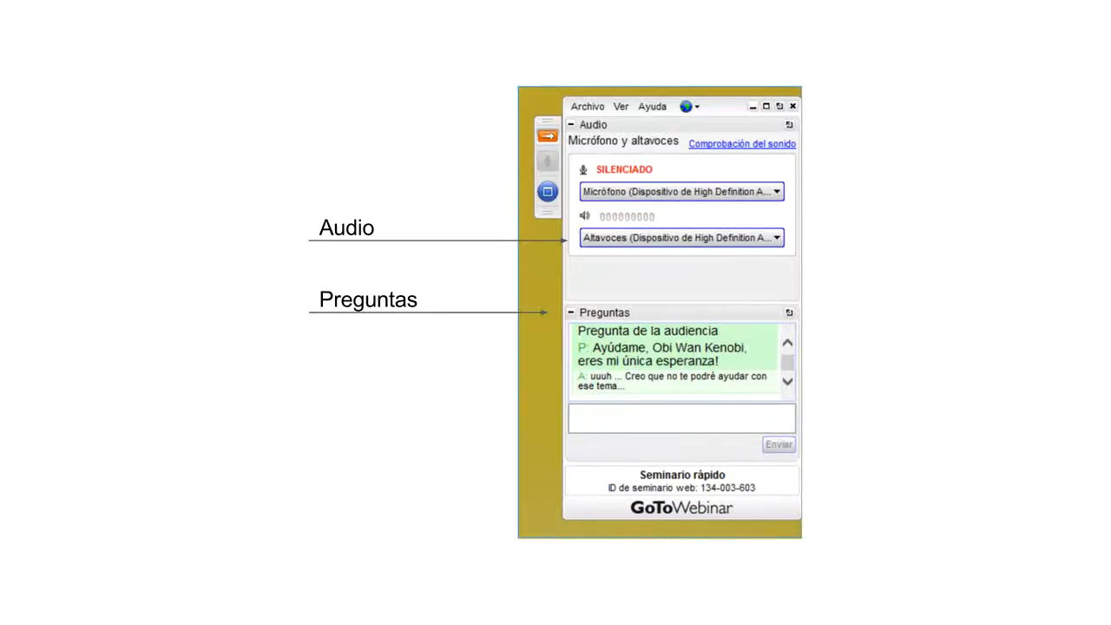
- Exit the slideshow and switch to Firefox to look at the E27 screw base dimensions
key("Escape")
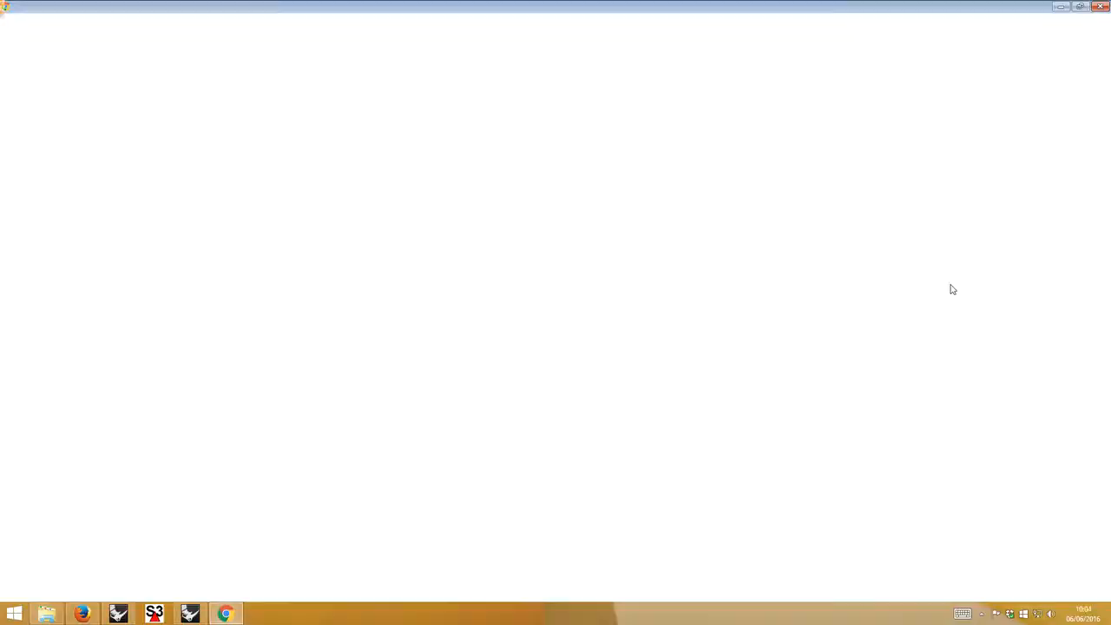
left_click(82, 613)
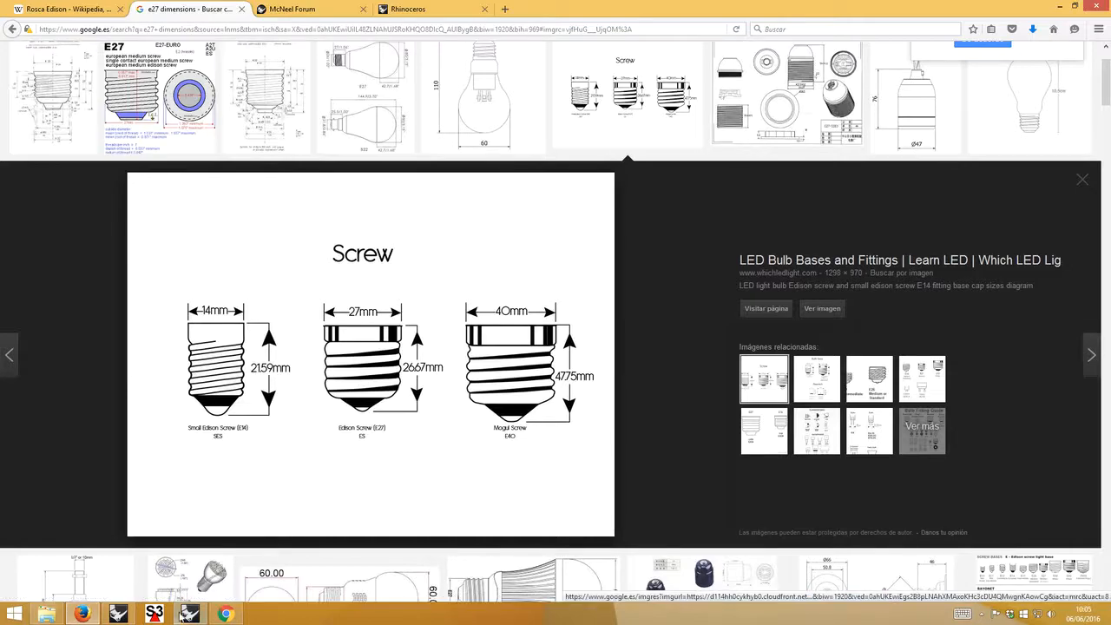
- Switch to Light Bulb.3dm in Rhinoceros and, in the Perspective view, turn on the Ceramic black, Metal, Wire and Glass2 layers
left_click(189, 614)
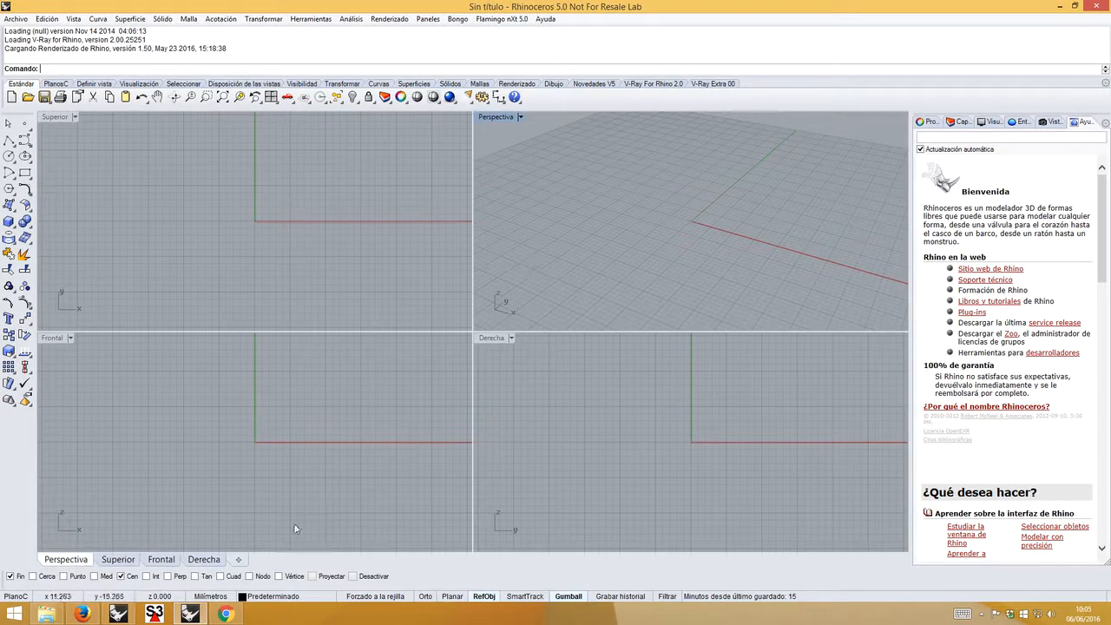
left_click(119, 614)
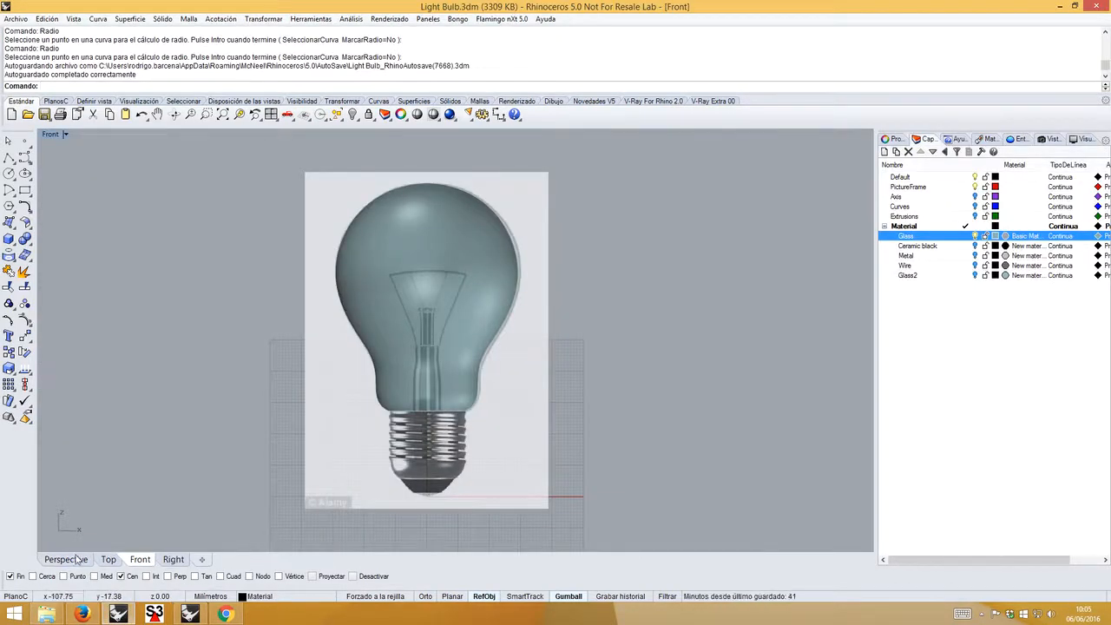
left_click(79, 561)
scroll(424, 350, "down", 6)
right_click_drag(423, 350, 392, 348)
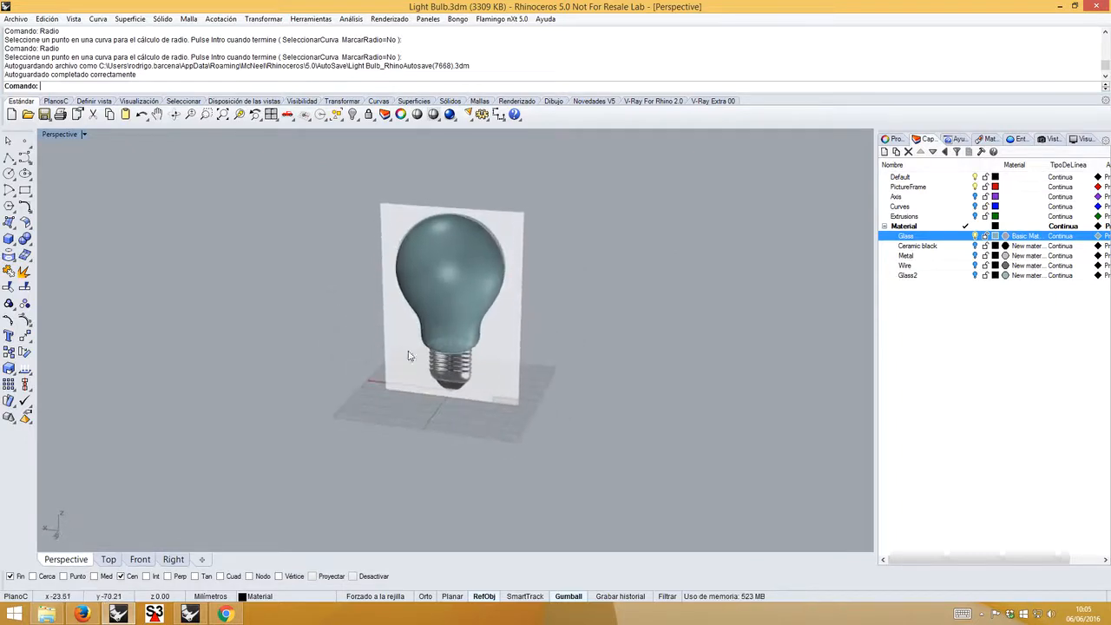
left_click(975, 248)
left_click(976, 257)
left_click(975, 265)
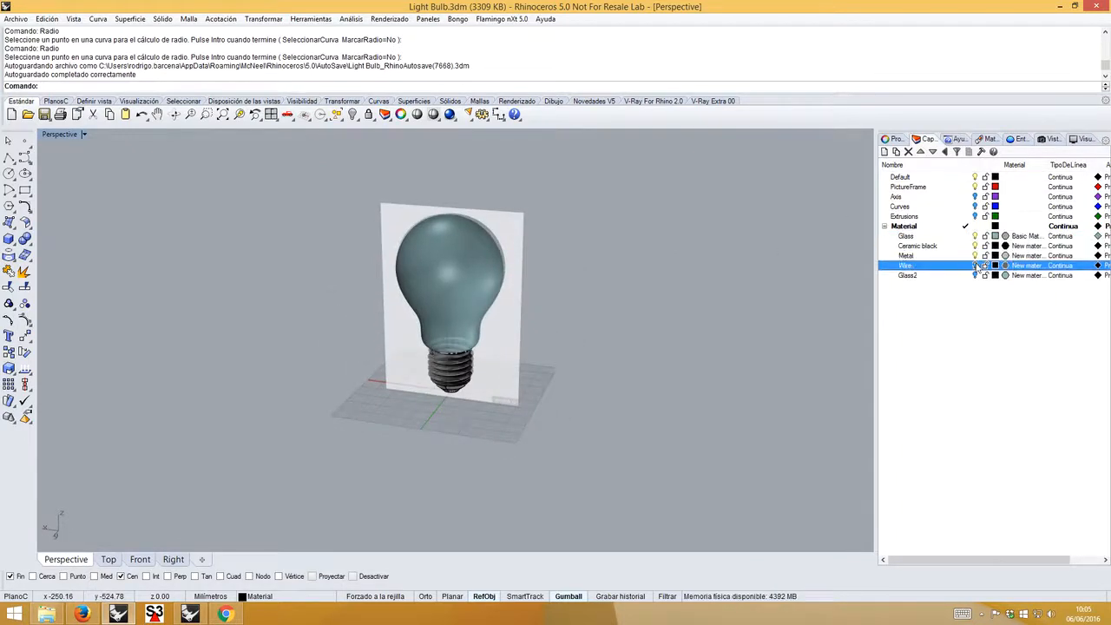
left_click(975, 276)
right_click_drag(485, 275, 529, 299, "shift")
scroll(528, 297, "up", 2)
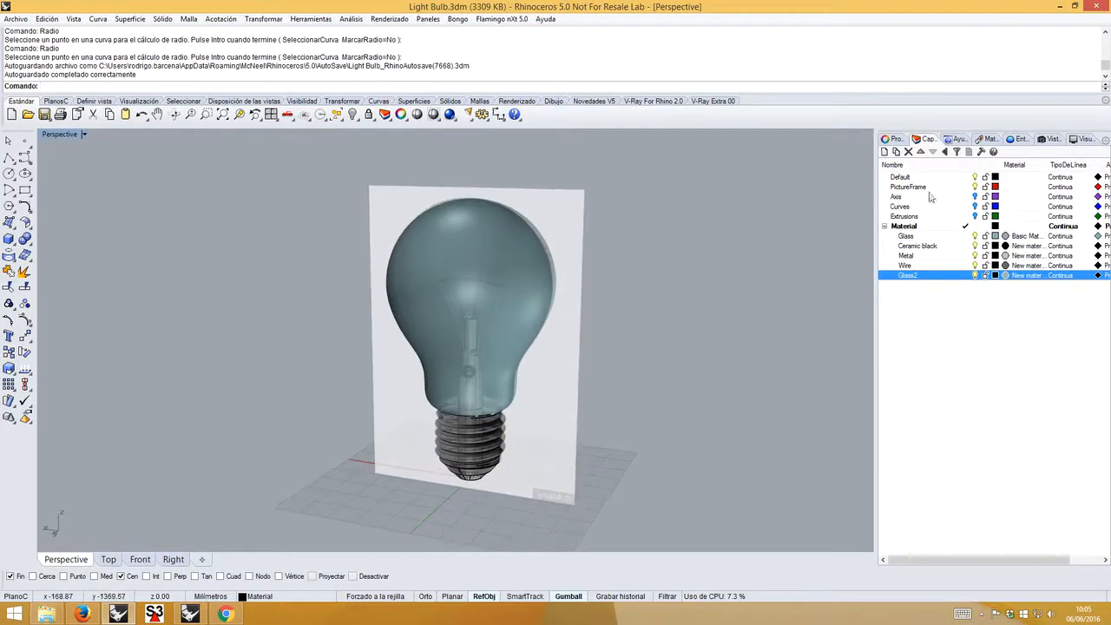
- Turn off the PictureFrame layer to hide the reference image behind the bulb
left_click(975, 188)
left_click(976, 187)
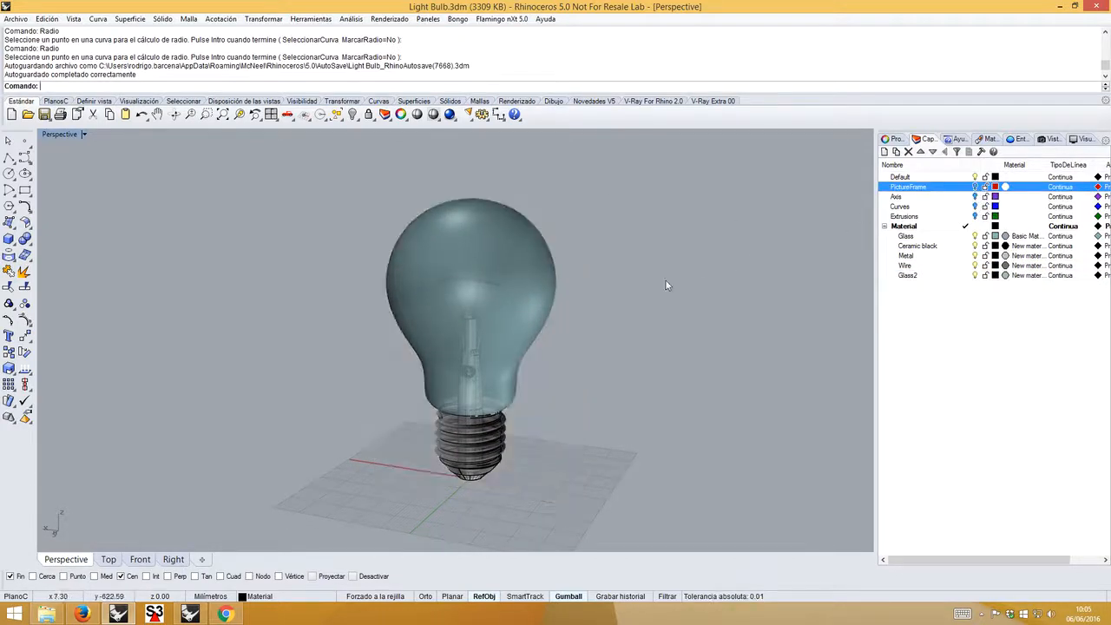
right_click_drag(666, 282, 871, 264)
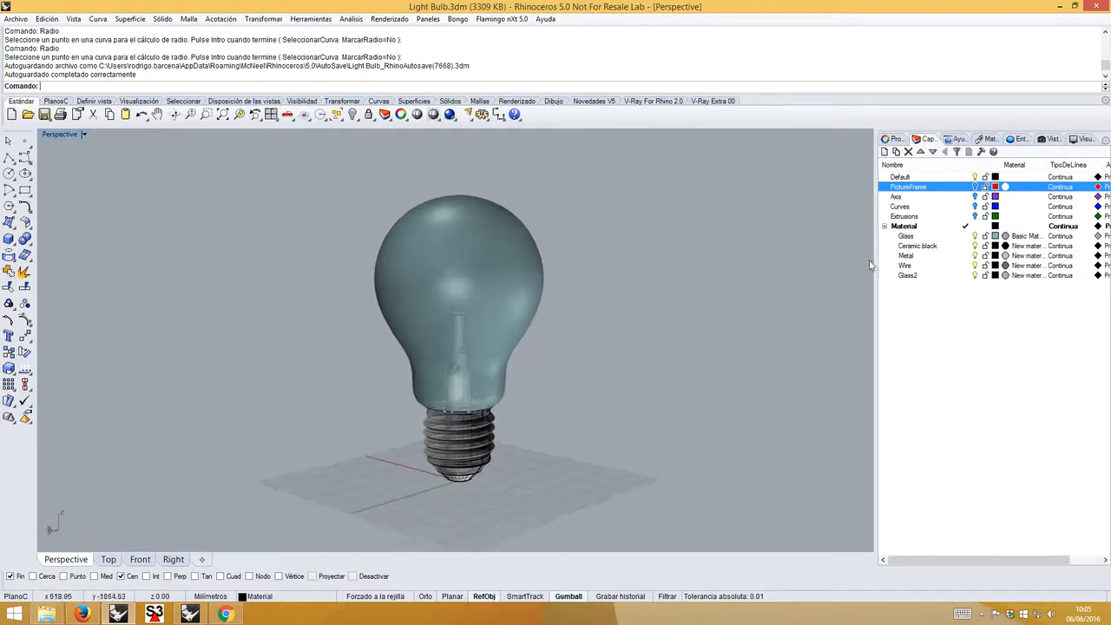
- Hide the Glass layer to examine the filament, inner stem and threaded base from several angles, and show the layer again
left_click(975, 237)
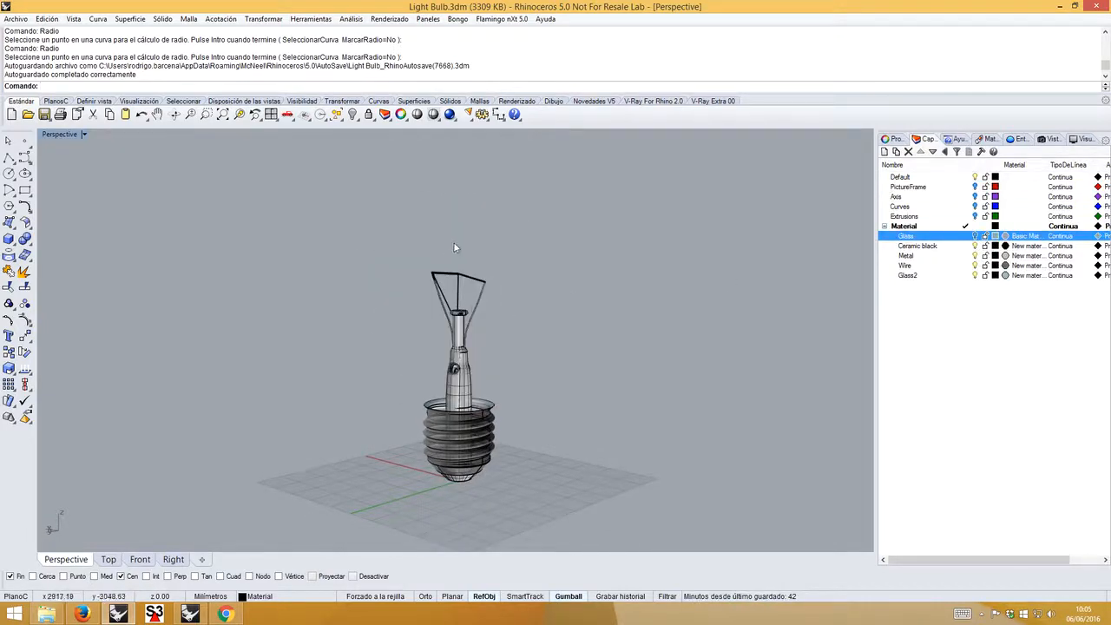
right_click_drag(495, 366, 561, 360)
scroll(563, 358, "up", 2)
mouse_move(484, 320)
right_mouse_down()
mouse_move(495, 335)
mouse_move(484, 335)
right_mouse_up()
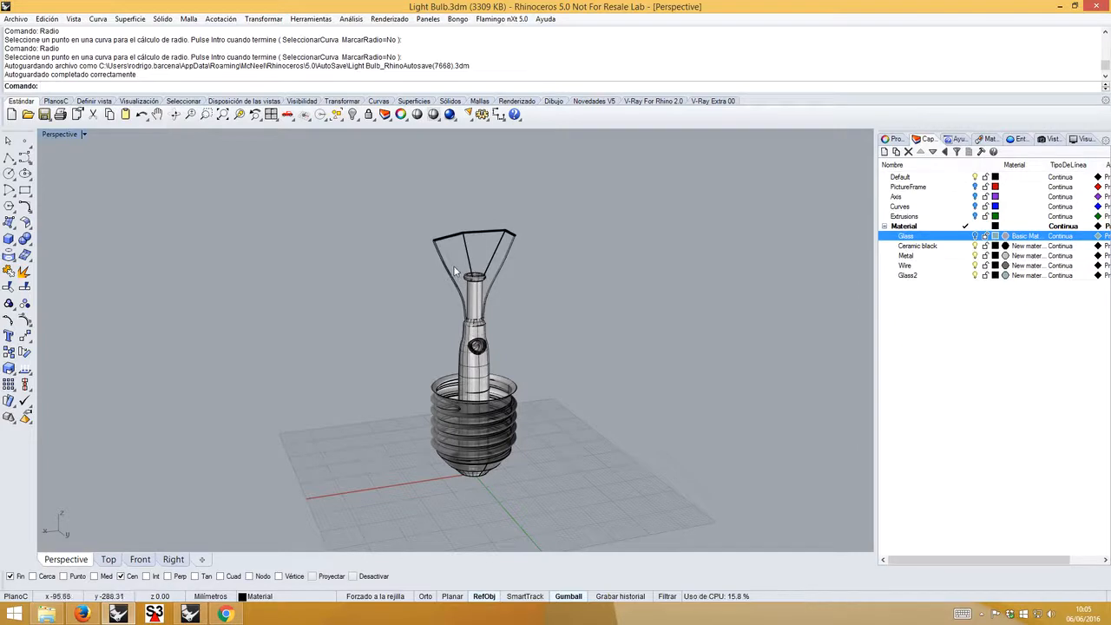
scroll(452, 271, "up", 4)
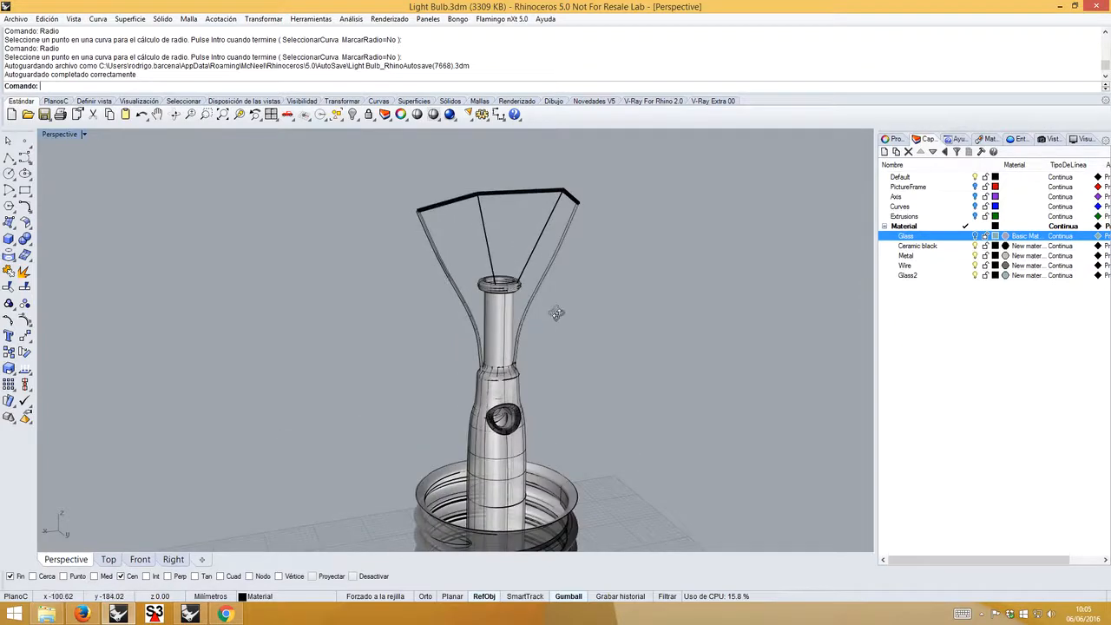
right_click_drag(557, 314, 508, 381)
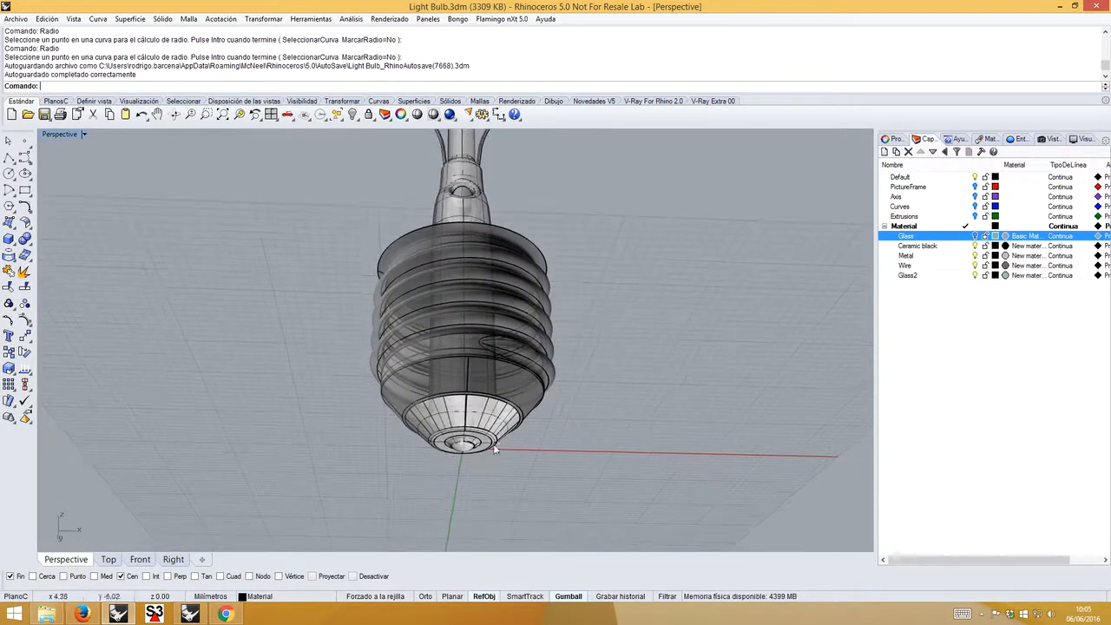
scroll(469, 444, "up", 2)
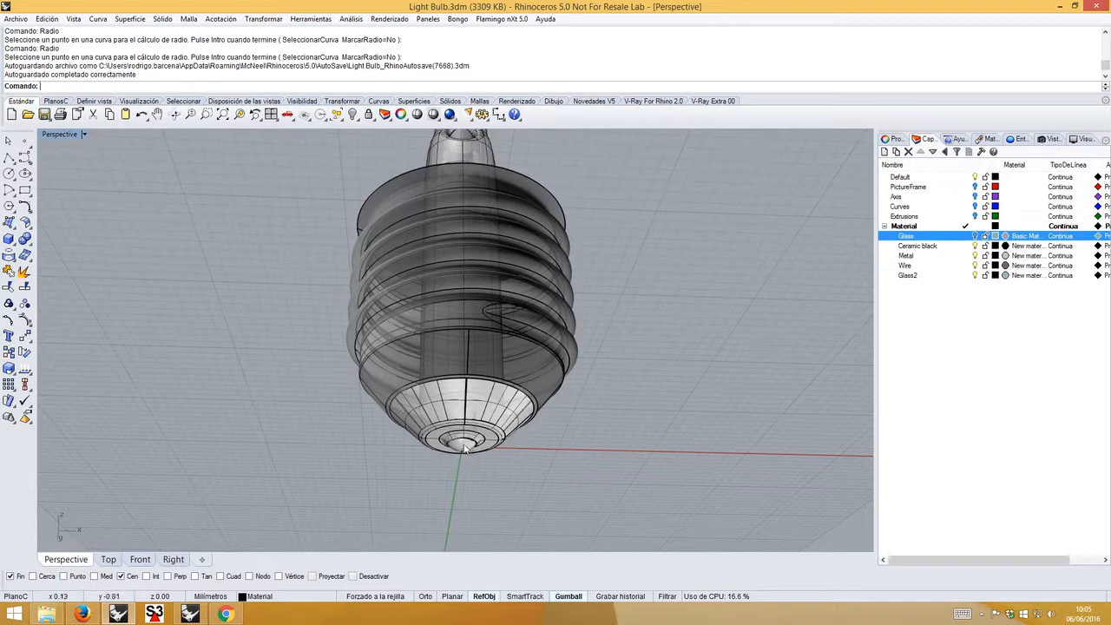
right_click_drag(572, 331, 513, 294)
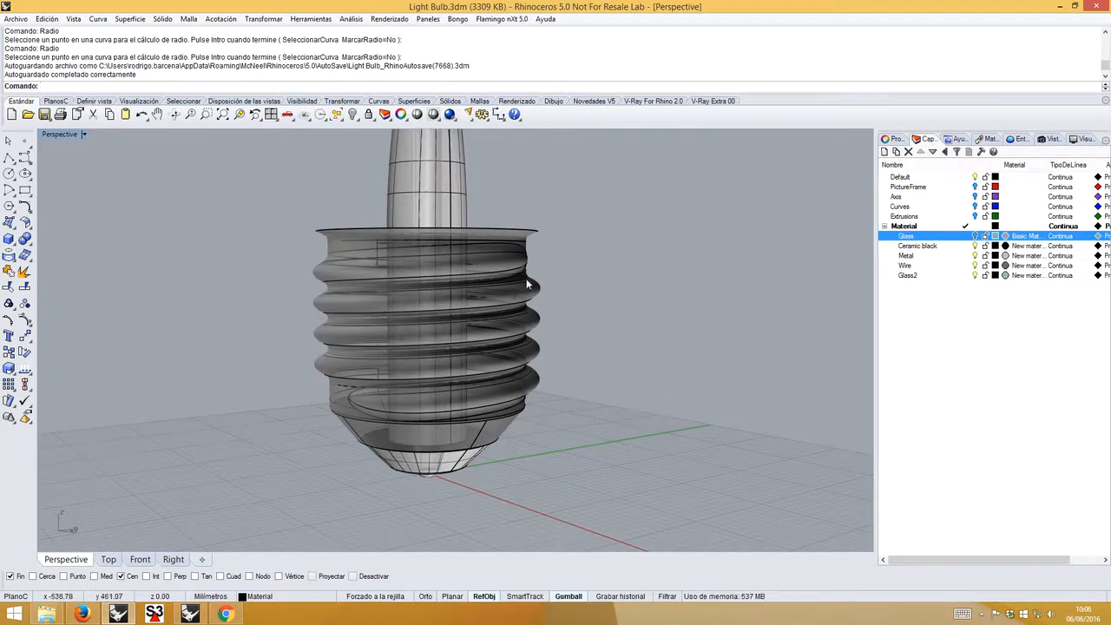
right_click_drag(513, 294, 523, 375)
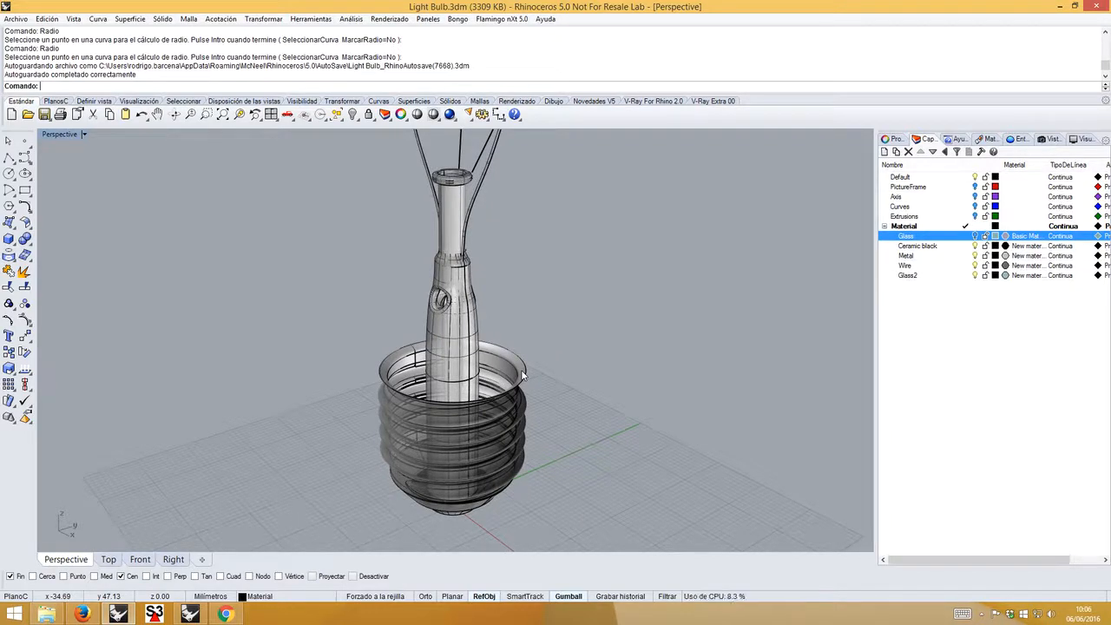
scroll(524, 375, "down", 2)
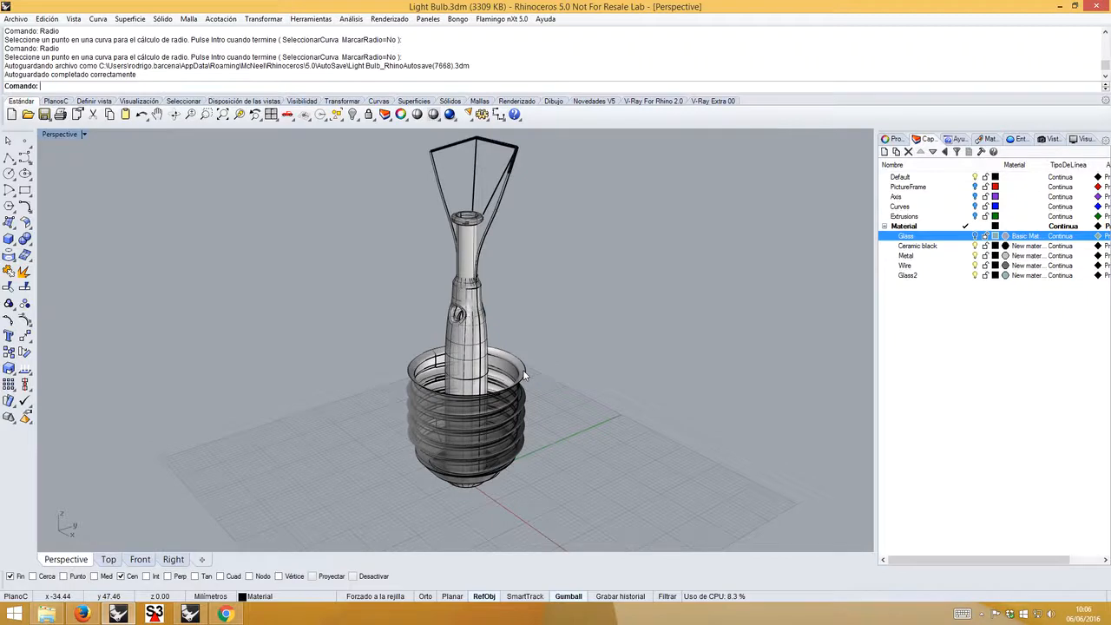
right_click_drag(526, 375, 660, 315)
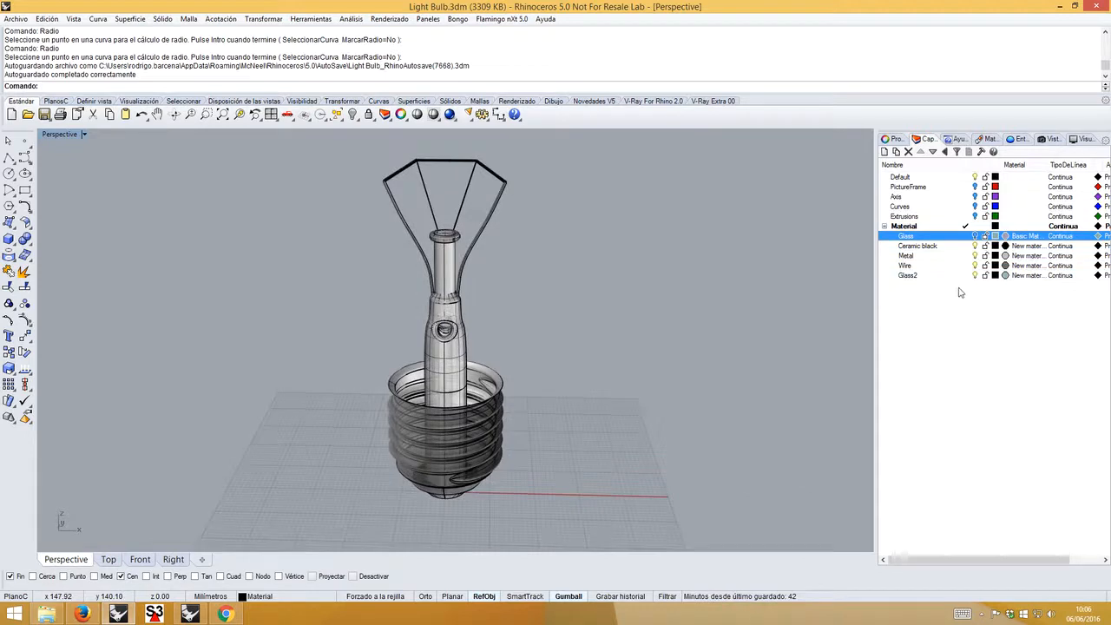
left_click(975, 237)
right_click_drag(647, 317, 605, 325)
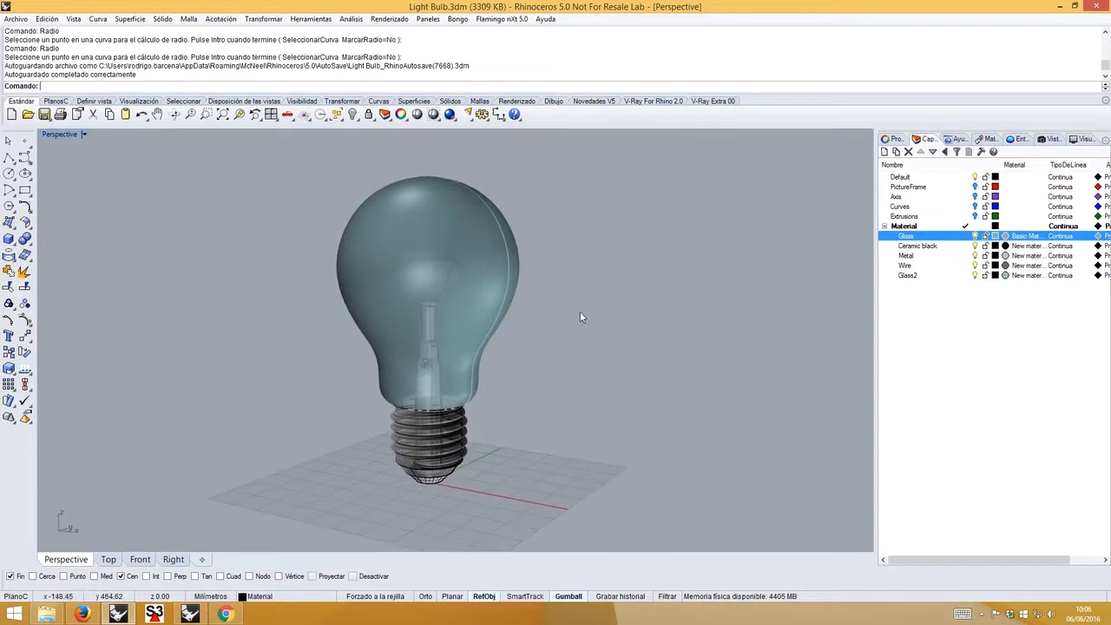
- Switch to the untitled Rhinoceros document and rename its default layer as Aux
left_click(186, 615)
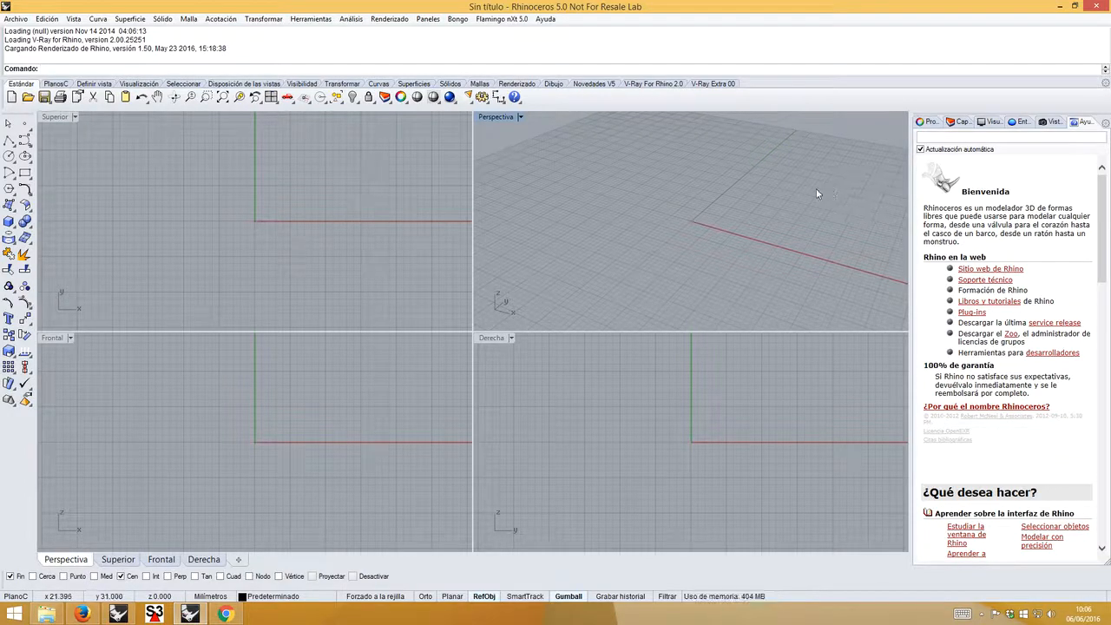
left_click(962, 123)
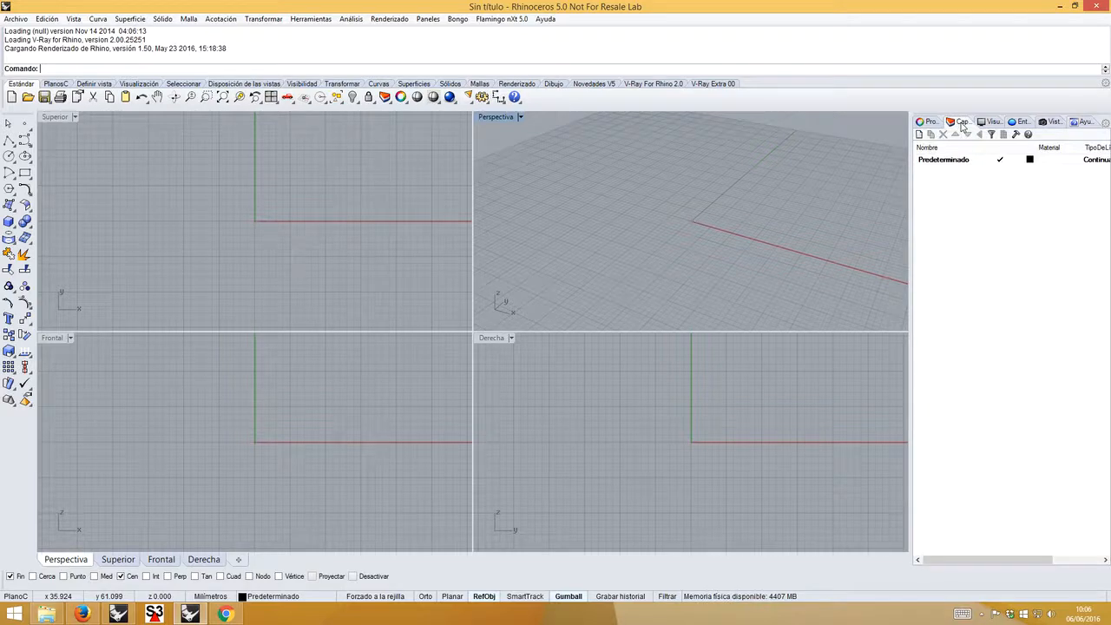
left_click(937, 161)
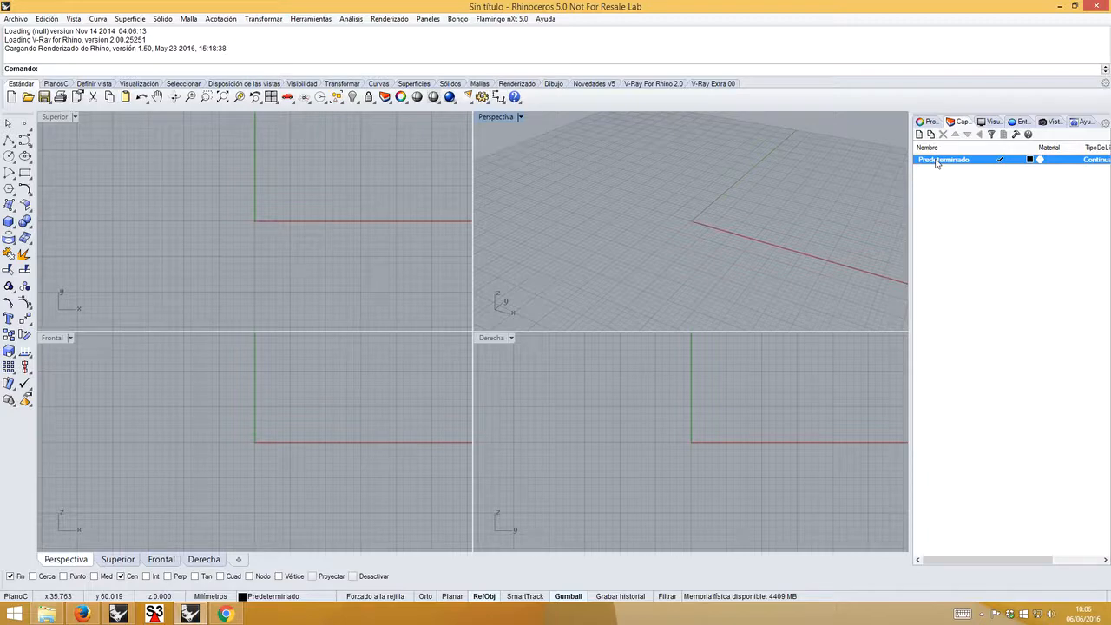
left_click(937, 162)
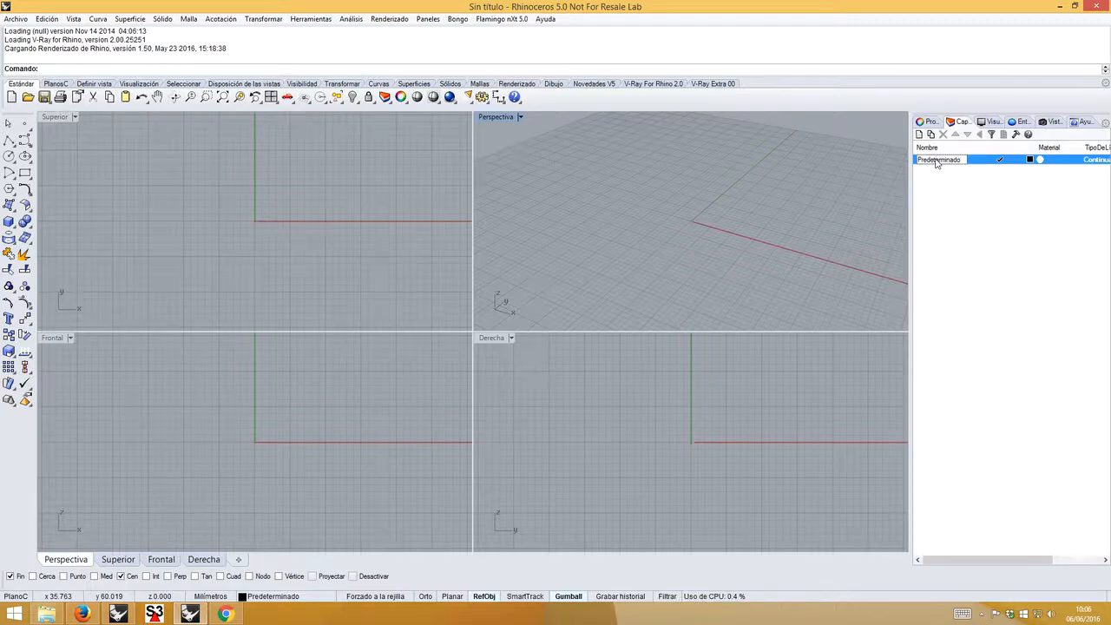
double_click(937, 161)
type("Aux")
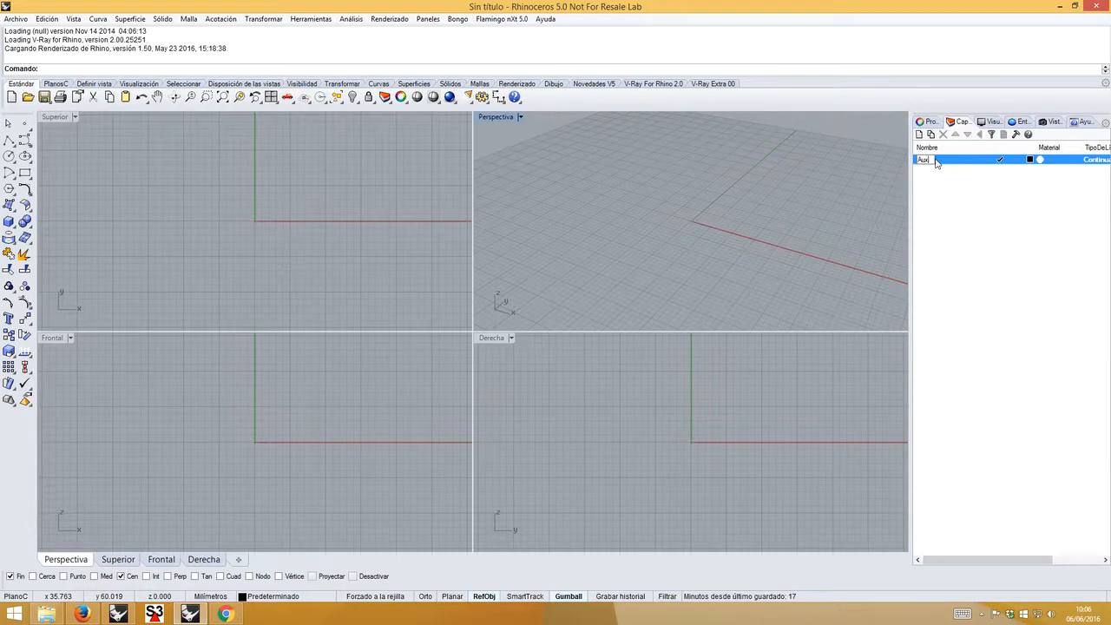
key("Return")
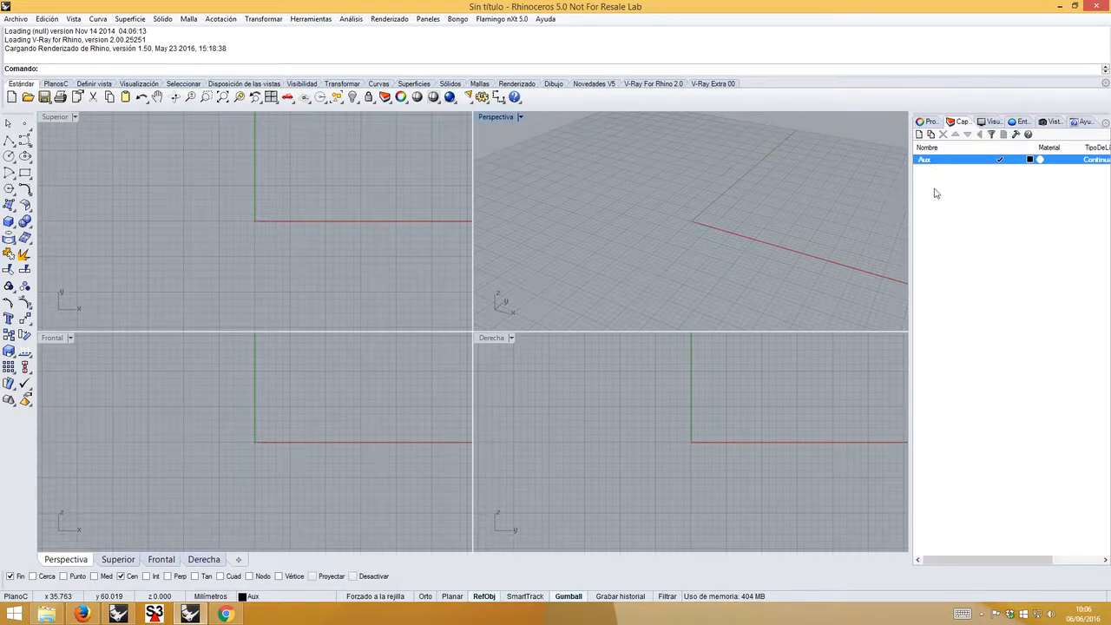
- Create a layer named Picture Frame and make it the current layer
left_click(921, 135)
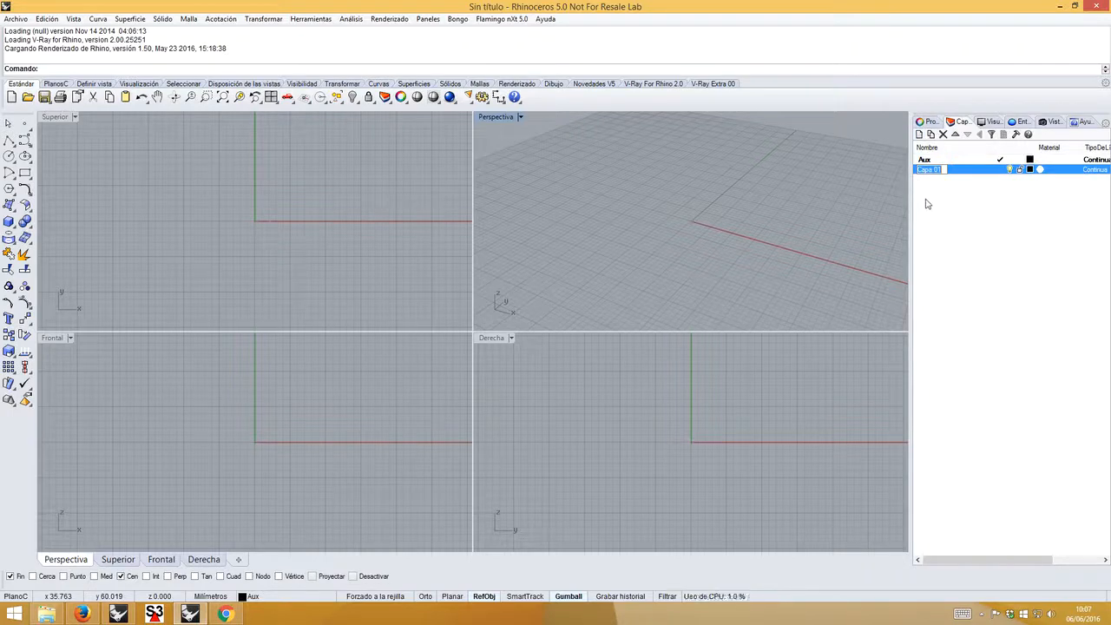
type("Picture Frame")
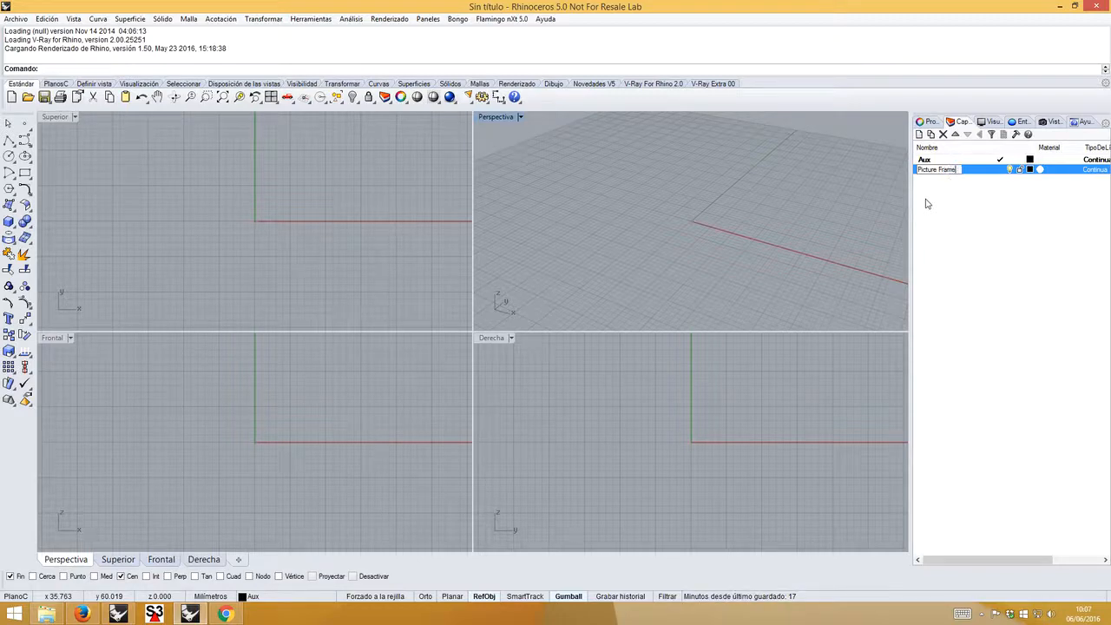
key("Return")
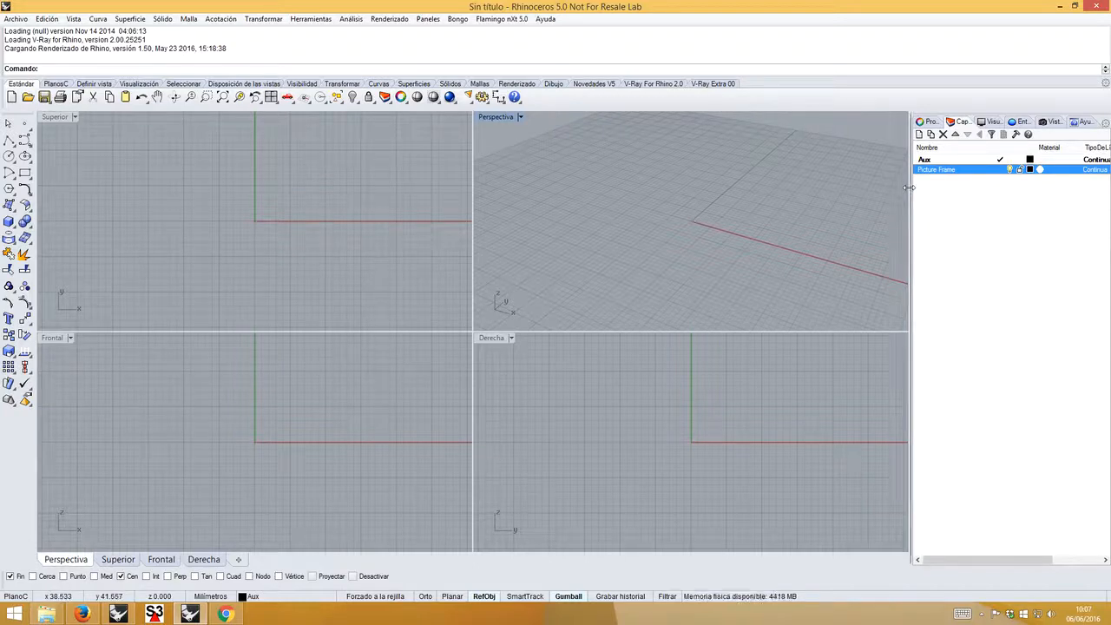
left_click(999, 171)
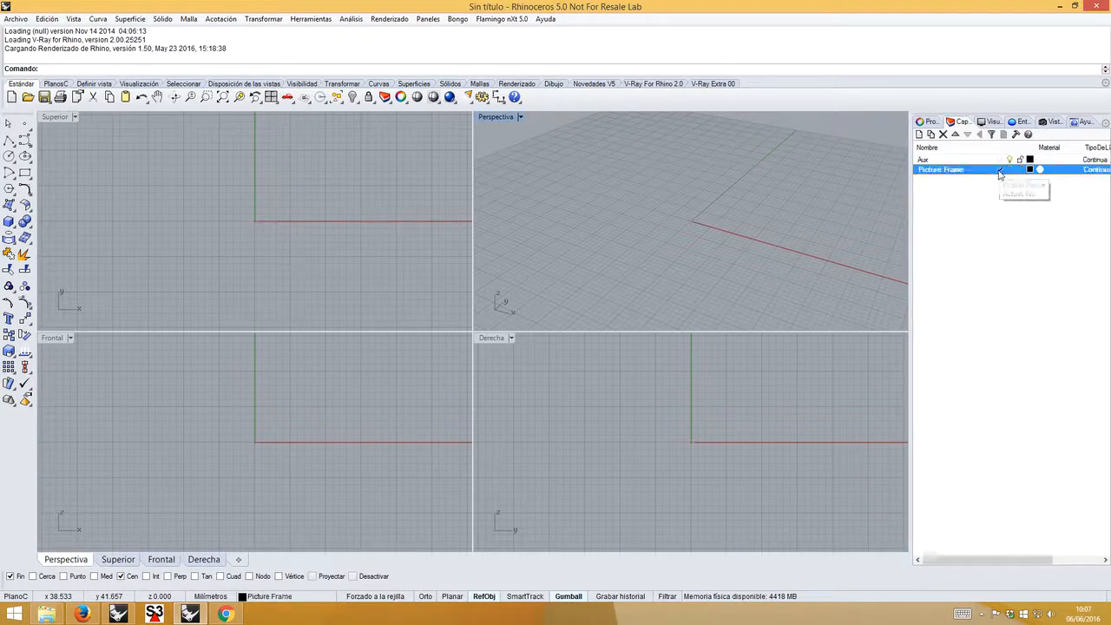
- Maximize the Front view and frame the origin with free space above the horizontal axis
left_click(142, 214)
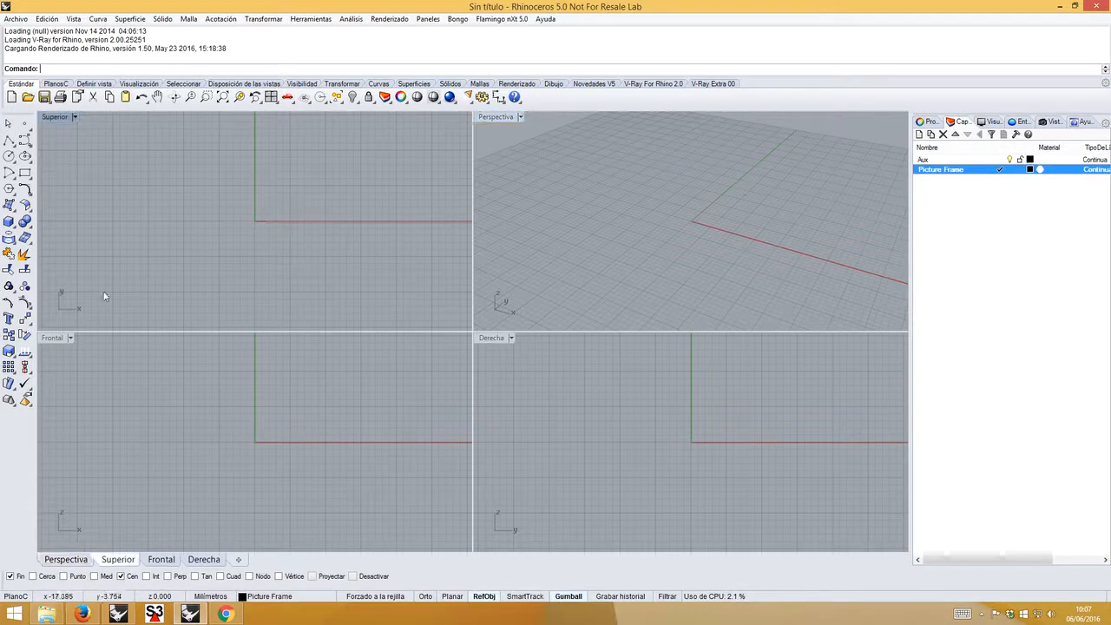
double_click(56, 340)
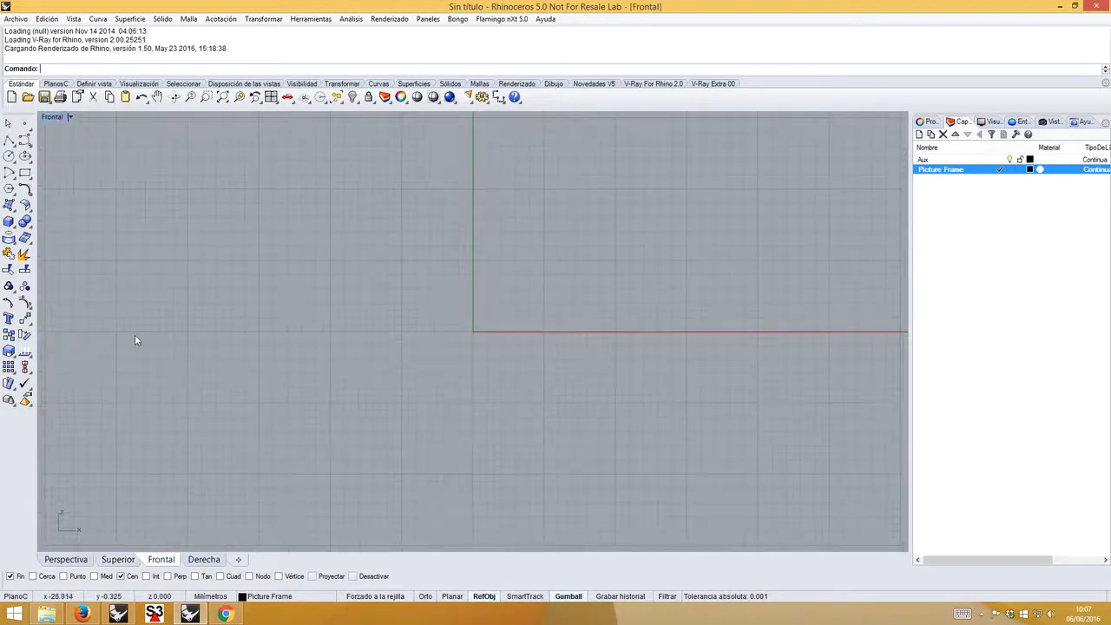
scroll(306, 332, "down", 8)
right_click_drag(383, 330, 388, 405)
scroll(386, 404, "down", 1)
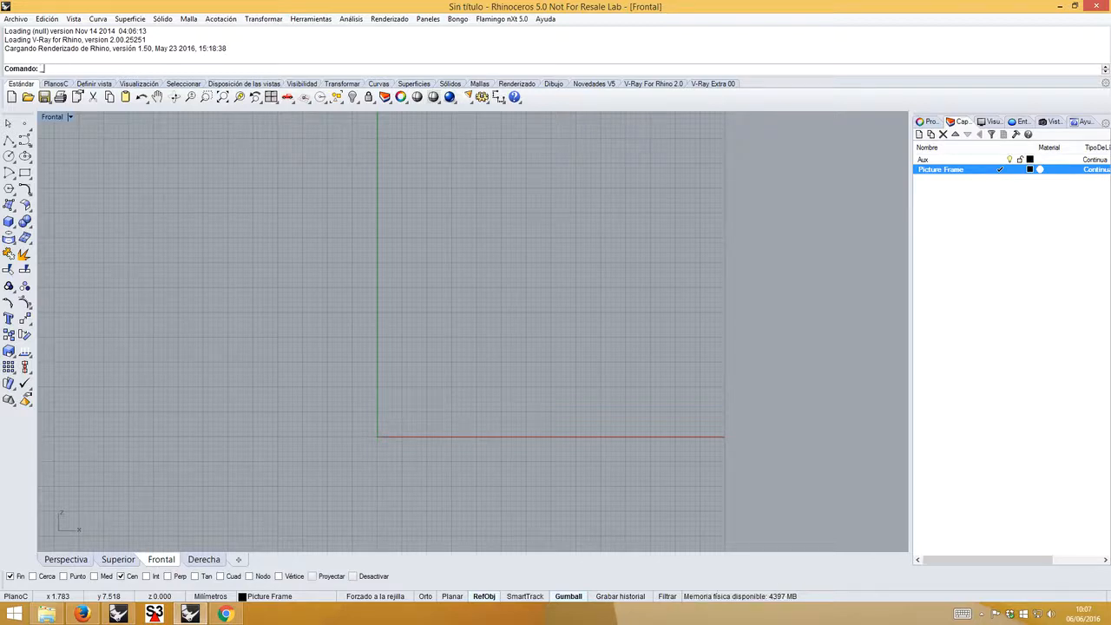
- Insert Reference.jpg from Google Drive's Webinars June 2016 folder as an upright picture frame just above and right of the origin
type("_PictureFrame")
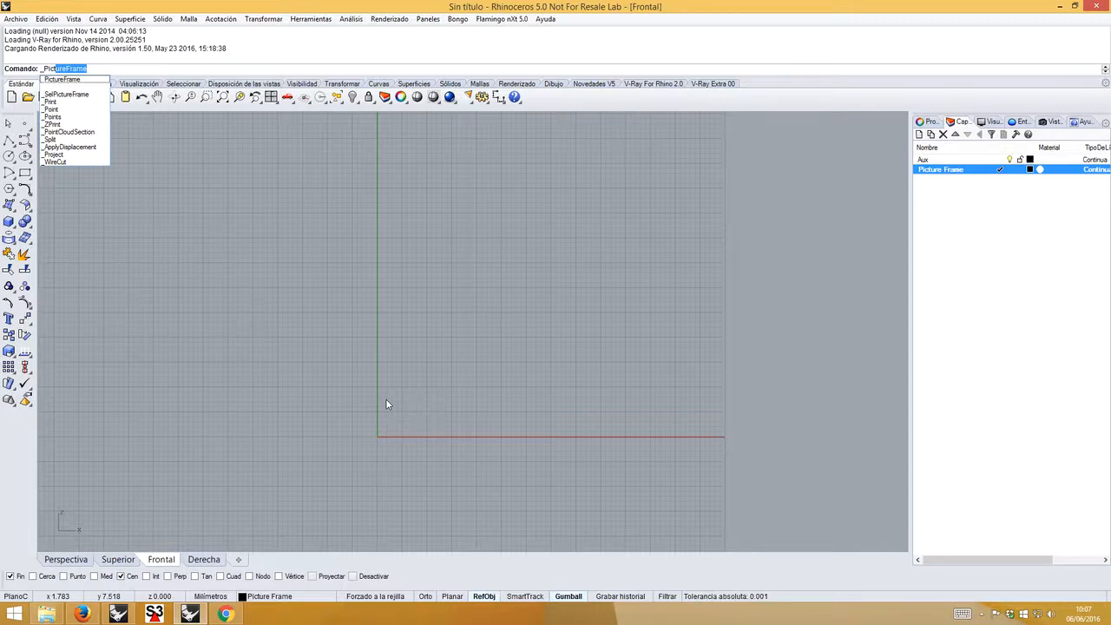
key("Down")
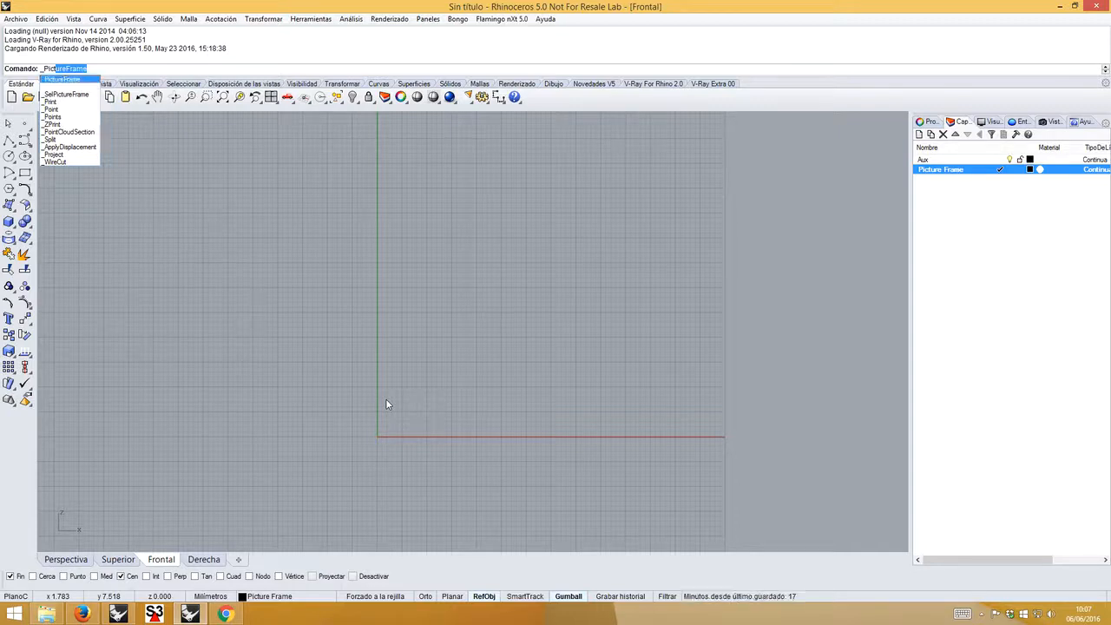
key("Return")
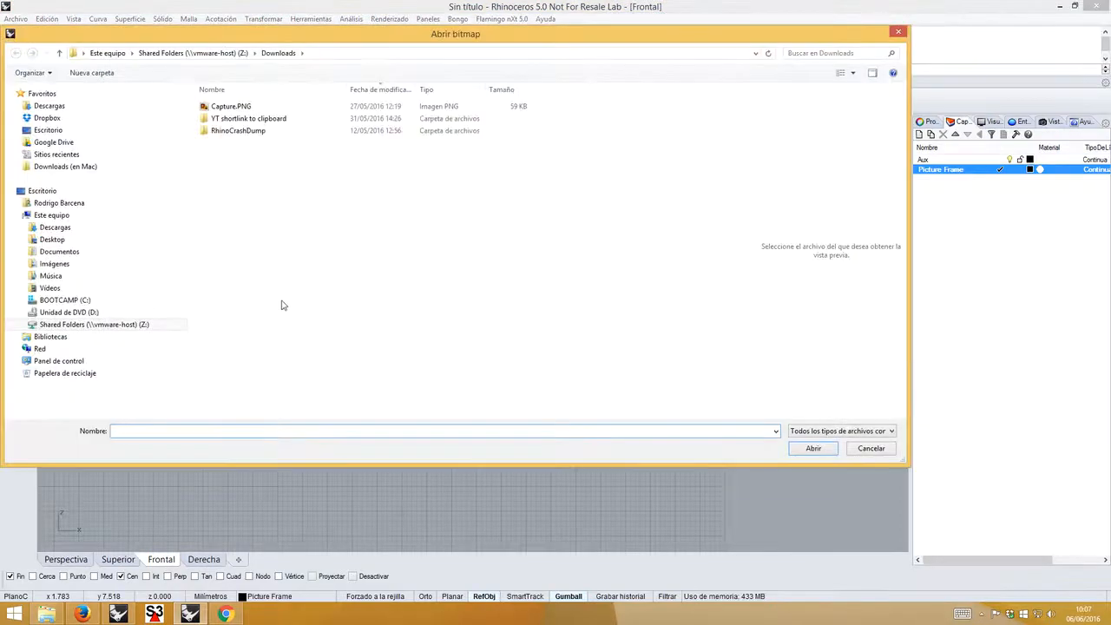
left_click_drag(289, 37, 341, 55)
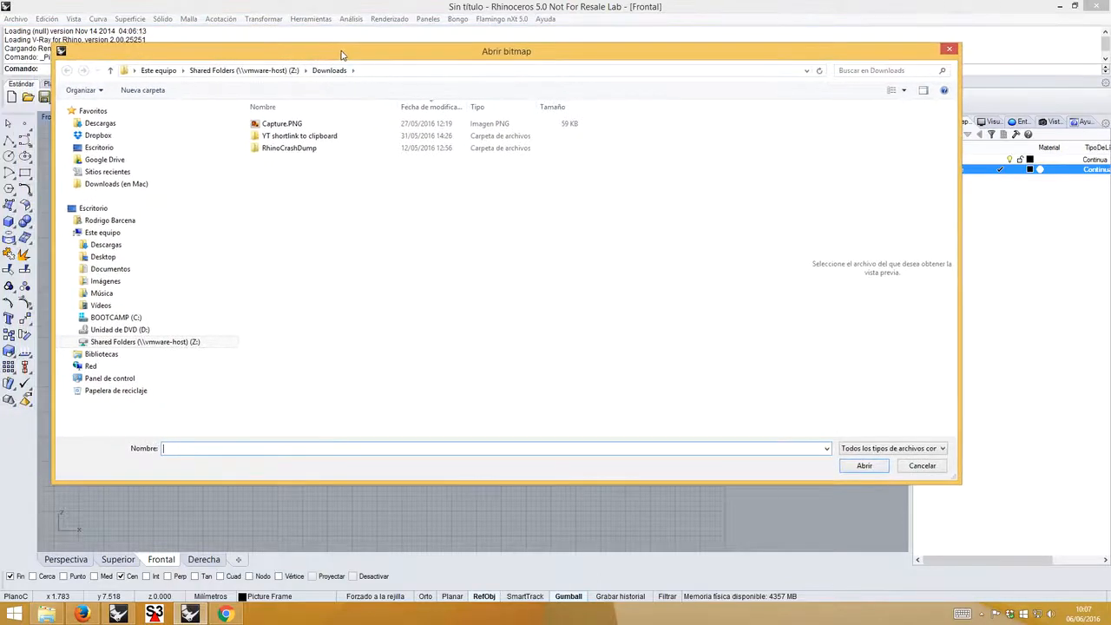
left_click(109, 161)
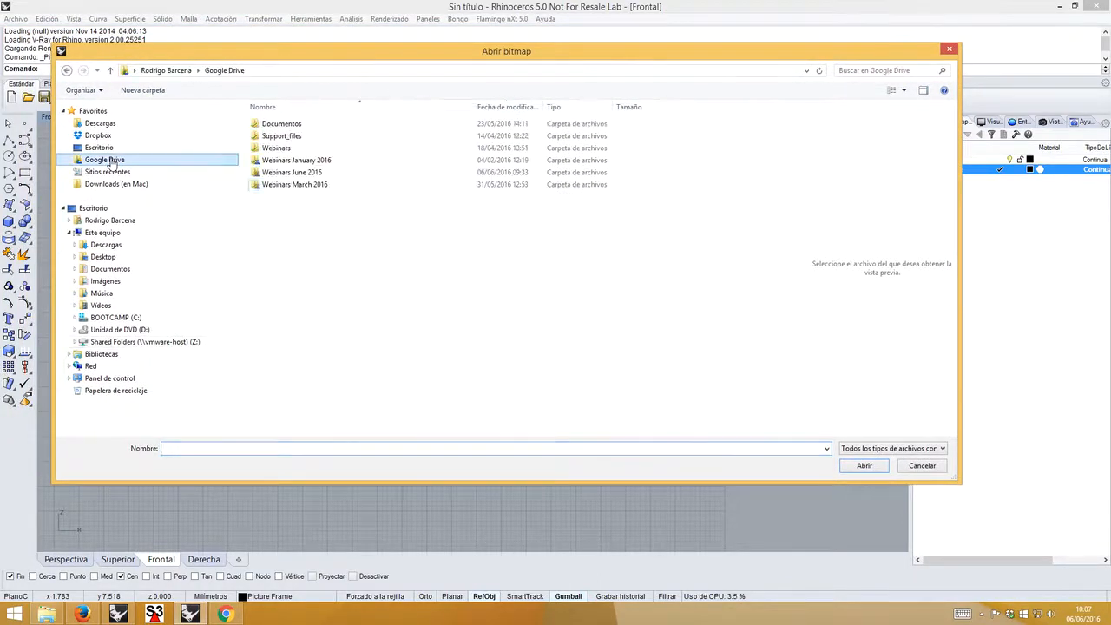
double_click(259, 173)
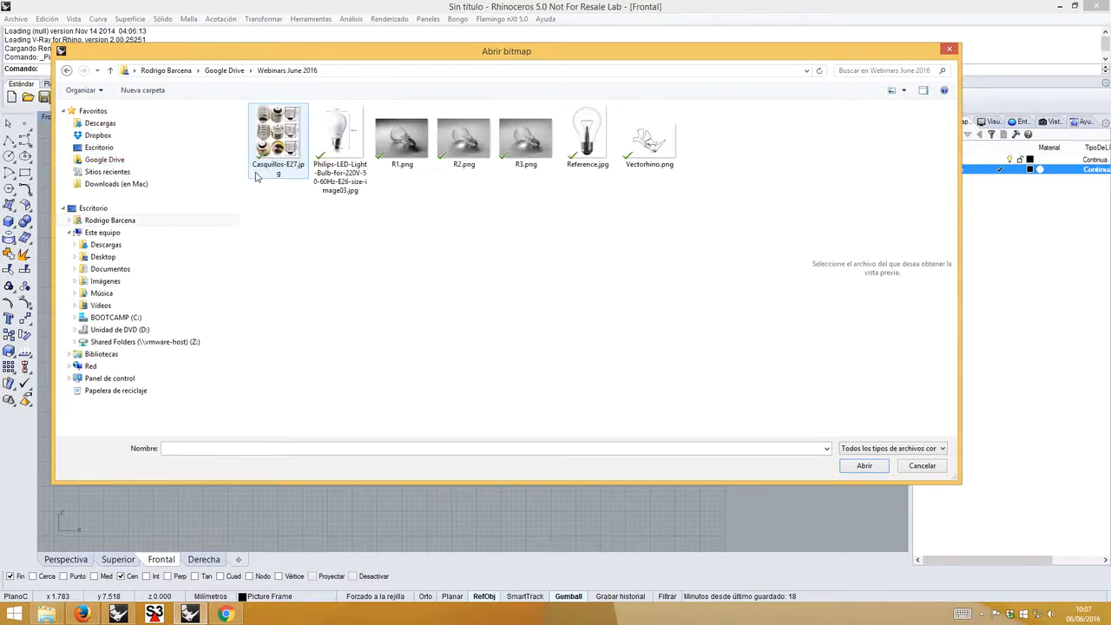
left_click(580, 135)
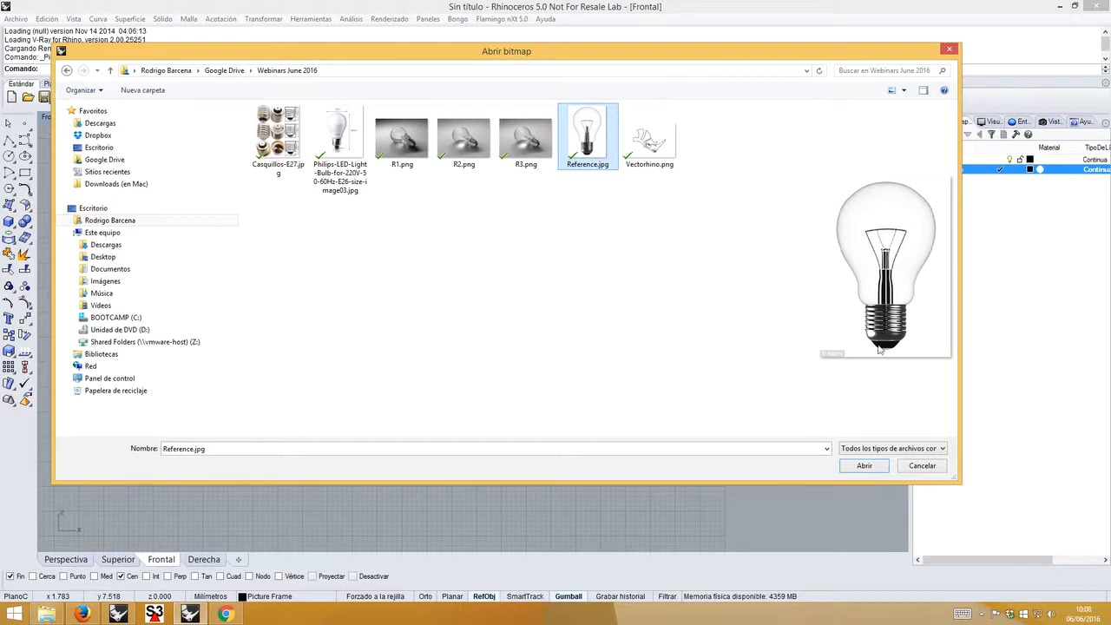
left_click(864, 466)
left_click(386, 420)
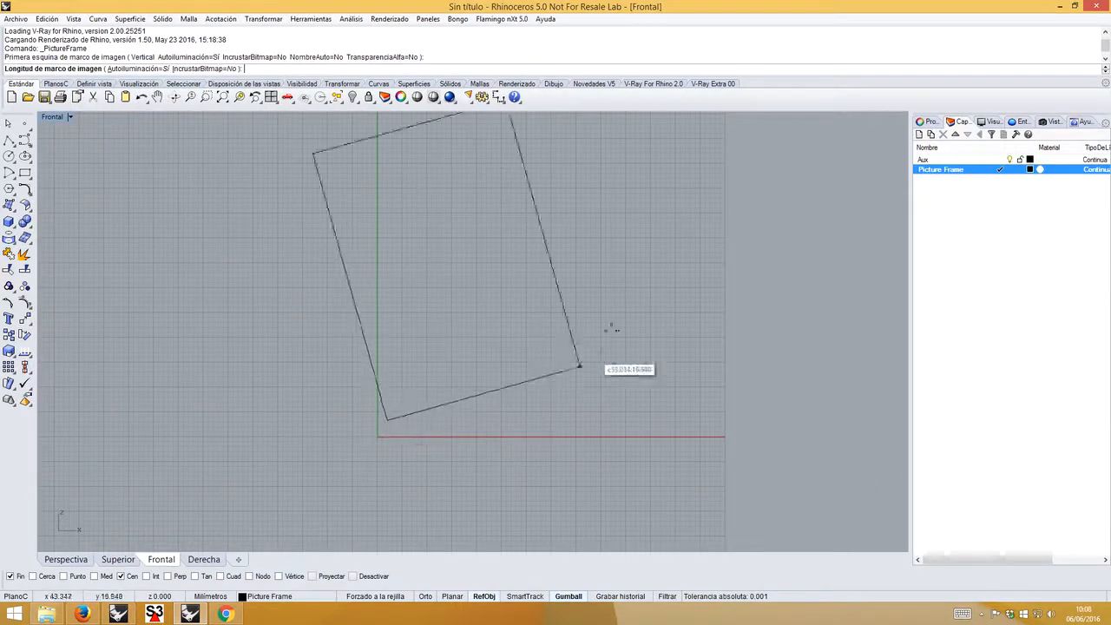
scroll(688, 406, "down", 2)
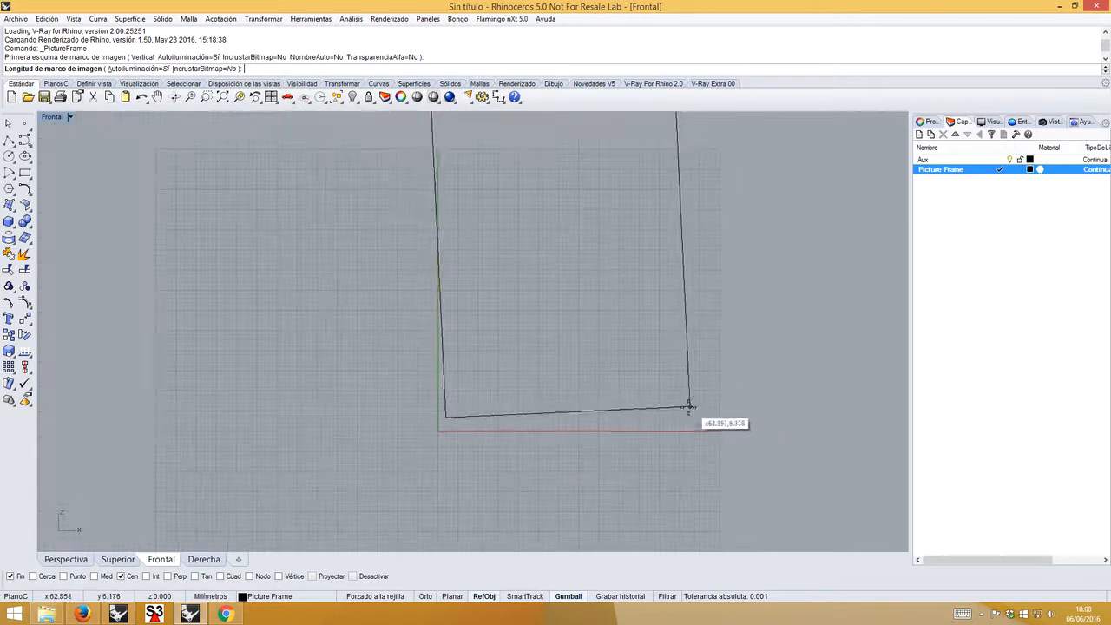
key("shift")
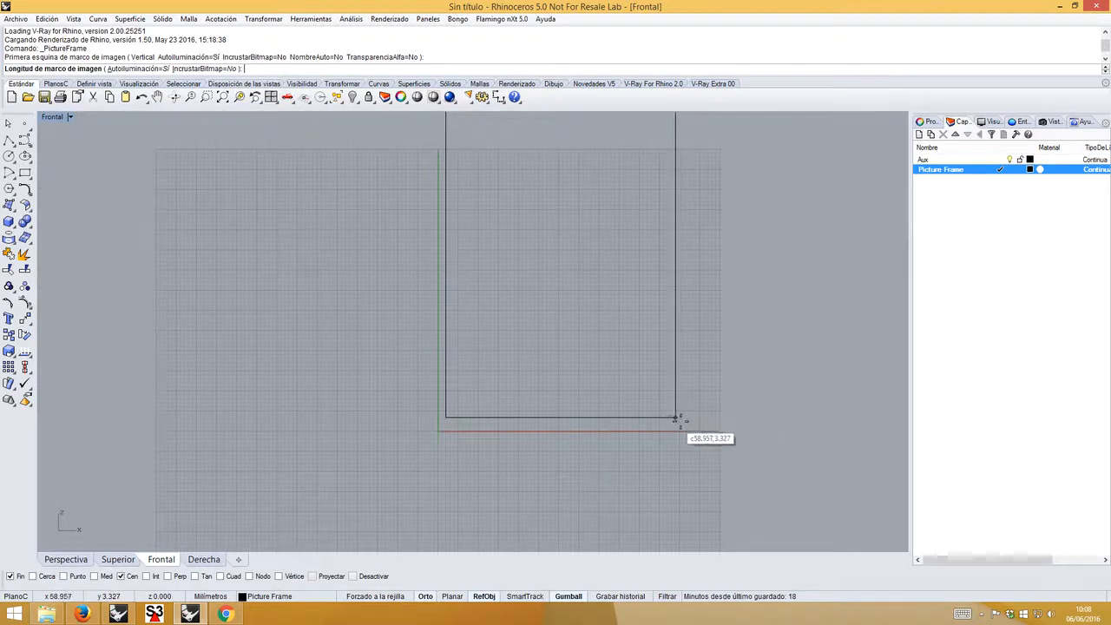
left_click(690, 418)
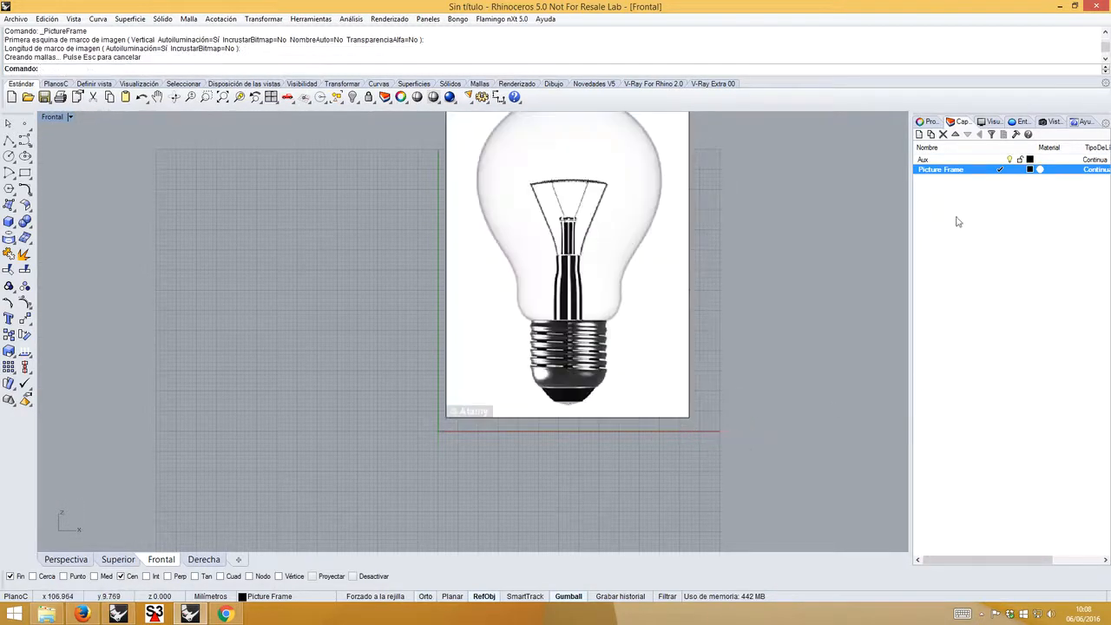
- Display the contextual command help and delete the picture frame just placed in the Front view
left_click(1085, 122)
right_click_drag(822, 269, 777, 304)
left_click(605, 329)
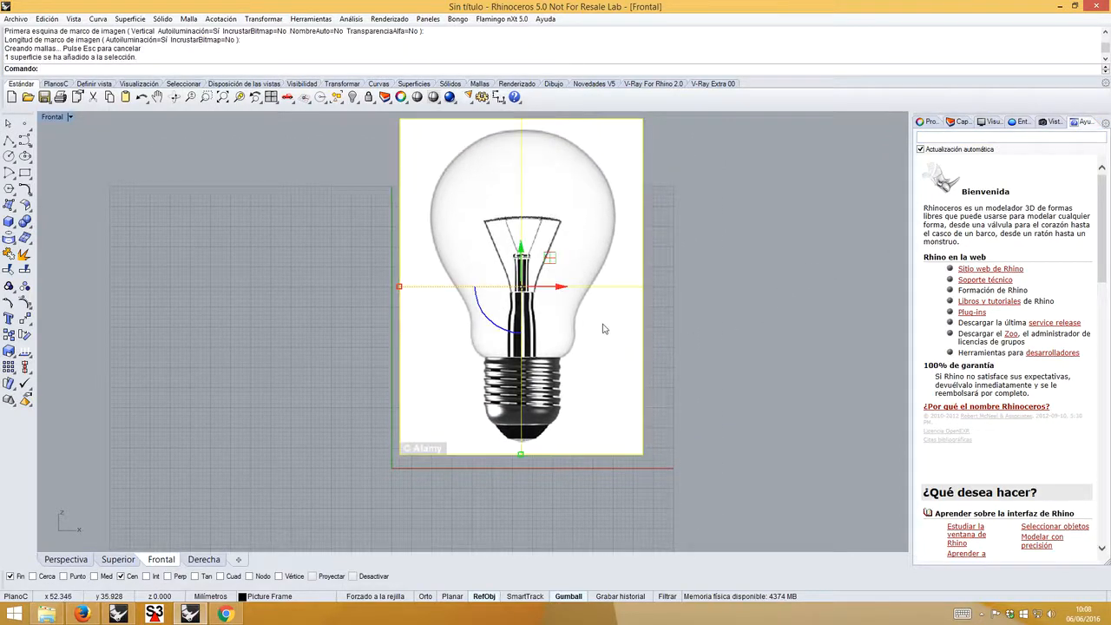
key("Delete")
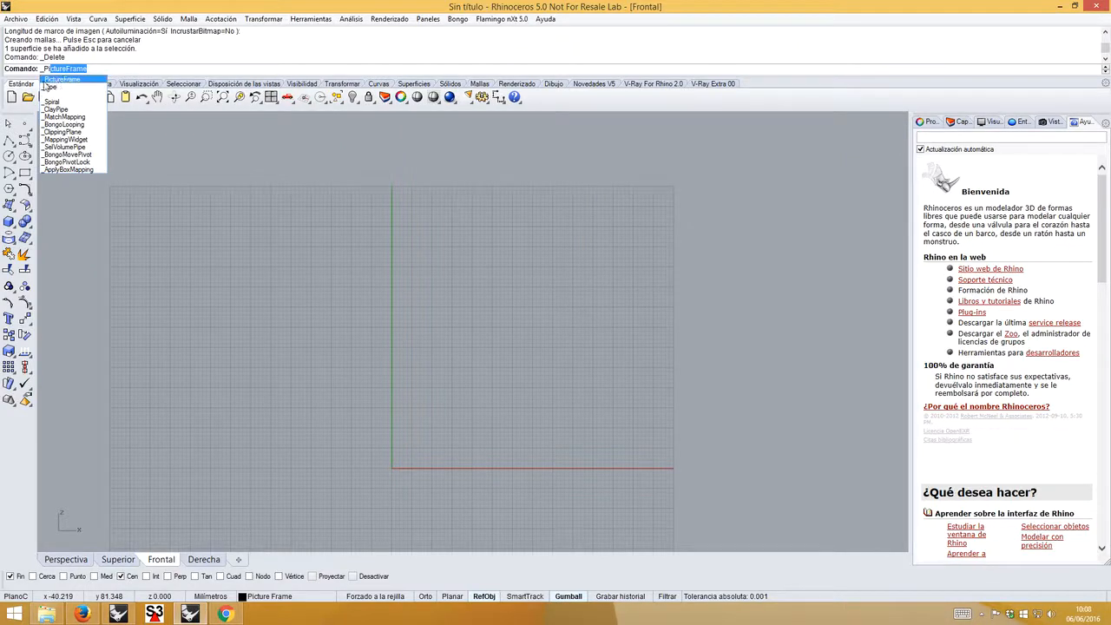
- Insert Reference.jpg again as an upright picture frame, with its lower-left corner just above and right of the origin
left_click(76, 80)
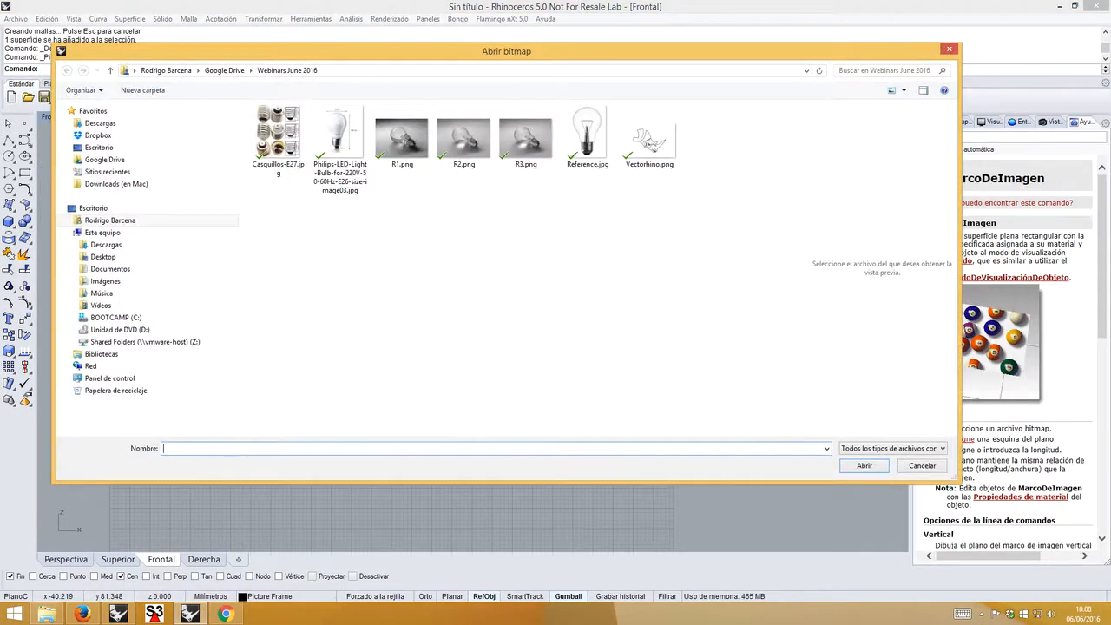
left_click_drag(909, 52, 828, 72)
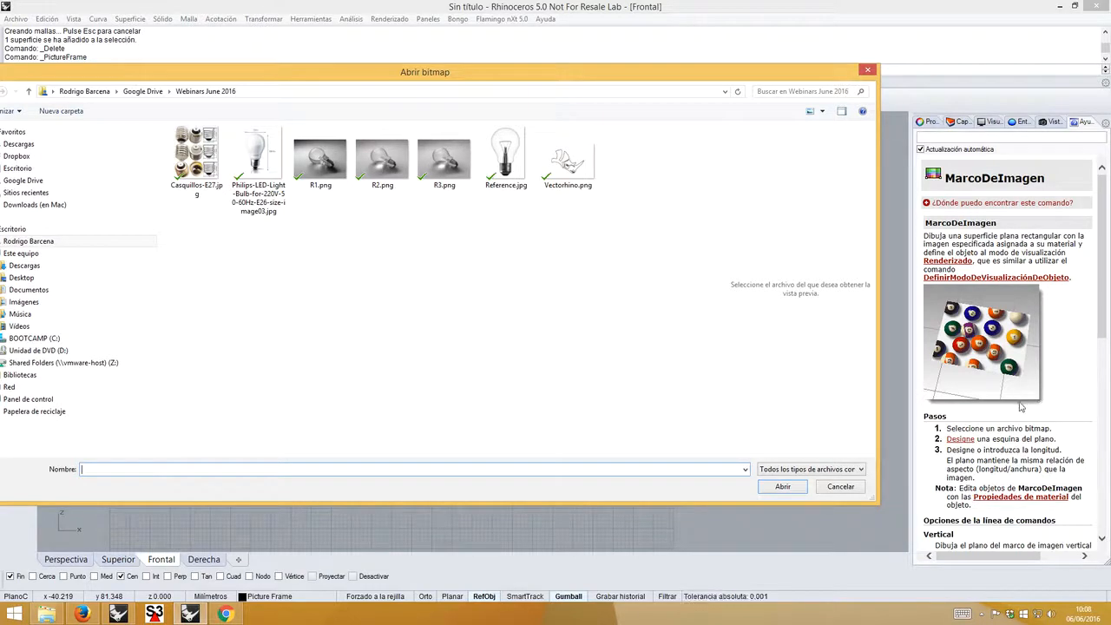
left_click(506, 158)
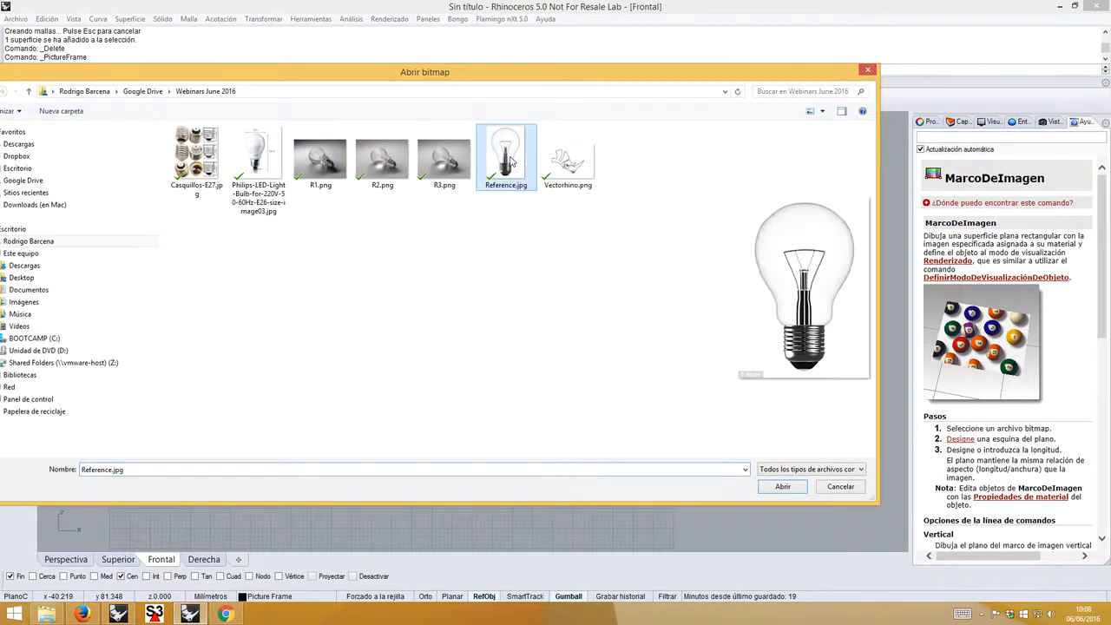
left_click(784, 487)
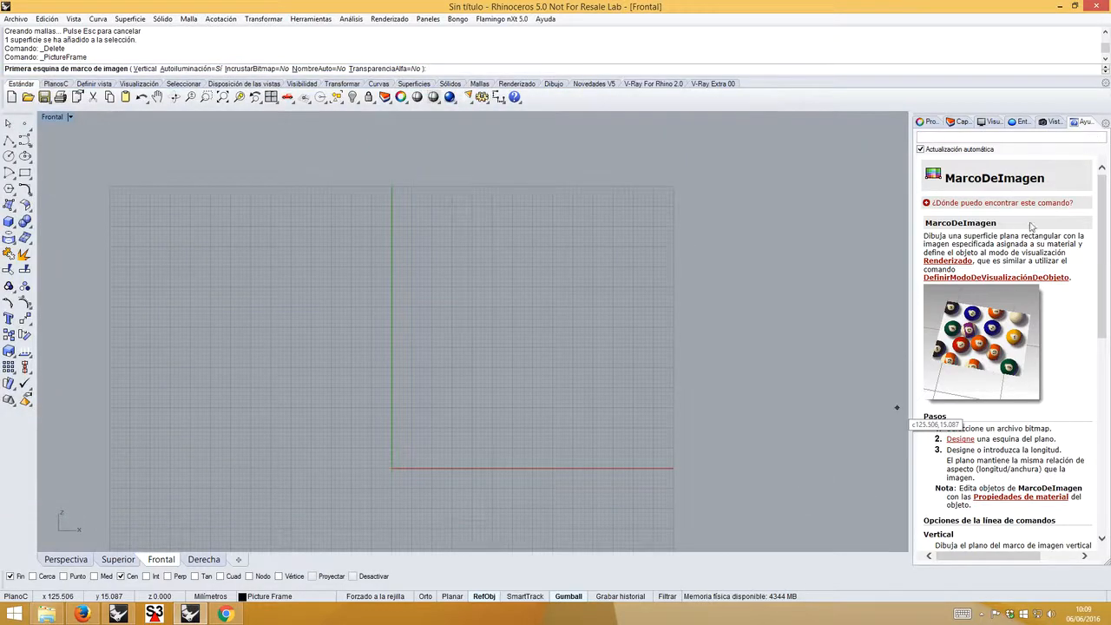
left_click(404, 444)
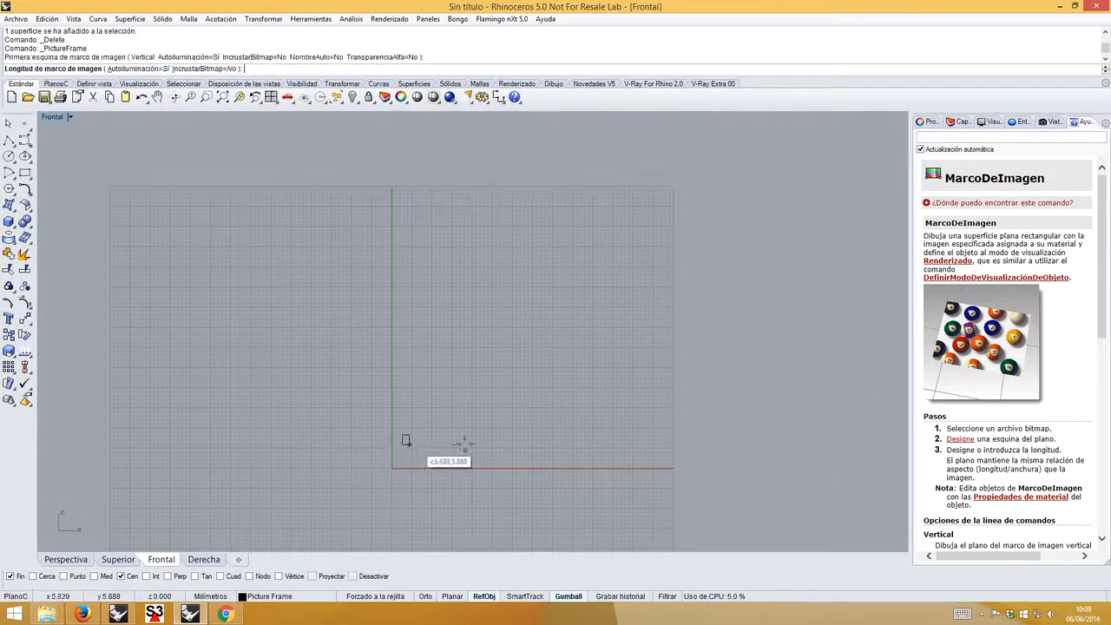
left_click(691, 447)
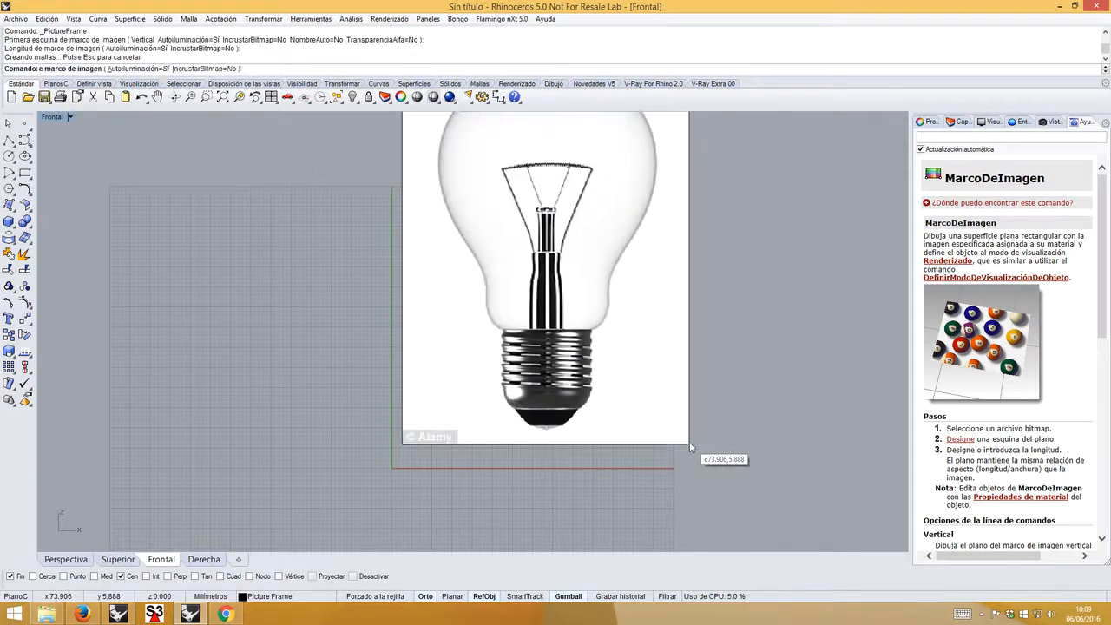
- Move the bulb picture frame to the left of the vertical axis, clear of the origin, and deselect it
scroll(703, 431, "down", 3)
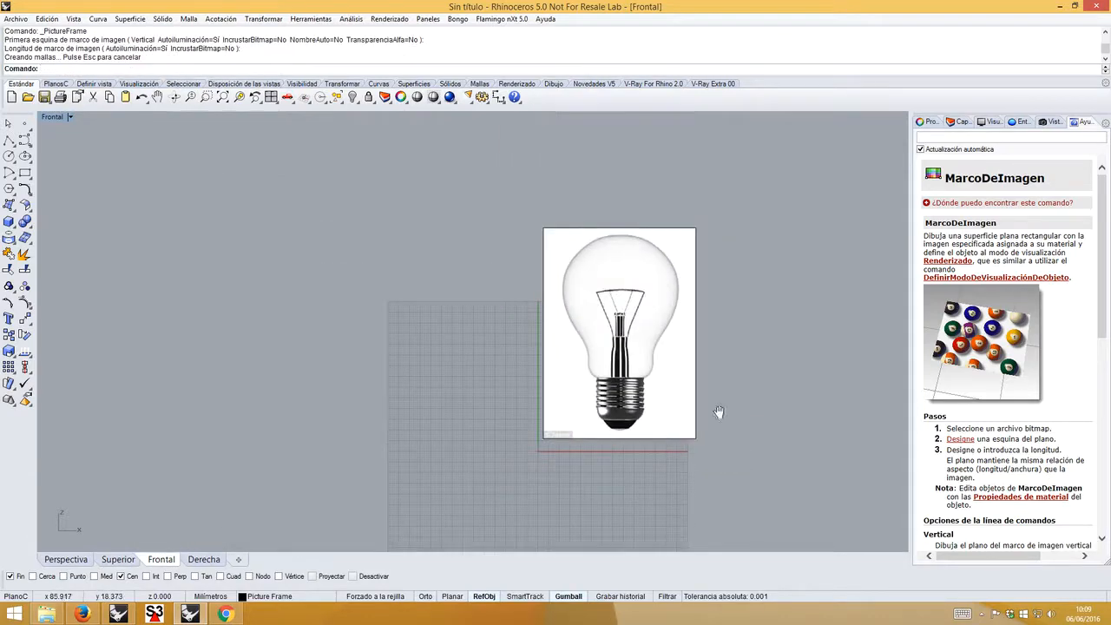
left_click(556, 393)
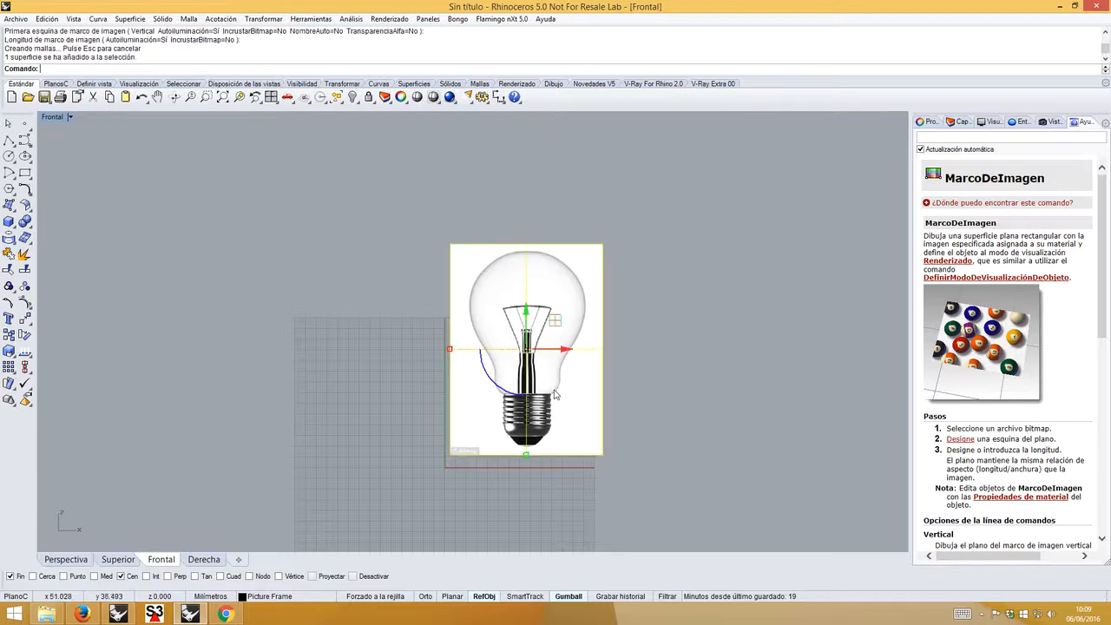
left_click_drag(606, 354, 330, 336)
left_click(356, 362)
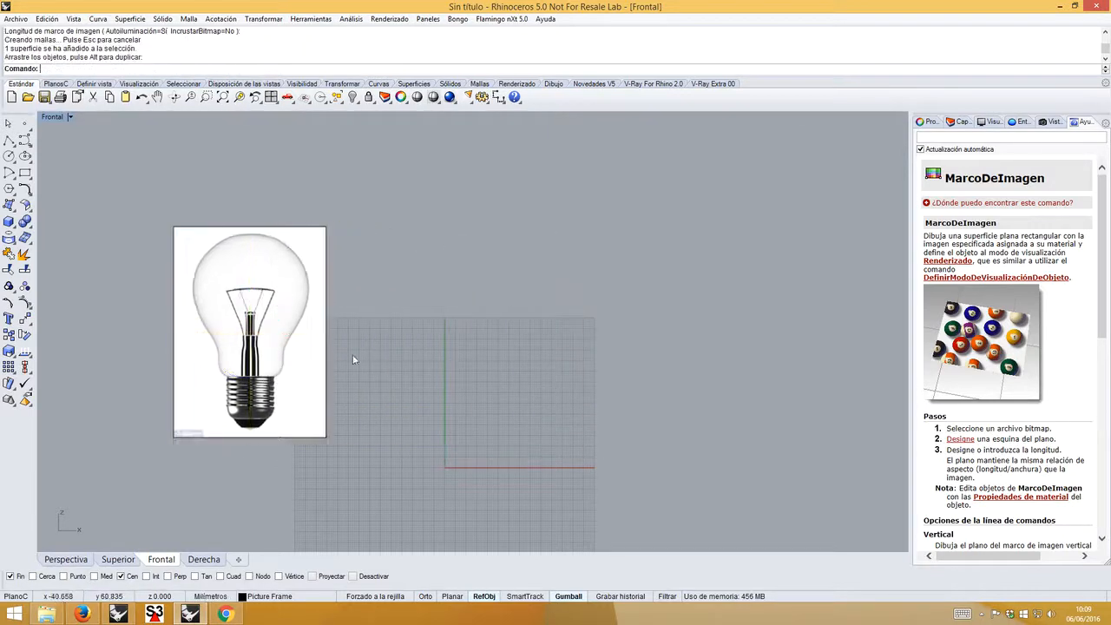
- Consult the E27 screw dimensions drawing in Firefox, return to Rhinoceros and draw a 27 mm horizontal polyline right of the vertical axis
left_click(81, 614)
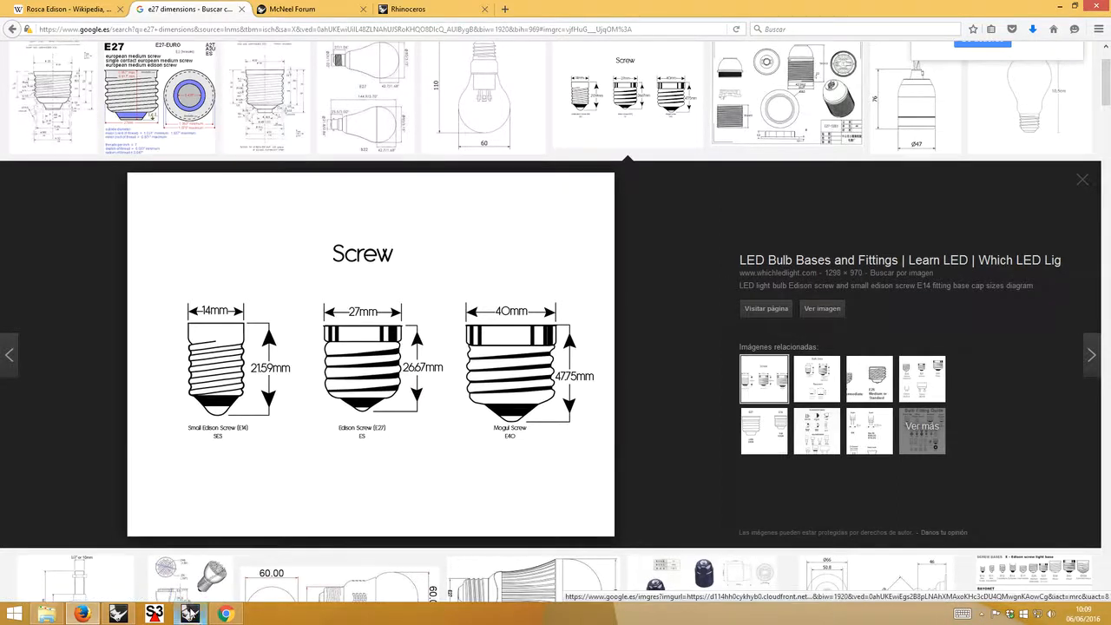
left_click(190, 614)
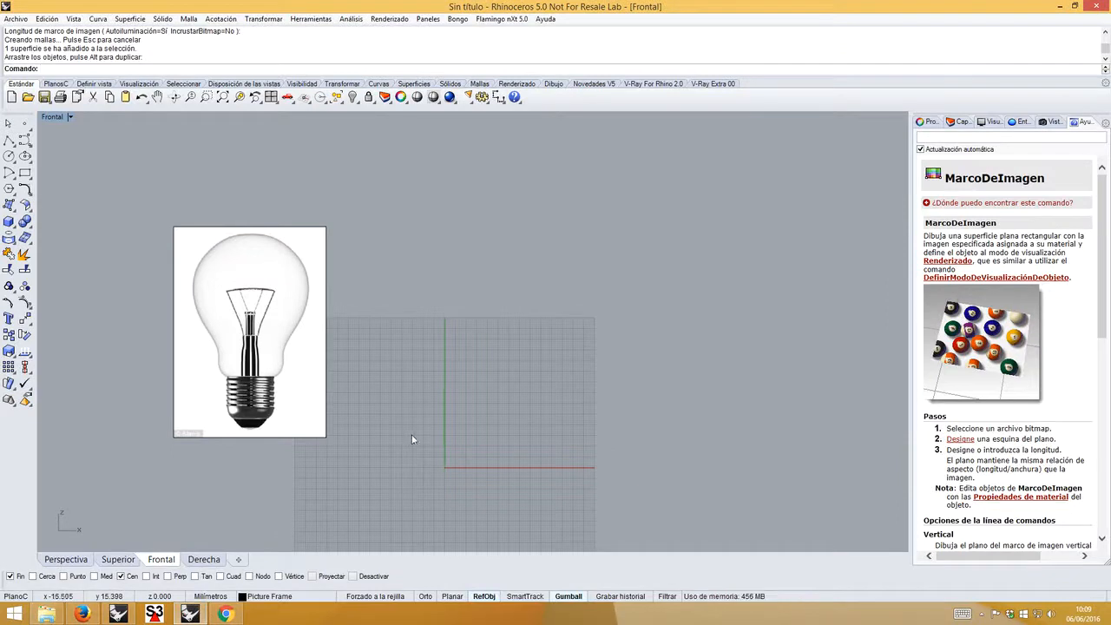
right_click_drag(411, 435, 396, 391)
left_click(9, 140)
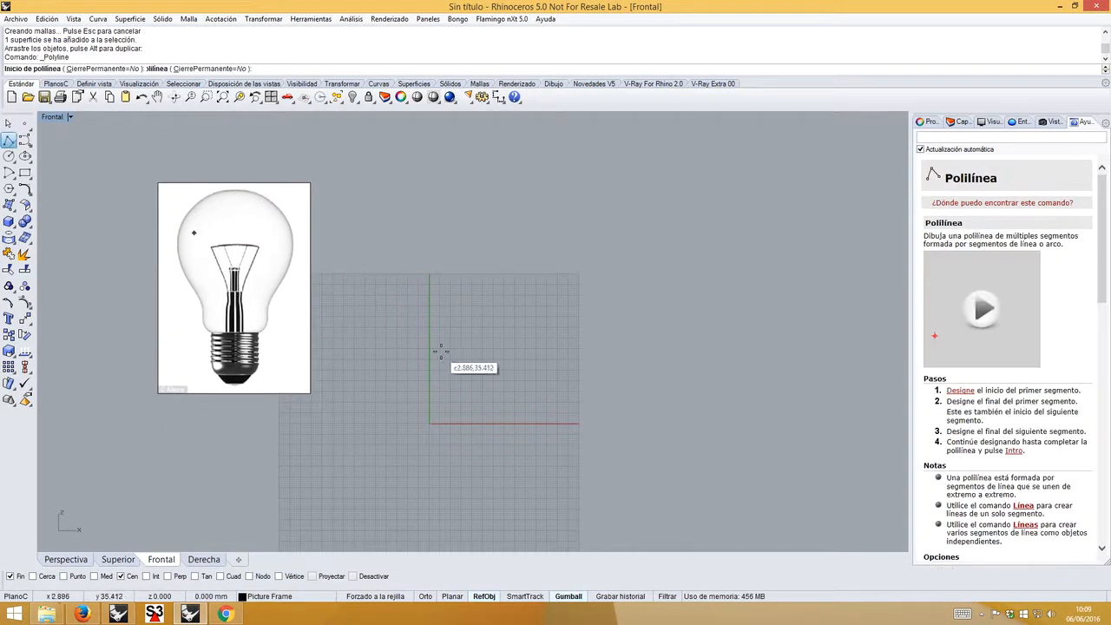
left_click(447, 364)
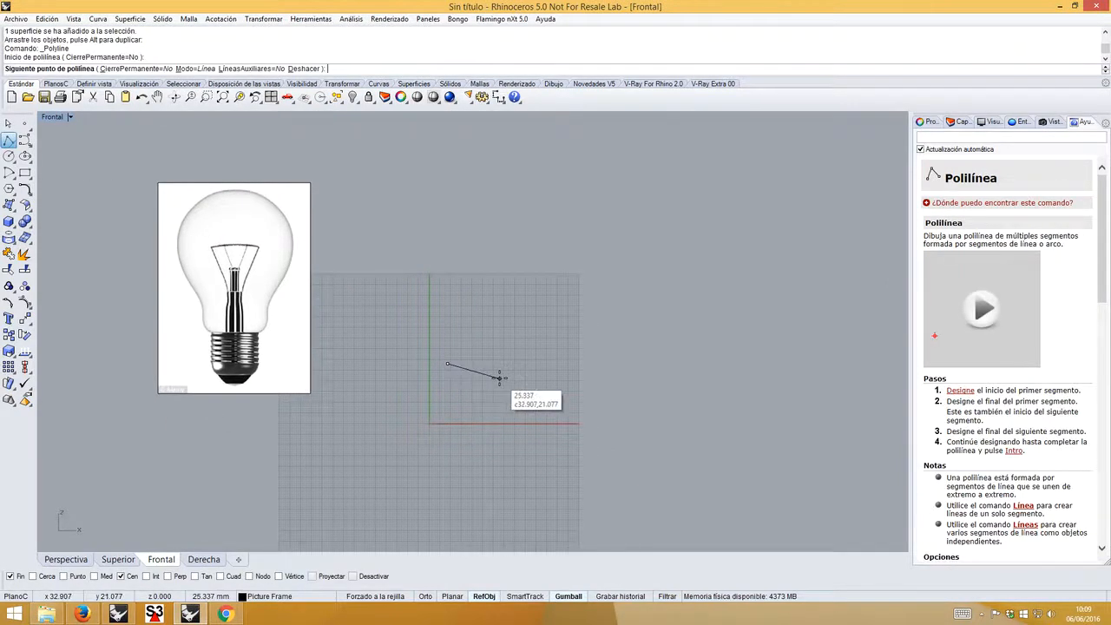
type("27")
key("Return")
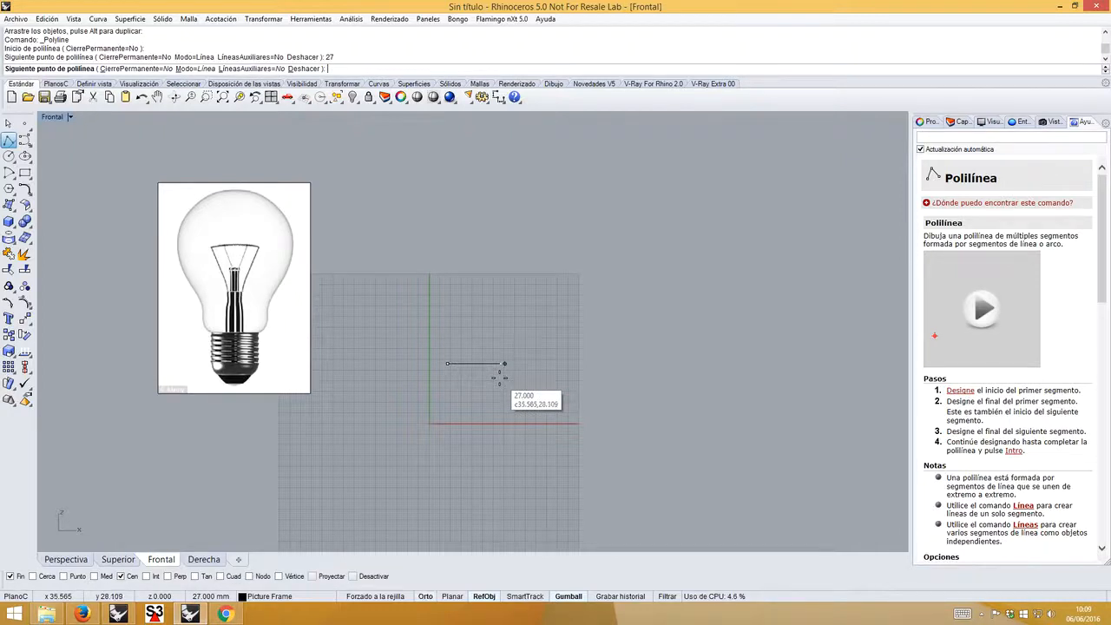
left_click(507, 382)
key("Return")
key("Return")
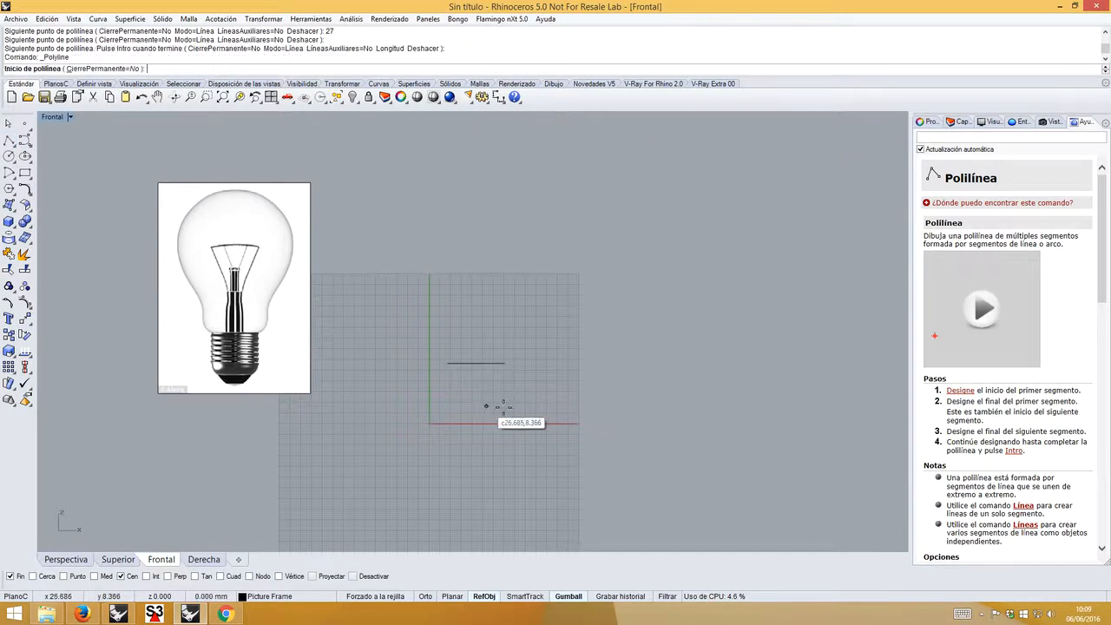
- Draw a 26.67 mm vertical polyline just right of the horizontal line, and select it
left_click(519, 405)
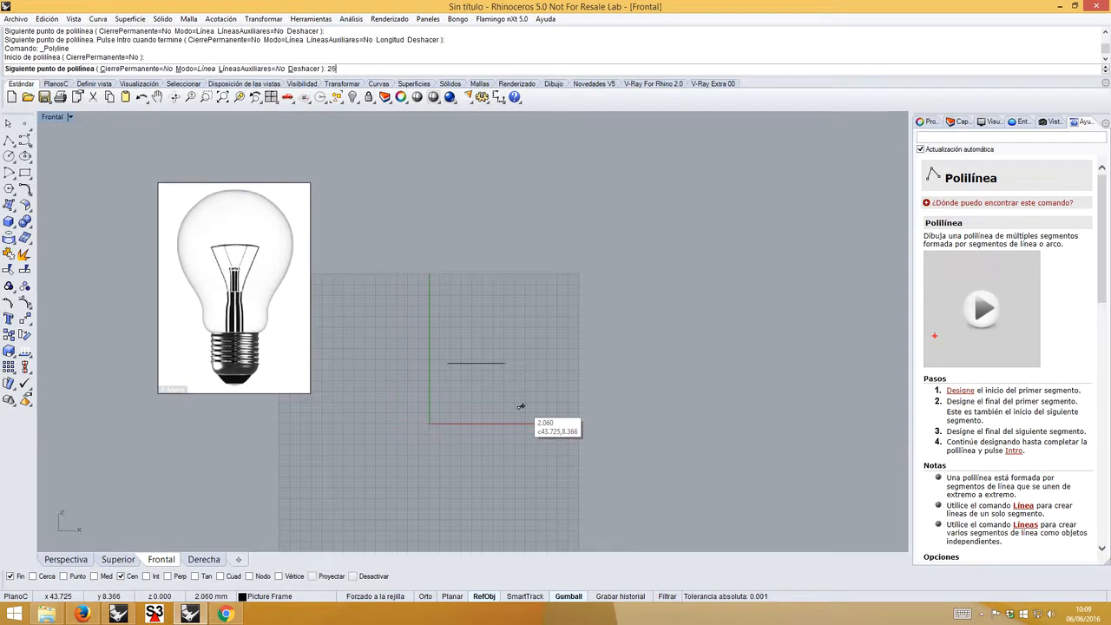
type("26.67")
key("Return")
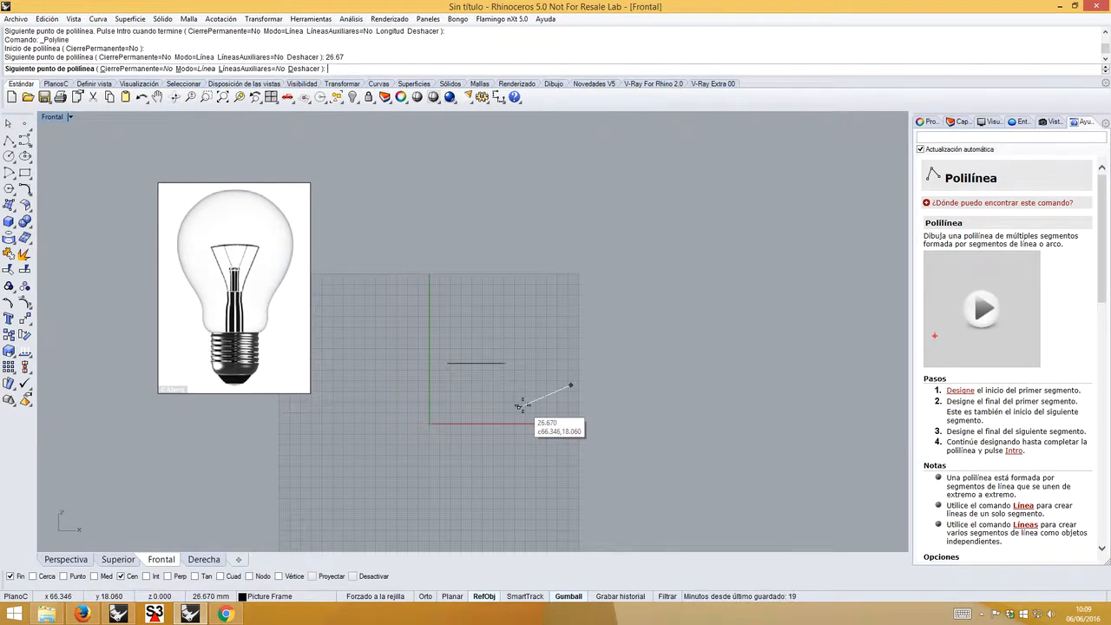
left_click(519, 351)
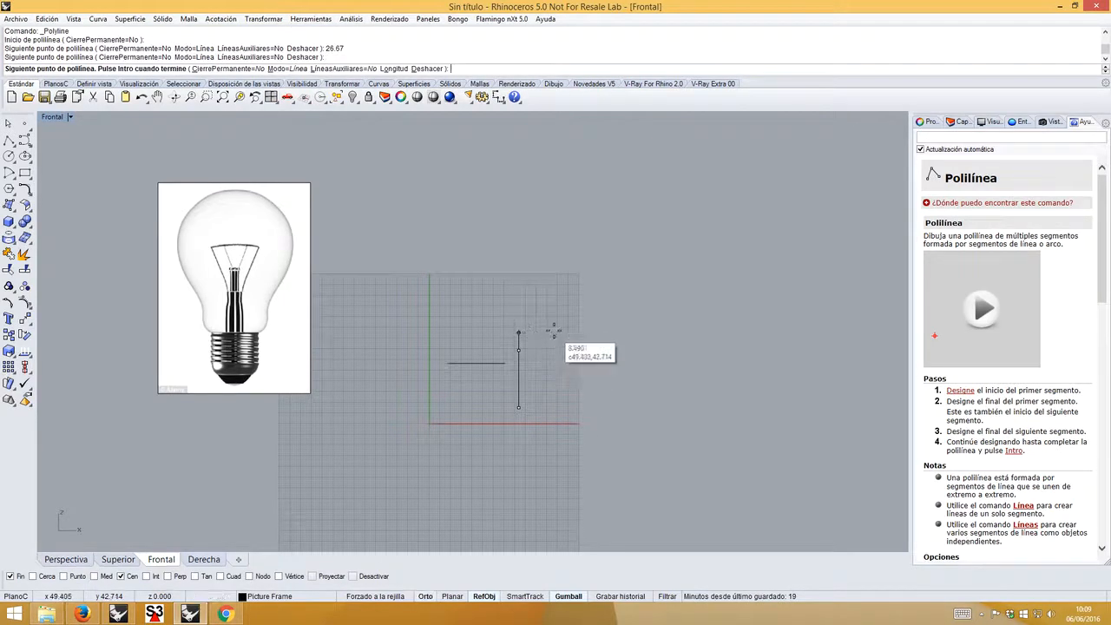
key("Return")
left_click(519, 373)
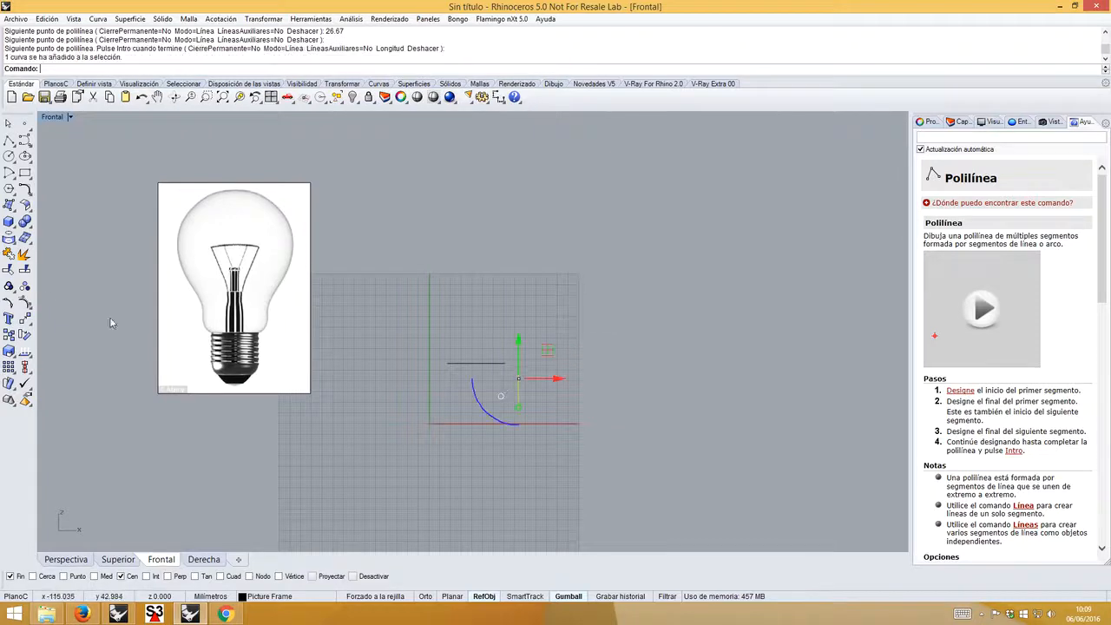
- Move the vertical guide line from its lower endpoint to the origin, entering 0 as the destination
left_click(24, 320)
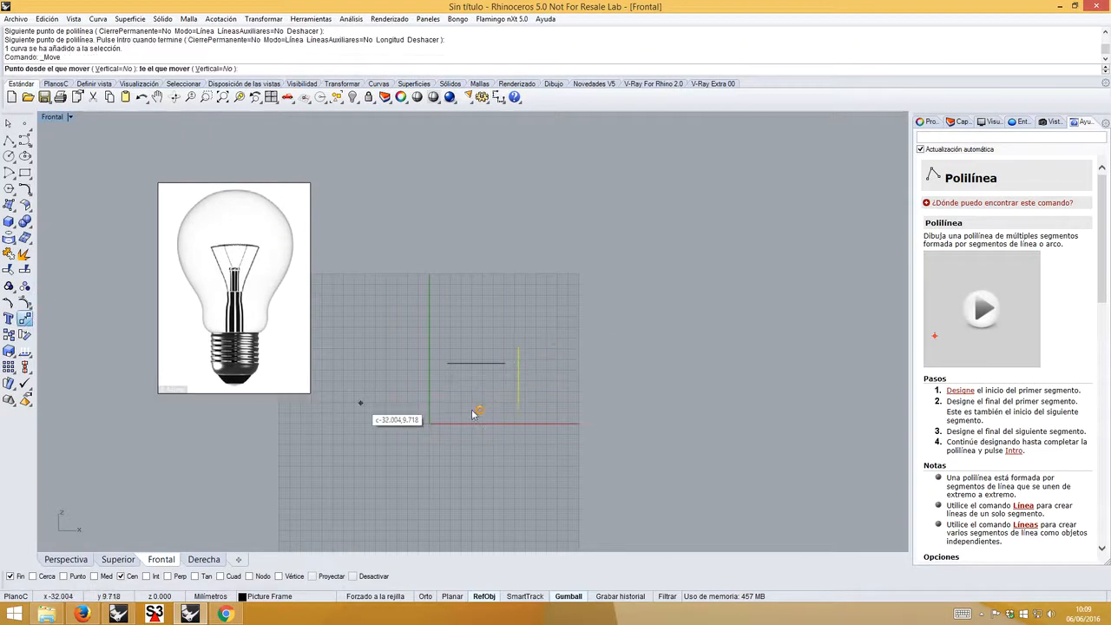
left_click(519, 407)
type("0")
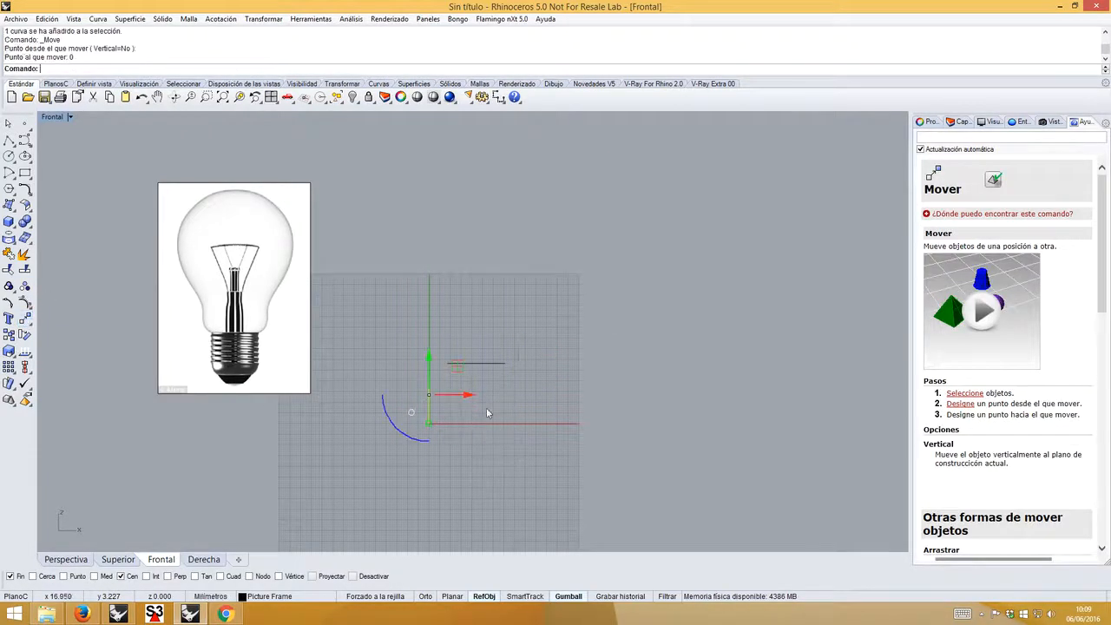
key("Return")
- Enable the midpoint snap and move the horizontal guide line by its midpoint onto the upper end of the vertical guide, then deselect it
scroll(459, 377, "up", 3)
left_click(471, 356)
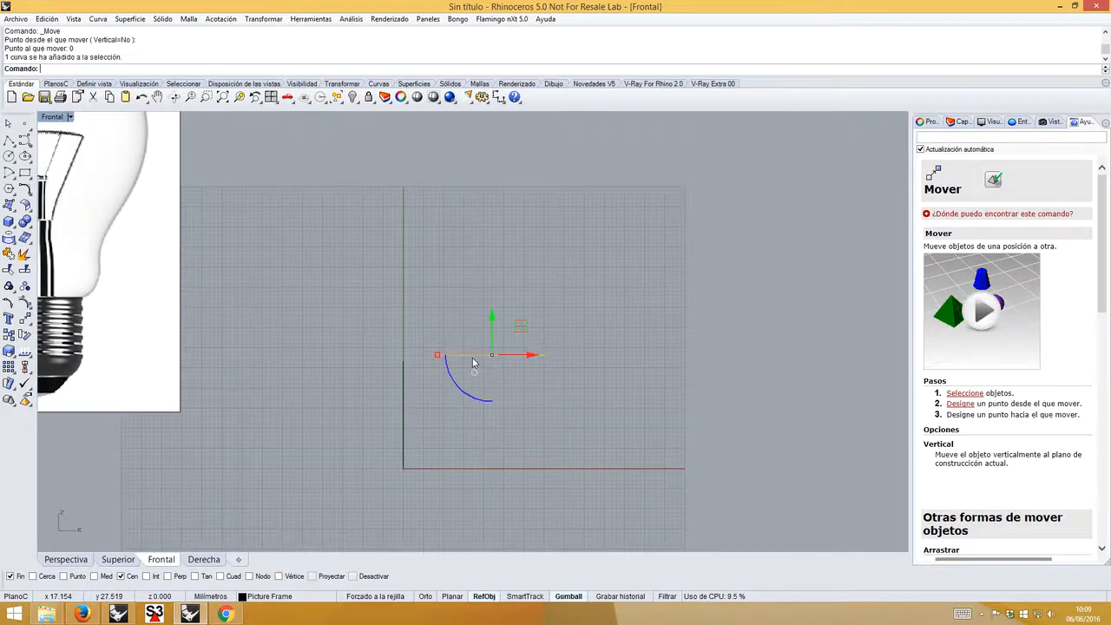
left_click(25, 320)
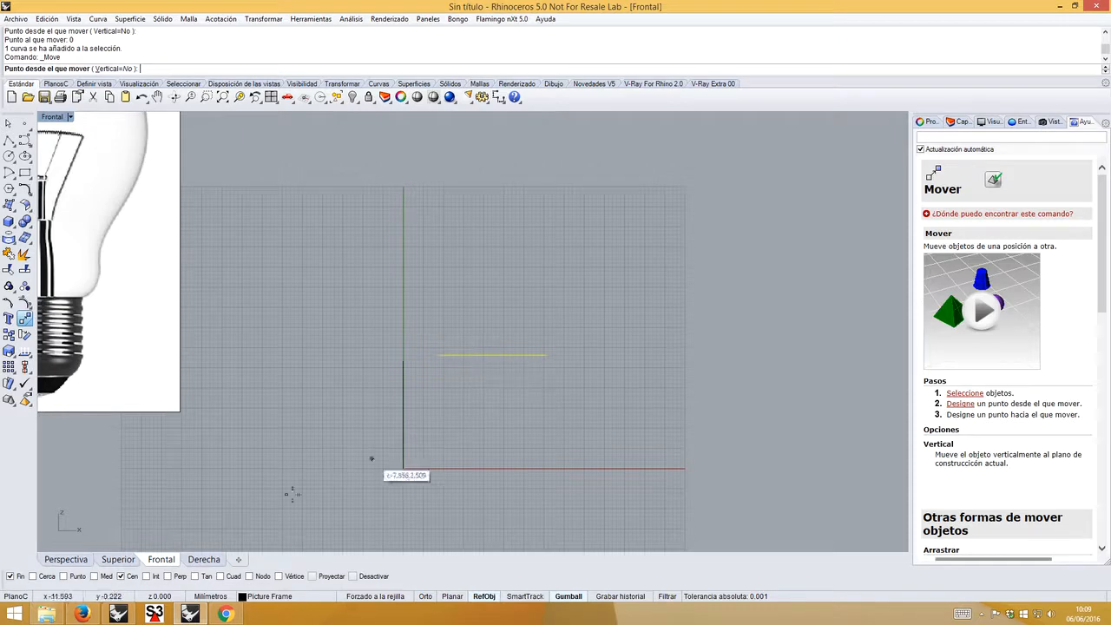
left_click(95, 578)
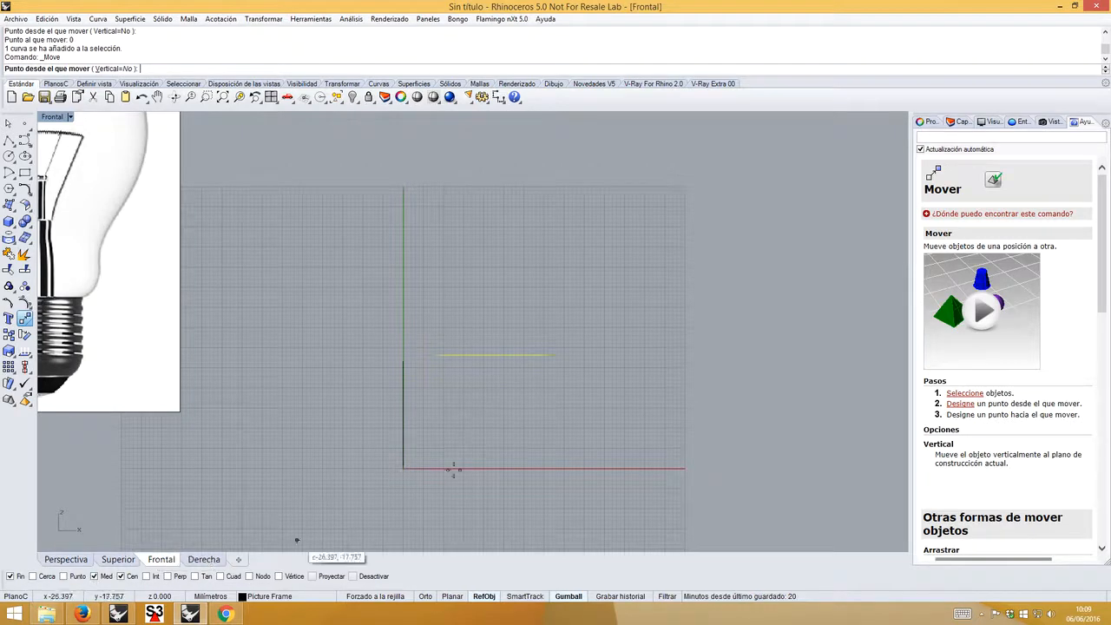
left_click(492, 354)
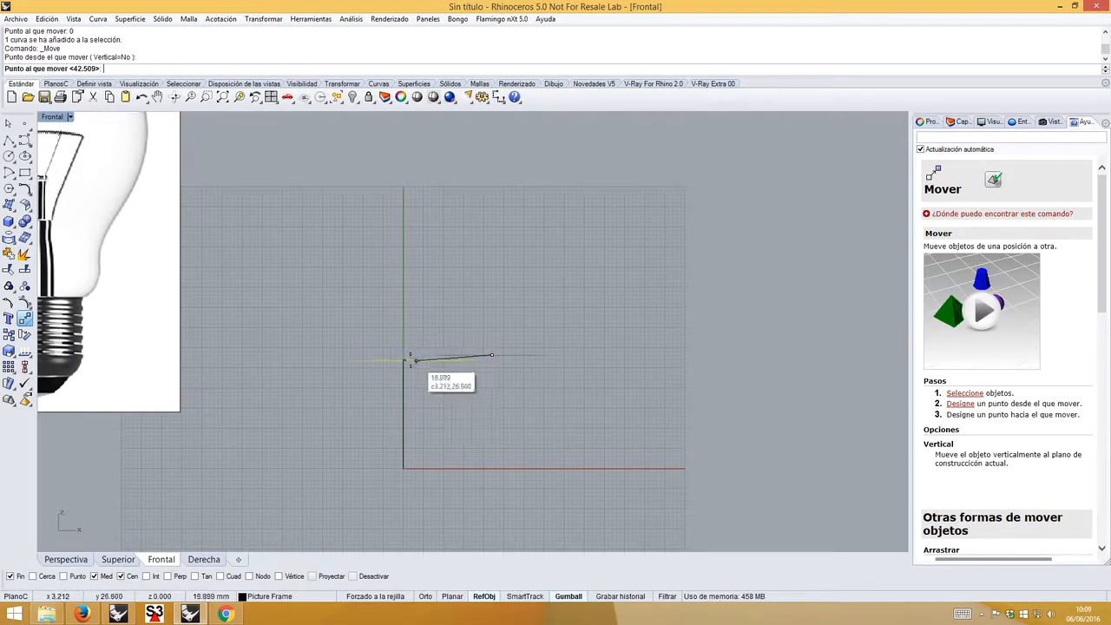
left_click(402, 360)
key("Escape")
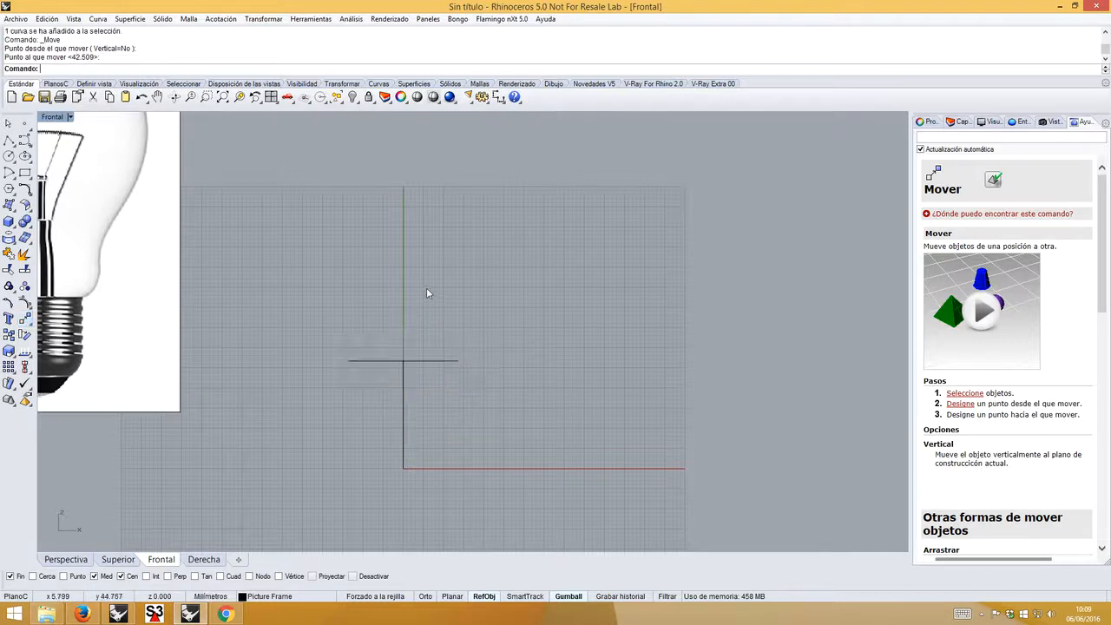
- Move the bulb picture frame over the guide lines, with its screw base roughly centred on the vertical guide, and deselect it
scroll(425, 286, "down", 2)
left_click(209, 287)
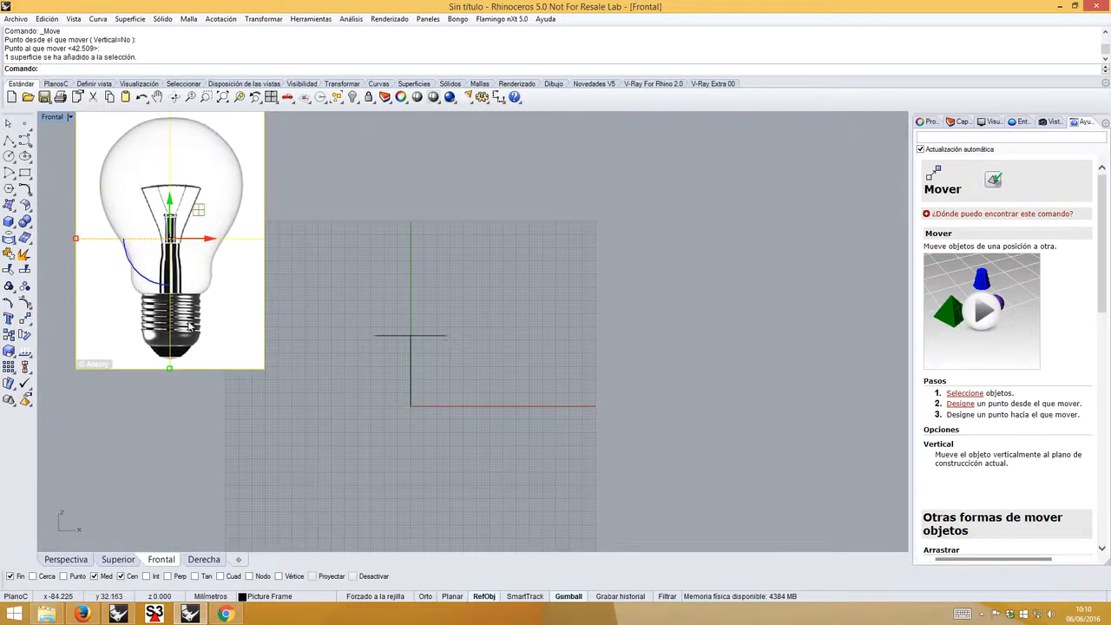
left_click_drag(188, 323, 429, 370)
left_click(536, 373)
- Nudge the bulb picture slightly down so the tip of its screw base sits on the origin, centred on the vertical guide
scroll(422, 374, "up", 5)
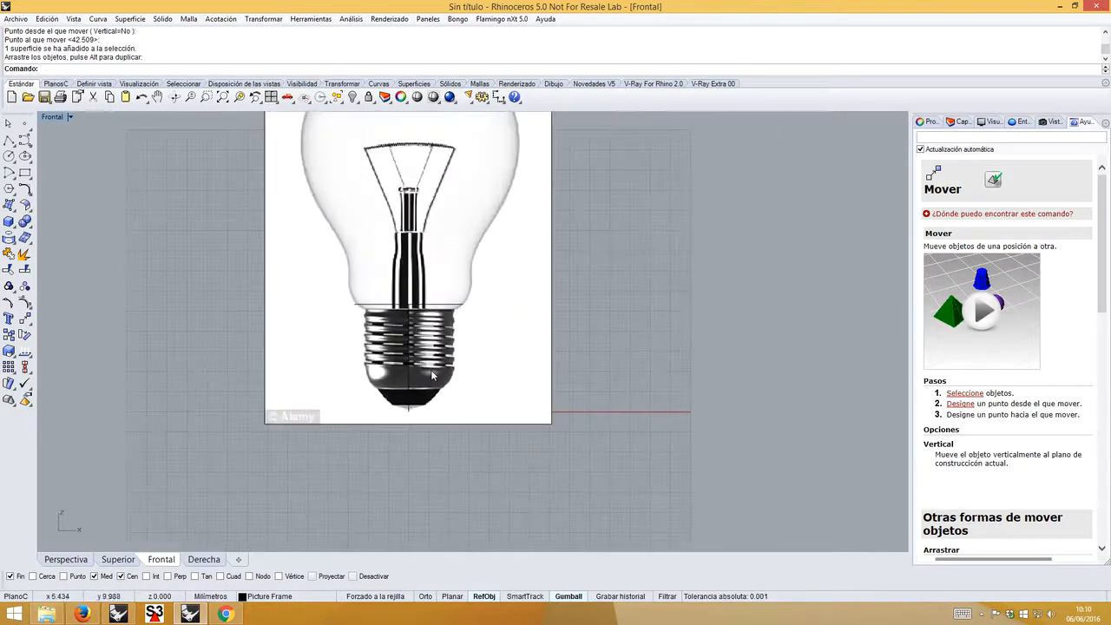
scroll(422, 363, "up", 3)
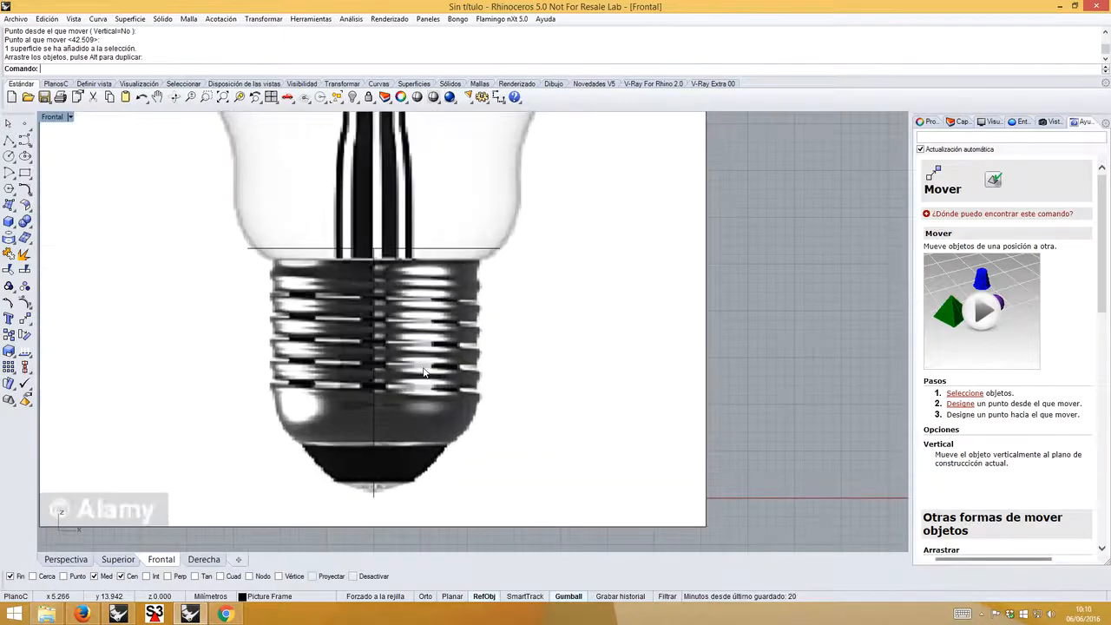
left_click(423, 372)
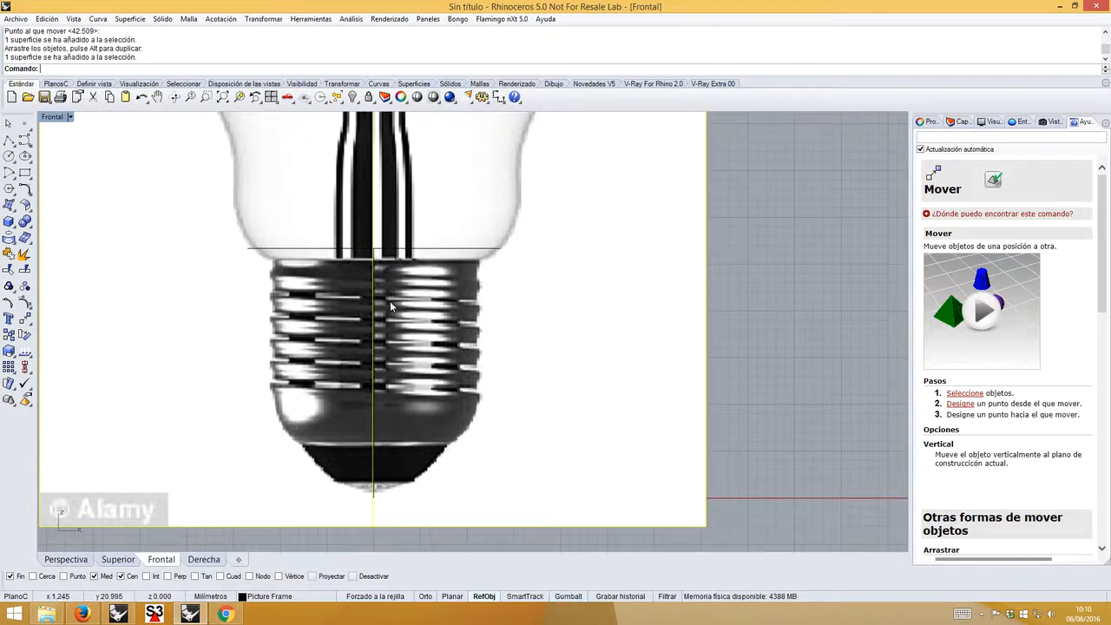
right_click_drag(407, 310, 396, 317)
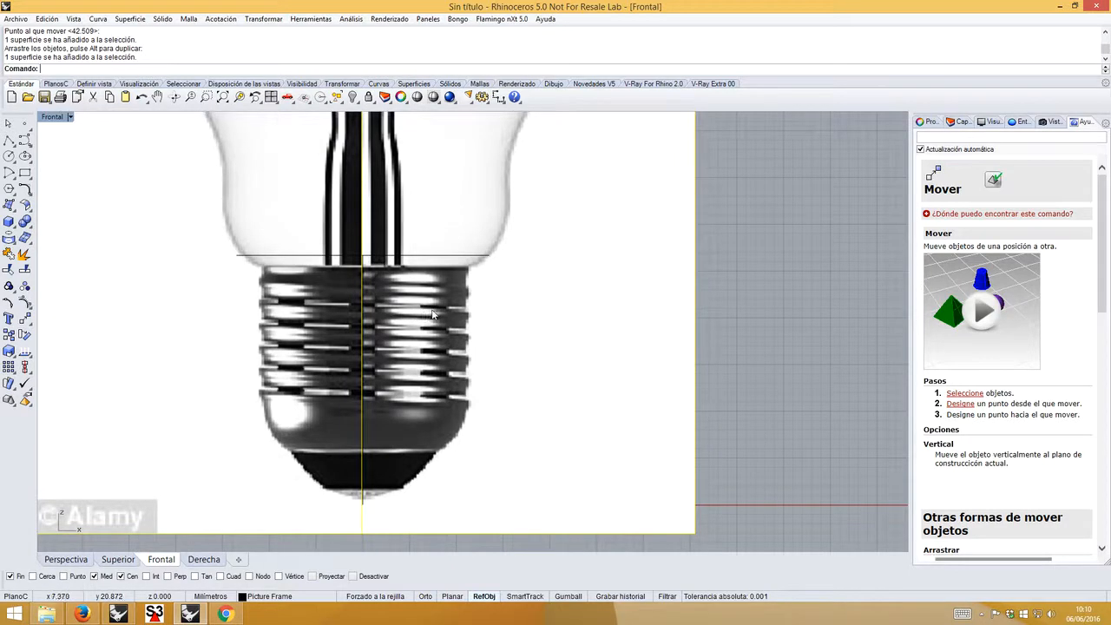
left_click_drag(425, 315, 432, 319)
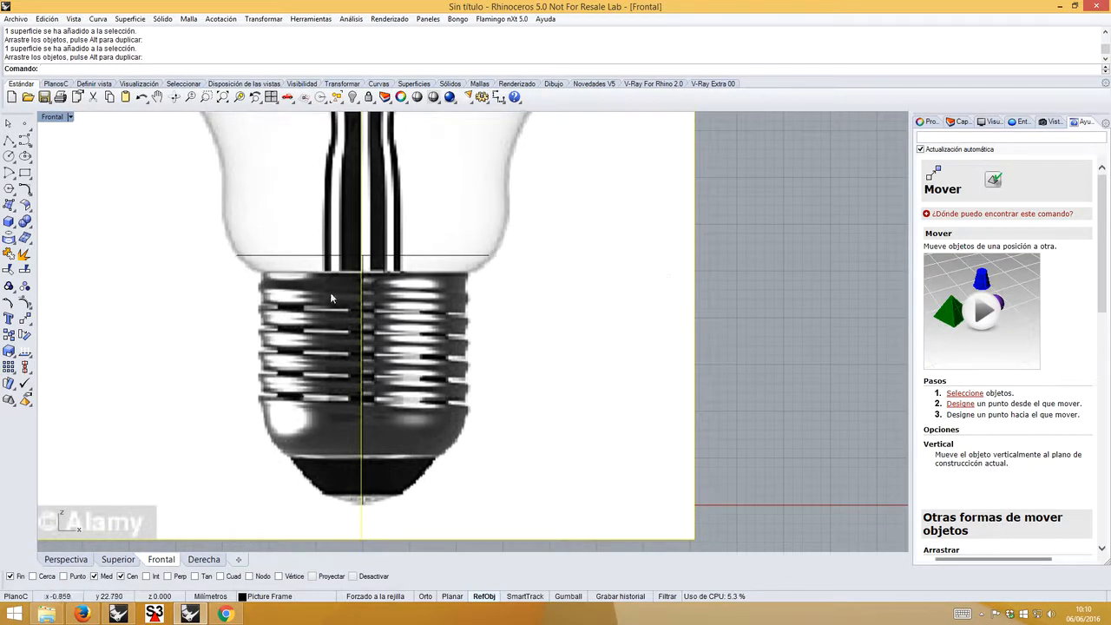
- Scale the bulb picture in two directions from the origin until its screw base is as wide as the 27 mm guide line
right_click(9, 352)
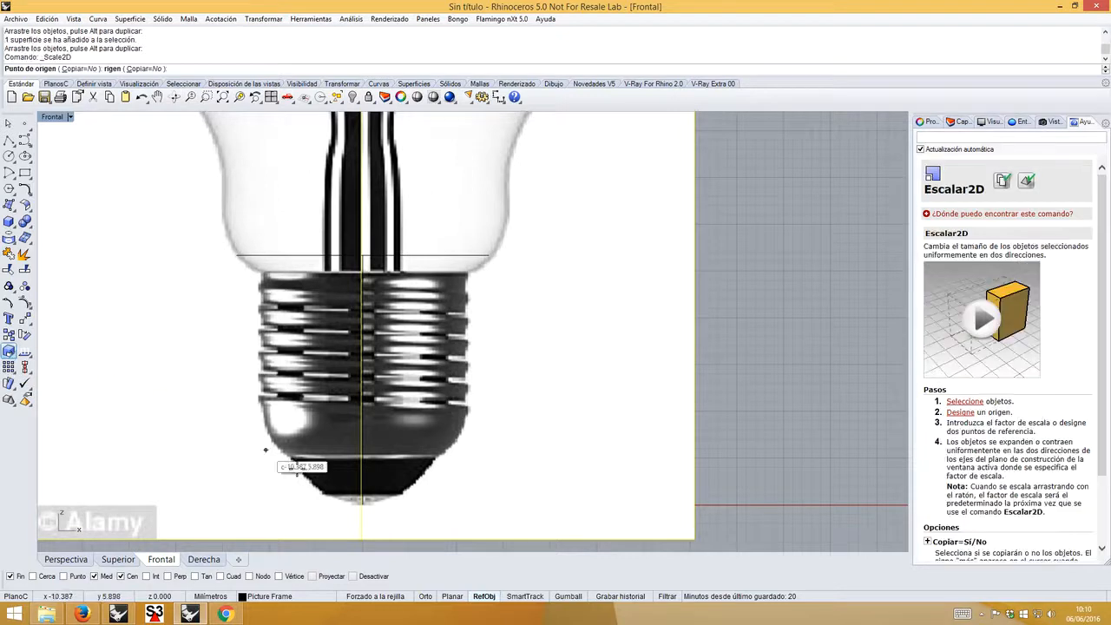
left_click(363, 502)
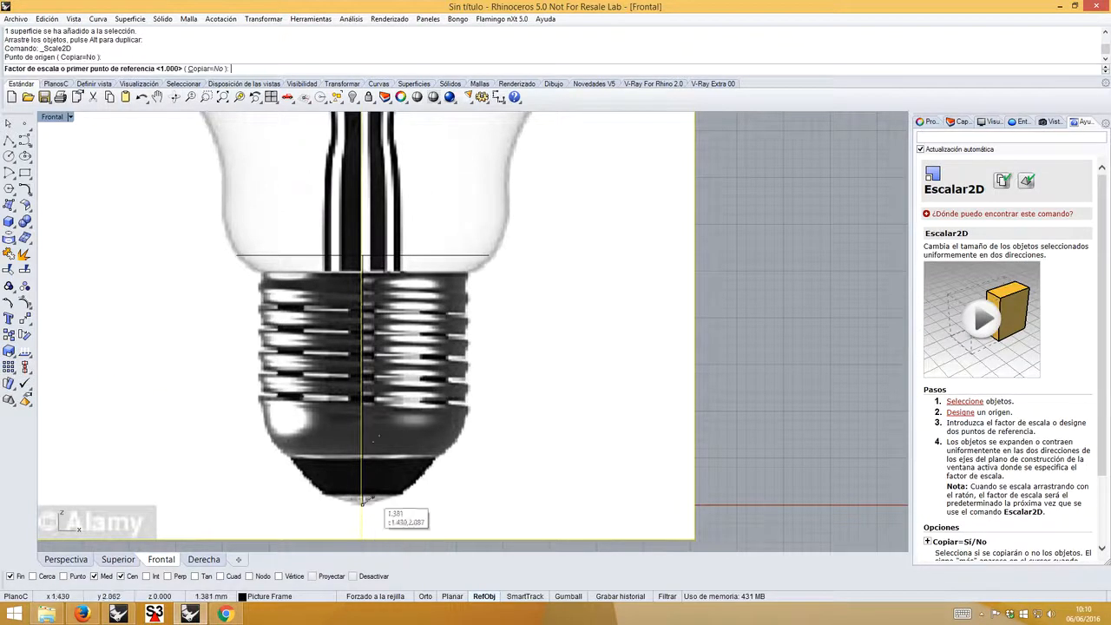
left_click(363, 272)
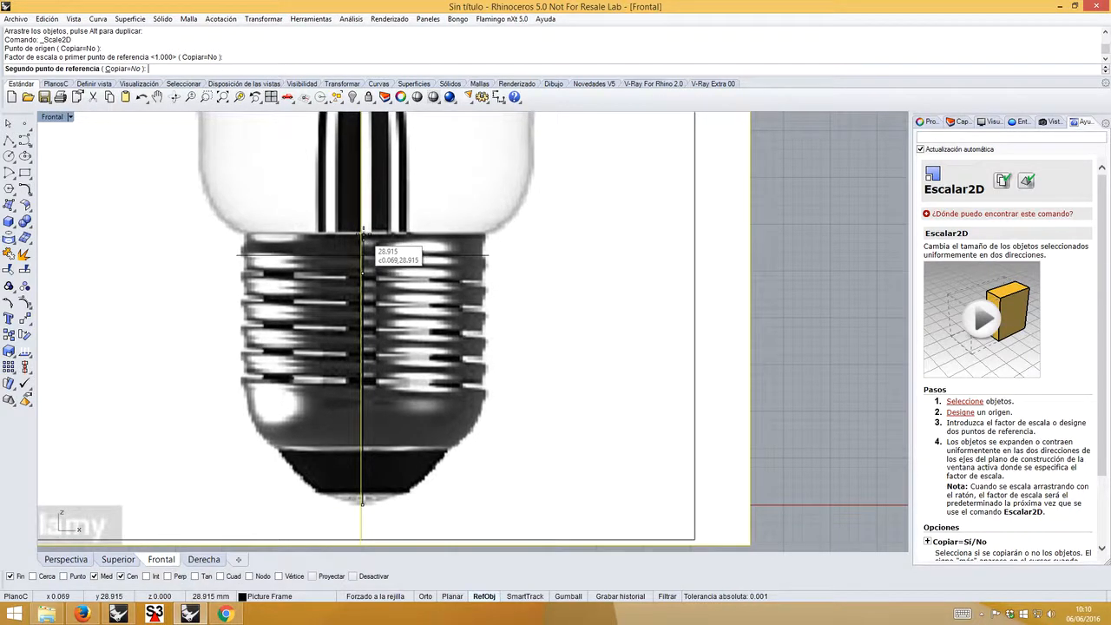
left_click(363, 237)
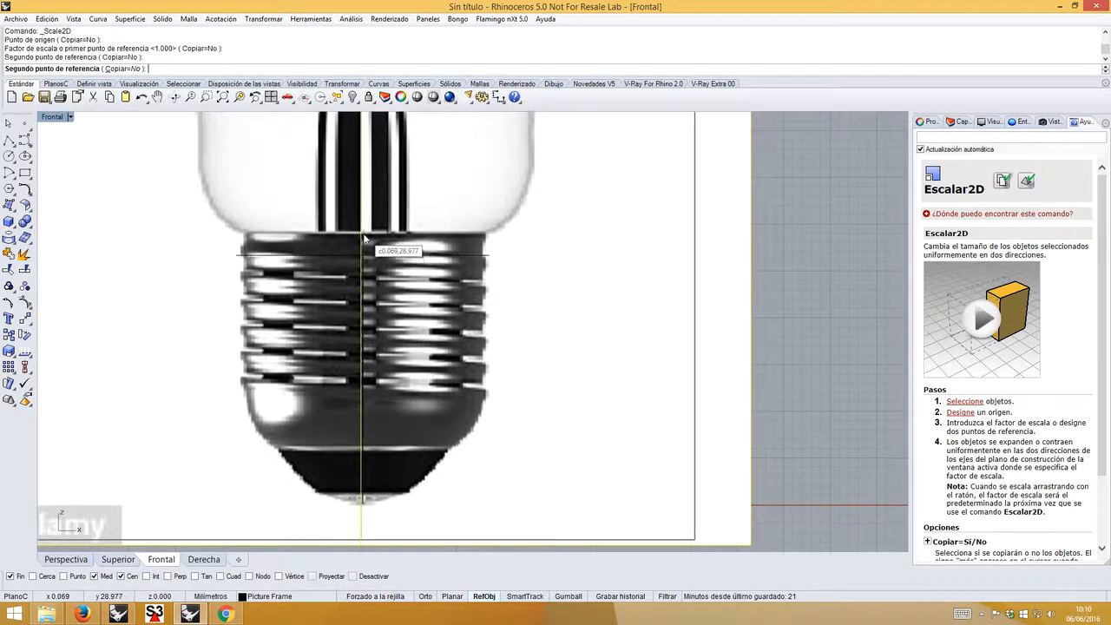
left_click(808, 227)
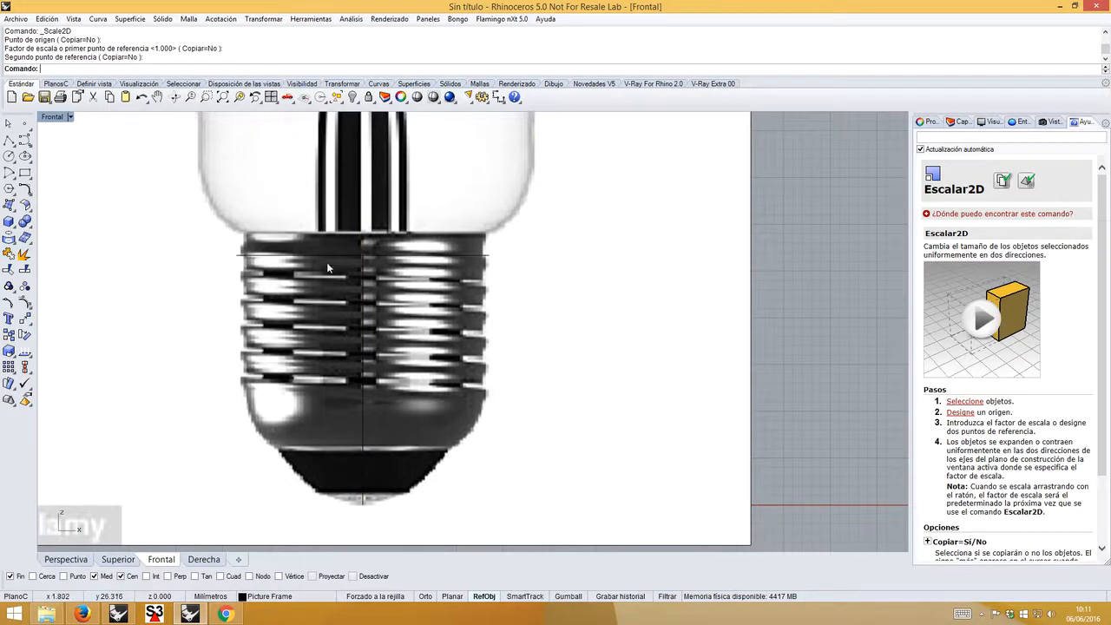
left_click(426, 292)
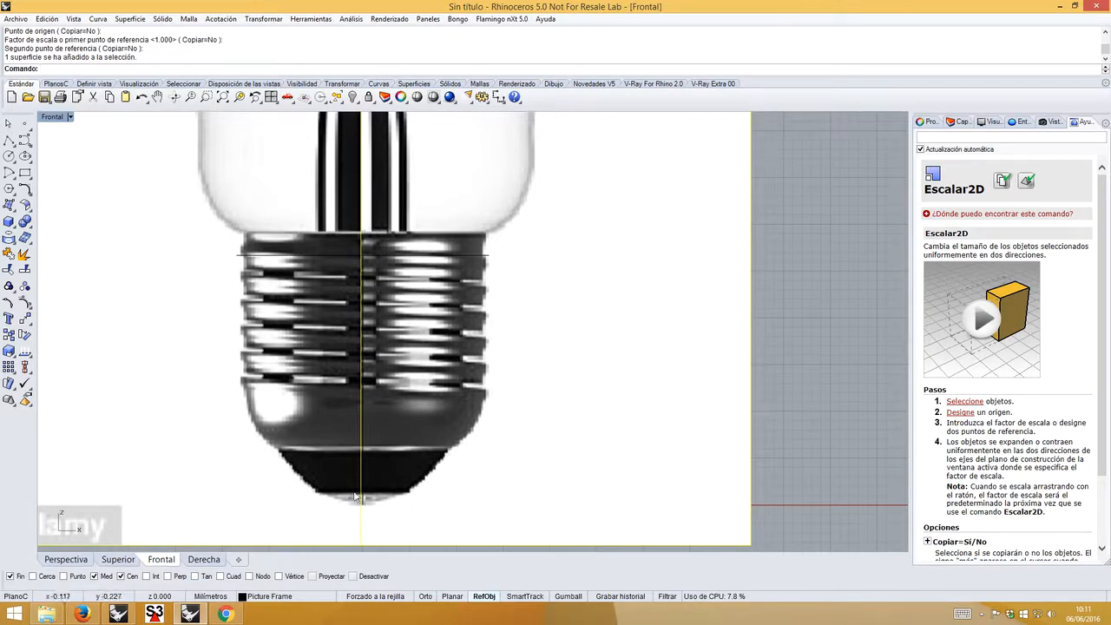
left_click(362, 257)
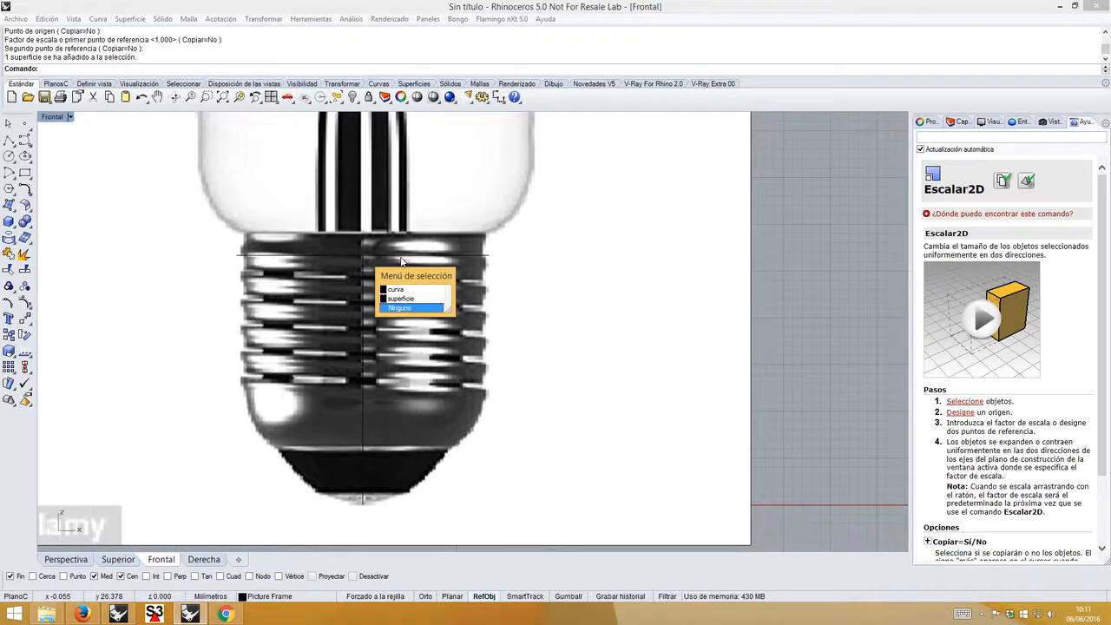
key("Escape")
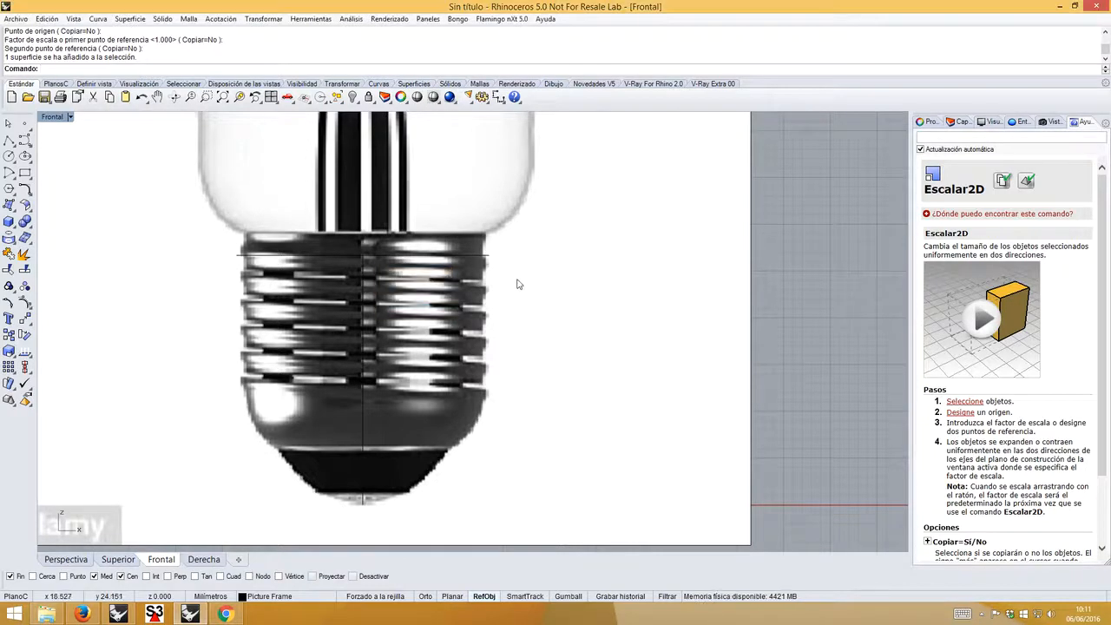
- Select both guide lines over the screw base and delete them, keeping the bulb picture
scroll(491, 284, "down", 5)
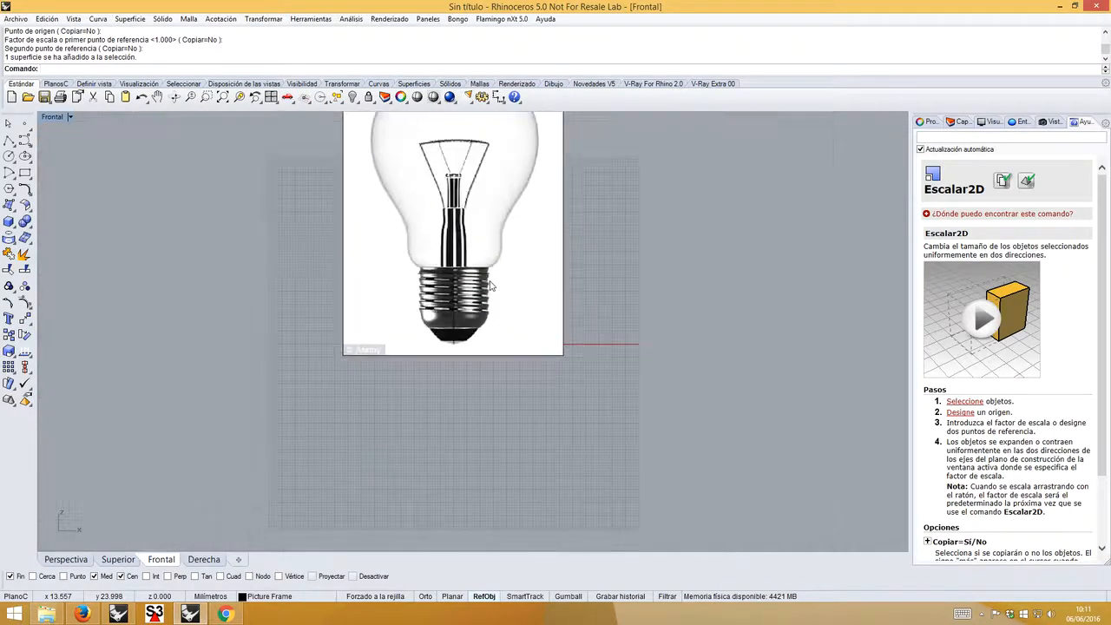
left_click_drag(608, 359, 608, 359)
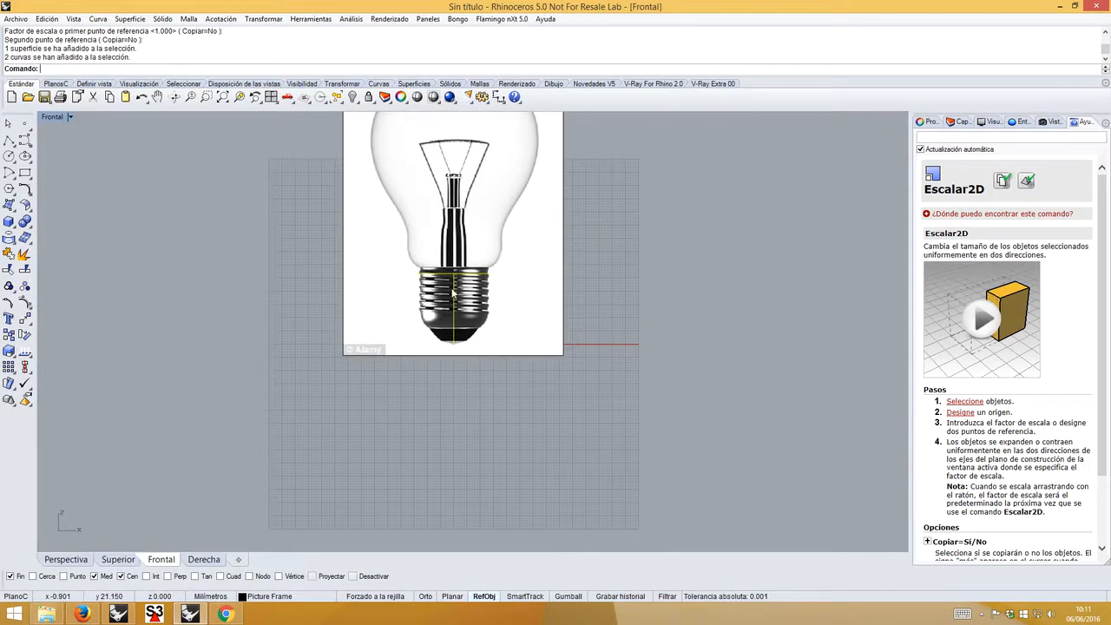
key("Delete")
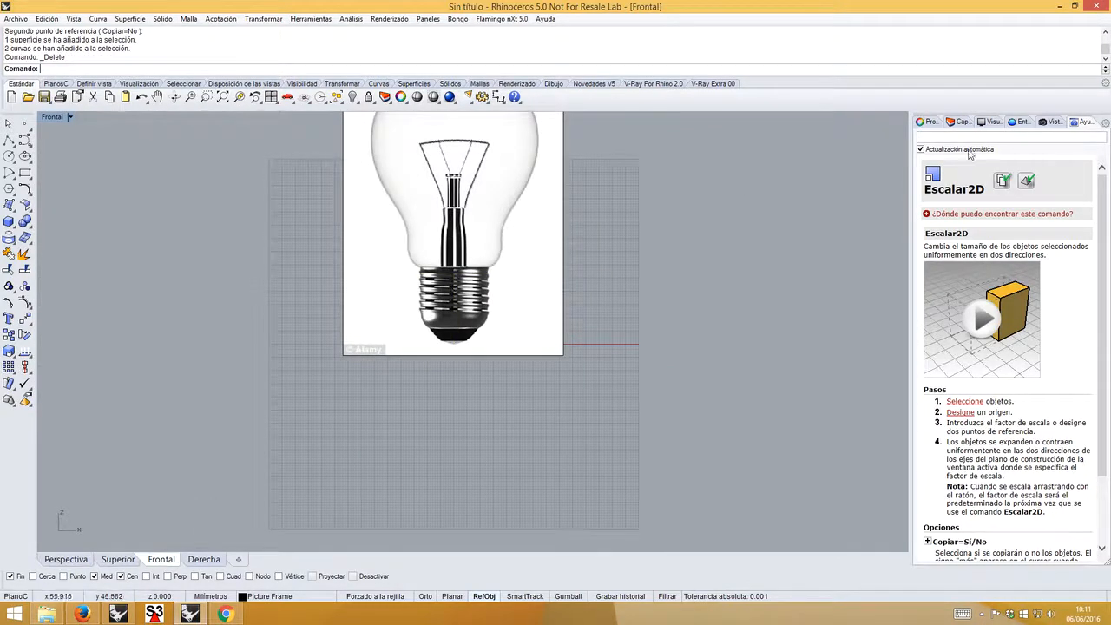
- Create a new layer named Ampolla.cristal and make it the current layer
left_click(961, 122)
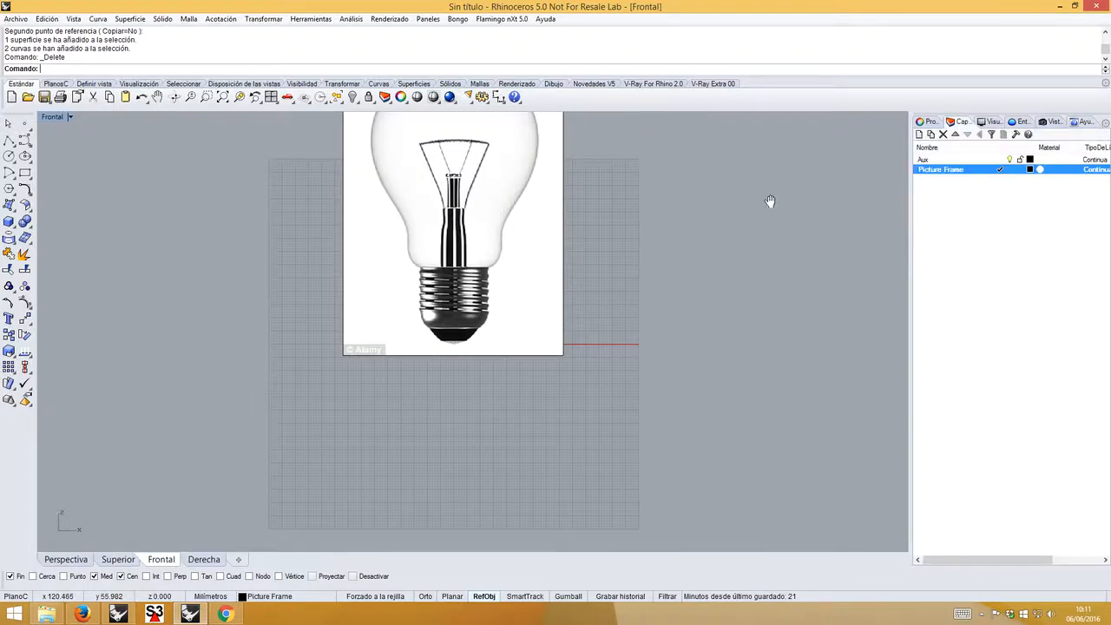
right_click_drag(770, 203, 757, 297)
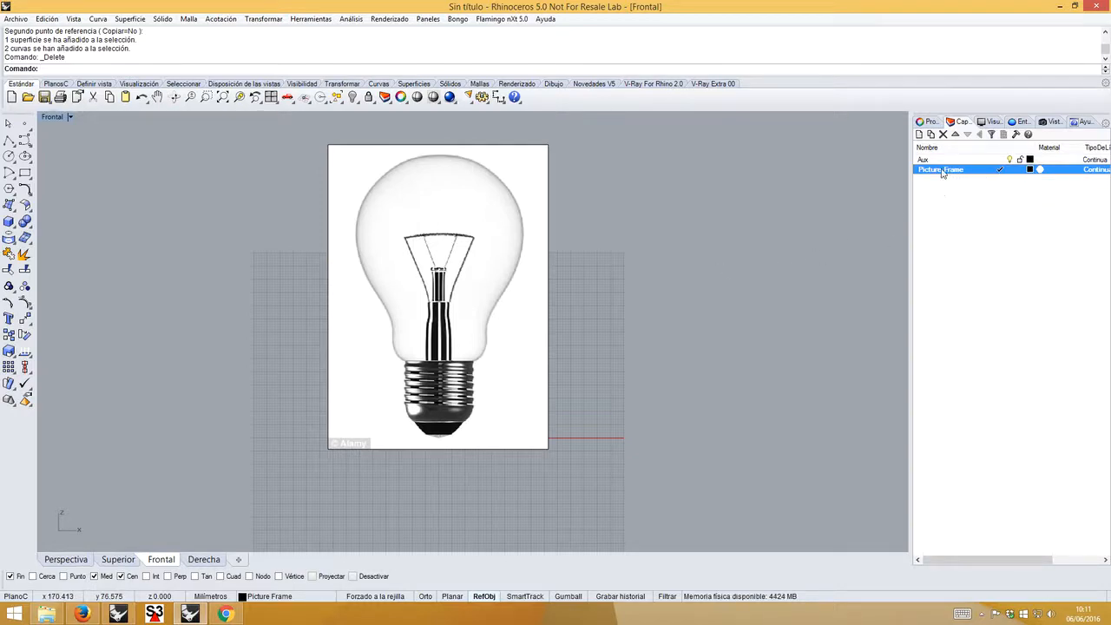
left_click(921, 134)
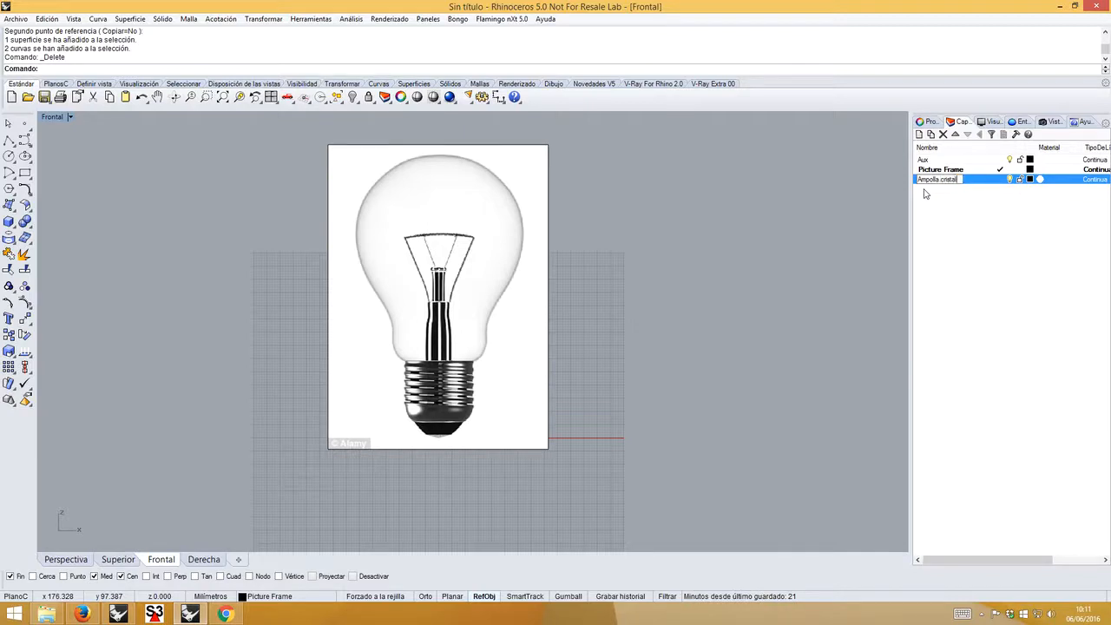
key("Return")
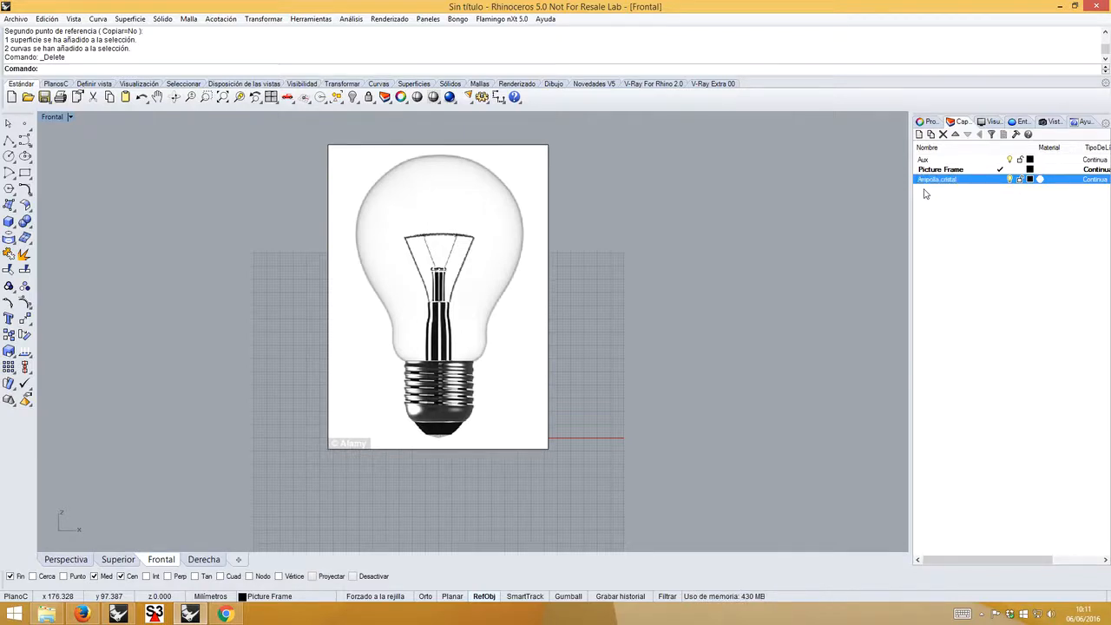
left_click(1002, 180)
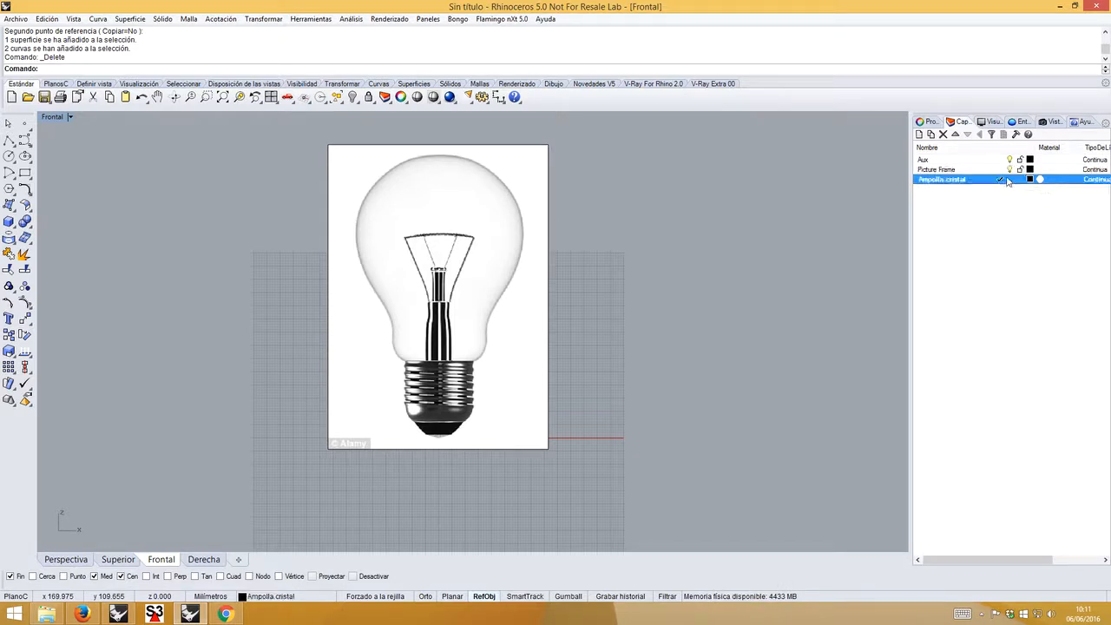
- Lock the Picture Frame layer and set the Ampolla.cristal layer's colour to Naranja
left_click(1021, 170)
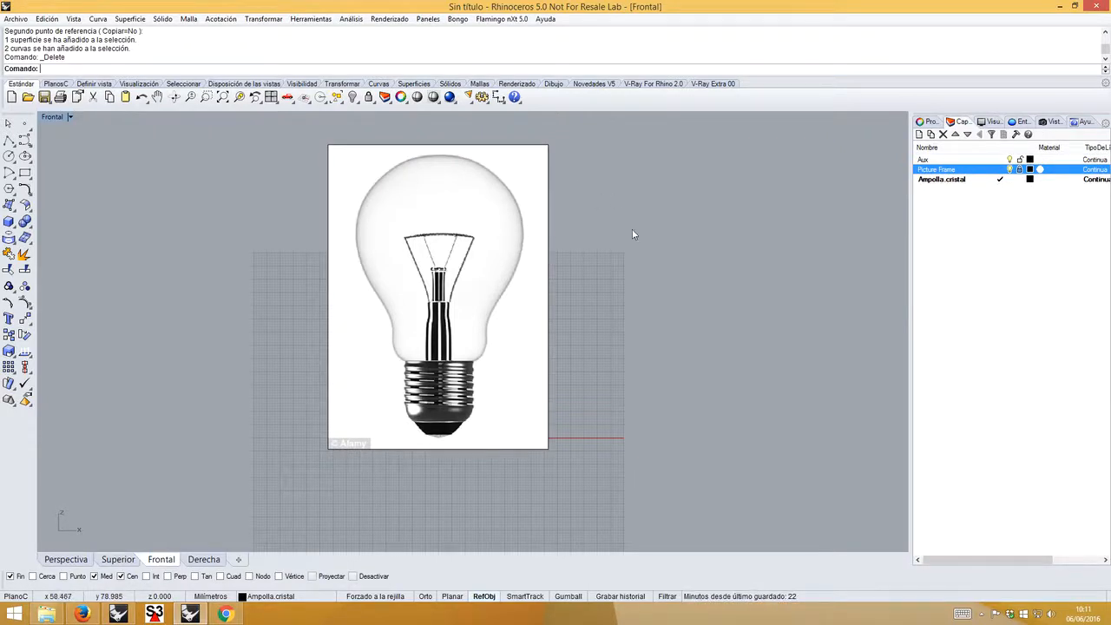
left_click(1030, 180)
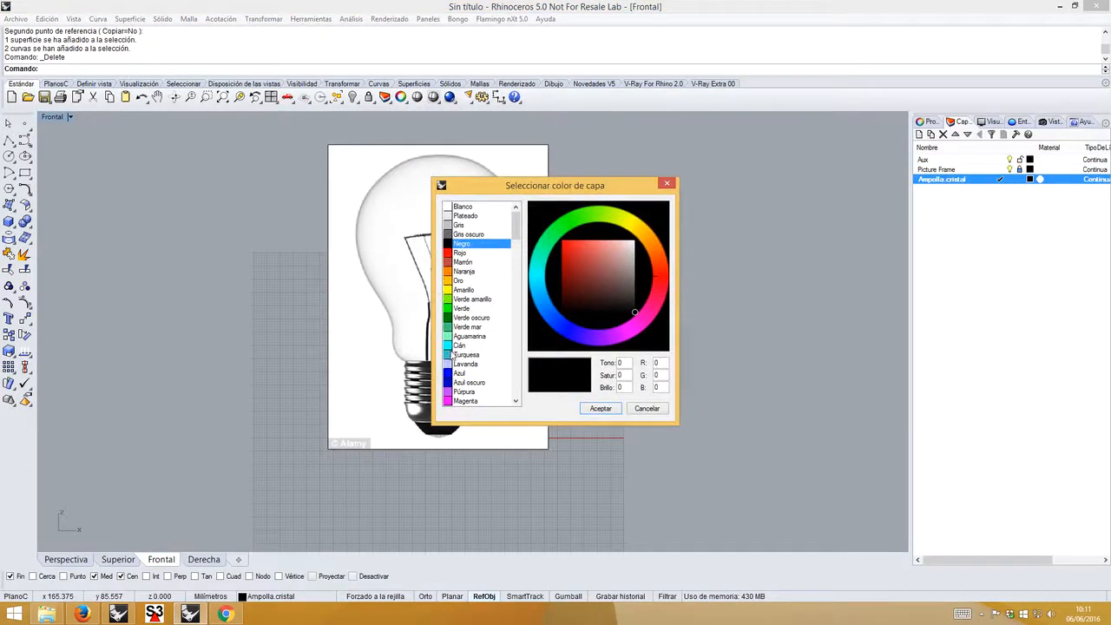
left_click(448, 272)
left_click(601, 408)
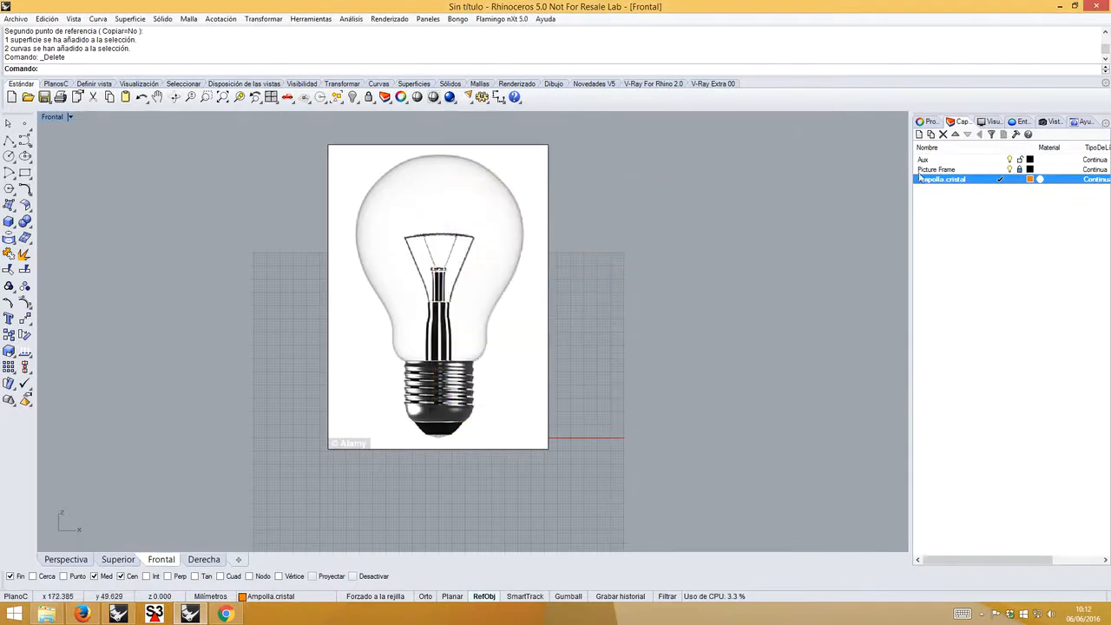
- Set the Front viewport's display mode to Semitransparente, keeping the whole bulb picture in view
left_click(70, 117)
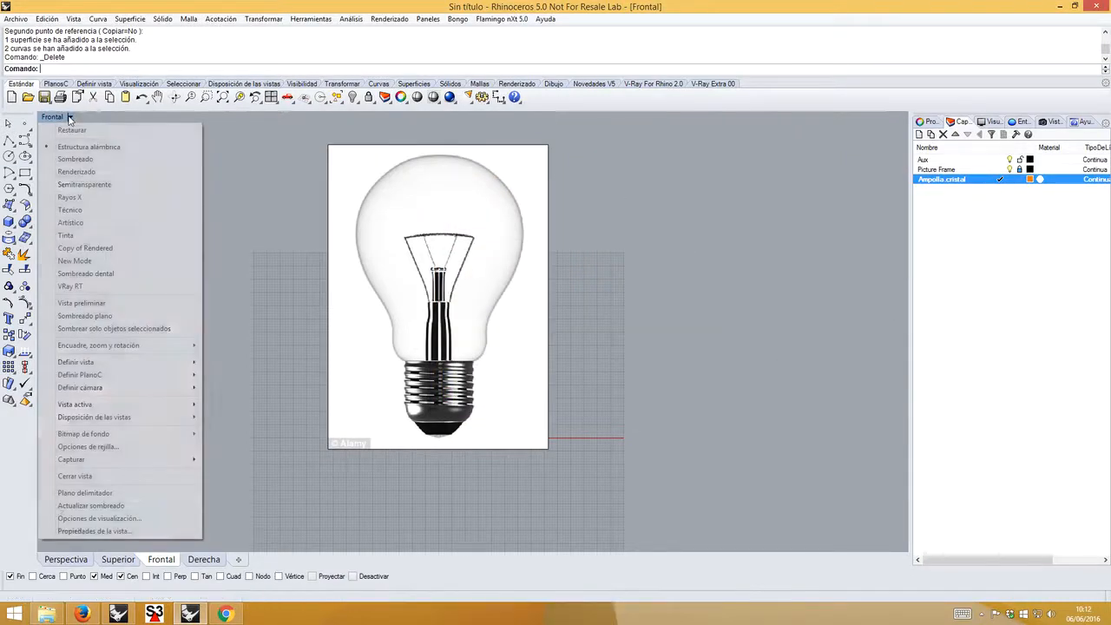
left_click(71, 185)
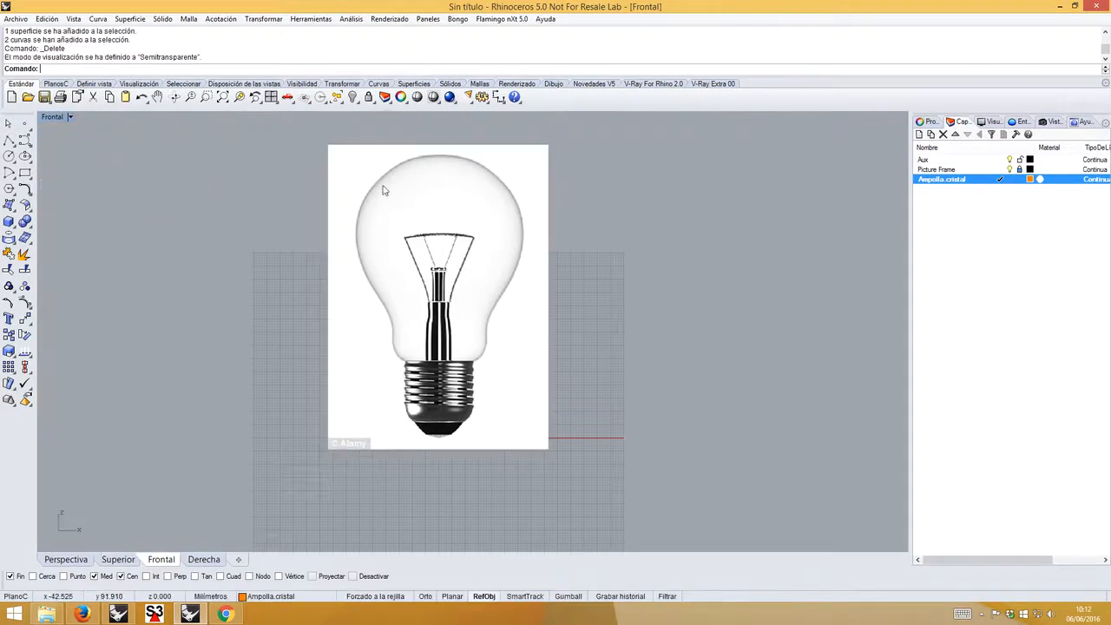
right_click_drag(446, 181, 416, 207)
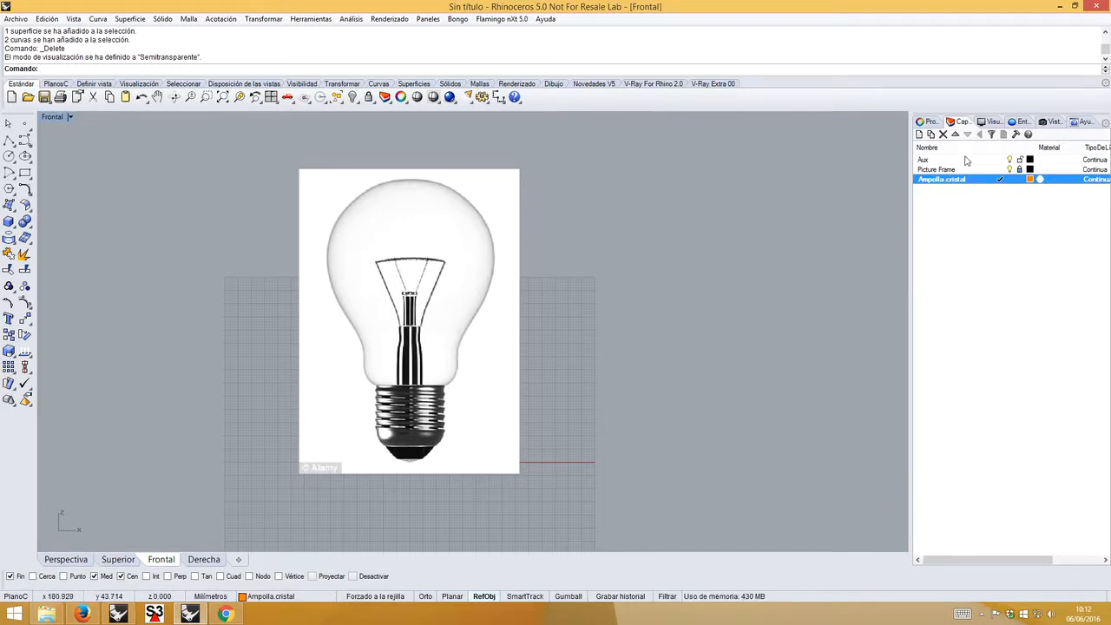
- Make Aux the current layer and draw a vertical axis line from the origin (0) to above the bulb picture
left_click(1001, 160)
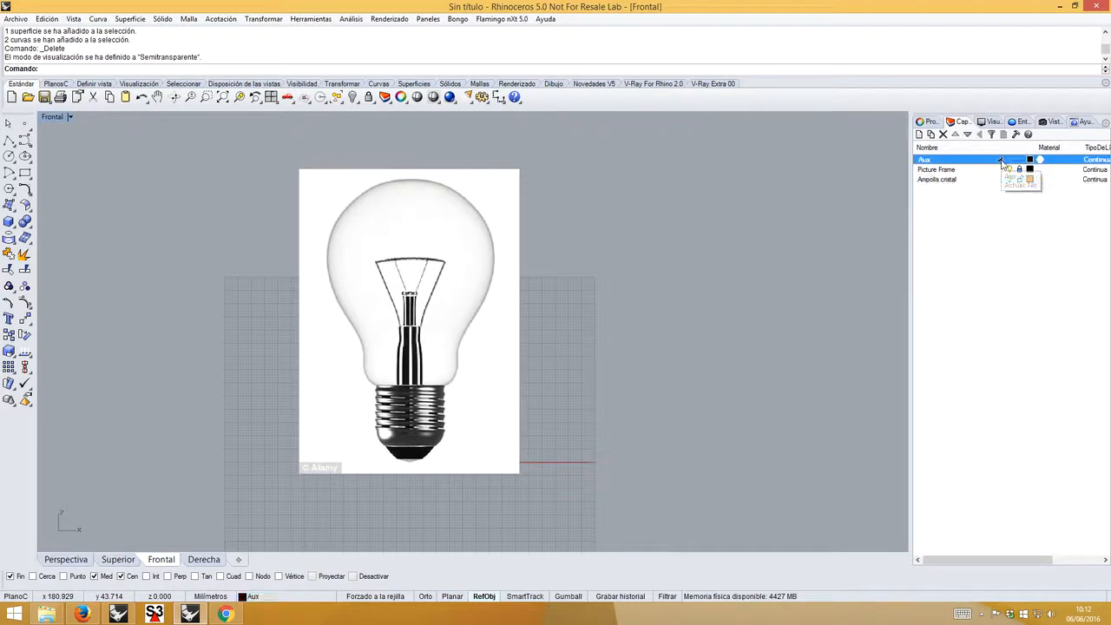
left_click(8, 140)
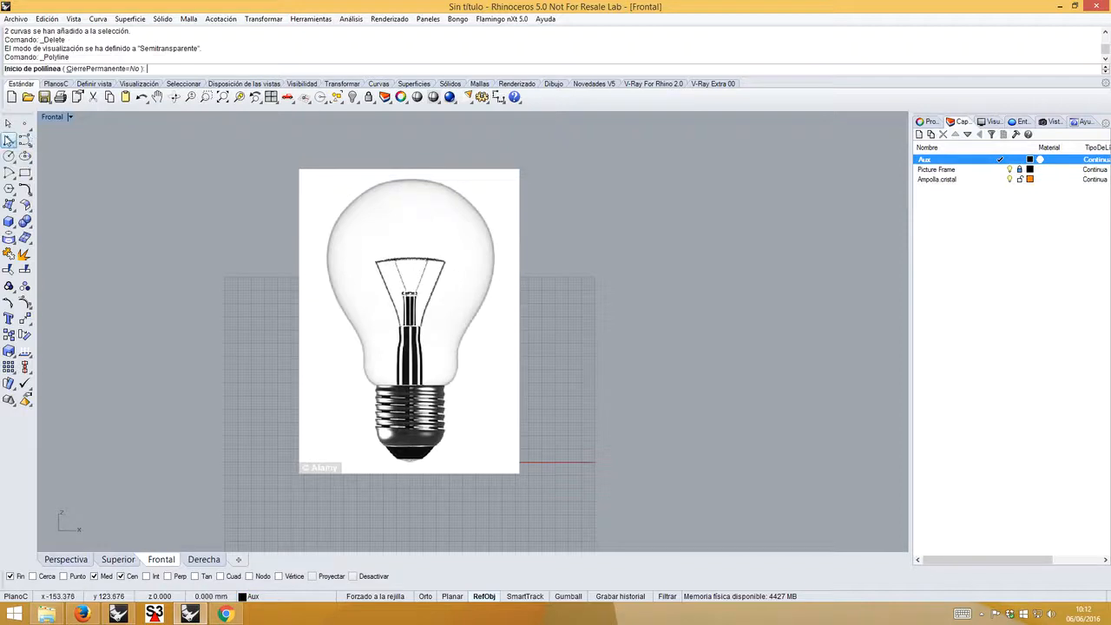
key("Return")
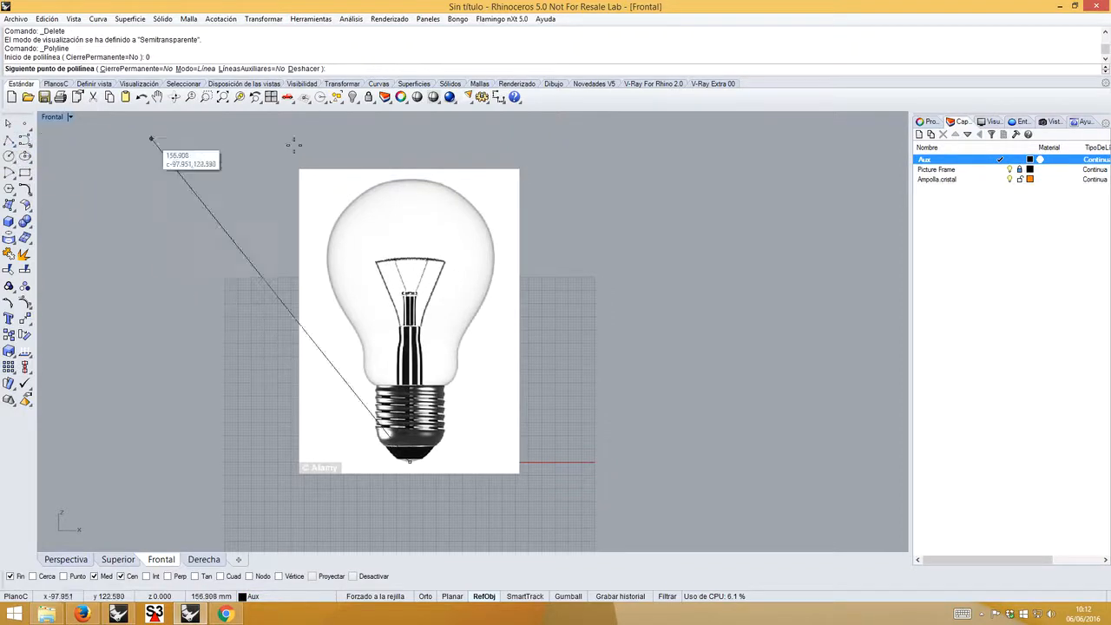
scroll(424, 137, "down", 3)
left_click(421, 135)
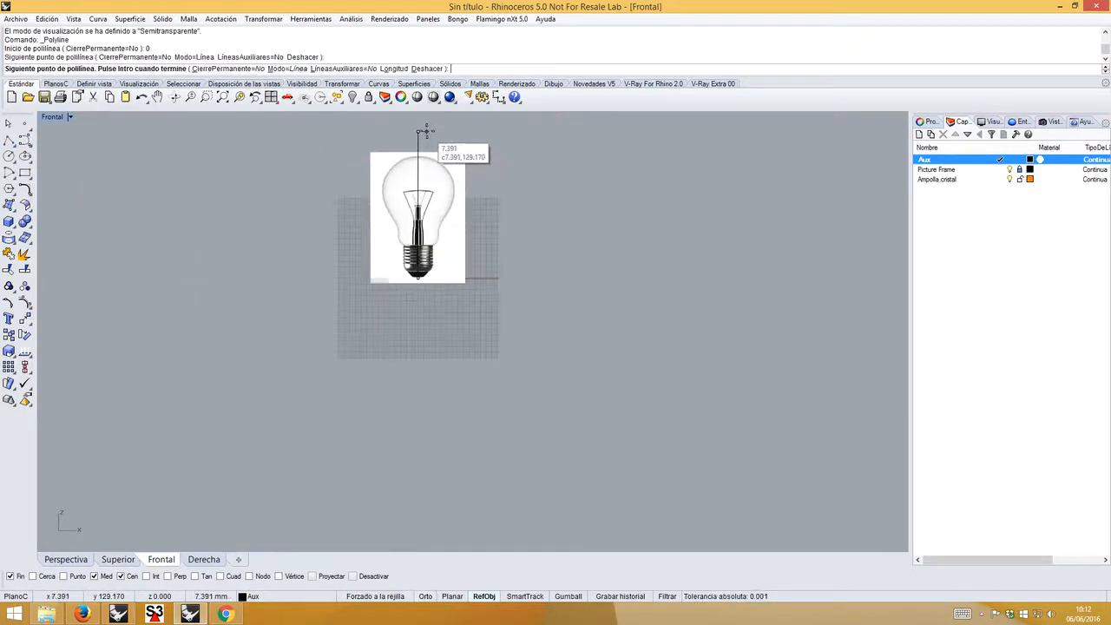
key("Return")
left_click(418, 130)
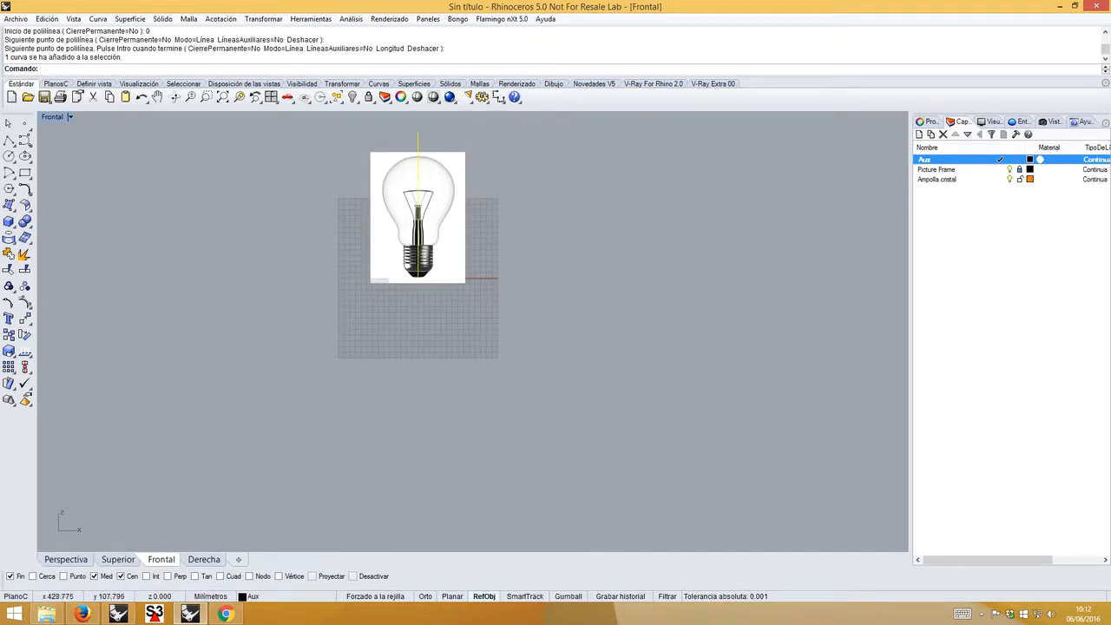
- Make Ampolla.cristal the current layer and start a control-point curve with degree 3 and the Cerca object snap enabled
left_click(1004, 179)
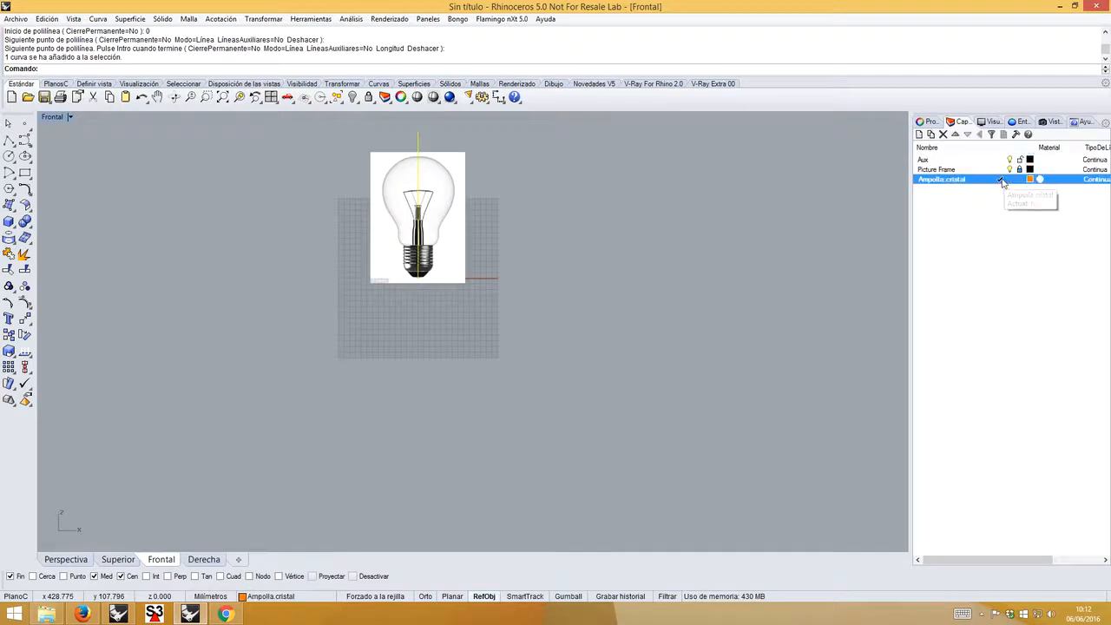
right_click_drag(491, 228, 491, 282)
scroll(492, 282, "up", 5)
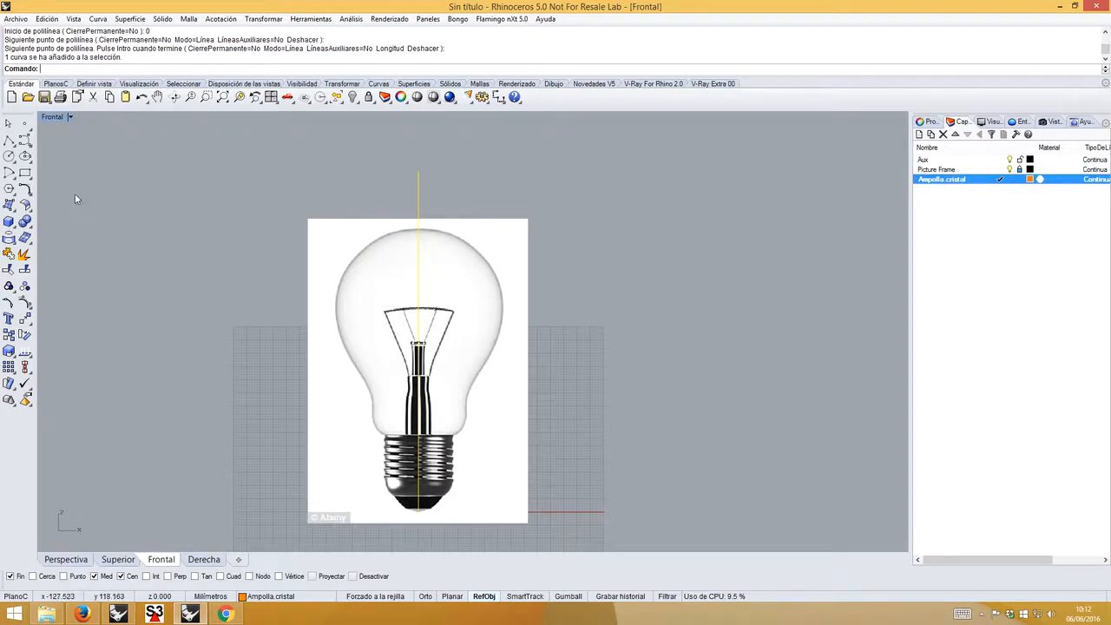
left_click(24, 141)
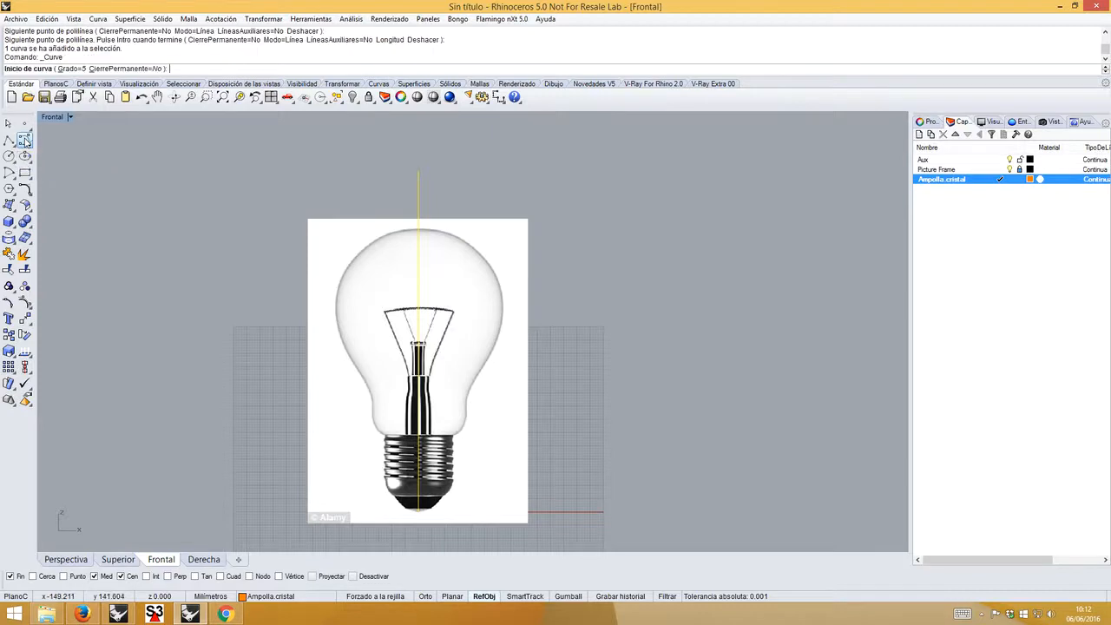
left_click(67, 68)
type("3")
key("Return")
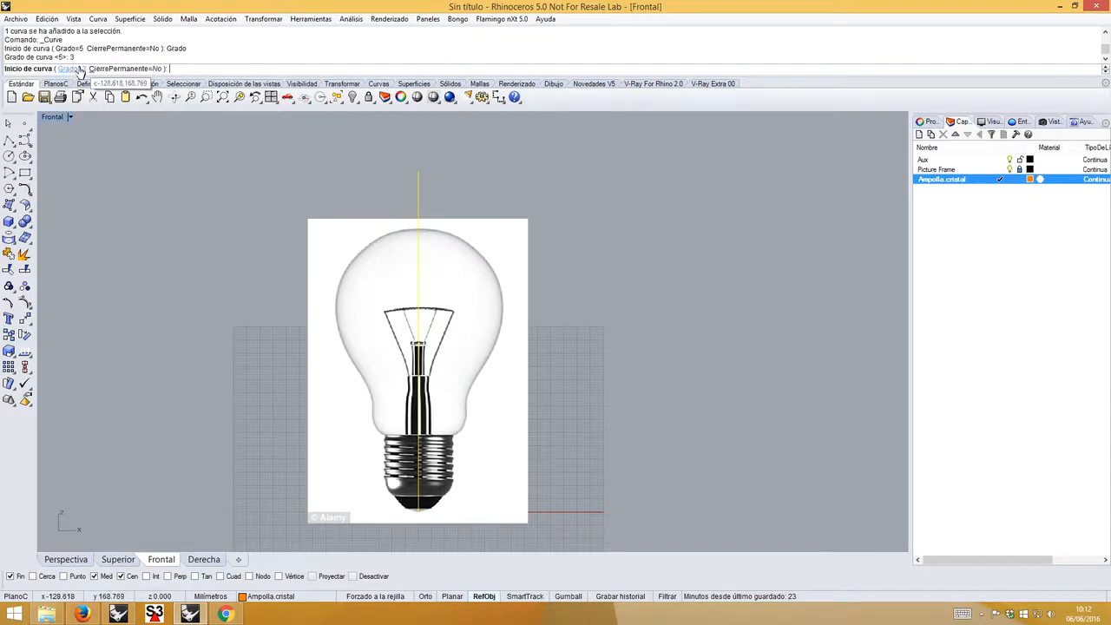
left_click(33, 577)
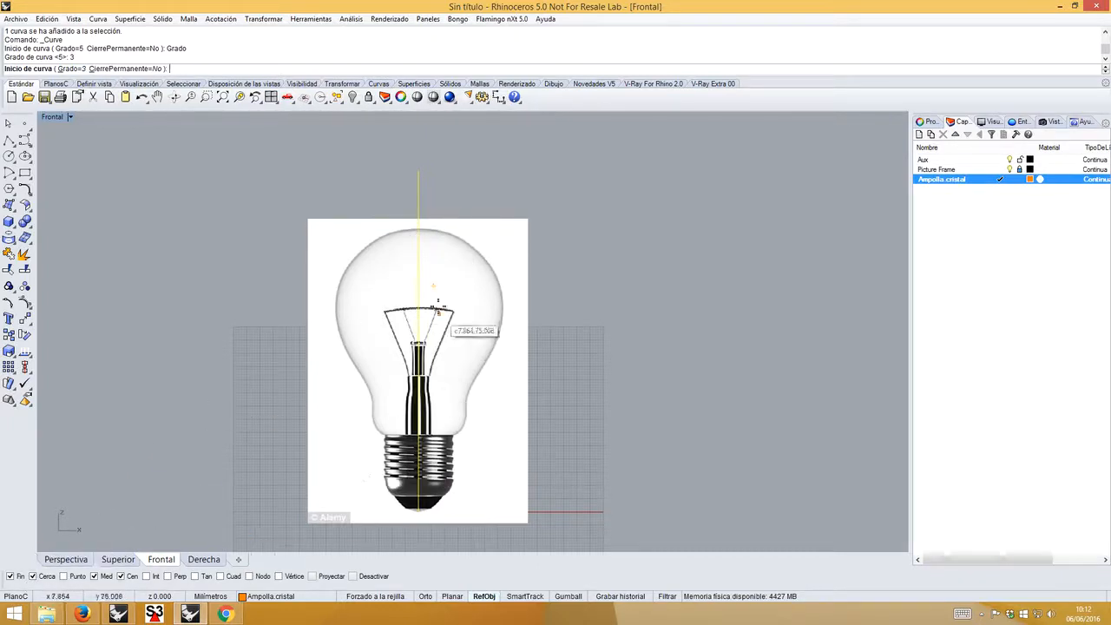
- Start the curve on the axis at the glass top, place the second point level with it, and continue along the bulb's rounded right outline
scroll(422, 227, "up", 5)
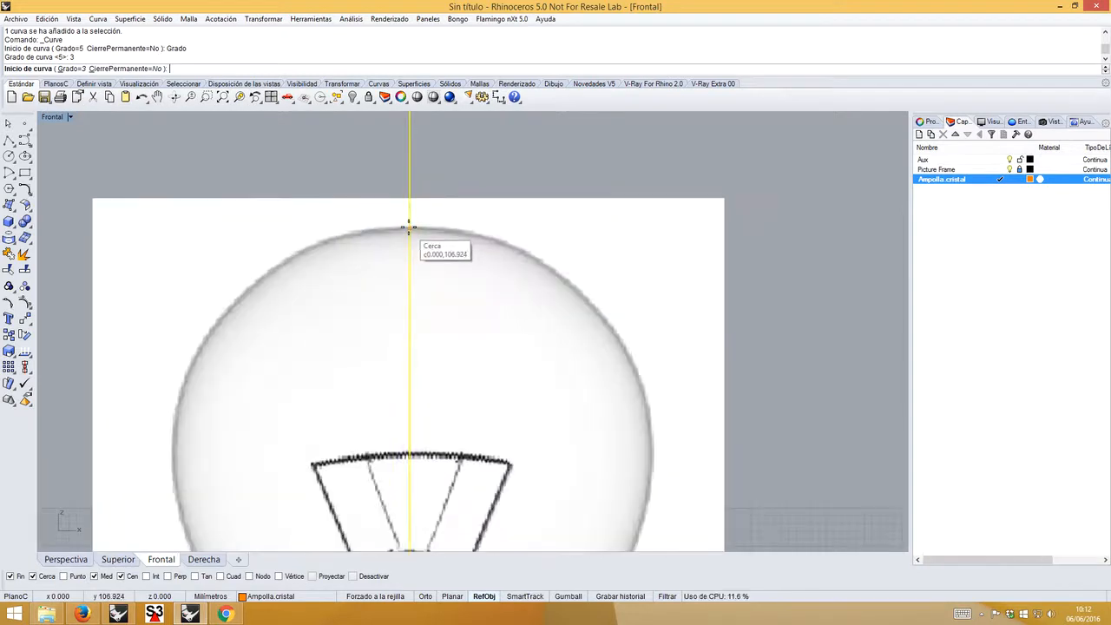
left_click(409, 227)
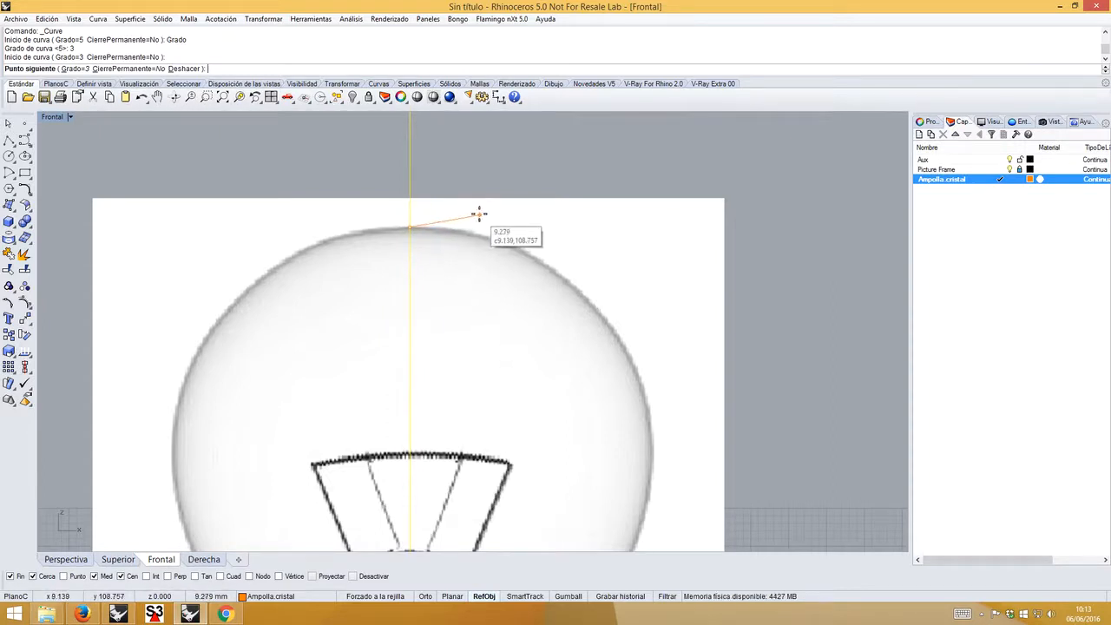
key("shift")
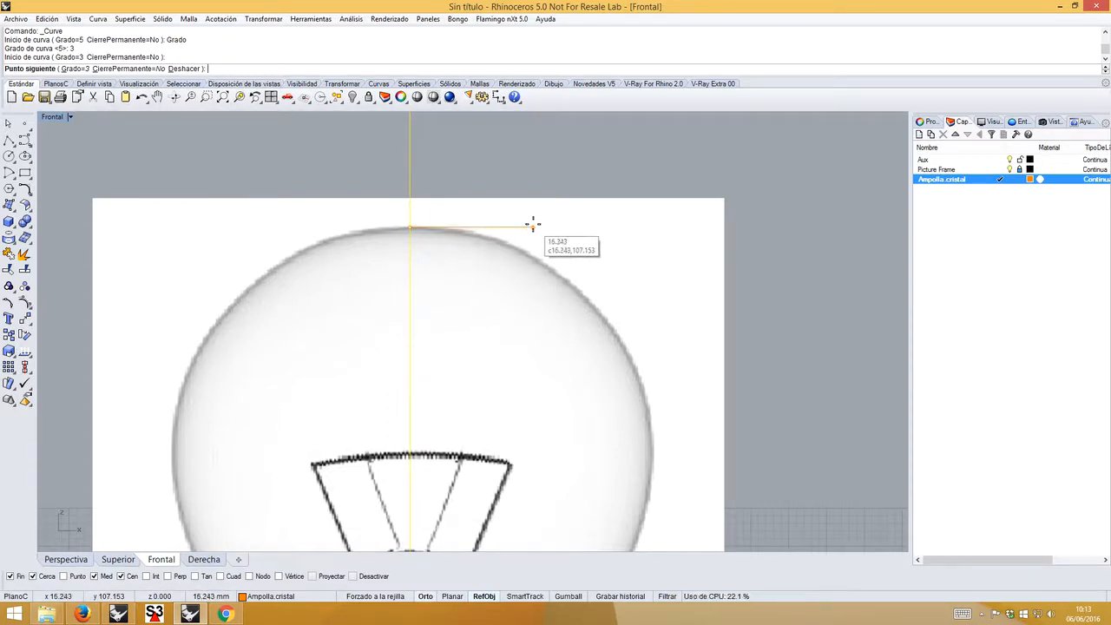
left_click(527, 227, "shift")
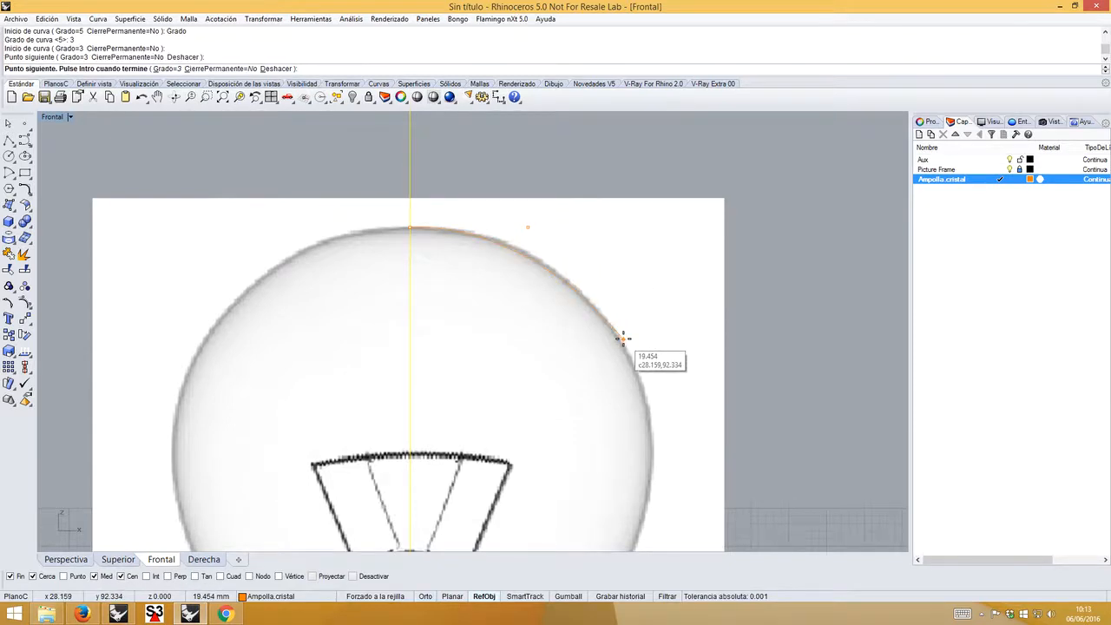
left_click(622, 339)
right_click_drag(672, 471, 622, 308)
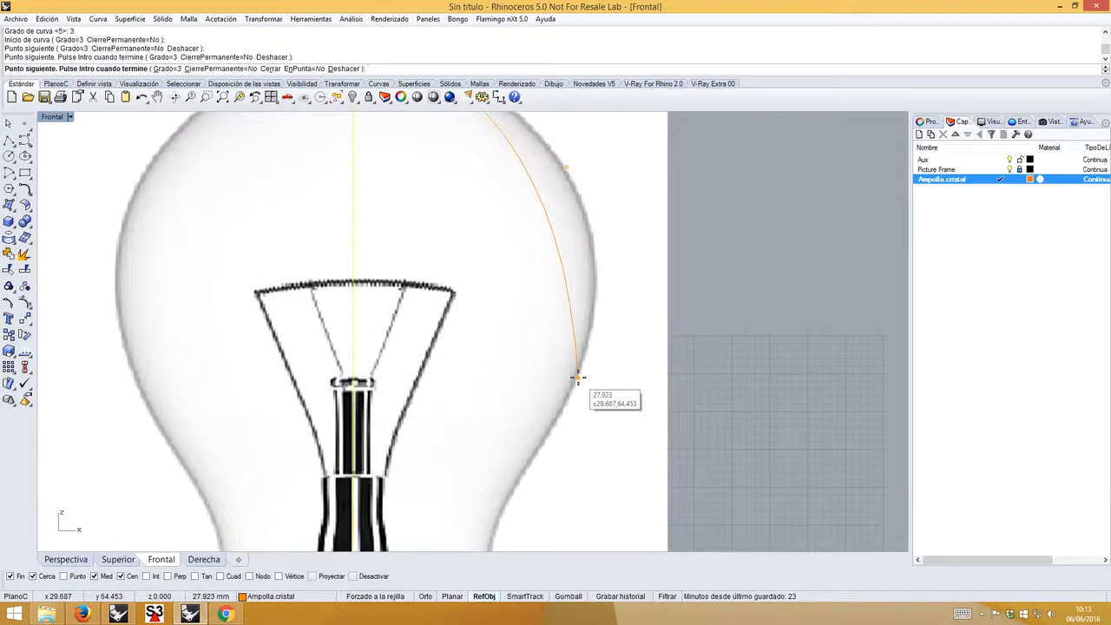
left_click(578, 378)
- Continue the curve down the glass neck and around its lower corner, finishing it just inside the top of the screw base
right_click_drag(563, 401, 521, 233)
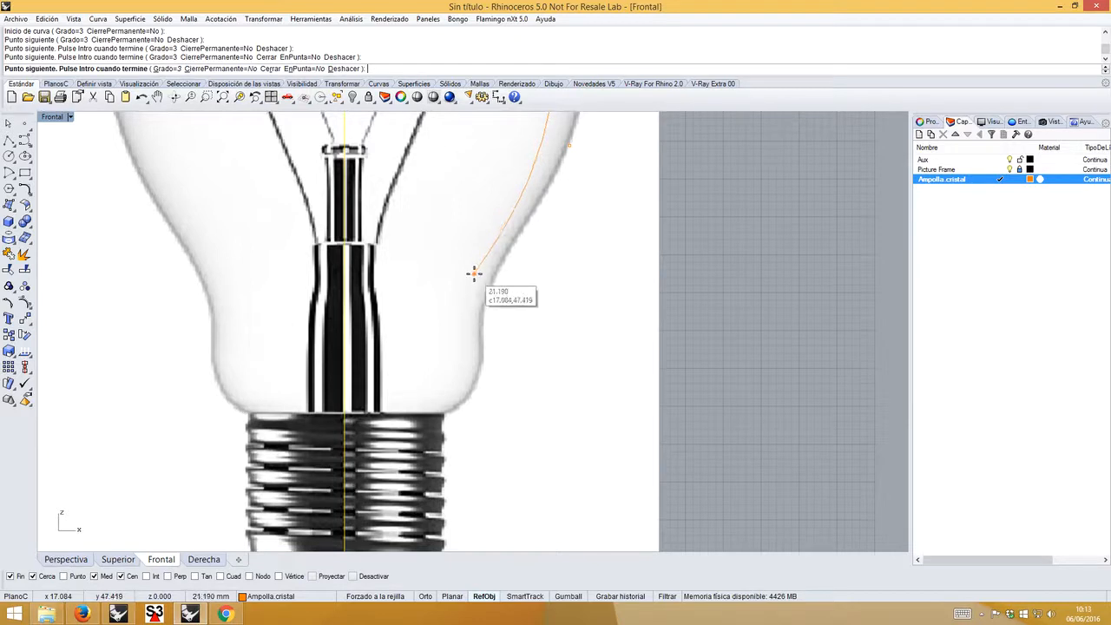
left_click(526, 219)
left_click(477, 267)
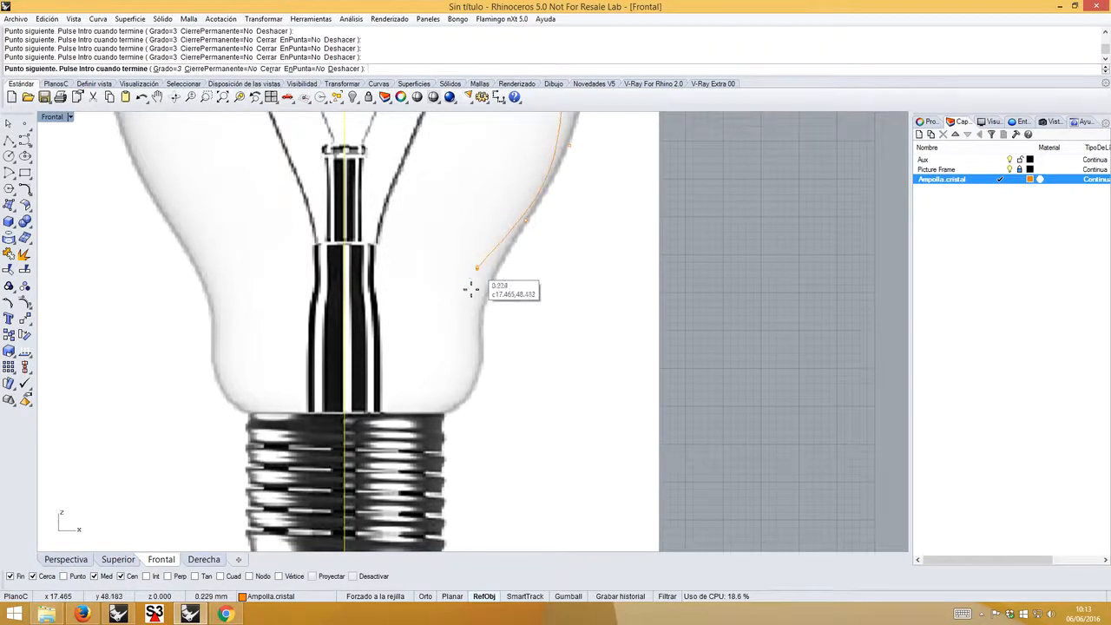
left_click(482, 355)
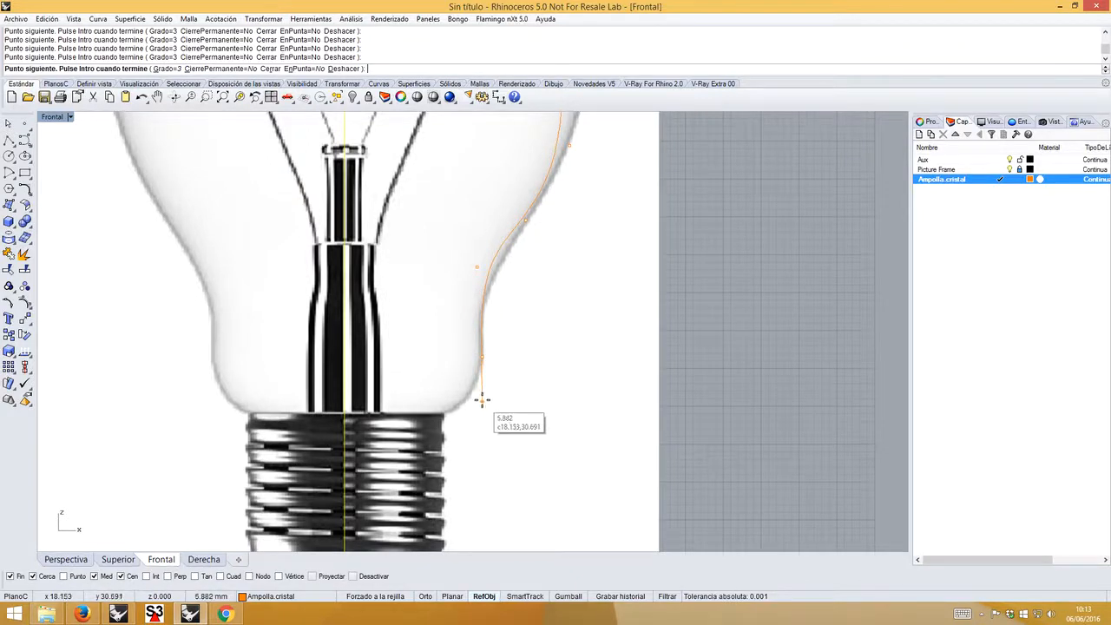
left_click(482, 399)
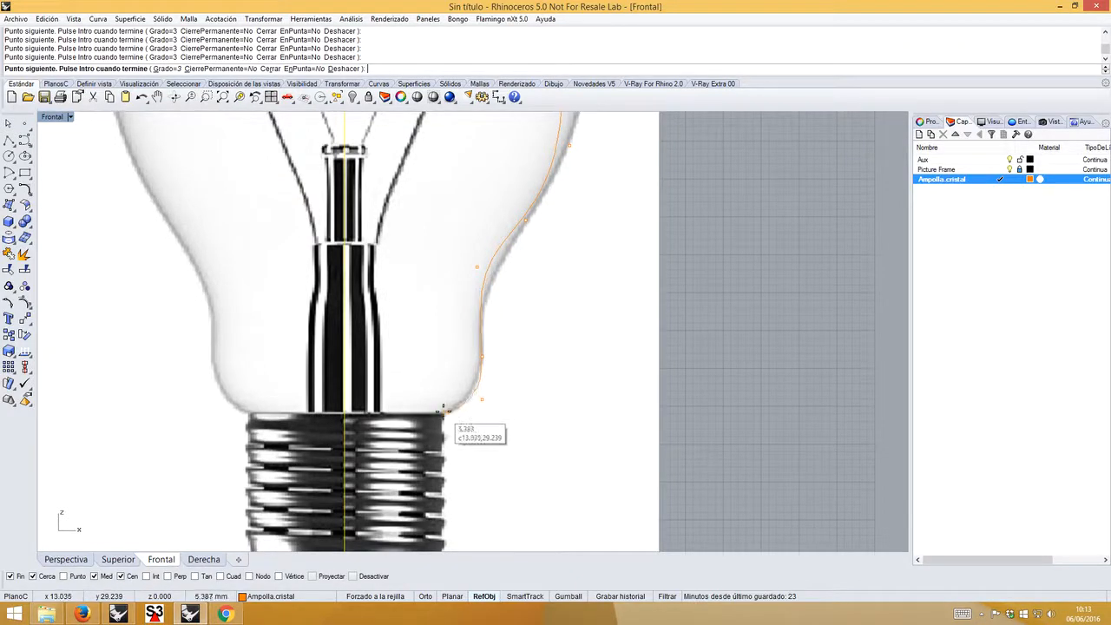
scroll(440, 409, "up", 4)
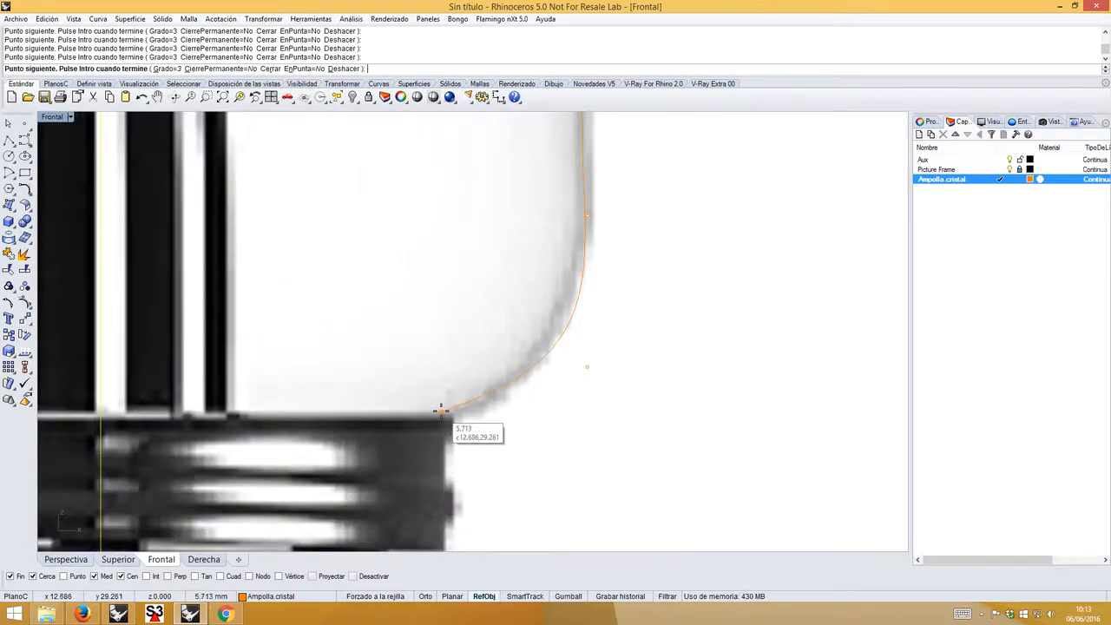
left_click(440, 409)
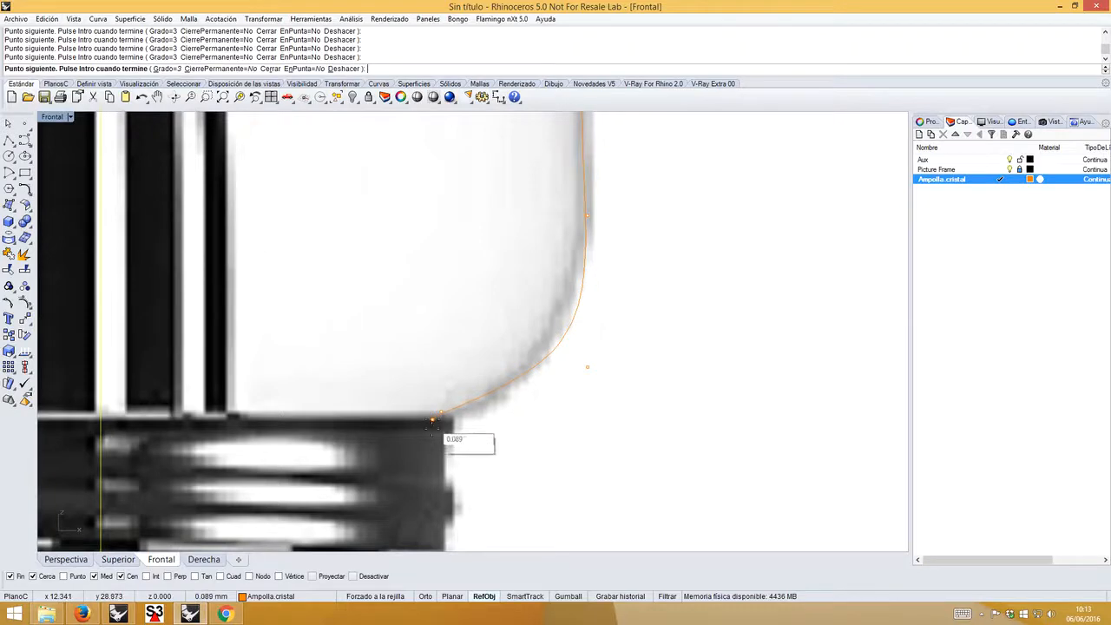
left_click(434, 432)
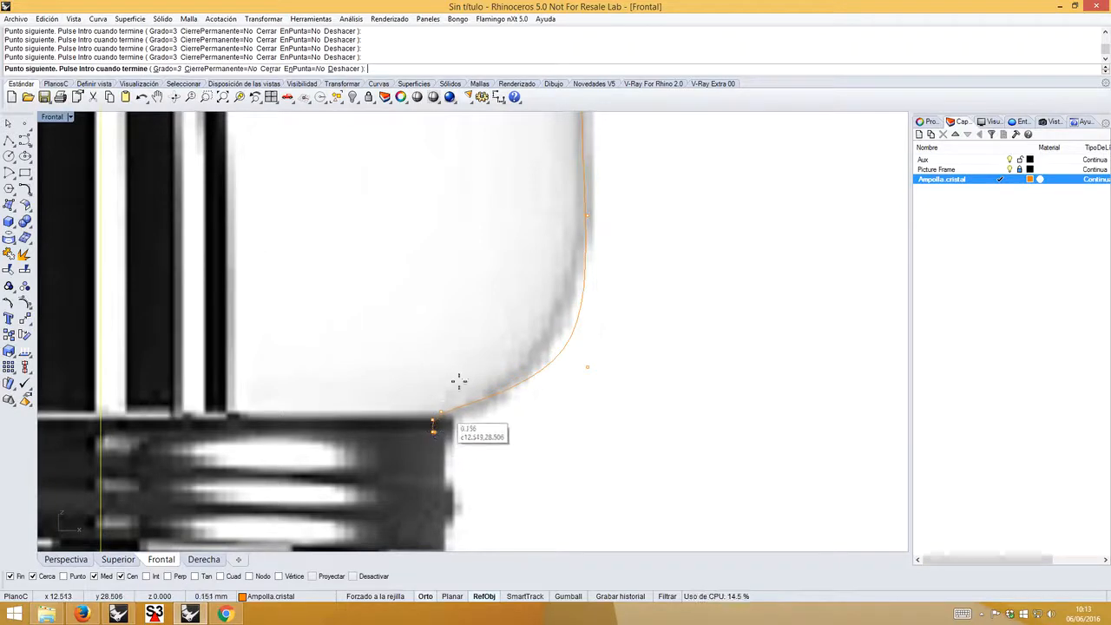
right_click(460, 380)
- Show the profile curve's control points and move the upper side point outward so the curve follows the glass outline
left_click(492, 394)
scroll(491, 397, "down", 5)
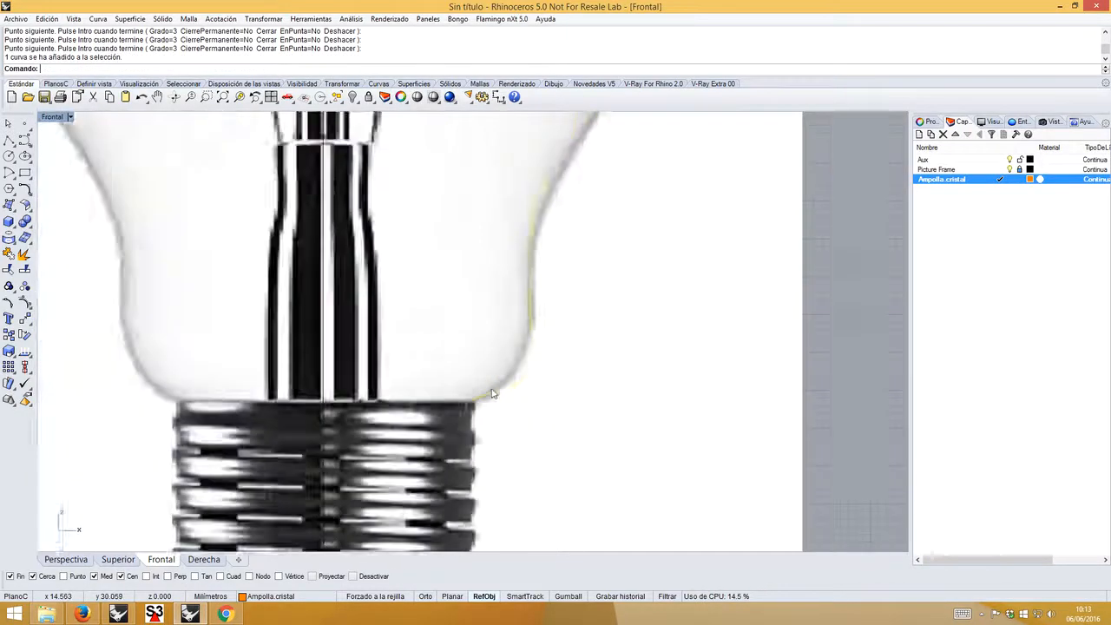
scroll(465, 319, "up", 1)
scroll(462, 312, "up", 3)
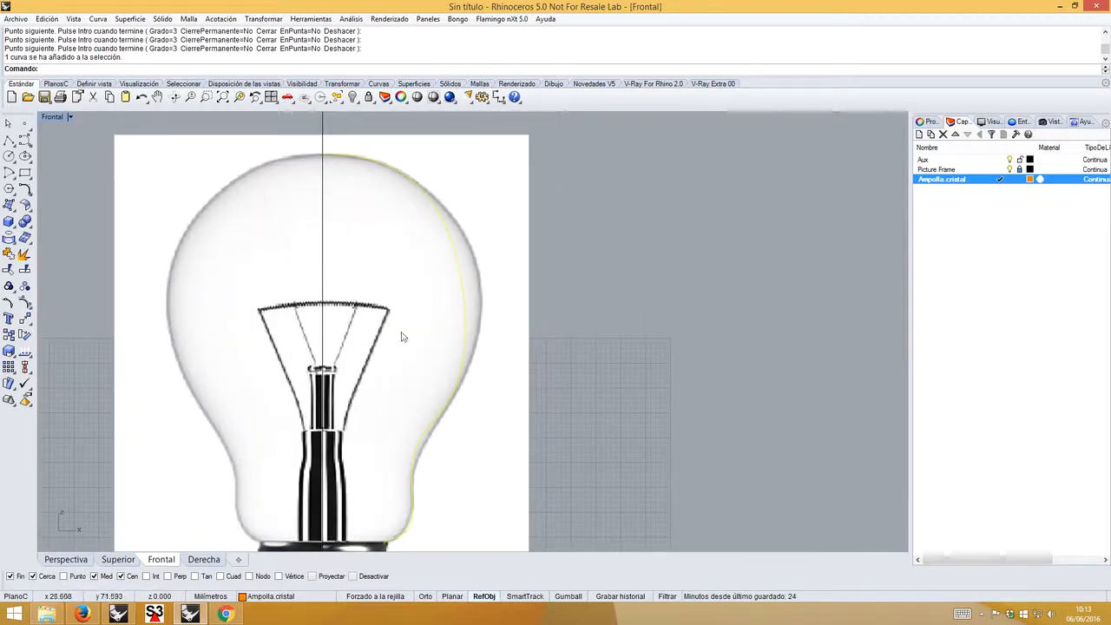
left_click(26, 304)
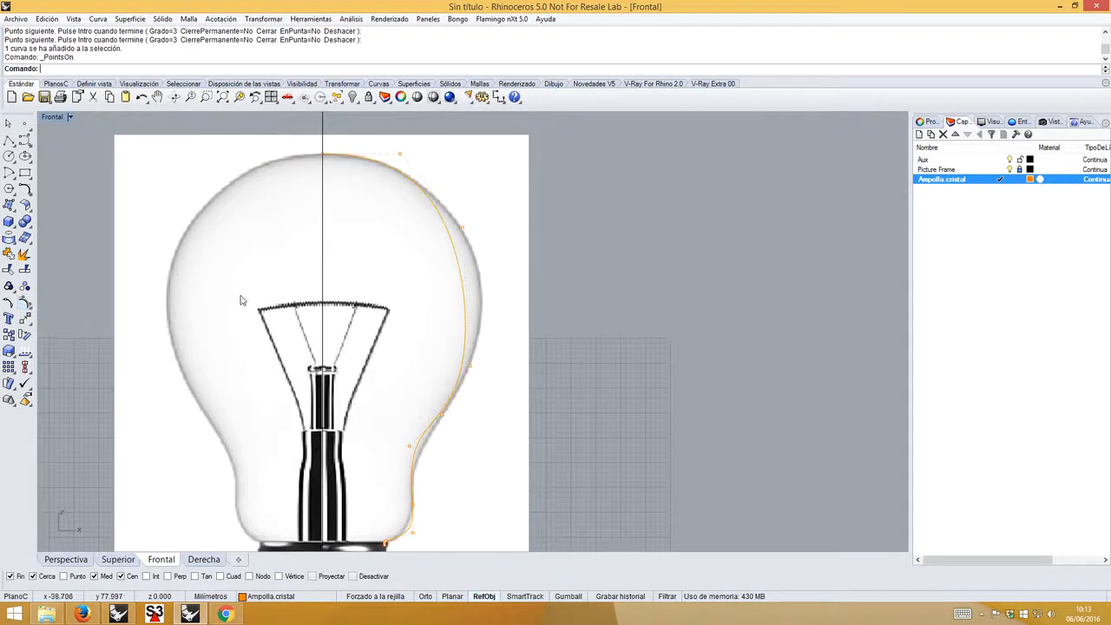
left_click(461, 235)
left_click_drag(463, 230, 492, 233)
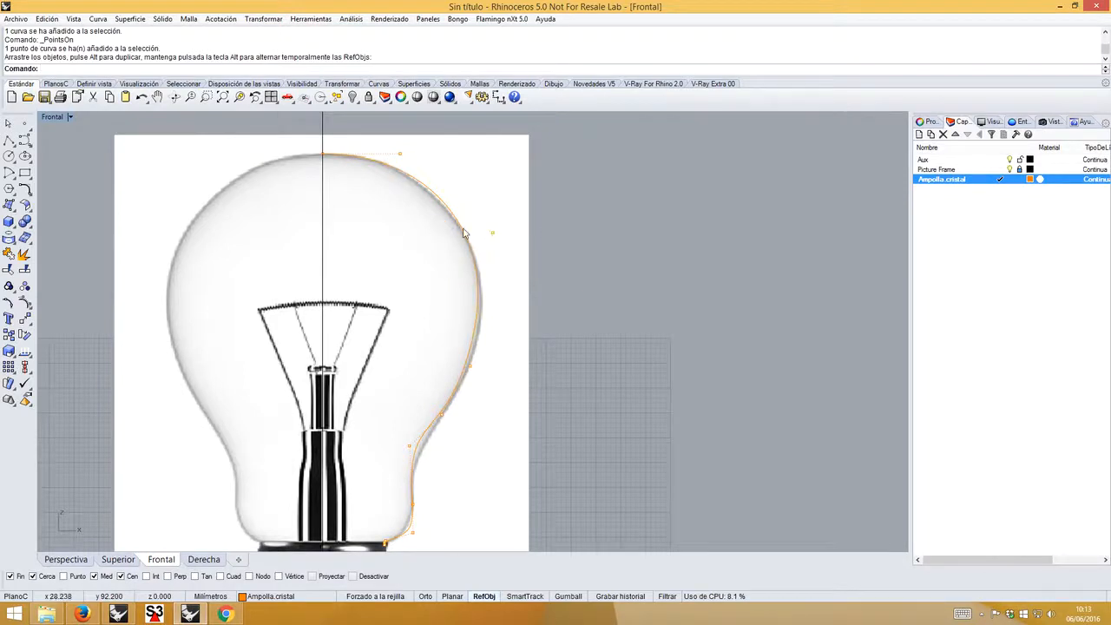
- Display the curvature graph of the bulb's profile curve and set its display scale to 115
left_click(464, 233)
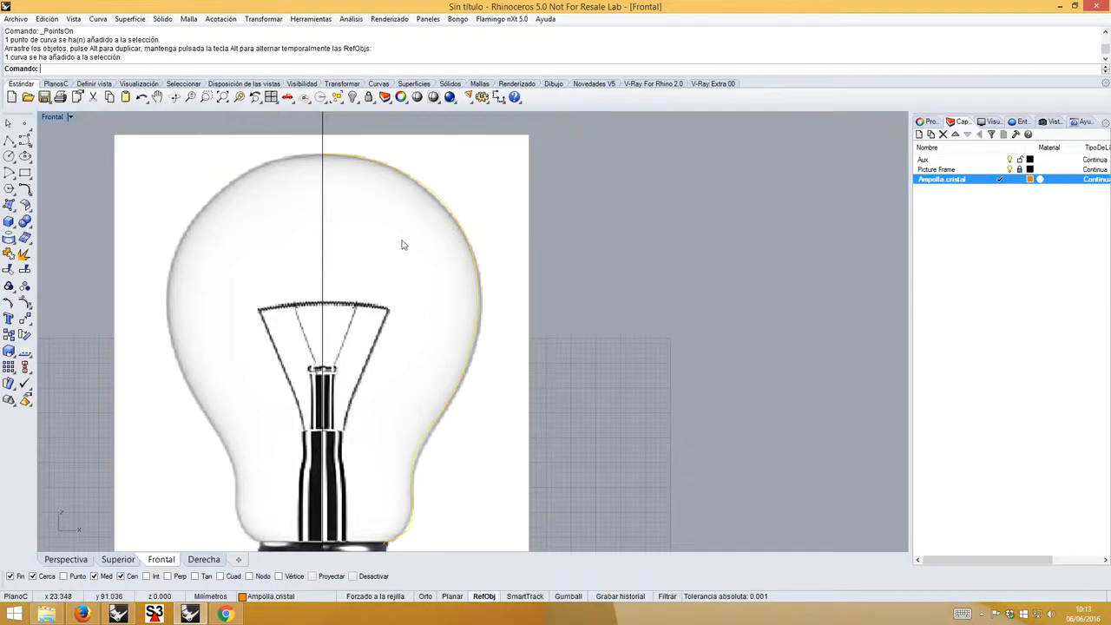
left_click(27, 357)
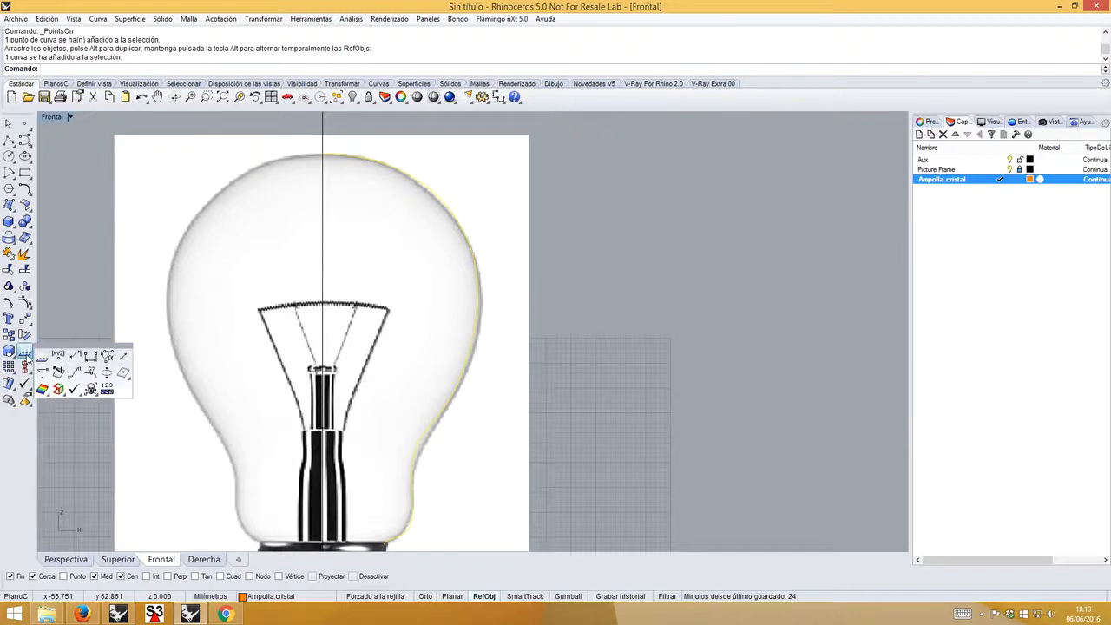
left_click(74, 372)
left_click_drag(443, 122, 721, 134)
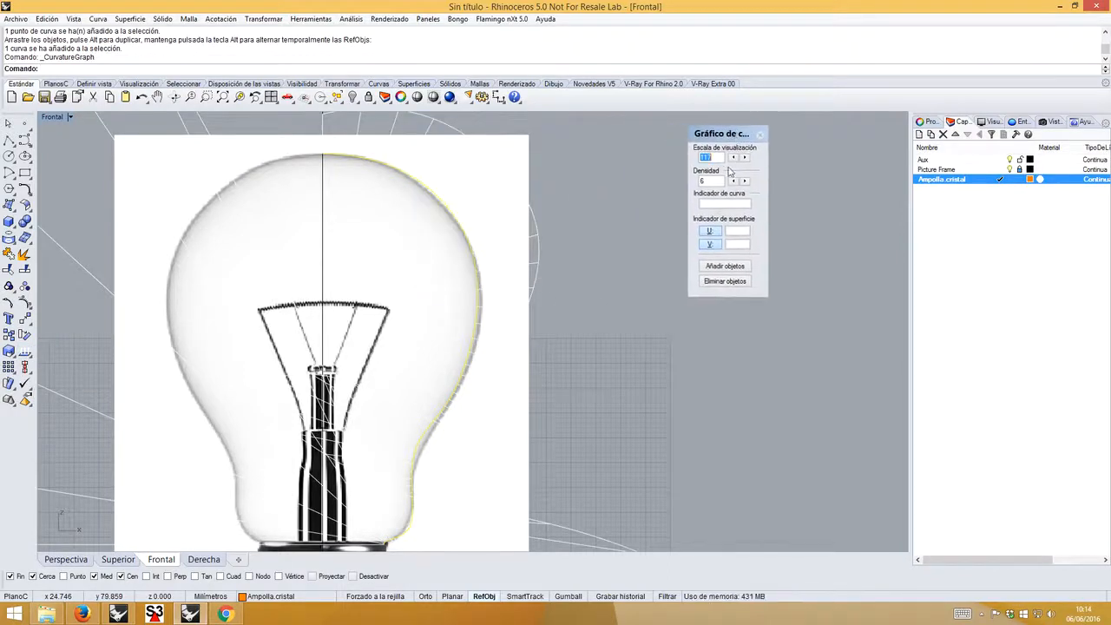
left_click(734, 161)
left_click(734, 161)
left_click(733, 161)
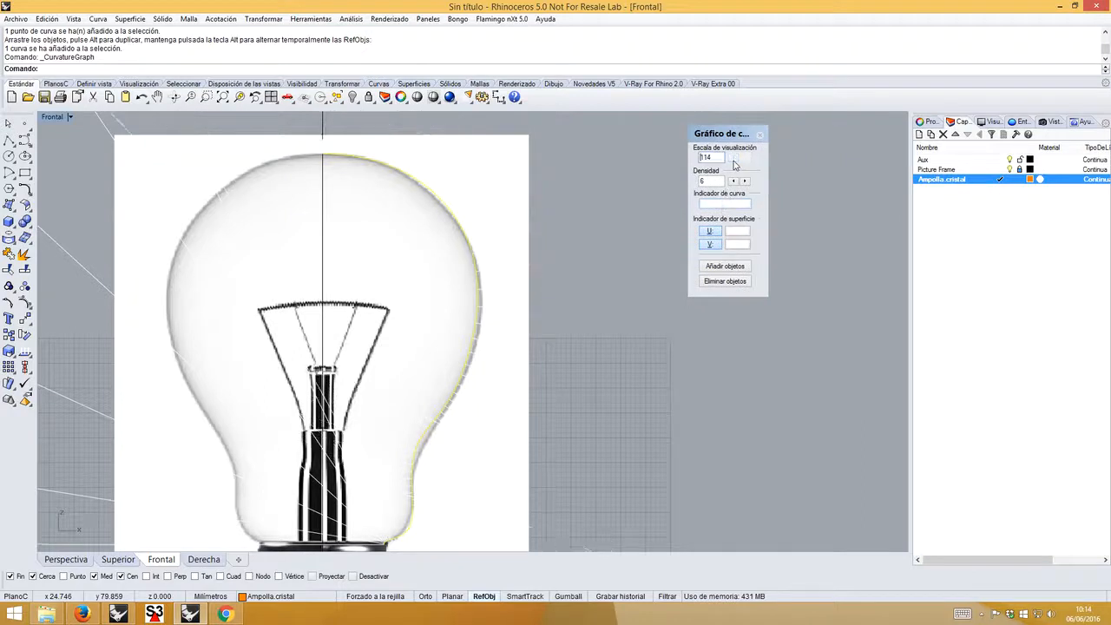
left_click(734, 161)
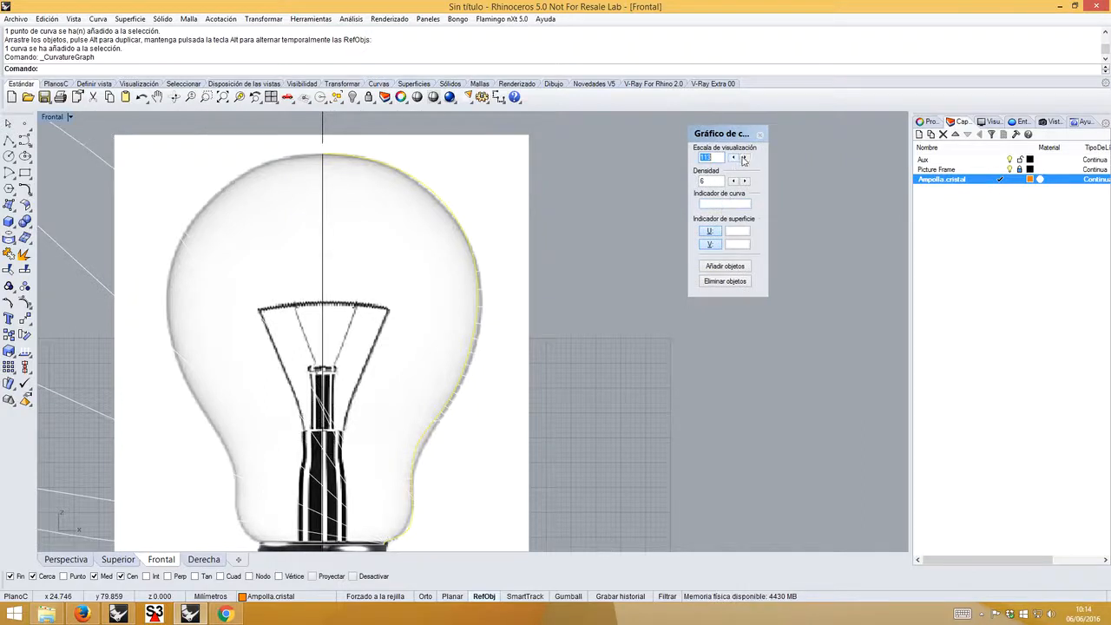
left_click(744, 159)
- Change the curvature graph's curve indicator colour to Rojo
left_click(721, 205)
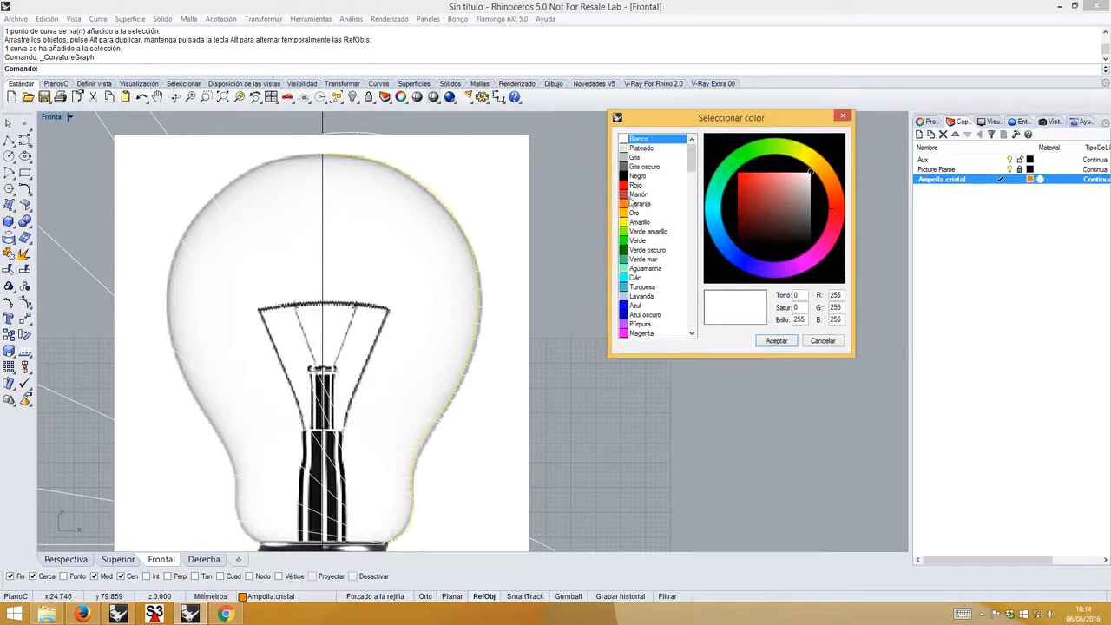
left_click(637, 185)
left_click(777, 340)
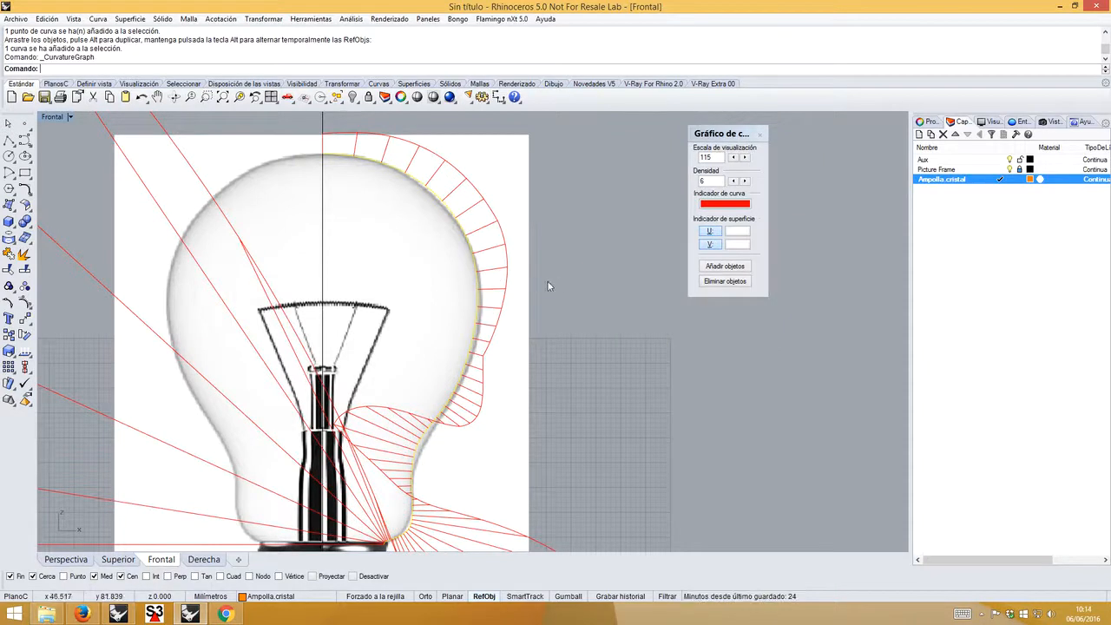
- Show the profile curve's control points and move the upper and lower side points slightly outward and down along the glass outline
left_click(26, 304)
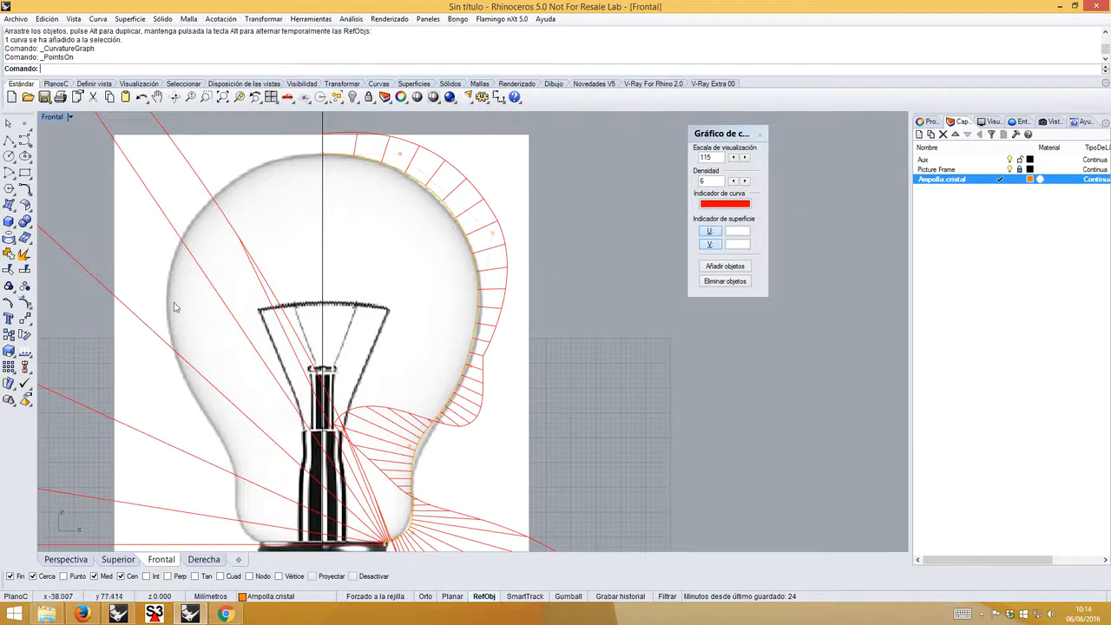
left_click(493, 235)
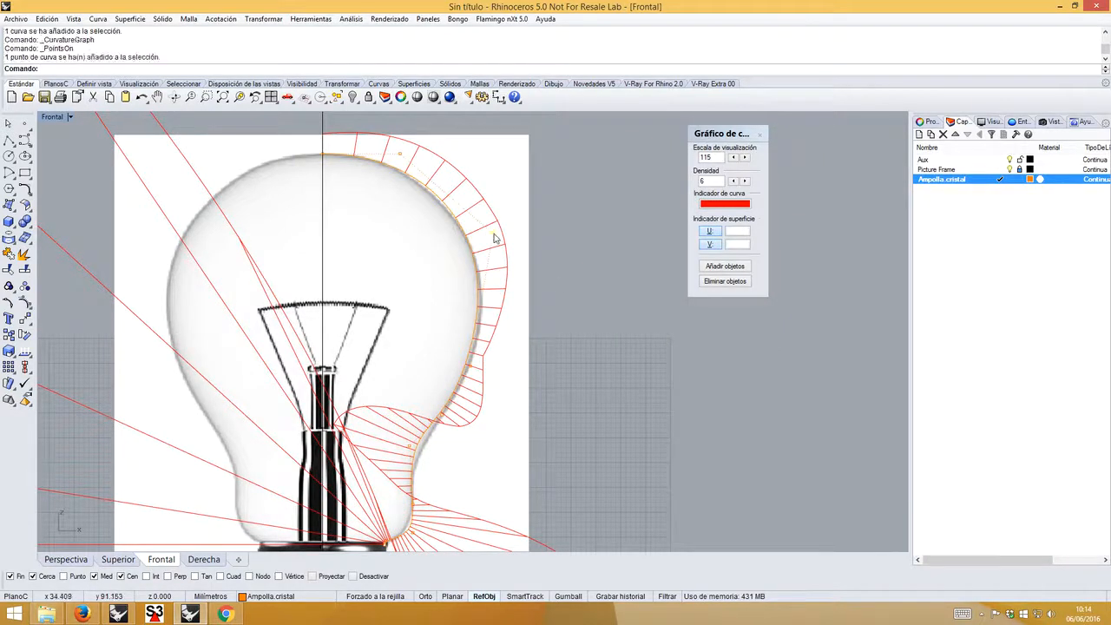
mouse_move(494, 235)
left_mouse_down()
mouse_move(494, 225)
mouse_move(500, 245)
left_mouse_up()
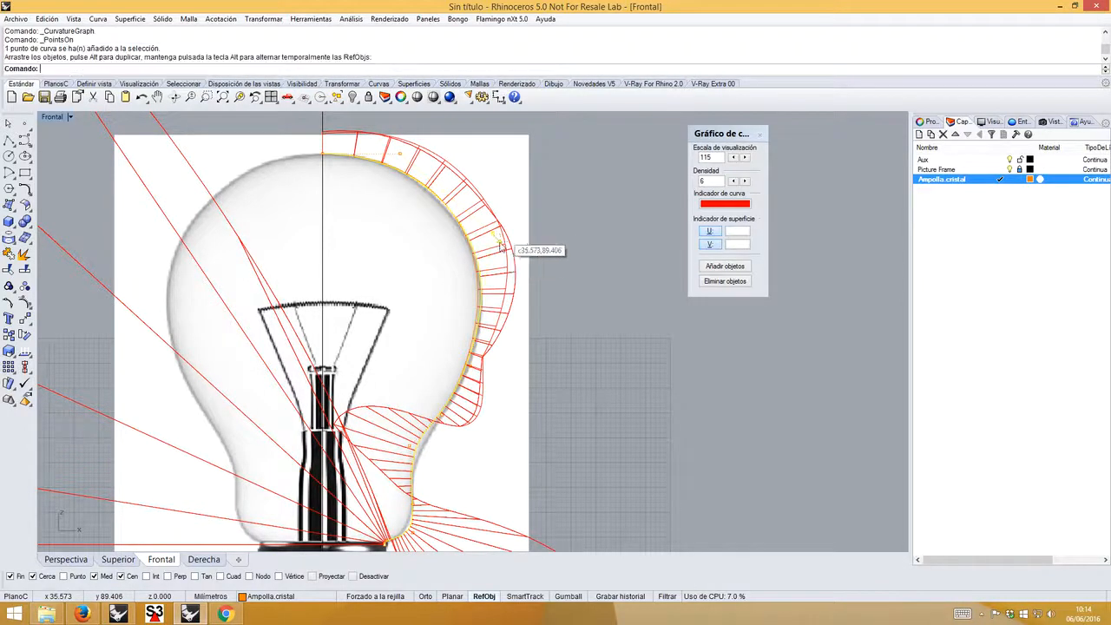
left_click(472, 372)
left_click_drag(471, 372, 473, 375)
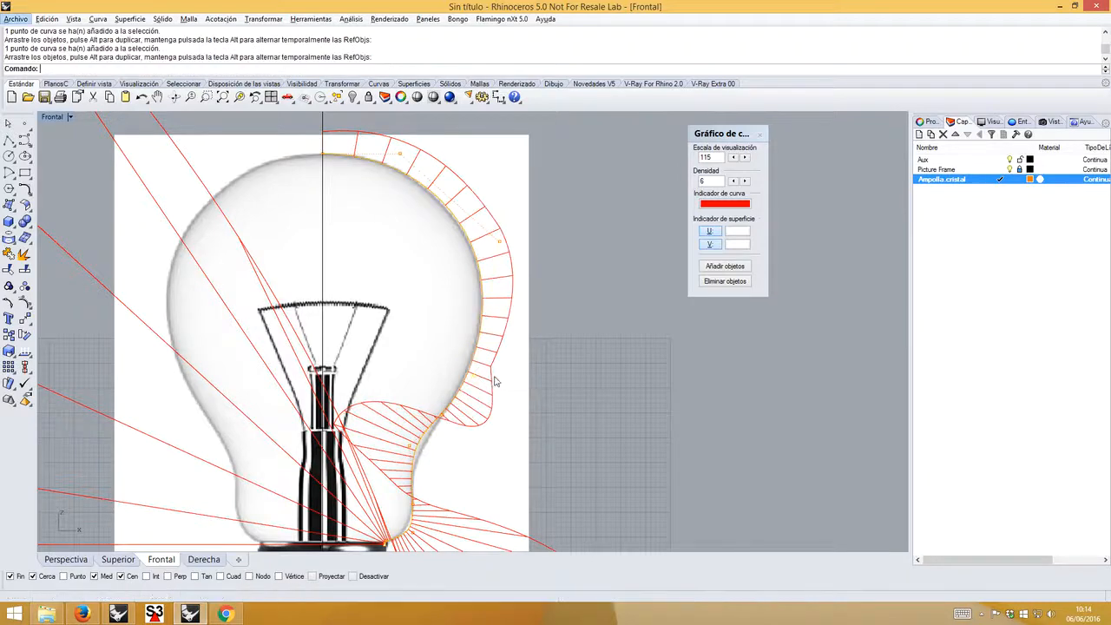
- Move a copy of the curve's neck control point slightly downward and delete the overlapping original curve that carries the curvature graph
right_click_drag(472, 376, 482, 306)
scroll(417, 380, "up", 2)
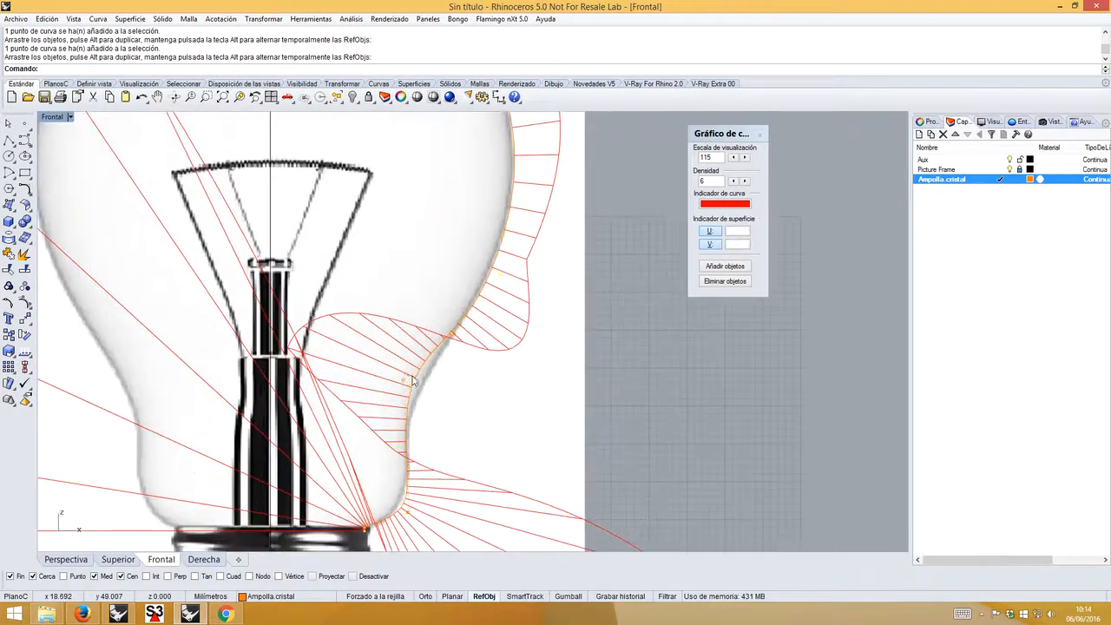
left_click_drag(405, 388, 403, 398)
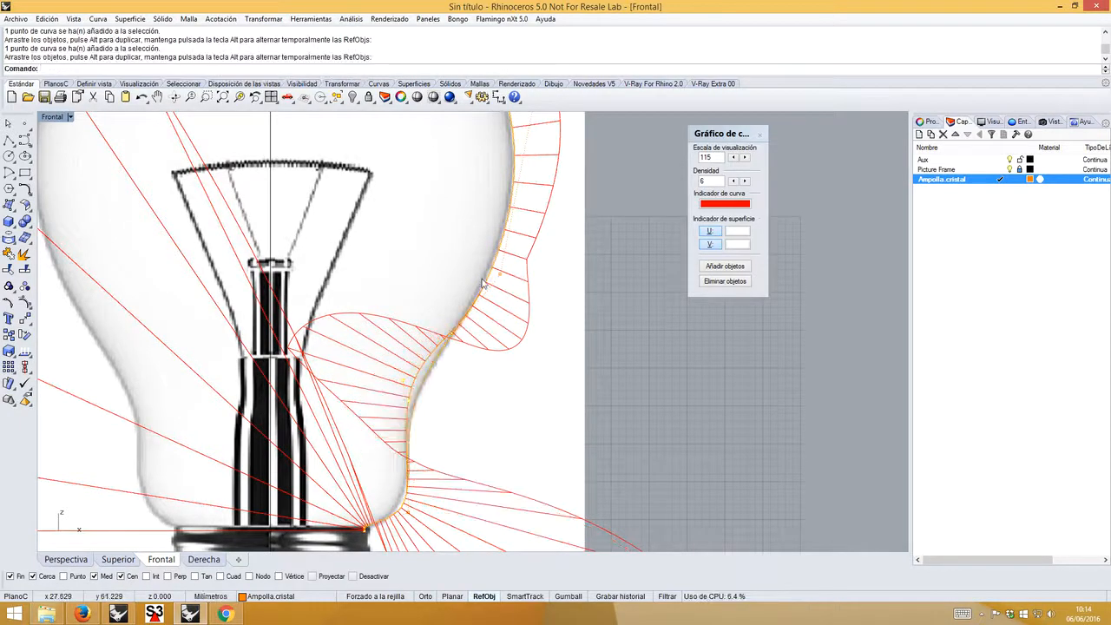
right_click_drag(445, 381, 471, 324)
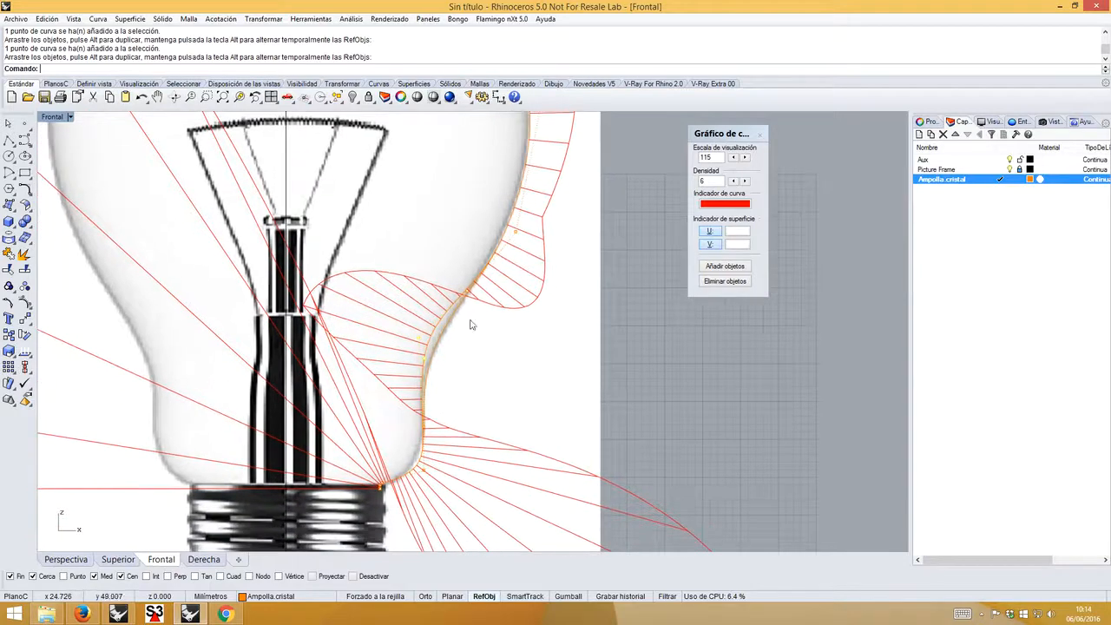
right_click_drag(473, 397, 461, 359)
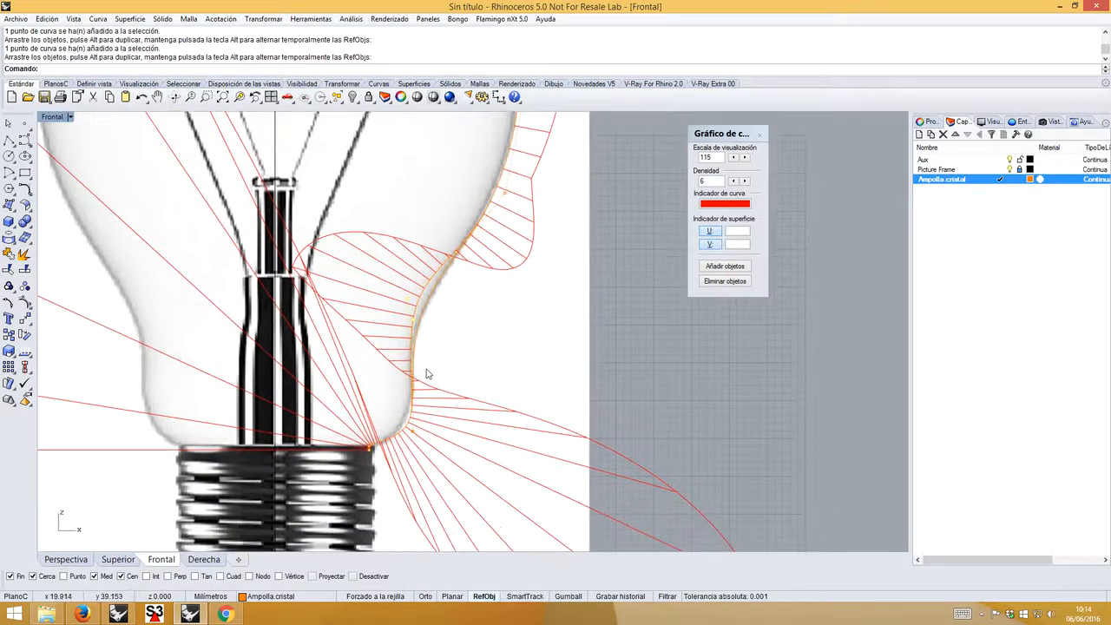
left_click(417, 307)
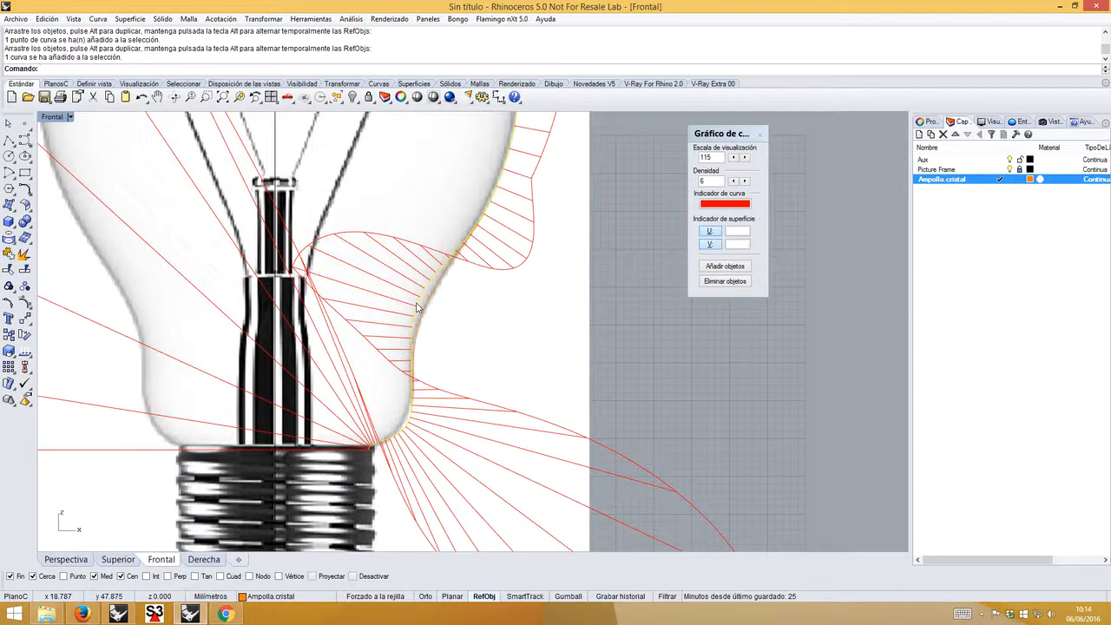
key("Delete")
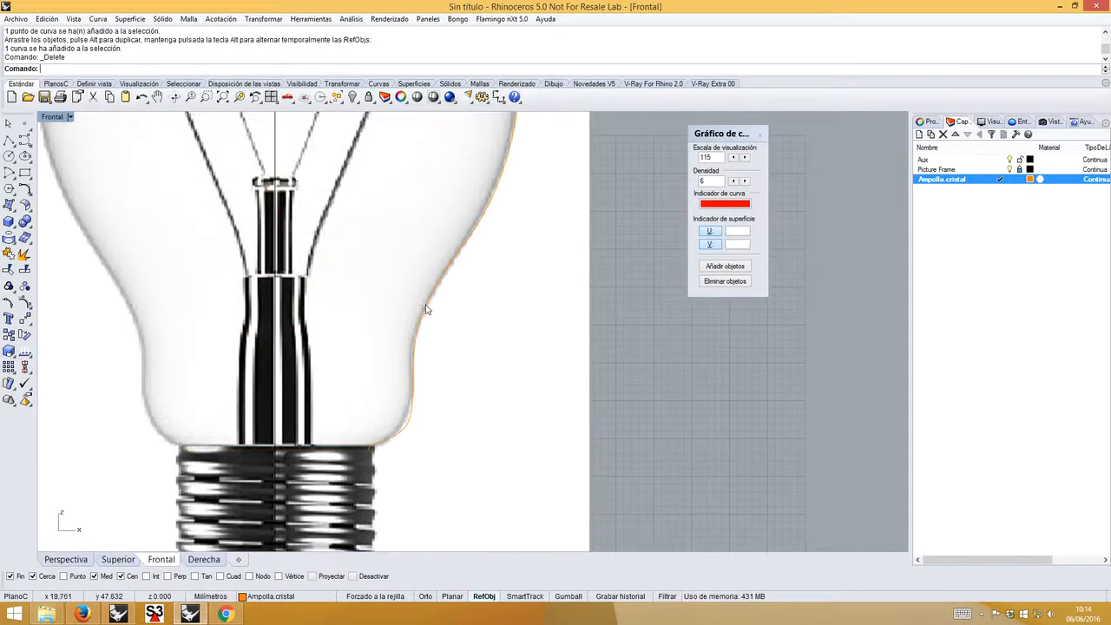
- Add the remaining profile curve to the curvature graph and set the display scale to 112
left_click(425, 308)
left_click(707, 266)
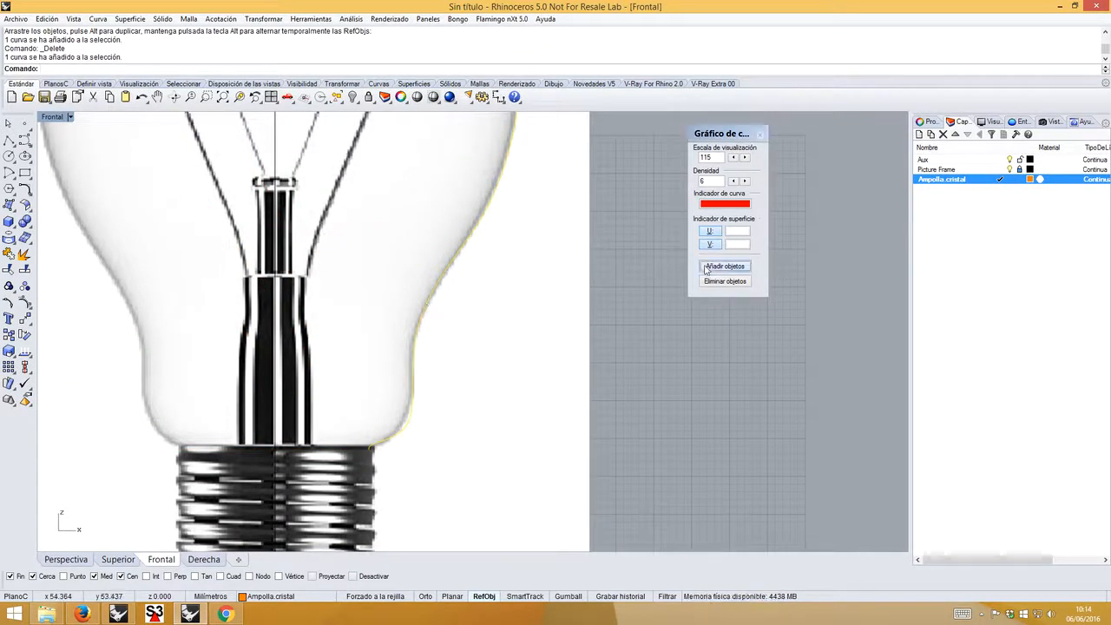
left_click(733, 157)
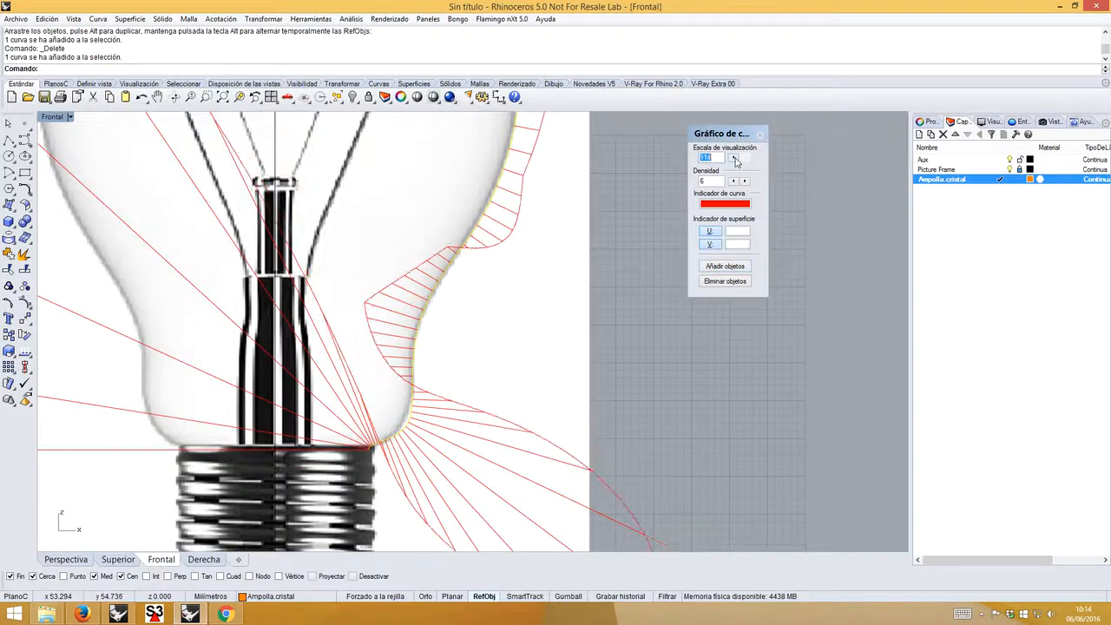
type("112")
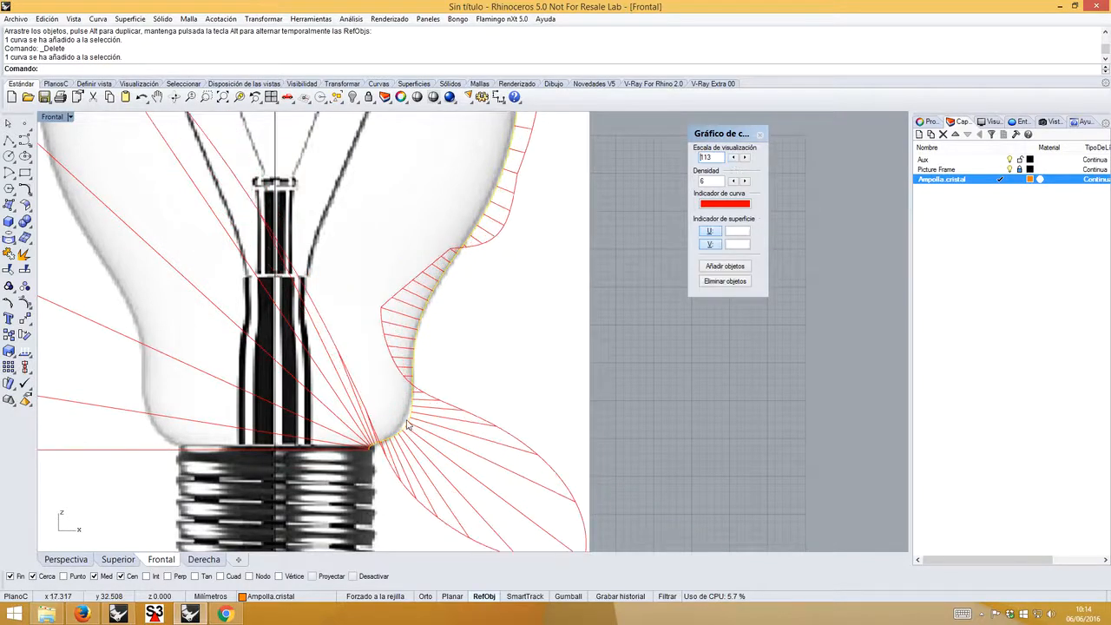
- Show the curve's control points and move the lower corner point slightly inward so the curve follows the rounded glass edge
left_click(25, 302)
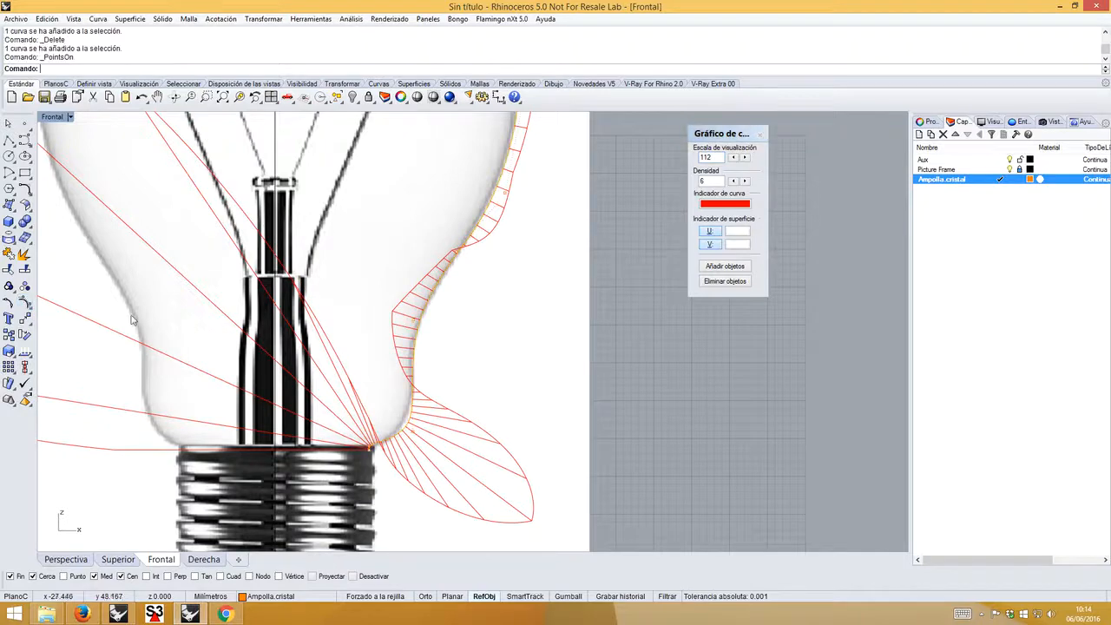
scroll(386, 421, "up", 3)
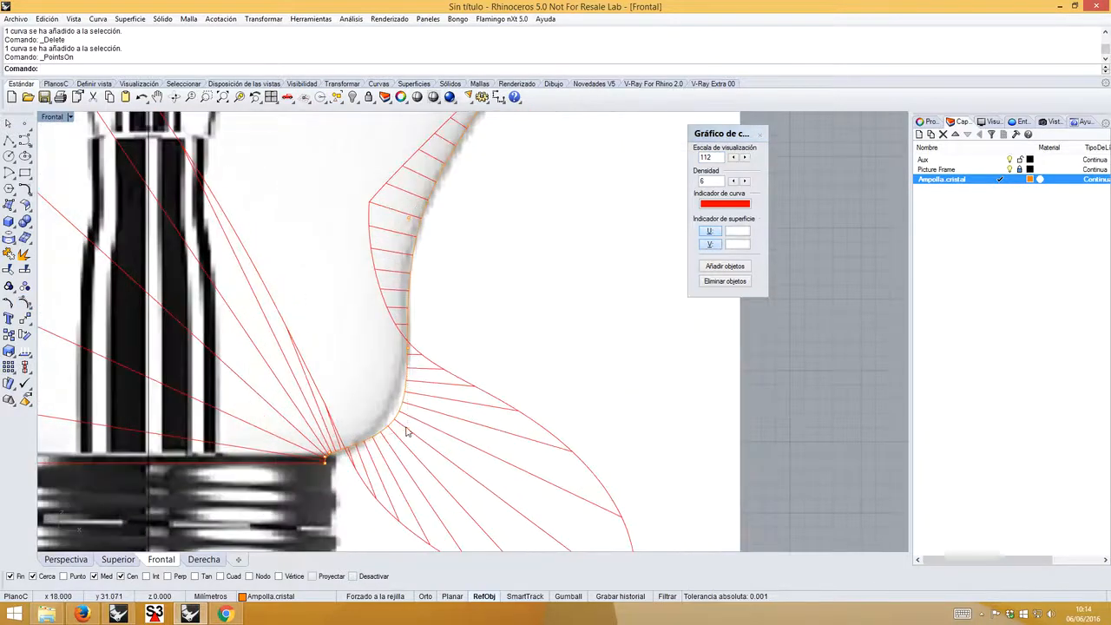
left_click(409, 434)
mouse_move(409, 434)
left_mouse_down()
mouse_move(400, 421)
mouse_move(398, 431)
left_mouse_up()
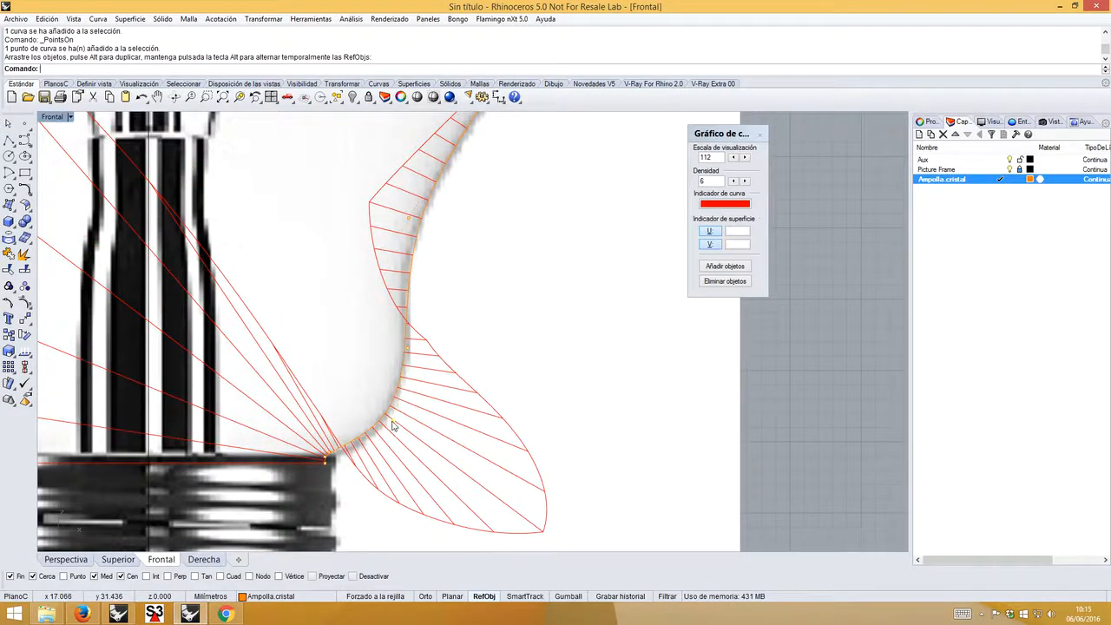
left_click(401, 424)
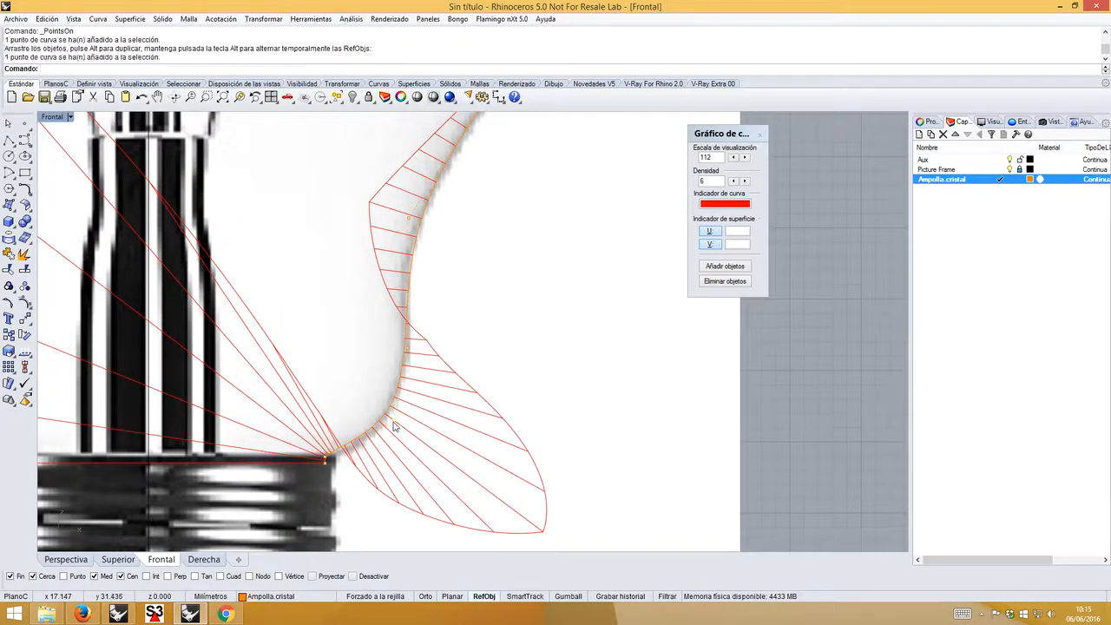
left_click_drag(393, 425, 400, 432)
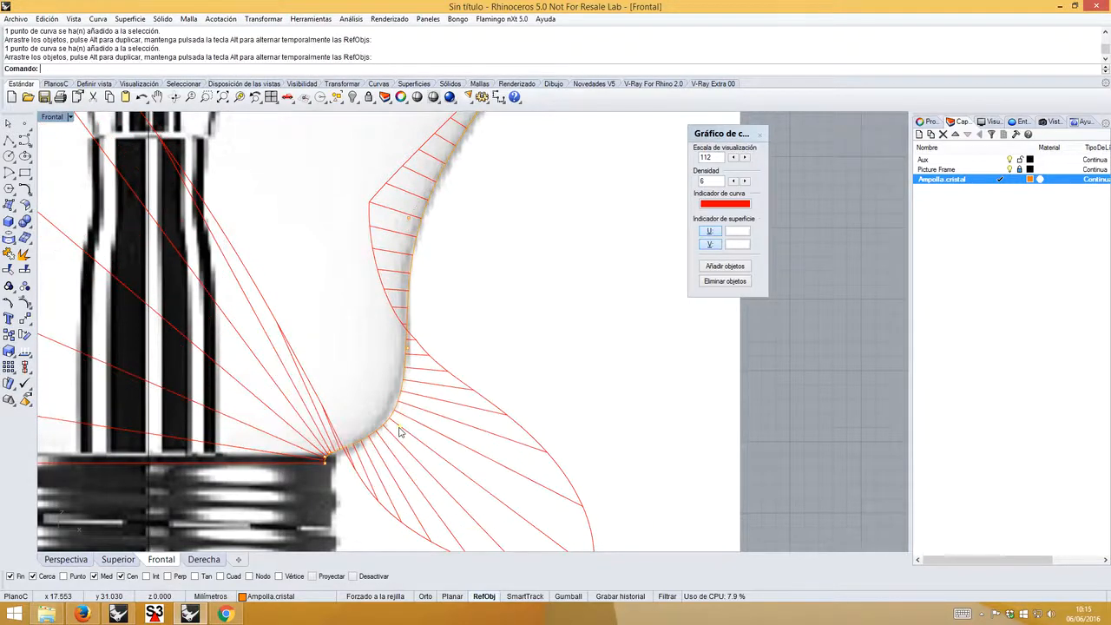
key("alt")
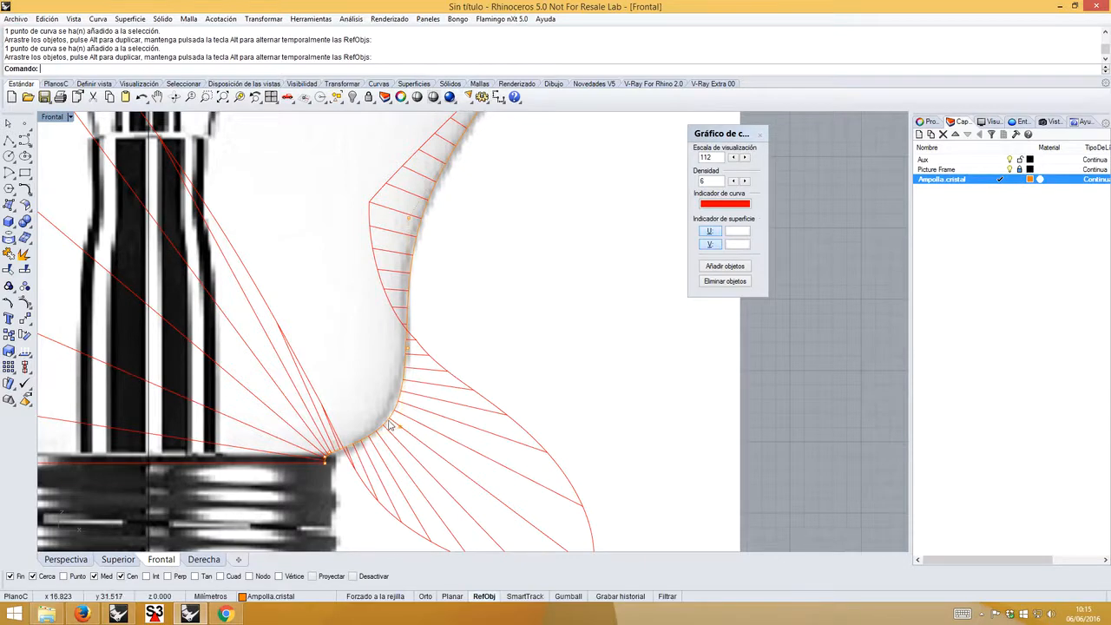
- Adjust the profile curve's end control points just inside the top of the screw base and close the curvature graph
scroll(385, 425, "down", 1)
scroll(278, 486, "up", 3)
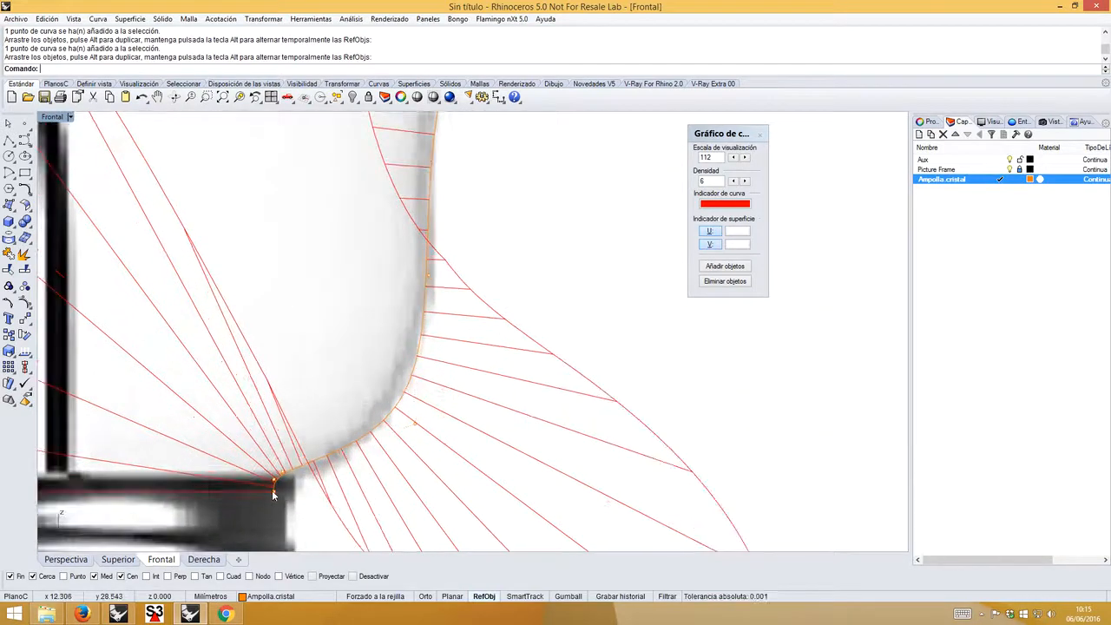
mouse_move(276, 488)
left_mouse_down()
mouse_move(260, 488)
mouse_move(273, 483)
left_mouse_up()
left_click(275, 481)
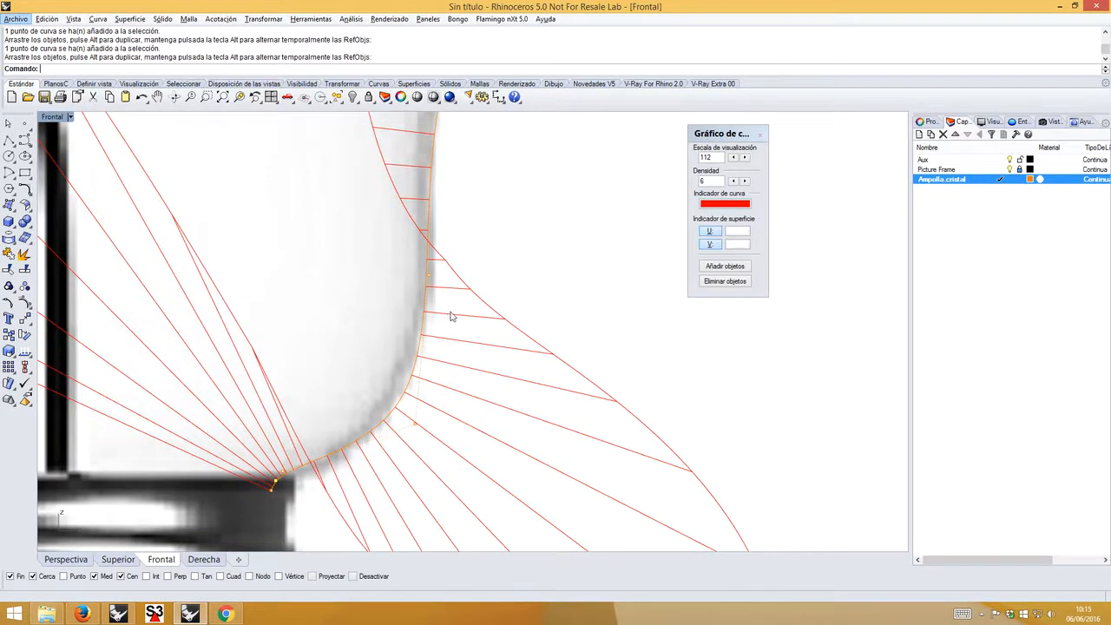
left_click(579, 279)
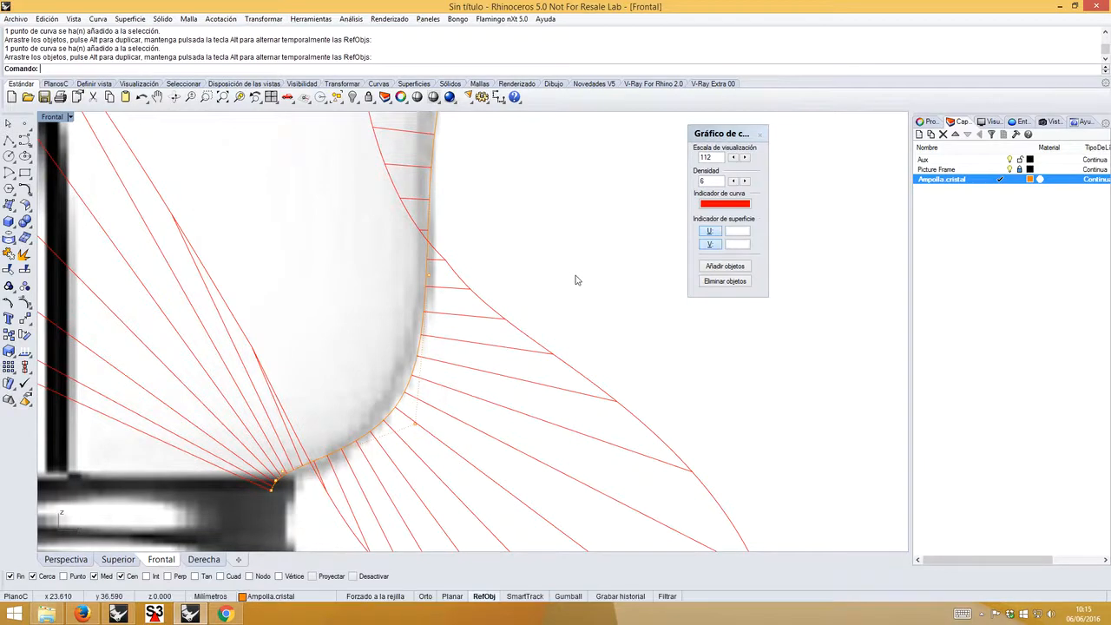
left_click(762, 133)
- Revolve the glass profile curve around the vertical axis line with the CírculoCompleto option
scroll(573, 256, "down", 5)
scroll(560, 257, "down", 4)
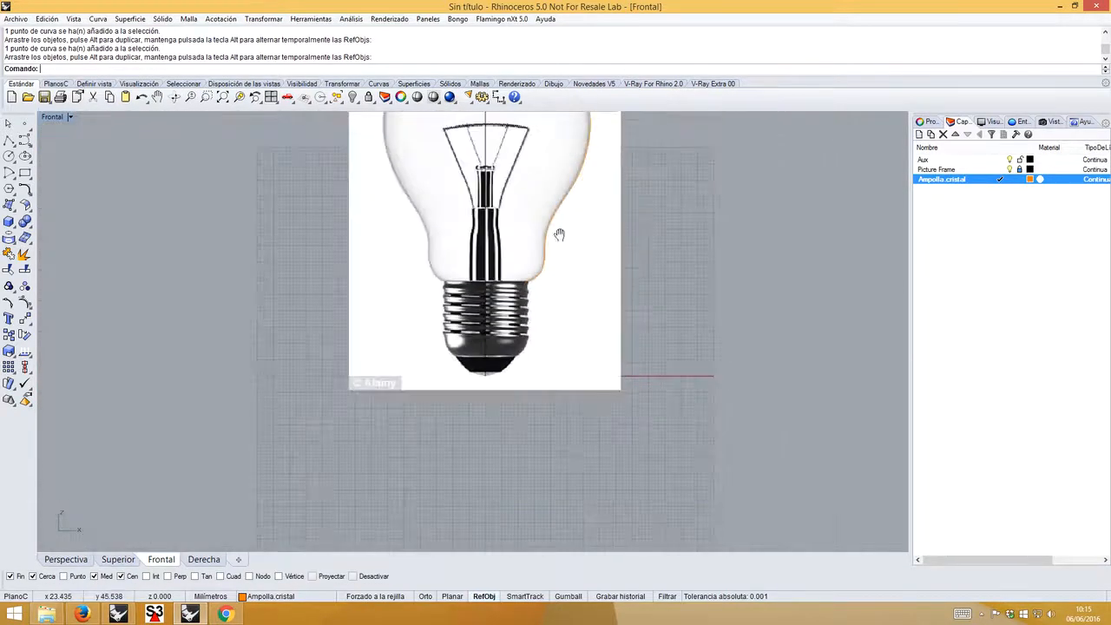
left_click(461, 219)
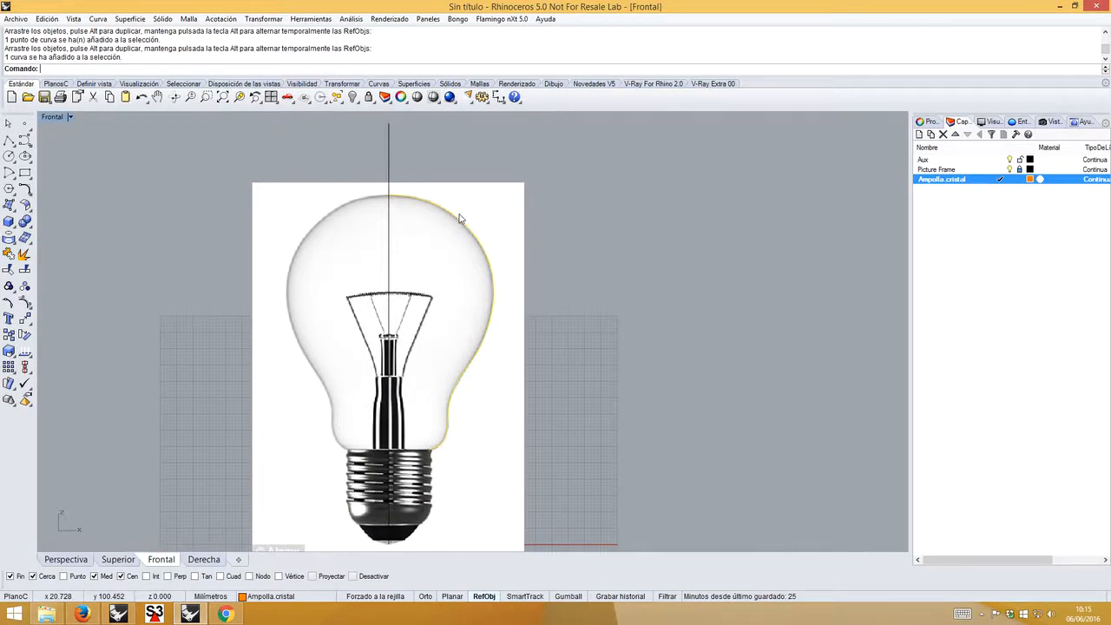
type("Rev")
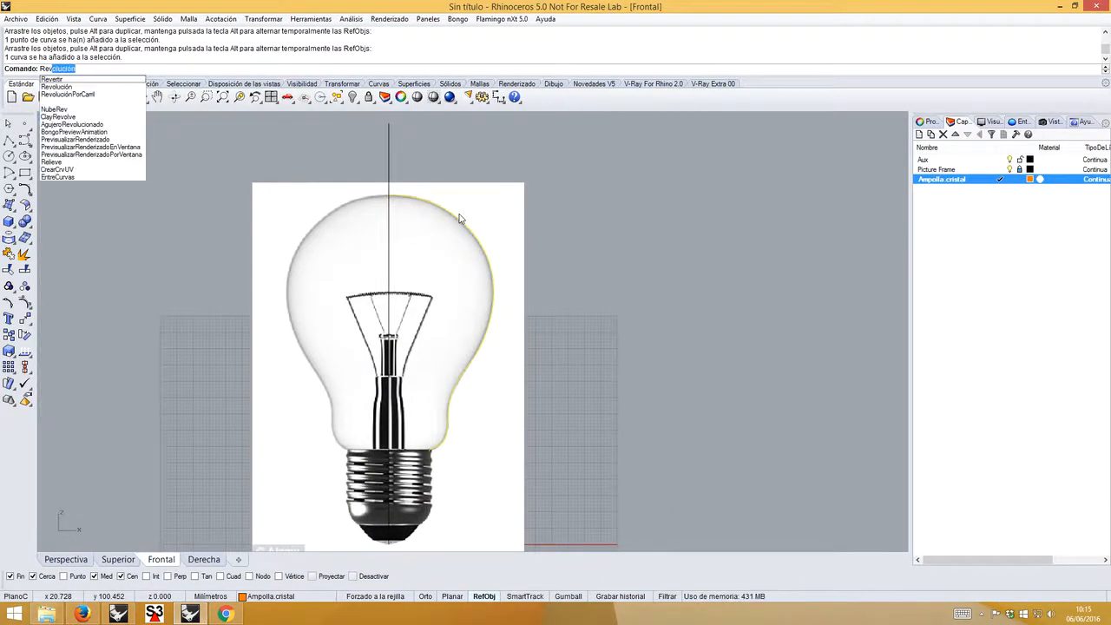
key("Down")
key("Down")
key("Return")
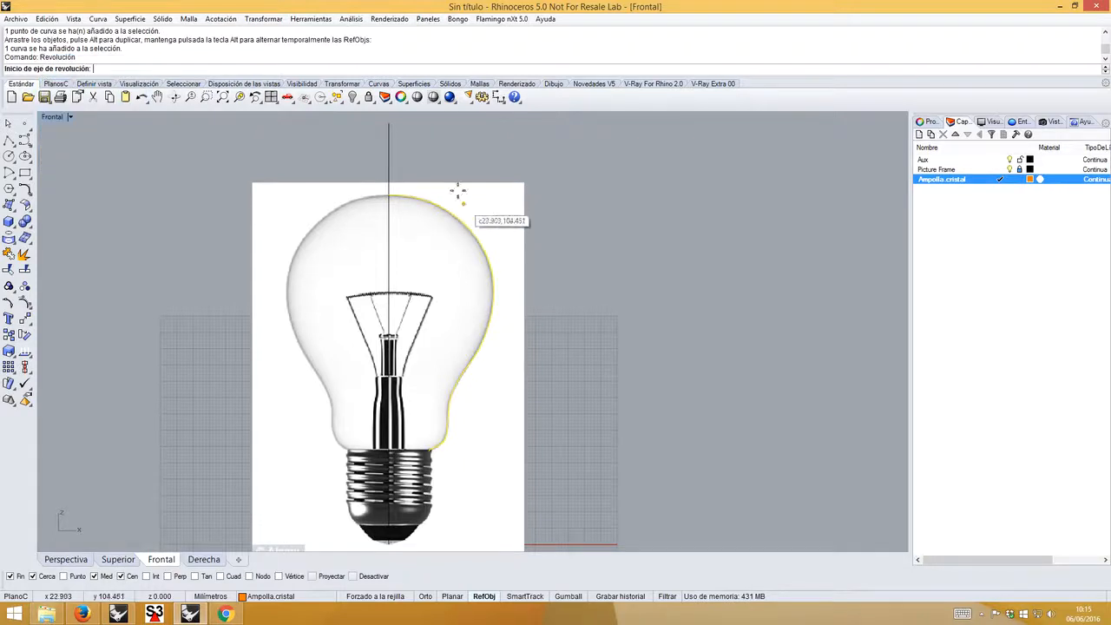
left_click(388, 124)
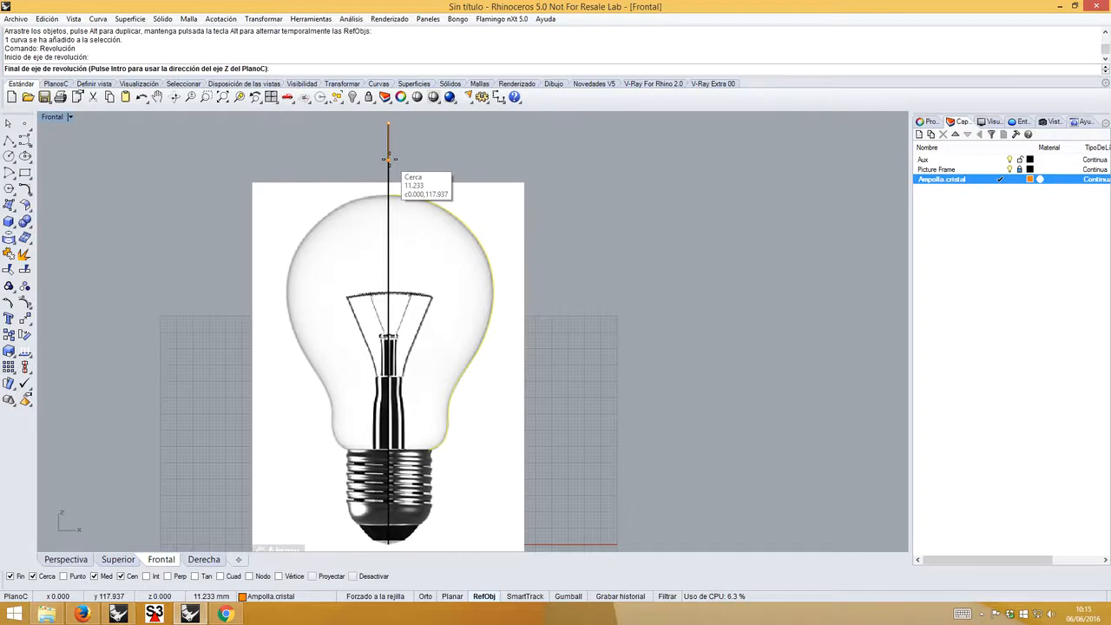
left_click(388, 159)
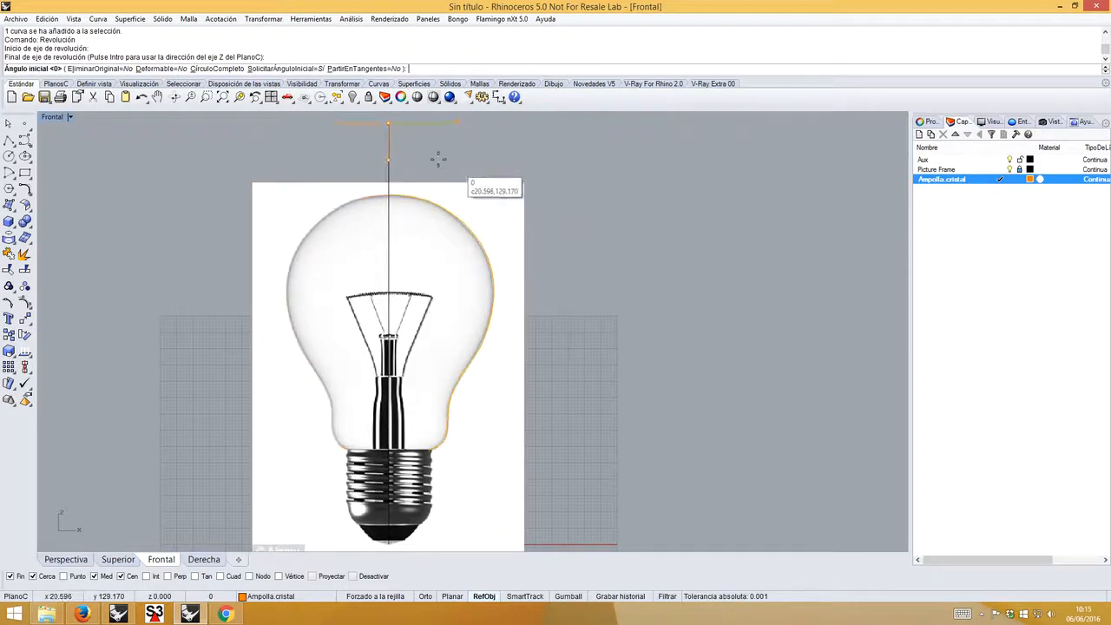
left_click(206, 69)
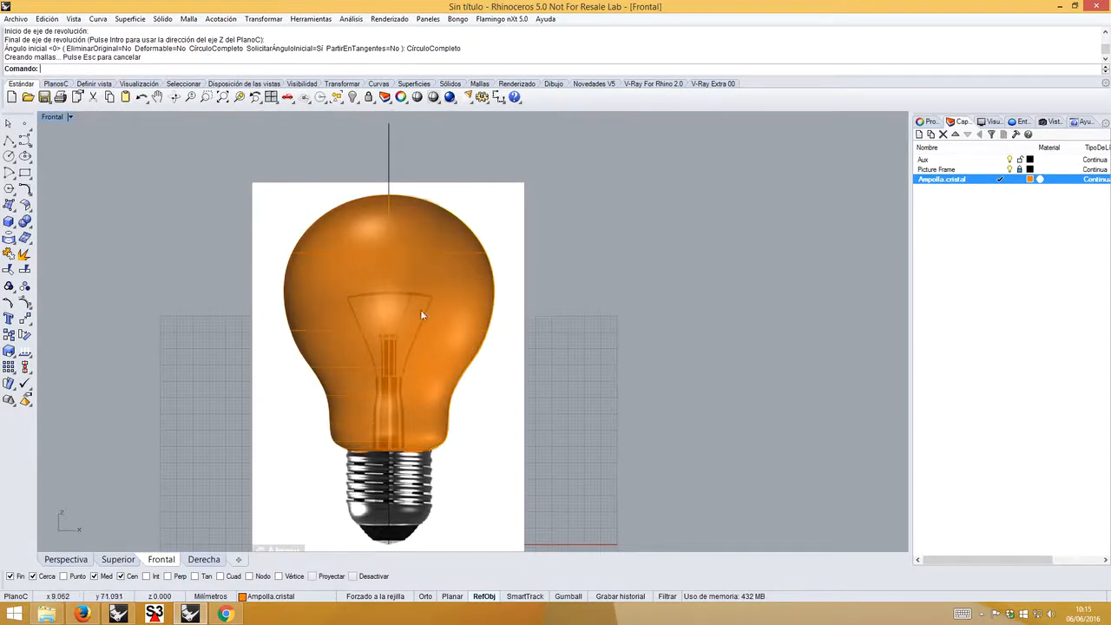
- Switch to the Perspectiva view and hide the Picture Frame layer so only the bulb geometry and axis are displayed
left_click(77, 561)
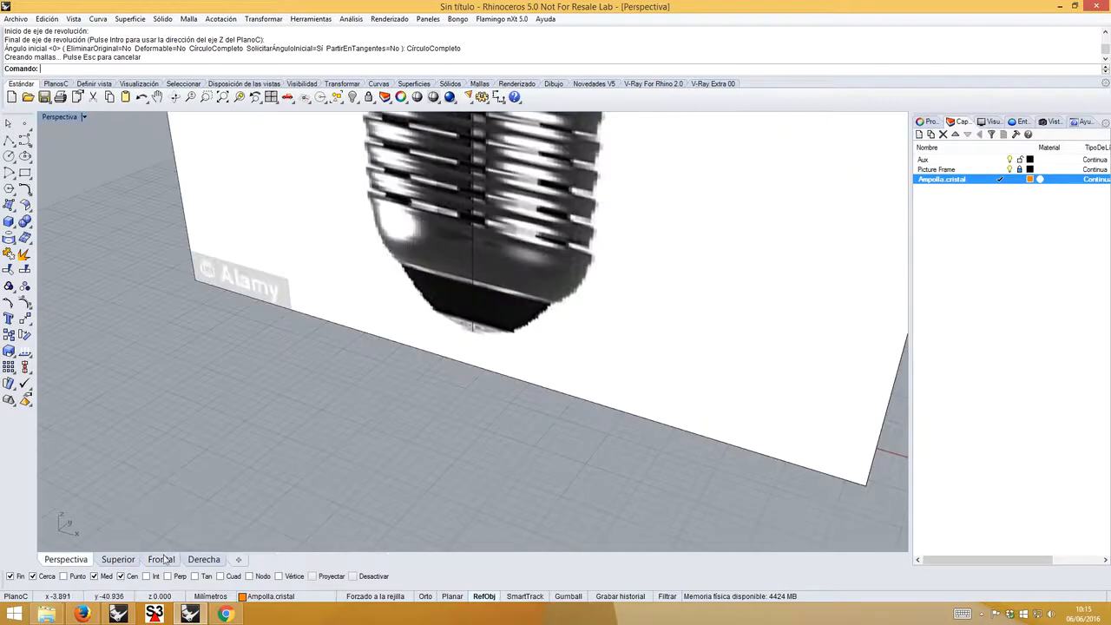
scroll(532, 346, "down", 5)
right_click_drag(536, 373, 643, 326)
left_click(1010, 171)
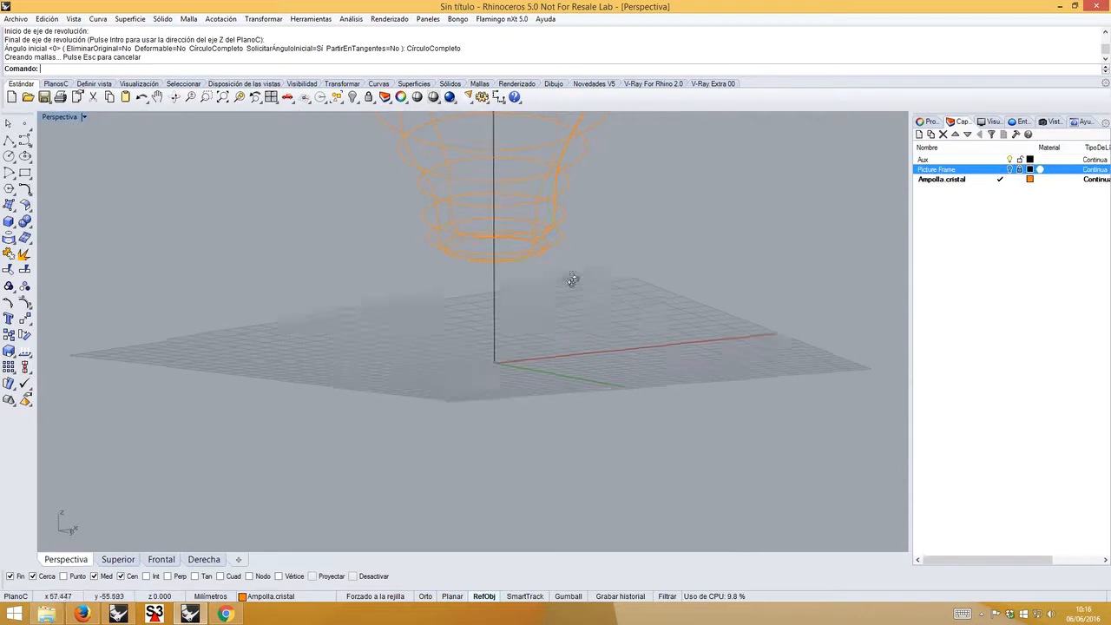
right_click_drag(573, 278, 608, 373)
- Set the perspective view's display mode to Semitransparente and examine the revolved glass bulb's open neck
left_click(83, 117)
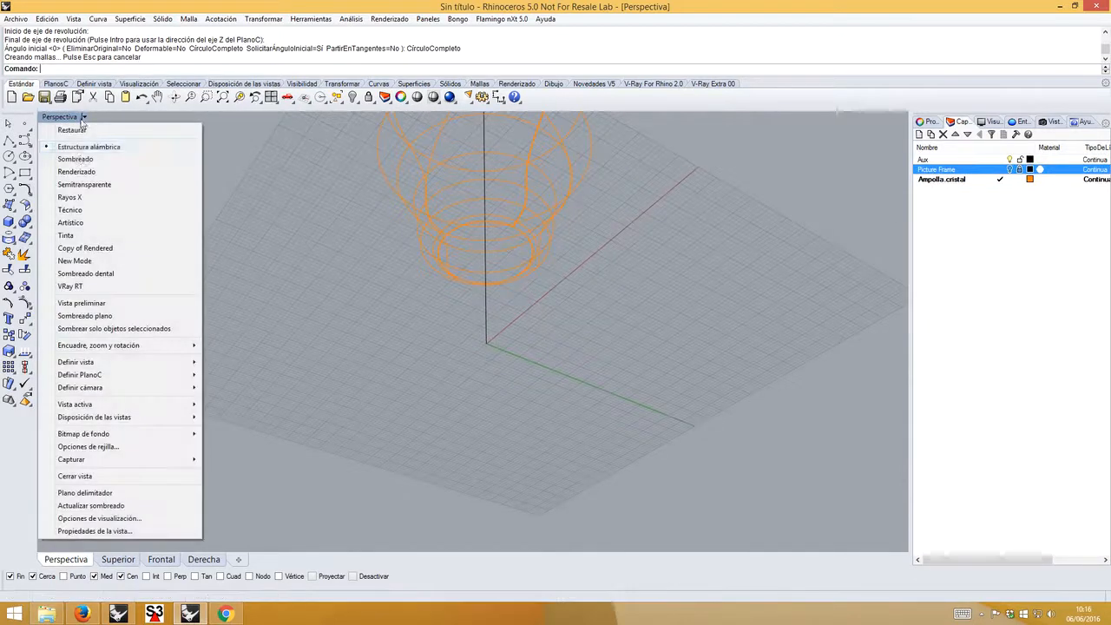
left_click(83, 185)
mouse_move(356, 223)
right_mouse_down()
mouse_move(471, 408)
mouse_move(458, 273)
right_mouse_up()
right_click_drag(477, 374, 476, 333)
scroll(489, 325, "up", 8)
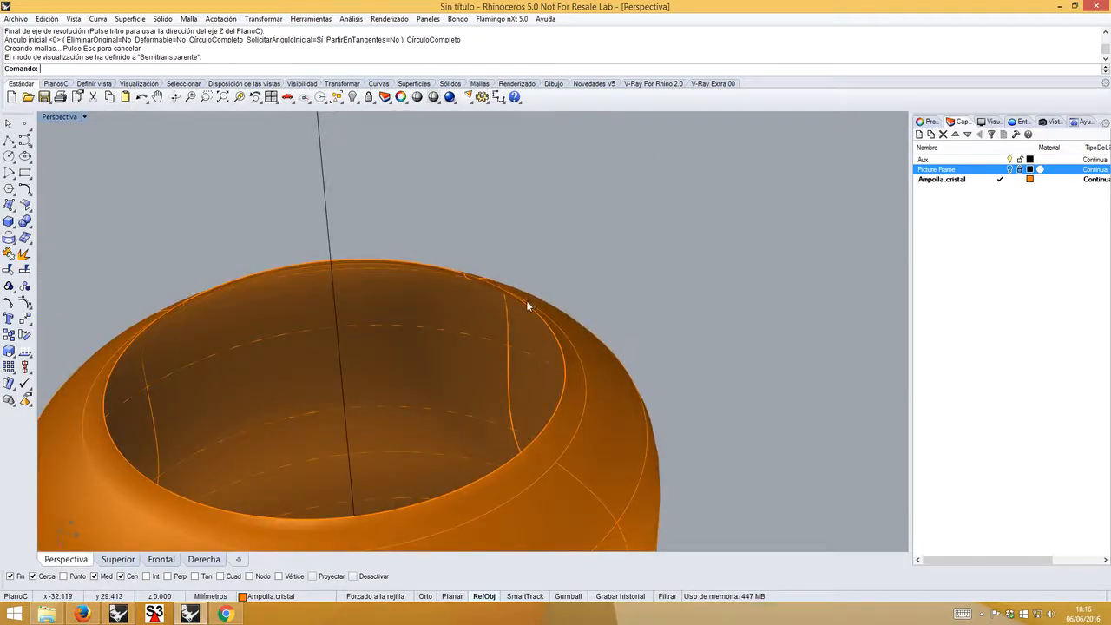
scroll(535, 348, "up", 2)
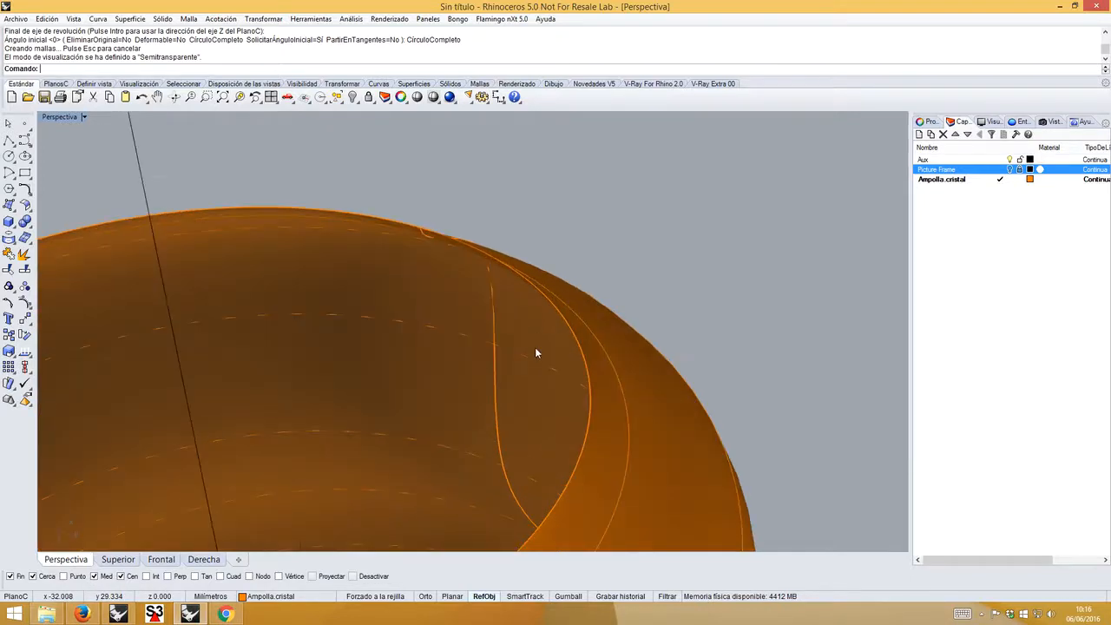
scroll(536, 347, "down", 5)
right_click_drag(555, 362, 540, 344)
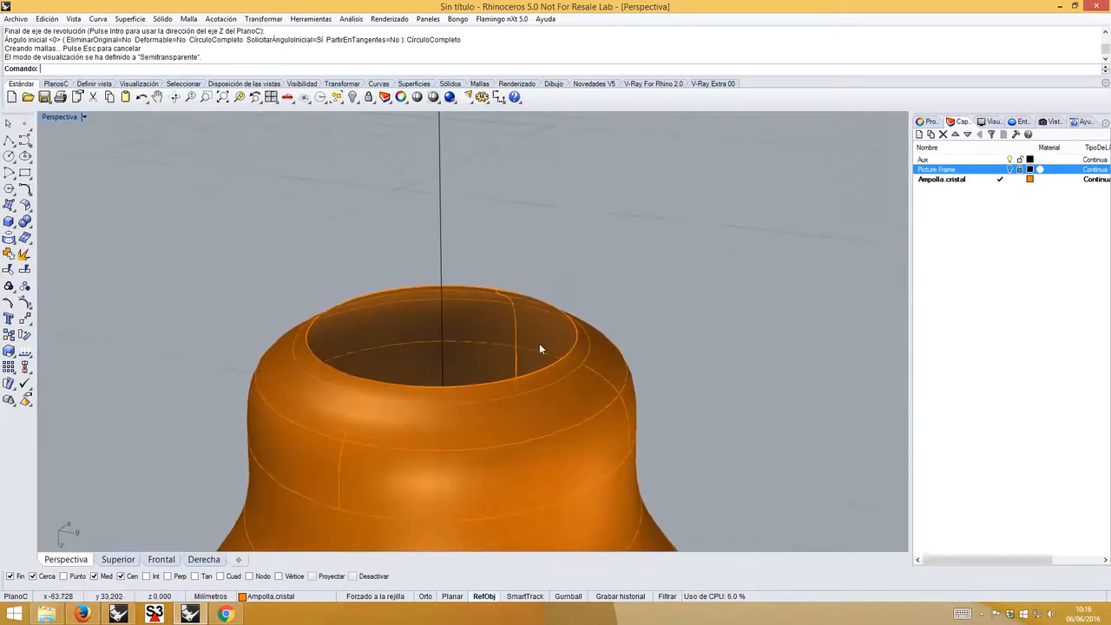
- Display the automatic command help beside the viewport and clear the partly entered command
left_click(1084, 122)
type("_Sh")
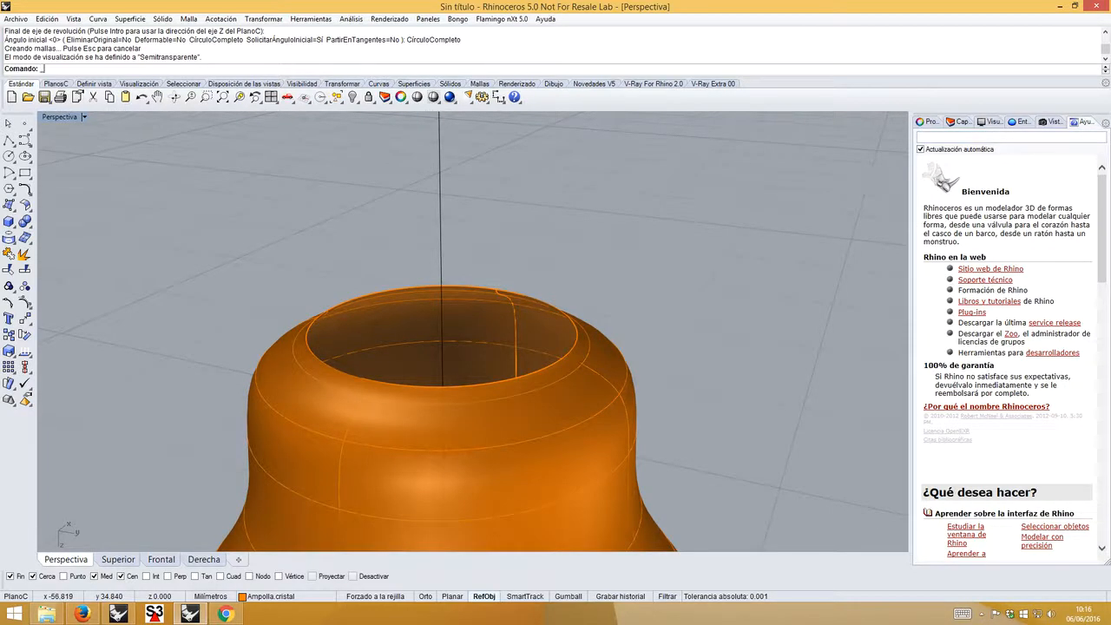
key("BackSpace")
key("BackSpace")
key("BackSpace")
key("BackSpace")
- Offset the revolved glass surface inward by 0.2 mm as a solid, inverting all offset directions
left_click(26, 207)
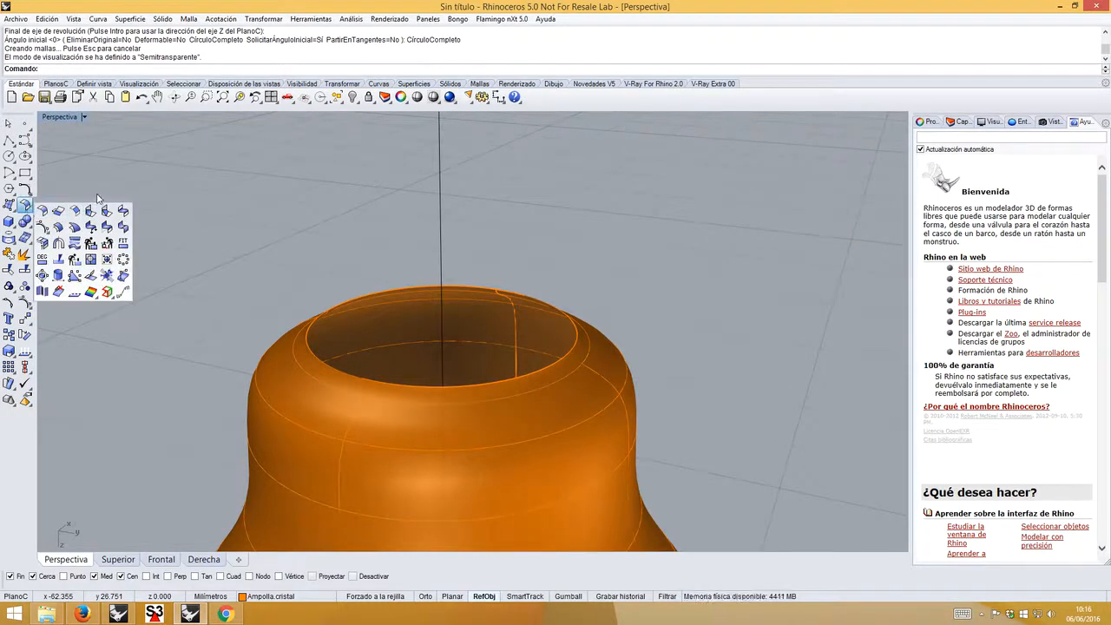
left_click(57, 229)
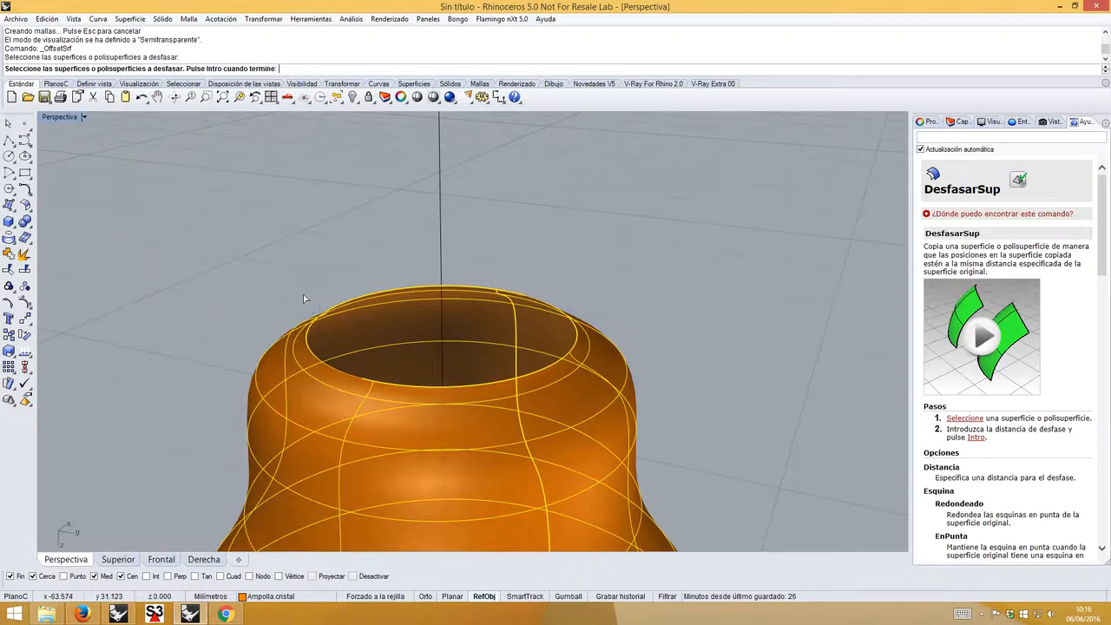
right_click(297, 297)
mouse_move(354, 321)
right_mouse_down()
mouse_move(389, 311)
mouse_move(301, 314)
mouse_move(374, 321)
right_mouse_up()
scroll(373, 321, "up", 3)
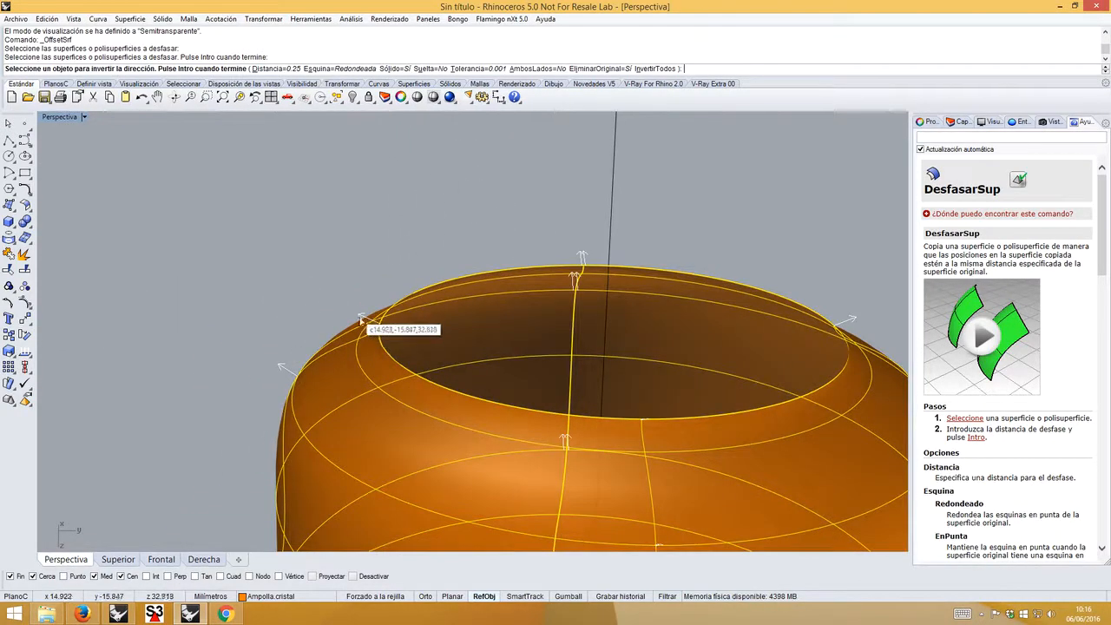
left_click(646, 70)
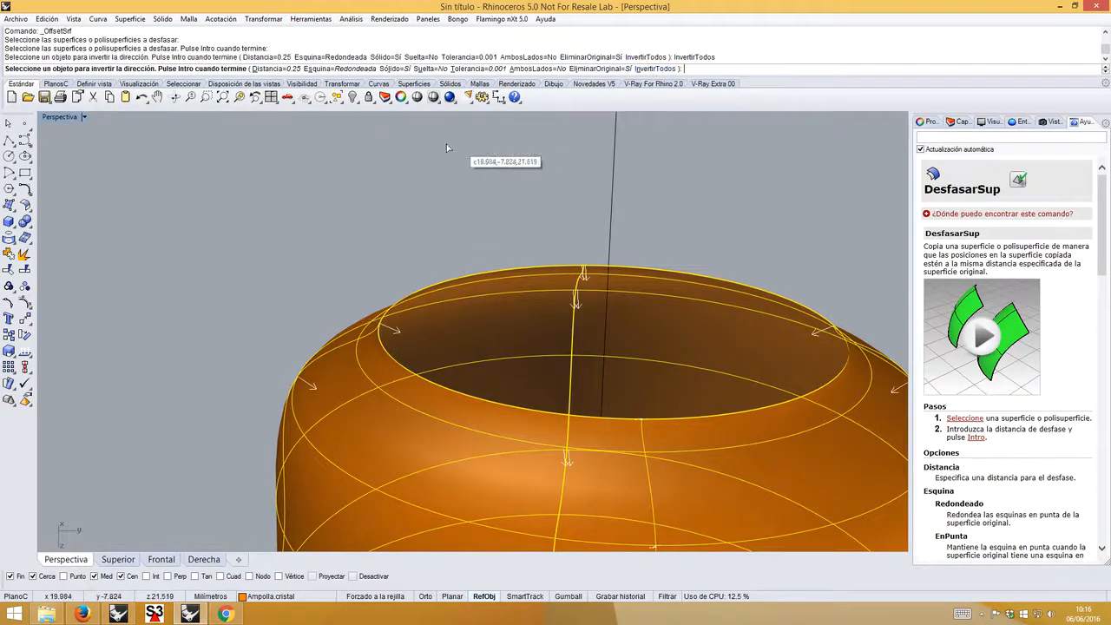
left_click(273, 70)
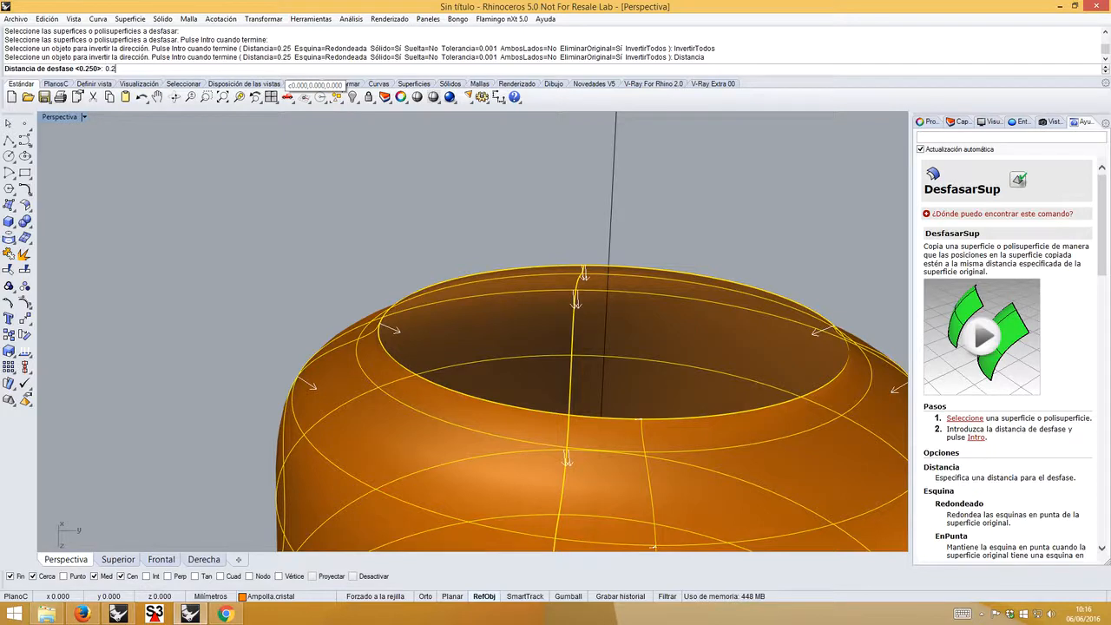
key("Return")
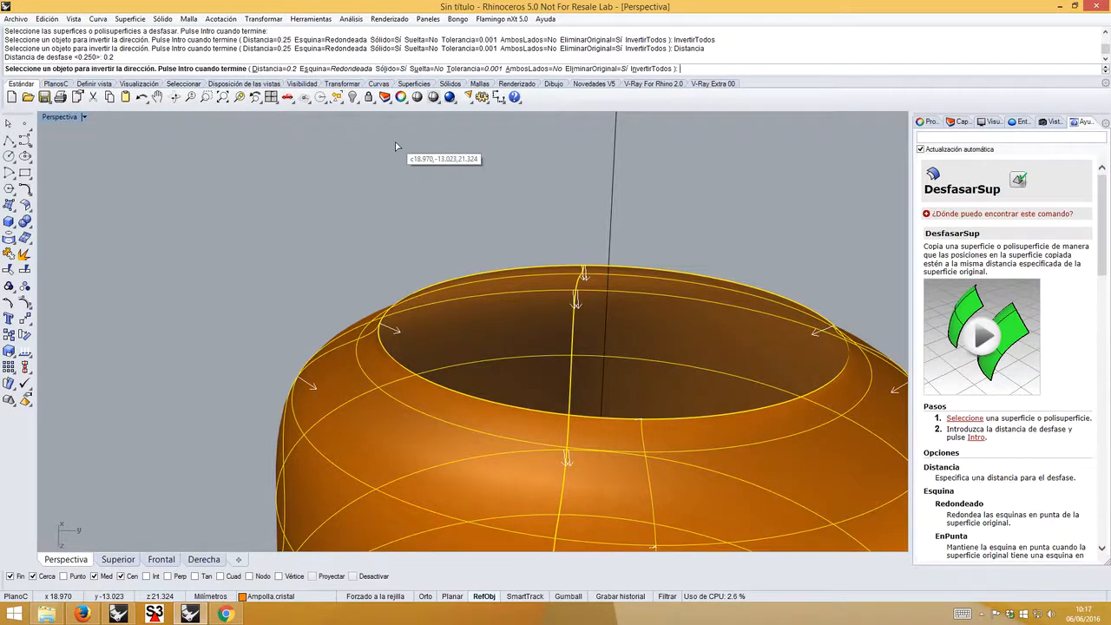
key("Return")
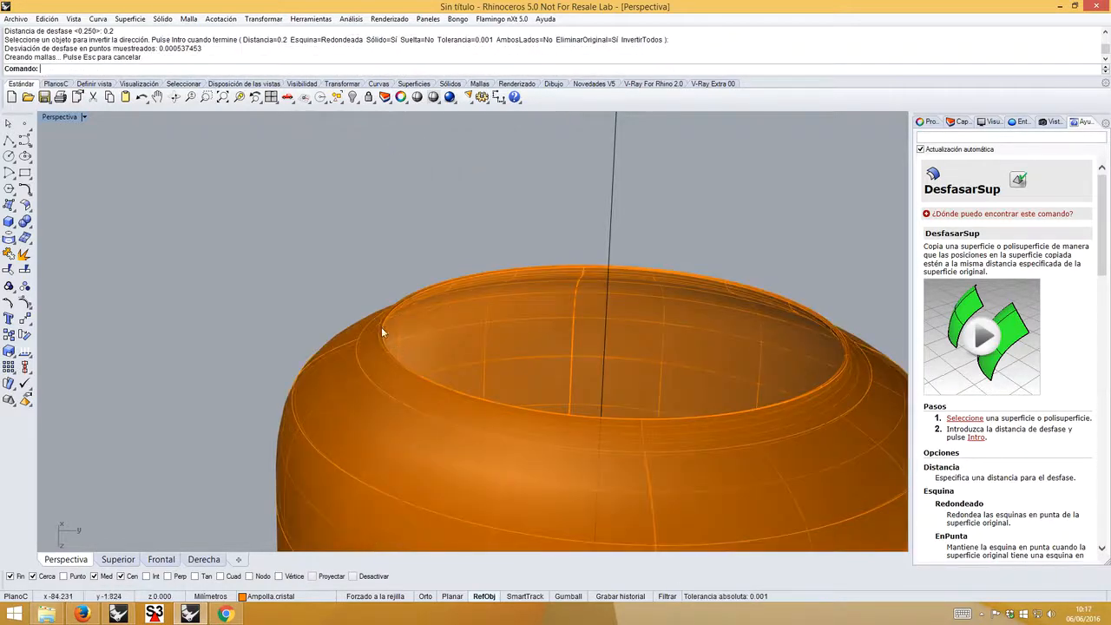
- Examine the wall thickness at the bulb's open rim and the overall shape of the glass solid
scroll(381, 327, "up", 5)
right_click_drag(366, 321, 383, 311)
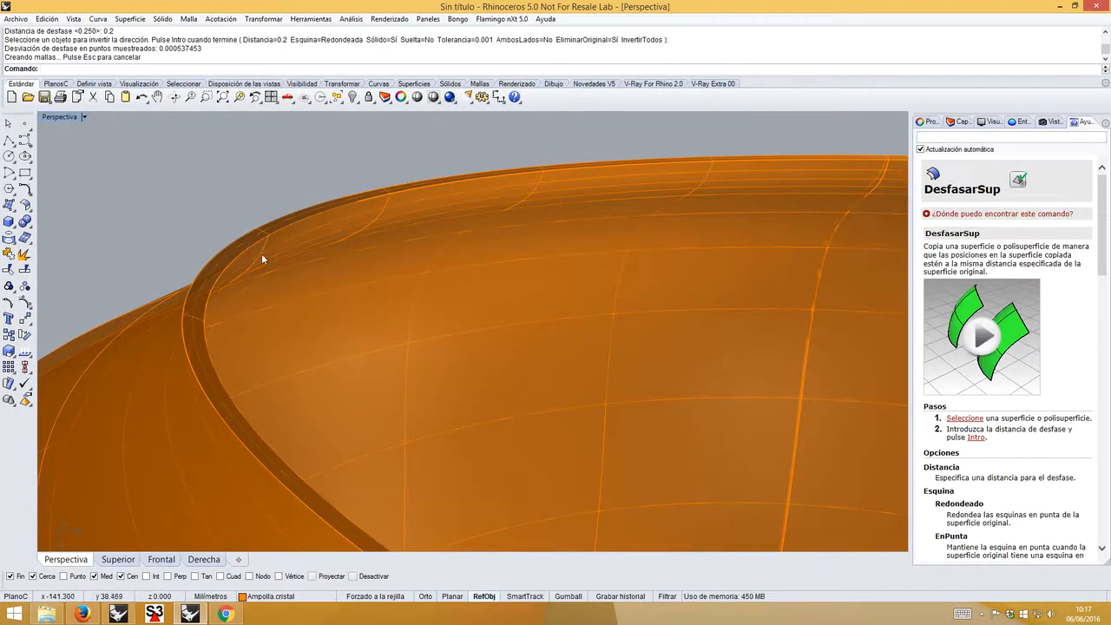
right_click_drag(261, 254, 416, 373)
scroll(318, 274, "down", 5)
scroll(401, 293, "down", 5)
right_click_drag(396, 265, 396, 306)
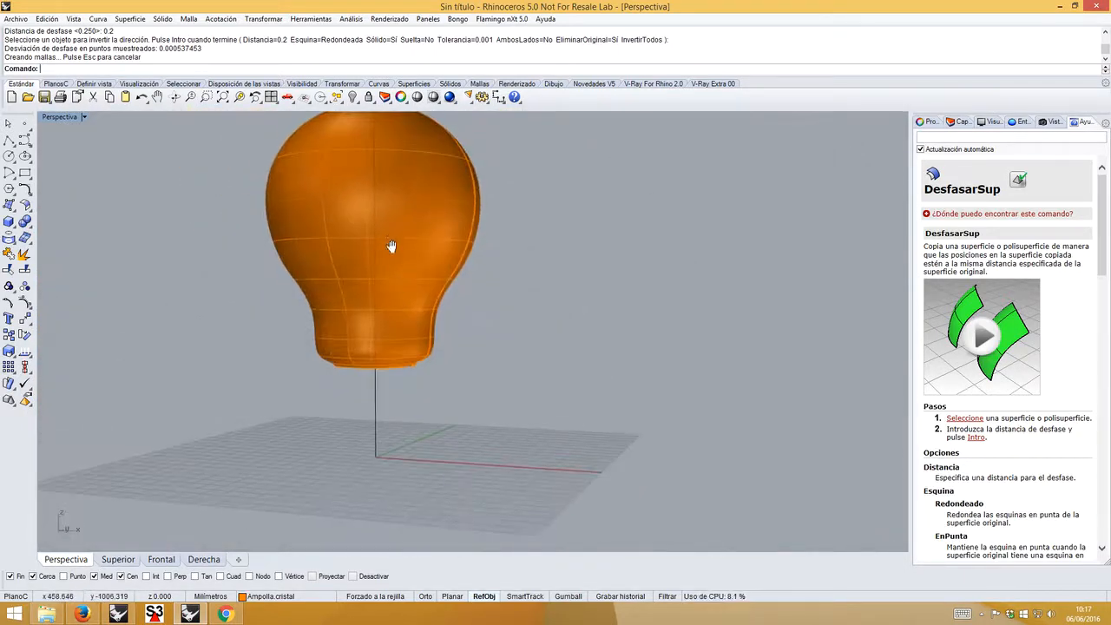
right_click_drag(411, 191, 437, 277, "shift")
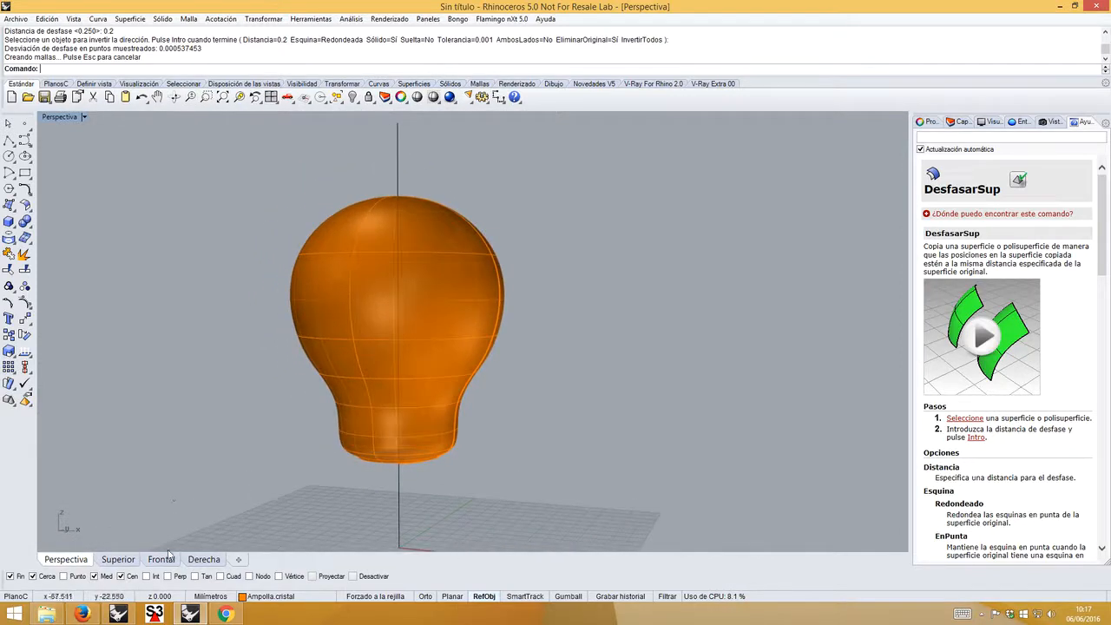
- Switch to the Frontal view and make the Picture Frame layer with the reference image visible
left_click(169, 560)
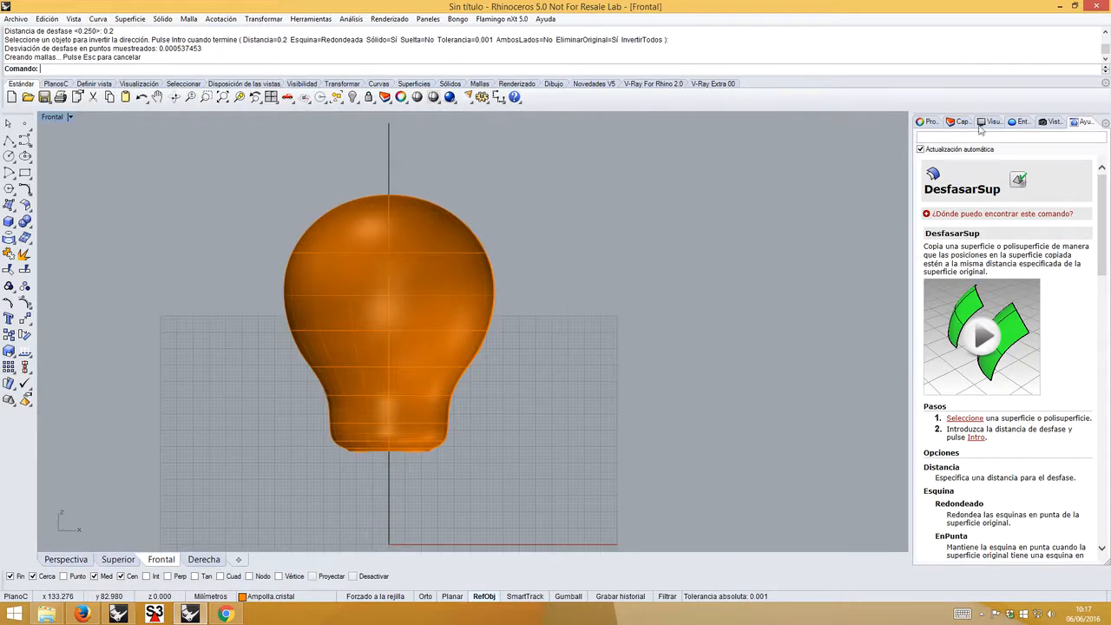
left_click(961, 122)
right_click_drag(594, 290, 674, 284)
left_click(1010, 169)
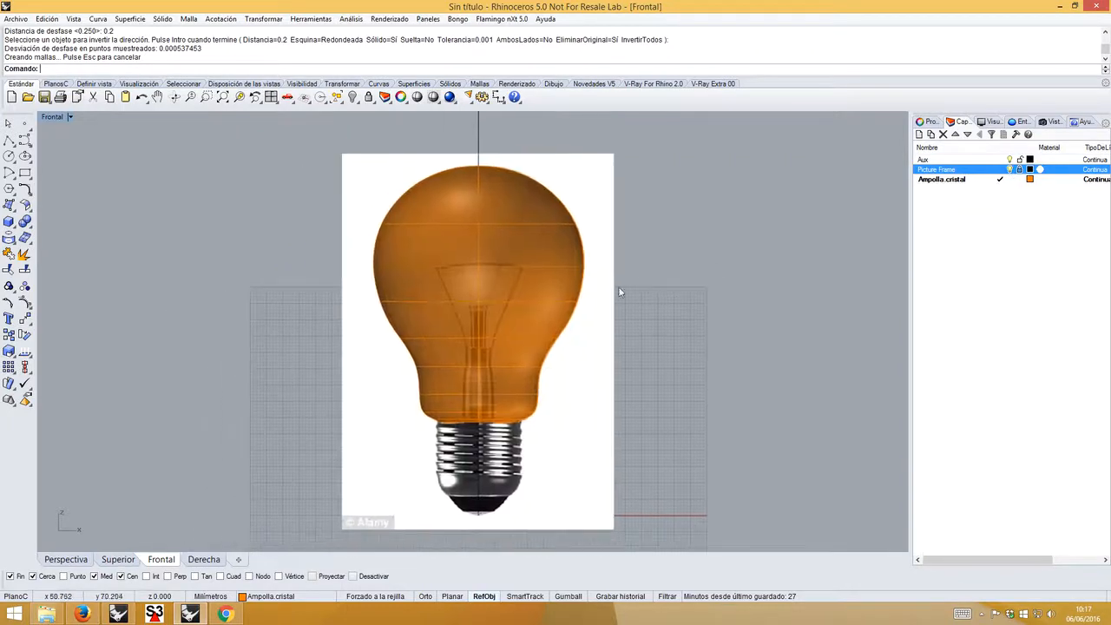
- Compare the glass bulb with the reference image and inspect the threaded screw base below its neck
scroll(579, 284, "up", 2)
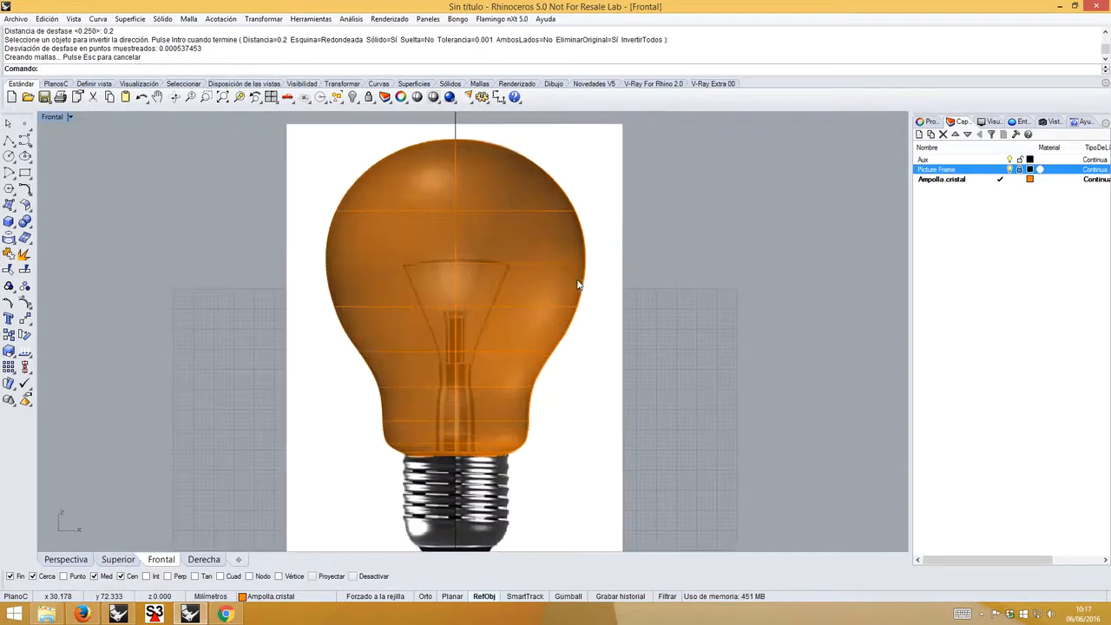
left_click(70, 117)
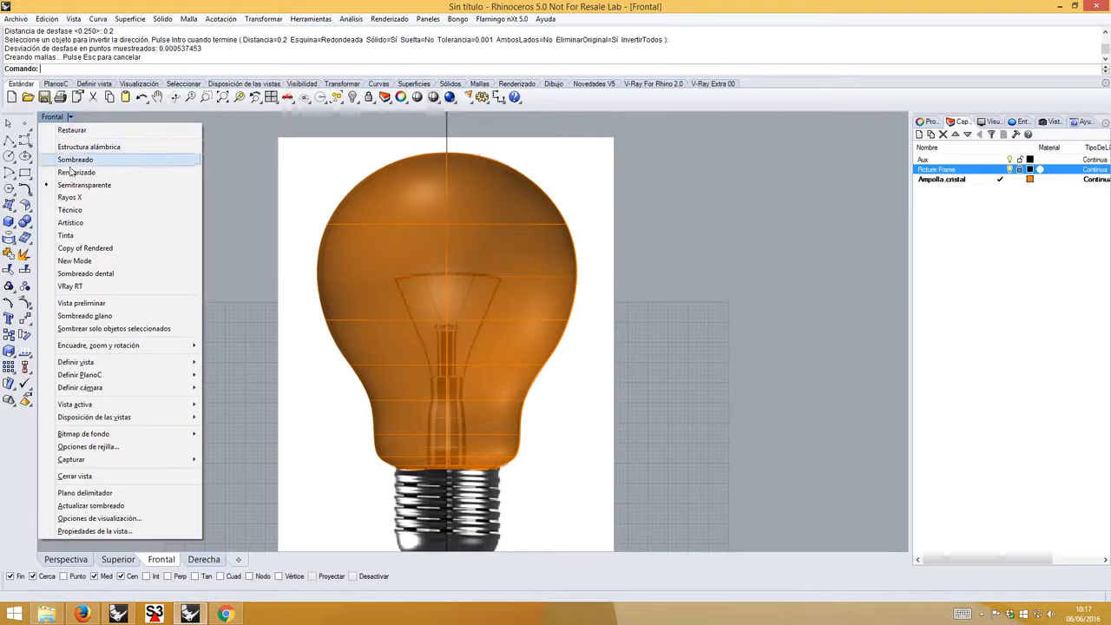
left_click(224, 177)
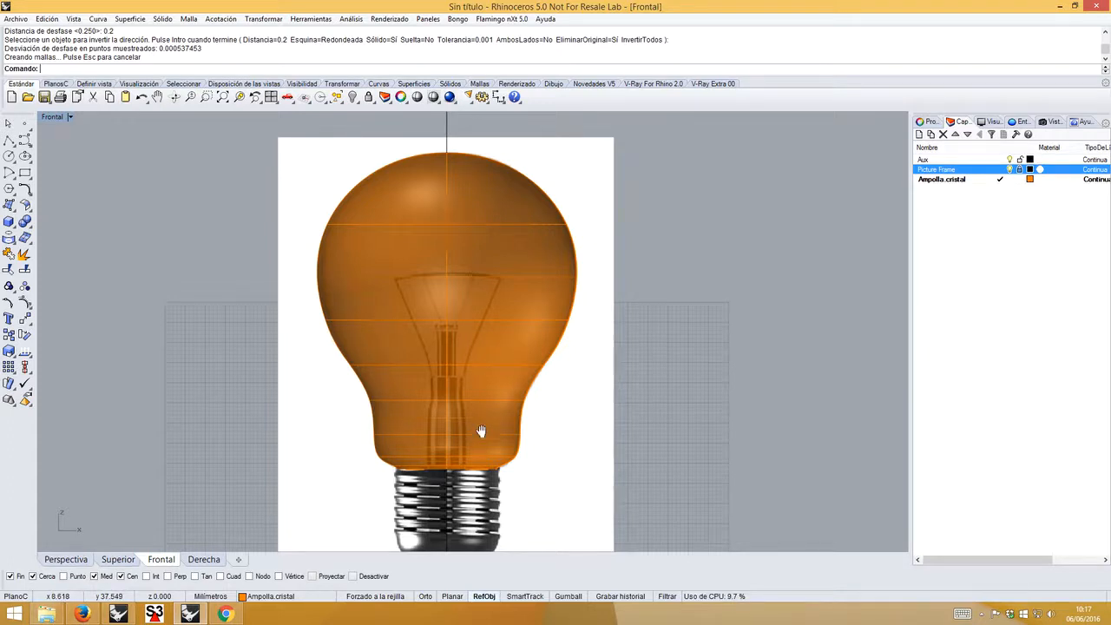
right_click_drag(473, 439, 480, 414)
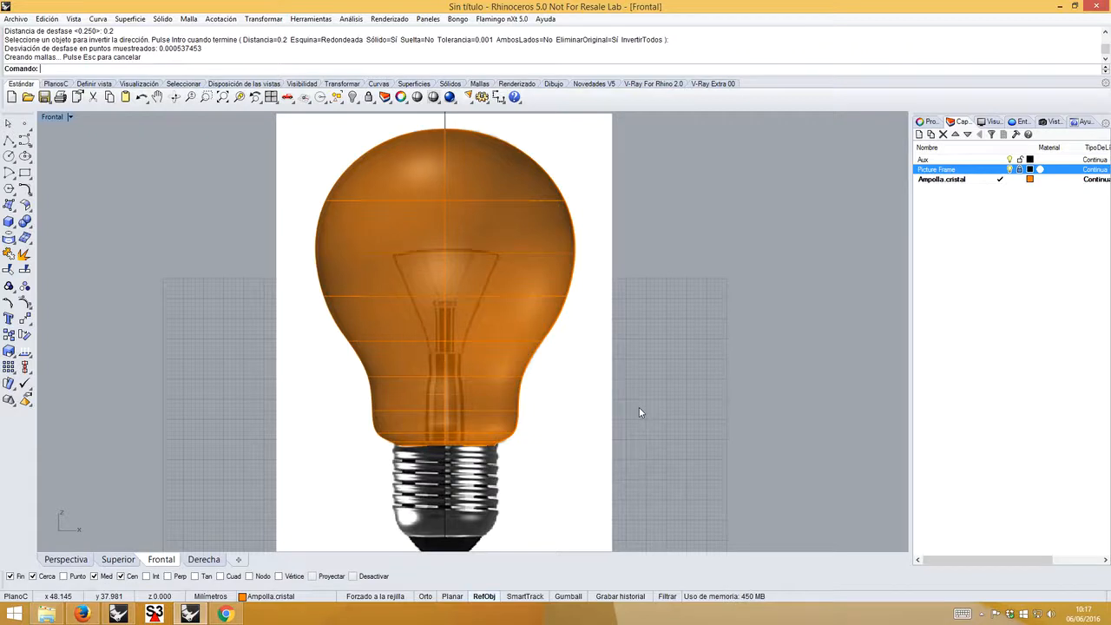
right_click_drag(639, 413, 647, 318)
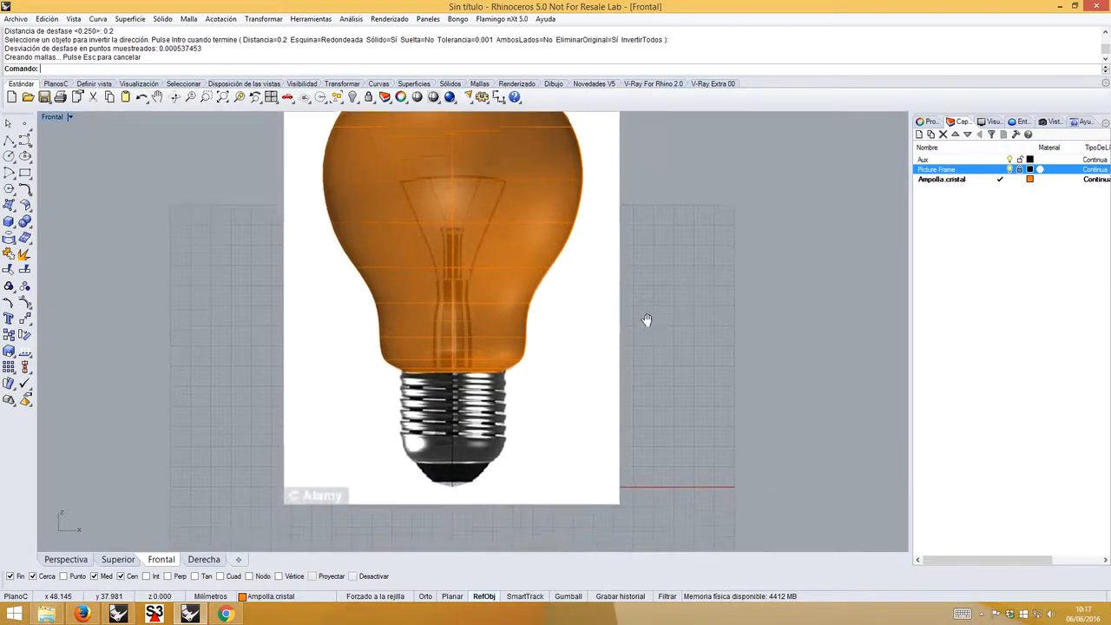
scroll(500, 393, "up", 2)
scroll(501, 391, "up", 2)
right_click_drag(497, 370, 511, 356)
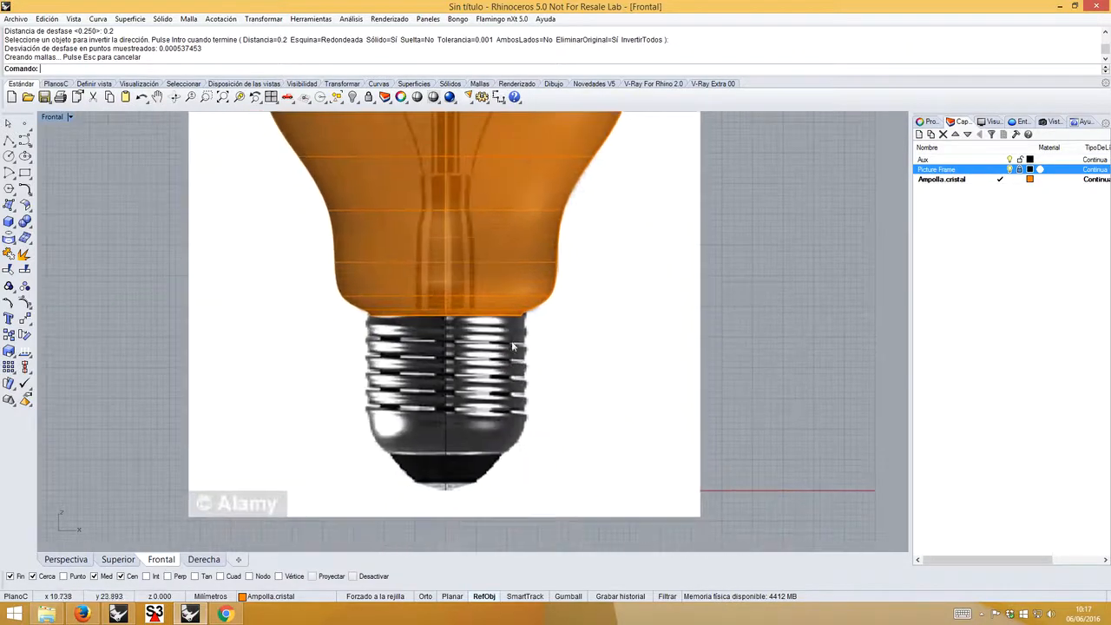
scroll(518, 335, "up", 2)
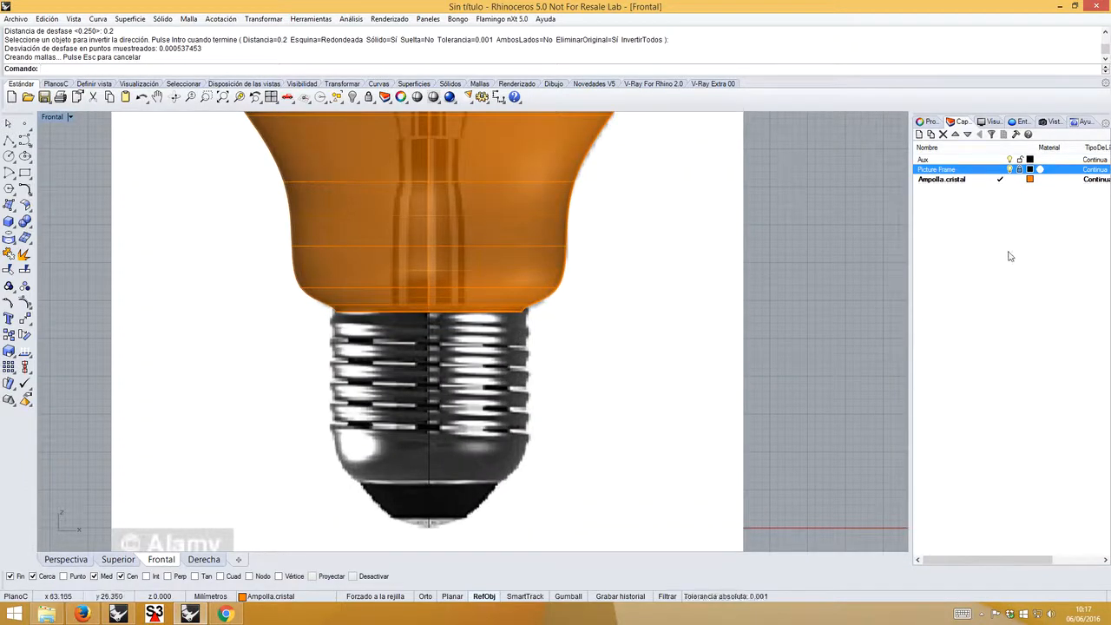
- Create a new layer named Casquillo and set its colour to Turquesa
left_click(919, 134)
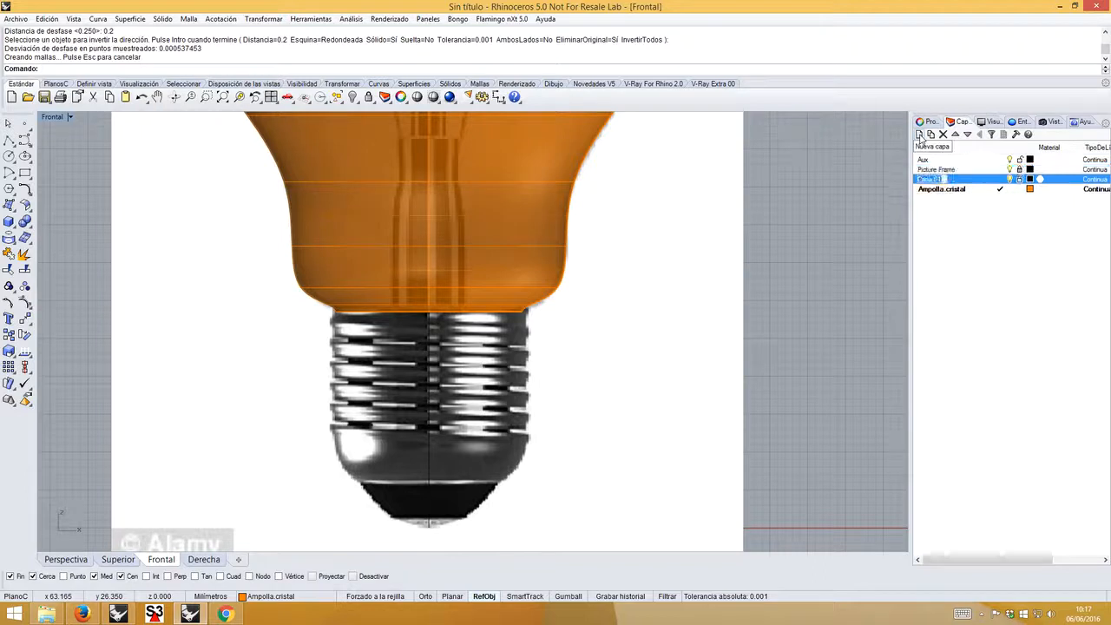
type("Cas")
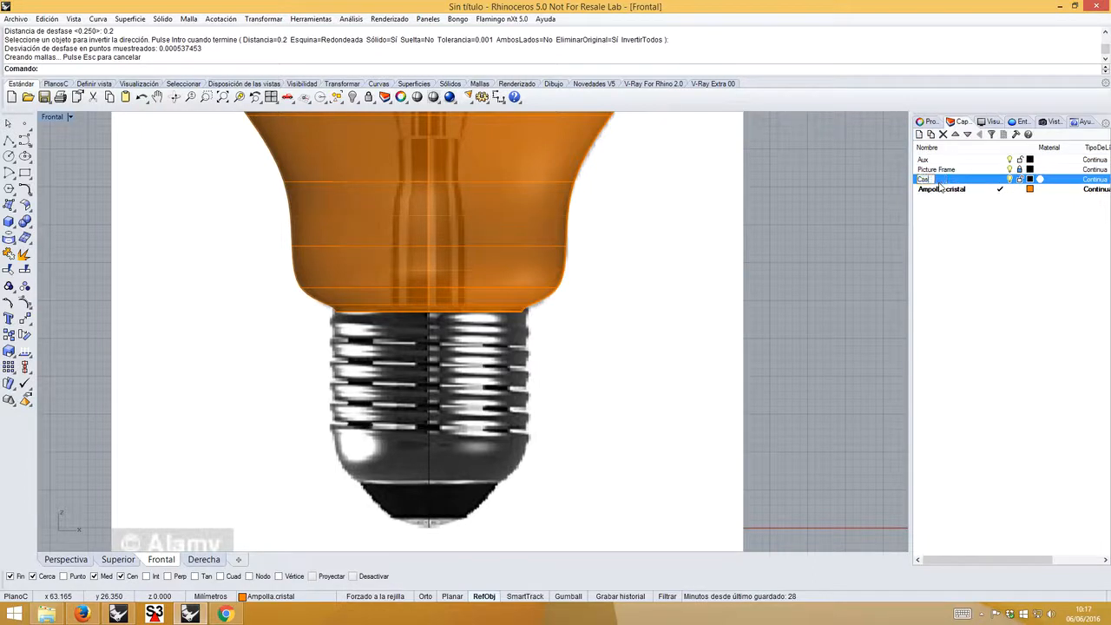
type("quillo")
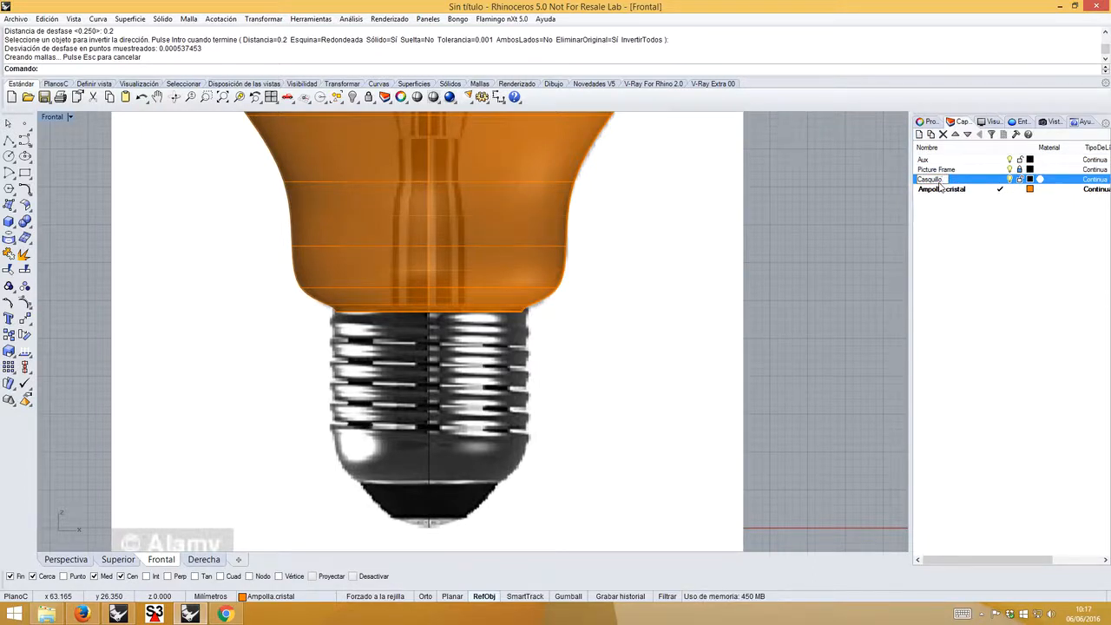
key("Return")
left_click(1029, 179)
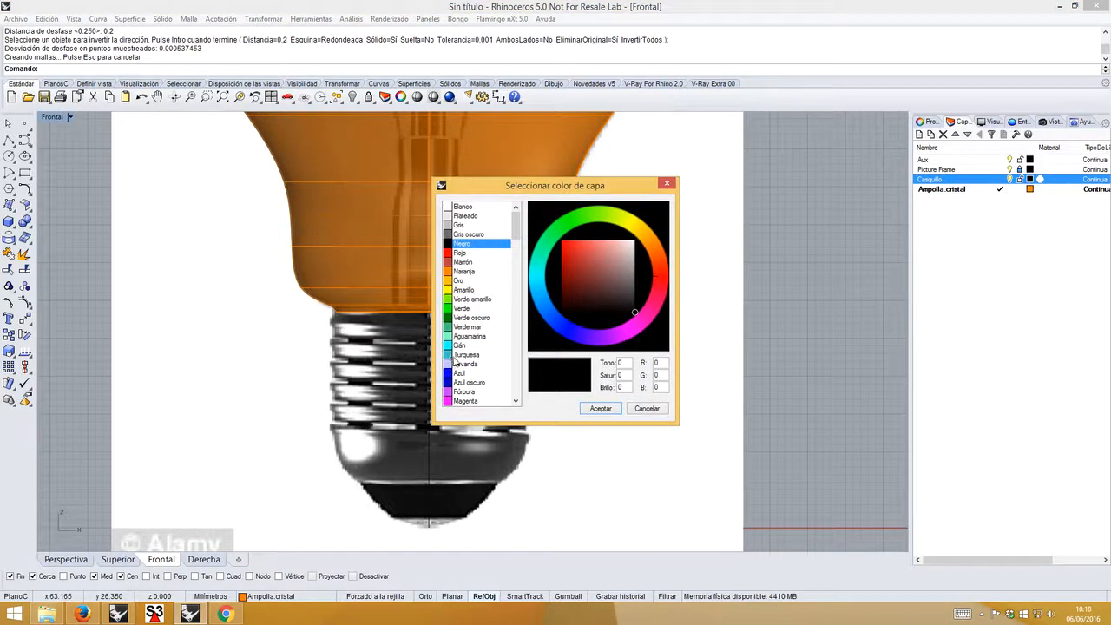
left_click(457, 355)
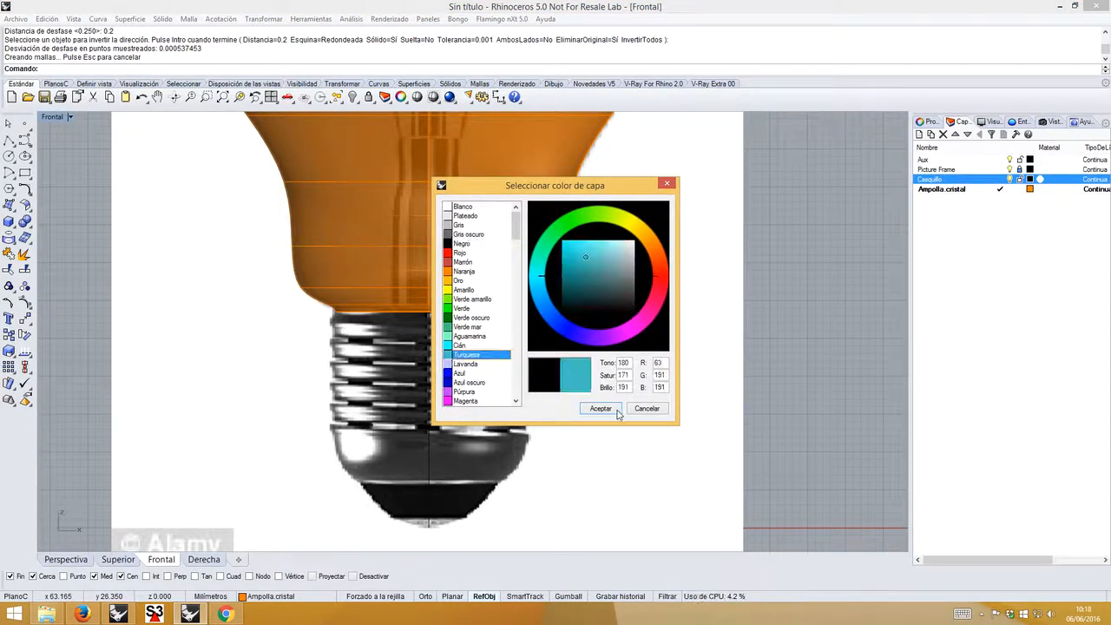
left_click(601, 409)
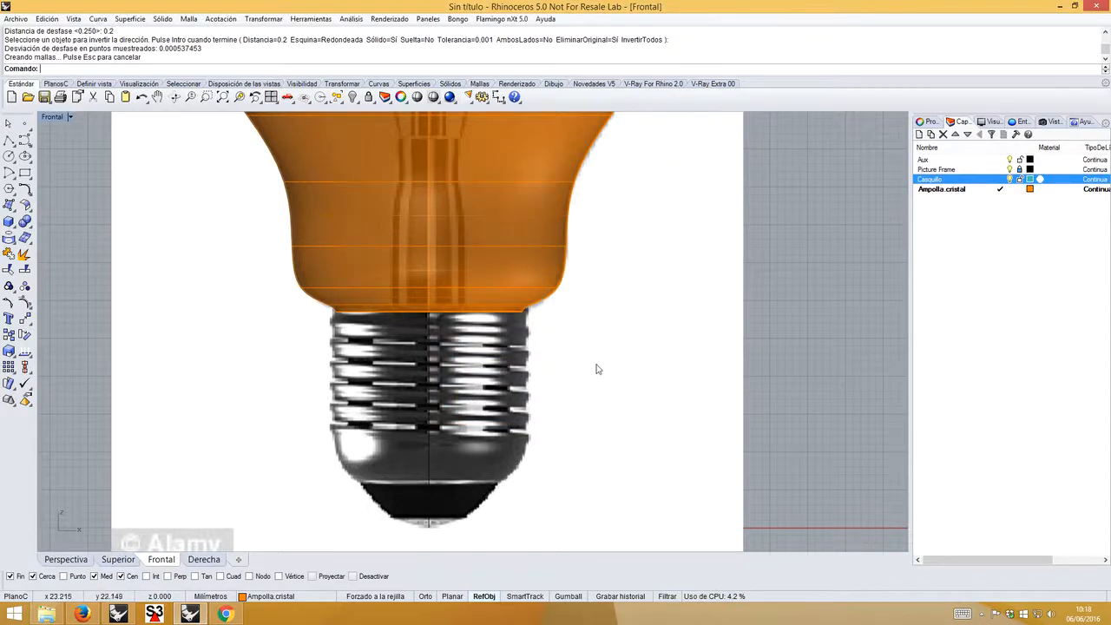
- Make Casquillo the current layer and move it below Ampolla.cristal in the layer order
scroll(586, 348, "up", 3)
right_click_drag(515, 324, 509, 310)
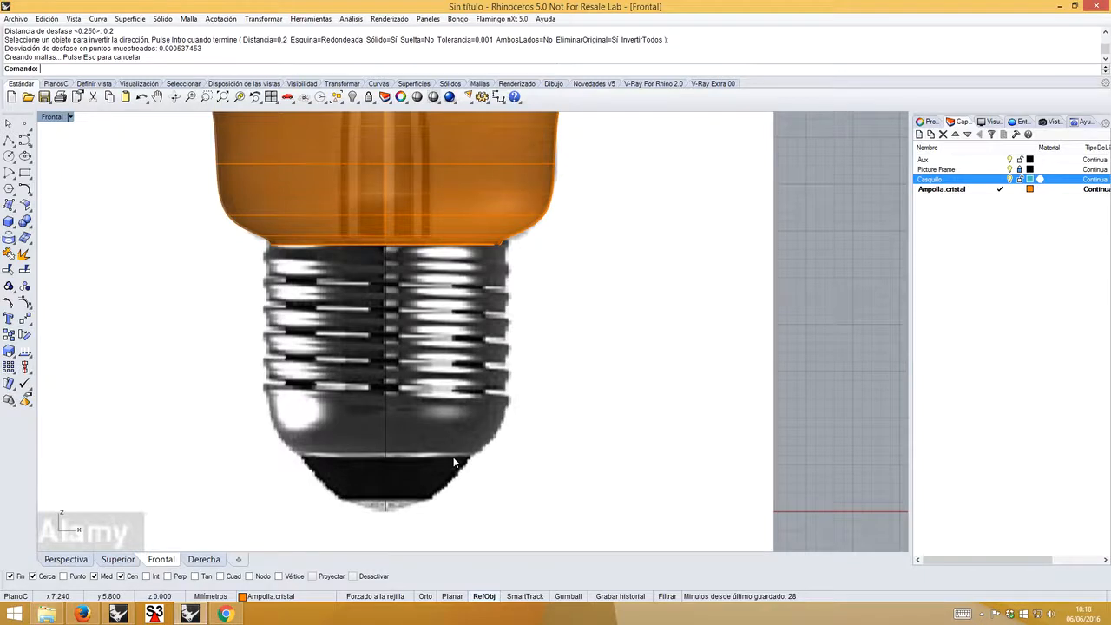
right_click_drag(530, 377, 472, 390)
scroll(510, 379, "up", 1)
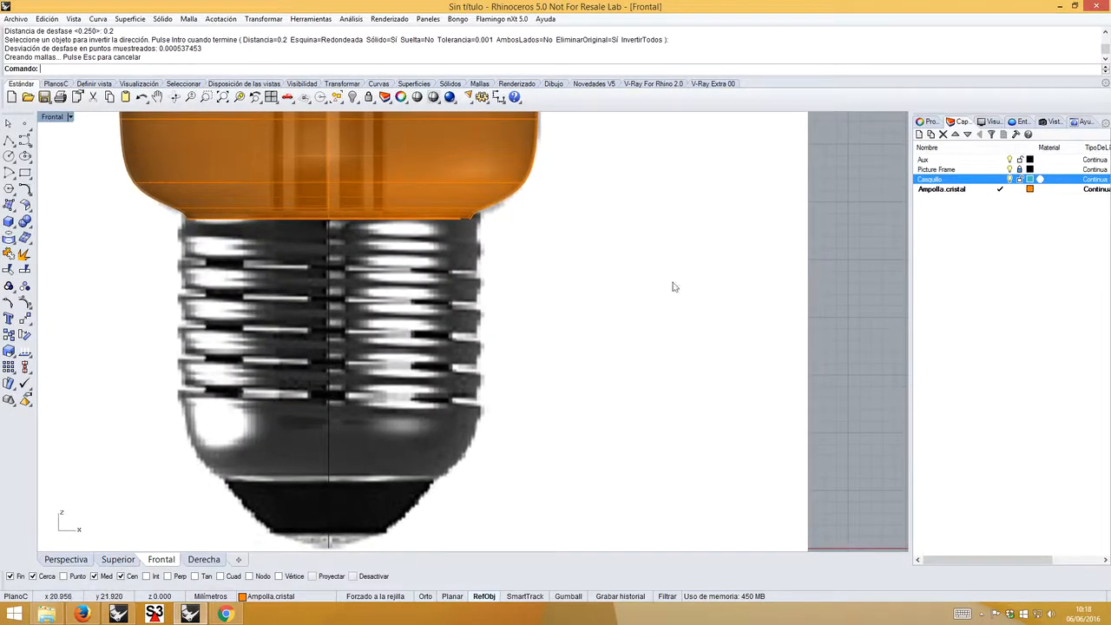
left_click(1002, 181)
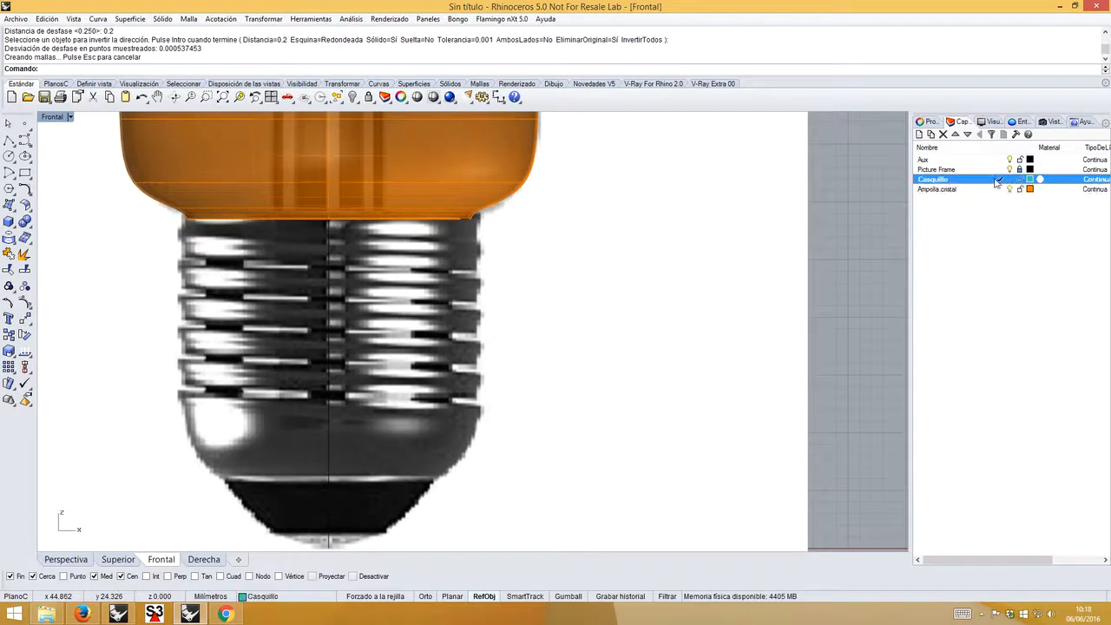
left_click(968, 133)
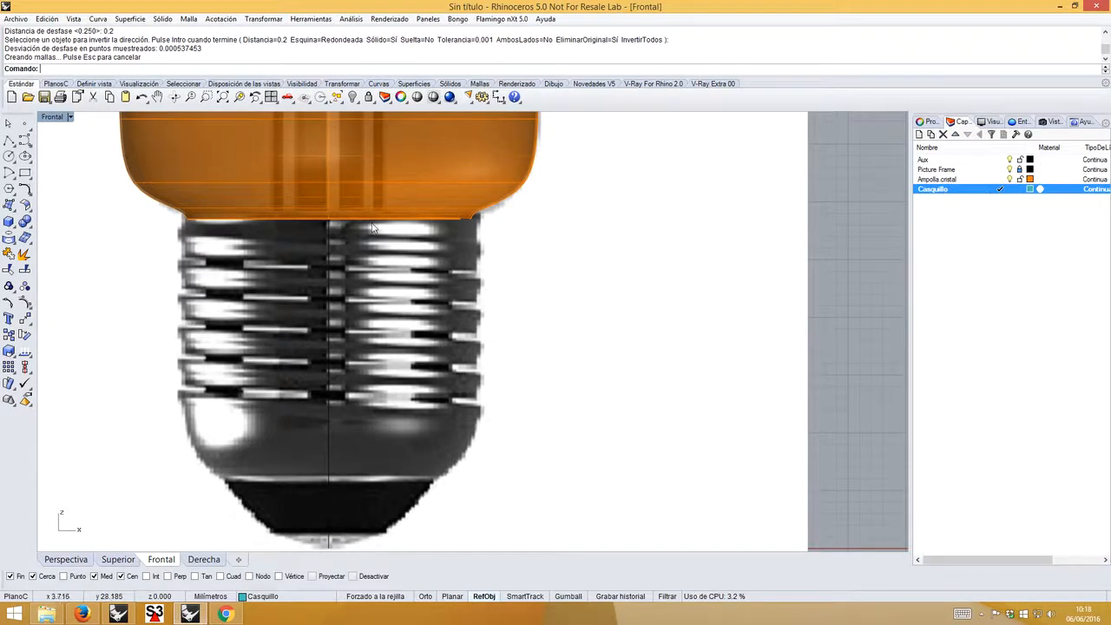
- Start a degree 3 control-point curve just below the glass neck and bend it down into the outer side of the screw base
left_click(25, 139)
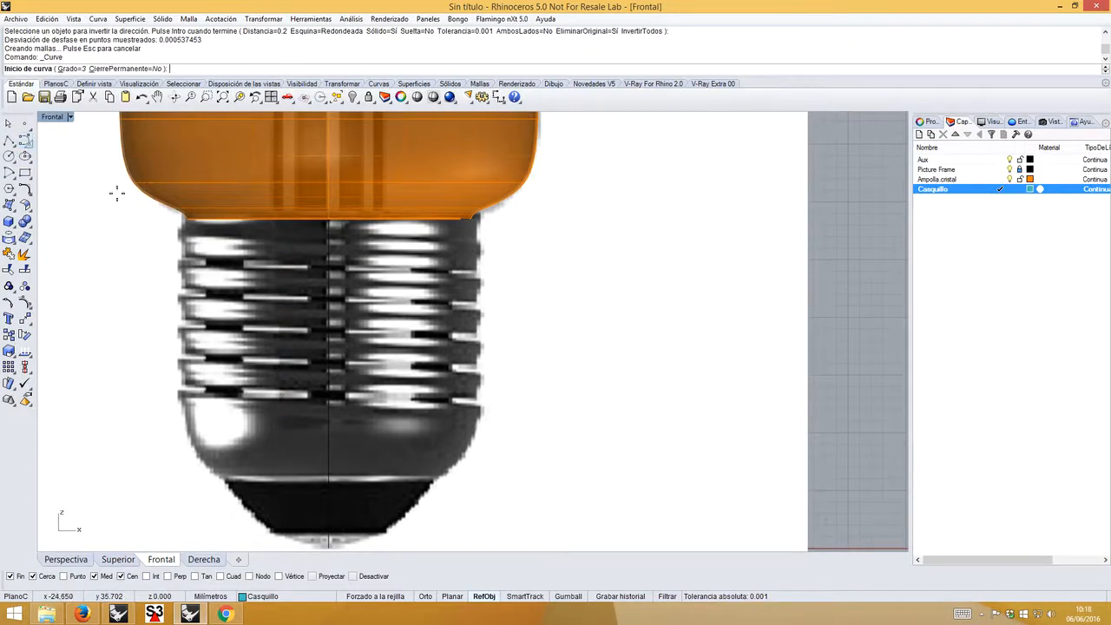
scroll(483, 216, "up", 3)
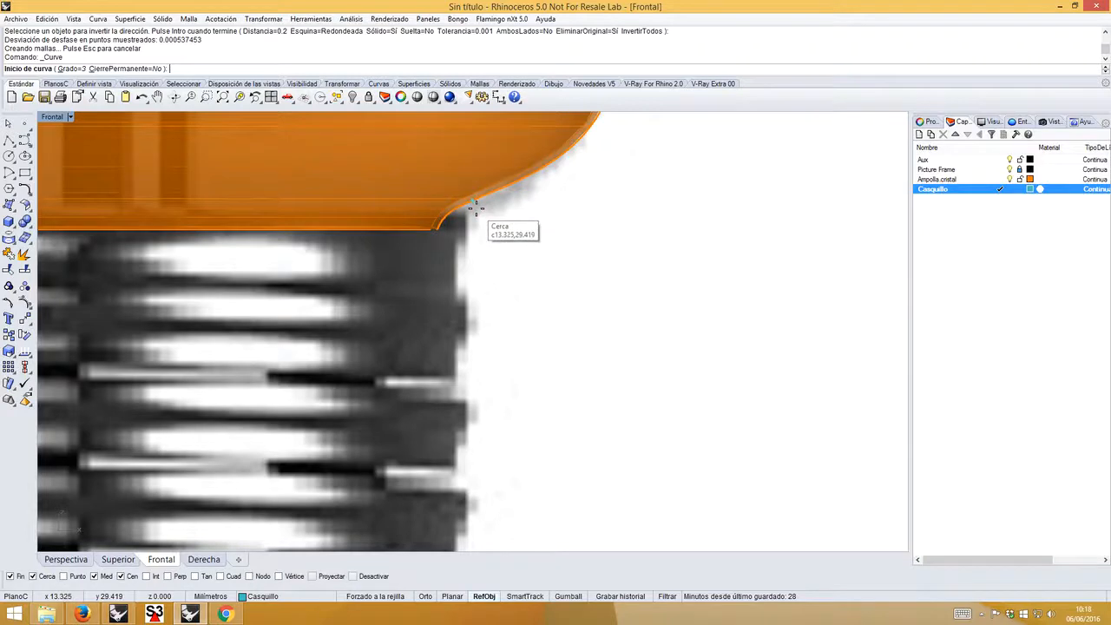
scroll(475, 206, "up", 2)
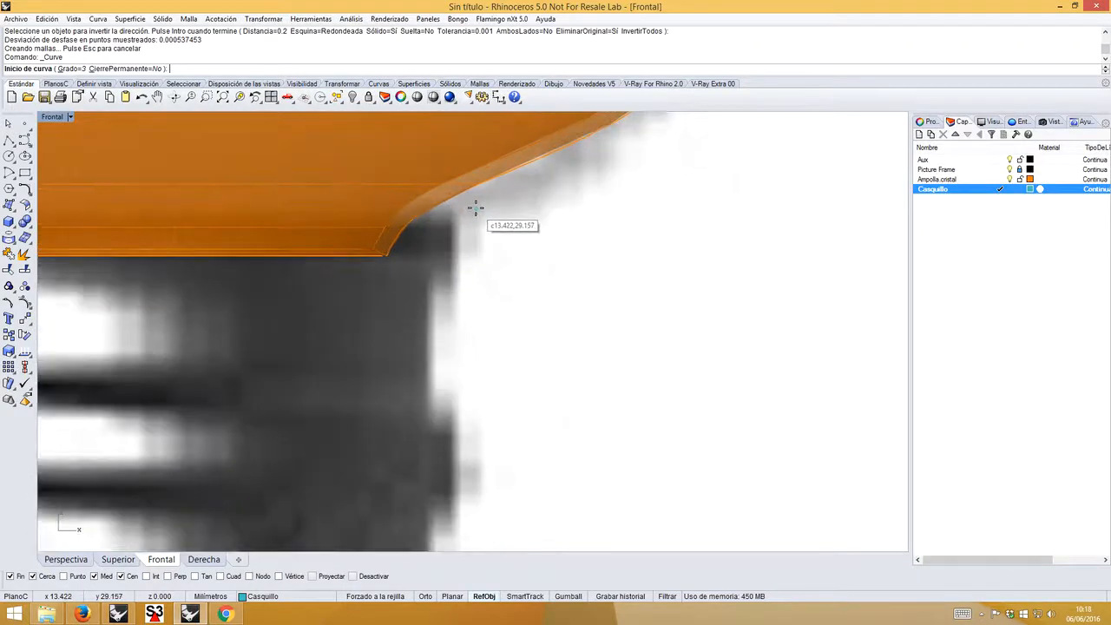
left_click(475, 207)
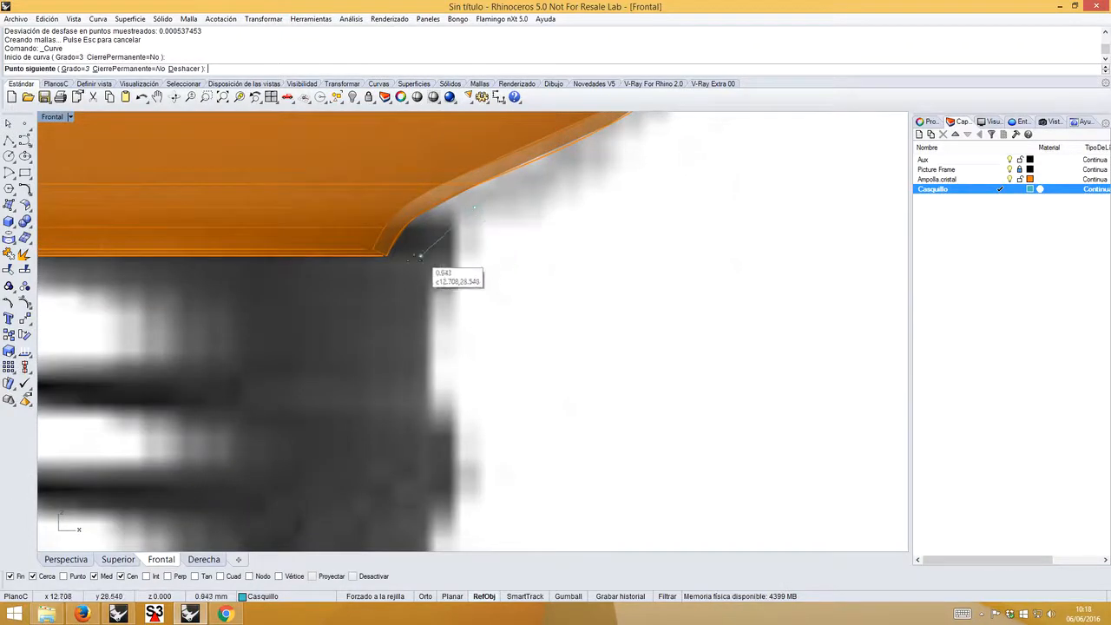
left_click(402, 263)
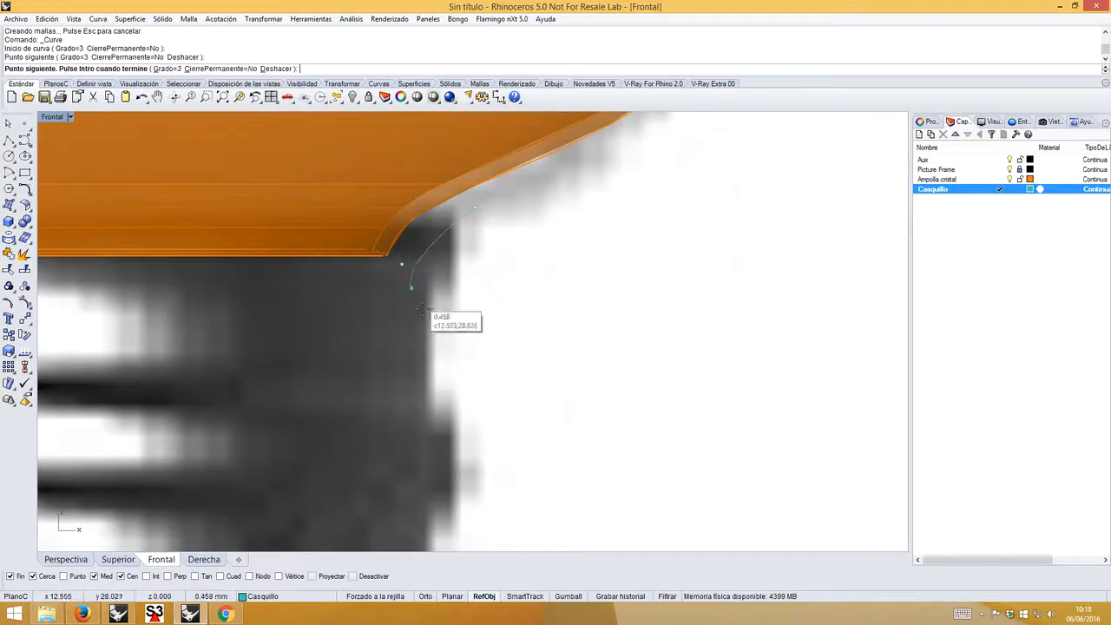
scroll(429, 357, "down", 3)
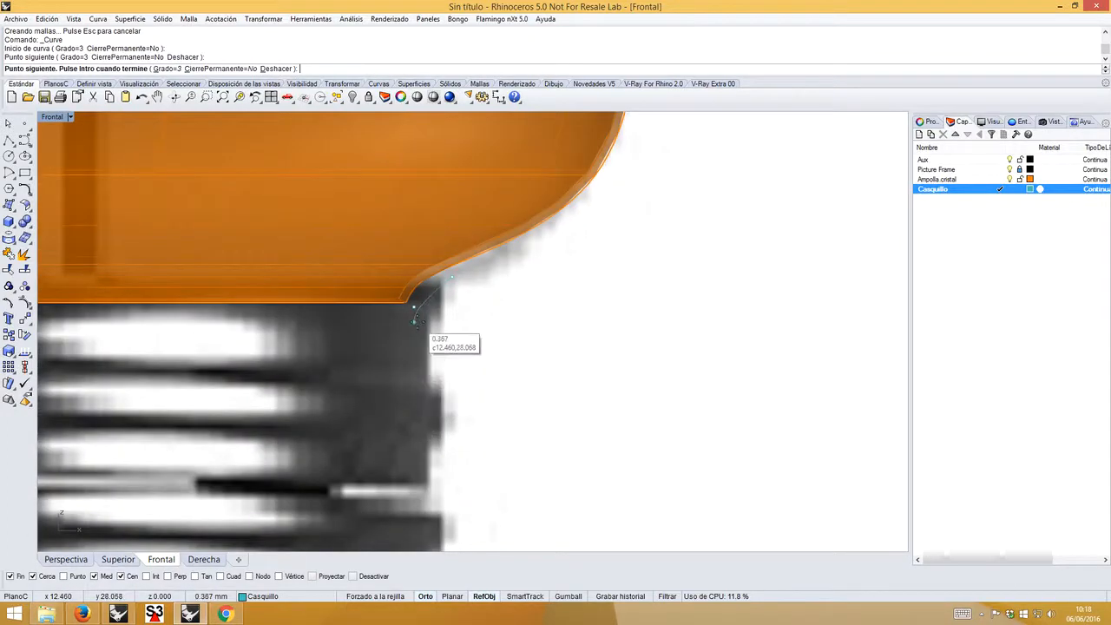
left_click(416, 339)
- Continue the curve straight down the threaded side, round it inward, and finish it at the lower edge of the metal base
scroll(408, 385, "up", 2)
scroll(408, 384, "down", 3)
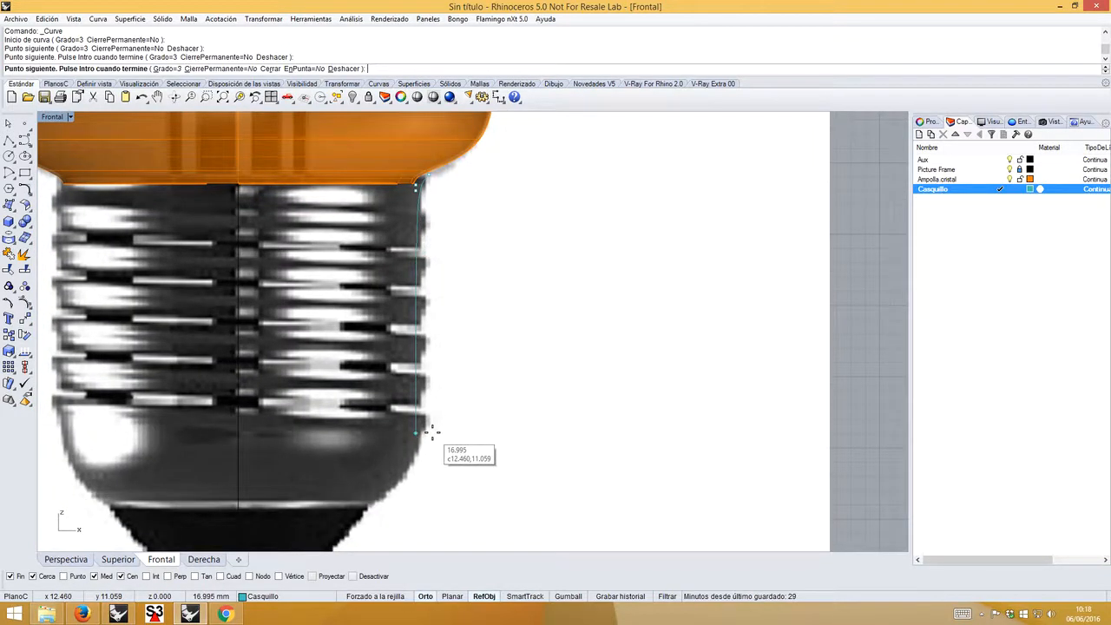
left_click(417, 432)
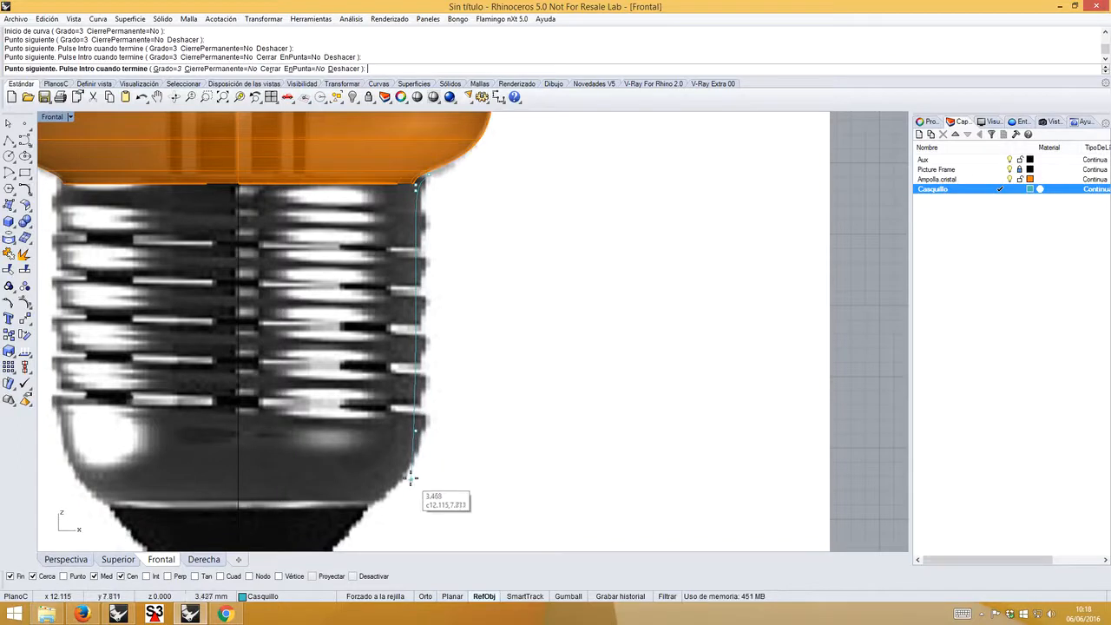
key("shift")
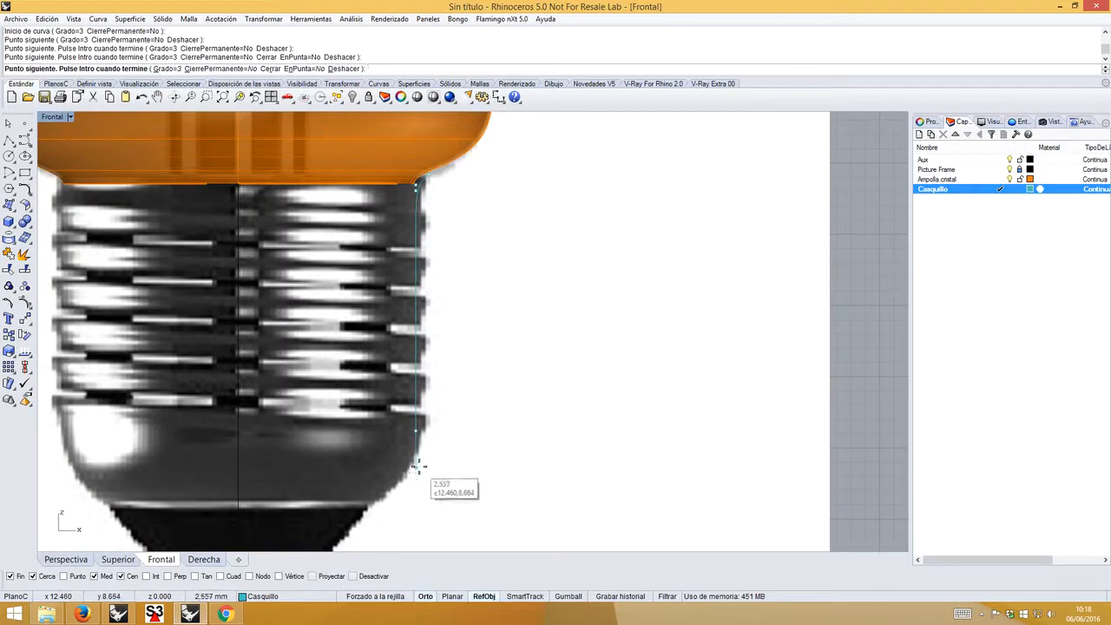
left_click(417, 467)
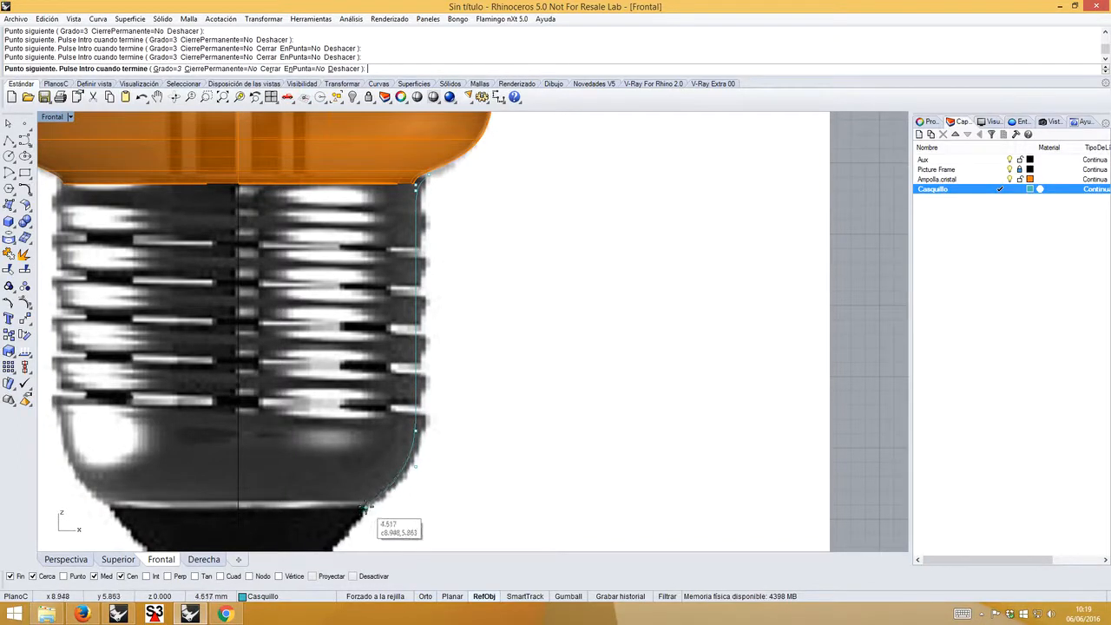
left_click(366, 508)
key("Return")
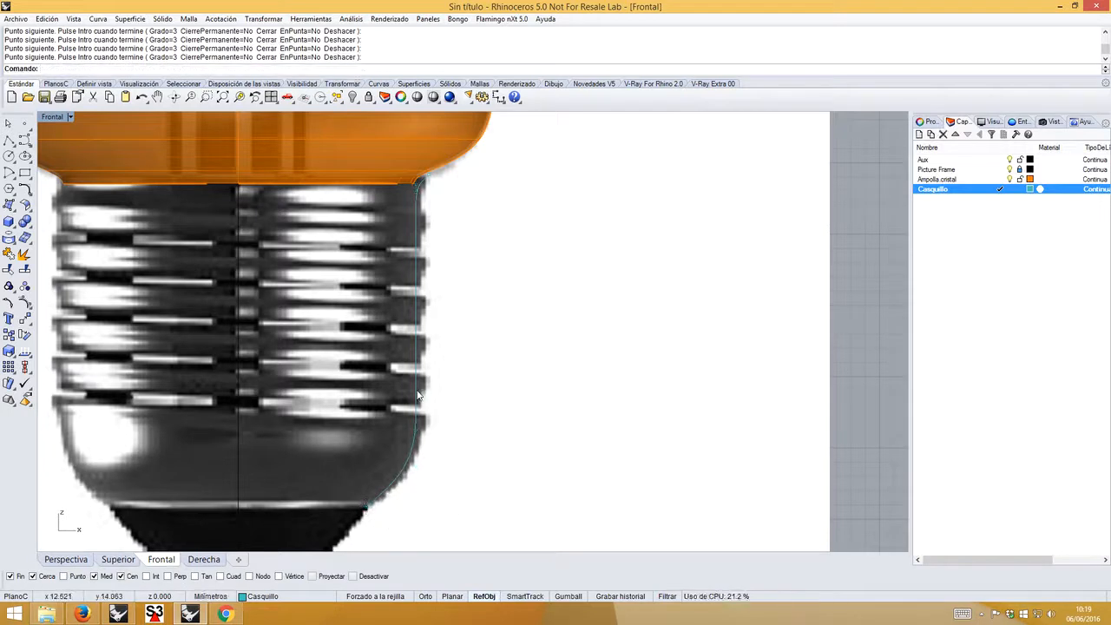
left_click(839, 306)
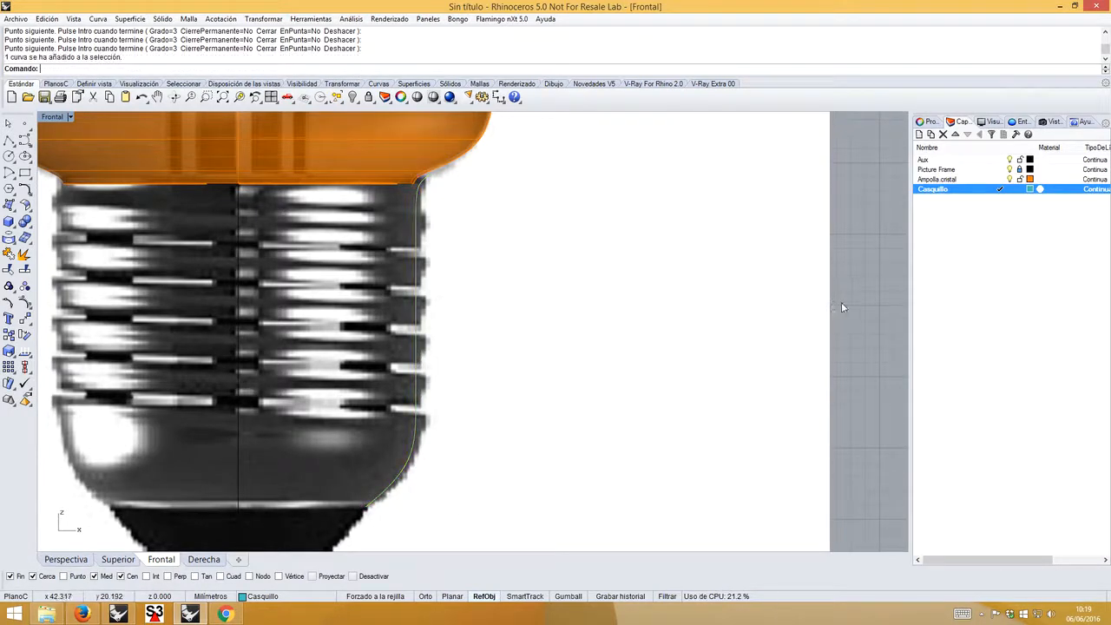
- Draw a horizontal line 27/2 mm long from the bulb's central axis outward across the threaded base
left_click(10, 142)
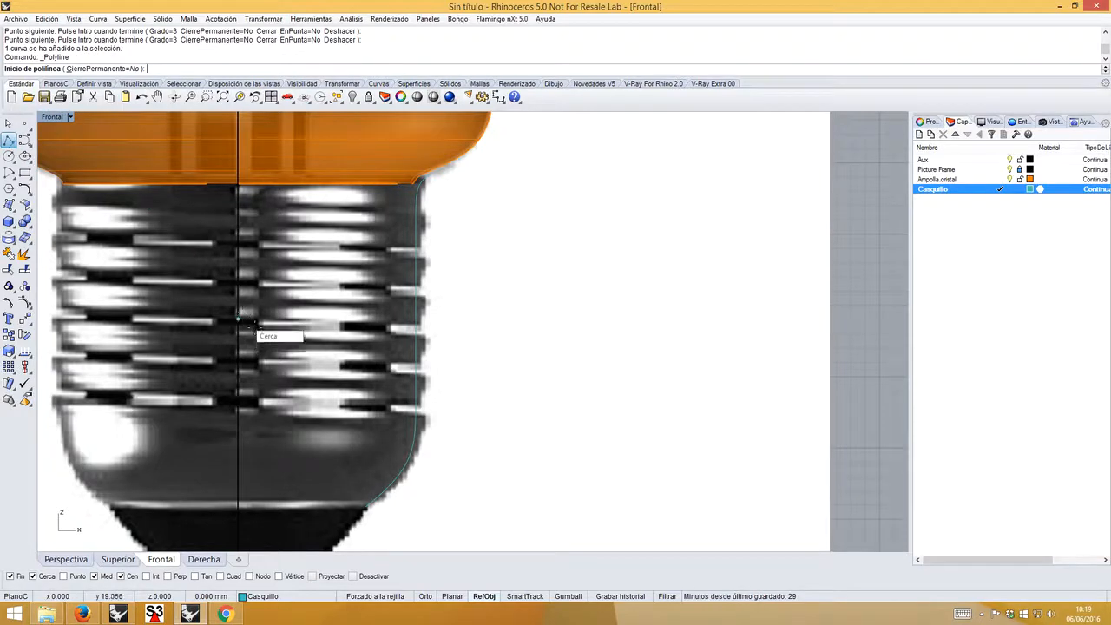
left_click(239, 329)
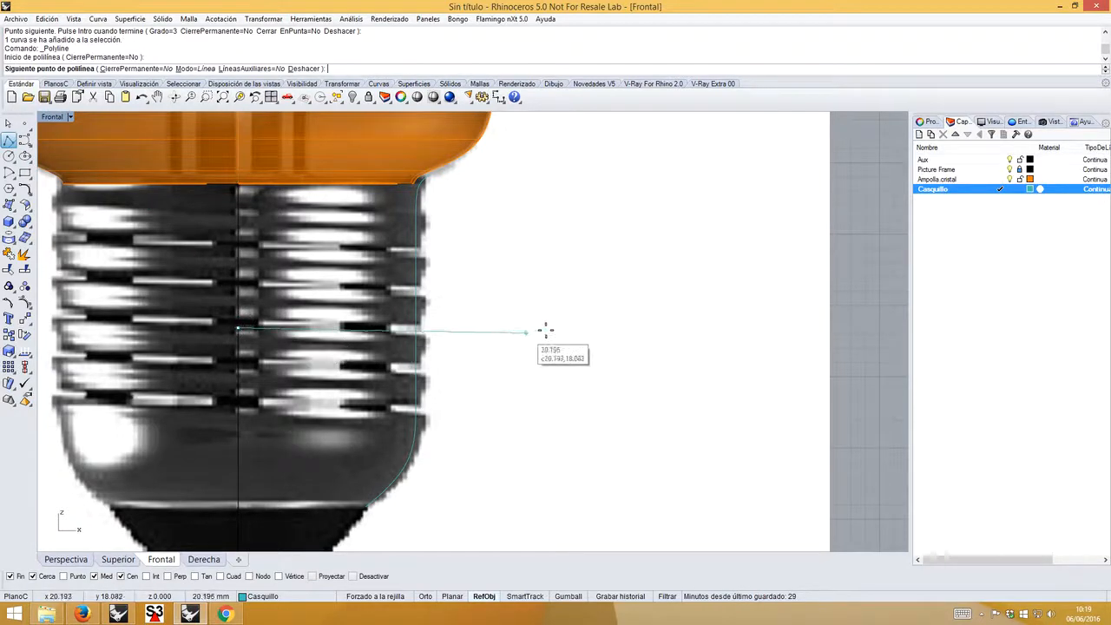
type("27/2")
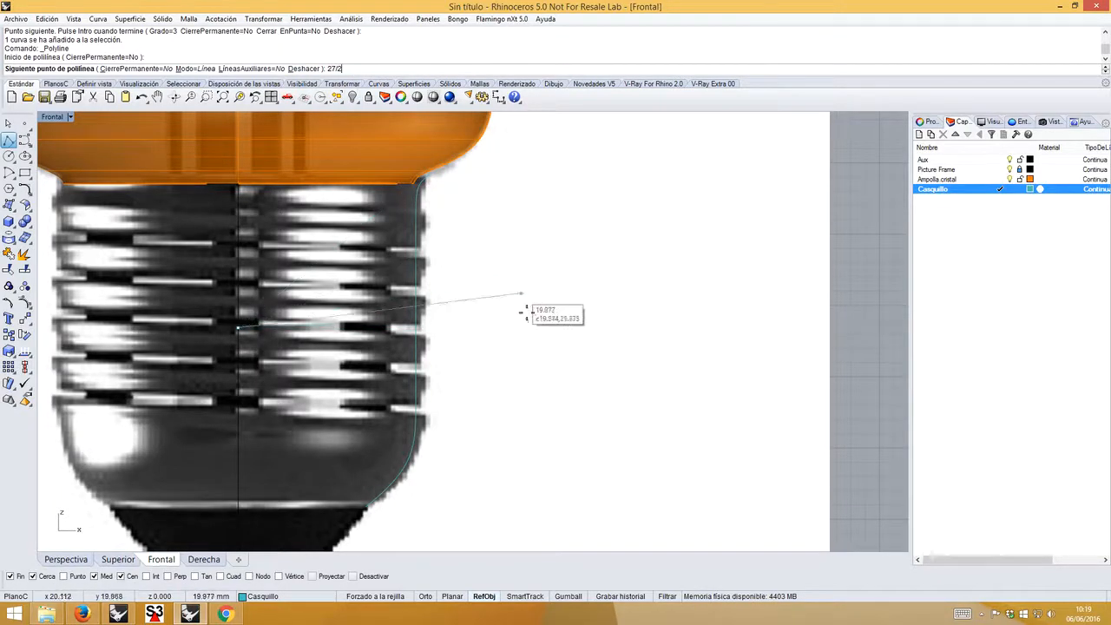
key("Return")
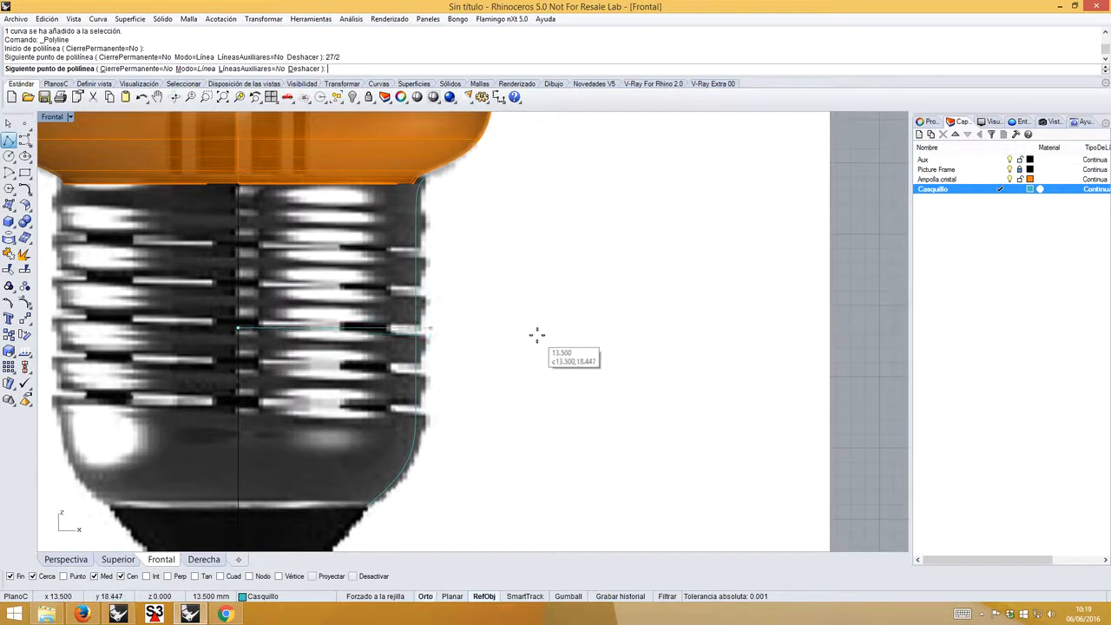
left_click(538, 328)
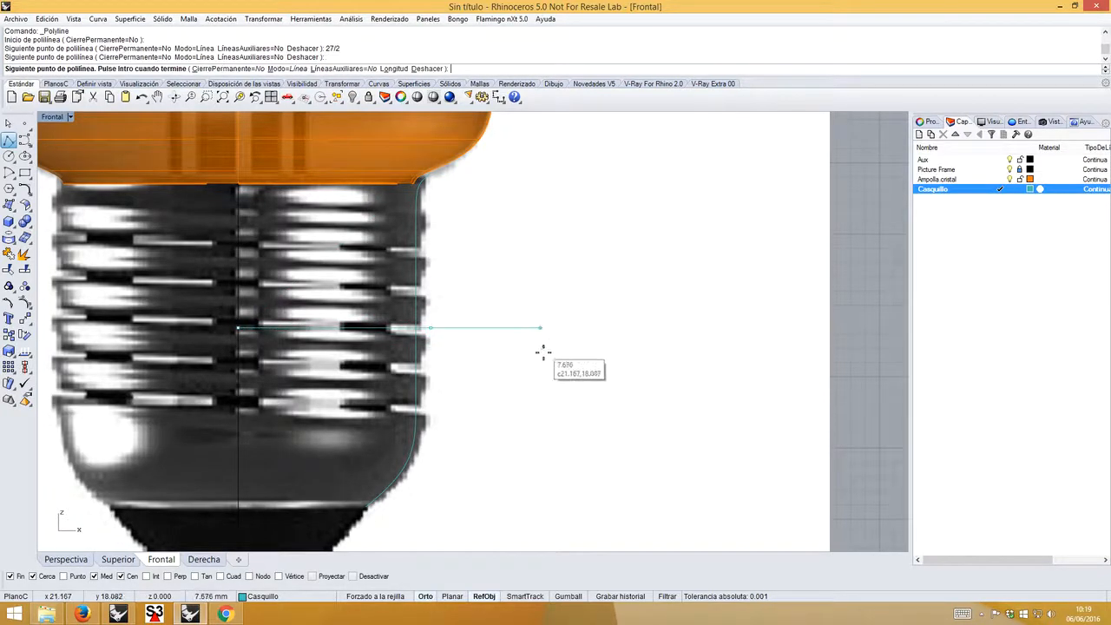
key("Return")
- Move the base profile curve horizontally outward so its straight side meets the outer end of the 13.5 mm line
scroll(442, 337, "up", 3)
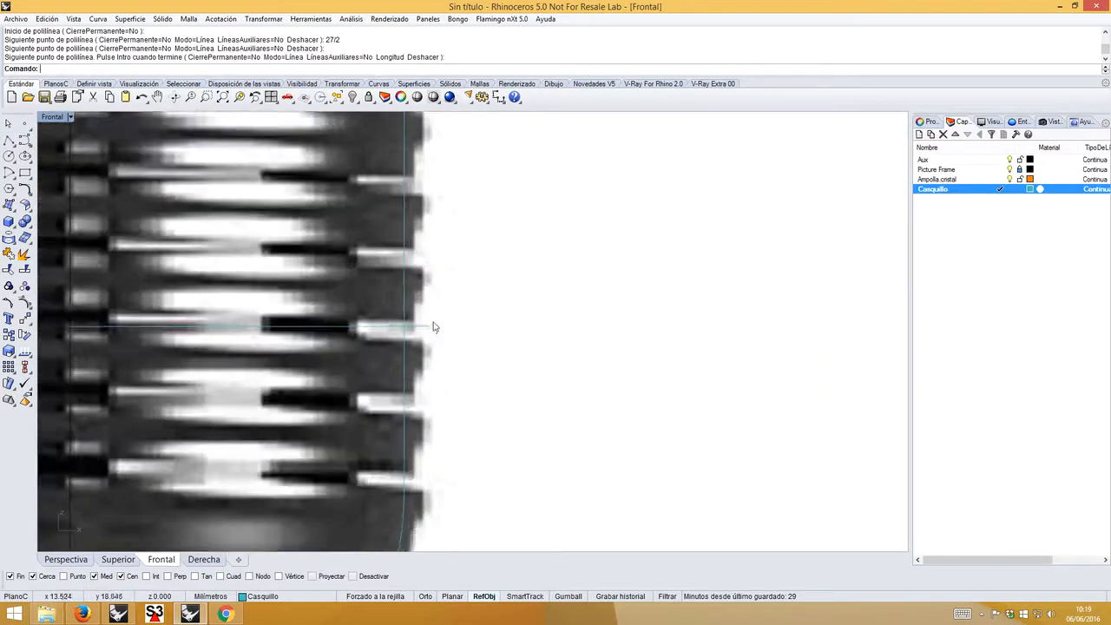
scroll(432, 313, "down", 2)
left_click(411, 278)
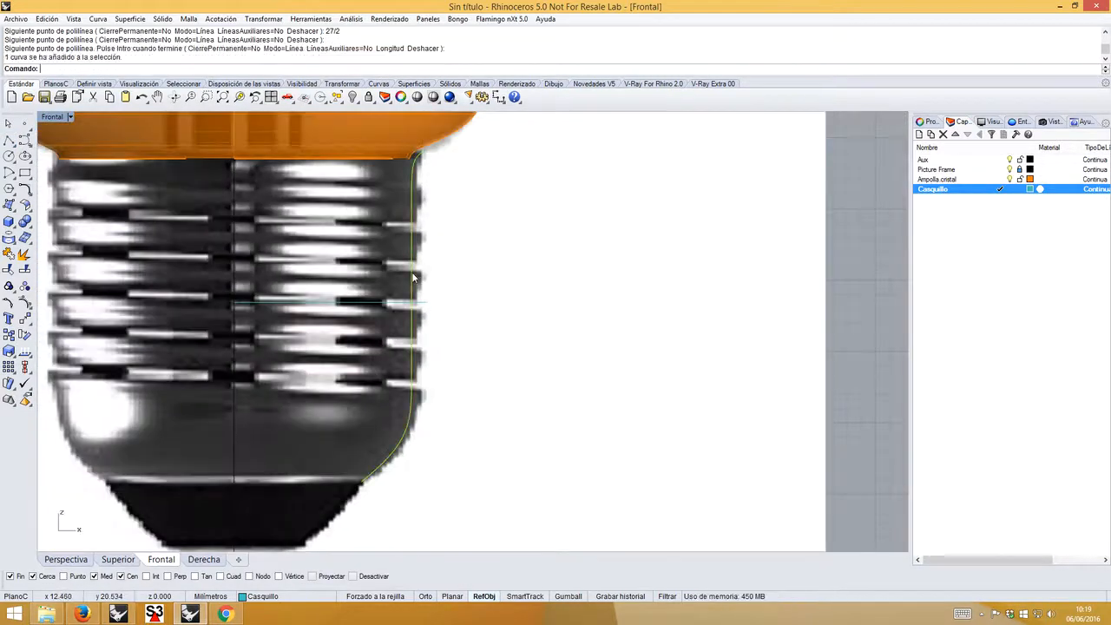
left_click(10, 319)
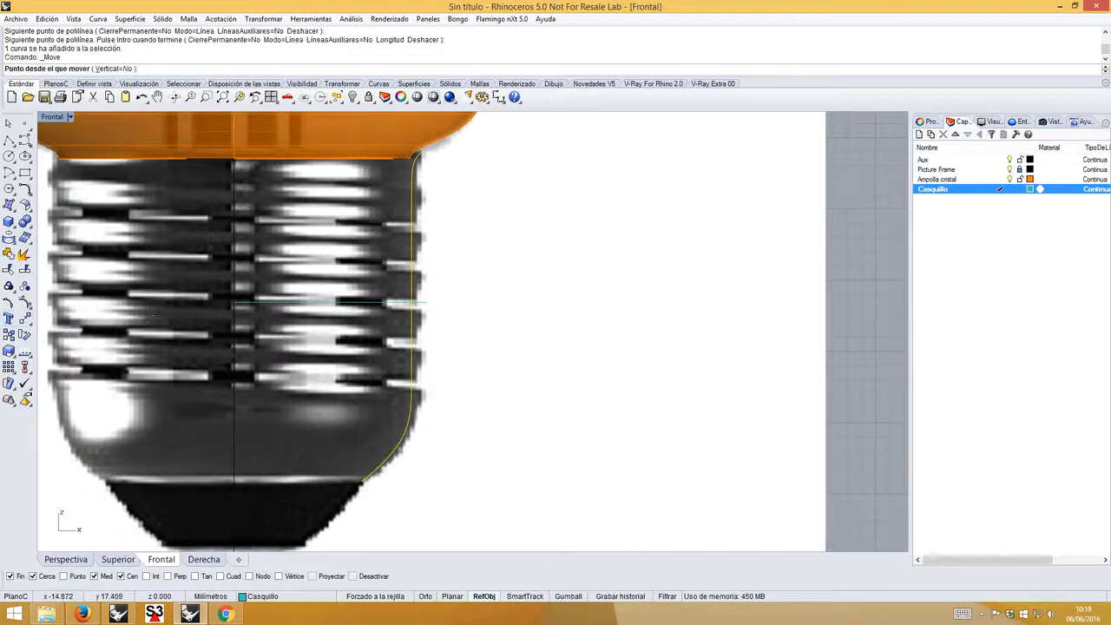
scroll(412, 293, "up", 3)
left_click(410, 294)
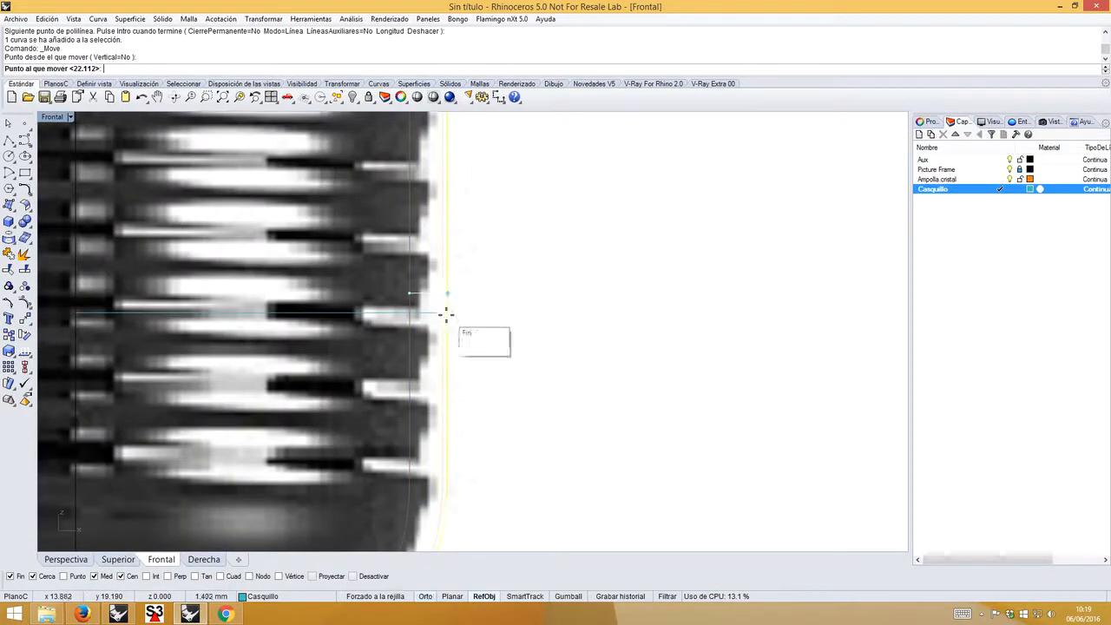
left_click(443, 294)
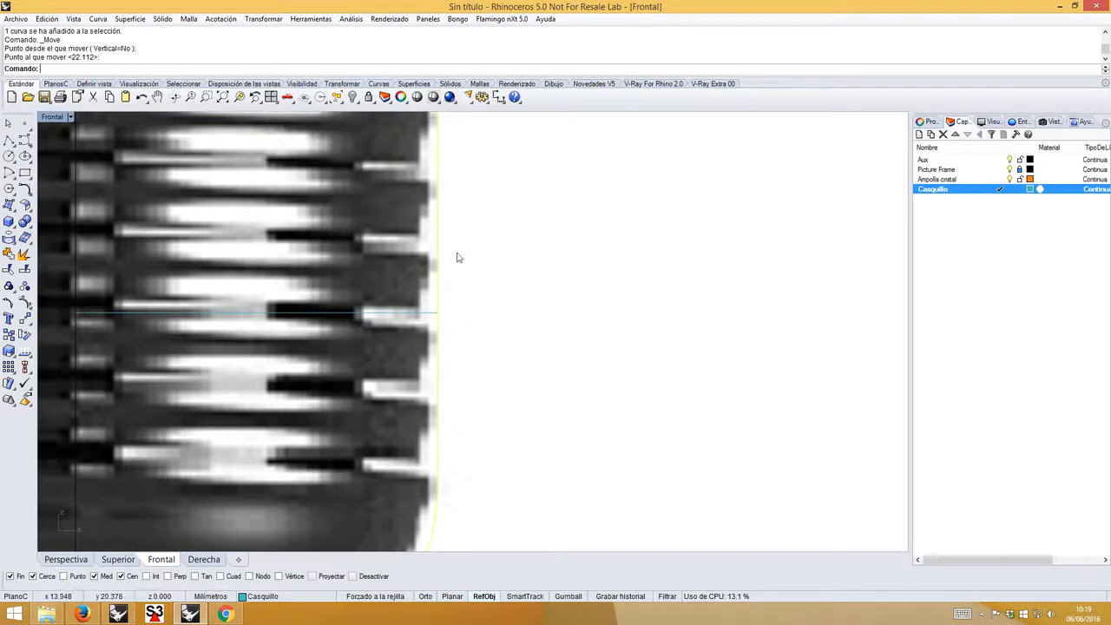
- Show the profile curve's control points and raise its top end and the neighbouring point toward the glass neck
scroll(457, 252, "down", 4)
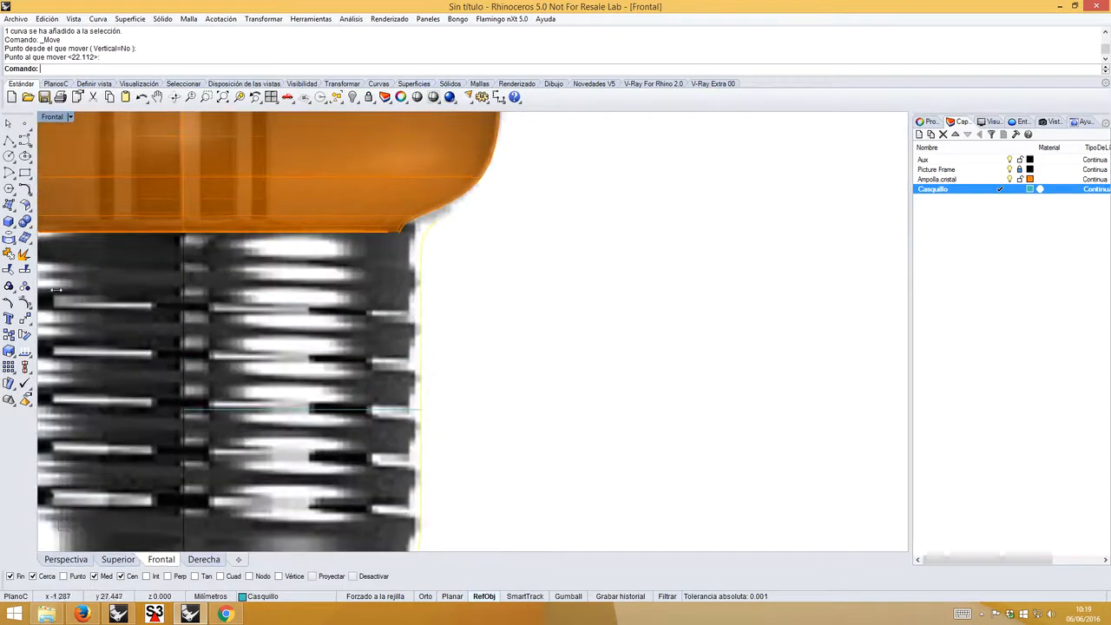
left_click(24, 302)
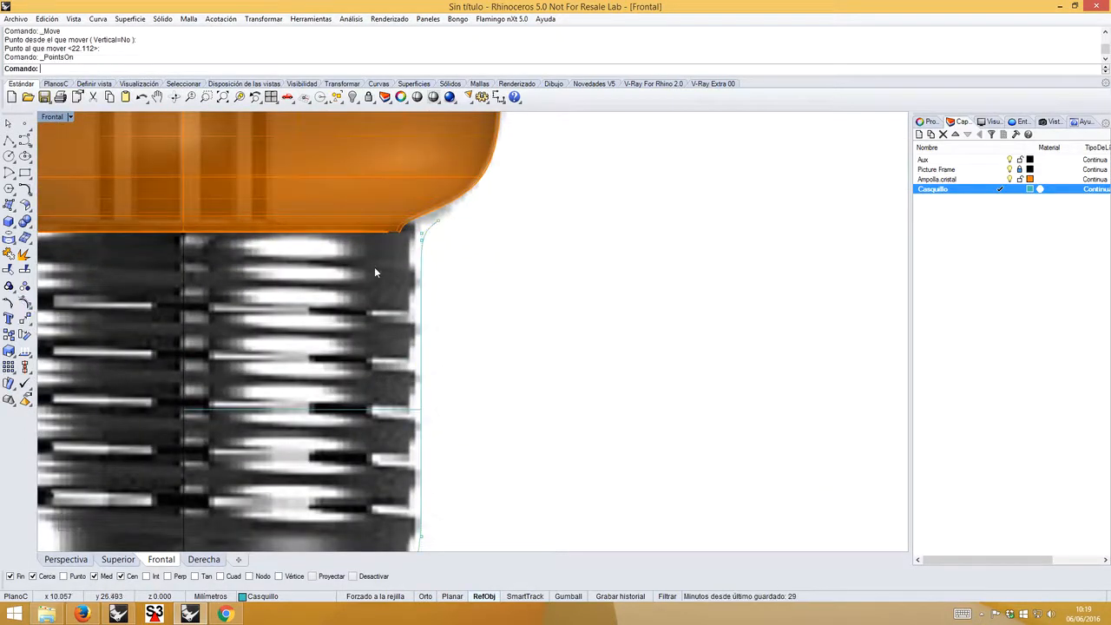
scroll(436, 222, "up", 3)
left_click(442, 234)
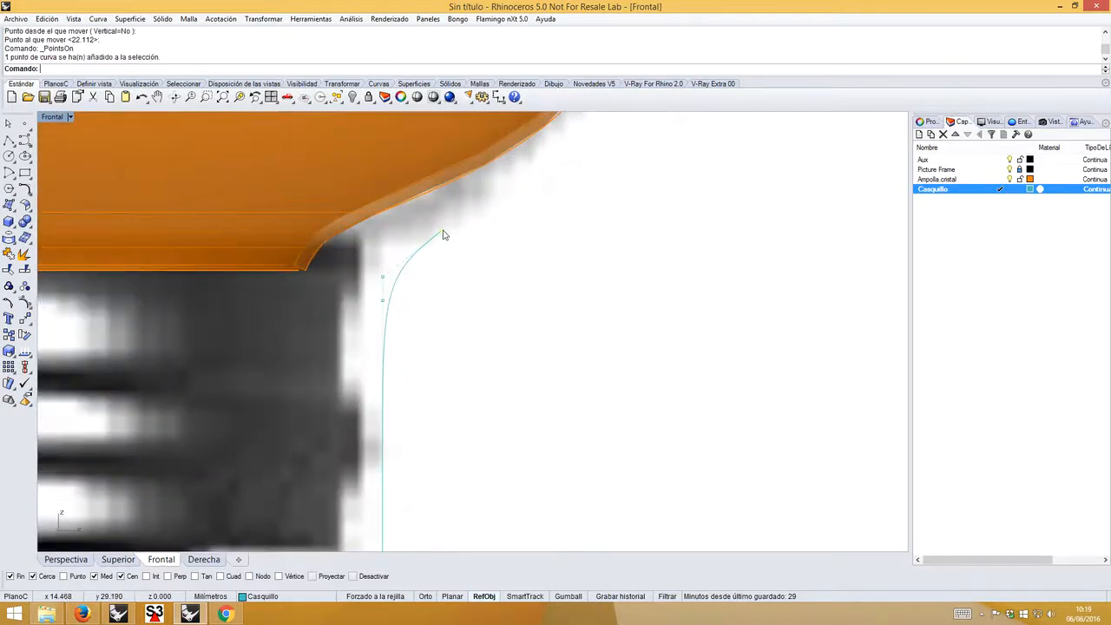
left_click_drag(442, 234, 445, 201)
left_click(384, 279)
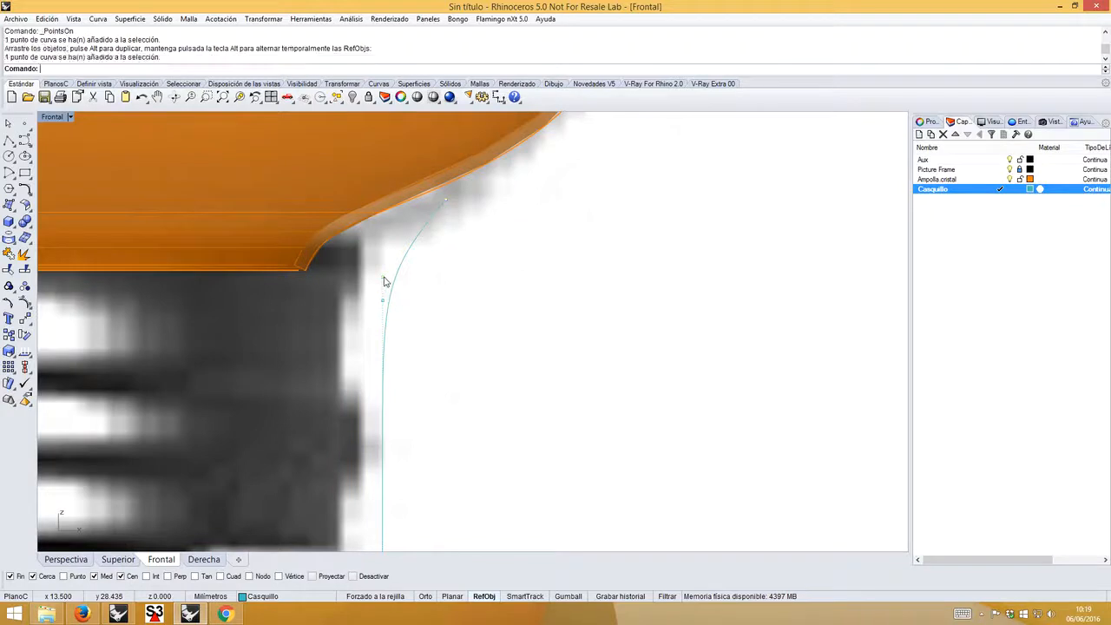
left_click_drag(385, 281, 384, 246, "shift")
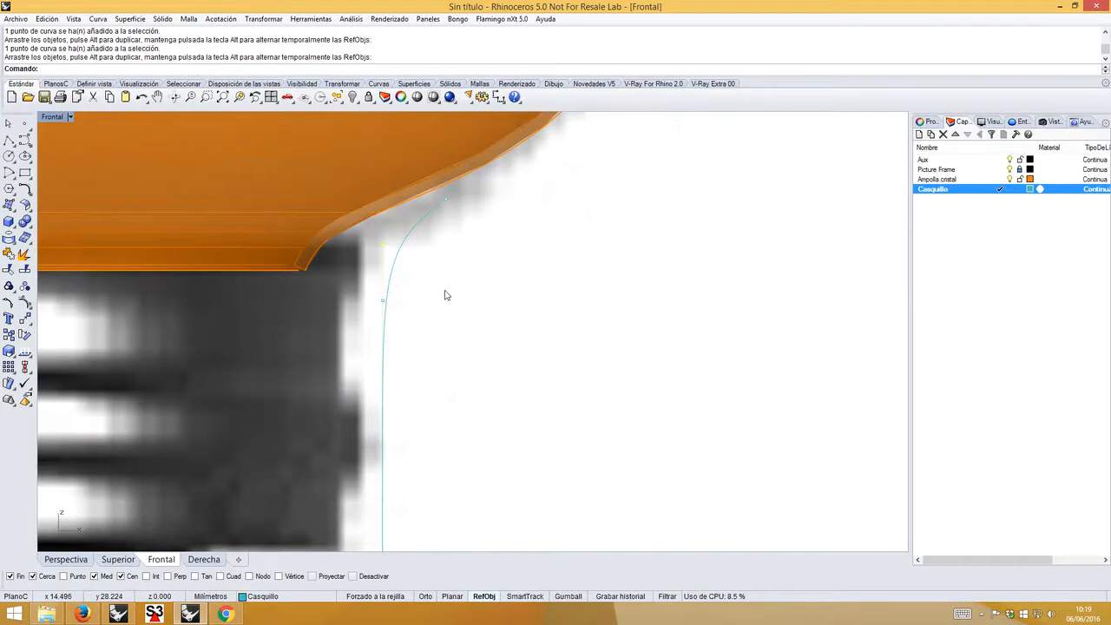
- Move the profile curve's lower end point inward to the bottom edge of the metal base in the reference image
scroll(445, 295, "down", 5)
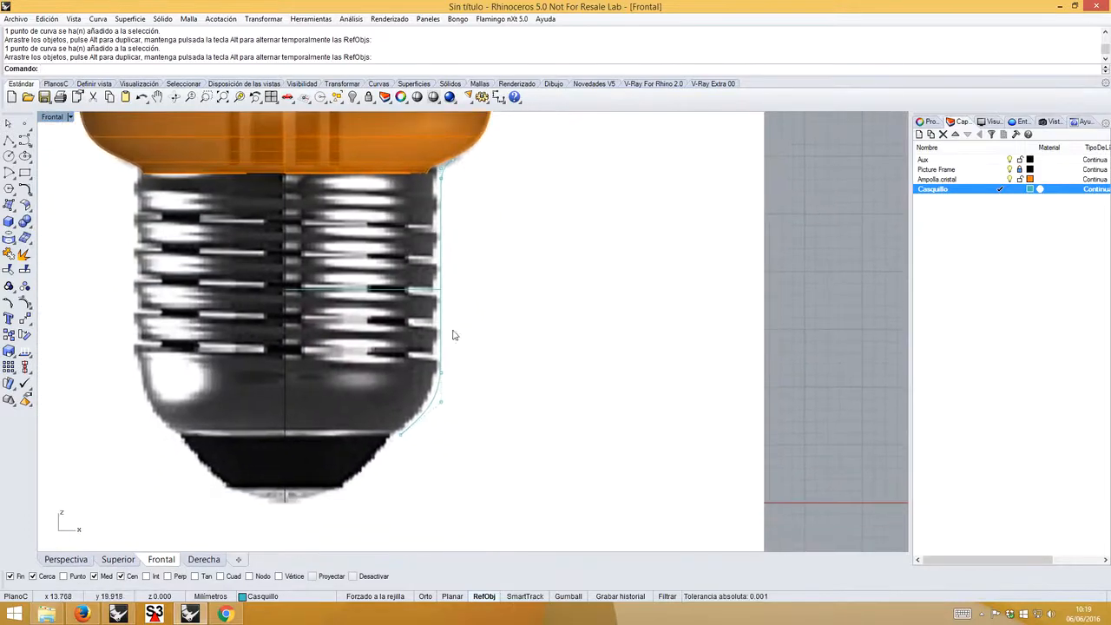
scroll(426, 412, "up", 3)
scroll(379, 453, "up", 5)
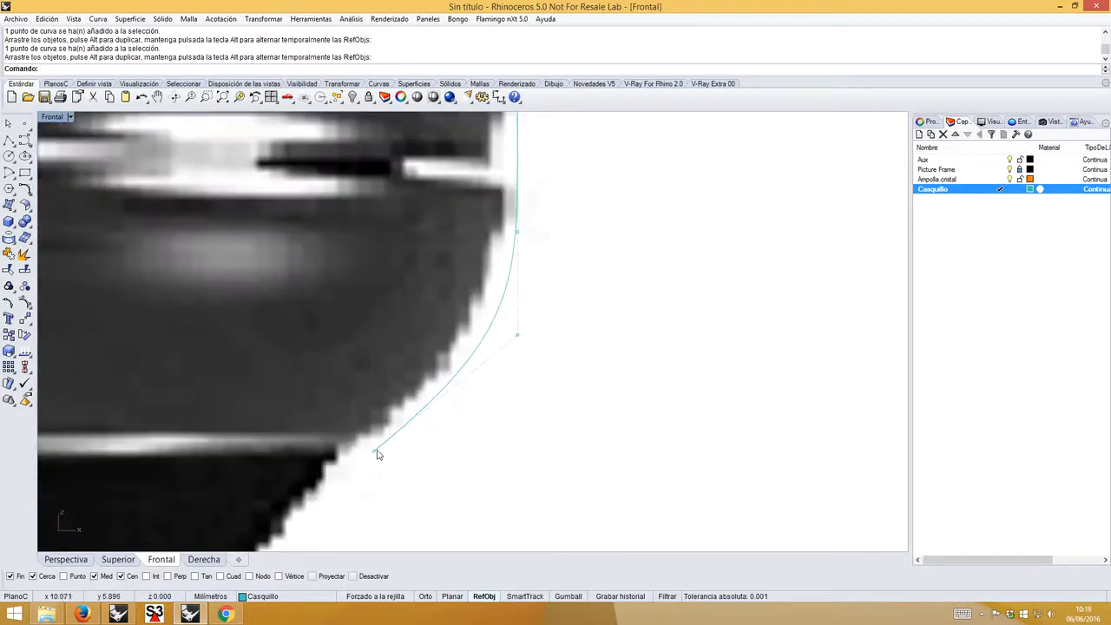
left_click(376, 452)
left_click_drag(376, 451, 348, 439)
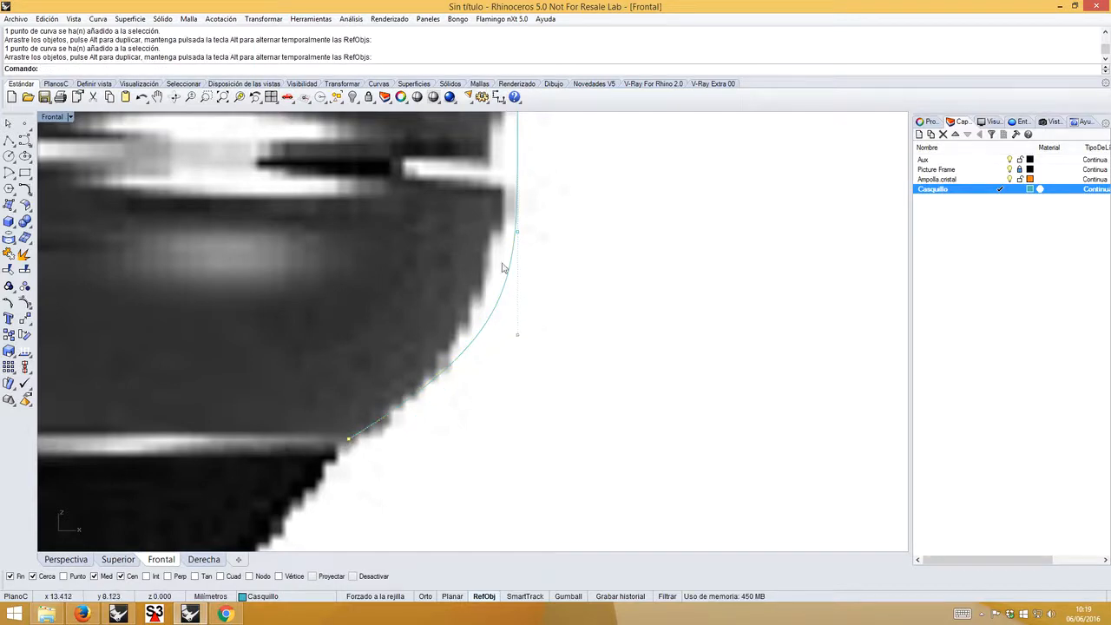
- Raise the two control points of the lower bend vertically so the curve follows the rounded metal base
left_click(518, 232)
right_click_drag(556, 212, 518, 316)
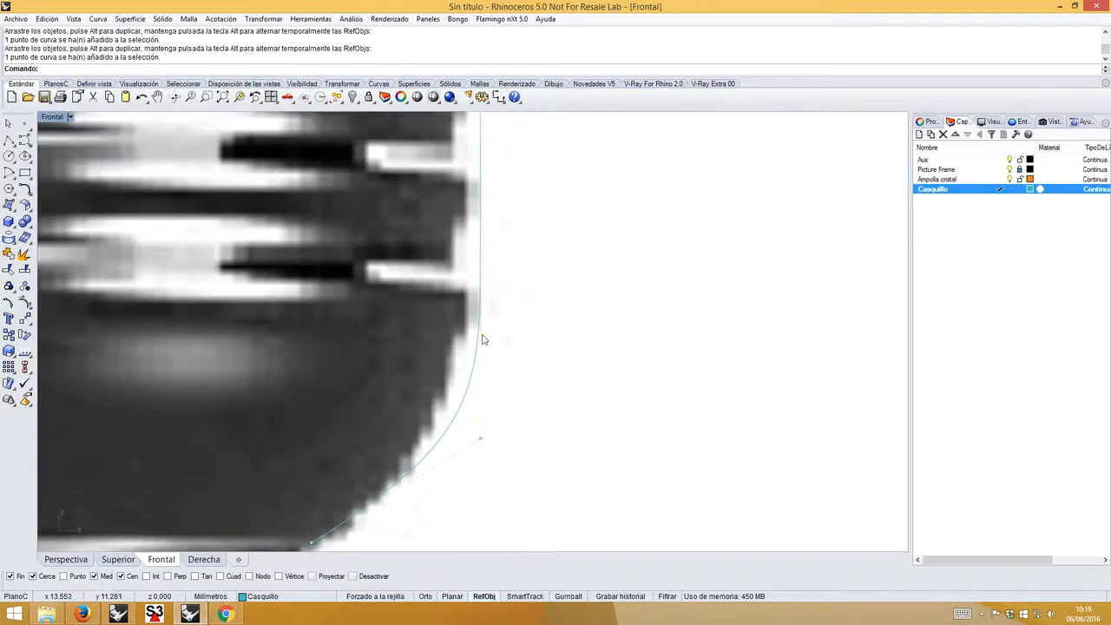
left_click_drag(481, 335, 493, 299)
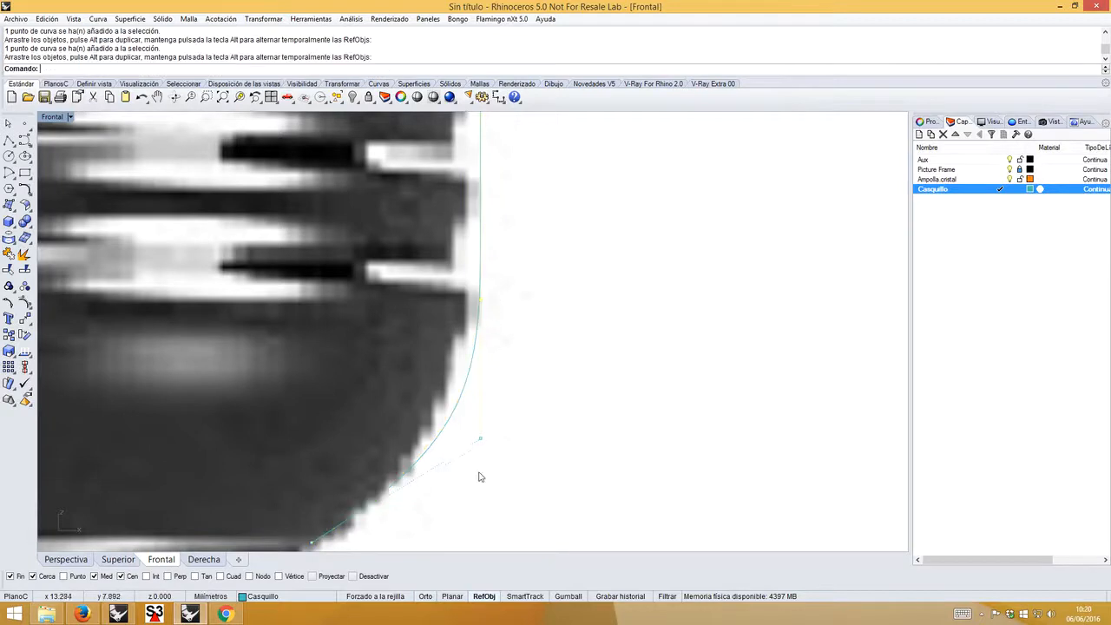
left_click(483, 446)
left_click_drag(483, 446, 484, 396, "shift")
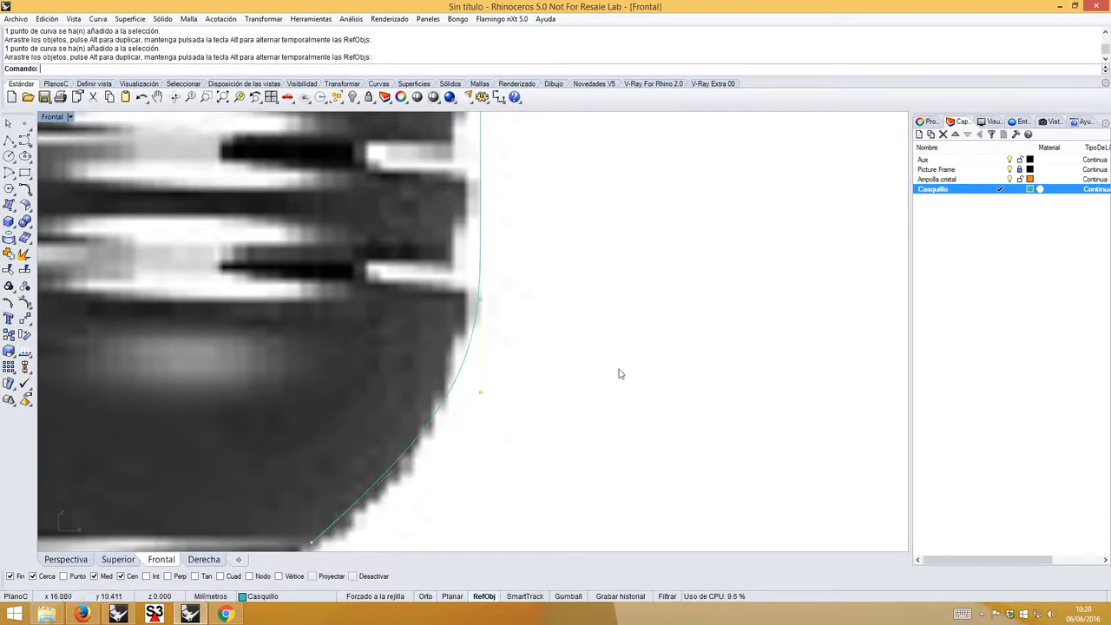
- Delete the 13.5 mm horizontal guide line across the screw base
scroll(620, 373, "down", 4)
scroll(620, 374, "down", 2)
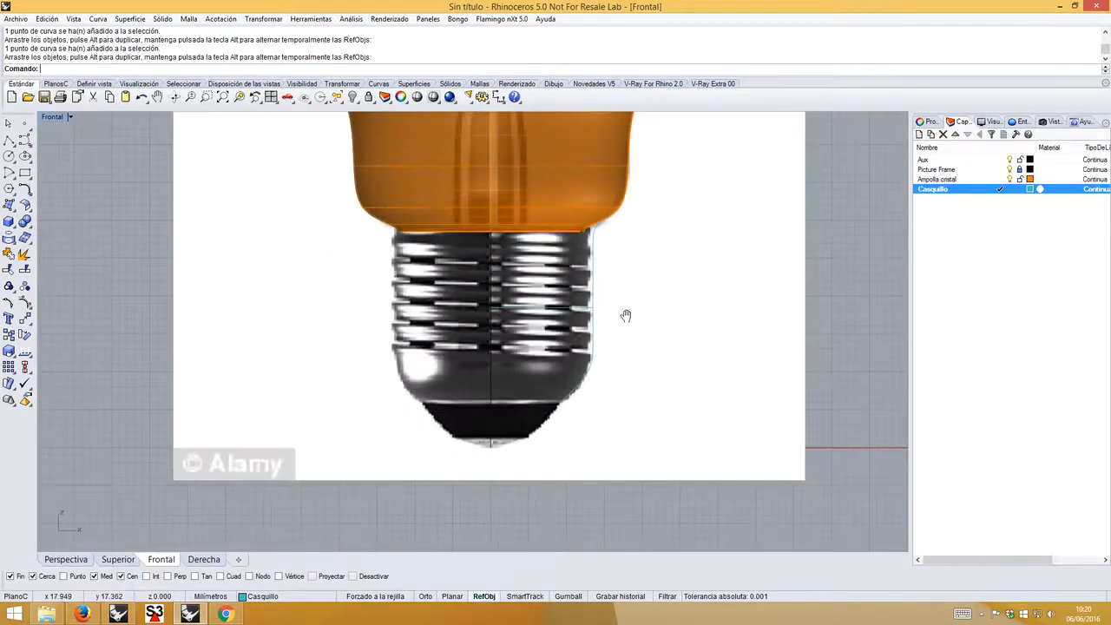
left_click(522, 343)
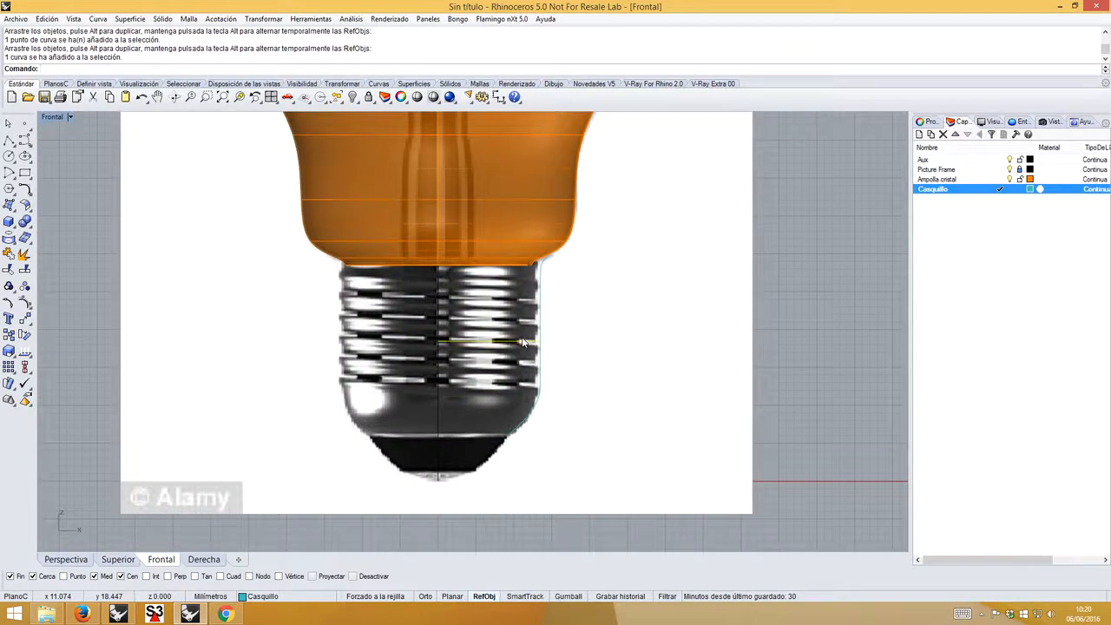
key("Delete")
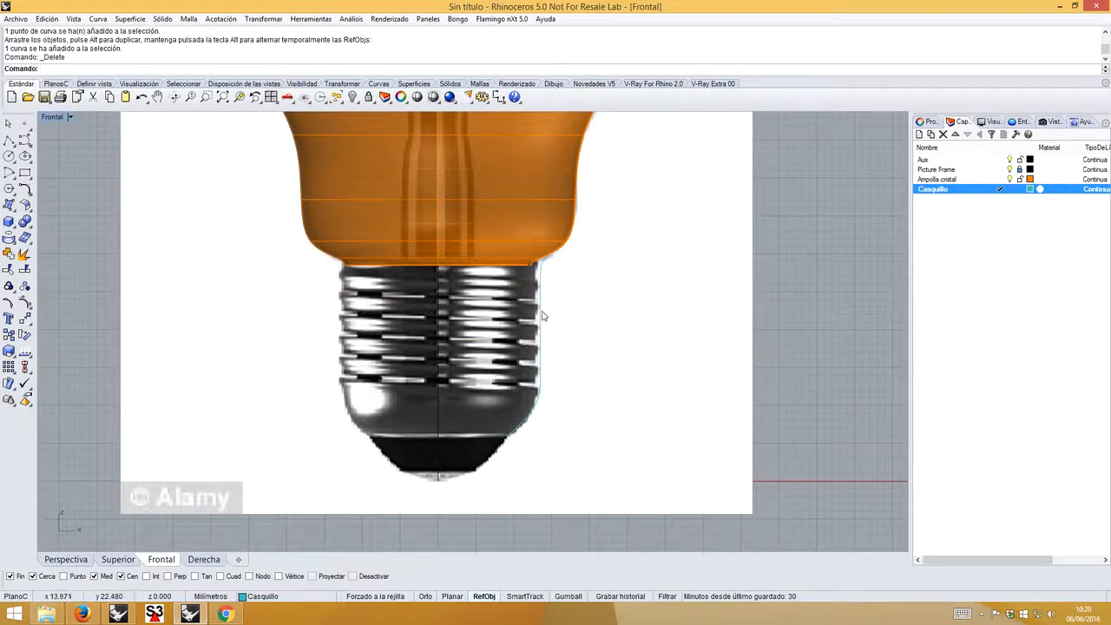
- Revolve the base profile curve a full circle around the bulb's vertical centre axis, keeping the original curve
left_click(540, 315)
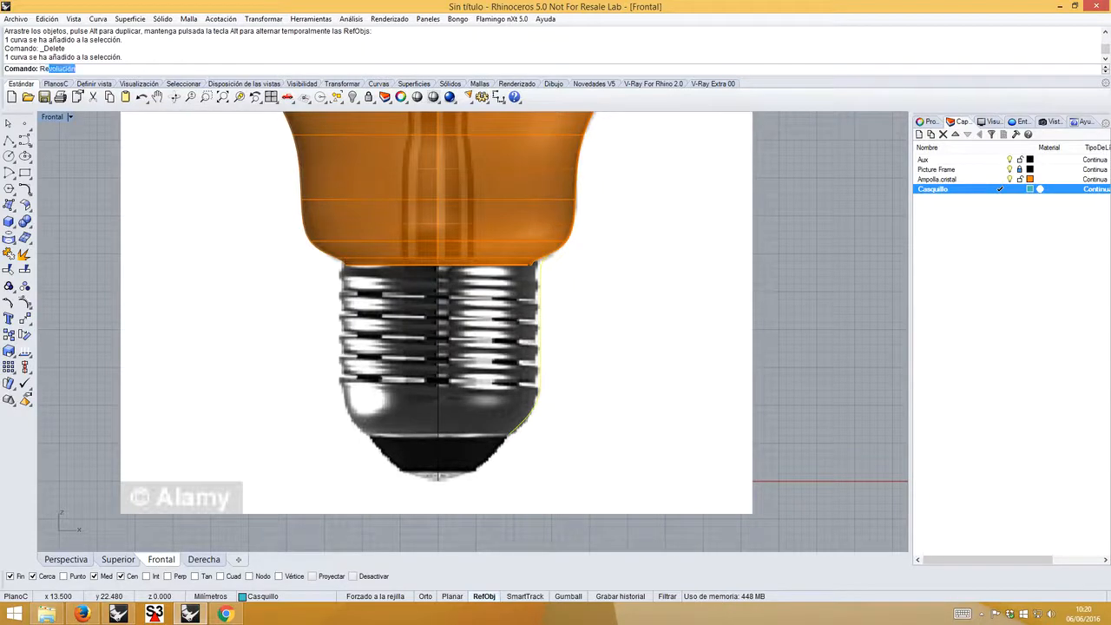
type("Revolv")
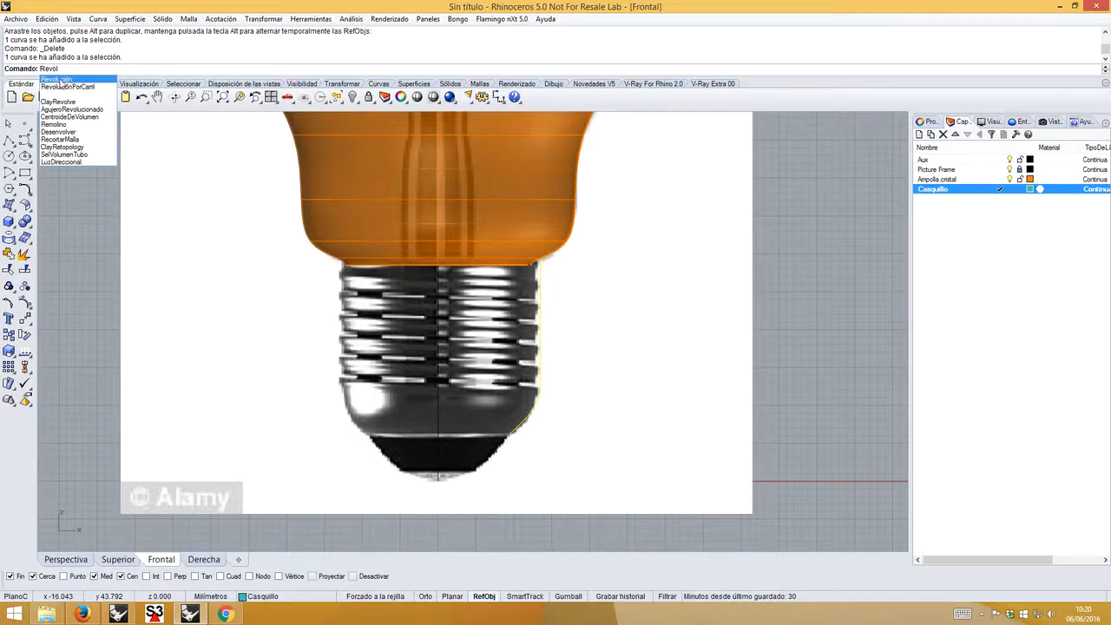
left_click(60, 80)
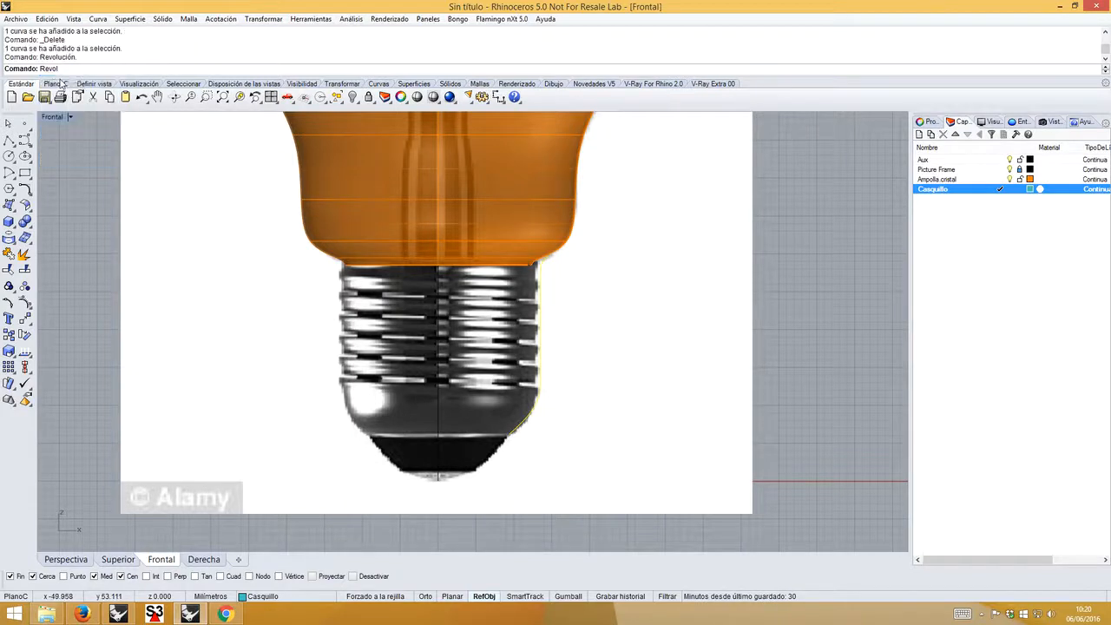
left_click(439, 311)
left_click(469, 498)
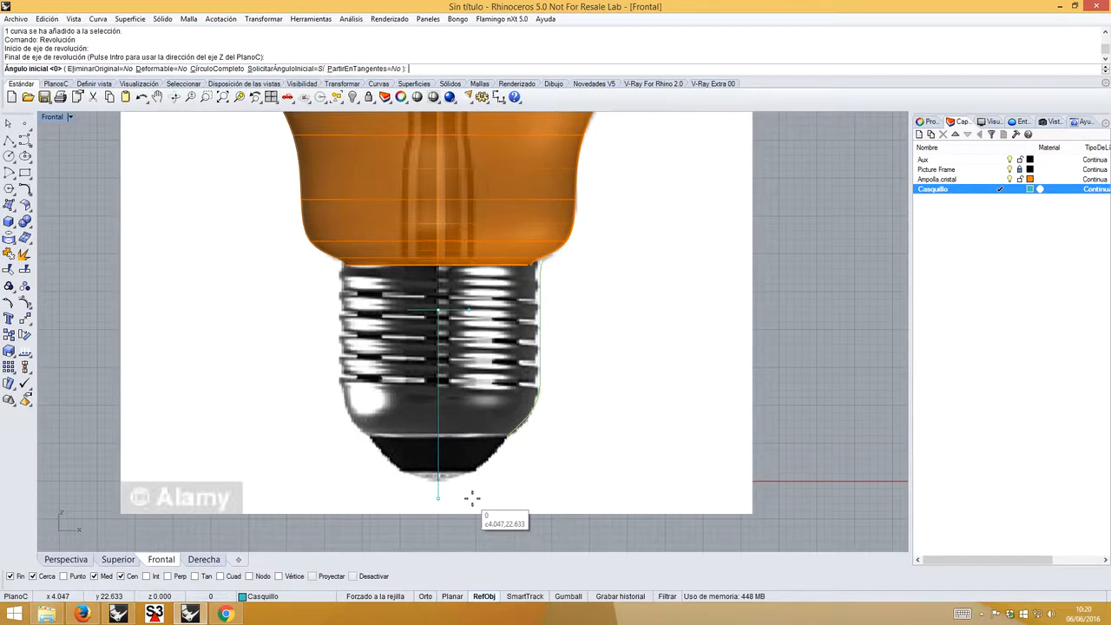
left_click(217, 69)
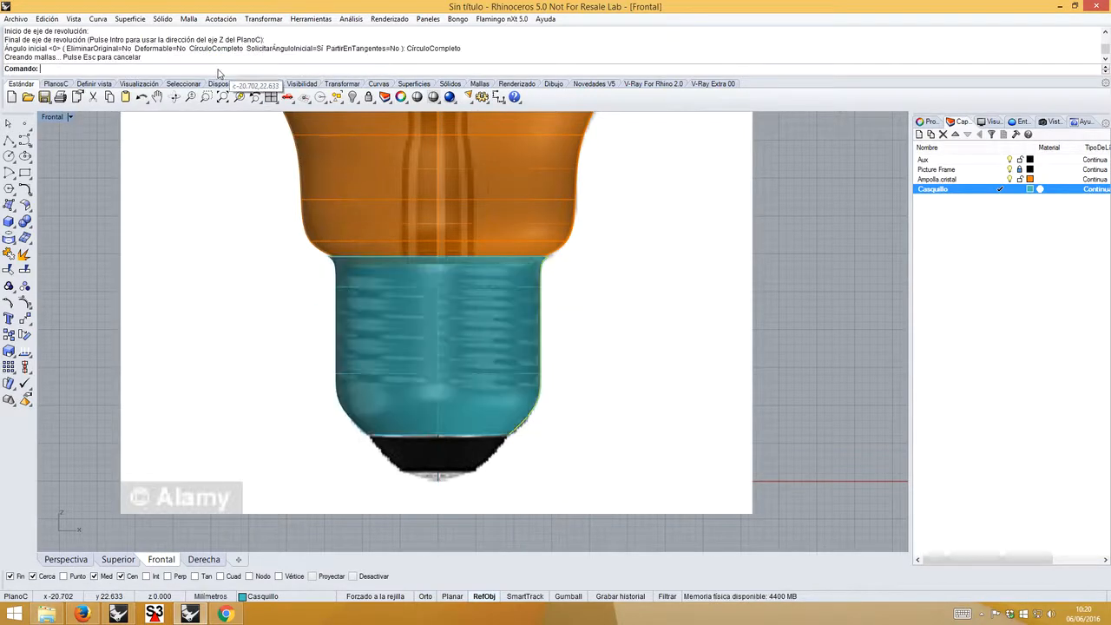
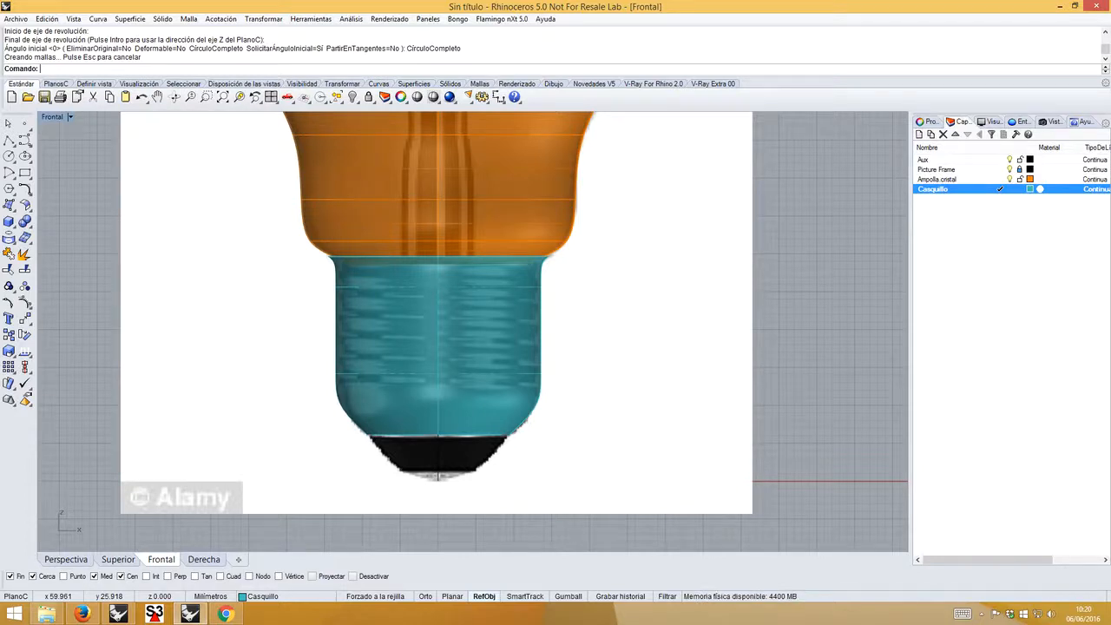
right_click_drag(550, 345, 530, 345)
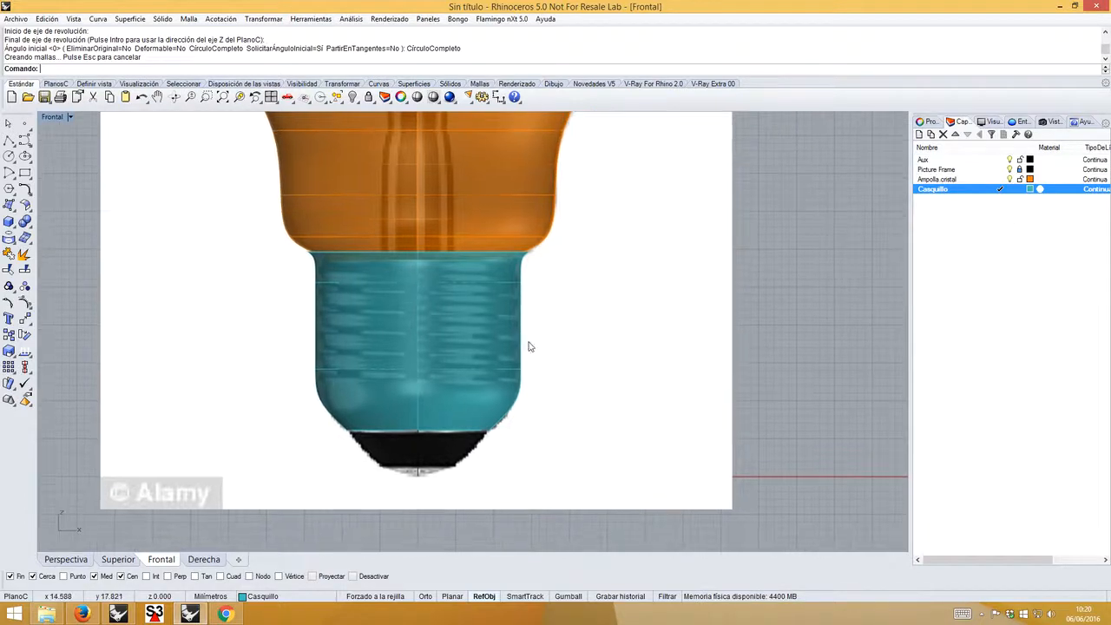
scroll(509, 297, "up", 3)
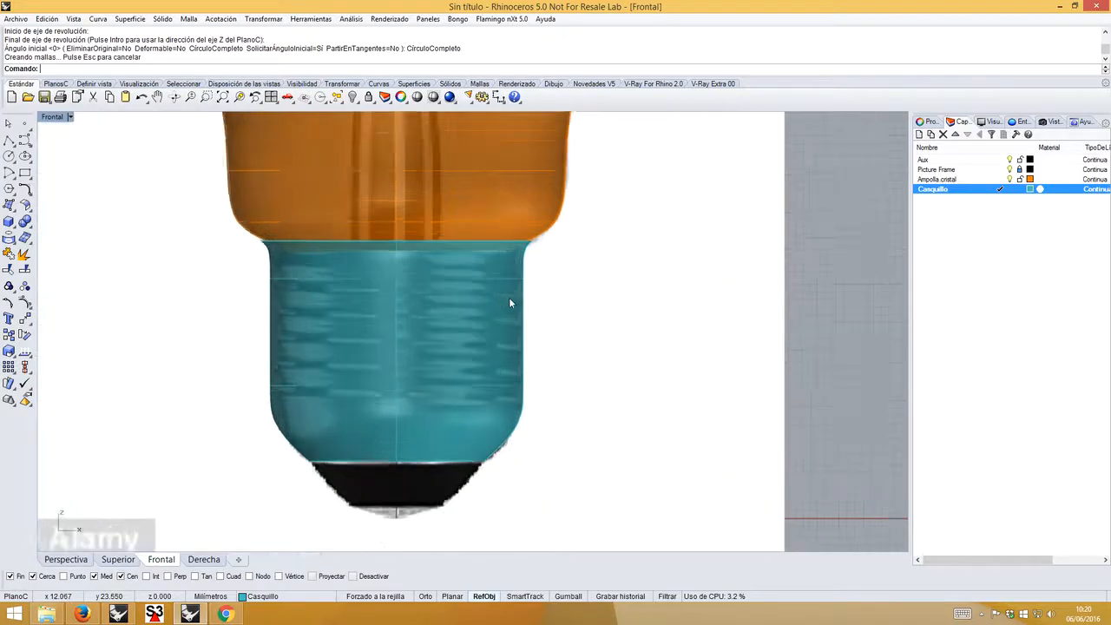
- Switch to Firefox and examine the screw thread in the E27 bulb photo of the Rosca Edison article
left_click(82, 613)
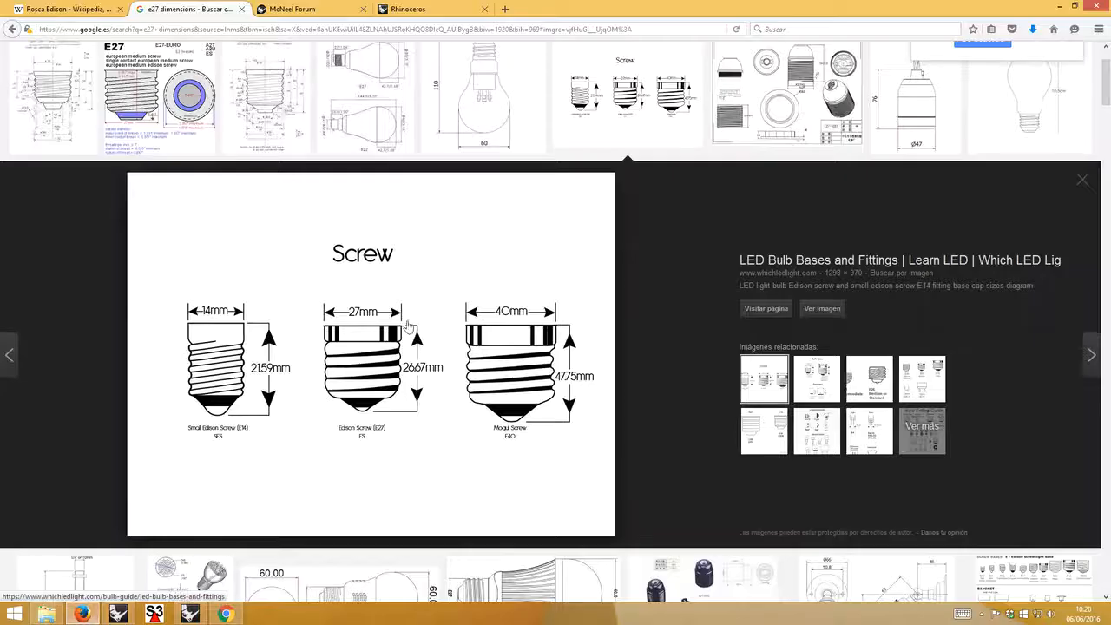
left_click(57, 10)
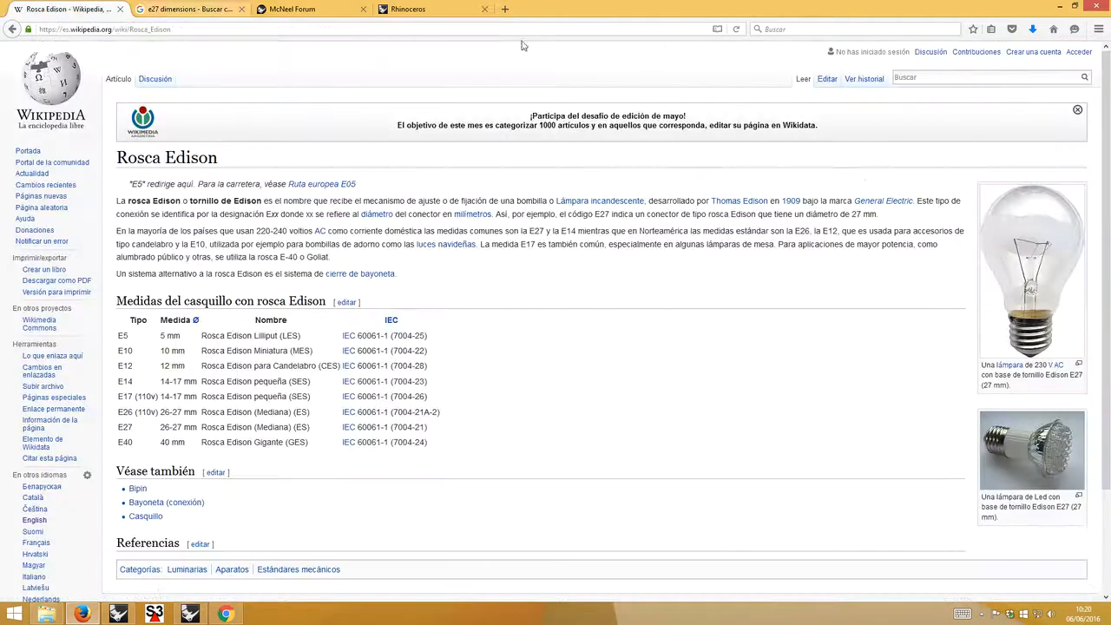
left_click(1039, 334)
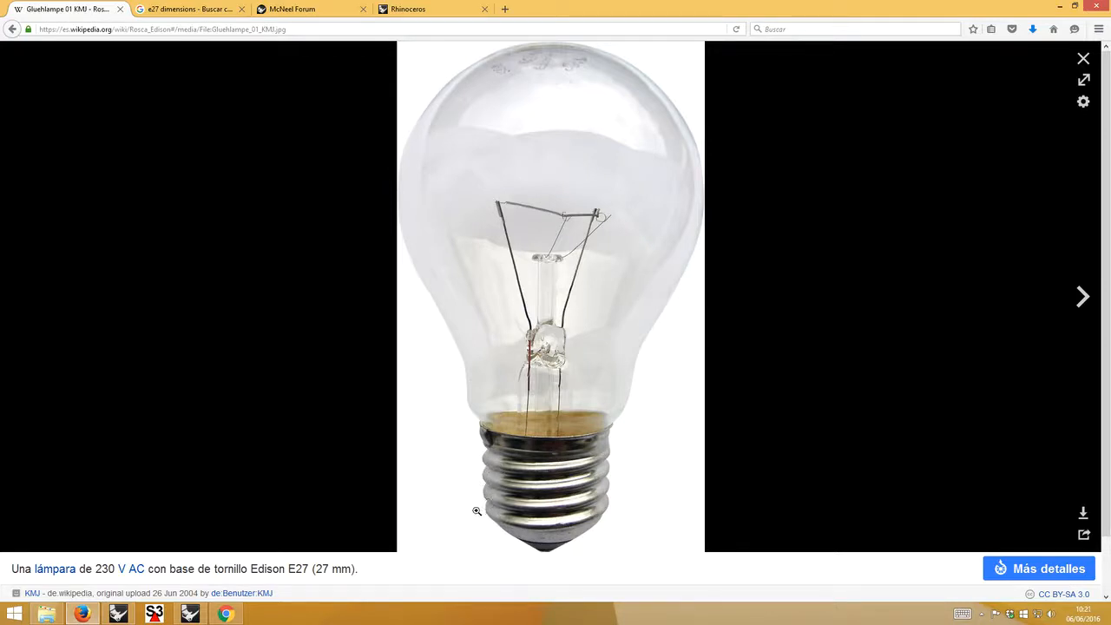
- Switch back to Rhinoceros, hide the Ampolla cristal layer and keep the Picture Frame reference image shown
left_click(178, 616)
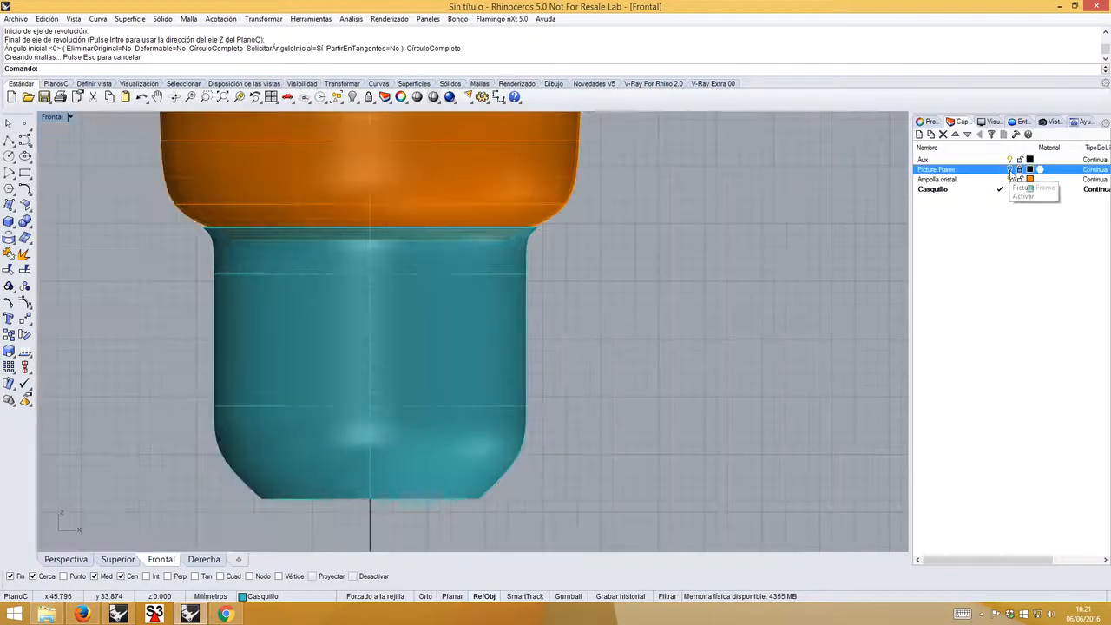
left_click(1010, 179)
right_click_drag(561, 340, 565, 308)
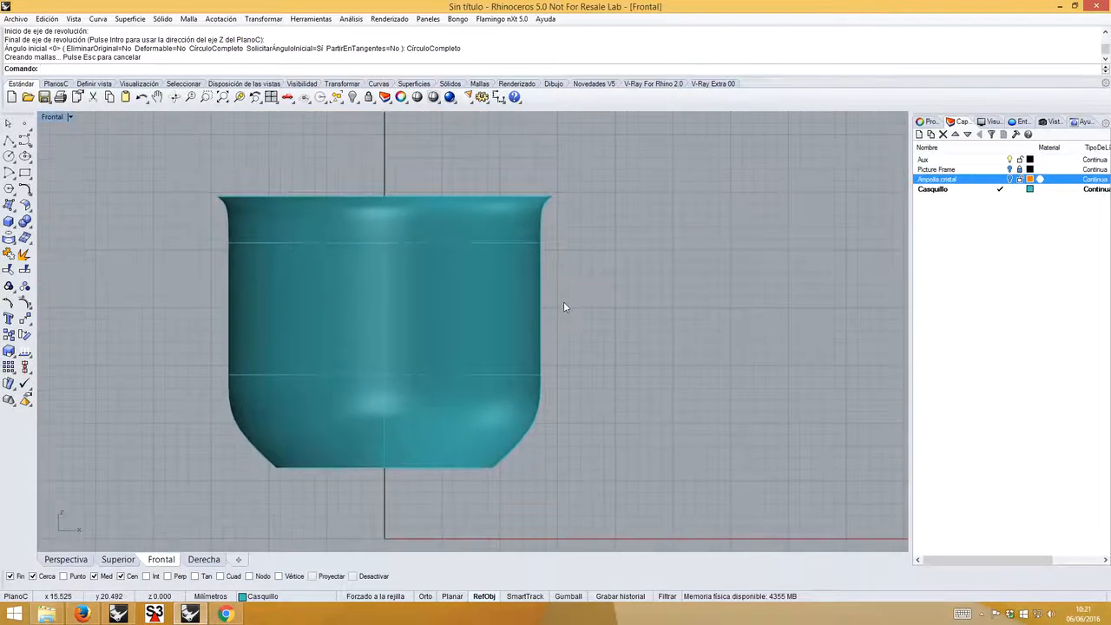
left_click(1011, 169)
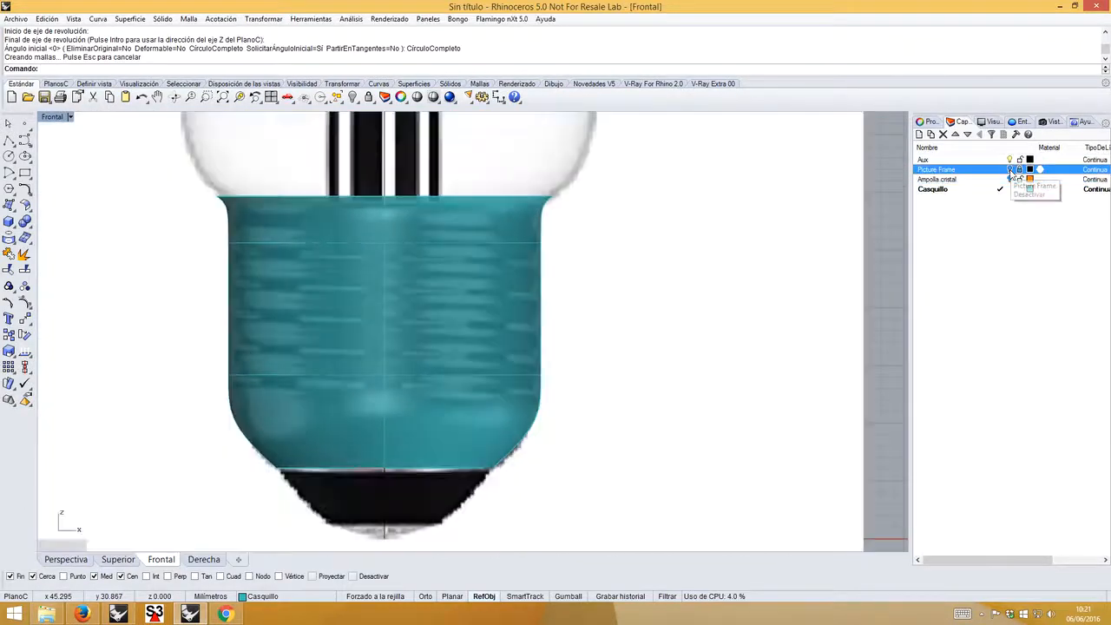
- Draw a vertical line about 15.7 mm long on the base's centre axis along the threaded zone, and select it
left_click(9, 140)
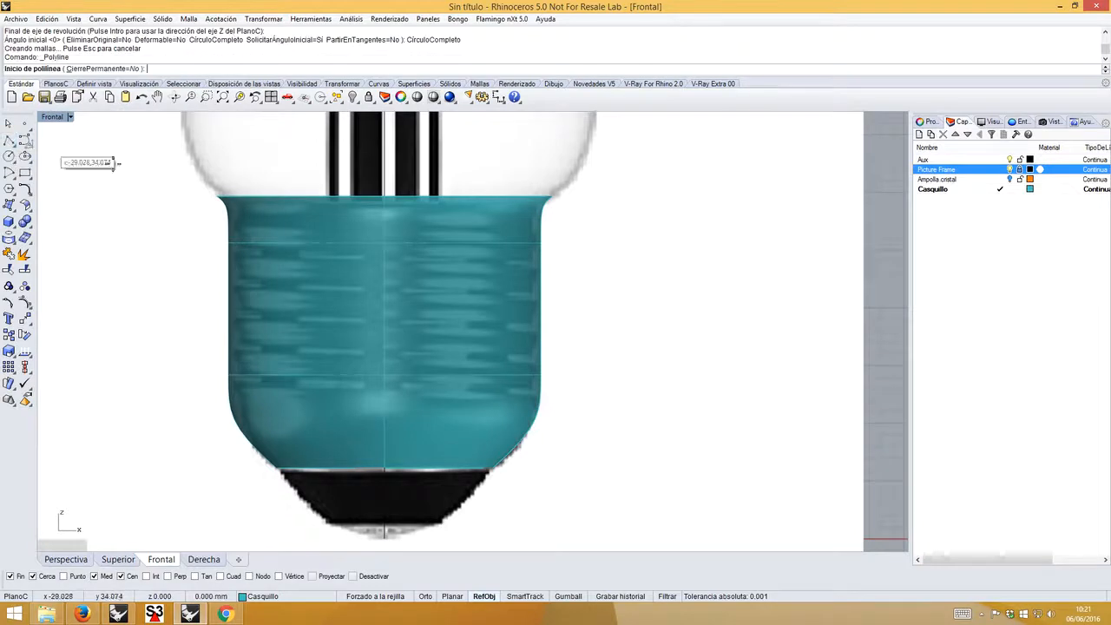
left_click(385, 220)
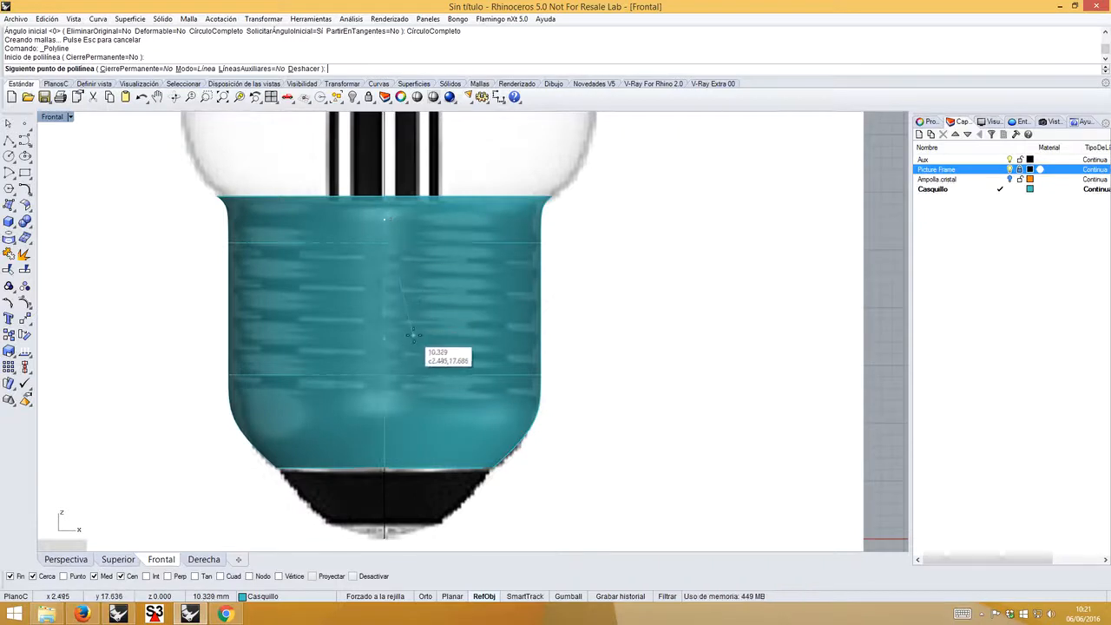
left_click(389, 398)
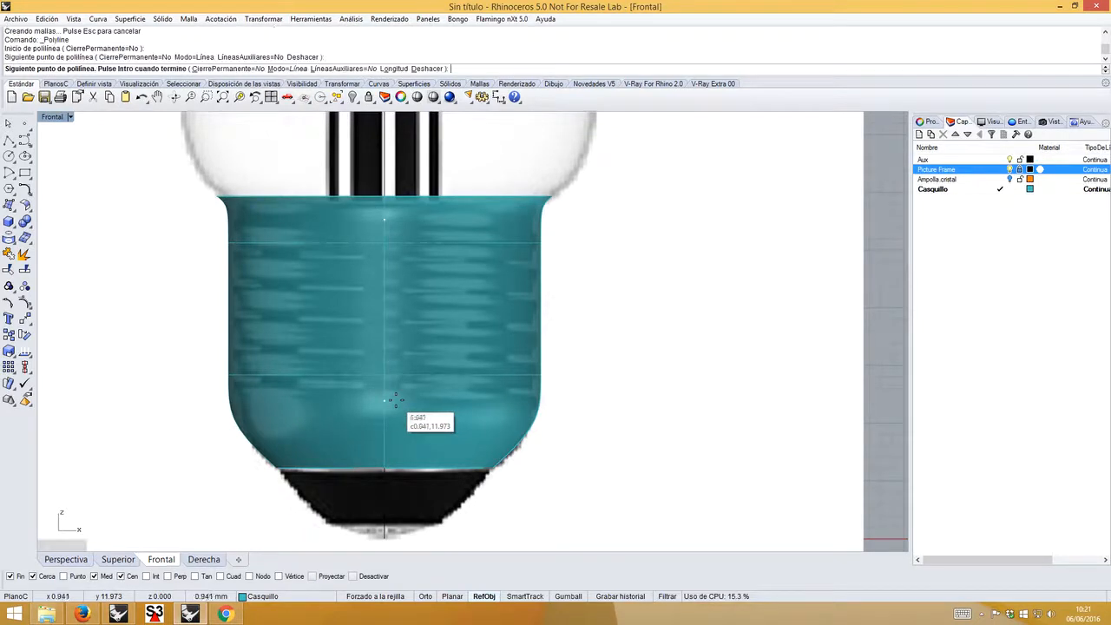
key("Return")
left_click(384, 229)
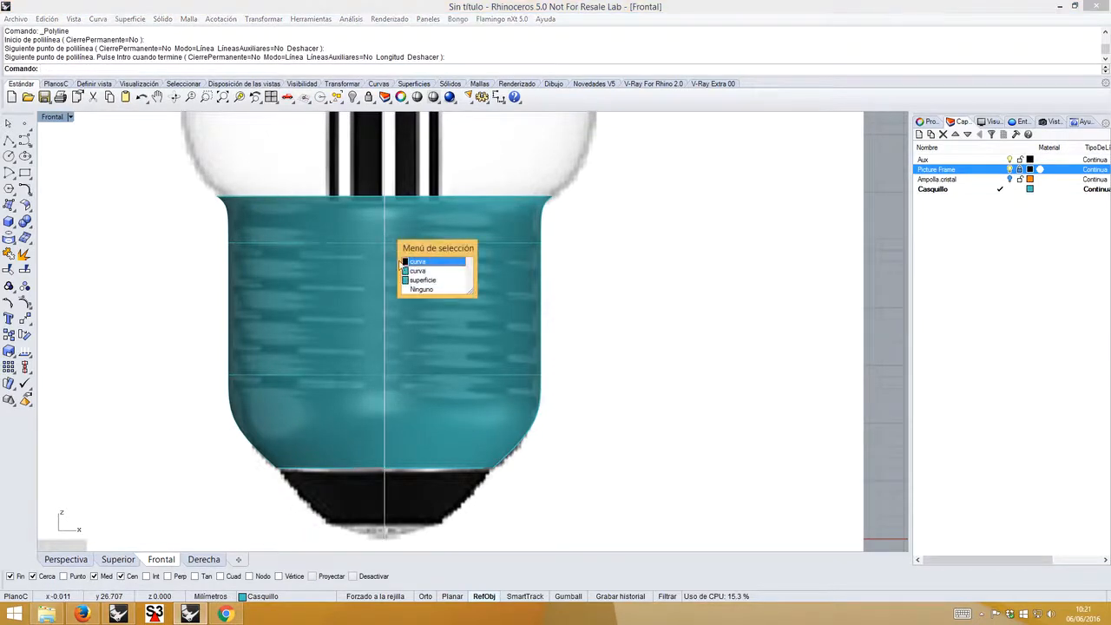
left_click(404, 267)
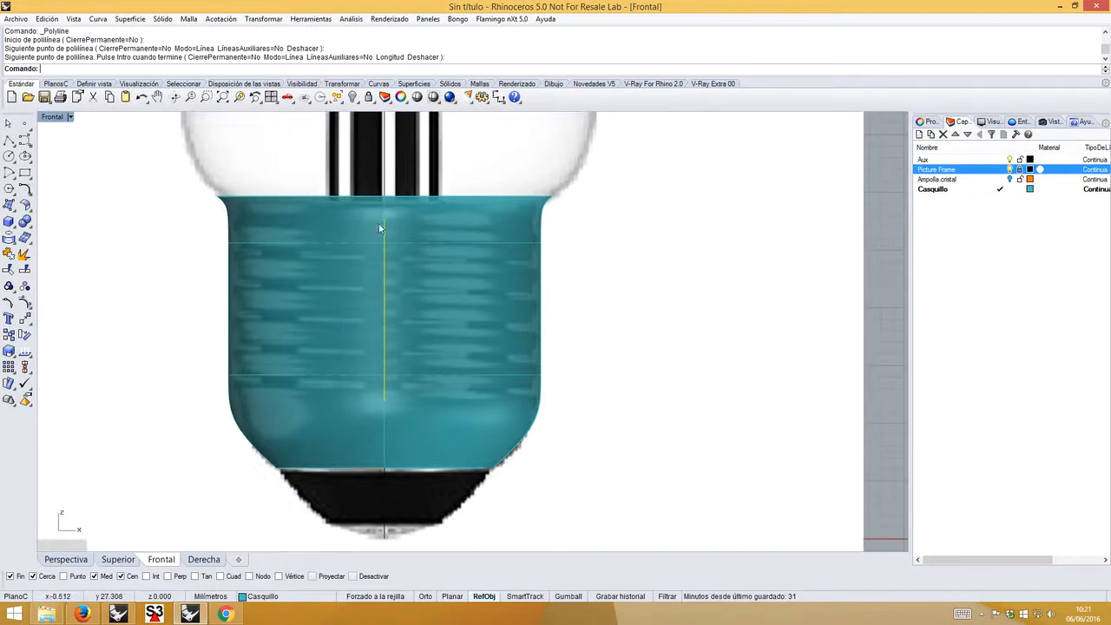
- Hide the Picture Frame layer and show the screw base in the Perspectiva view
left_click(1010, 170)
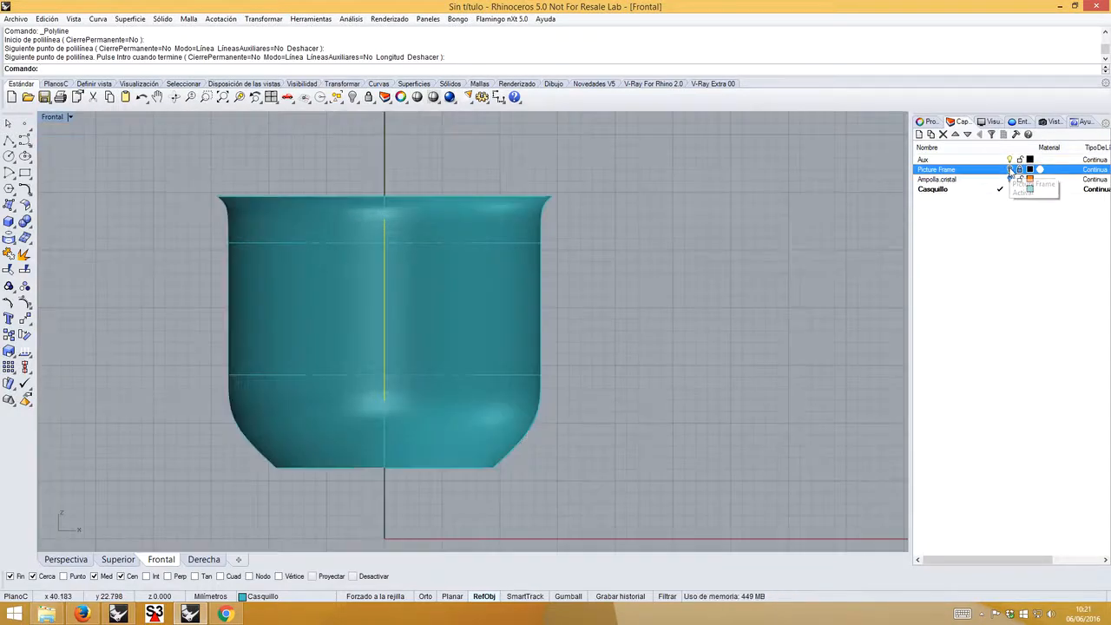
left_click(73, 563)
scroll(380, 460, "down", 3)
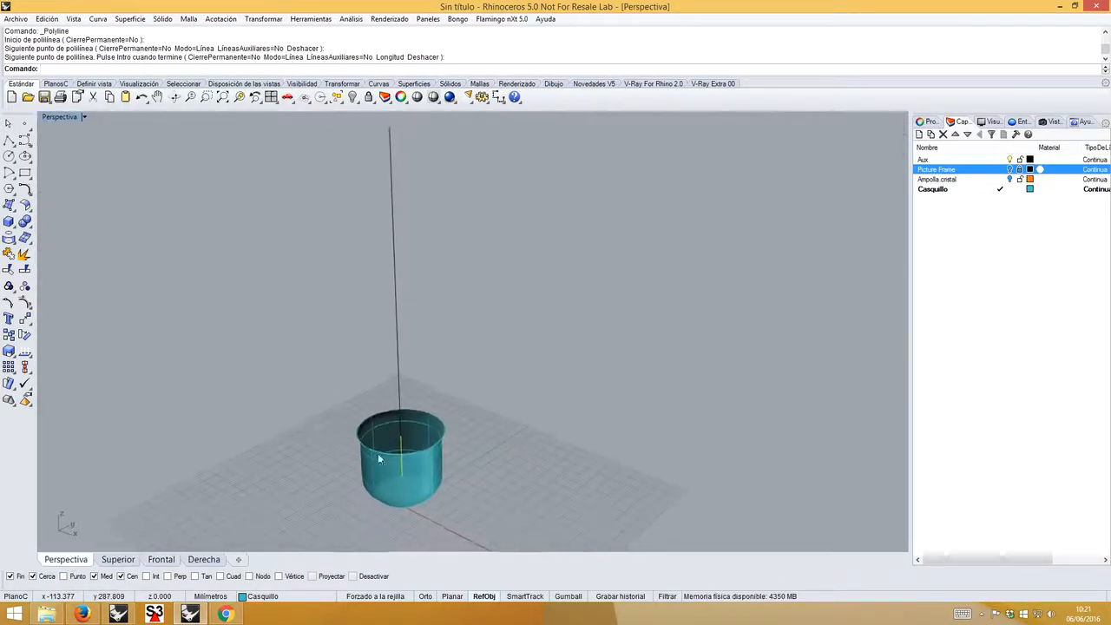
scroll(387, 453, "up", 5)
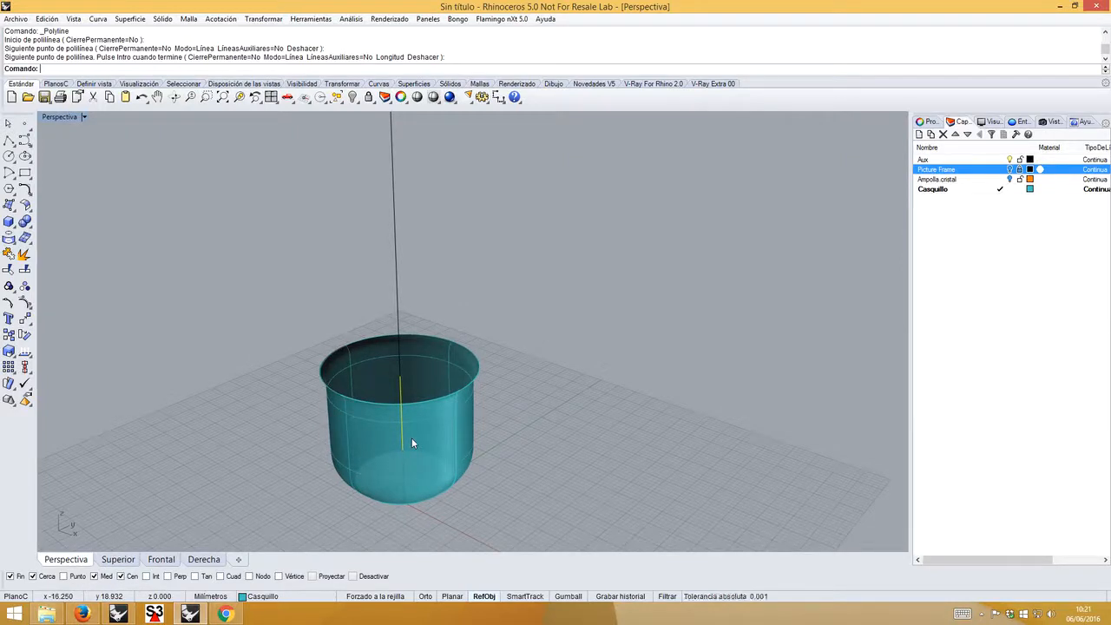
- Start a helix whose axis runs from the upper to the lower end of the vertical line inside the base
type("li")
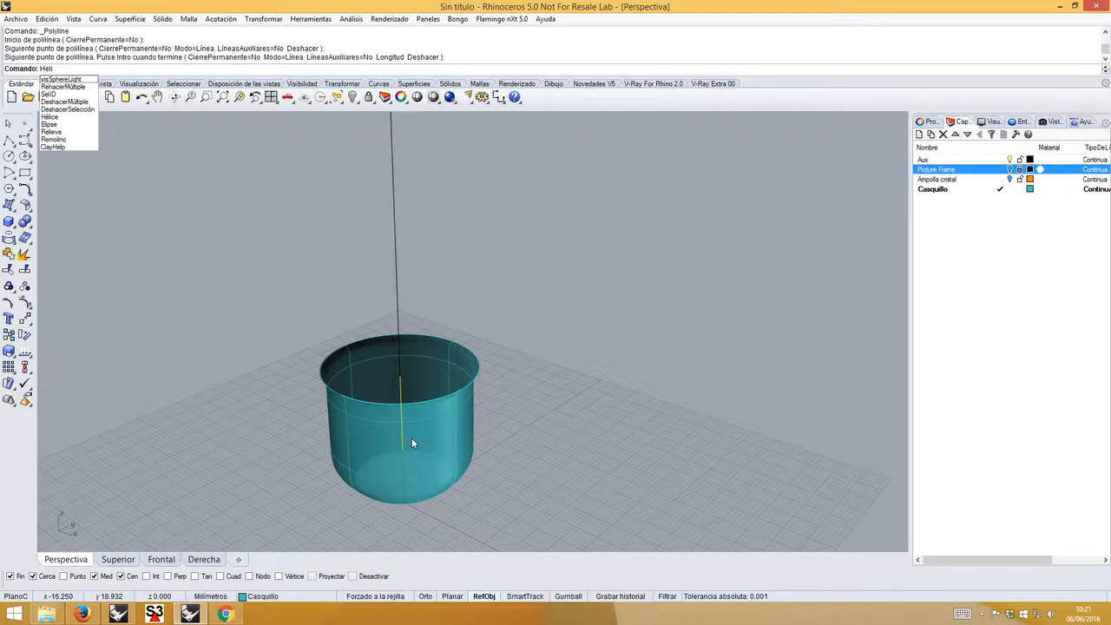
key("Down")
key("Down")
key("Down")
key("Down")
key("Down")
key("Down")
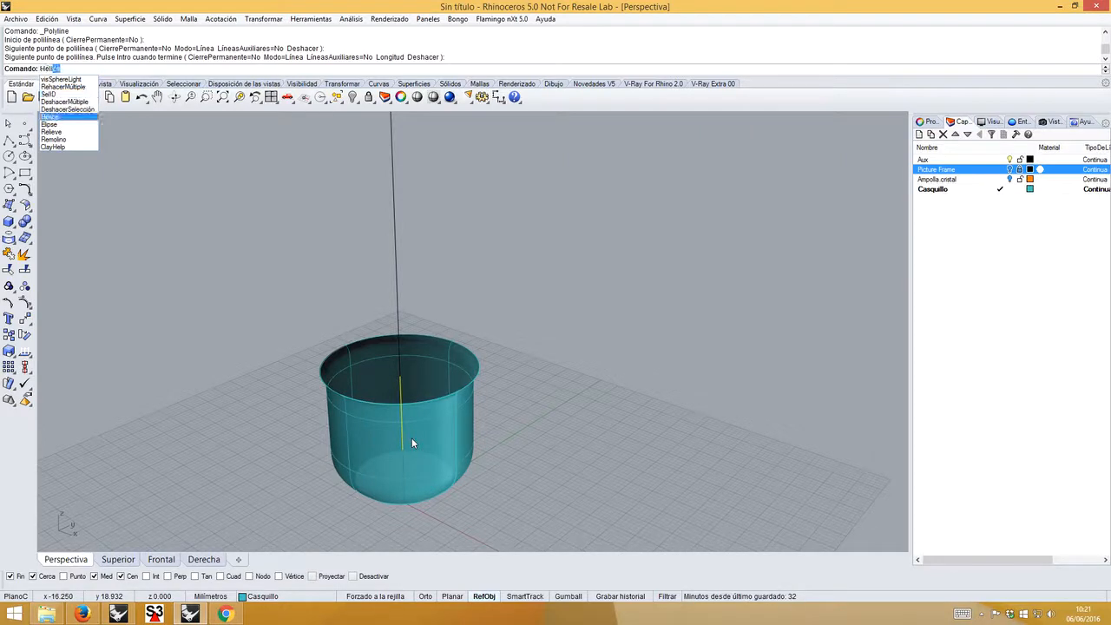
key("Return")
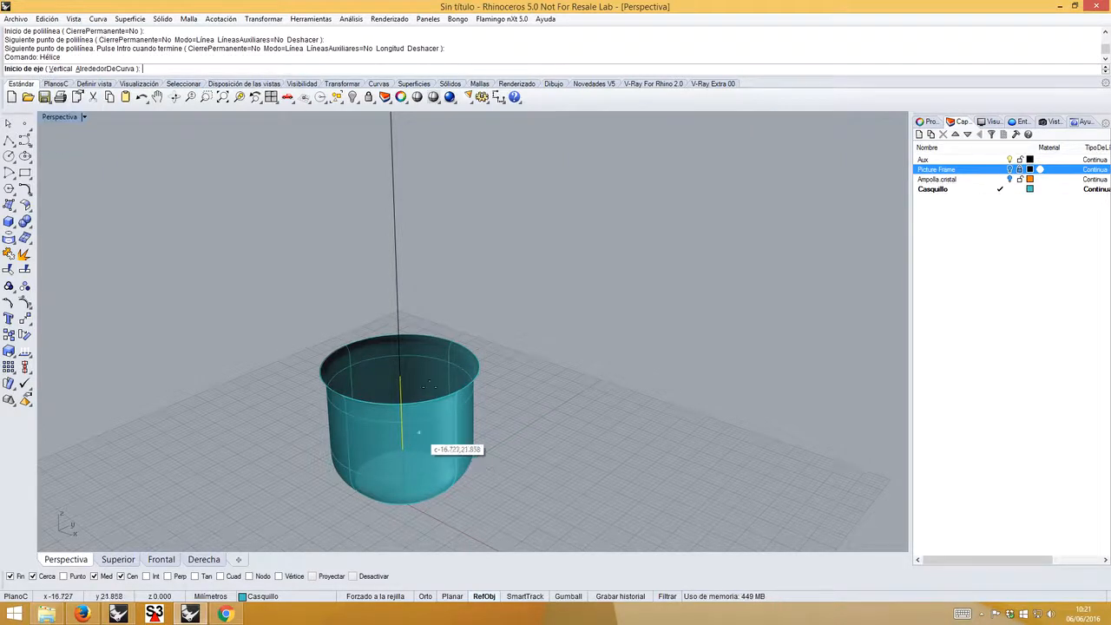
scroll(414, 427, "up", 3)
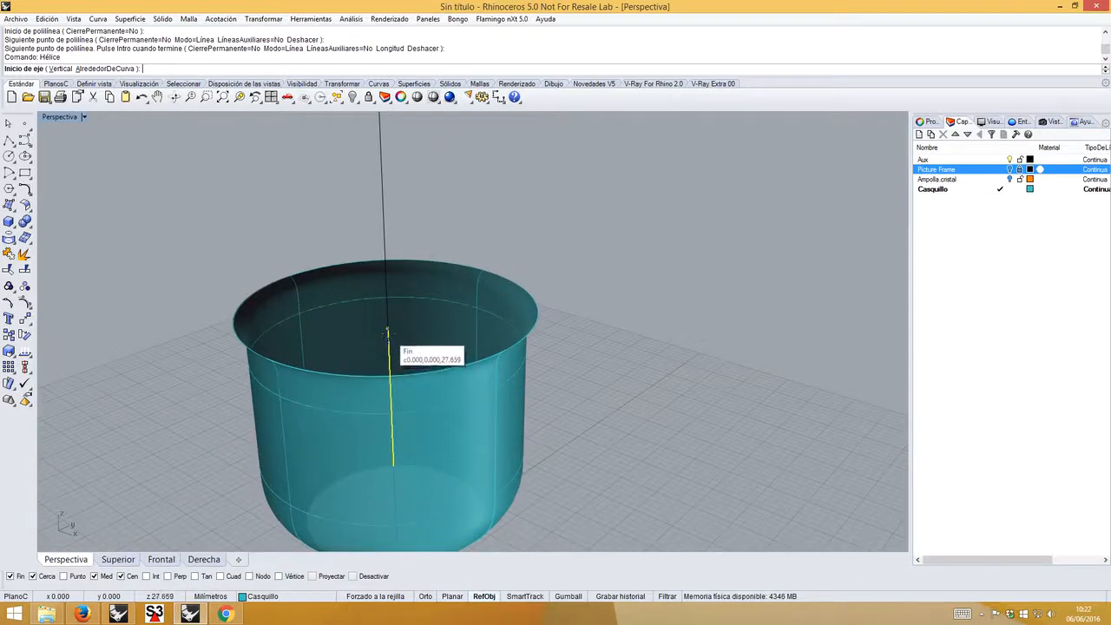
left_click(388, 330)
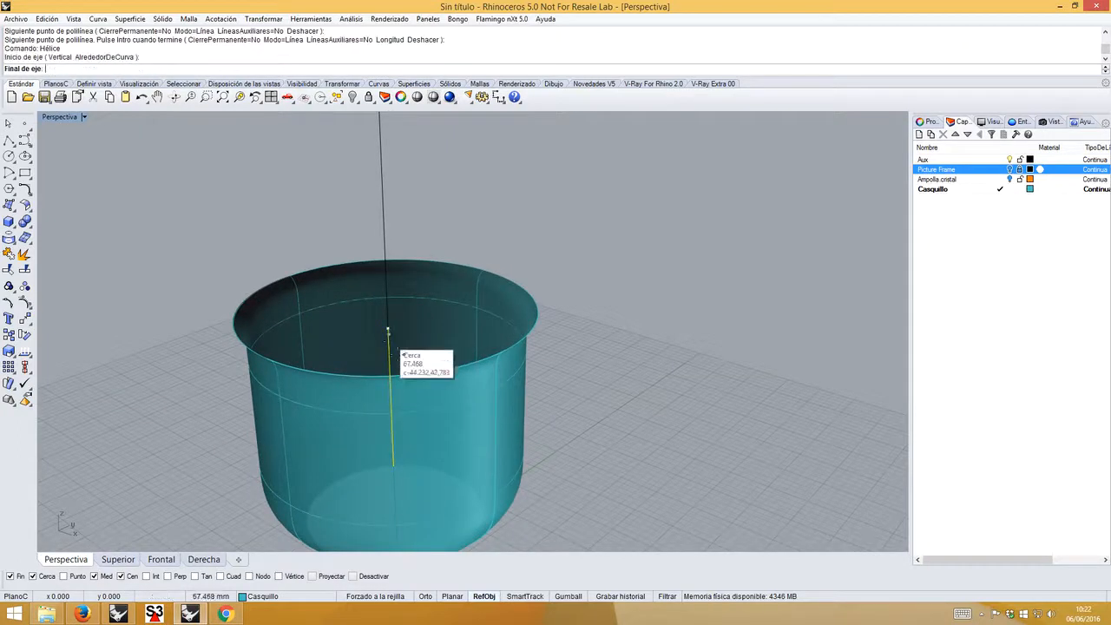
left_click(393, 465)
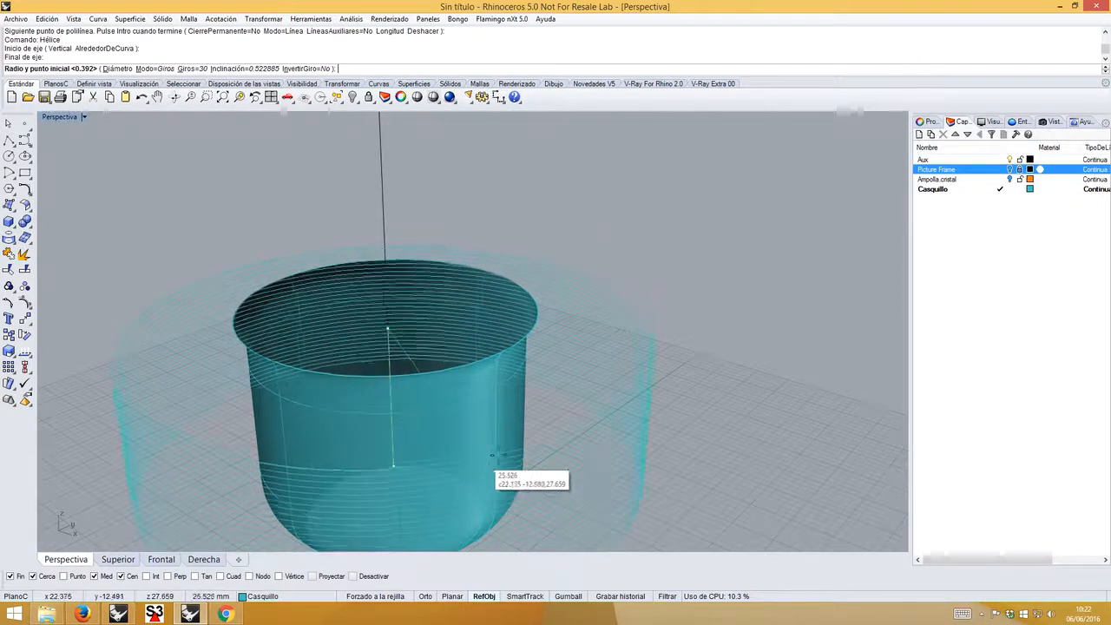
- Set the helix to 4 turns and place its starting radius of about 13.5 mm on the base's outer wall near the rim
scroll(544, 431, "down", 4)
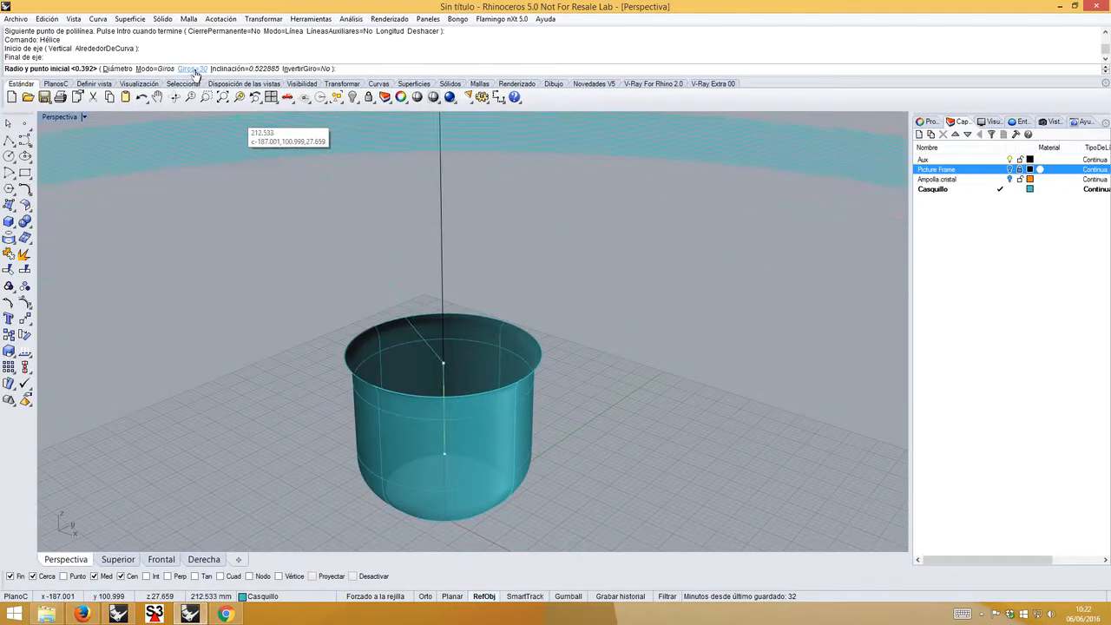
left_click(194, 69)
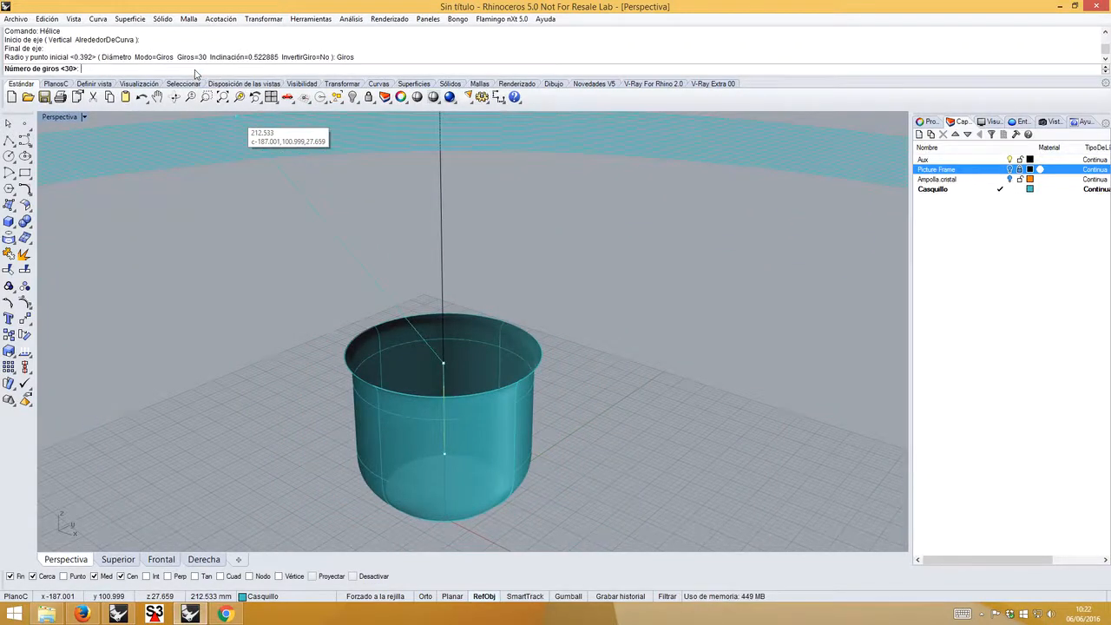
type("4")
key("Return")
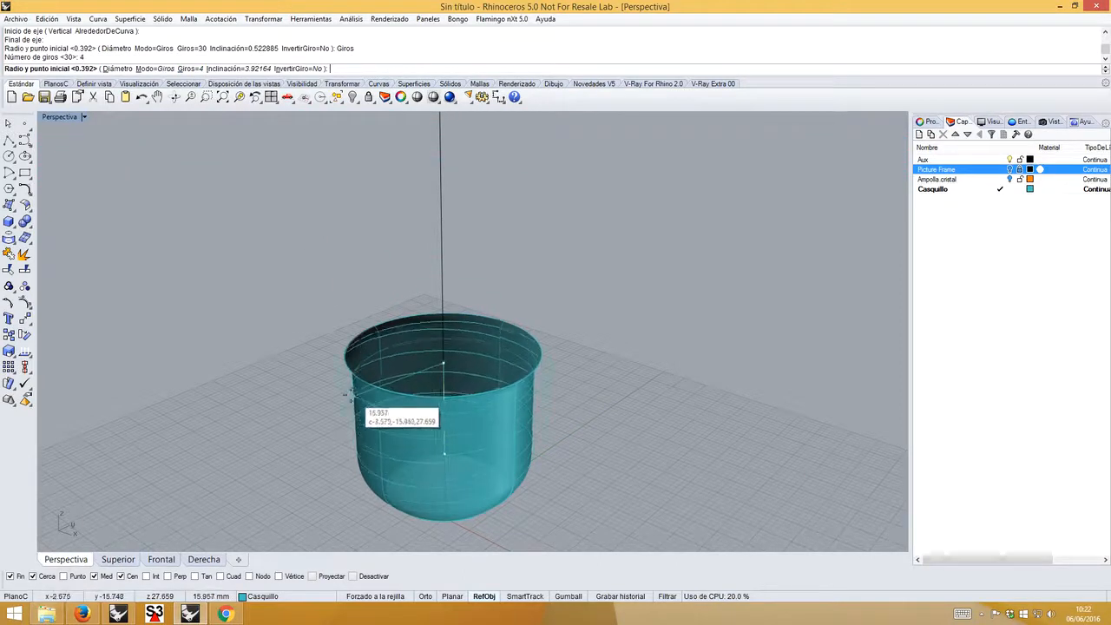
right_click_drag(347, 392, 300, 350)
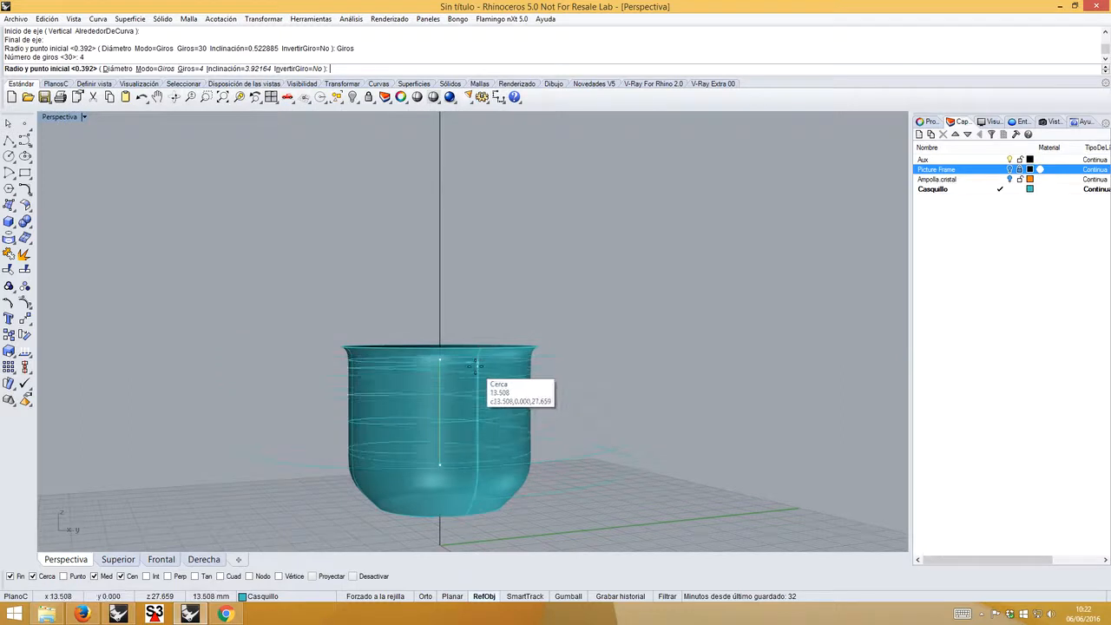
right_click_drag(478, 368, 578, 371)
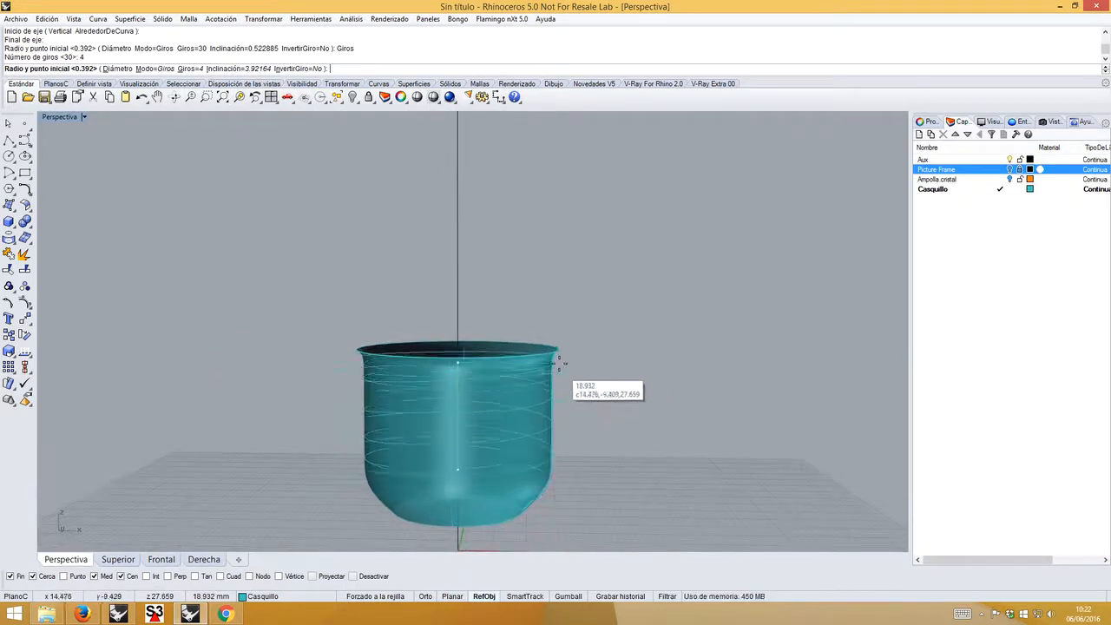
scroll(553, 363, "up", 3)
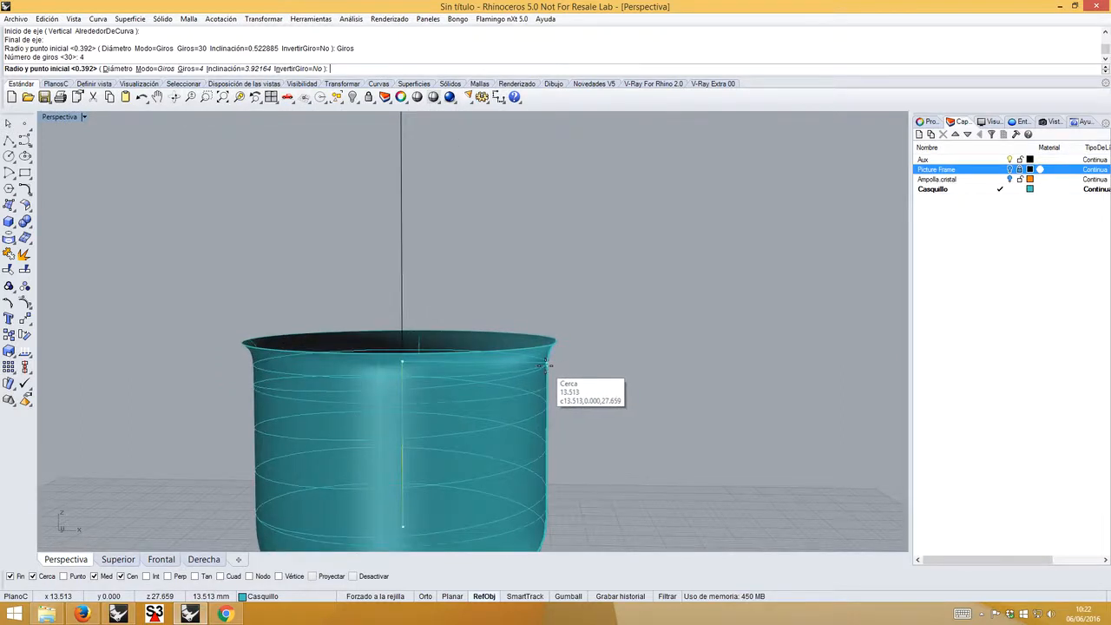
left_click(547, 366)
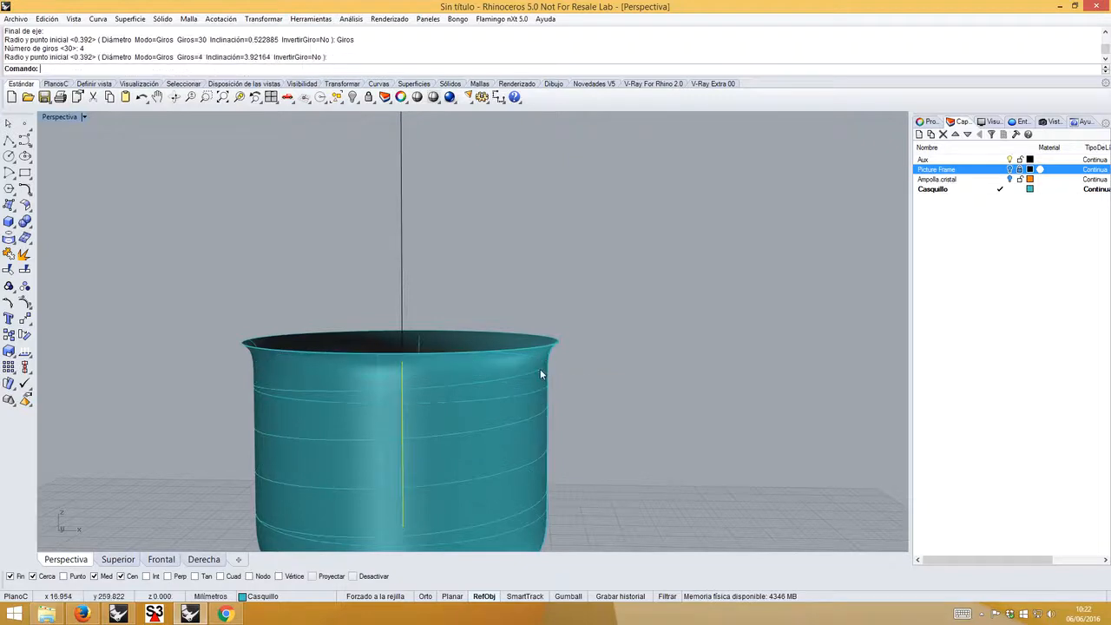
- Select the helix and examine from several angles how its turns and upper end follow the base's wall
left_click(540, 369)
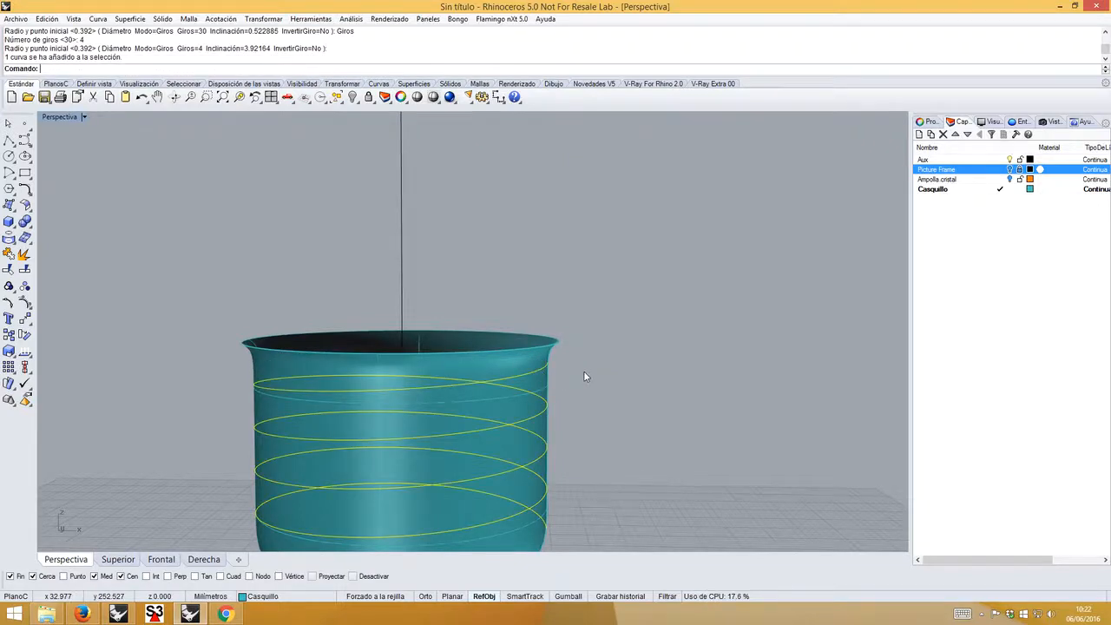
scroll(584, 371, "down", 4)
right_click_drag(605, 334, 523, 358)
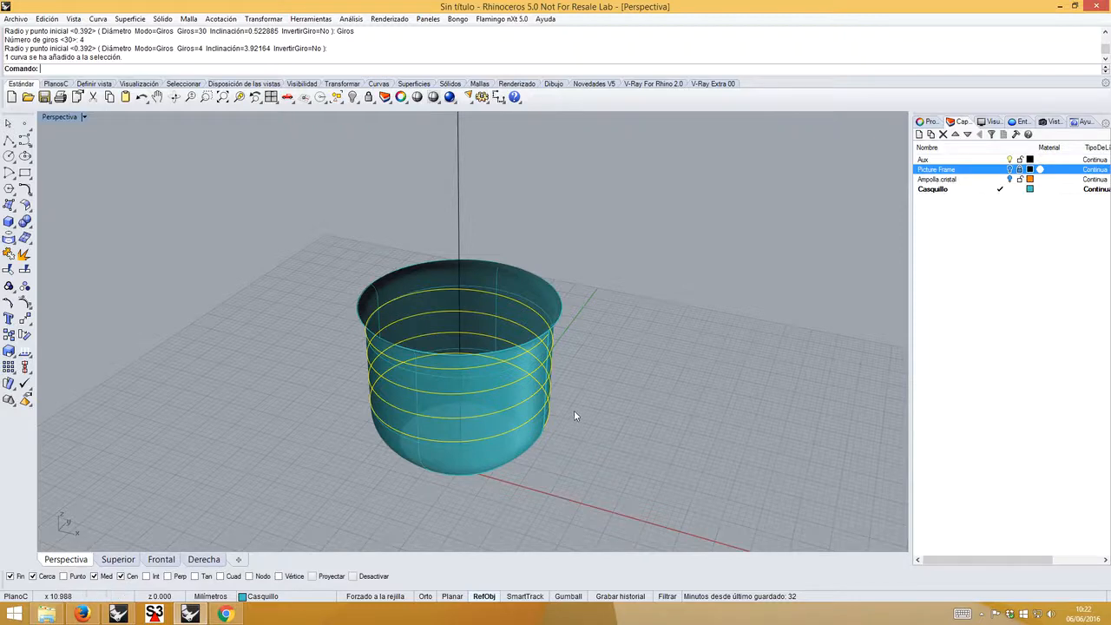
right_click_drag(575, 410, 565, 321)
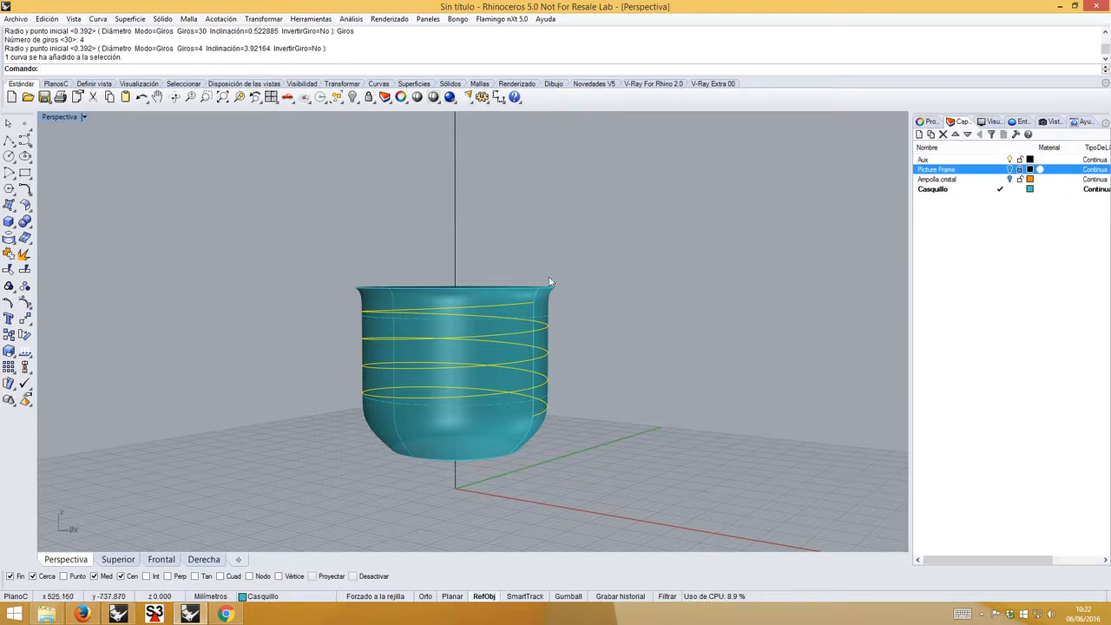
mouse_move(549, 282)
right_mouse_down()
mouse_move(561, 303)
mouse_move(526, 313)
mouse_move(526, 348)
right_mouse_up()
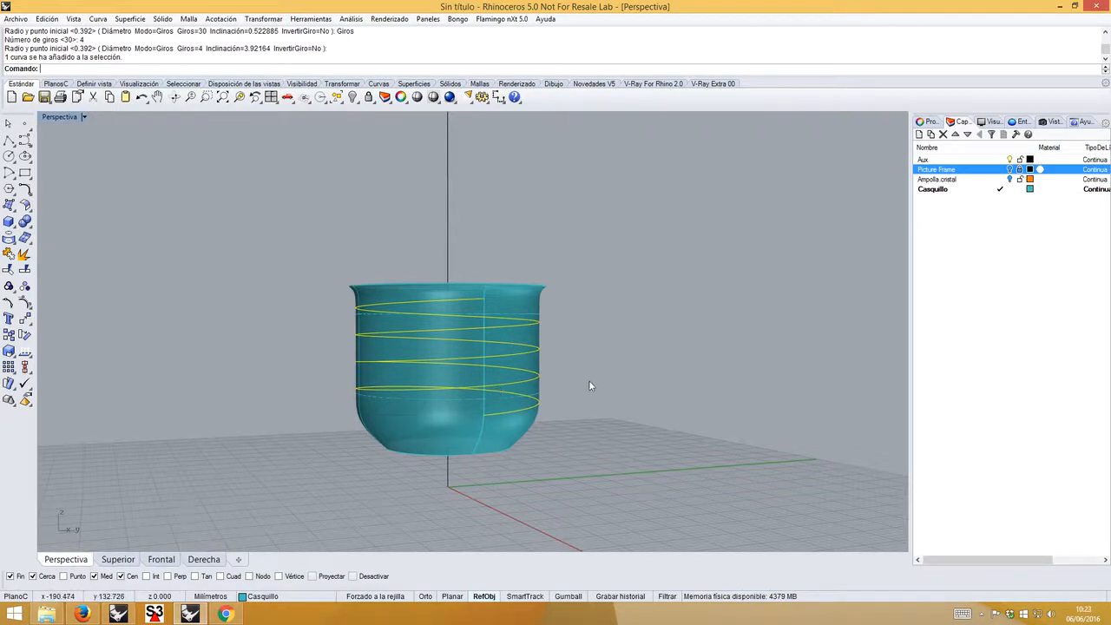
right_click_drag(574, 382, 601, 436)
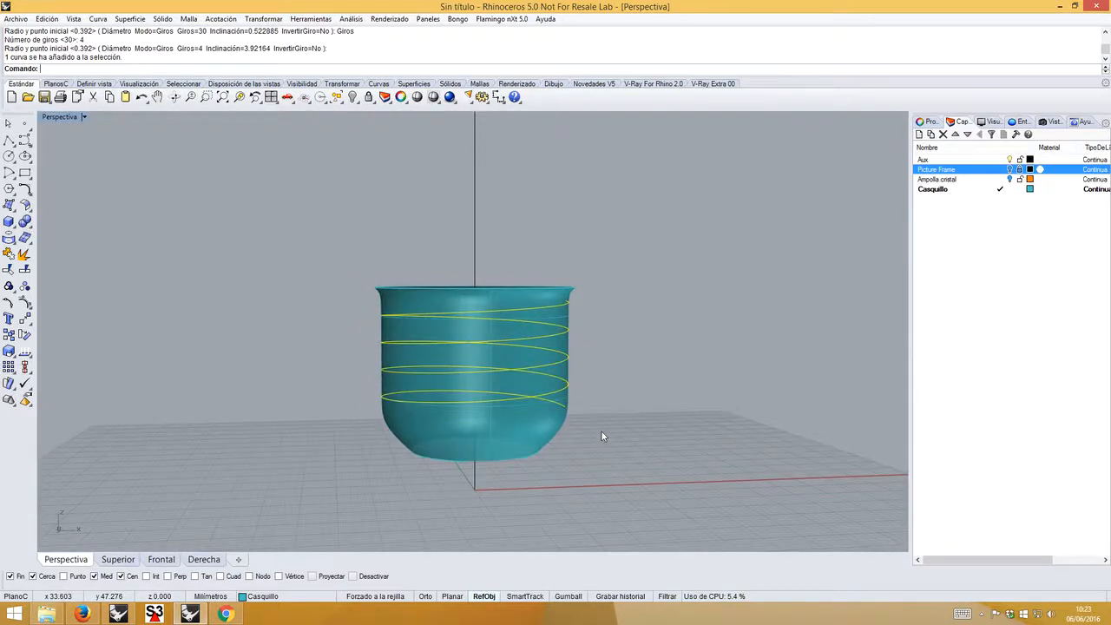
scroll(568, 343, "up", 4)
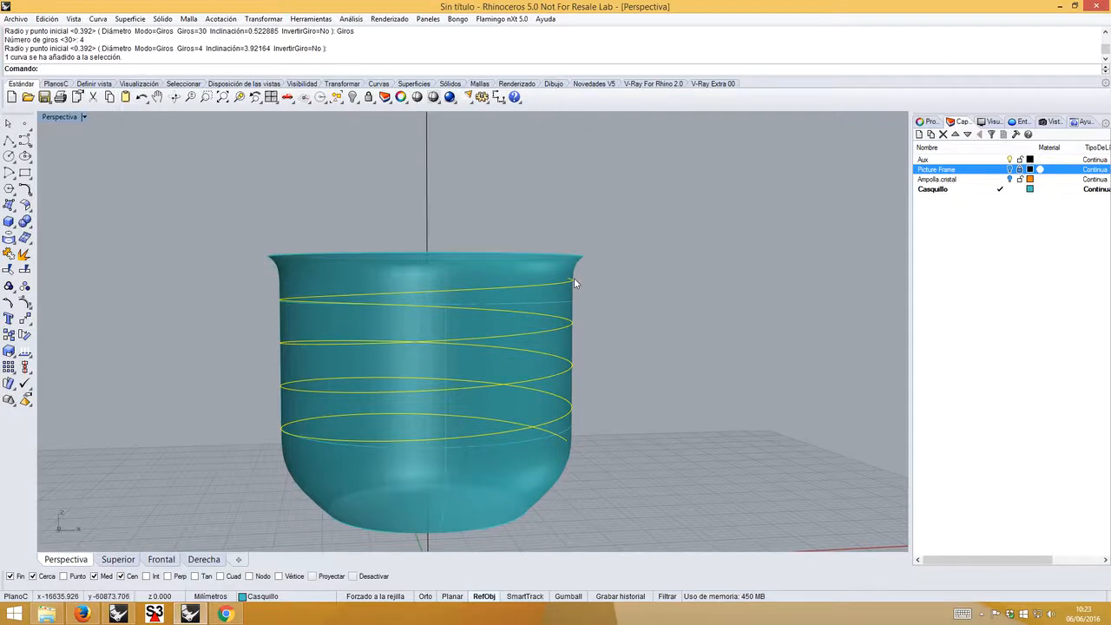
scroll(574, 277, "up", 4)
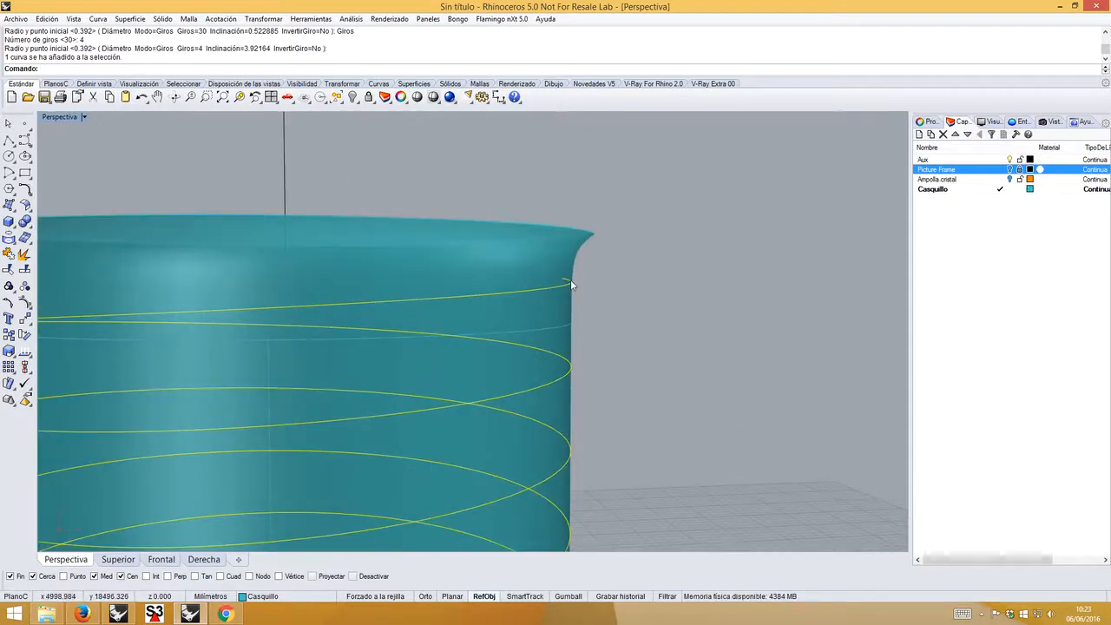
- Show the Picture Frame layer and compare the helix with the reference thread in the Frontal view
left_click(1011, 169)
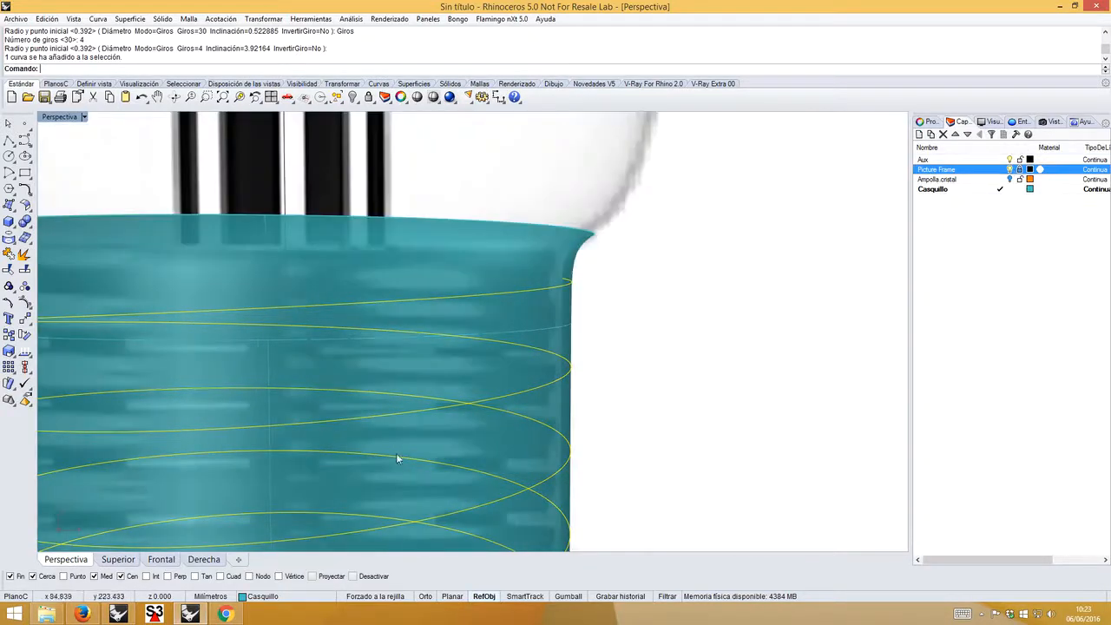
left_click(163, 560)
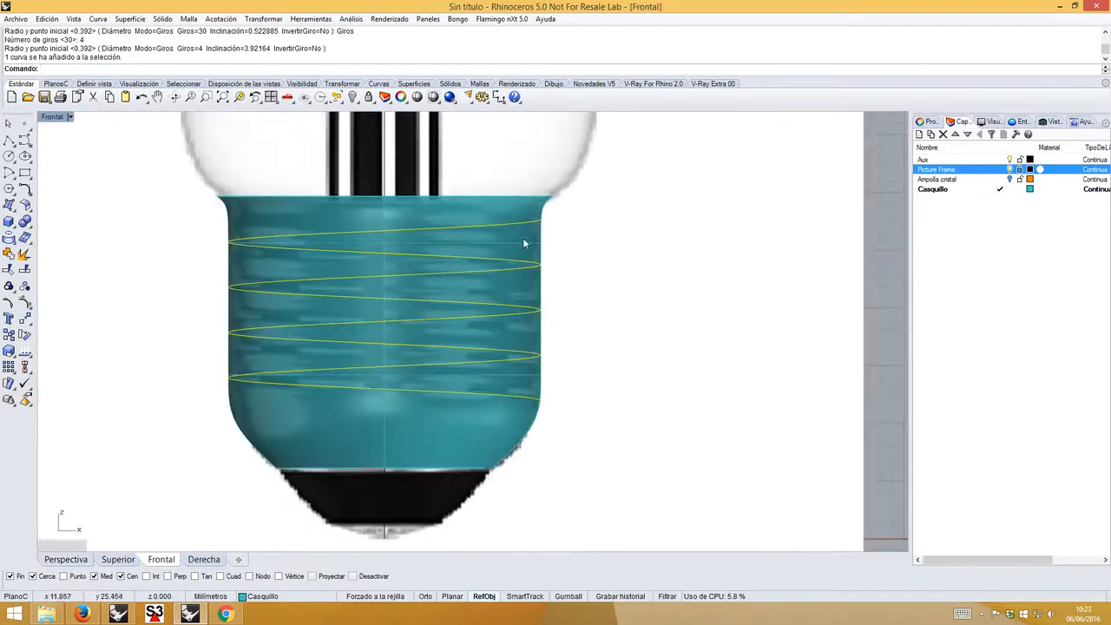
scroll(534, 221, "up", 3)
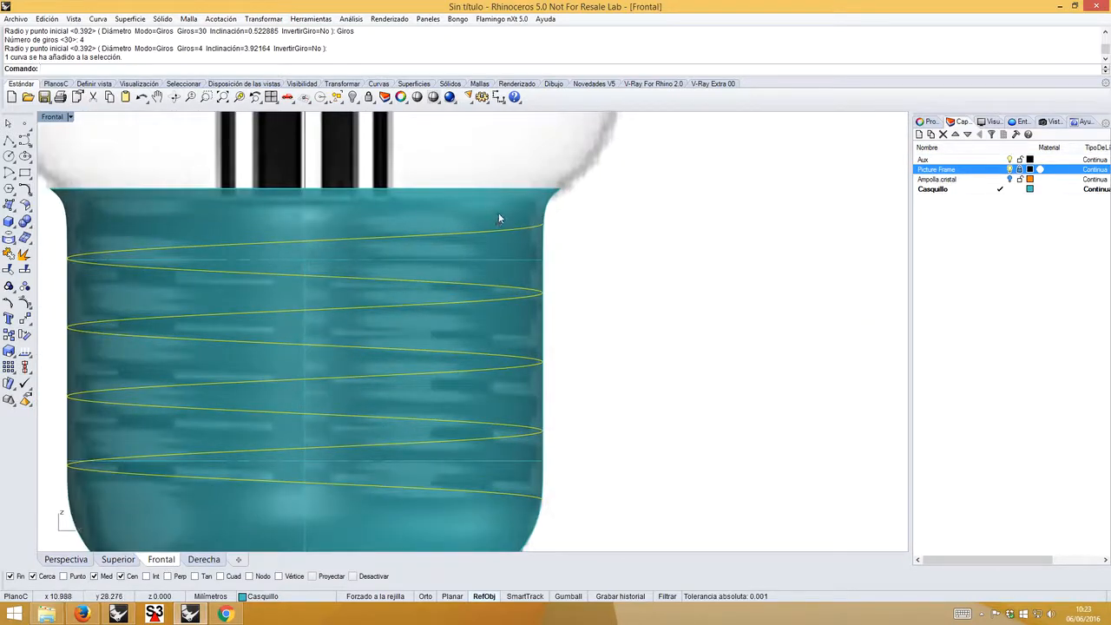
- Scale the base surface inward in 2D in the Superior view from origin 0, with reference distances of about 30.9 mm and 28.9 mm
left_click(224, 188)
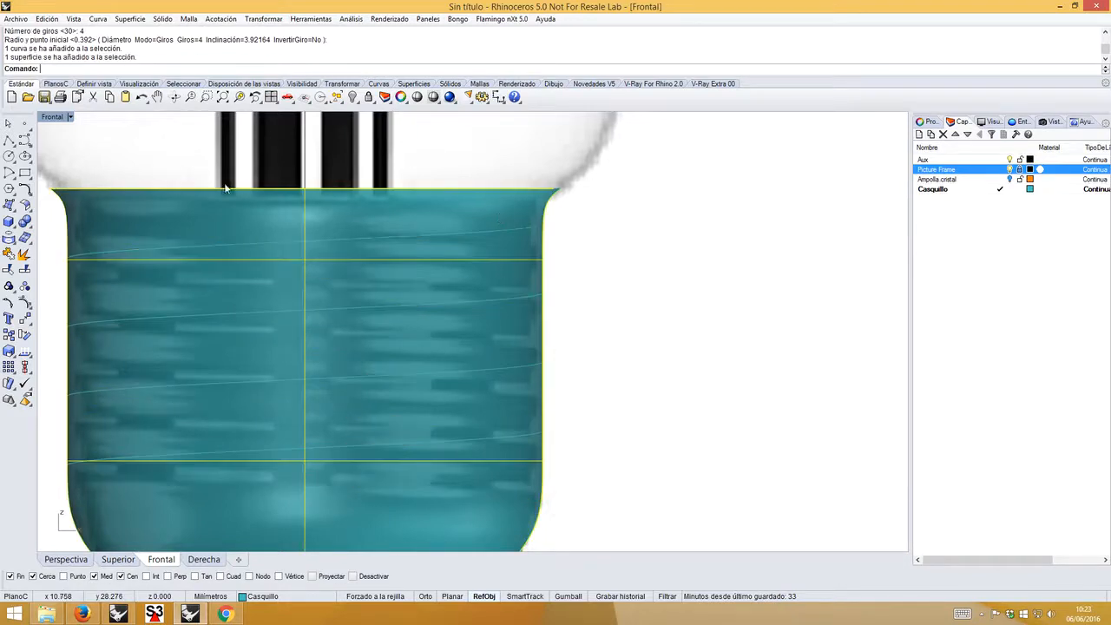
double_click(50, 117)
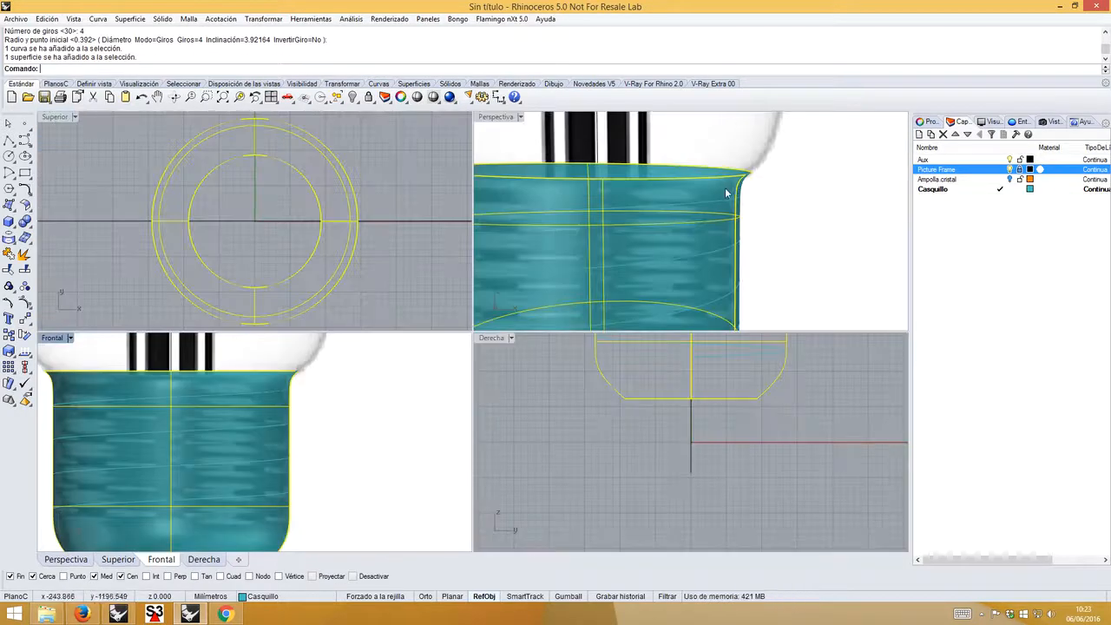
scroll(279, 226, "down", 2)
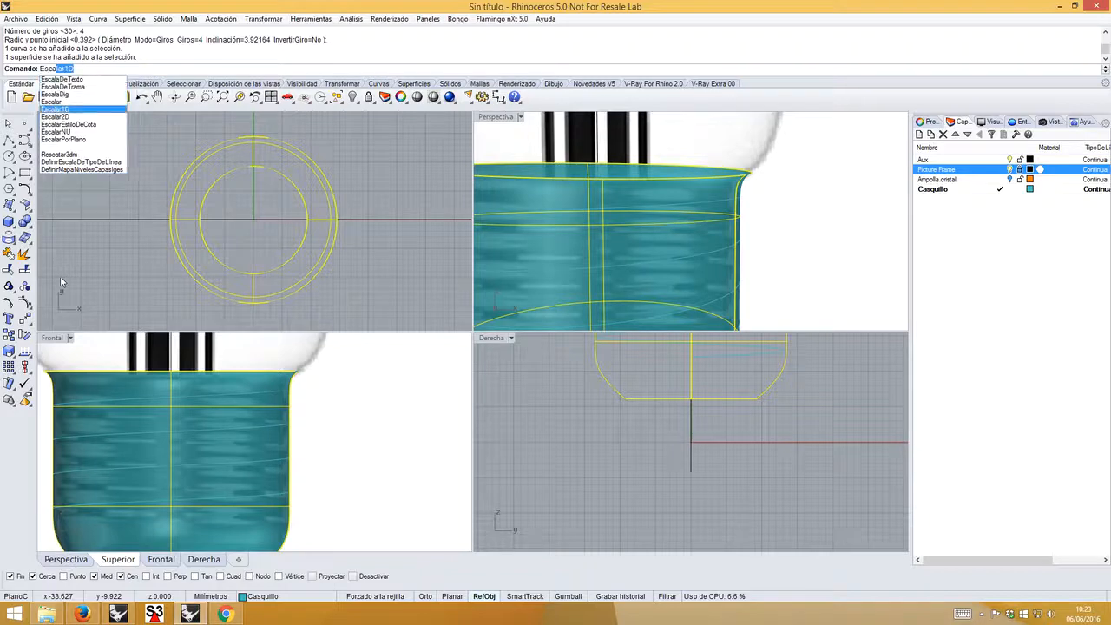
key("Return")
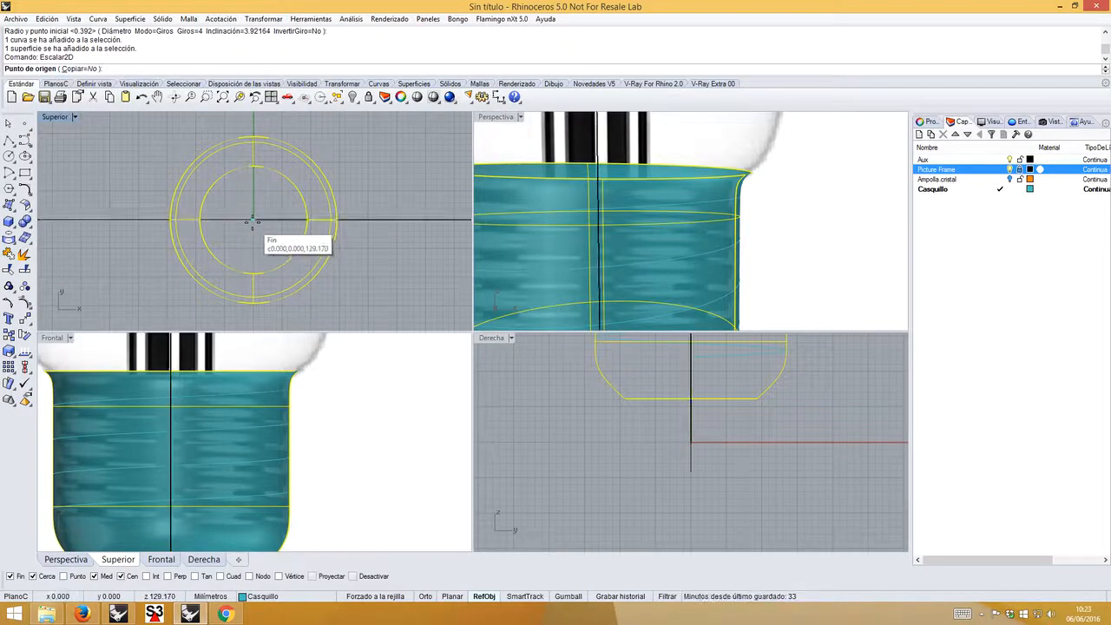
type("0")
key("Return")
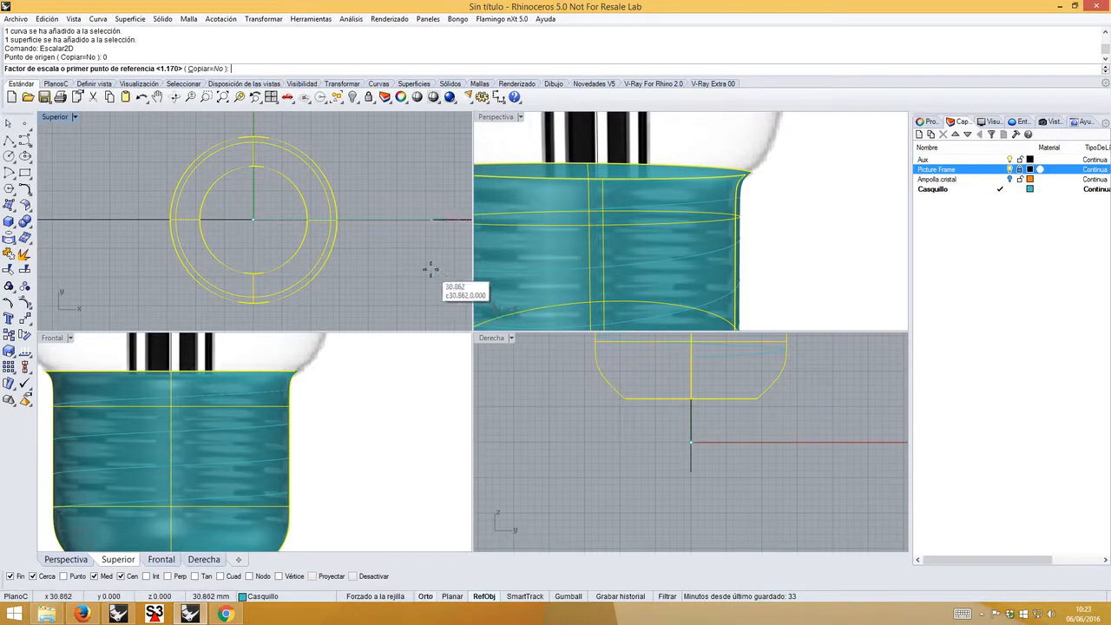
left_click(431, 269)
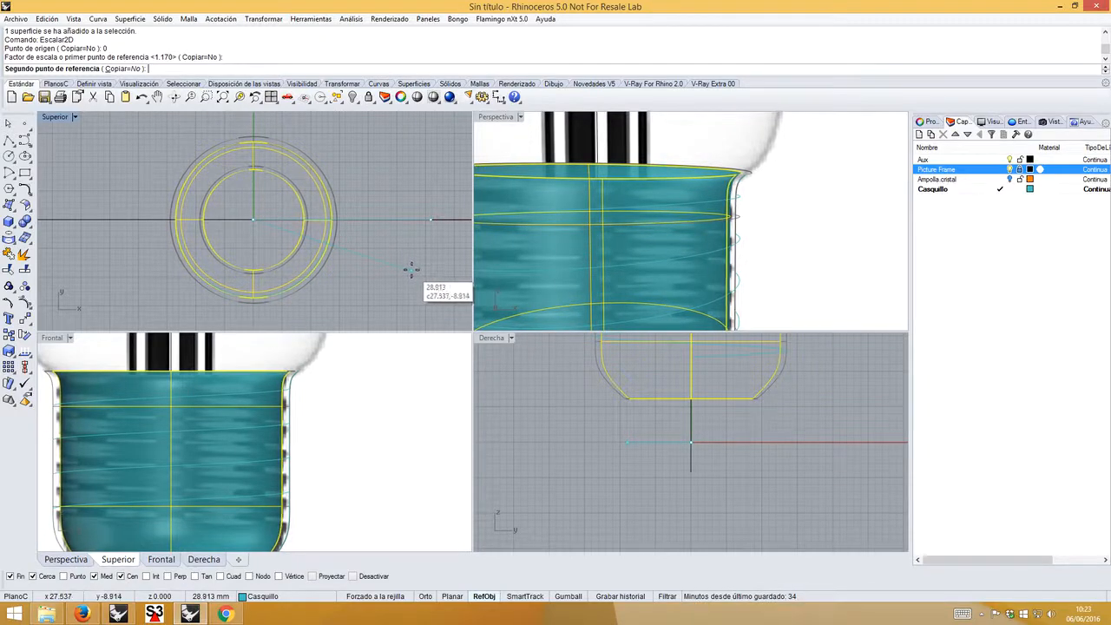
left_click(411, 270)
left_click(362, 384)
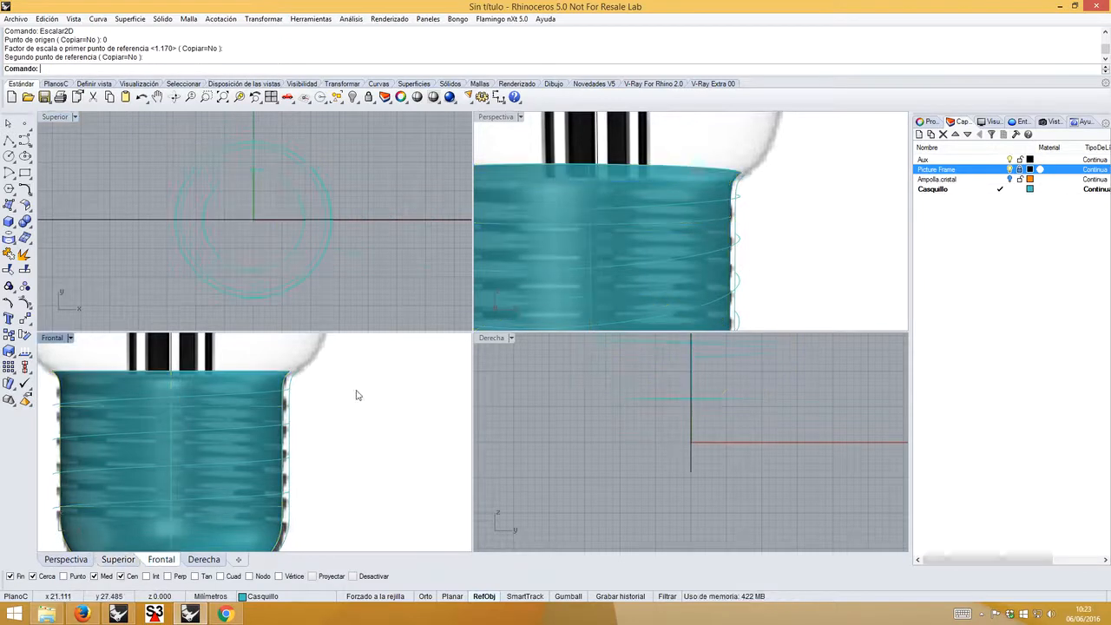
- Select the helix to check it against the narrowed base, clear the selection and show the Ampolla cristal layer
left_click(288, 393)
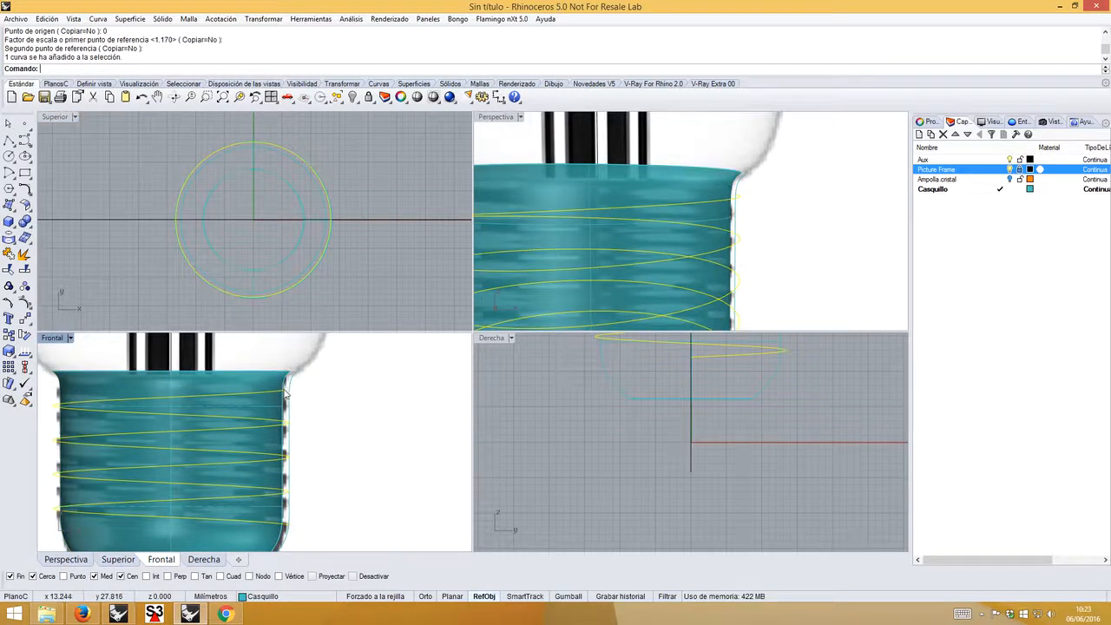
scroll(320, 421, "down", 3)
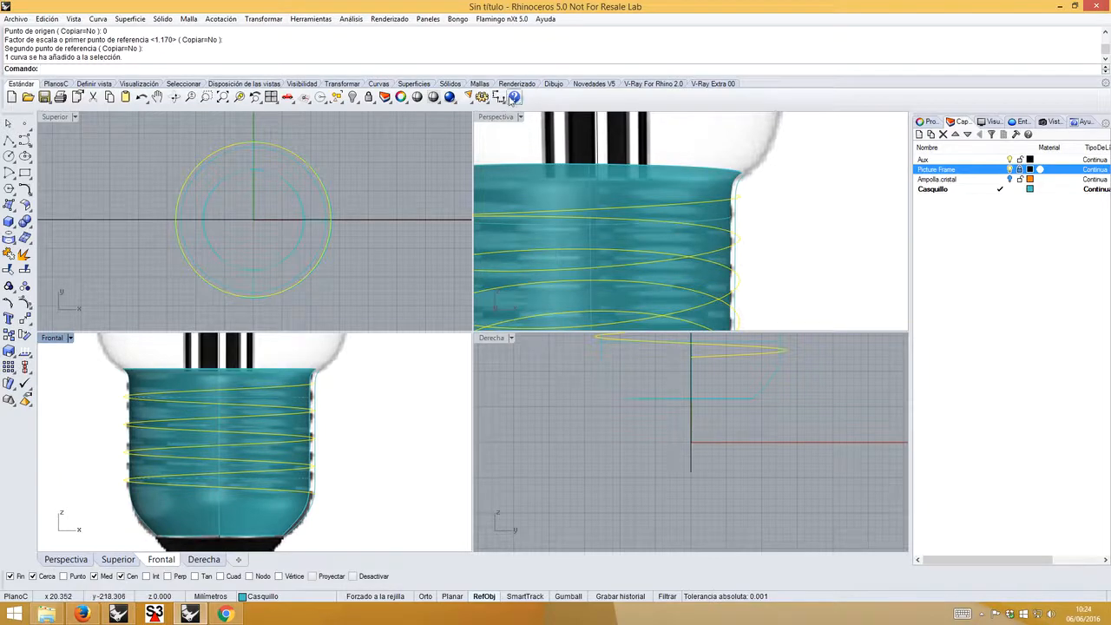
double_click(493, 116)
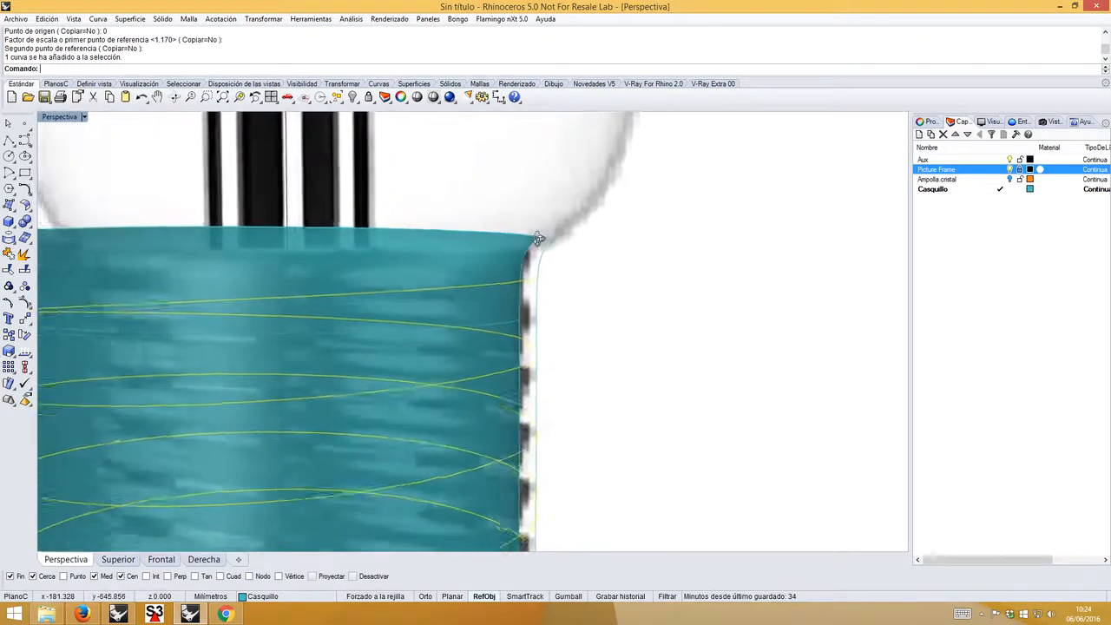
right_click_drag(539, 238, 595, 261)
scroll(513, 257, "down", 7)
left_click(126, 231)
left_click(1010, 180)
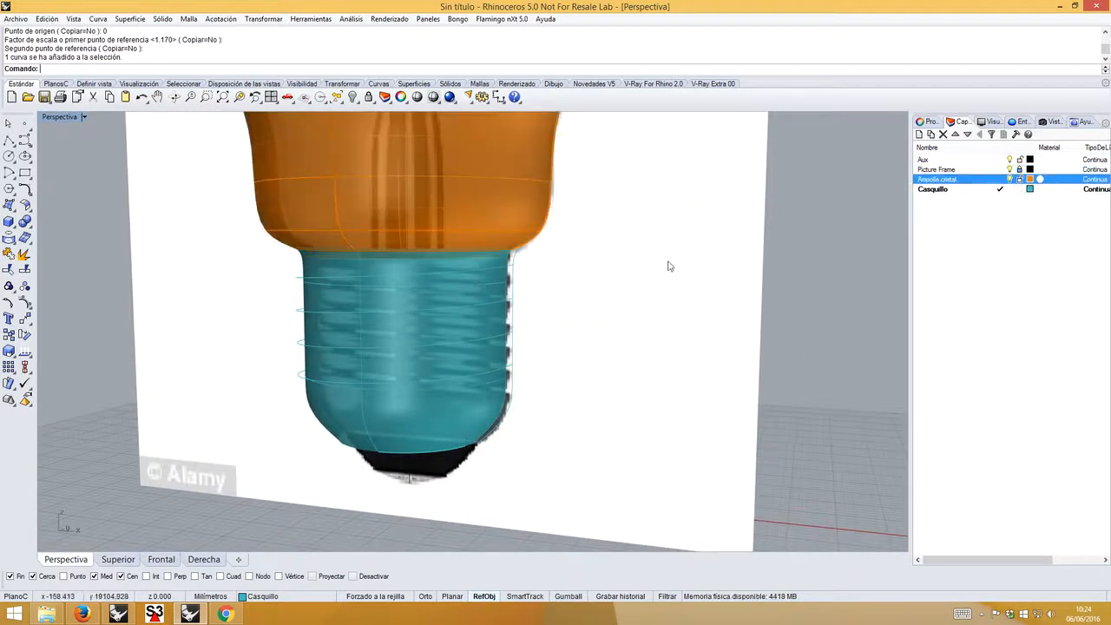
- Turn on the control points of the base surface where its rim meets the glass bulb
scroll(521, 259, "up", 6)
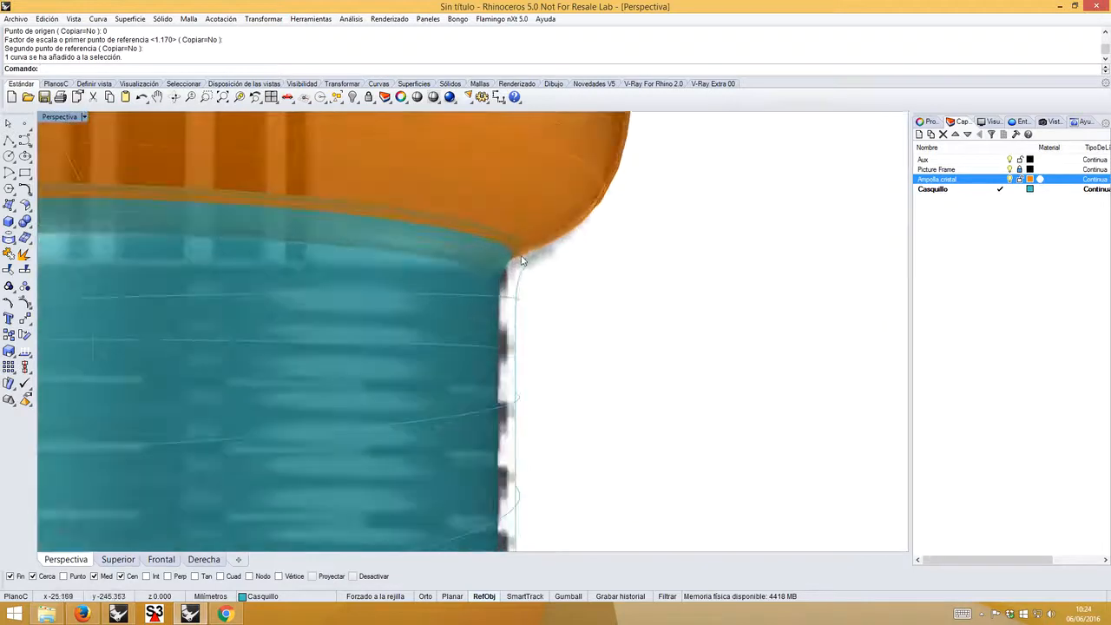
scroll(521, 259, "up", 3)
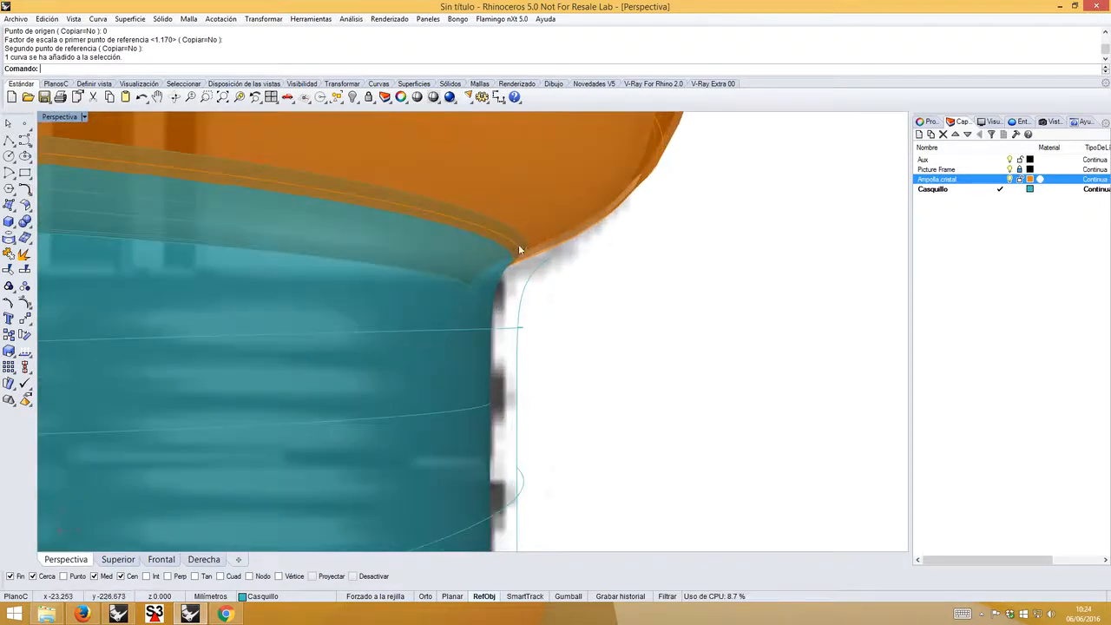
scroll(517, 244, "up", 1)
left_click(496, 290)
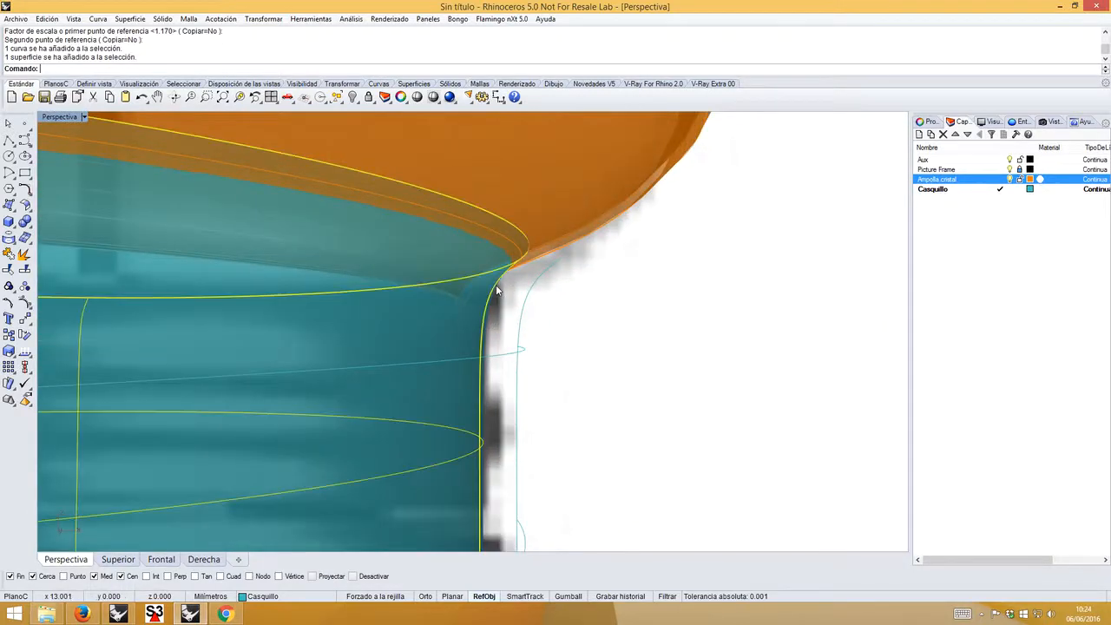
left_click(26, 303)
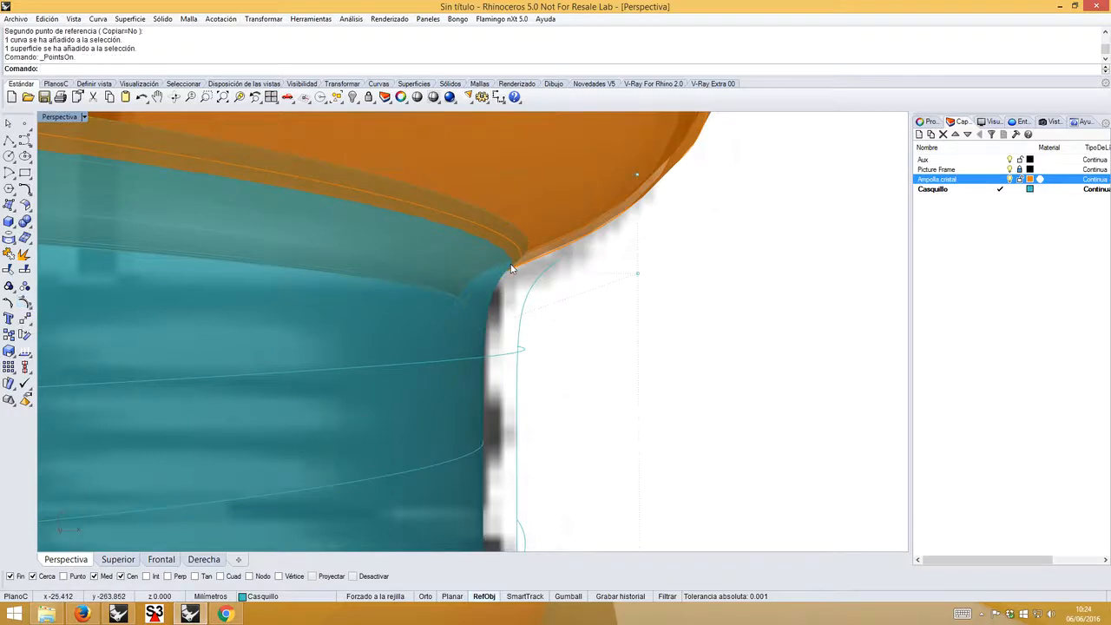
- Return to the four-view layout and window-select the top row of the base surface's control points in the Frontal view
scroll(511, 269, "down", 5)
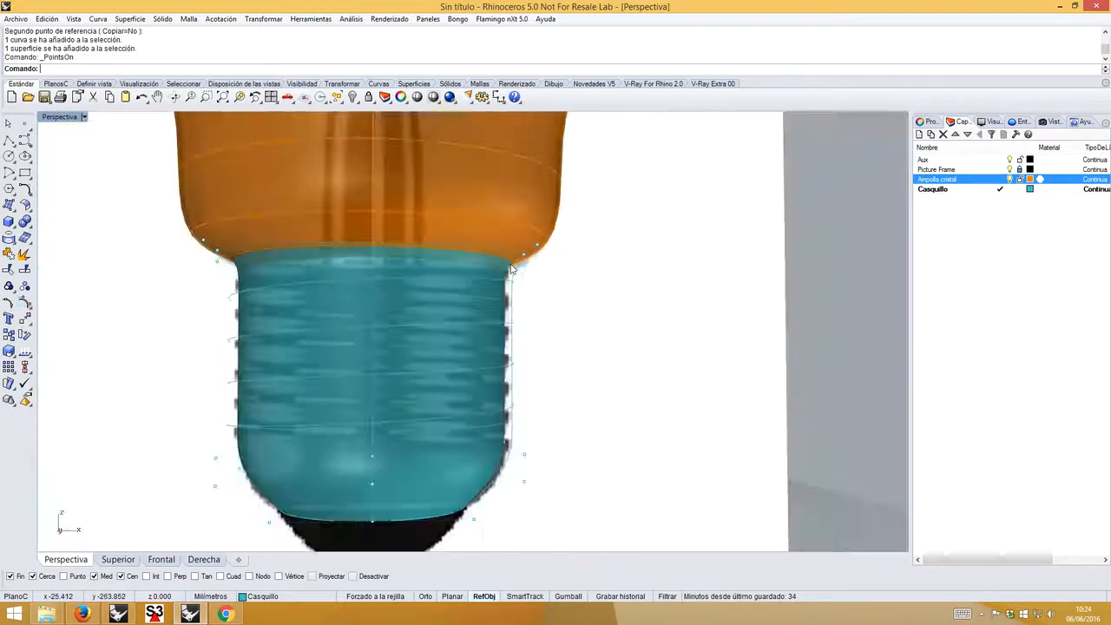
double_click(67, 118)
scroll(288, 364, "up", 4)
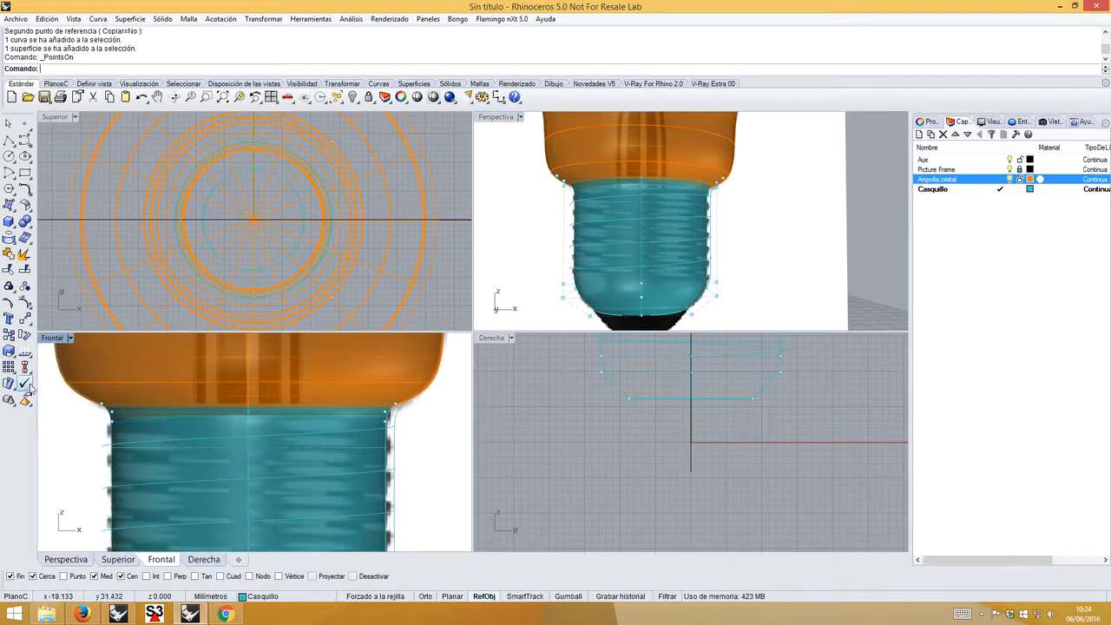
left_click_drag(55, 393, 423, 411)
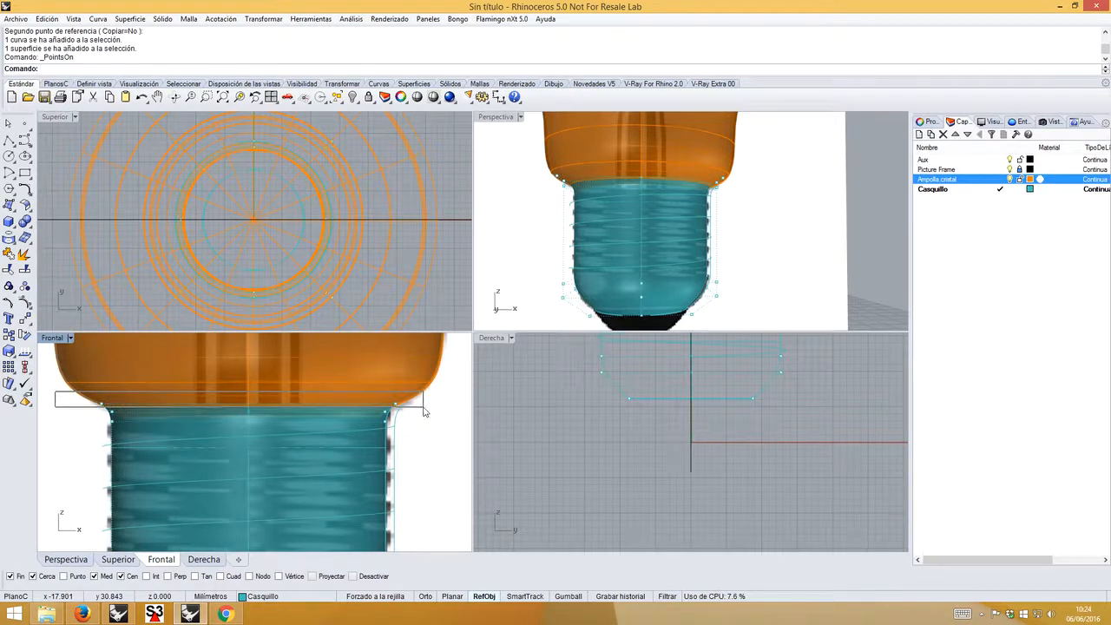
- Scale the top row of rim points outward in 2D in the Superior view from origin 0, by a factor of about 1.063
scroll(364, 310, "down", 5)
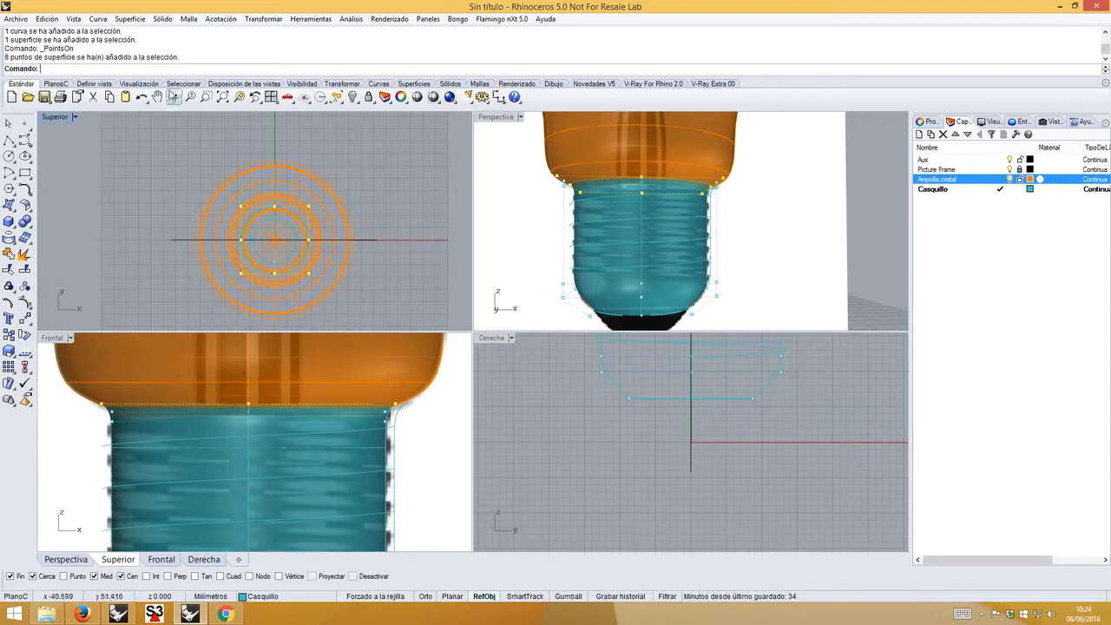
right_click(166, 69)
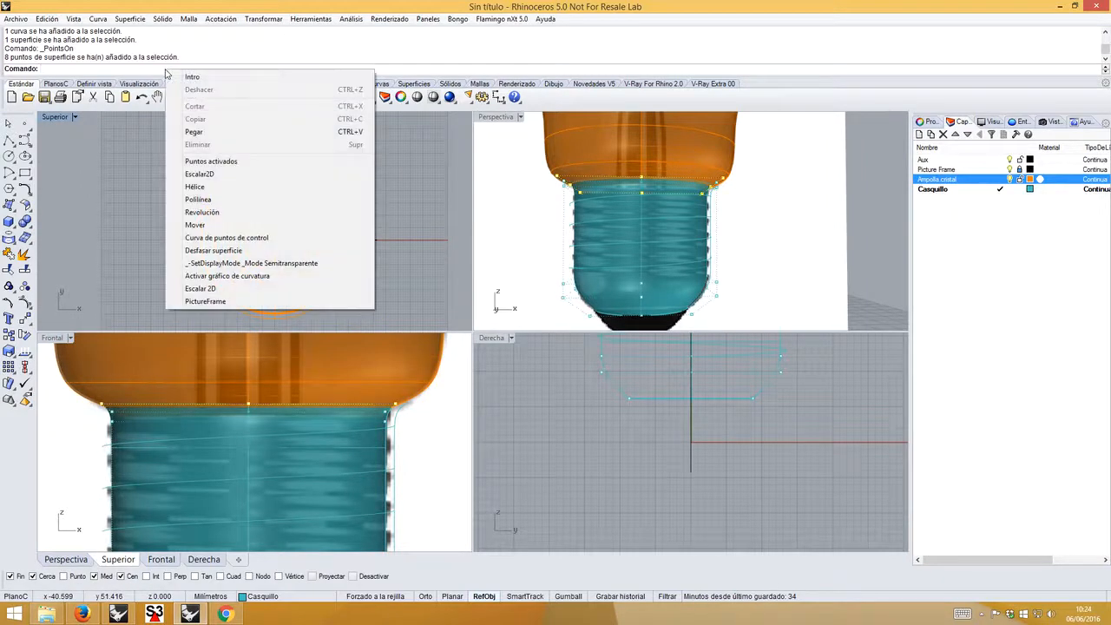
left_click(208, 176)
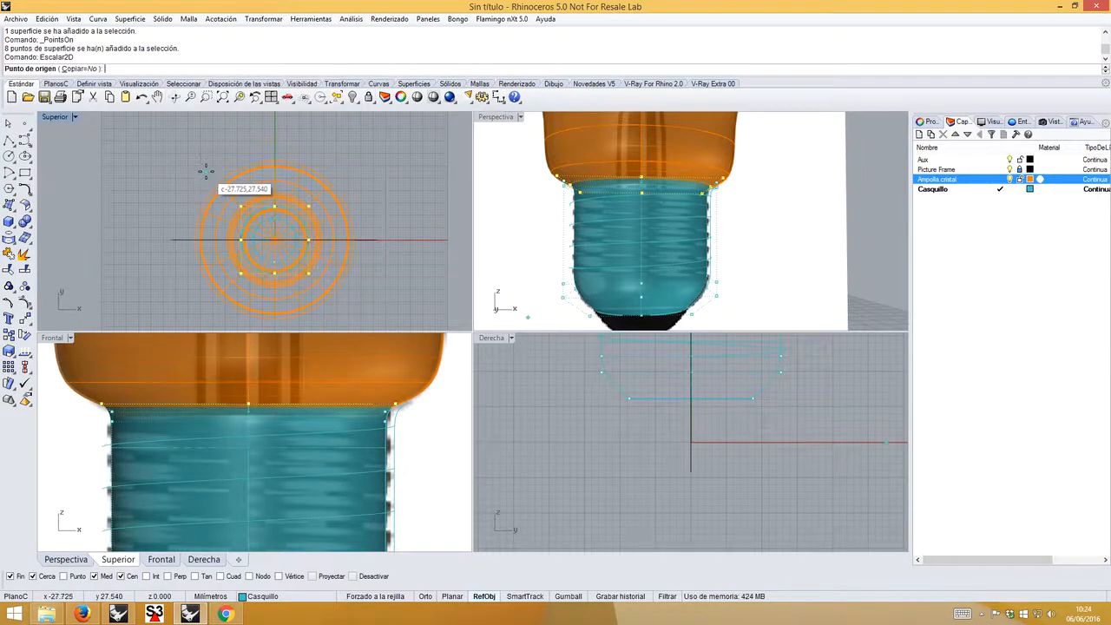
type("0")
key("Return")
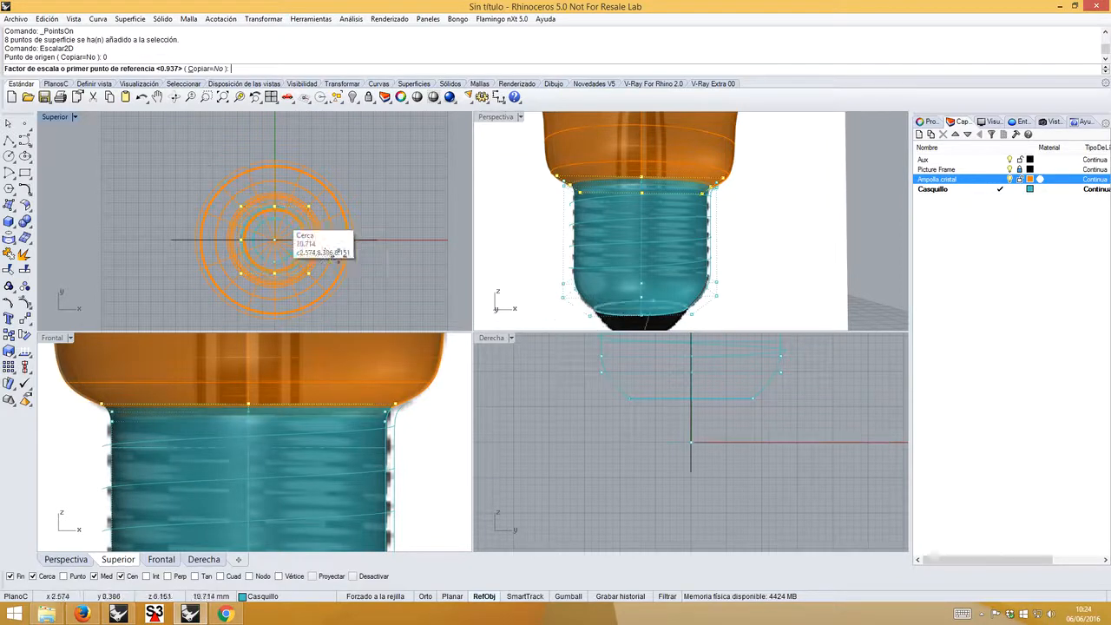
left_click(363, 265)
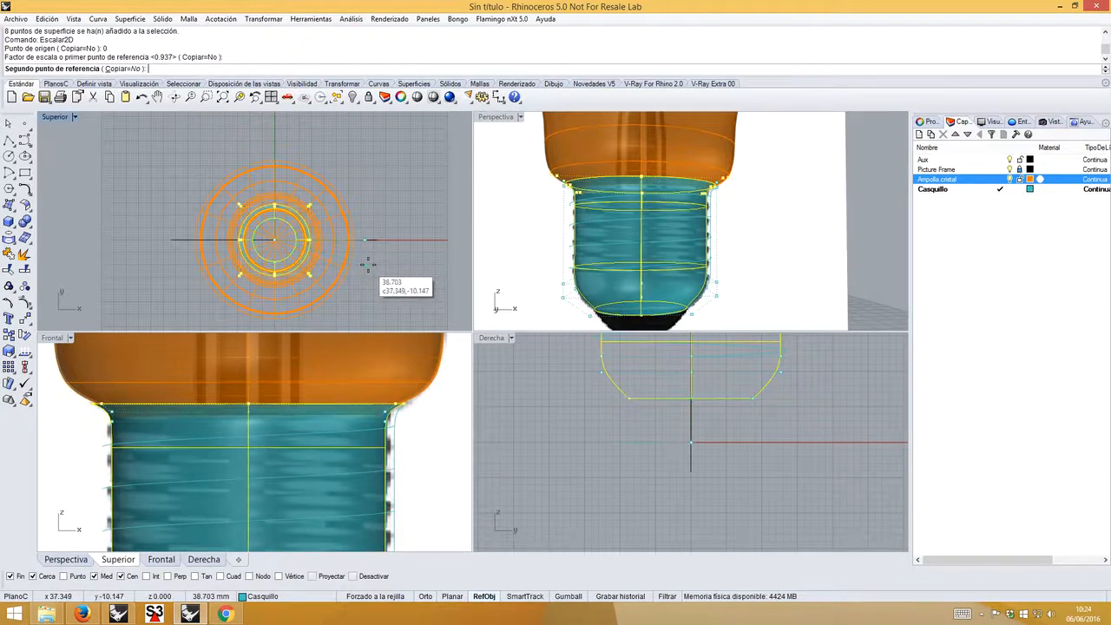
left_click(366, 264)
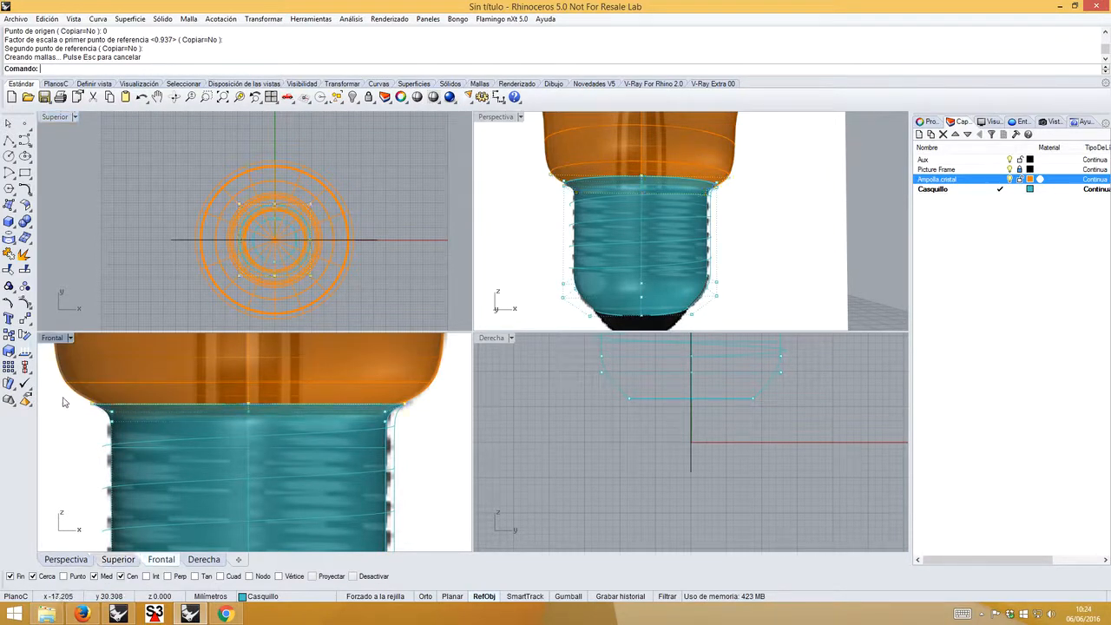
- Select the top two rows of the base's control points in the Frontal view and scale them outward in 2D from origin 0
left_click_drag(63, 397, 432, 420)
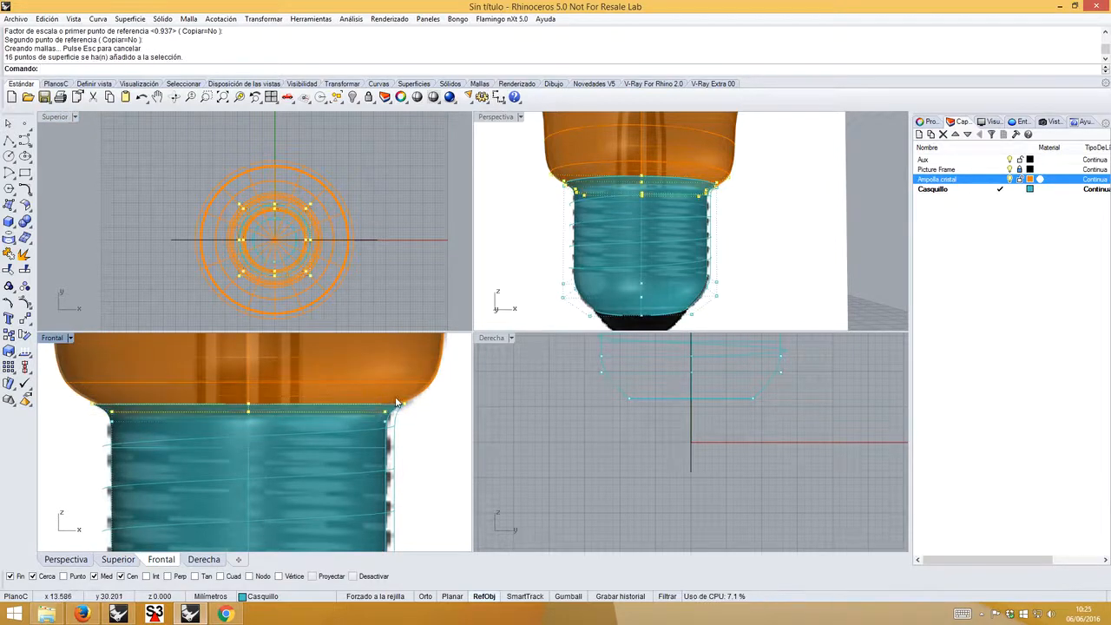
right_click(110, 70)
left_click(150, 168)
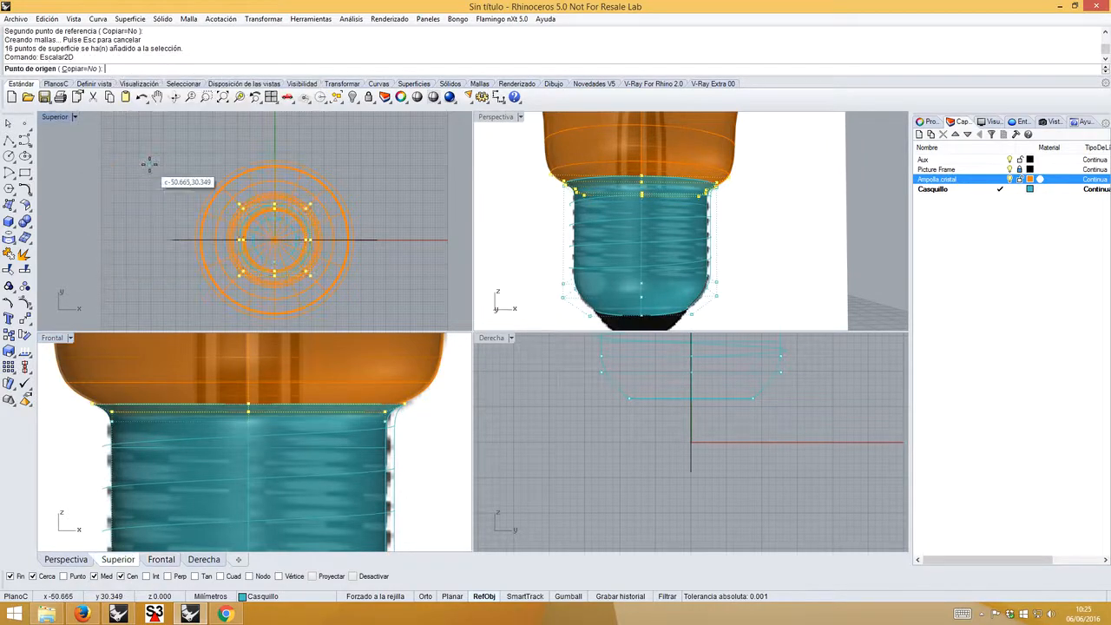
type("0")
key("Return")
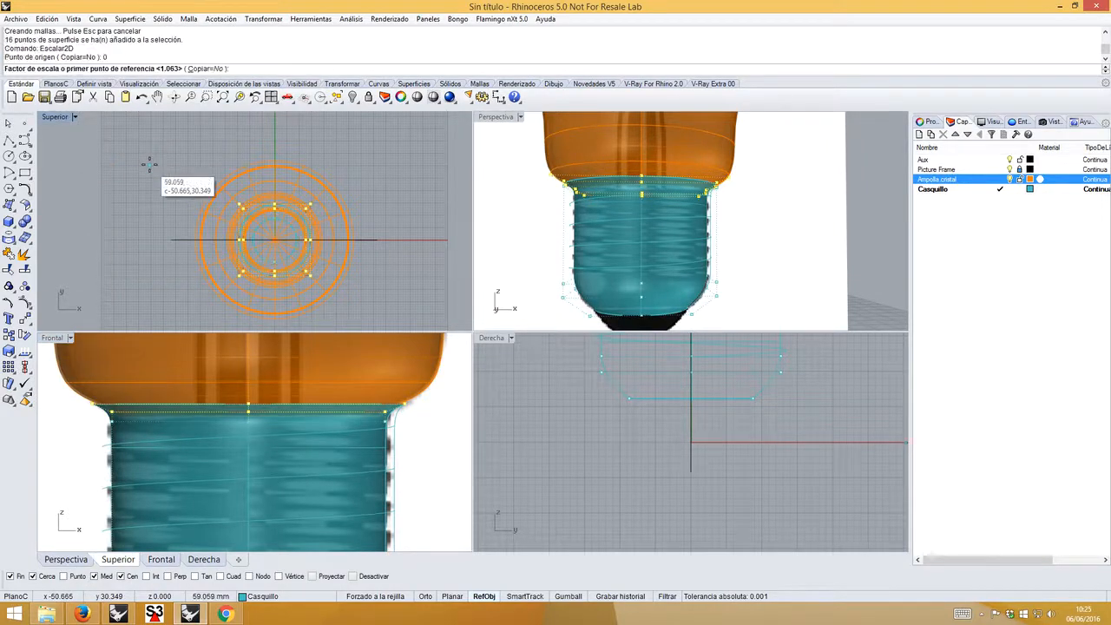
left_click(431, 309)
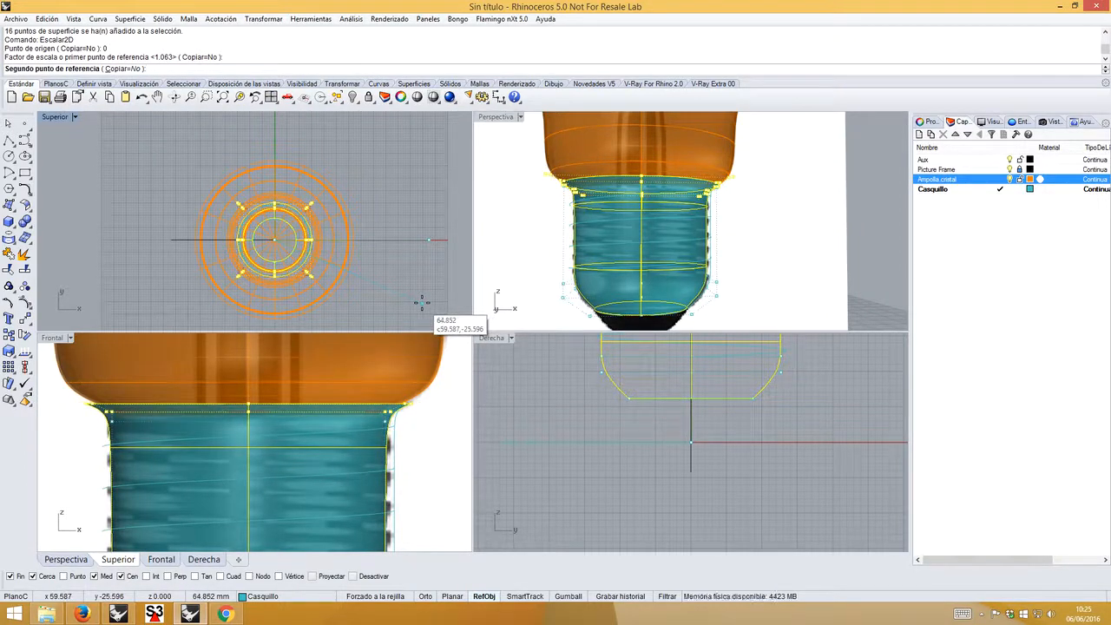
- Scale the socket sleeve's upper control points slightly inward in 2D, and the top rim row again about origin 0, to meet the bulb
left_click(422, 302)
left_click(417, 407)
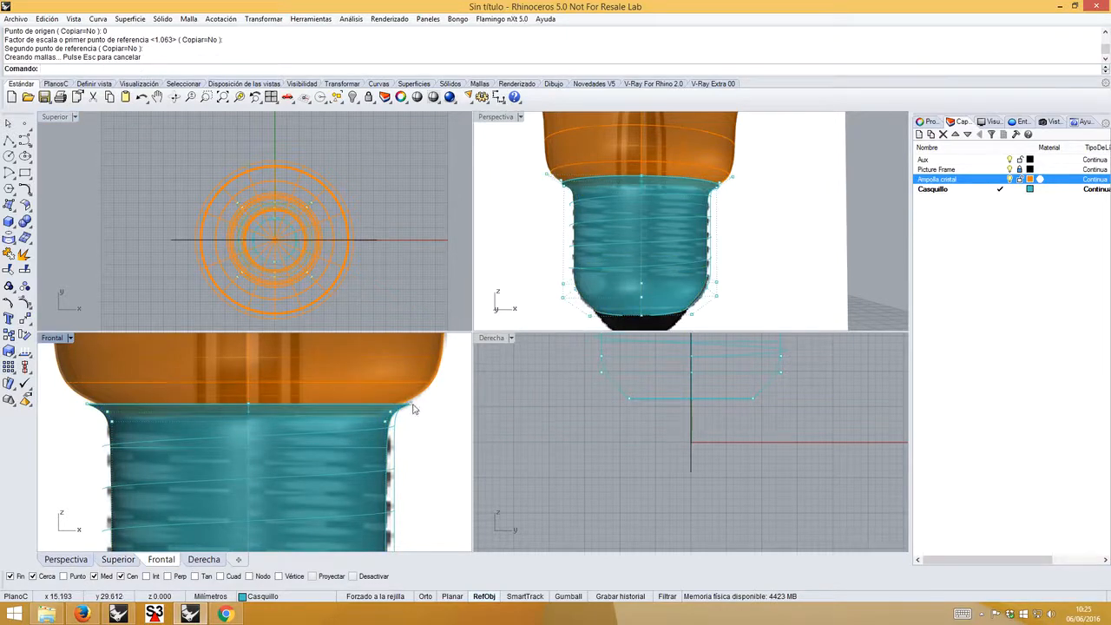
left_click_drag(60, 396, 423, 412)
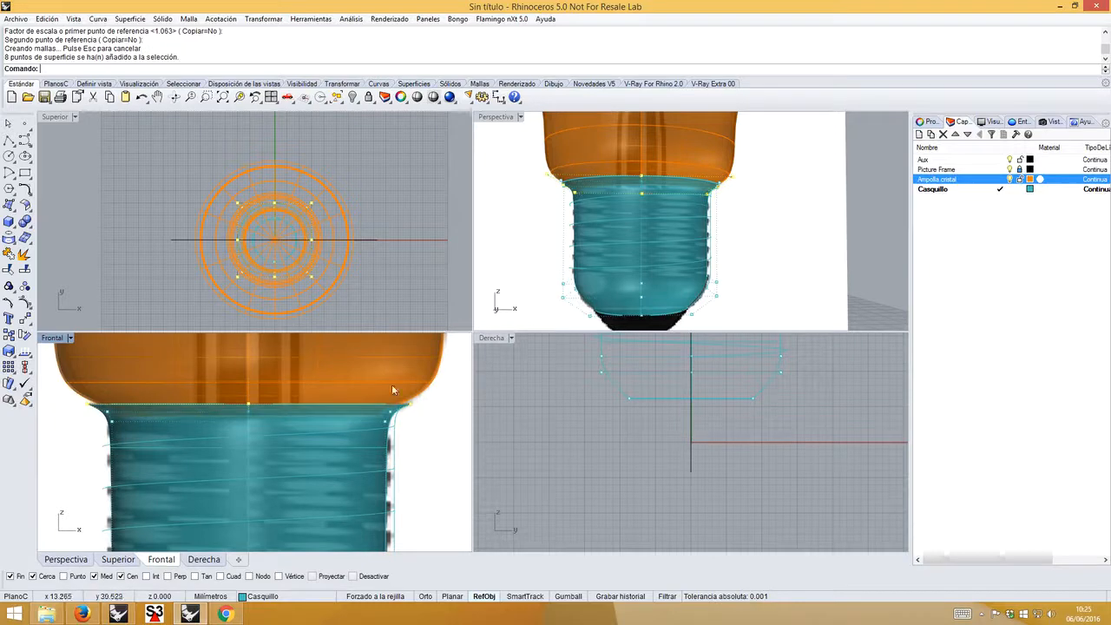
right_click(125, 77)
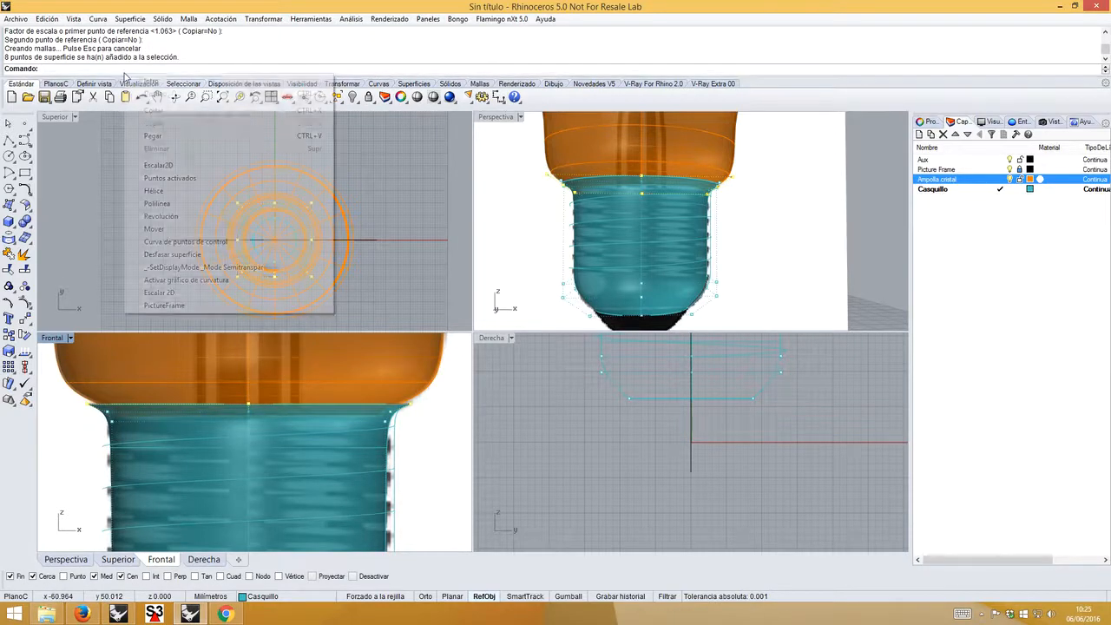
left_click(159, 165)
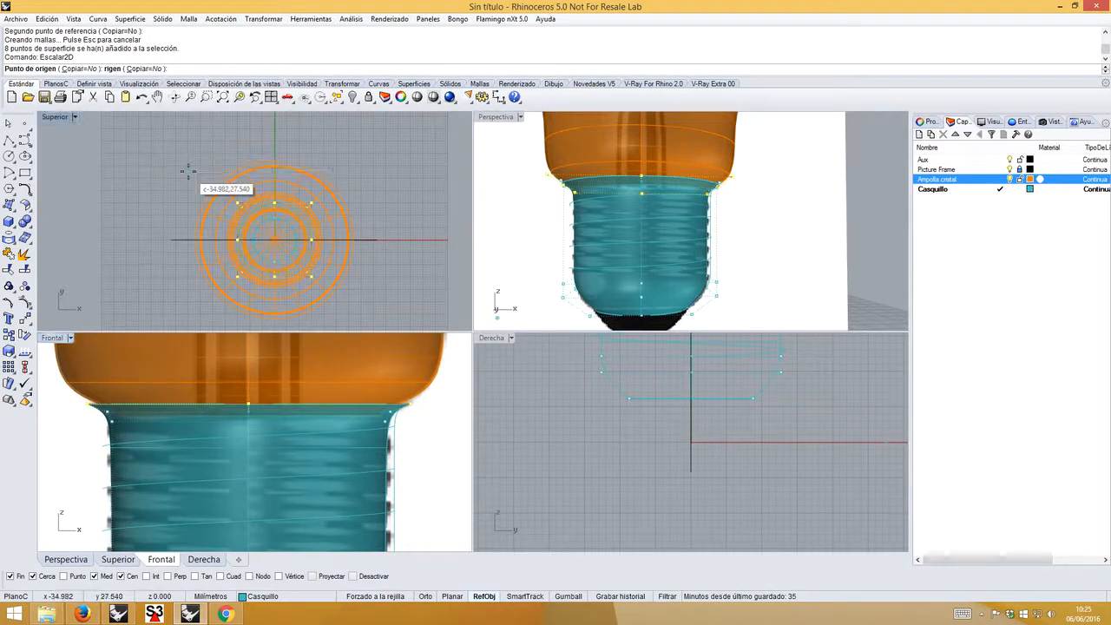
type("0")
key("Return")
left_click(436, 299)
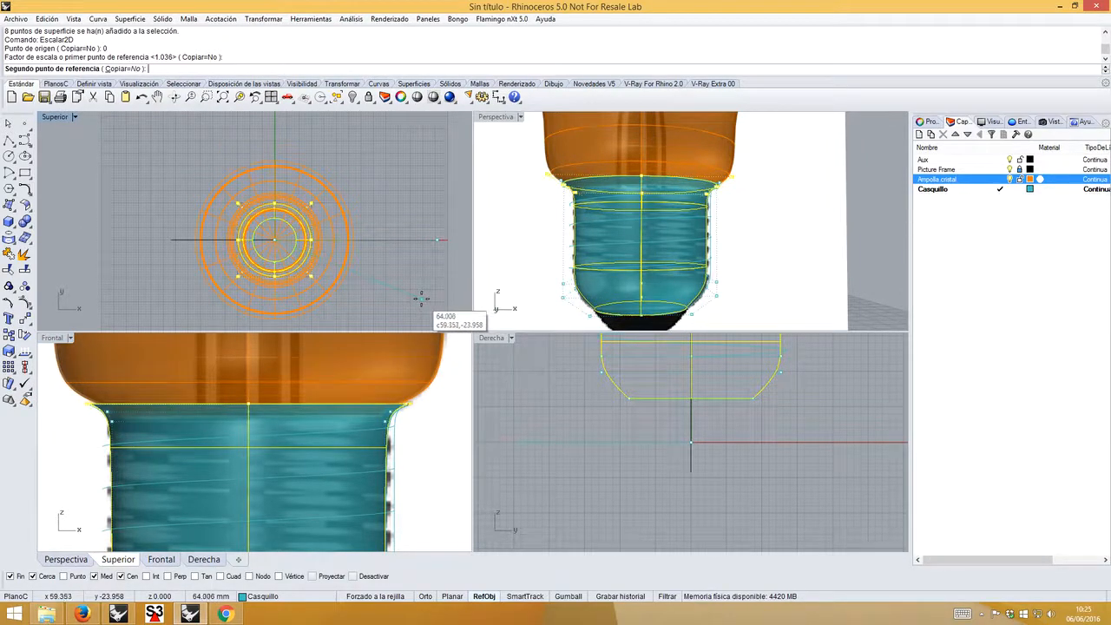
left_click(421, 299)
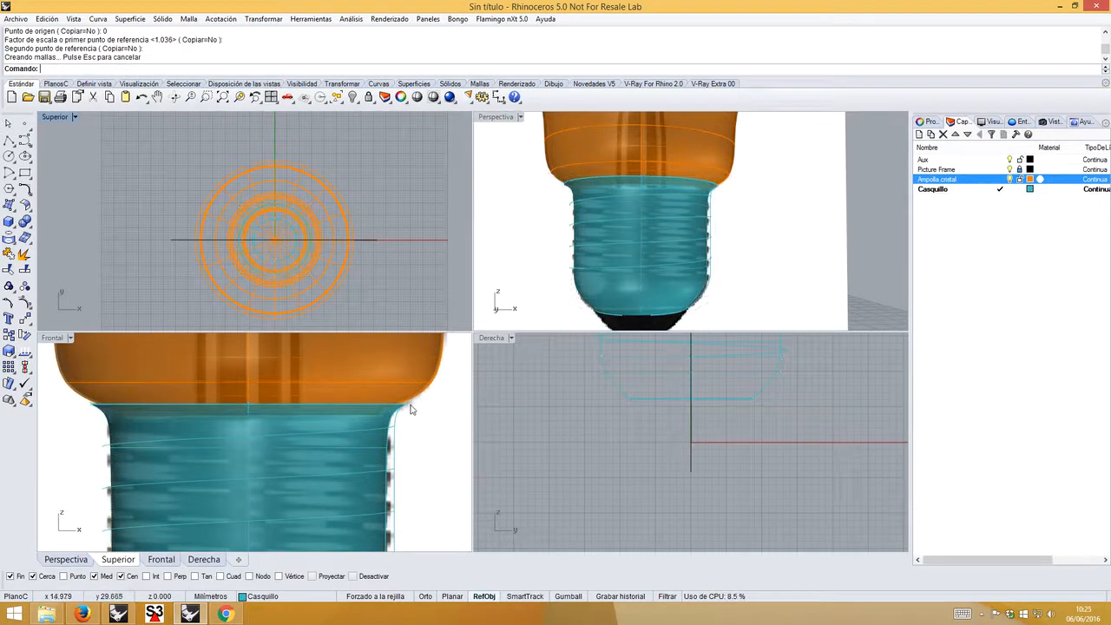
scroll(408, 405, "up", 3)
scroll(402, 399, "down", 5)
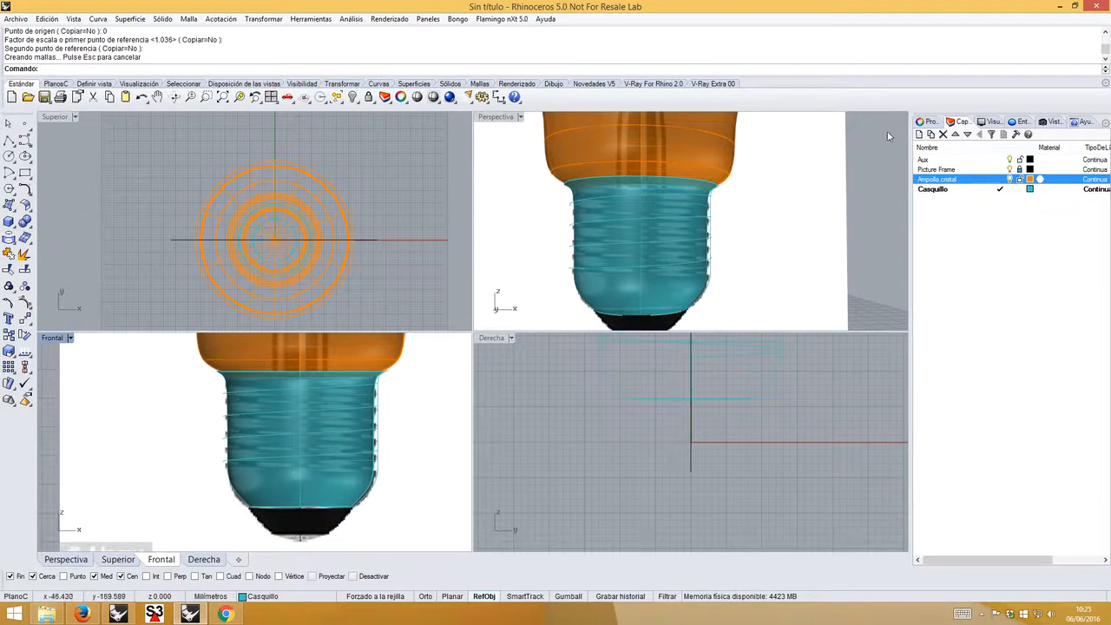
left_click(25, 141)
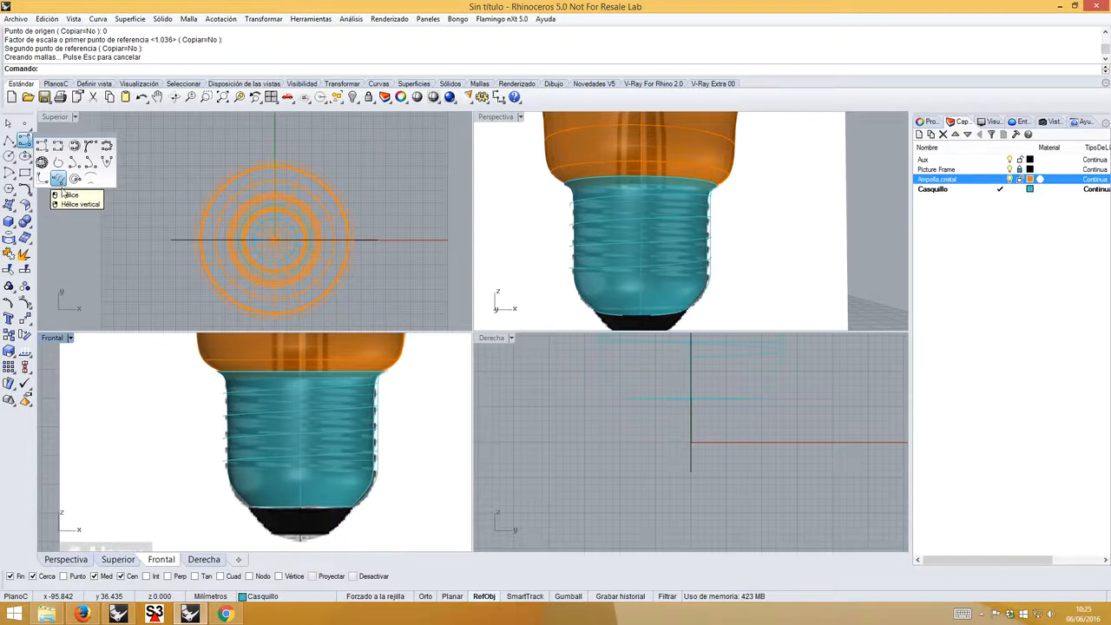
left_click(66, 224)
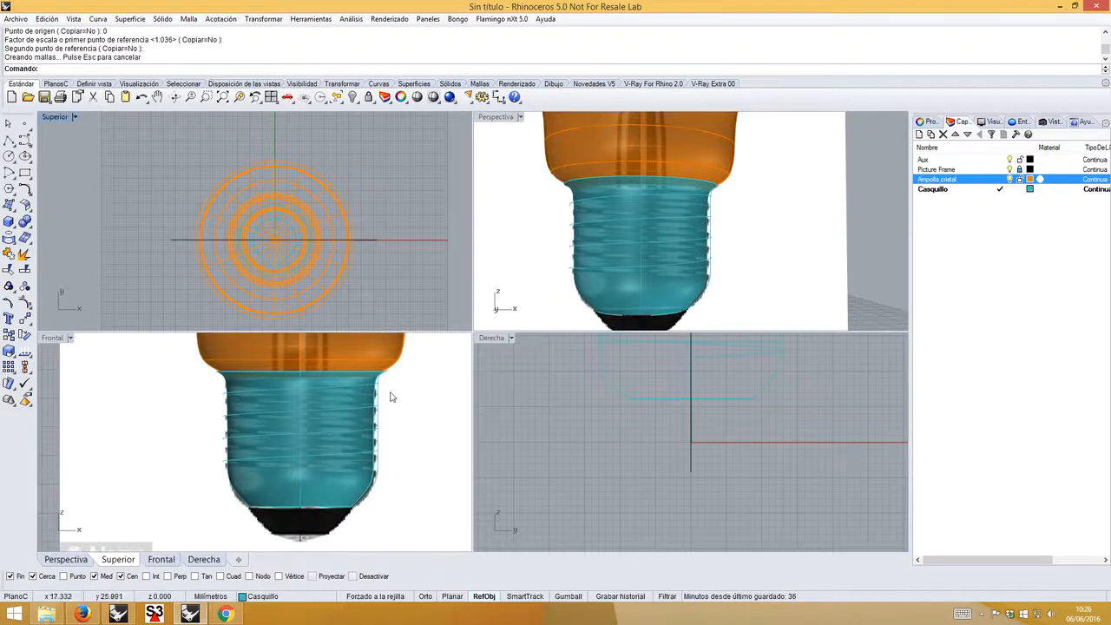
- Gauge the thread's thickness on the reference photo with a trial circle about 1.46 mm in diameter, hiding the Casquillo layer only meanwhile
scroll(382, 396, "up", 5)
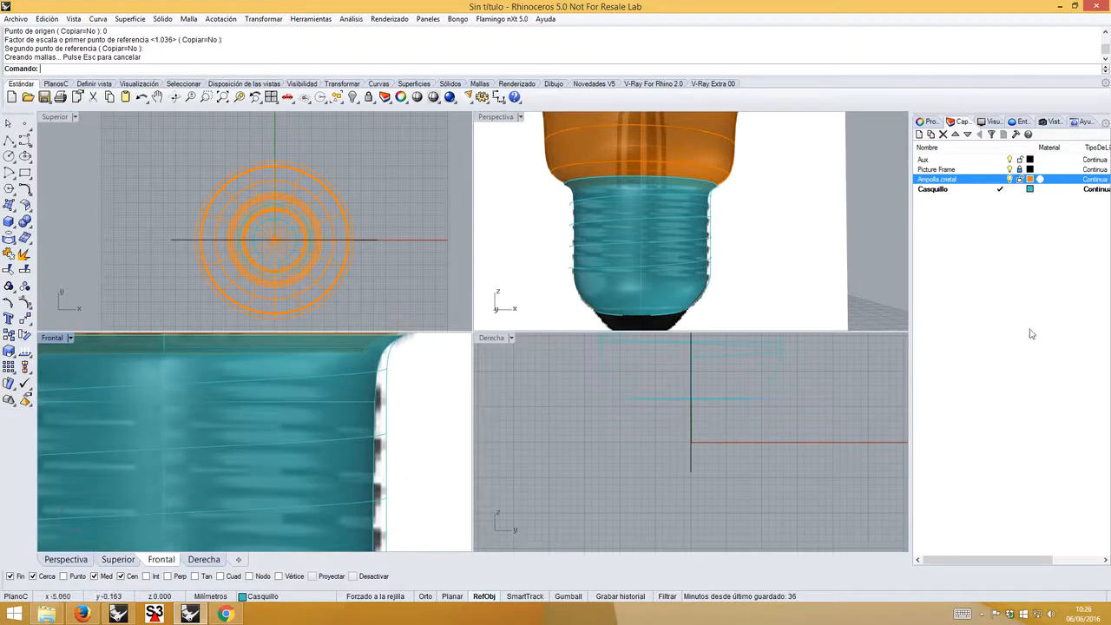
left_click(1002, 169)
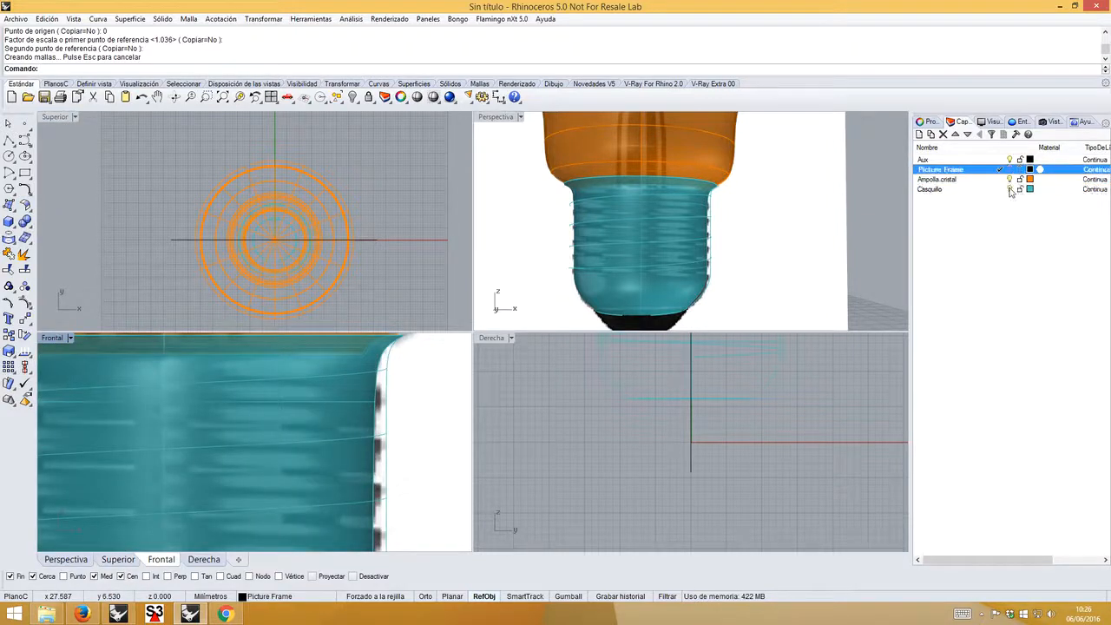
left_click(1010, 188)
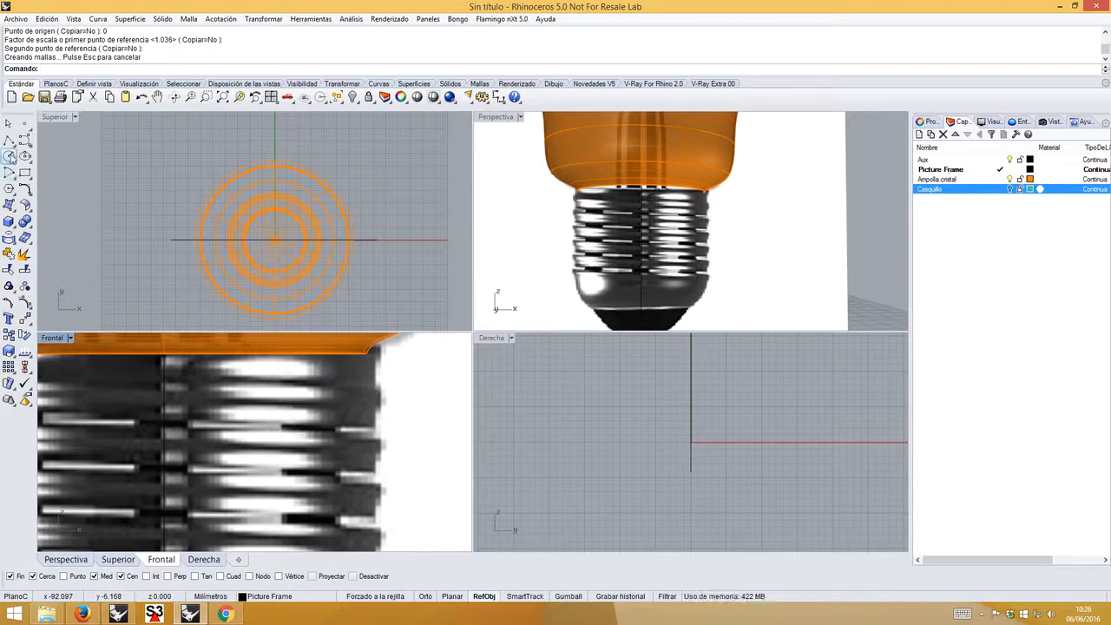
left_click(9, 157)
scroll(382, 404, "up", 3)
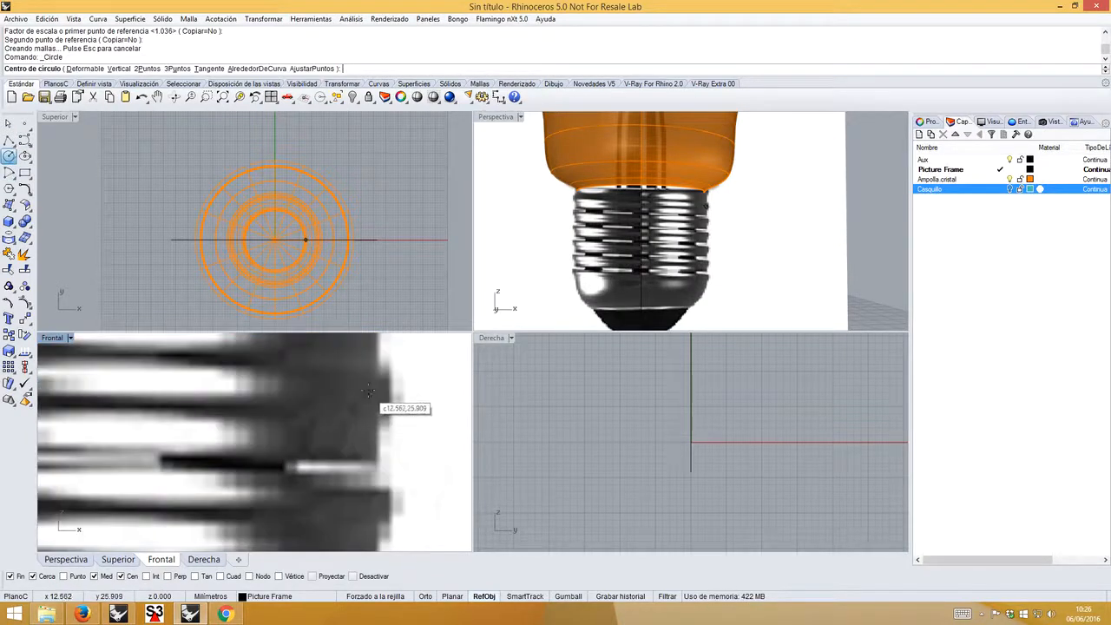
left_click(368, 391)
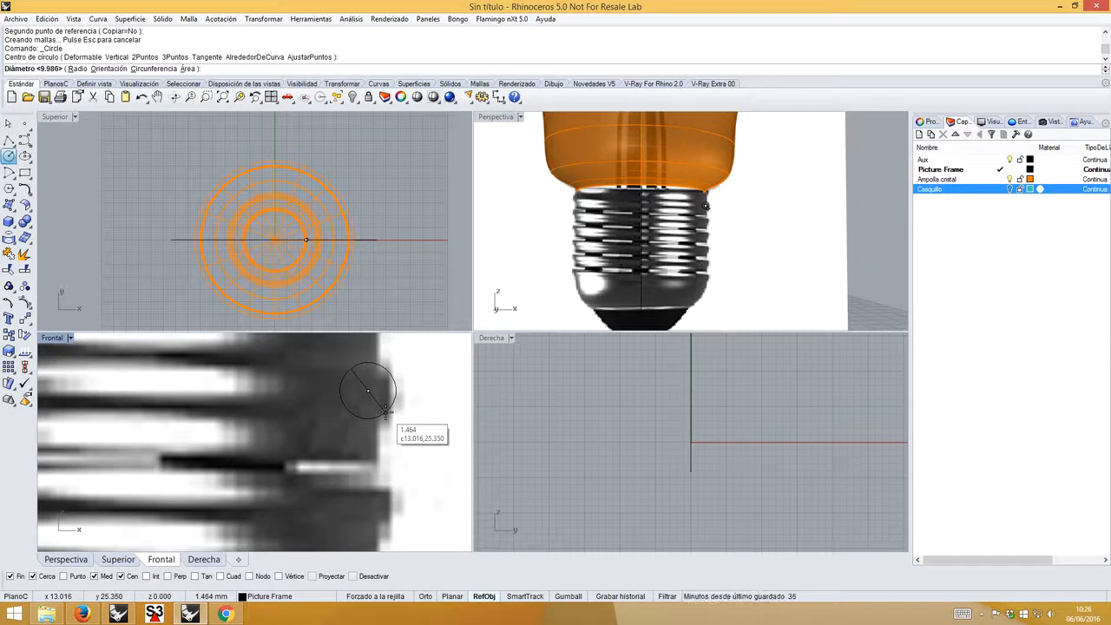
left_click(386, 415)
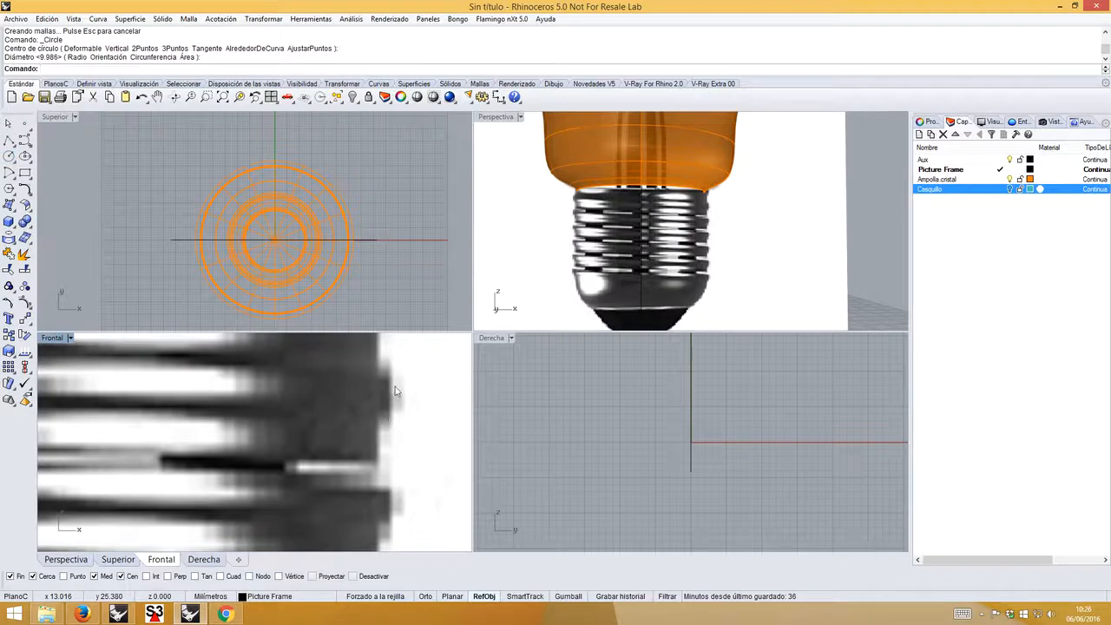
left_click(1010, 189)
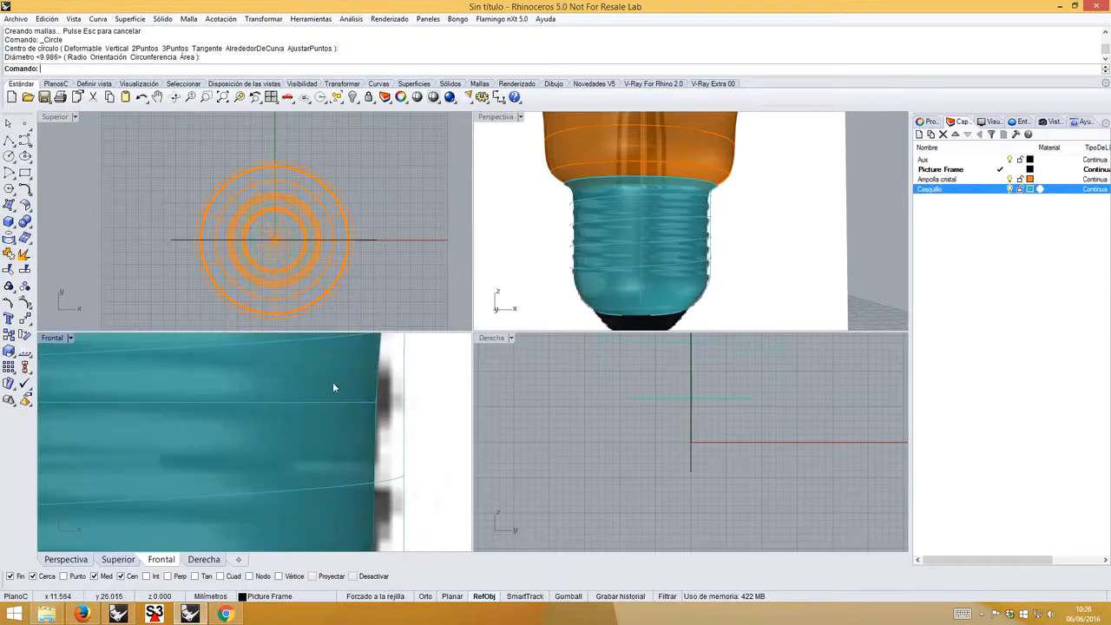
- Try a flat-capped pipe with a constant 1.4 mm radius along the thread helix around the sleeve
scroll(400, 409, "down", 5)
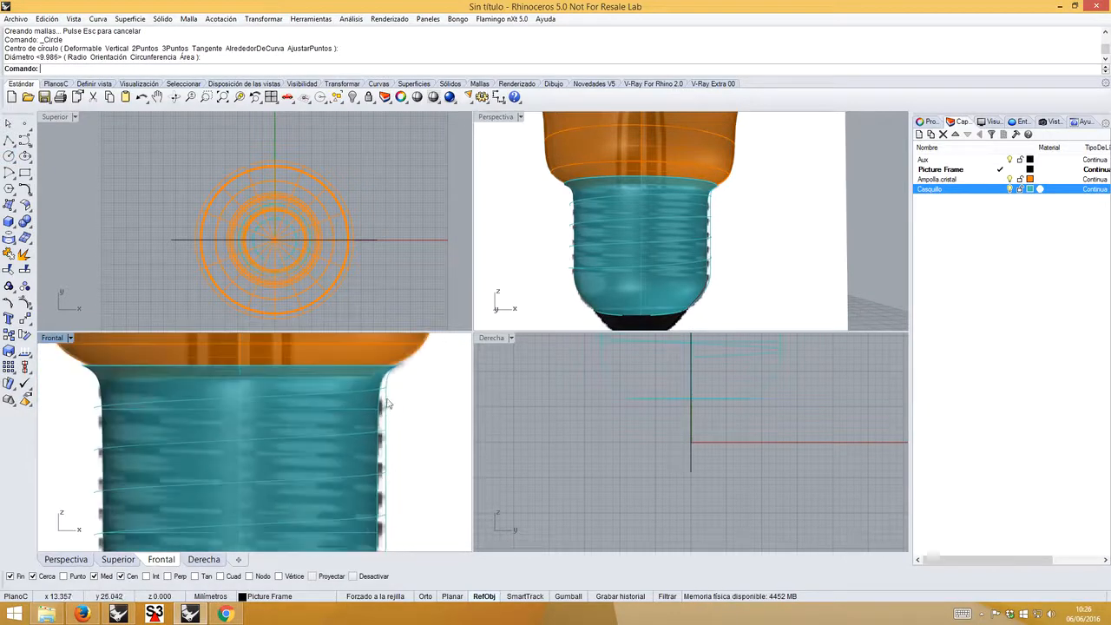
left_click(386, 394)
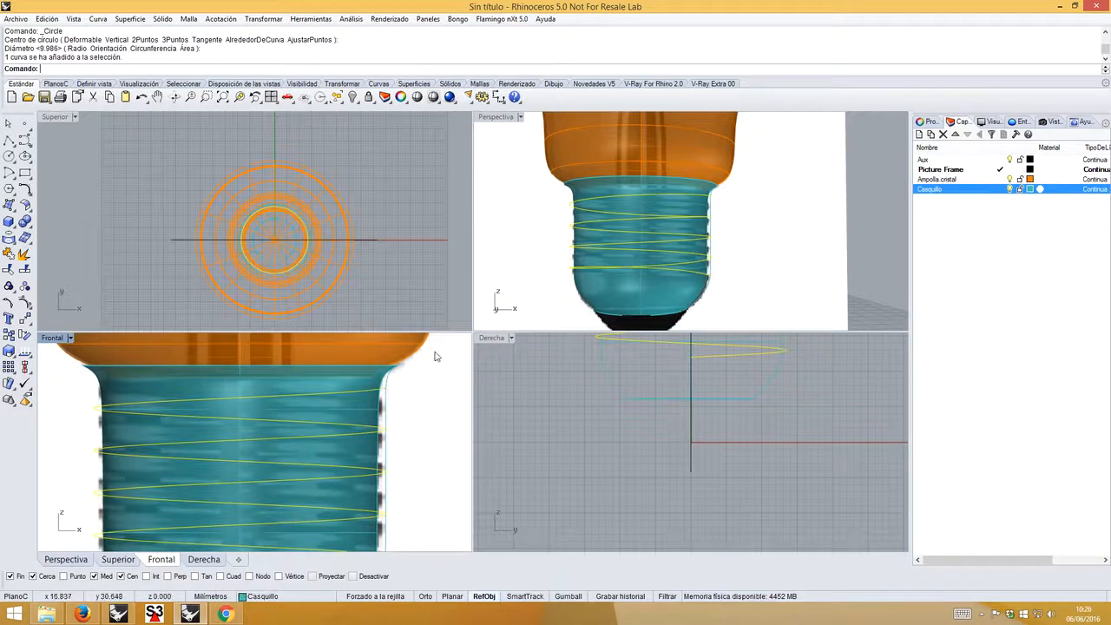
right_click_drag(741, 202, 719, 189)
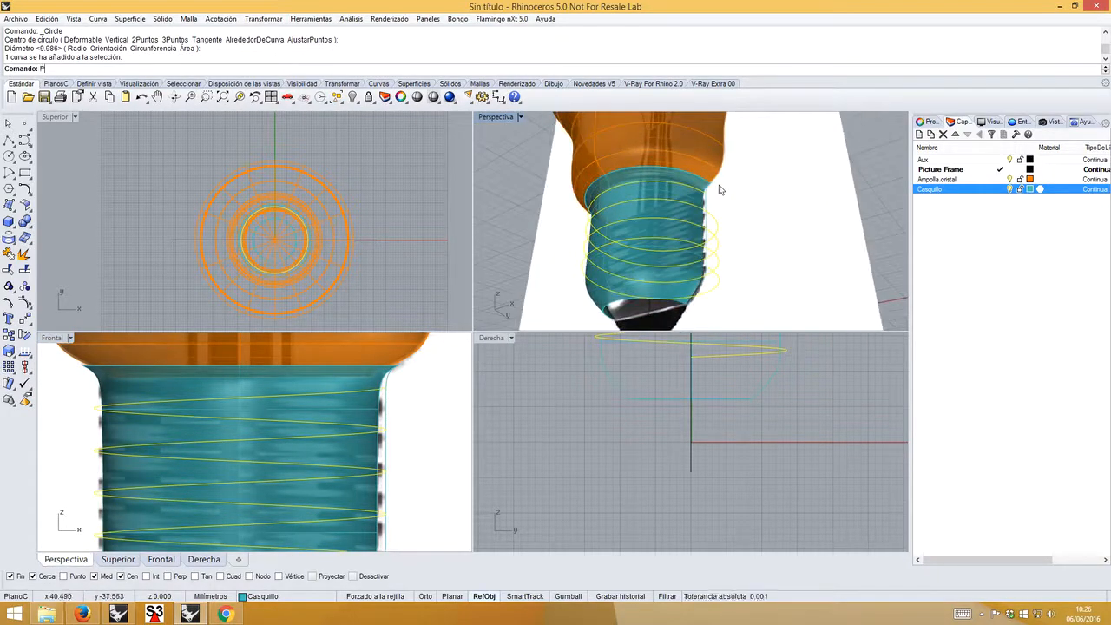
key("Escape")
type("Tub")
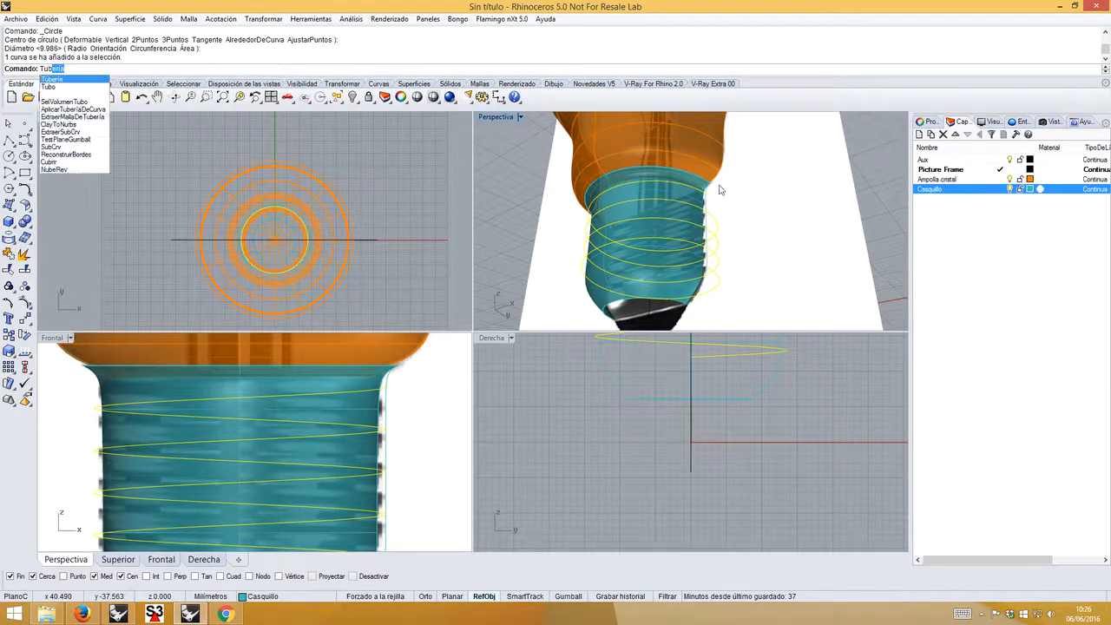
key("Return")
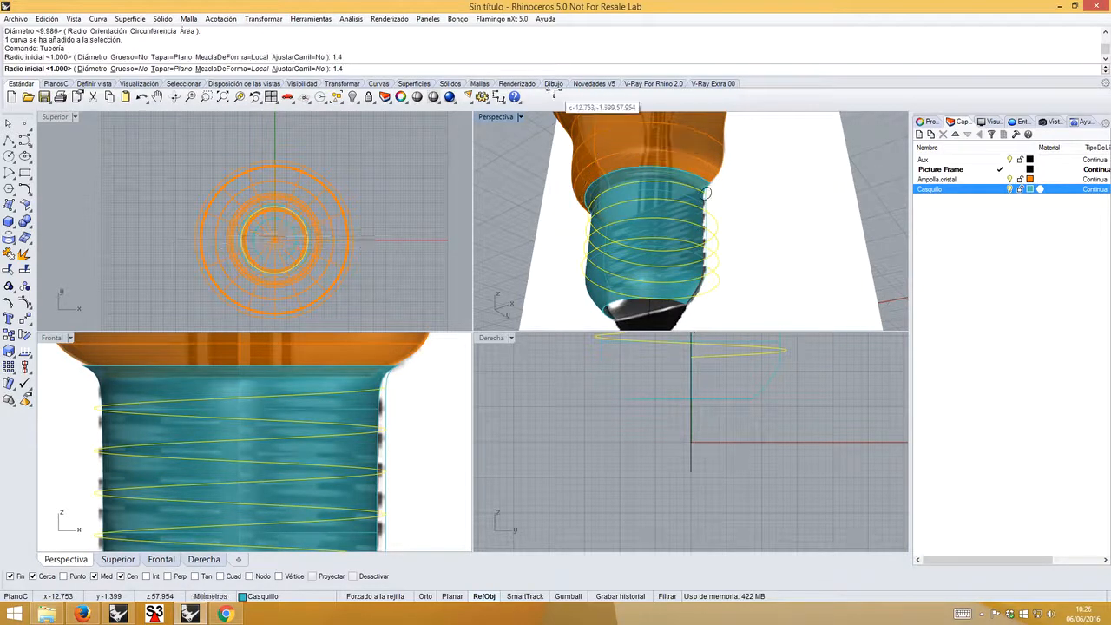
key("Return")
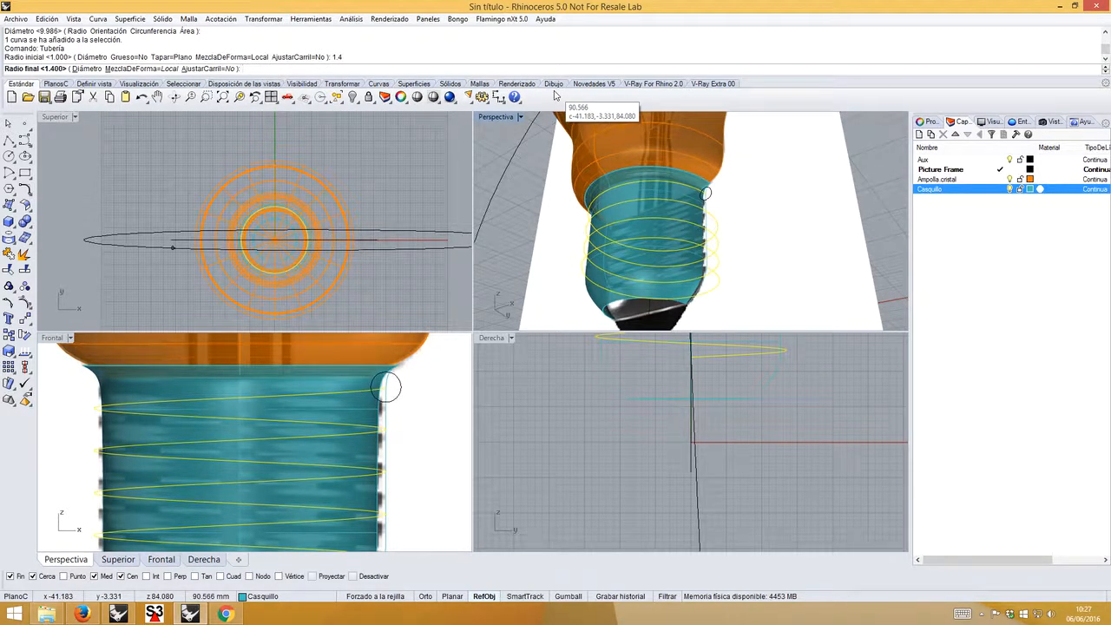
key("Return")
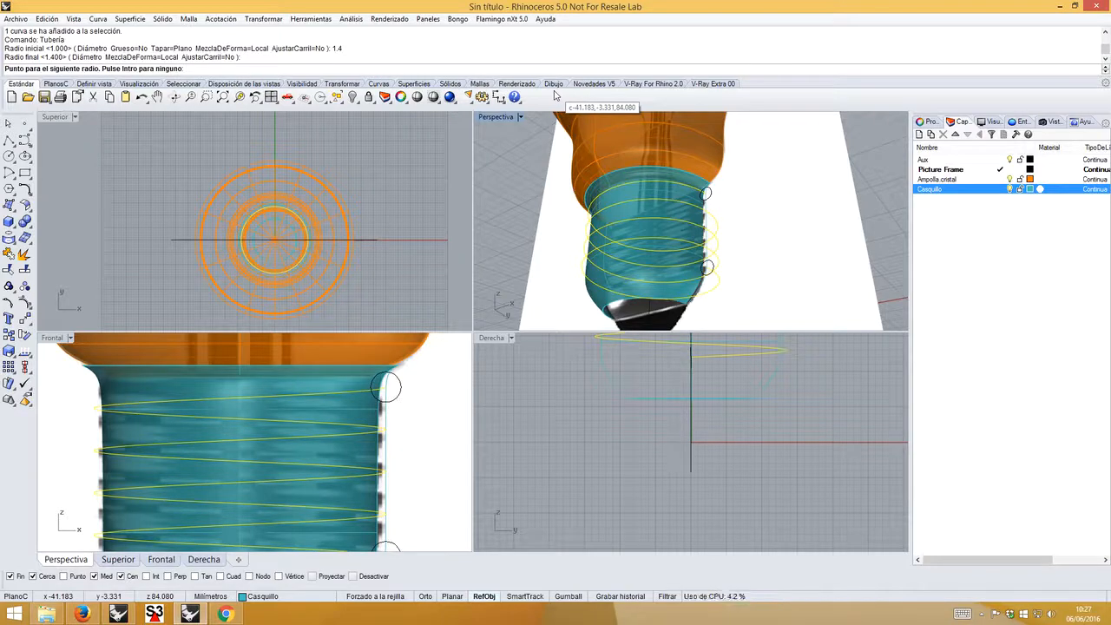
key("Return")
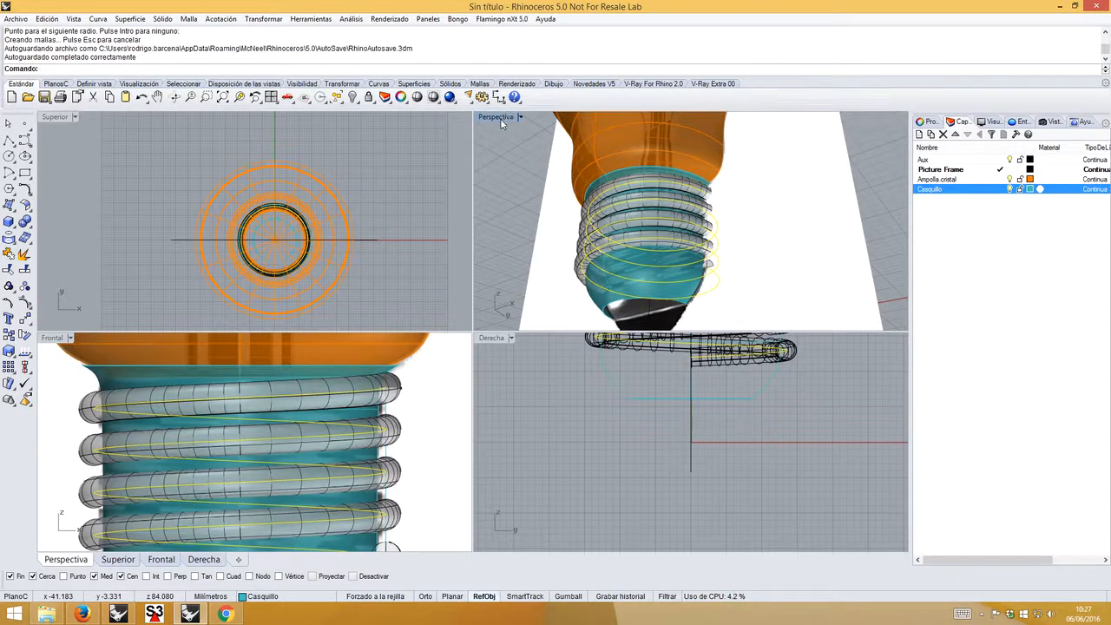
- Examine the helical pipe in an enlarged perspective view, checking how its turns and ends sit against the sleeve
double_click(497, 118)
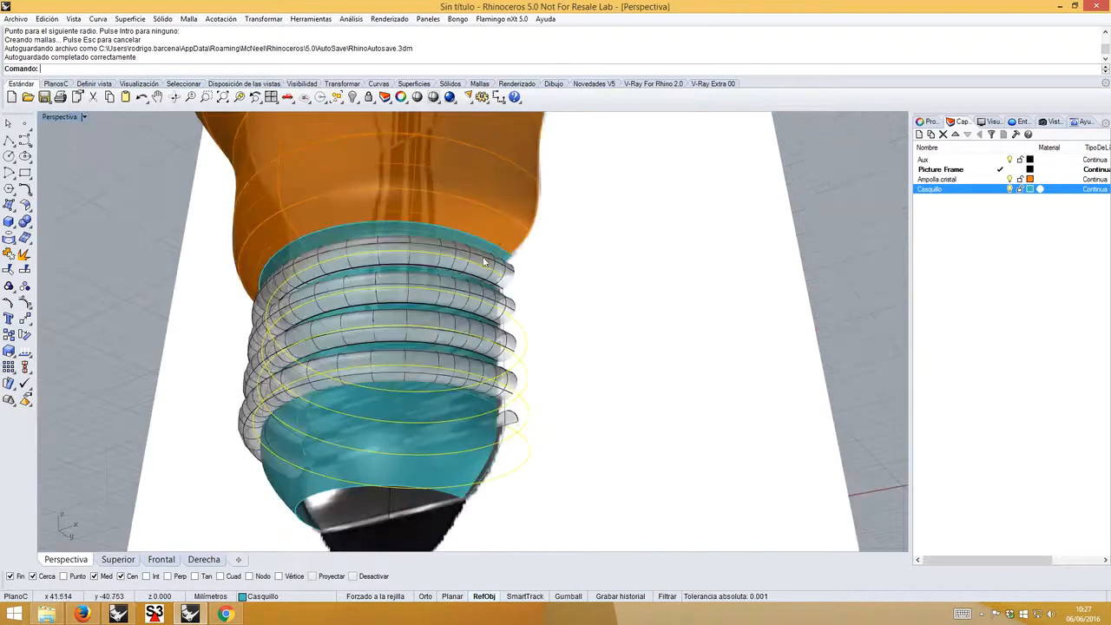
mouse_move(514, 299)
right_mouse_down()
mouse_move(549, 318)
mouse_move(534, 292)
mouse_move(397, 286)
mouse_move(521, 292)
right_mouse_up()
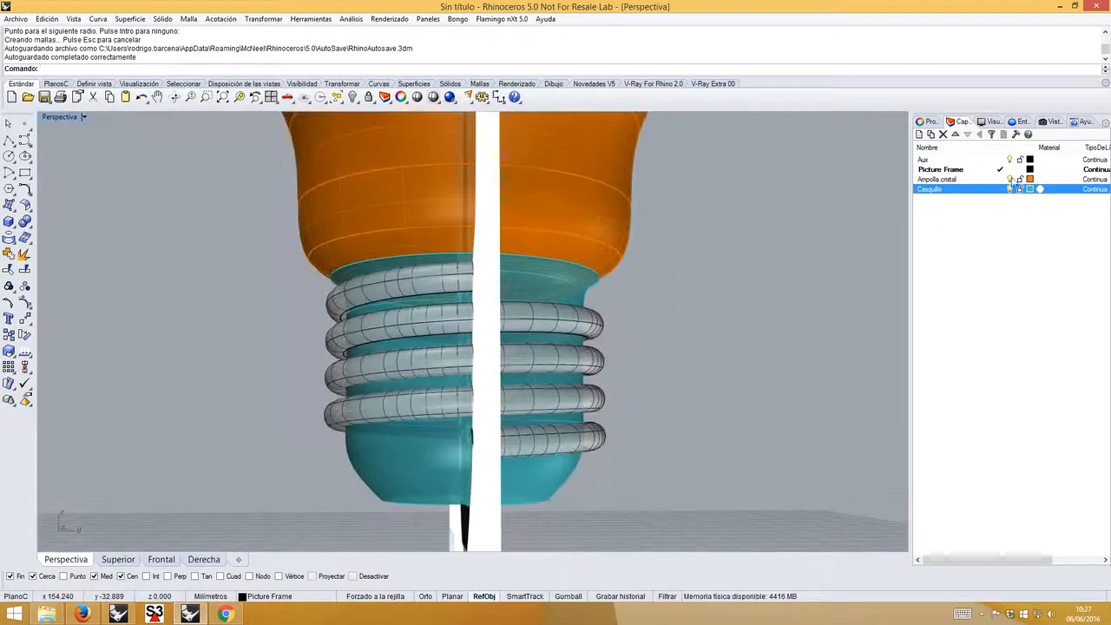
right_click_drag(463, 327, 432, 268)
scroll(456, 282, "up", 3)
scroll(545, 273, "up", 2)
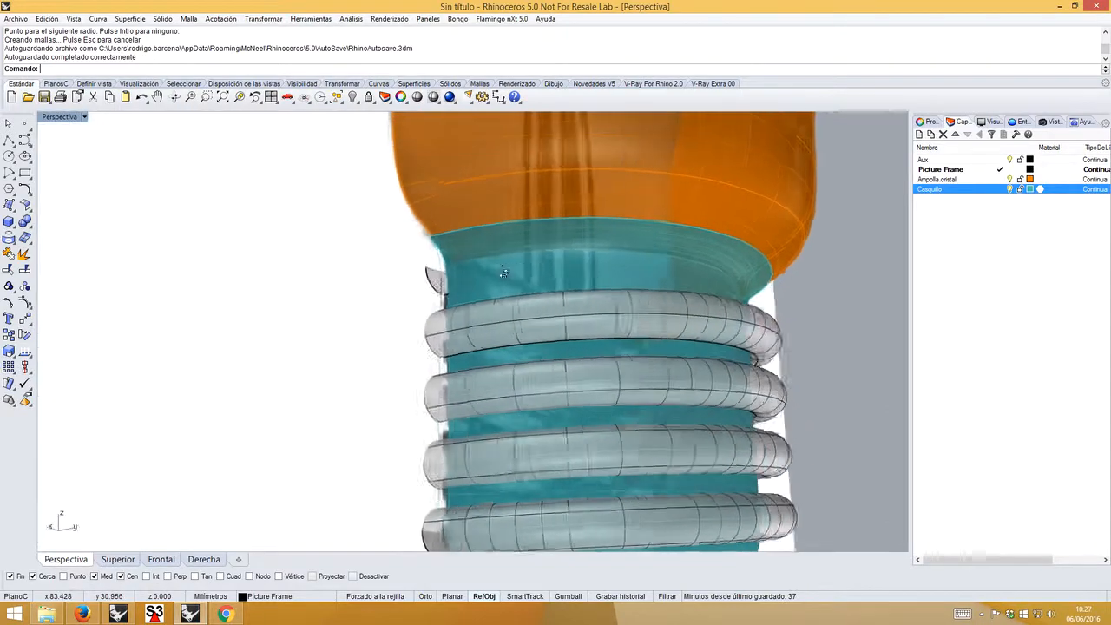
scroll(433, 304, "down", 2)
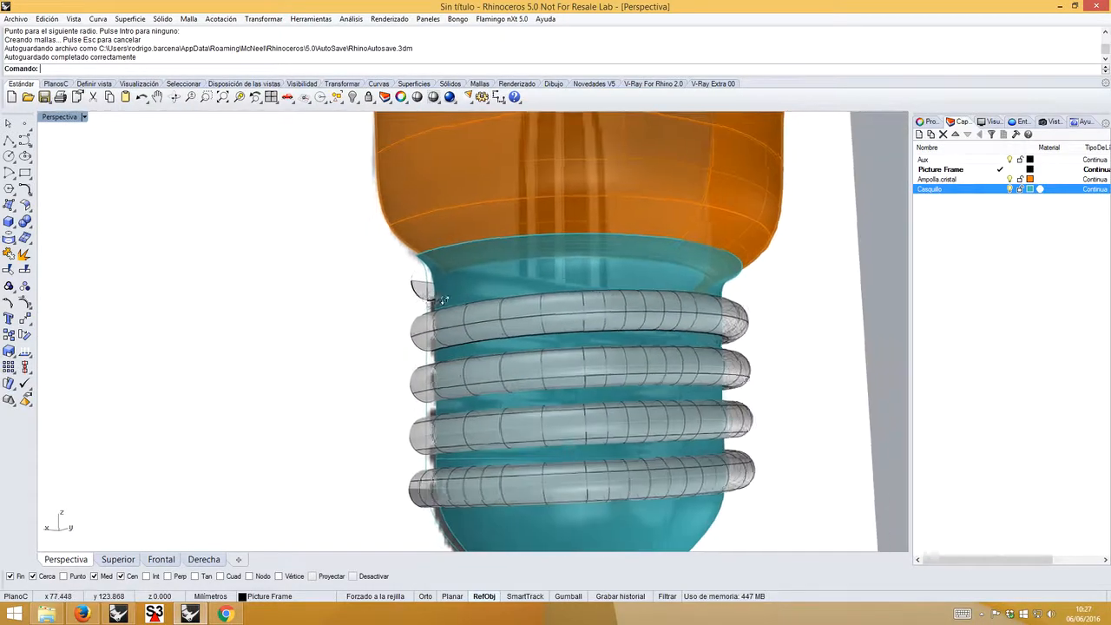
right_click_drag(487, 304, 496, 276)
scroll(480, 291, "up", 2)
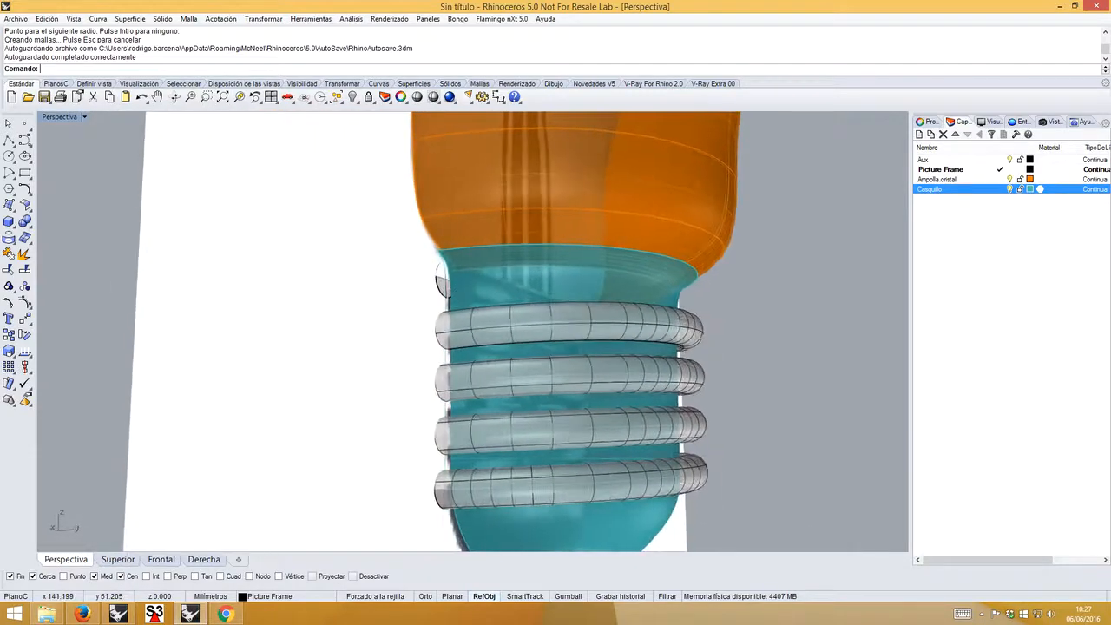
- Delete the helical pipe and set up the layers with Casquillo current and Picture Frame hidden
left_click(699, 322)
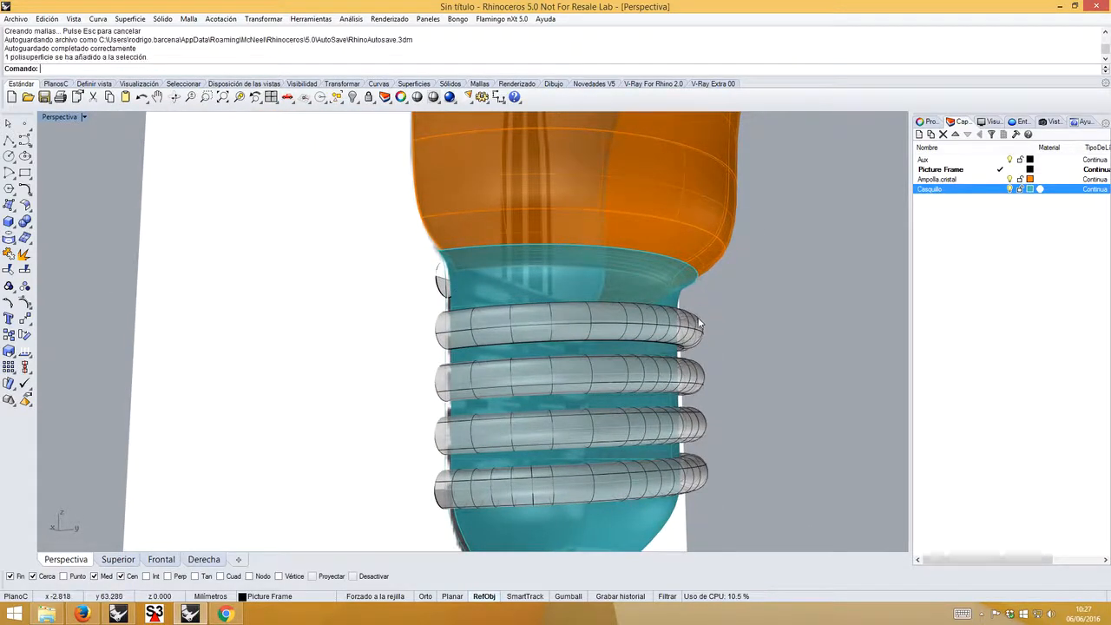
key("Delete")
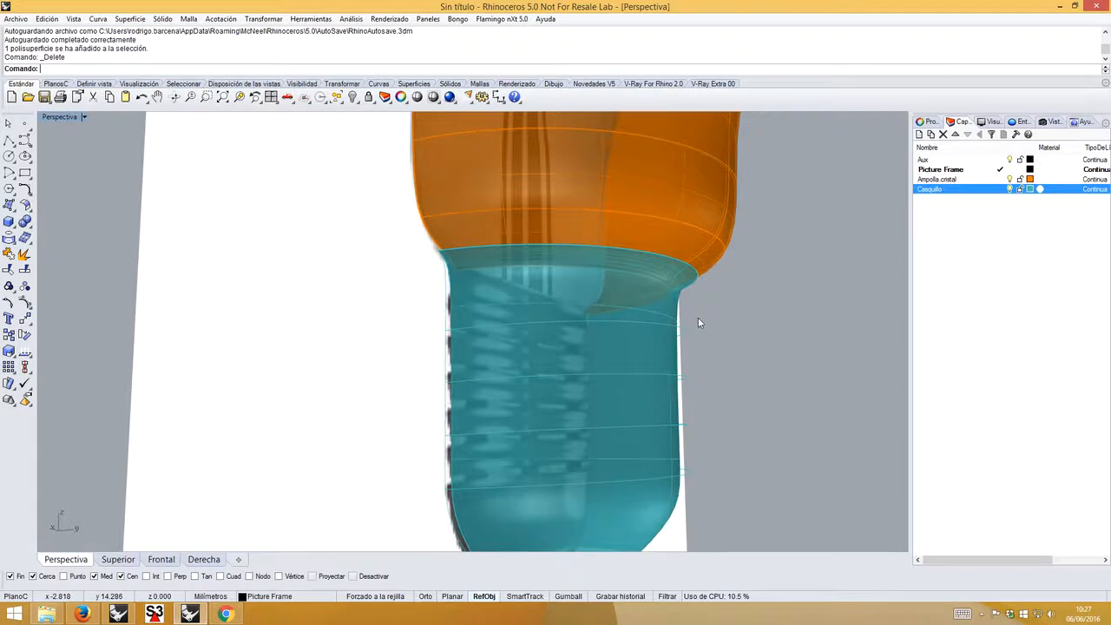
left_click(1001, 189)
left_click(1010, 170)
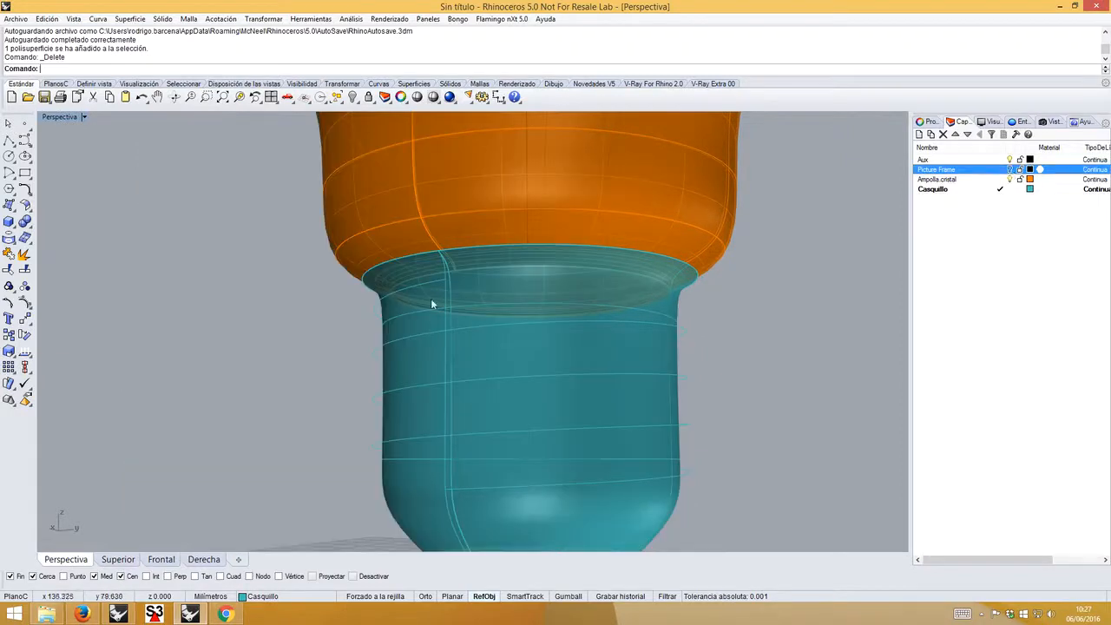
- Display the thread helix's control points and inspect its upper end against the sleeve
left_click(439, 281)
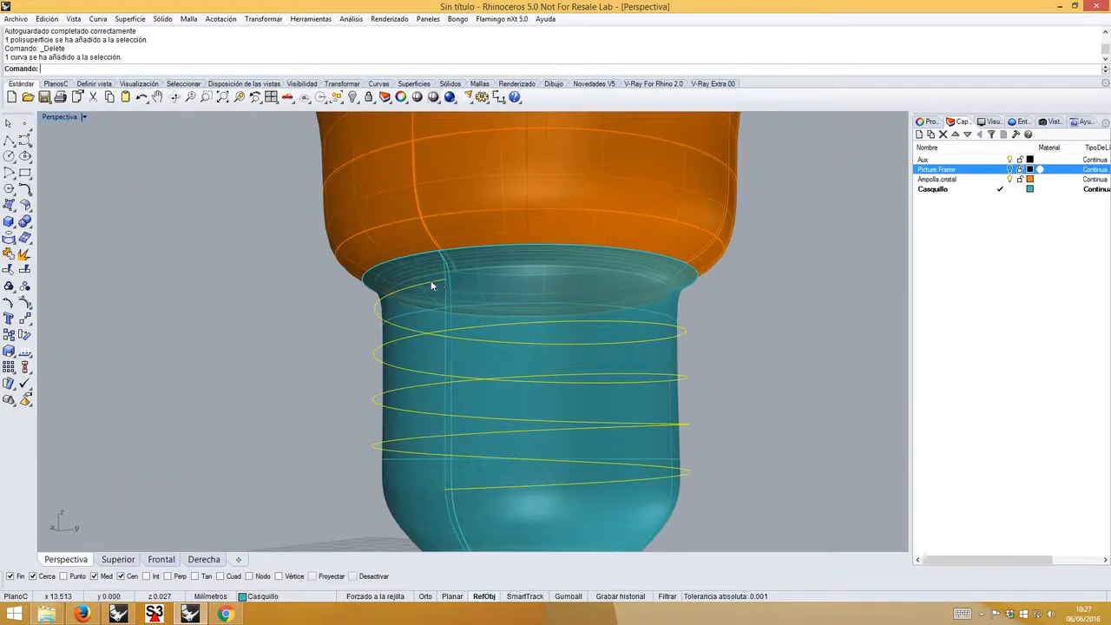
left_click(25, 304)
right_click_drag(261, 303, 443, 269)
mouse_move(476, 333)
right_mouse_down()
mouse_move(620, 454)
mouse_move(637, 451)
mouse_move(509, 315)
mouse_move(513, 328)
mouse_move(489, 308)
mouse_move(478, 312)
right_mouse_up()
key("Escape")
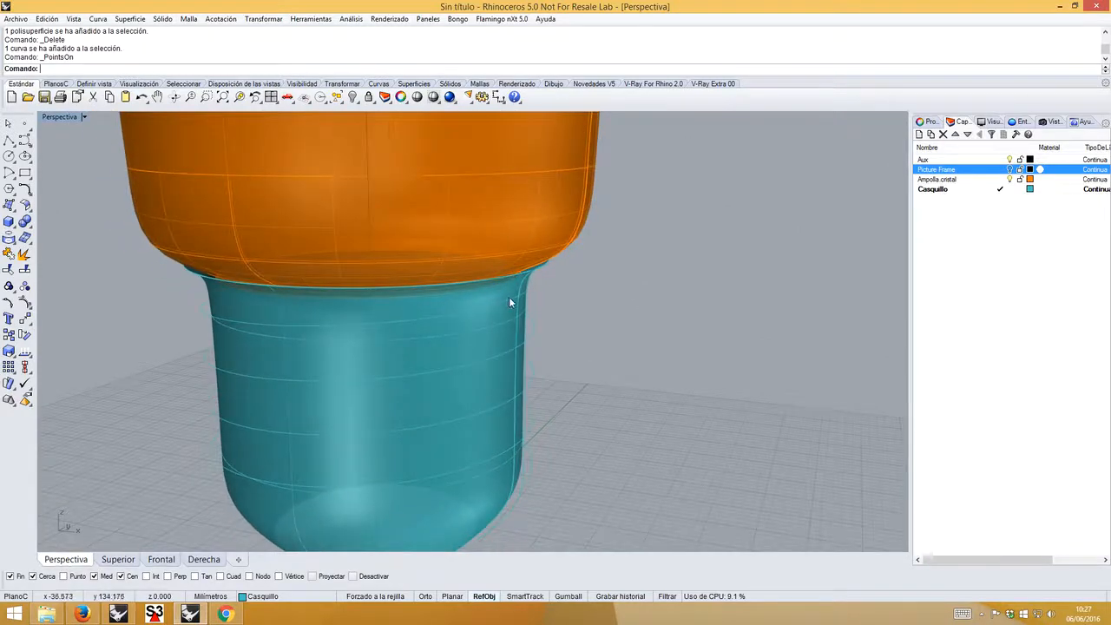
- Set up a degree 3 rebuild of the thread helix and preview it with 30 points
scroll(511, 302, "up", 2)
left_click(509, 303)
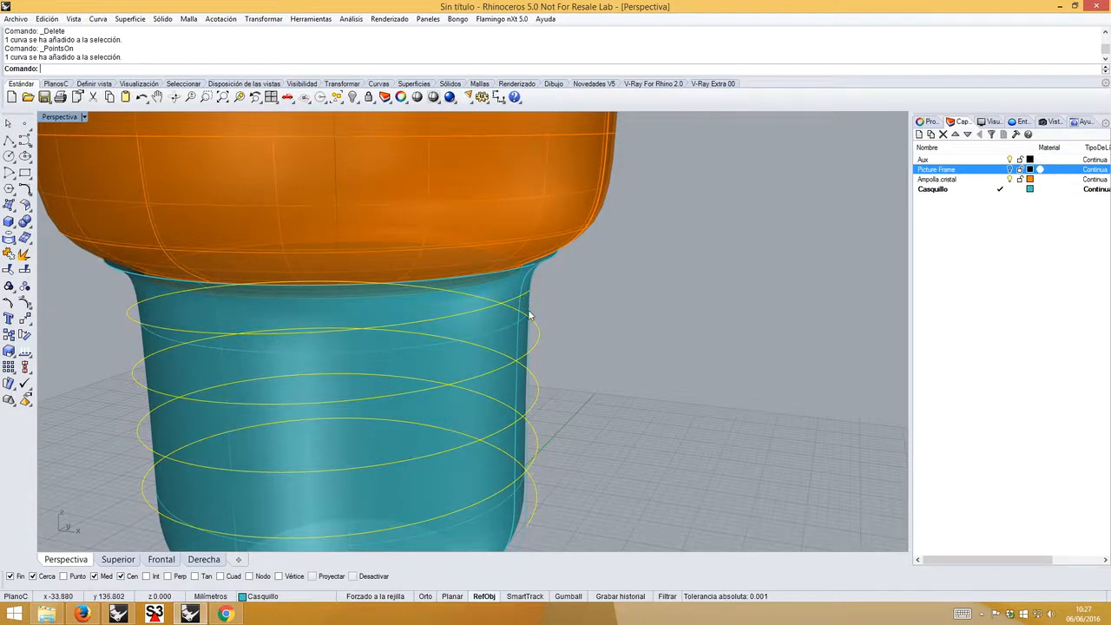
right_click_drag(529, 315, 306, 310)
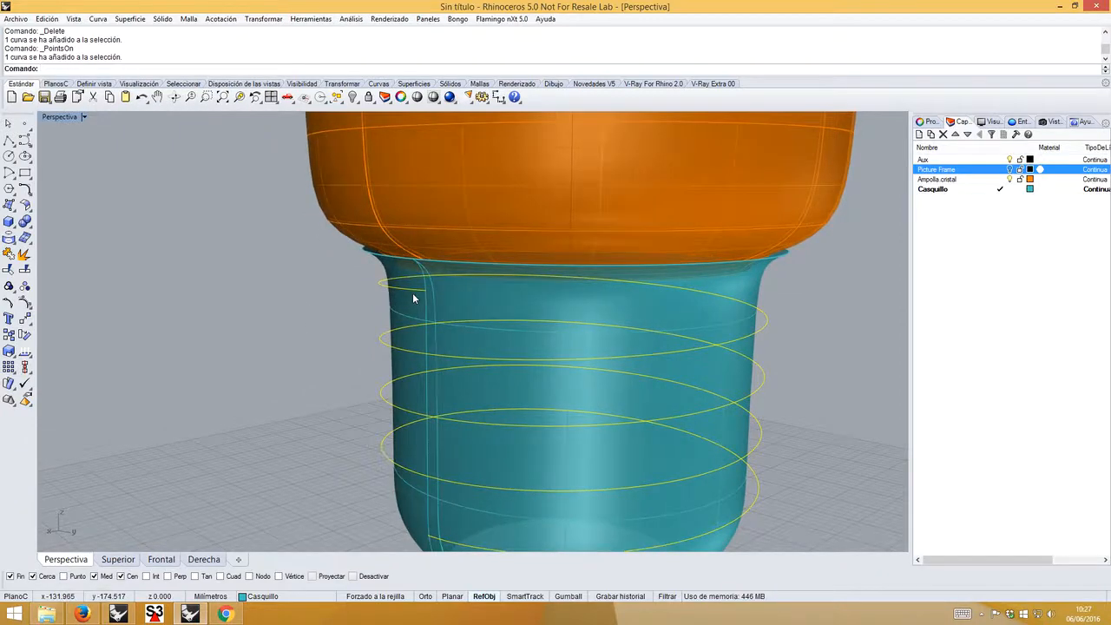
right_click_drag(412, 292, 374, 290)
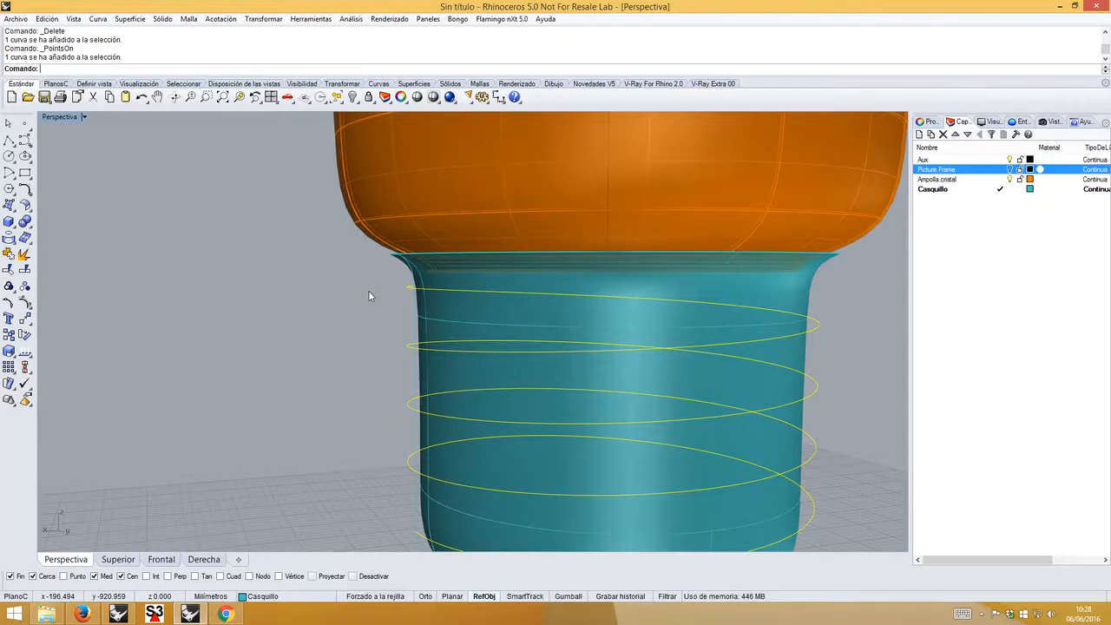
right_click_drag(369, 311, 483, 262)
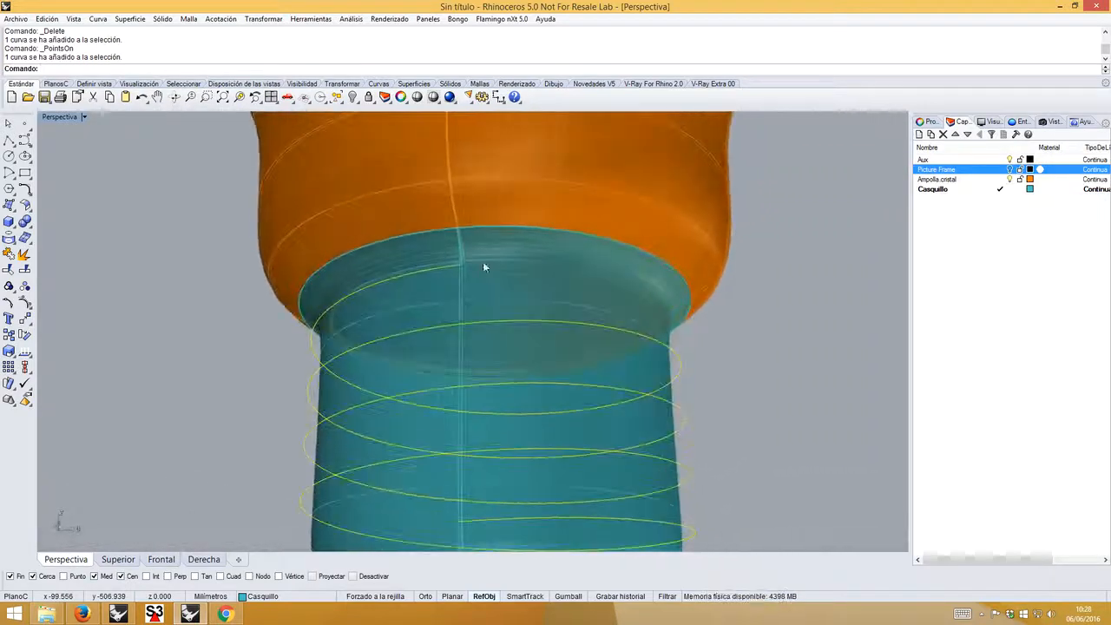
right_click_drag(388, 371, 501, 262)
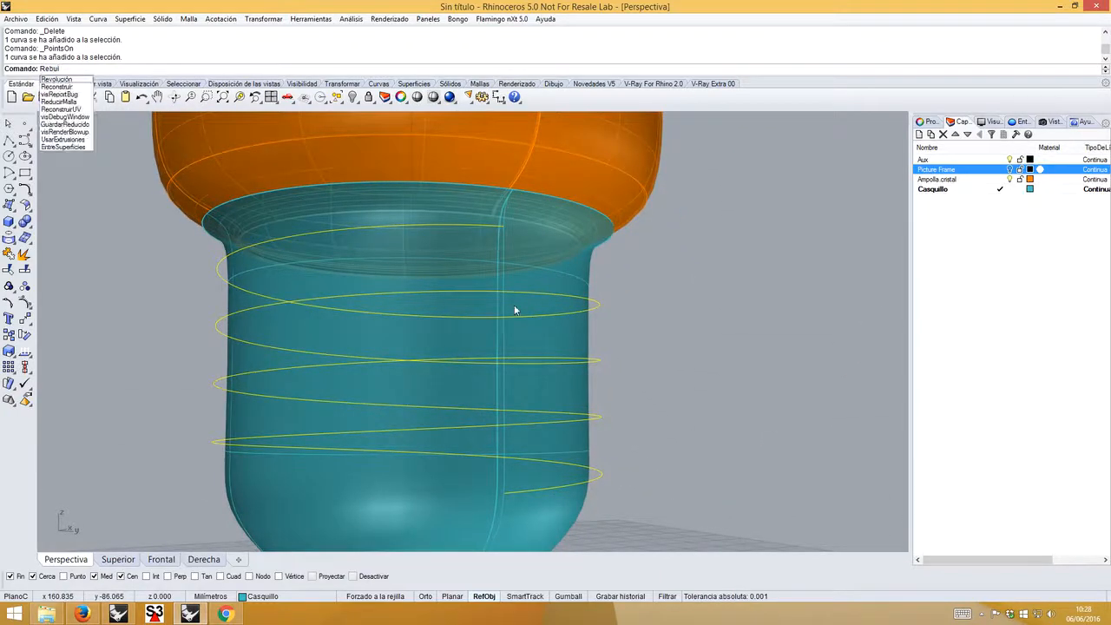
key("BackSpace")
key("BackSpace")
key("BackSpace")
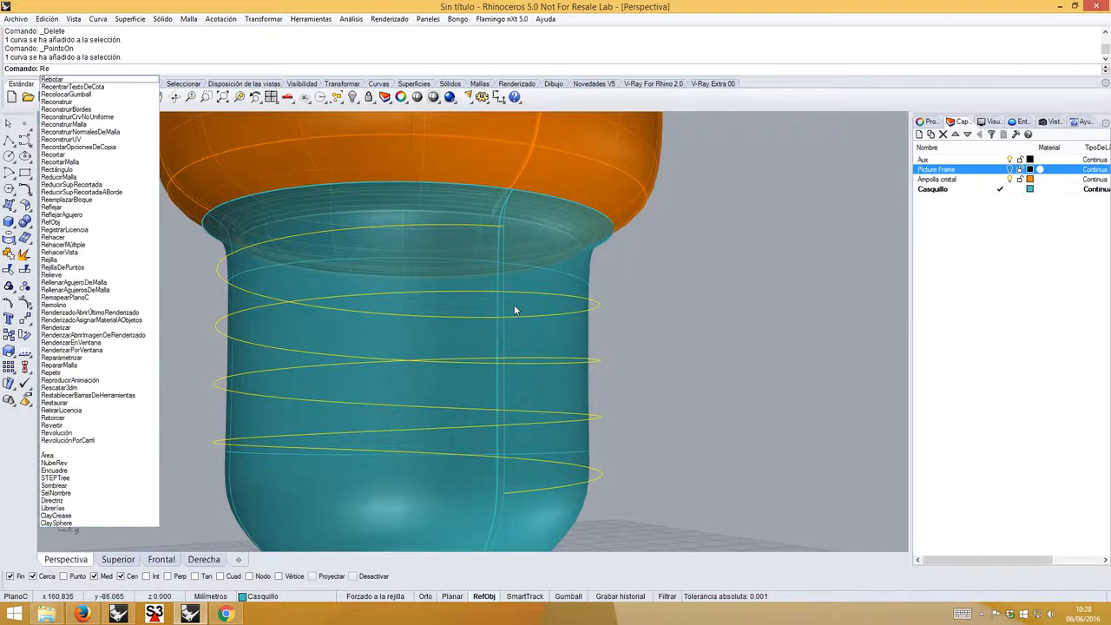
type("c")
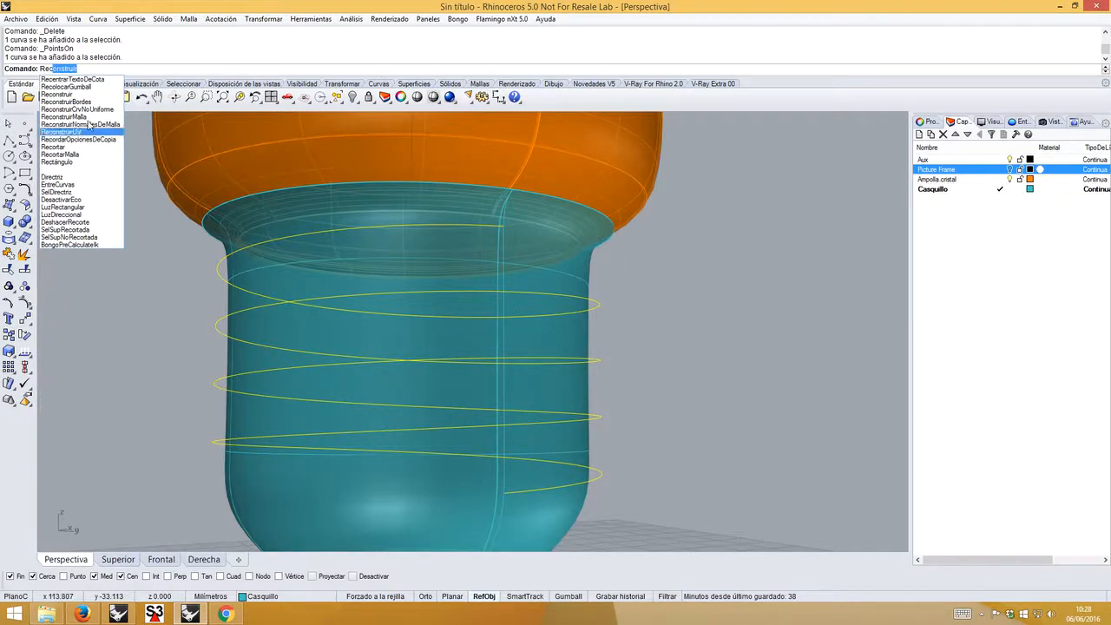
left_click(59, 94)
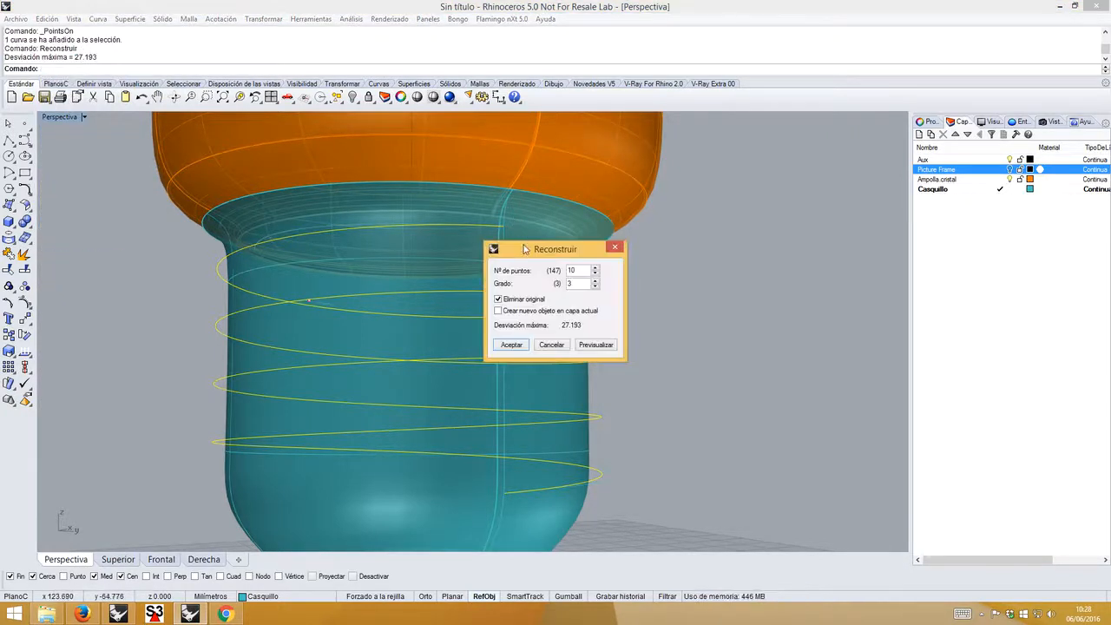
left_click_drag(528, 249, 684, 248)
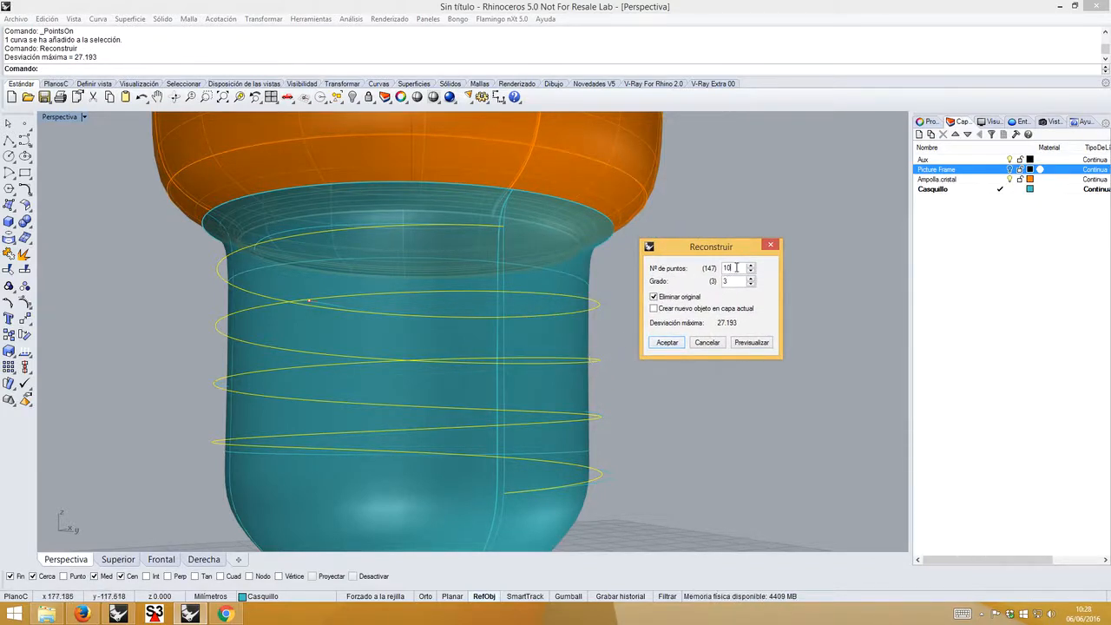
left_click(743, 345)
right_click_drag(524, 376, 465, 367)
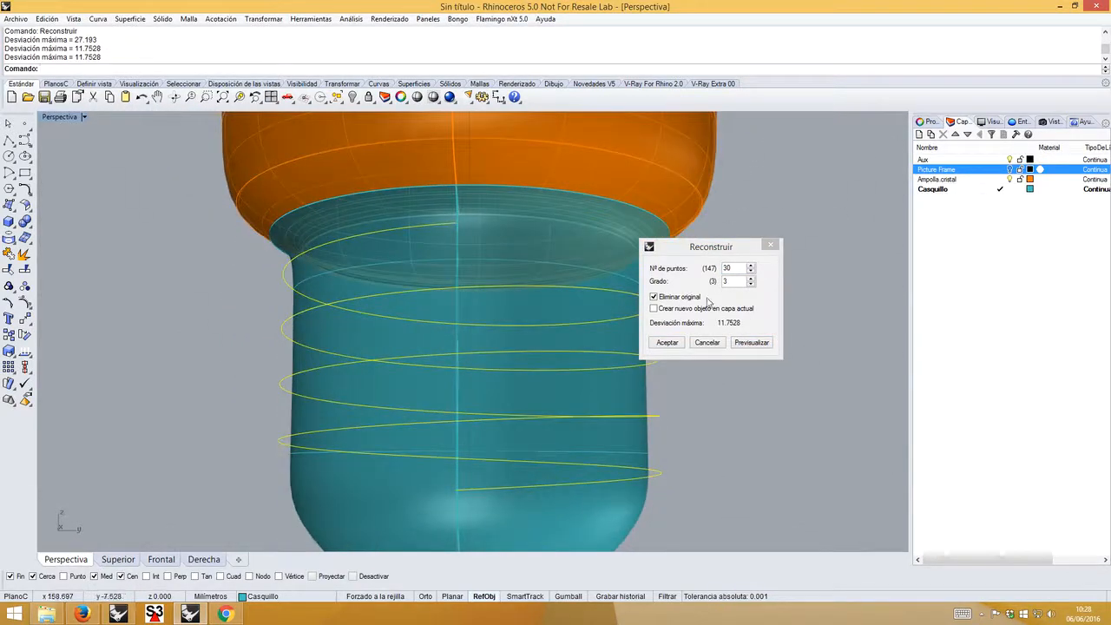
- Raise the point count to 35 and rebuild the thread helix, deleting the original curve
double_click(739, 268)
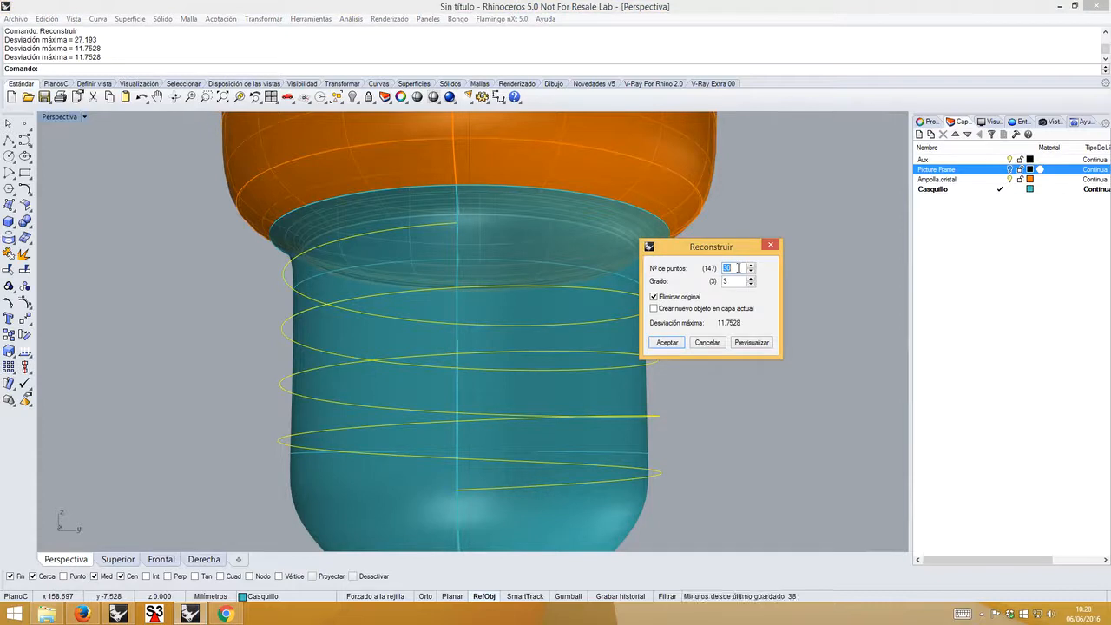
left_click(753, 347)
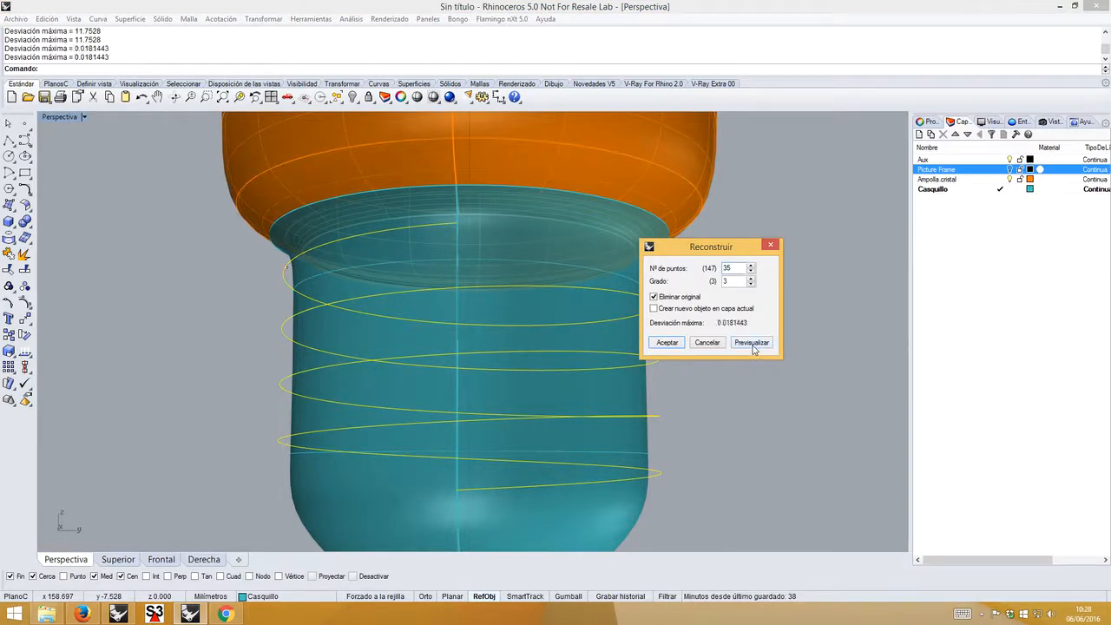
left_click(678, 344)
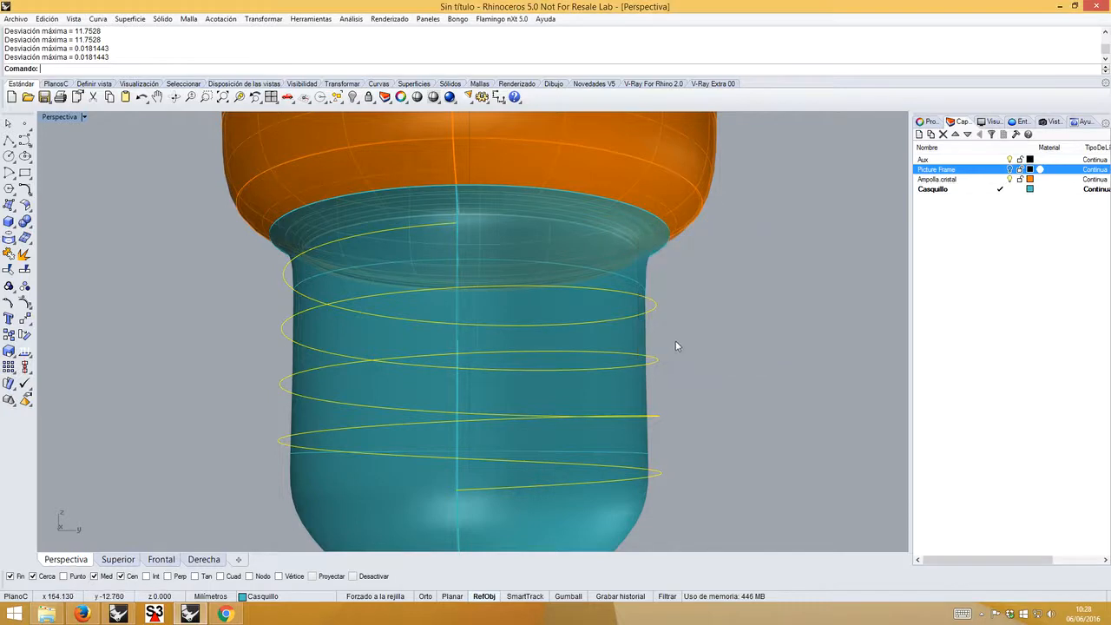
- Display the rebuilt helix's control points around its upper end
left_click(243, 302)
left_click(282, 274)
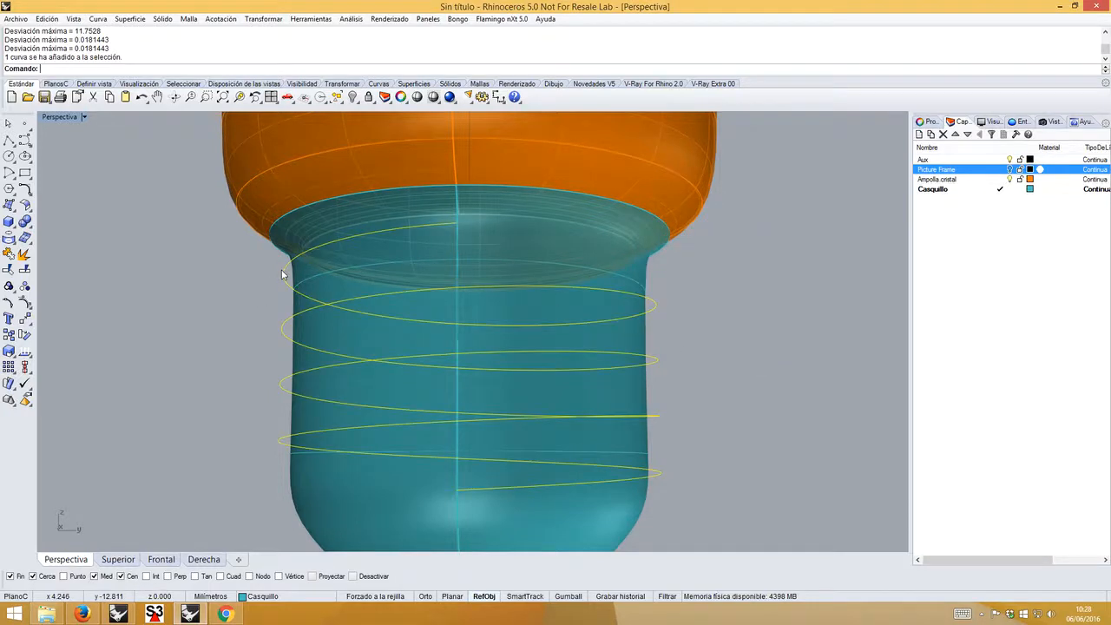
left_click(26, 301)
right_click_drag(435, 230, 316, 284)
scroll(388, 251, "up", 3)
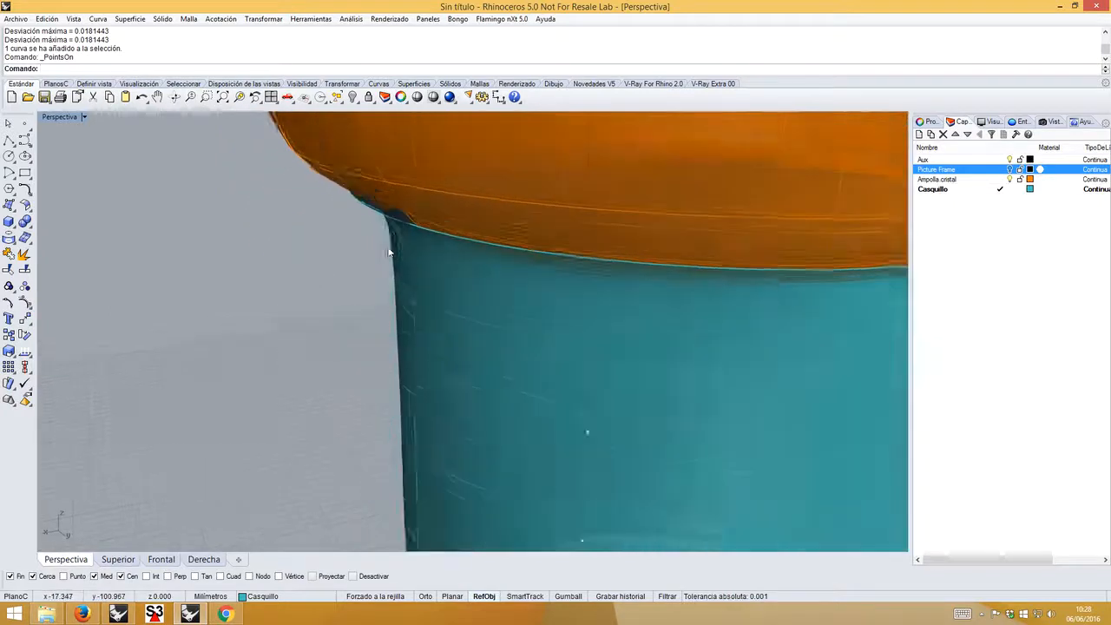
- Enable the Gumball and move a control point at the helix's upper end along X into the sleeve
left_click(390, 256)
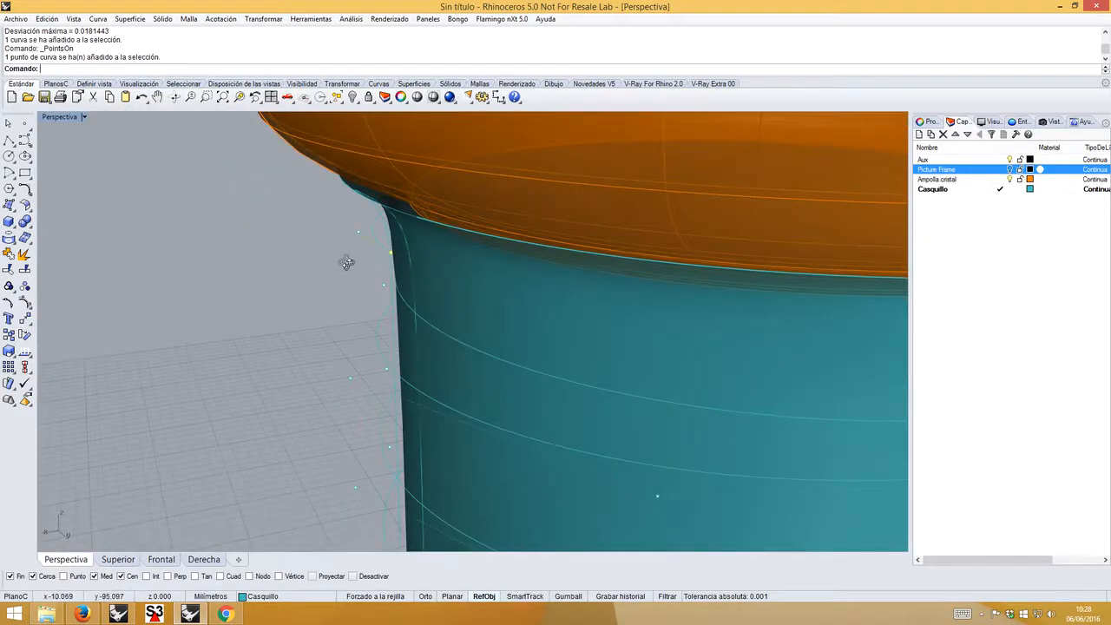
right_click_drag(346, 263, 337, 213)
left_click(580, 597)
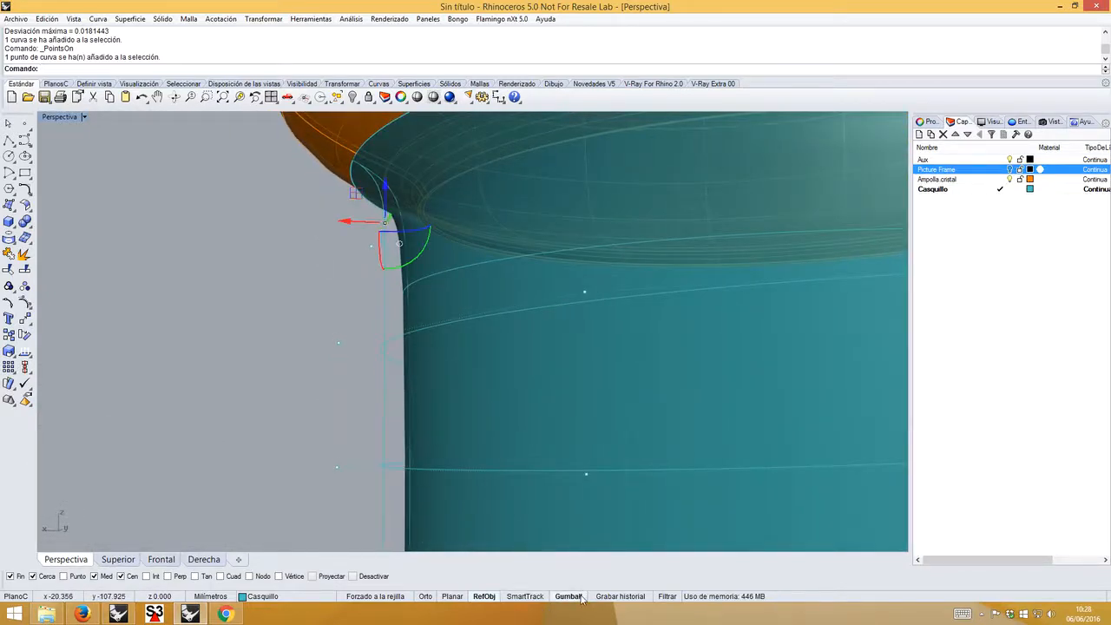
right_click_drag(387, 348, 356, 278)
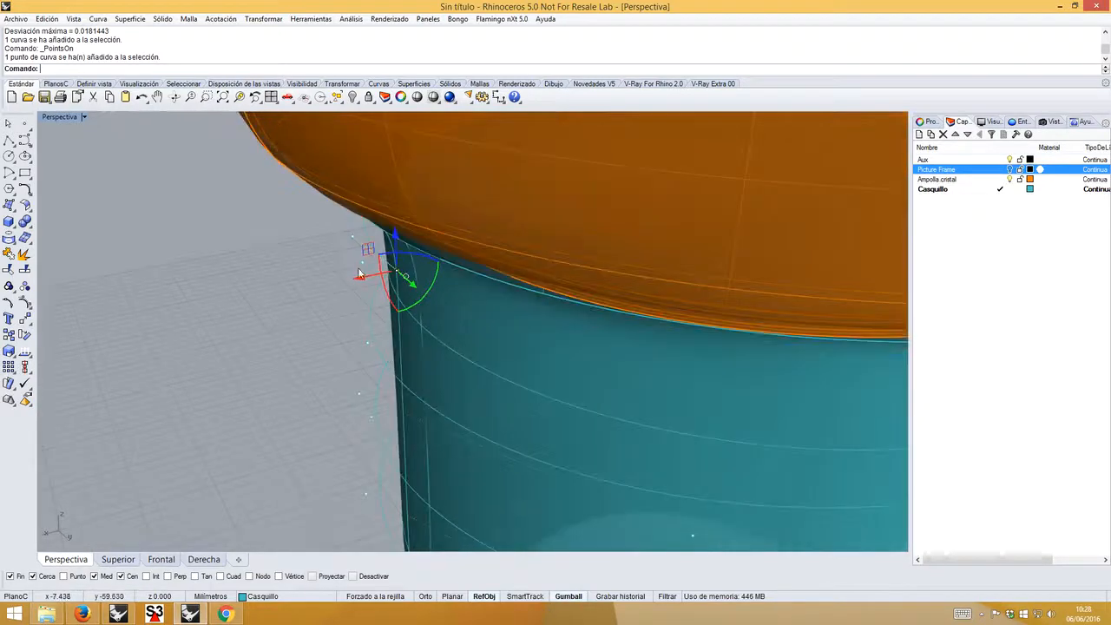
left_click_drag(390, 276, 429, 279)
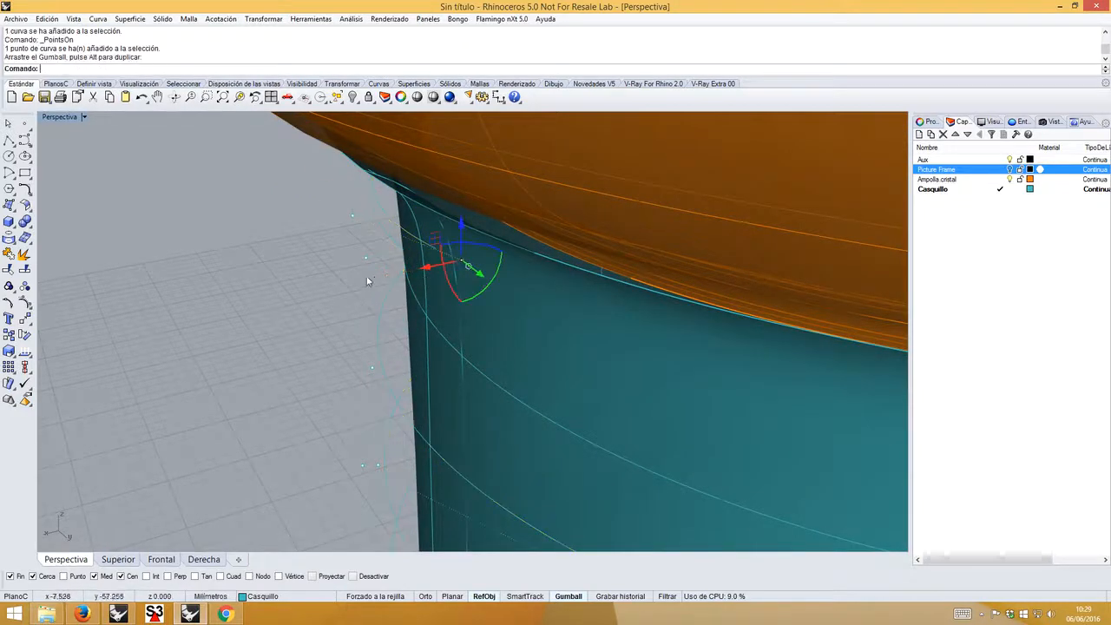
- Adjust further control points at the helix's upper end along X so the curve runs into the sleeve
left_click(352, 216)
right_click_drag(281, 271, 608, 233)
left_click_drag(610, 231, 597, 231)
key("Escape")
right_click_drag(588, 301, 241, 290)
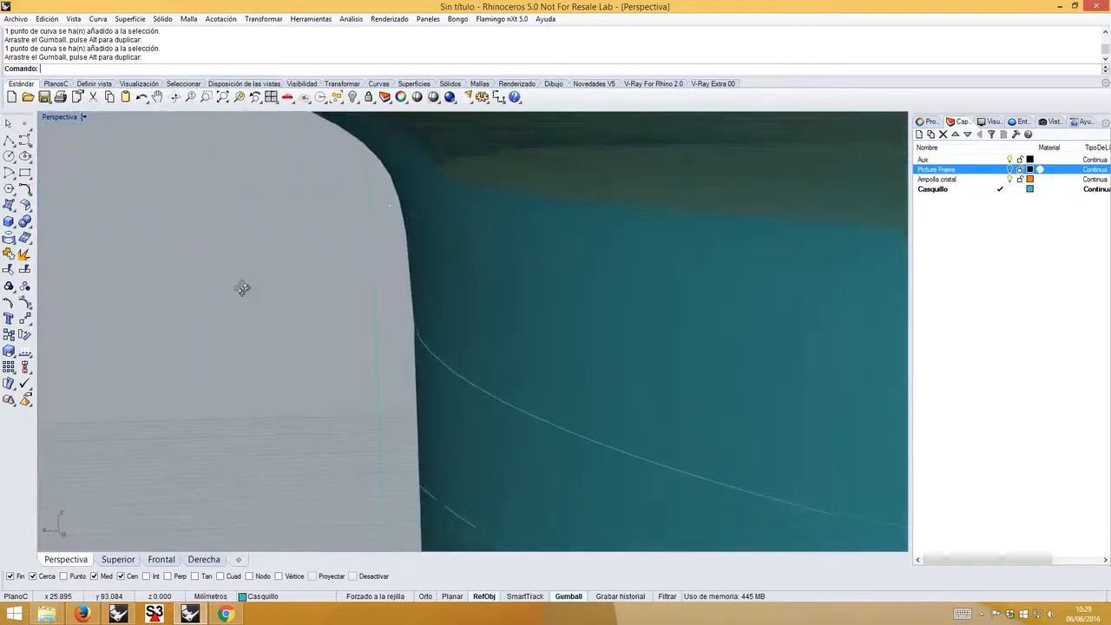
left_click(402, 216)
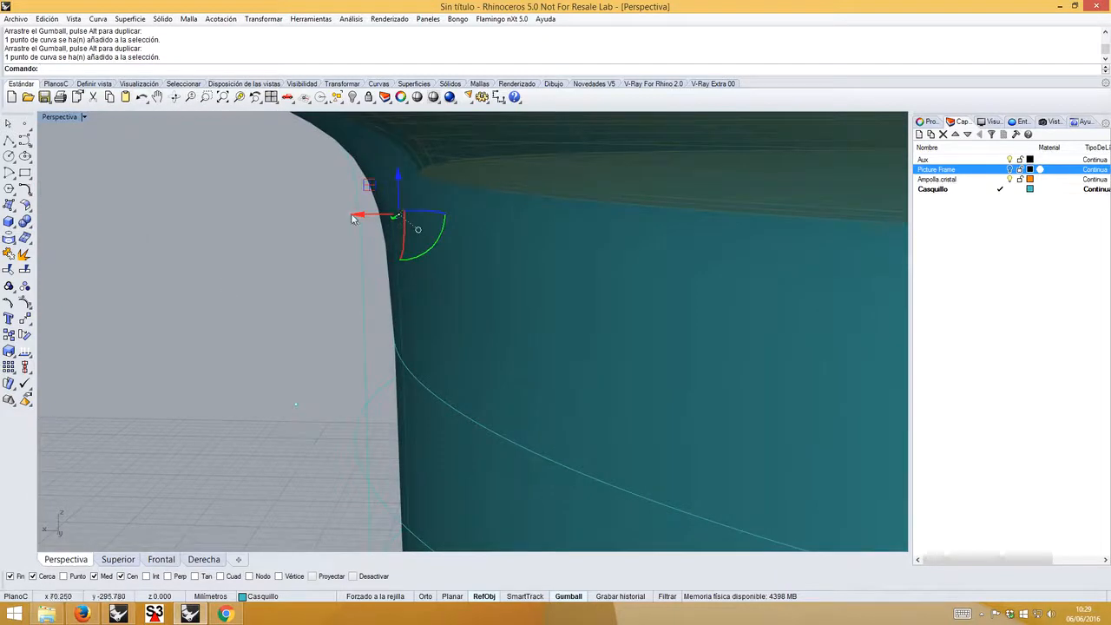
left_click_drag(364, 216, 363, 218)
right_click_drag(307, 285, 424, 283)
scroll(426, 283, "down", 7)
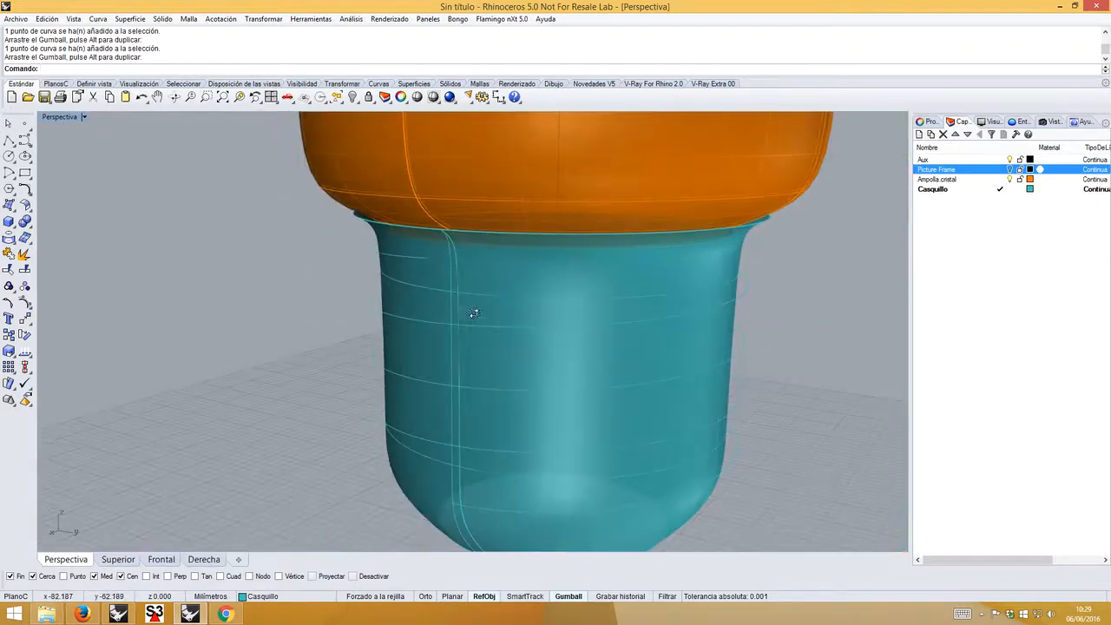
- Select the thread helix again and display its control points around its lower end
right_click_drag(473, 313, 509, 280)
right_click_drag(516, 363, 105, 343)
left_click(441, 347)
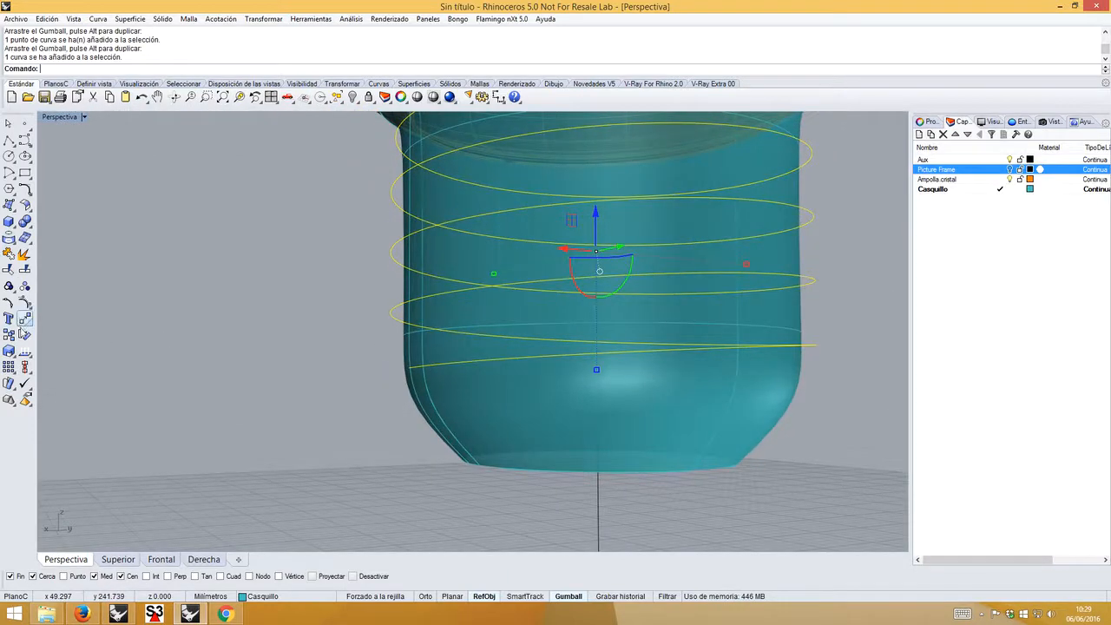
left_click(25, 306)
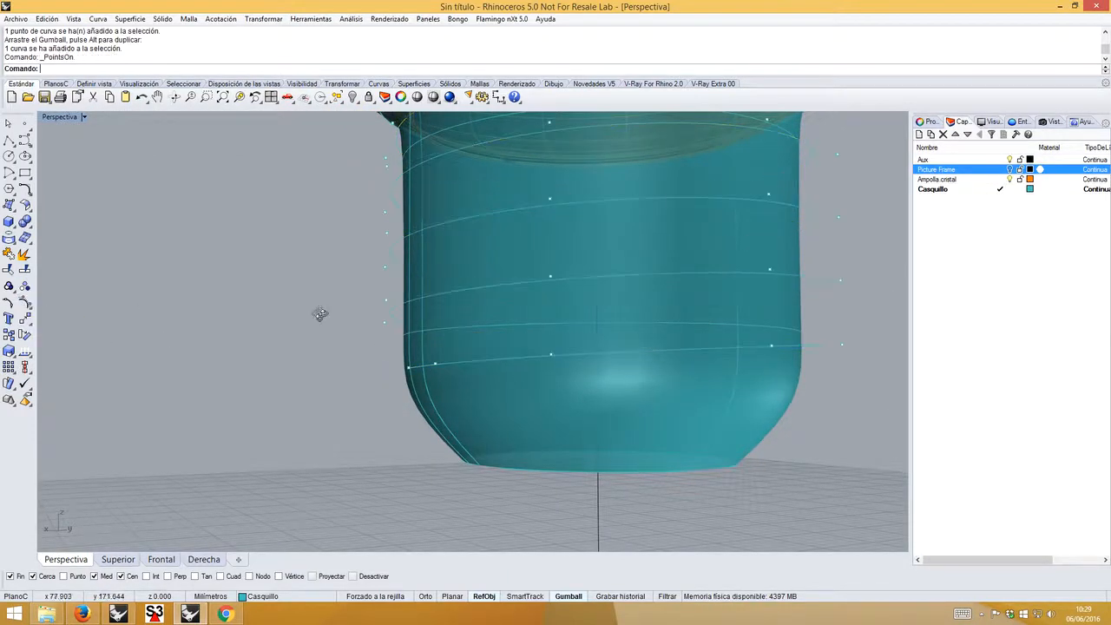
- Move the two control points at the helix's lower end toward the sleeve along X, pushing one of them further inward
right_click_drag(321, 314, 272, 346)
scroll(408, 396, "up", 3)
left_click_drag(337, 351, 383, 429)
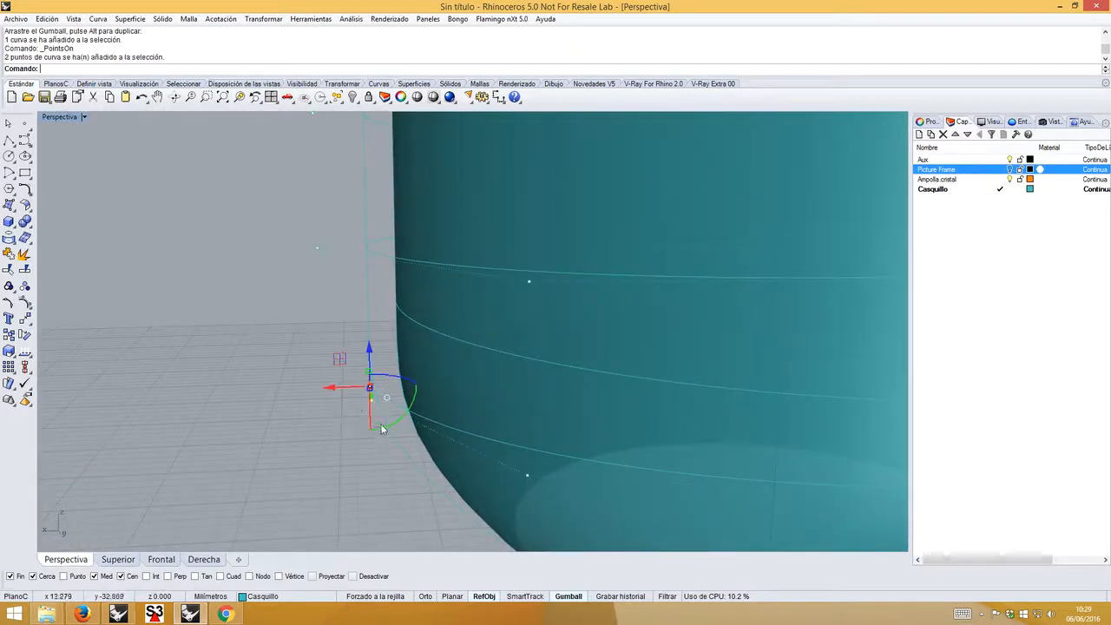
left_click_drag(332, 388, 369, 379)
left_click(374, 375)
left_click(383, 374)
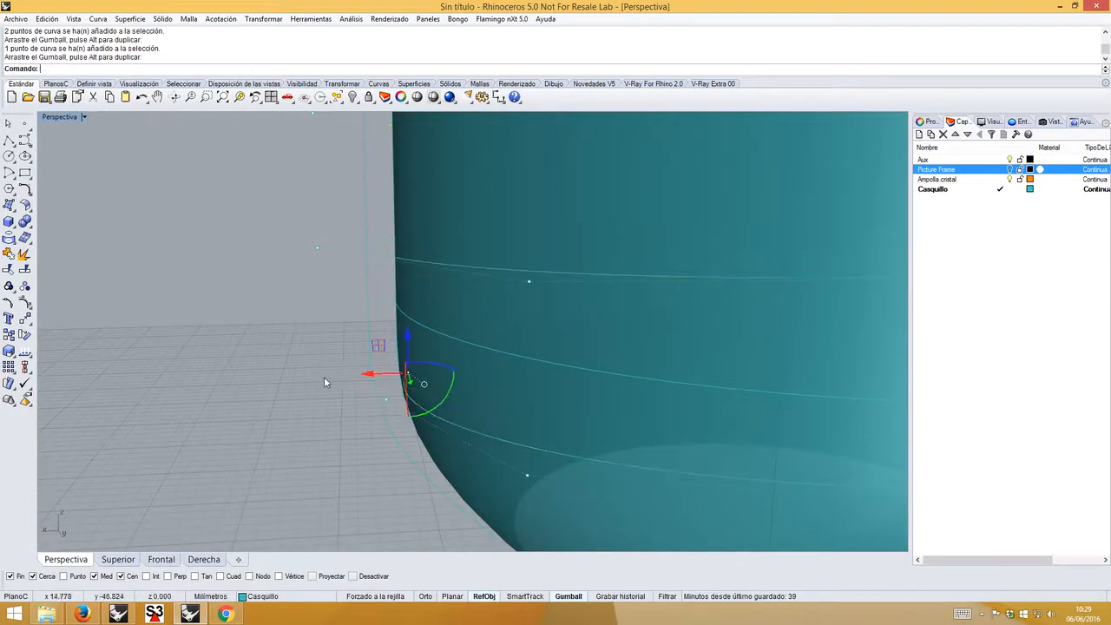
- Move the remaining control point at the helix's lower end inward along X into the sleeve
left_click(302, 396)
mouse_move(302, 396)
right_mouse_down()
mouse_move(351, 399)
mouse_move(317, 402)
right_mouse_up()
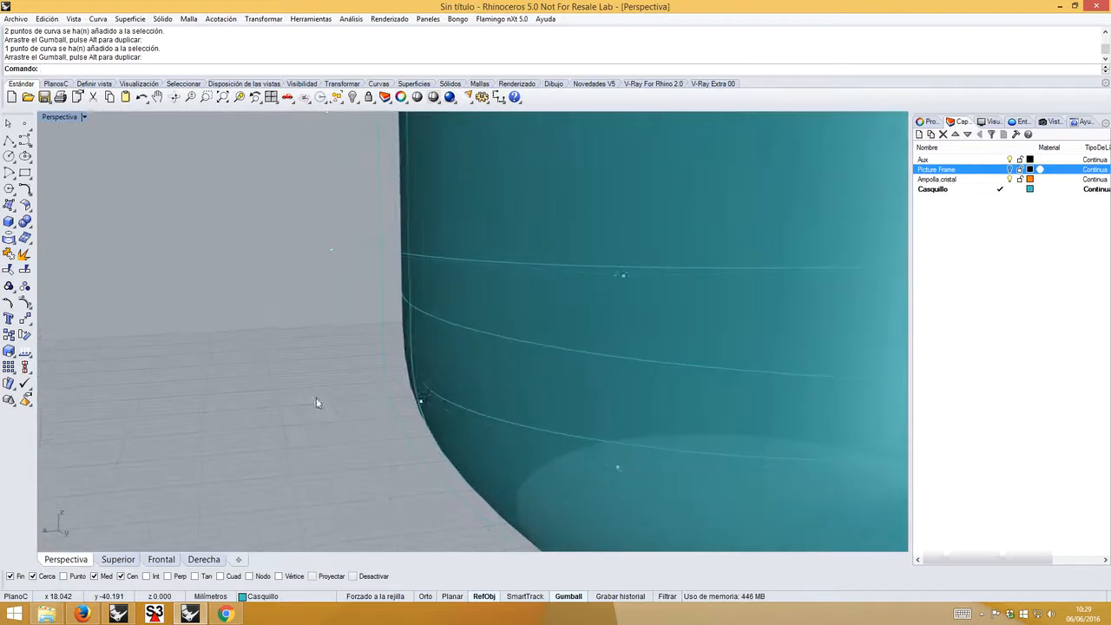
left_click(415, 406)
left_click_drag(370, 404, 395, 406)
left_click(367, 402)
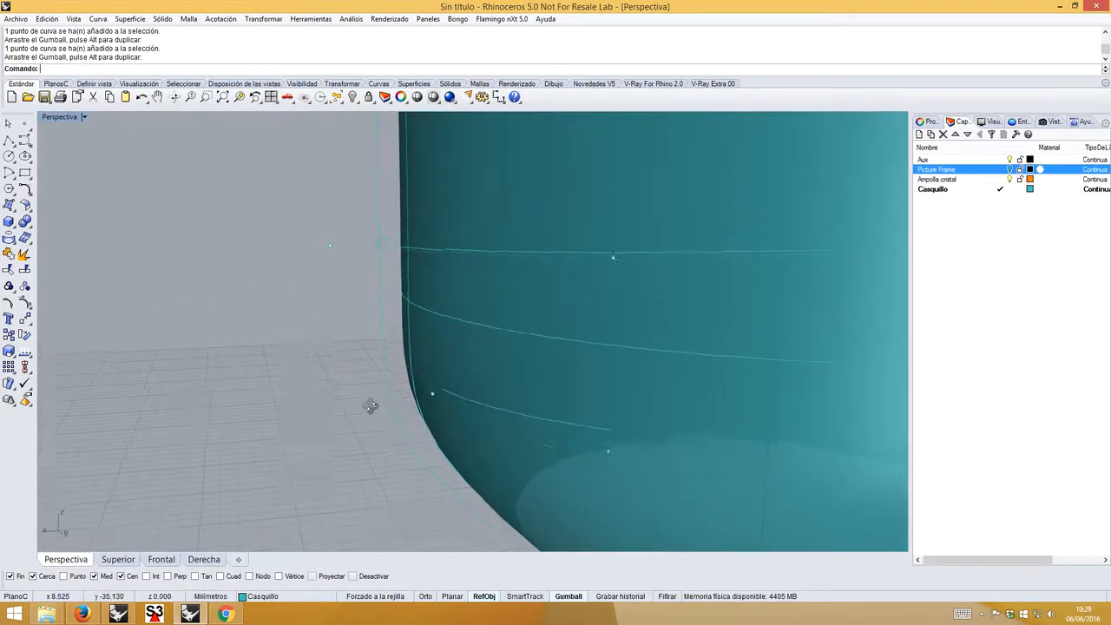
- Hide the control points and examine from several sides how the reshaped helix ends meet the sleeve
right_click_drag(367, 402, 243, 281)
scroll(369, 327, "down", 2)
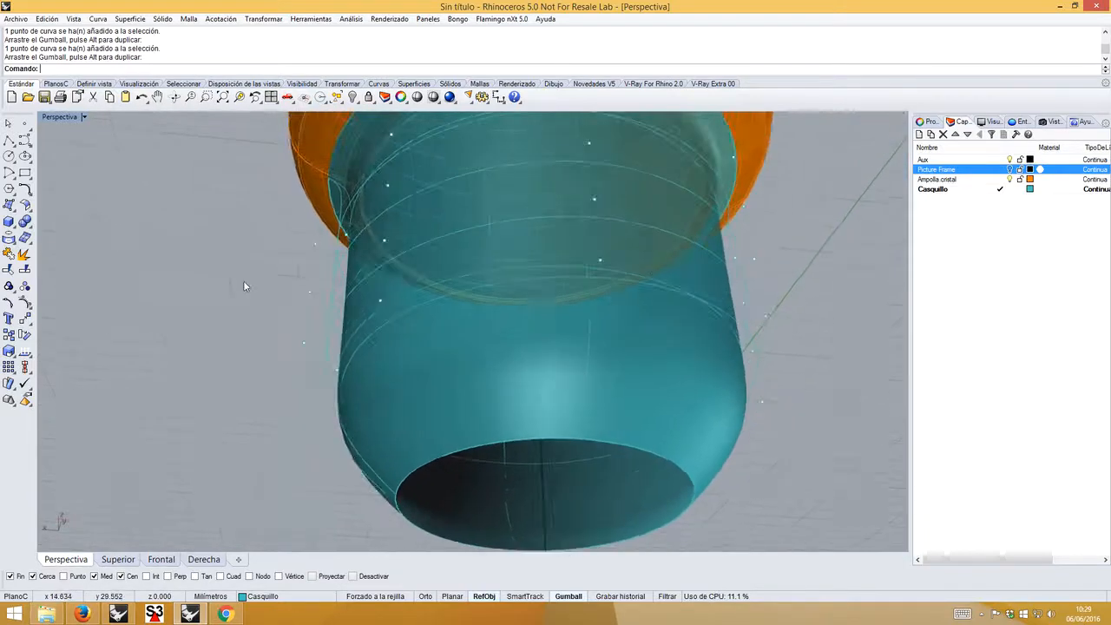
key("Escape")
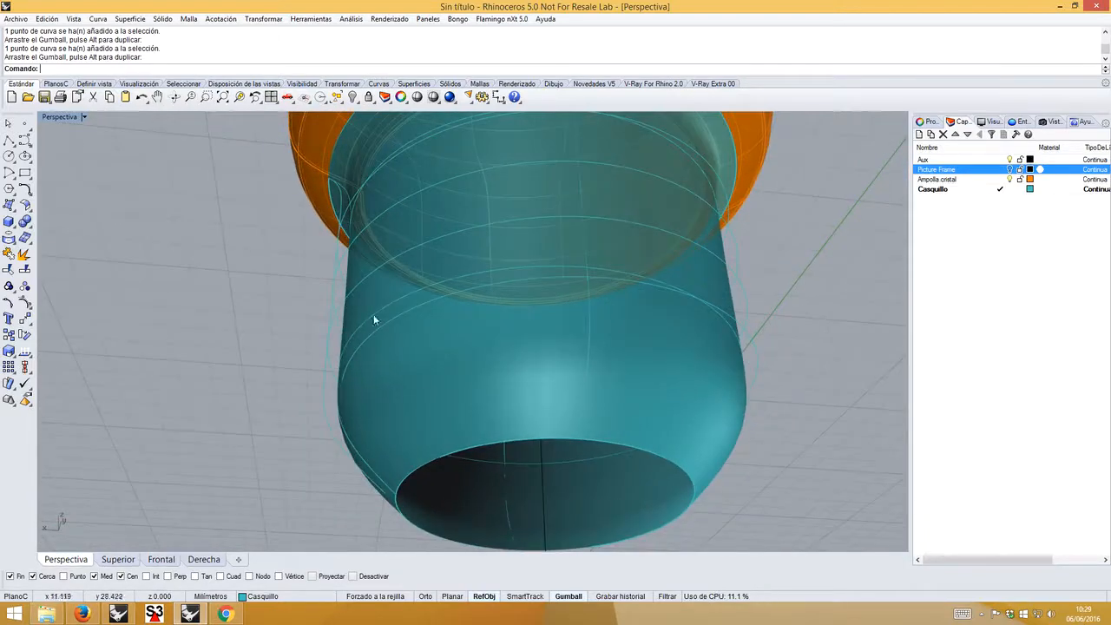
left_click(347, 257)
right_click_drag(324, 322, 302, 314)
right_click_drag(300, 307, 639, 375)
left_click(640, 377)
right_click_drag(636, 447, 375, 417)
right_click_drag(363, 262, 408, 242)
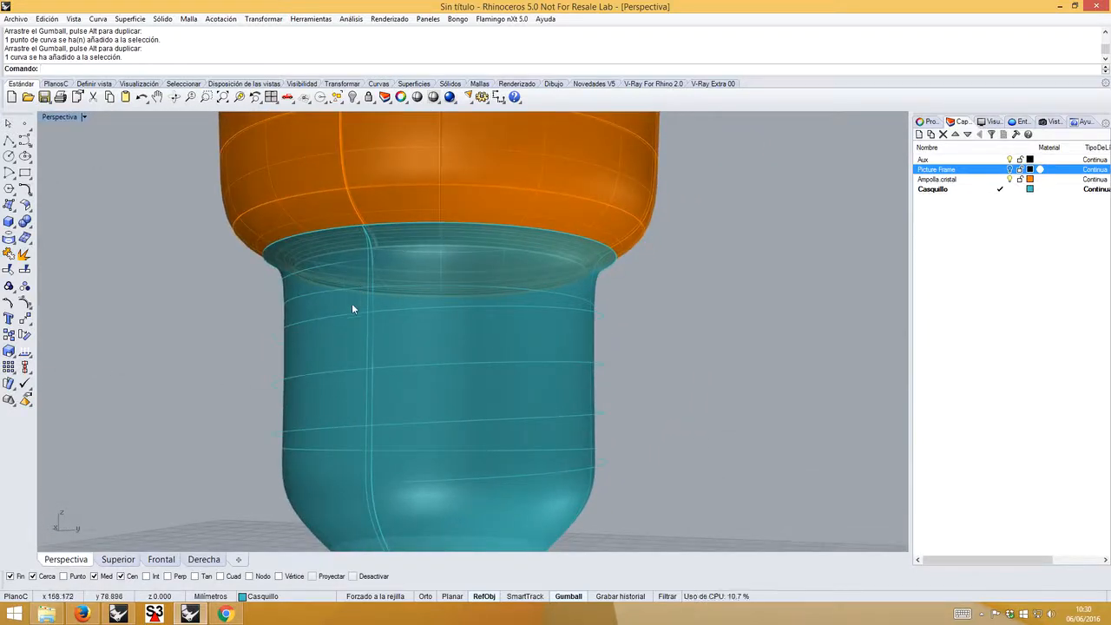
- Move the sleeve's profile curve and the glass bulb's profile curve to the Aux layer
left_click(369, 330)
right_click_drag(365, 330, 293, 254)
left_click(276, 200)
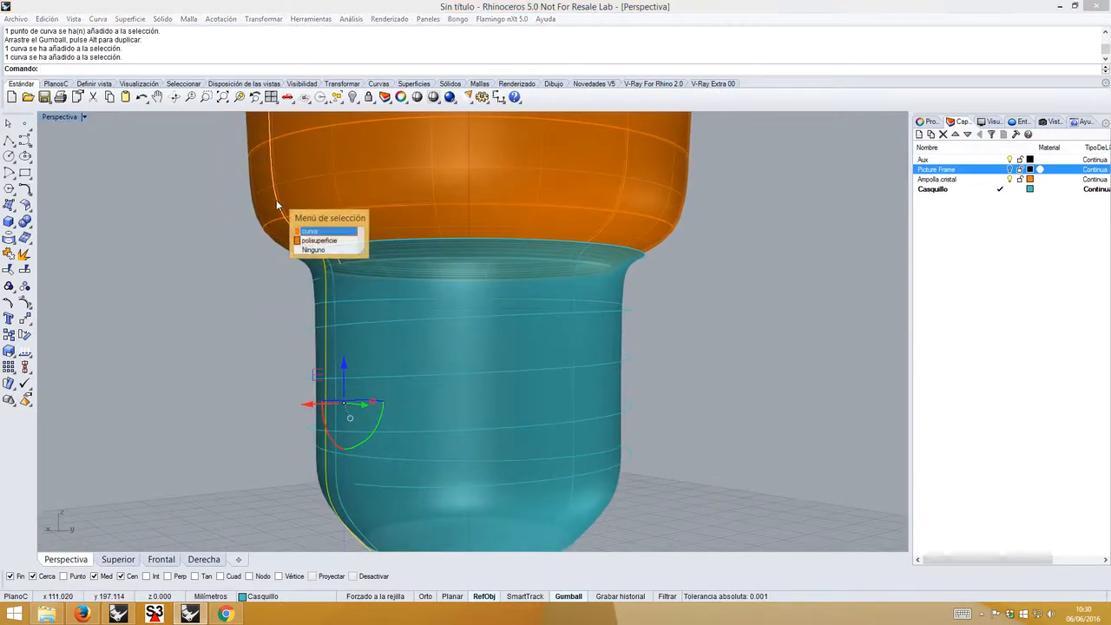
left_click(311, 232)
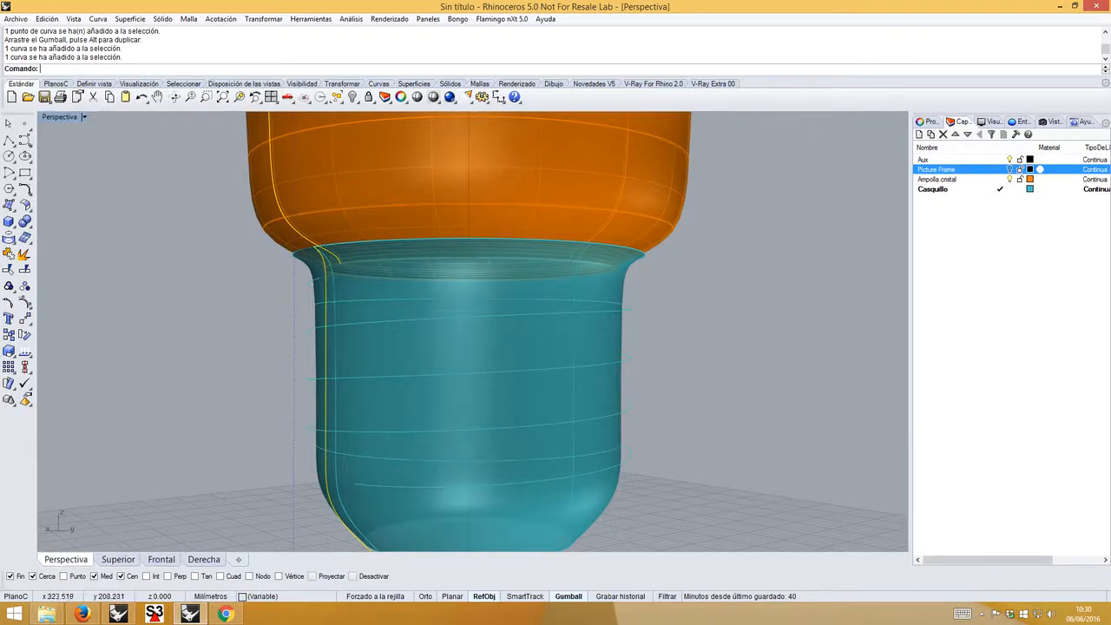
right_click(953, 162)
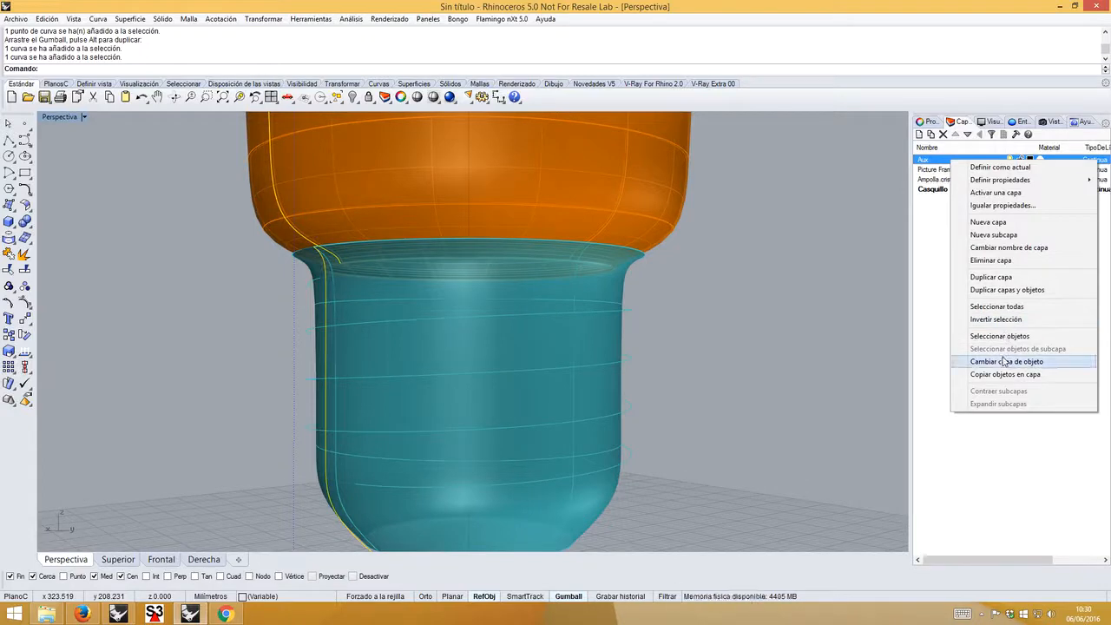
left_click(1004, 362)
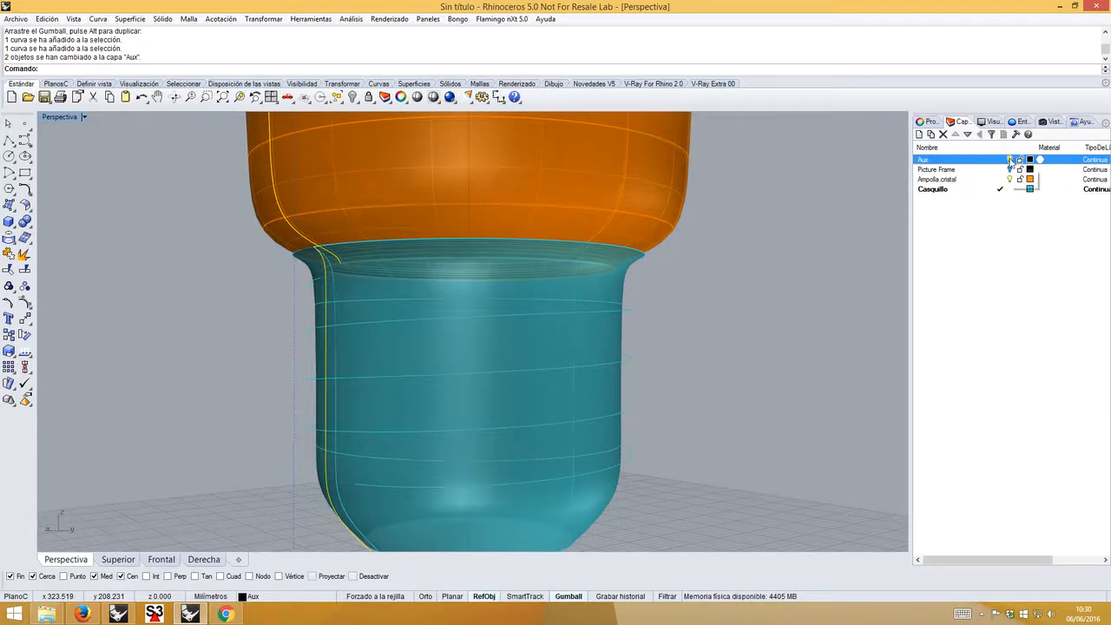
- Hide the Aux layer
left_click(1010, 160)
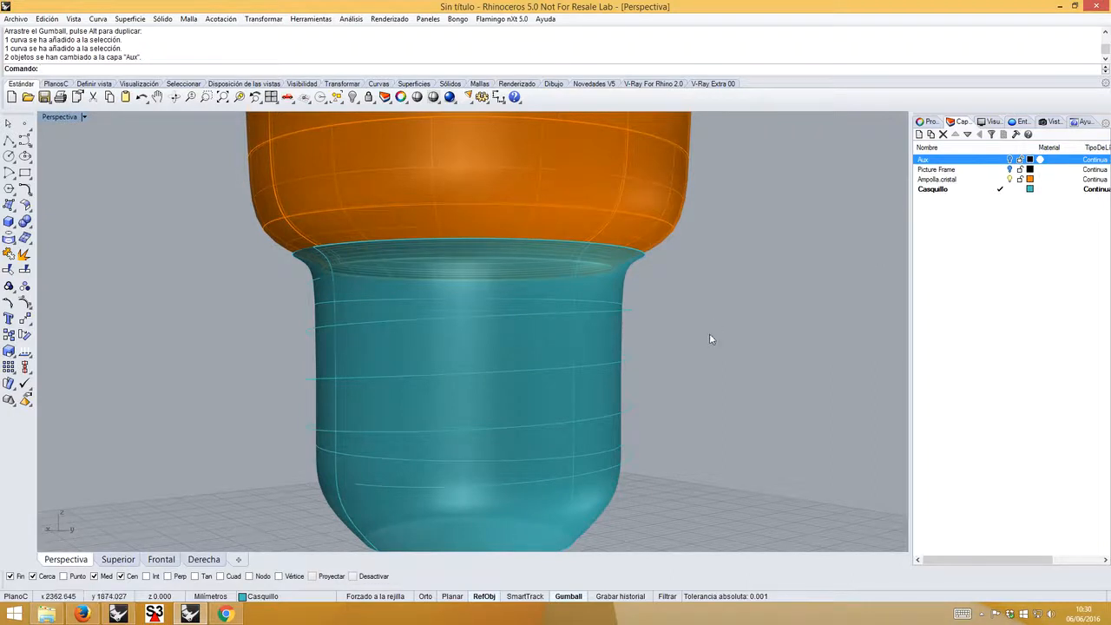
right_click_drag(709, 339, 539, 411)
left_click(452, 434)
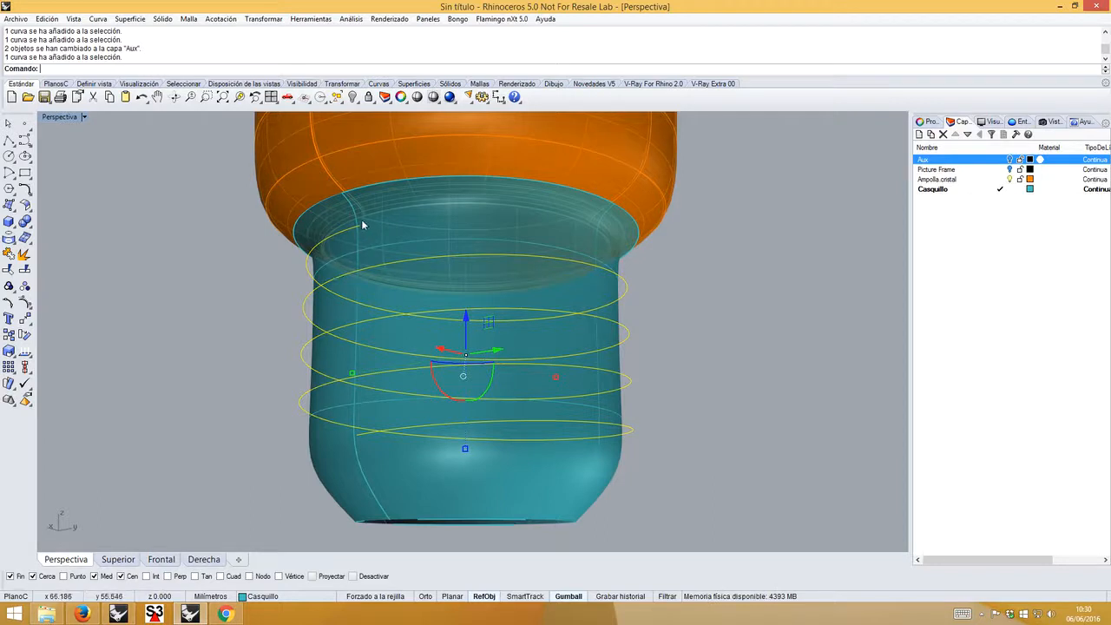
scroll(362, 224, "up", 4)
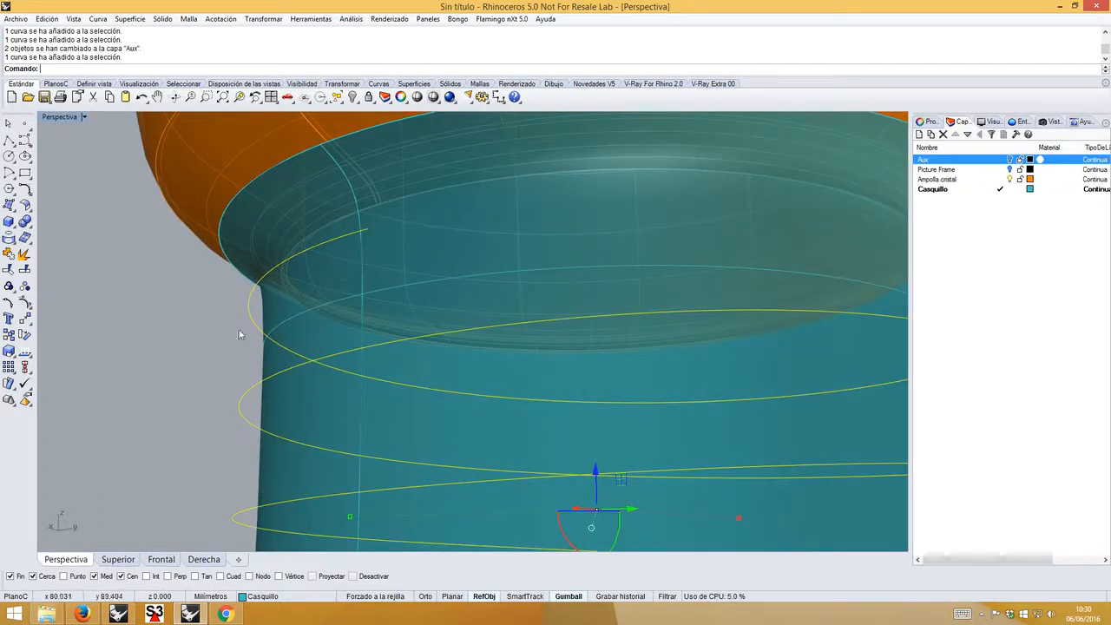
scroll(366, 227, "down", 3)
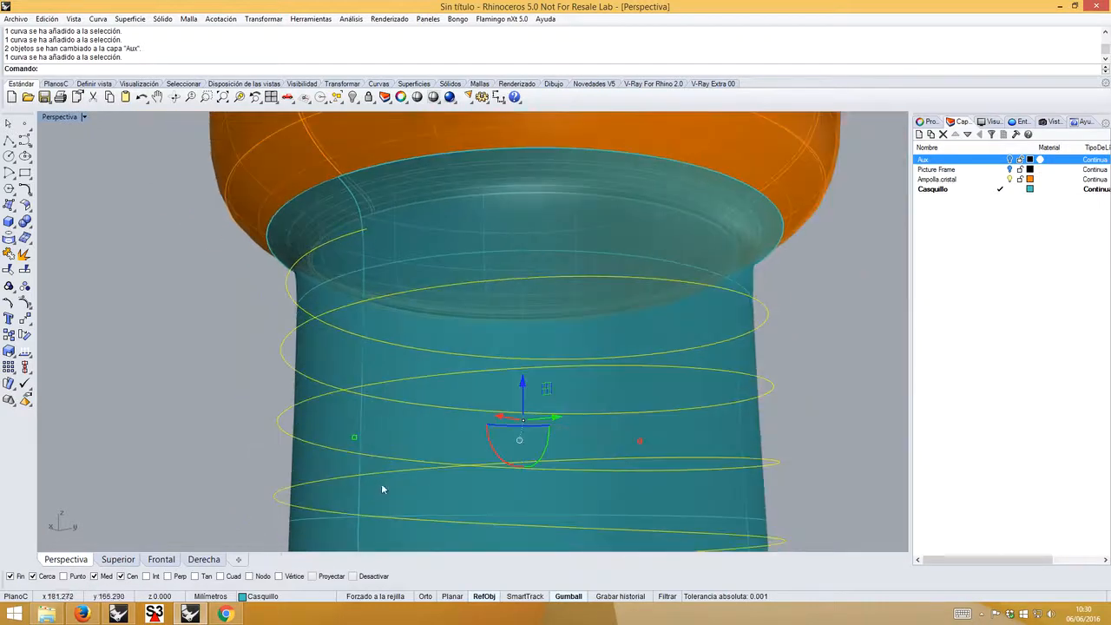
right_click_drag(365, 474, 280, 405)
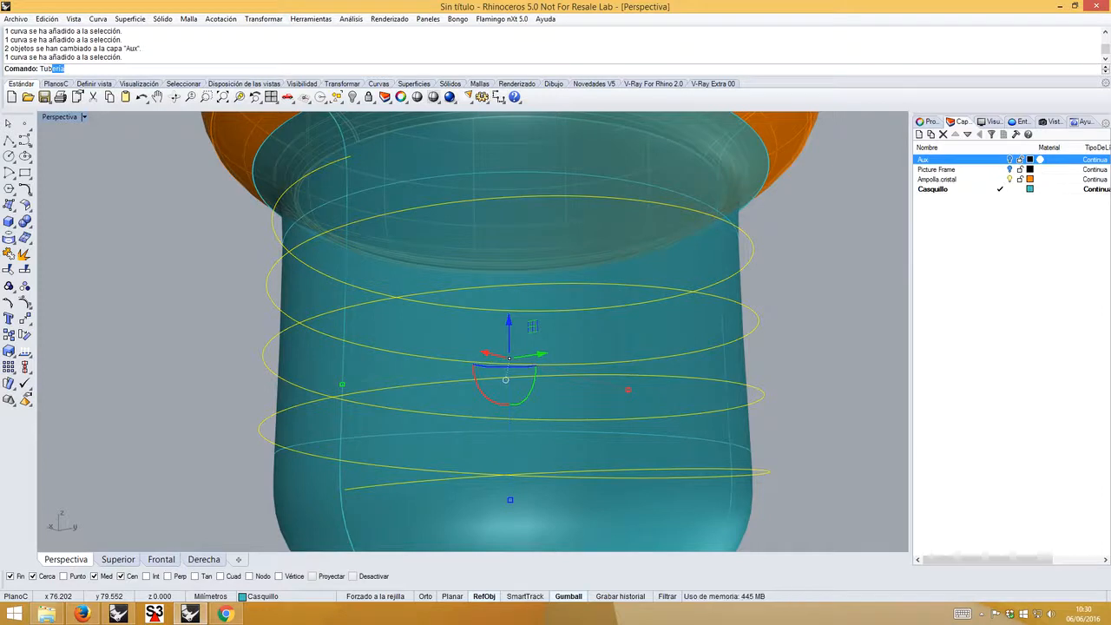
key("Return")
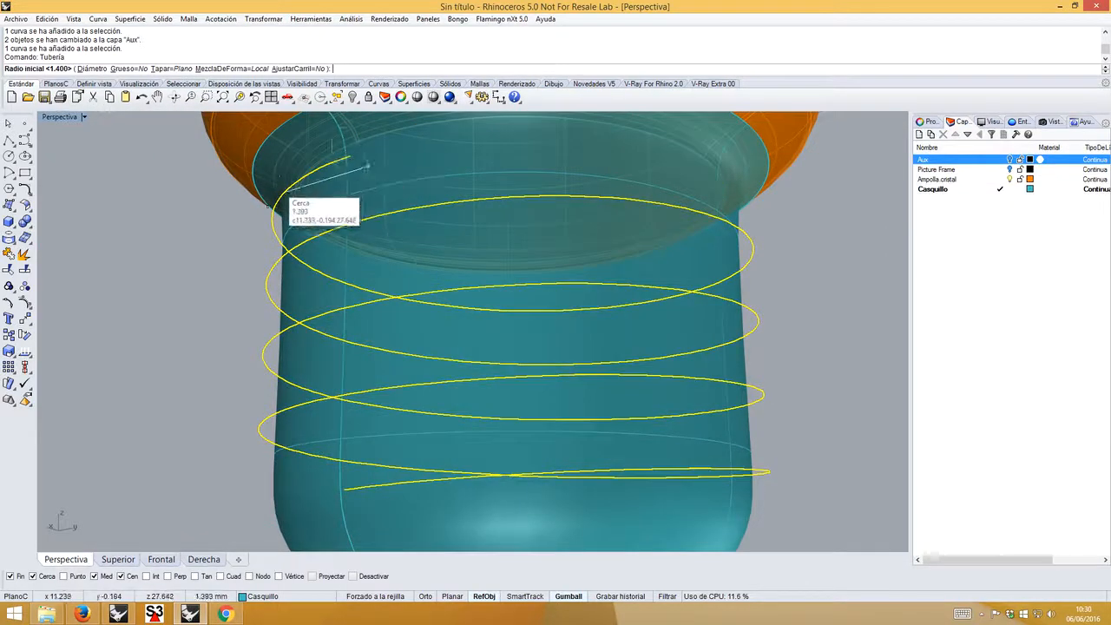
key("Escape")
key("Escape")
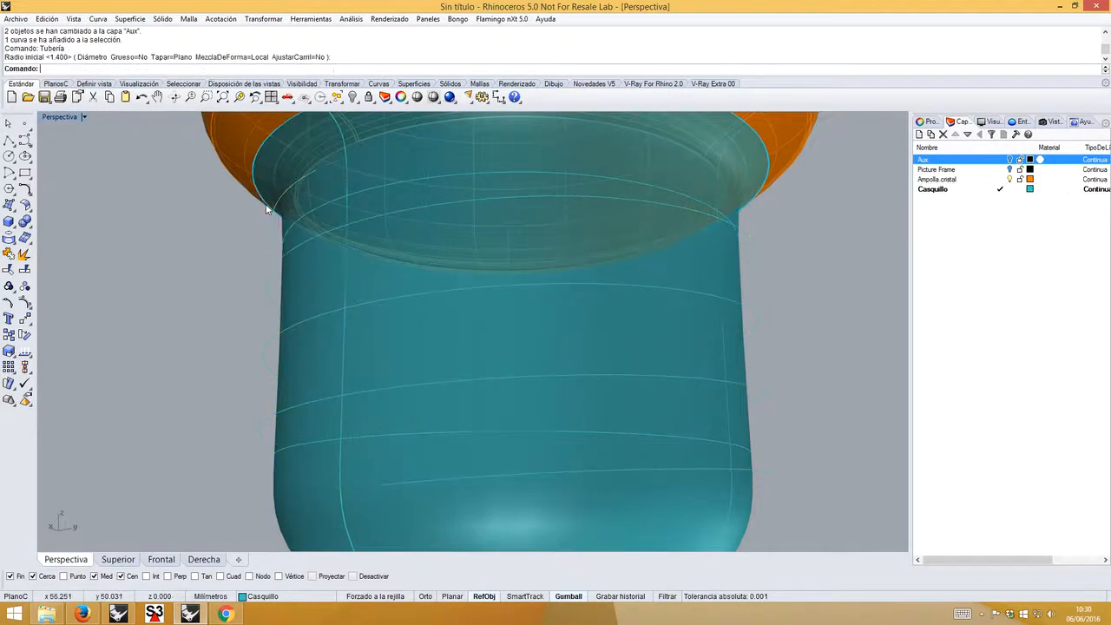
- Draw a circle of 1.3 mm diameter around the helix curve, centred on the helix's upper end
right_click_drag(258, 218, 74, 169)
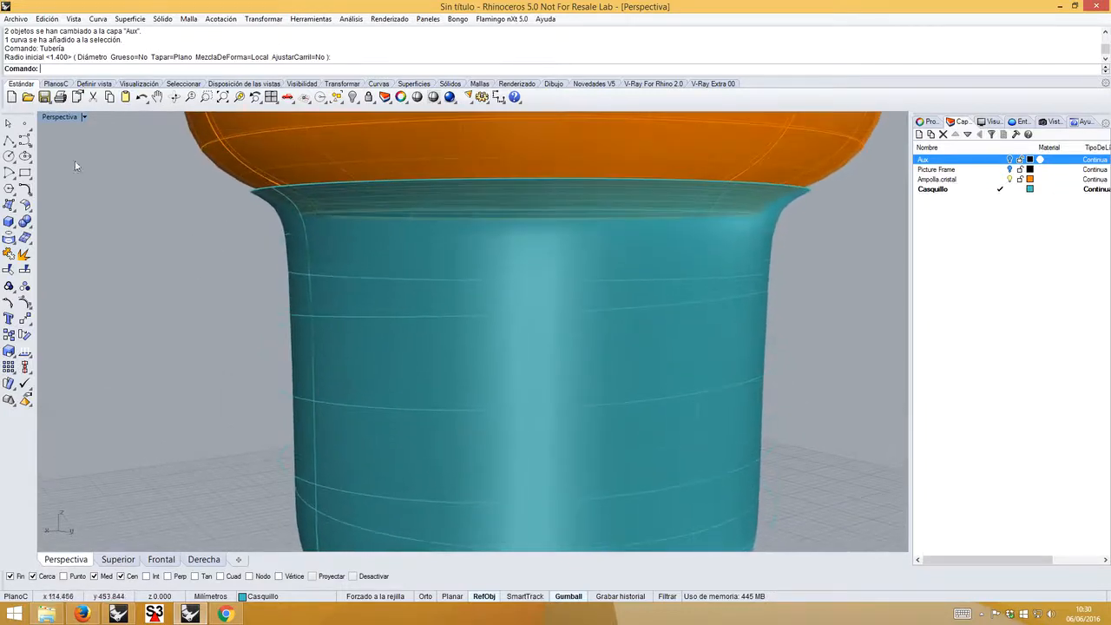
left_click(11, 157)
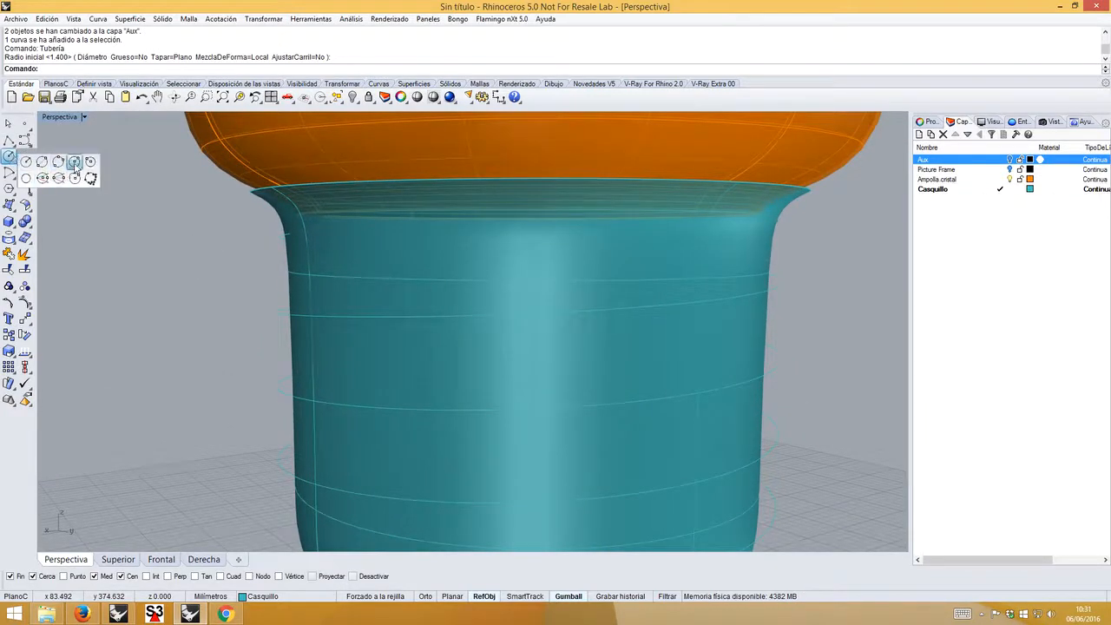
left_click(78, 163)
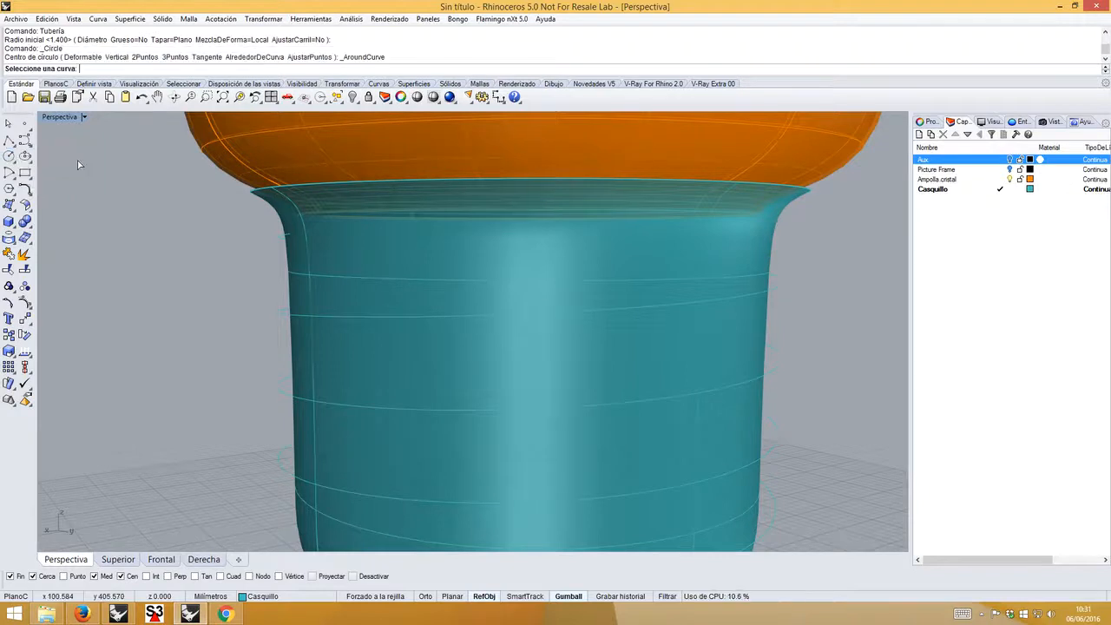
scroll(288, 241, "up", 4)
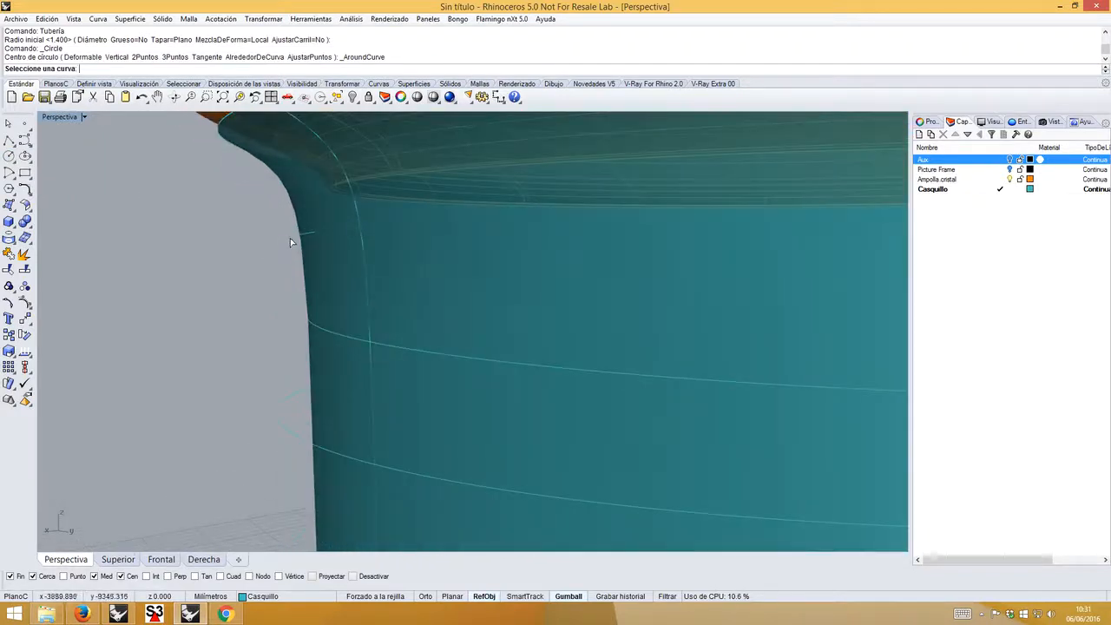
left_click(290, 238)
left_click(319, 246)
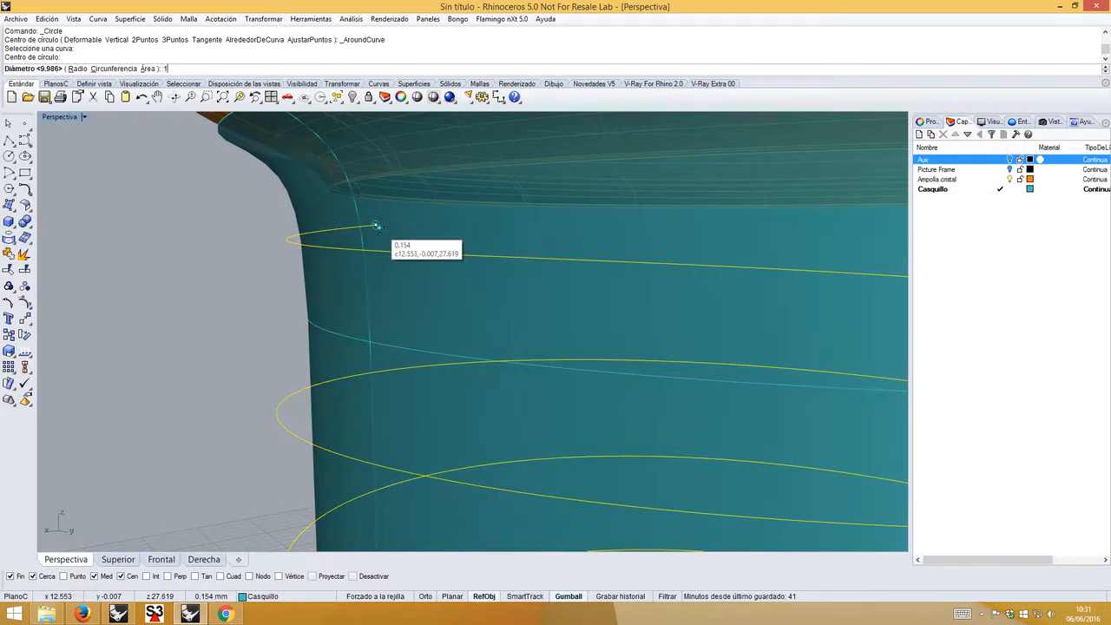
key("Return")
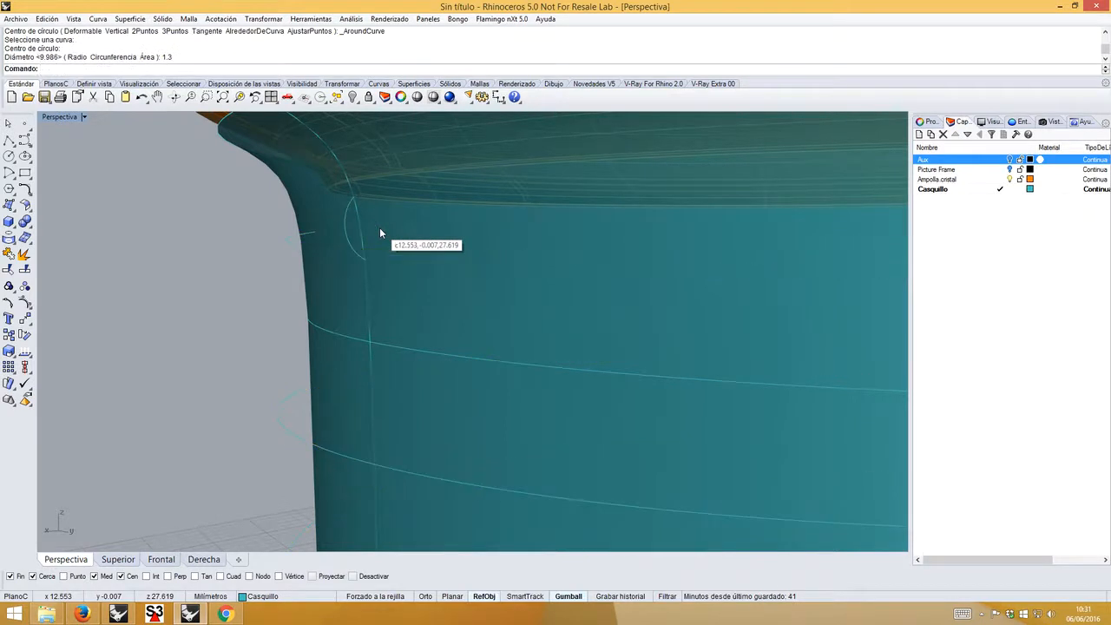
scroll(254, 243, "down", 2)
right_click_drag(254, 243, 277, 293)
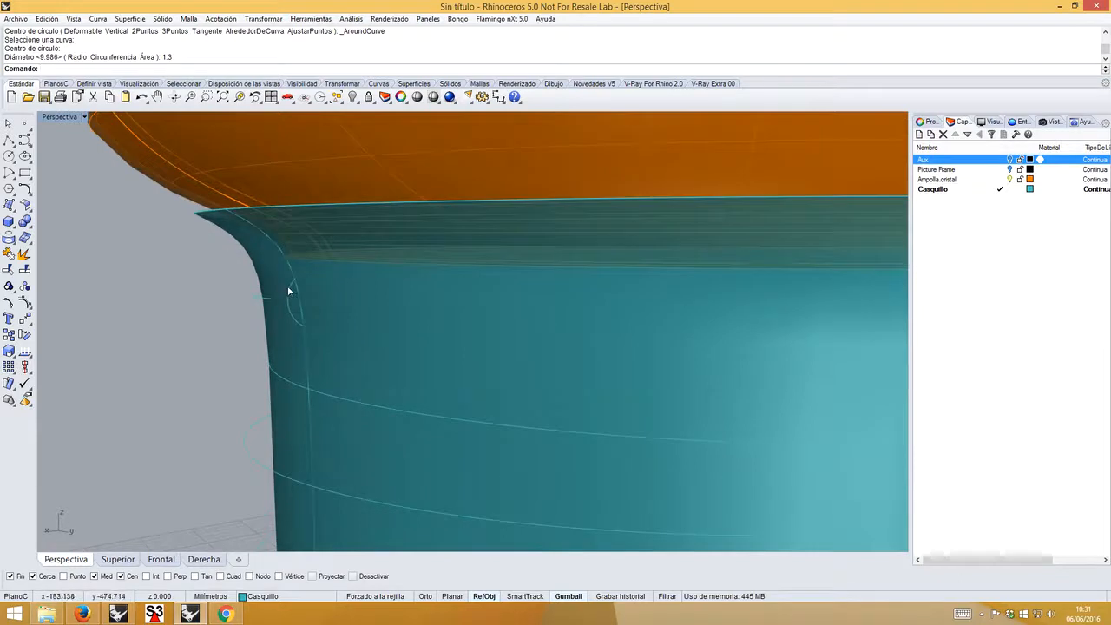
left_click(289, 292)
right_click_drag(205, 306, 180, 286)
left_click(182, 289)
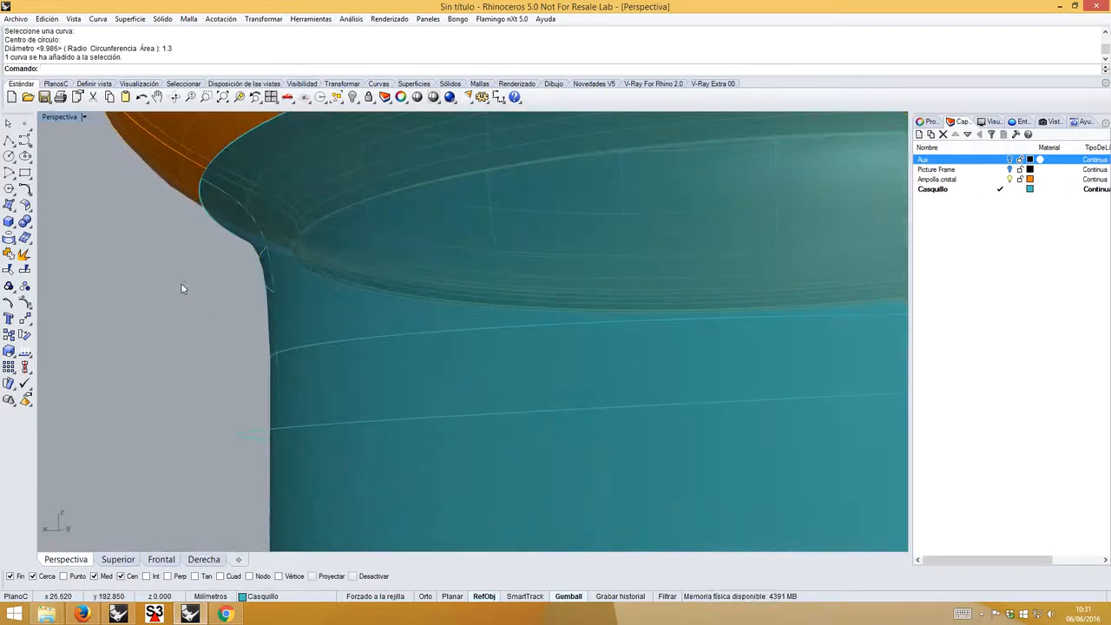
type("_ArrayCrv")
key("Return")
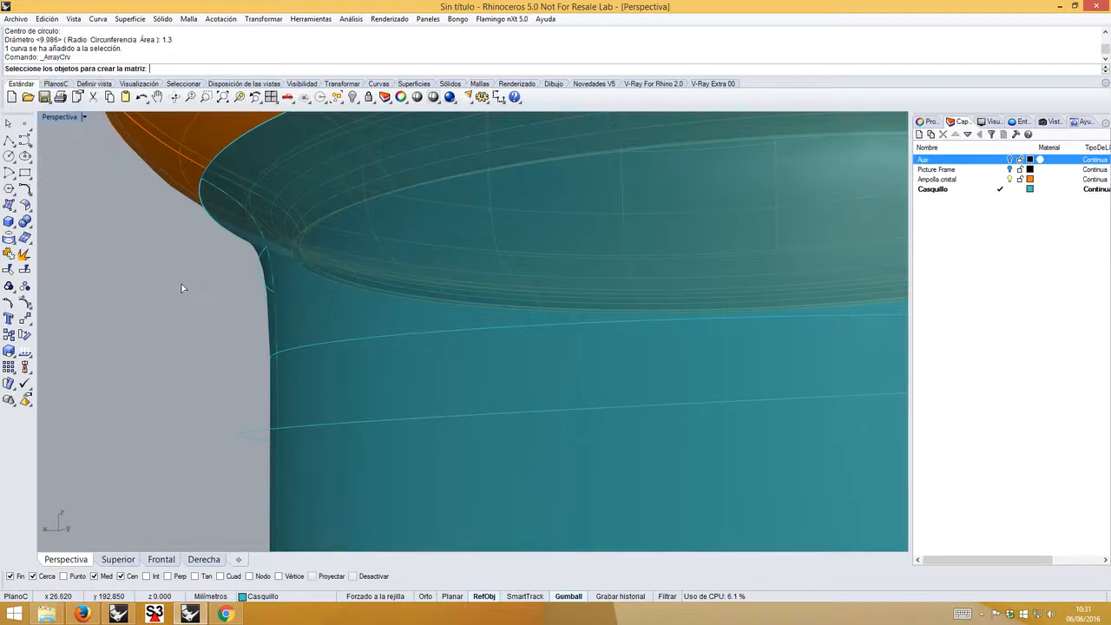
left_click(1083, 121)
key("Escape")
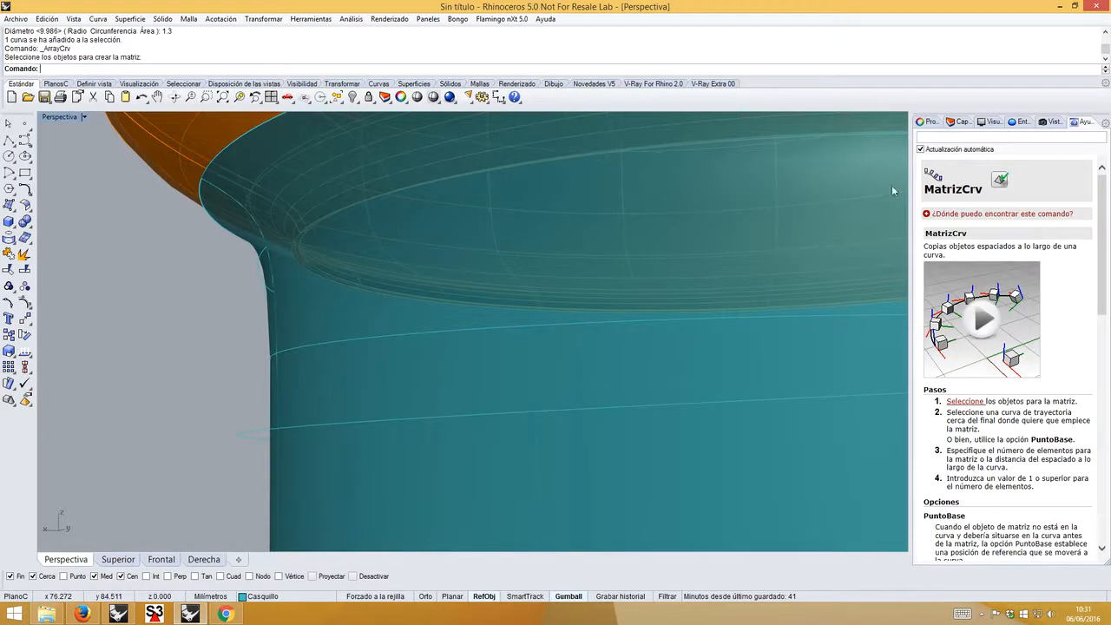
- Array the circle along the helix with MatrizCrv, using 12 elements and the Superior view's construction plane for orientation
type("MatrizCrv")
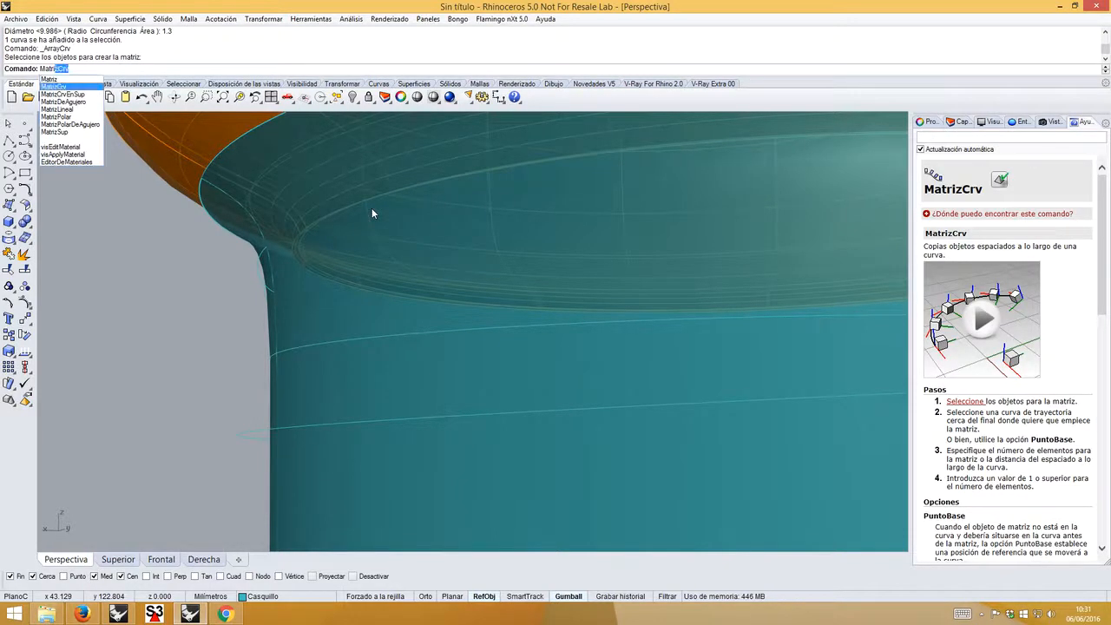
key("Return")
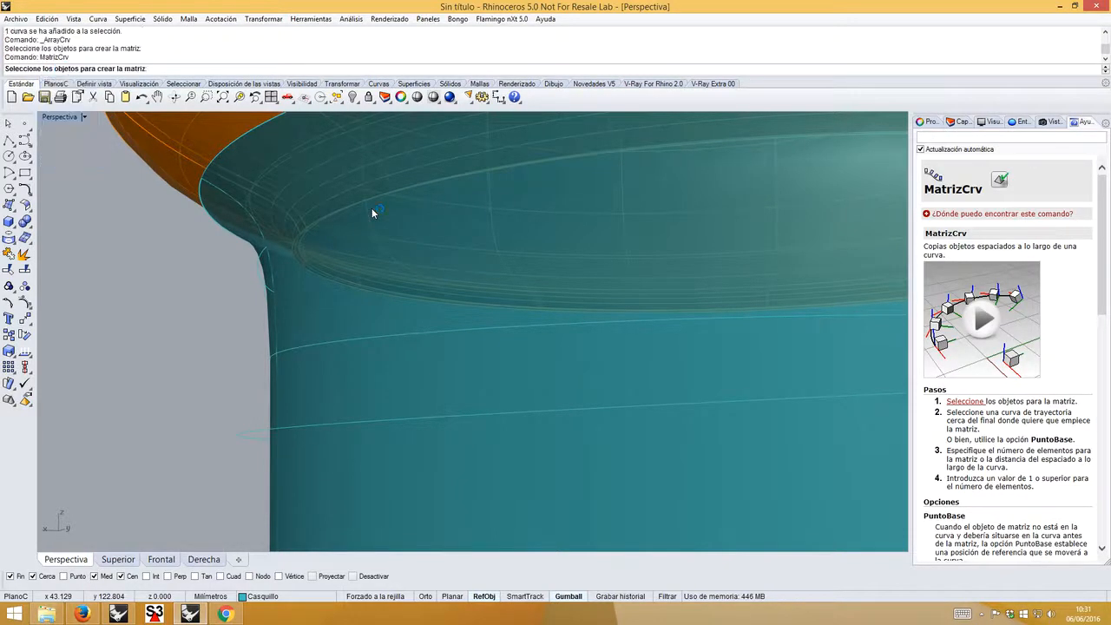
left_click(261, 284)
right_click_drag(261, 284, 304, 269)
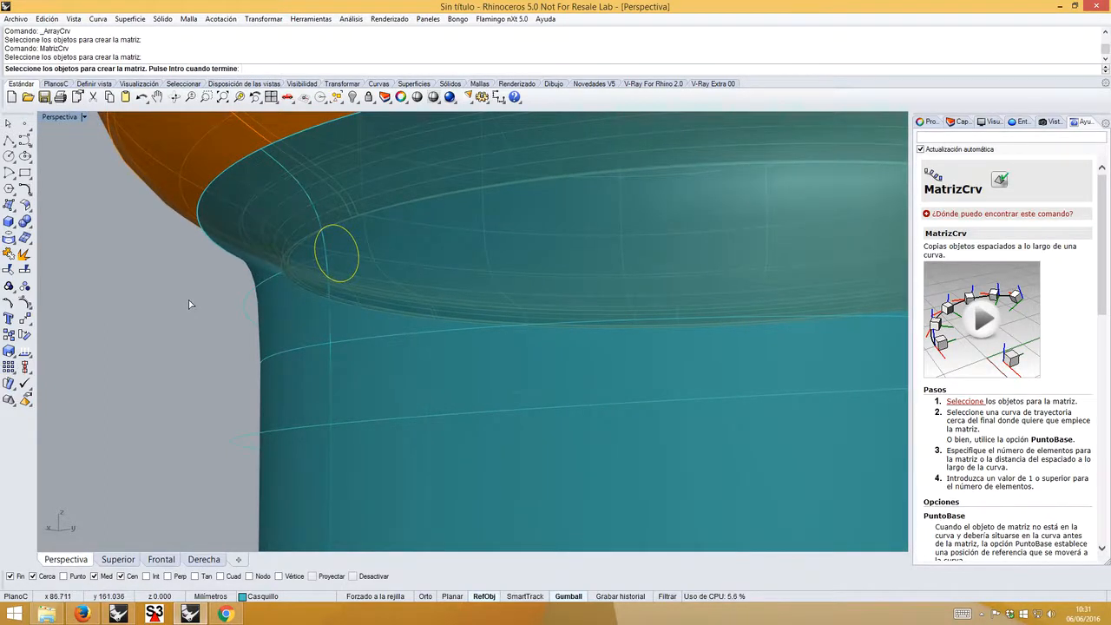
key("Return")
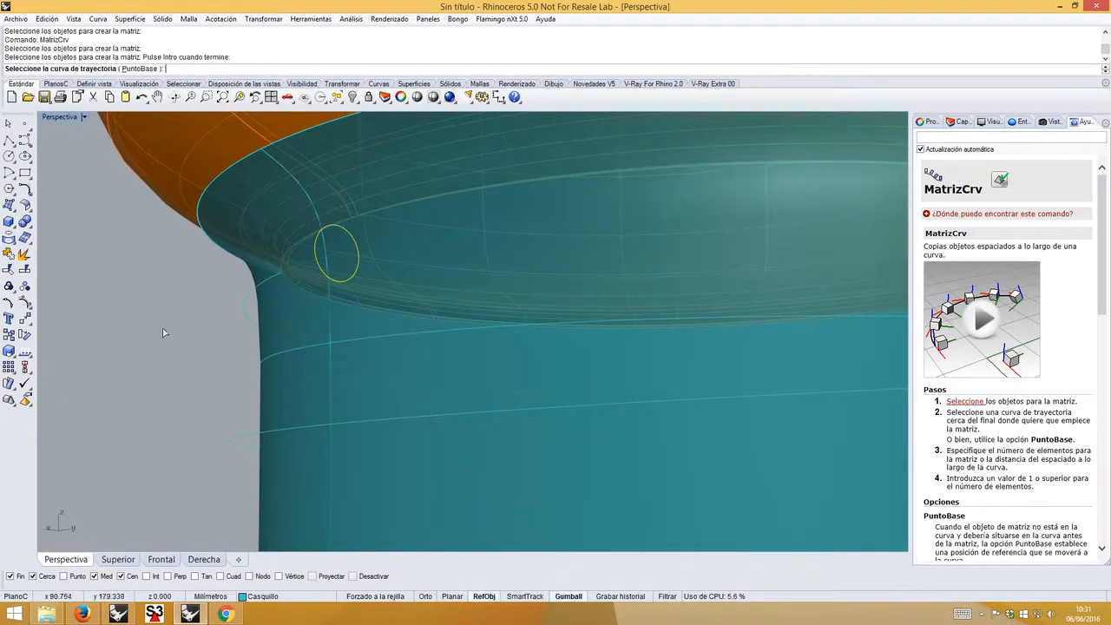
left_click(249, 297)
left_click_drag(508, 240, 627, 163)
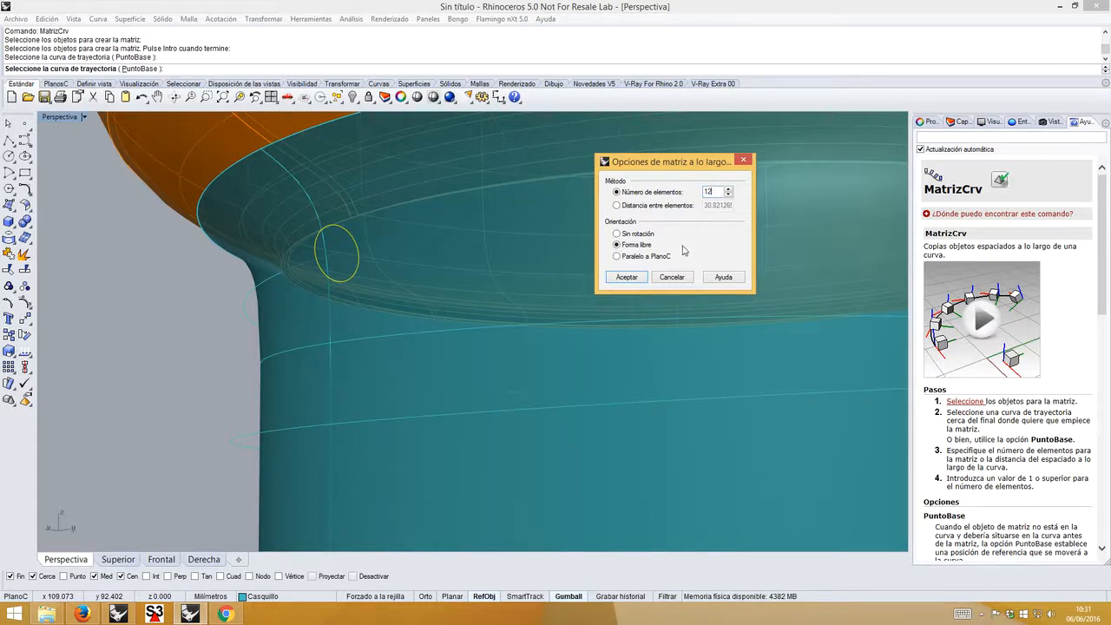
left_click(628, 277)
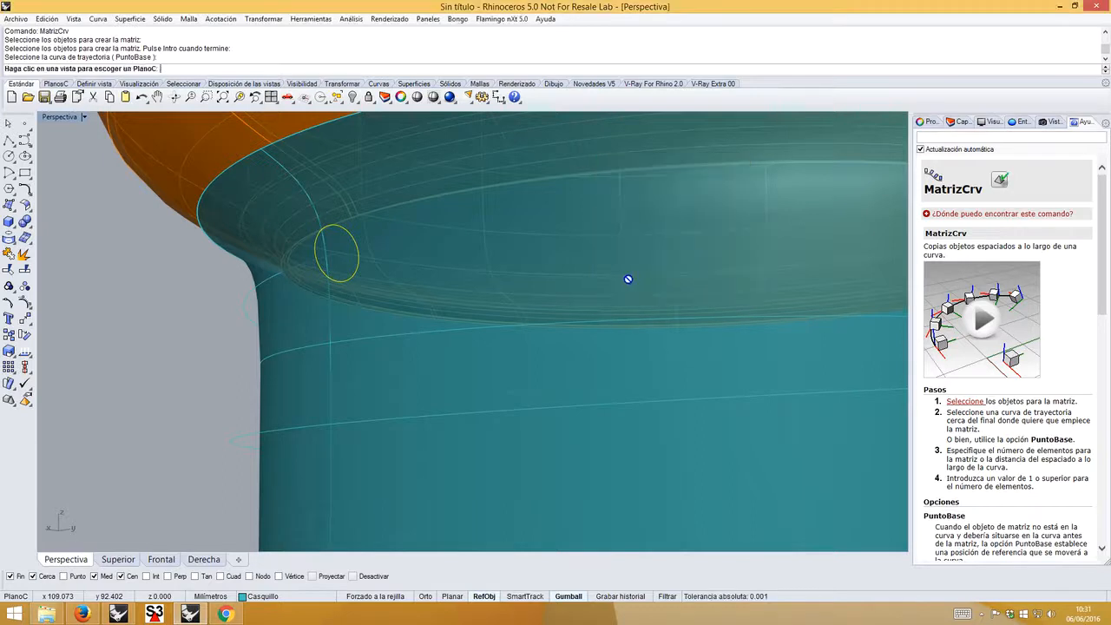
scroll(172, 333, "down", 5)
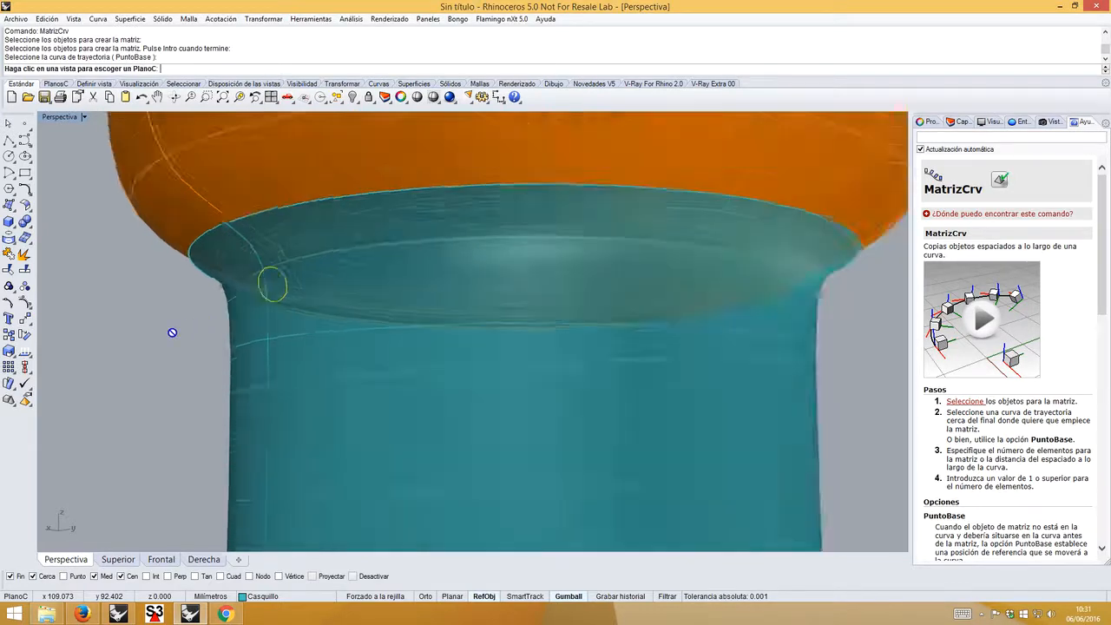
double_click(67, 120)
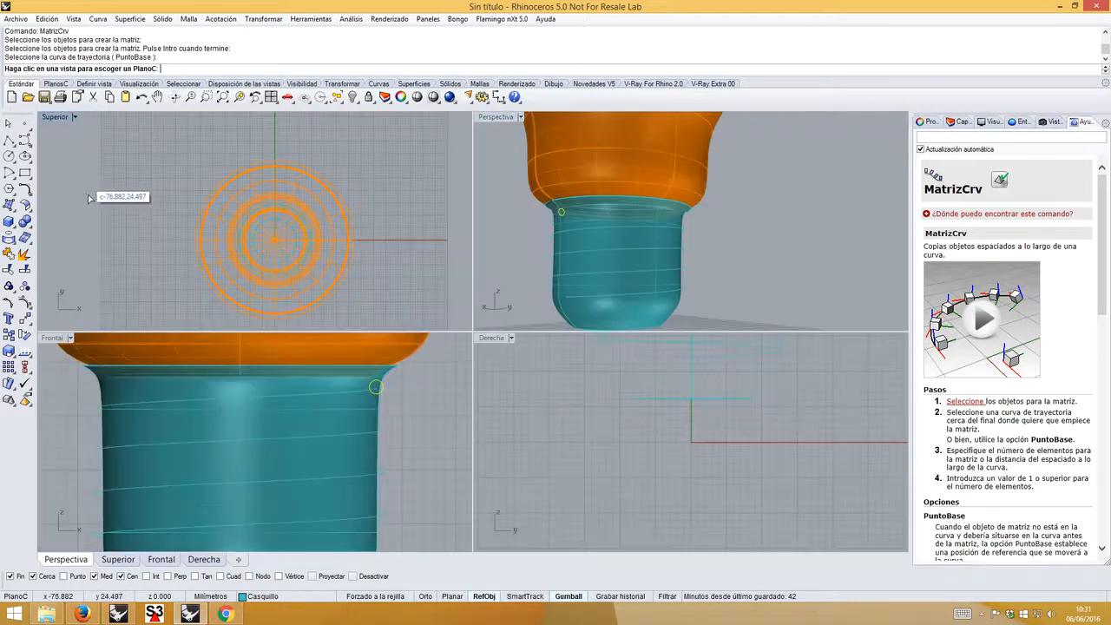
left_click(116, 193)
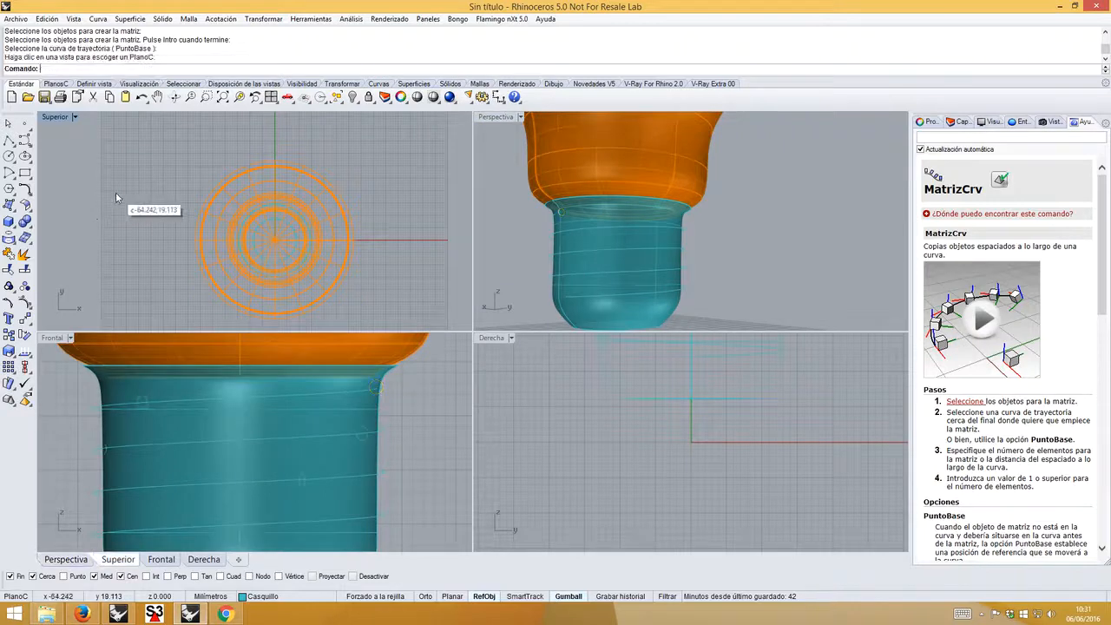
- Examine the arrayed circles along the helix from several sides in an enlarged Perspectiva view
double_click(501, 118)
right_click_drag(429, 351, 402, 360)
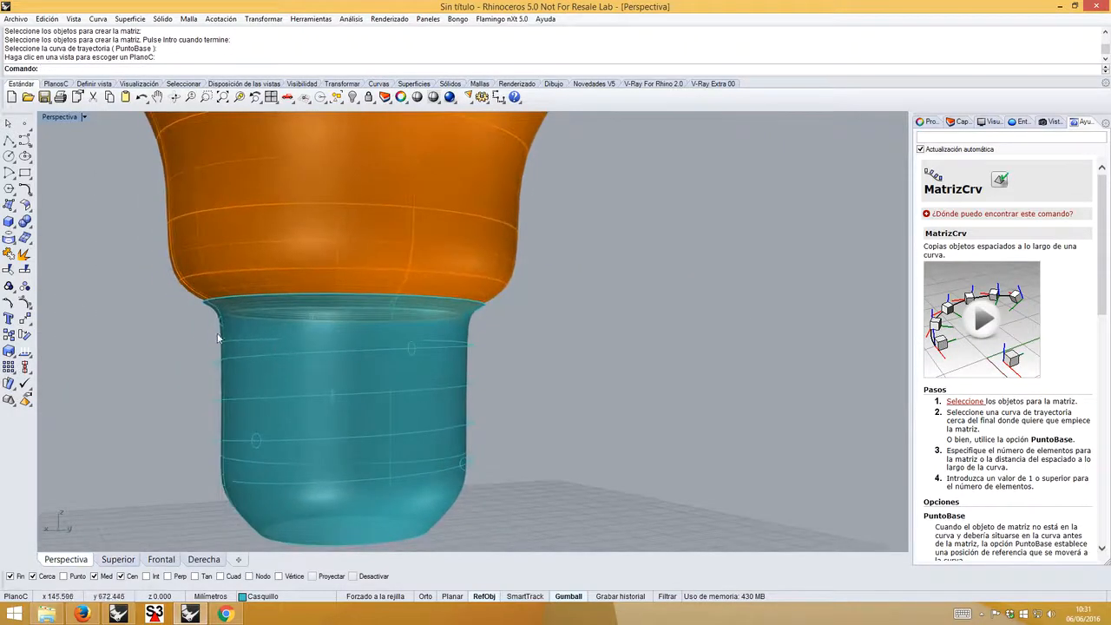
mouse_move(217, 332)
right_mouse_down()
mouse_move(241, 322)
mouse_move(208, 315)
right_mouse_up()
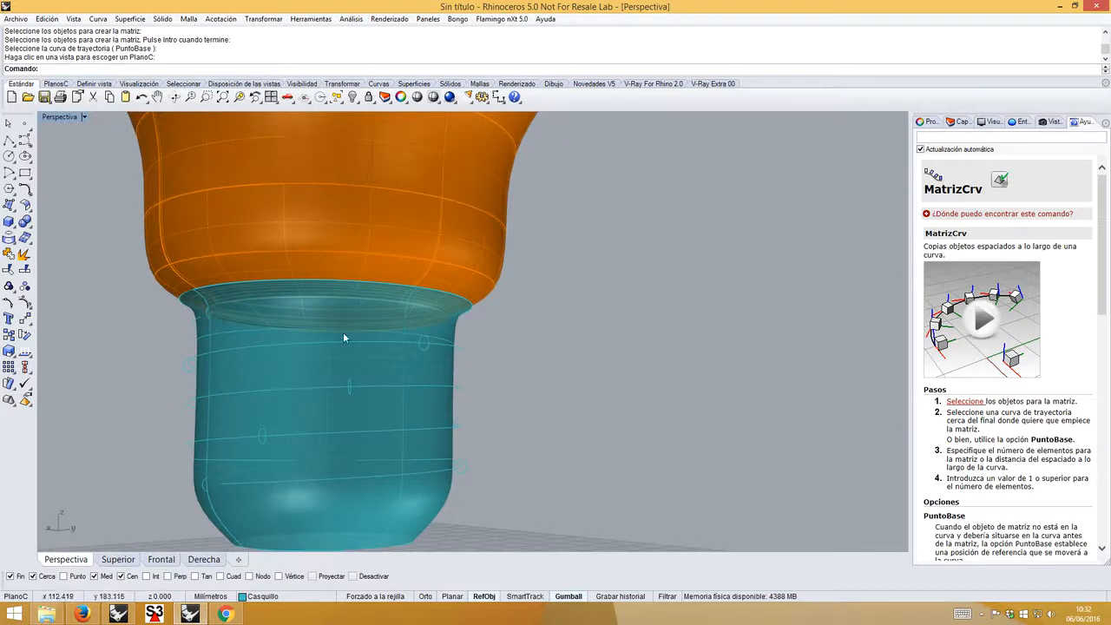
left_click(421, 344)
left_click(295, 415)
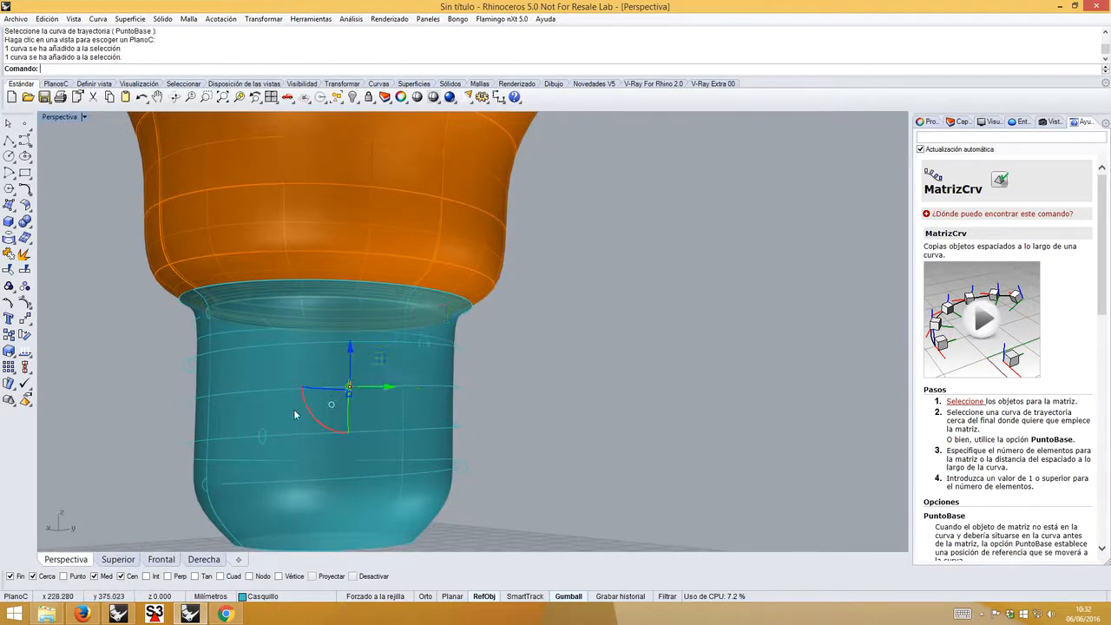
left_click(264, 431)
right_click_drag(179, 322, 358, 284)
scroll(352, 287, "up", 3)
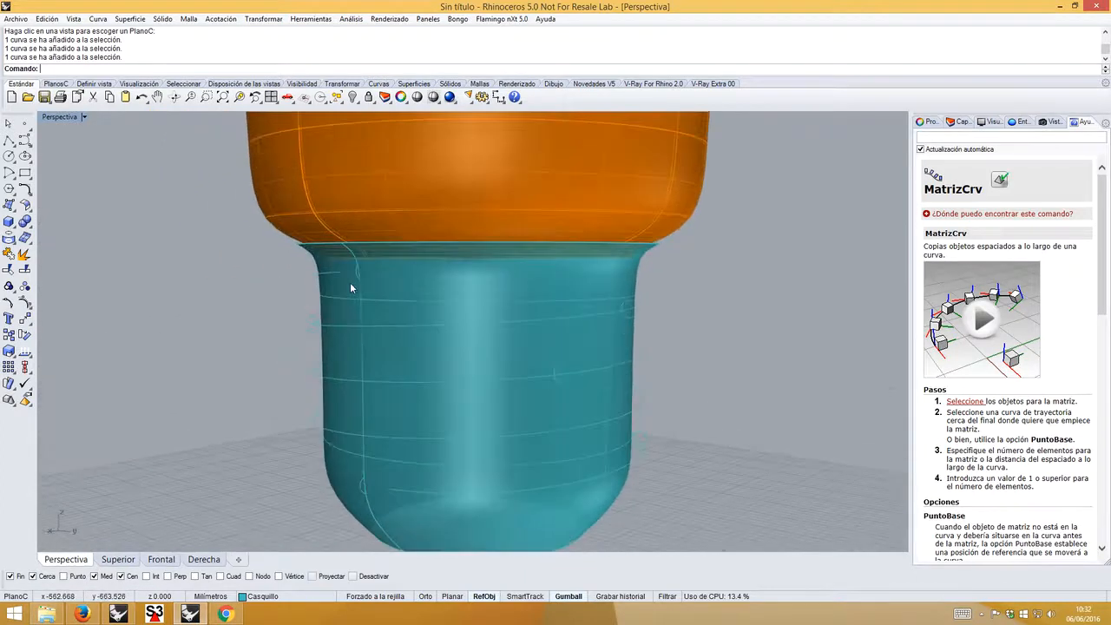
- Hide the Ampolla cristal layer to isolate the socket sleeve with its helix and circles
left_click(958, 122)
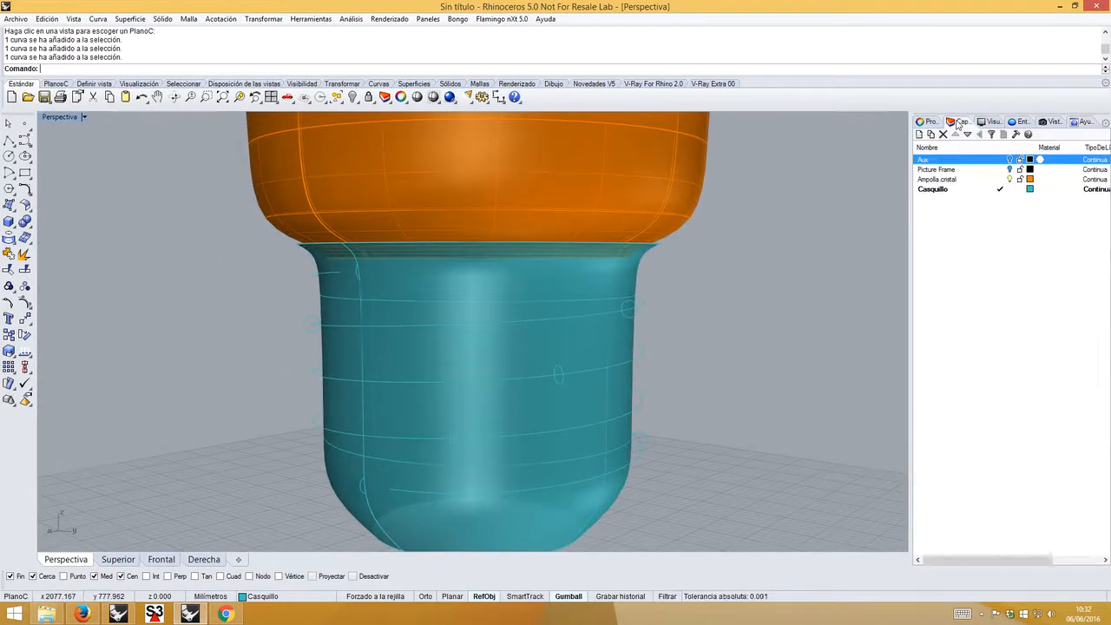
left_click(1011, 179)
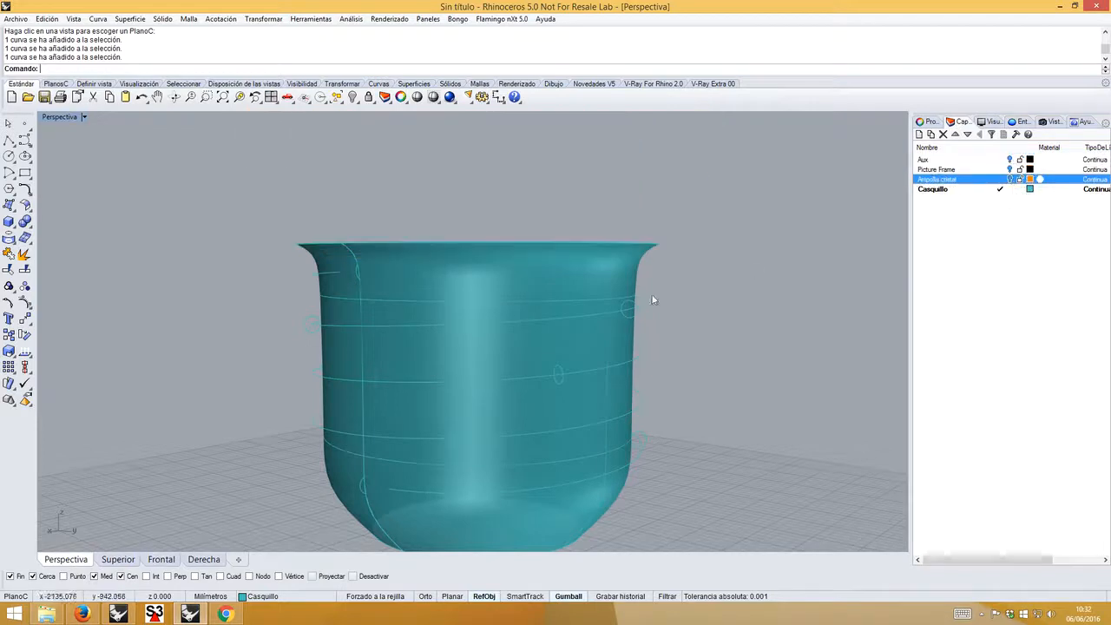
right_click_drag(652, 300, 459, 302)
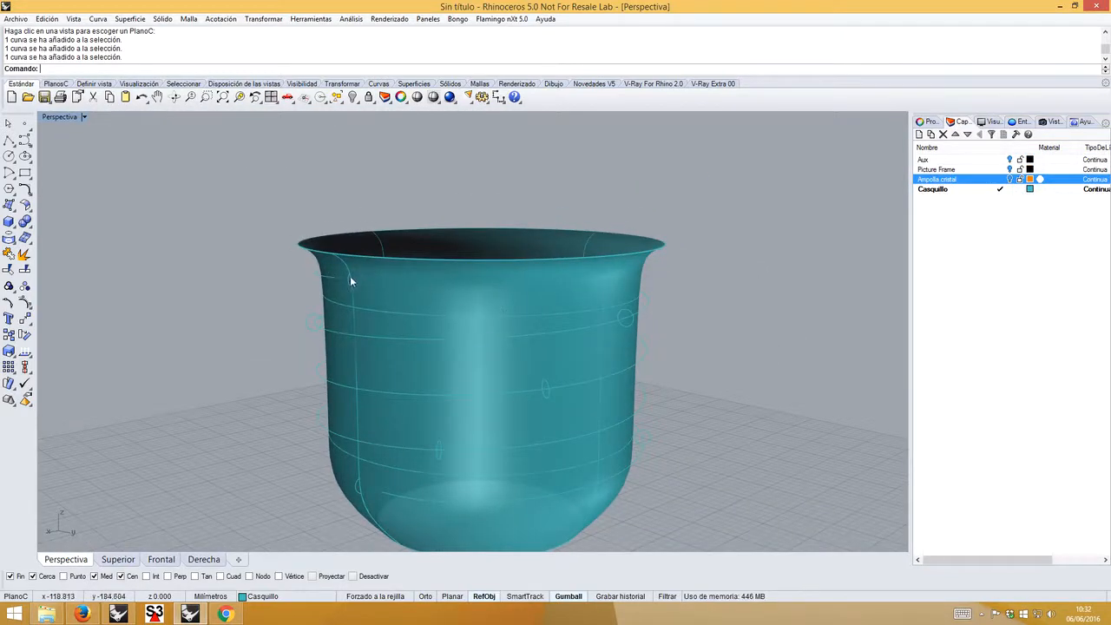
- Try a one-rail sweep using the helix as rail, with a point at the helix's upper end as the starting section
left_click(10, 206)
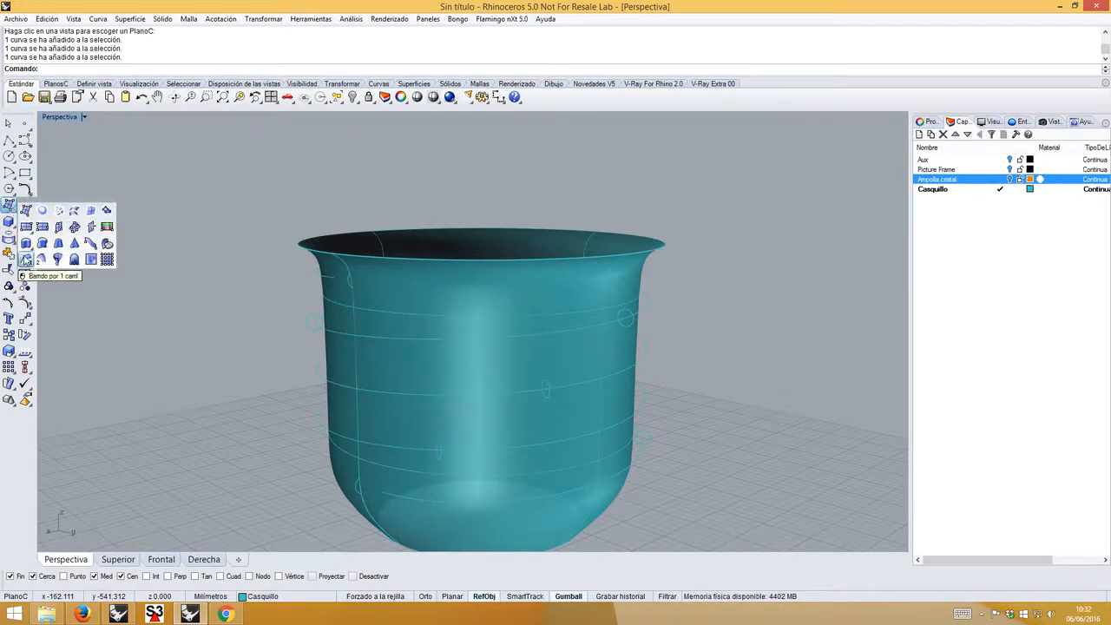
left_click(26, 258)
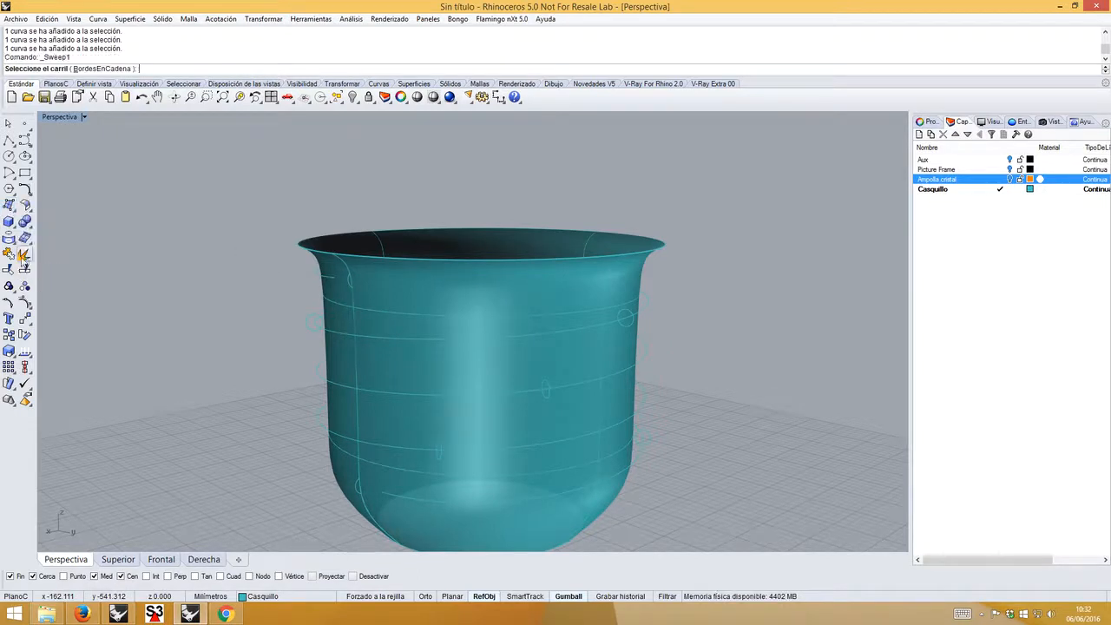
left_click(321, 280)
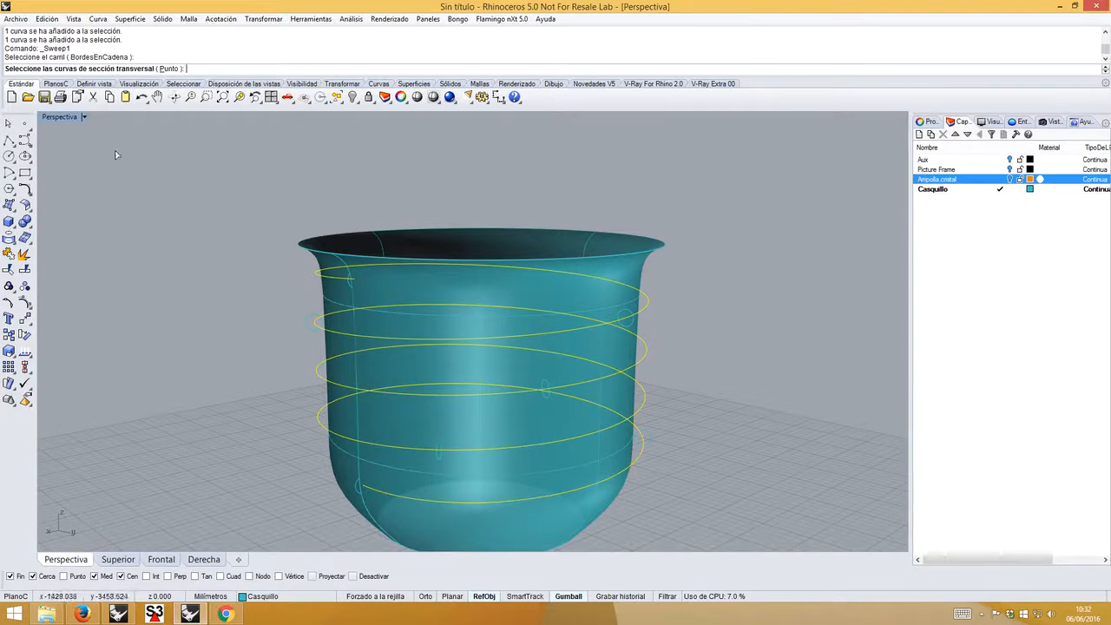
left_click(168, 68)
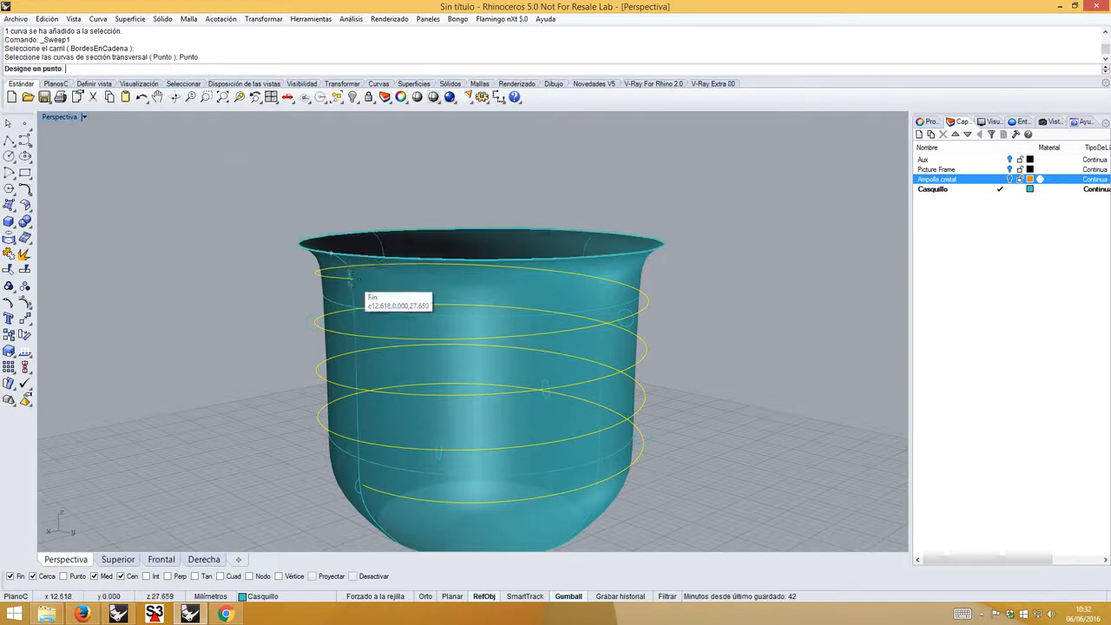
scroll(360, 280, "up", 3)
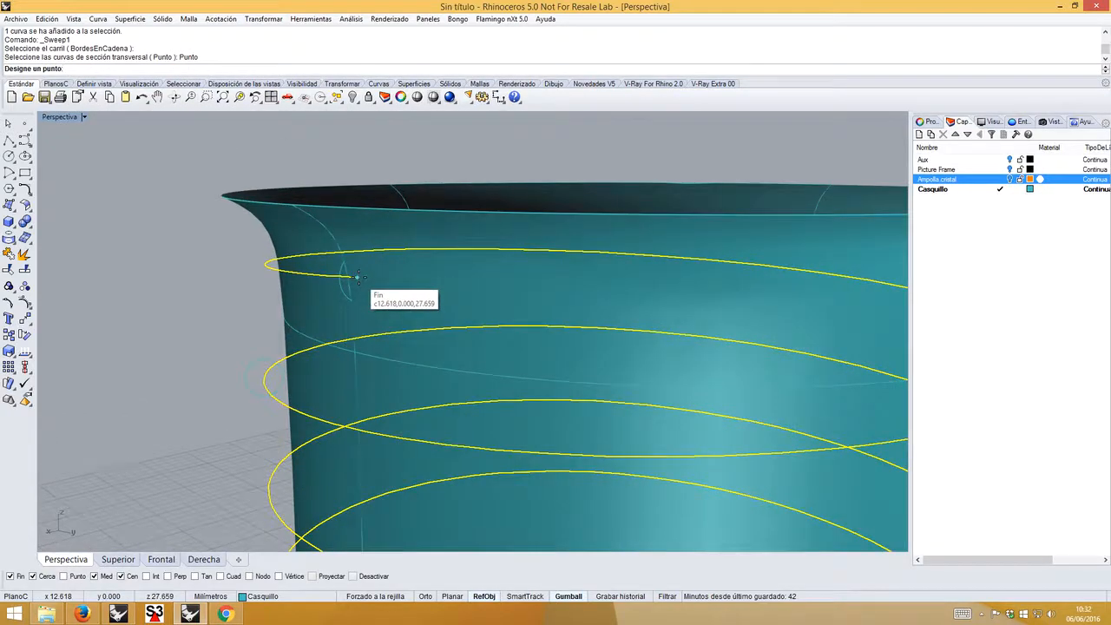
left_click(357, 277)
- Add the two upper circles along the helix as cross sections of the one-rail sweep
scroll(359, 282, "down", 5)
right_click_drag(243, 317, 392, 303)
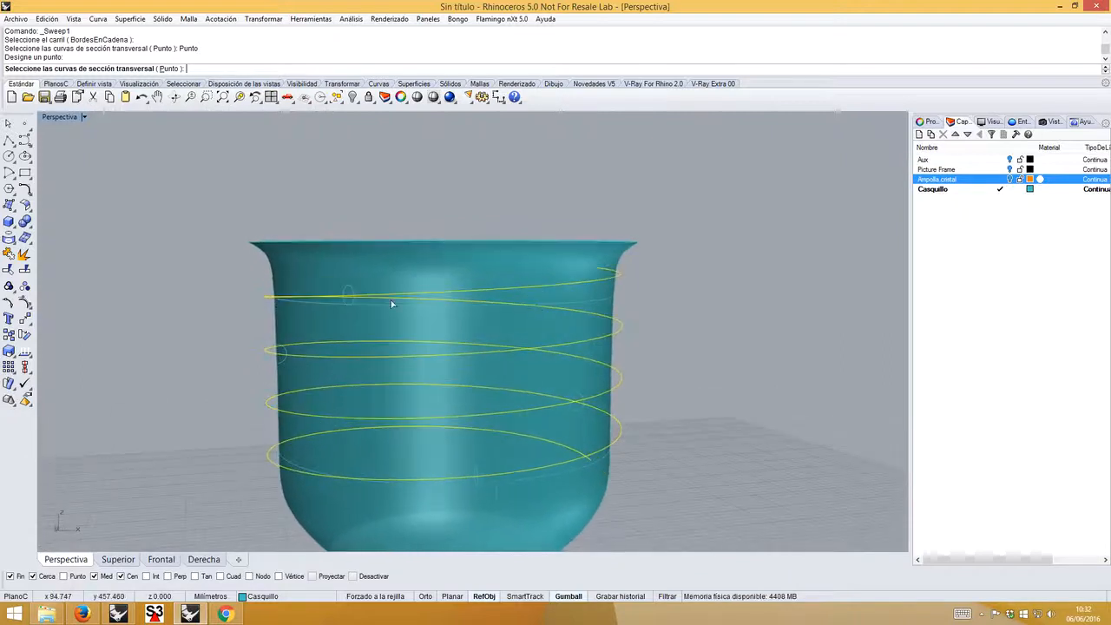
left_click(345, 290)
right_click_drag(241, 331, 407, 315)
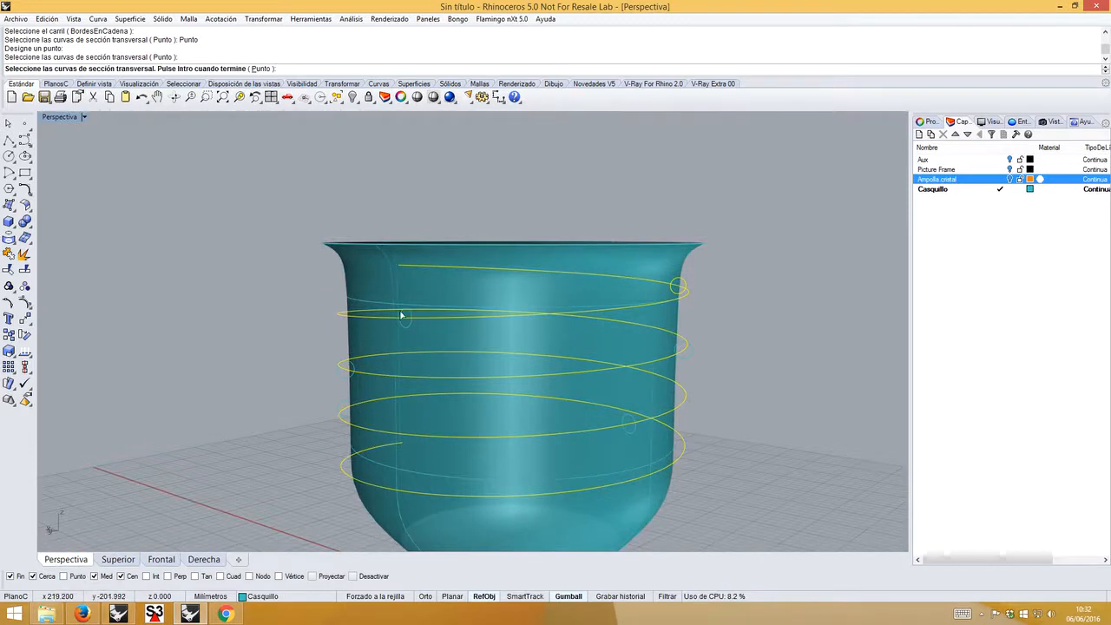
left_click(403, 317)
right_click(427, 344)
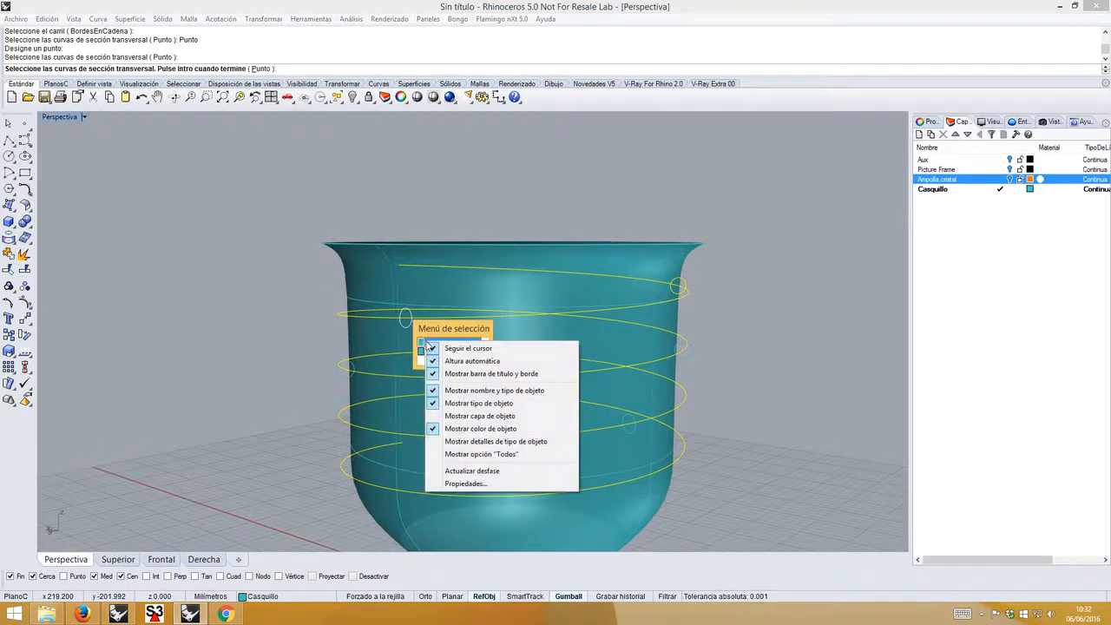
left_click(411, 325)
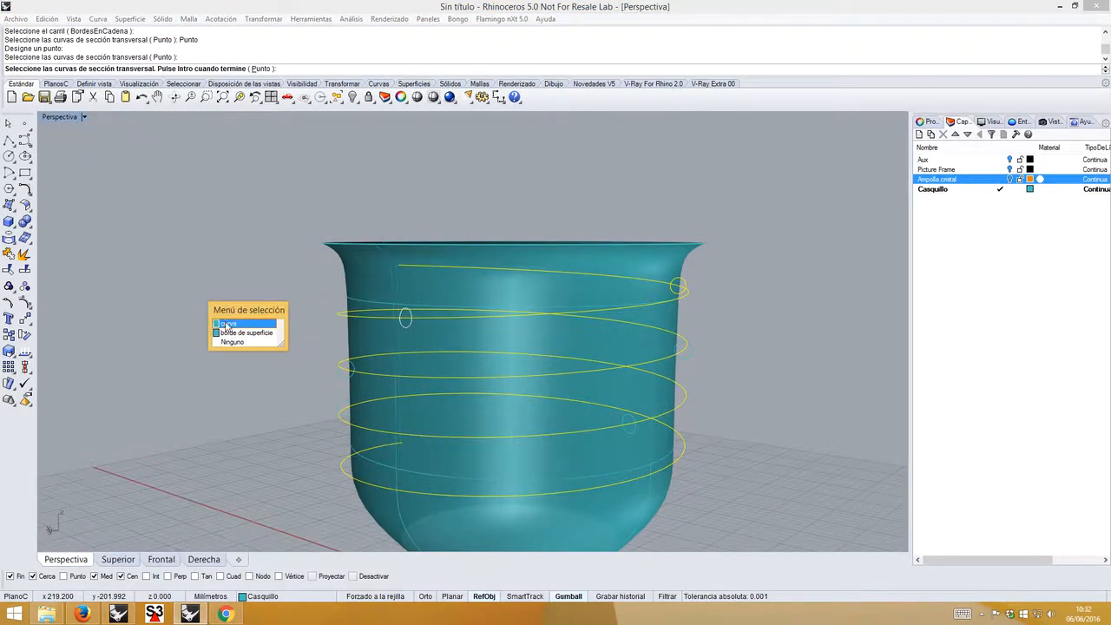
left_click(226, 324)
- Add the lowest circle and a point at the helix's lower end as sections, and accept the seam points
right_click_drag(256, 320, 546, 315)
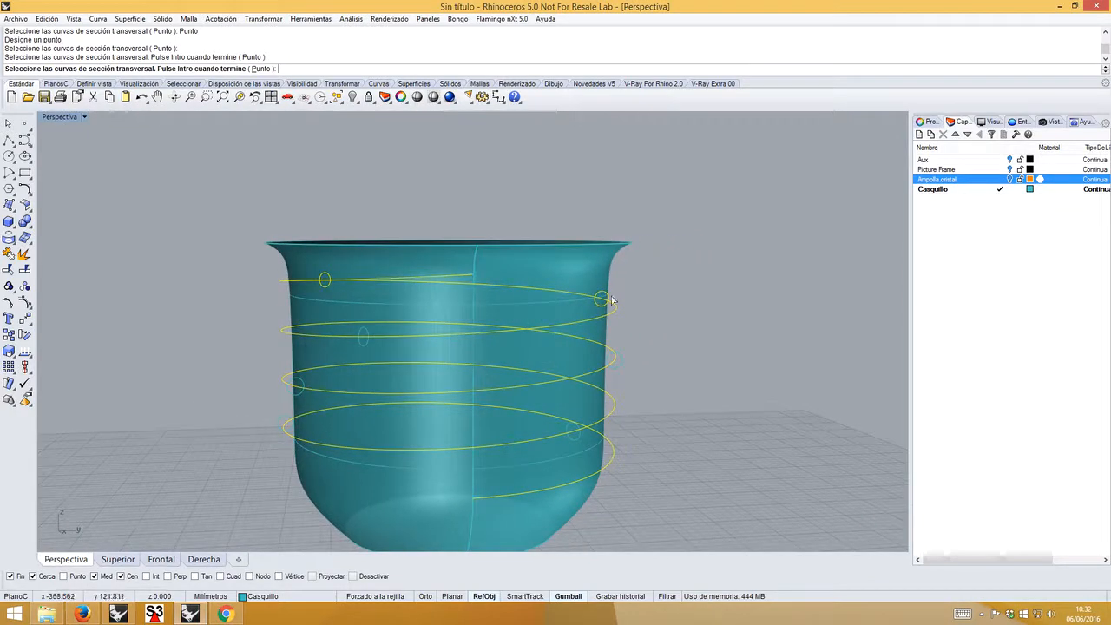
right_click_drag(604, 400, 199, 368)
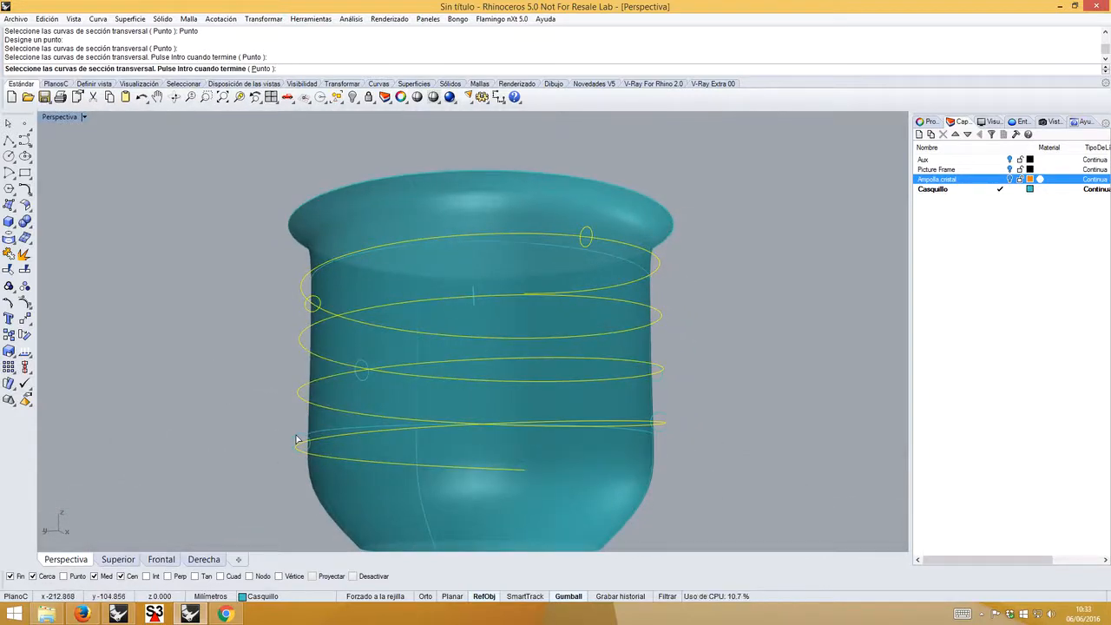
right_click_drag(268, 427, 550, 409)
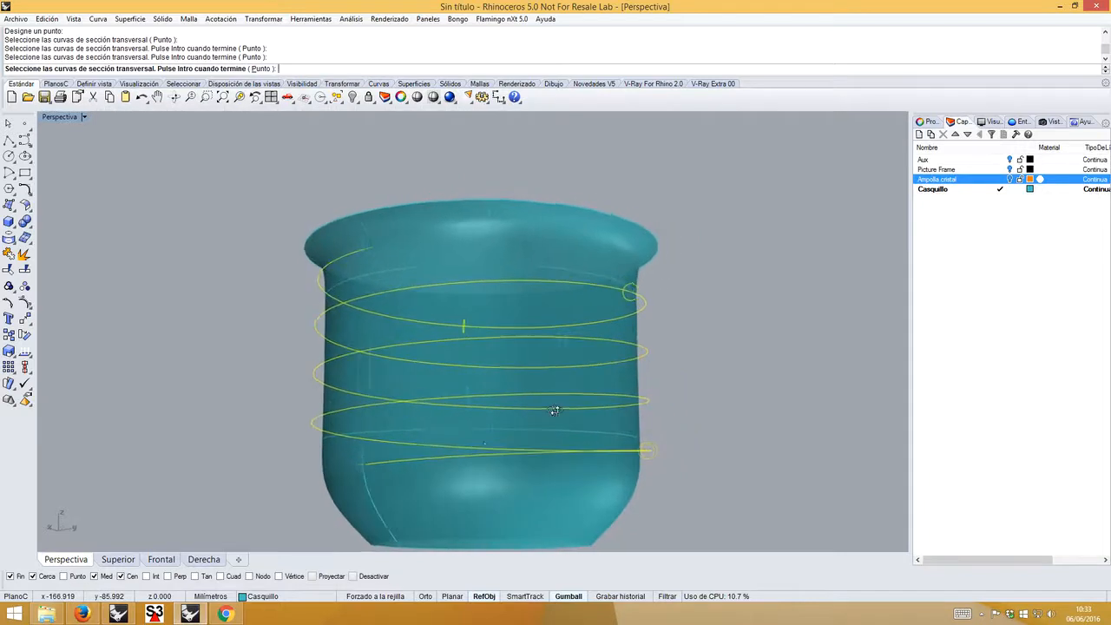
scroll(367, 461, "up", 3)
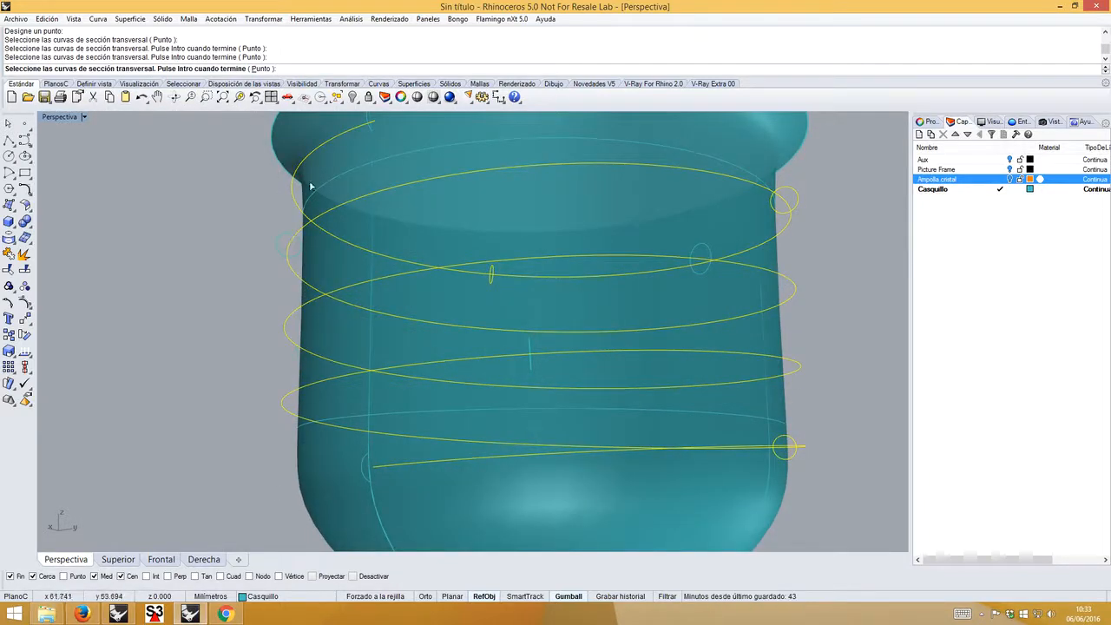
left_click(262, 68)
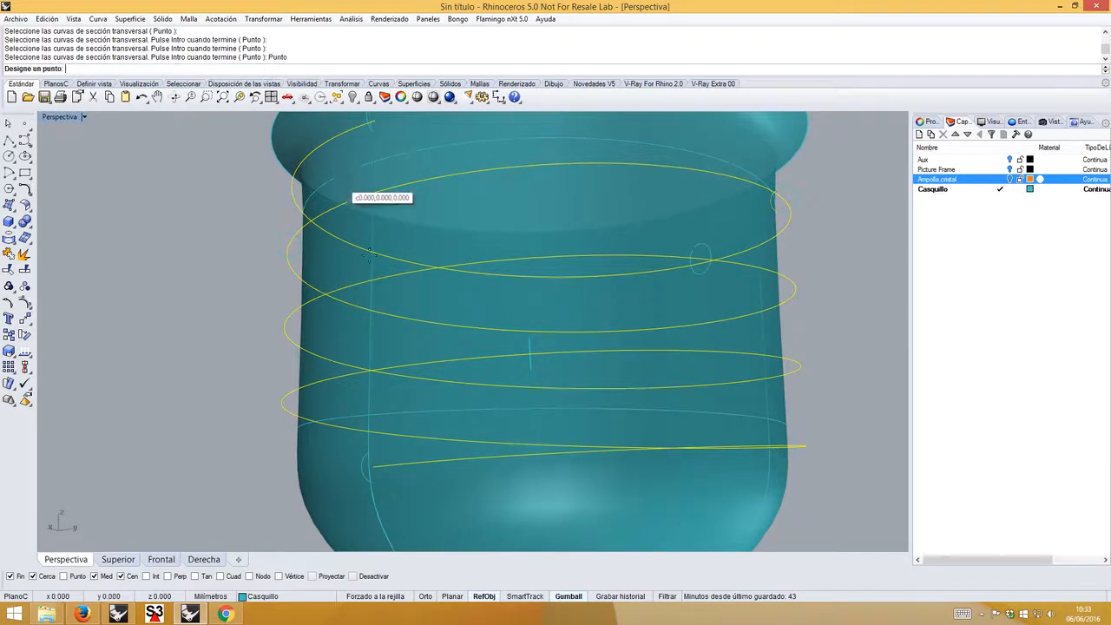
left_click(374, 466)
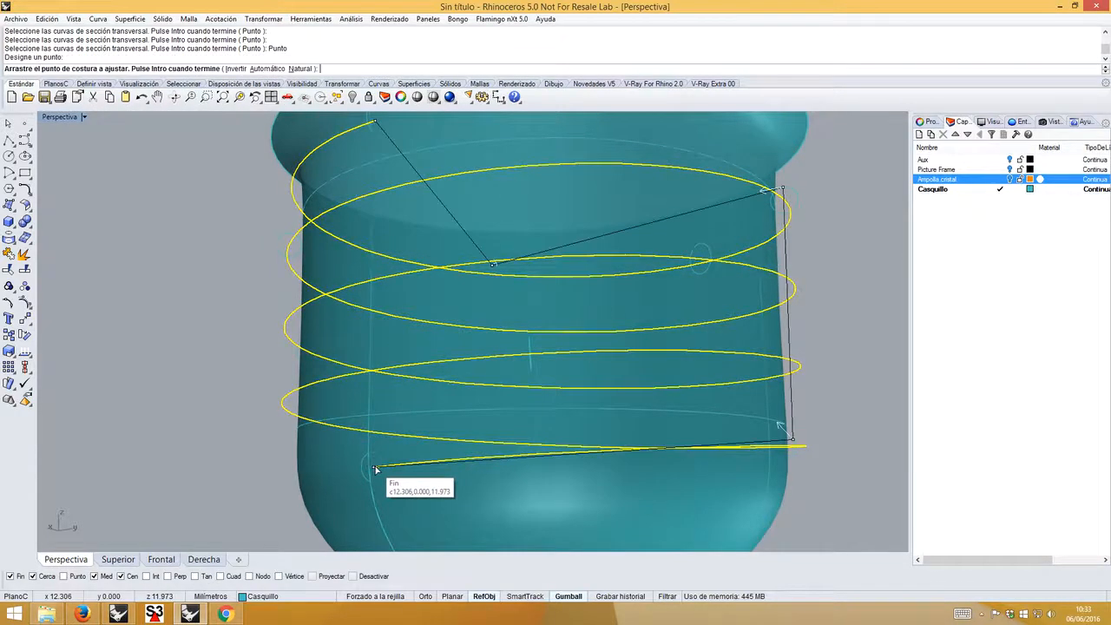
scroll(251, 343, "down", 10)
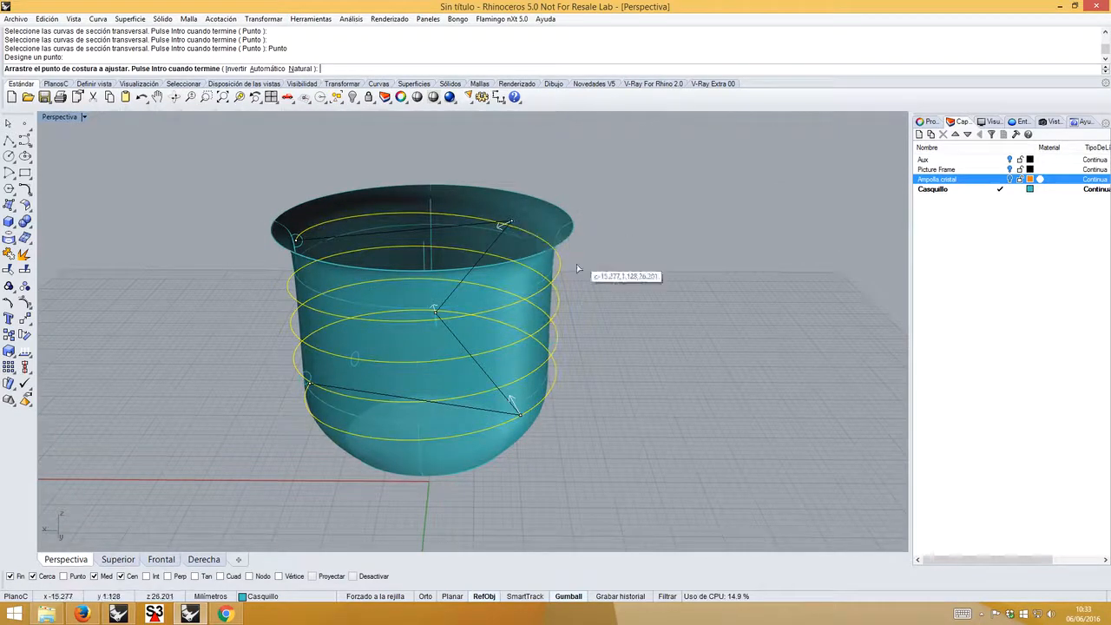
right_click_drag(190, 415, 369, 356)
key("Return")
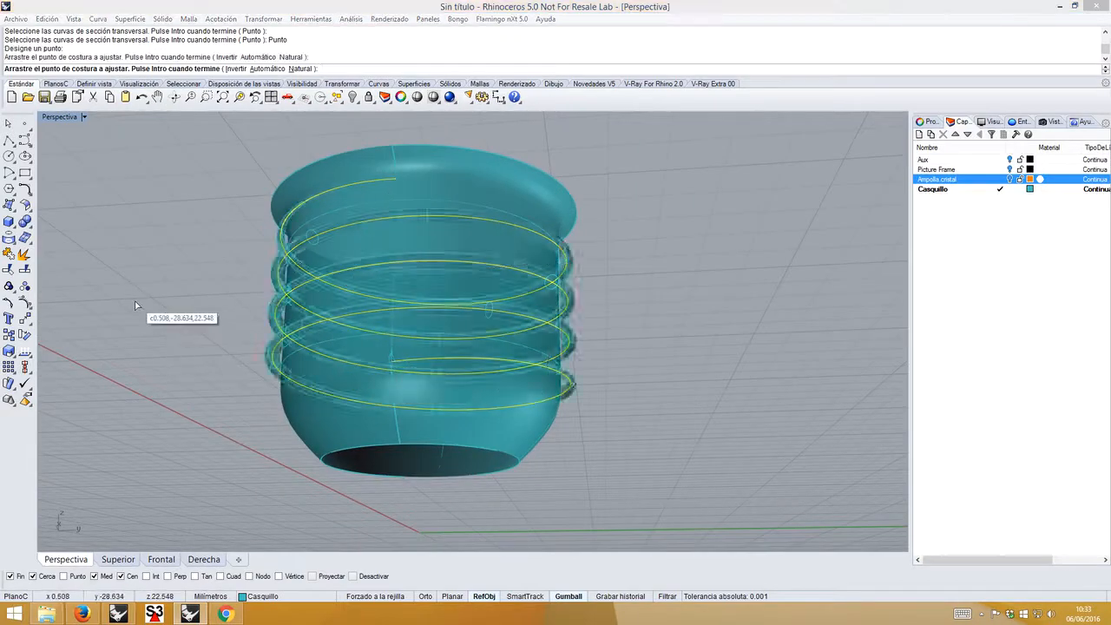
- Examine the FormaLibre sweep preview around the sleeve from several sides and cancel the sweep
left_click_drag(524, 212, 671, 198)
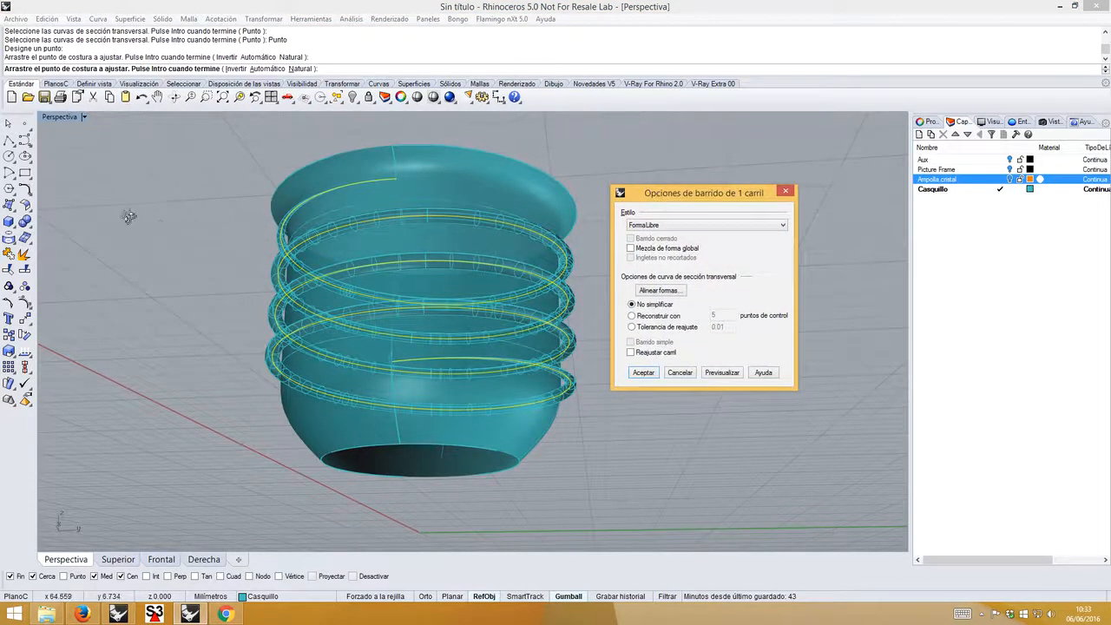
right_click_drag(130, 219, 265, 276)
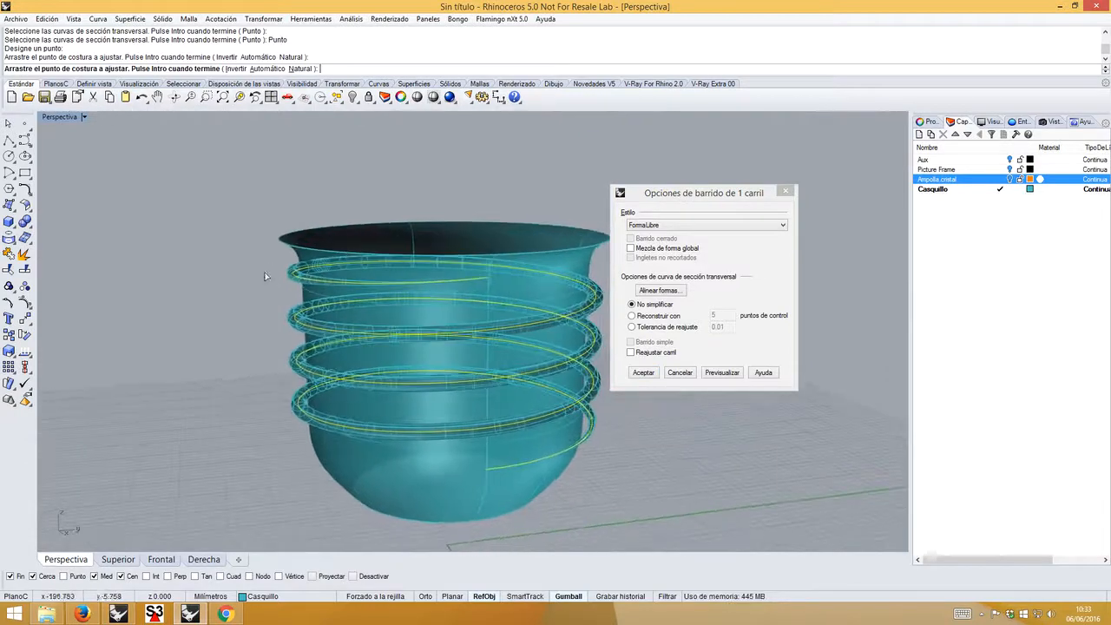
scroll(361, 286, "up", 2)
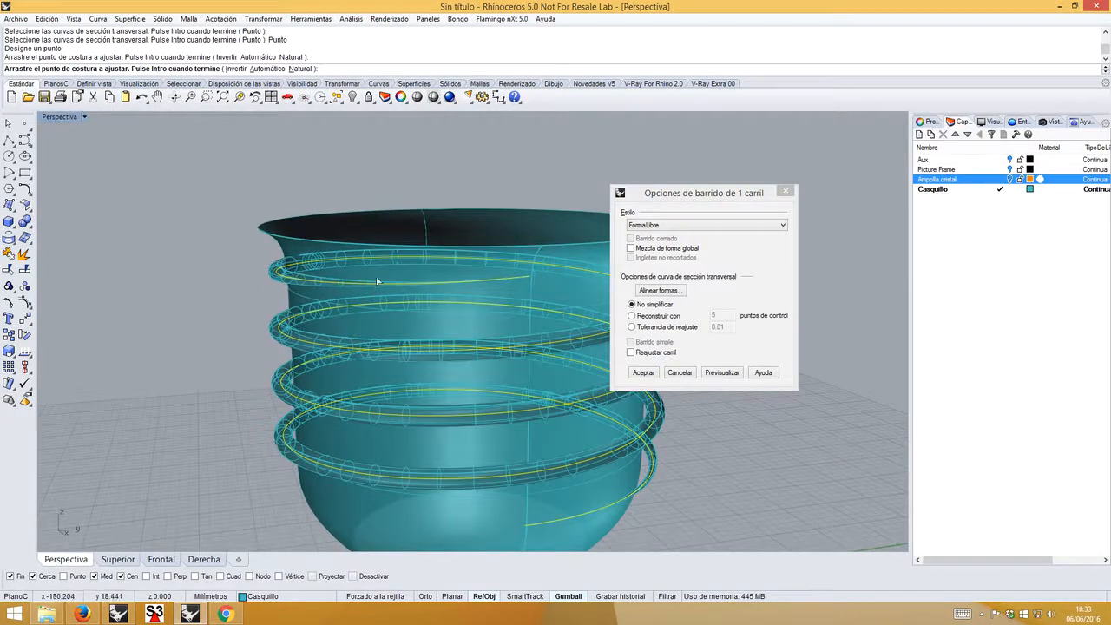
right_click_drag(382, 282, 253, 298)
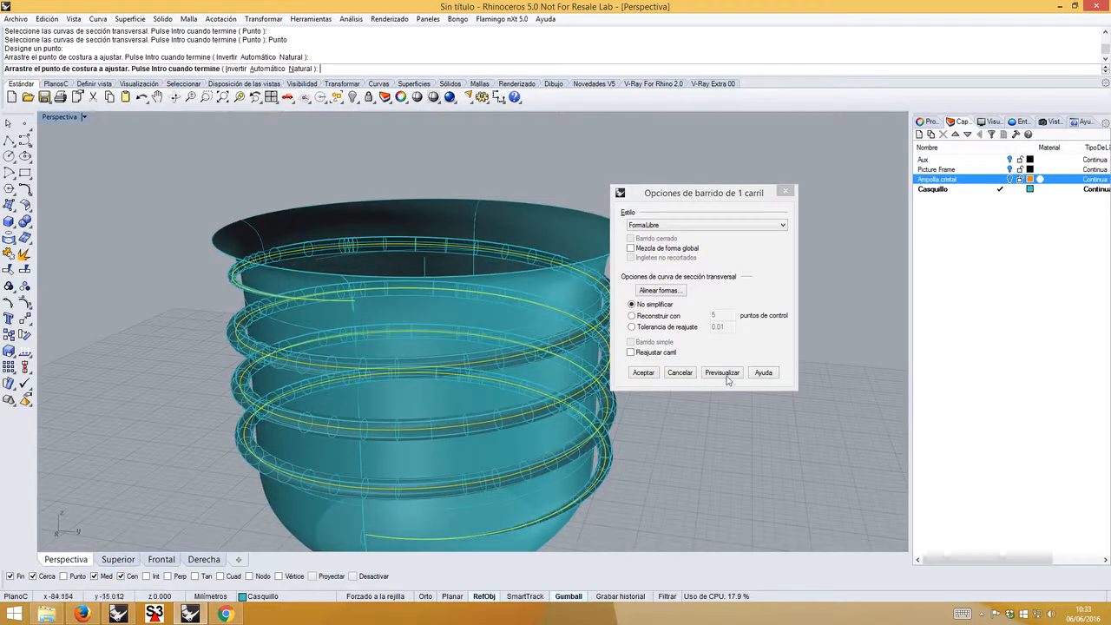
left_click_drag(695, 192, 779, 161)
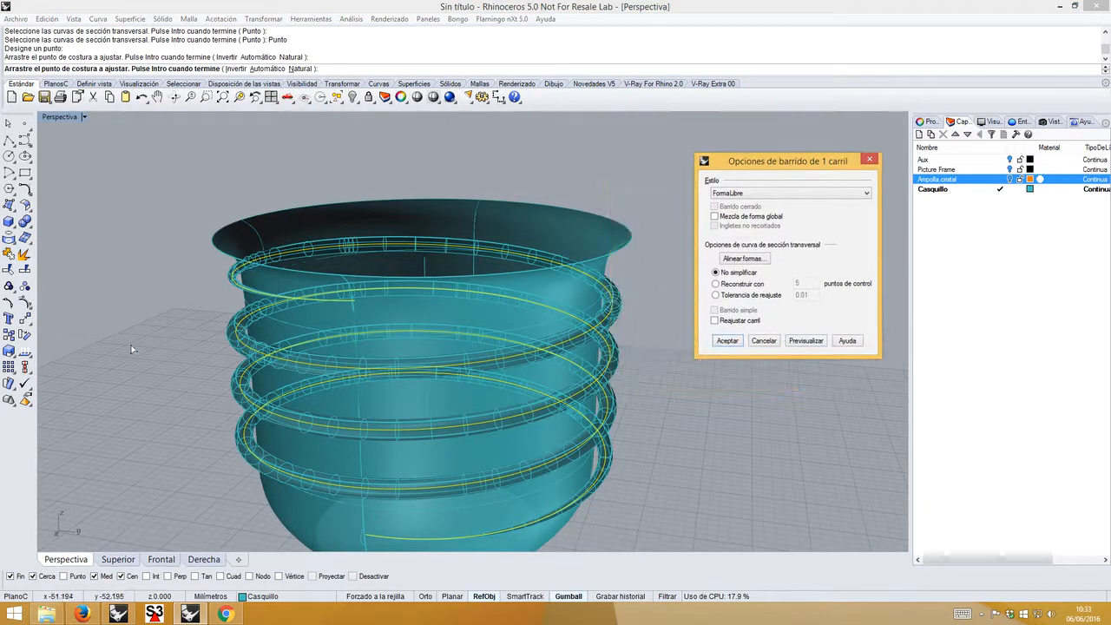
right_click_drag(133, 349, 349, 274)
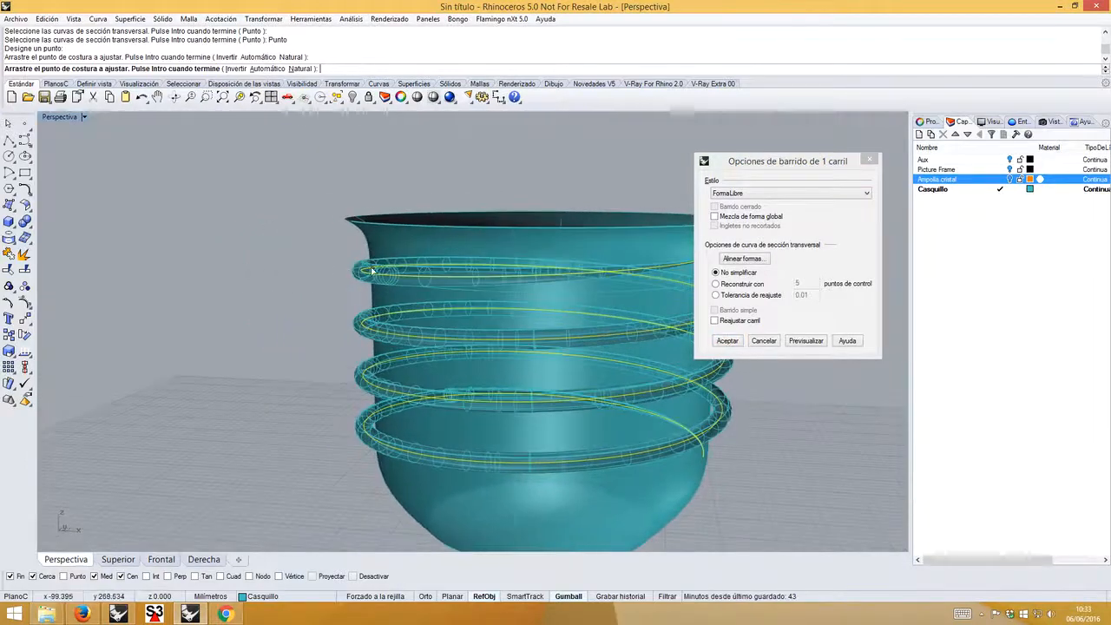
scroll(349, 274, "up", 3)
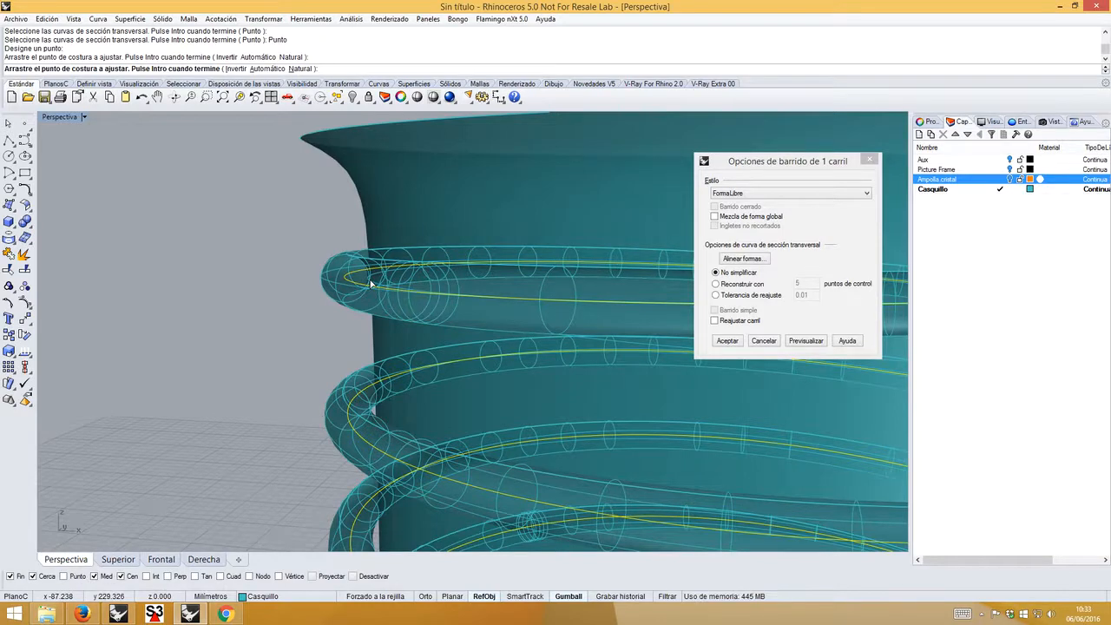
right_click_drag(279, 299, 665, 257)
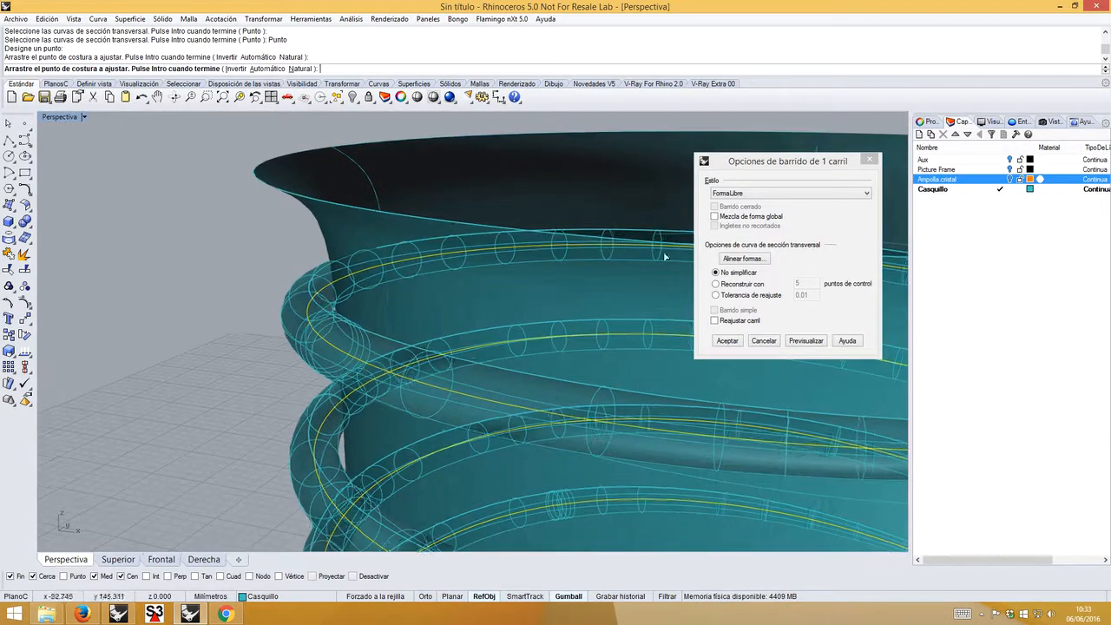
left_click(869, 159)
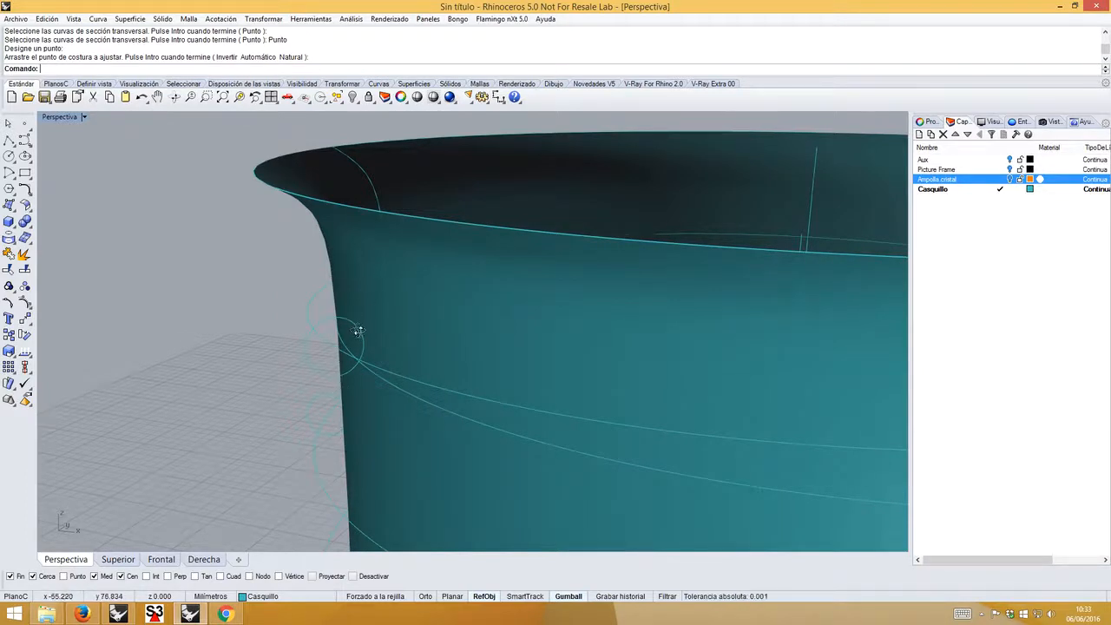
- Check the circle's position against the sleeve wall and undo the layer hiding and the MatrizCrv array
right_click_drag(358, 331, 272, 293)
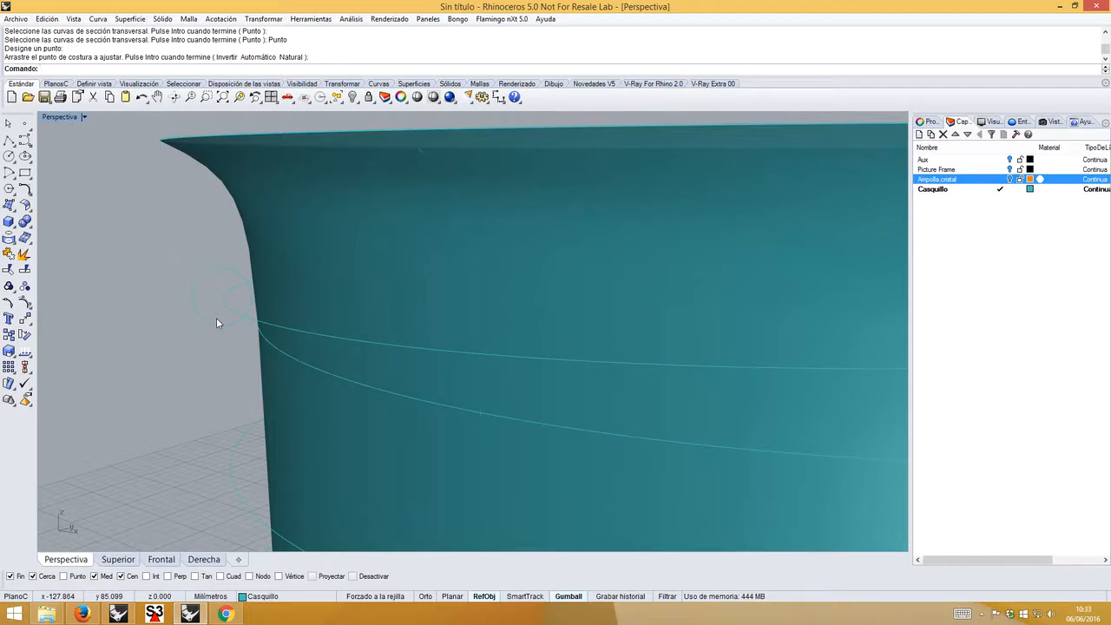
right_click_drag(180, 318, 185, 329)
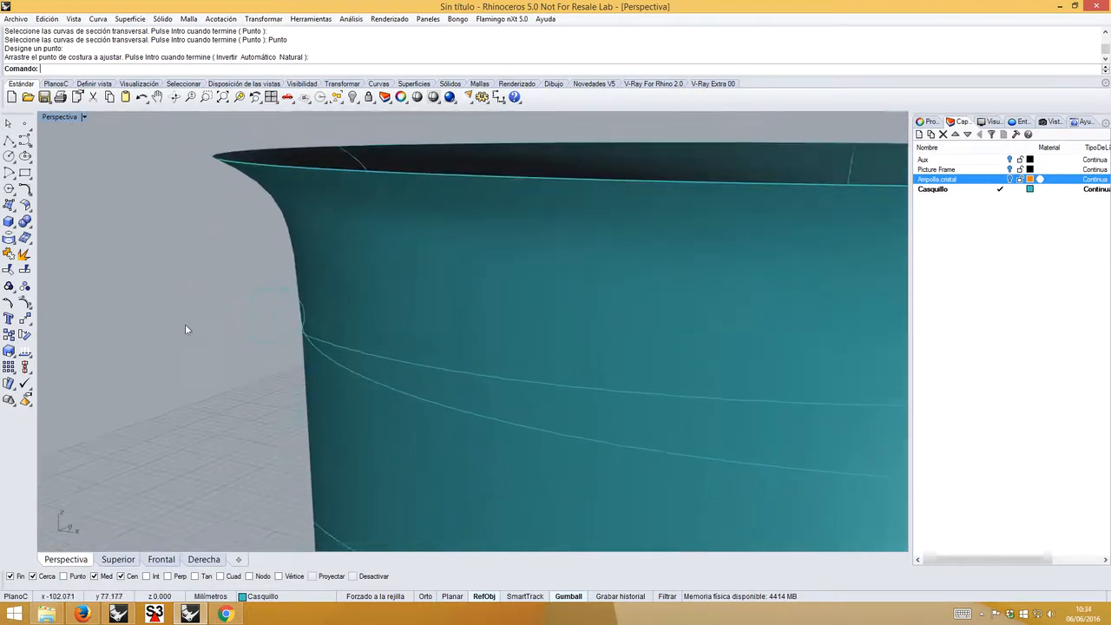
left_click(271, 316)
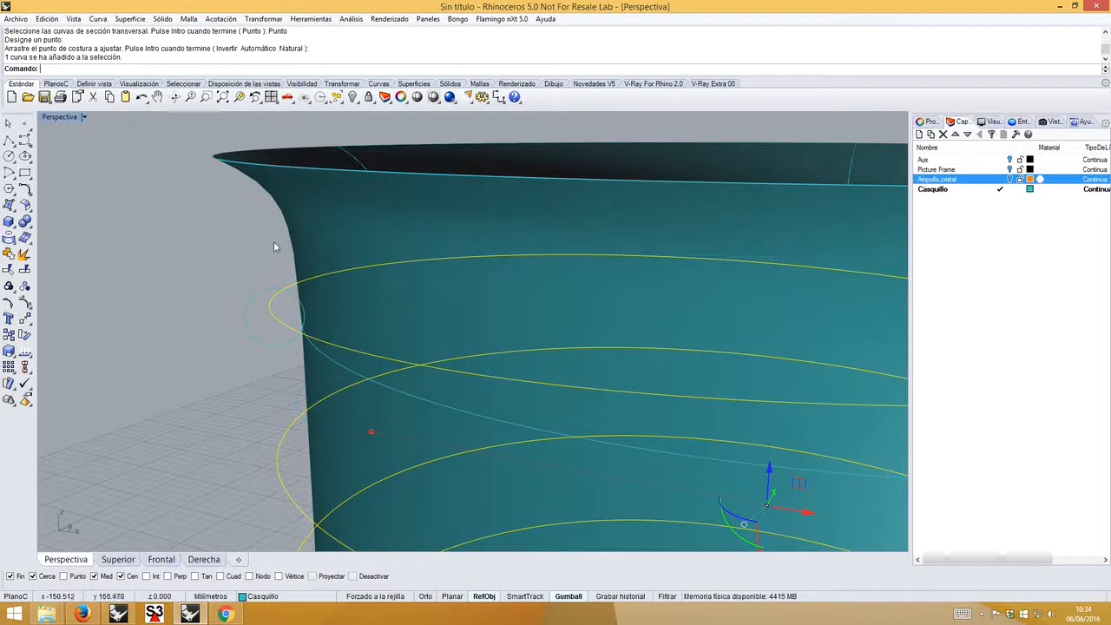
left_click(244, 311)
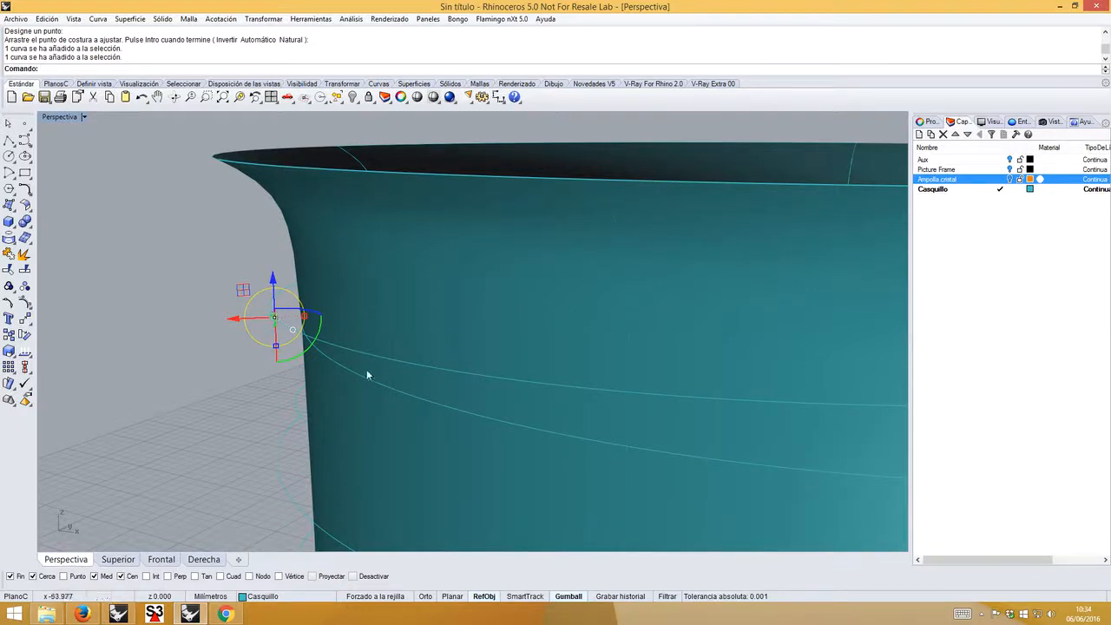
key("ctrl+z")
key("ctrl+z")
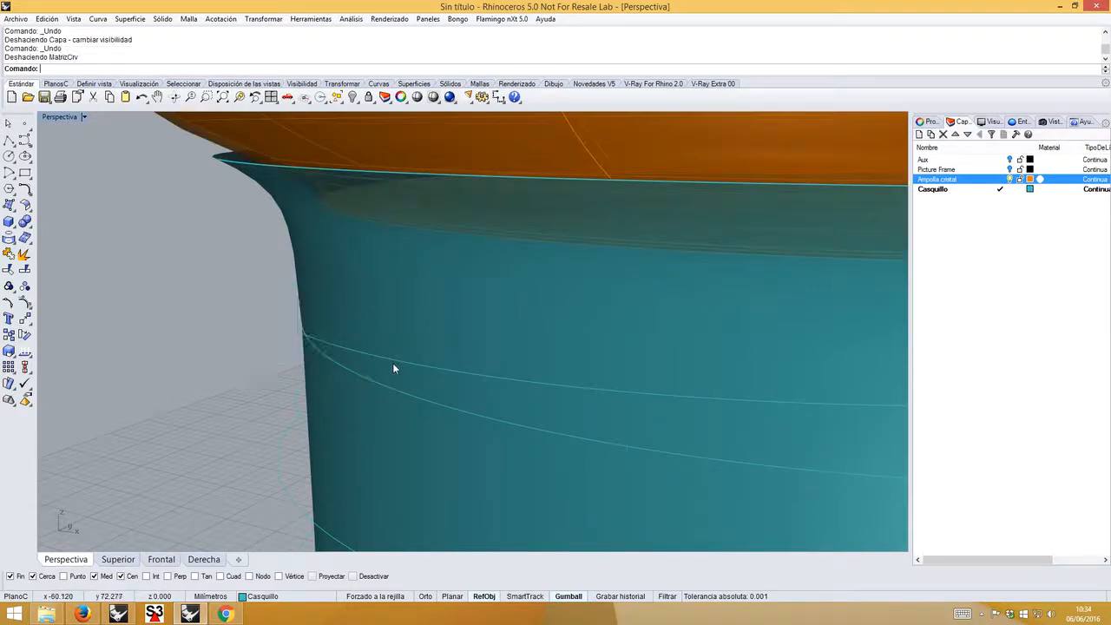
- Hide the Ampolla cristal layer again to isolate the sleeve
scroll(161, 366, "down", 10)
right_click_drag(412, 373, 378, 311)
left_click(1010, 179)
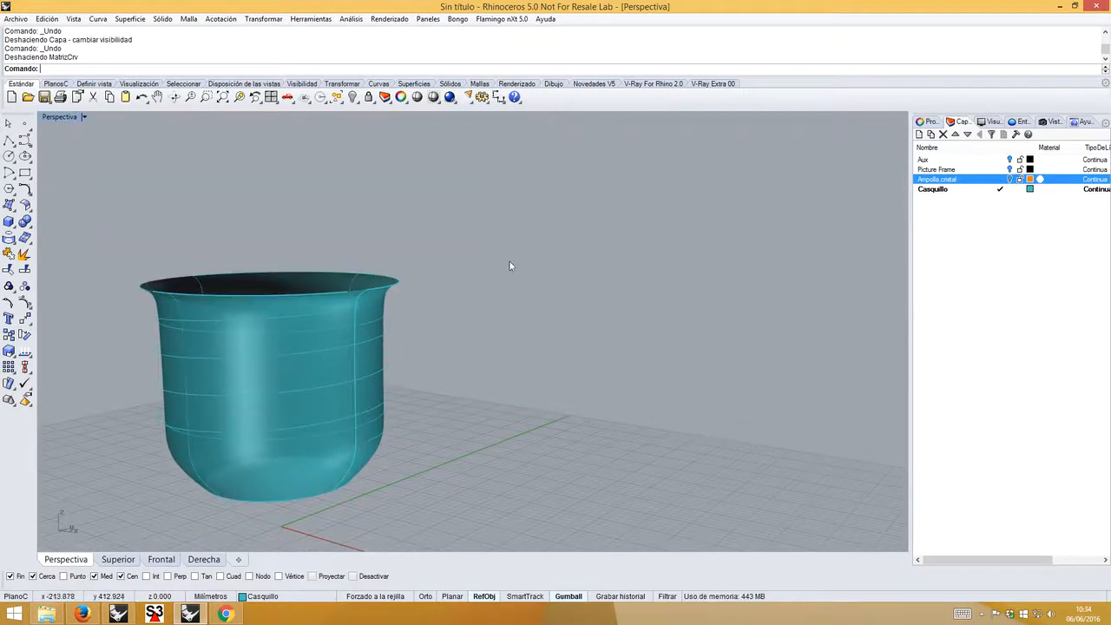
- Move the circle at the helix's upper end slightly inward, toward the inside of the sleeve
right_click_drag(509, 265, 405, 281)
scroll(459, 354, "up", 3)
scroll(458, 355, "up", 3)
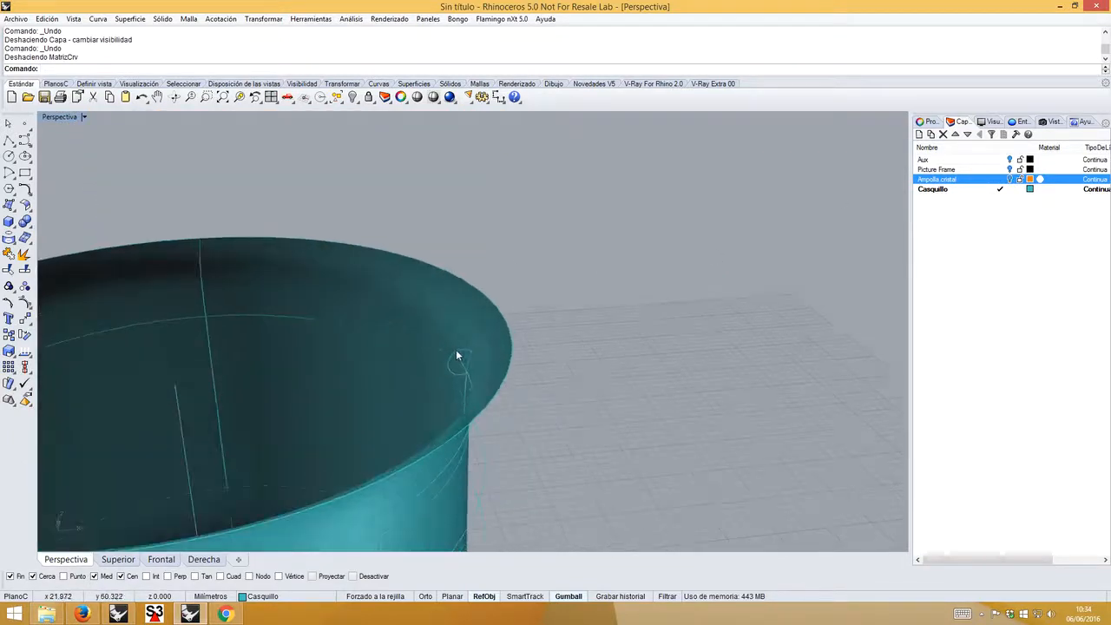
left_click(457, 356)
right_click_drag(270, 217, 213, 190)
right_click_drag(481, 376, 533, 365)
left_click_drag(463, 400, 427, 399)
left_click(492, 372)
right_click_drag(492, 370, 515, 382)
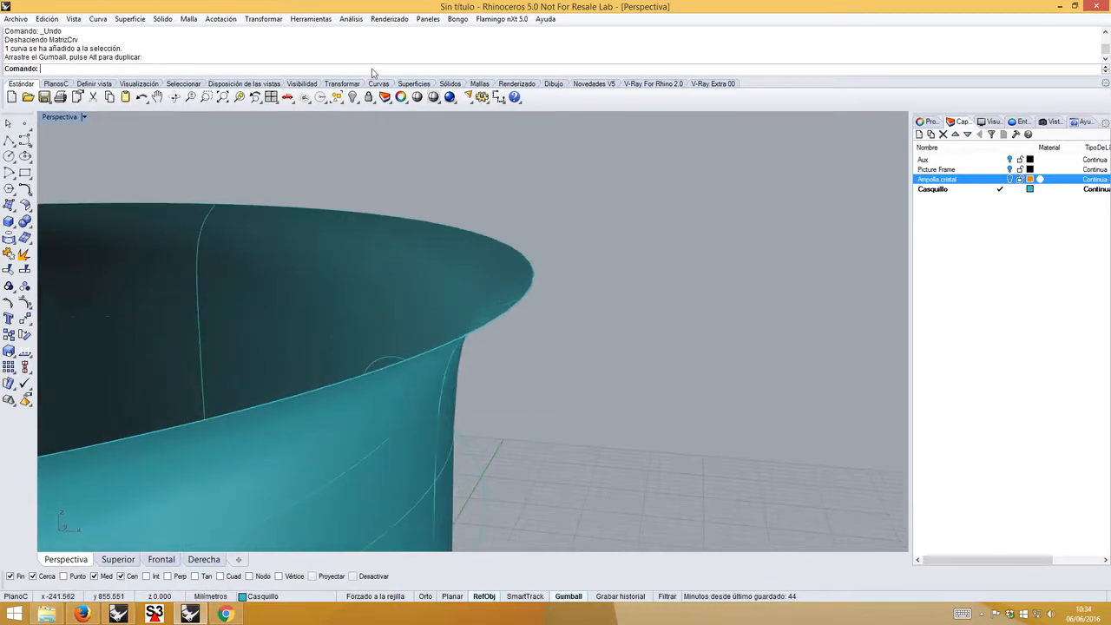
right_click(373, 72)
left_click(408, 171)
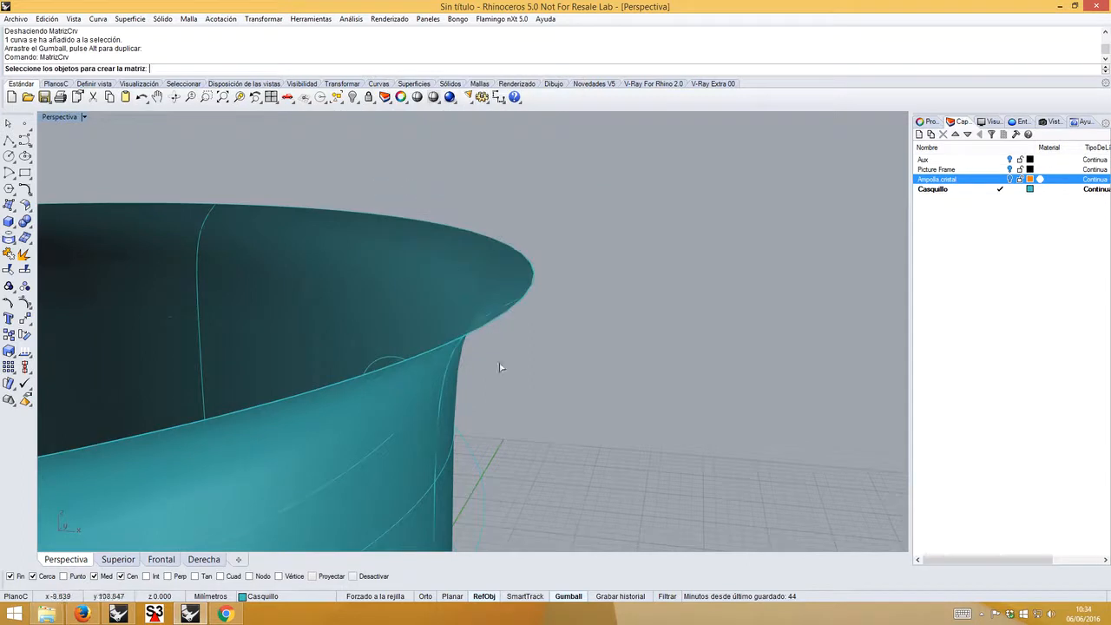
left_click(389, 367)
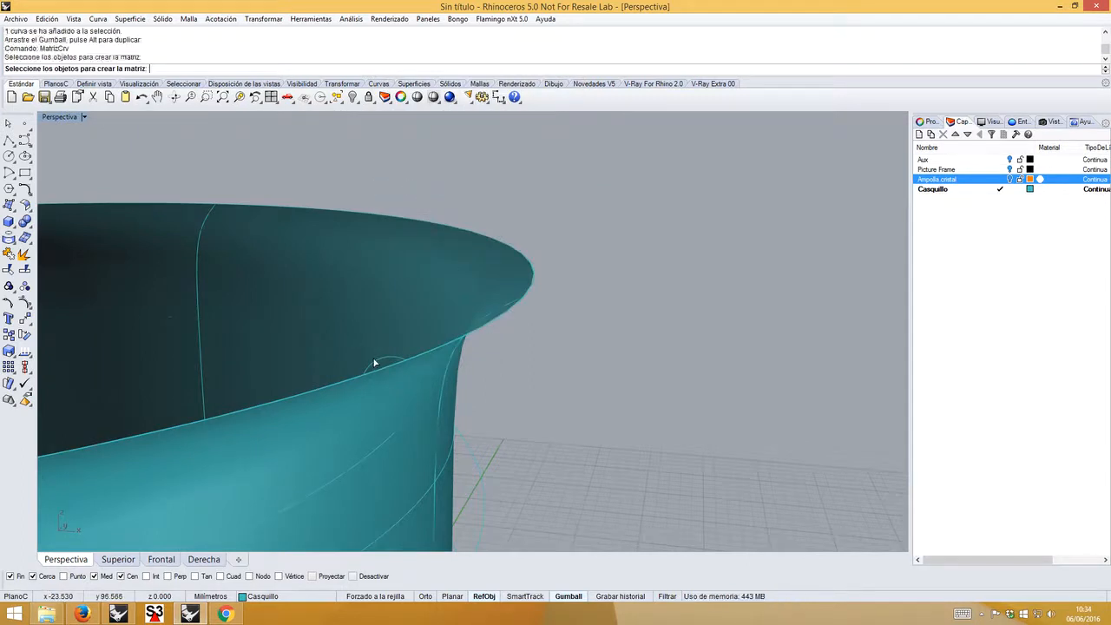
left_click(403, 423)
key("Return")
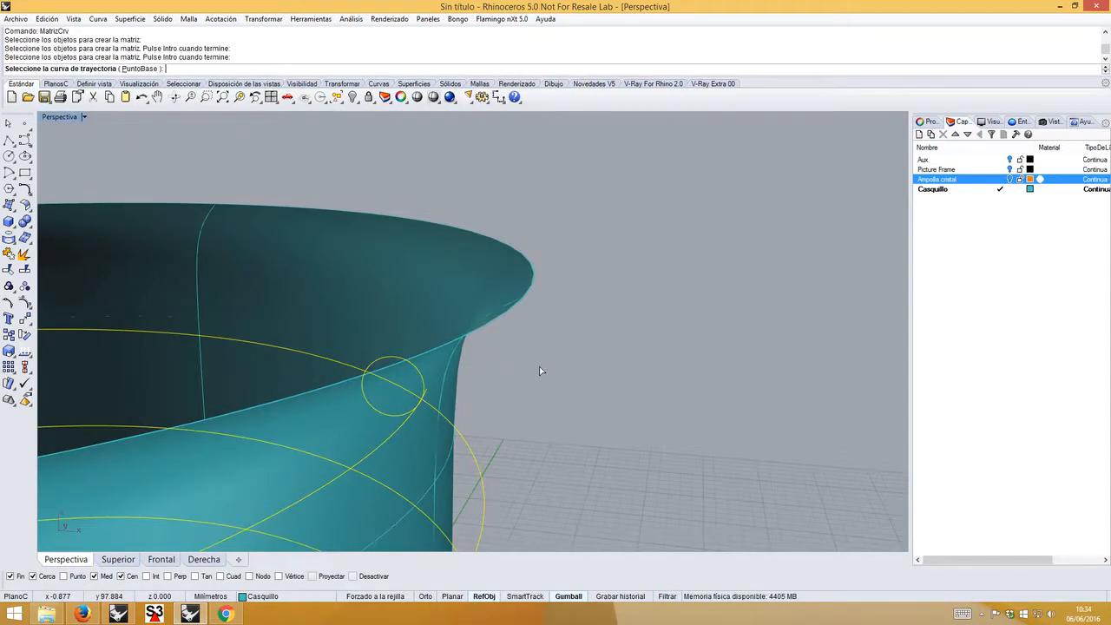
key("Escape")
- Array the circle at the helix's upper end along the helix with MatrizCrv, oriented Paralelo a PlanoC in the perspective view
key("Return")
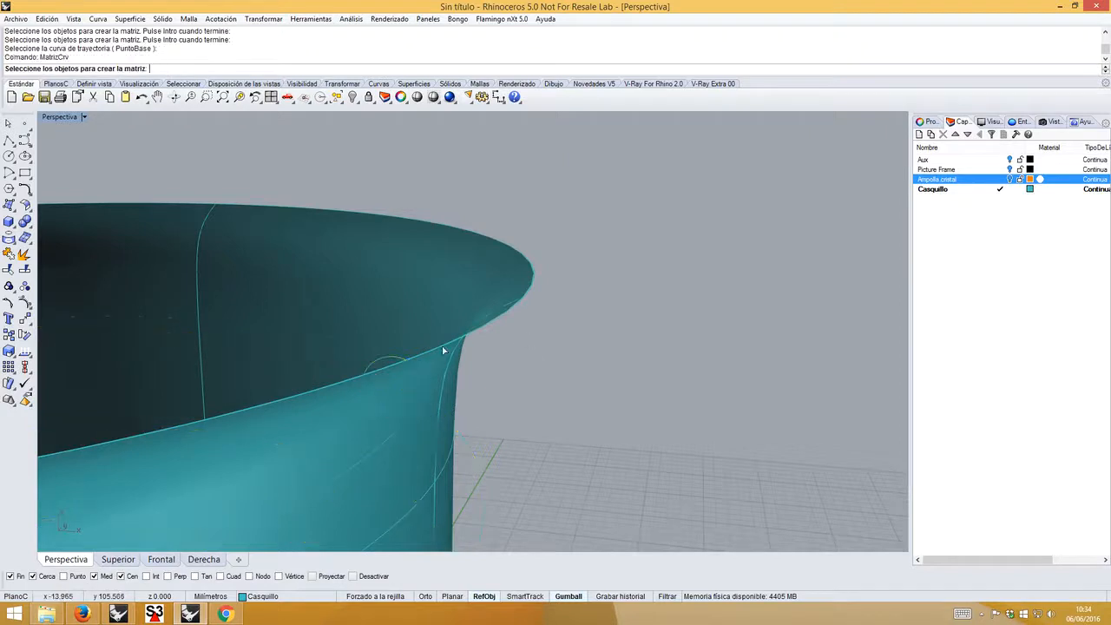
left_click(370, 369)
key("Return")
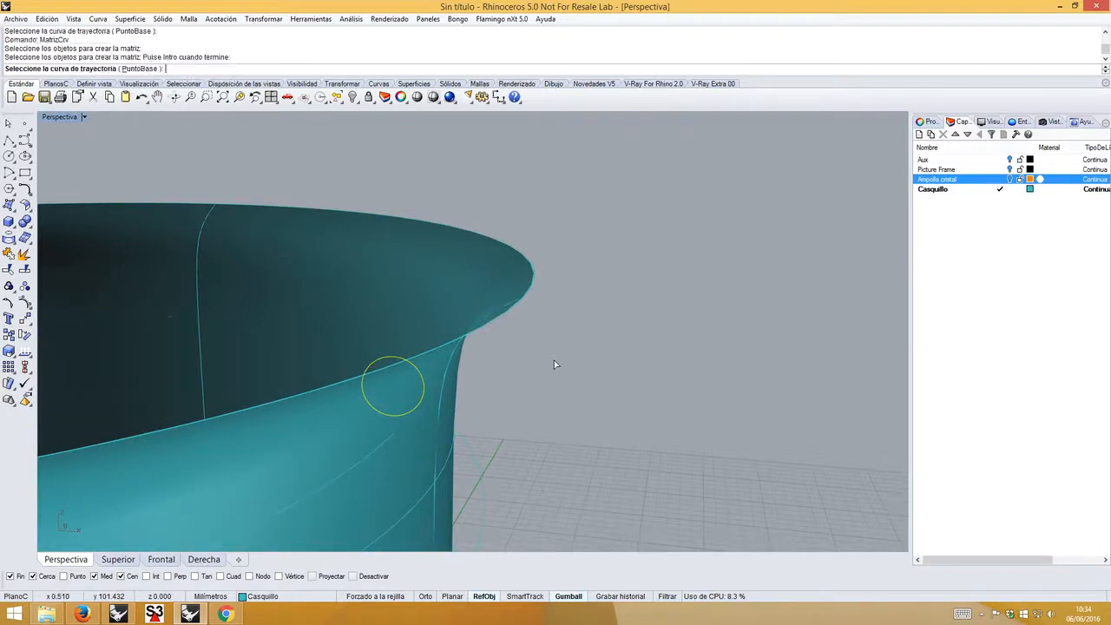
left_click(396, 435)
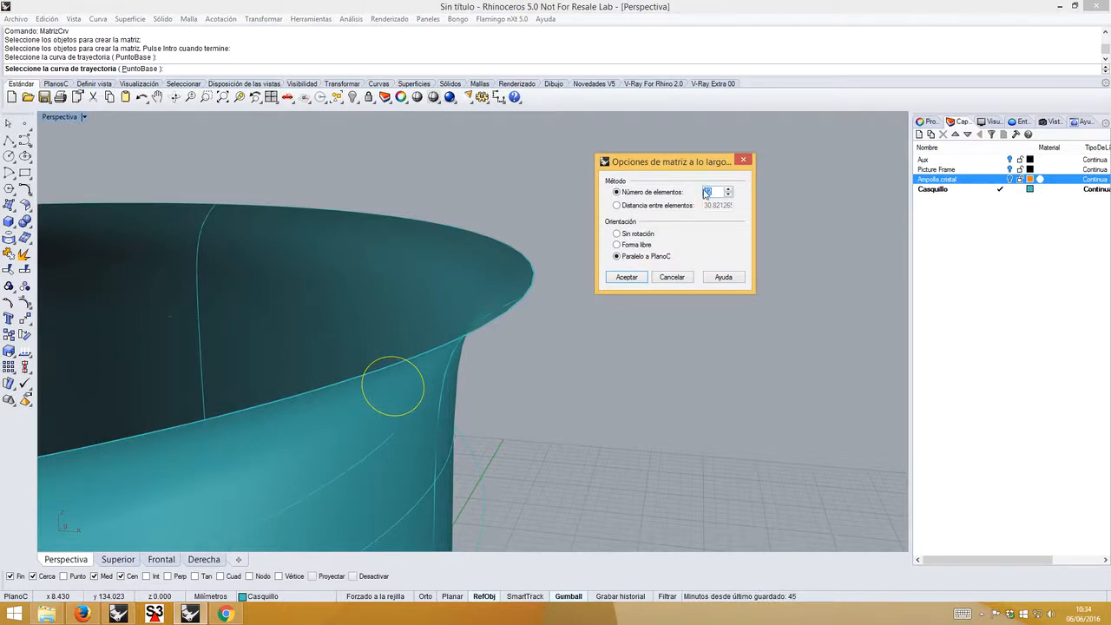
left_click(627, 277)
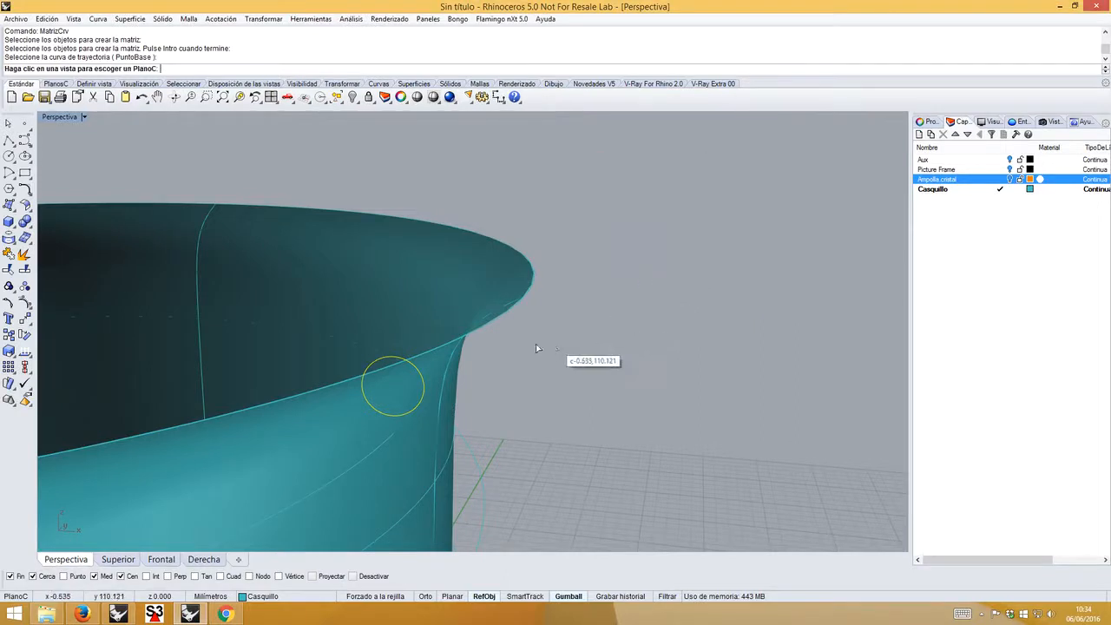
left_click(672, 463)
- Inspect the arrayed circles around the sleeve, checking up close how one of them sits against the wall
scroll(668, 460, "down", 6)
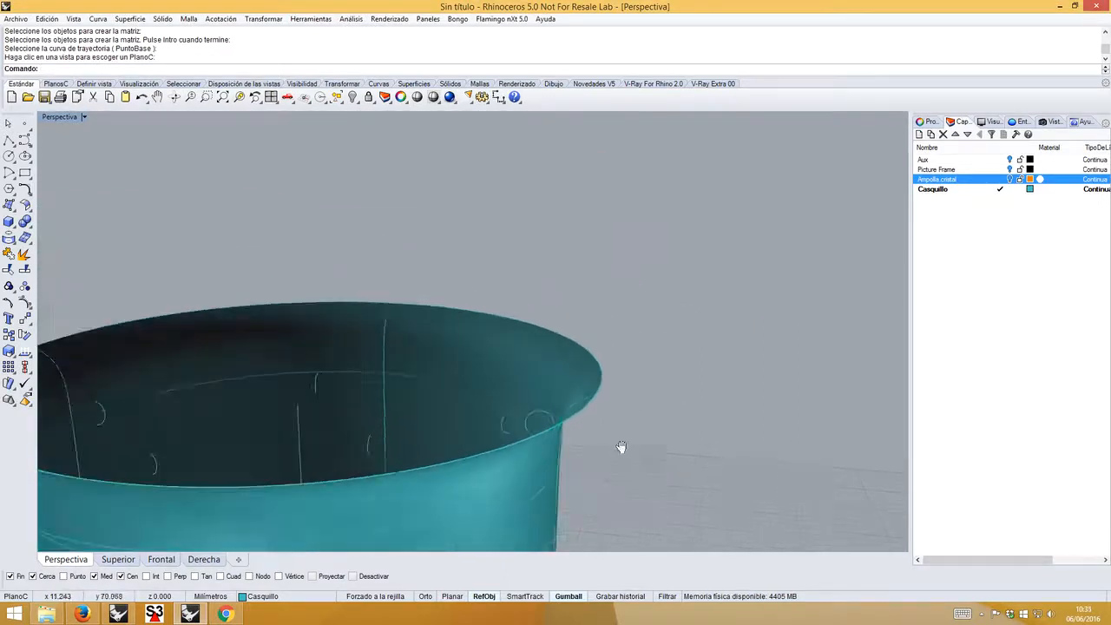
right_click_drag(622, 446, 560, 322)
scroll(553, 383, "up", 6)
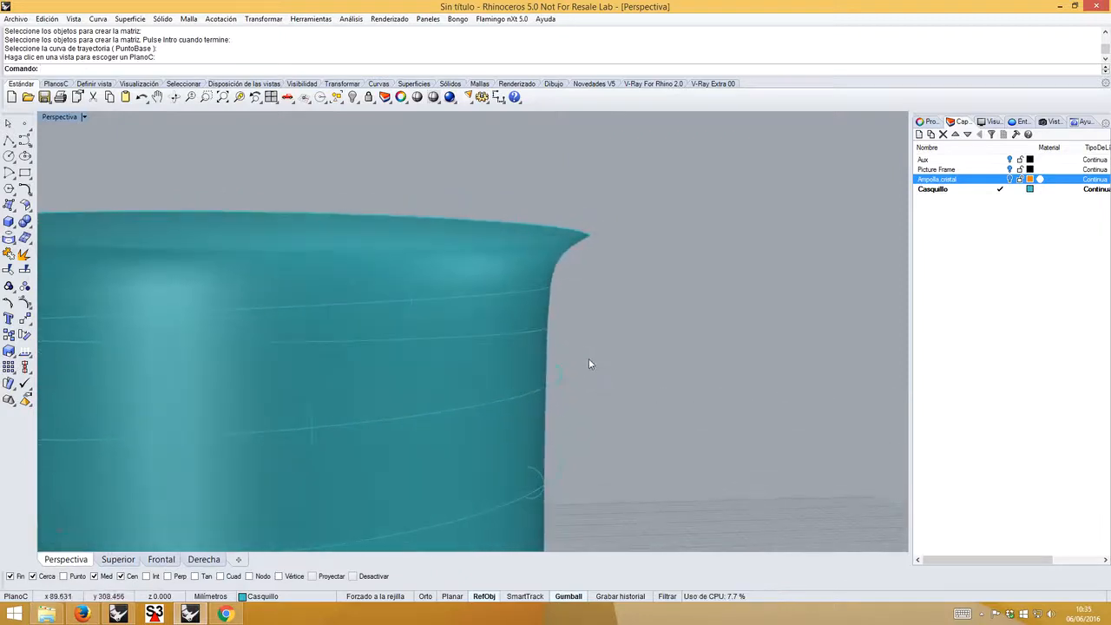
left_click(556, 373)
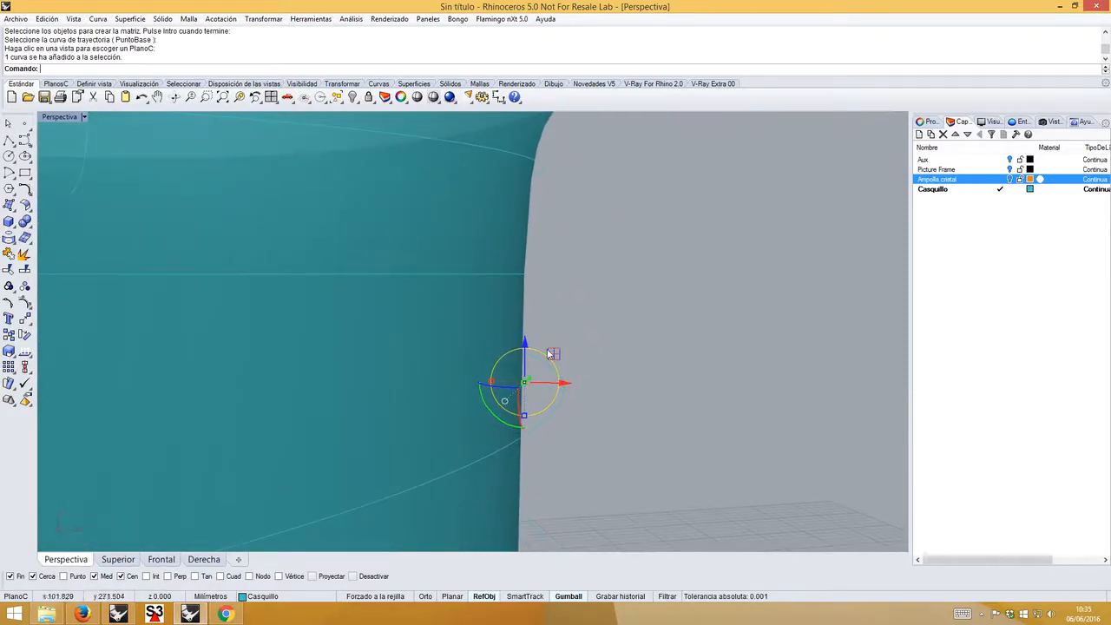
right_click_drag(613, 379, 603, 319)
scroll(566, 380, "down", 5)
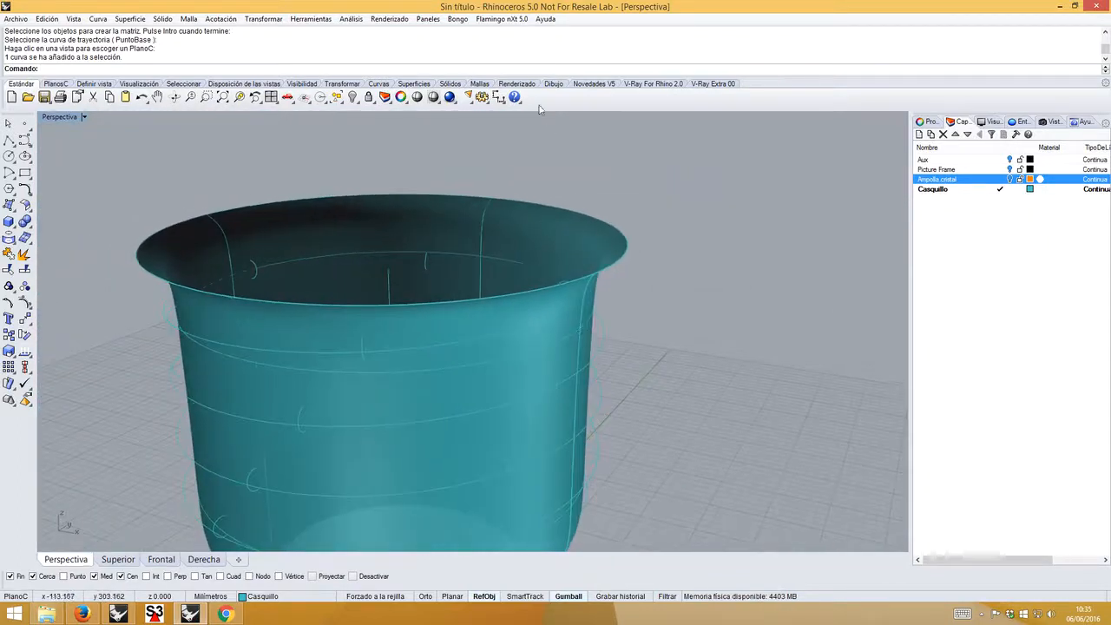
- Start a one-rail sweep along the helix and set its upper endpoint as the starting point section
right_click(526, 73)
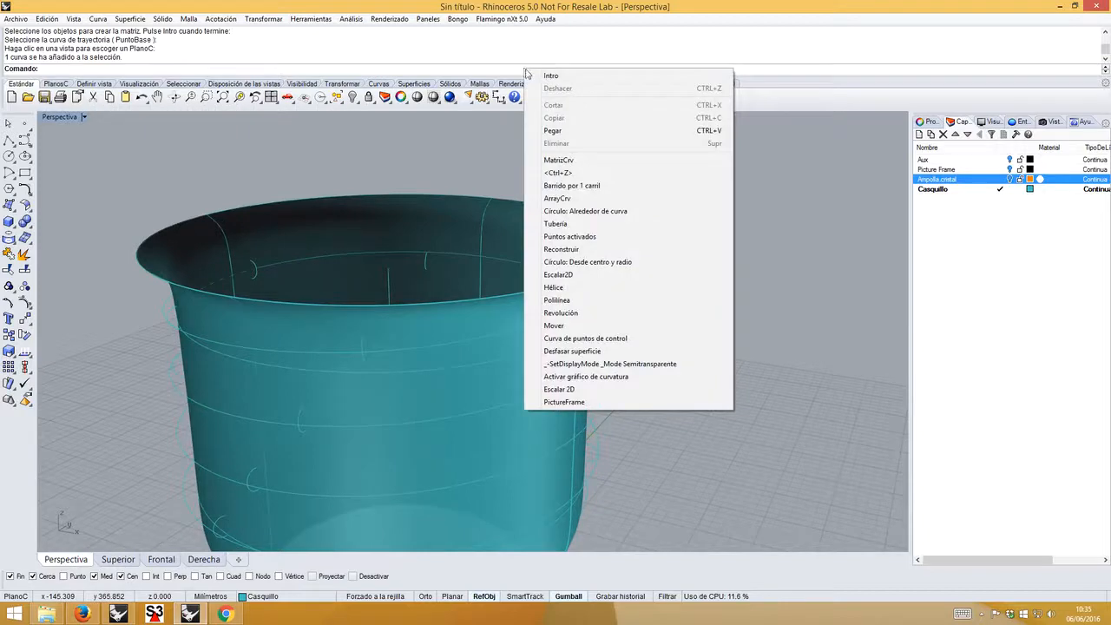
left_click(579, 186)
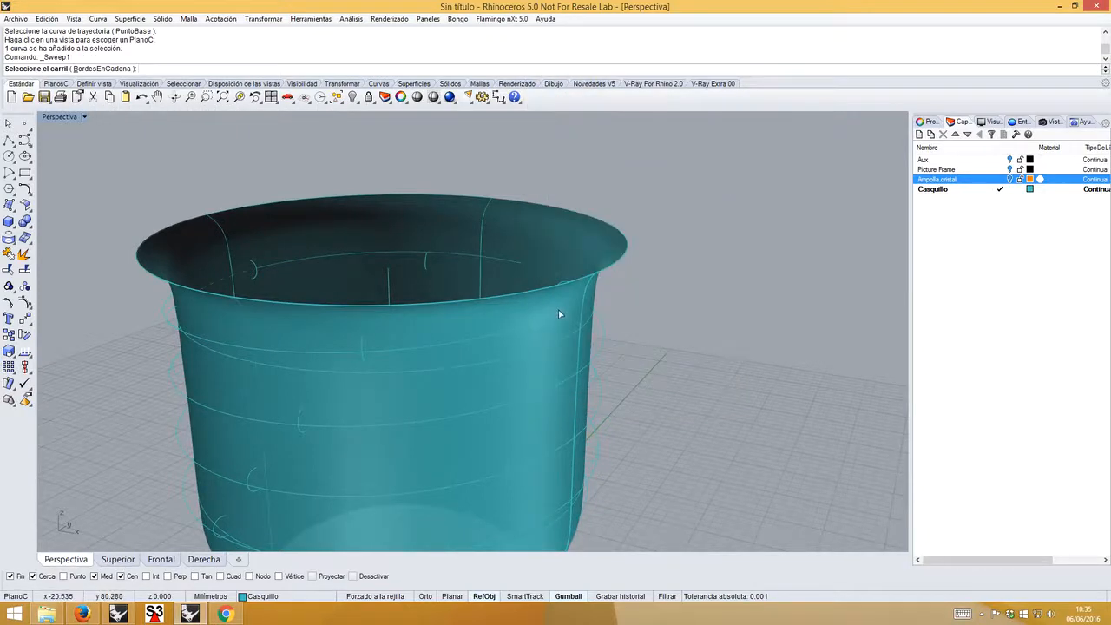
left_click(596, 310)
right_click_drag(627, 303, 669, 279)
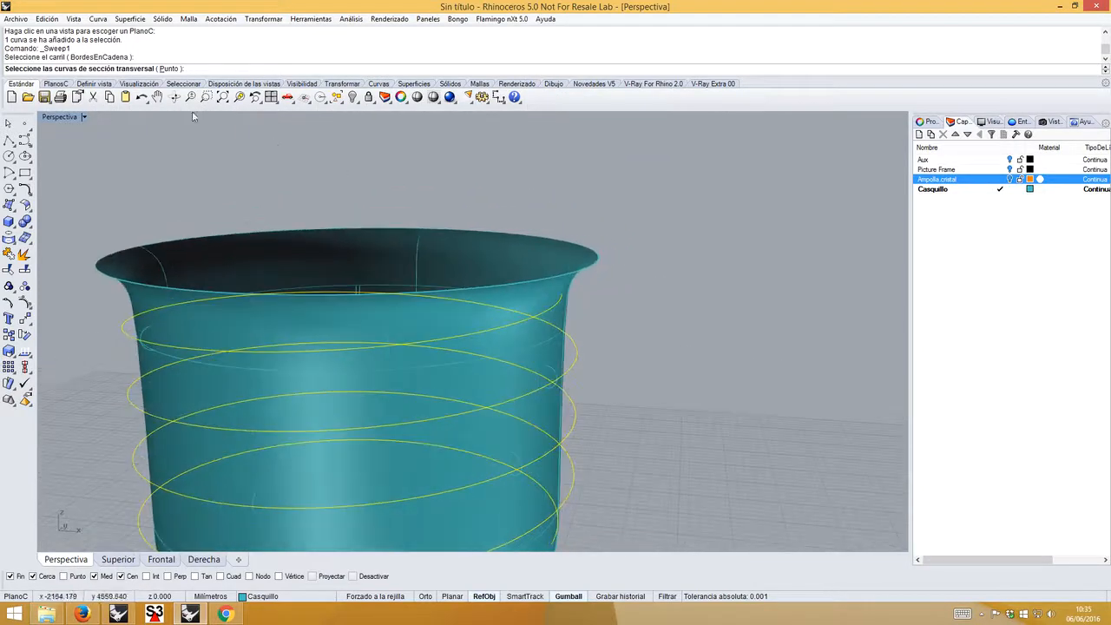
left_click(170, 69)
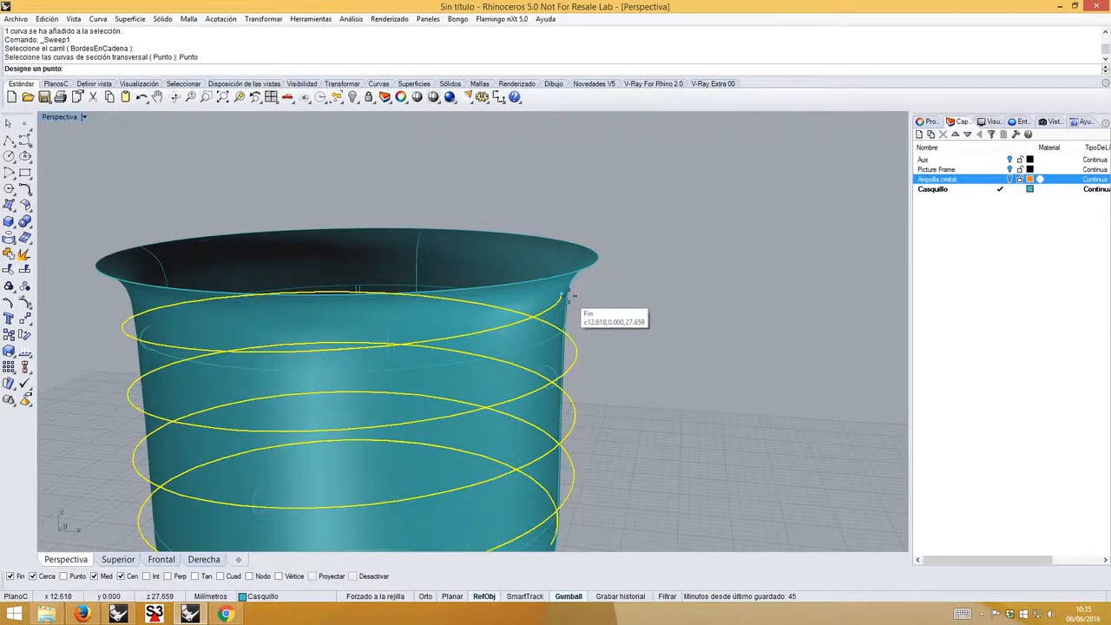
left_click(566, 297)
- Add the circles nearest the helix's two ends as sweep sections and finish with a point at its lower endpoint
right_click_drag(464, 315, 338, 310)
left_click(358, 311)
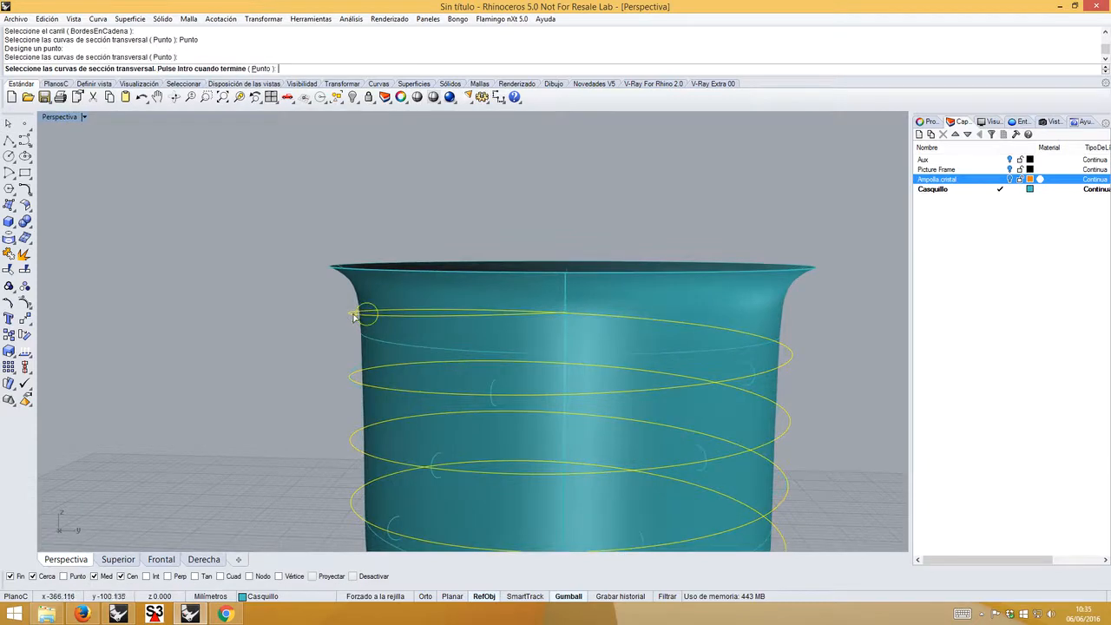
scroll(347, 325, "down", 5)
scroll(538, 424, "up", 5)
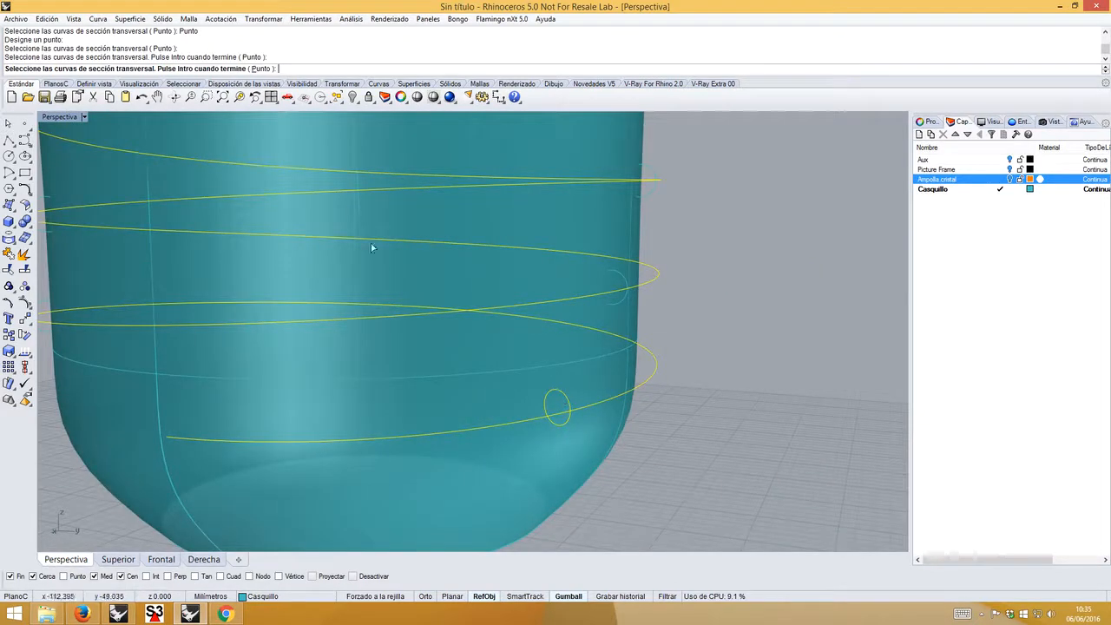
left_click(261, 69)
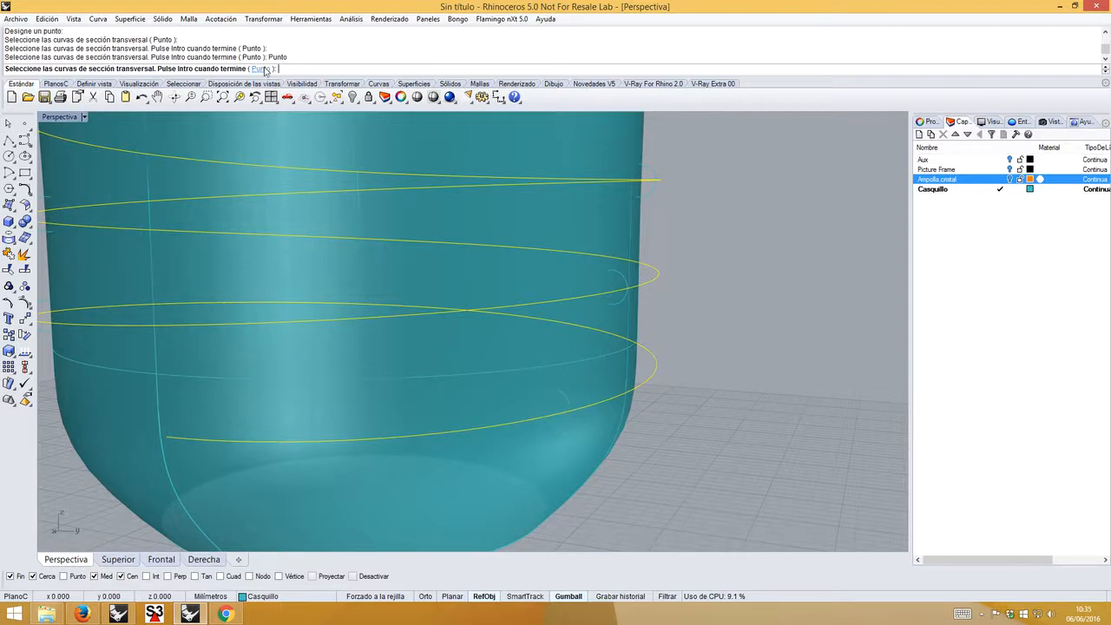
left_click(162, 436)
key("Return")
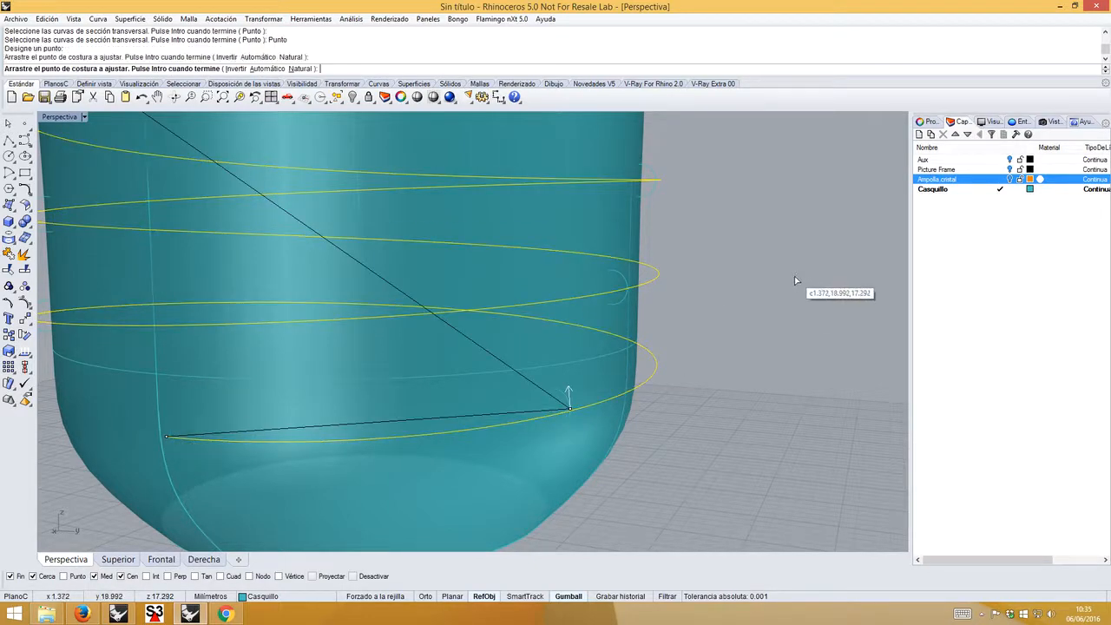
- Examine the FormaLibre sweep preview from several sides, checking how the coil meets the sleeve wall and how its upper end tapers
right_click_drag(657, 197, 522, 298)
scroll(660, 304, "up", 3)
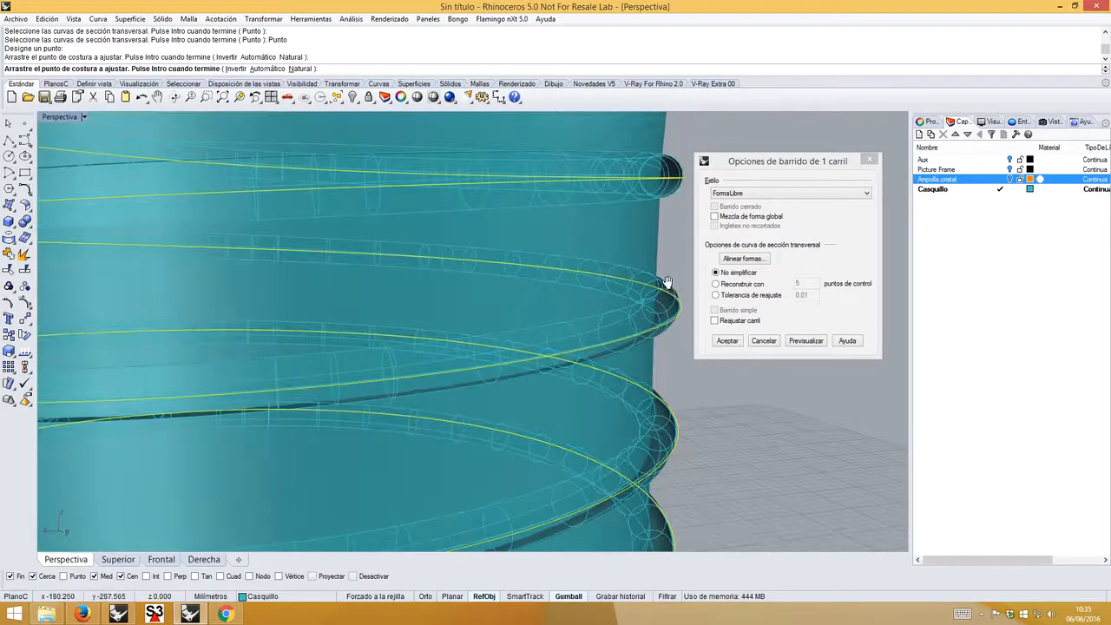
right_click_drag(665, 278, 553, 315)
scroll(553, 315, "down", 5)
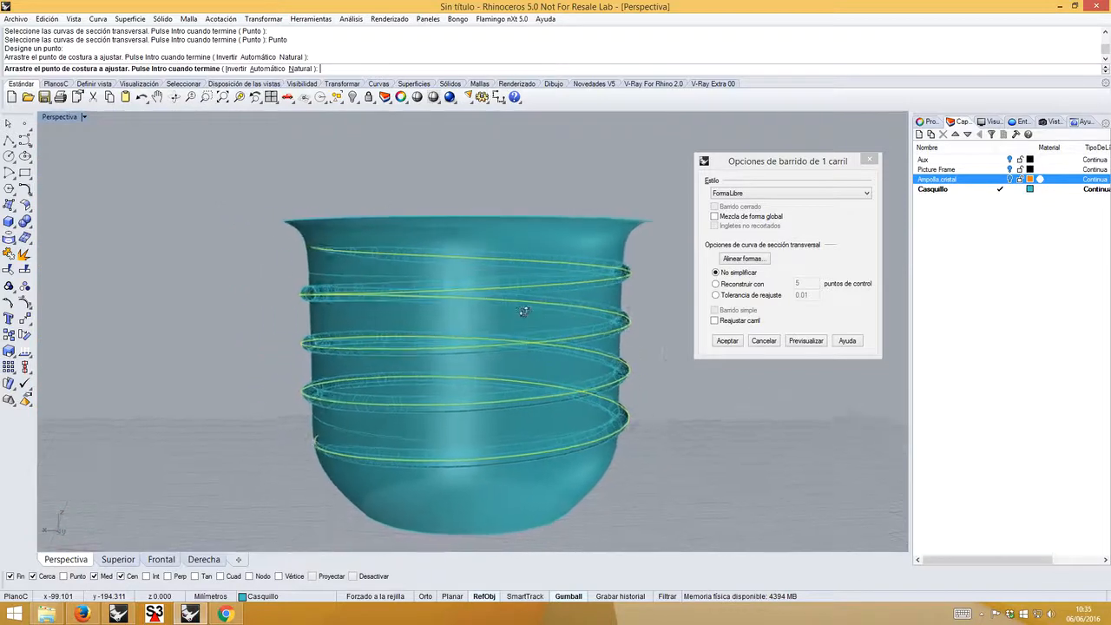
right_click_drag(617, 303, 581, 285)
scroll(564, 306, "up", 8)
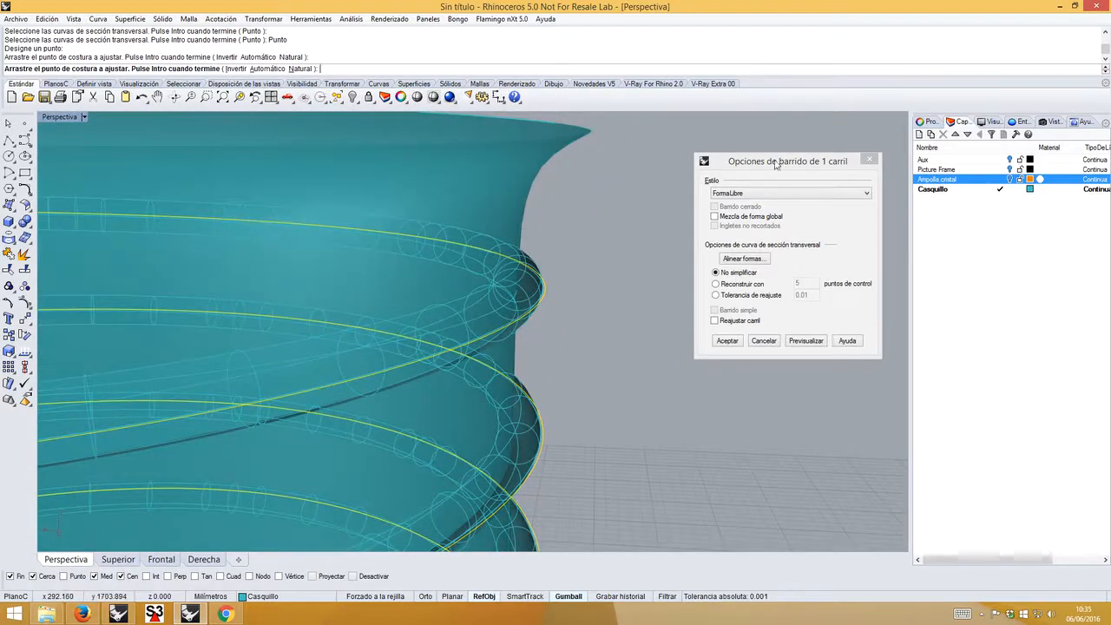
left_click_drag(776, 165, 779, 153)
right_click_drag(533, 235, 490, 284, "shift")
scroll(406, 286, "down", 7)
right_click_drag(269, 261, 276, 310)
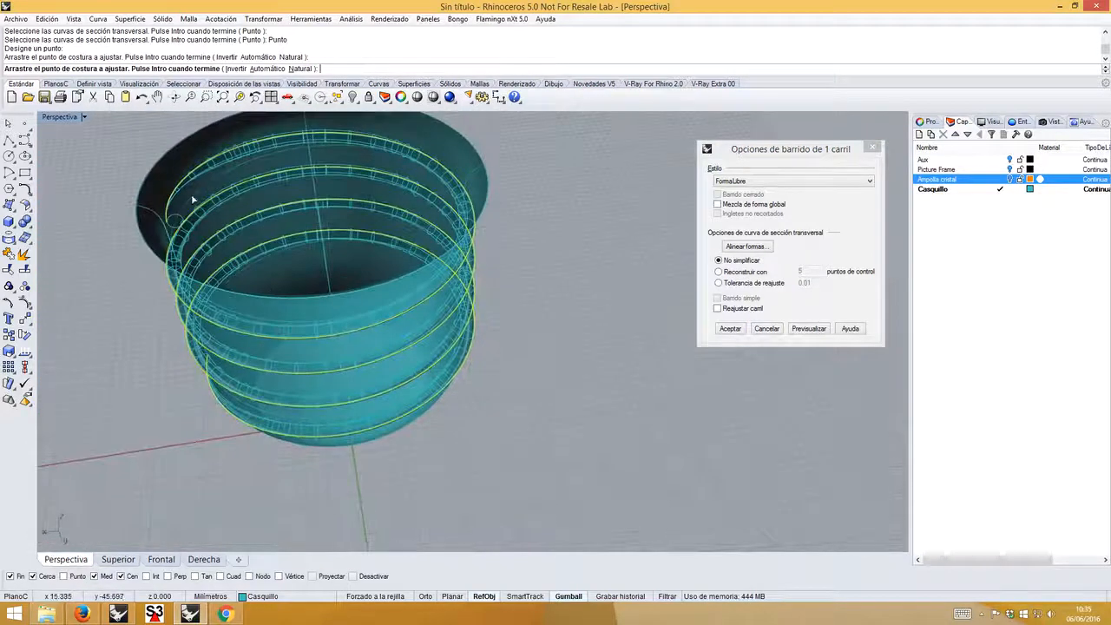
scroll(191, 198, "up", 3)
right_click_drag(277, 349, 164, 297)
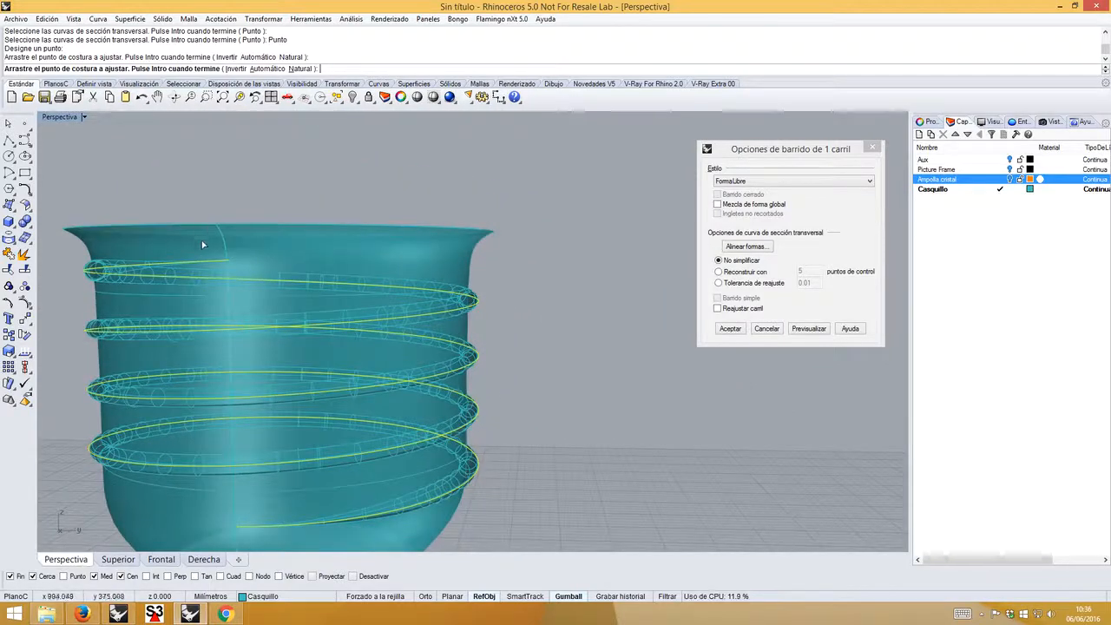
scroll(221, 251, "up", 2)
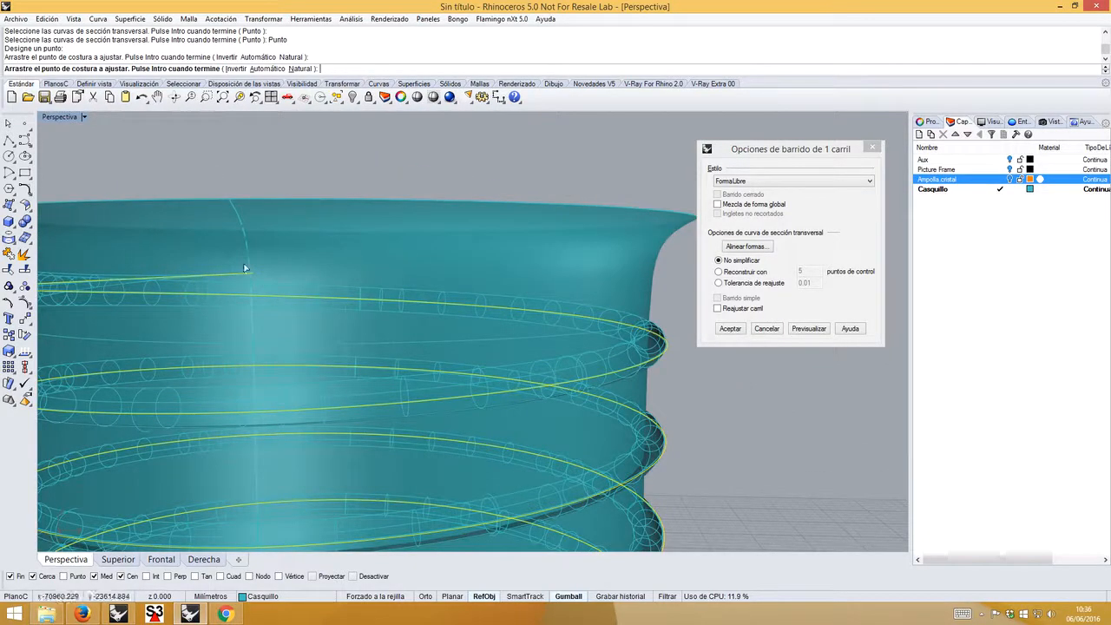
- Accept the FormaLibre sweep and inspect the thread's tapered upper end against the sleeve
left_click(731, 328)
right_click_drag(254, 258, 410, 277, "shift")
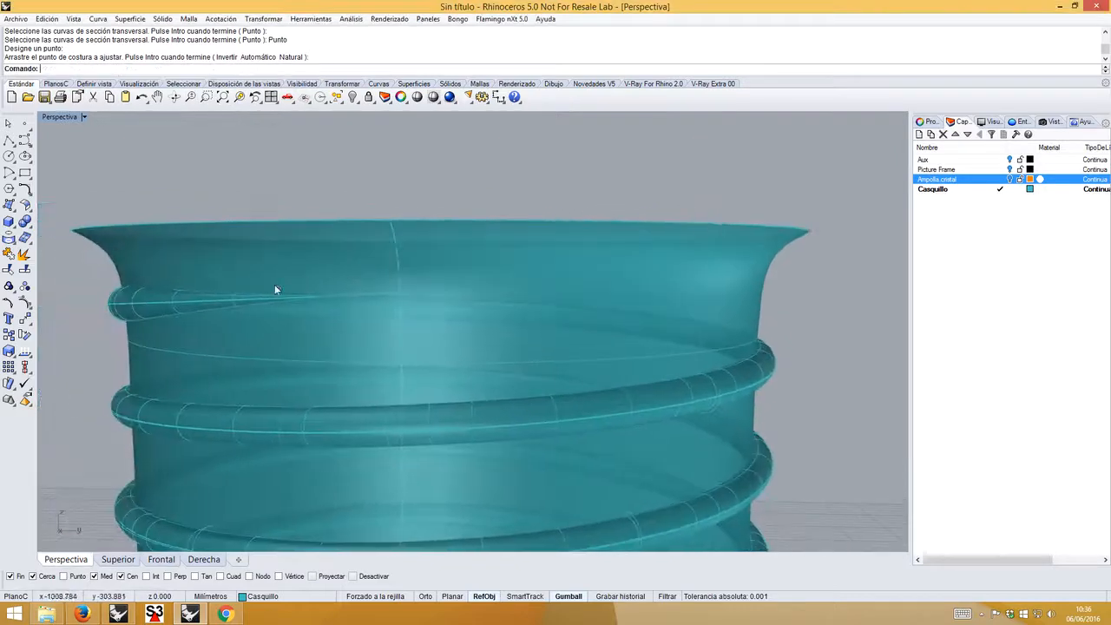
scroll(291, 292, "up", 4)
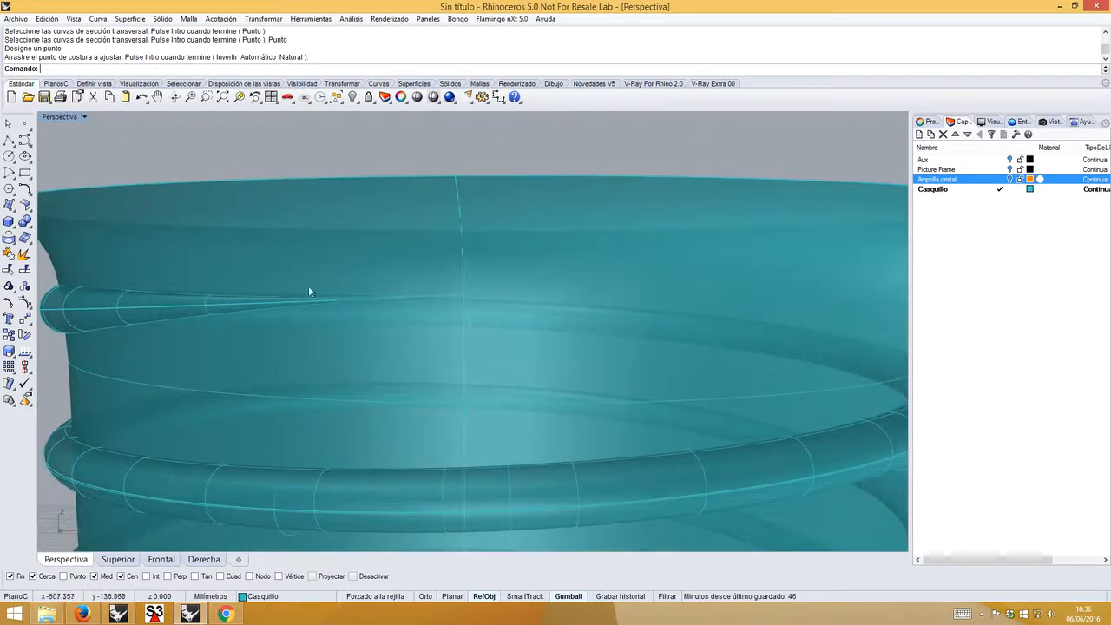
scroll(426, 380, "down", 5)
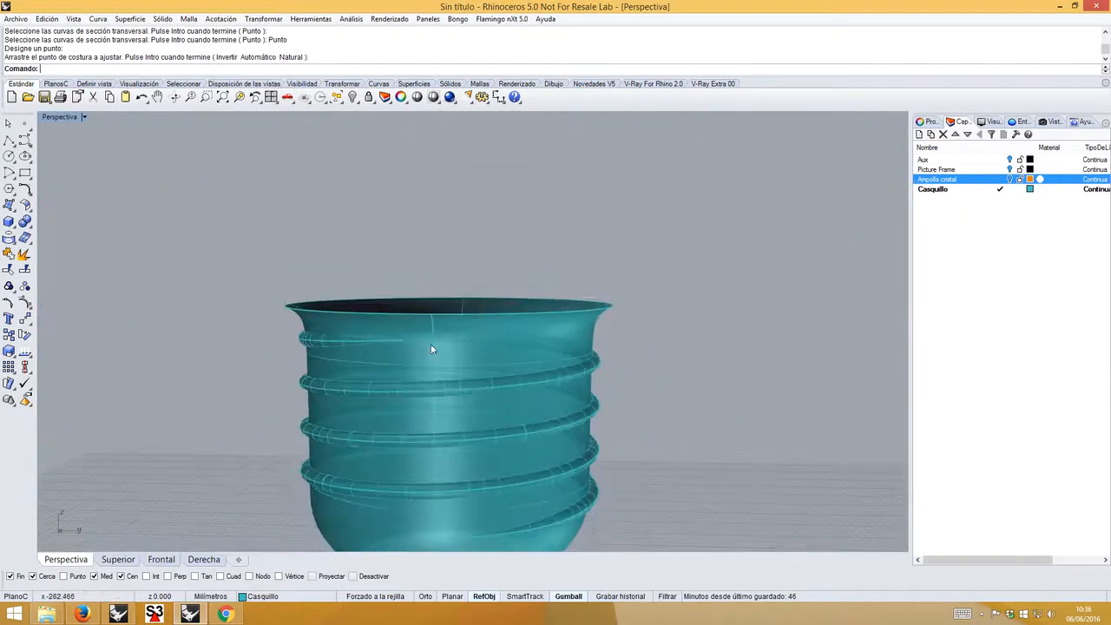
right_click_drag(528, 334, 751, 269)
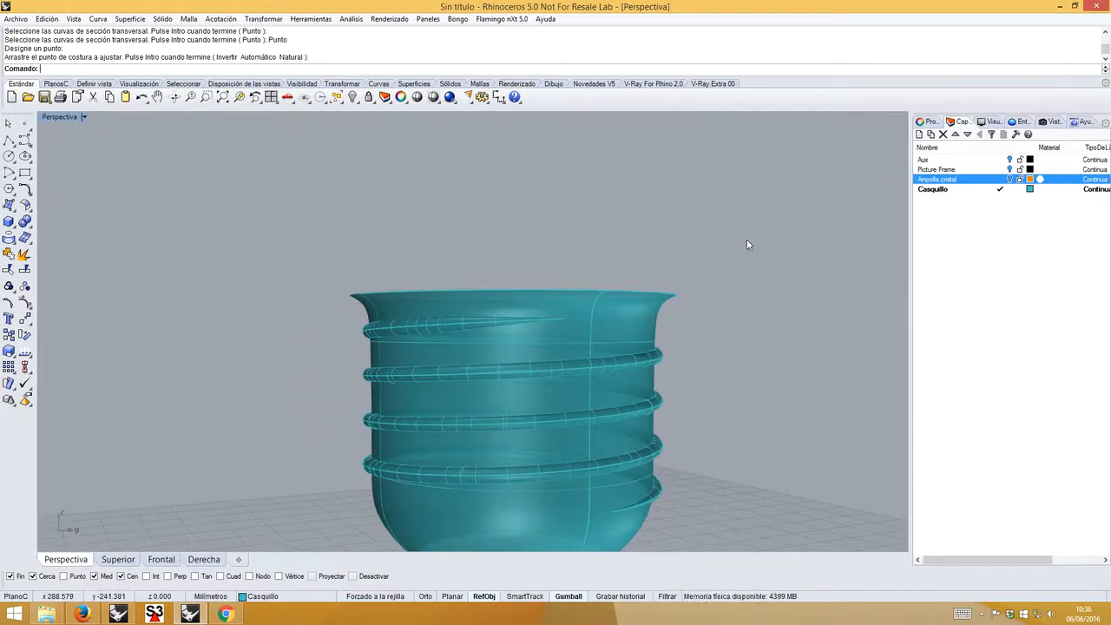
- Undo the one-rail sweep and the MatrizCrv array of circles
key("ctrl+z")
right_click_drag(537, 332, 404, 323)
key("ctrl+z")
right_click_drag(553, 336, 683, 339)
scroll(683, 337, "up", 4)
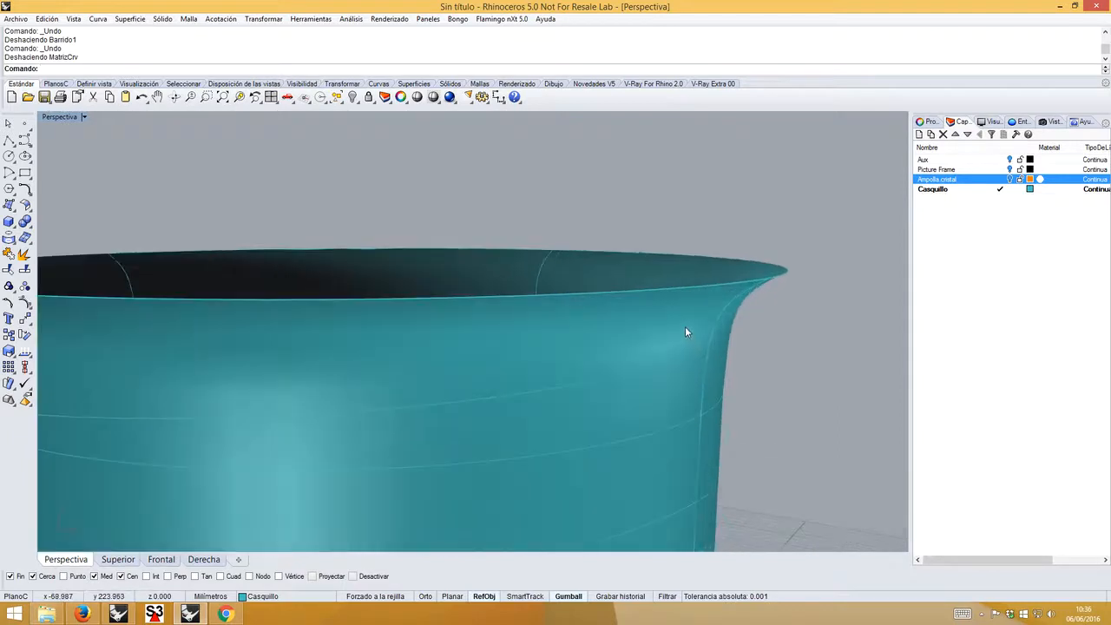
- Undo the inward move of the circle at the helix's upper end and delete that circle, with the Ampolla cristal layer hidden again
left_click(685, 327)
scroll(700, 356, "up", 3)
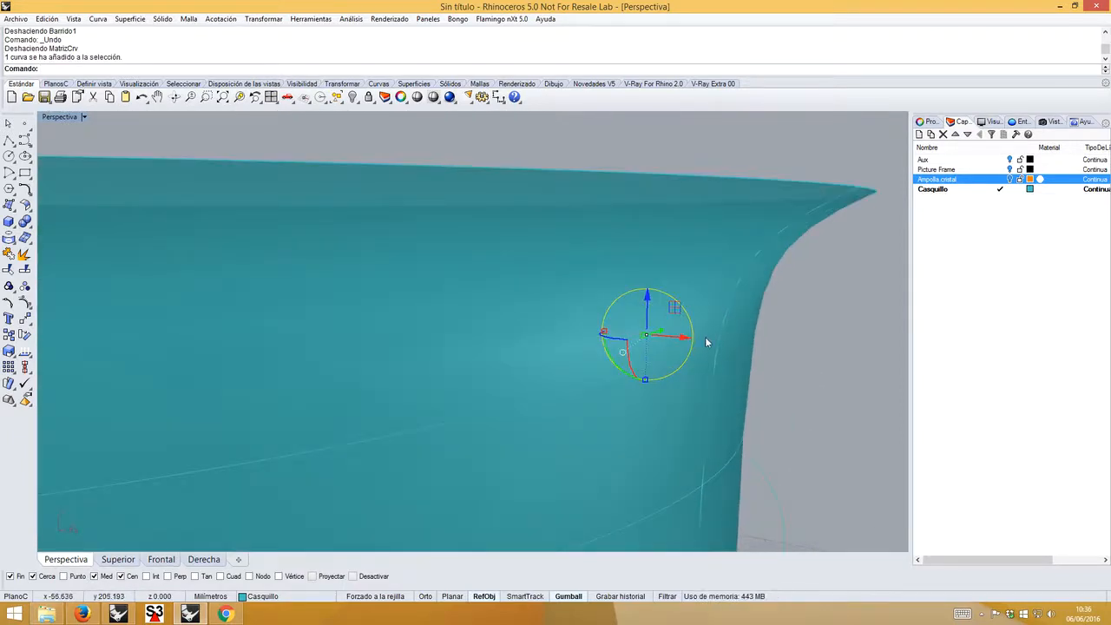
right_click_drag(631, 368, 629, 376)
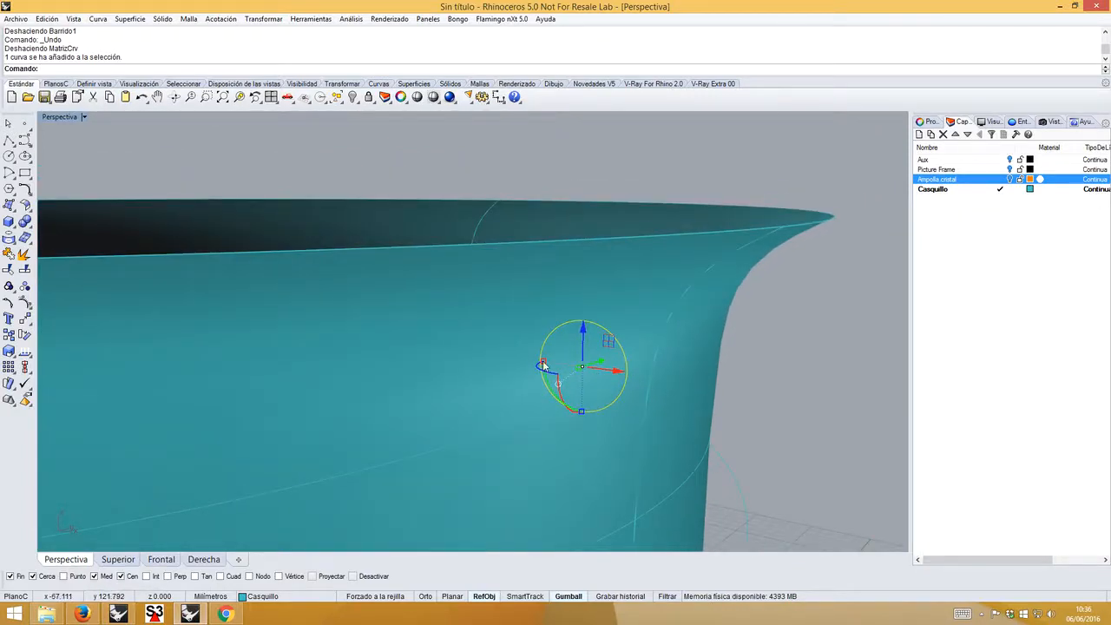
right_click_drag(603, 385, 604, 388)
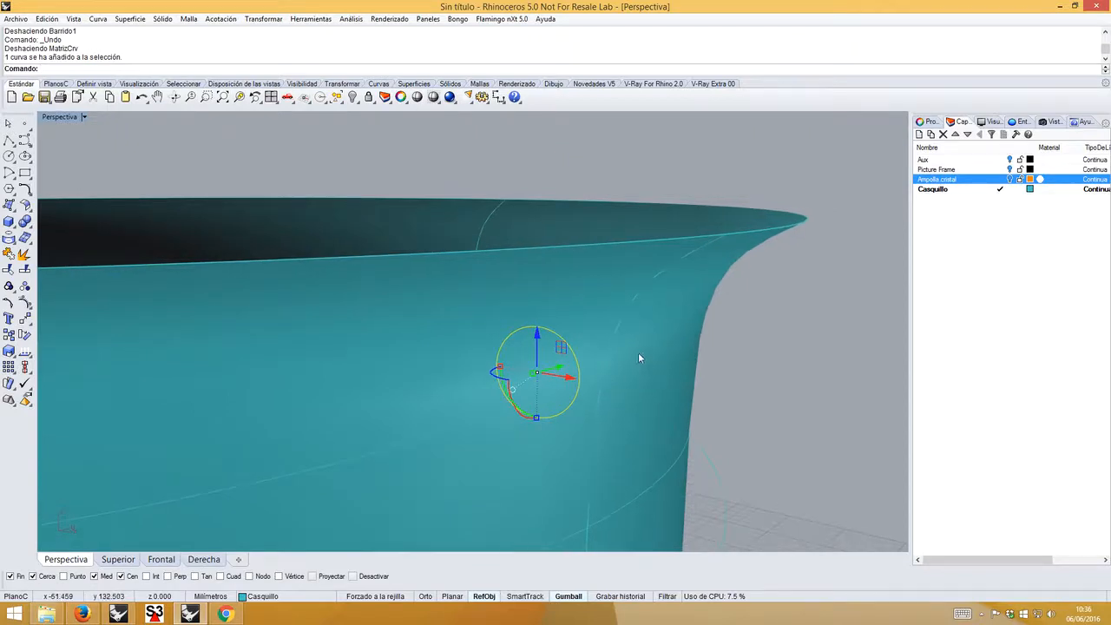
key("ctrl+z")
key("ctrl+z")
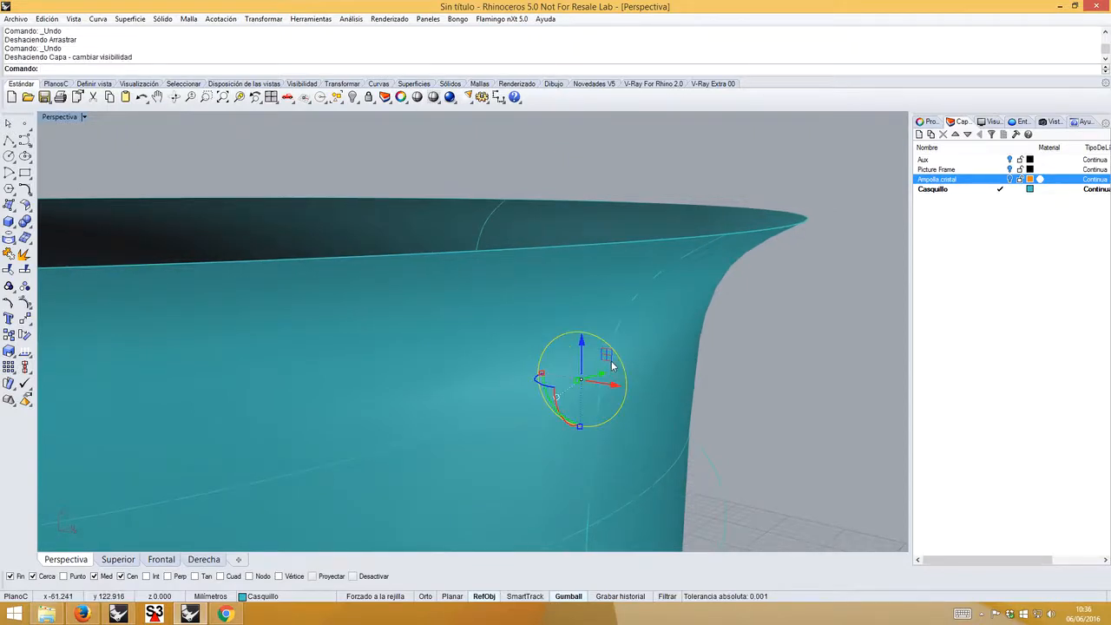
left_click(1009, 179)
key("Delete")
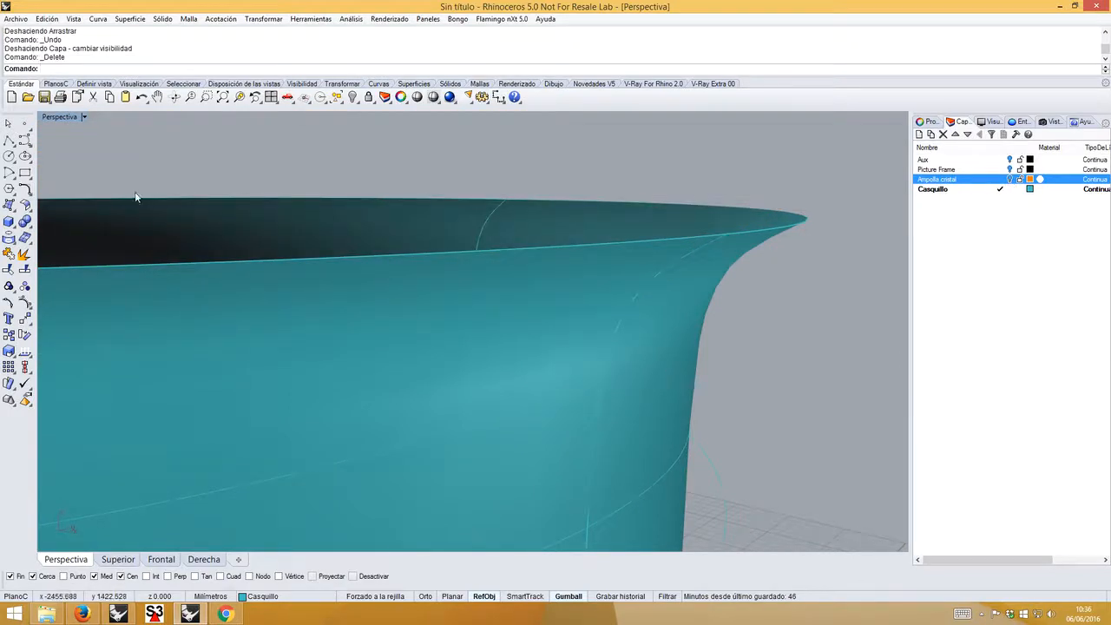
- Draw a circle around the helix curve, centred on its upper end, with a radius of 1.3 mm
left_click(11, 160)
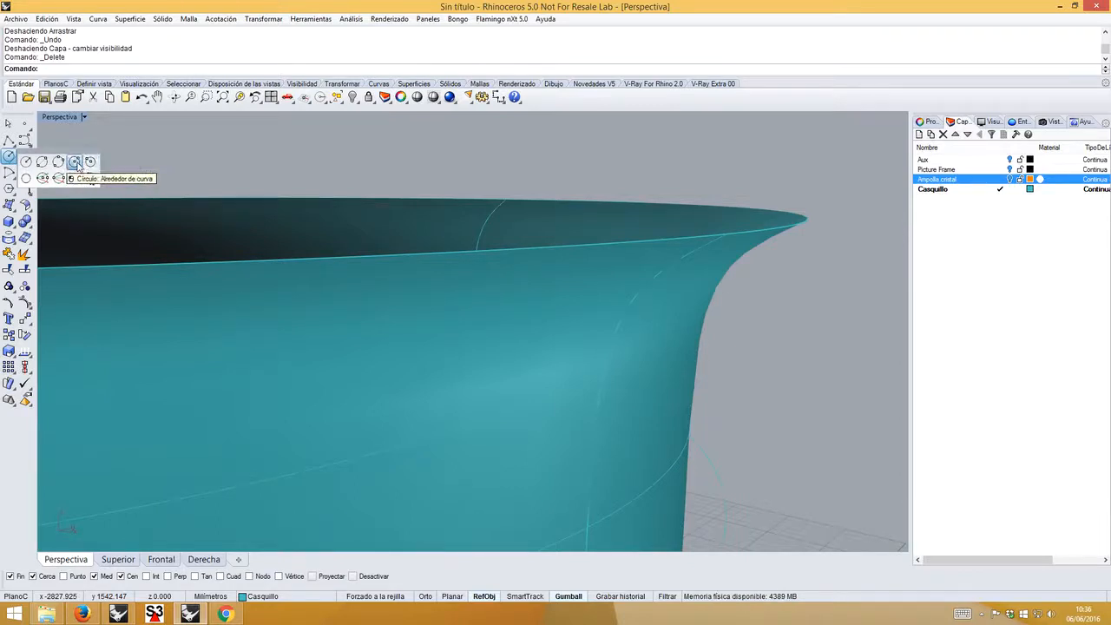
left_click(85, 167)
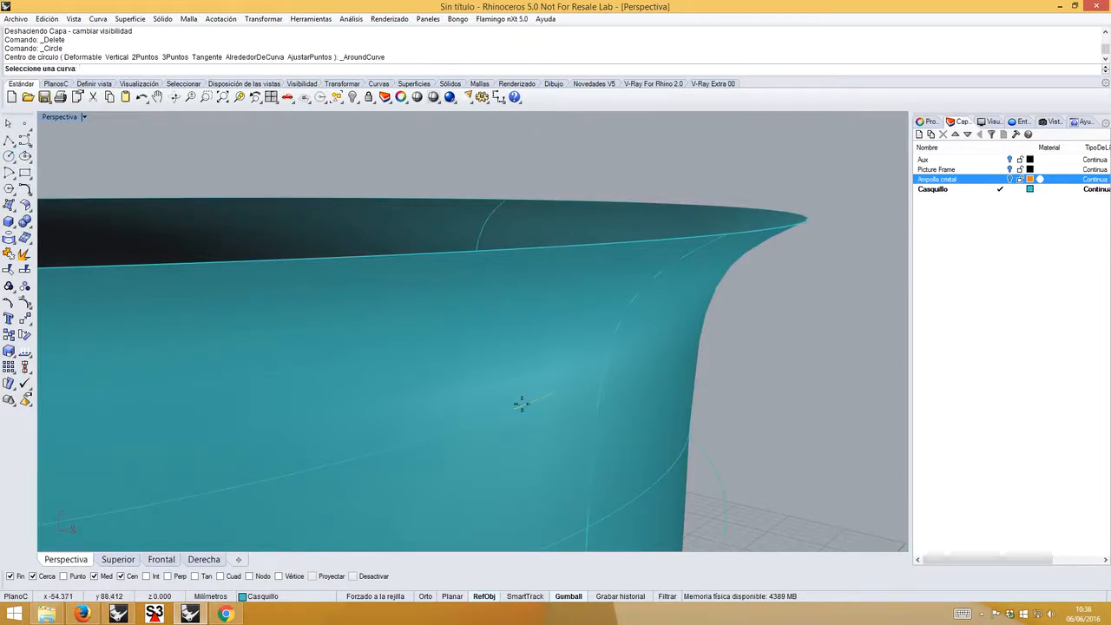
left_click(521, 405)
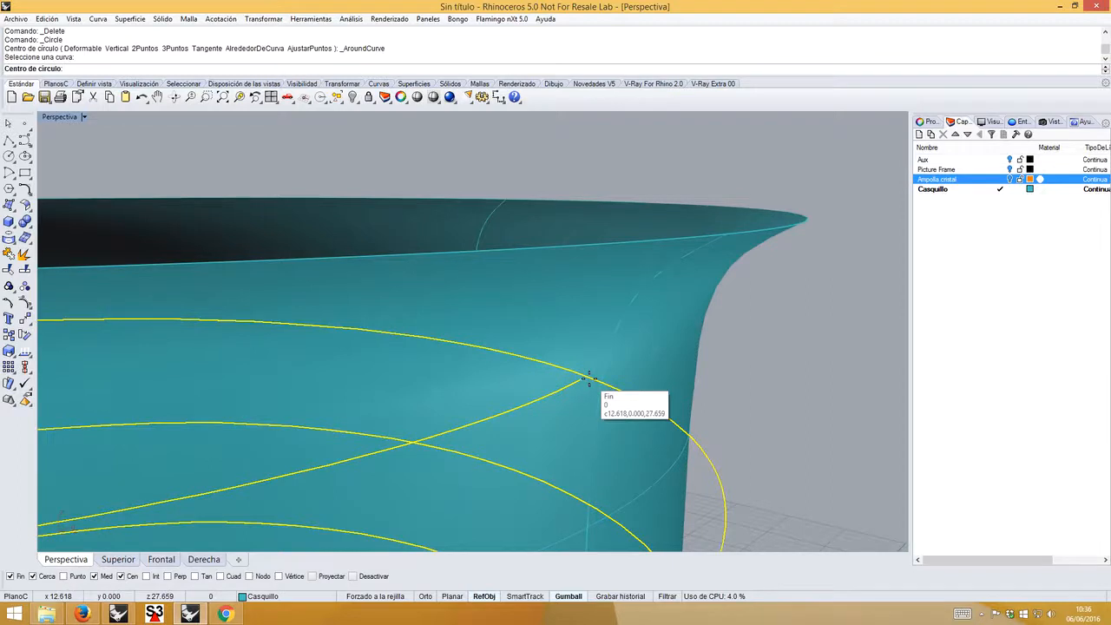
left_click(587, 378)
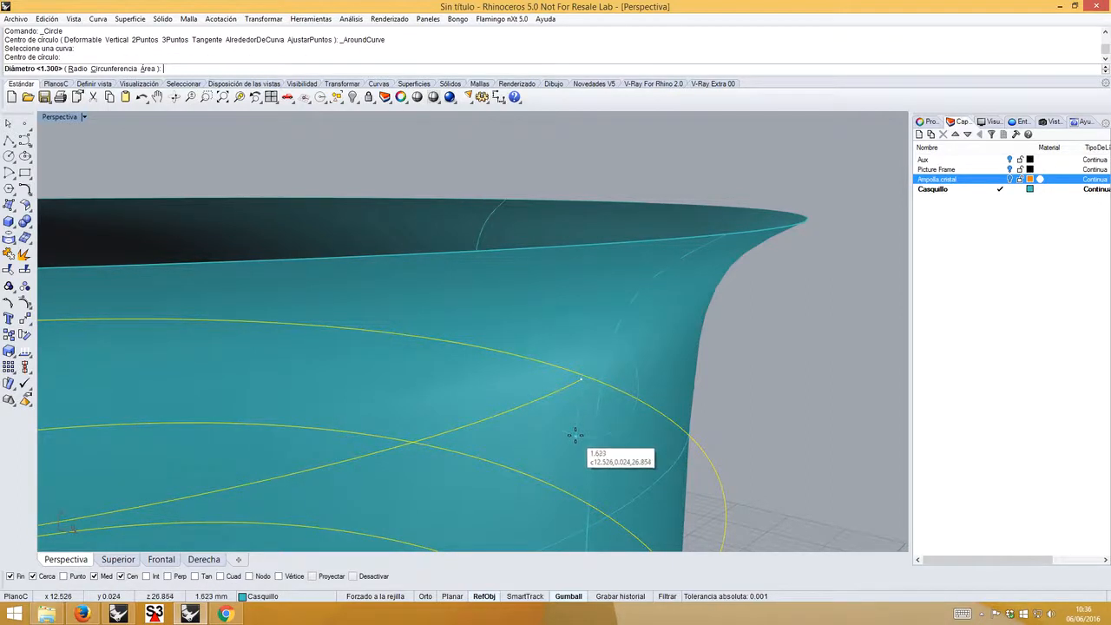
right_click_drag(576, 435, 600, 342)
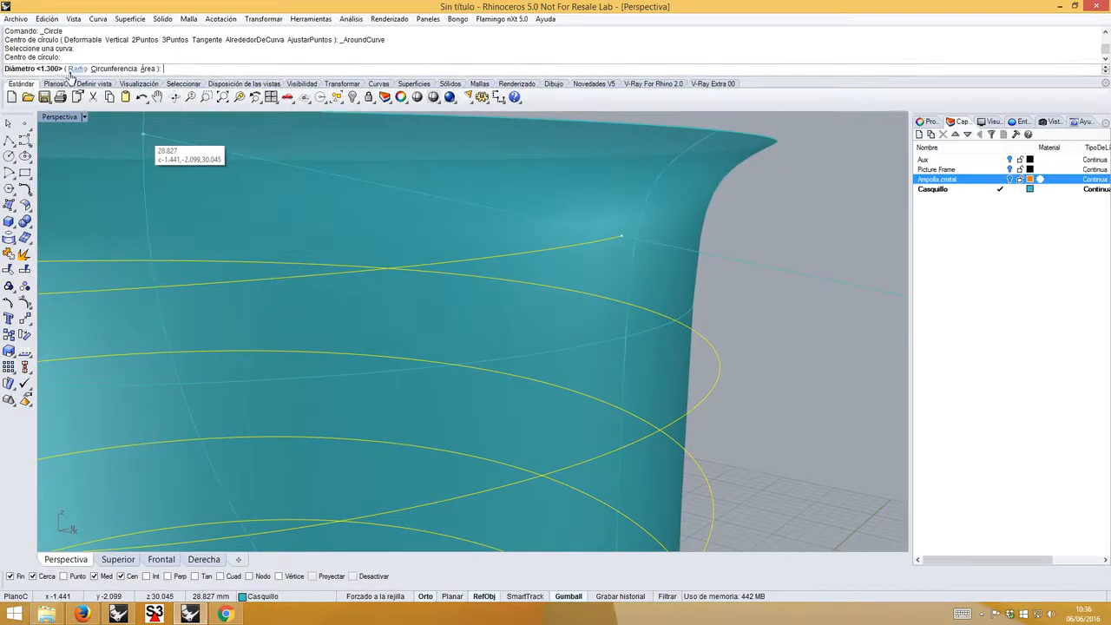
left_click(77, 69)
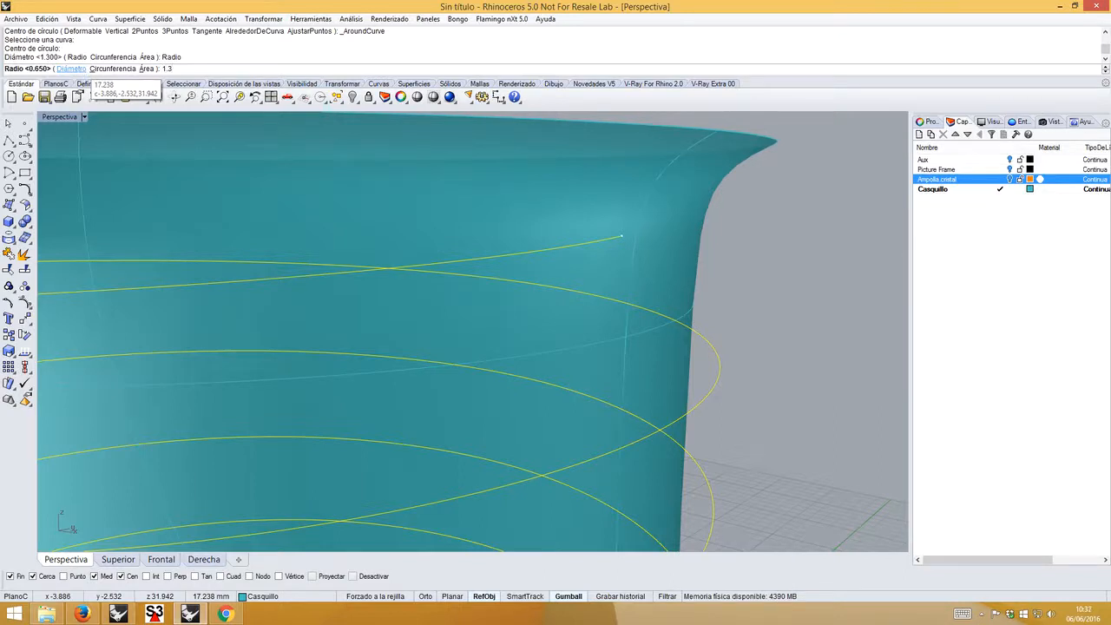
key("Return")
- Move the new circle inward along the X axis, away from the helix's upper end
right_click_drag(644, 216, 611, 257, "shift")
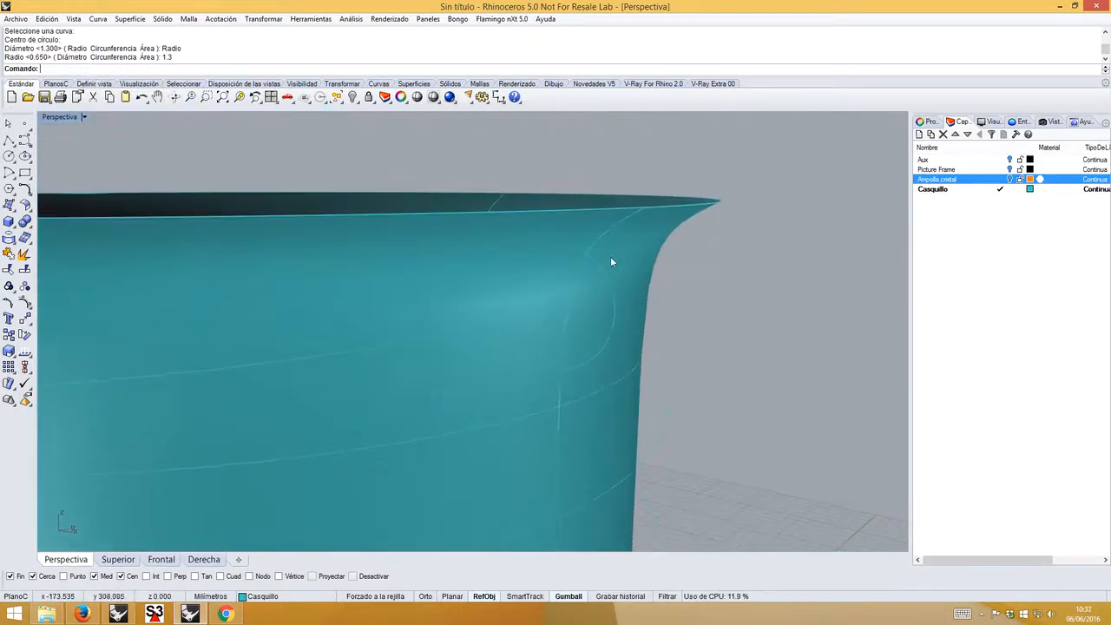
left_click(601, 271)
right_click_drag(608, 324, 634, 347)
right_click_drag(747, 409, 714, 405)
left_click_drag(693, 398, 627, 395)
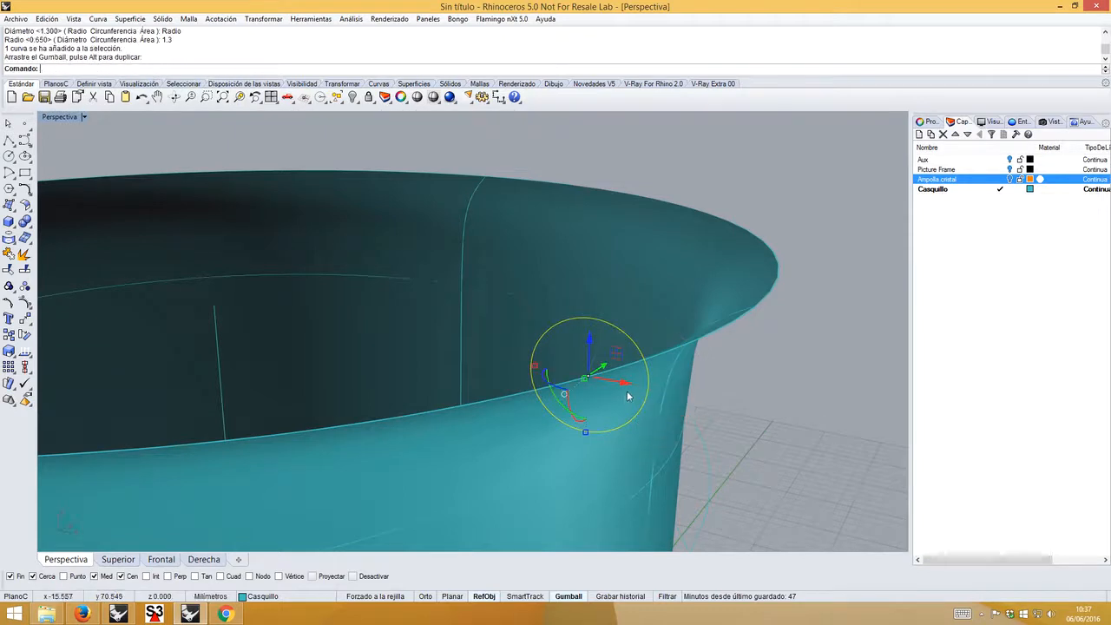
left_click(753, 371)
- Array the circle along the helix with MatrizCrv, using 24 elements oriented parallel to the perspective view's construction plane
right_click_drag(599, 373, 549, 364)
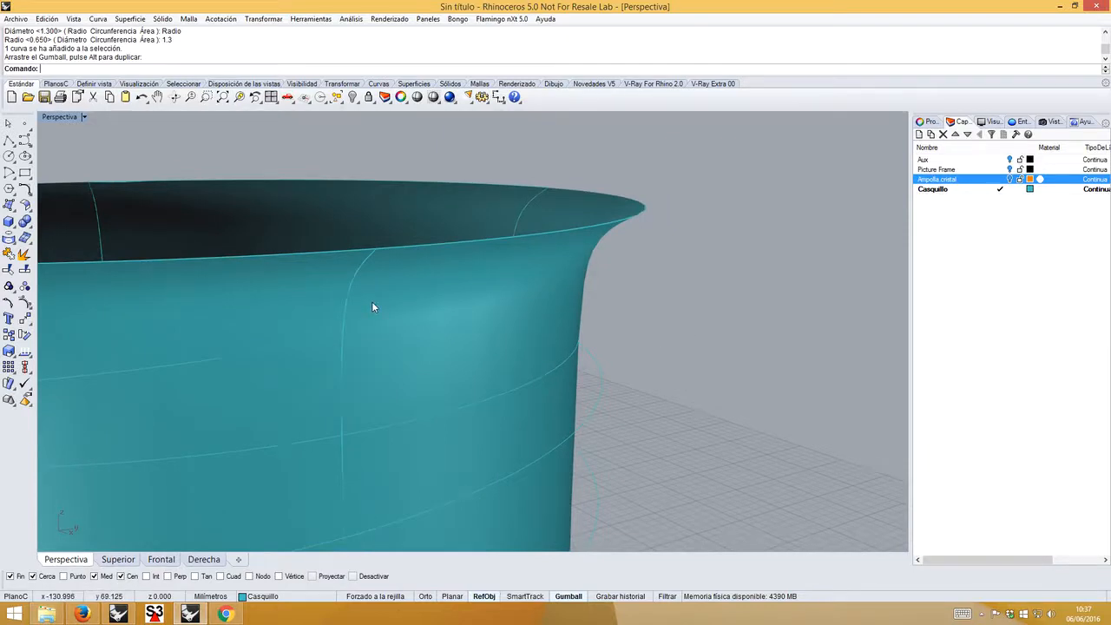
type("MatrizCrv")
key("Return")
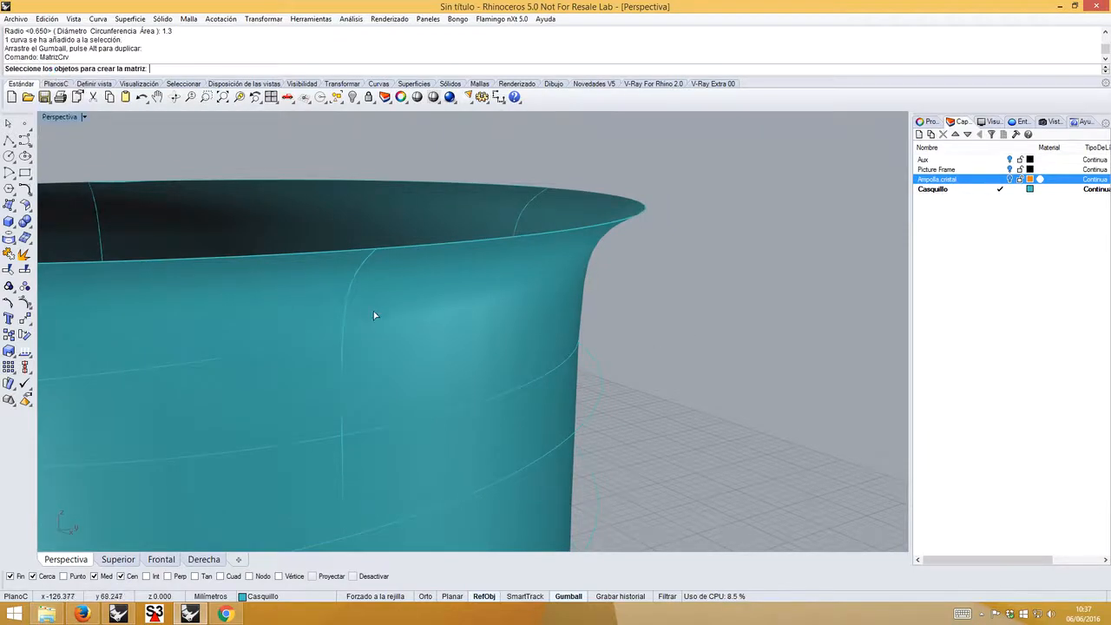
left_click(337, 310)
key("Return")
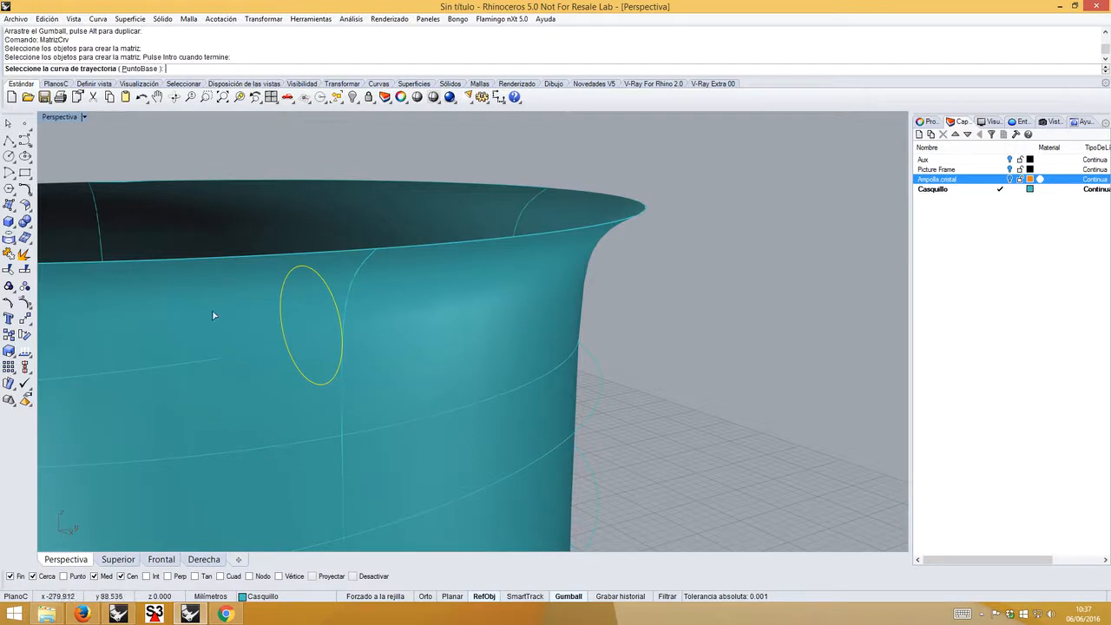
left_click(259, 360)
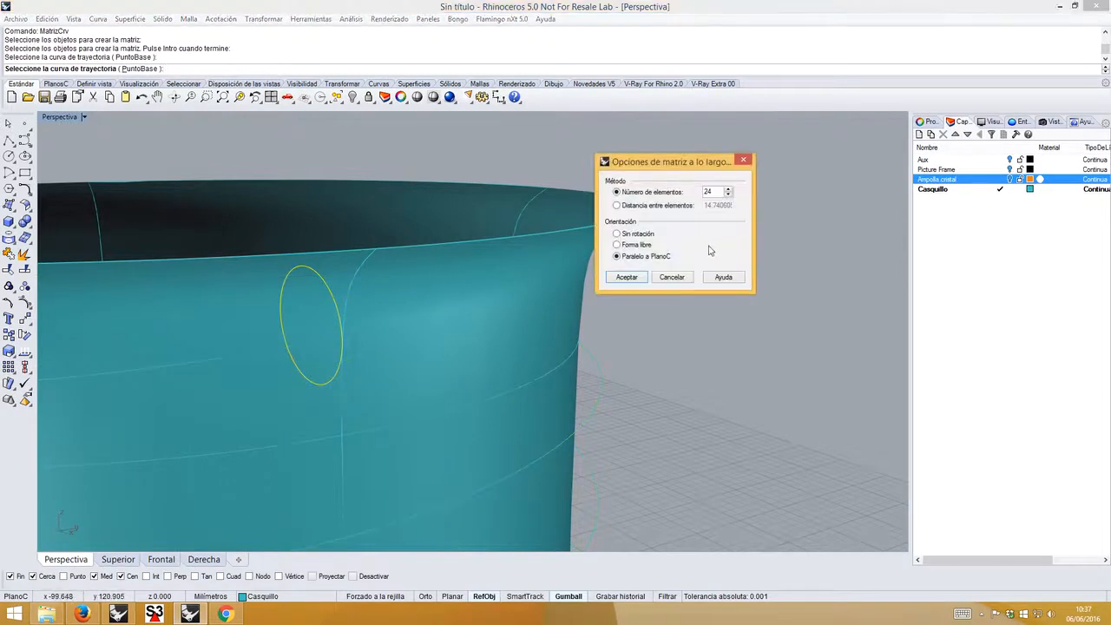
left_click(628, 277)
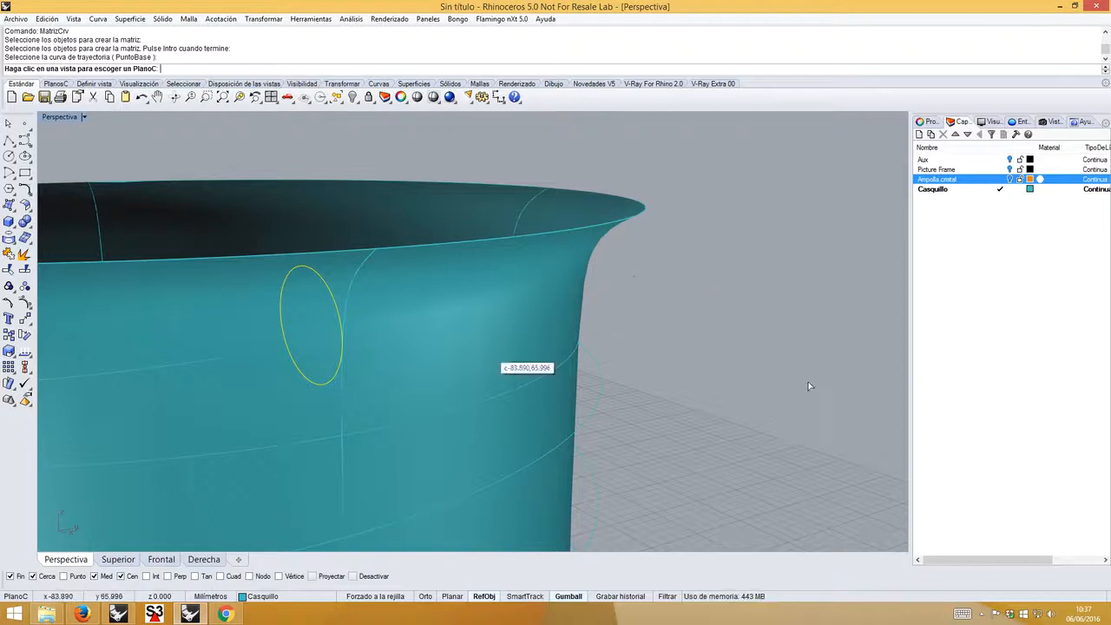
left_click(692, 454)
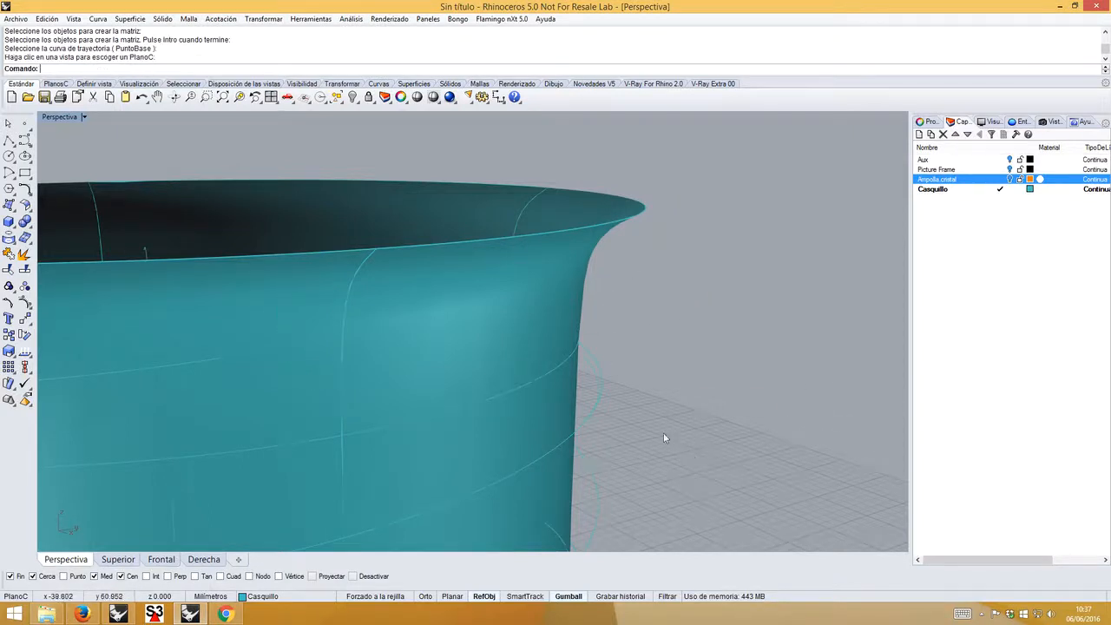
- Check the arrayed circles around the sleeve and undo the MatrizCrv array
scroll(664, 438, "down", 5)
right_click_drag(657, 434, 493, 273)
scroll(284, 316, "up", 5)
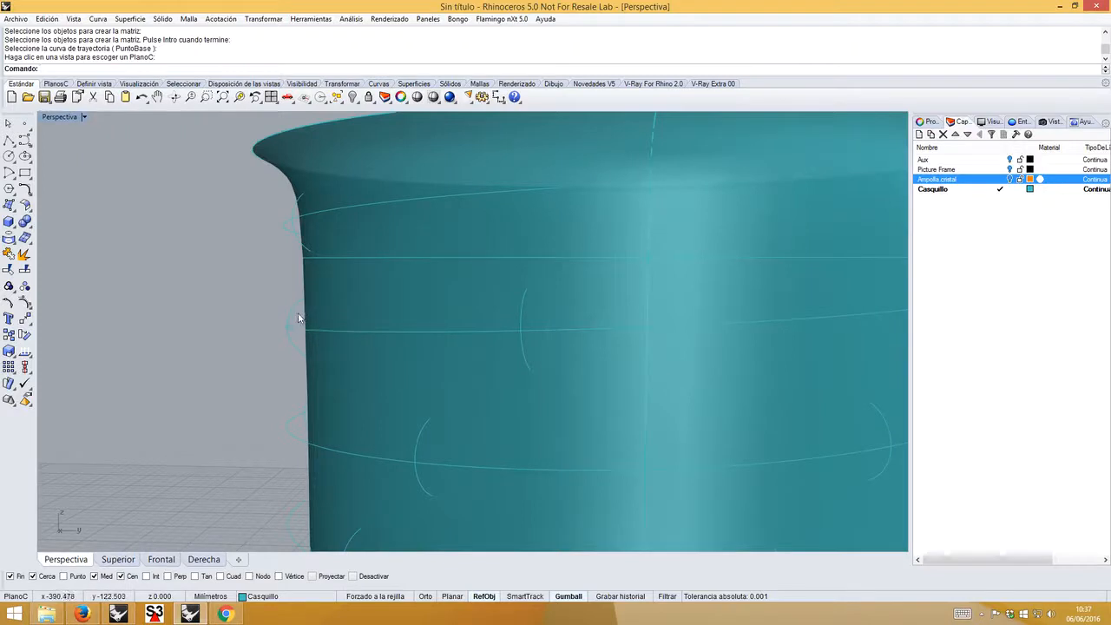
scroll(429, 302, "down", 3)
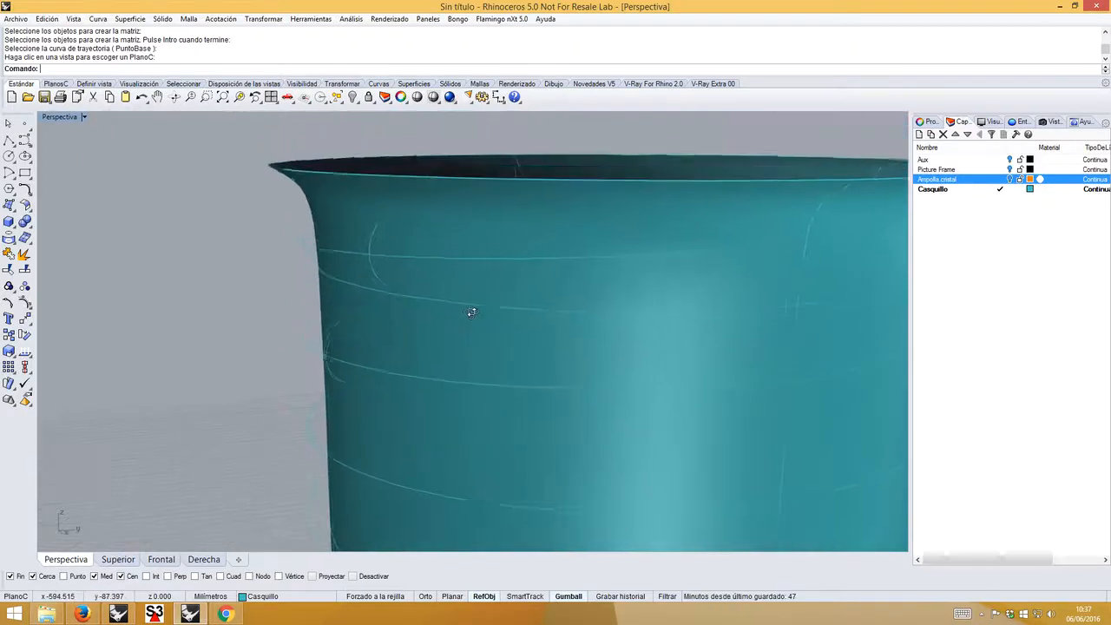
right_click_drag(551, 285, 421, 307)
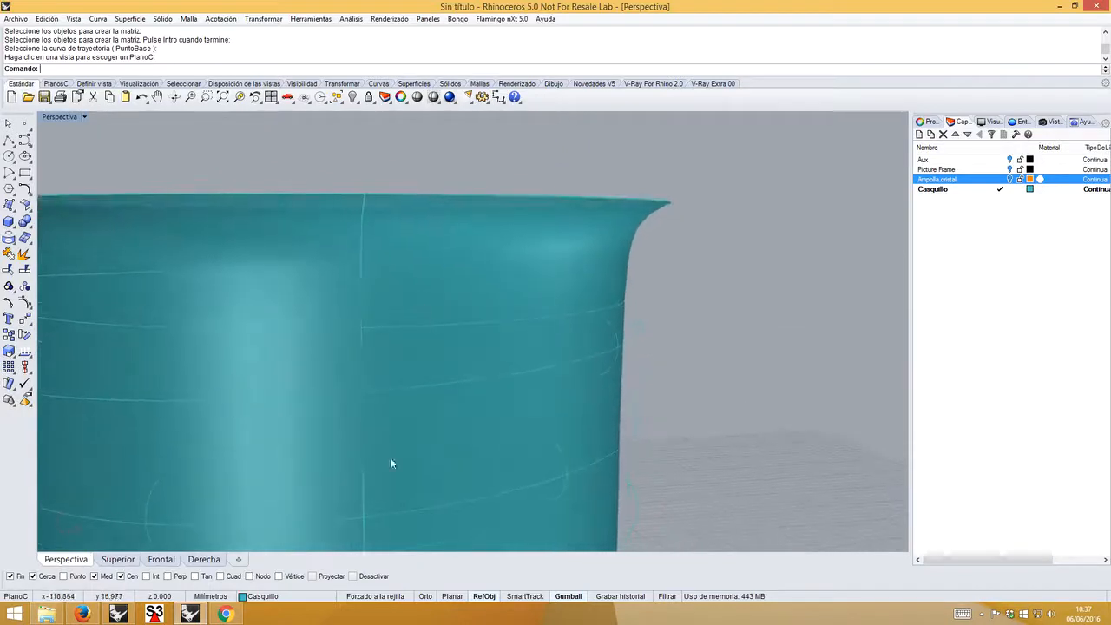
key("ctrl+z")
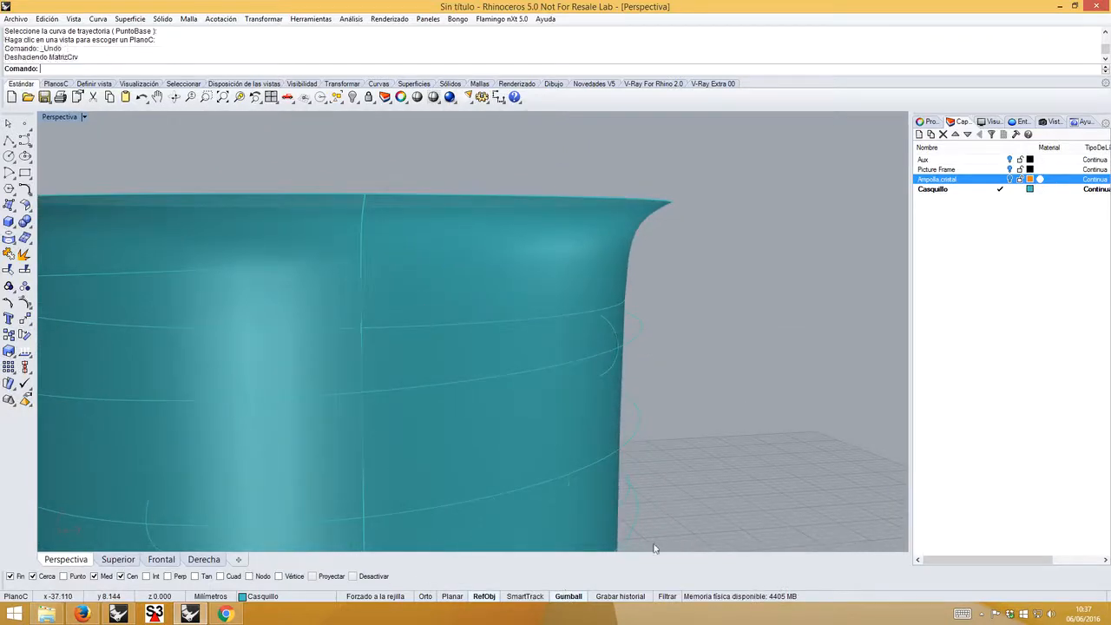
- Turn on permanent history recording with the Siempre grabar historial option
right_click(629, 598)
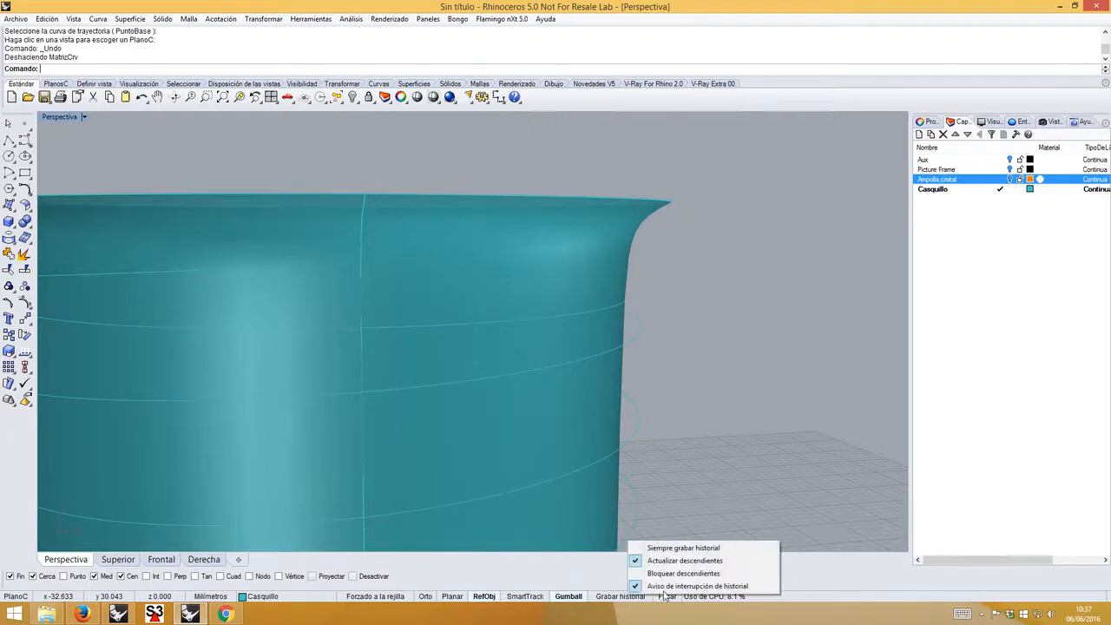
left_click(667, 547)
right_click_drag(639, 301, 719, 326)
scroll(587, 317, "up", 3)
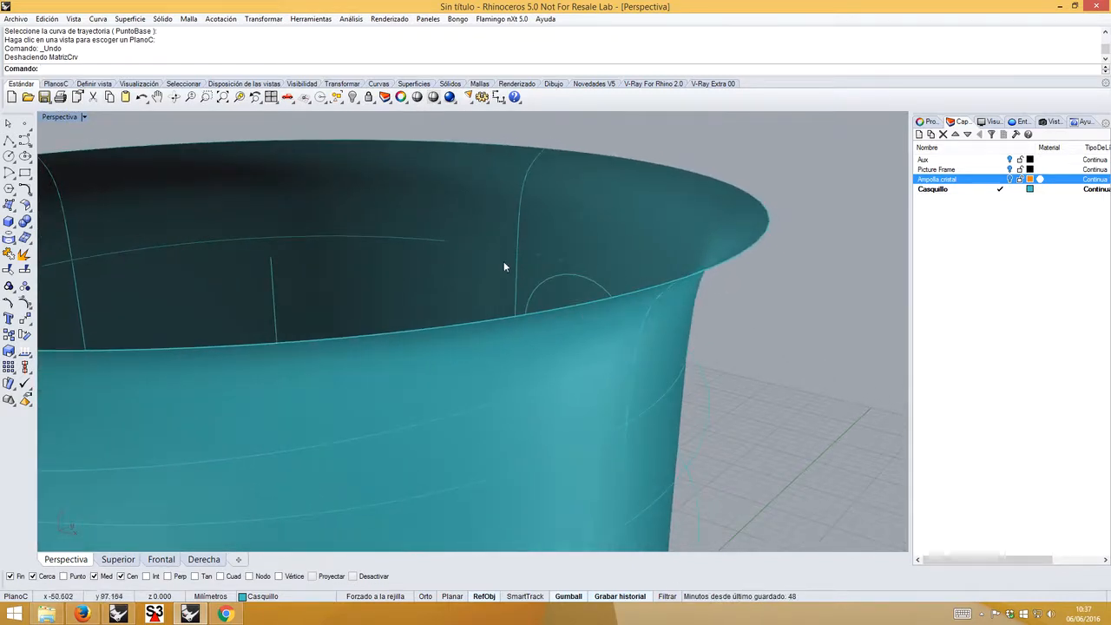
right_click(122, 74)
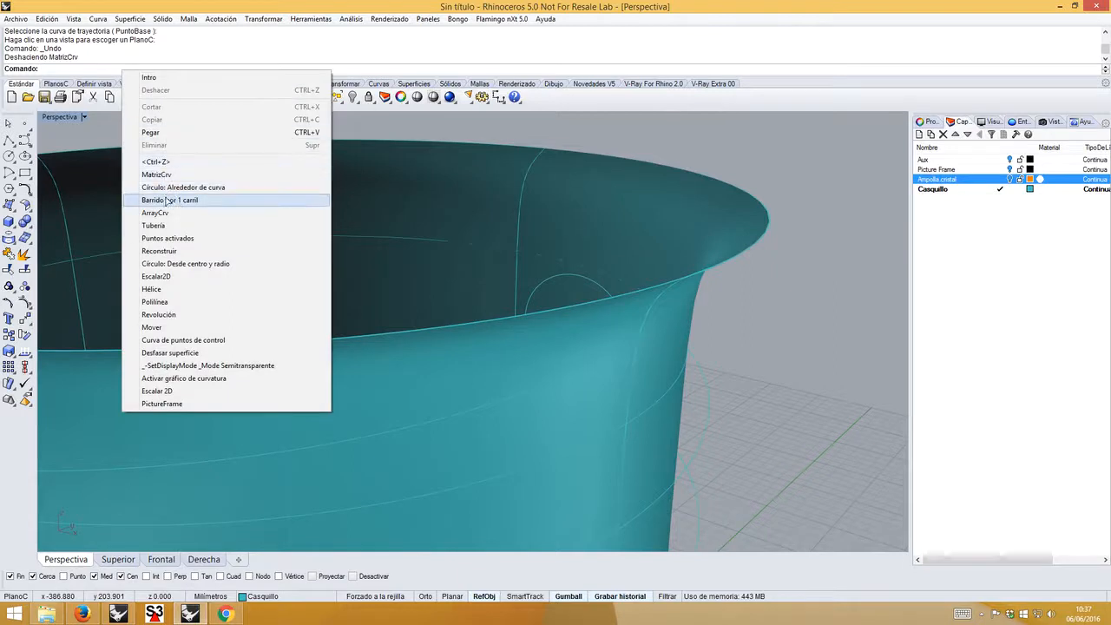
left_click(167, 203)
left_click(613, 348)
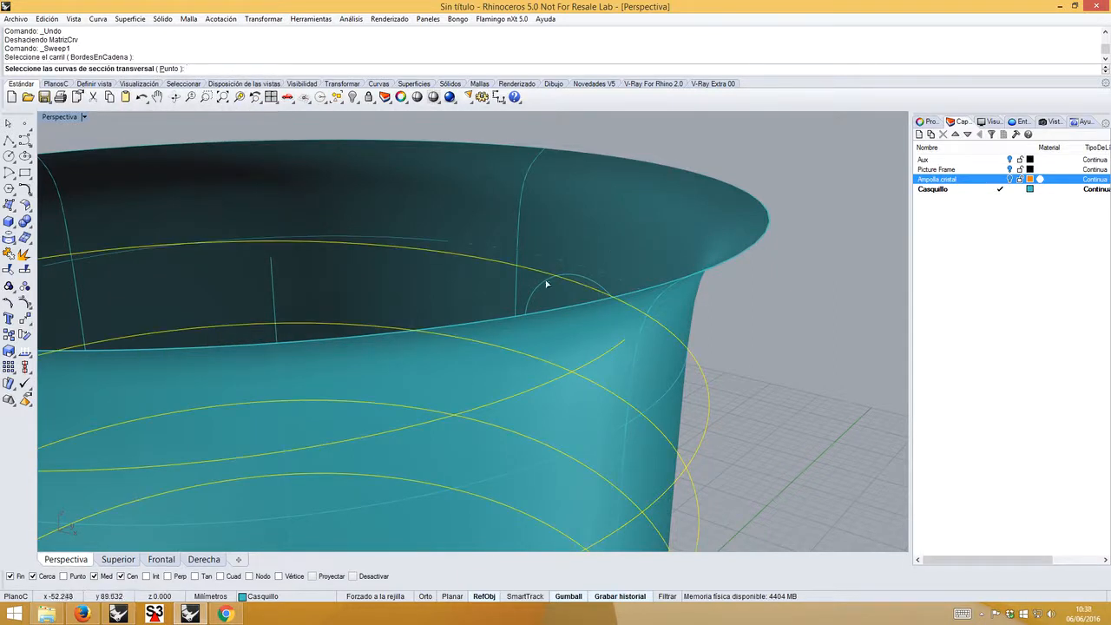
left_click(547, 284)
key("Escape")
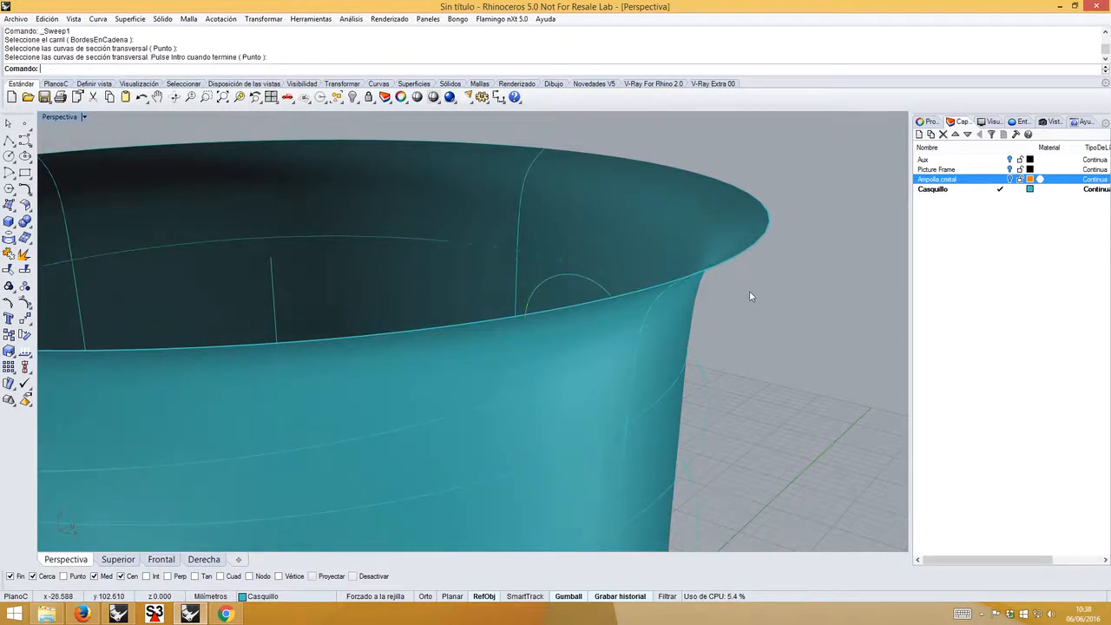
right_click(750, 293)
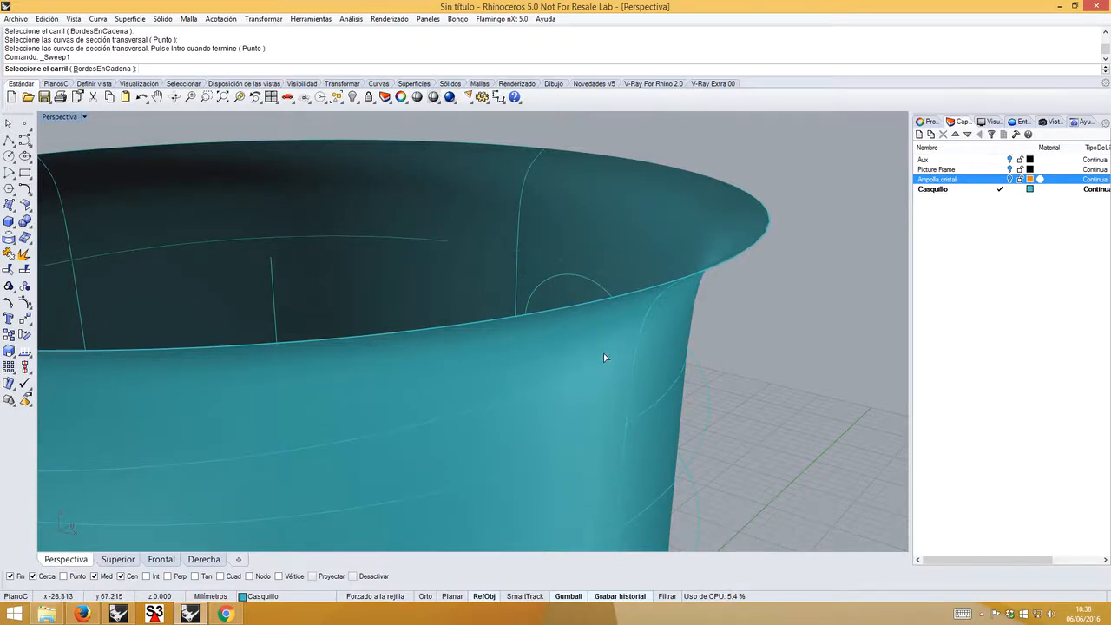
scroll(605, 357, "down", 5)
key("Escape")
scroll(608, 340, "up", 4)
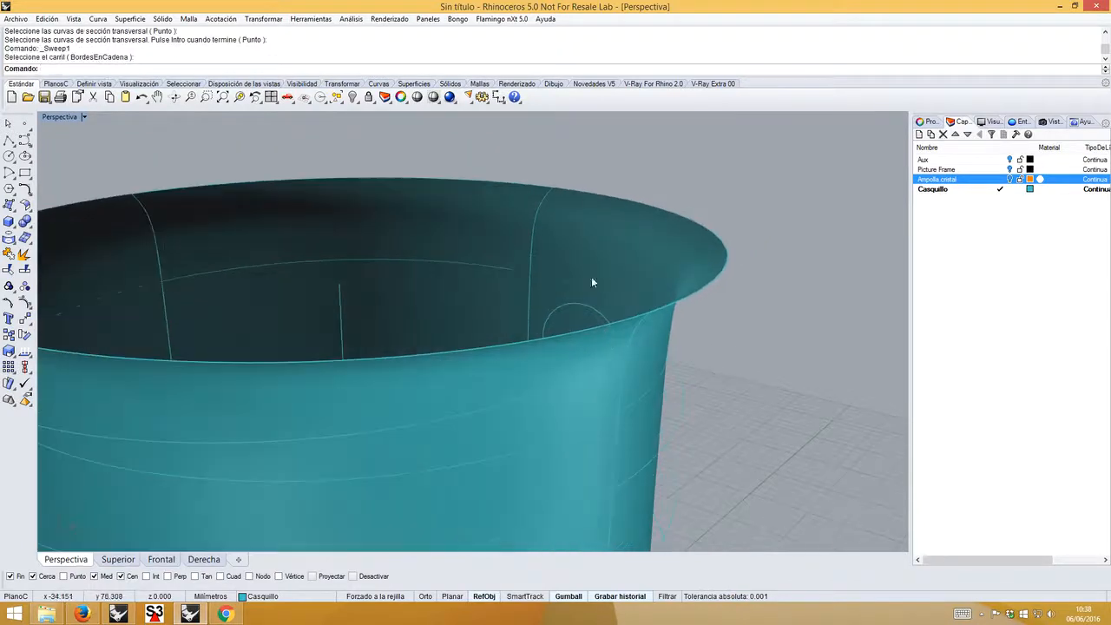
- With history recording on, run MatrizCrv on the circle along the helix with 24 elements and Paralelo a PlanoC orientation
right_click(551, 76)
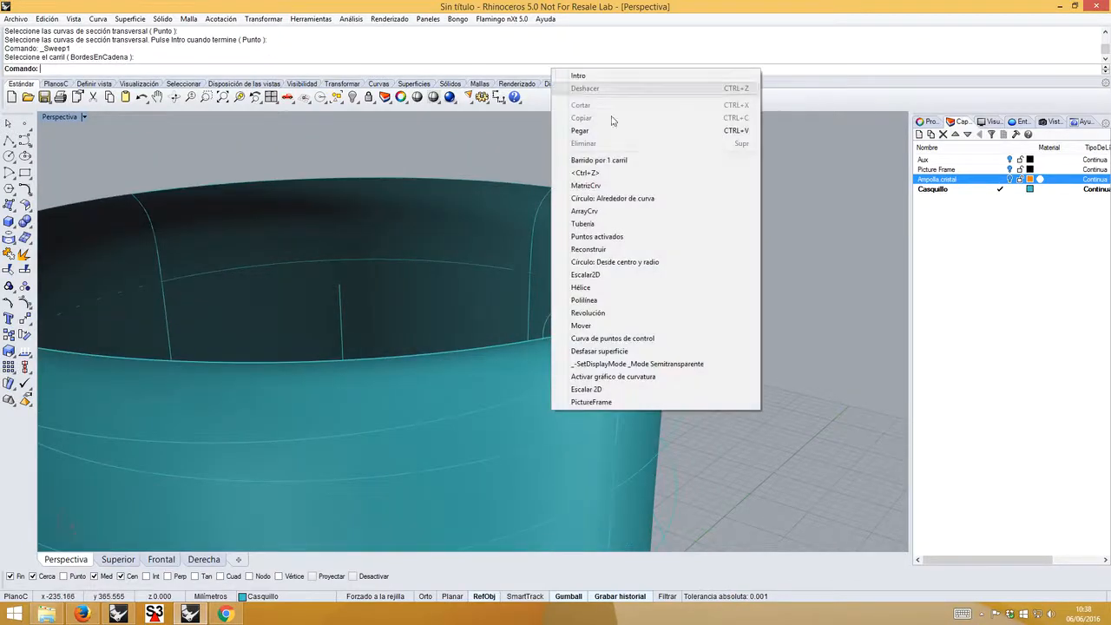
left_click(600, 186)
left_click(579, 309)
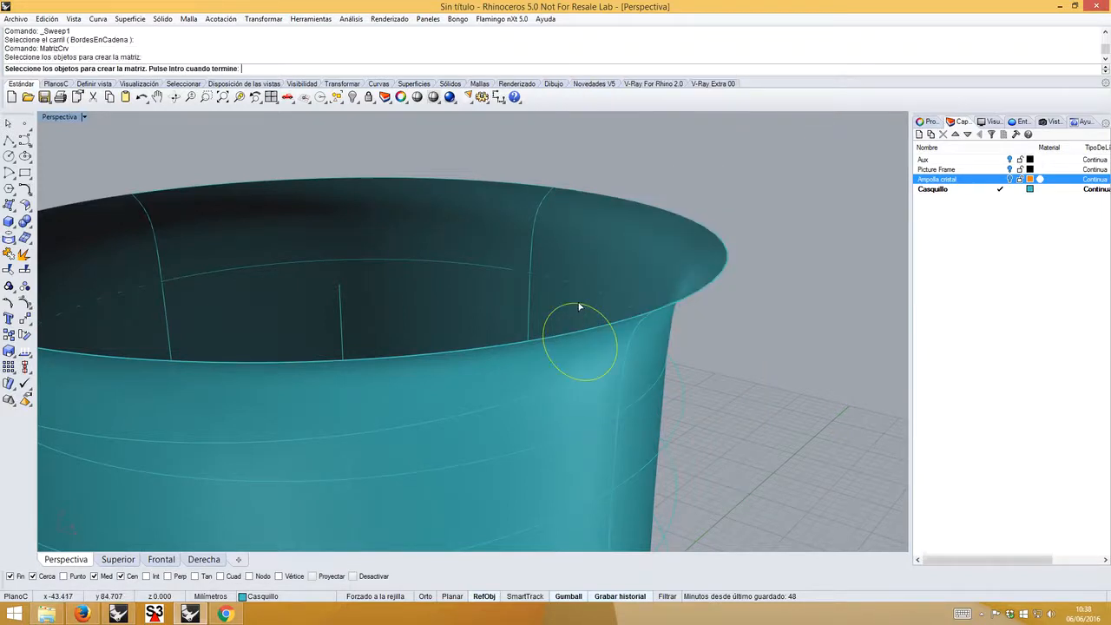
right_click(569, 387)
left_click(568, 384)
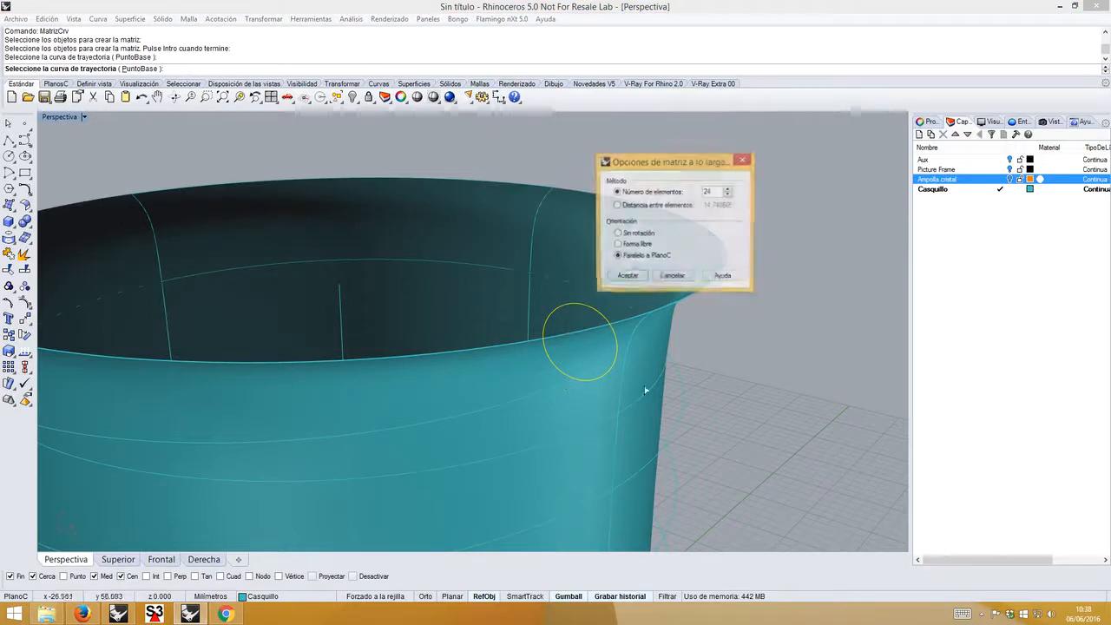
left_click(627, 277)
left_click(756, 397)
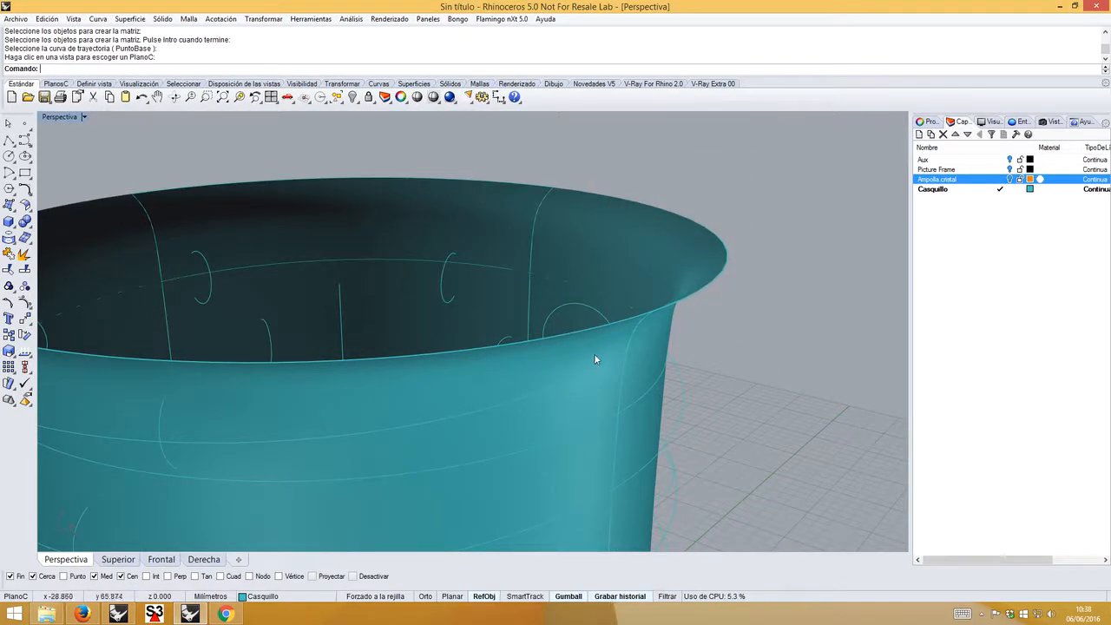
- Move the original circle slightly outward along the X axis and check the arrayed circles against the sleeve wall
scroll(607, 342, "up", 1)
left_click(606, 316)
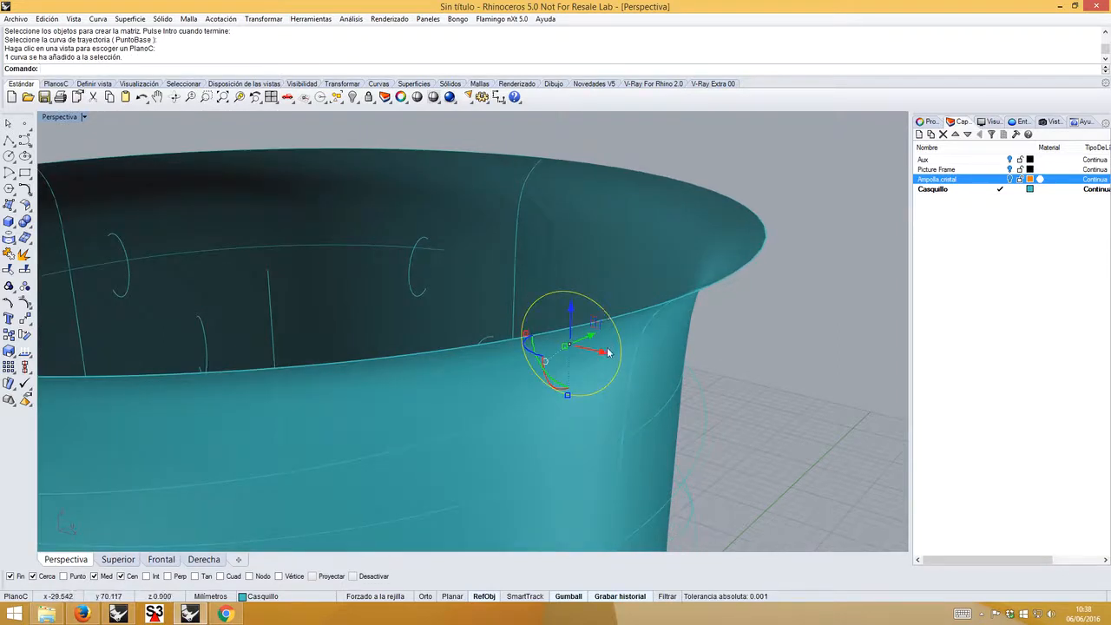
left_click_drag(604, 356, 611, 353)
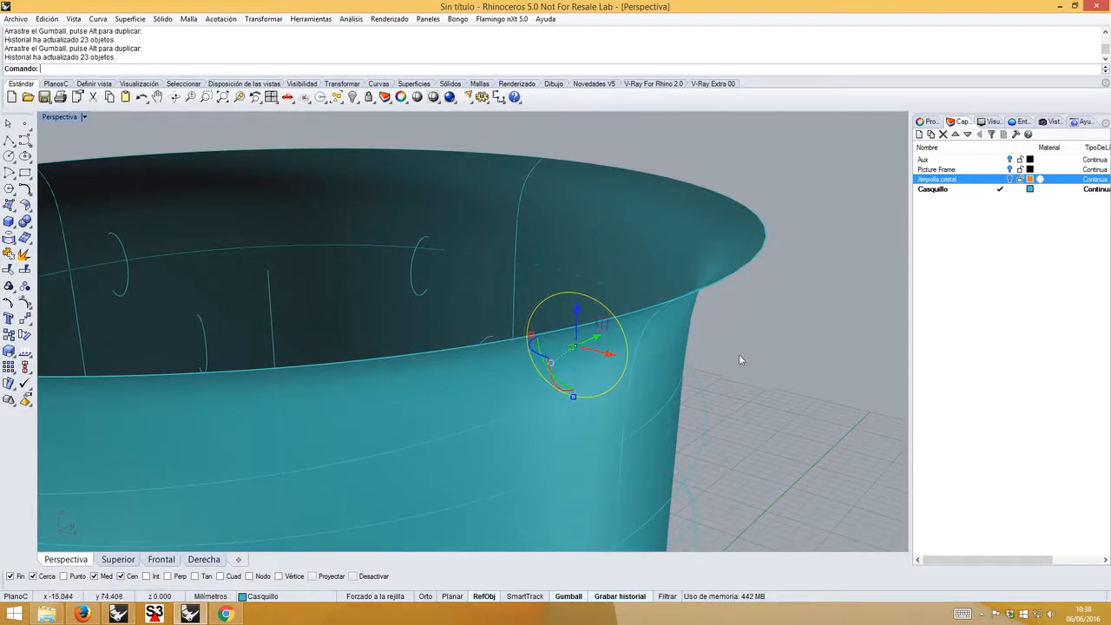
right_click_drag(749, 362, 556, 349)
scroll(151, 244, "up", 2)
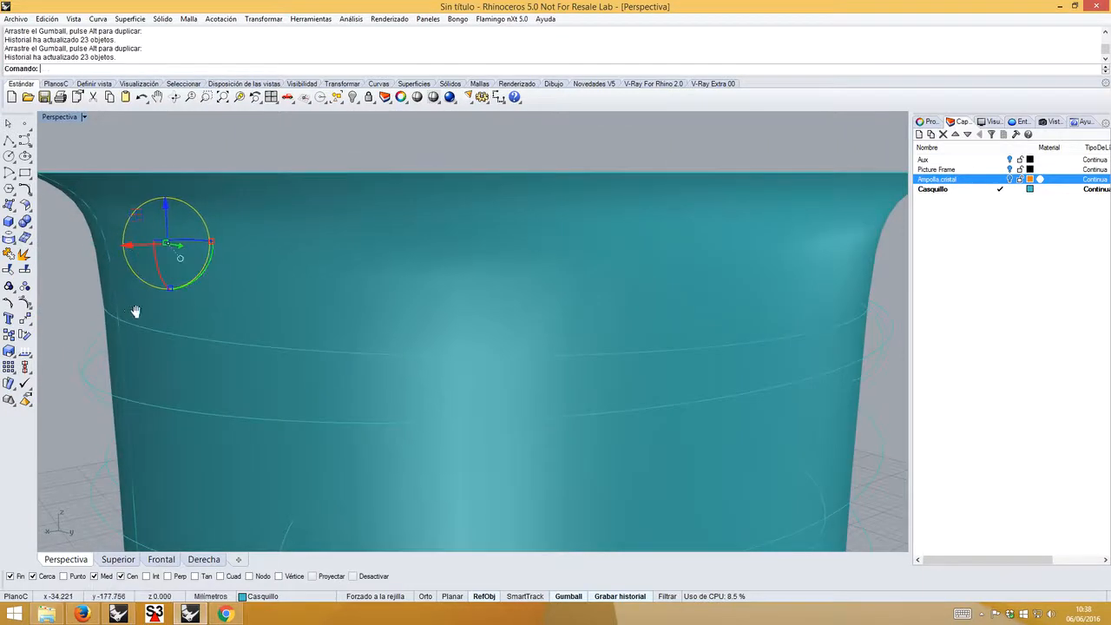
right_click_drag(136, 310, 192, 309, "shift")
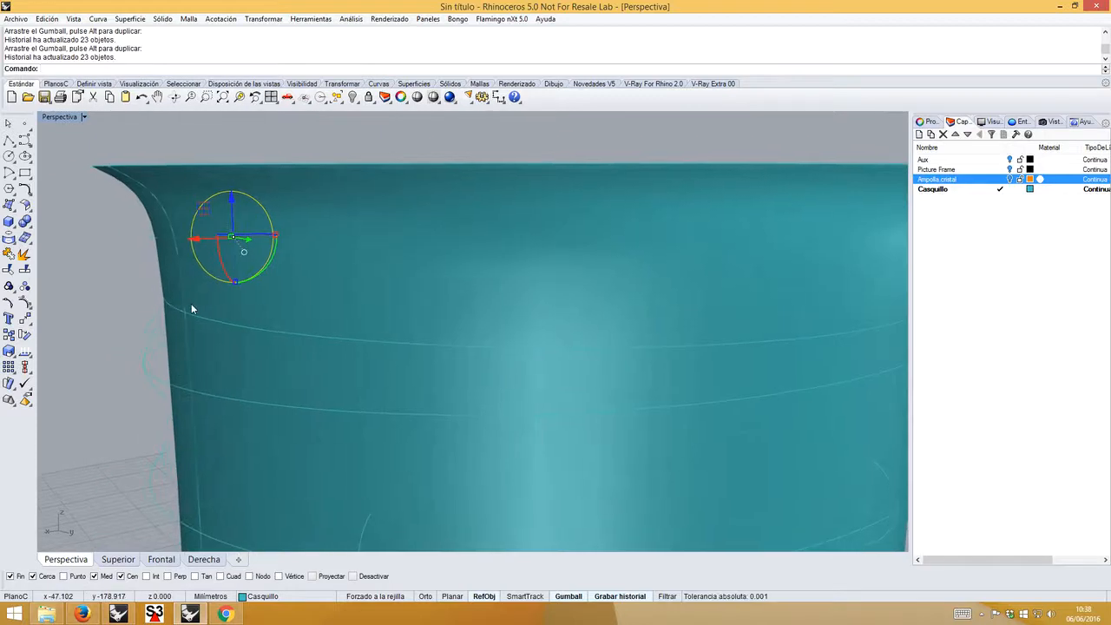
left_click(89, 338)
right_click_drag(181, 213, 392, 237)
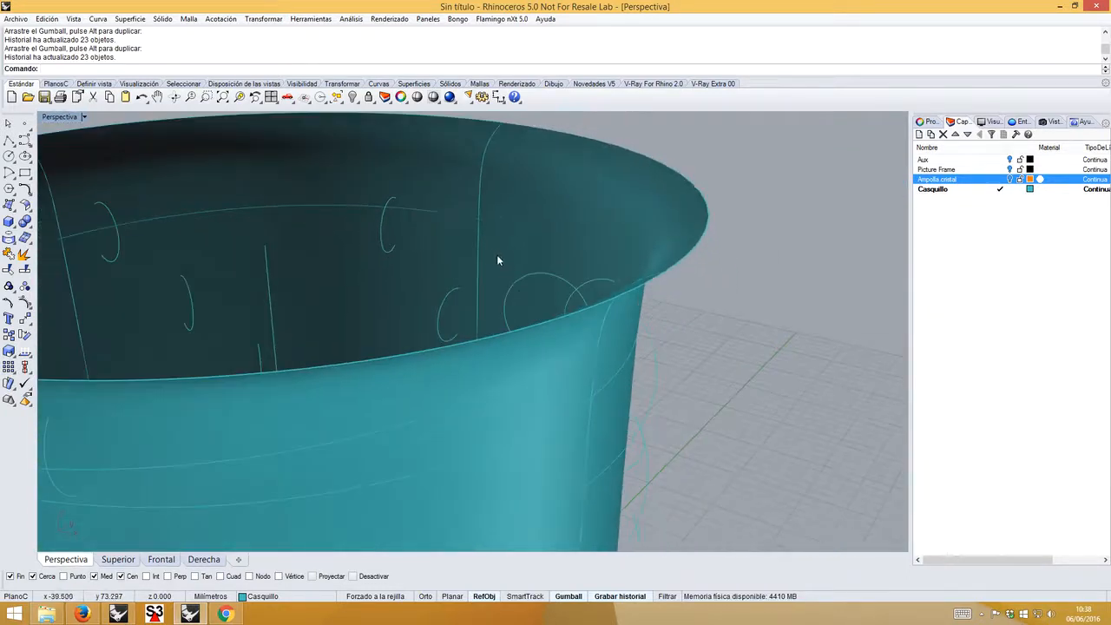
right_click_drag(498, 261, 512, 291)
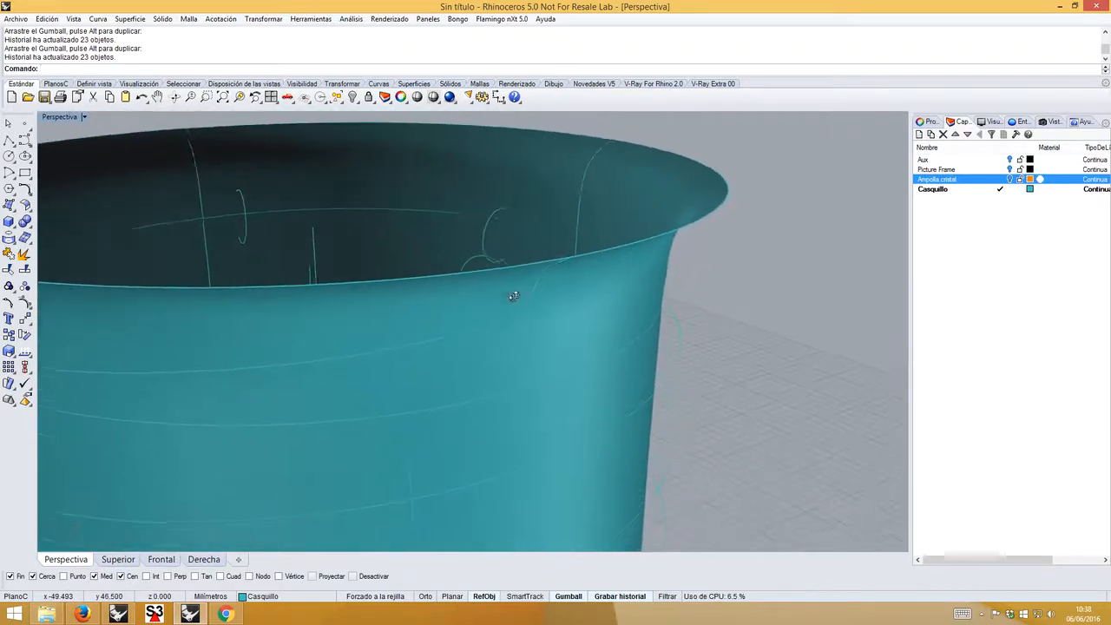
- Start a one-rail sweep with the helix as rail and its upper endpoint as the starting point section
right_click(218, 70)
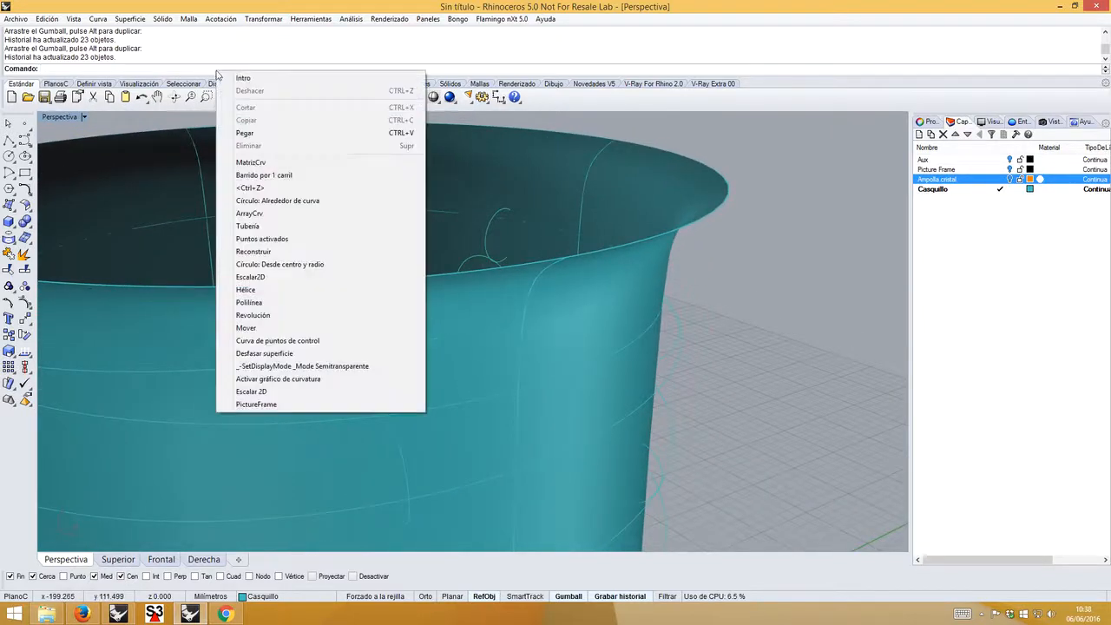
left_click(259, 177)
left_click(459, 337)
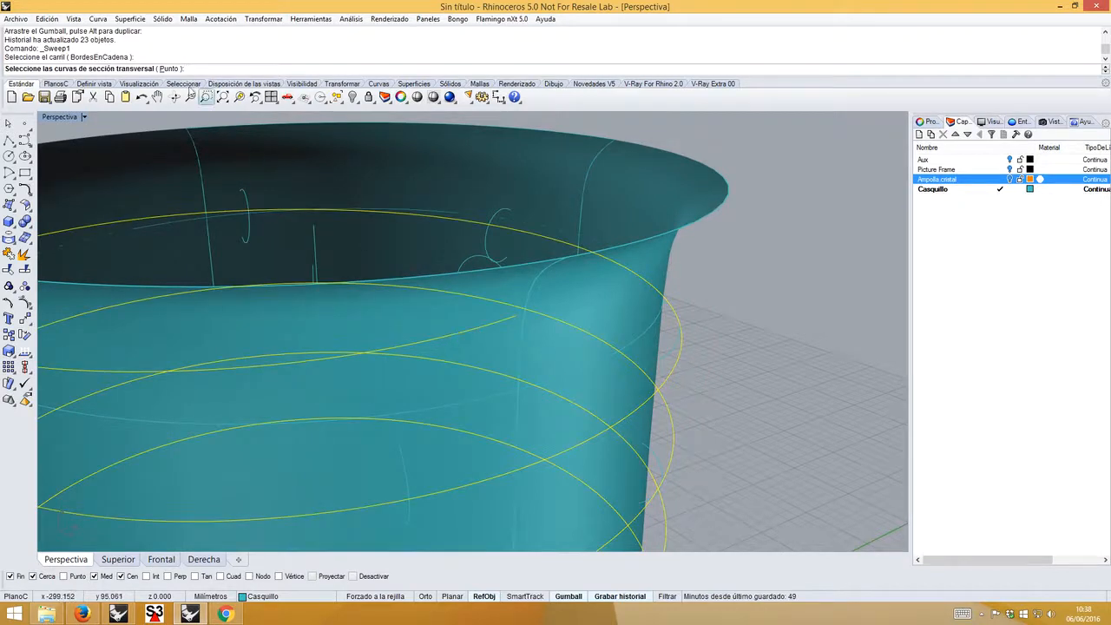
left_click(166, 69)
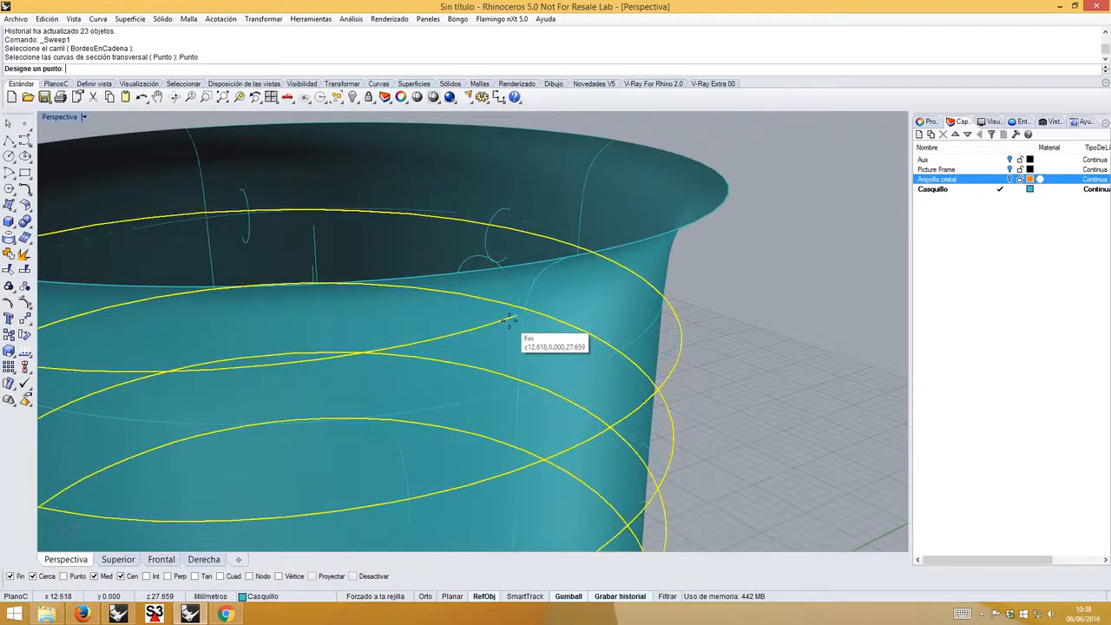
left_click(510, 326)
- Add the arrayed circles and the helix's lower endpoint as sections, and create the sweep with FormaLibre style and No simplificar
scroll(510, 325, "down", 5)
right_click_drag(509, 324, 400, 310)
left_click(228, 264)
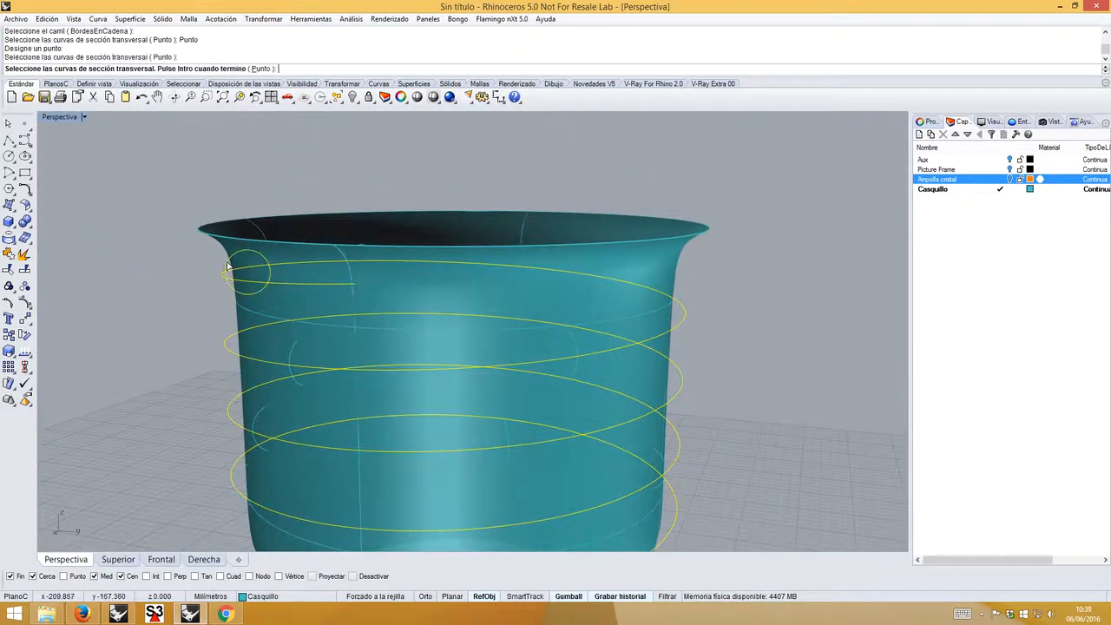
scroll(228, 290, "down", 4)
right_click_drag(298, 365, 474, 352)
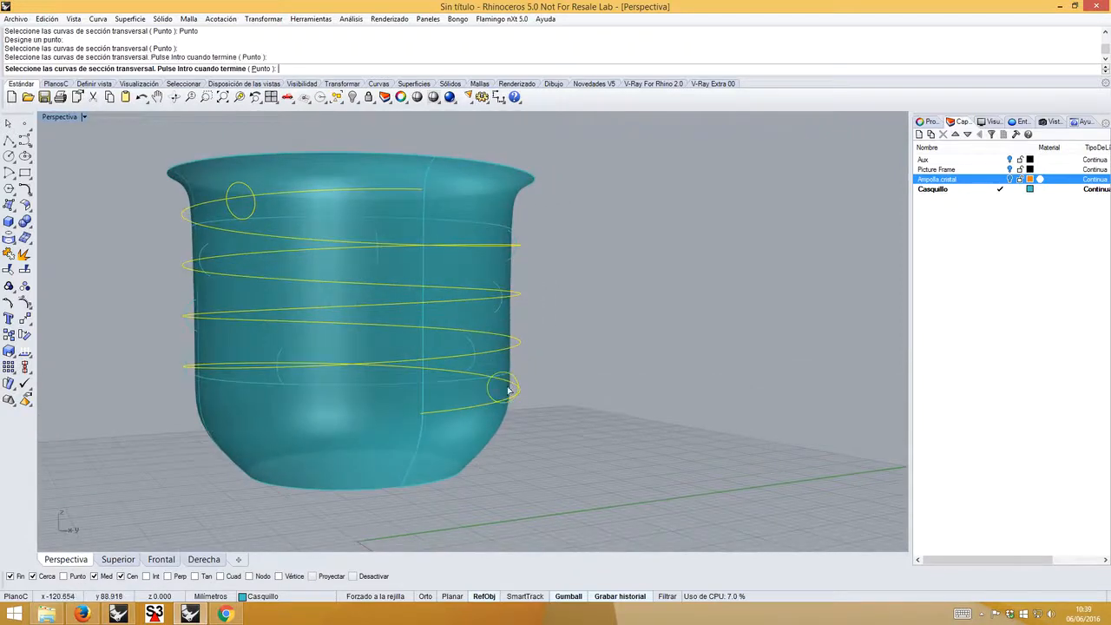
left_click(261, 69)
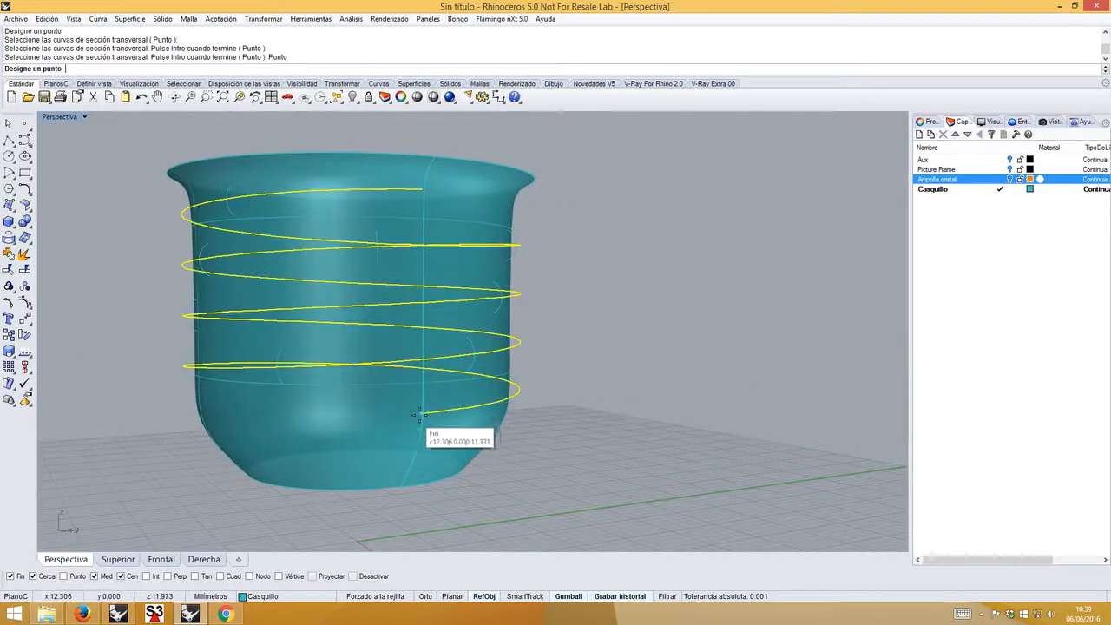
left_click(421, 413)
key("Return")
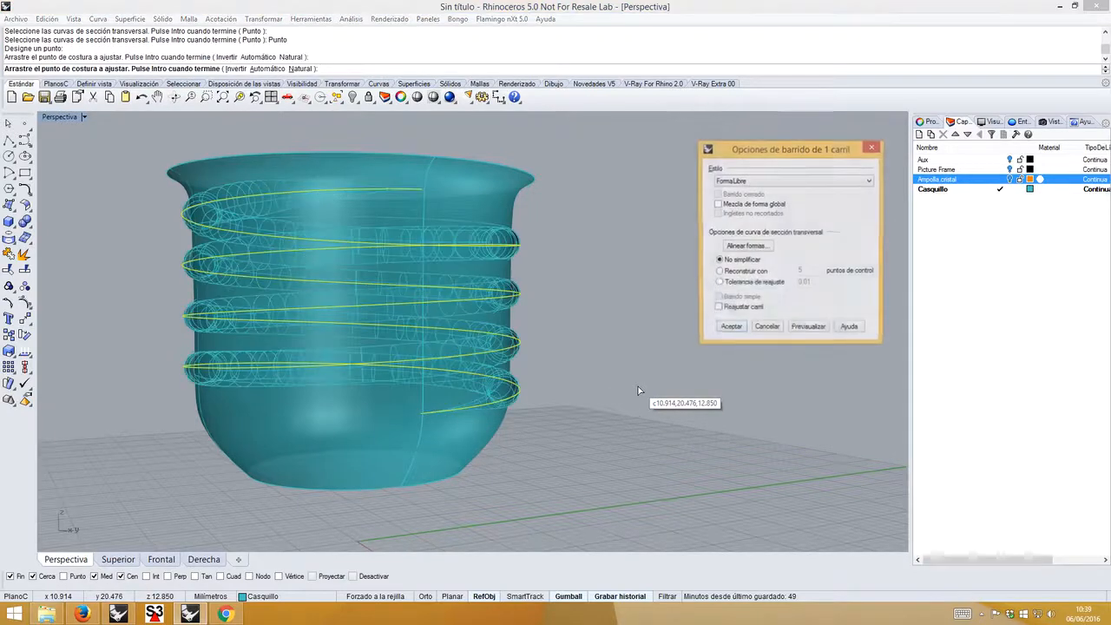
left_click(729, 329)
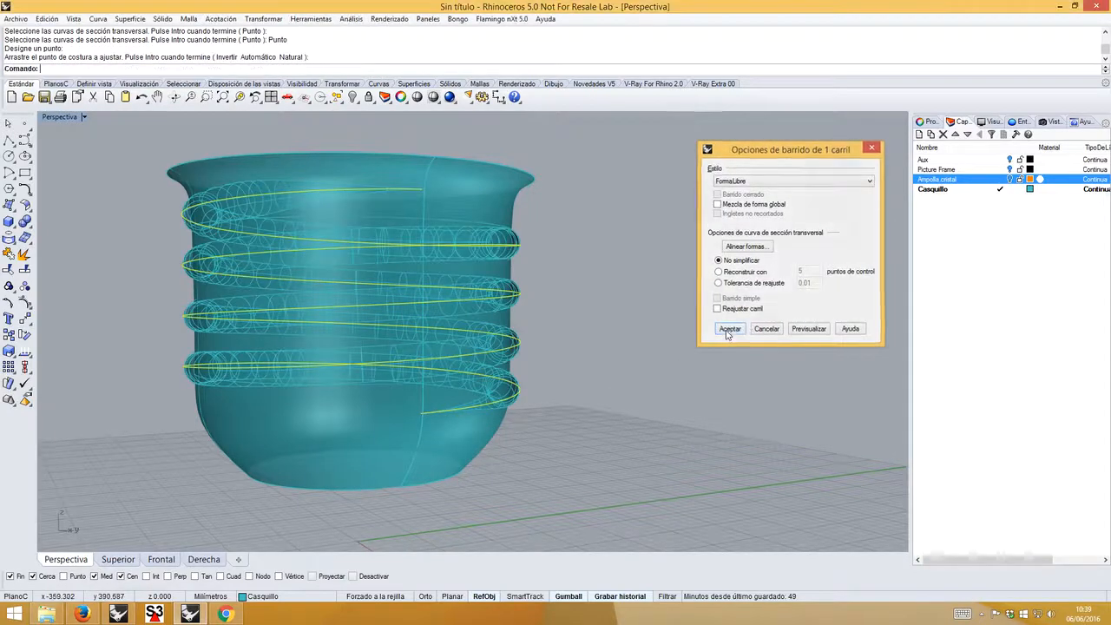
- Examine how the swept thread tapers into the sleeve at its lower end
right_click_drag(597, 336, 483, 425)
scroll(365, 382, "up", 6)
scroll(483, 424, "up", 2)
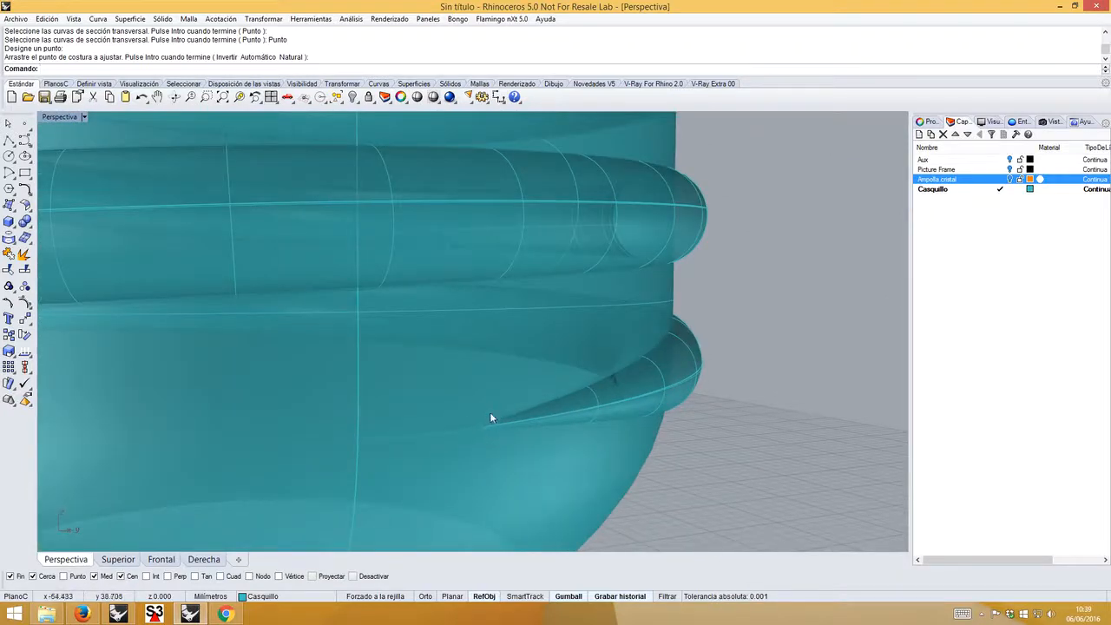
right_click_drag(477, 429, 536, 430)
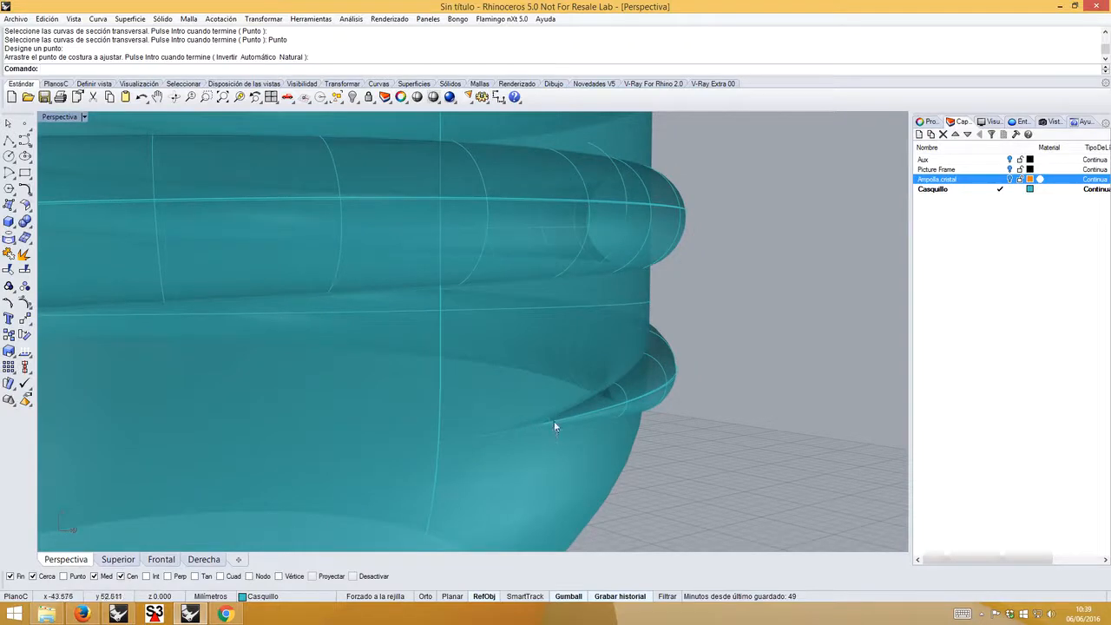
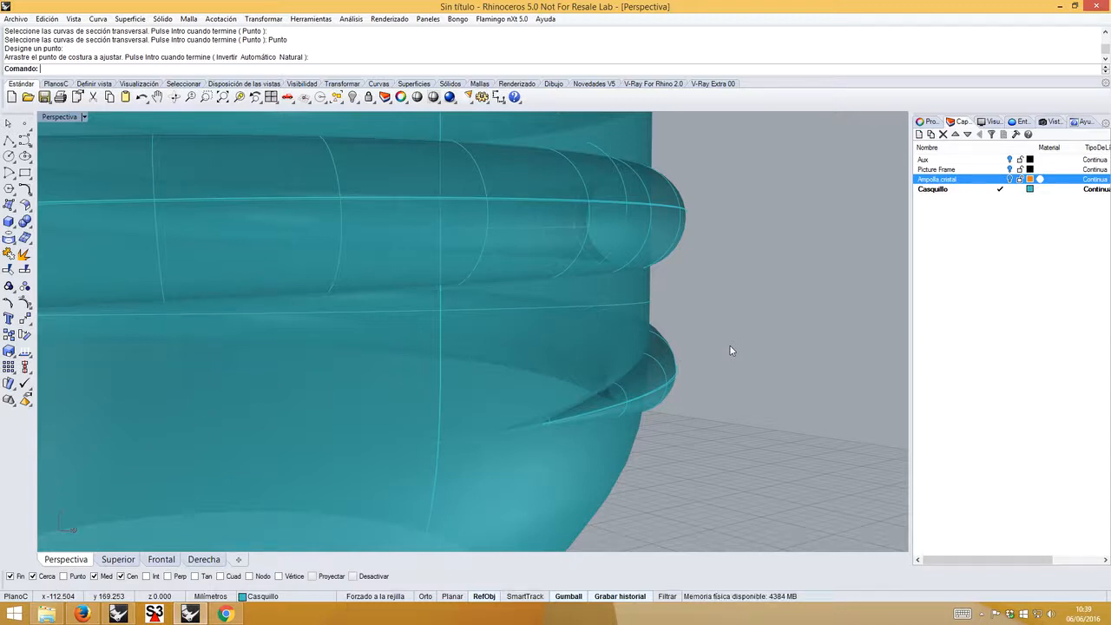
scroll(730, 345, "down", 5)
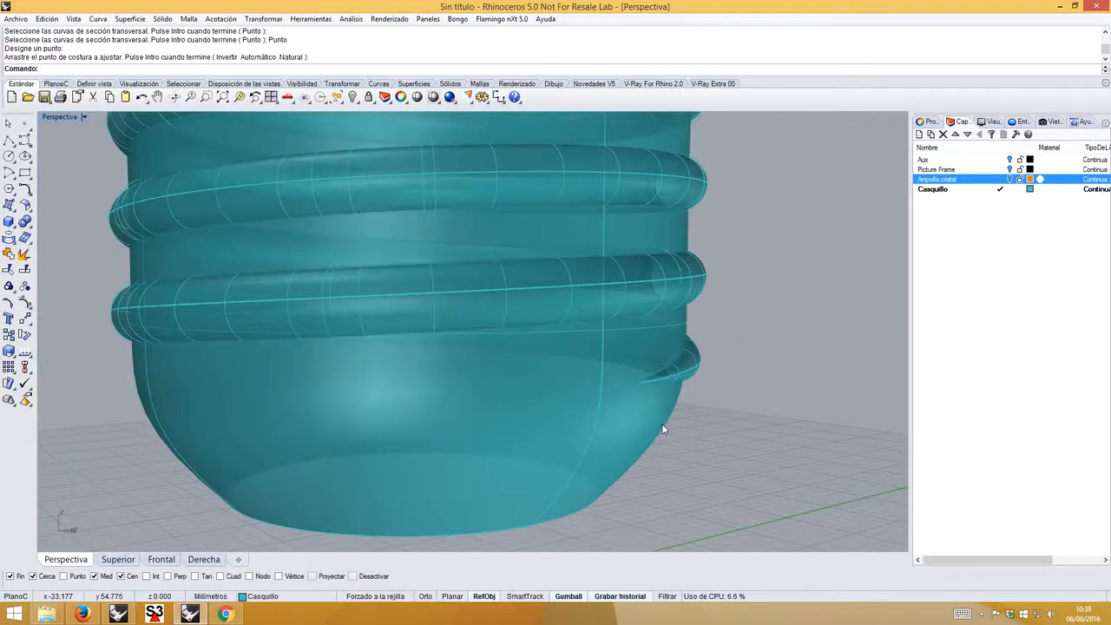
scroll(662, 429, "down", 2)
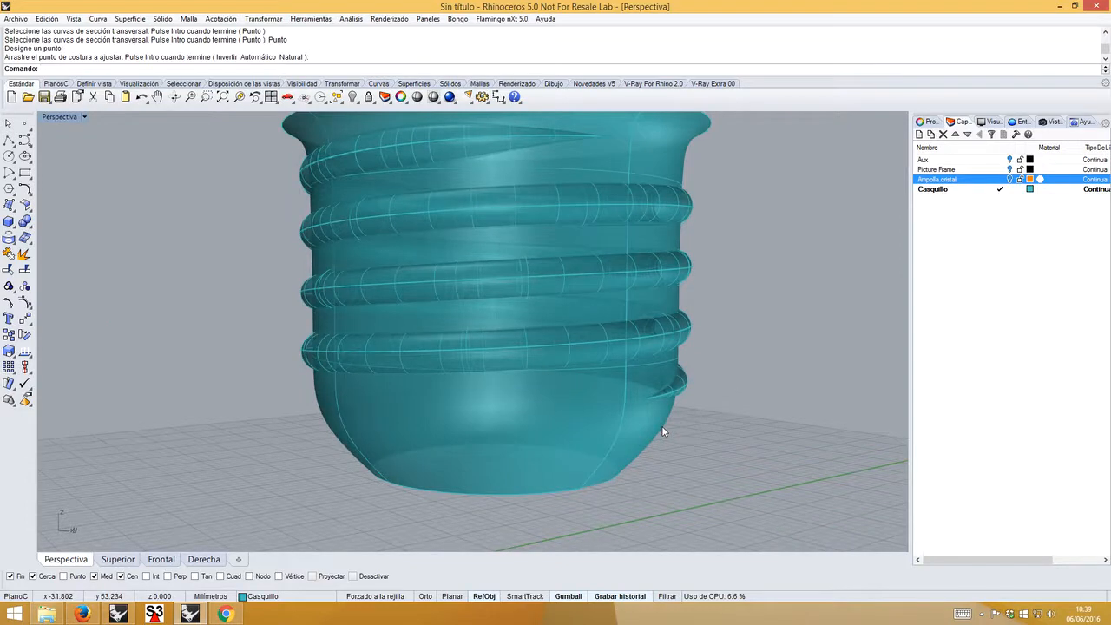
- Trim away the part of the swept thread inside the sleeve, using the sleeve surface as cutter, and dismiss the history warning
left_click(662, 427)
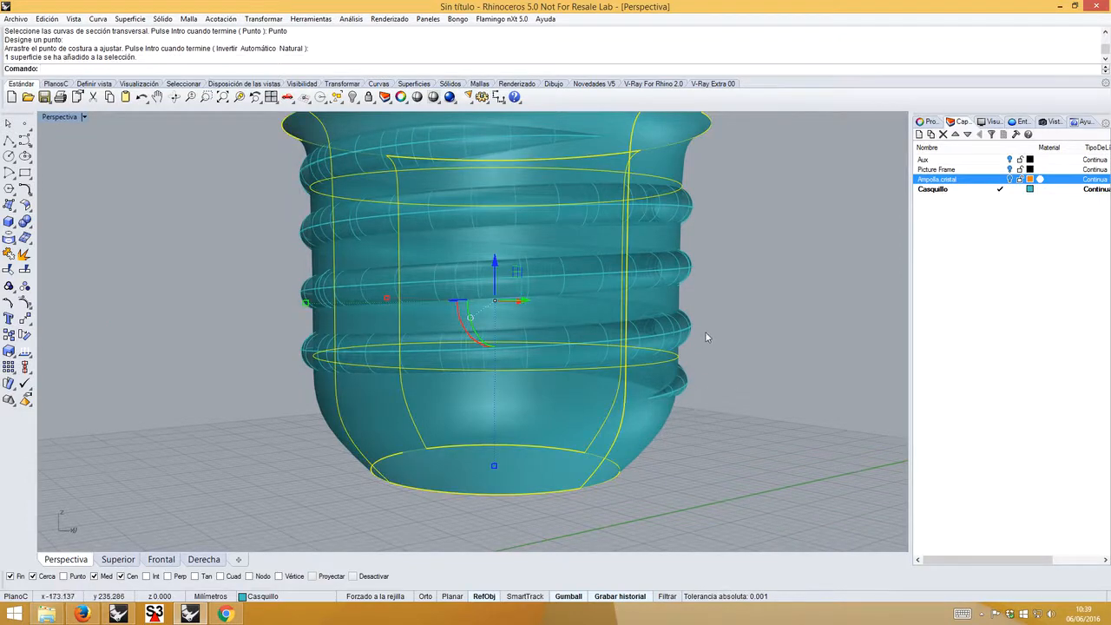
right_click_drag(707, 337, 731, 488)
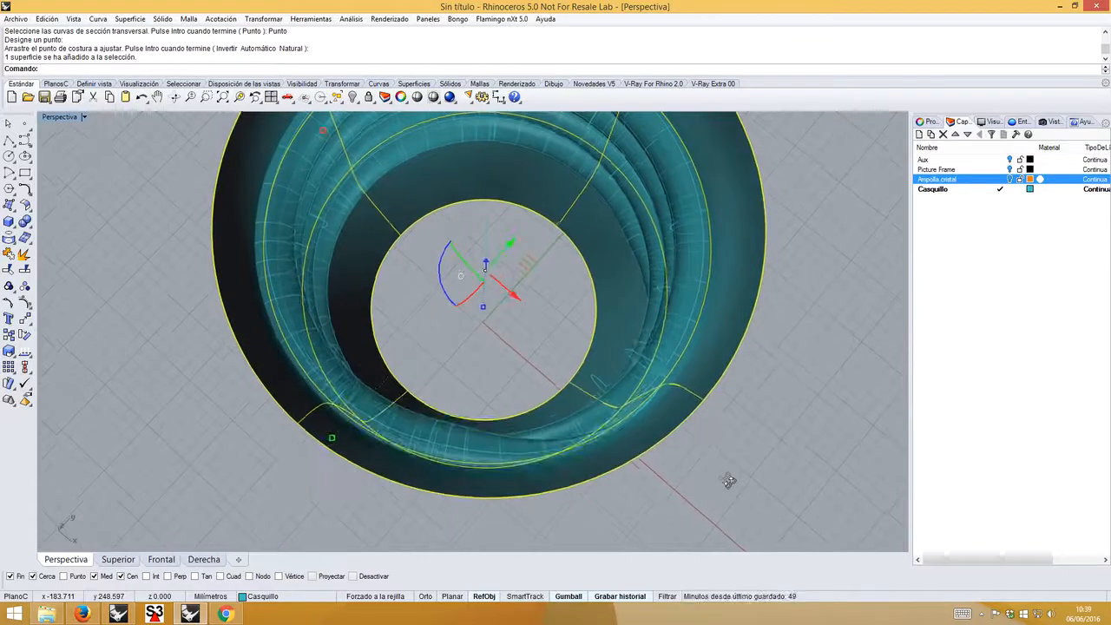
left_click(9, 271)
right_click_drag(292, 442, 397, 381)
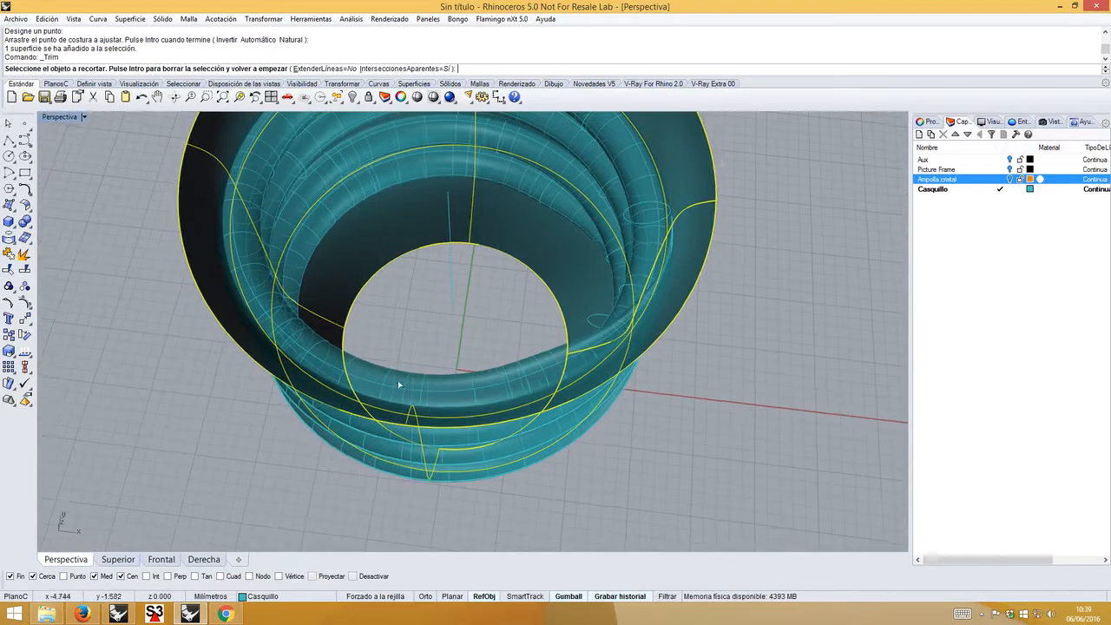
left_click(407, 382)
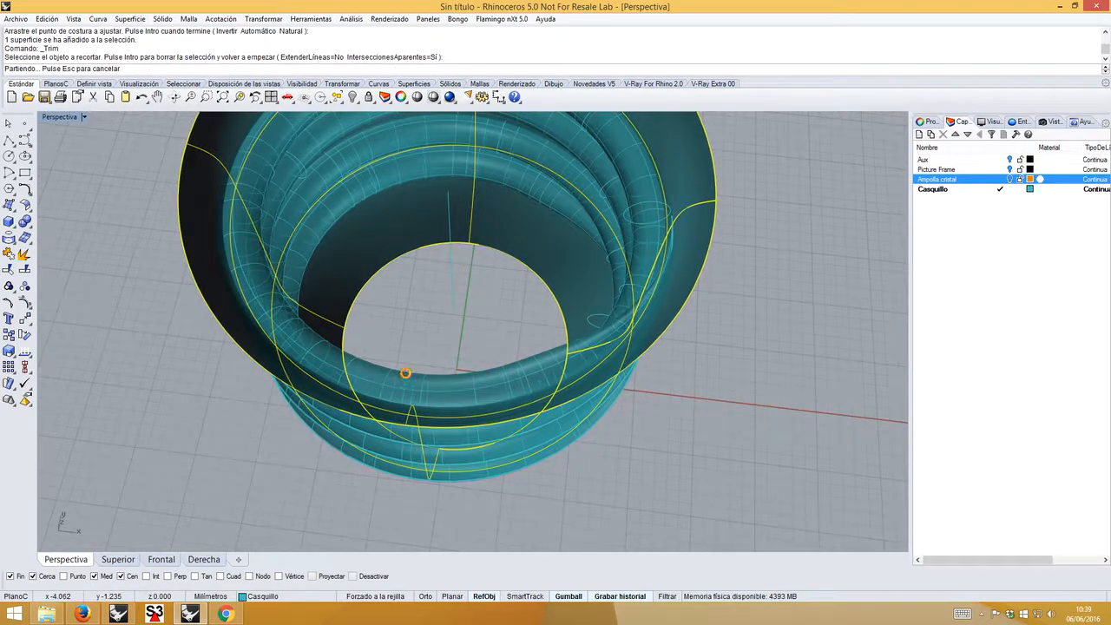
right_click_drag(406, 341, 428, 357)
right_click(428, 357)
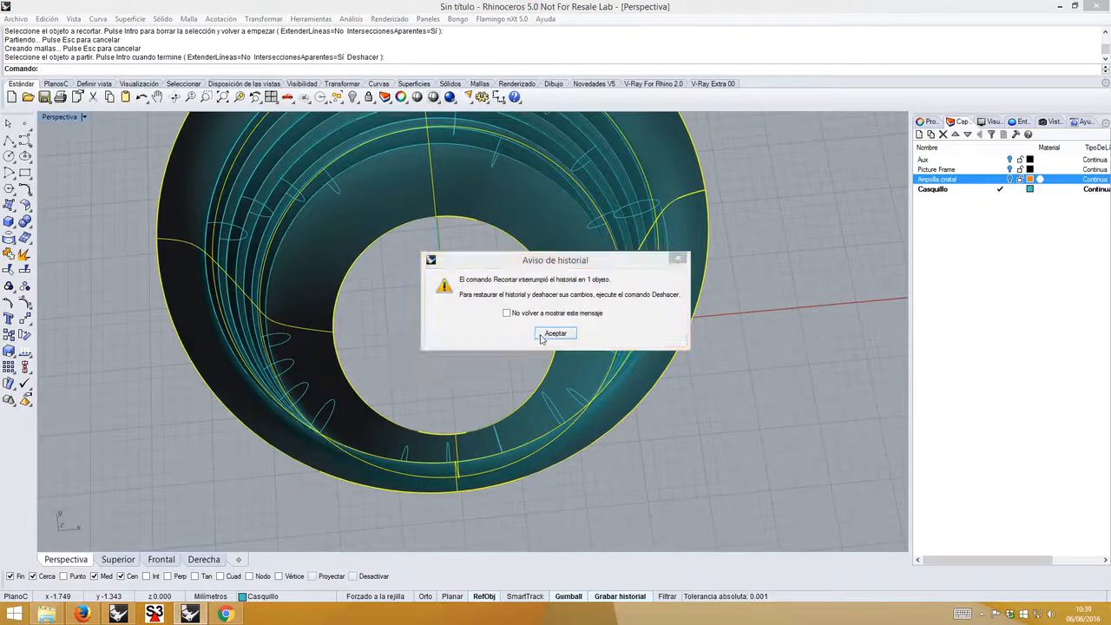
left_click_drag(522, 264, 706, 320)
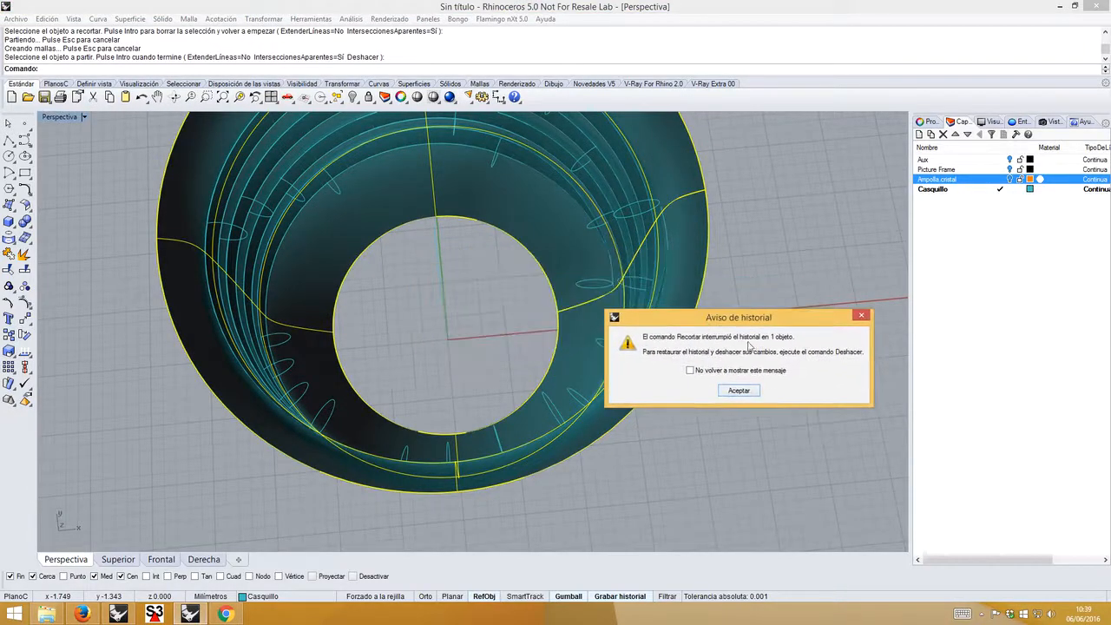
left_click(738, 390)
left_click(485, 379)
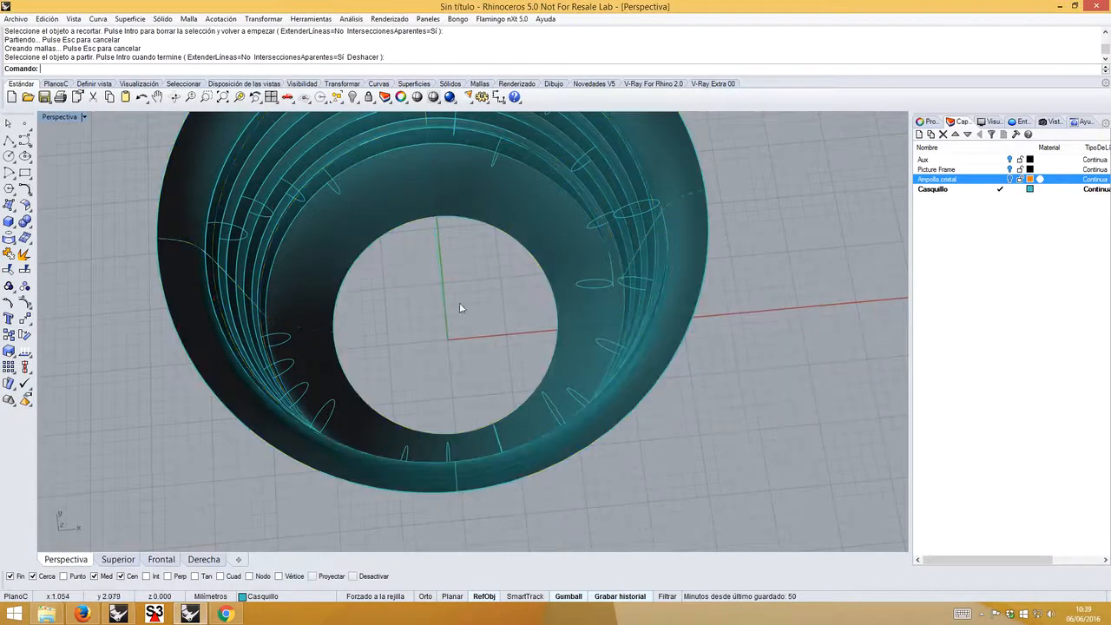
- Join the two remaining thread surfaces on the outside of the sleeve
right_click_drag(460, 304, 558, 258)
left_click(252, 226)
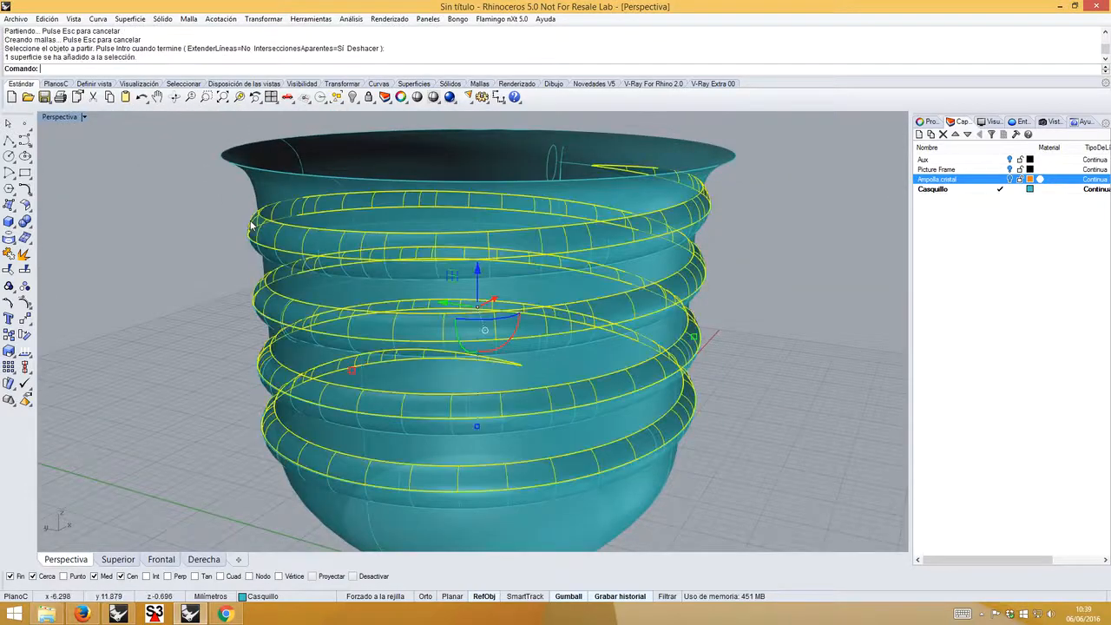
left_click(248, 248, "shift")
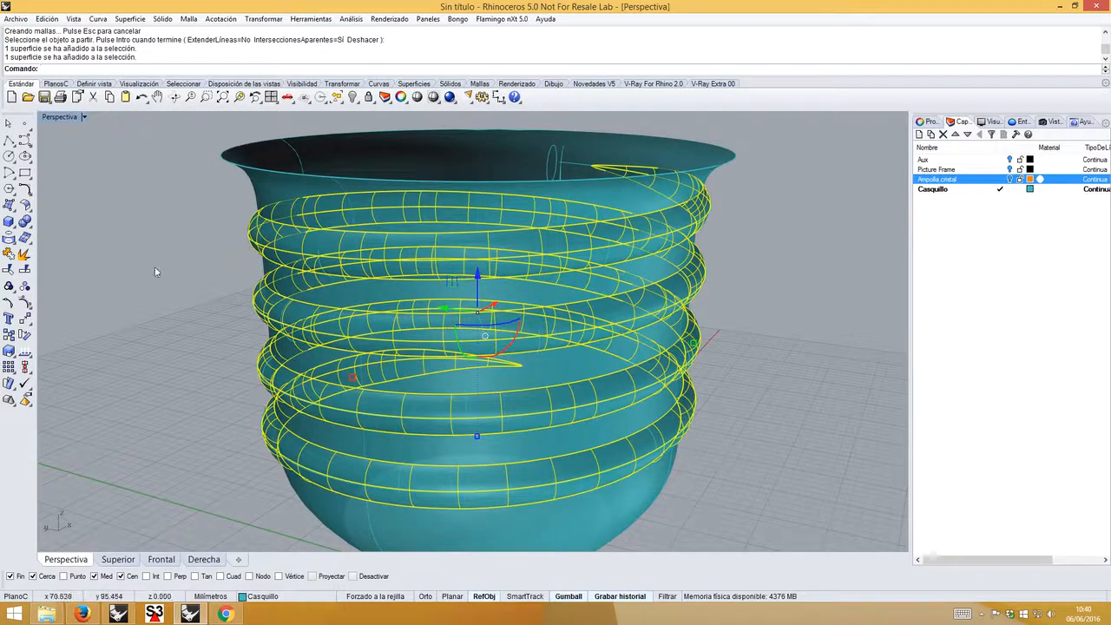
left_click(8, 254)
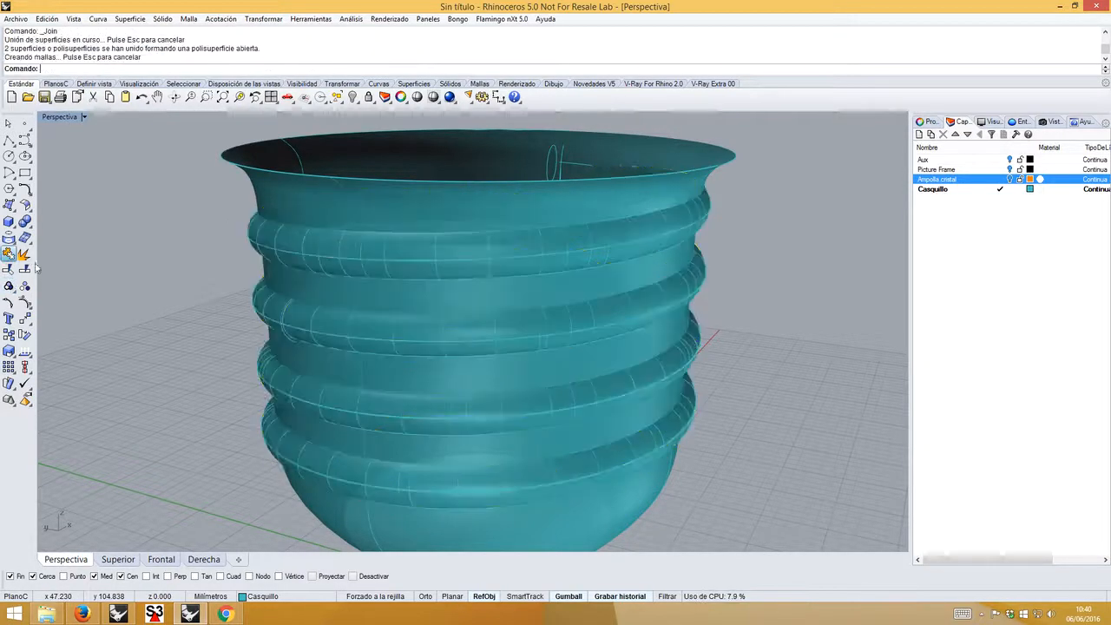
- Trim away the sleeve wall strip behind the thread, using the joined thread as the cutting object
right_click_drag(167, 286, 52, 278)
left_click(10, 272)
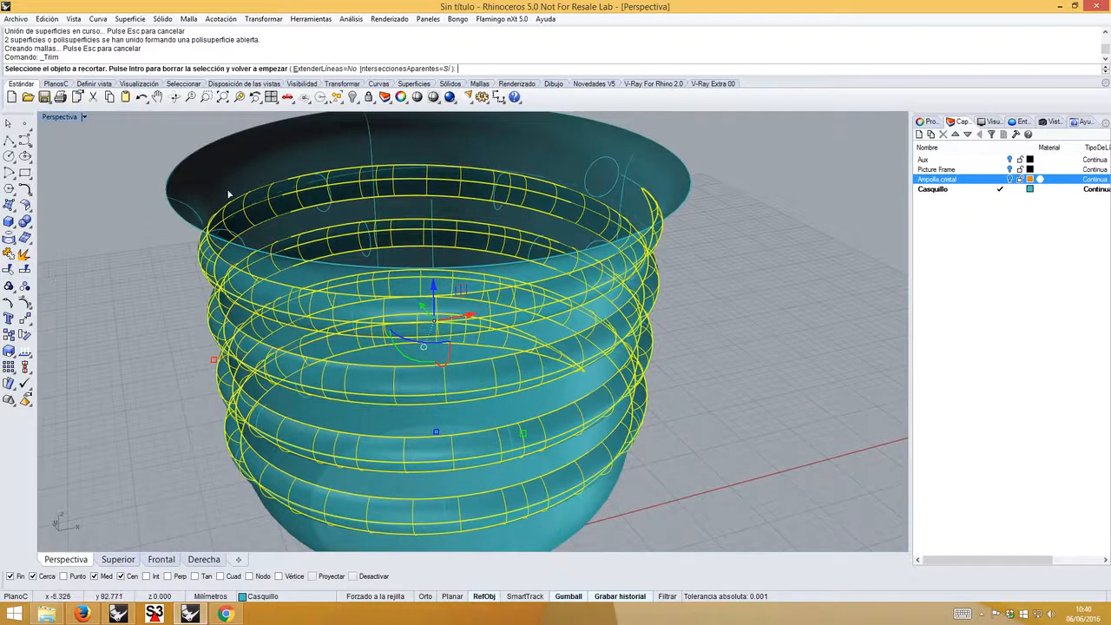
scroll(250, 225, "up", 3)
left_click(250, 226)
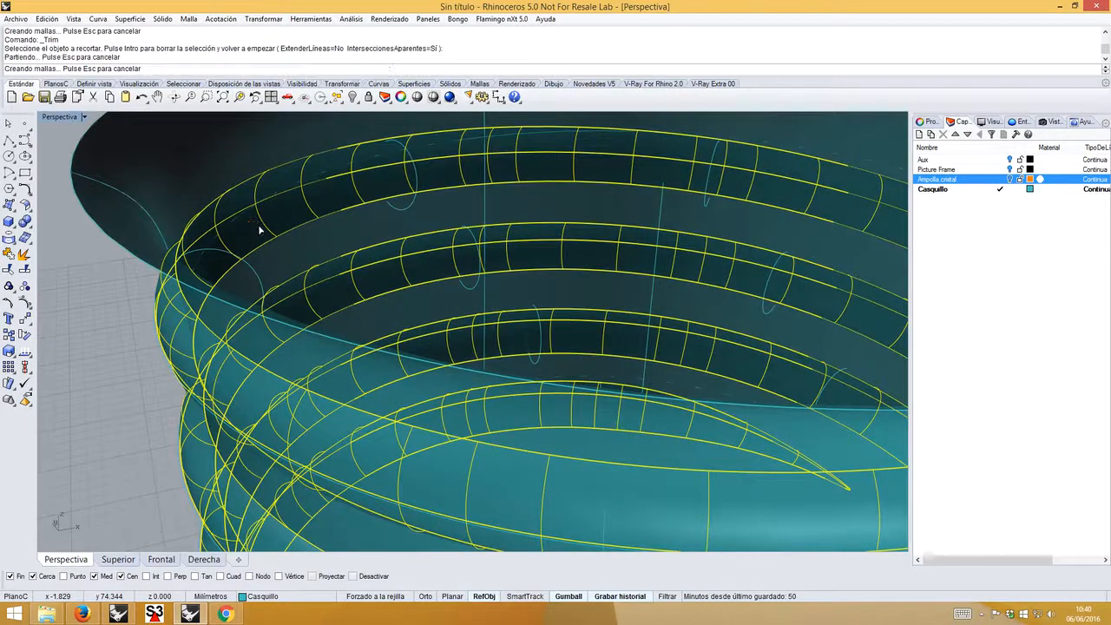
key("Return")
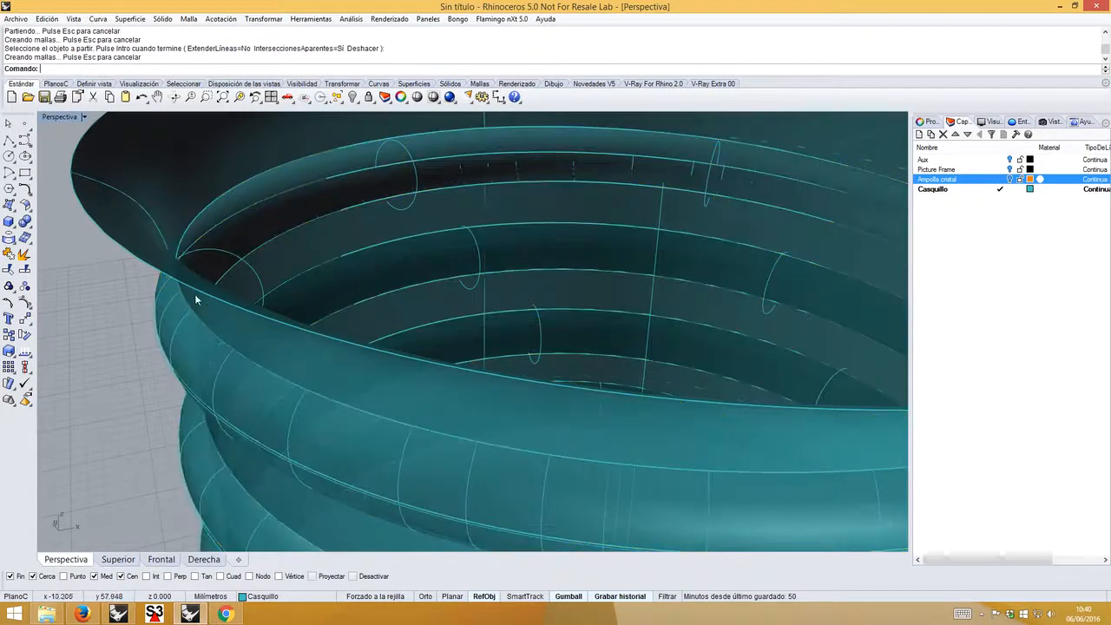
- Place a clipping plane in the Frontal view with a rectangle enclosing the whole socket
scroll(260, 219, "down", 4)
right_click_drag(295, 215, 571, 264)
scroll(545, 310, "down", 5)
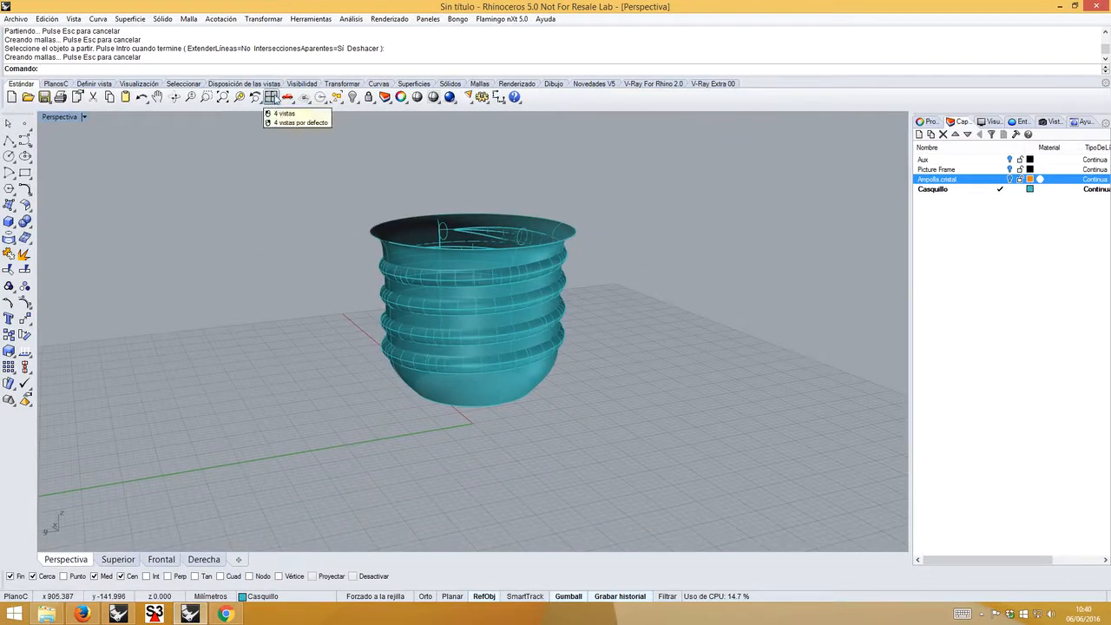
left_click(272, 97)
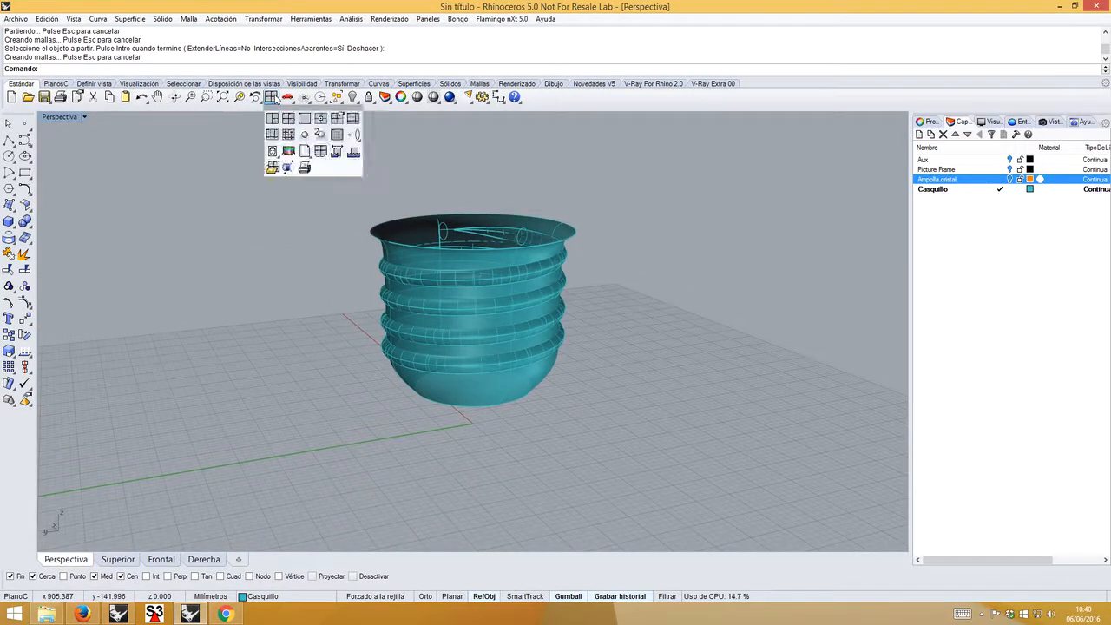
left_click(287, 168)
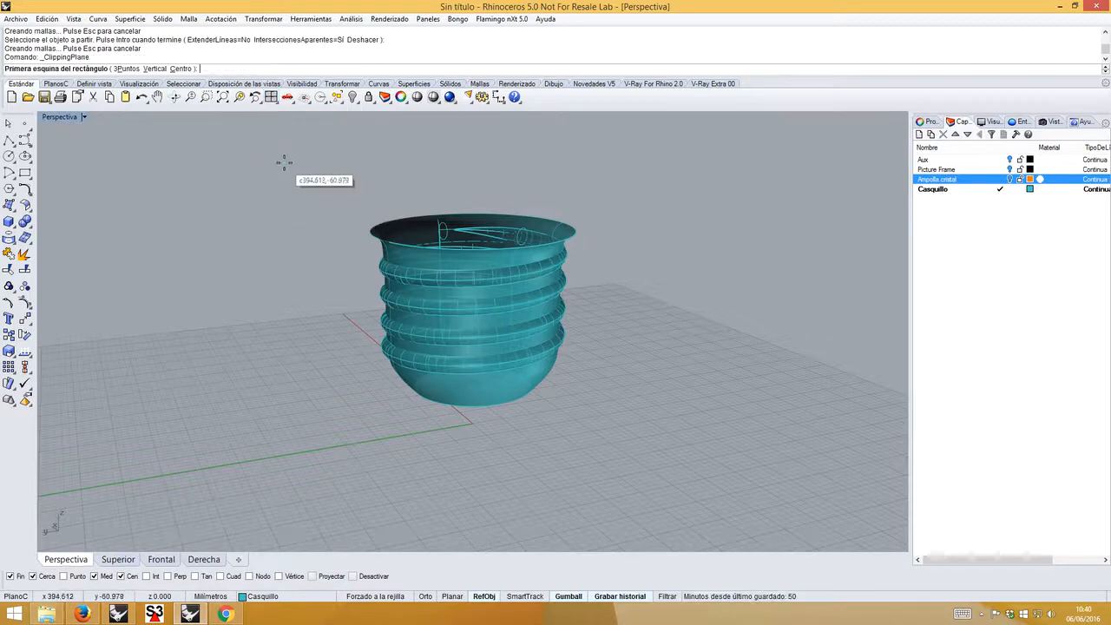
double_click(61, 118)
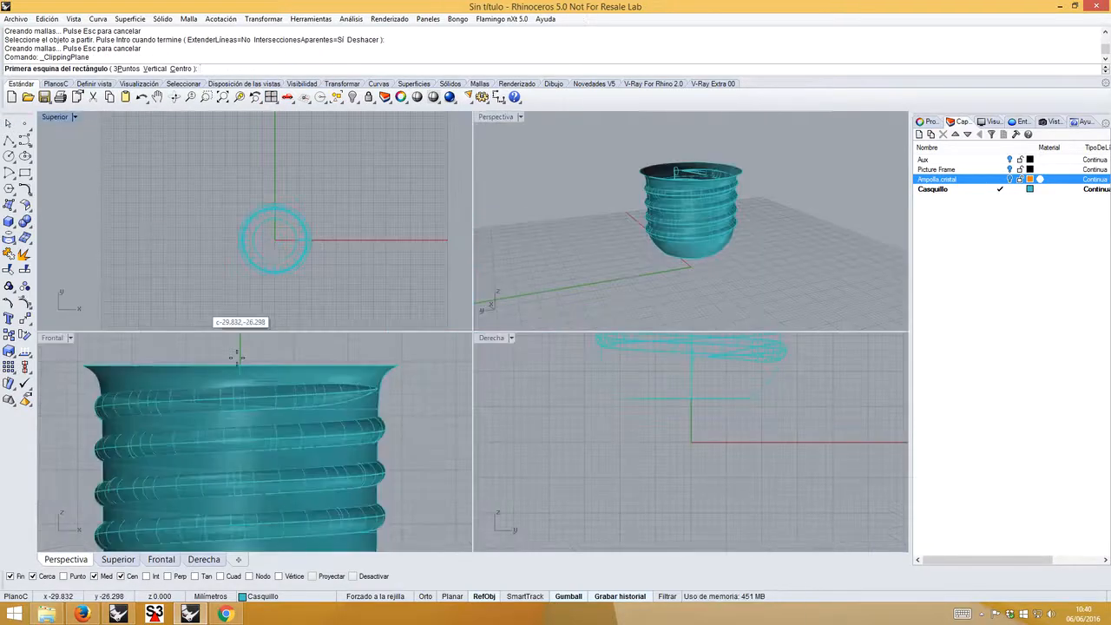
scroll(239, 356, "down", 3)
left_click(162, 346)
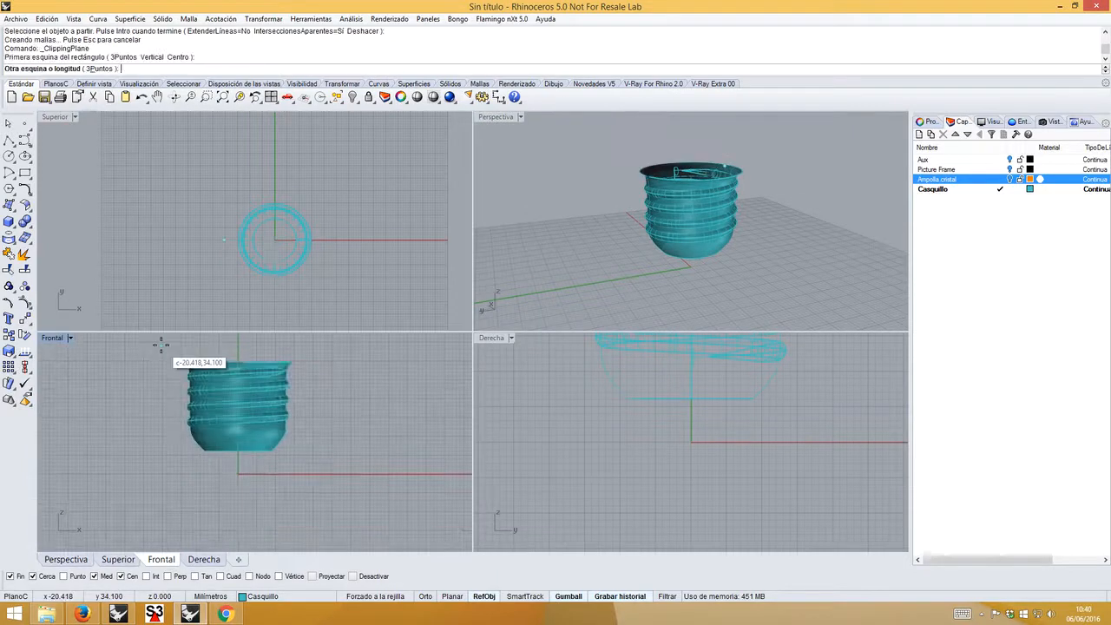
left_click(312, 470)
- Check the sectioned thread profile inside the socket, and delete the clipping plane
right_click_drag(625, 227, 671, 208)
scroll(634, 184, "up", 5)
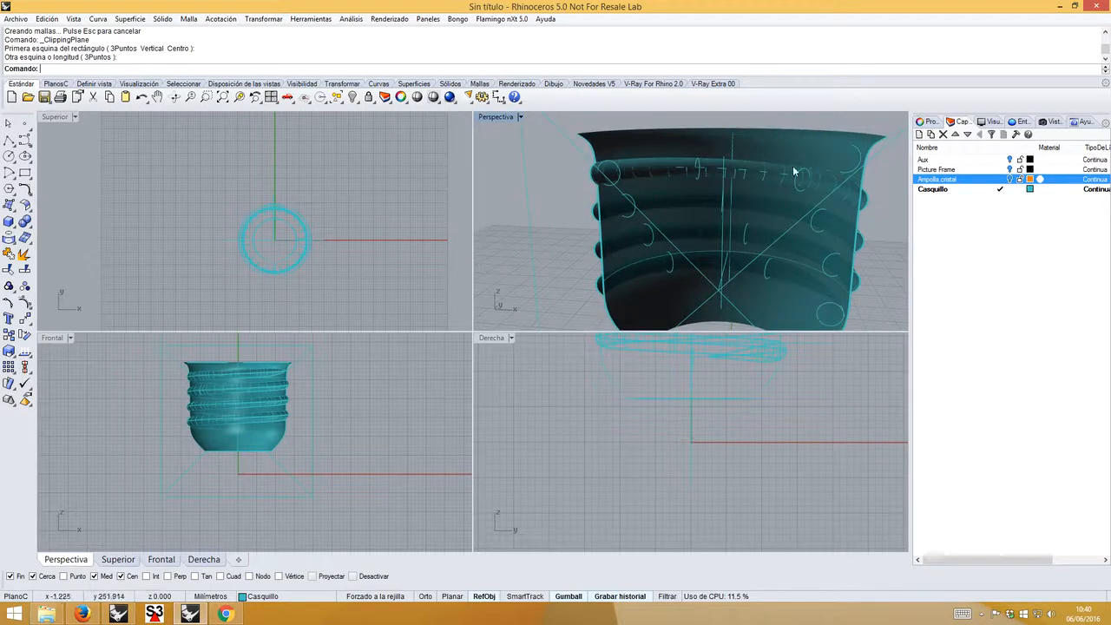
scroll(606, 196, "up", 3)
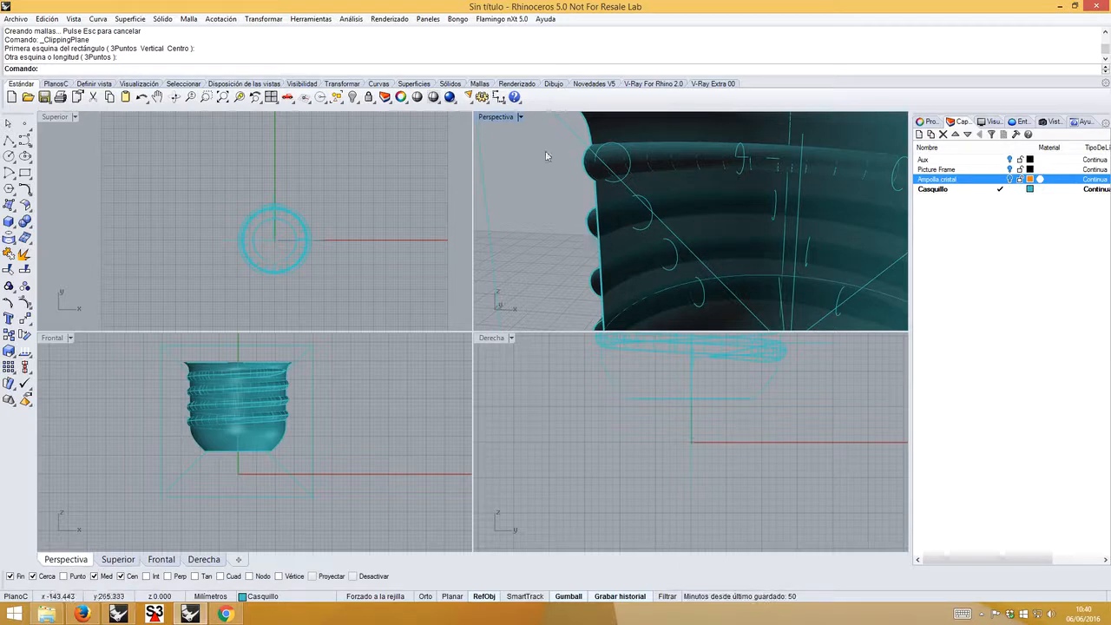
left_click(485, 195)
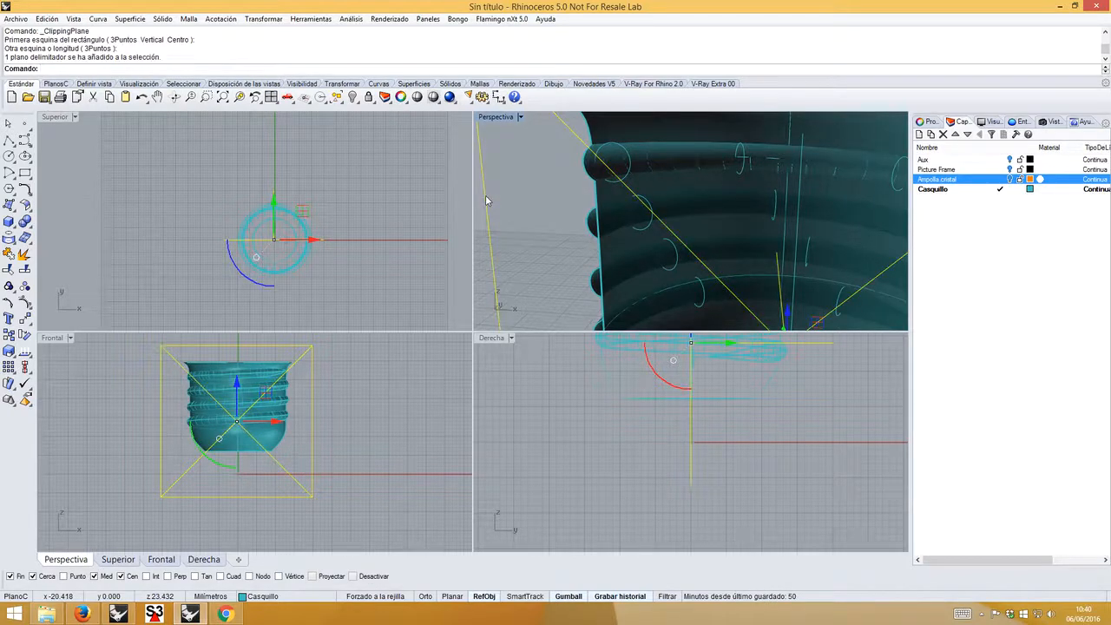
key("Delete")
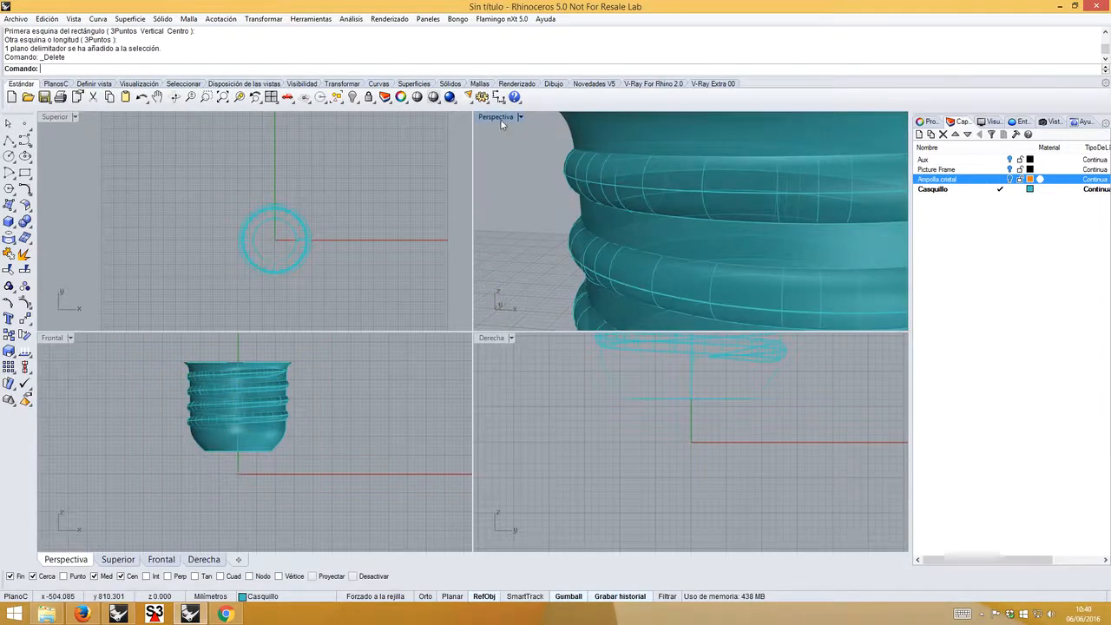
- Trim away the remaining sleeve wall strips behind the thread inside the socket, using the joined thread as the cutting object
double_click(499, 118)
left_click(223, 206)
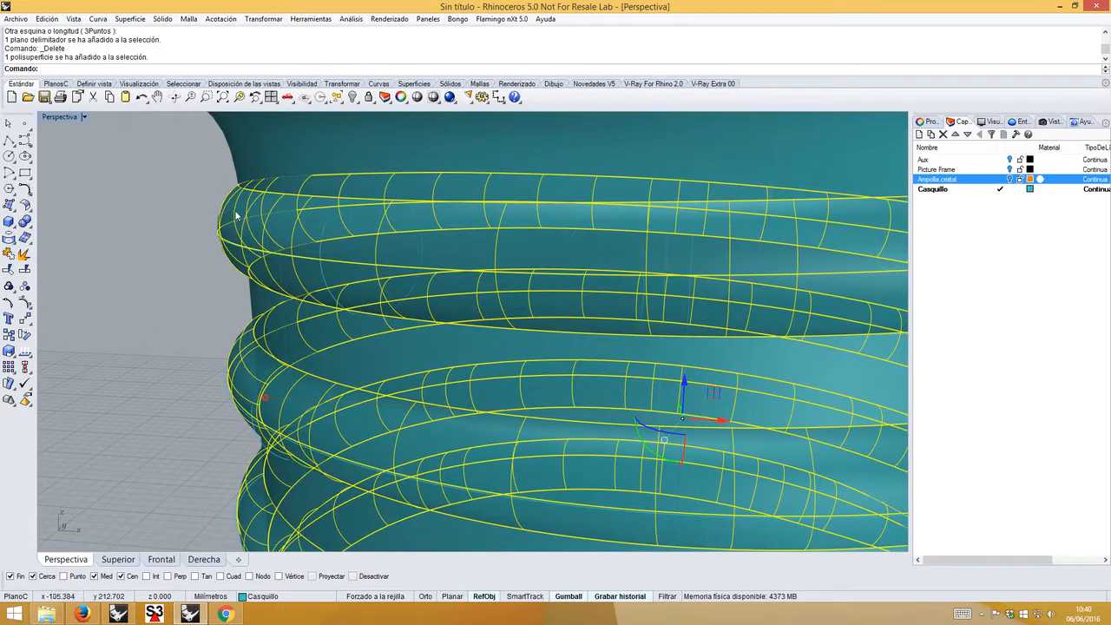
left_click(8, 272)
scroll(90, 257, "down", 5)
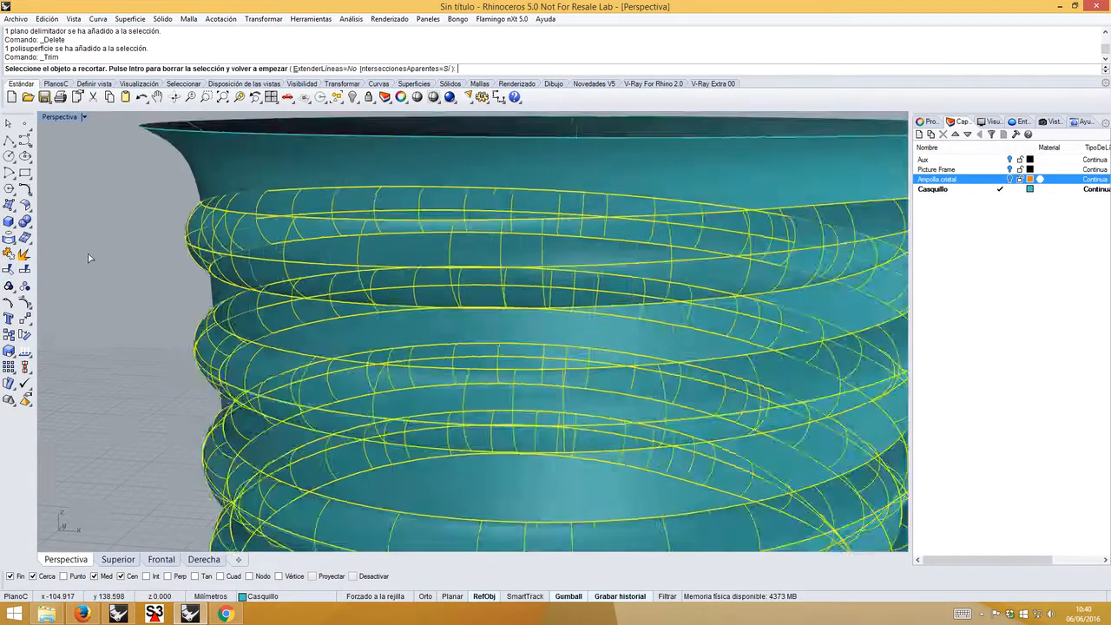
right_click_drag(230, 302, 579, 279)
scroll(573, 274, "up", 10)
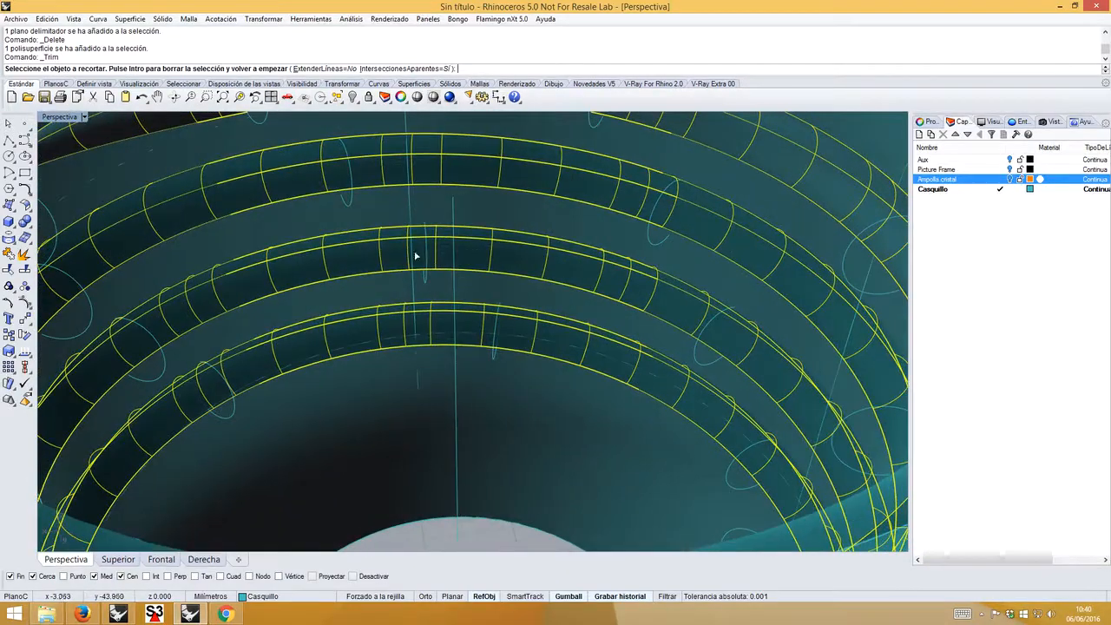
left_click(416, 251)
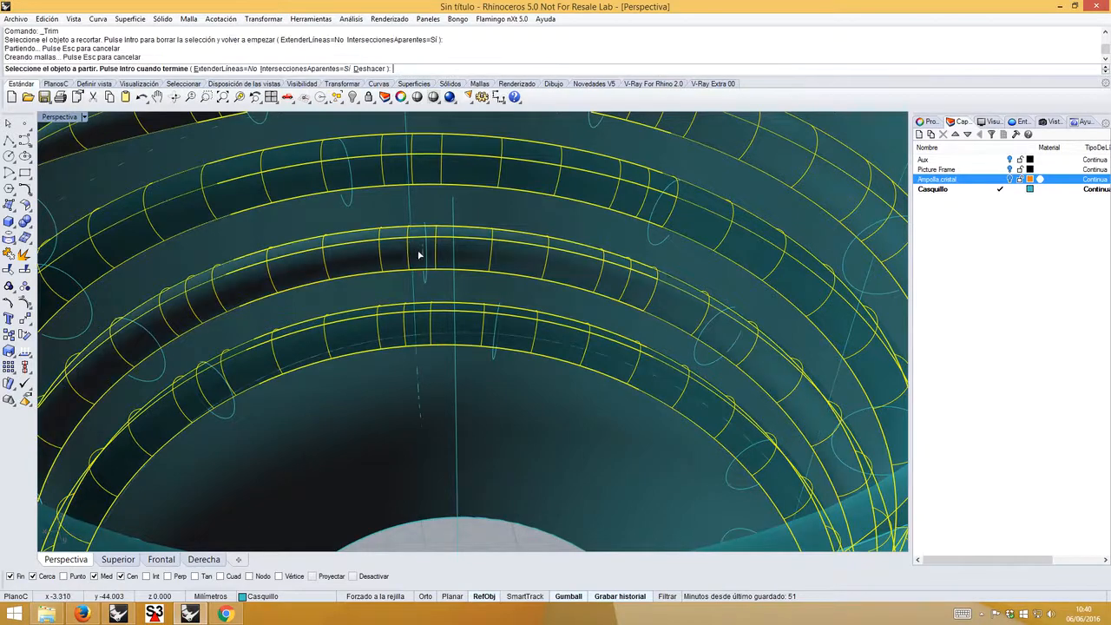
right_click_drag(407, 168, 630, 373)
left_click(413, 350)
scroll(640, 377, "down", 6)
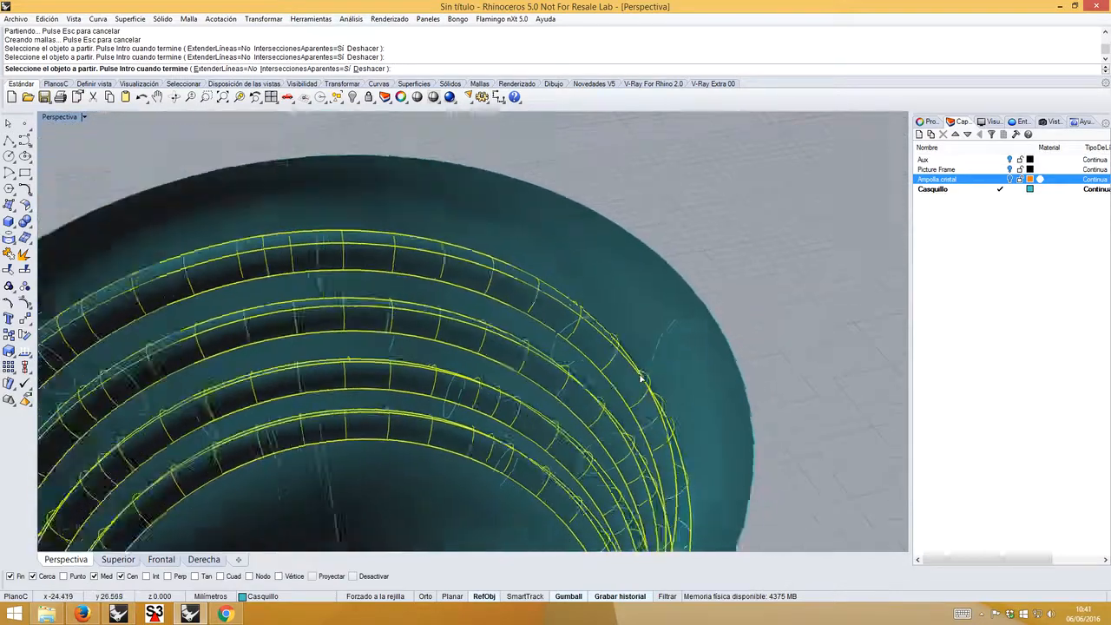
right_click_drag(599, 330, 482, 234, "shift")
right_click_drag(595, 300, 729, 278)
key("Return")
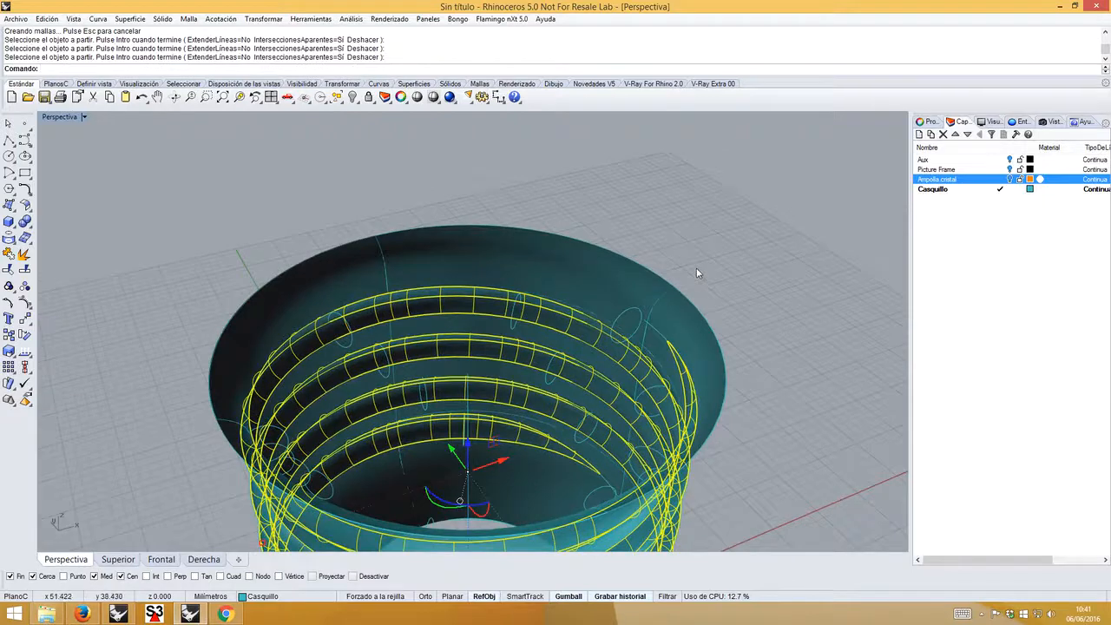
left_click(692, 265)
- Switch the Perspective viewport to Renderizado display and inspect the socket's thread from inside and outside
left_click(84, 116)
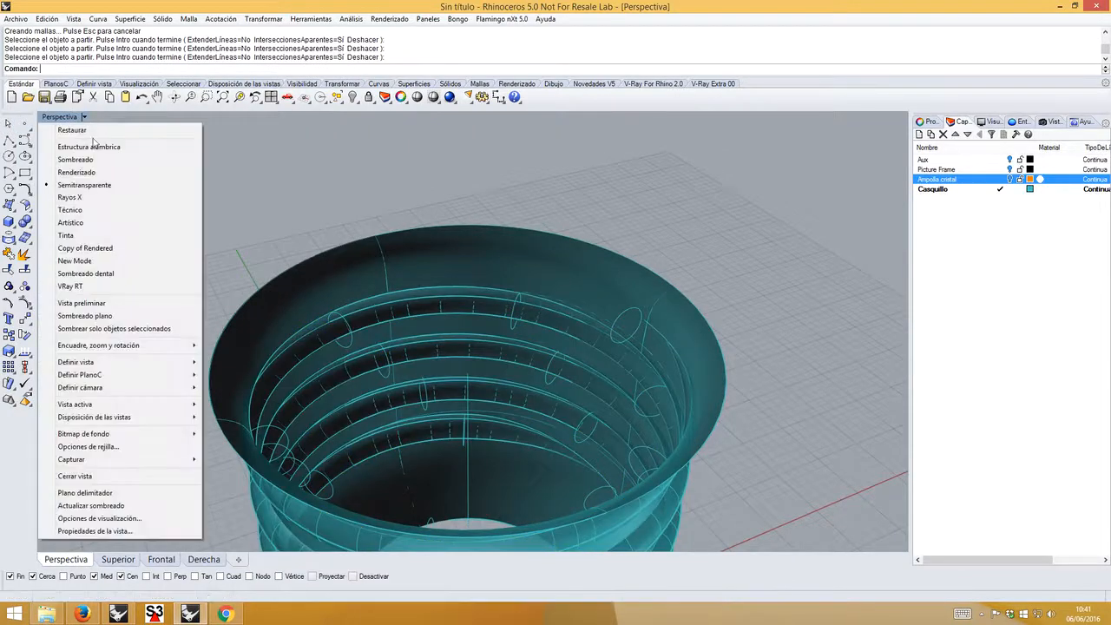
left_click(91, 185)
right_click_drag(314, 235, 800, 372)
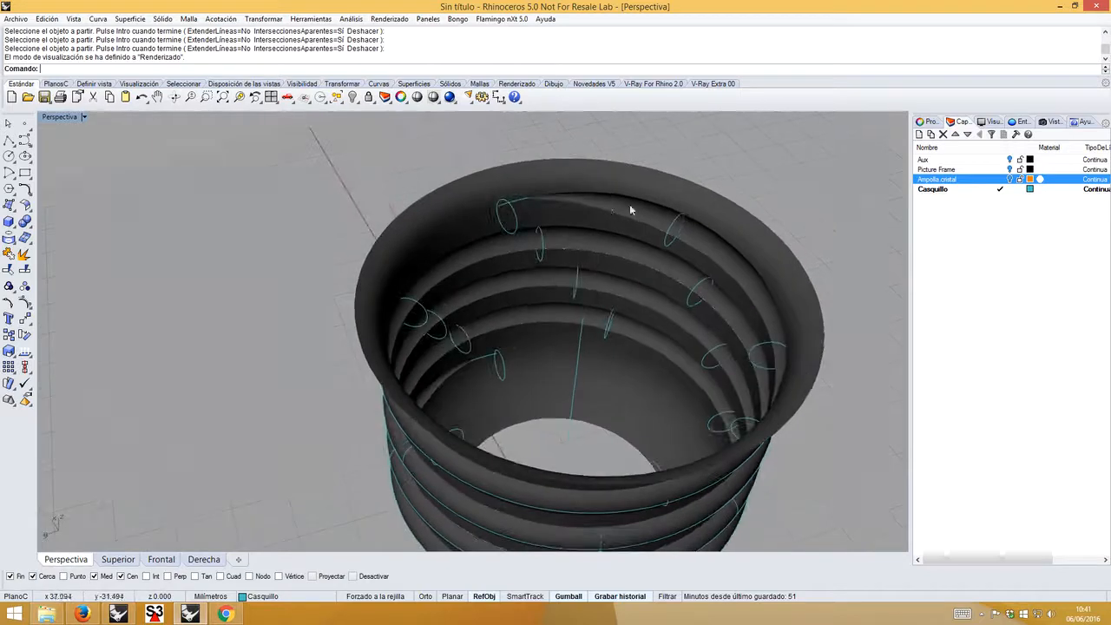
right_click_drag(660, 287, 454, 372)
right_click_drag(496, 437, 350, 301)
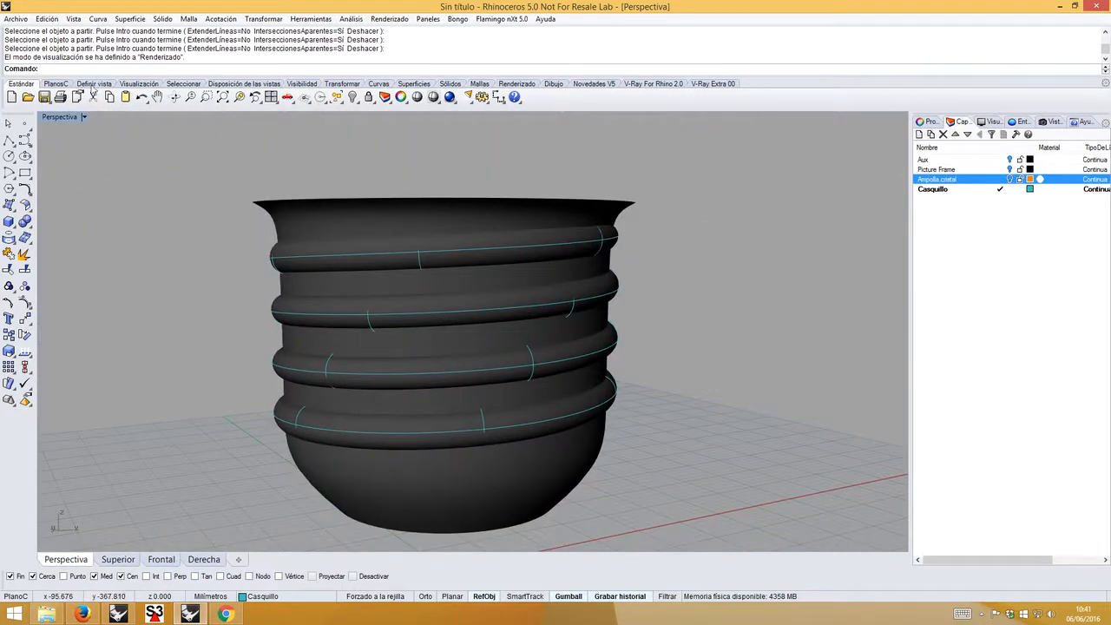
- Save the model to the desktop as Bombilla1.3dm in Rhino 5 format
left_click(15, 19)
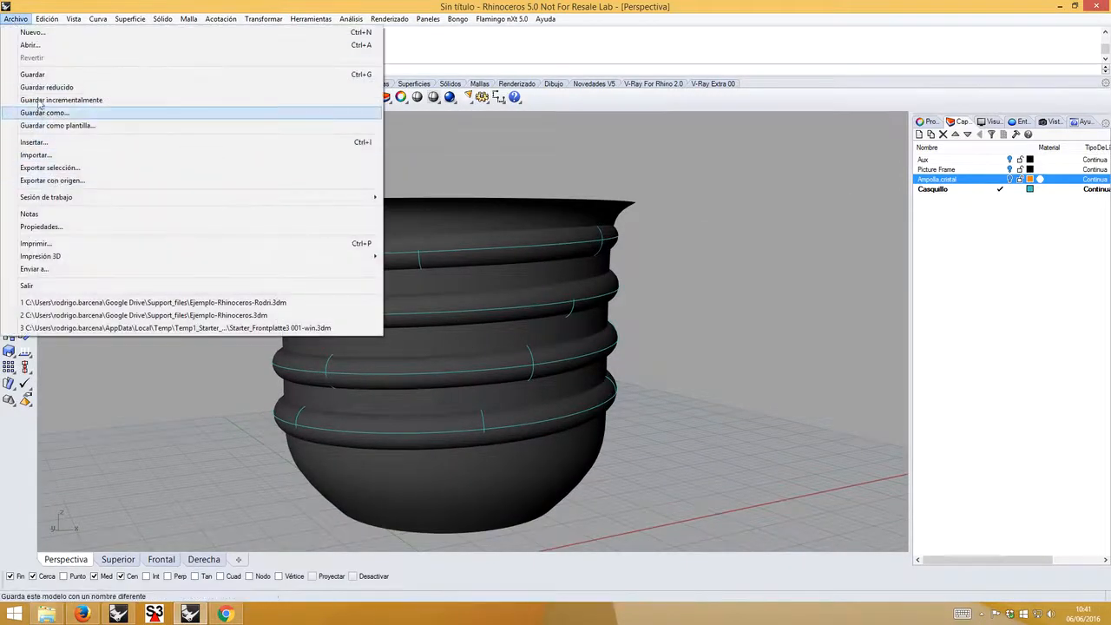
left_click(33, 75)
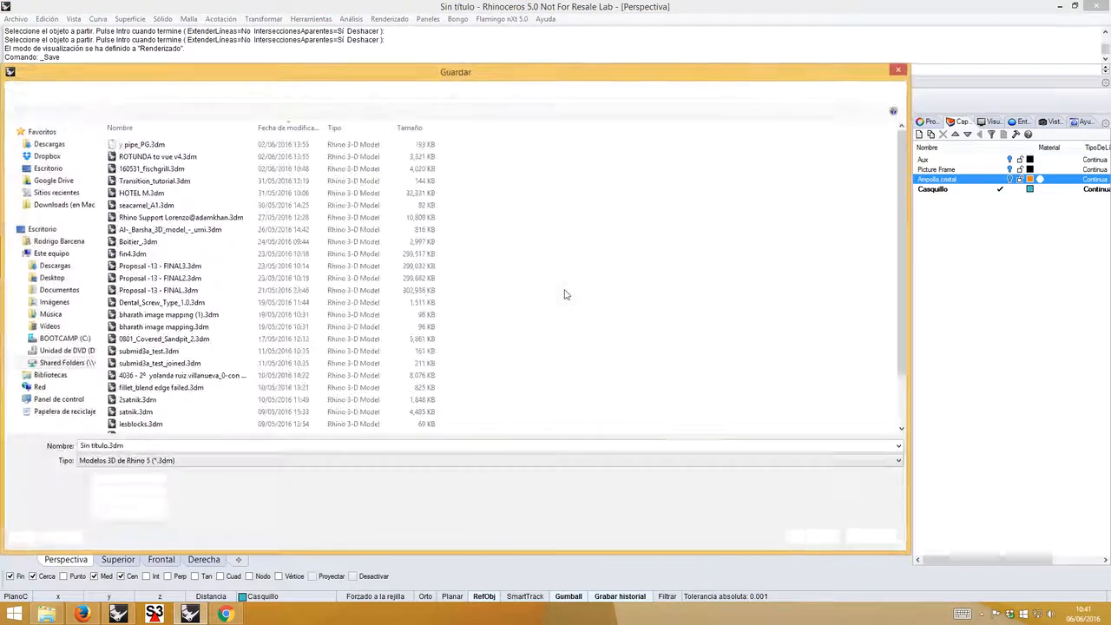
right_click(565, 292)
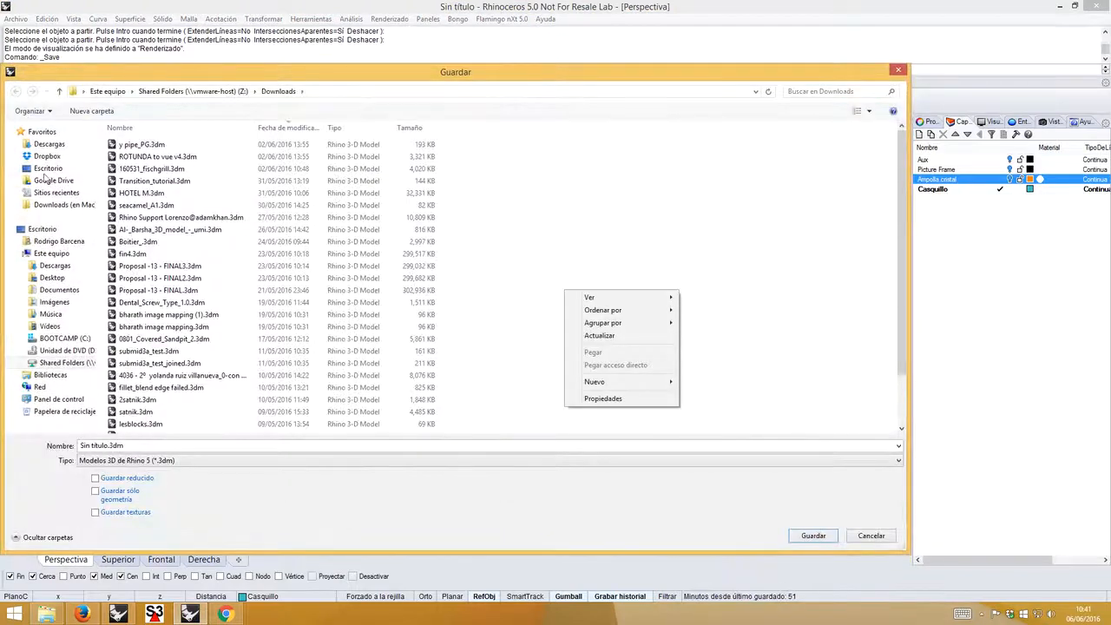
left_click(48, 168)
left_click(108, 445)
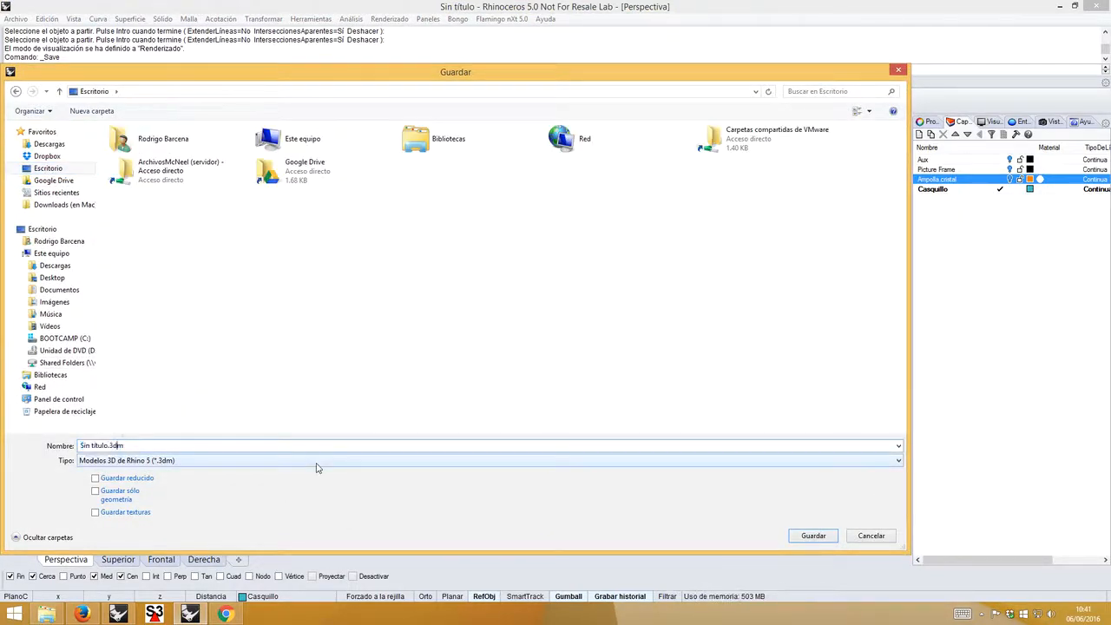
key("Left")
key("Left")
key("Left")
key("Left")
key("shift+Left")
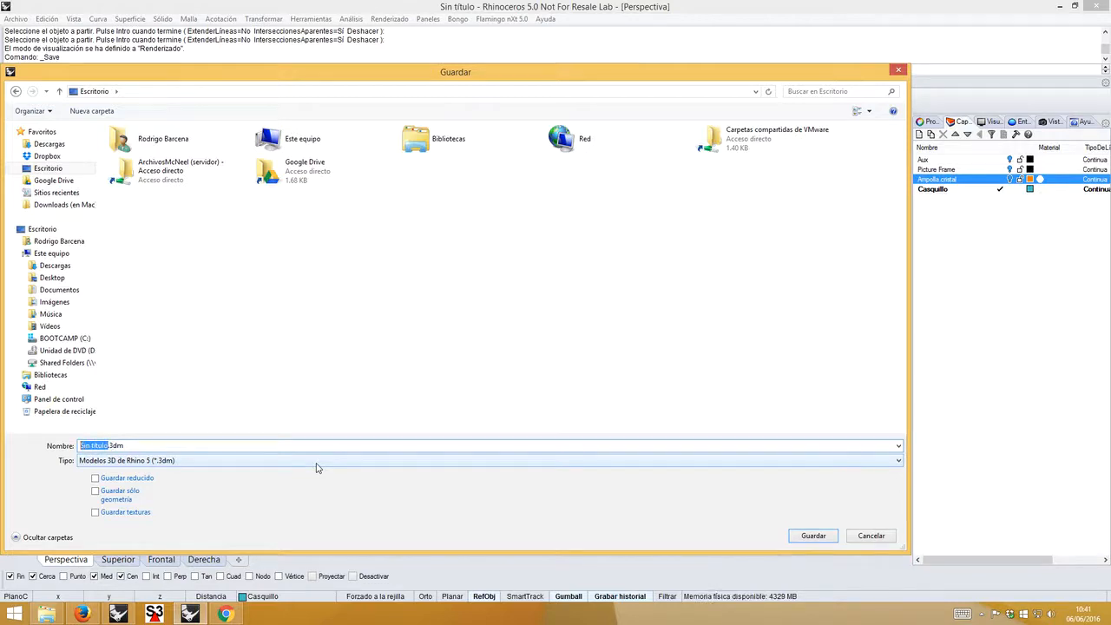
type("Bombilla1")
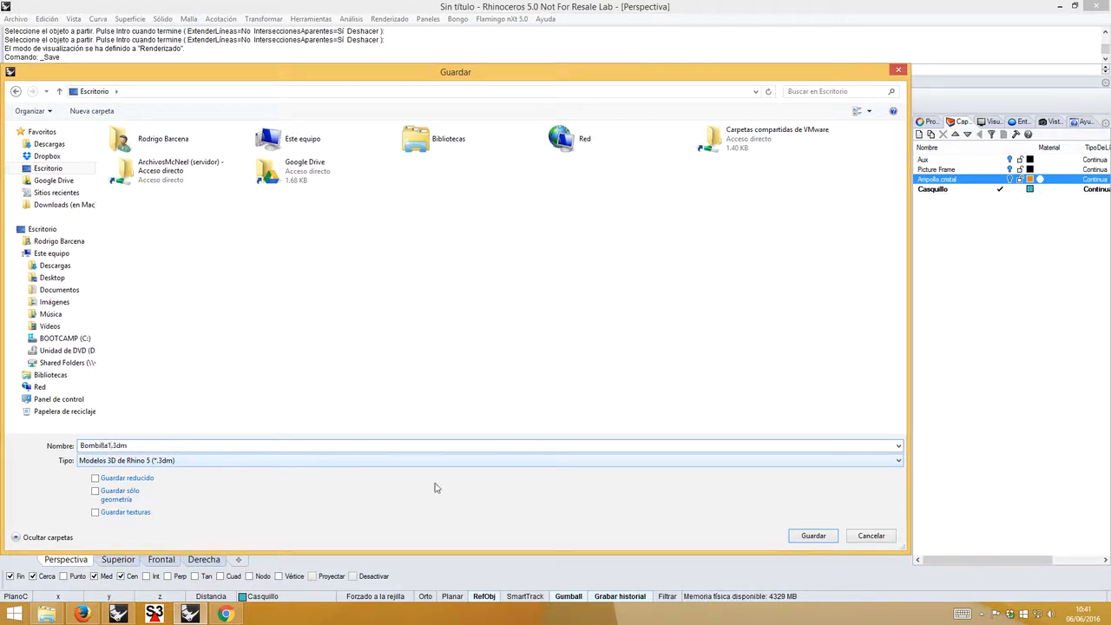
left_click(799, 540)
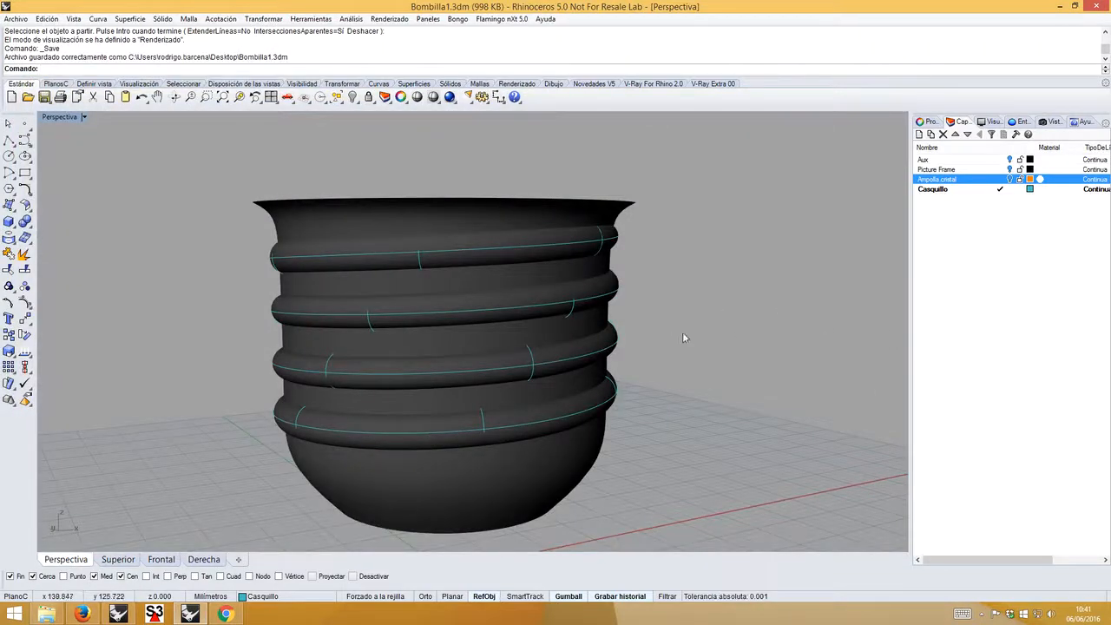
- Set the Perspective viewport back to Semitransparente display
right_click_drag(677, 326, 627, 306)
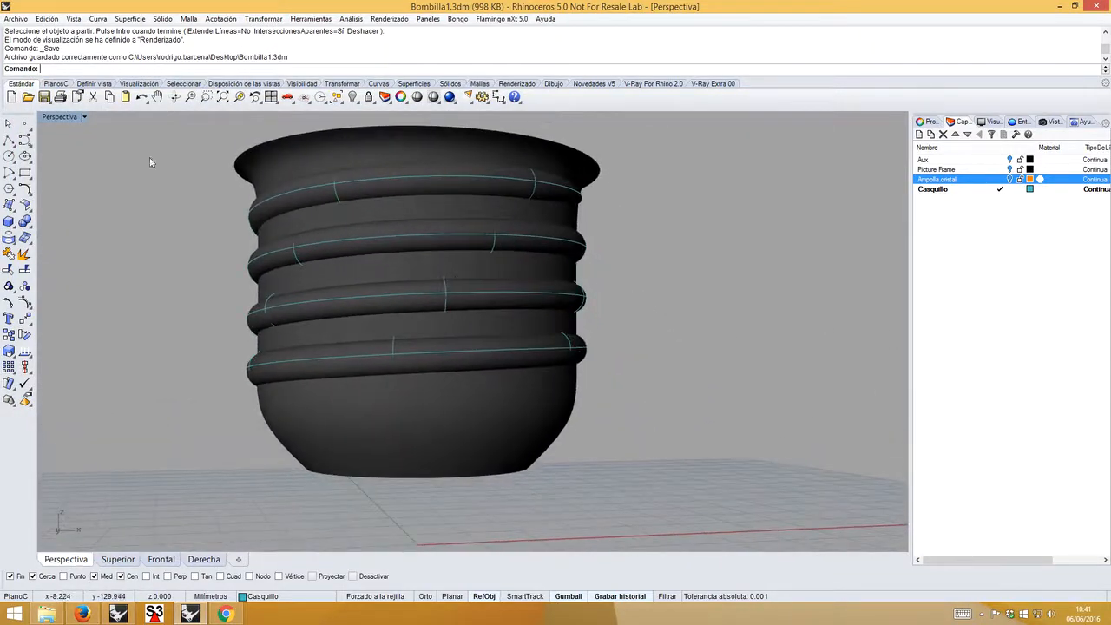
left_click(86, 118)
left_click(68, 186)
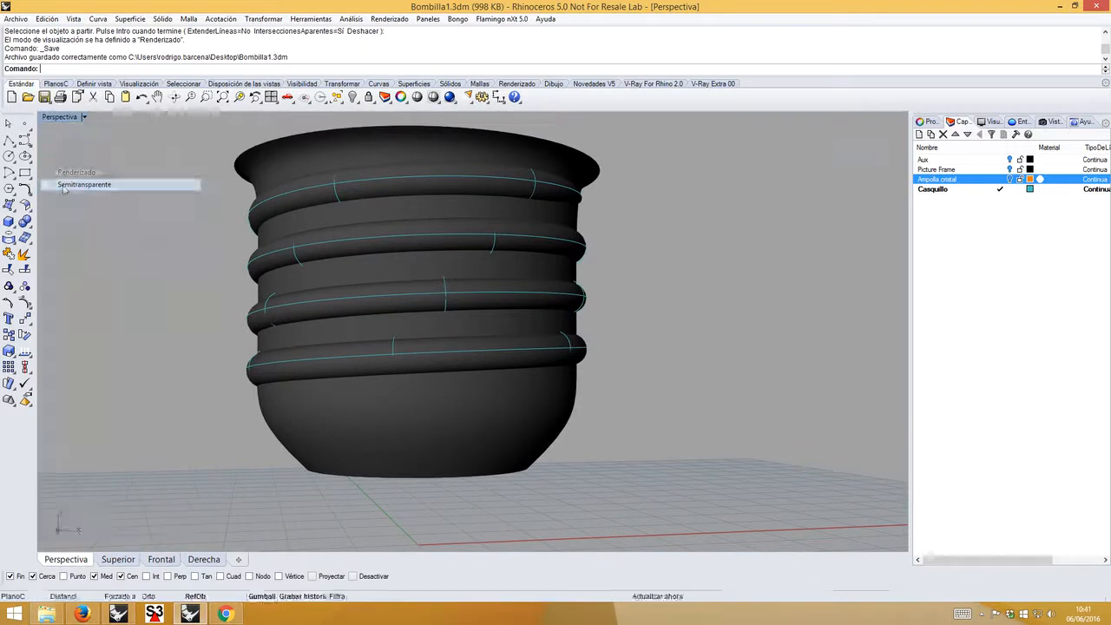
right_click_drag(419, 361, 507, 370)
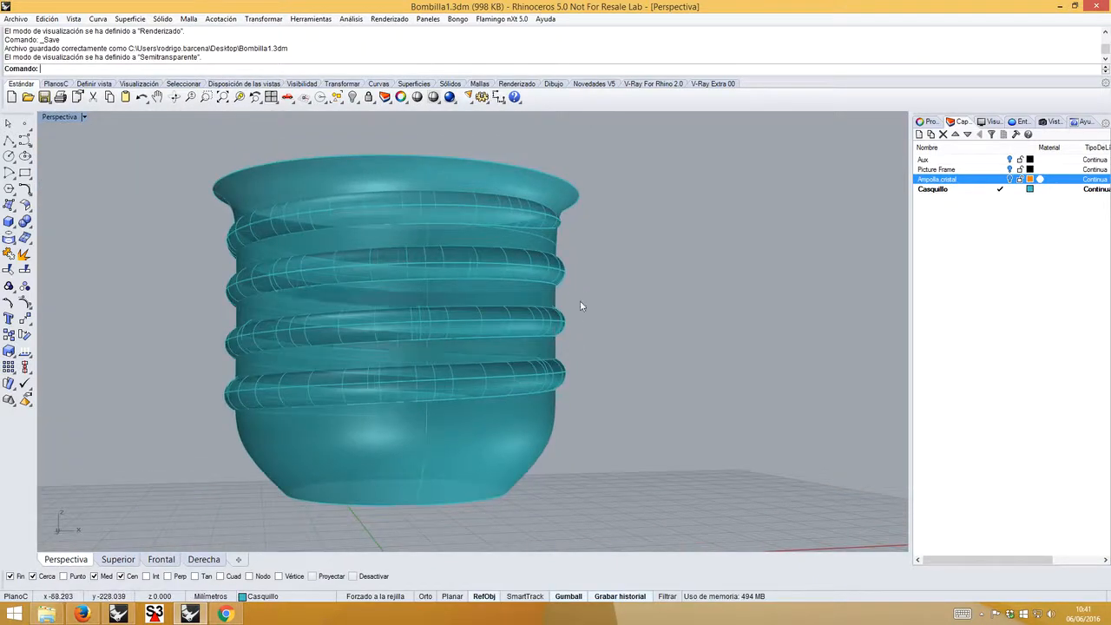
- Select all surfaces with SelSup, add the thread polysurface to the selection, and join everything into one polysurface
left_click(434, 225)
left_click(732, 235)
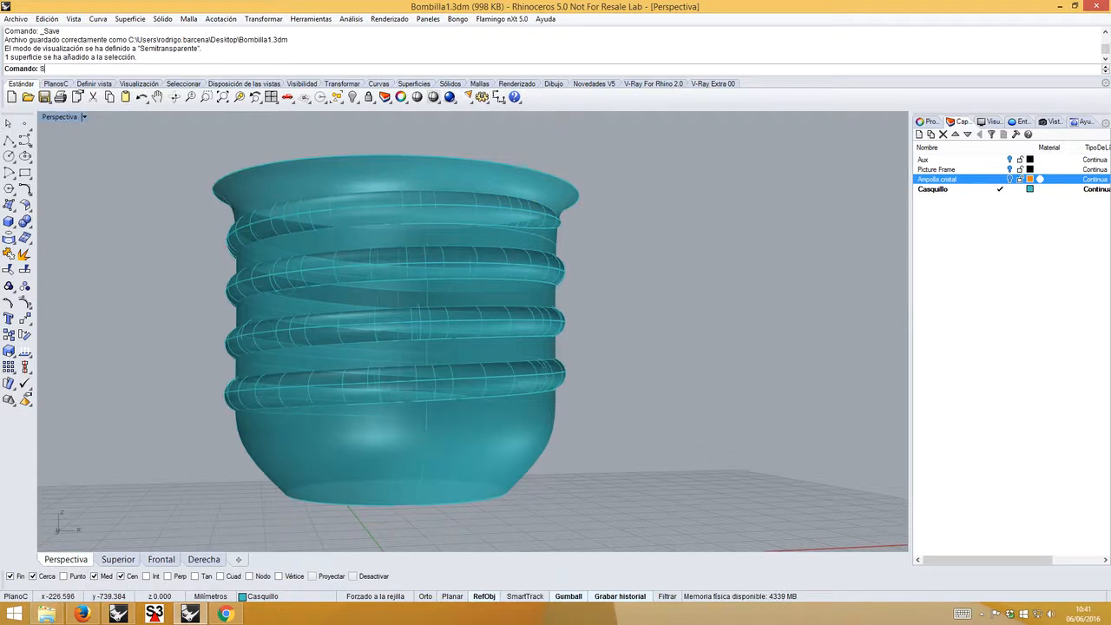
type("SelSup")
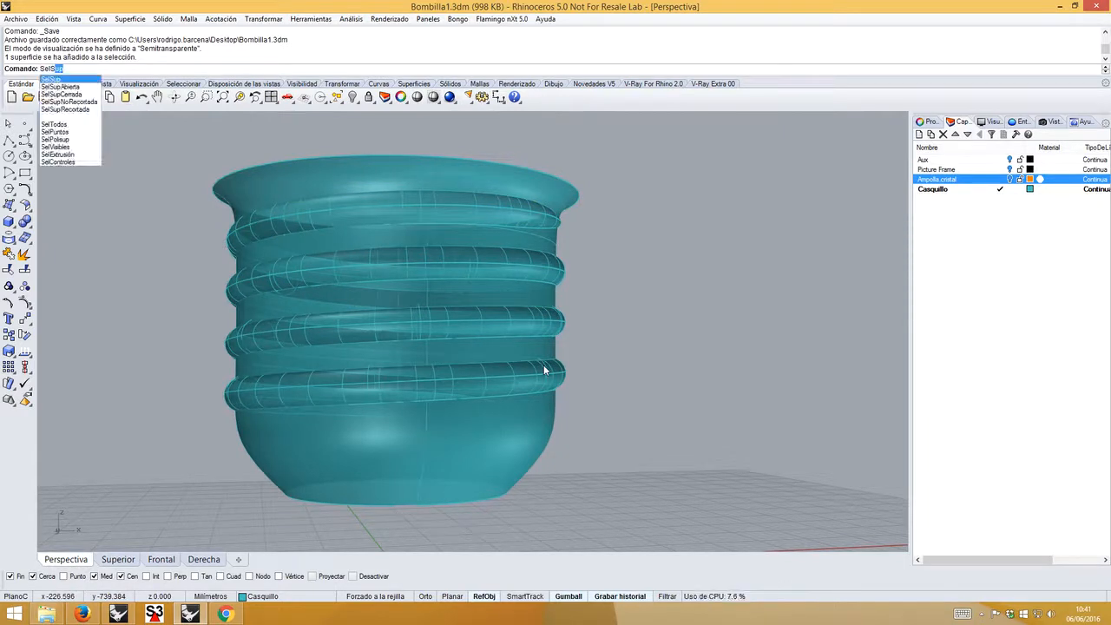
key("Return")
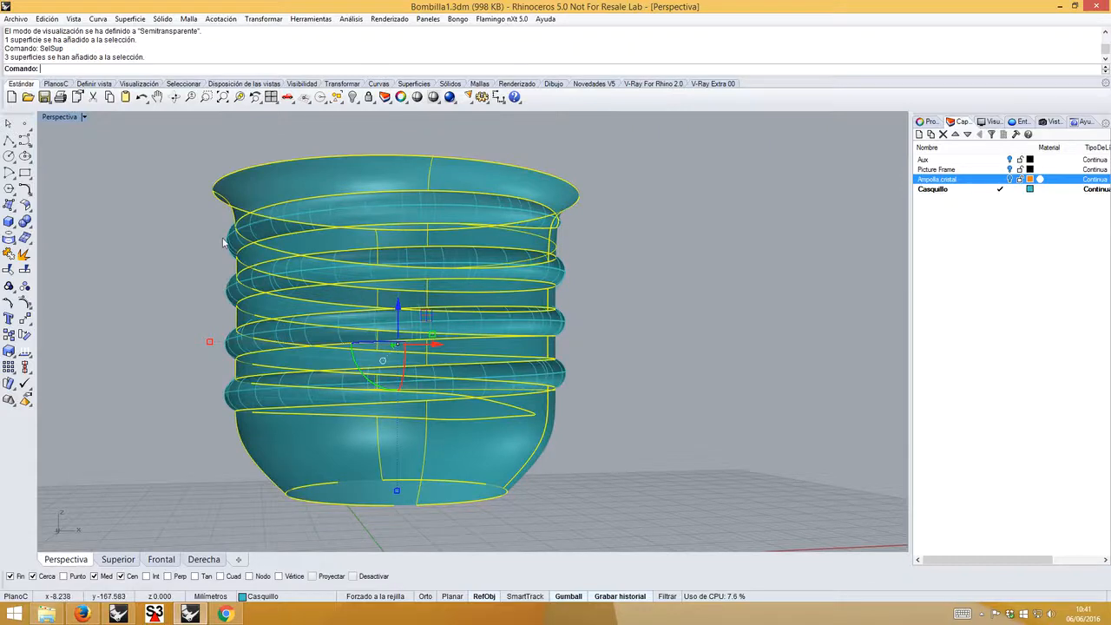
left_click(229, 242)
left_click(250, 280)
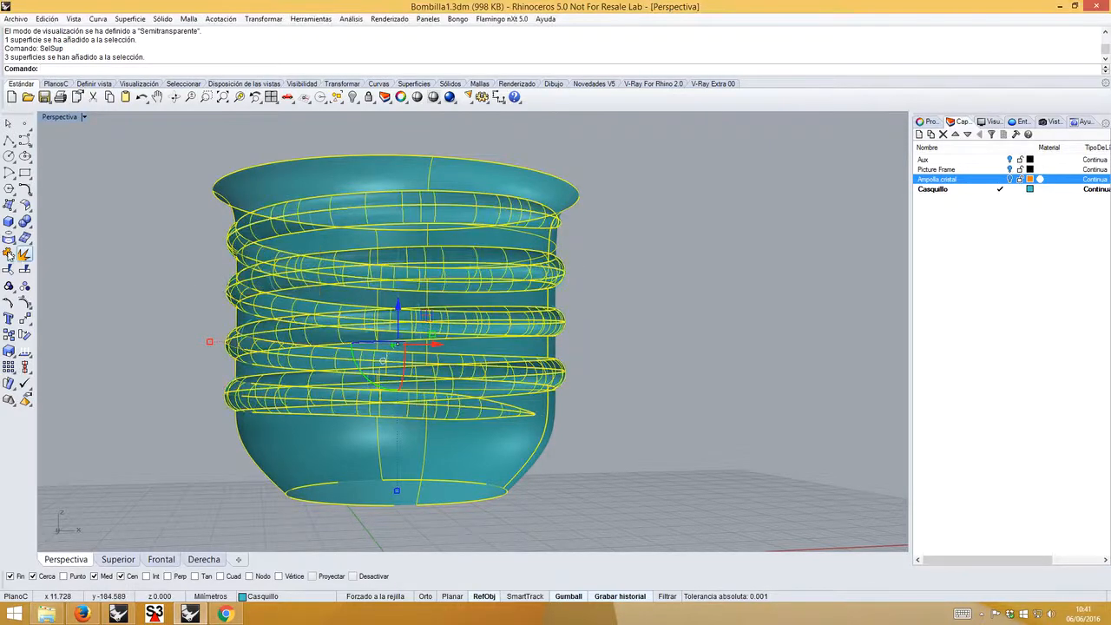
left_click(9, 253)
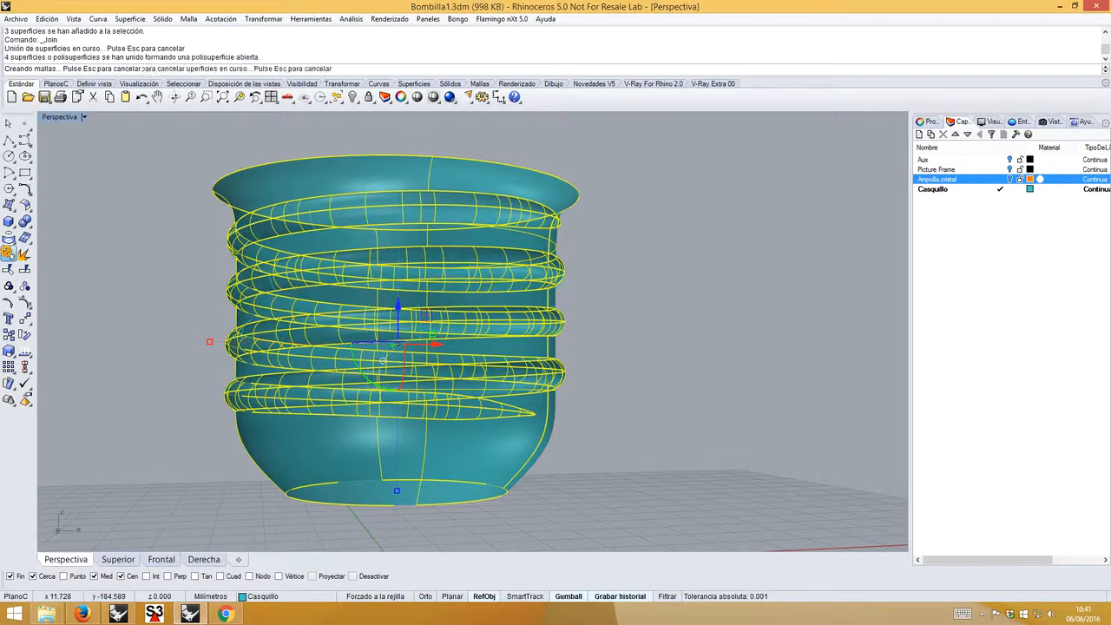
left_click(91, 224)
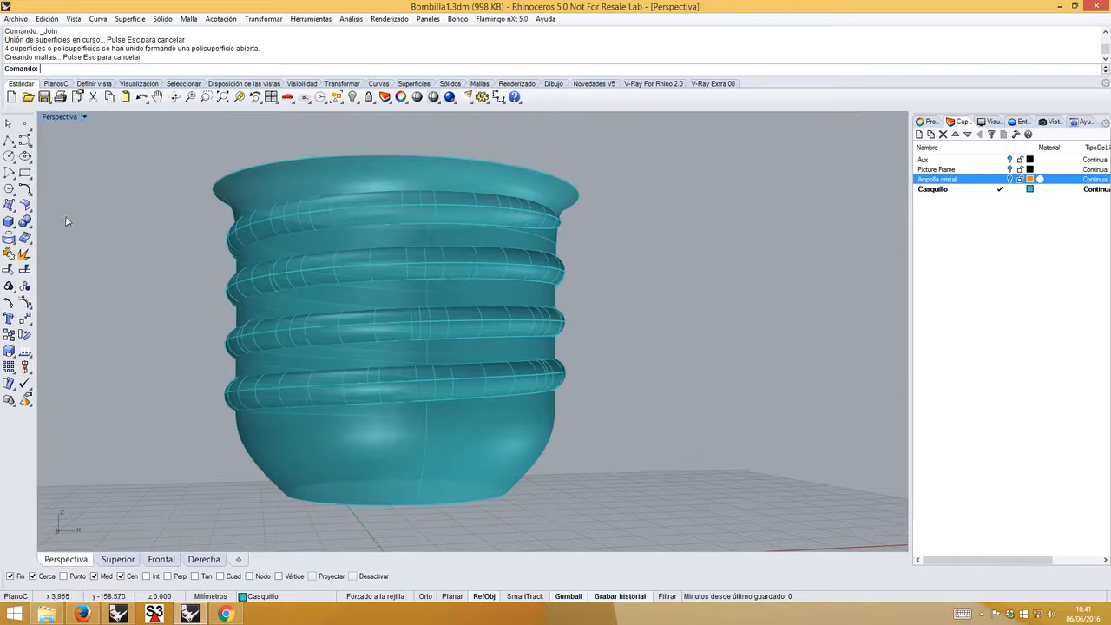
- Start an edge fillet on the joined socket with radius 1 and select the upper edge of the topmost thread turn
left_click(29, 207)
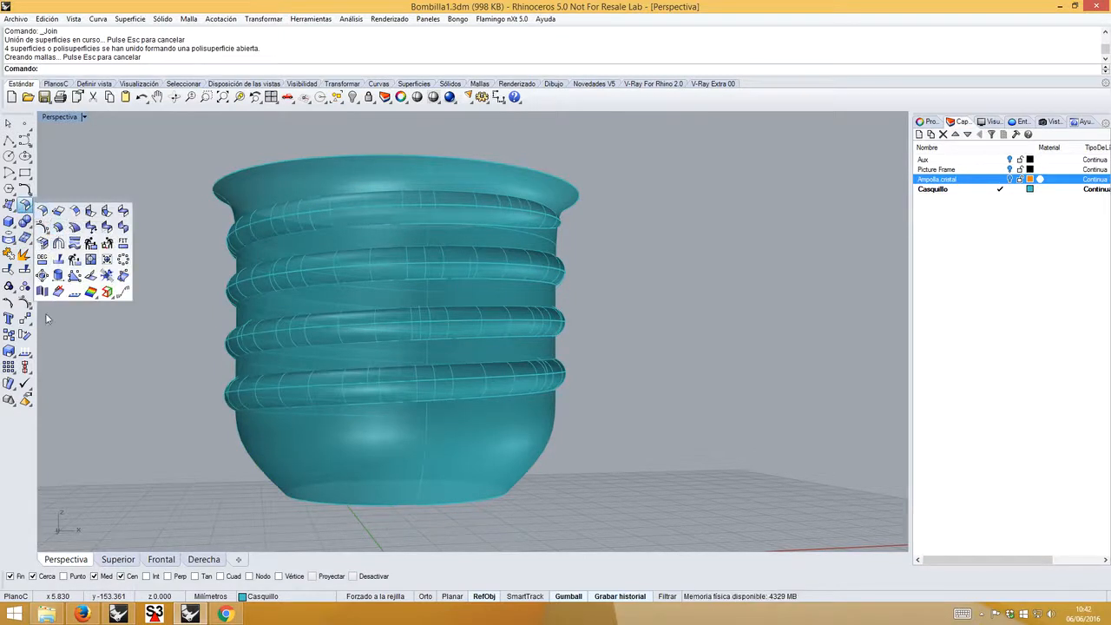
left_click(28, 228)
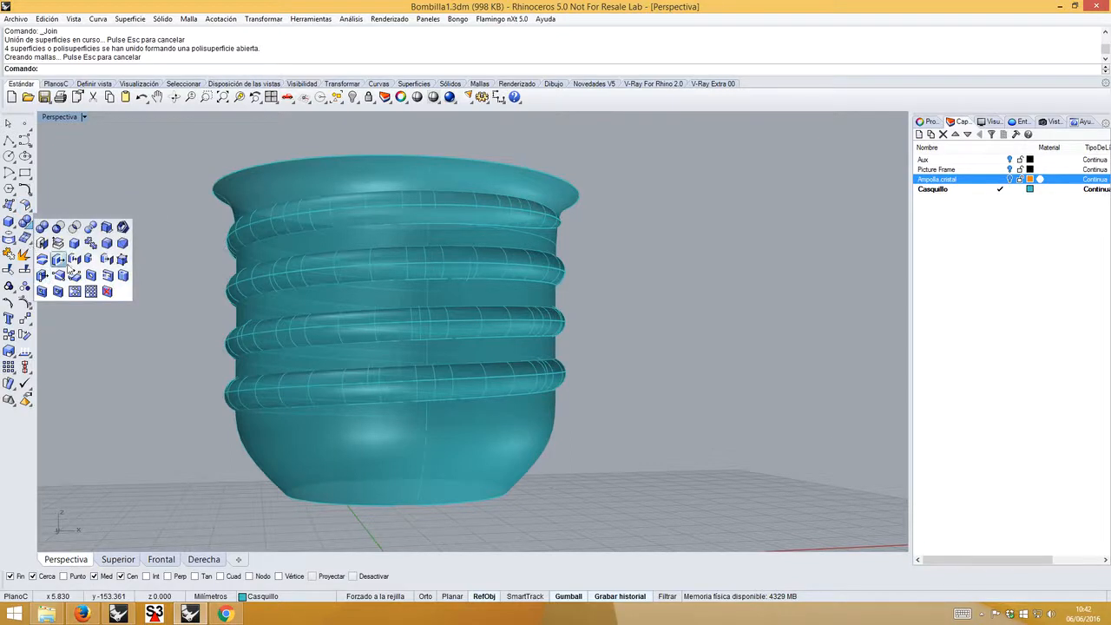
left_click(109, 248)
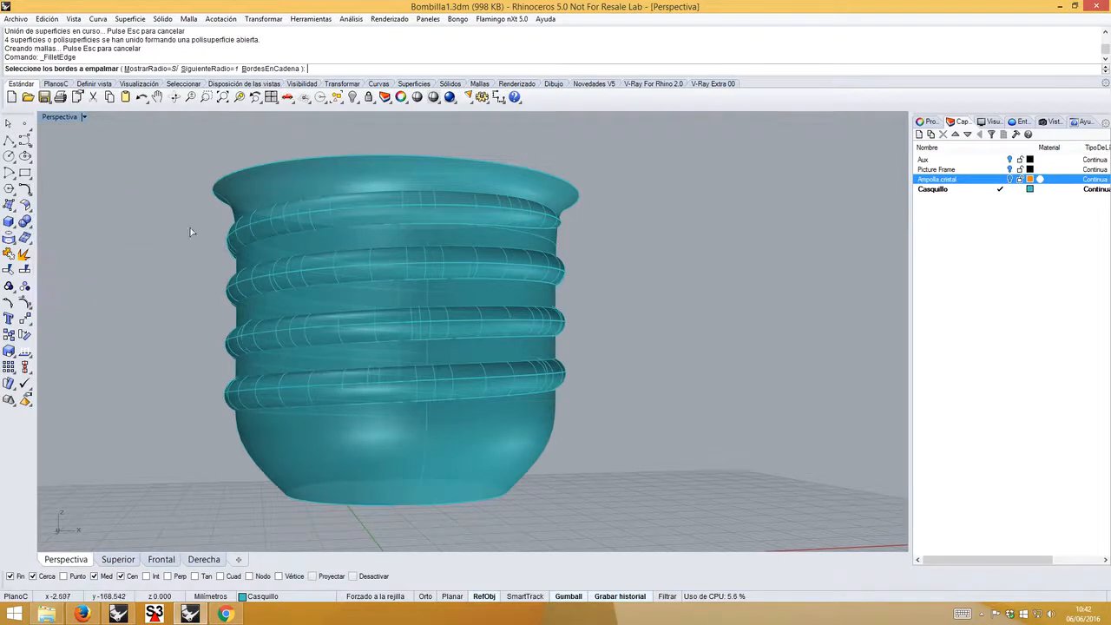
scroll(288, 166, "up", 2)
scroll(288, 167, "up", 1)
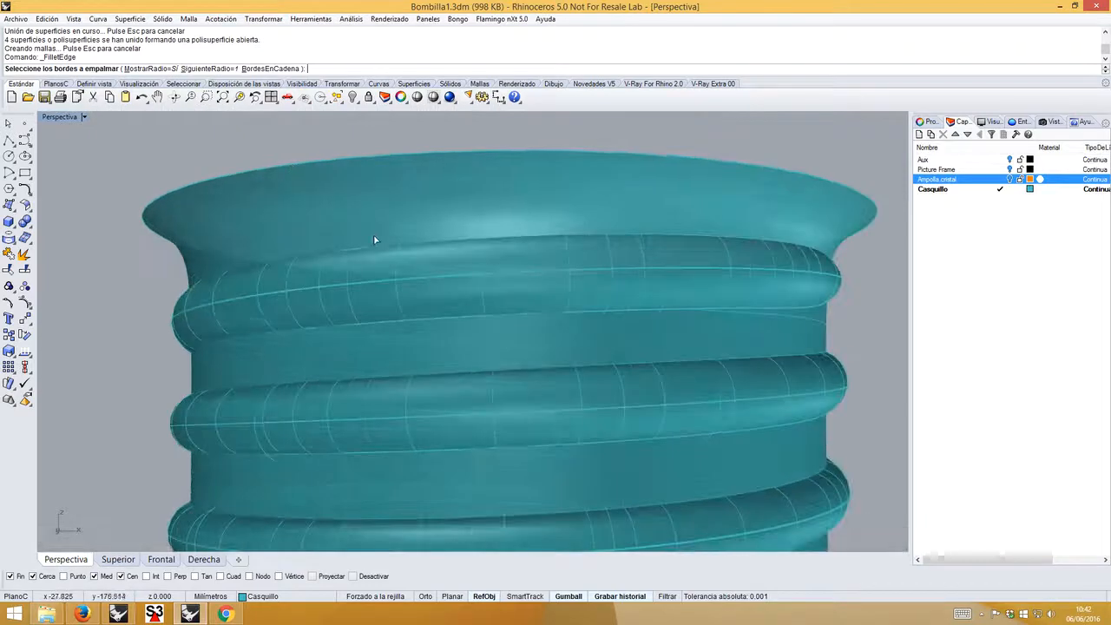
left_click(384, 248)
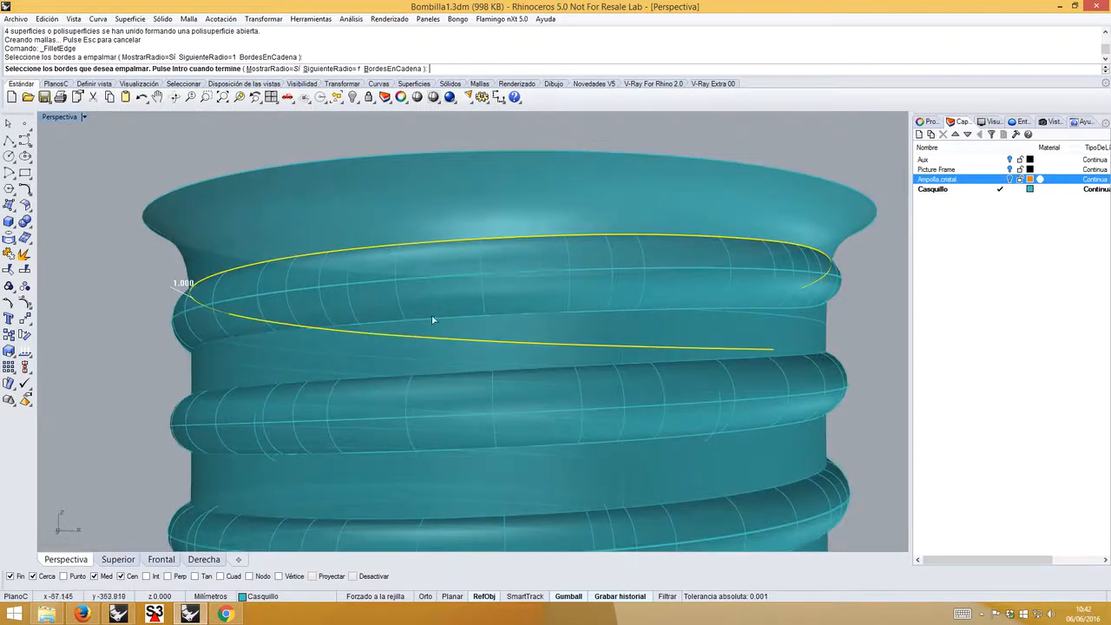
- Add the upper tip edge and the upper and lower edges of the upper thread turns to the fillet selection
right_click_drag(827, 307, 615, 311)
scroll(281, 258, "up", 3)
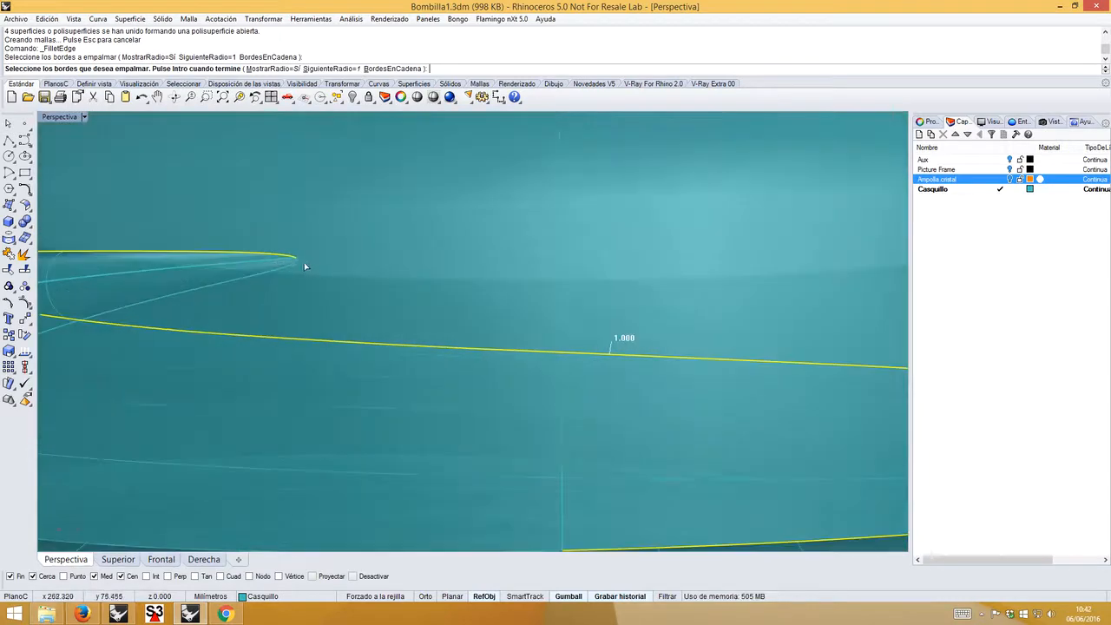
left_click(299, 264)
scroll(265, 289, "down", 4)
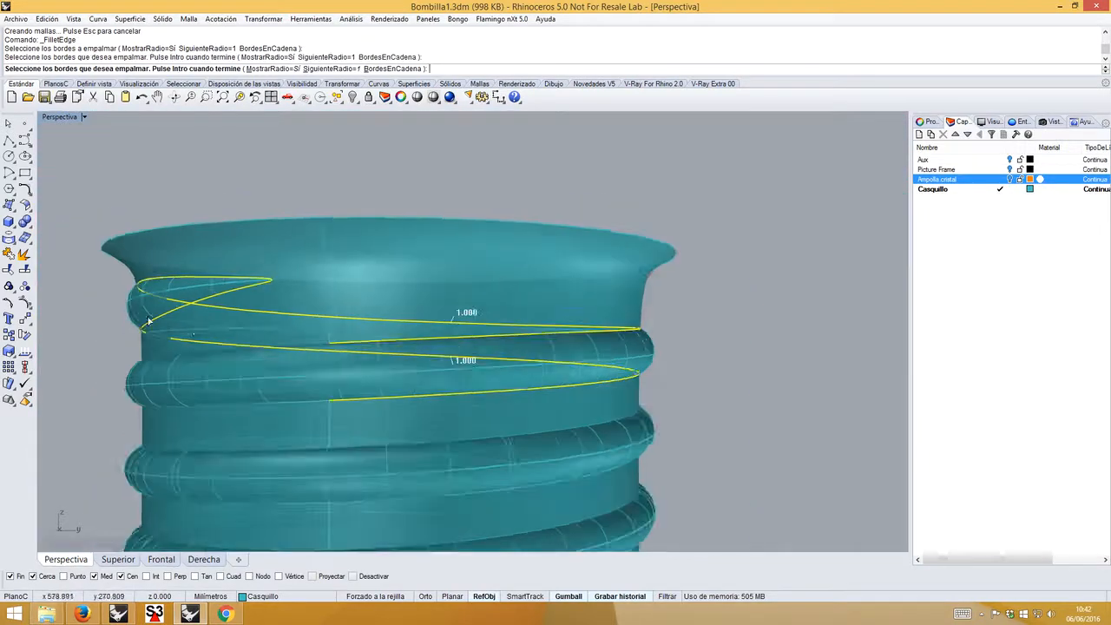
left_click(310, 404)
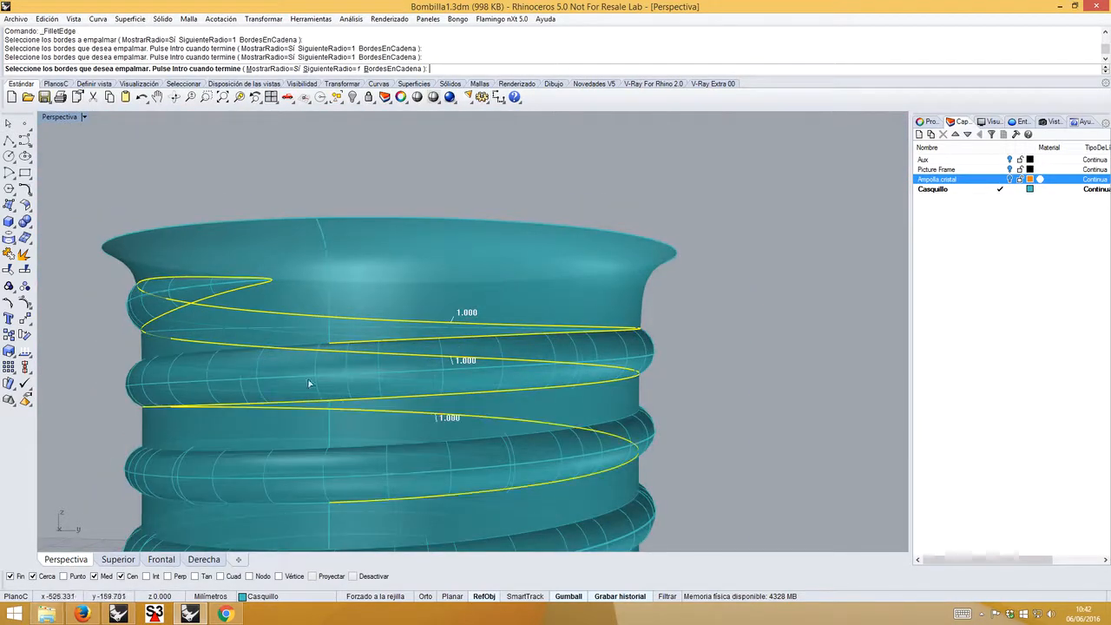
left_click(322, 347)
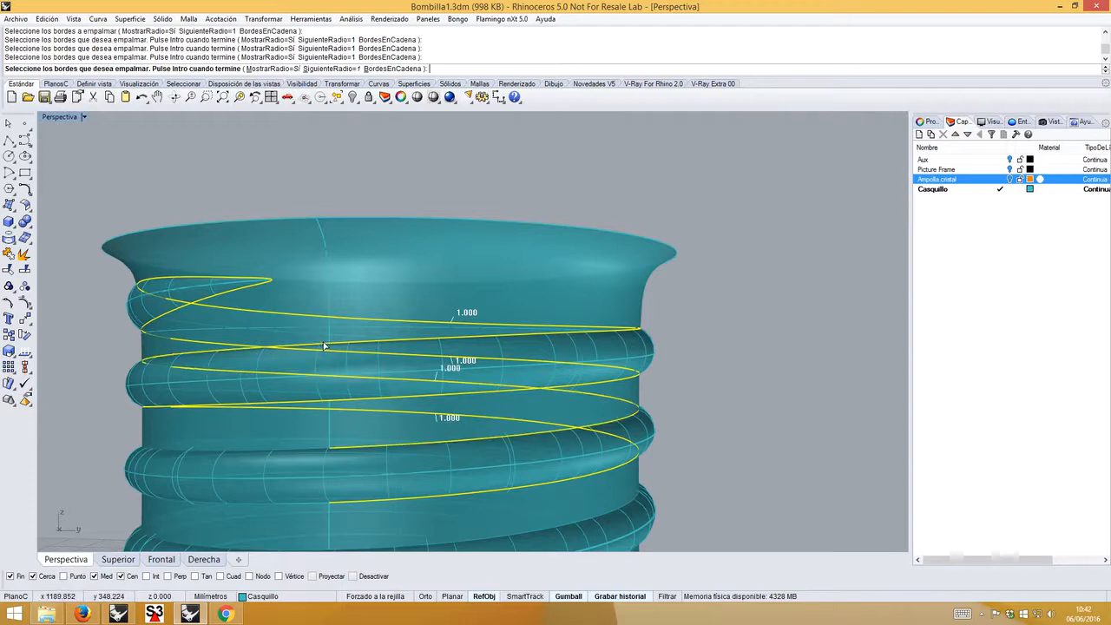
left_click(317, 451)
left_click(319, 508)
- Add the remaining edges down to the thread's lower tip and finish the fillet edge selection
scroll(319, 508, "down", 3)
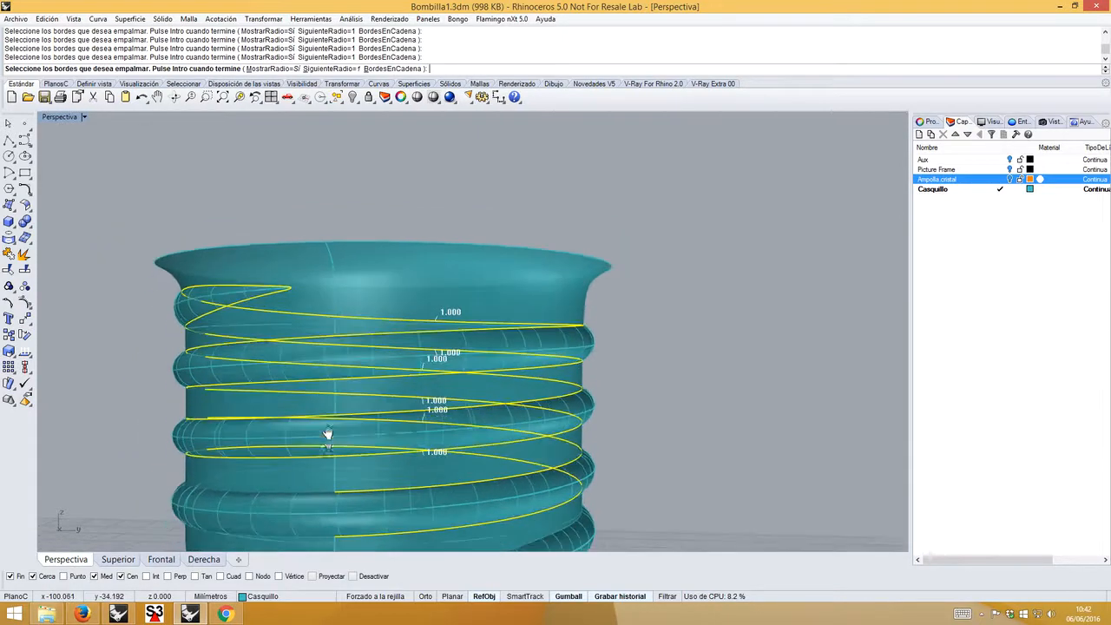
right_click_drag(328, 434, 333, 366, "shift")
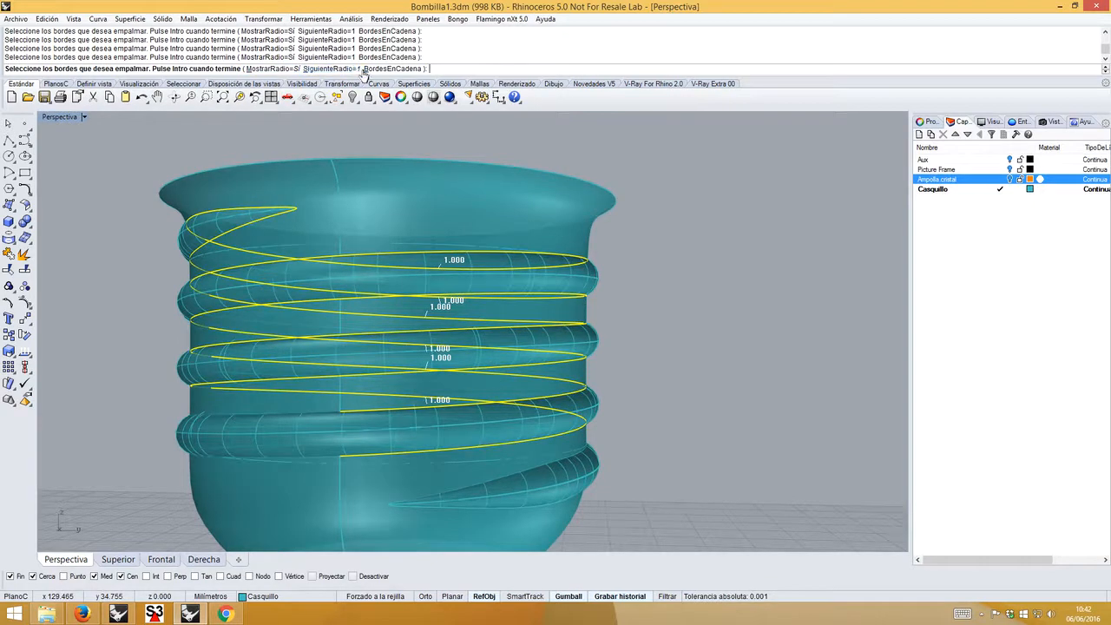
left_click(335, 412)
left_click(337, 452)
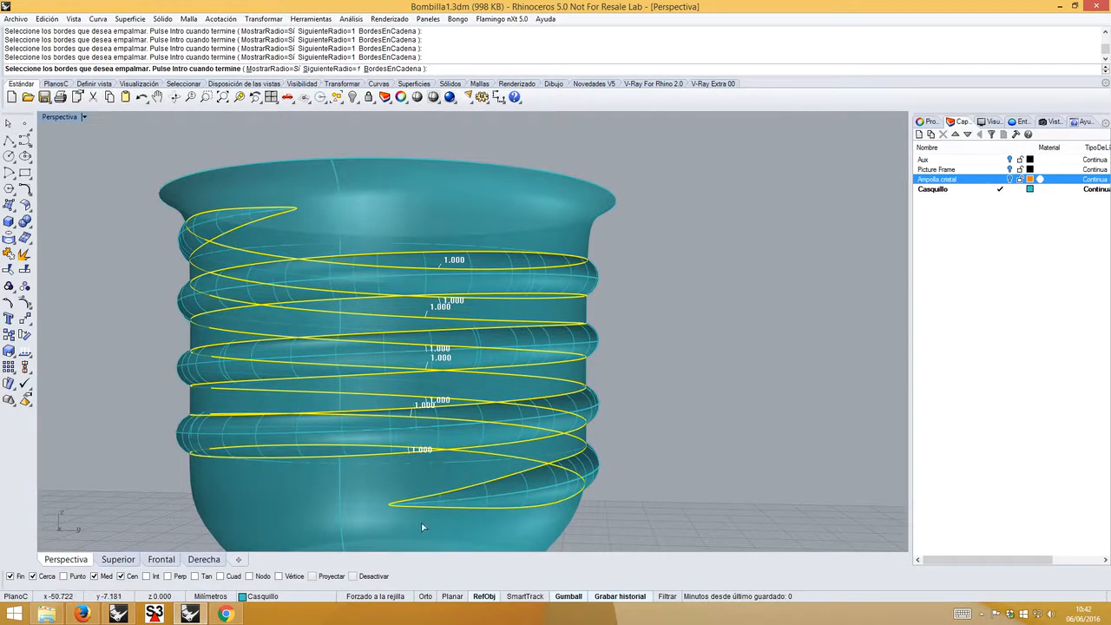
scroll(408, 512, "up", 5)
scroll(316, 449, "down", 5)
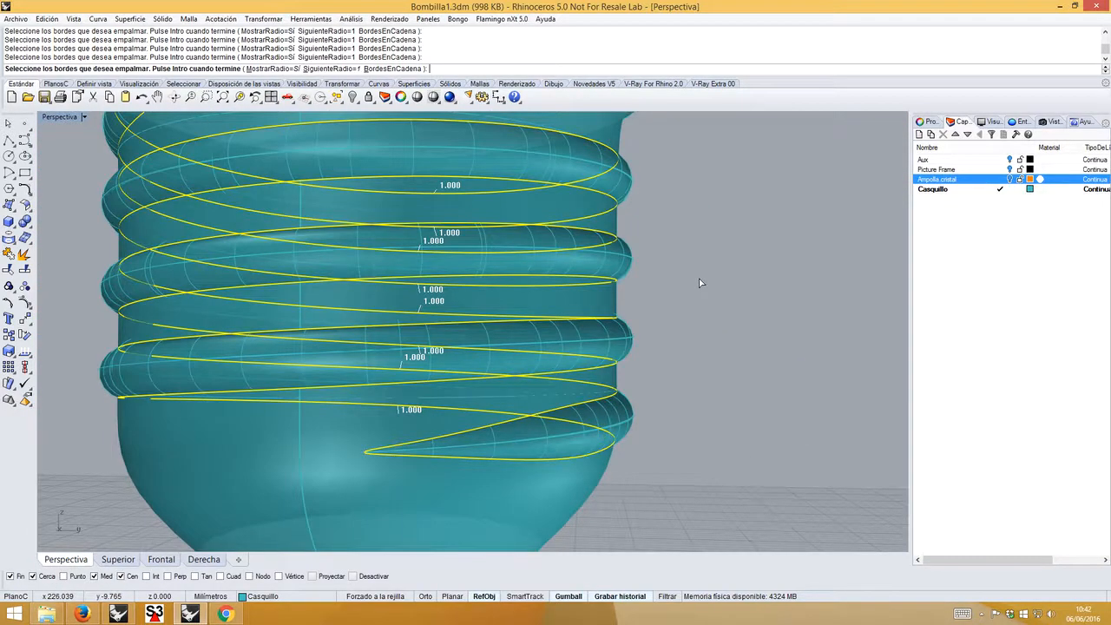
key("Return")
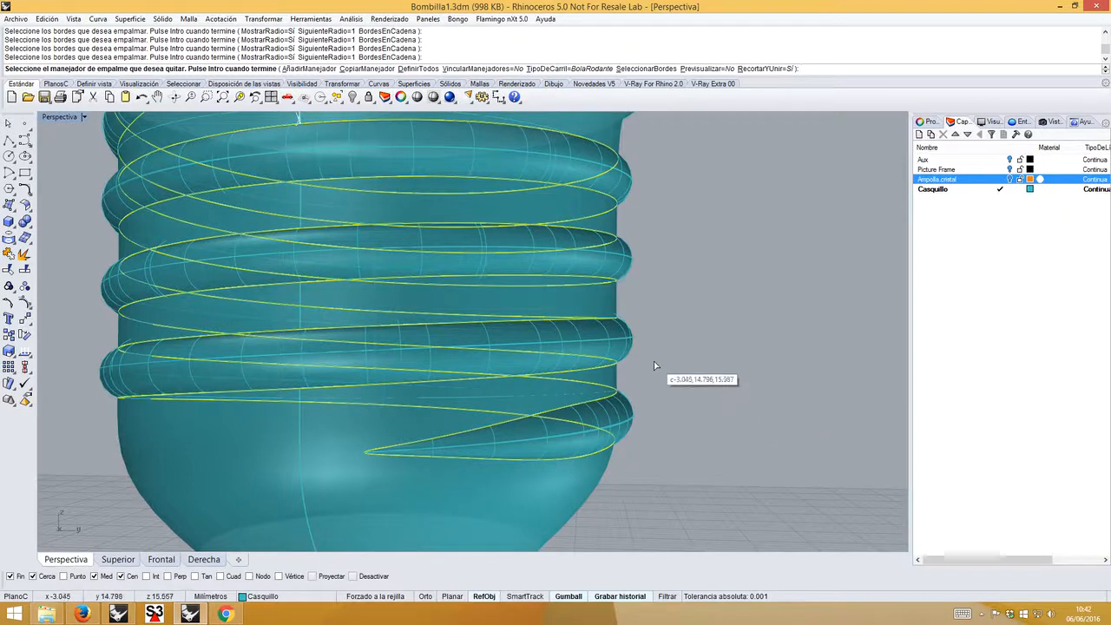
- Turn on the fillet preview and check the rounding around the thread's upper tip
scroll(653, 361, "down", 5)
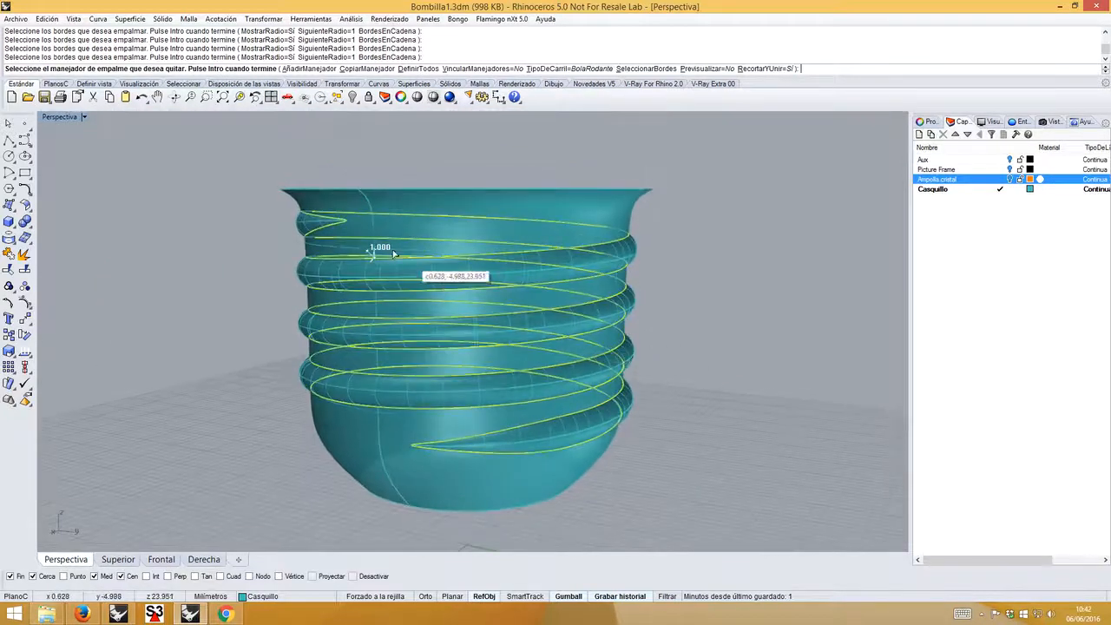
scroll(370, 252, "up", 6)
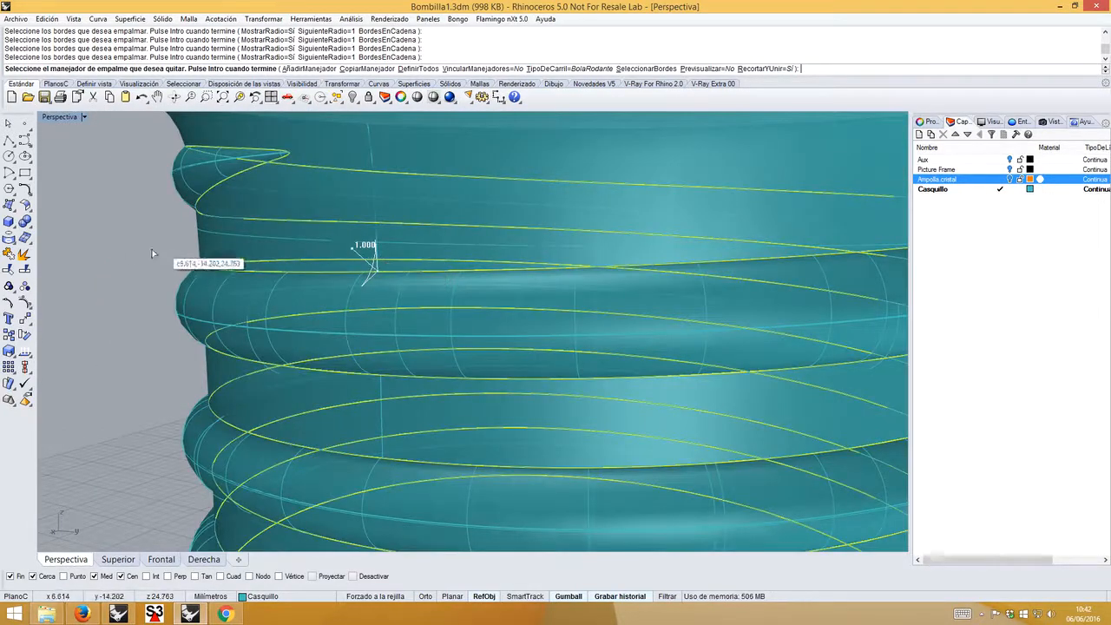
left_click(709, 69)
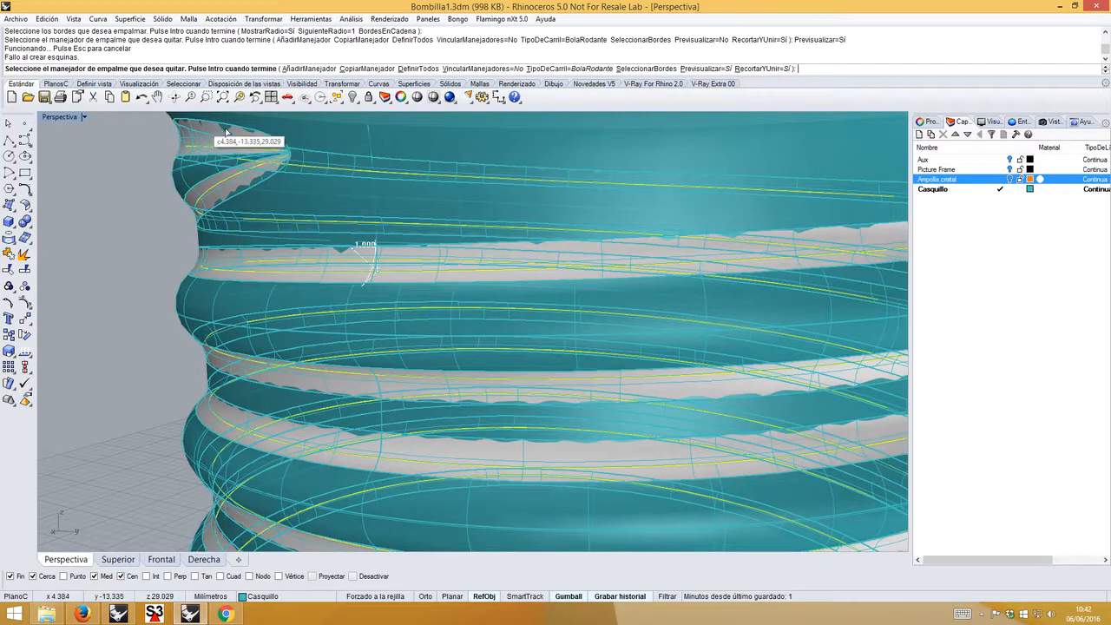
scroll(255, 149, "up", 2)
scroll(274, 182, "up", 3)
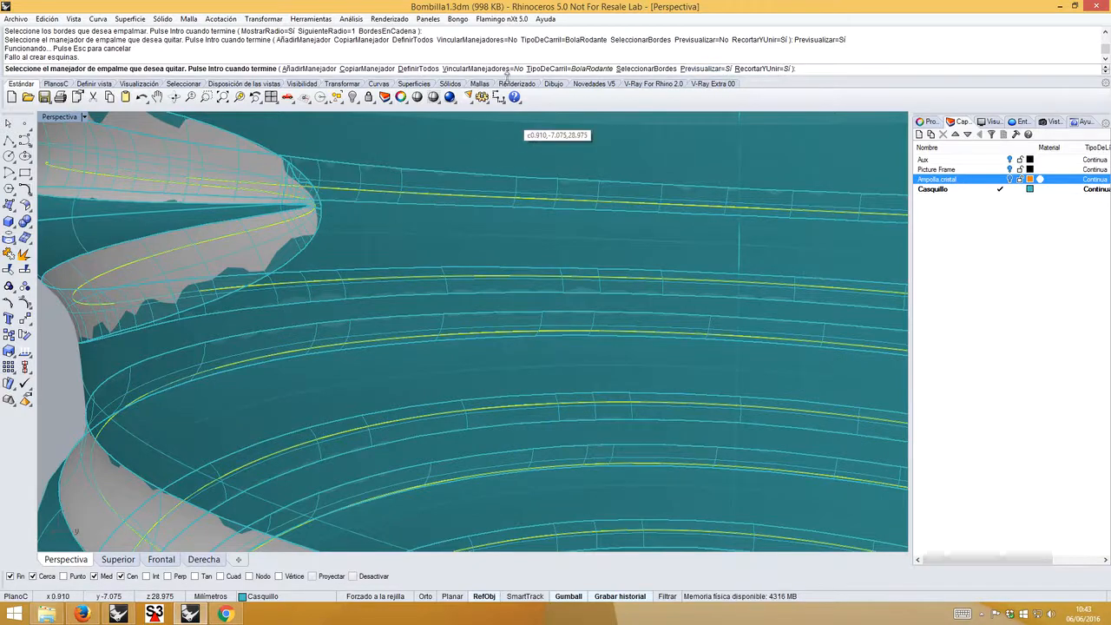
- Set the radius of all fillet handles to 0.6 and apply the fillet to the thread edges
left_click(421, 70)
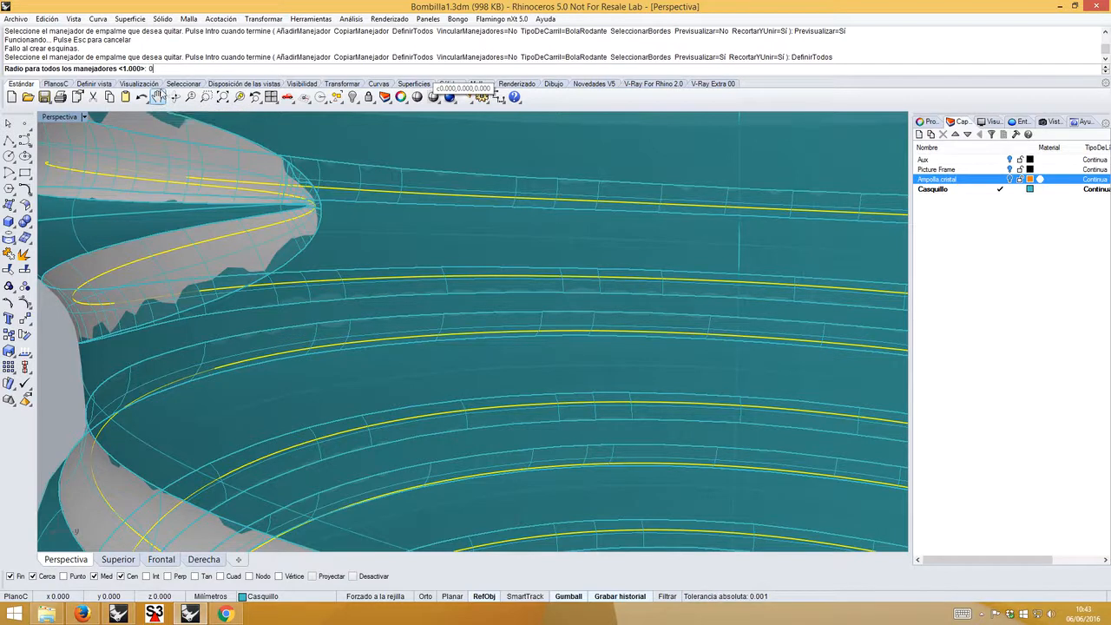
type("0.6")
key("Return")
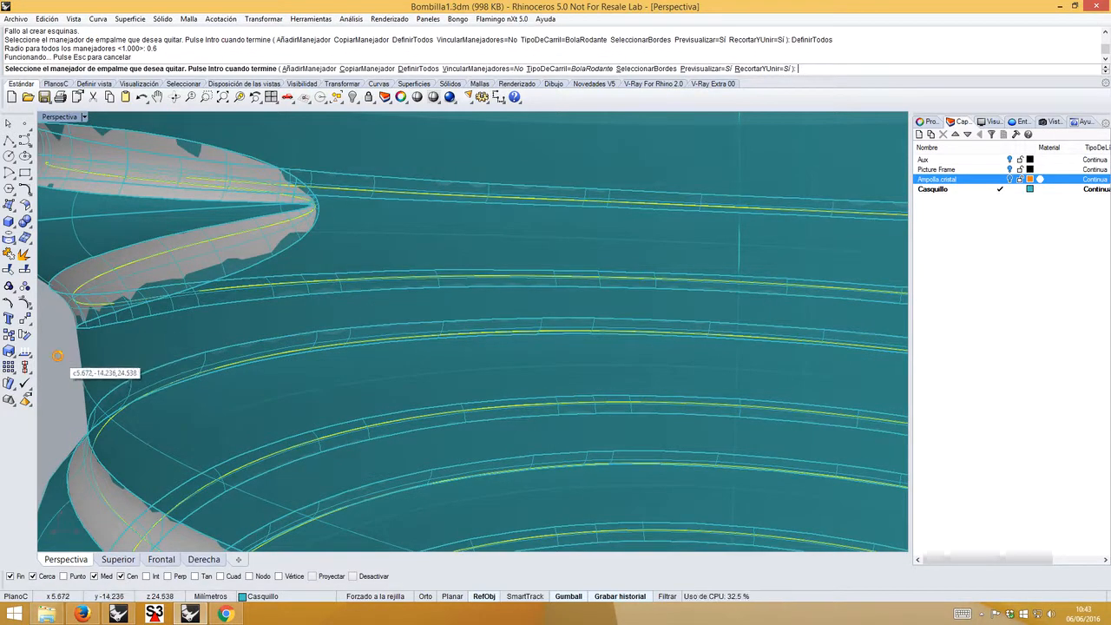
key("Return")
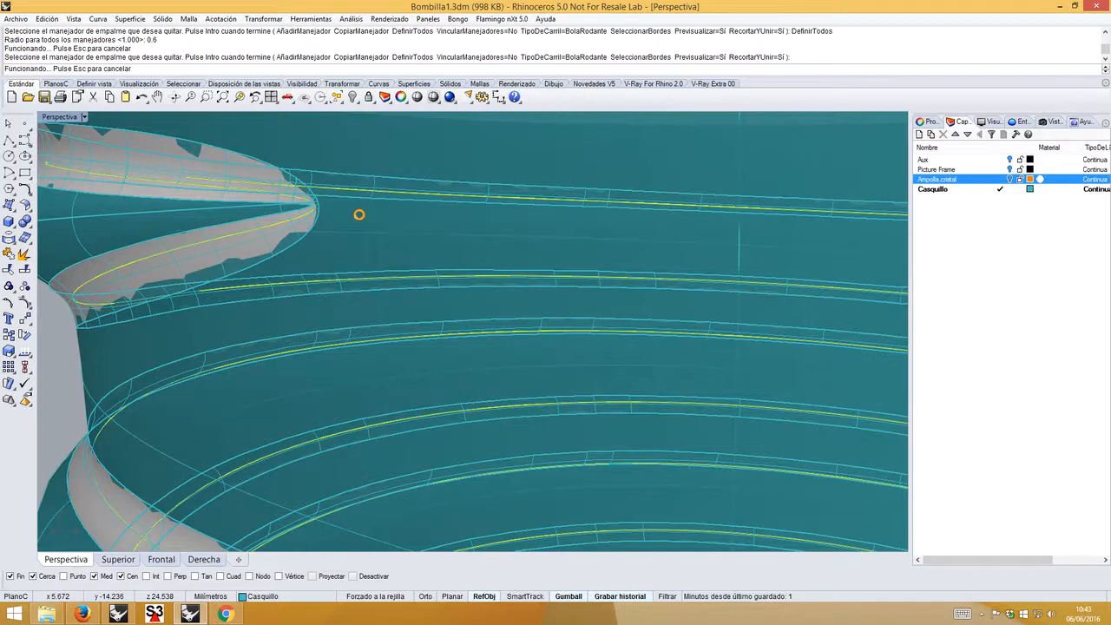
key("Return")
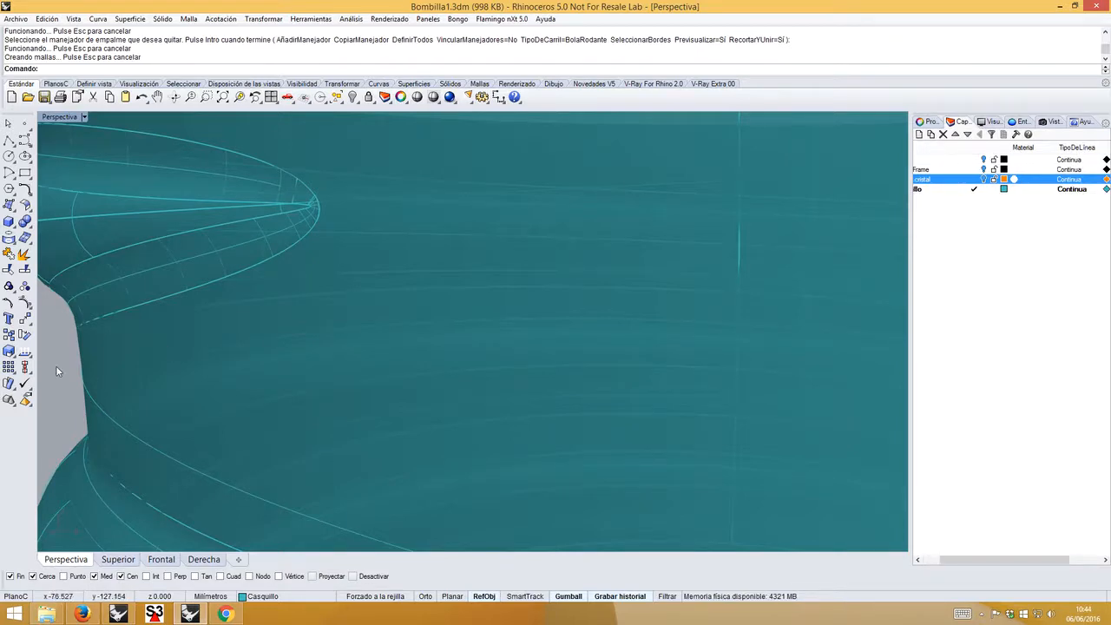
- Examine the filleted socket from several sides, including the thread's lower tip, the open bottom, and whether it is one polysurface
scroll(83, 372, "down", 6)
right_click_drag(132, 377, 270, 337)
scroll(270, 336, "down", 8)
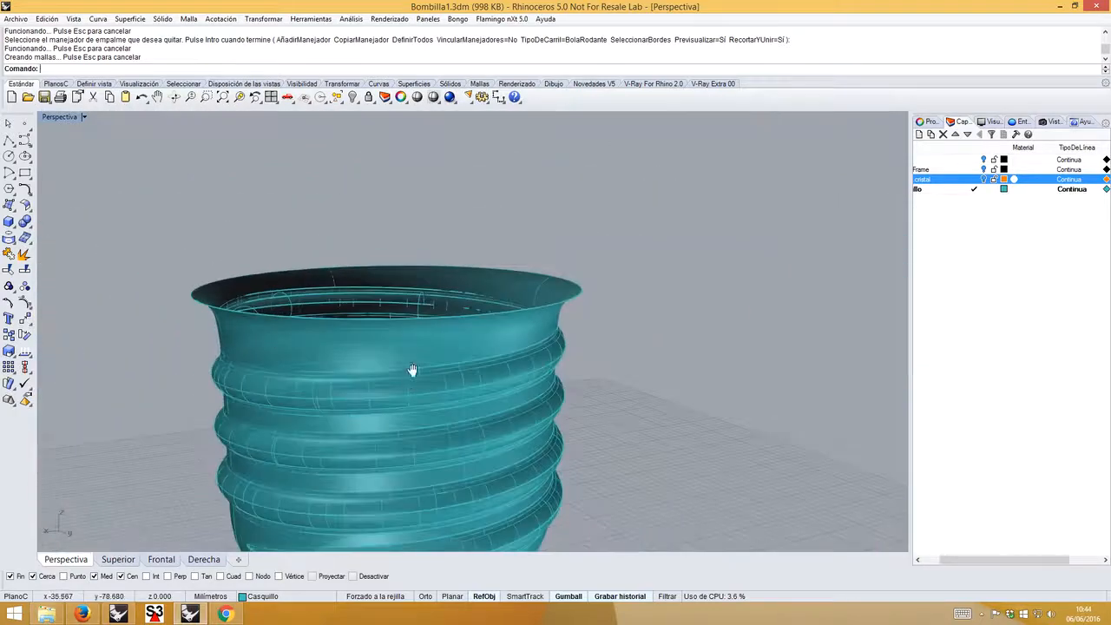
right_click_drag(411, 371, 408, 300, "shift")
scroll(492, 432, "down", 1)
right_click_drag(492, 429, 353, 425)
scroll(392, 408, "up", 5)
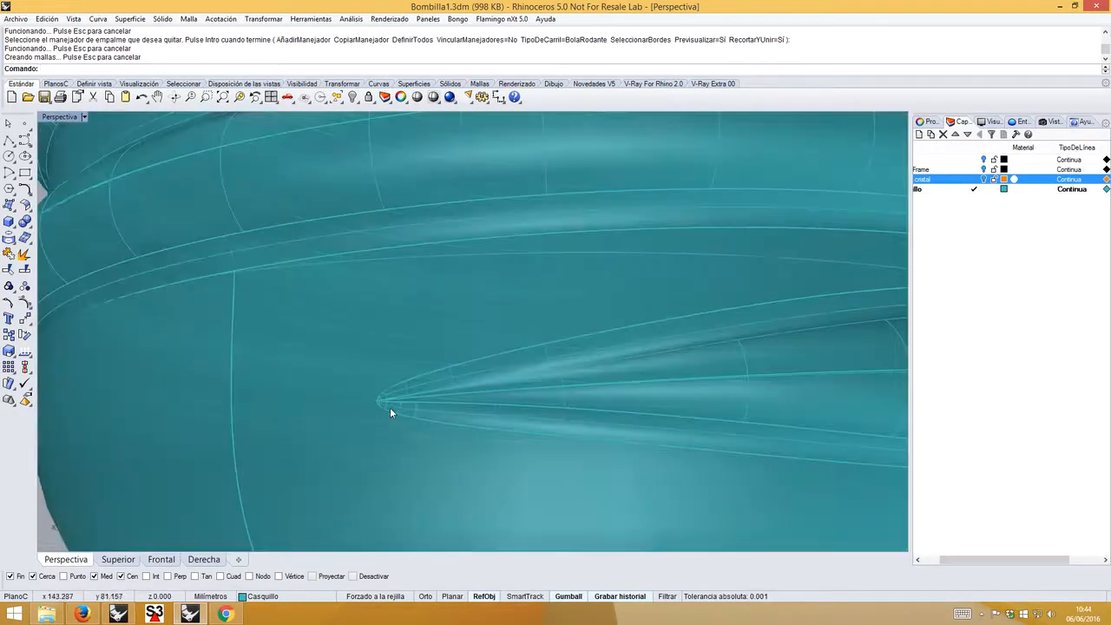
scroll(390, 407, "down", 3)
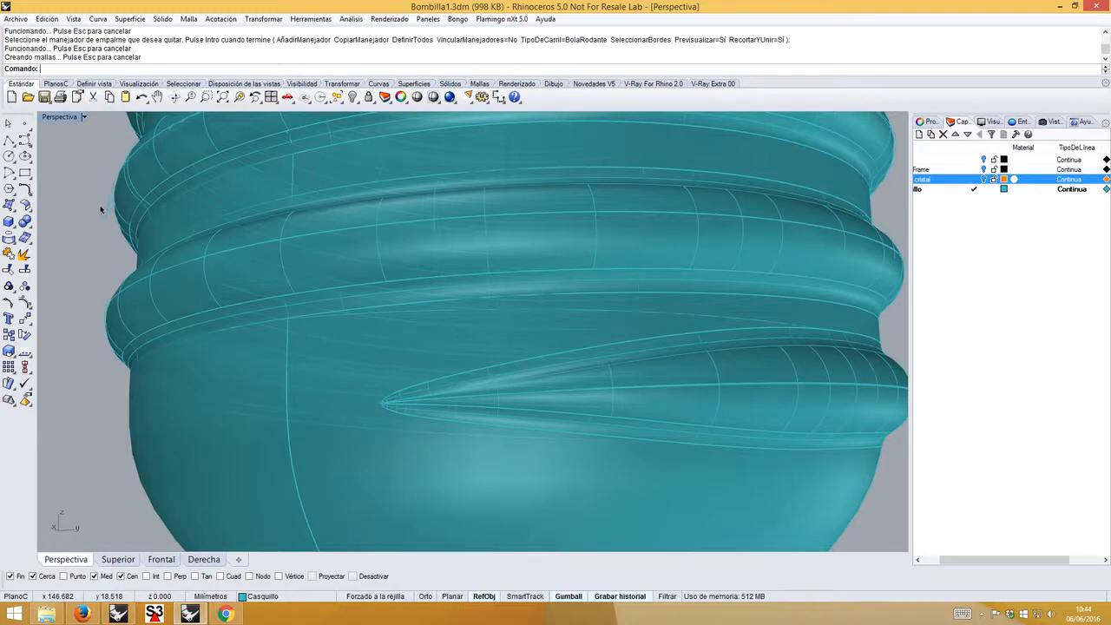
scroll(96, 211, "down", 5)
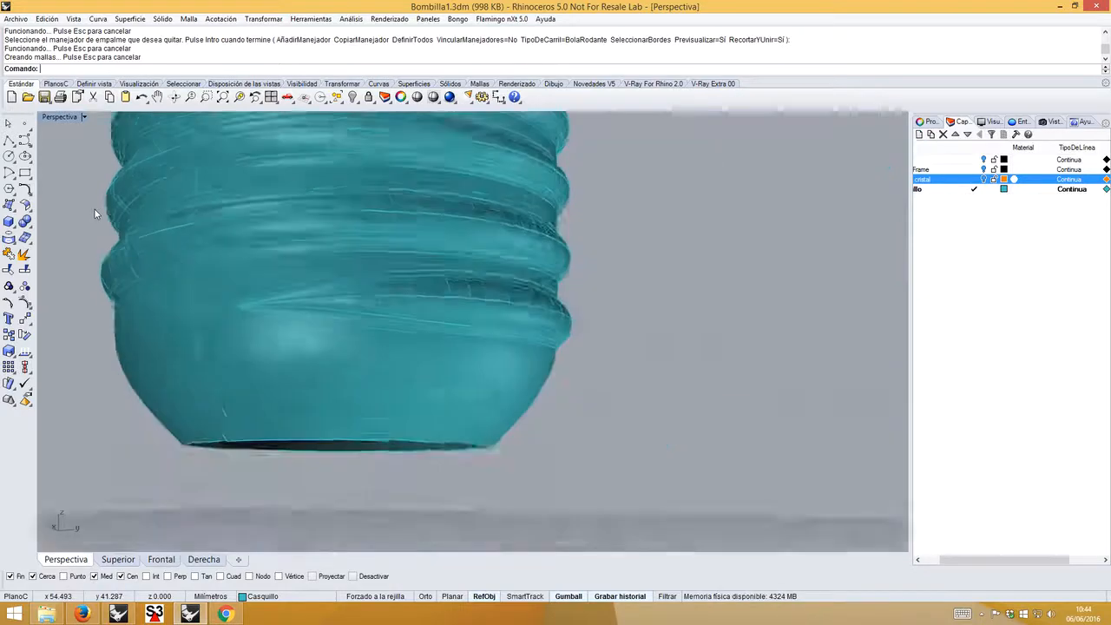
right_click_drag(274, 327, 423, 272, "shift")
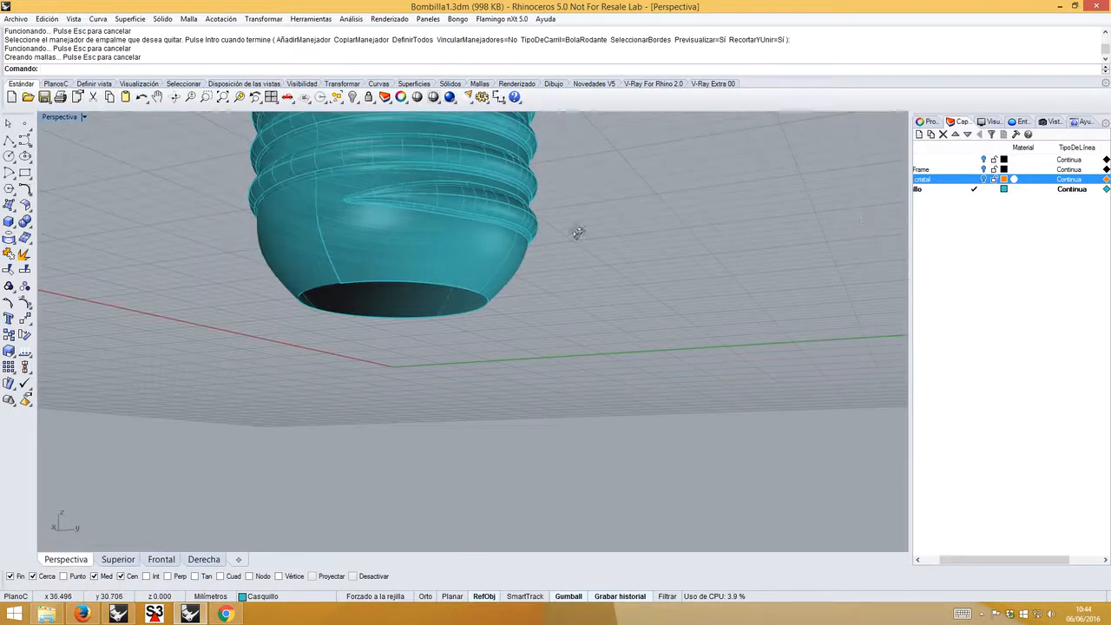
right_click_drag(577, 233, 557, 271)
right_click_drag(523, 188, 524, 231, "shift")
left_click(524, 230)
left_click(583, 201)
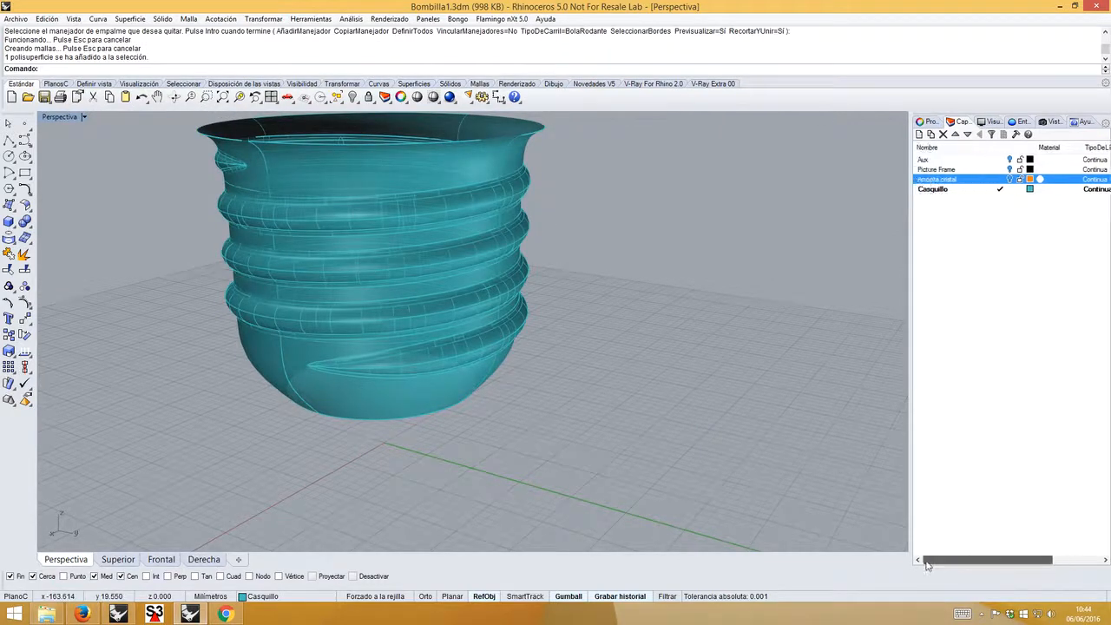
- Switch to the Frontal view and show the Picture Frame layer behind the lower end of the socket
left_click(162, 560)
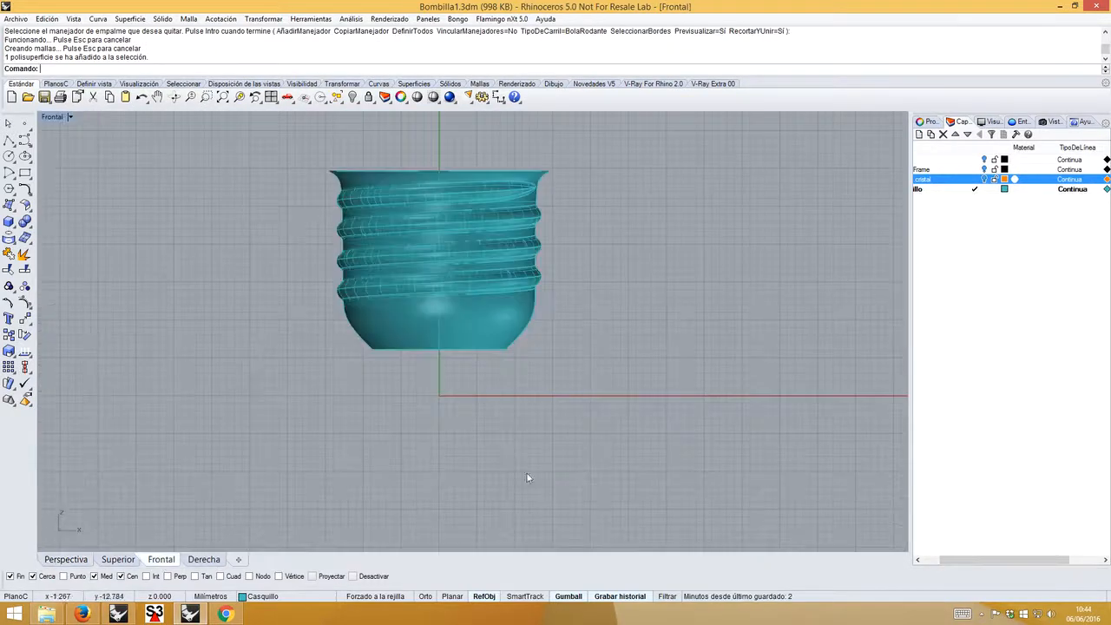
left_click(985, 170)
scroll(507, 319, "up", 1)
scroll(507, 320, "up", 1)
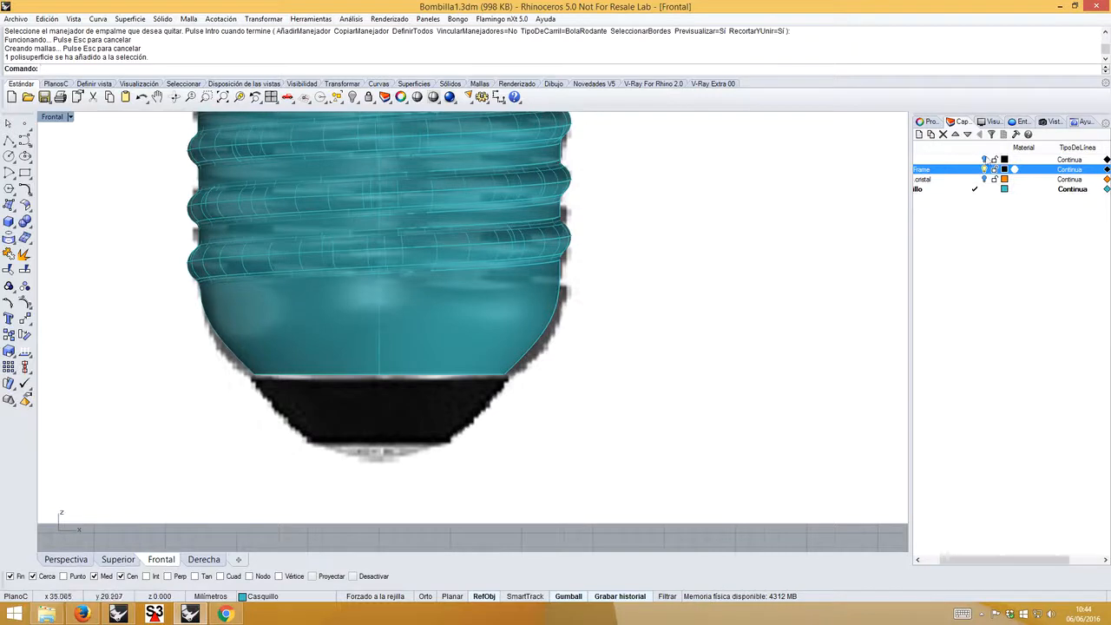
scroll(488, 399, "up", 1)
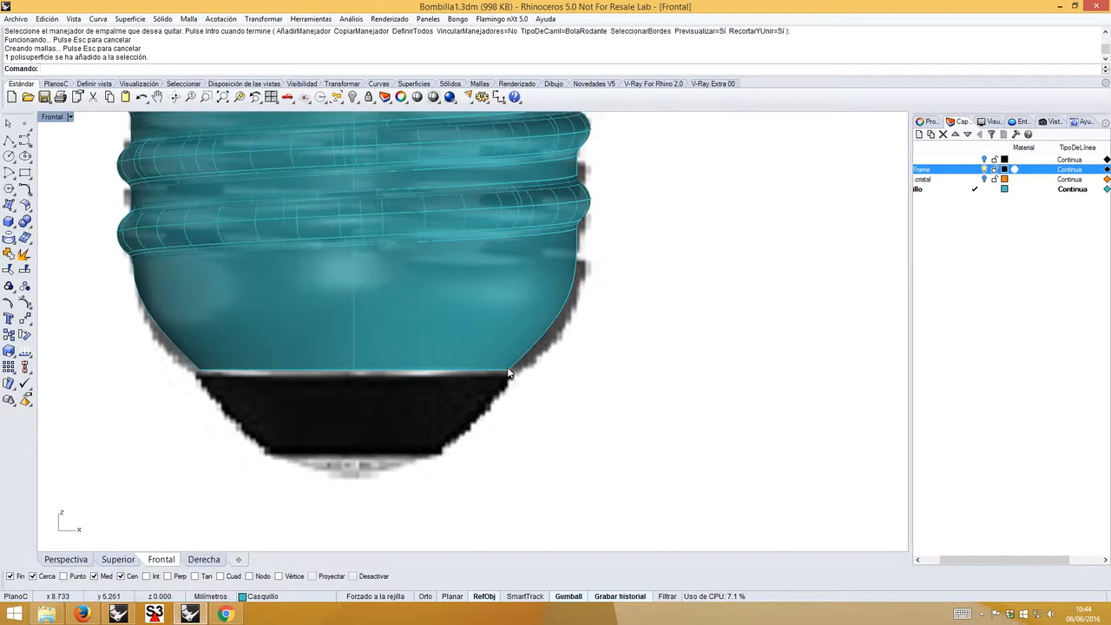
scroll(408, 471, "up", 1)
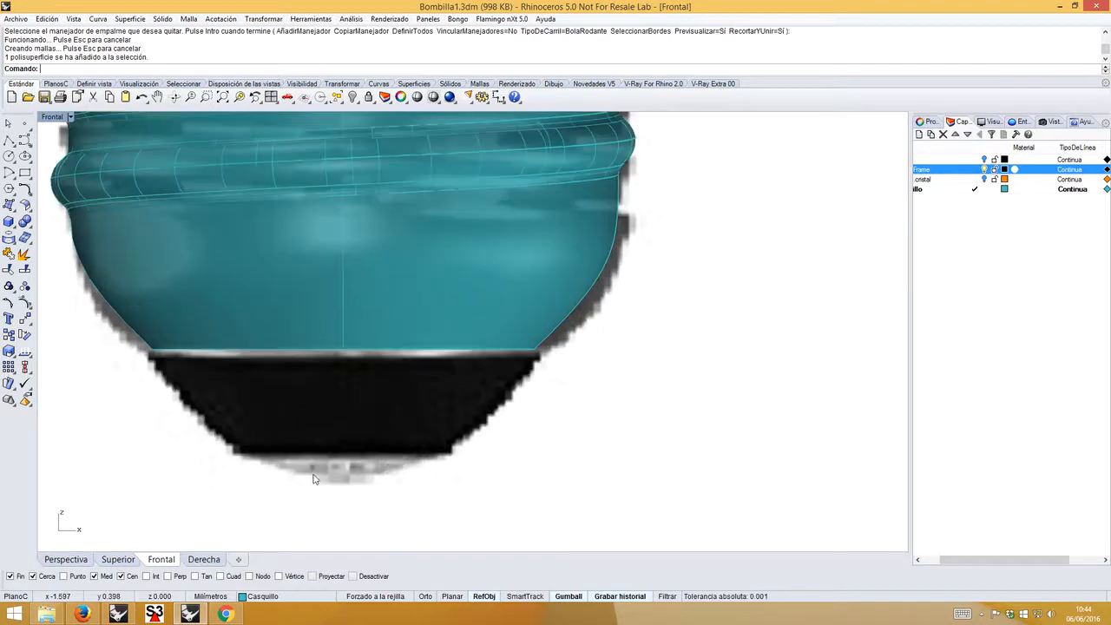
- Create a new layer, make it the current layer, and name it Borne
left_click_drag(943, 561, 921, 562)
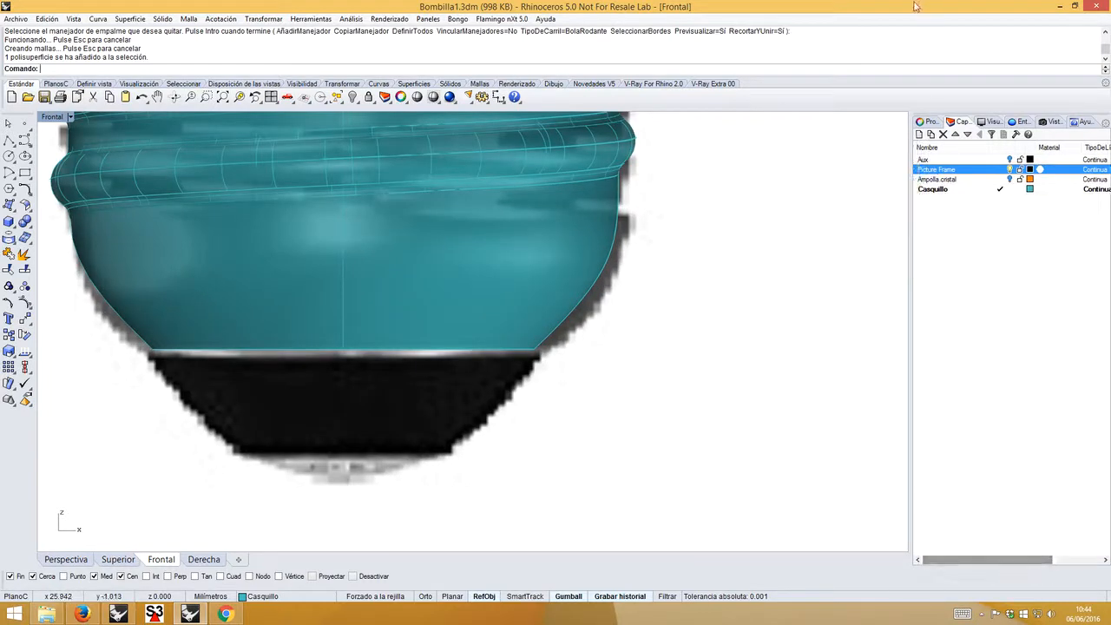
left_click(920, 134)
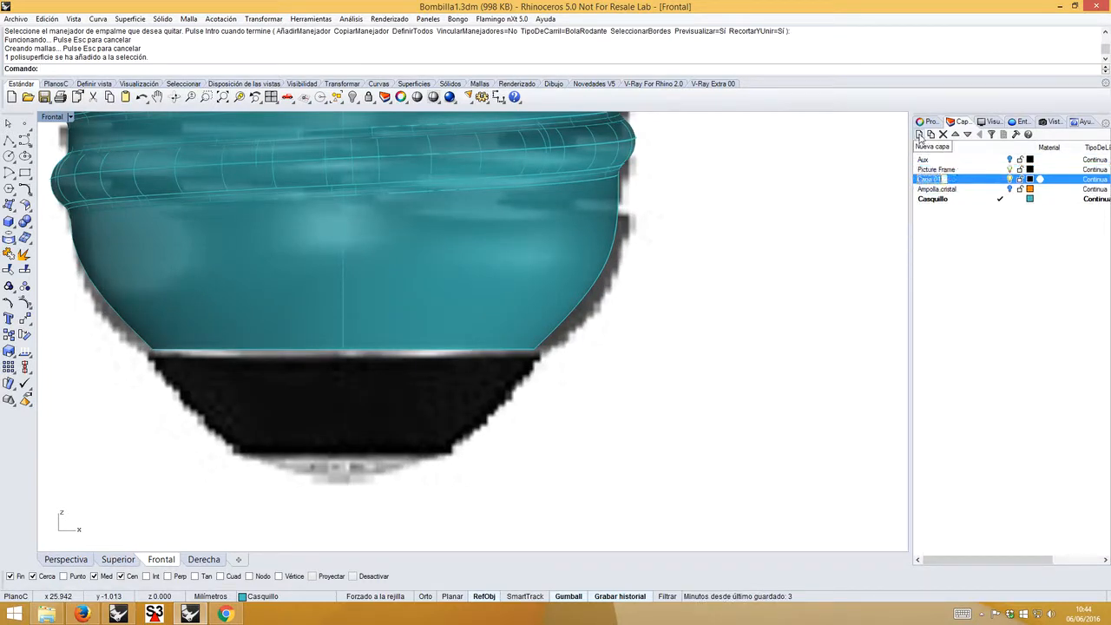
type("Contacto")
key("Up")
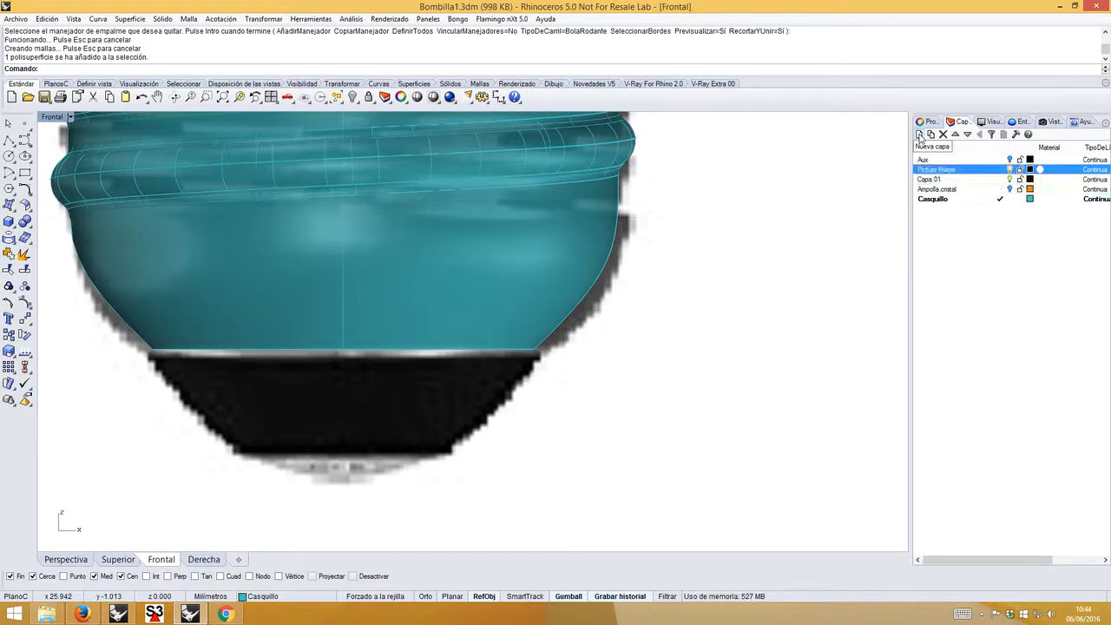
double_click(928, 181)
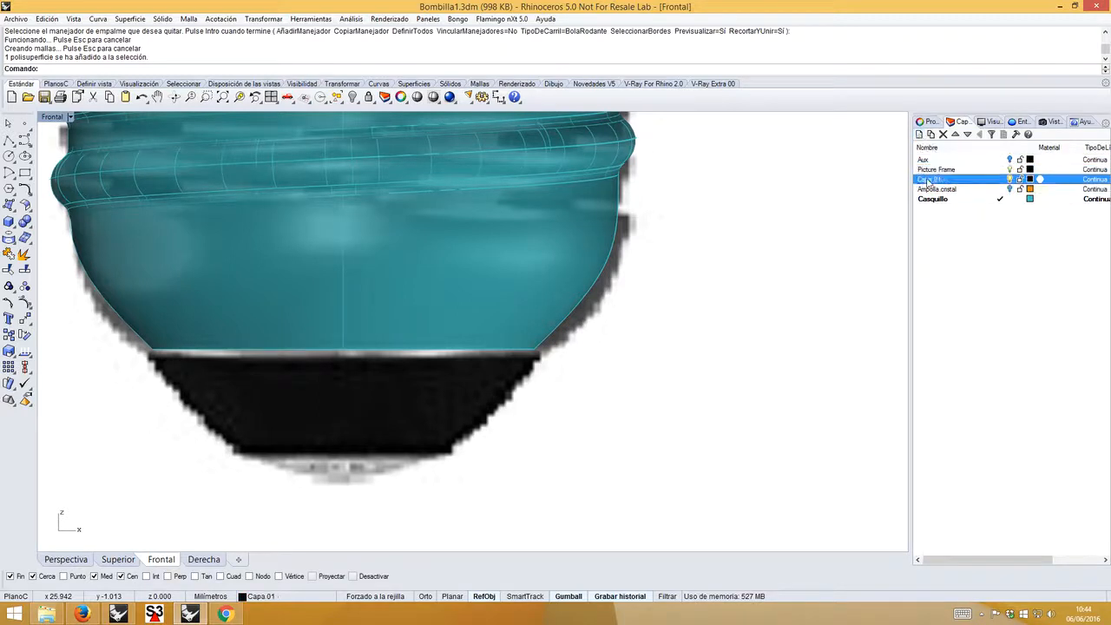
left_click(929, 182)
type("Bomb")
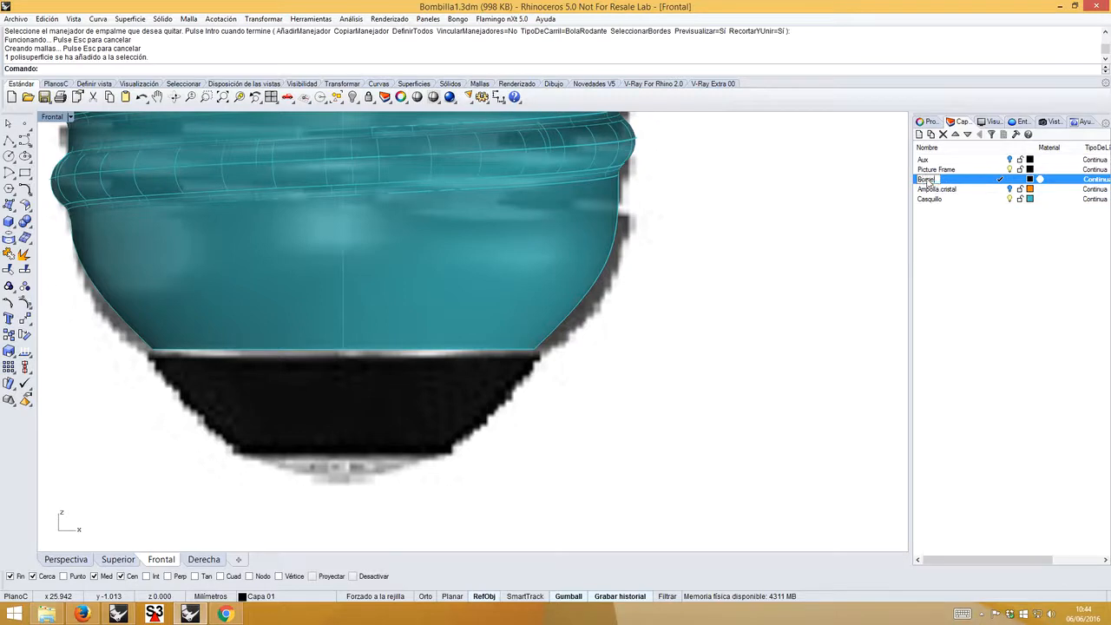
key("Return")
- Set the Borne layer's colour to Naranja (255, 127, 0)
left_click(1029, 179)
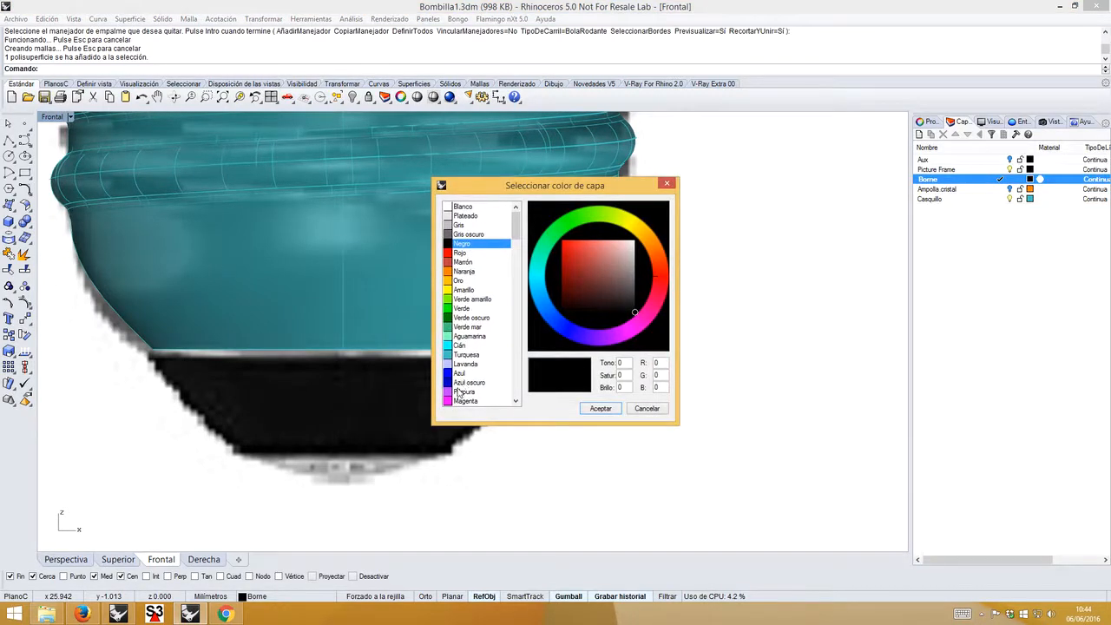
left_click(465, 273)
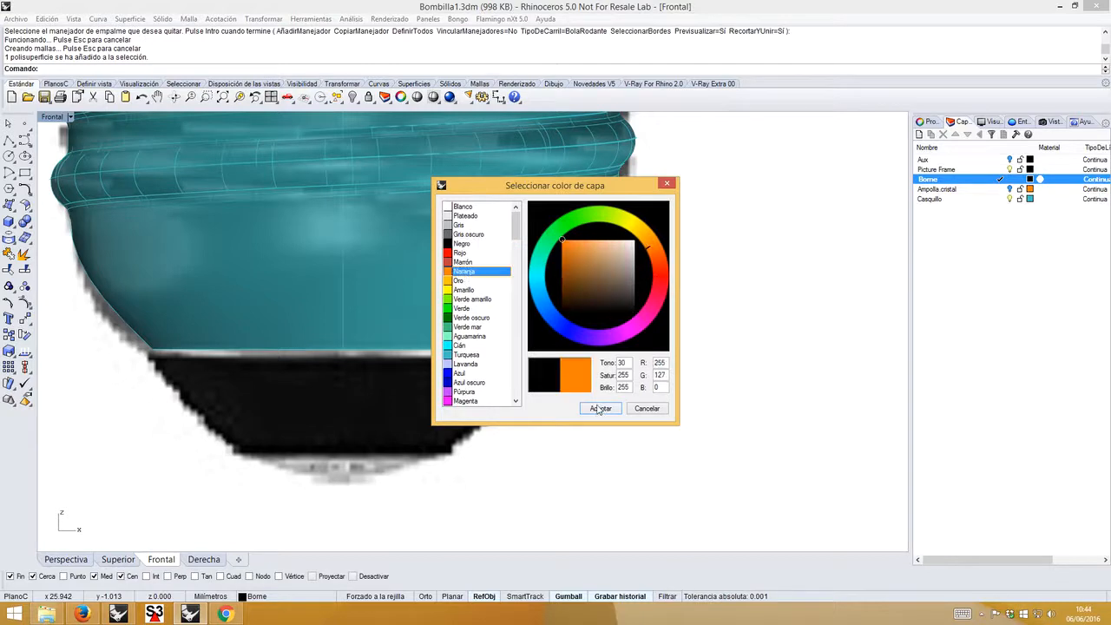
left_click(599, 409)
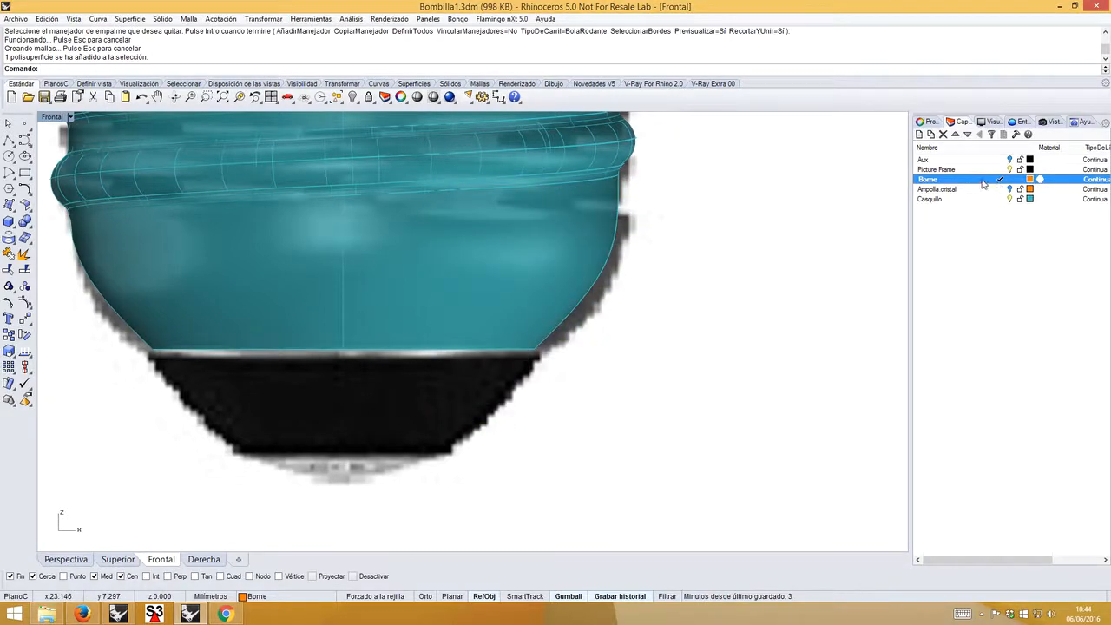
- On the Borne layer, draw a curve from the origin along the contact tip's outline to the black insulator's lower corner, about (4.6, 1.3)
left_click_drag(984, 183, 962, 215)
left_click(24, 138)
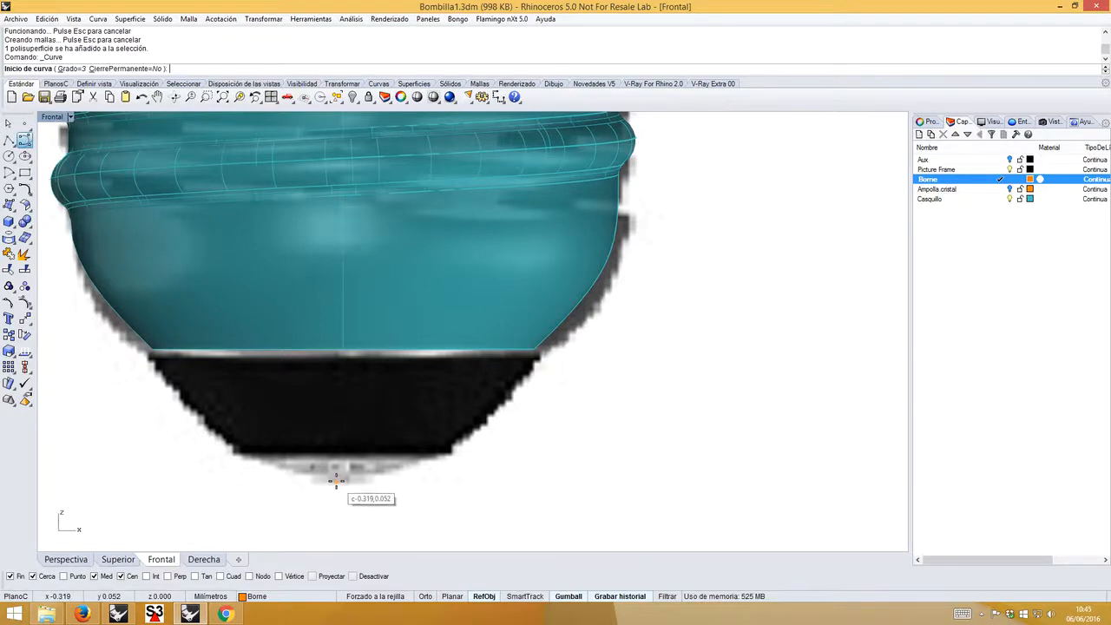
type("0")
key("Return")
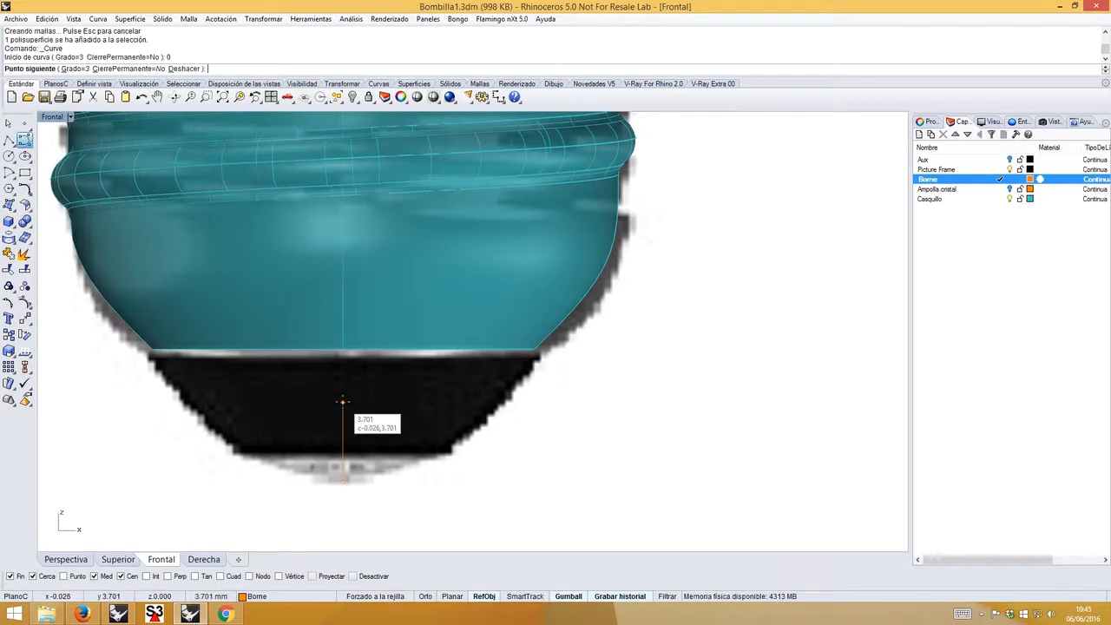
left_click(402, 491)
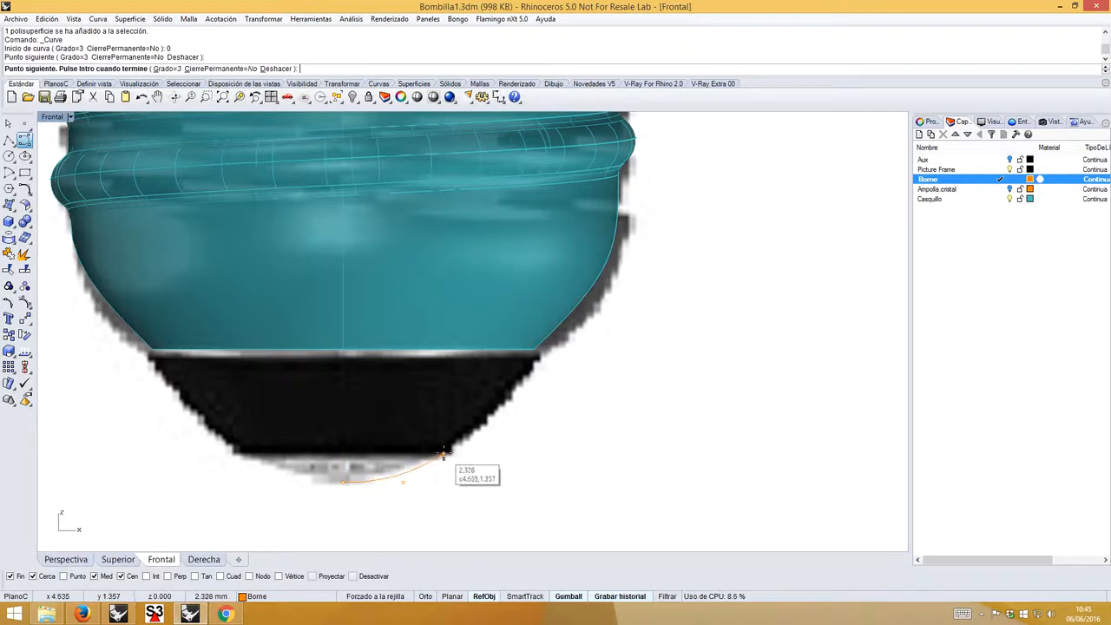
left_click(444, 455)
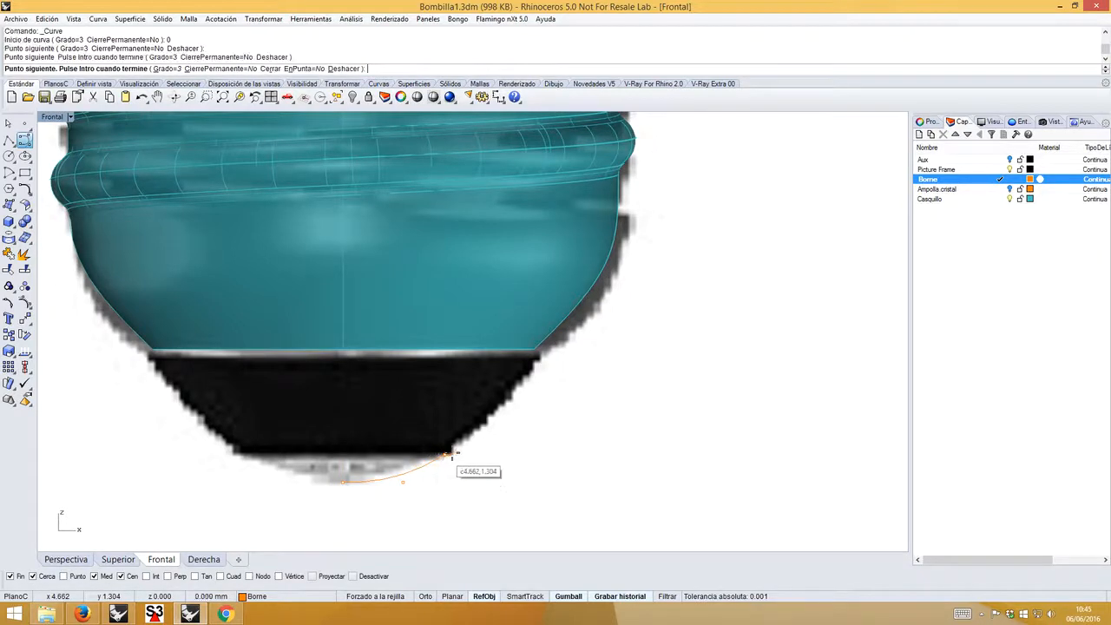
key("Return")
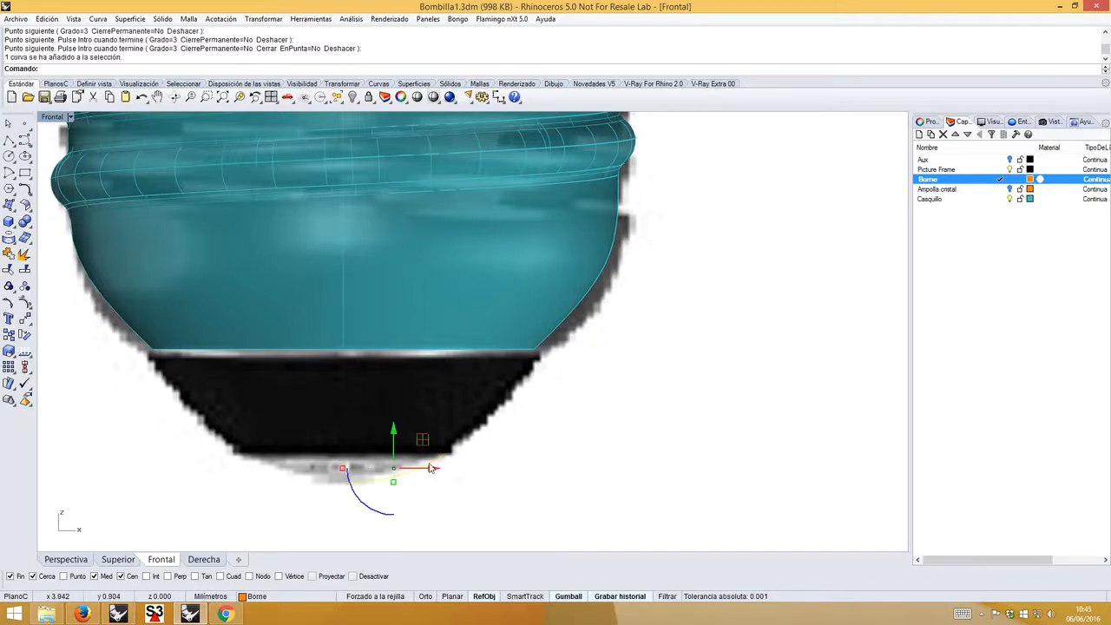
- Revolve the contact tip curve a full circle around the vertical axis through the origin
type("Revolución")
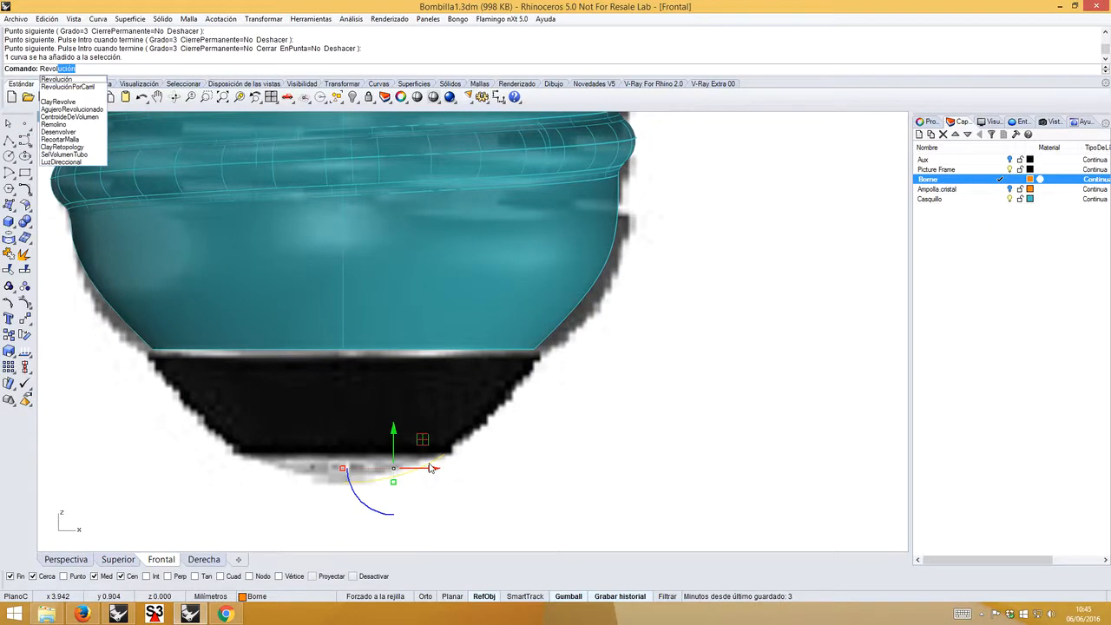
key("Return")
type("0")
key("Return")
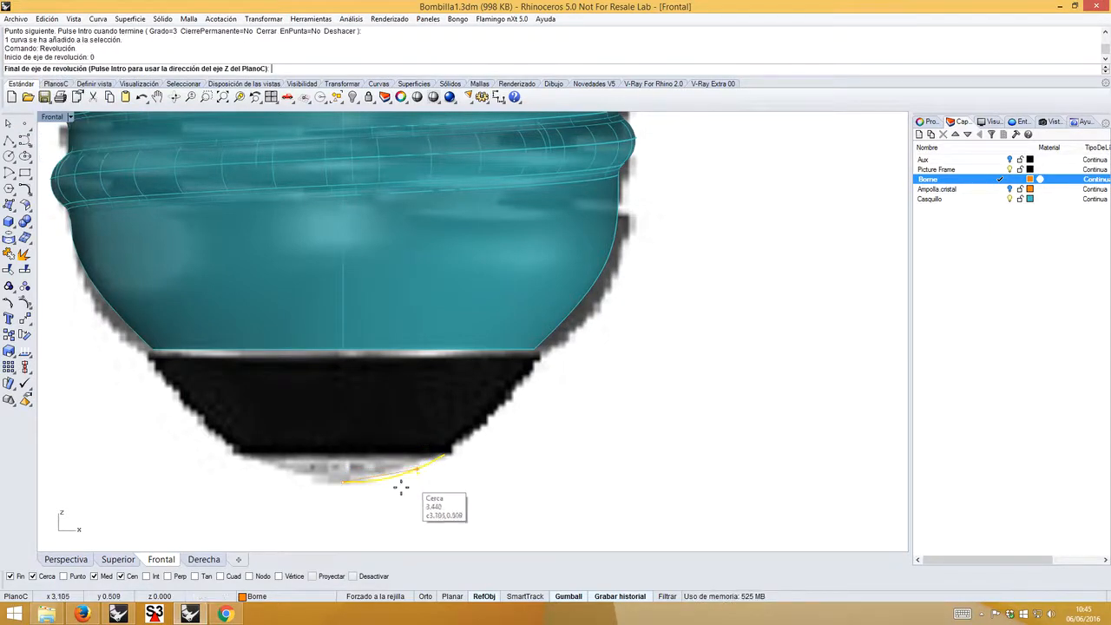
left_click(344, 528)
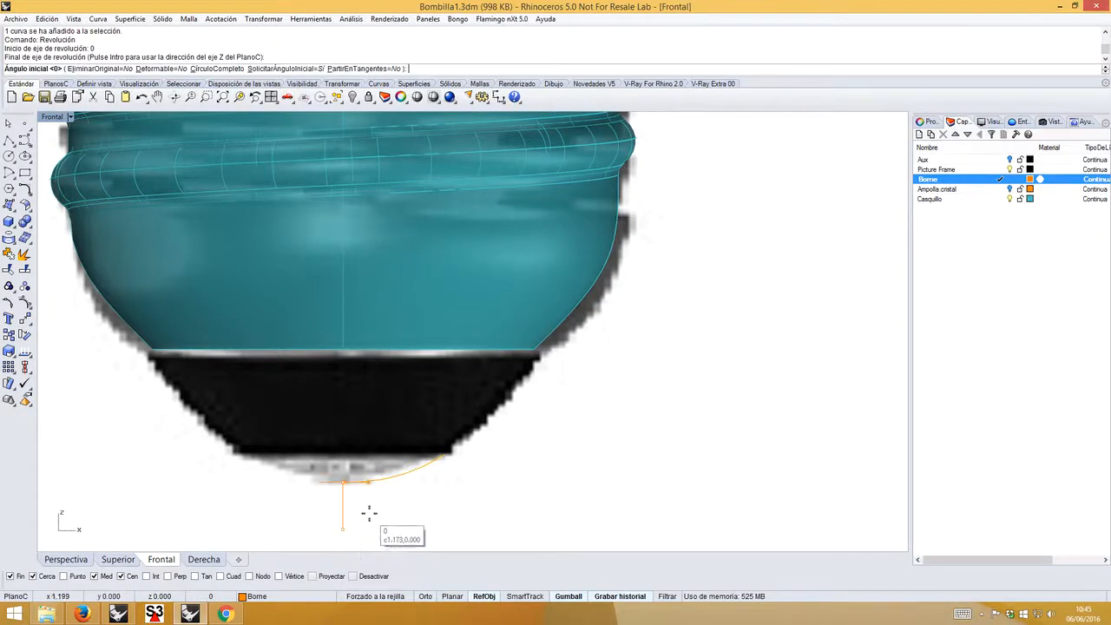
left_click(214, 69)
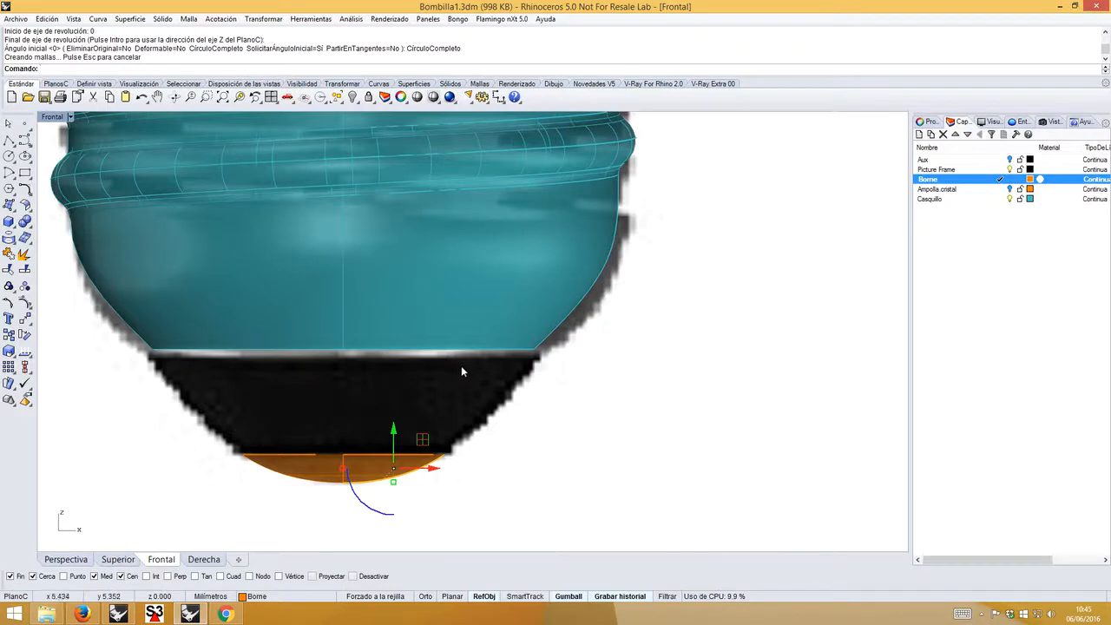
key("Escape")
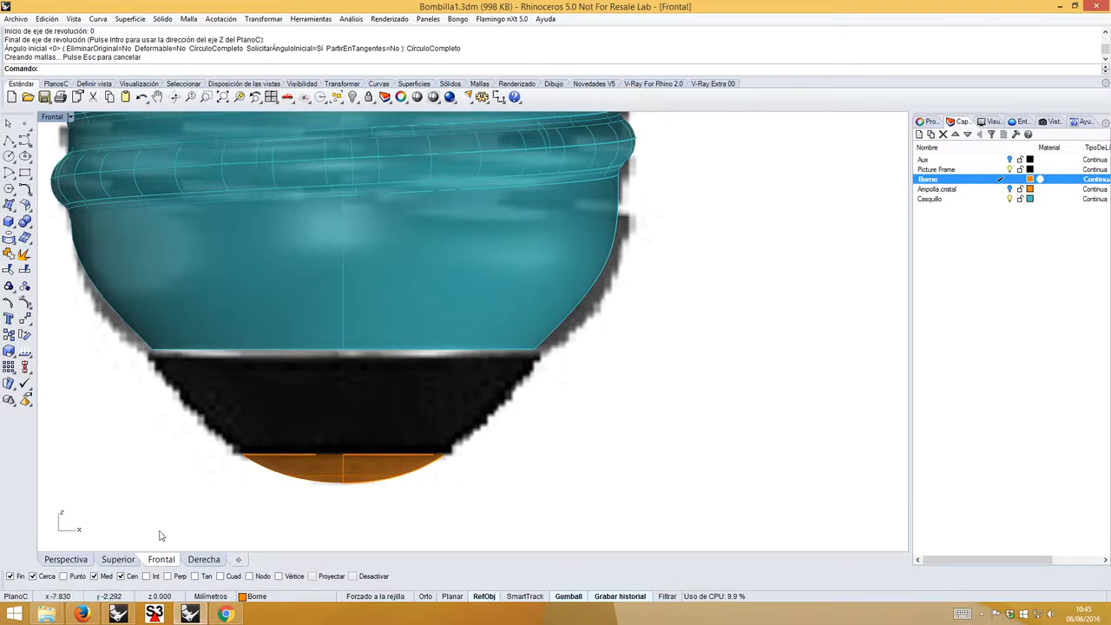
- Switch to the perspective view and hide the Picture Frame layer
left_click(70, 560)
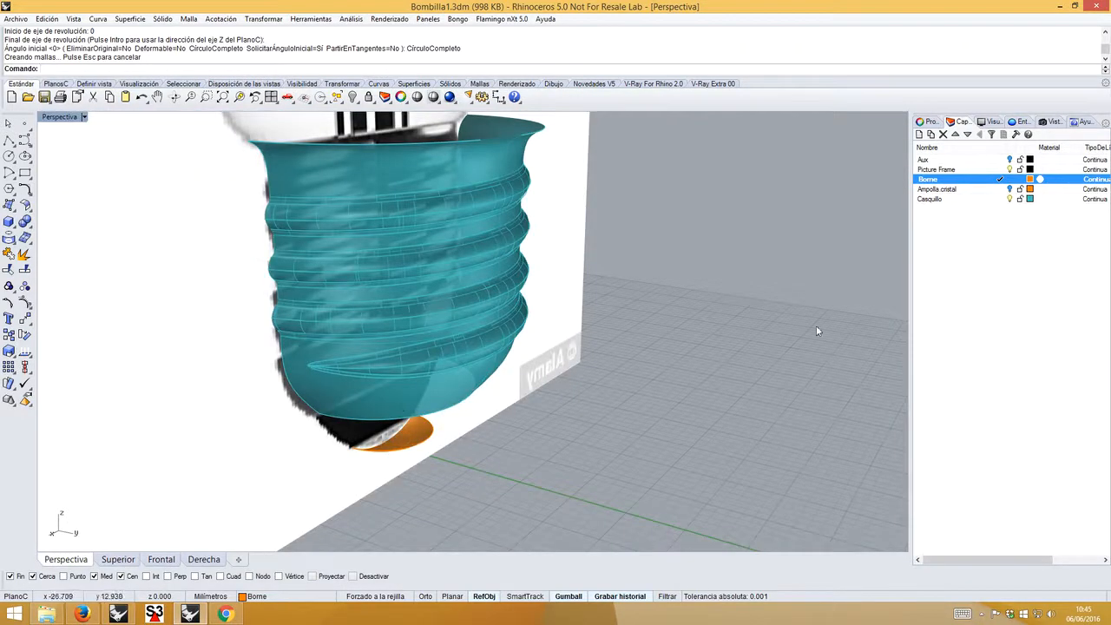
left_click(1007, 170, "ctrl")
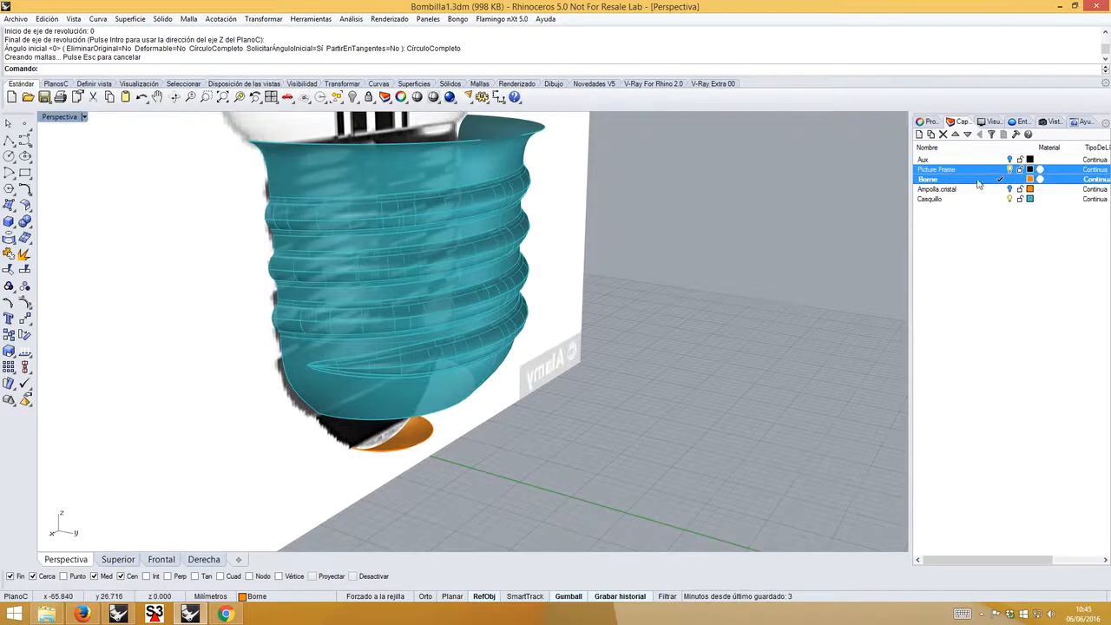
left_click(949, 304)
left_click(1010, 169)
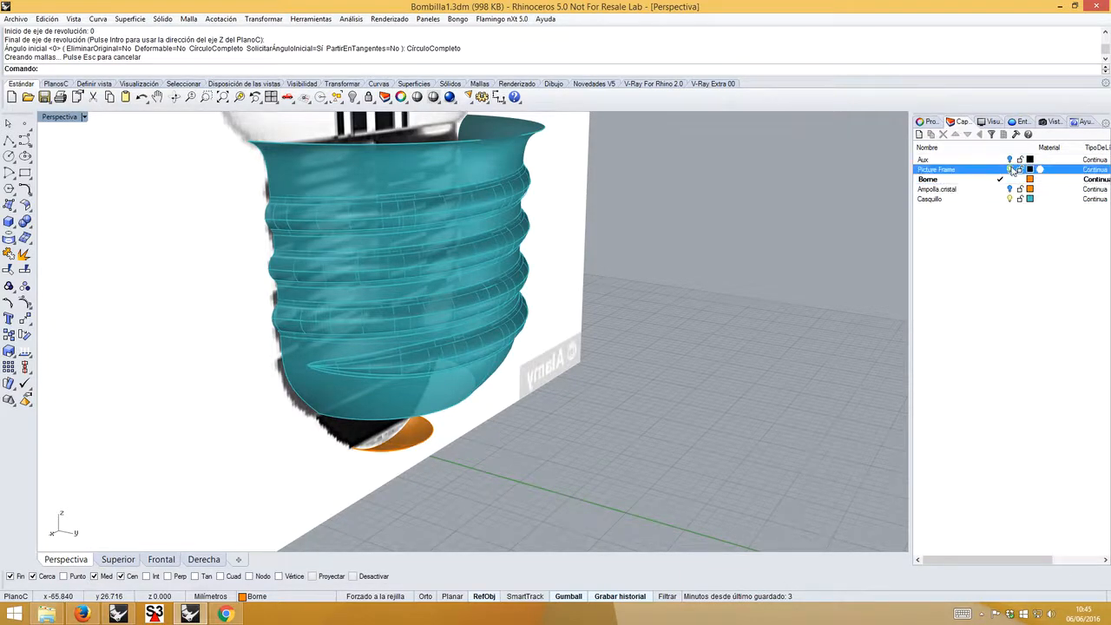
right_click_drag(518, 351, 575, 274)
scroll(576, 274, "up", 3)
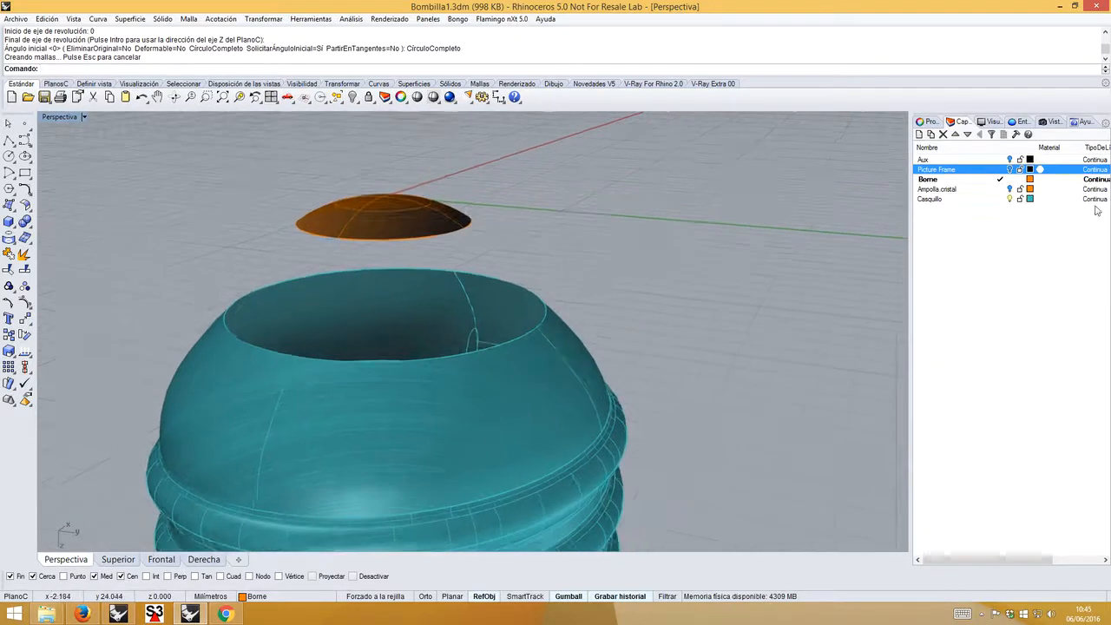
- Create a new layer named Aislante and make it the current layer
left_click(920, 134)
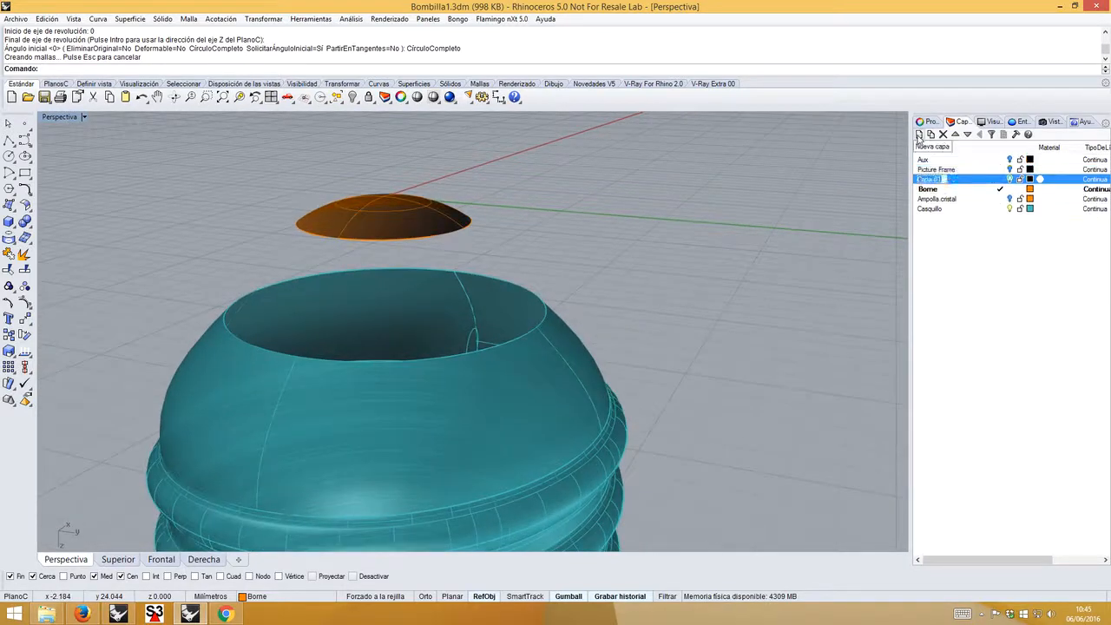
type("Al")
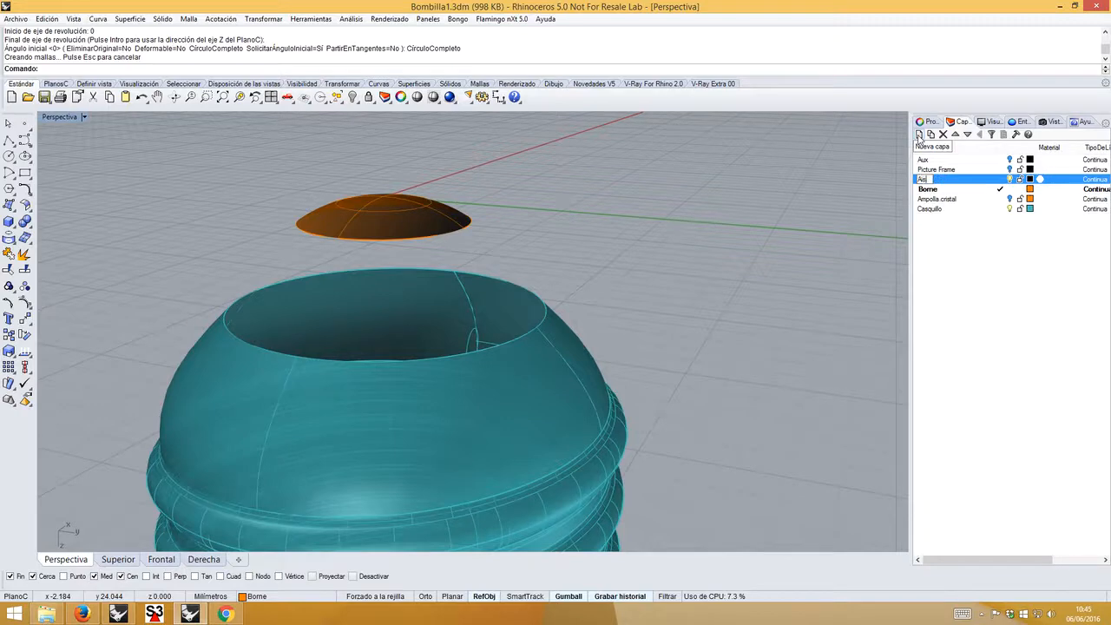
key("Return")
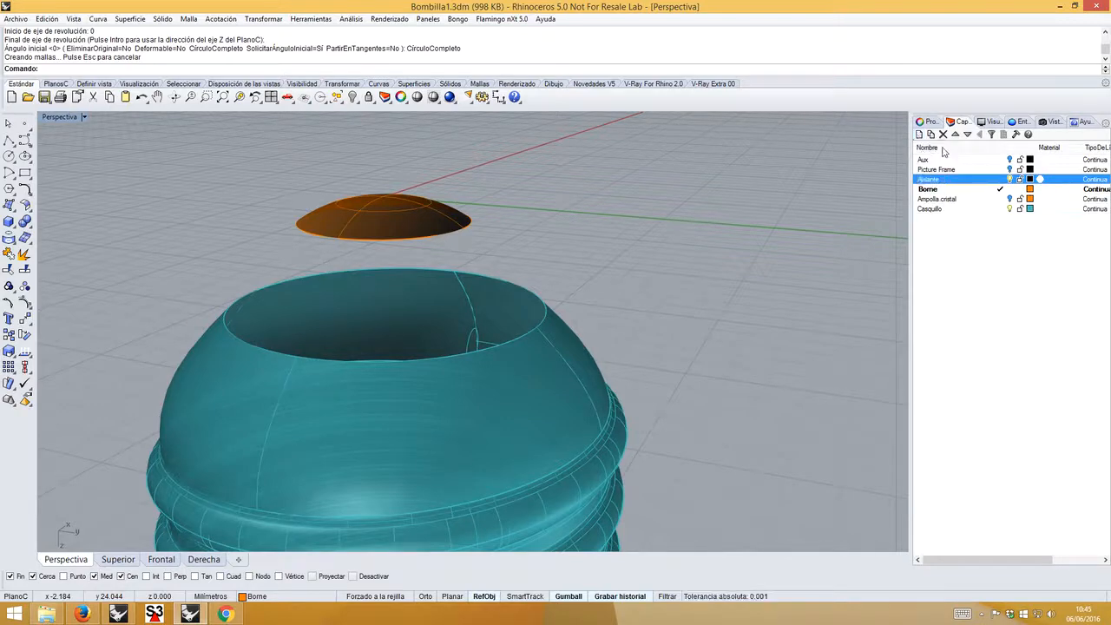
left_click(1000, 178)
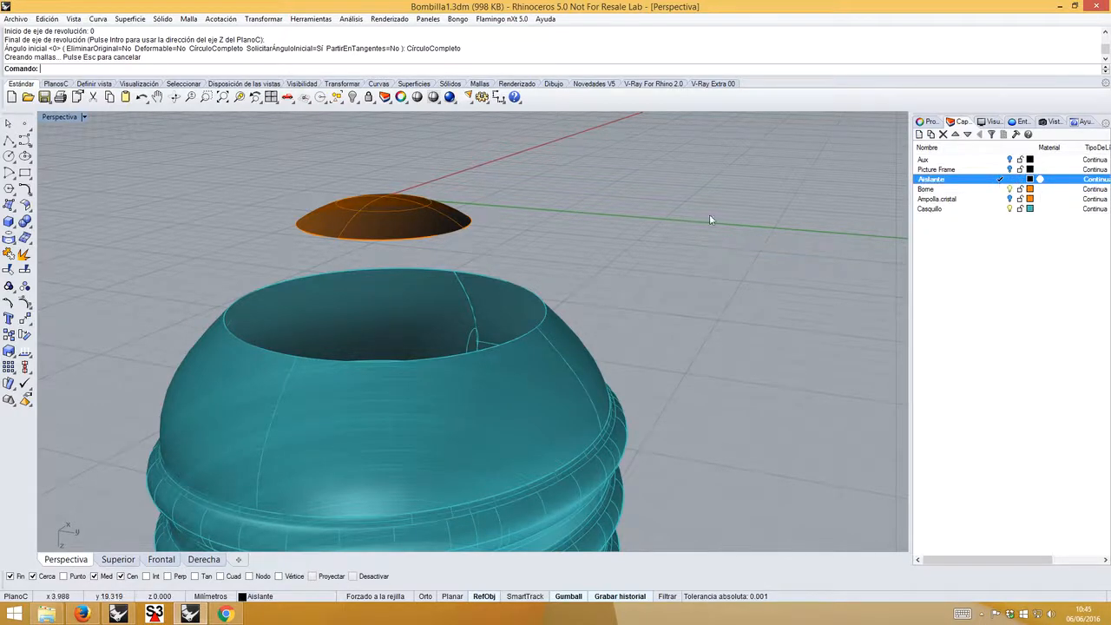
- Start a surface blend between the teal shell's open circular rim and the edge of the orange cap
scroll(393, 226, "up", 2)
right_click_drag(460, 264, 461, 253)
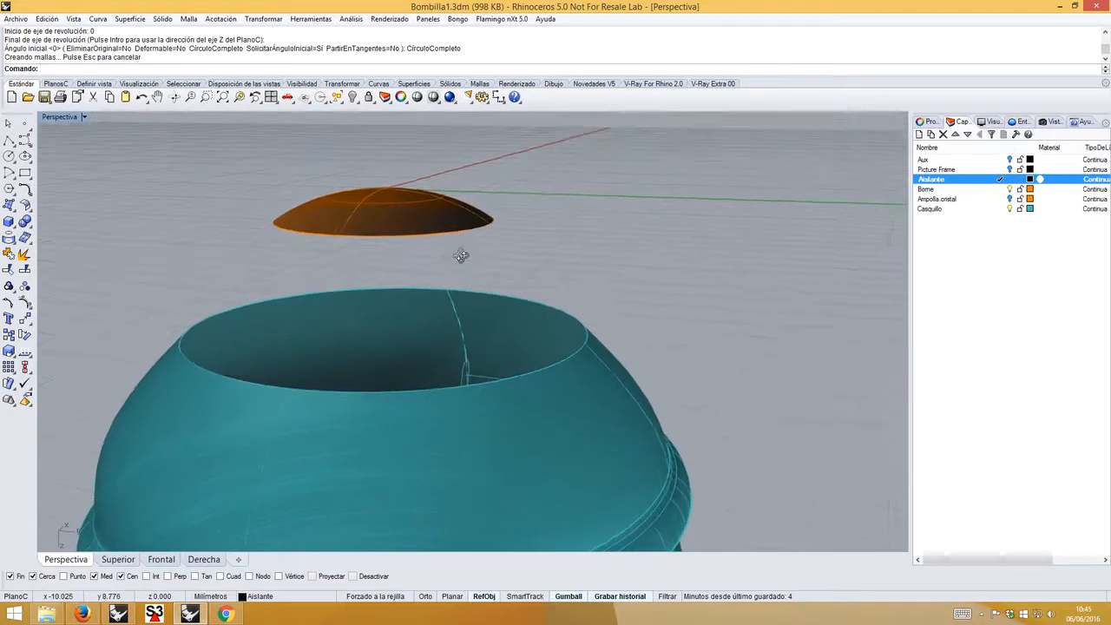
left_click(26, 205)
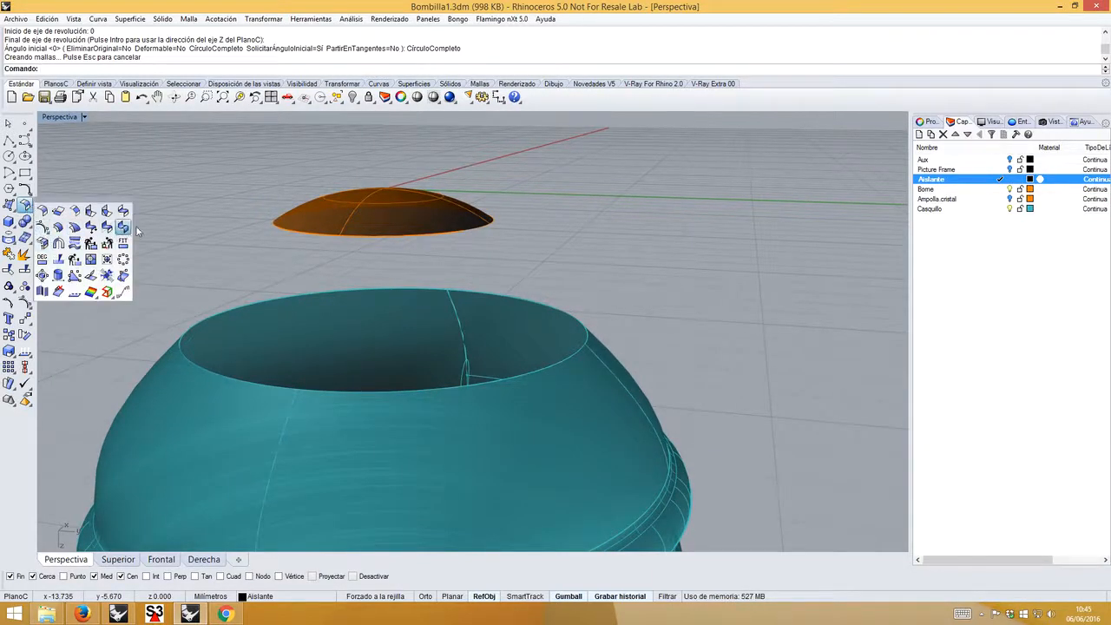
left_click_drag(123, 207, 132, 205)
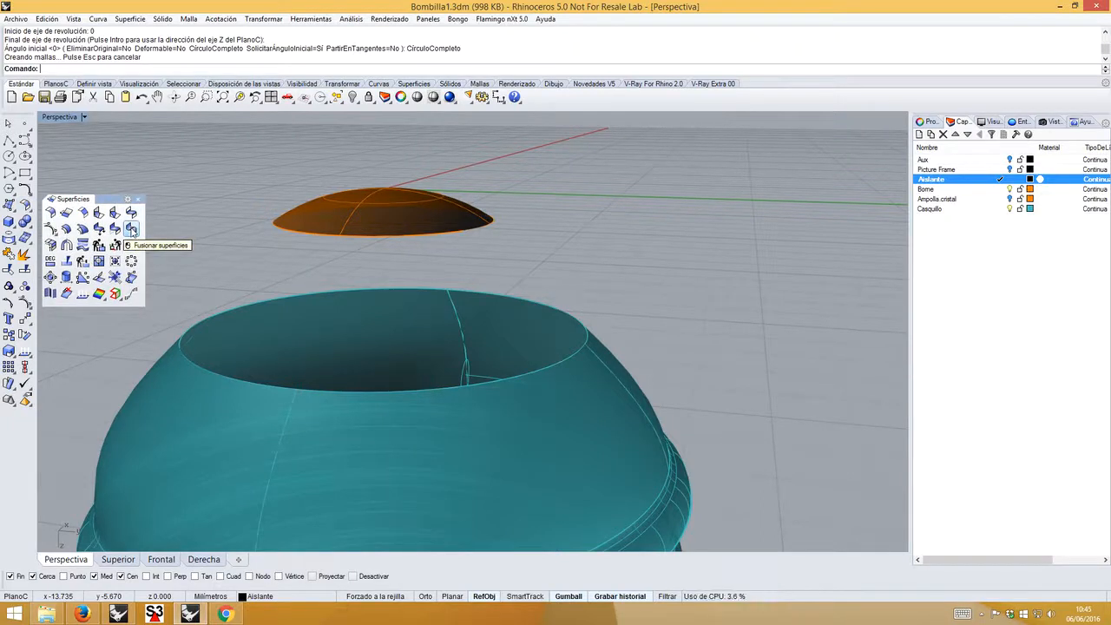
left_click(132, 228)
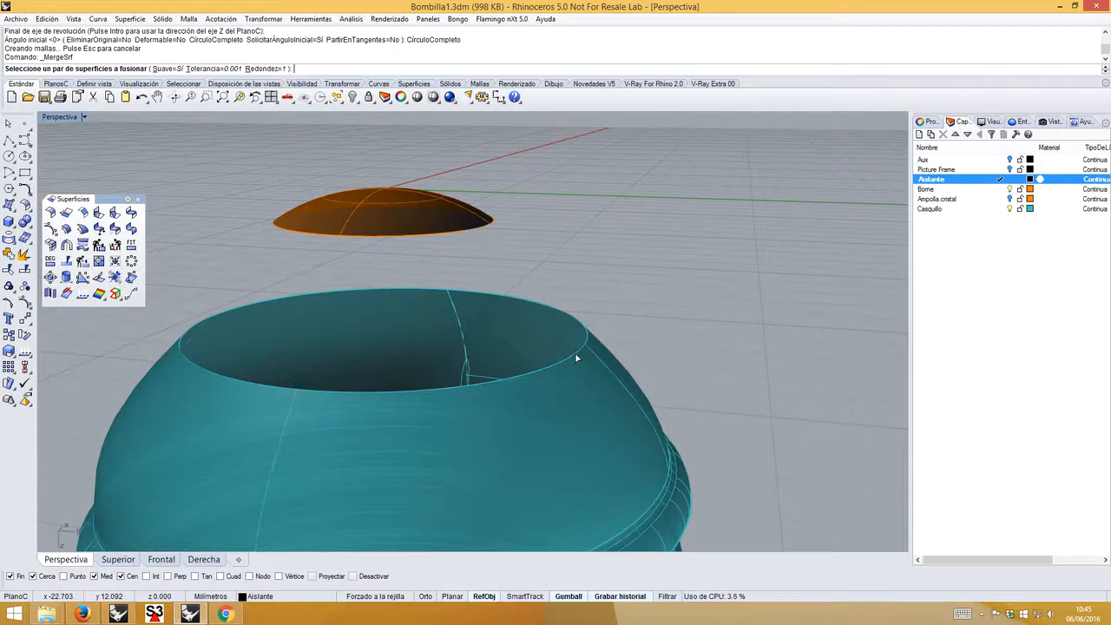
key("Escape")
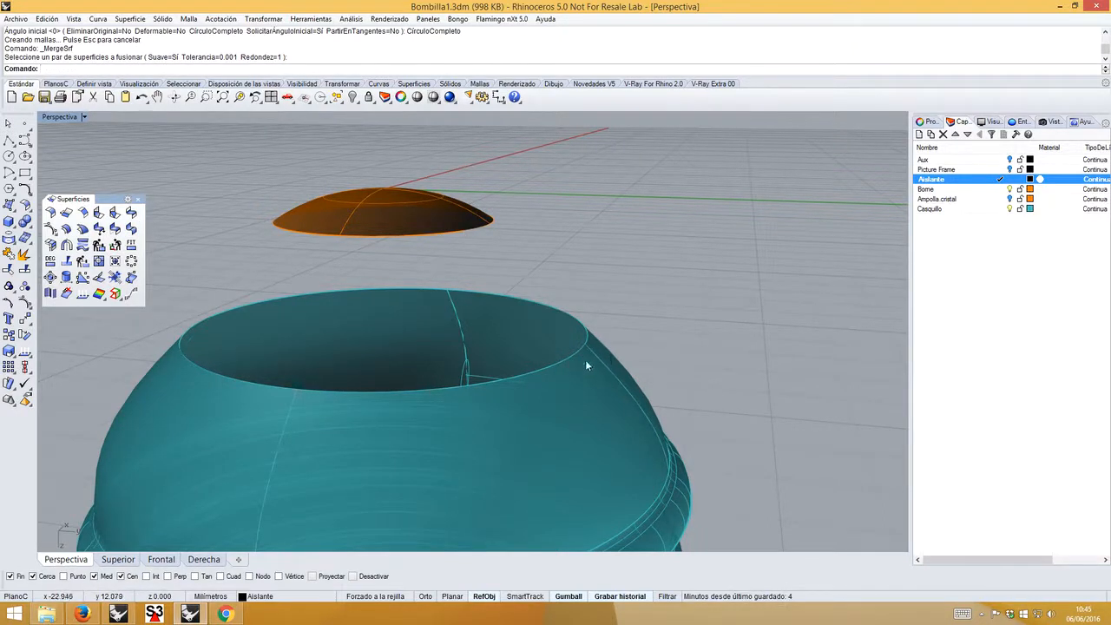
left_click(130, 213)
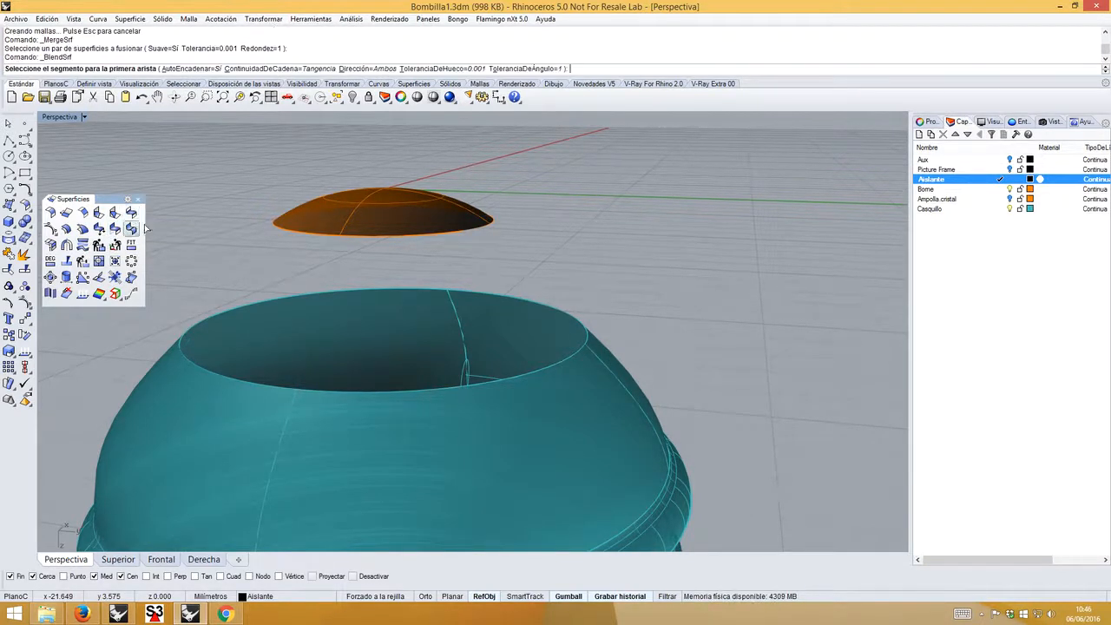
left_click(569, 360)
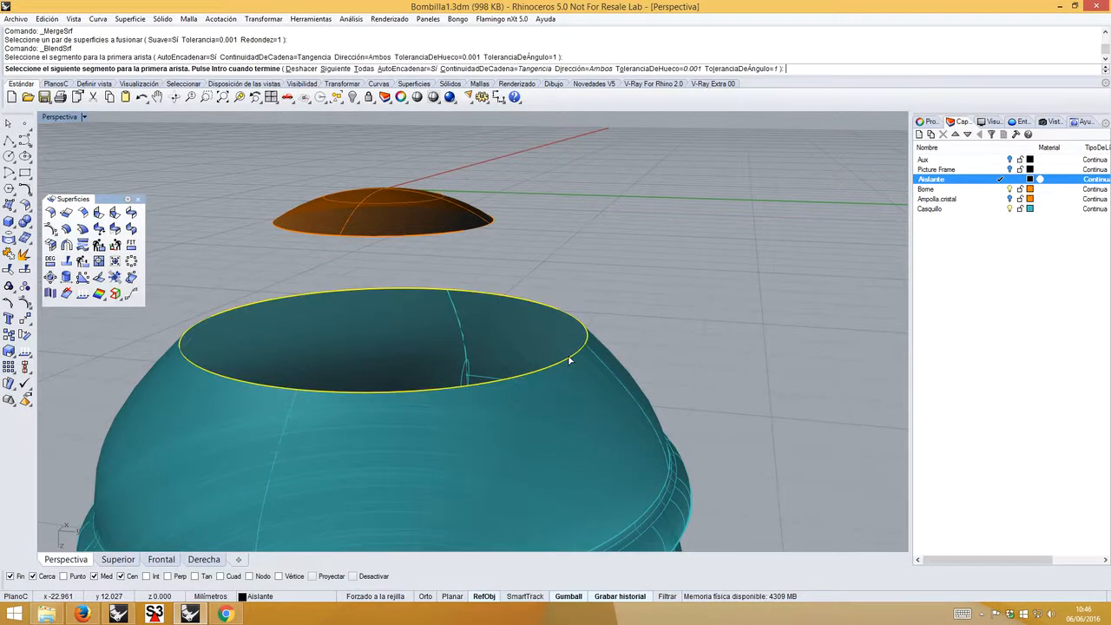
left_click(475, 231)
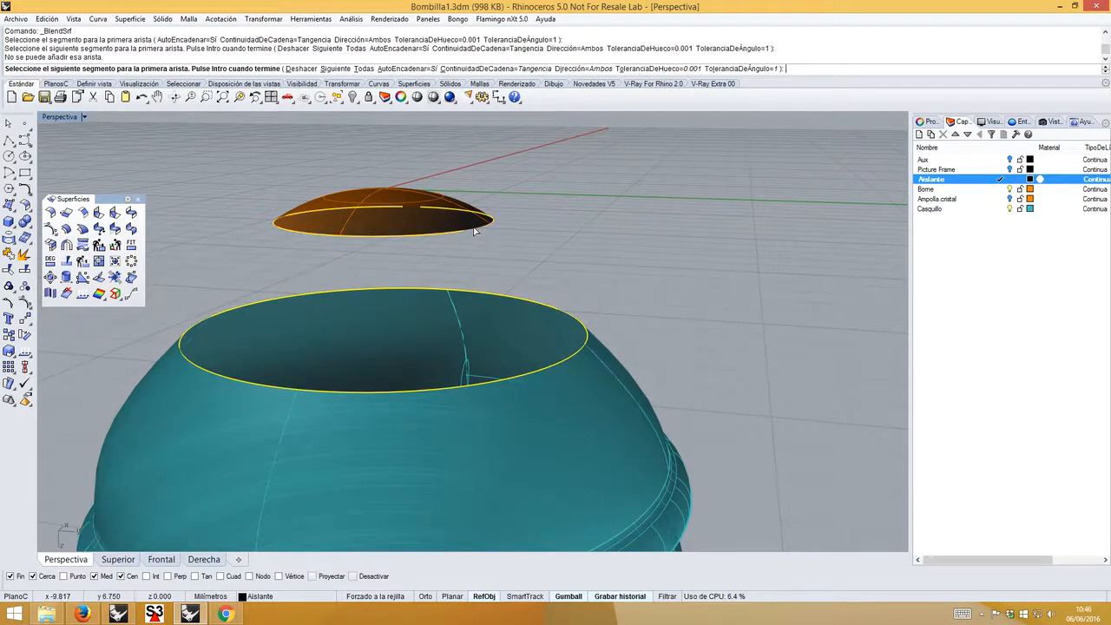
right_click_drag(523, 238, 331, 262)
right_click(340, 206)
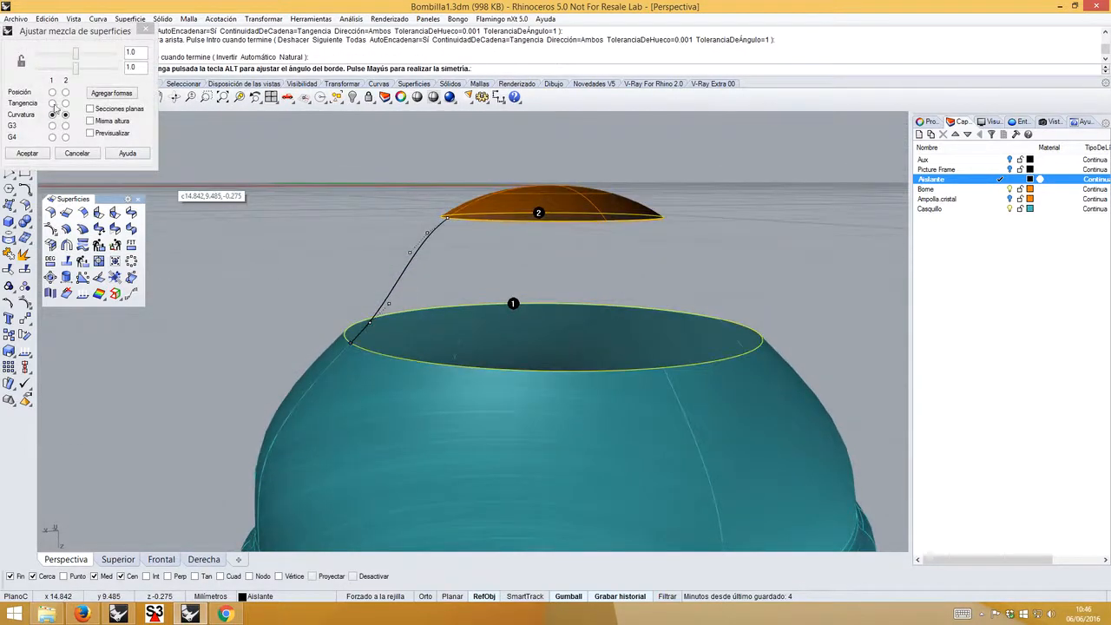
- Set the blend's continuity to Tangencia at both edges and create the blend surface
left_click(52, 103)
left_click(66, 103)
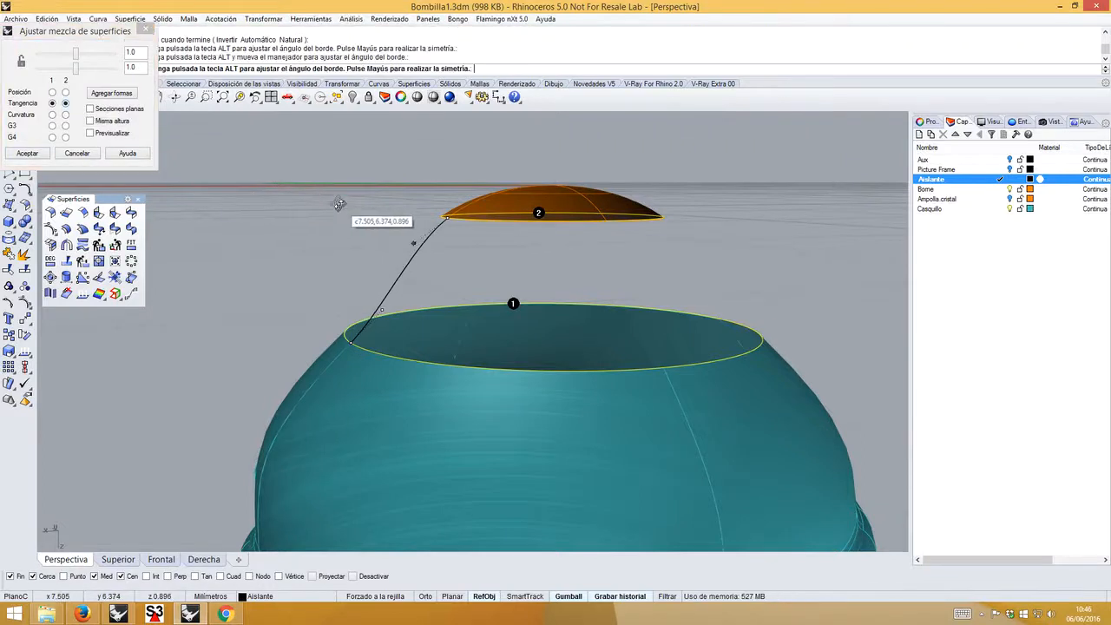
right_click_drag(340, 204, 211, 190)
left_click(37, 158)
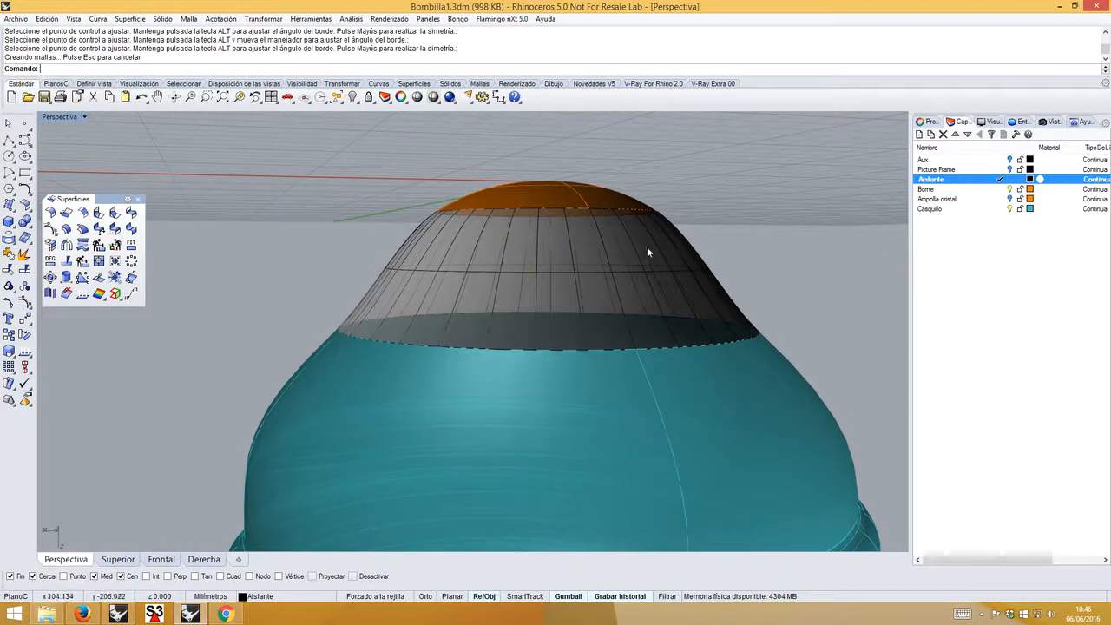
- Cap the open underside of the orange contact dome so that it forms a closed solid
right_click_drag(683, 244, 613, 304)
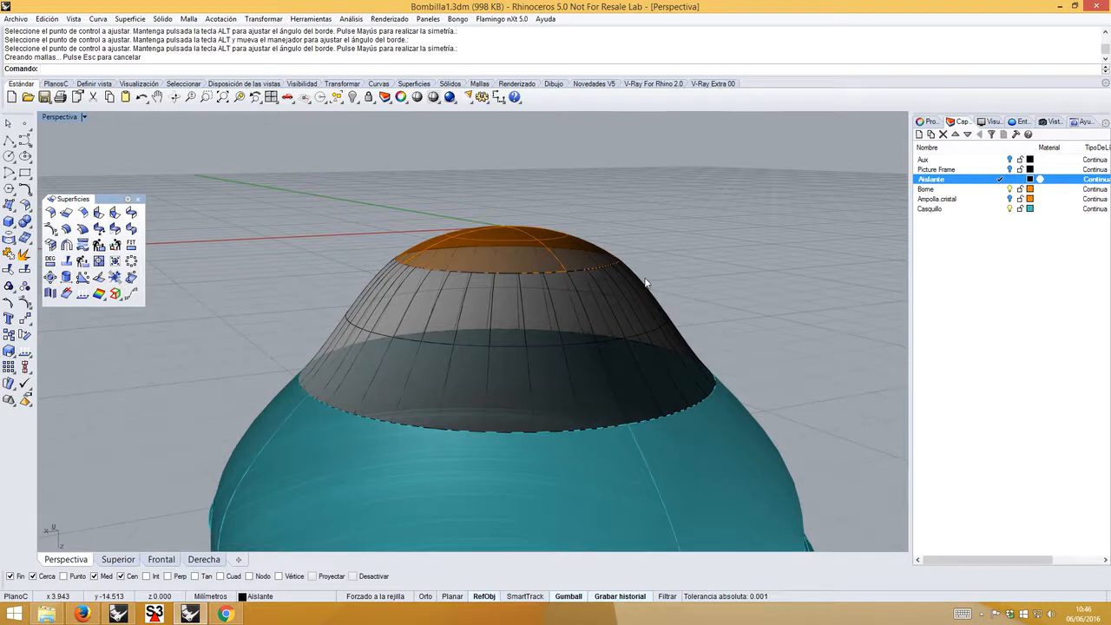
right_click_drag(645, 282, 508, 302)
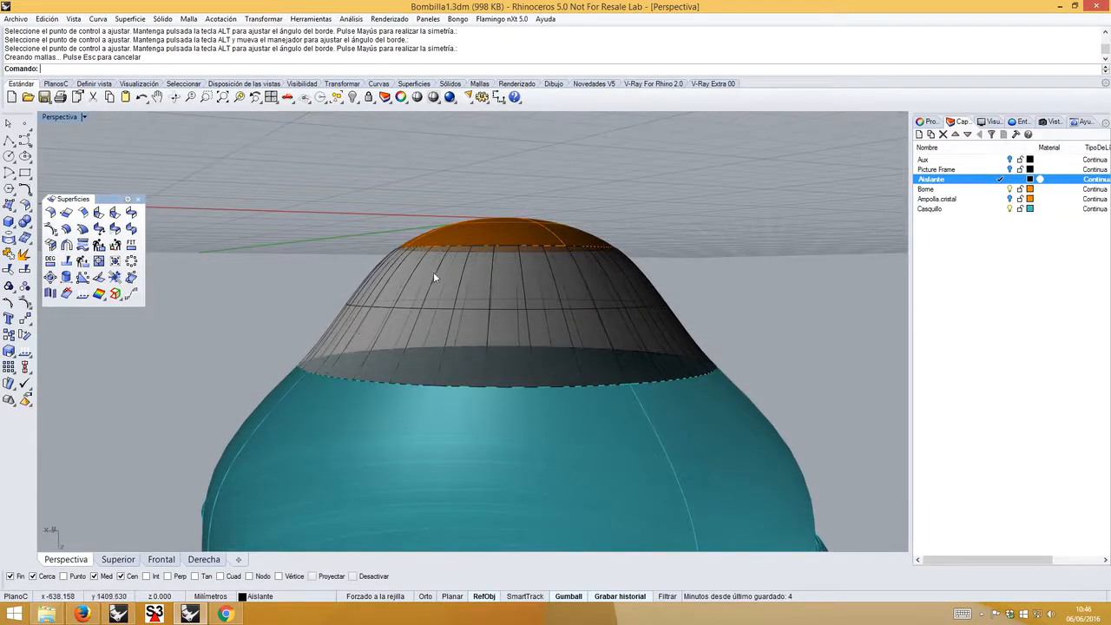
scroll(413, 255, "up", 6)
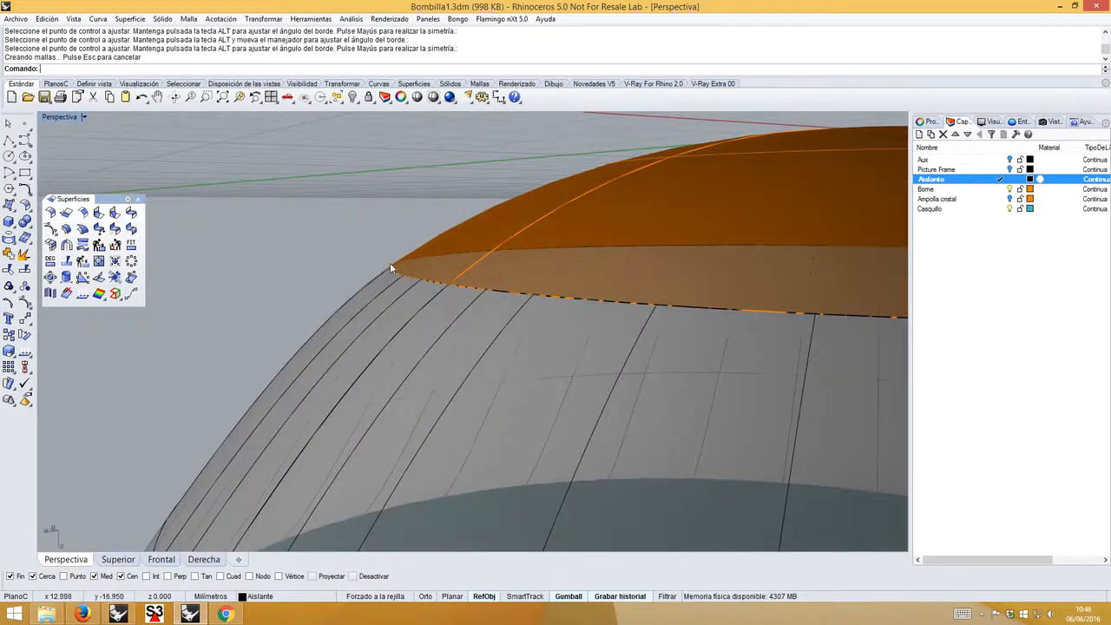
scroll(385, 270, "down", 5)
left_click(491, 232)
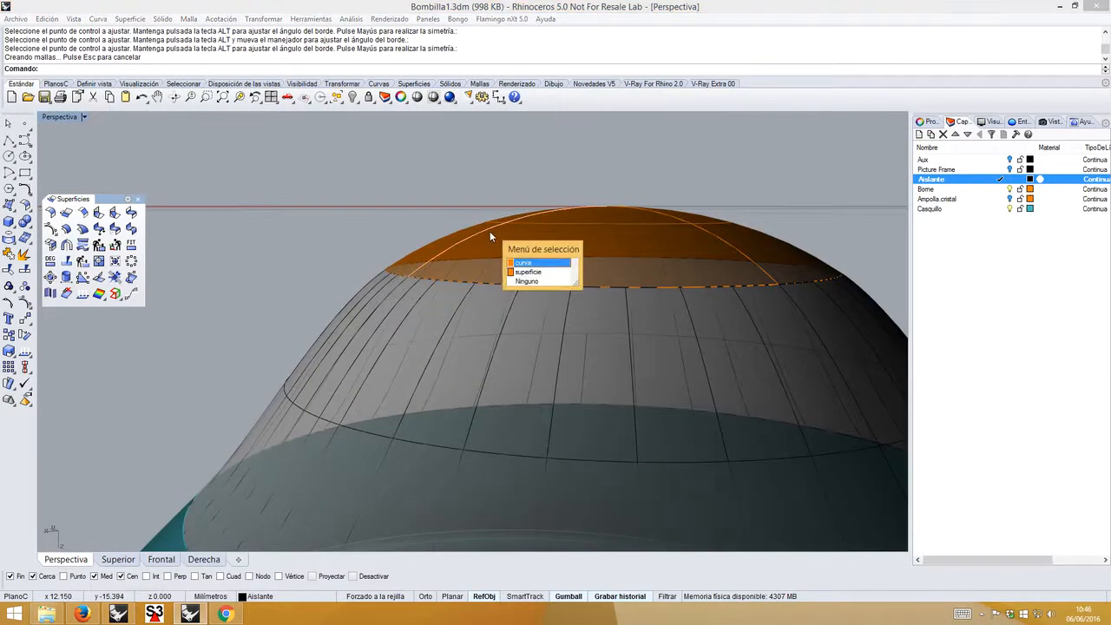
left_click(524, 271)
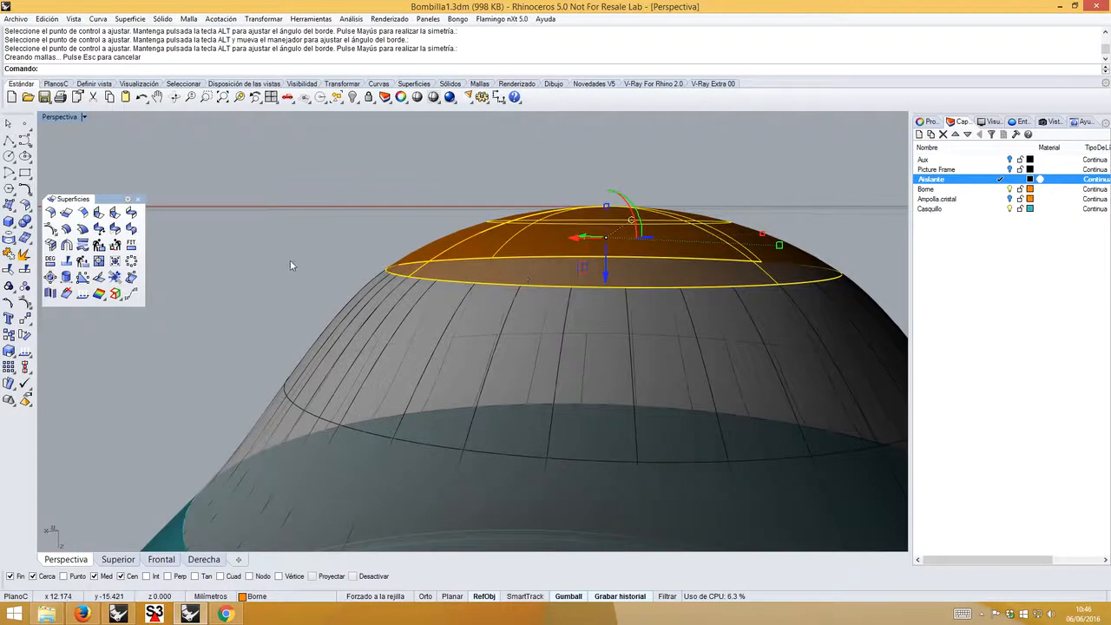
left_click(26, 221)
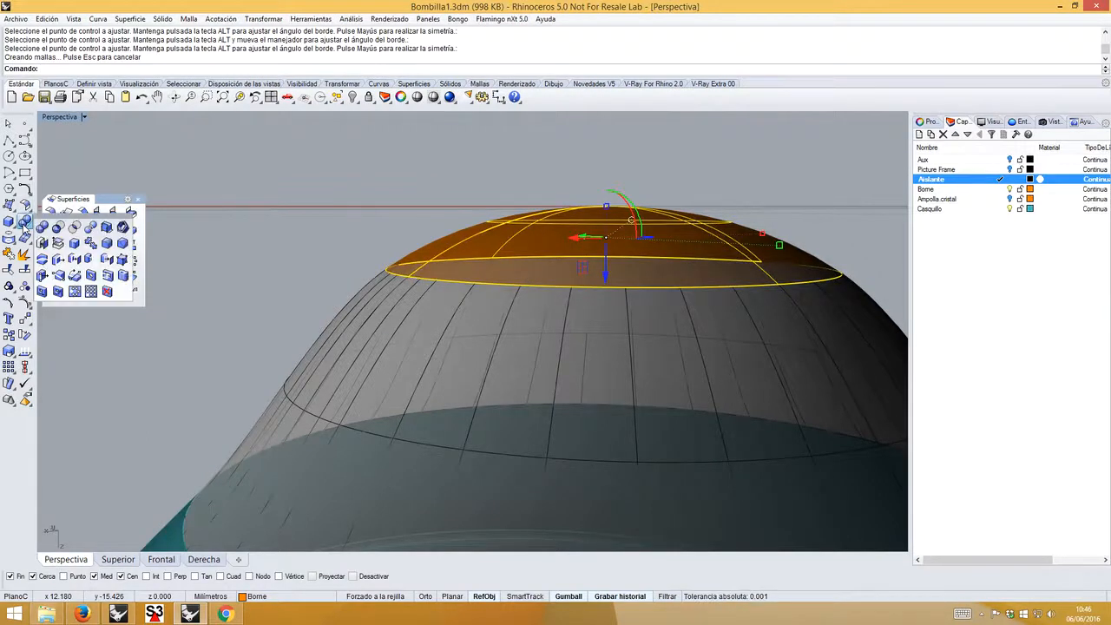
left_click(42, 244)
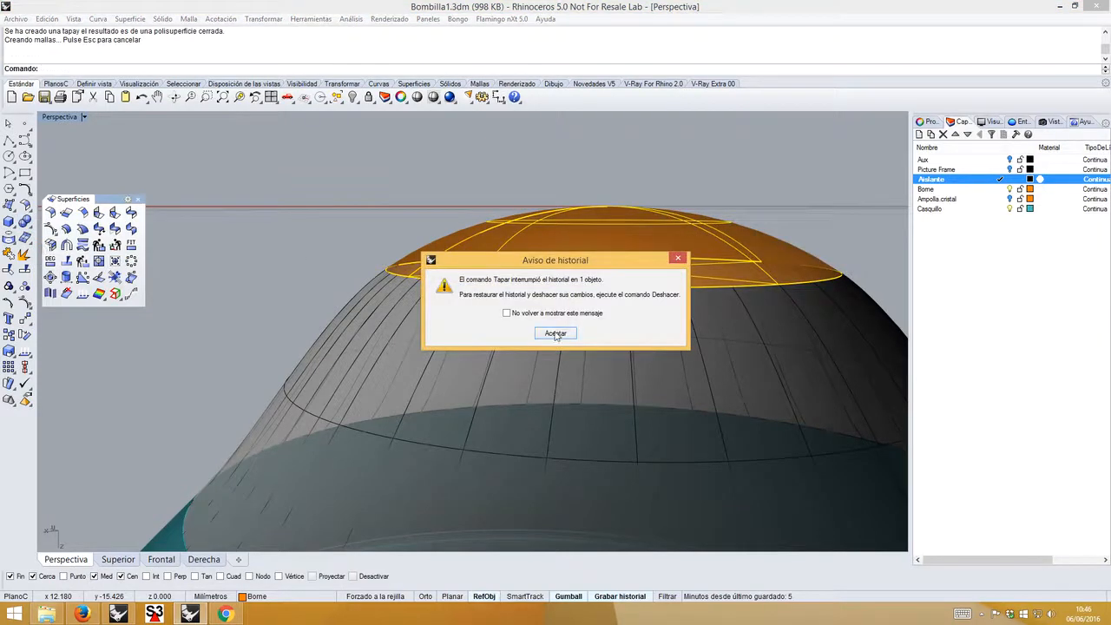
left_click(557, 334)
- Cap both open ends of the insulator blend surface to turn it into a closed solid
left_click(380, 304)
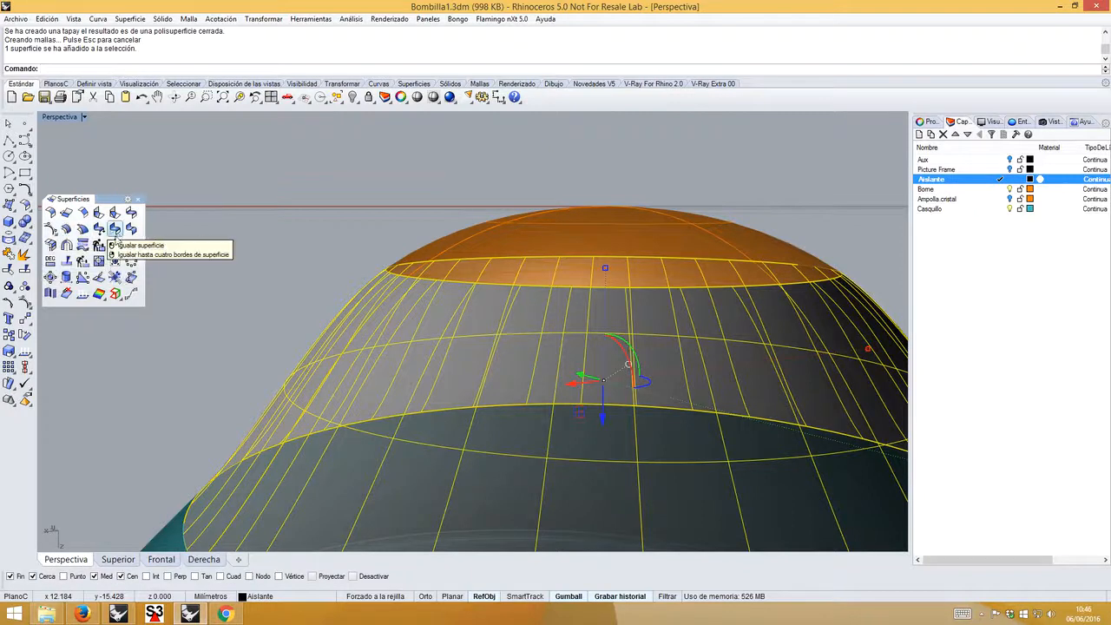
left_click(26, 220)
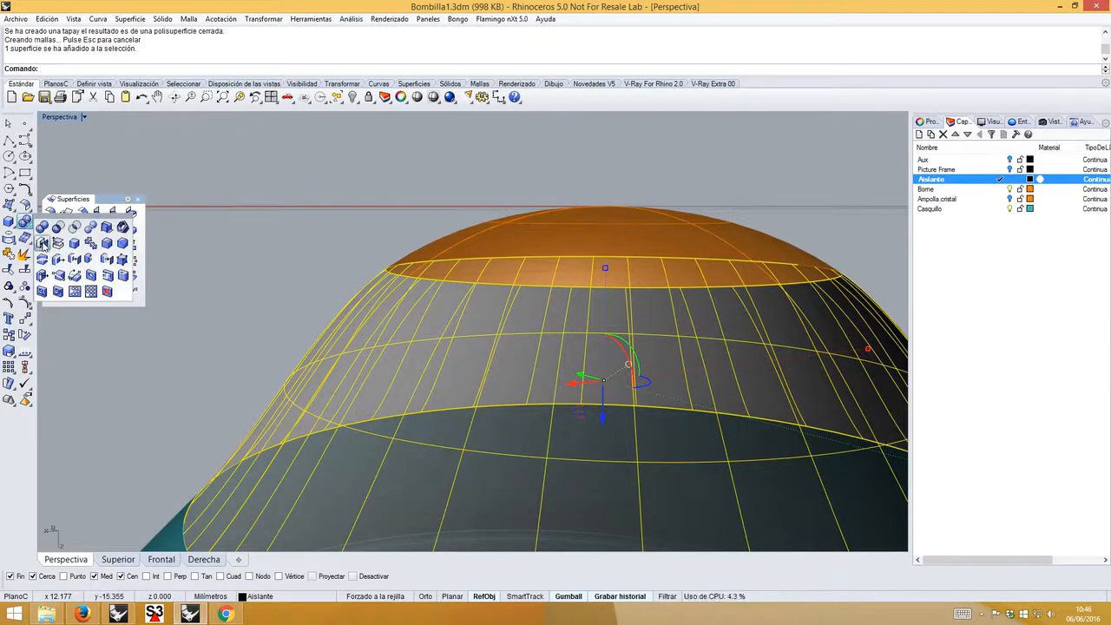
left_click(41, 243)
left_click(131, 199)
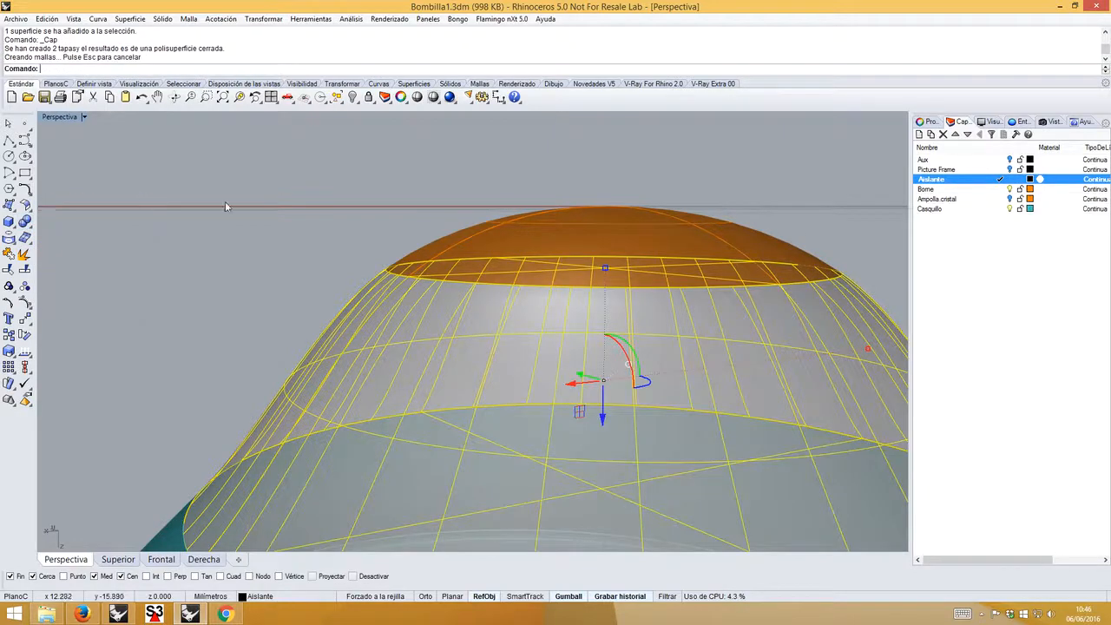
left_click(392, 212)
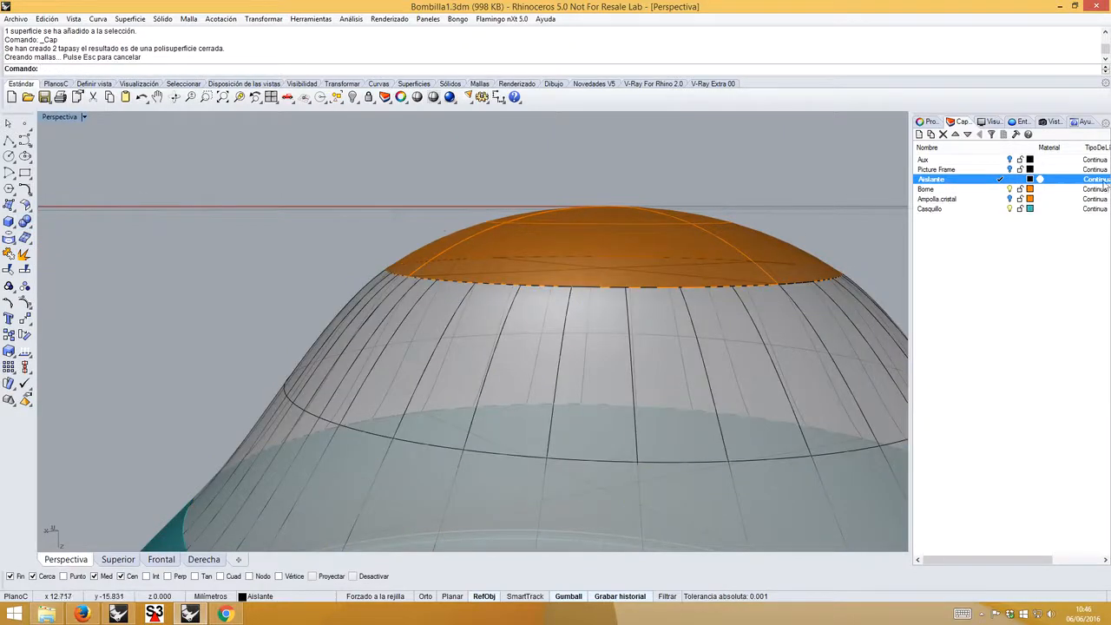
- Hide the Borne layer and fillet both circular rims of the insulator solid with a 0.2 radius on all handles
left_click(1019, 189)
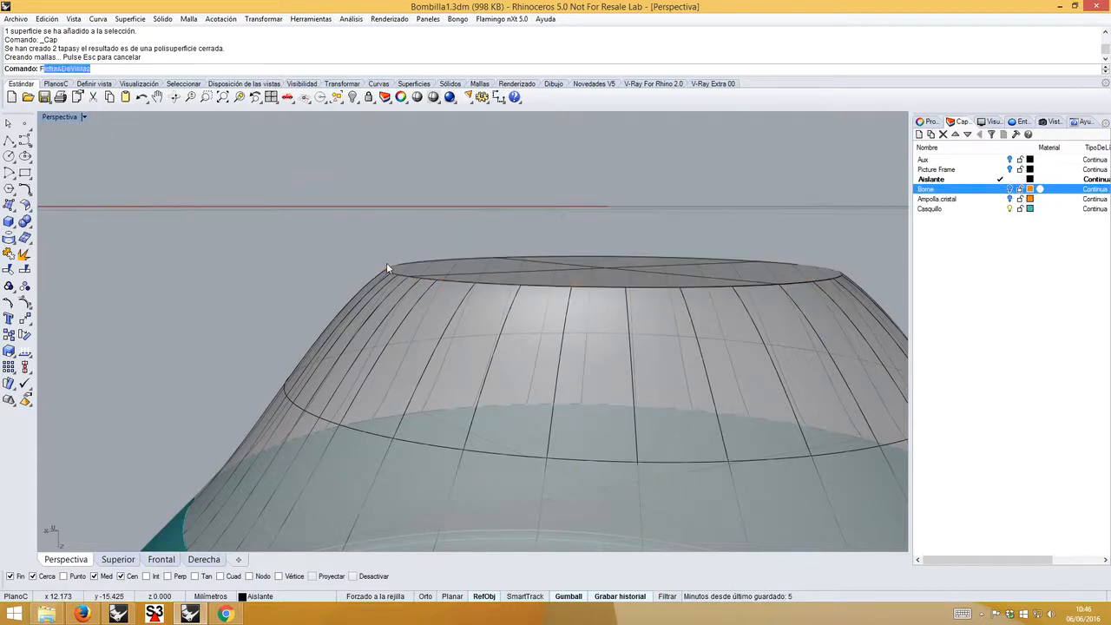
key("Escape")
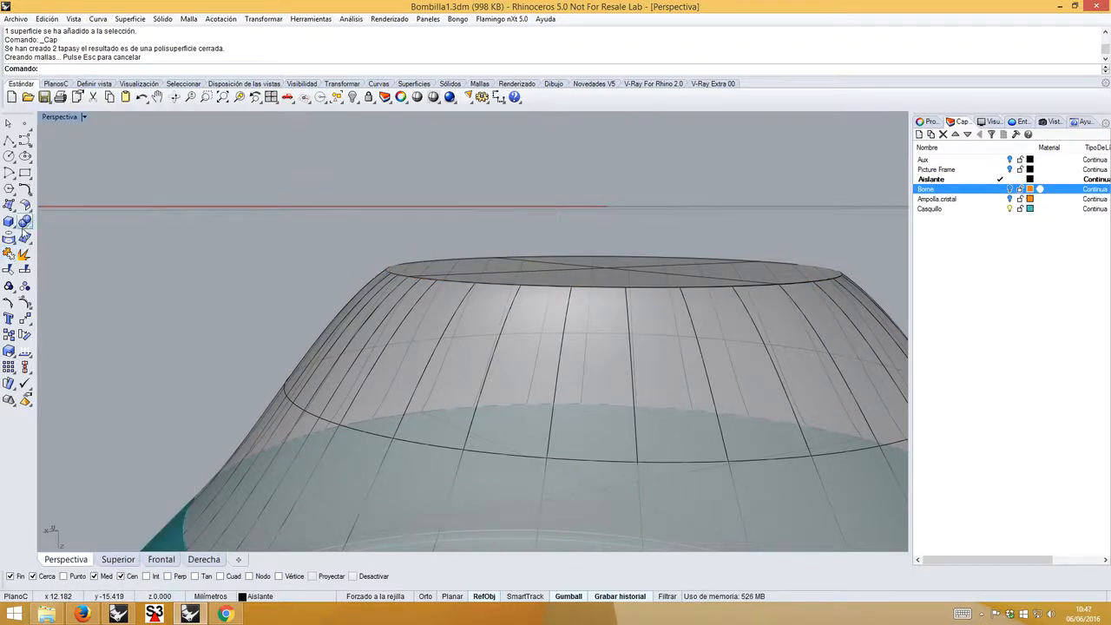
left_click(26, 224)
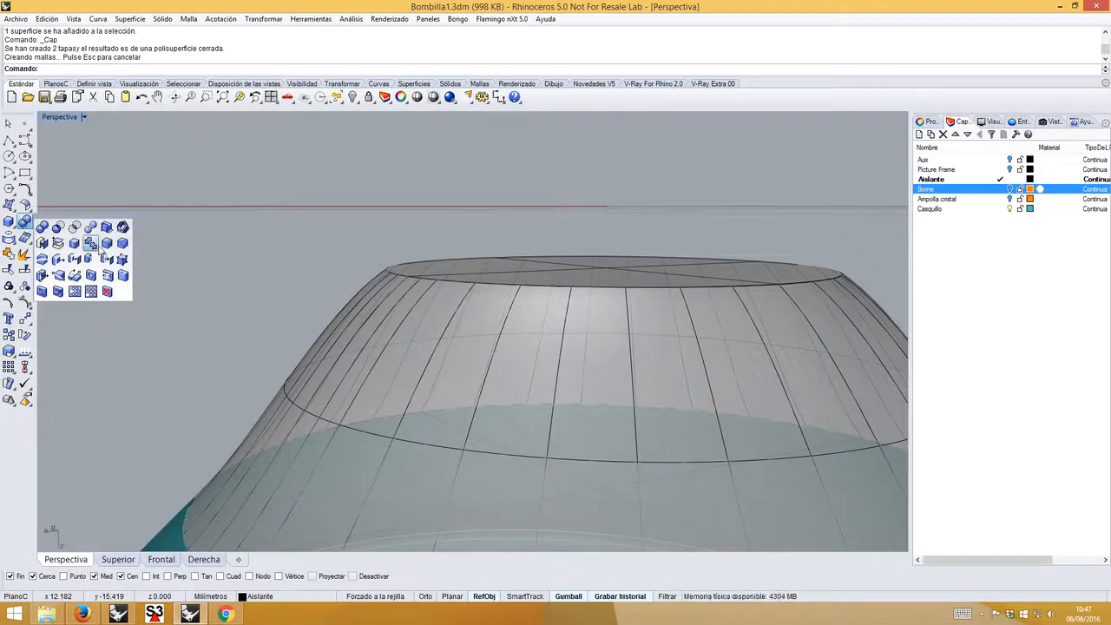
left_click(106, 246)
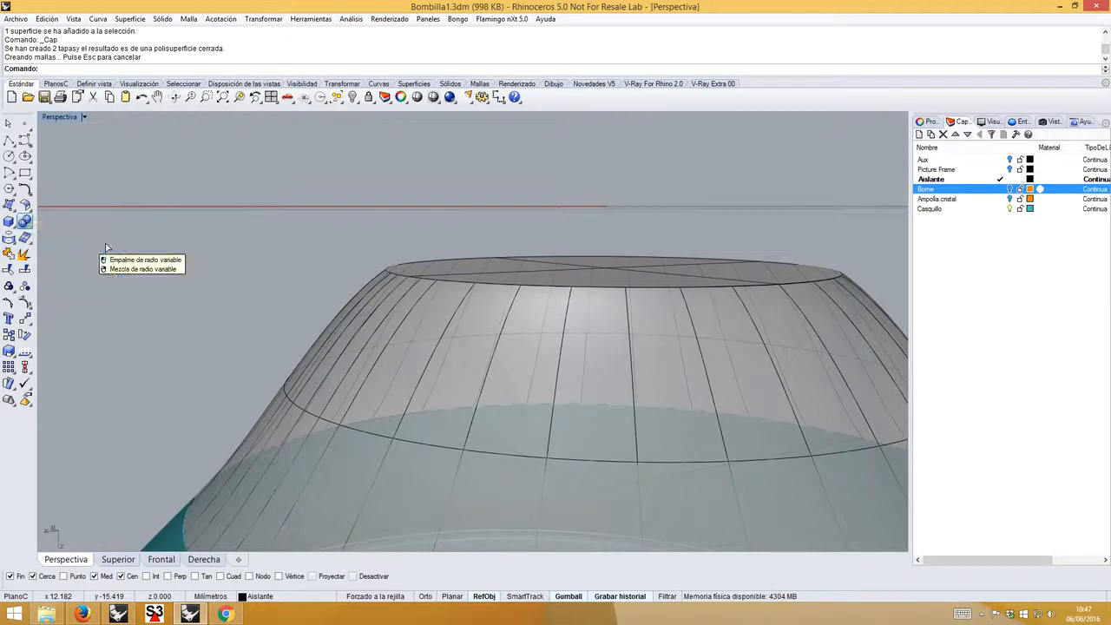
left_click(389, 274)
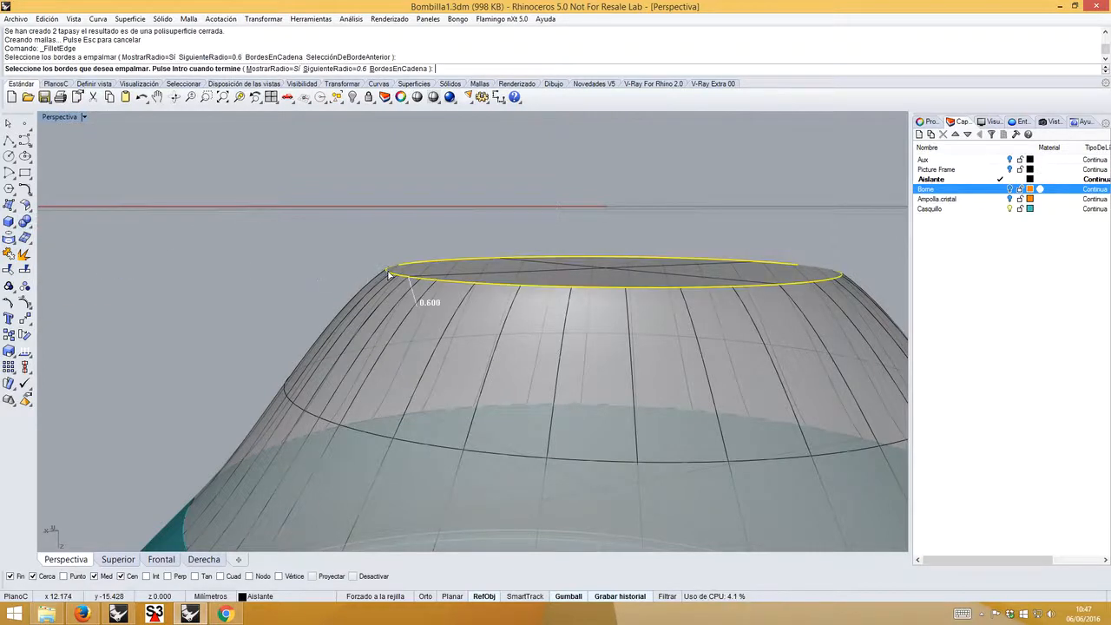
left_click(187, 520)
key("Return")
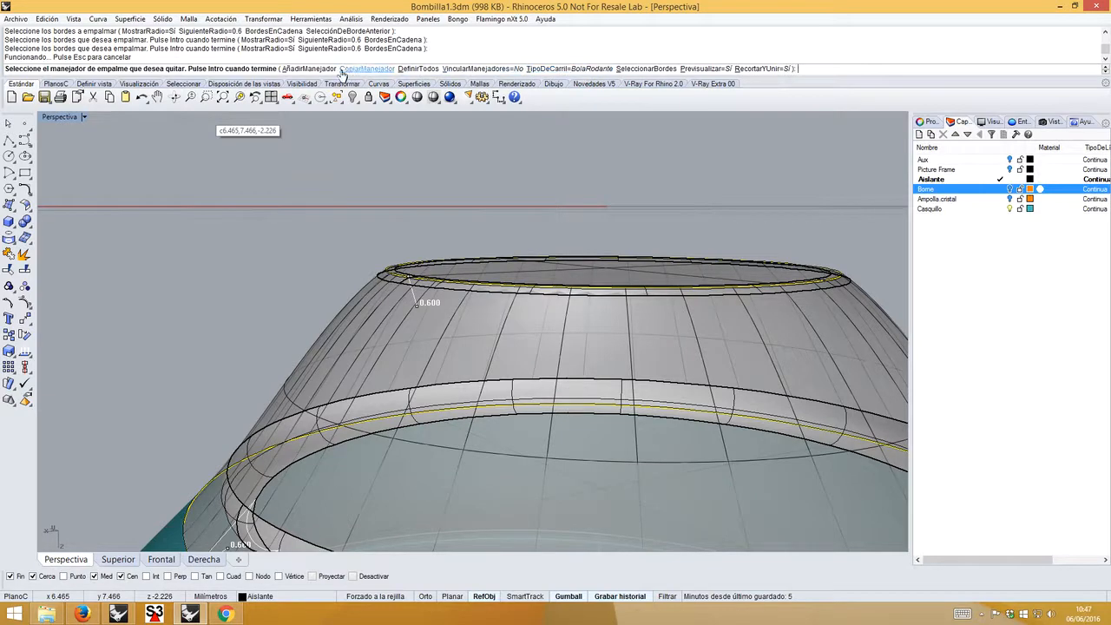
left_click(429, 68)
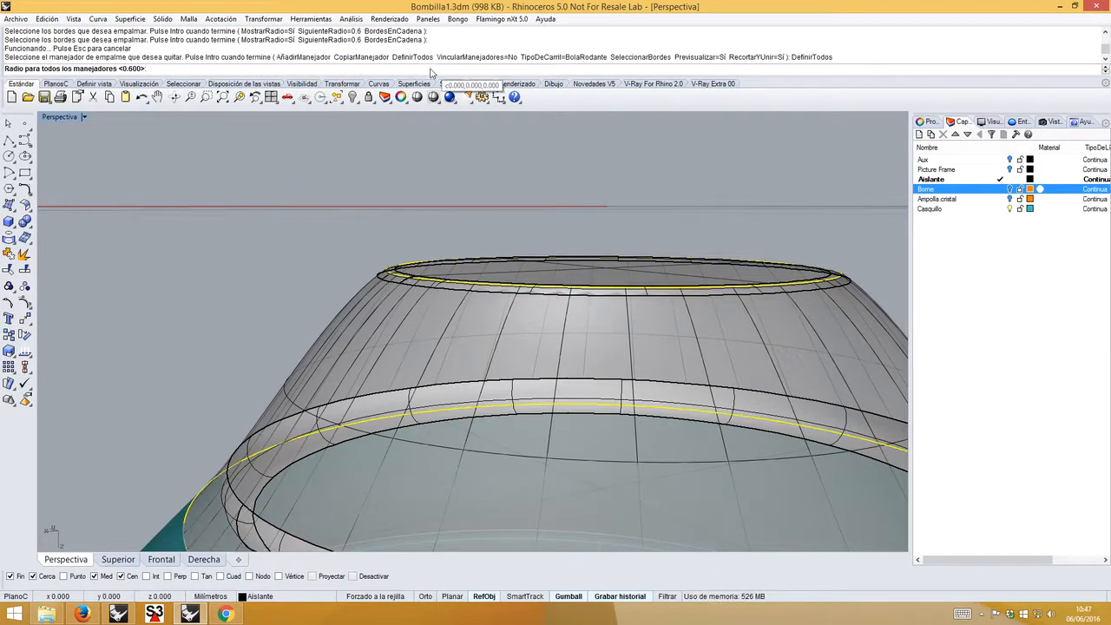
type("0.2")
key("Return")
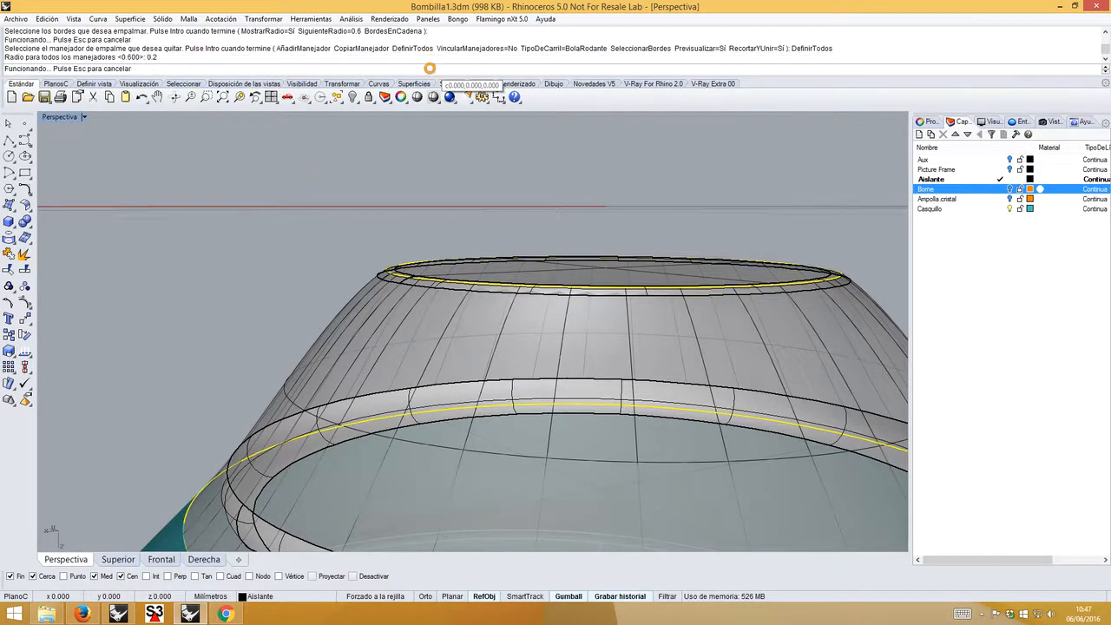
key("Return")
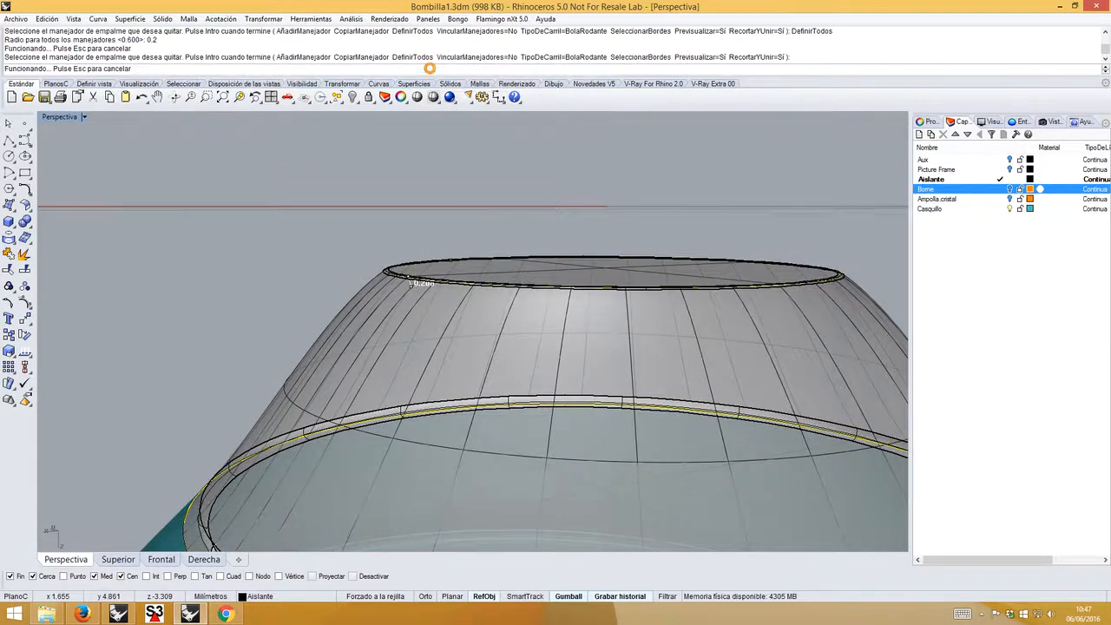
- Show the Borne layer and fillet the orange contact's circular rim, setting one new radius for all handles
scroll(390, 268, "up", 3)
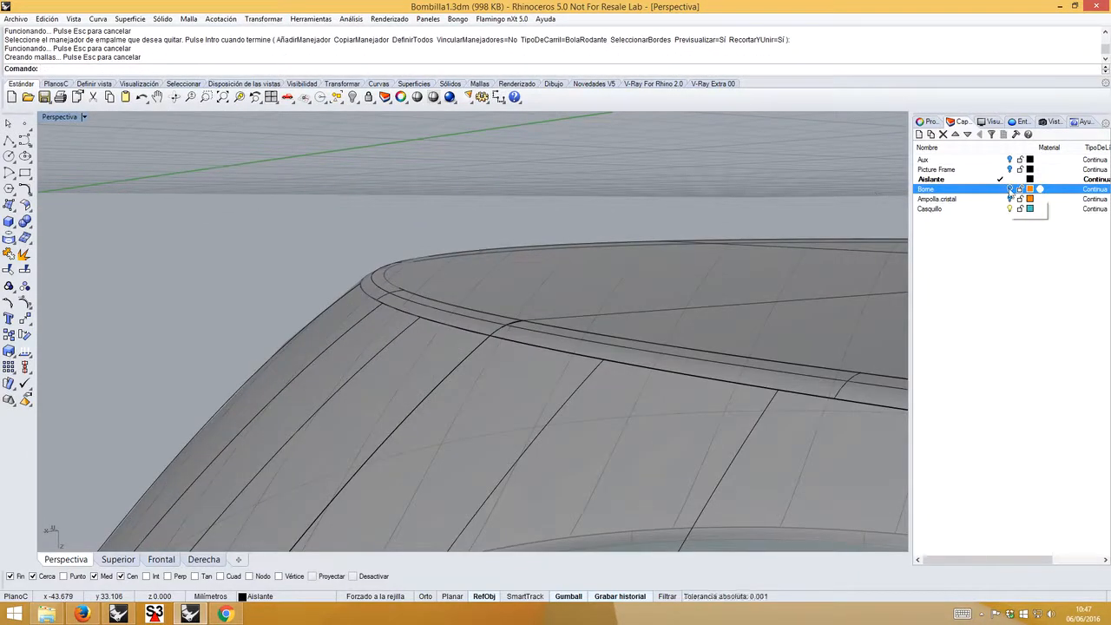
left_click(732, 252)
key("Return")
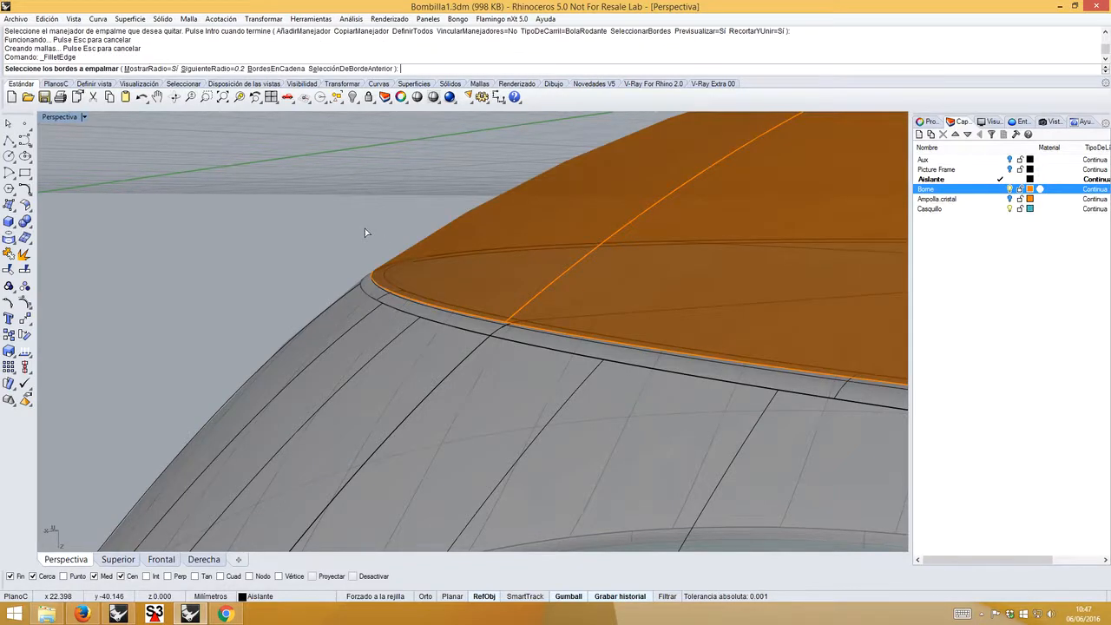
left_click(384, 291)
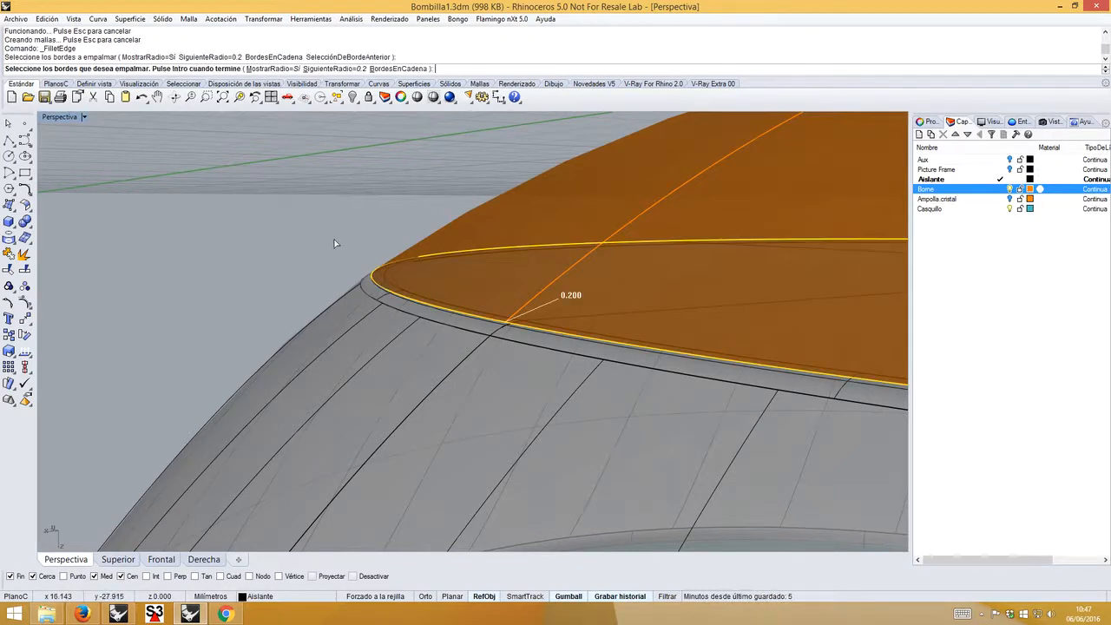
key("Return")
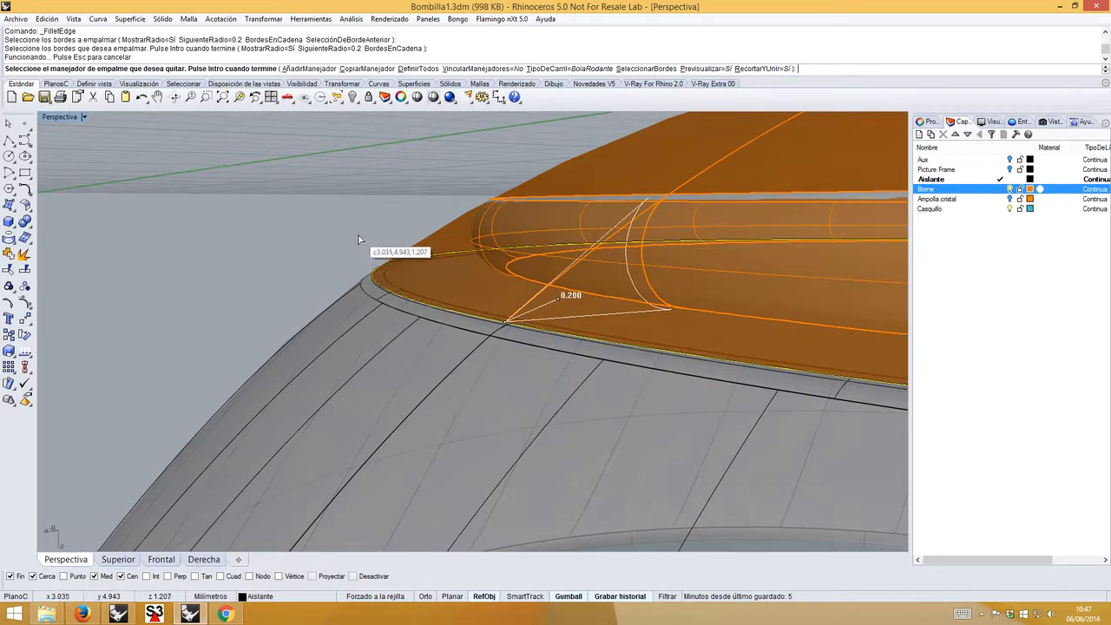
right_click_drag(661, 243, 658, 243)
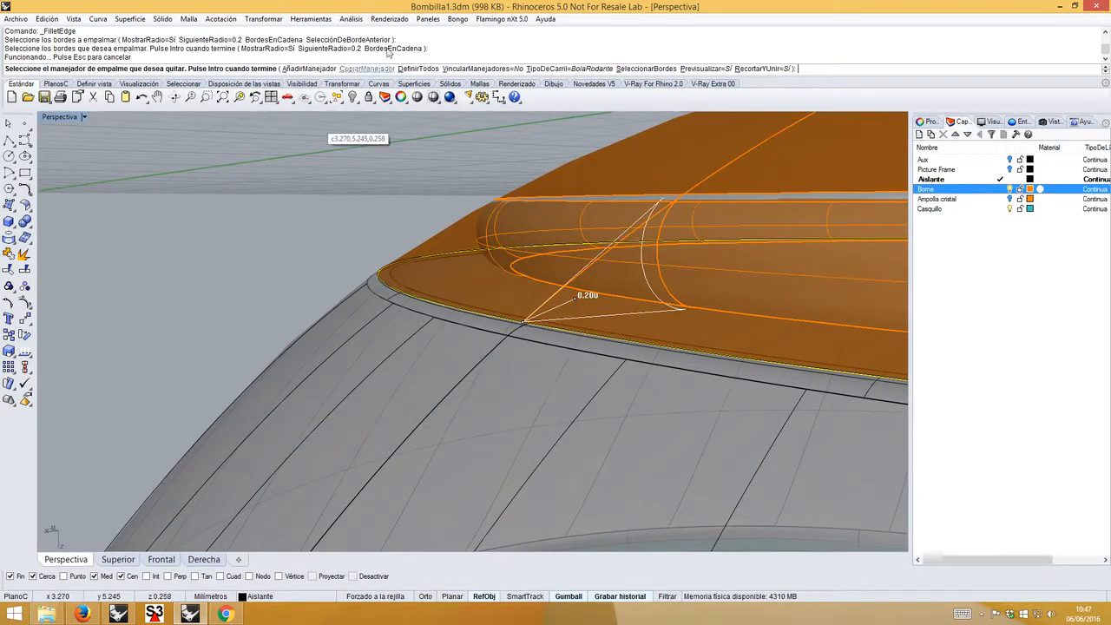
left_click(419, 69)
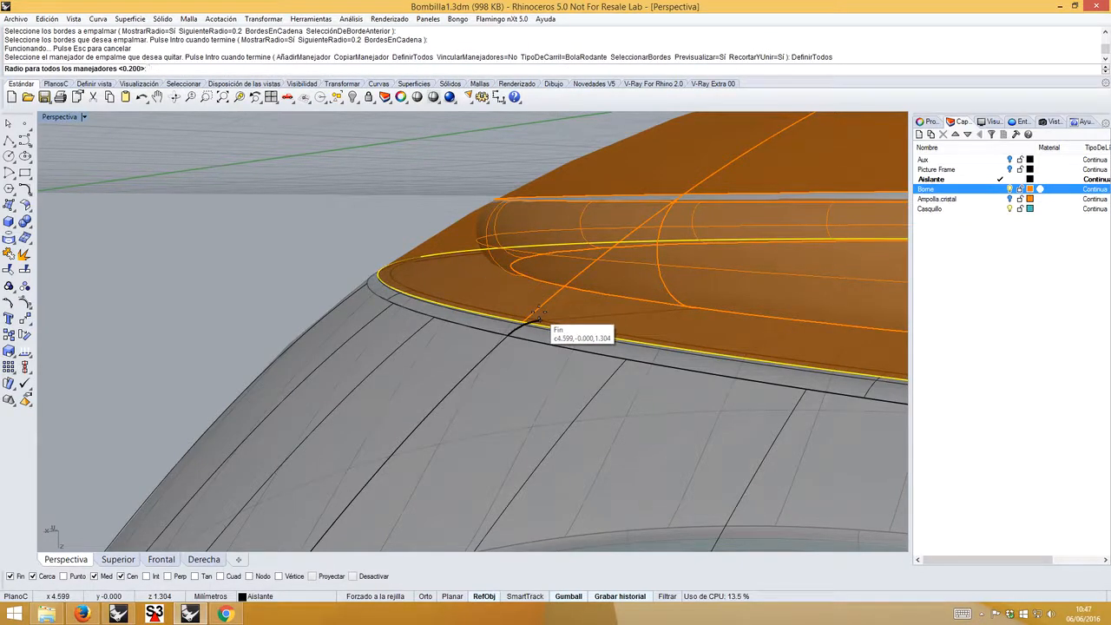
key("Return")
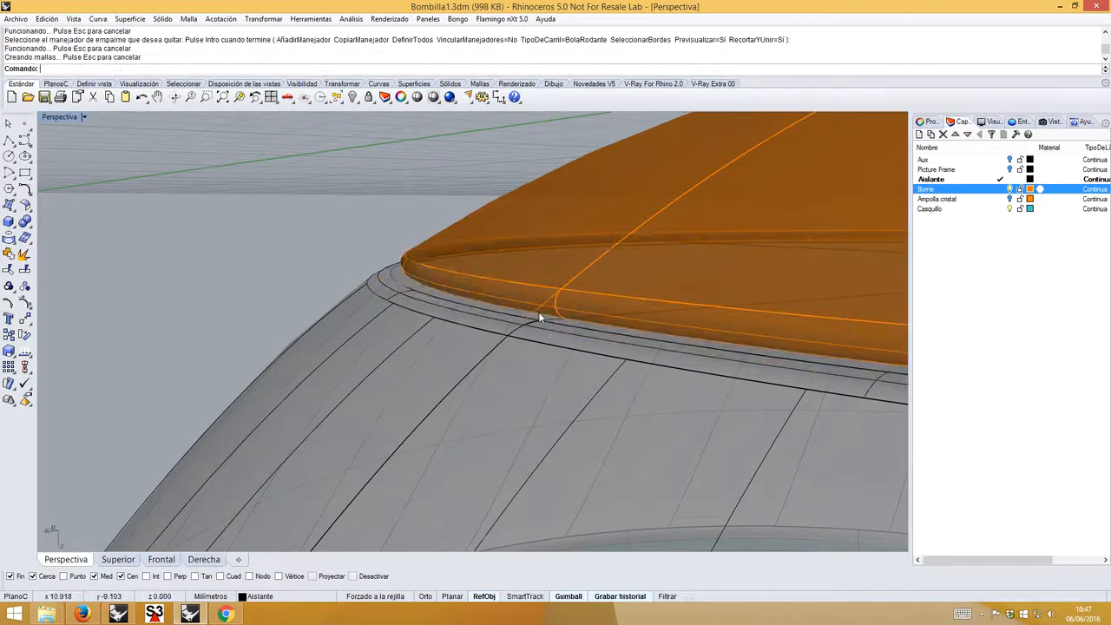
- Create a planar surface from the teal threaded cap's open circular rim, where it meets the insulator
scroll(459, 299, "down", 5)
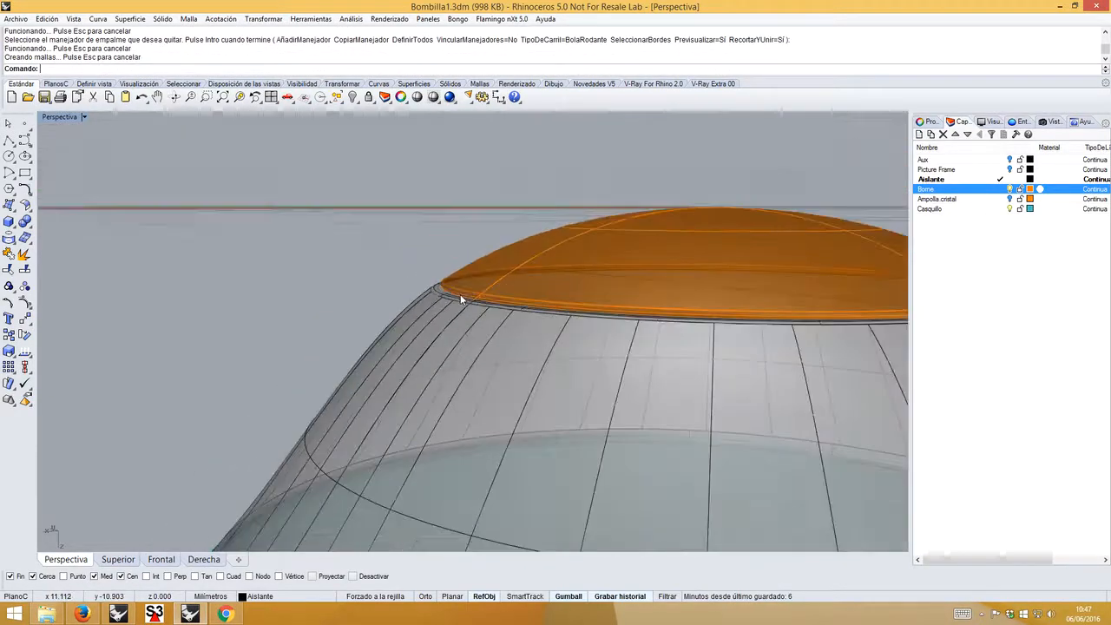
right_click_drag(467, 218, 479, 286)
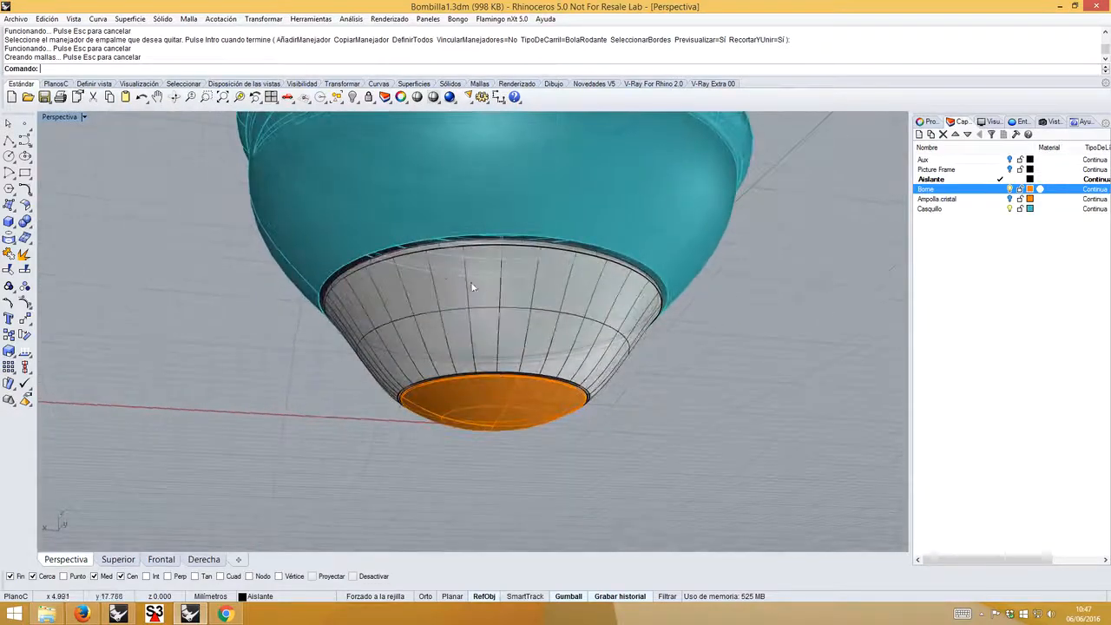
scroll(360, 287, "up", 3)
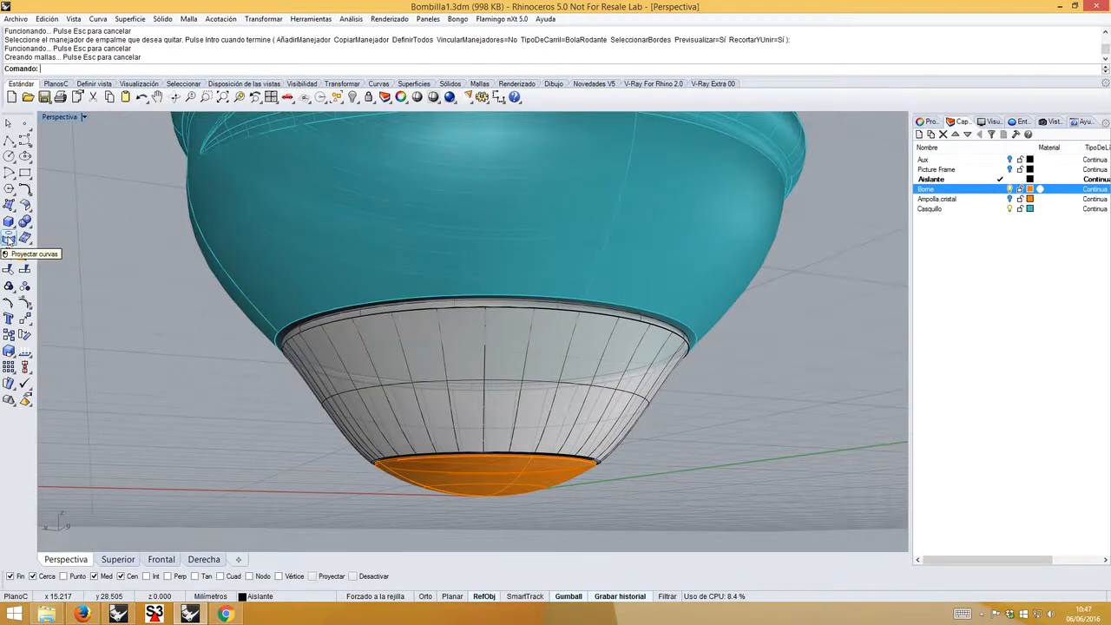
left_click(14, 207)
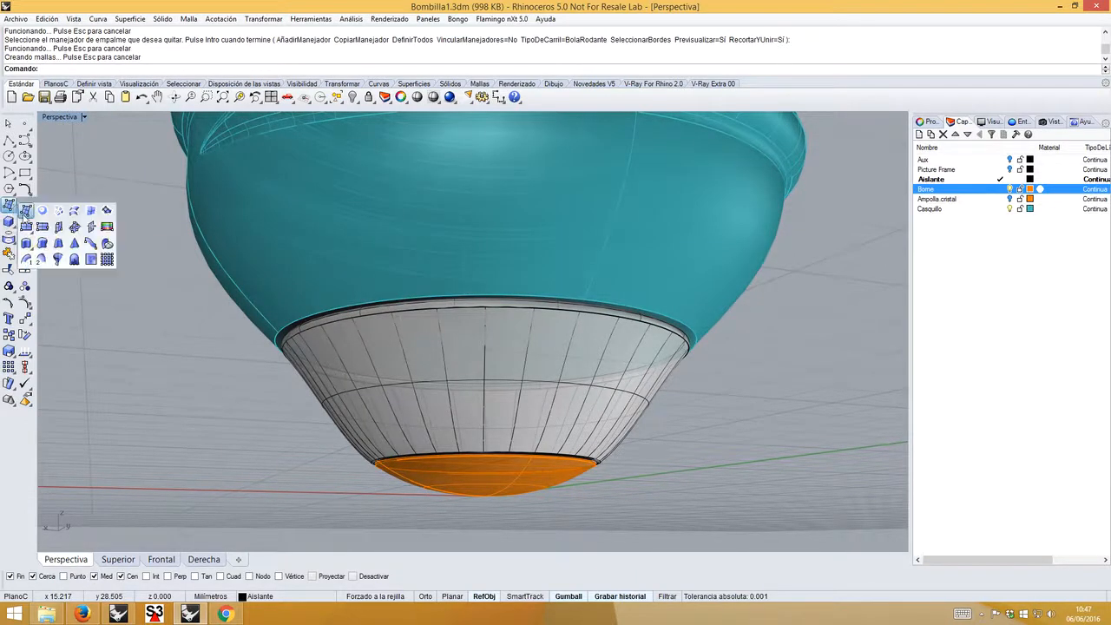
left_click(42, 213)
left_click(279, 332)
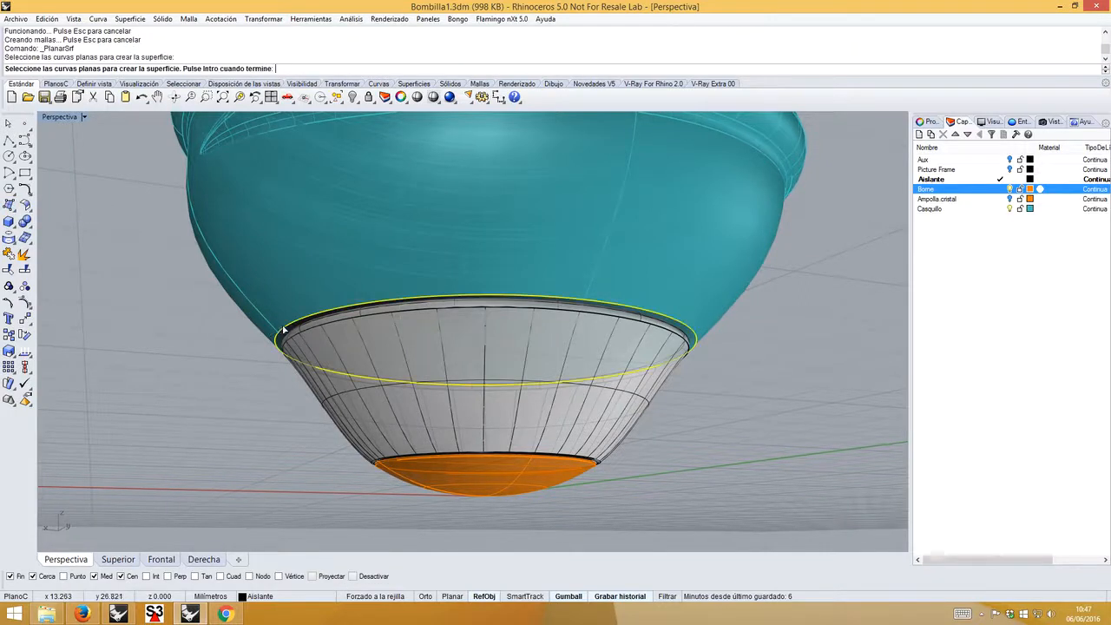
key("Return")
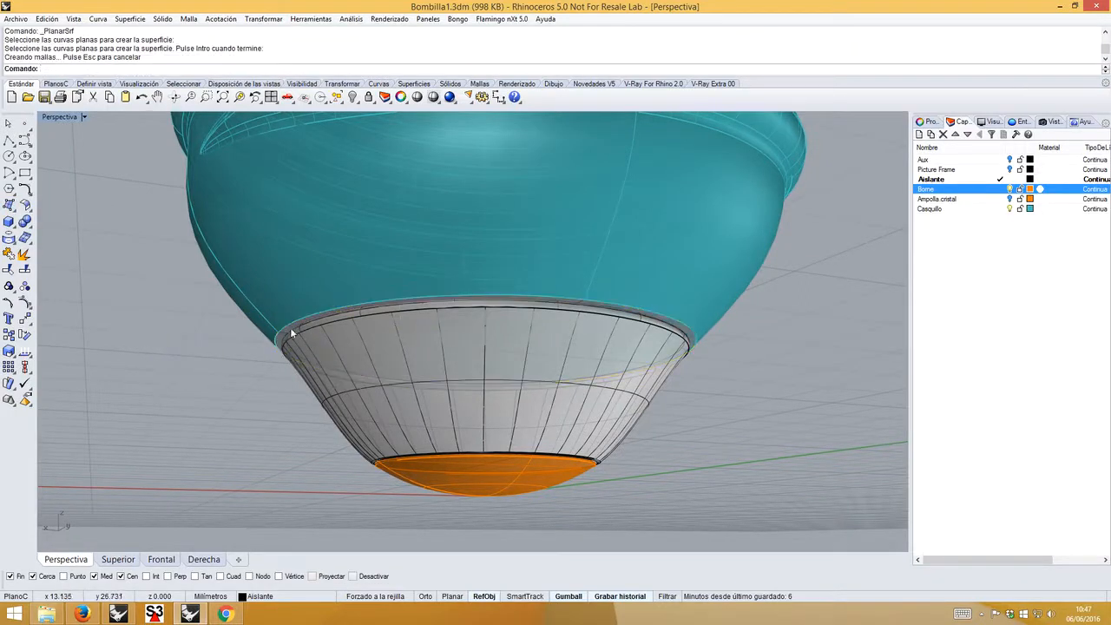
- Join the new planar surface with the threaded cap into one polysurface and dismiss the history warning
scroll(273, 320, "up", 3)
scroll(272, 321, "up", 2)
left_click(295, 347)
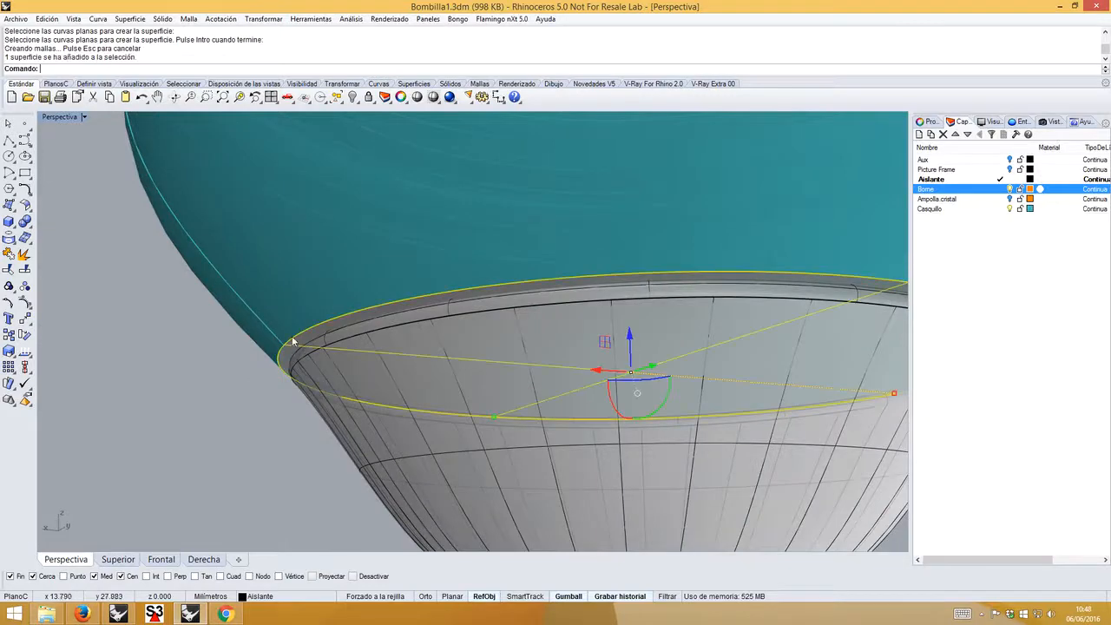
left_click(283, 312, "shift")
scroll(283, 312, "down", 4)
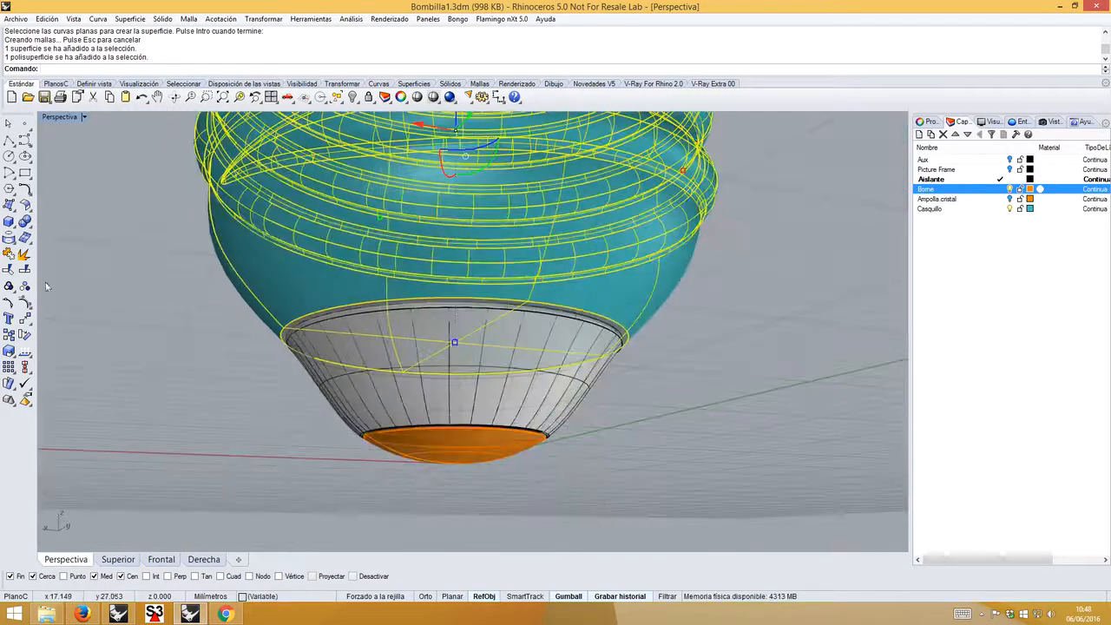
left_click(9, 253)
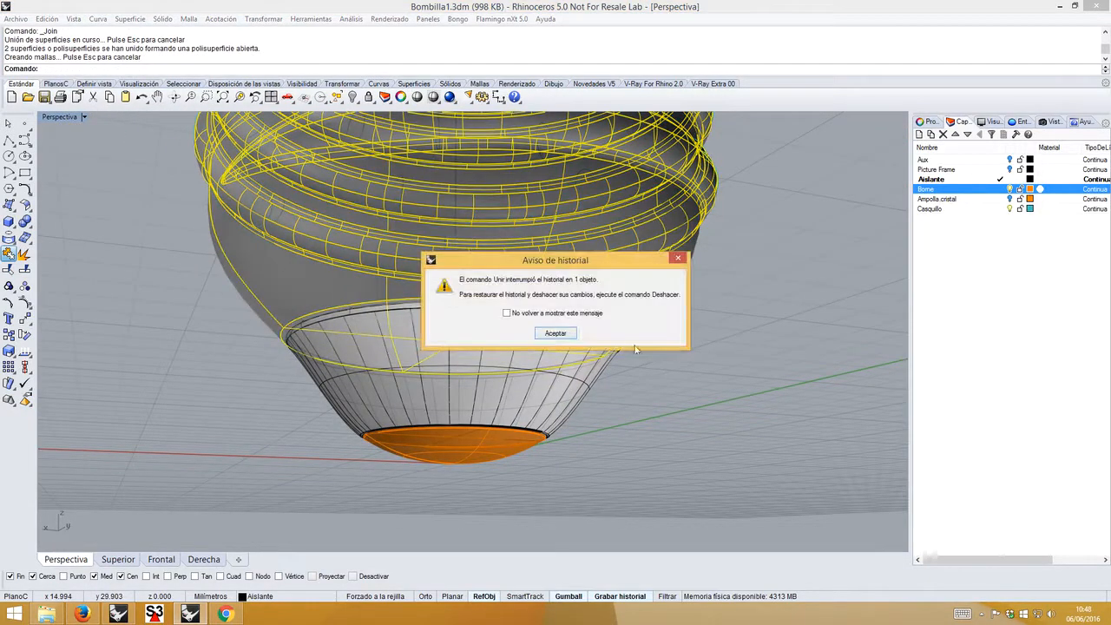
left_click(679, 259)
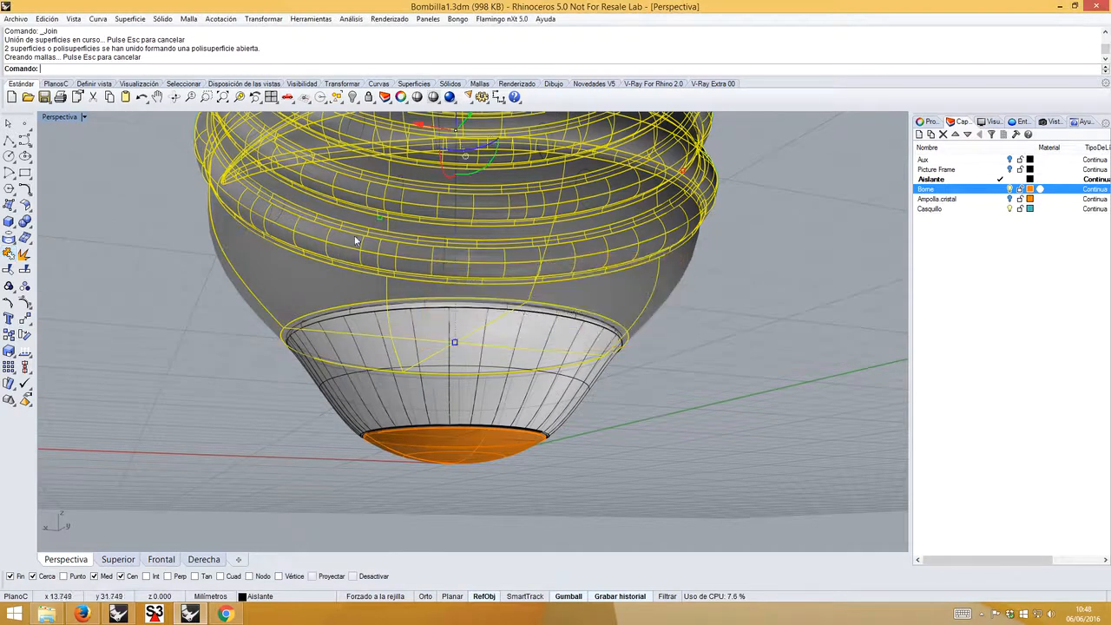
- Move the joined cap polysurface to the Casquillo layer, make that layer current and clear the selection
right_click(950, 209)
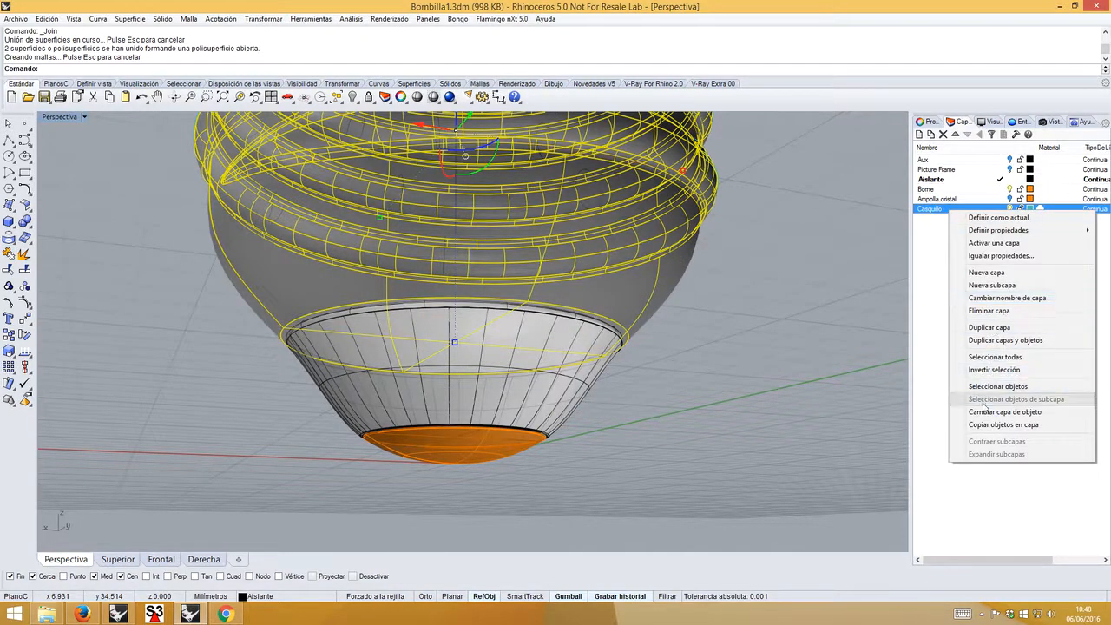
left_click(987, 412)
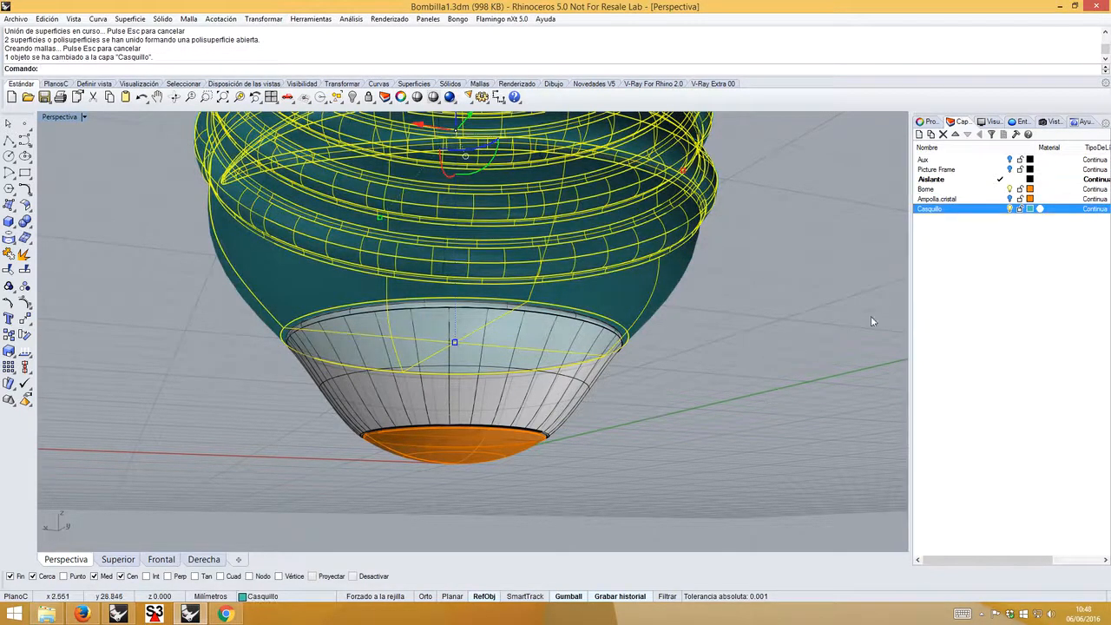
left_click(1001, 210)
key("Escape")
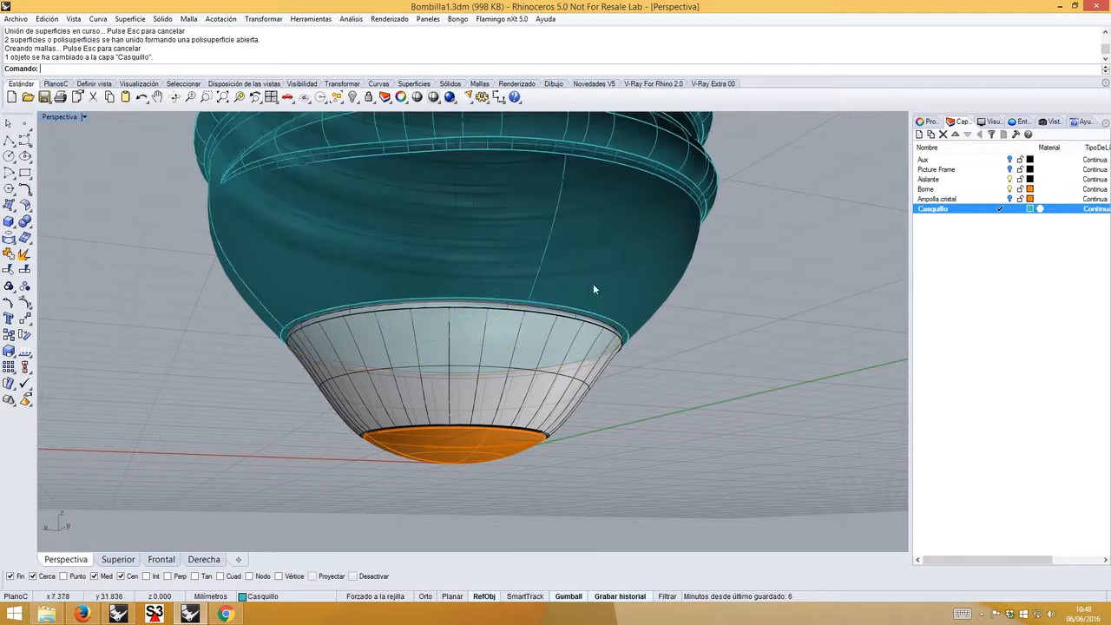
- Try a 0.2 radius edge fillet on all handles of the cap's circular rim beside the insulator, inspect it and undo it
scroll(287, 330, "up", 5)
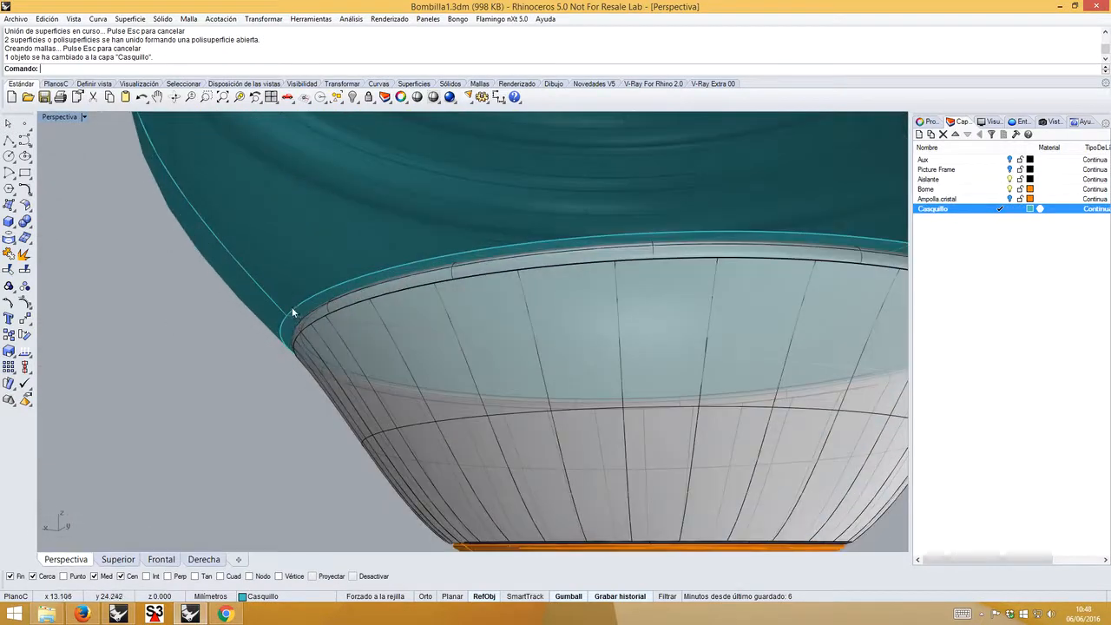
right_click(194, 71)
left_click(251, 185)
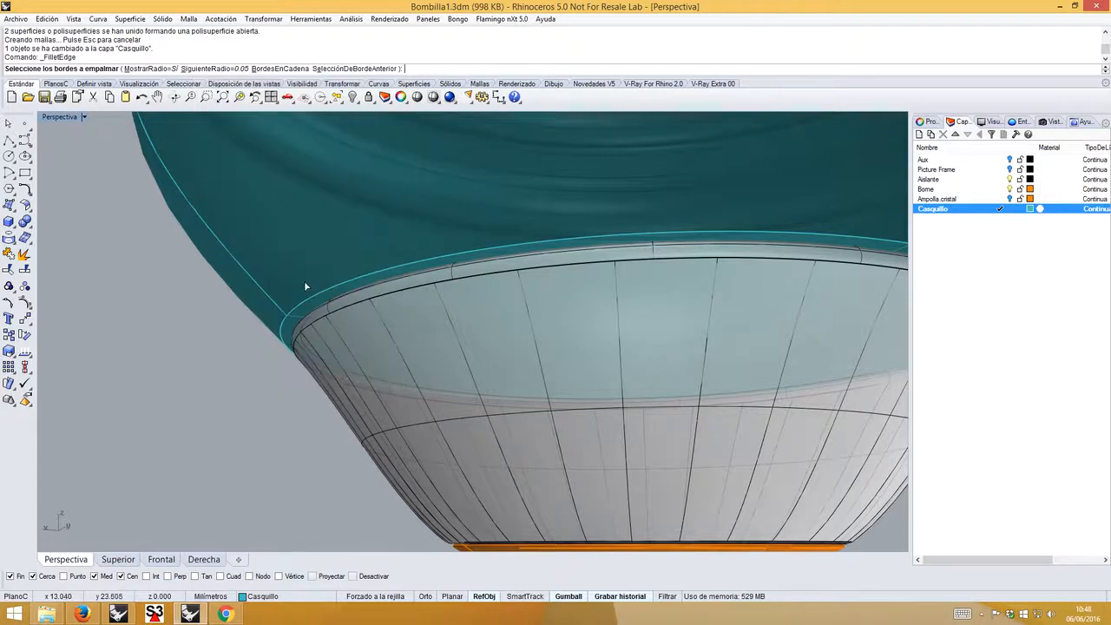
left_click(307, 304)
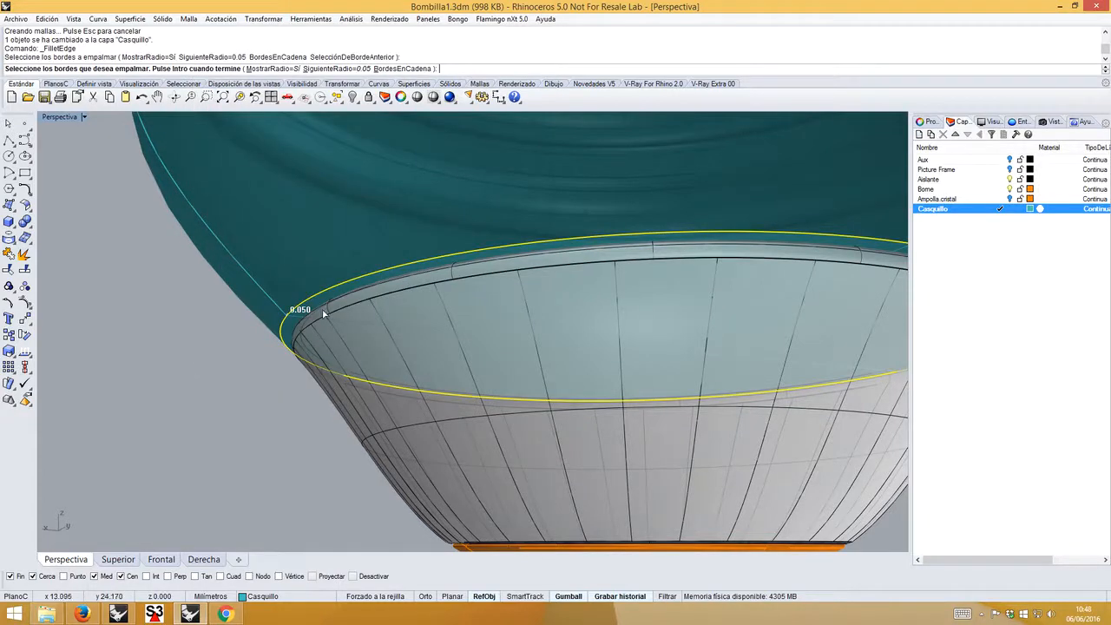
key("Return")
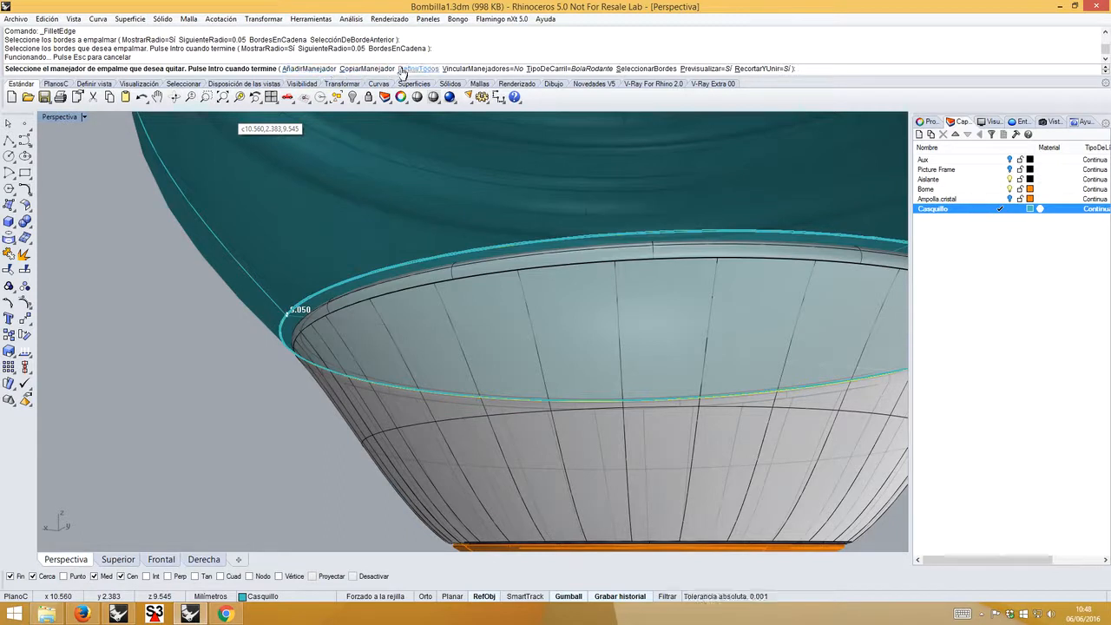
left_click(429, 70)
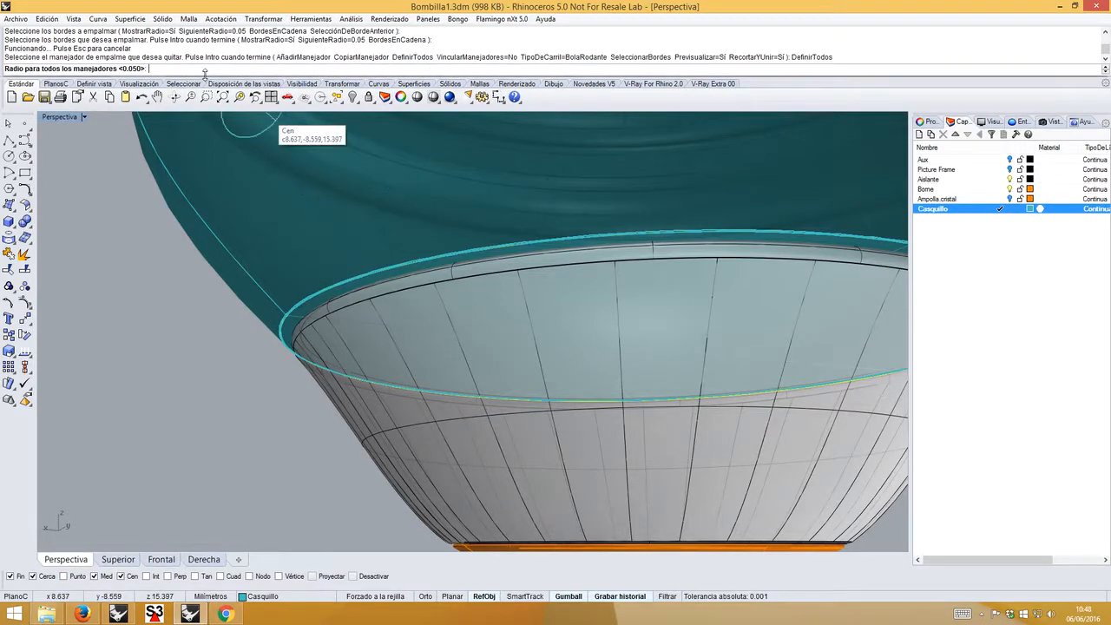
type("0.2")
key("Return")
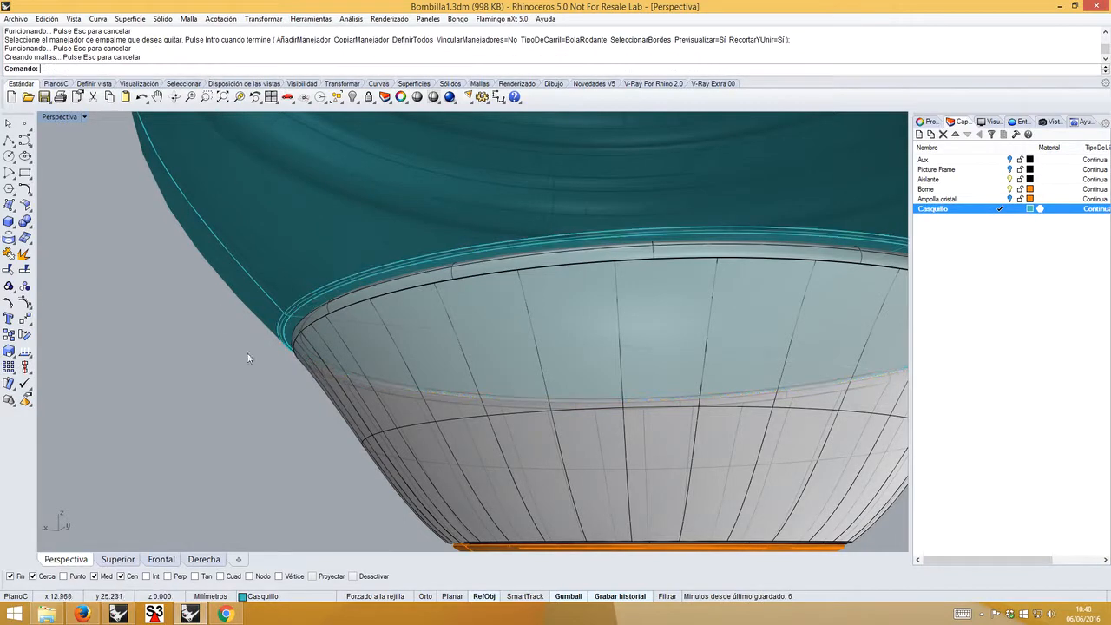
scroll(304, 299, "up", 5)
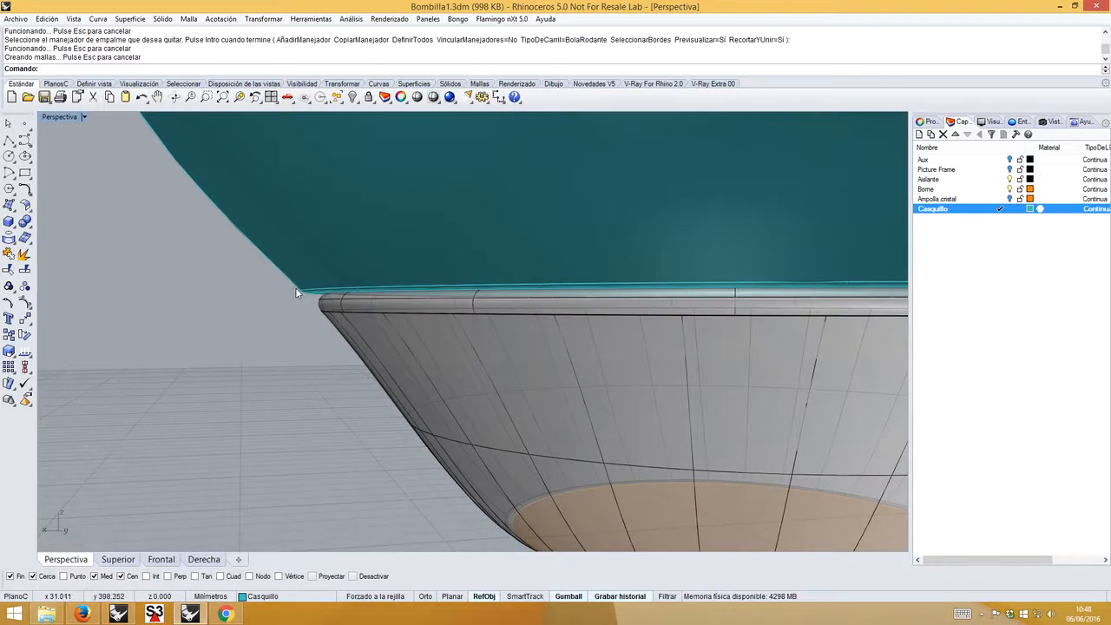
key("ctrl+z")
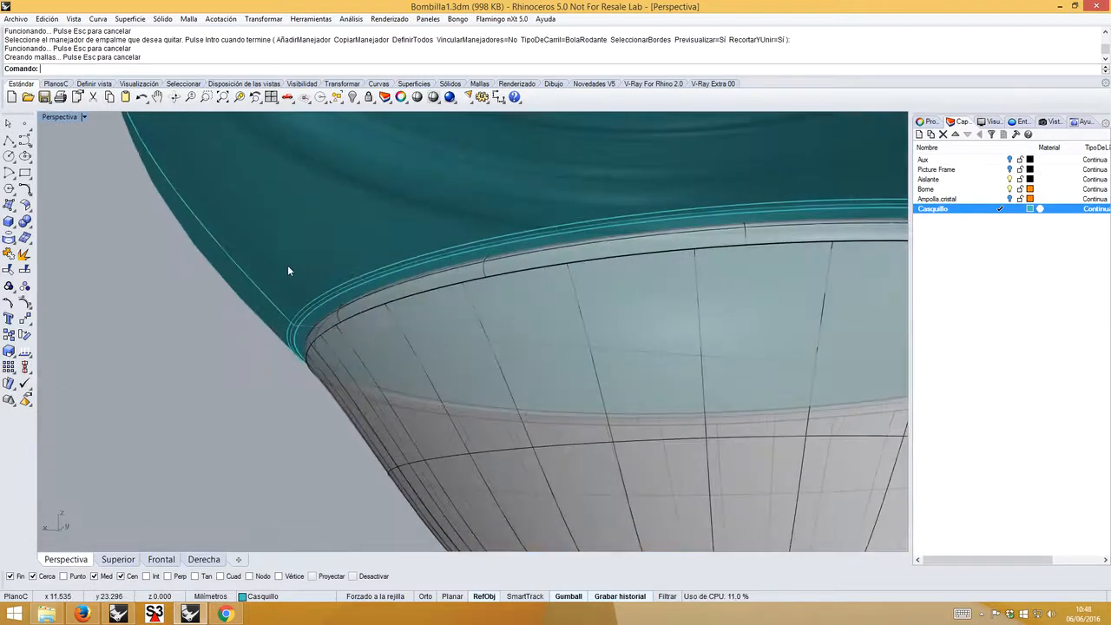
- Fillet the cap's circular rim beside the insulator with a 0.4 radius on all handles
key("Return")
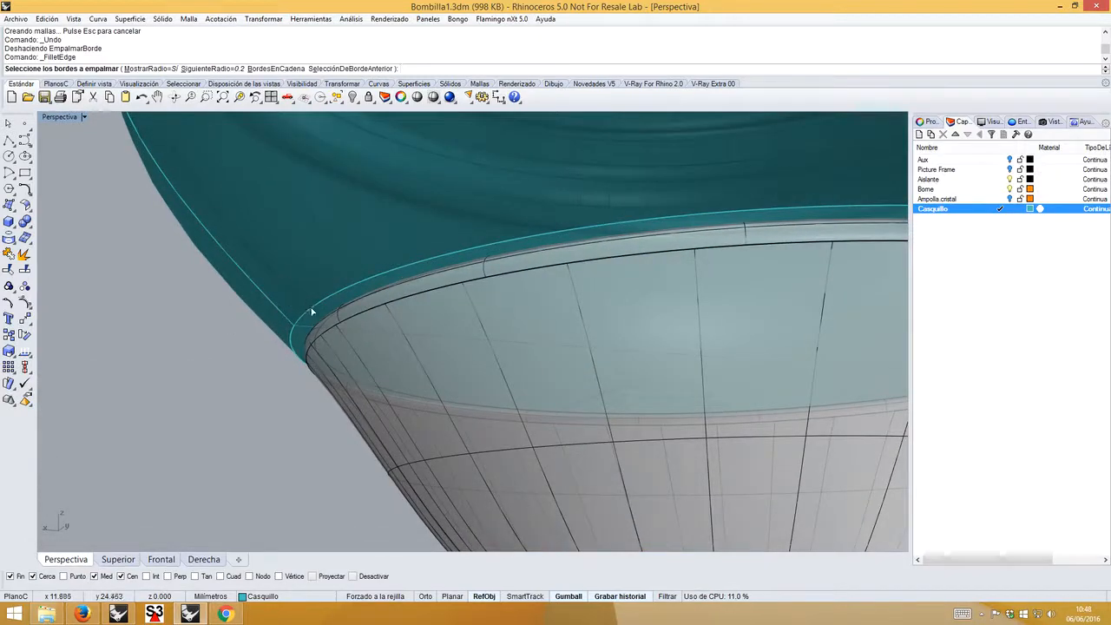
left_click(304, 315)
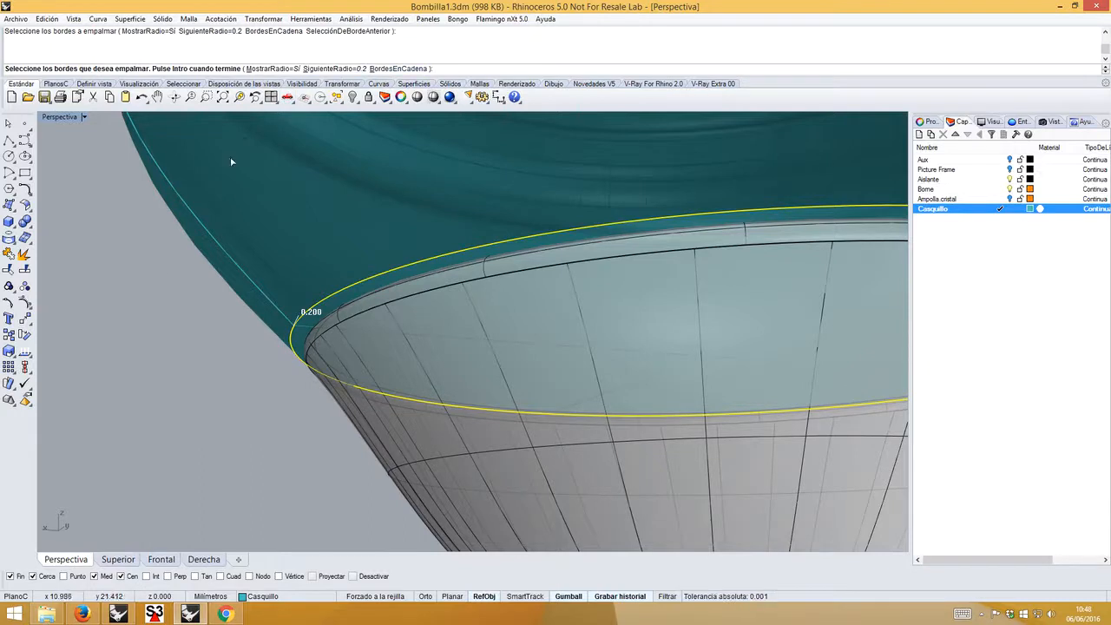
key("Return")
left_click(417, 68)
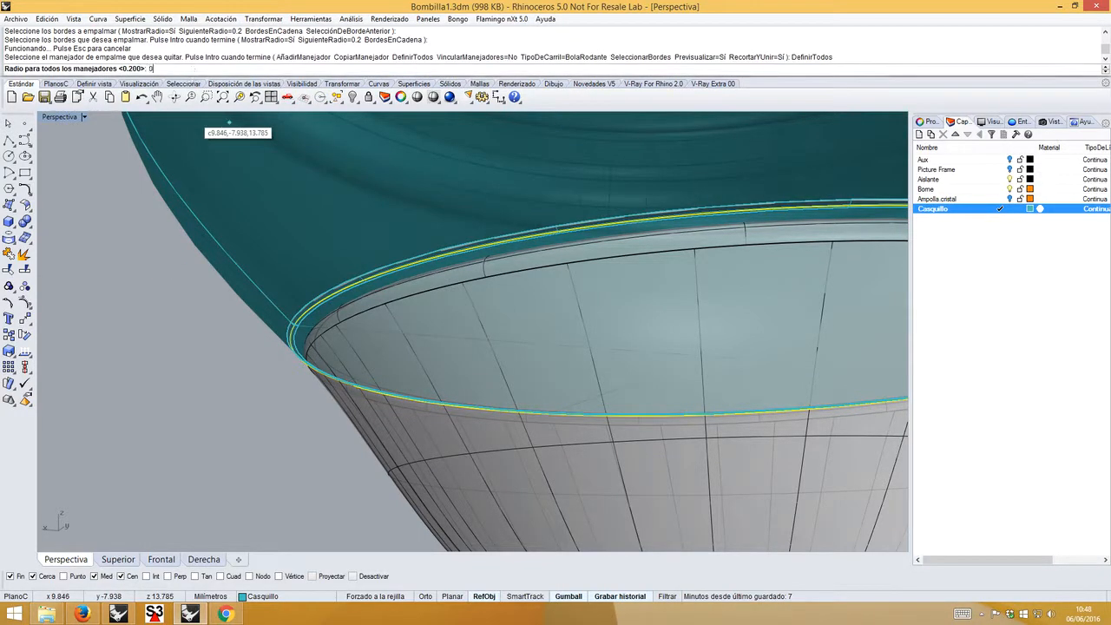
type("0.4")
key("Return")
key("Return")
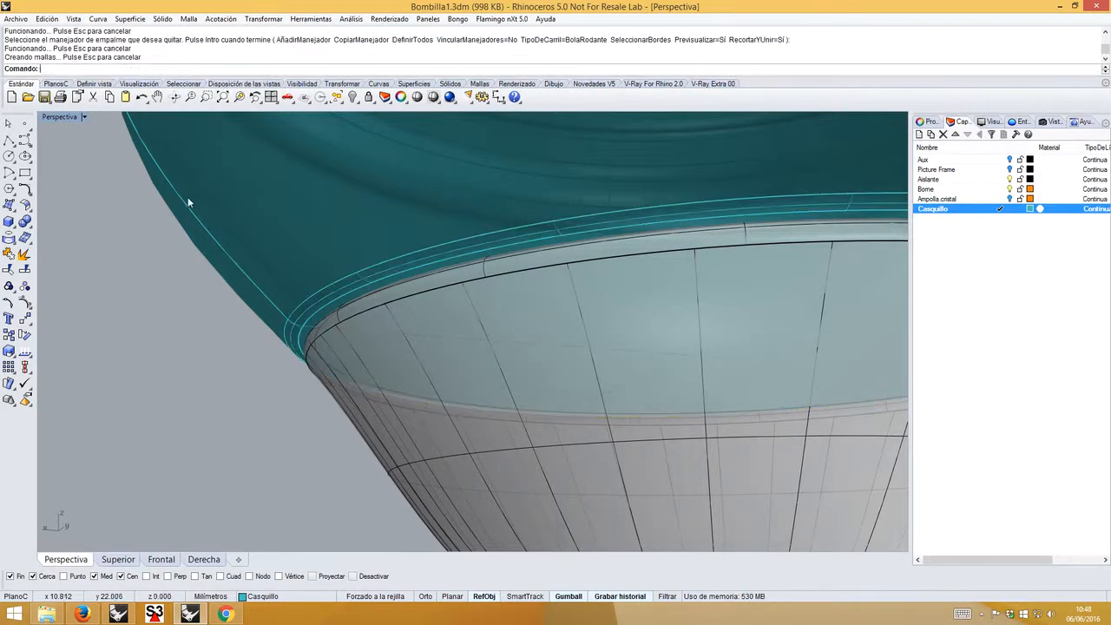
- Scale the insulator and orange contact solids up slightly in 2D about the origin, with the second reference point about 10.89 mm away
scroll(287, 410, "down", 5)
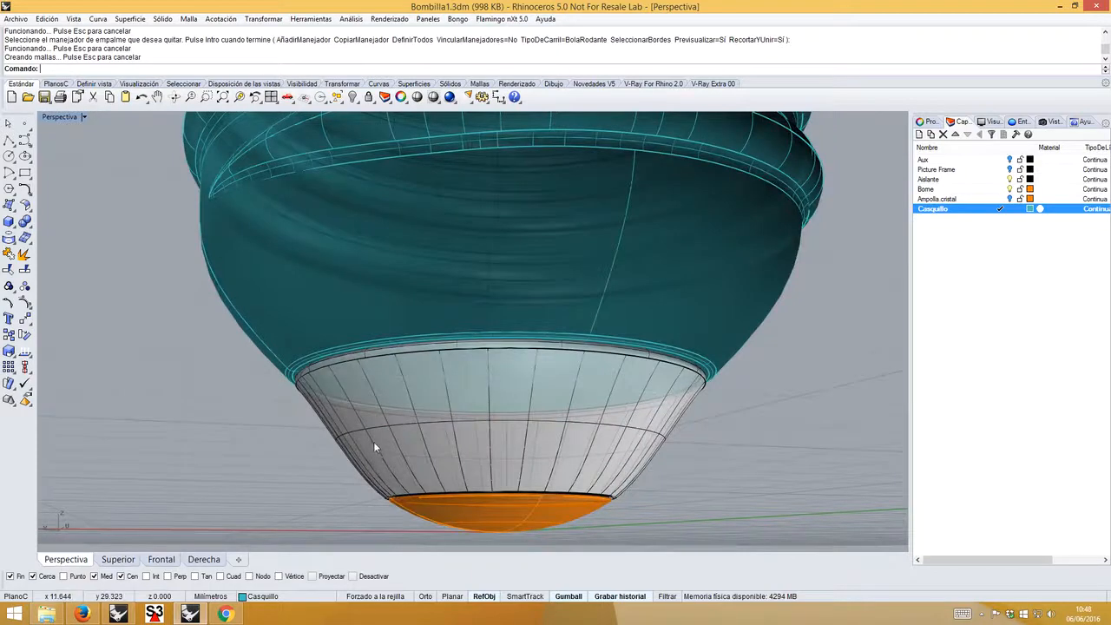
right_click_drag(320, 404, 319, 402)
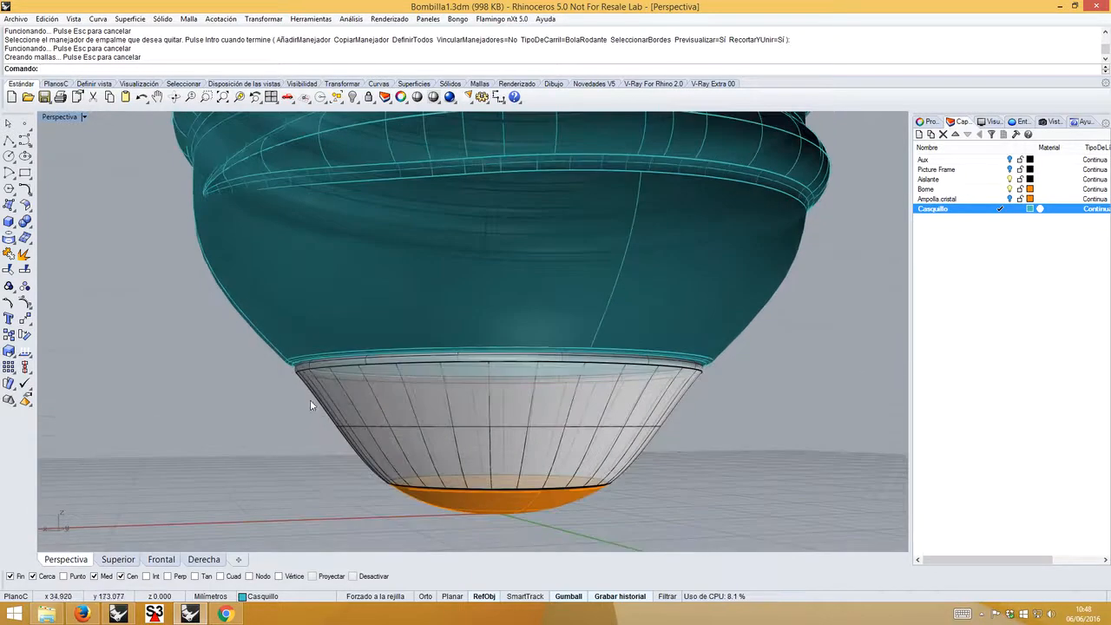
left_click(318, 401)
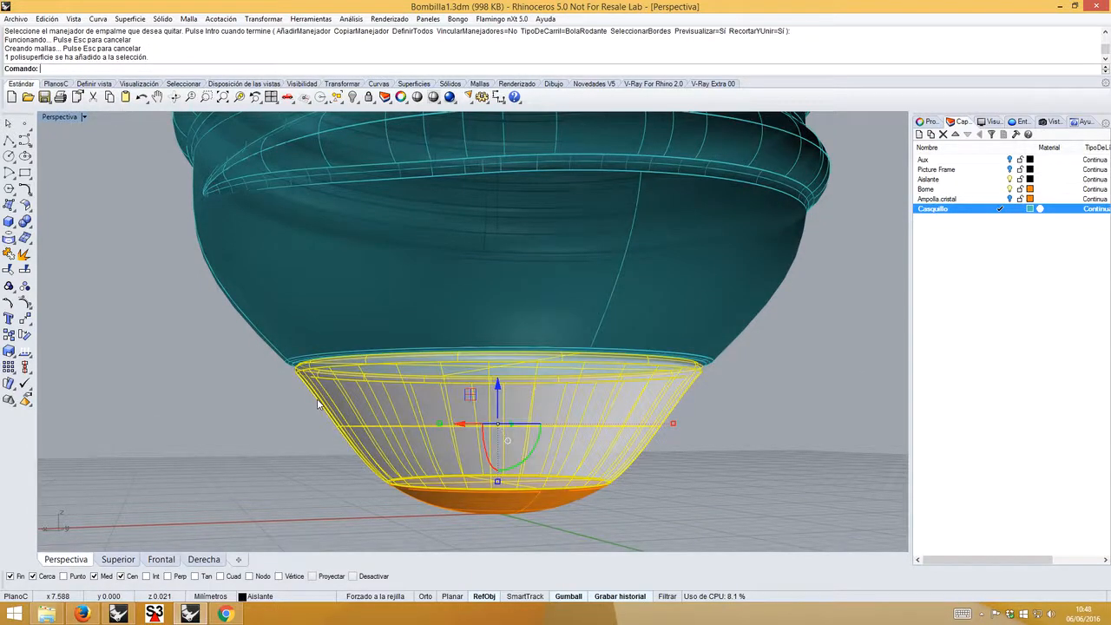
left_click(424, 501)
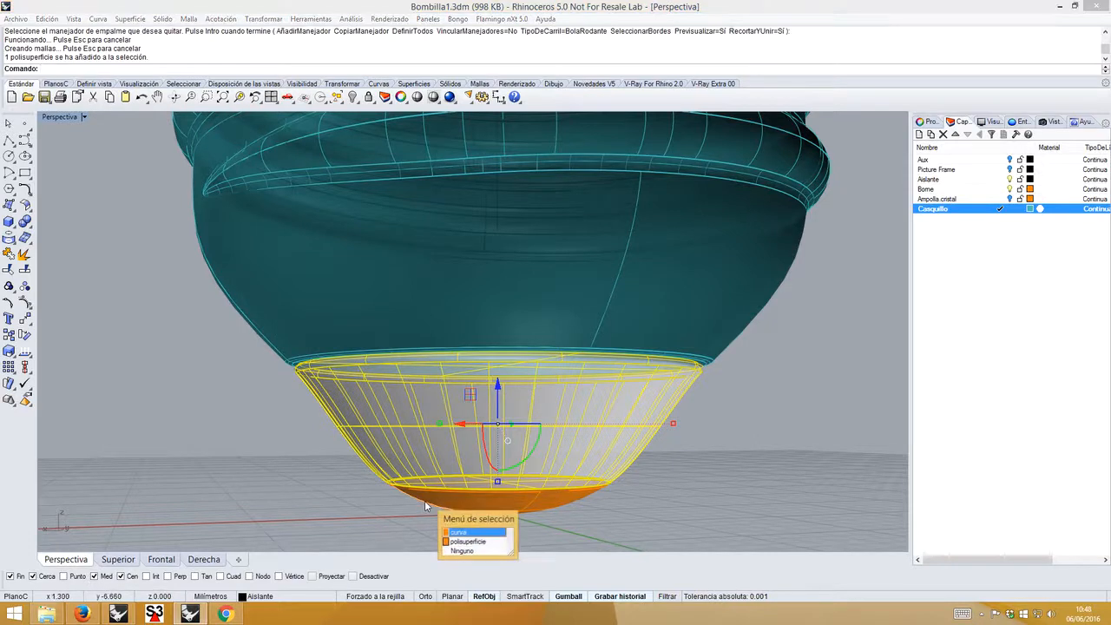
left_click(464, 542)
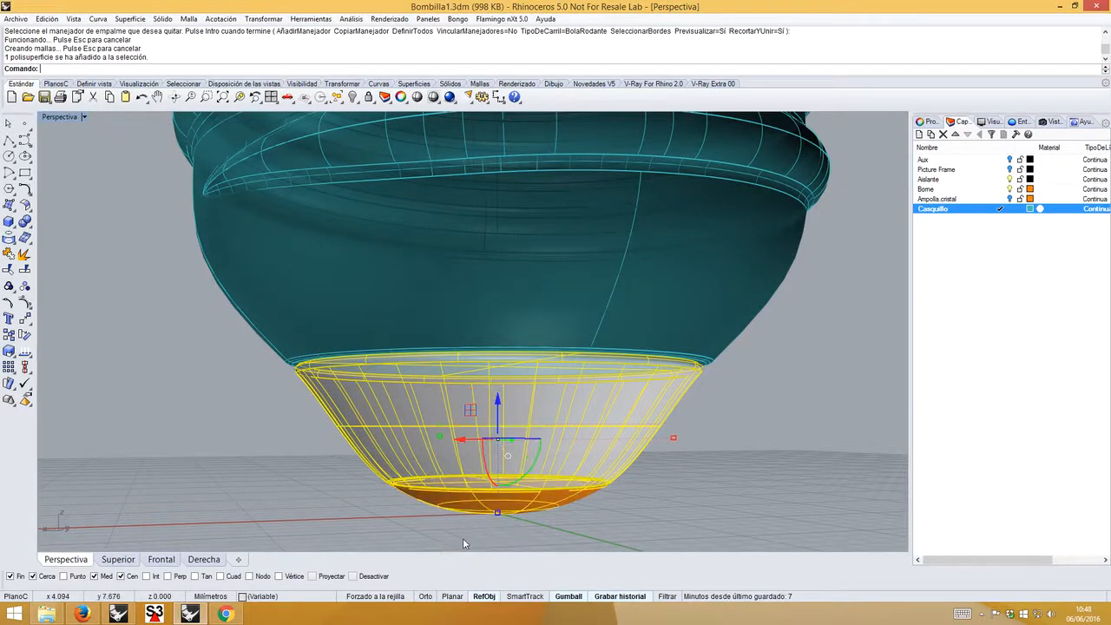
type("ala")
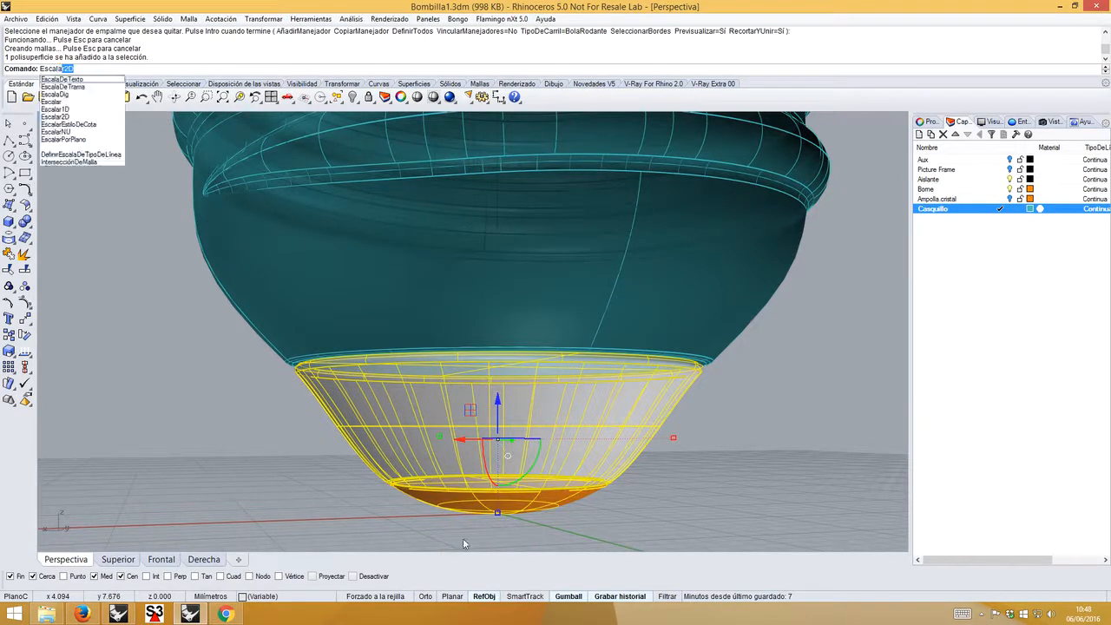
type("r2")
key("Return")
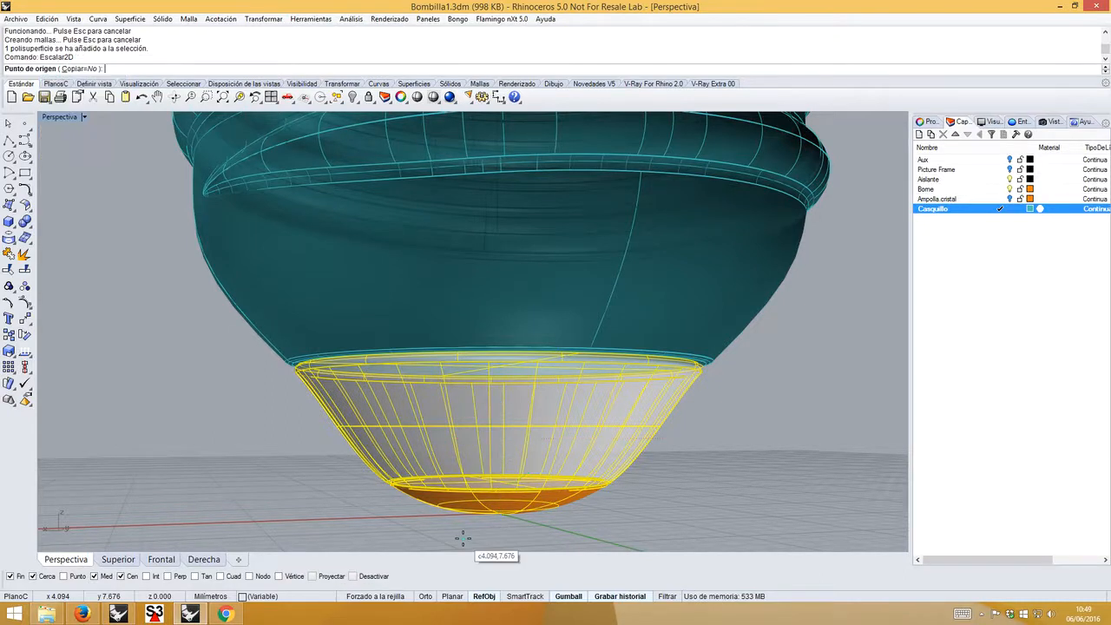
type("0")
key("Return")
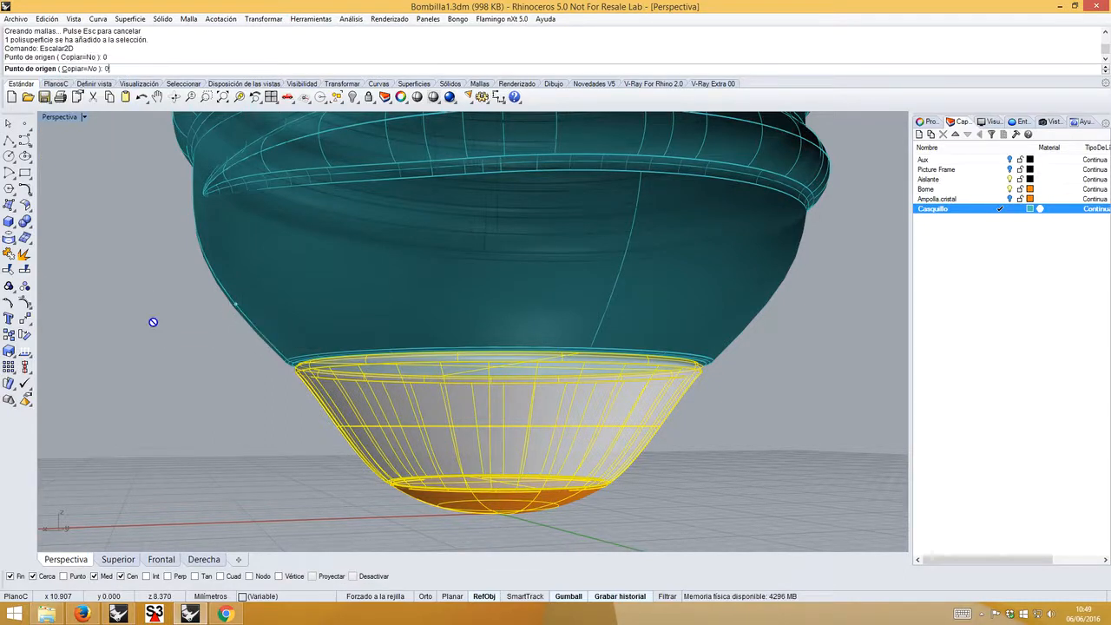
key("F8")
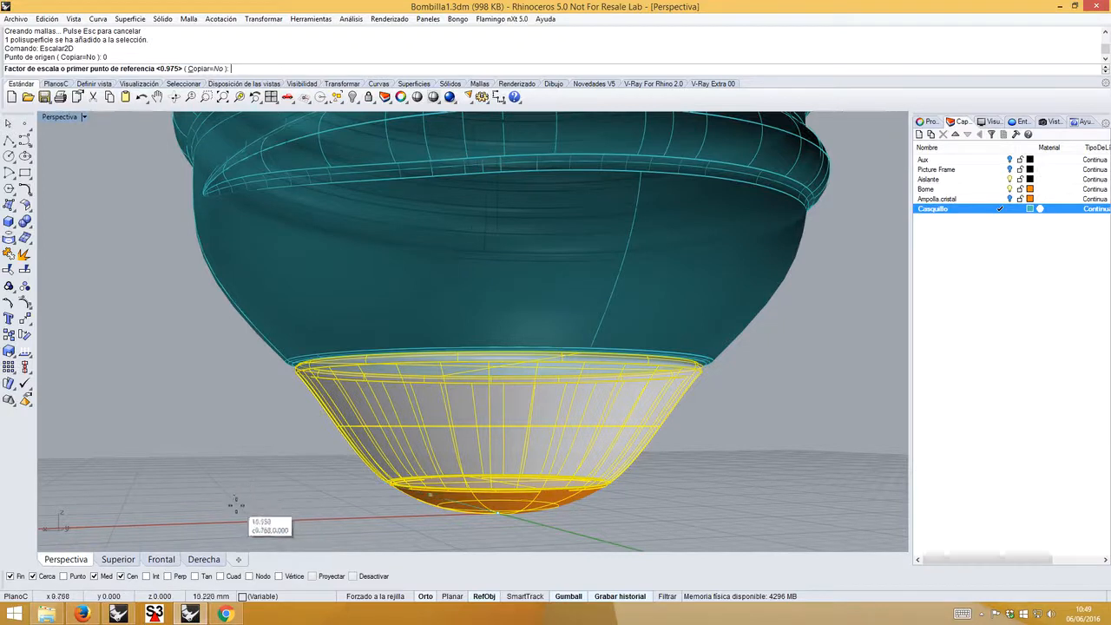
left_click(229, 511)
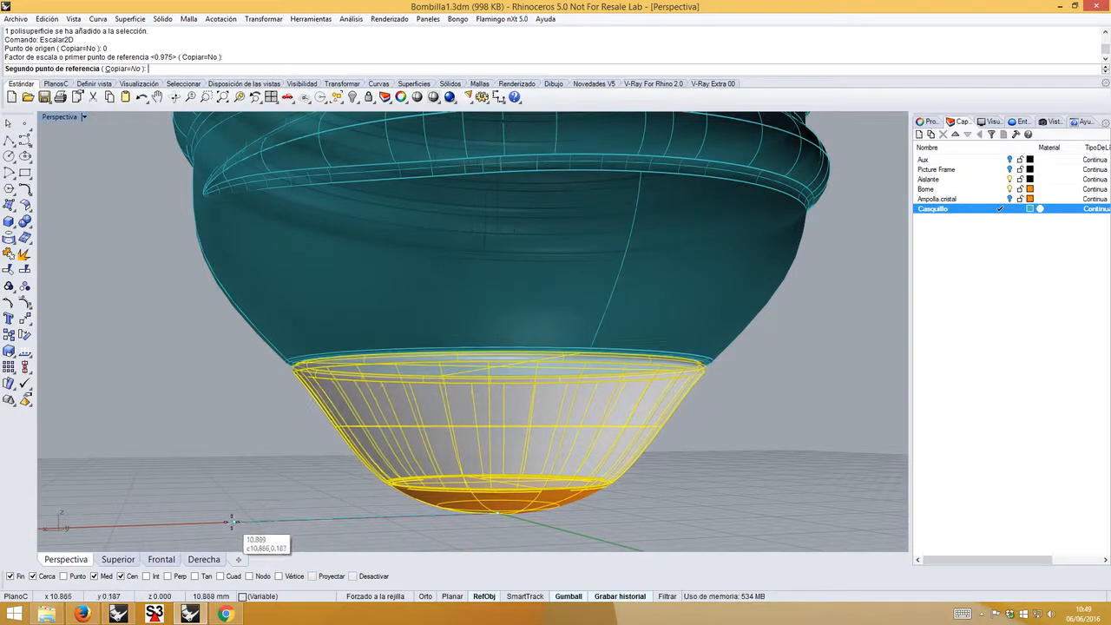
left_click(231, 523)
left_click(280, 441)
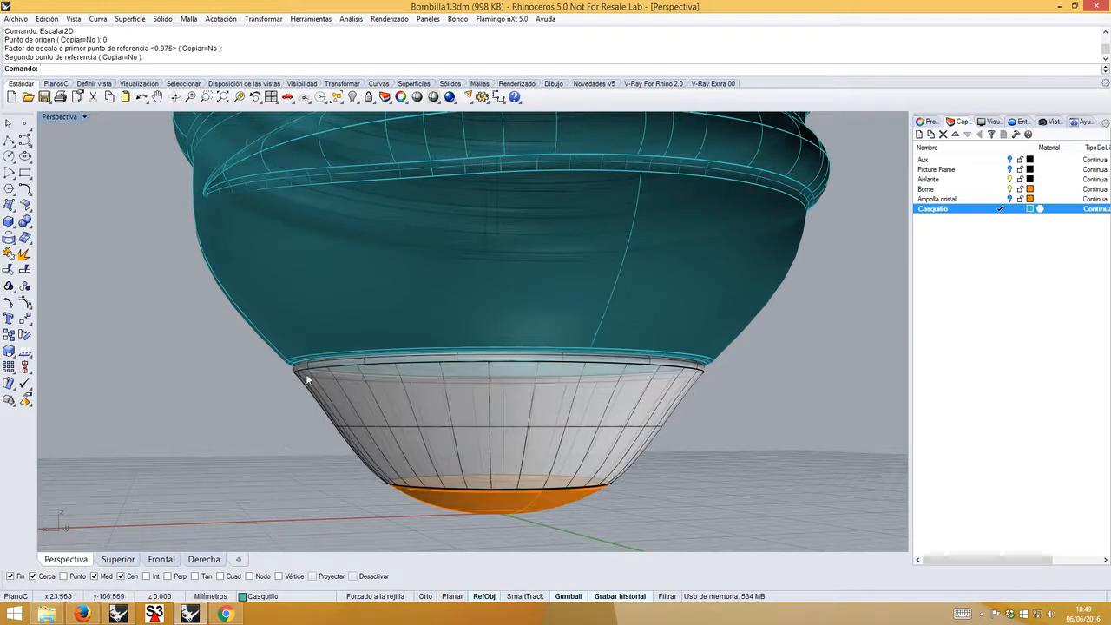
- Show the Picture Frame layer to bring back the bulb reference photo behind the model
scroll(178, 160, "down", 5)
scroll(378, 310, "down", 10)
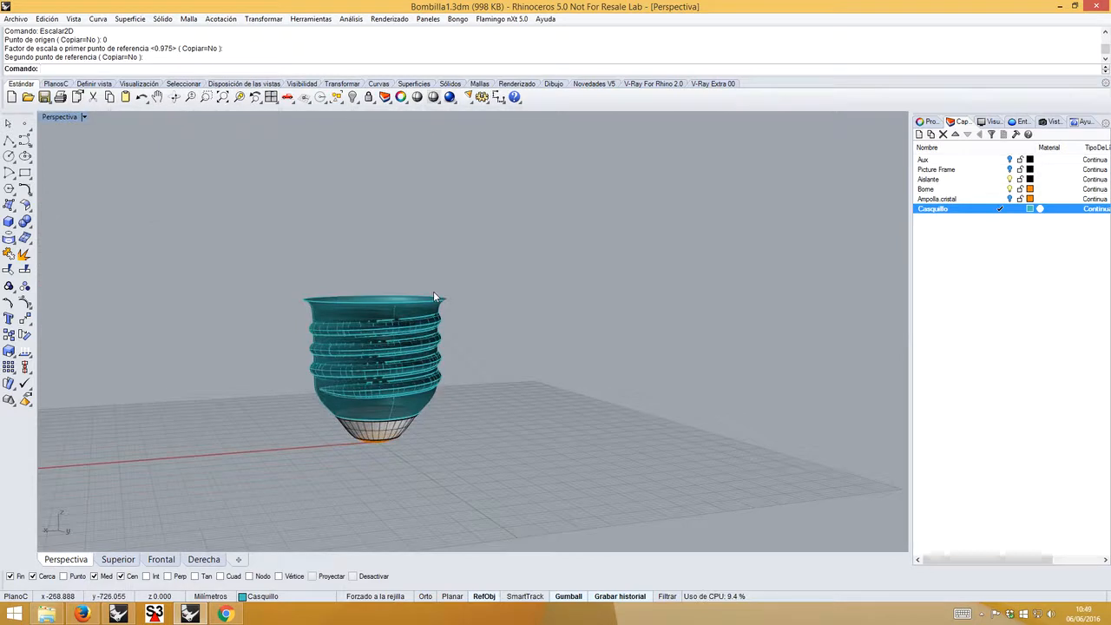
left_click(1010, 169)
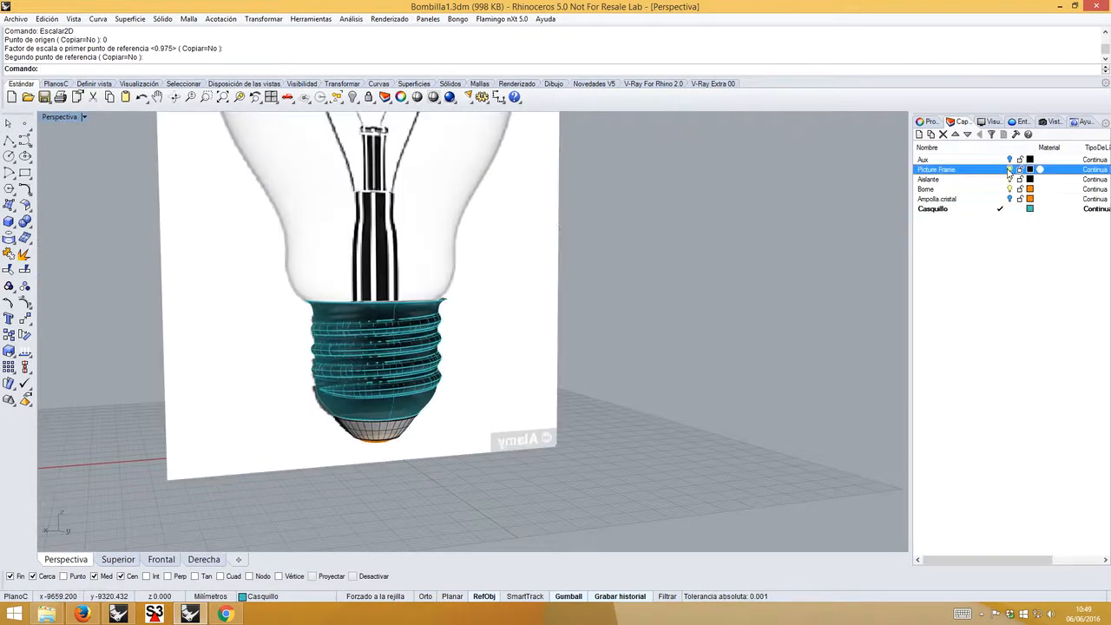
scroll(506, 258, "up", 4)
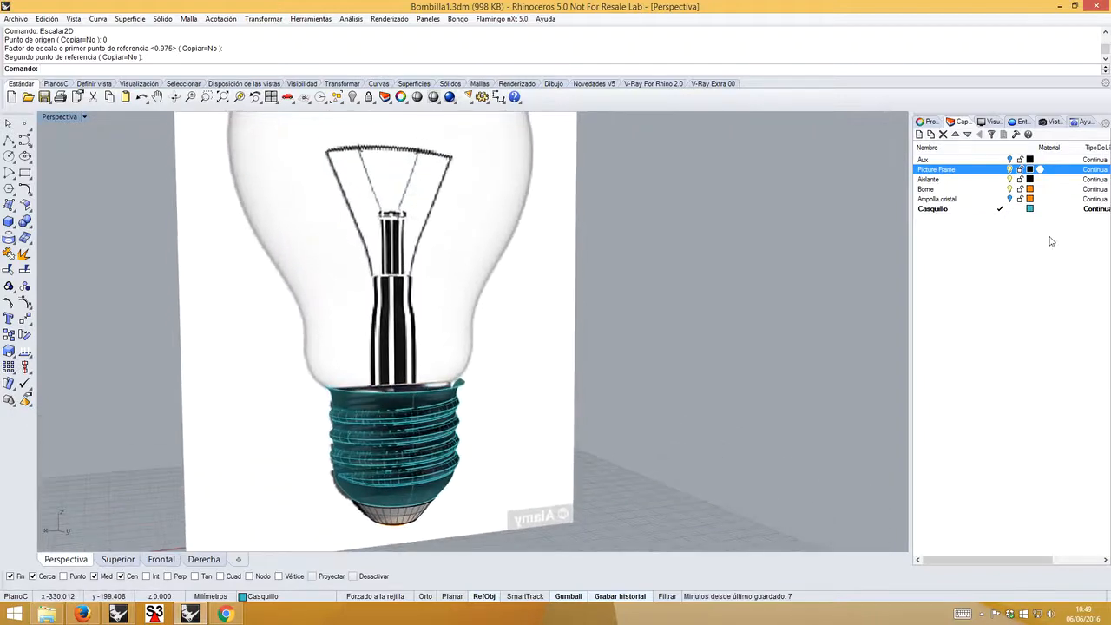
- Create a new layer named Central and make it the current layer
left_click(954, 251)
left_click(919, 135)
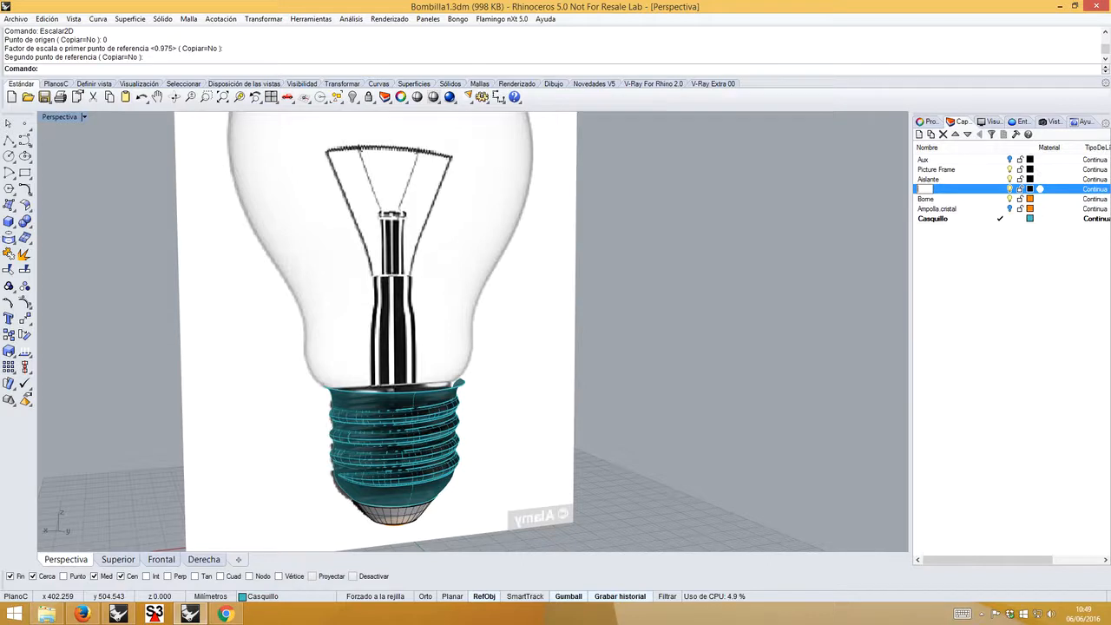
type("al")
left_click(1000, 189)
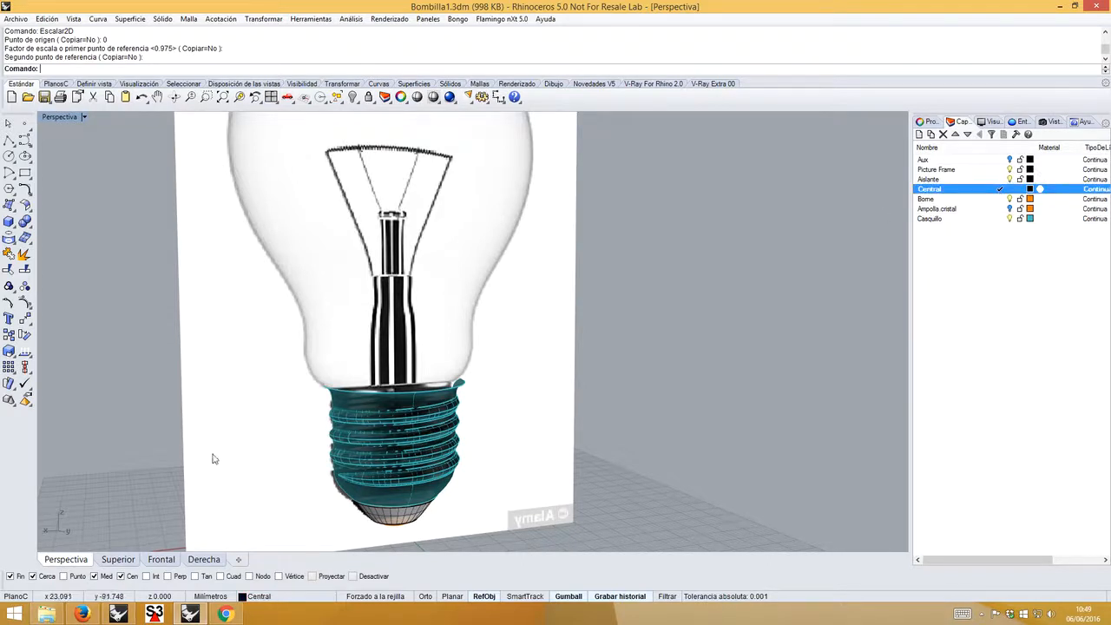
- Show the Aux layer in the Frontal view so the bulb's axis line overlays the reference photo
left_click(157, 561)
scroll(426, 391, "down", 12)
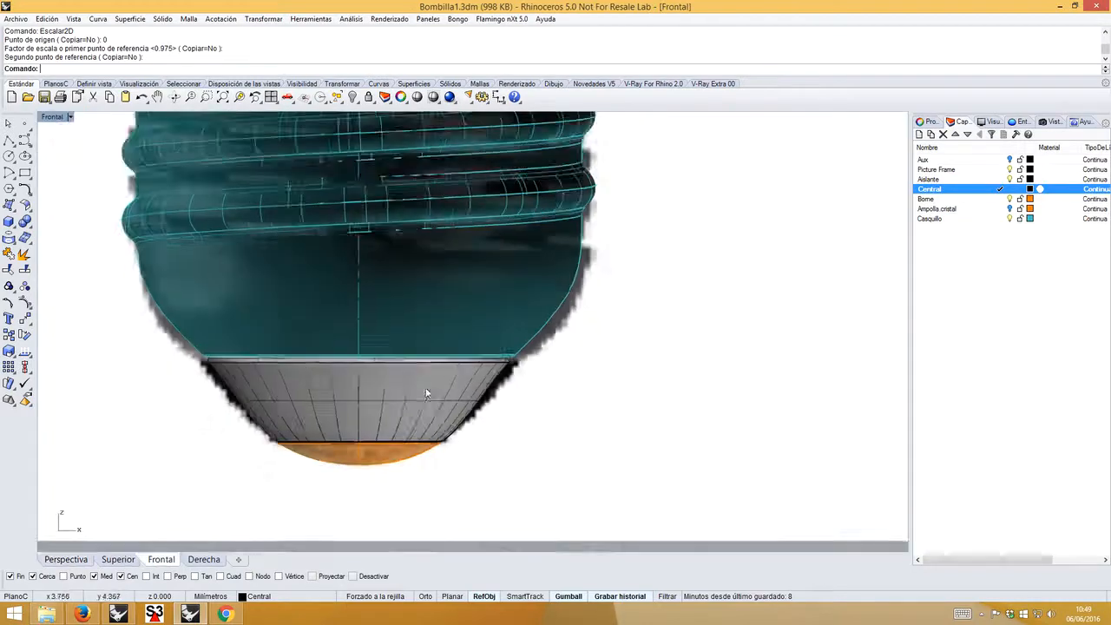
right_click_drag(390, 221, 381, 332)
scroll(380, 333, "up", 2)
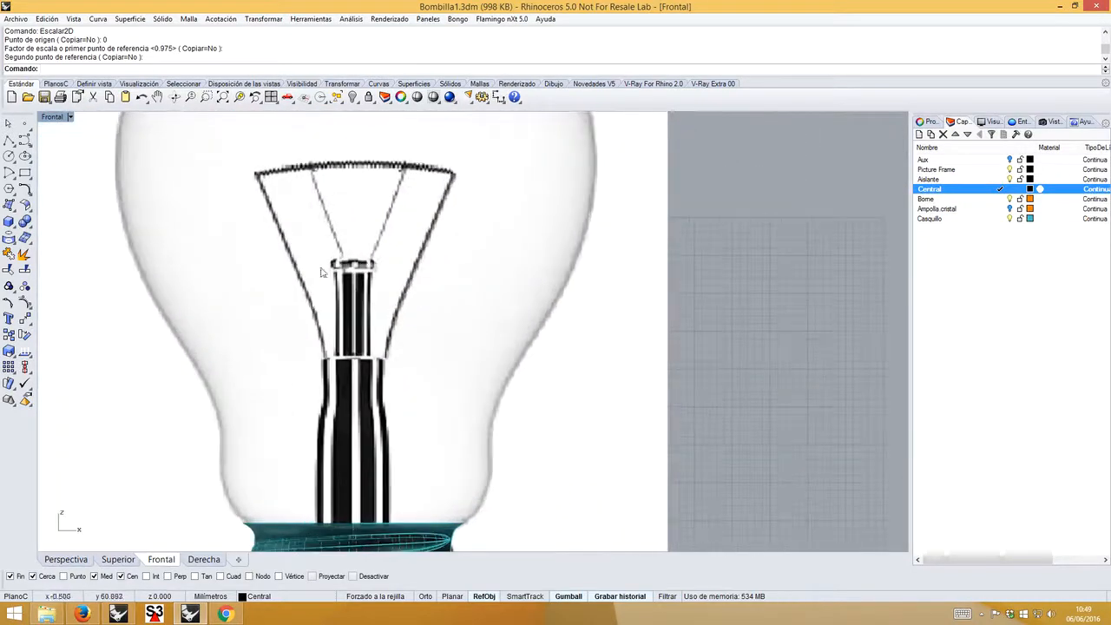
left_click(25, 140)
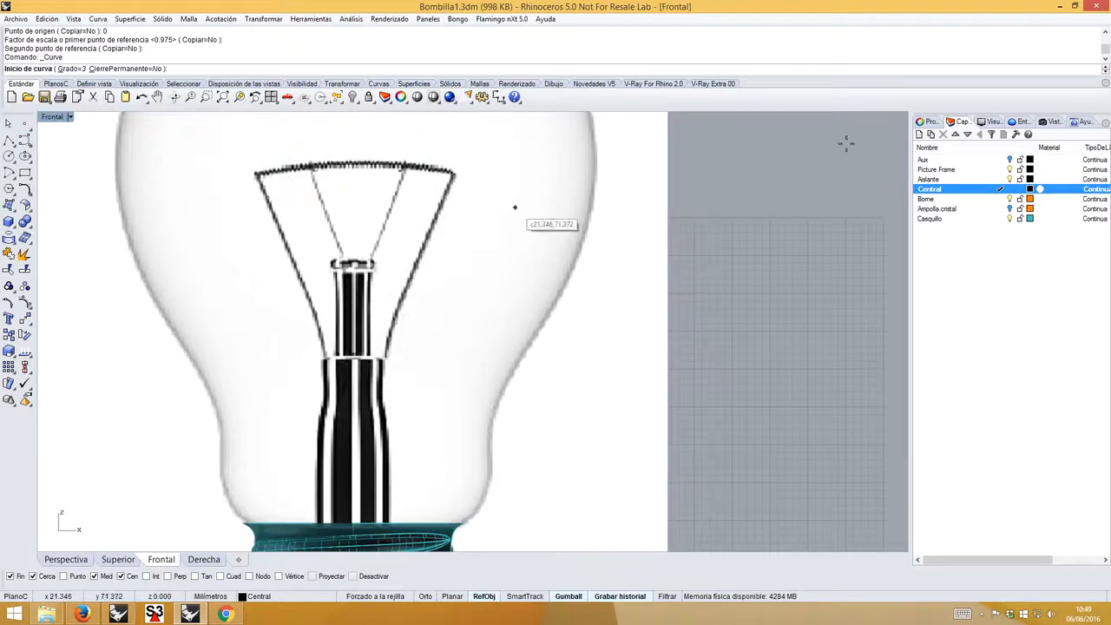
left_click(1010, 160)
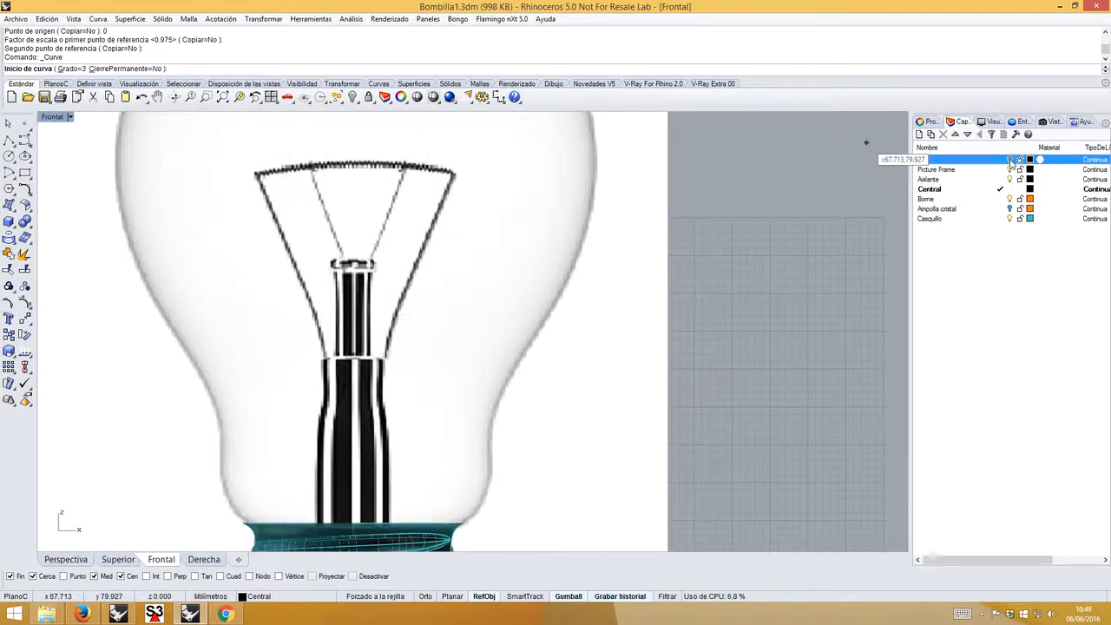
left_click(353, 260)
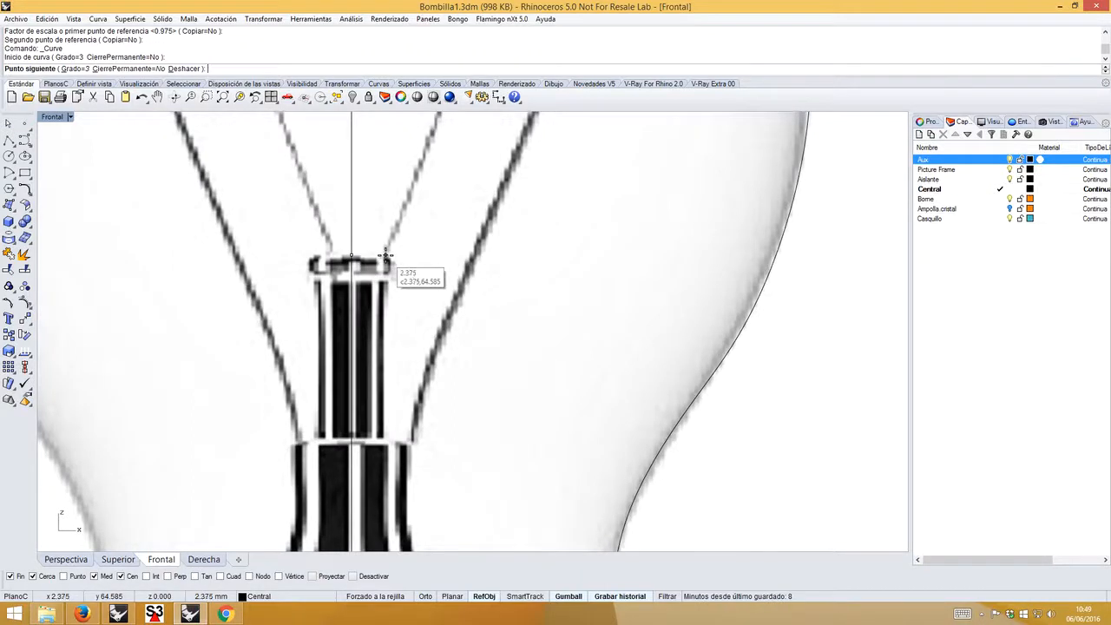
left_click(391, 256)
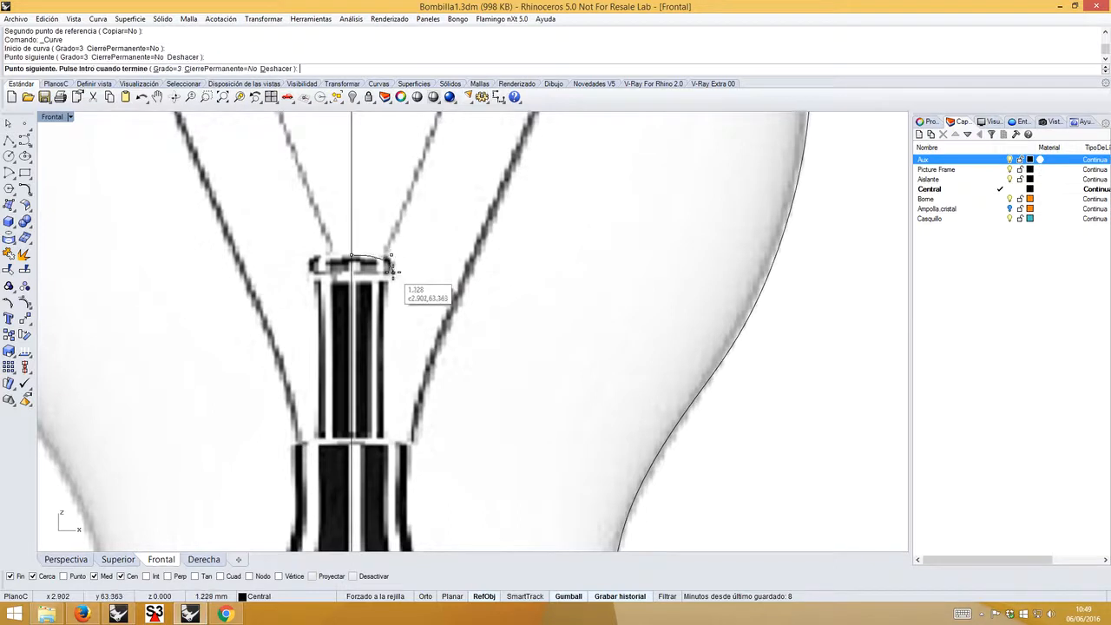
key("Return")
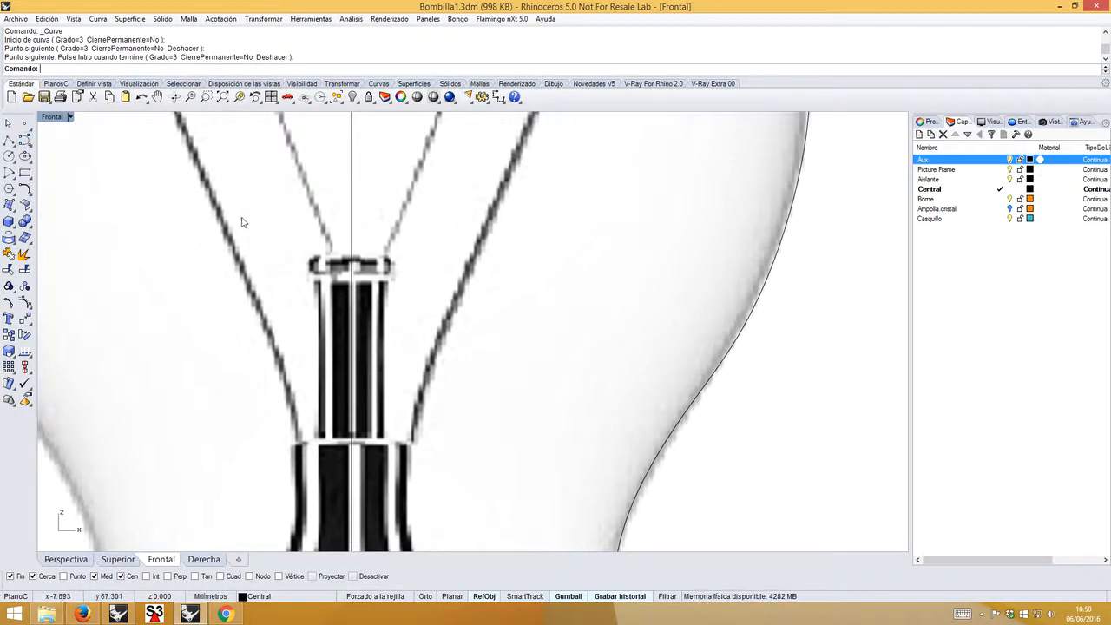
- Draw the upper stem's half-profile as a polyline from the axis: head radius about 2.8 mm and height 1.4 mm, stem radius about 2.4 mm
left_click(8, 140)
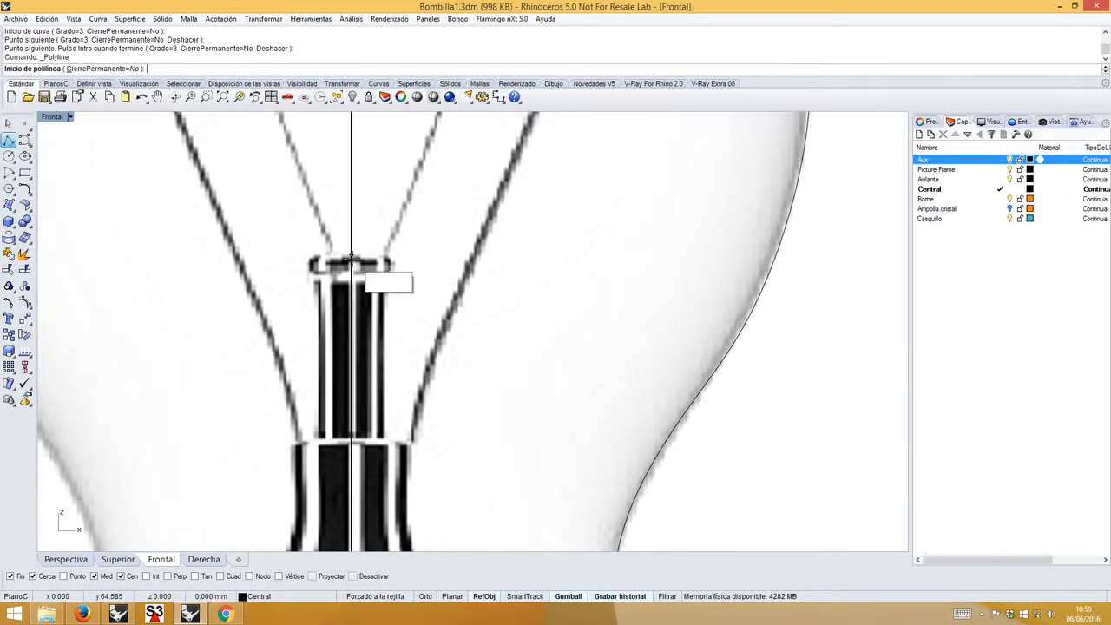
left_click(352, 257)
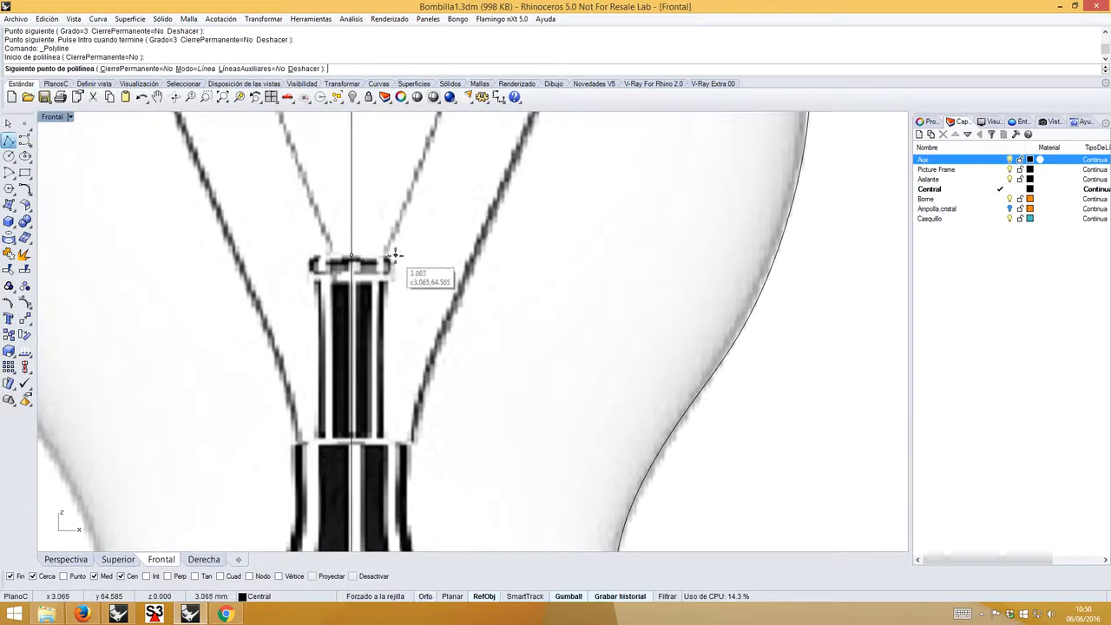
left_click(392, 255)
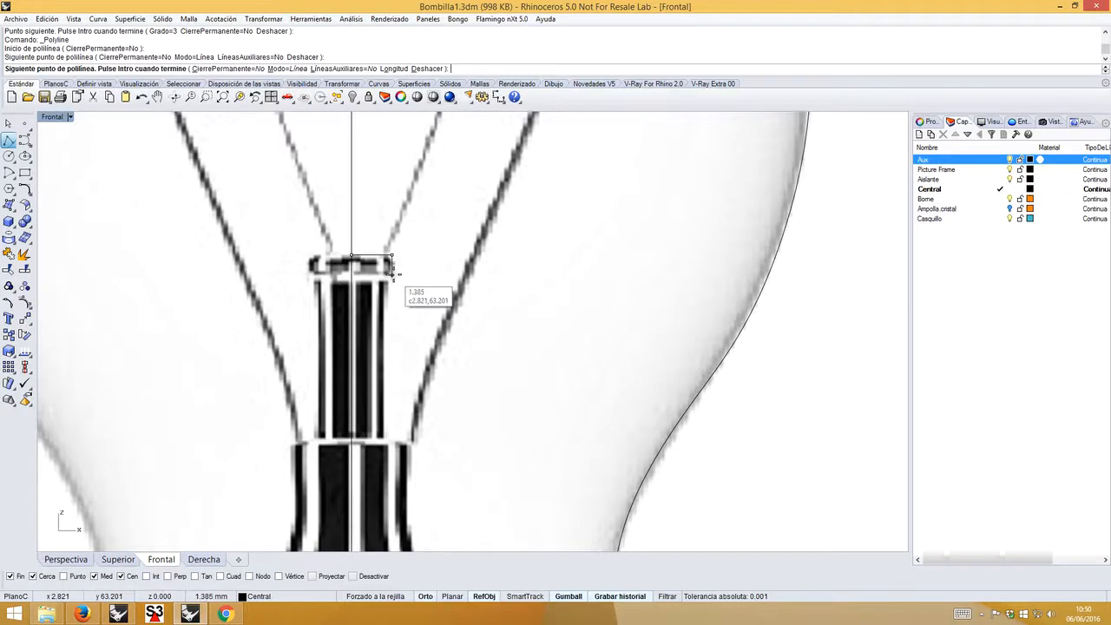
left_click(392, 273)
left_click(391, 274)
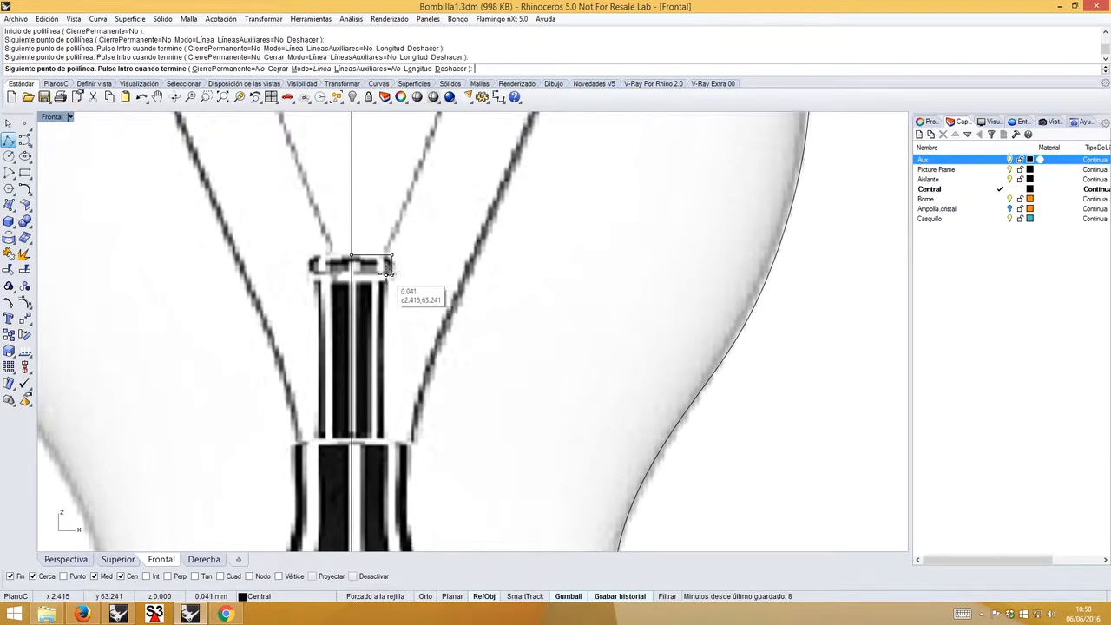
left_click(383, 435)
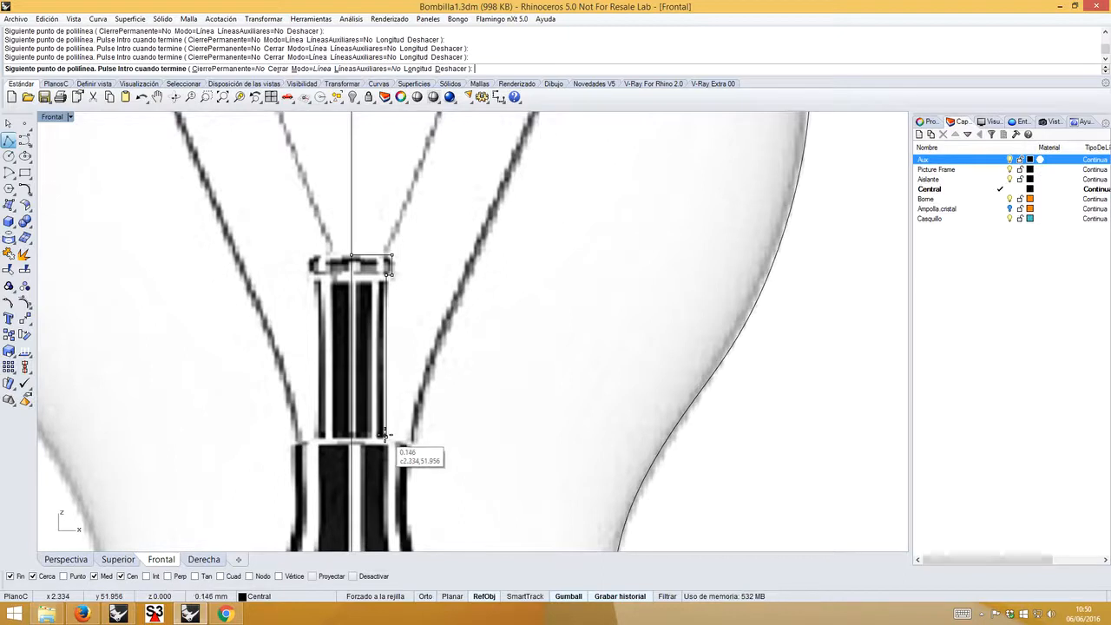
scroll(393, 421, "down", 4)
scroll(395, 415, "down", 2)
key("Return")
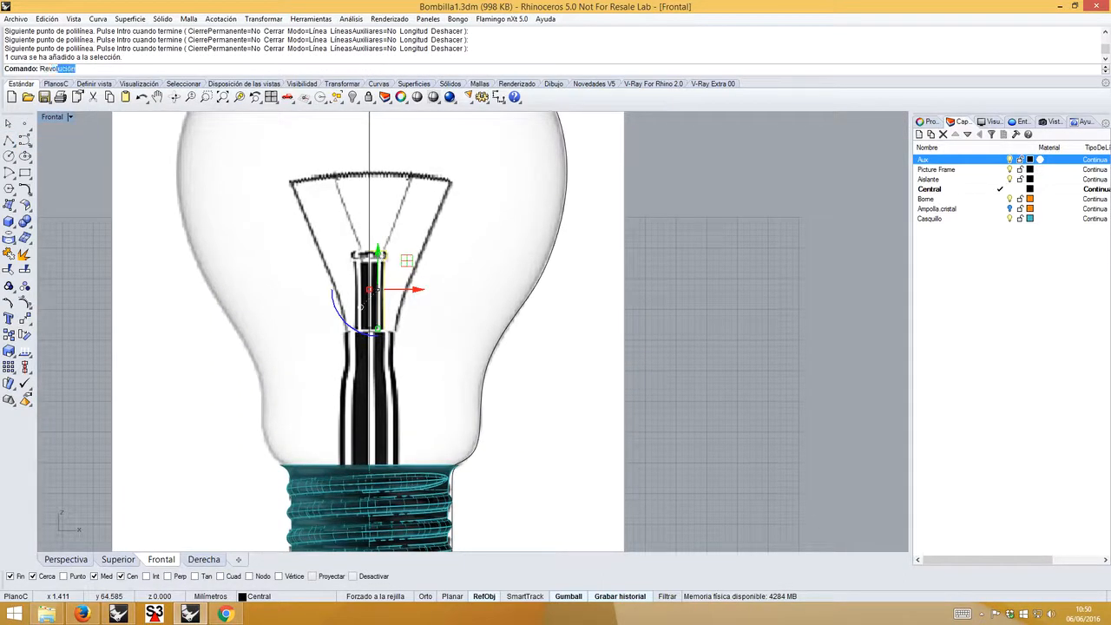
- Revolve the stem half-profile a full circle about the bulb's vertical axis
type("Revol")
key("Return")
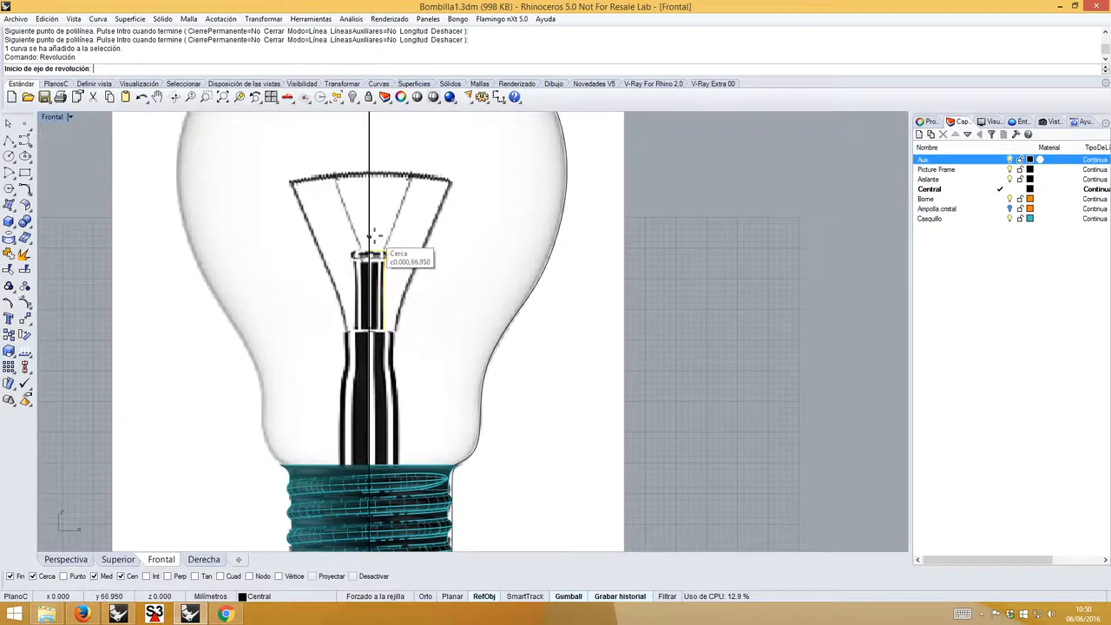
left_click(370, 234)
left_click(370, 207)
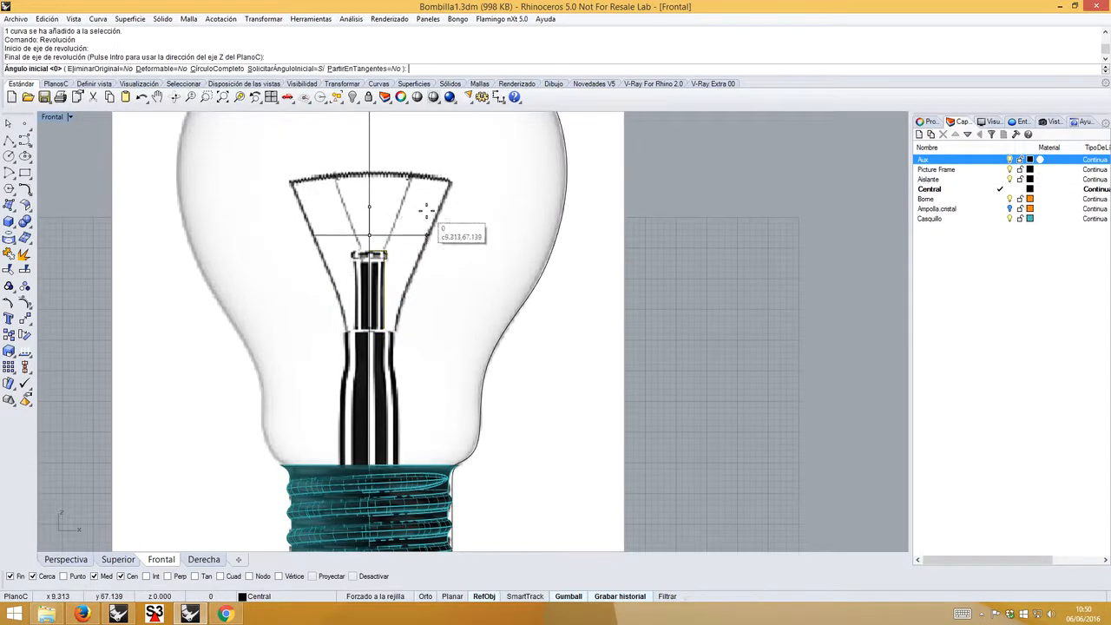
left_click(239, 69)
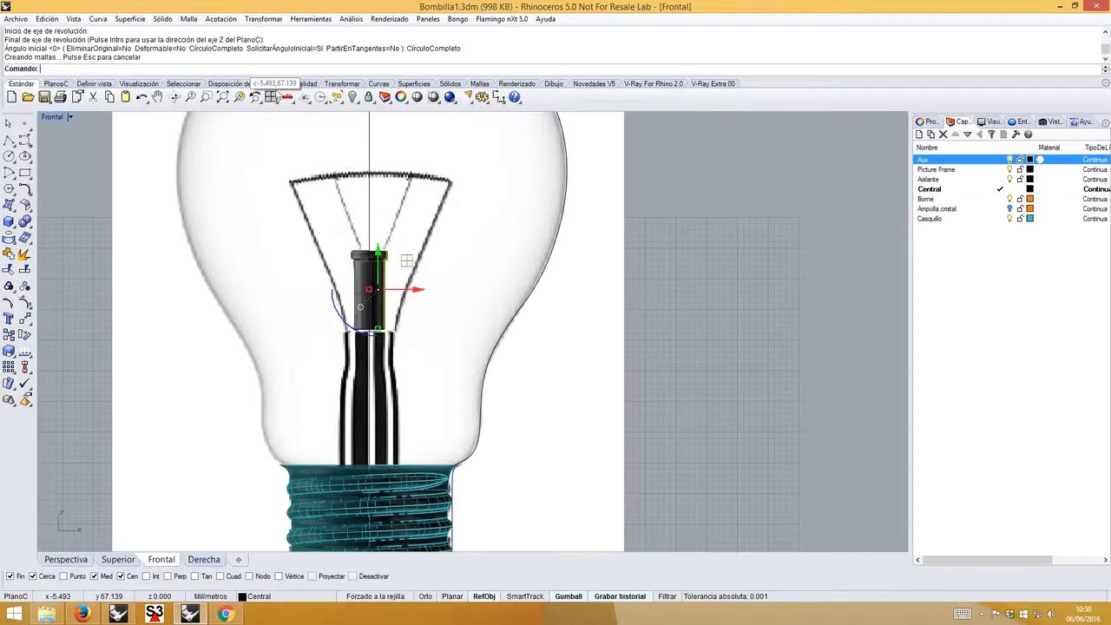
- Start an edge fillet on the stem head's upper and lower outer edges and its junction with the stem
left_click(66, 559)
scroll(373, 239, "up", 5)
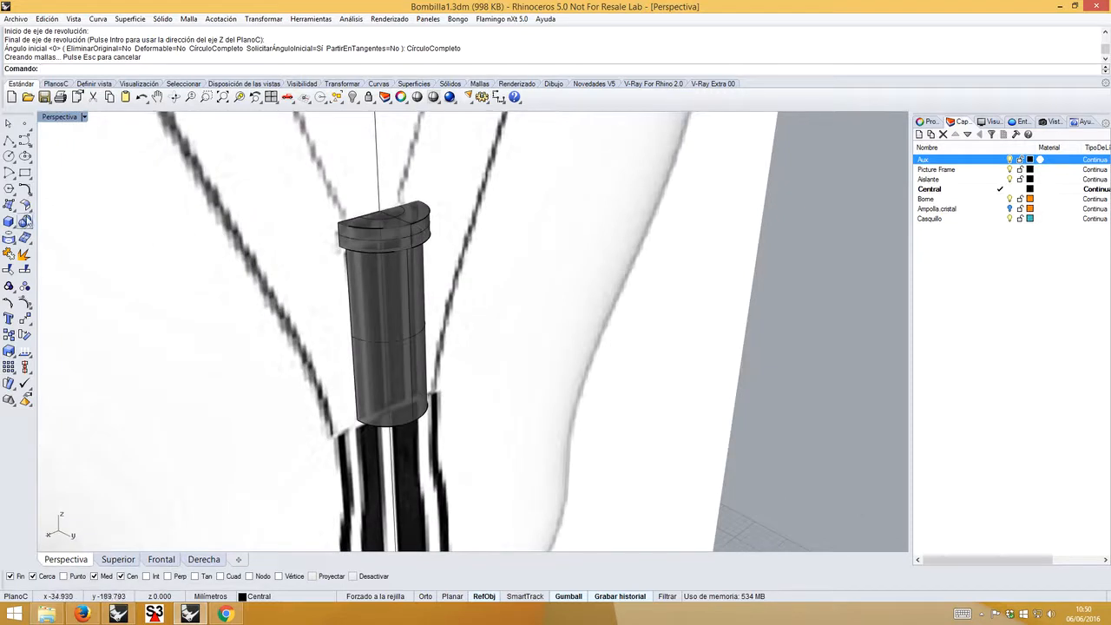
right_click(111, 69)
left_click(155, 226)
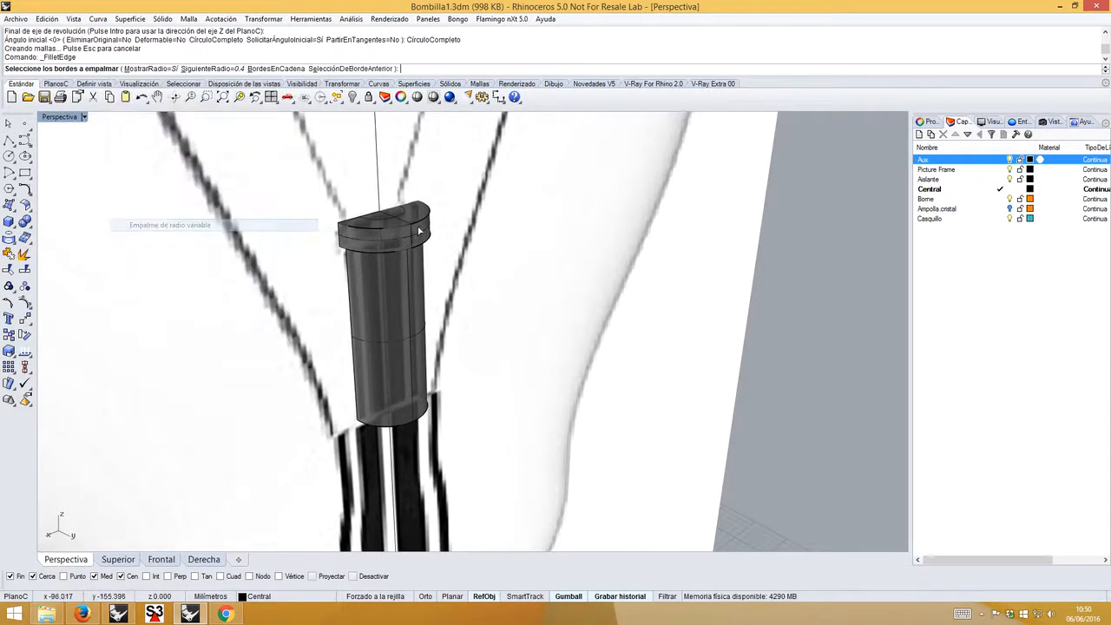
left_click(402, 231)
scroll(416, 250, "down", 2)
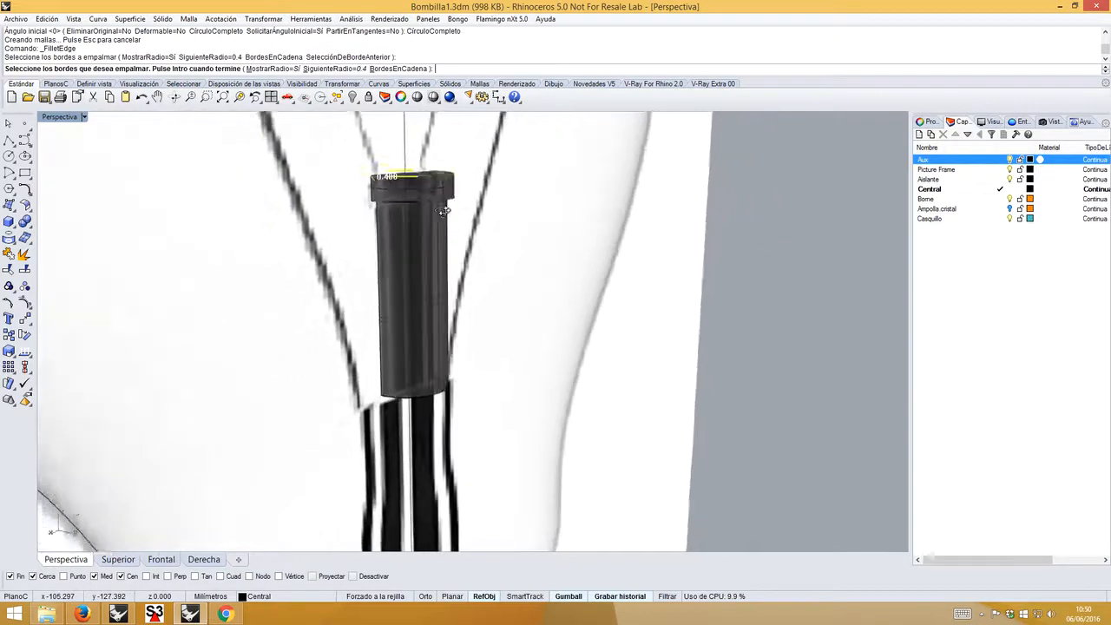
scroll(462, 194, "up", 5)
left_click(462, 192)
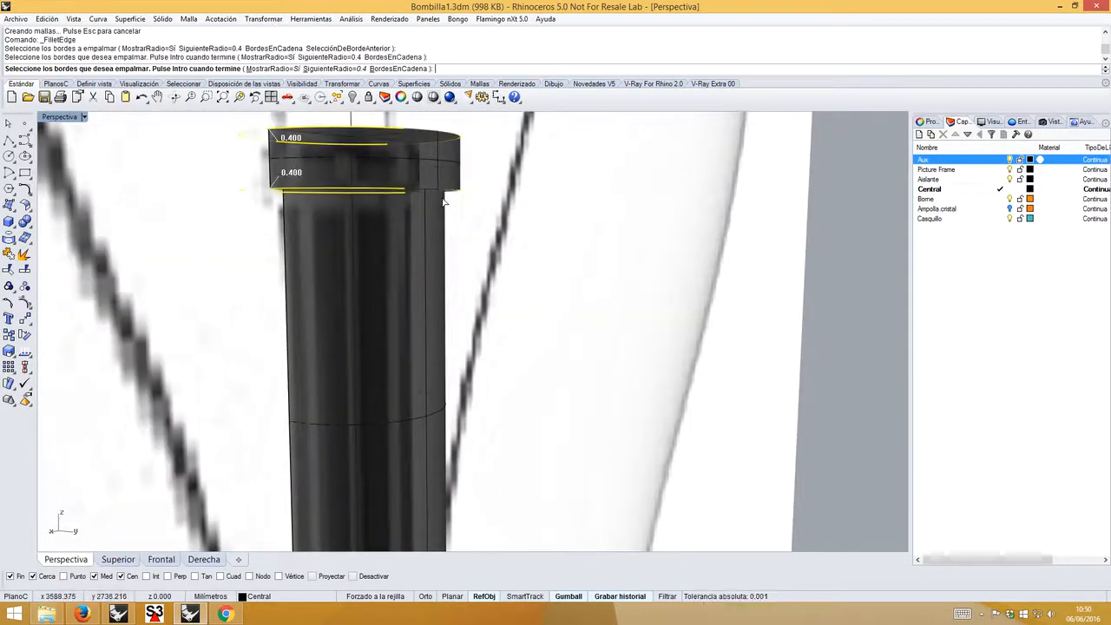
right_click_drag(443, 202, 452, 176)
key("Return")
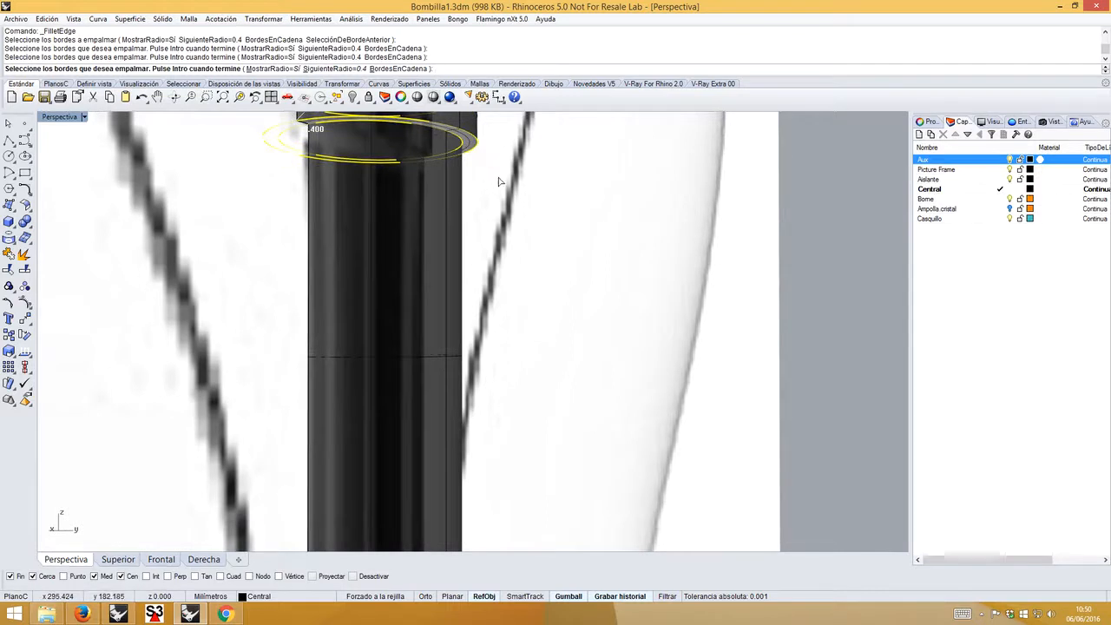
right_click_drag(496, 179, 458, 174)
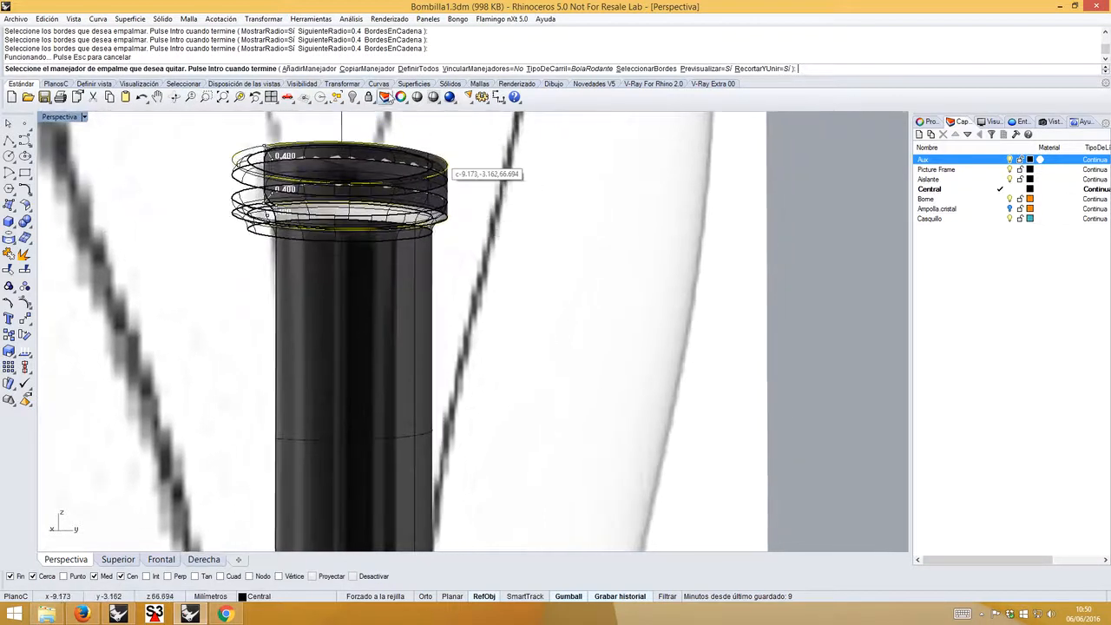
- Try a 0.1 radius on all handles of the stem head fillet
left_click(408, 68)
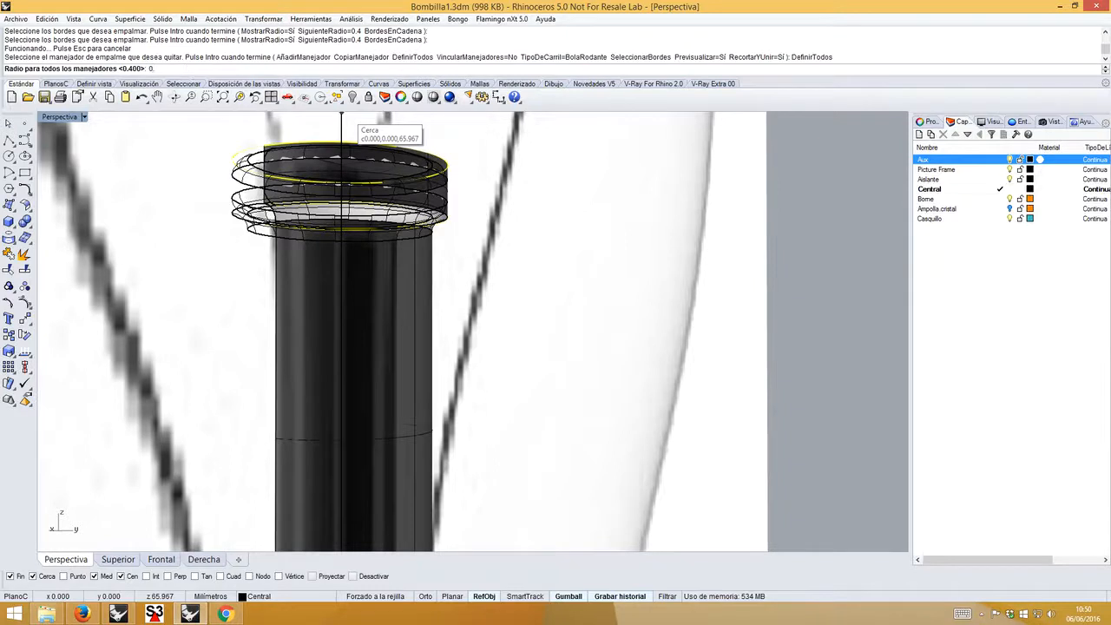
key("Return")
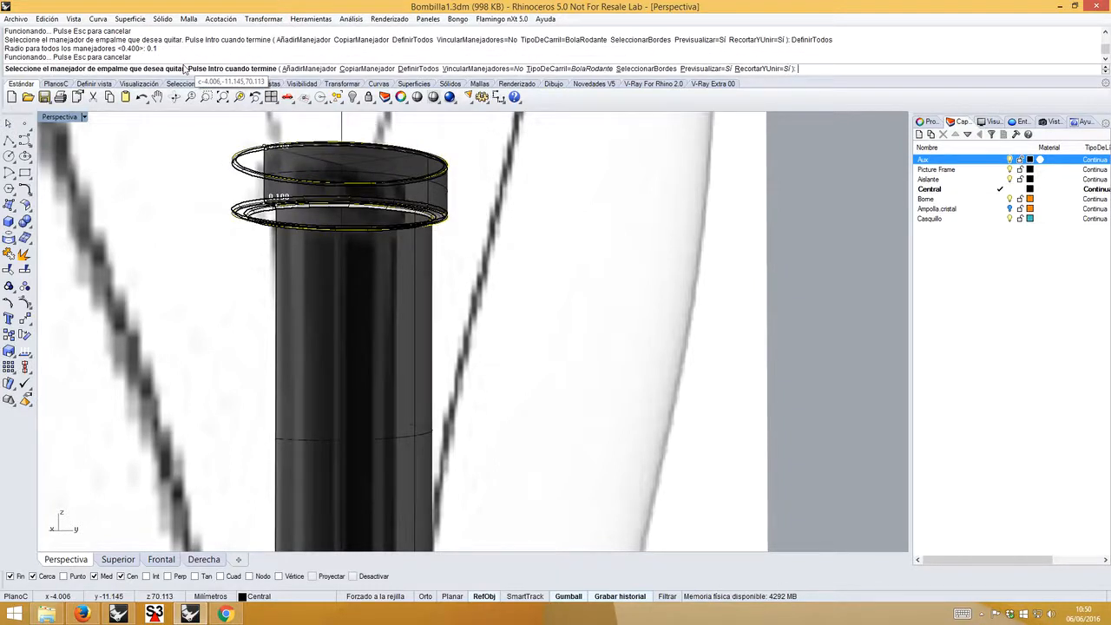
left_click(298, 68)
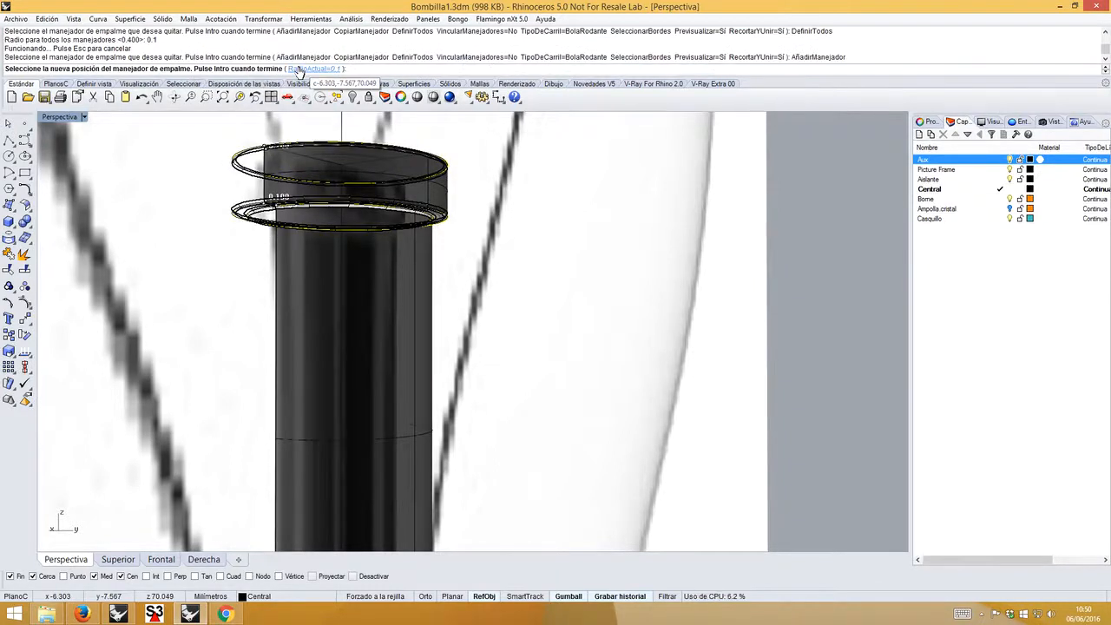
key("Return")
- Set all fillet handles to a 0.2 radius and complete the fillet on the stem head
left_click(418, 69)
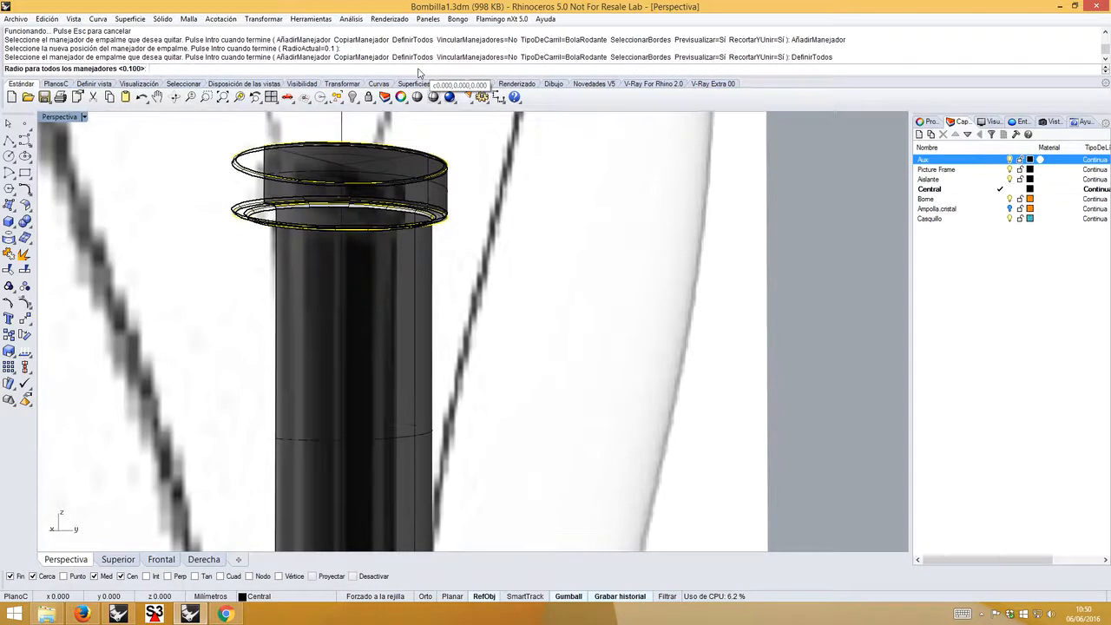
type("0.2")
key("Return")
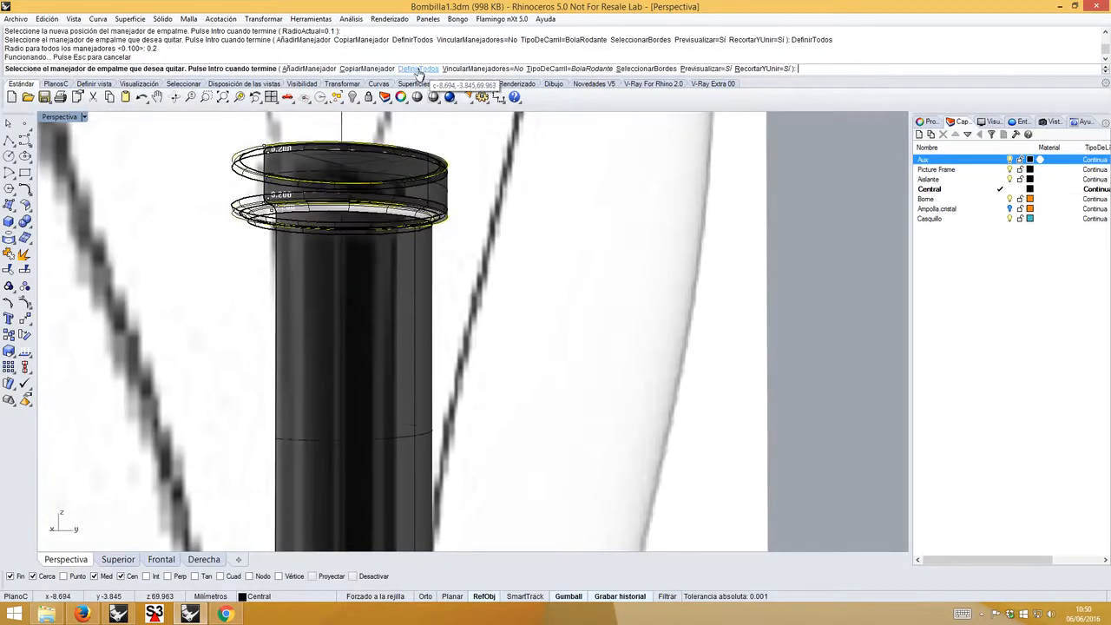
key("Return")
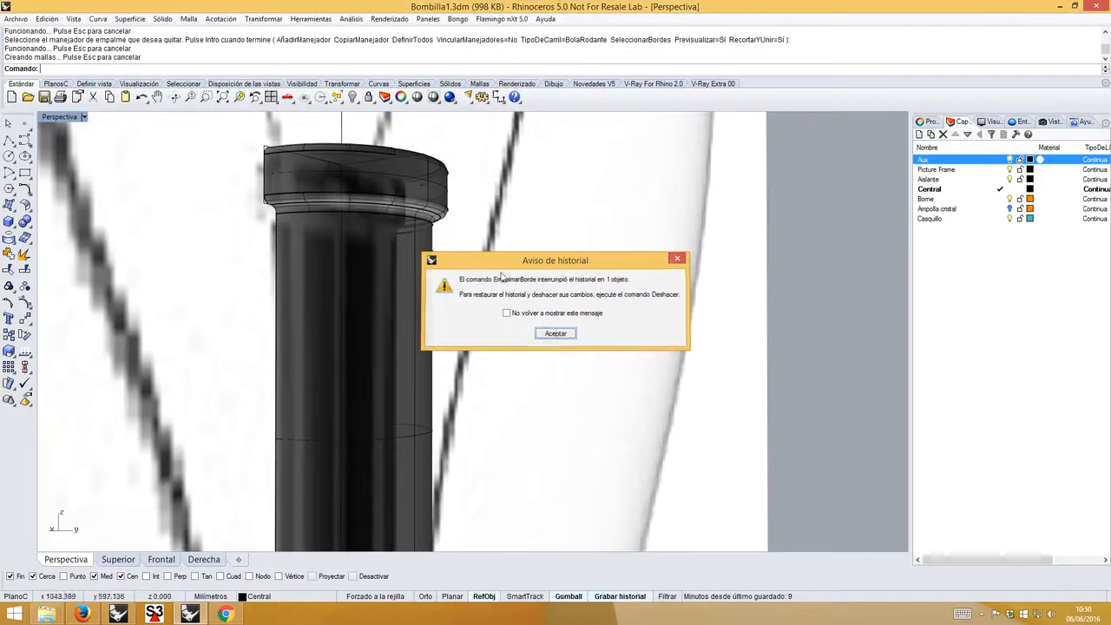
left_click(556, 333)
- Examine the filleted stem head and the lower stem in the reference photo, returning to the Frontal view
scroll(440, 218, "up", 3)
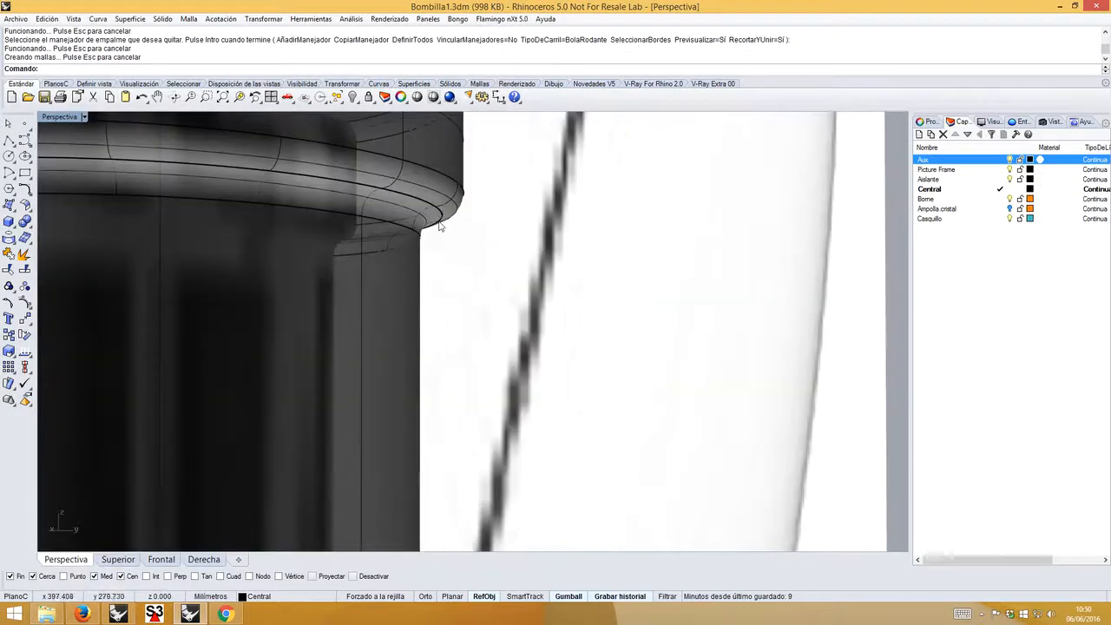
scroll(439, 228, "down", 5)
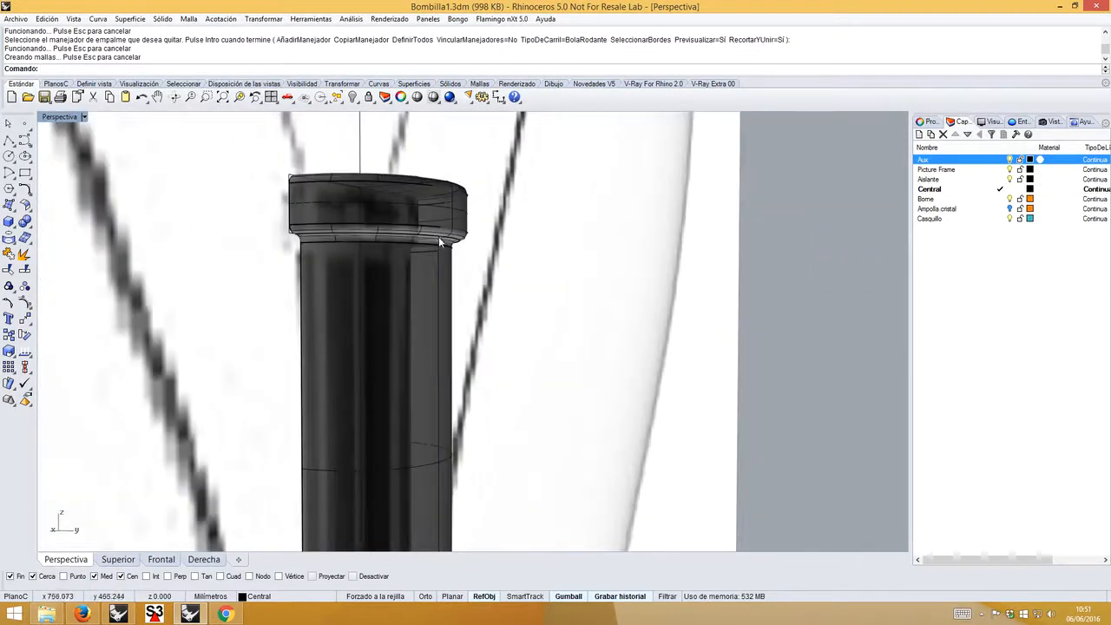
scroll(438, 237, "down", 5)
right_click_drag(503, 349, 509, 260, "shift")
right_click_drag(501, 323, 418, 324)
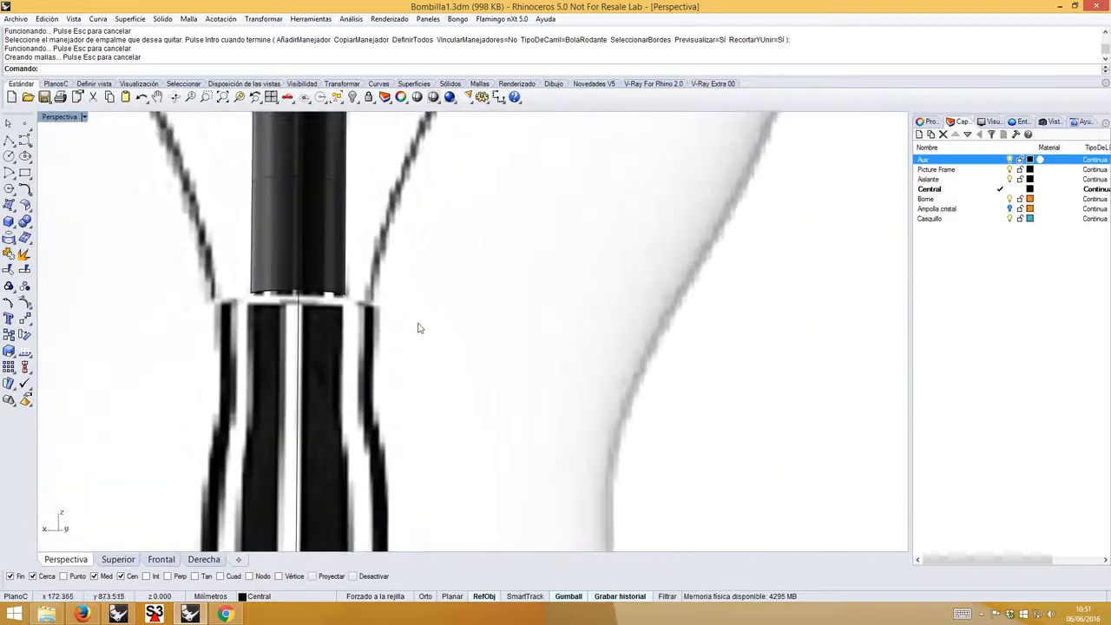
scroll(418, 328, "down", 3)
scroll(396, 318, "down", 4)
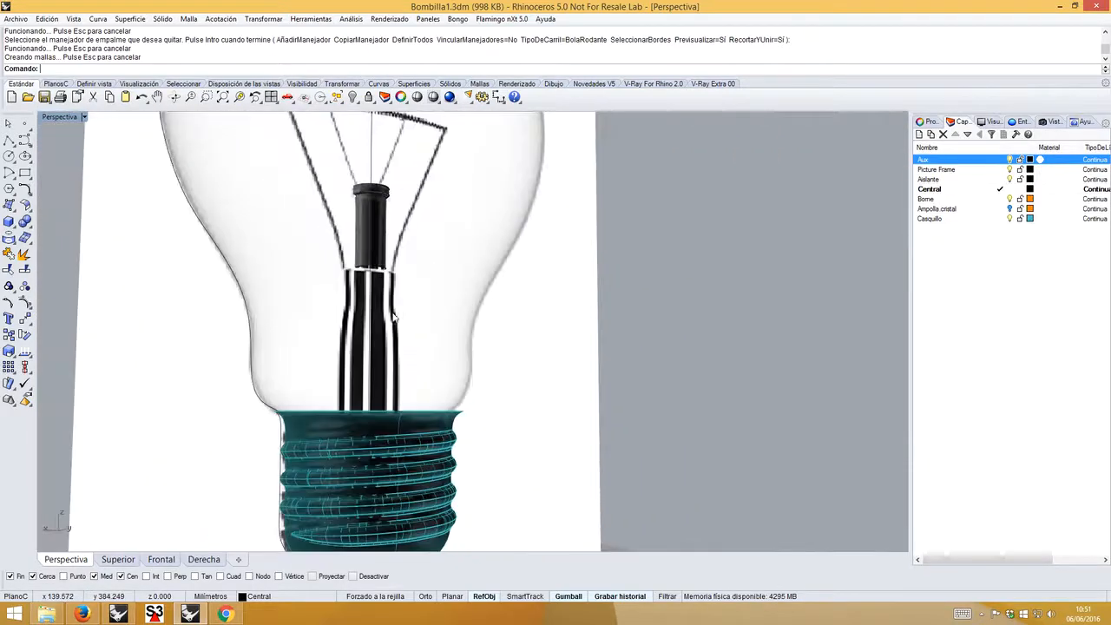
right_click_drag(389, 299, 442, 360)
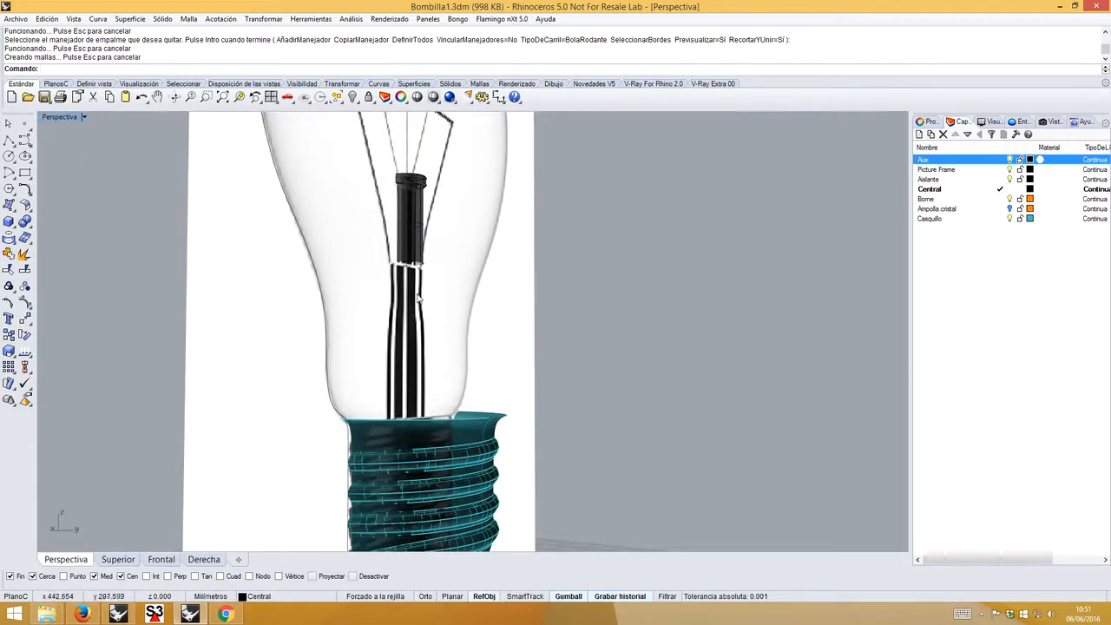
right_click_drag(420, 274, 421, 243)
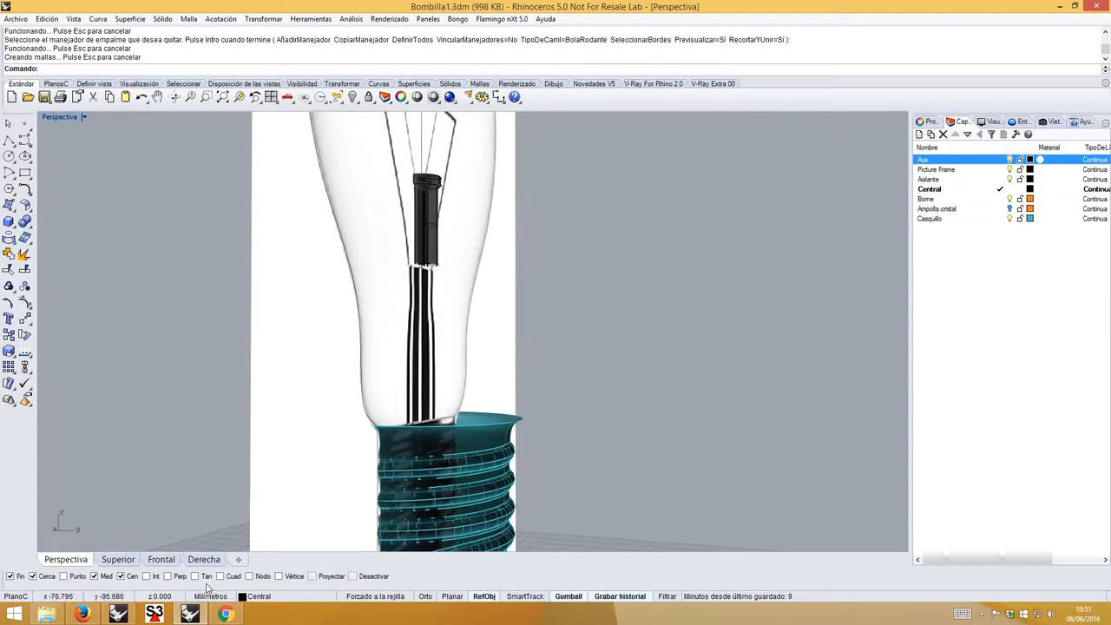
left_click(160, 560)
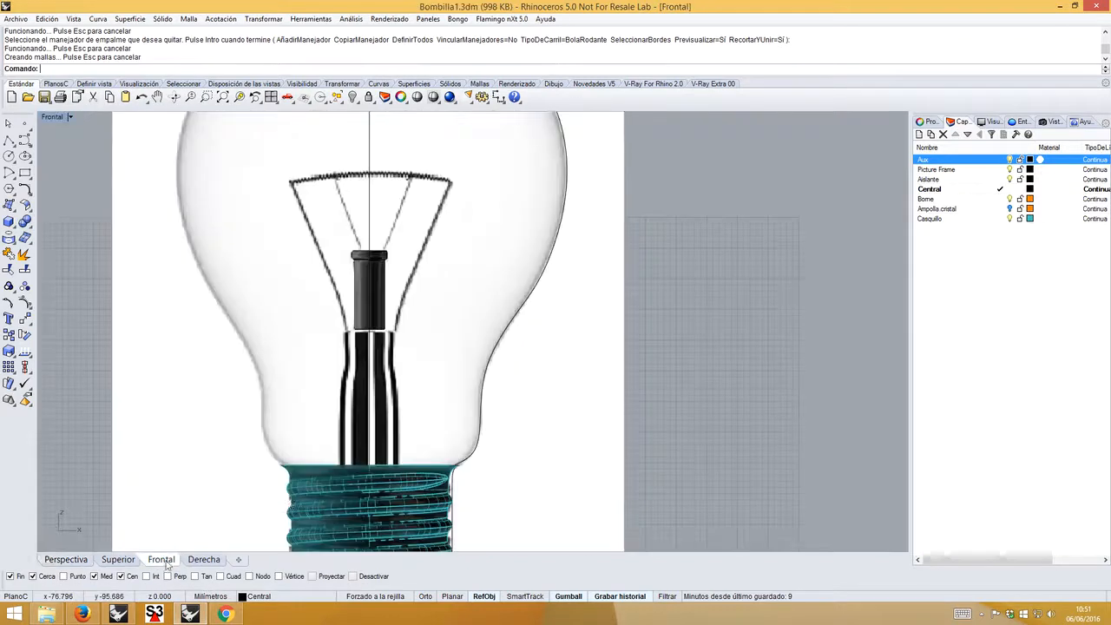
- Trace the right outline of the lower stem in the photo with a four-point degree 3 control-point curve
left_click(24, 139)
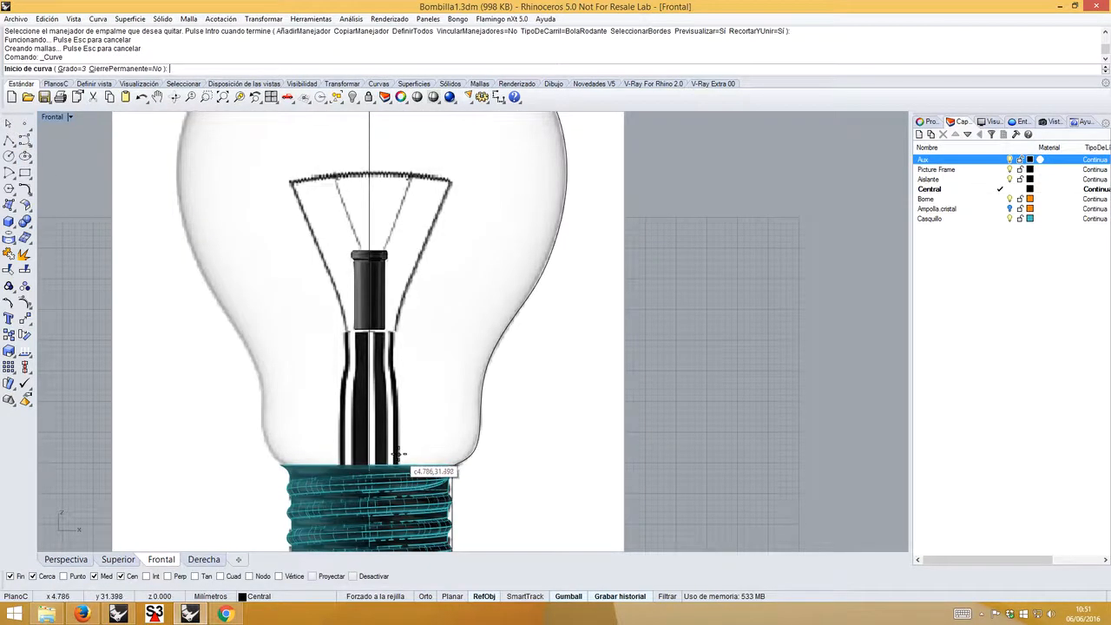
left_click(398, 453)
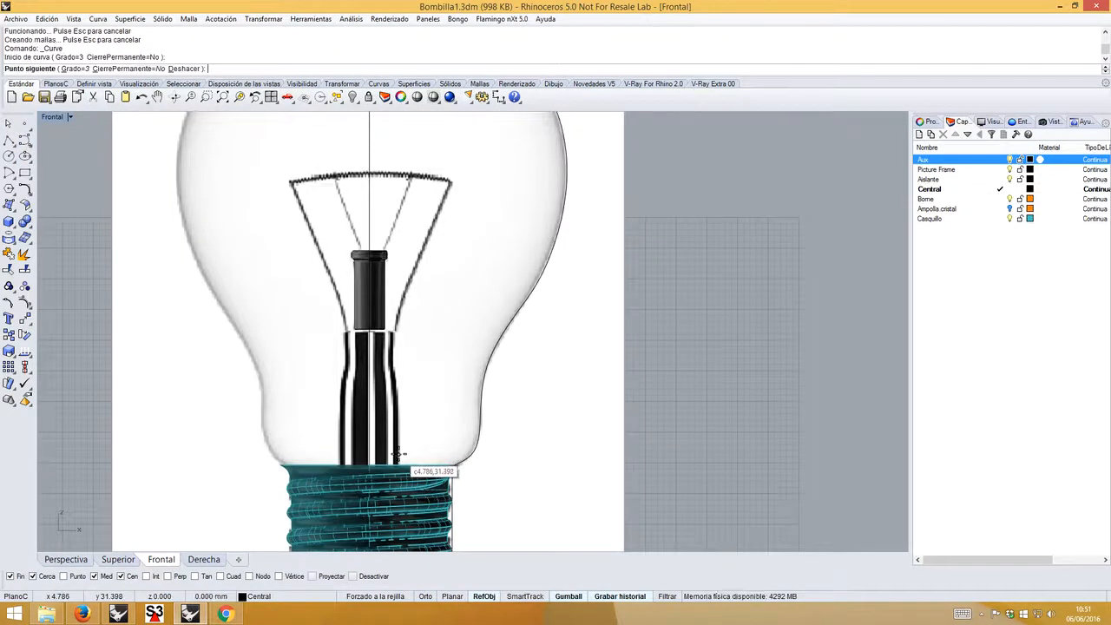
left_click(400, 390)
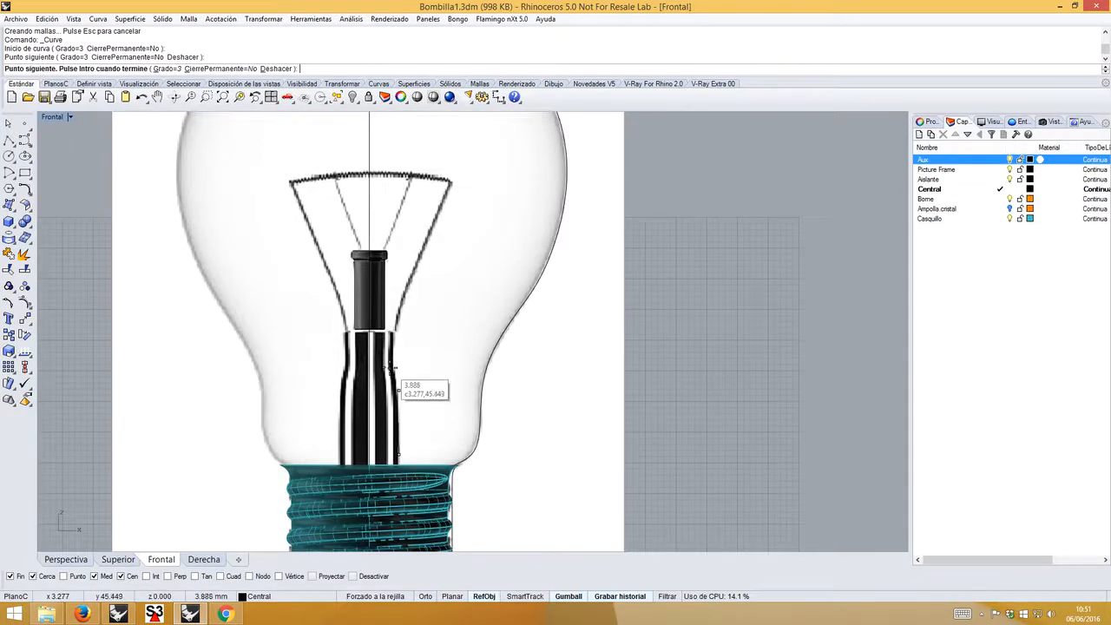
left_click(395, 366)
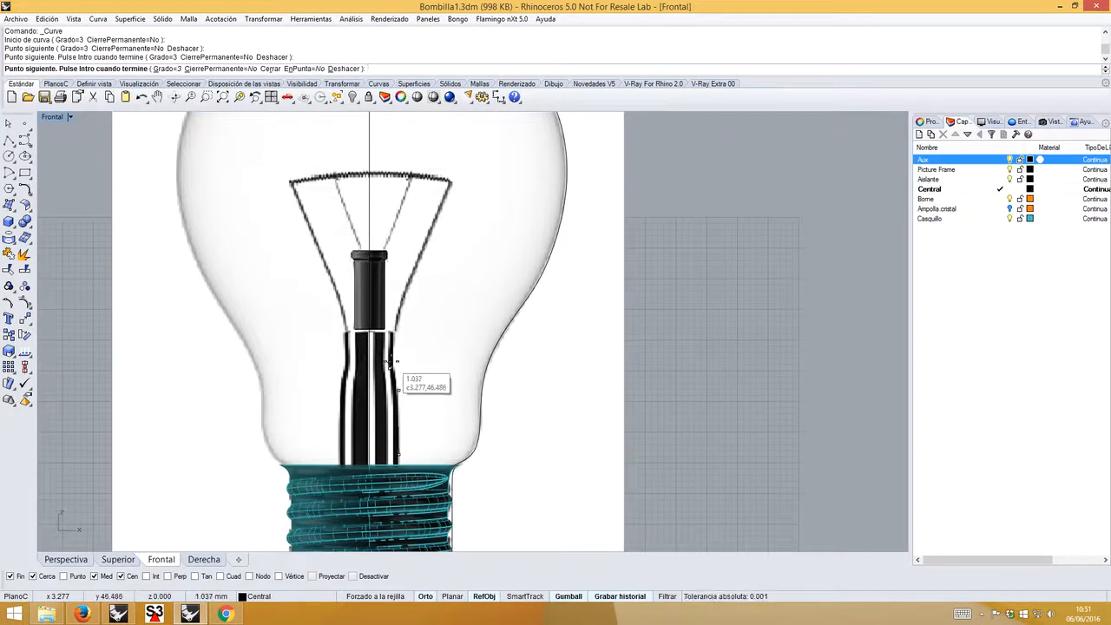
left_click(390, 361, "shift")
right_click(407, 364)
- Show the control points of the traced lower-stem curve and hide the Casquillo layer
left_click(396, 386)
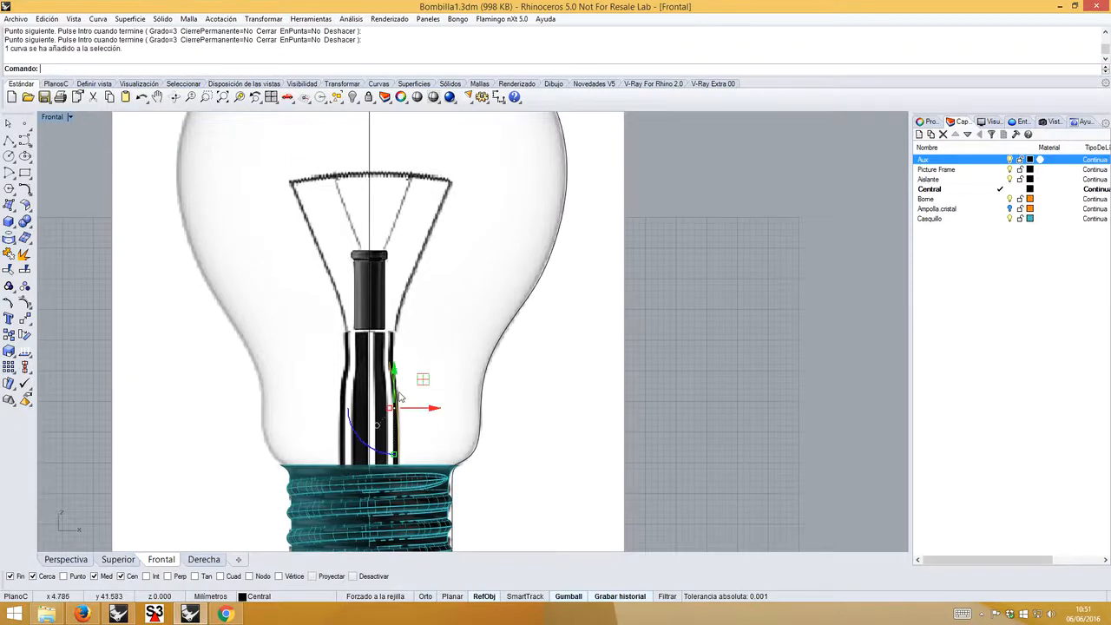
scroll(417, 406, "up", 2)
left_click(417, 406)
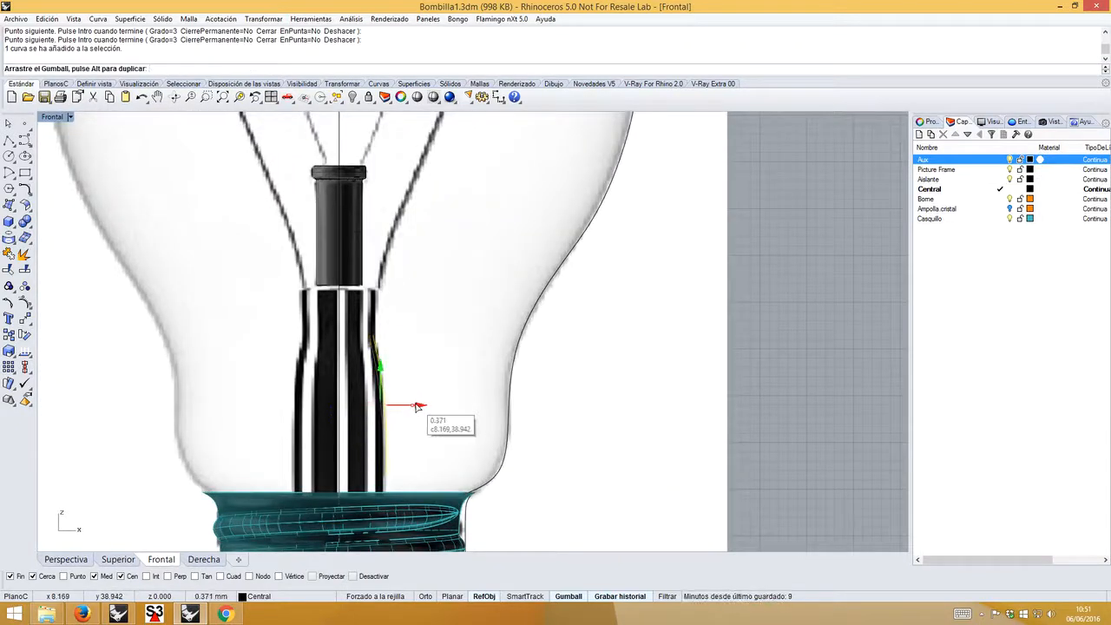
left_click(25, 301)
left_click(1011, 218)
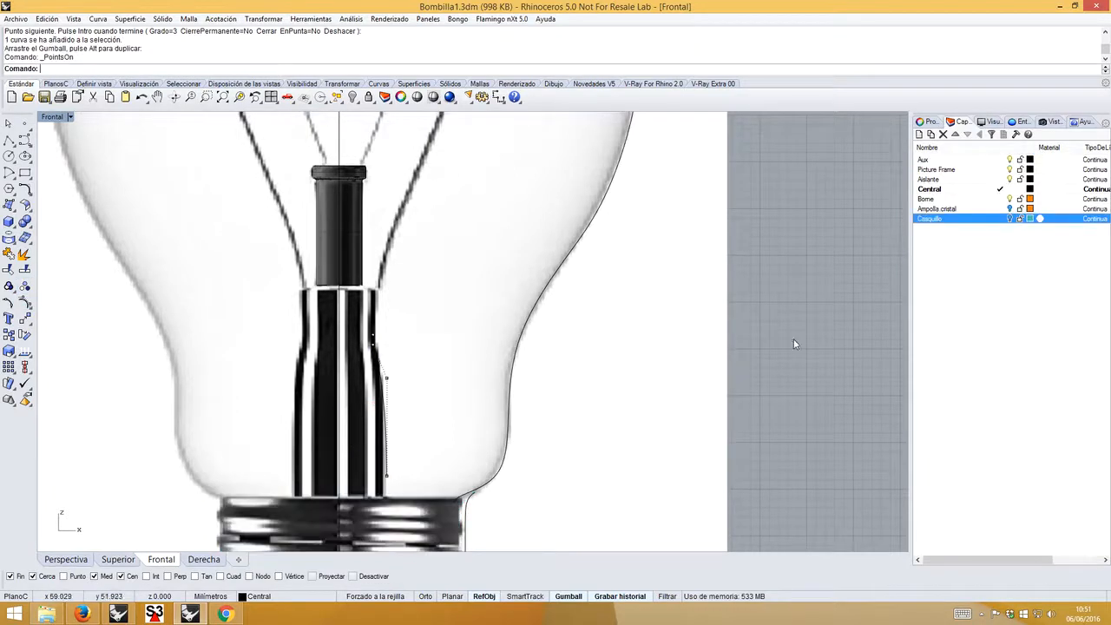
- Lower the curve's bottom control point into the screw base and move the point above it slightly outward
left_click(386, 477)
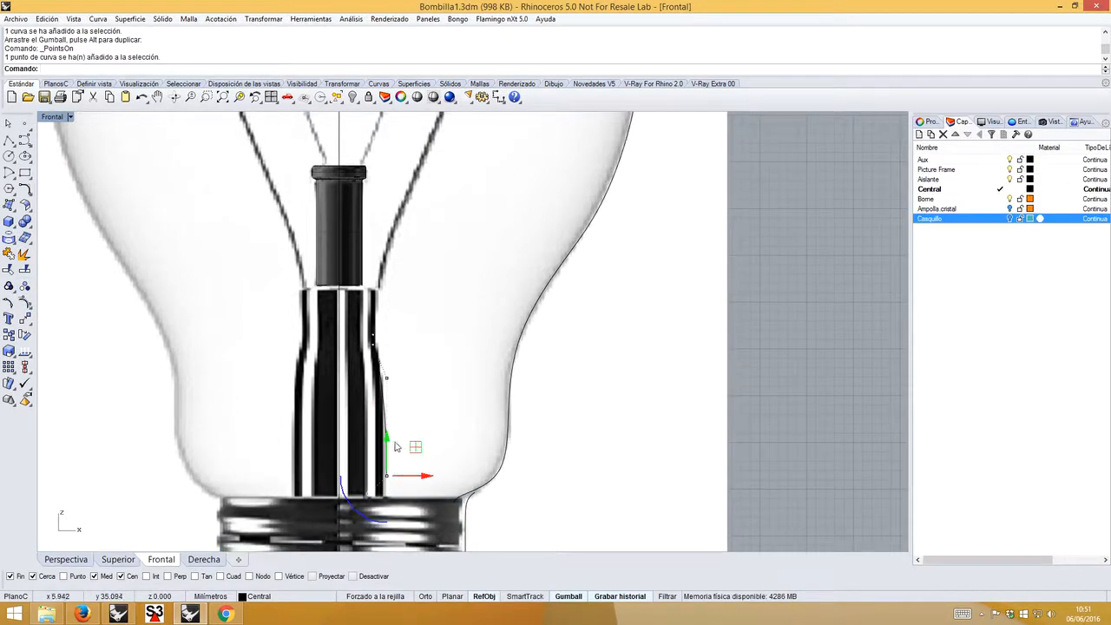
left_click_drag(389, 444, 389, 495)
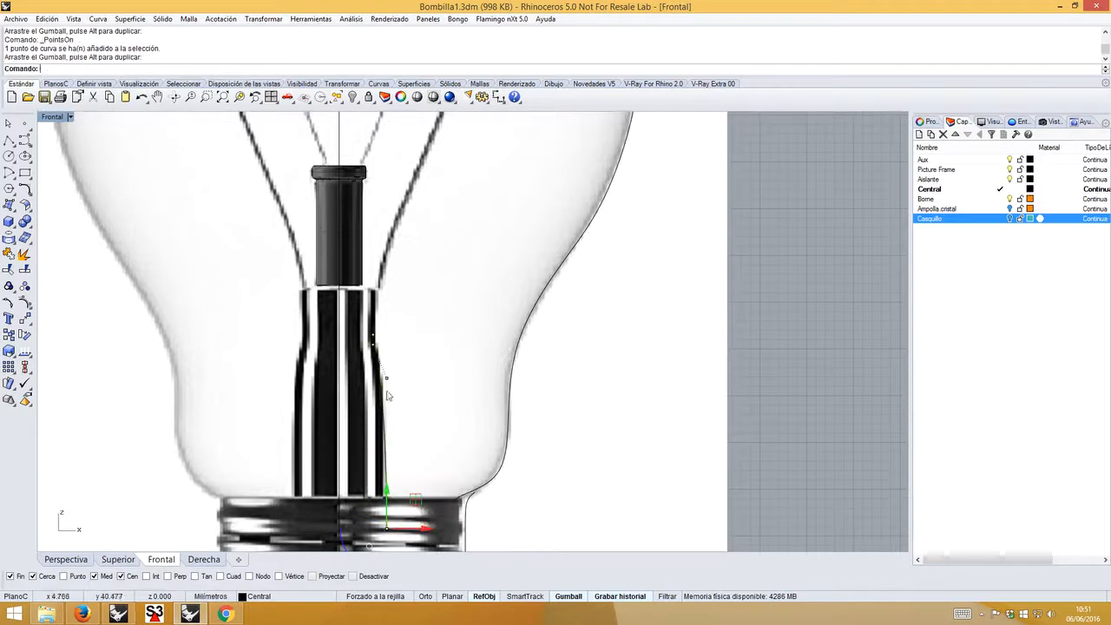
left_click(387, 380)
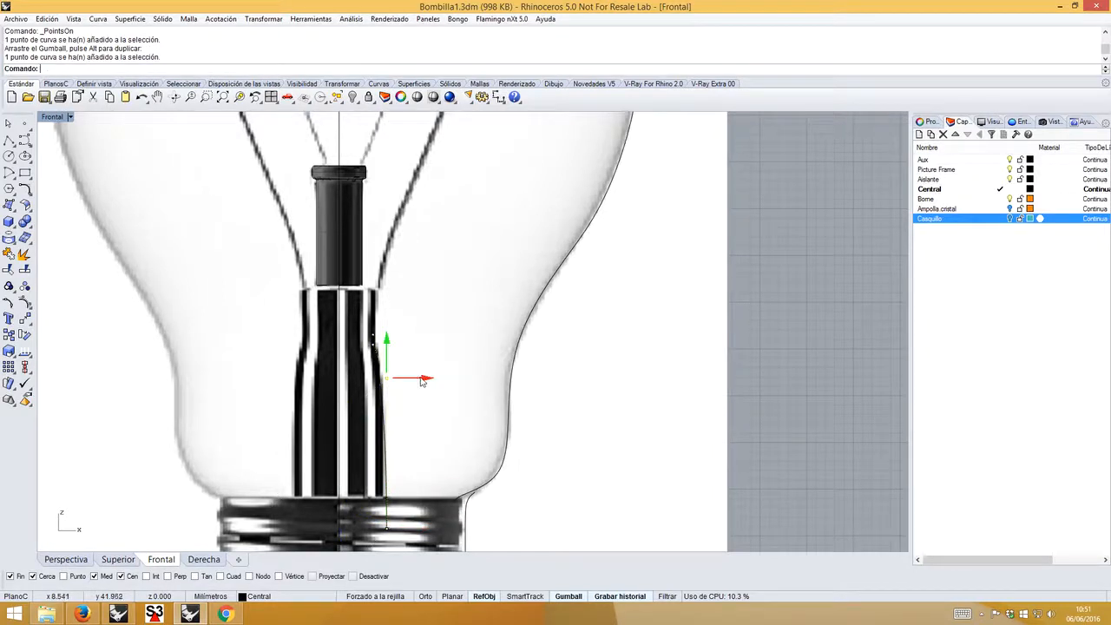
left_click_drag(422, 382, 428, 382)
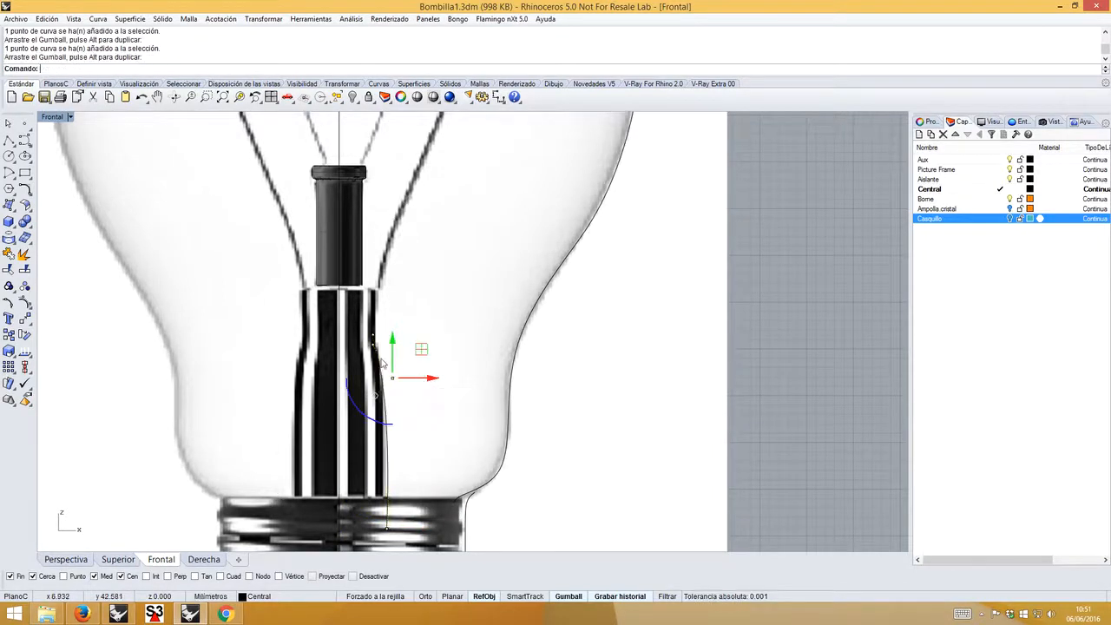
- Lower the curve's second control point from the top, shift the top two points outward to the photo outline, and finish point editing
scroll(380, 361, "up", 3)
left_click(372, 341)
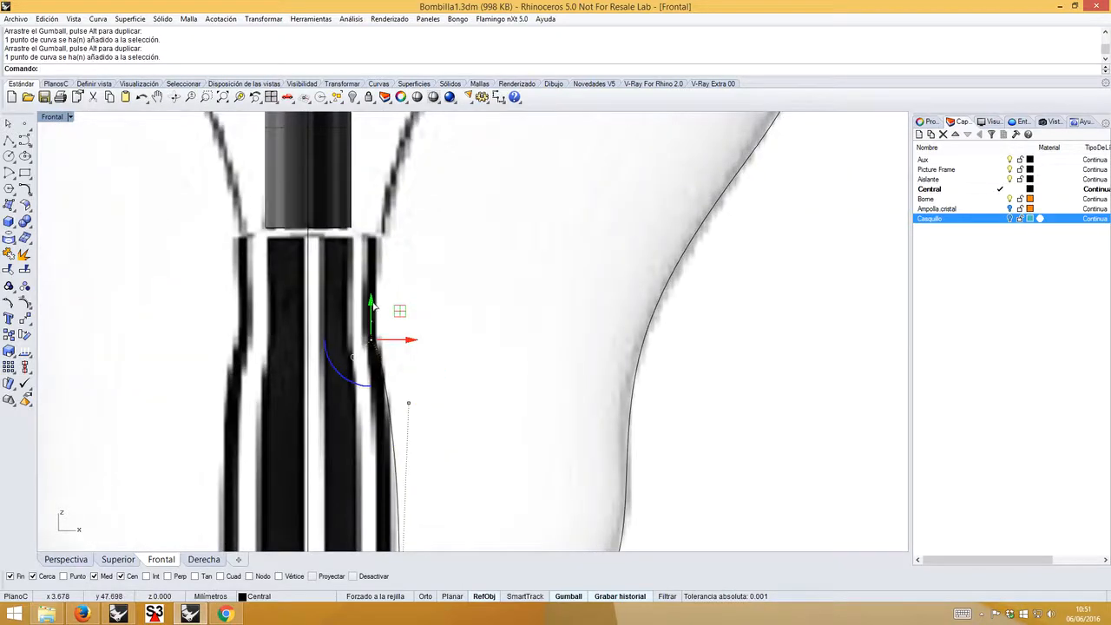
left_click_drag(374, 303, 377, 319)
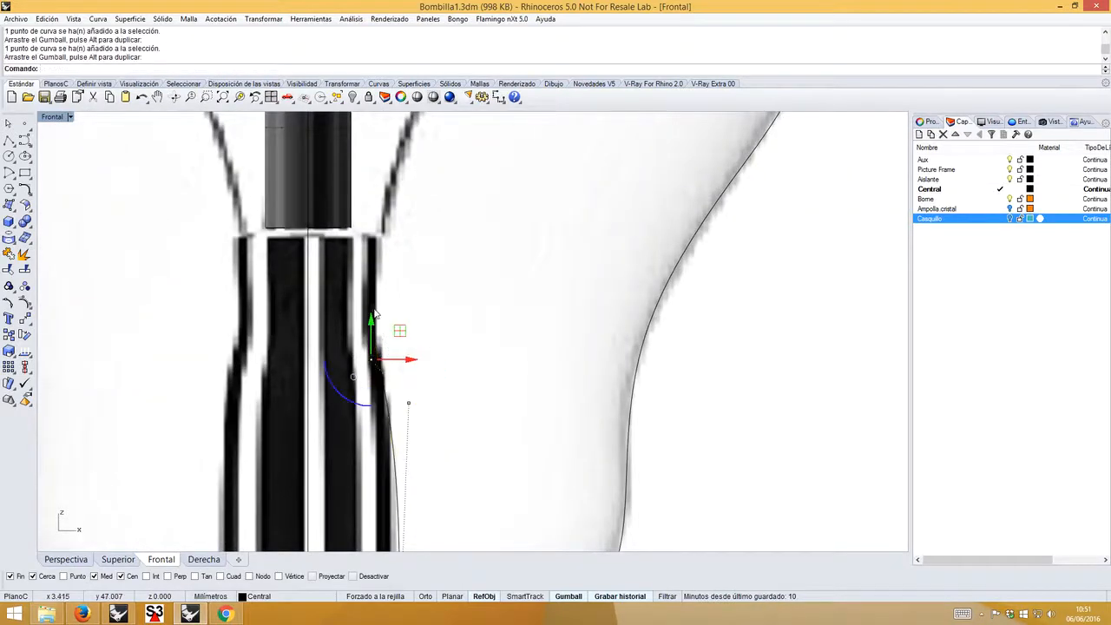
left_click(370, 301)
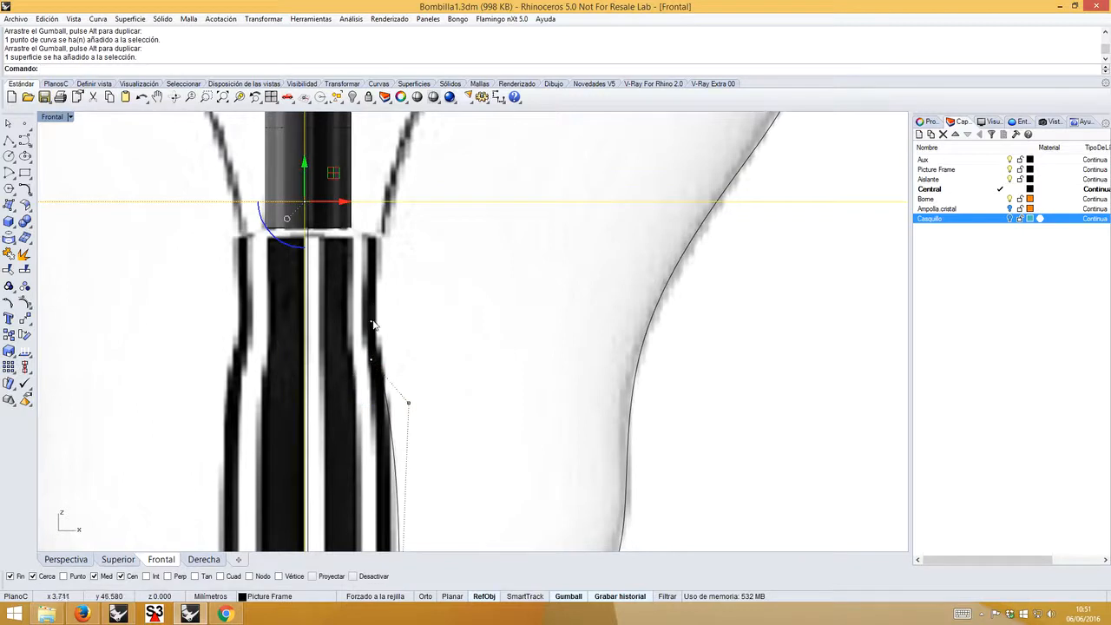
left_click(373, 323)
left_click(371, 359, "shift")
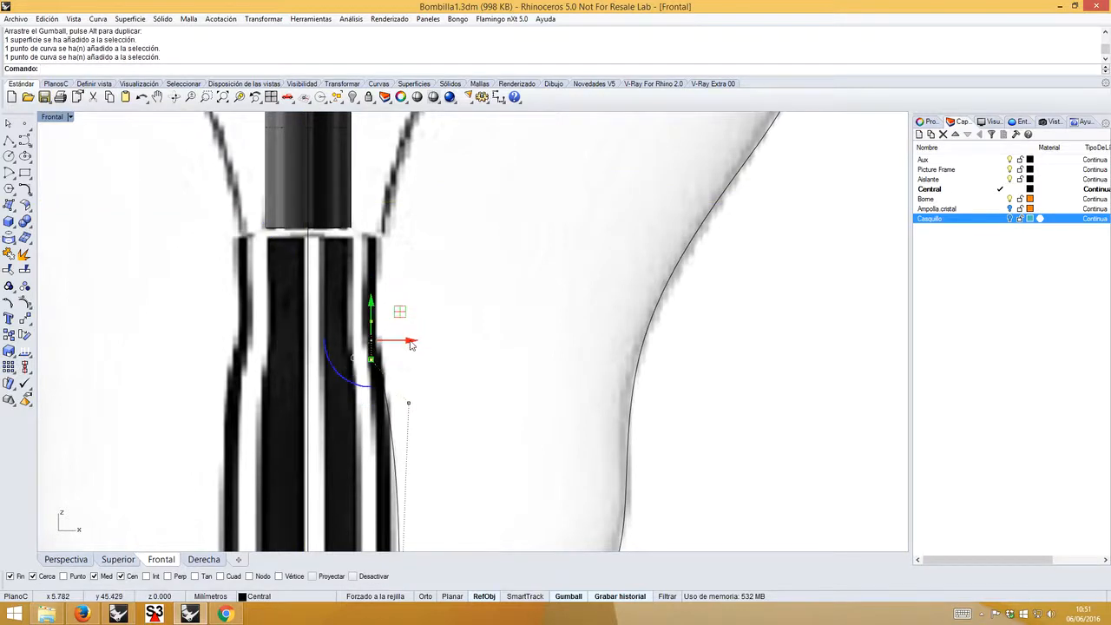
left_click_drag(412, 345, 418, 344)
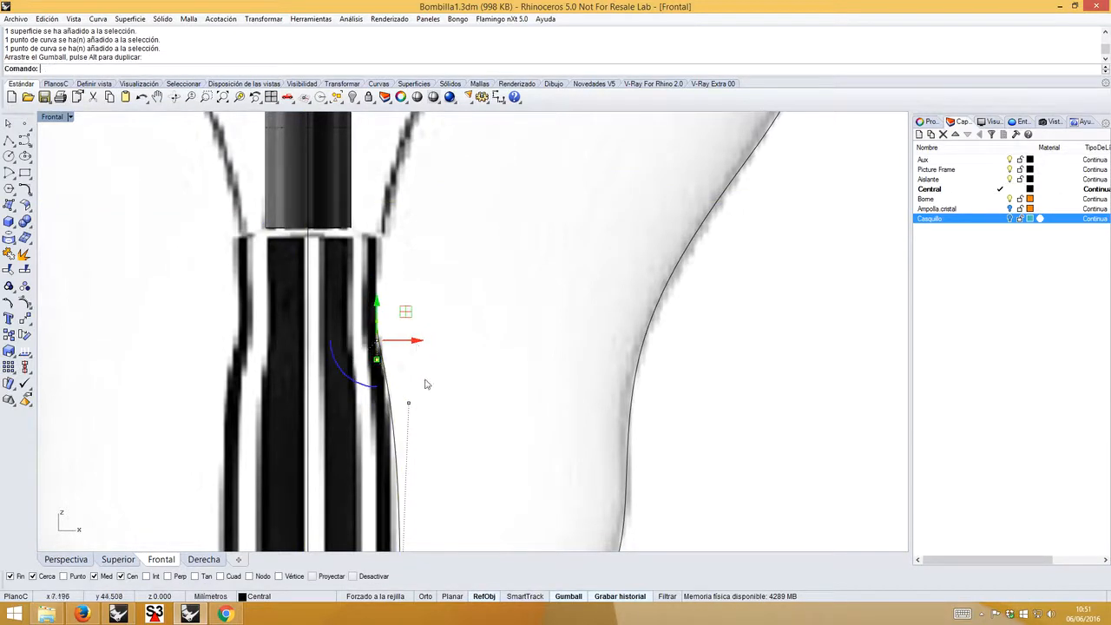
left_click(666, 408)
key("Escape")
key("Escape")
- Revolve the lower-stem curve a full circle around the bulb's vertical axis, starting the axis at the origin 0
left_click(383, 353)
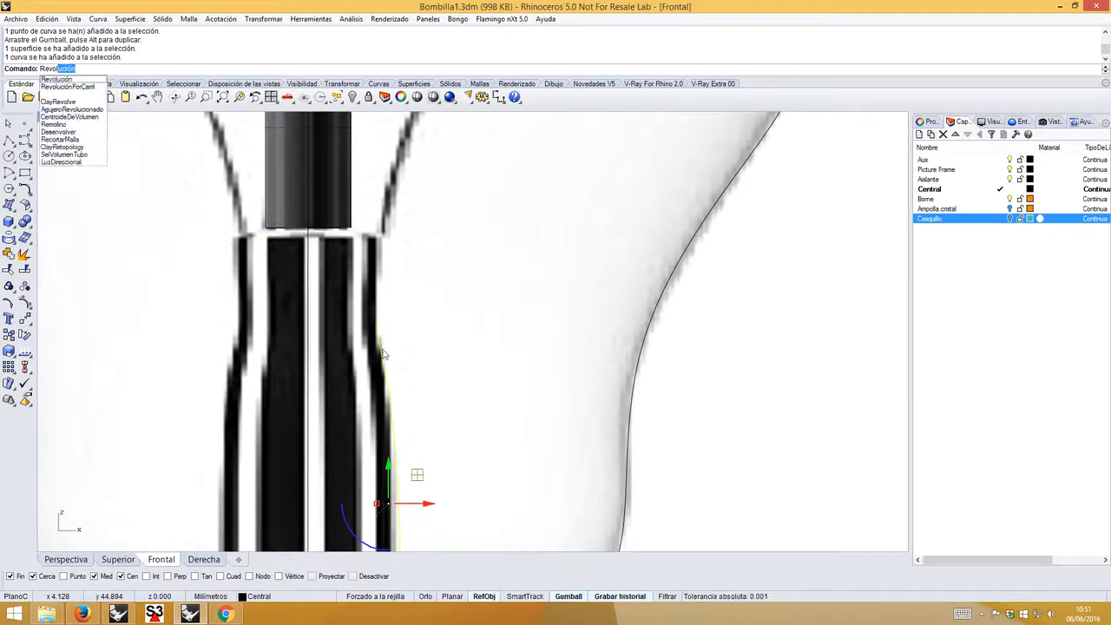
key("Return")
type("0")
key("Return")
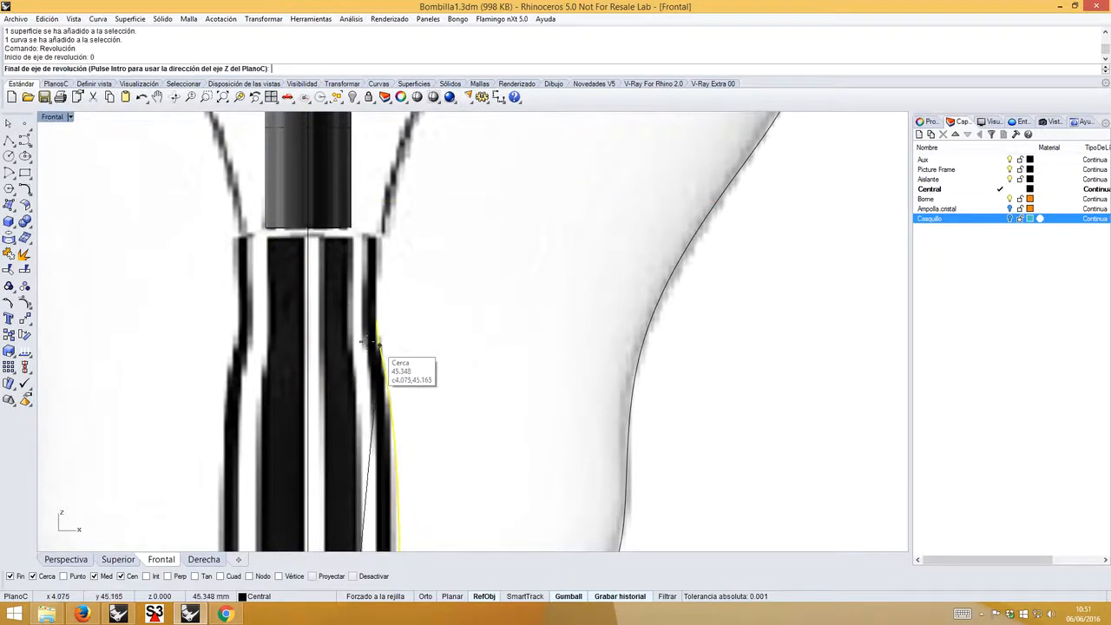
left_click(327, 297)
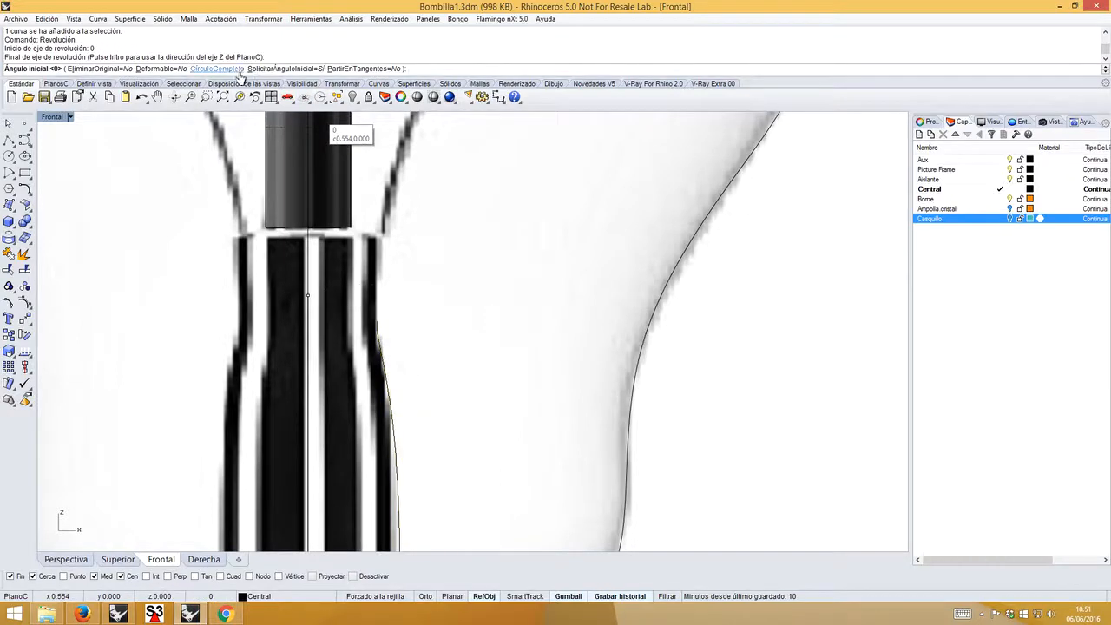
key("Return")
- Select the revolved lower-stem surface in the Perspective view and hide the Picture Frame layer
left_click(69, 559)
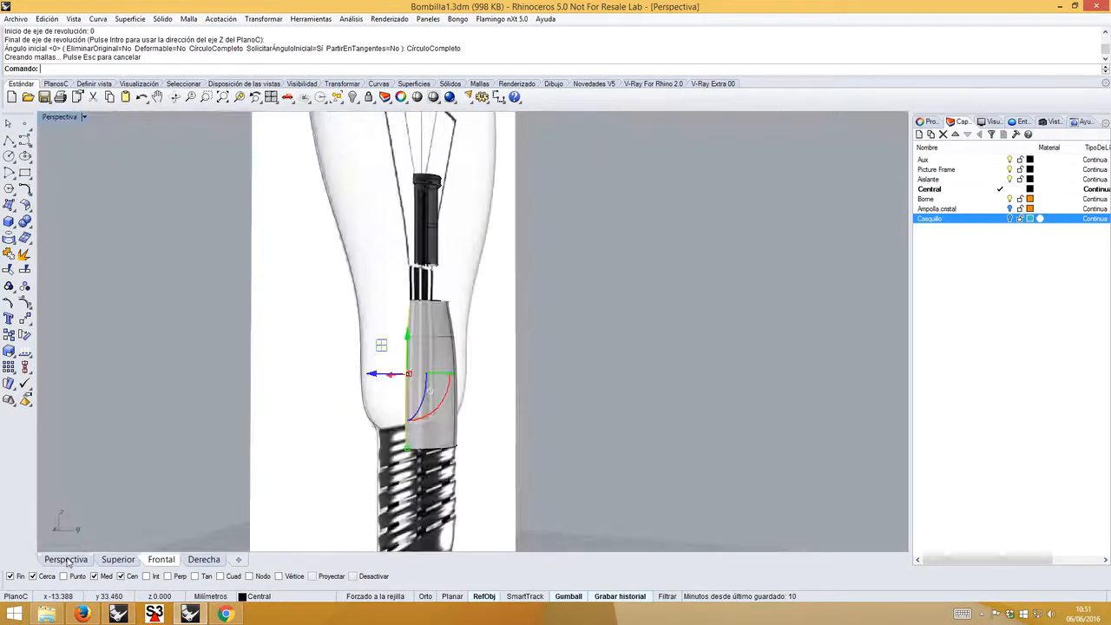
right_click_drag(375, 361, 419, 365)
left_click(558, 314)
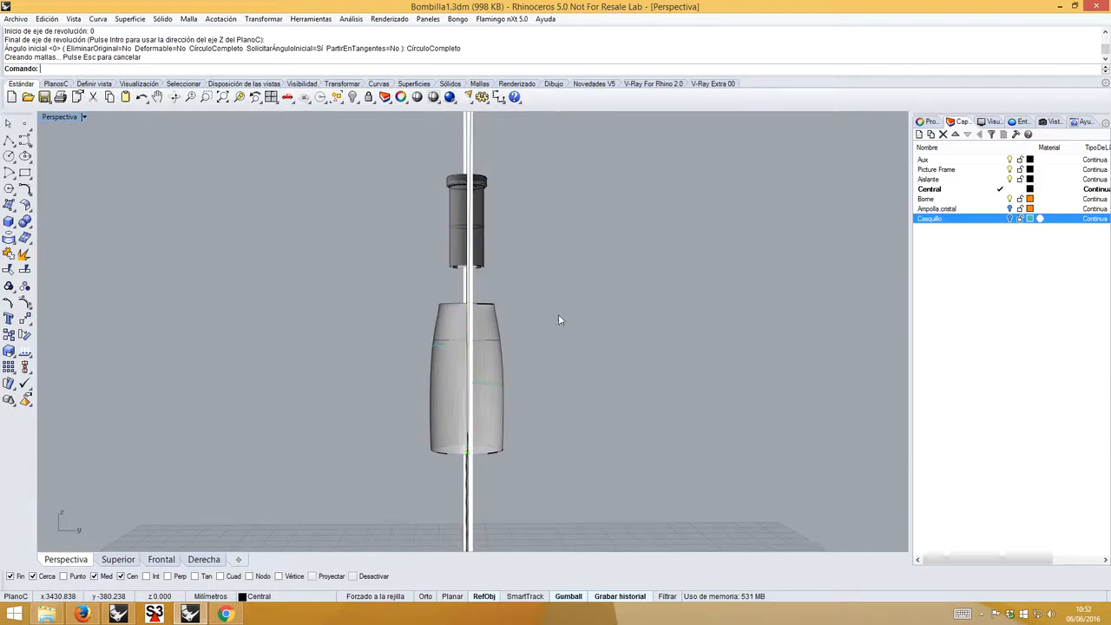
right_click_drag(558, 314, 533, 328)
left_click(493, 348)
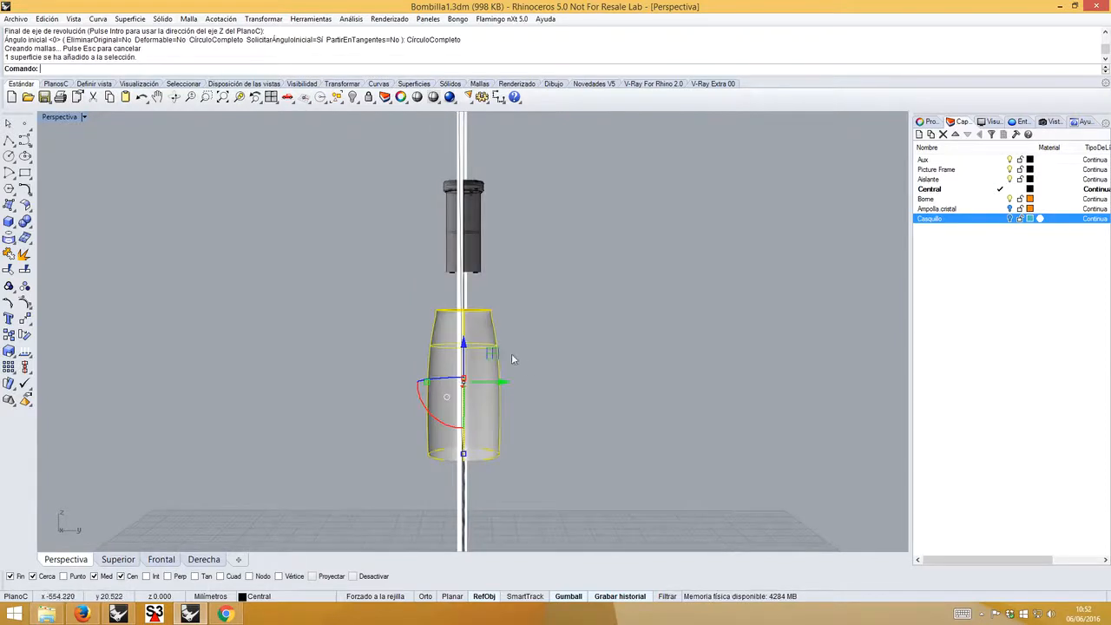
right_click_drag(486, 401, 481, 434)
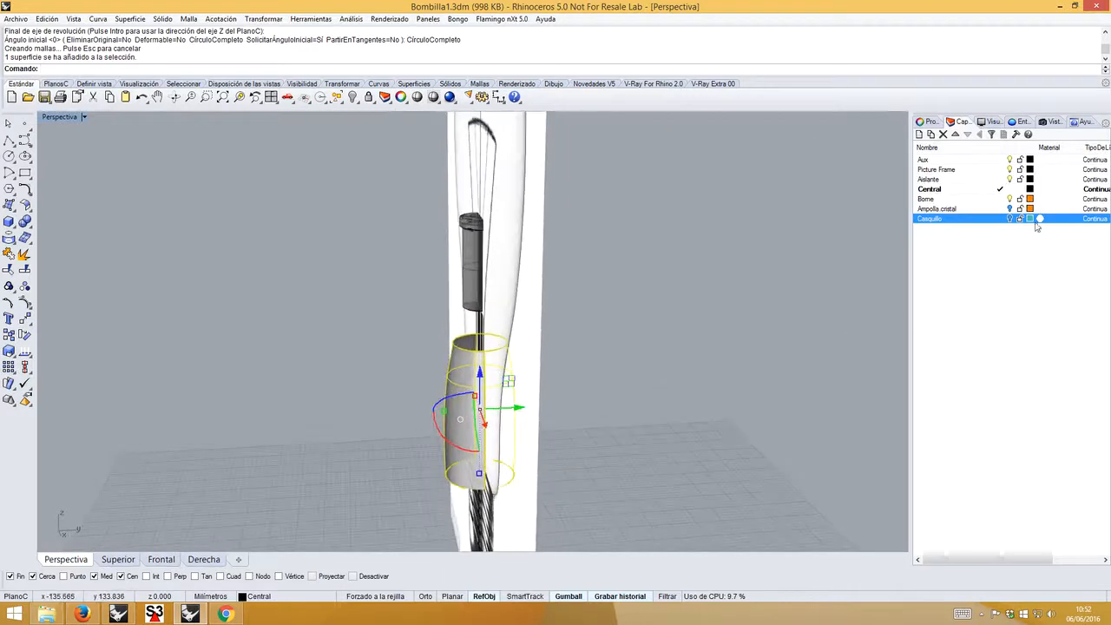
left_click(1010, 170)
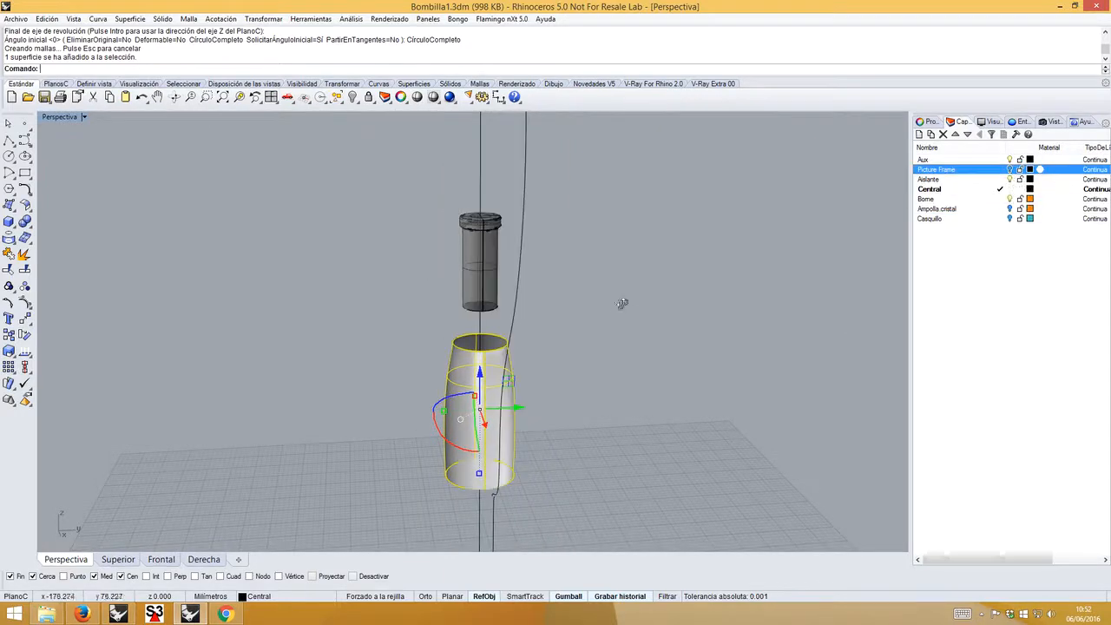
right_click_drag(622, 304, 601, 309)
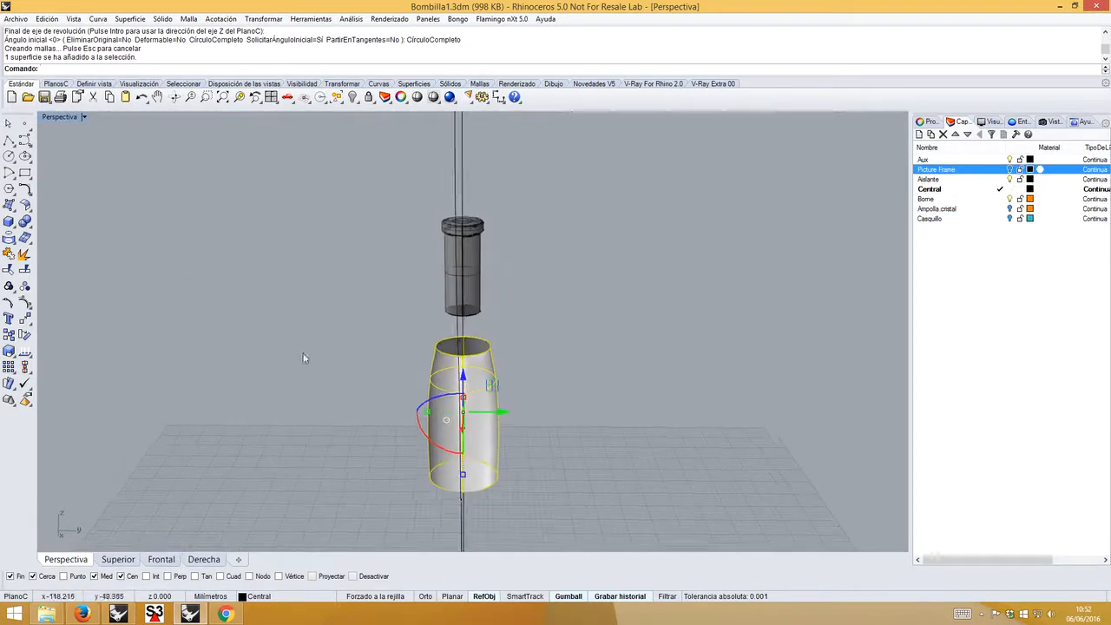
scroll(443, 420, "up", 2)
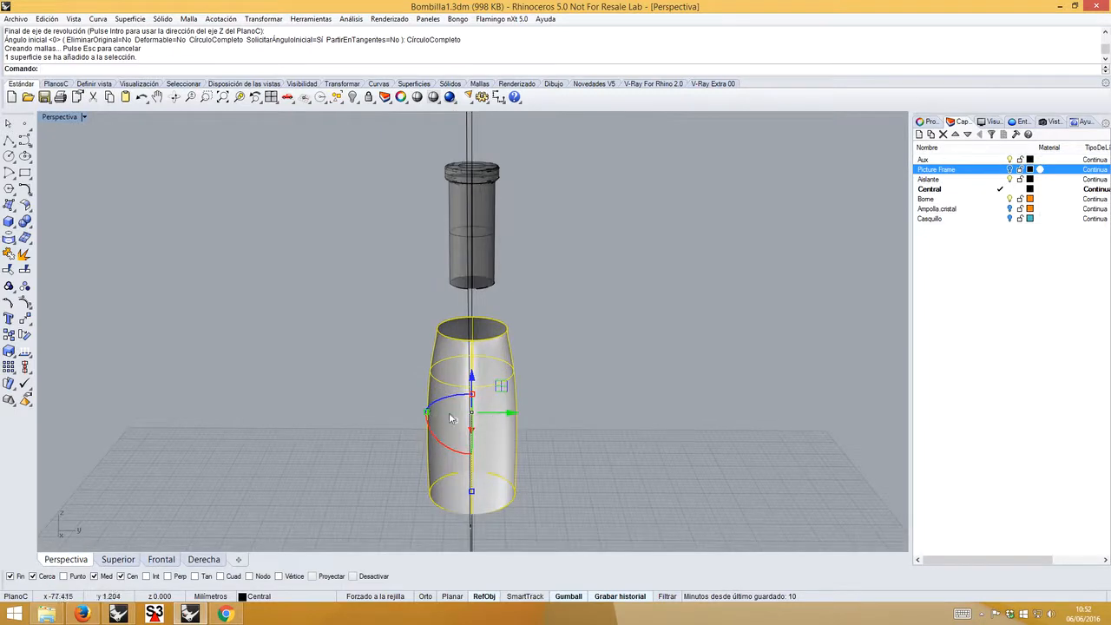
- Scale the lower-stem surface slightly narrower along Y and adjust its scale along X
left_click_drag(424, 416, 434, 421)
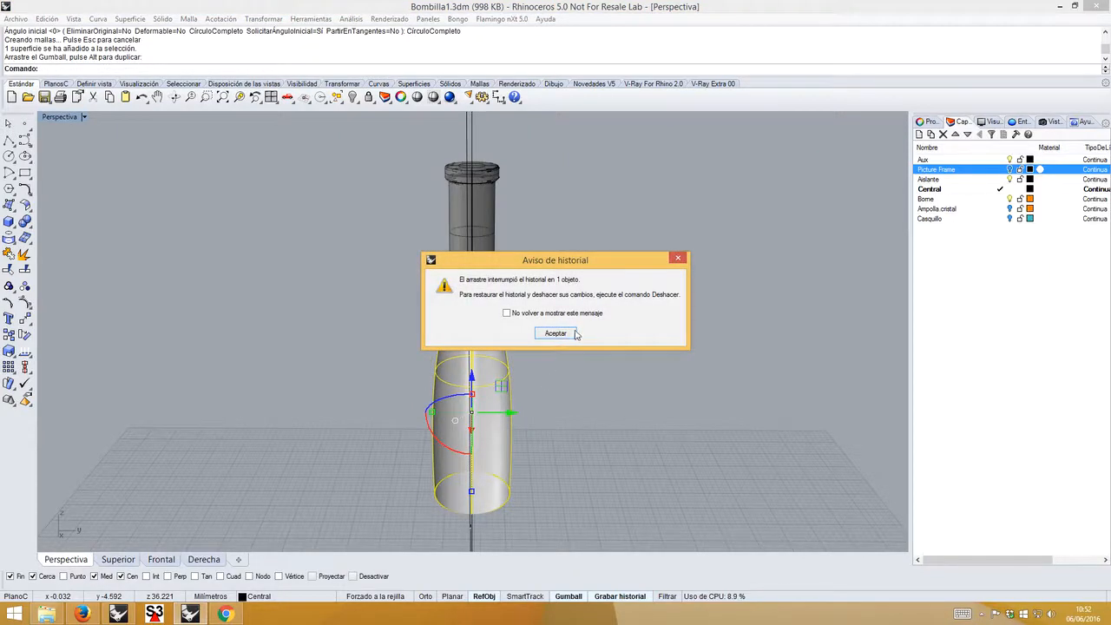
left_click(539, 332)
right_click_drag(600, 347, 532, 408)
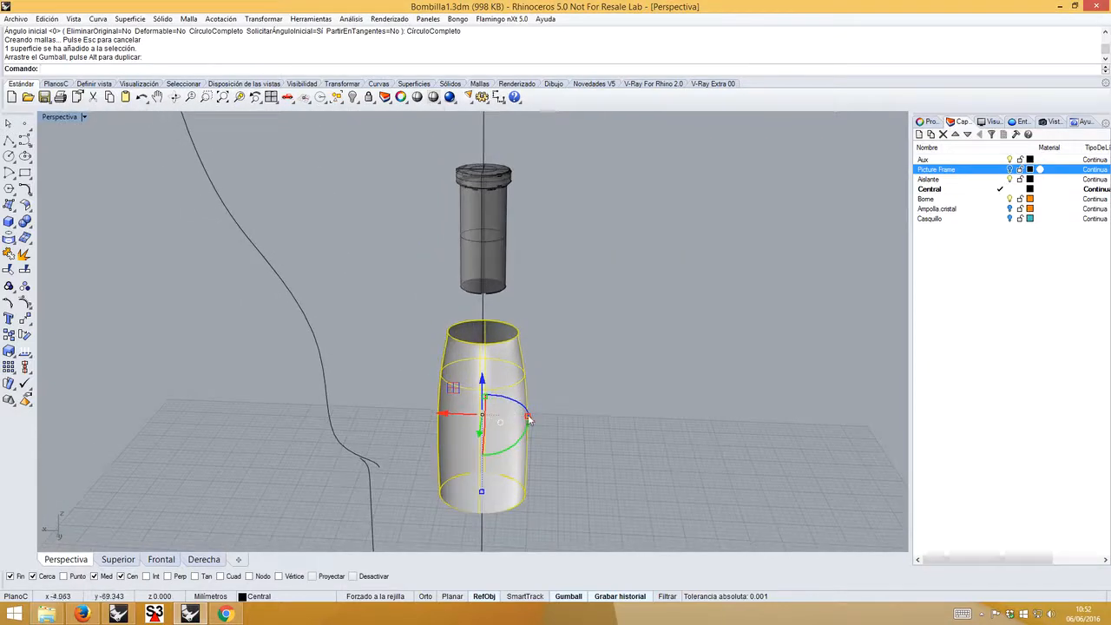
left_click_drag(526, 415, 531, 418)
left_click(596, 365)
right_click_drag(595, 364, 533, 306)
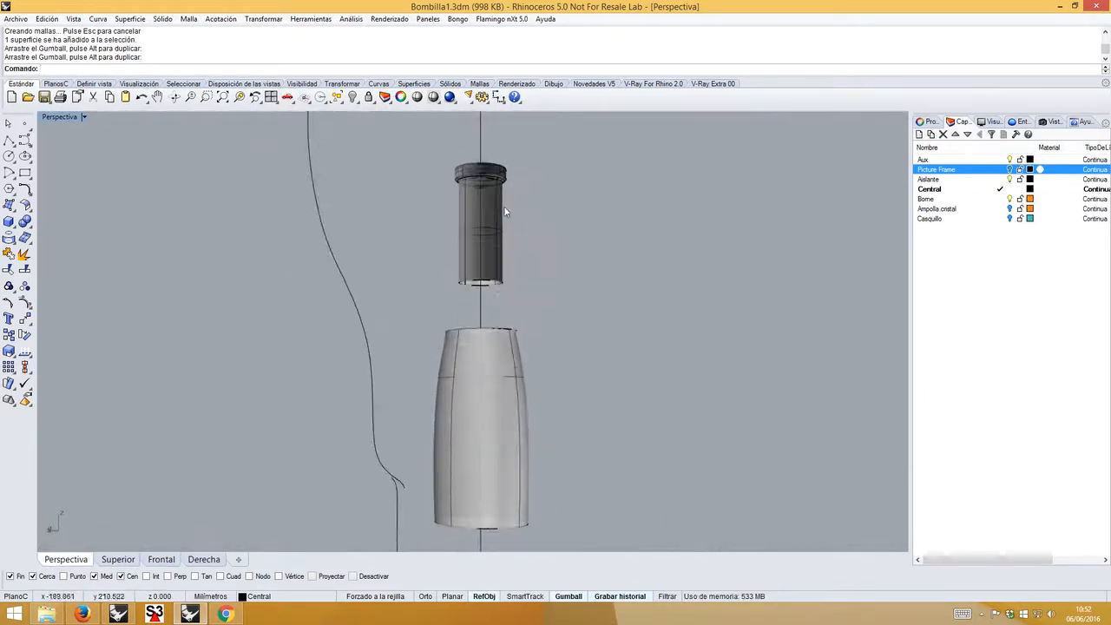
- Try a blend surface between the upper stem's bottom edge and the lower-stem surface's top edge, accepting the seam points
left_click(25, 205)
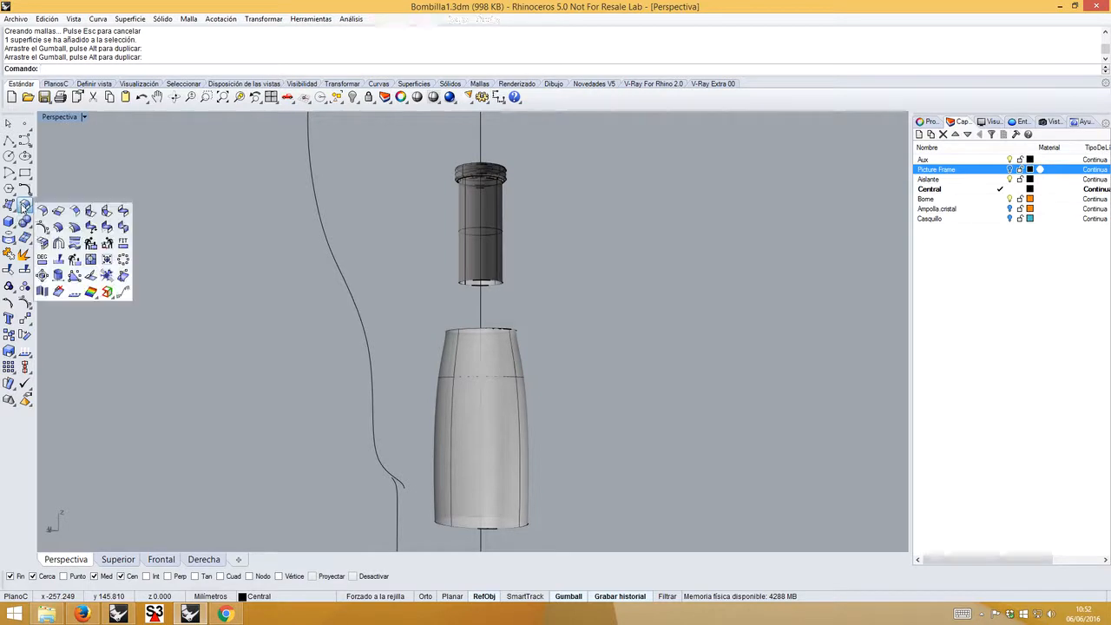
left_click(122, 212)
left_click(472, 283)
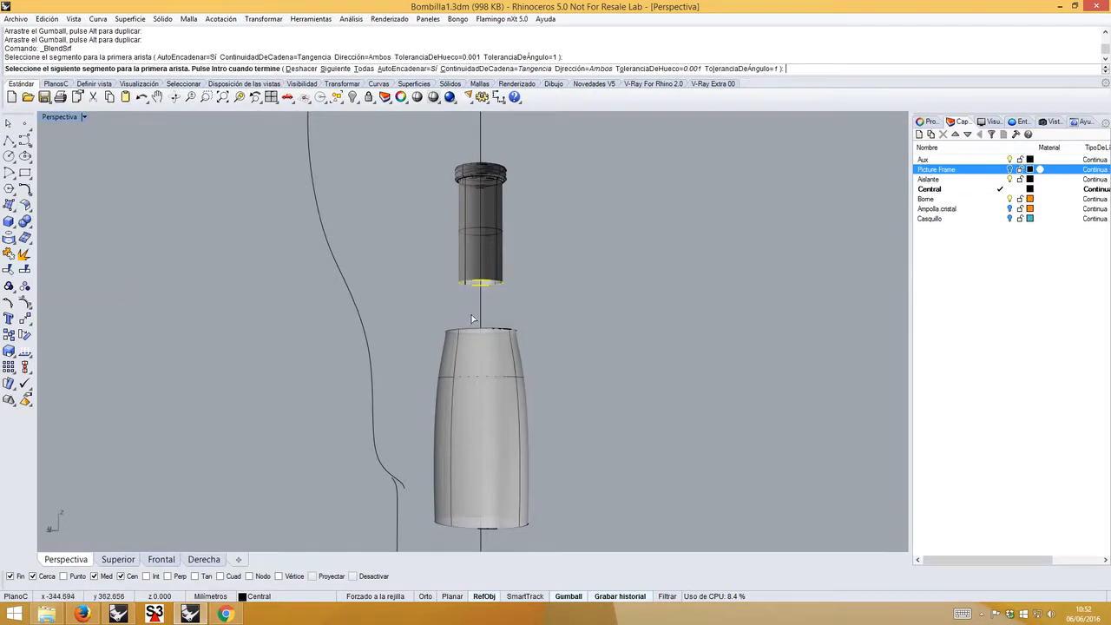
left_click(472, 330)
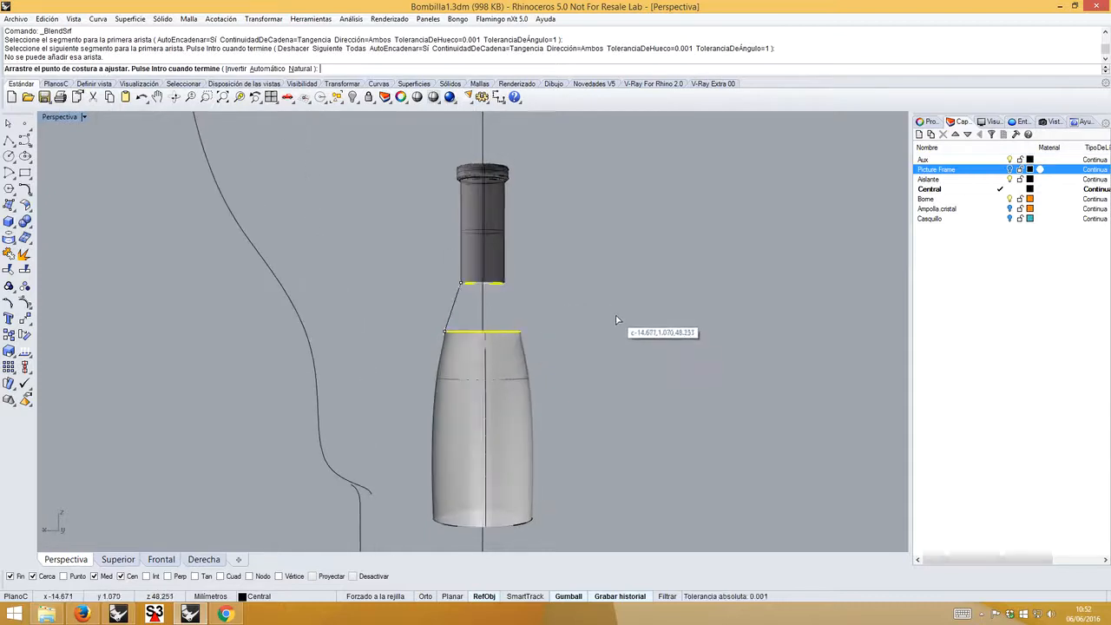
key("Return")
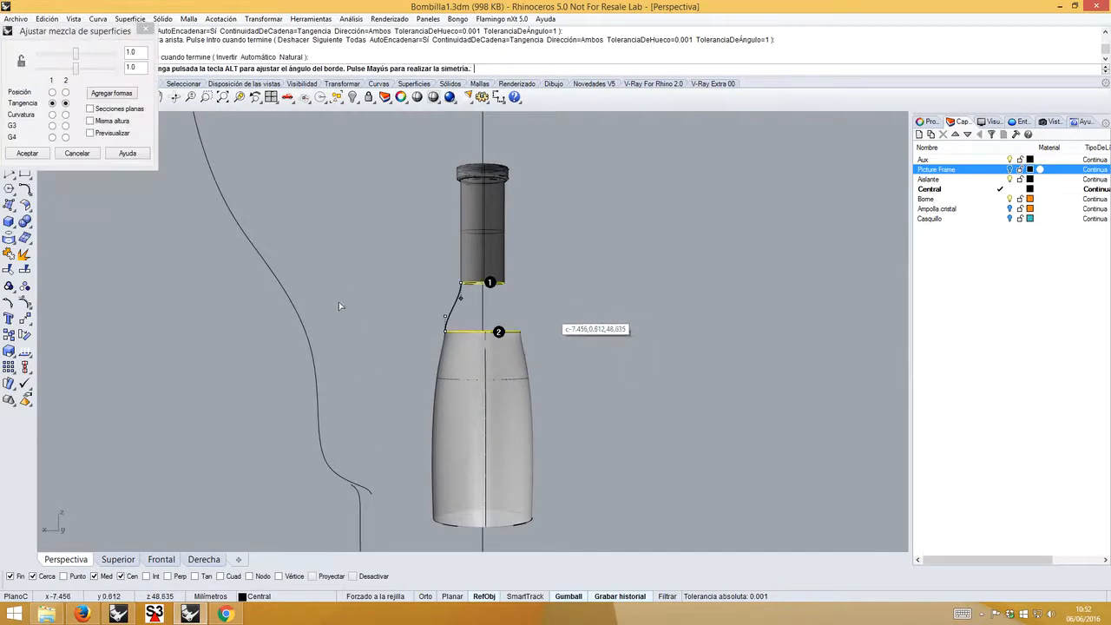
- Try the blend with preview on, curvature continuity at edge 1 and tangency at edge 2, and undo the created surface
left_click(65, 114)
left_click(89, 133)
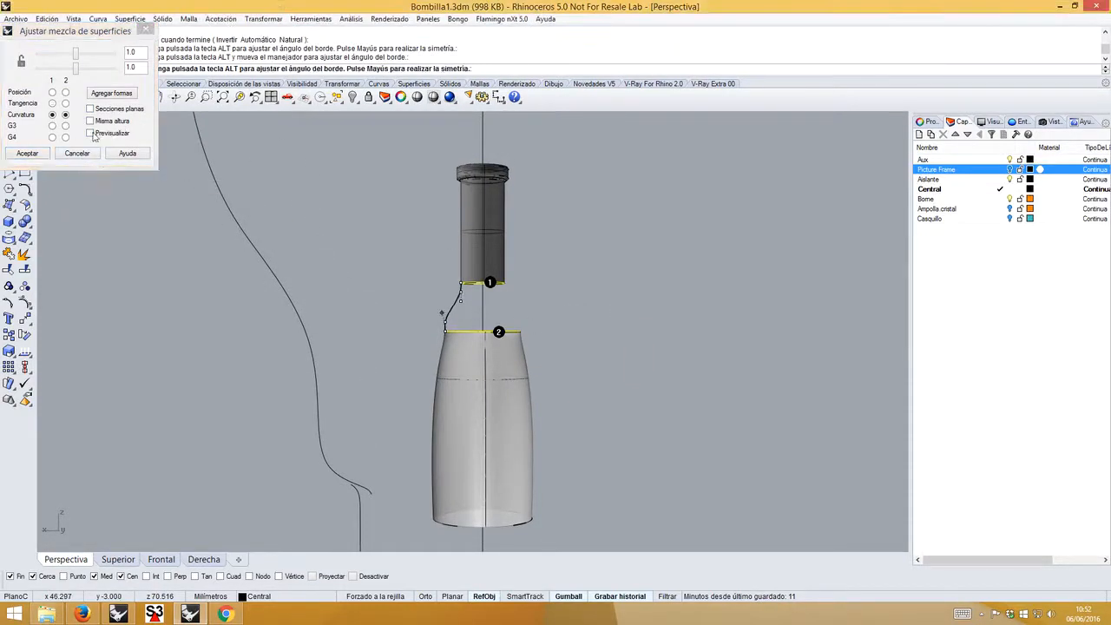
right_click_drag(373, 288, 382, 287)
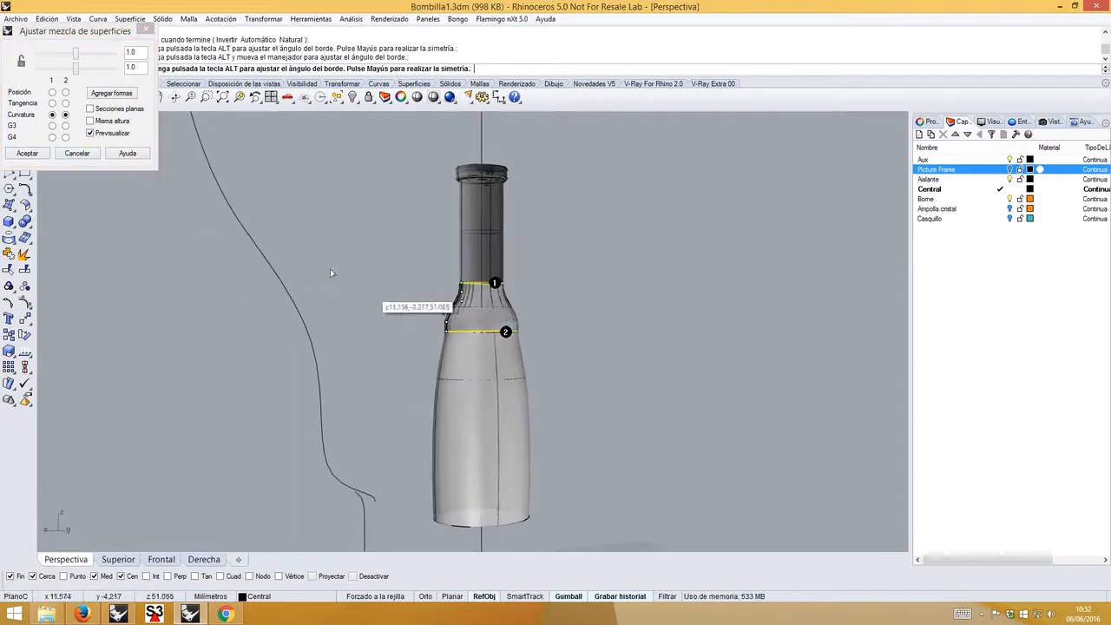
left_click(65, 103)
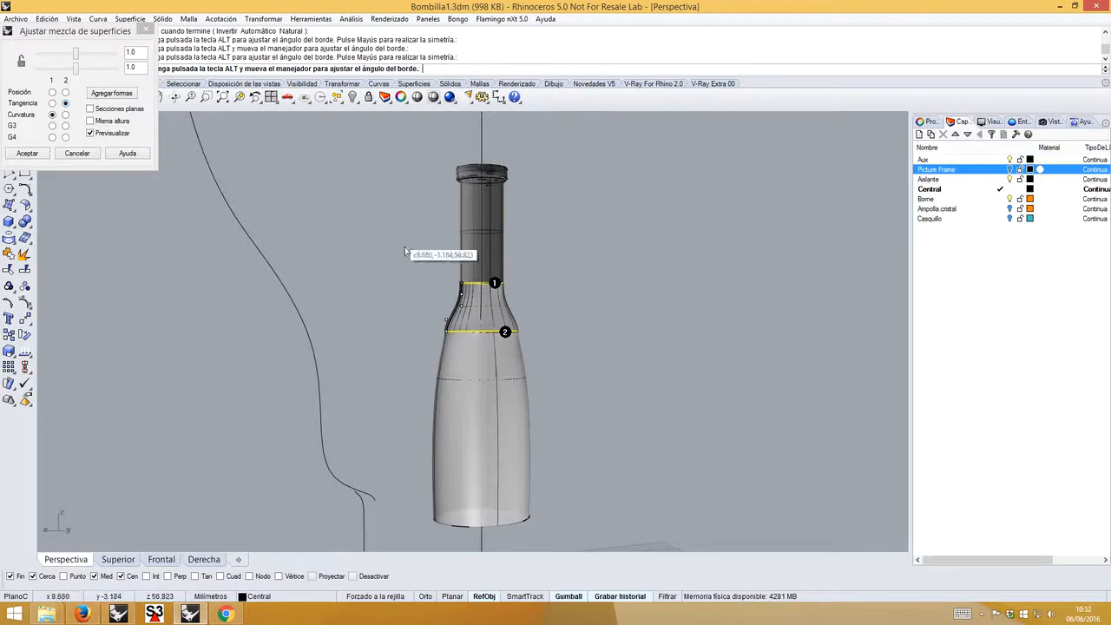
scroll(510, 352, "up", 3)
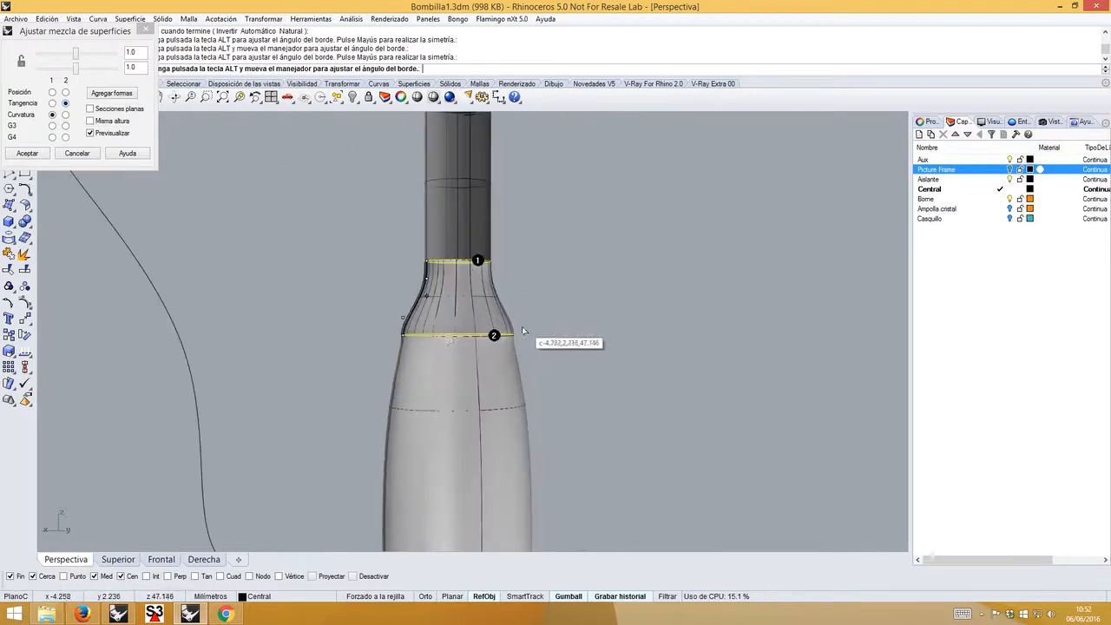
left_click(27, 153)
scroll(531, 339, "up", 4)
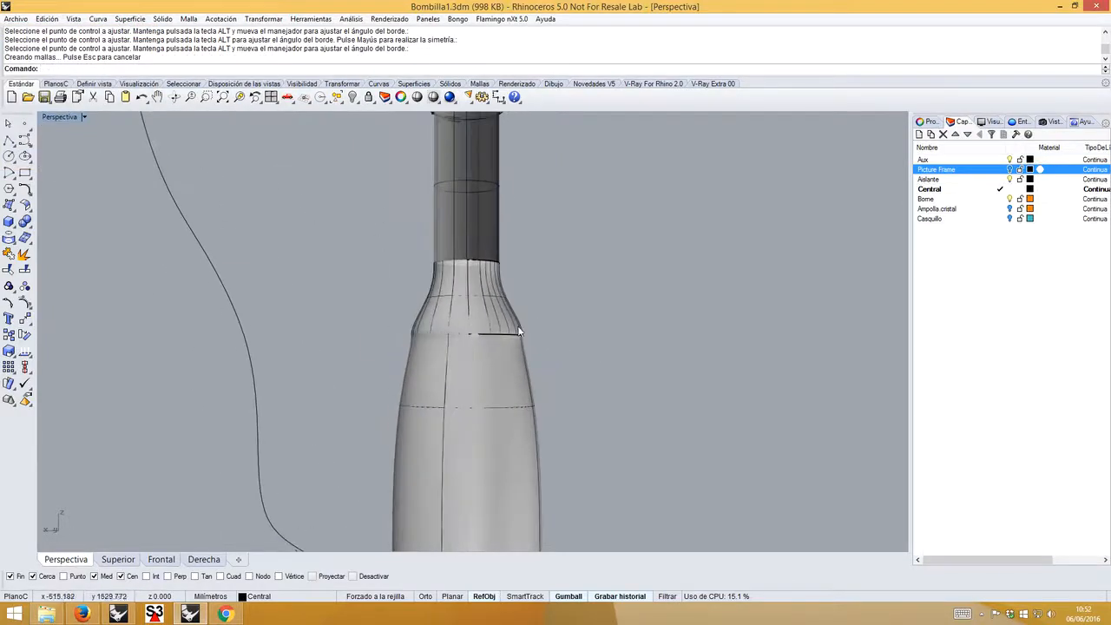
key("ctrl+z")
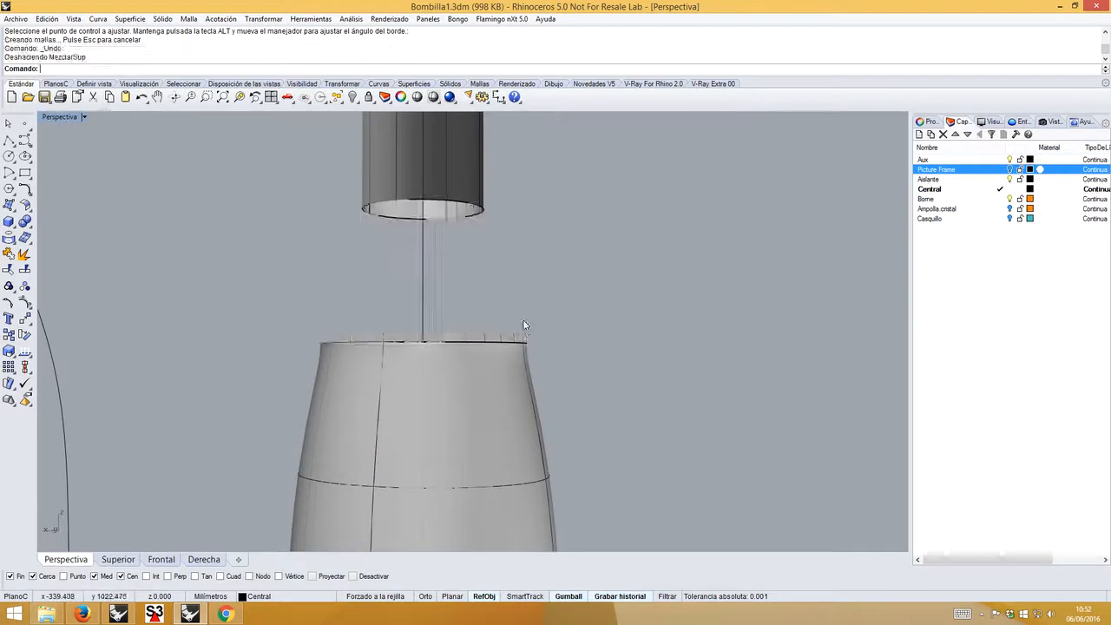
- Show the lower-stem surface's control points and select the second ring of points from its top edge
left_click(522, 354)
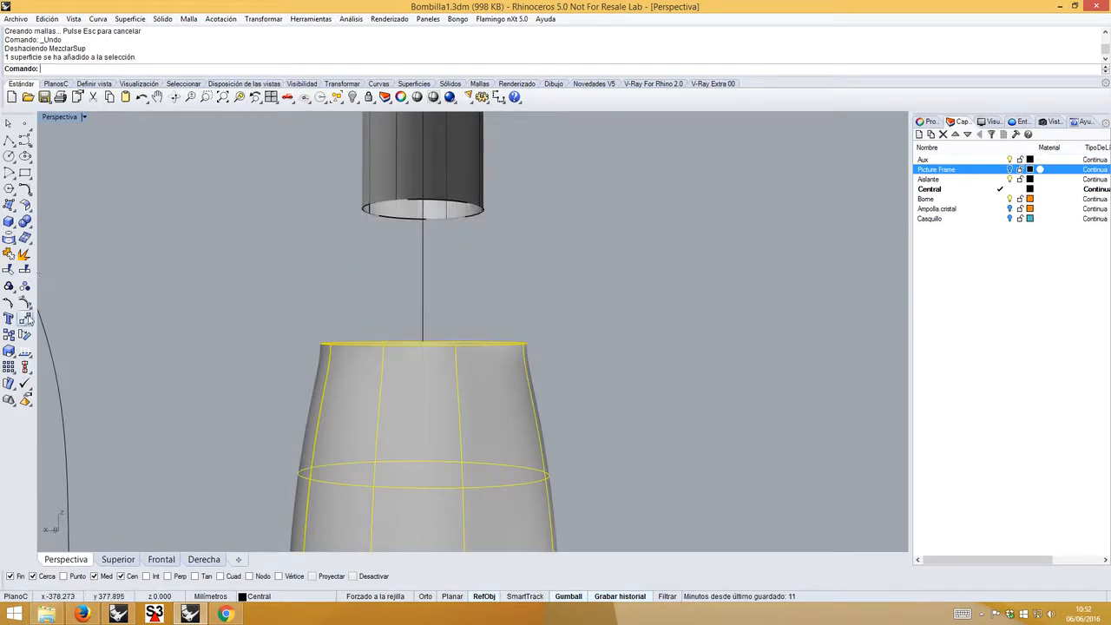
left_click(25, 304)
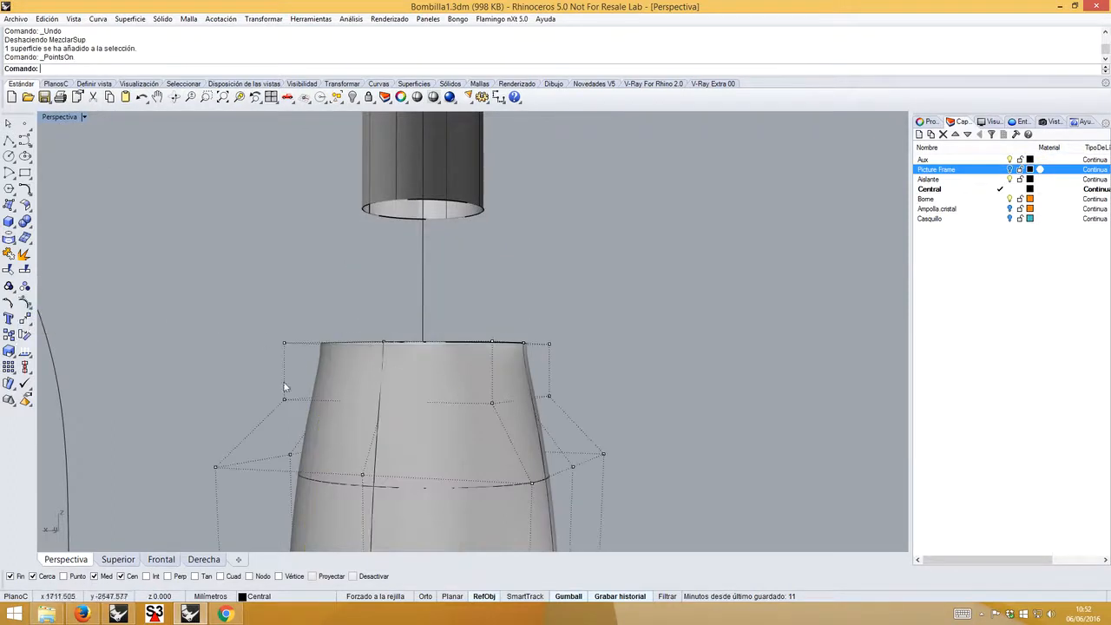
left_click_drag(284, 387, 606, 426)
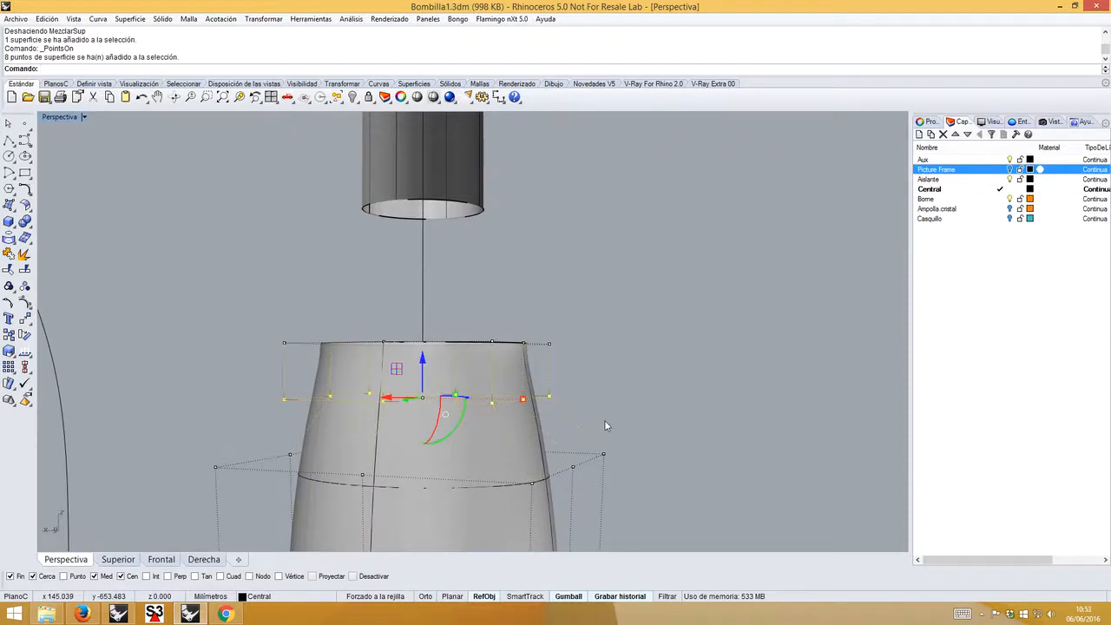
right_click_drag(605, 425, 602, 399)
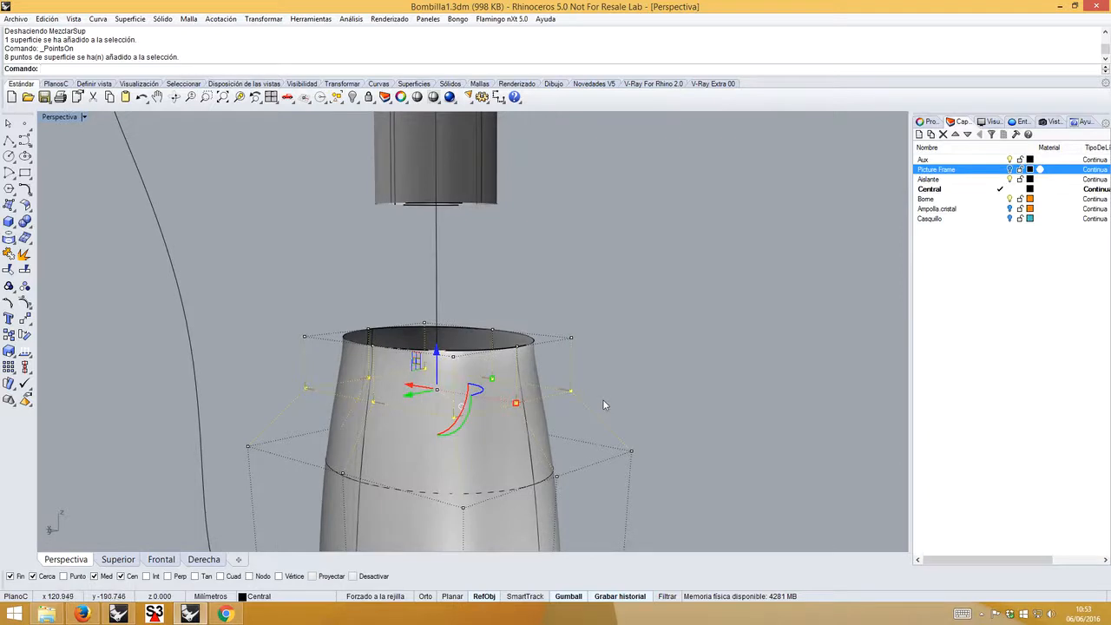
key("Delete")
key("ctrl+z")
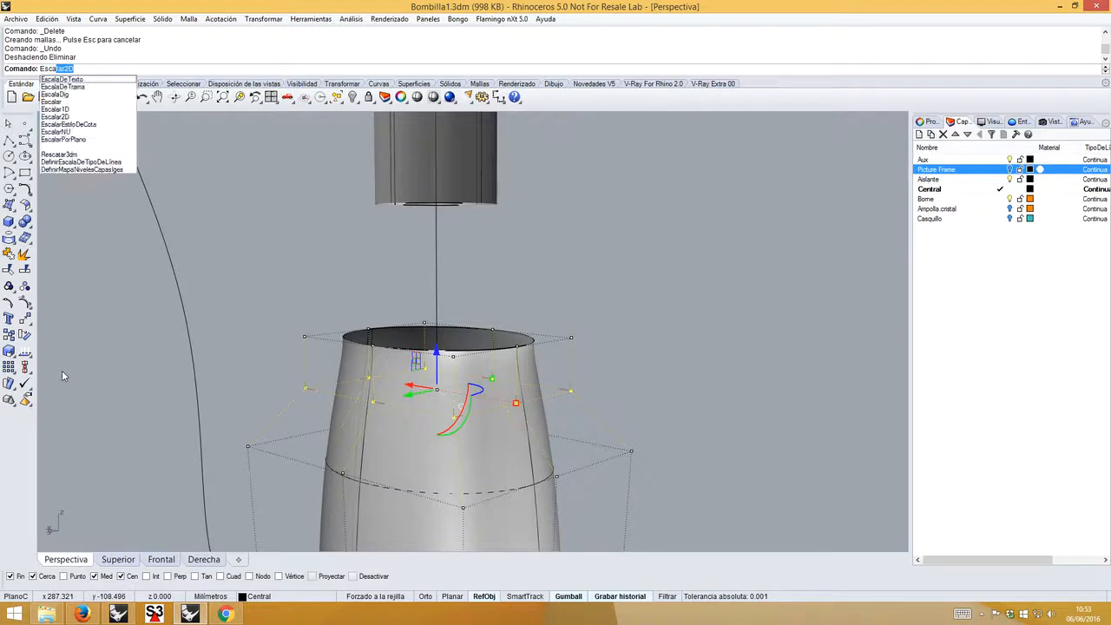
- Scale the selected ring of control points slightly outward with Scale 2D, using 0 as the origin
key("Return")
type("0")
key("Return")
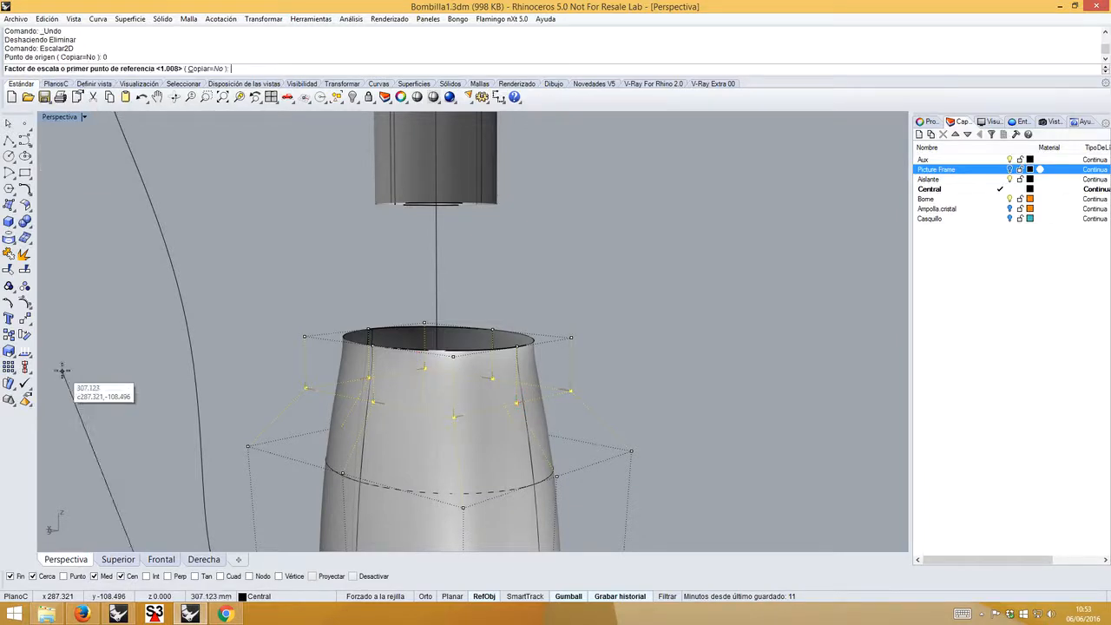
scroll(248, 335, "down", 5)
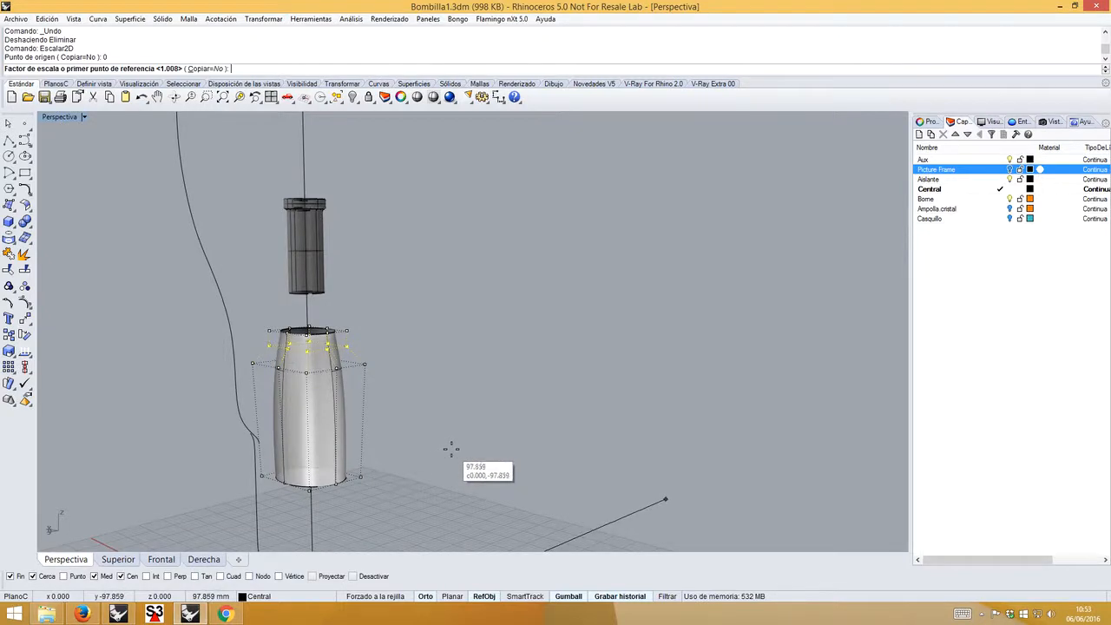
left_click(618, 471)
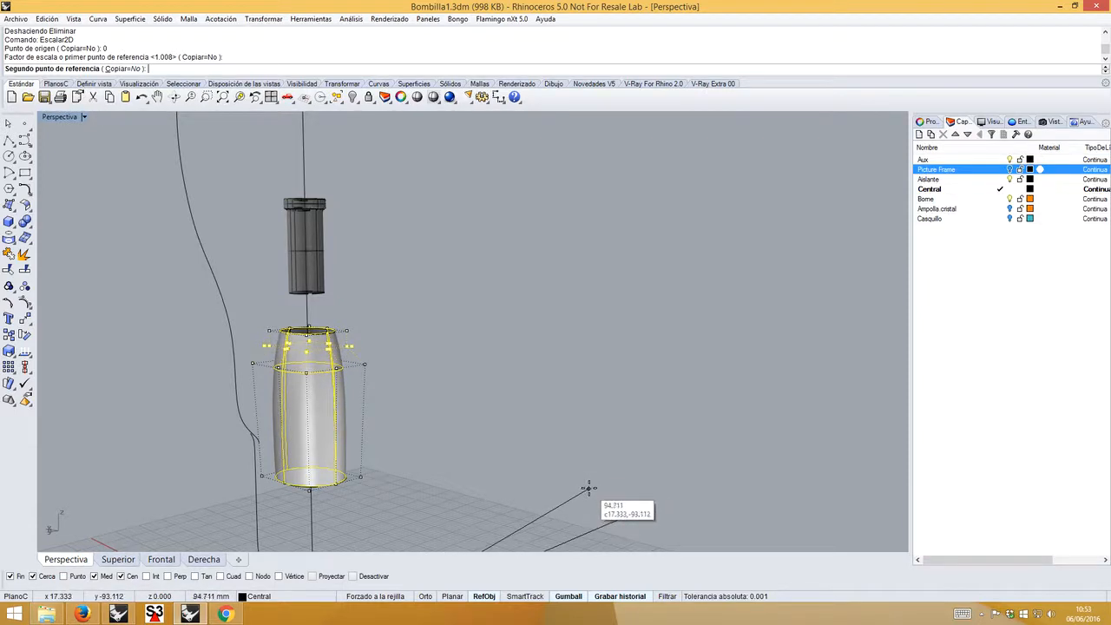
left_click(589, 489)
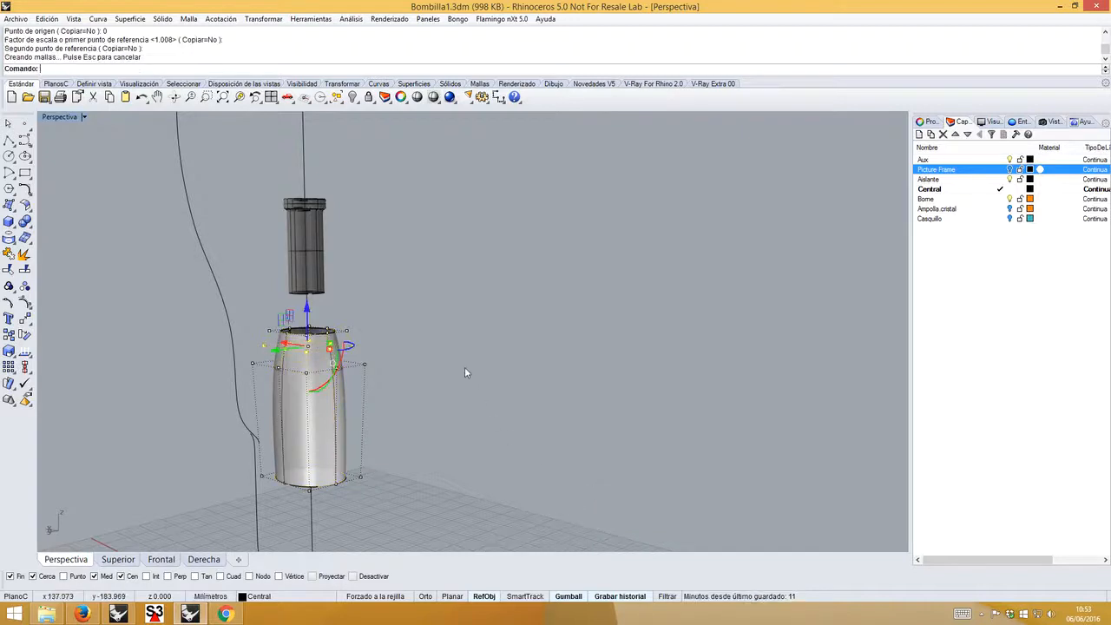
- Blend the lower stem's top edge to the upper stem's bottom edge, with curvature continuity at the lower edge and tangency at the upper
scroll(332, 328, "up", 2)
scroll(332, 328, "up", 1)
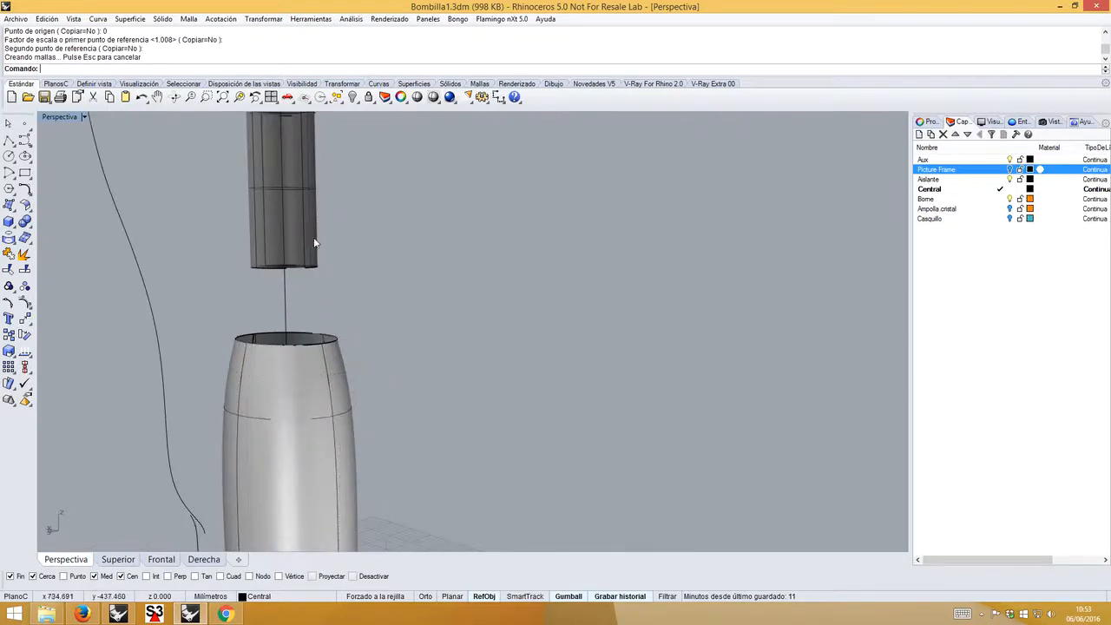
right_click(228, 75)
left_click(261, 200)
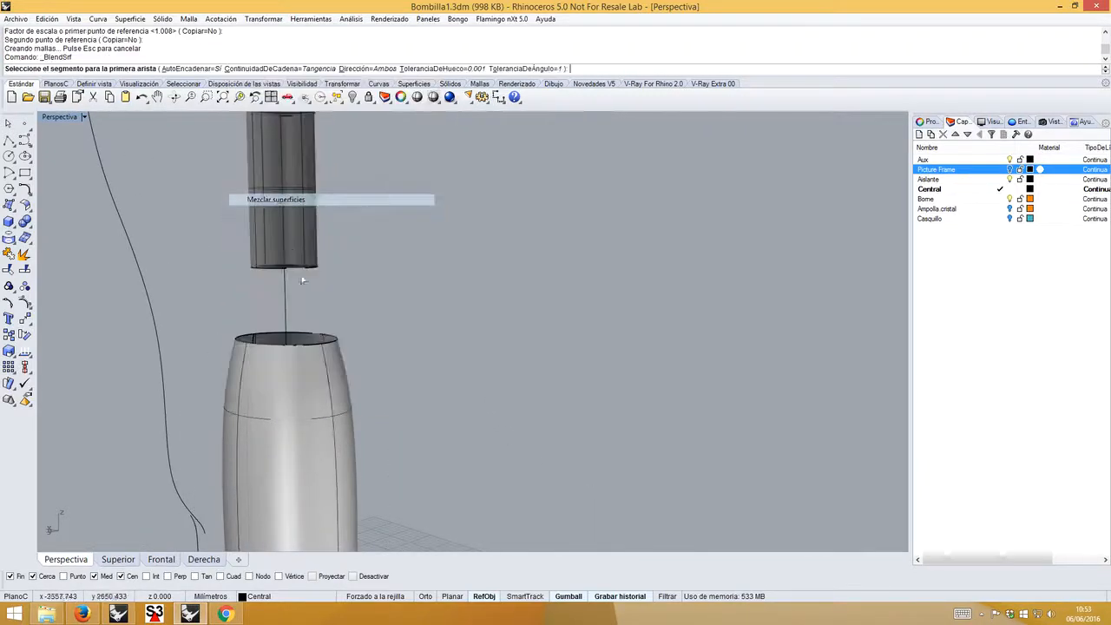
left_click(300, 347)
right_click_drag(297, 262, 296, 235)
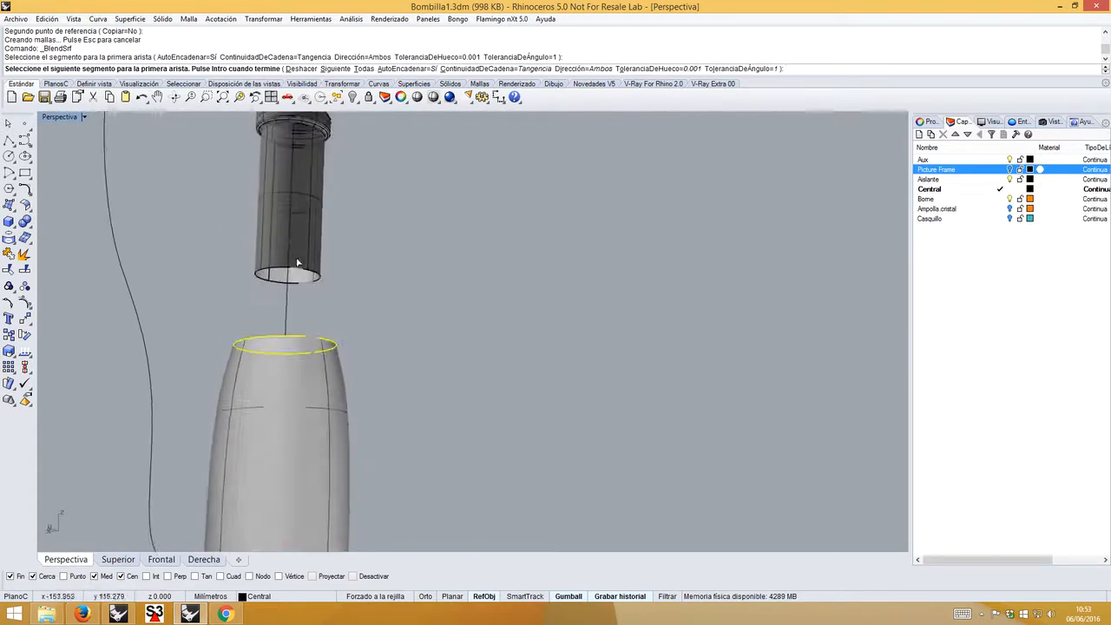
left_click(298, 269)
right_click(299, 271)
left_click(299, 271)
right_click(317, 304)
right_click(332, 305)
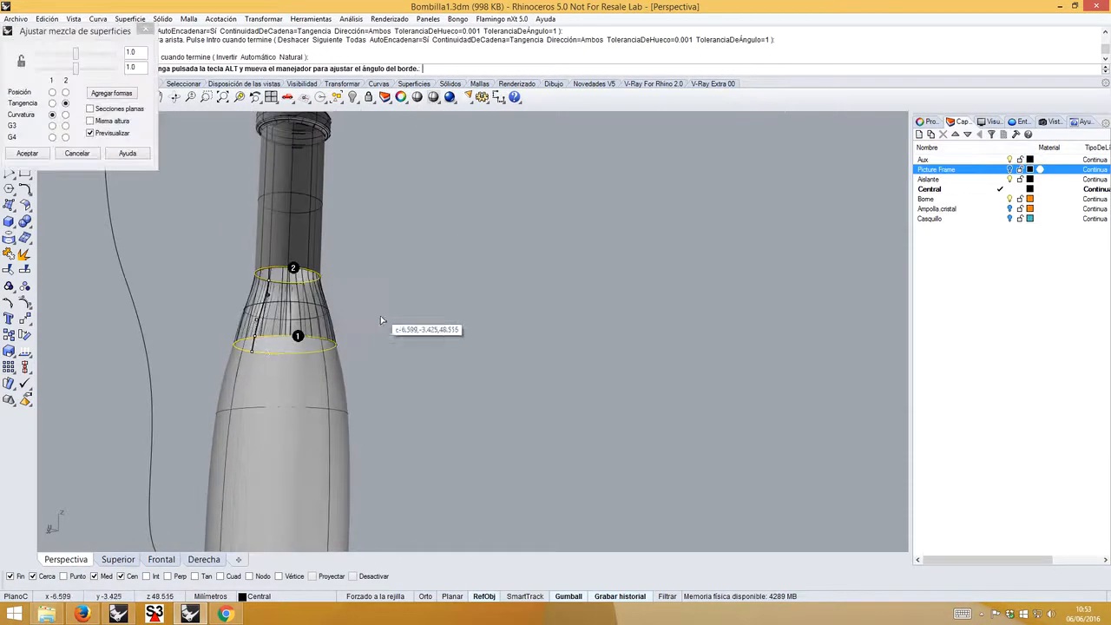
left_click(27, 153)
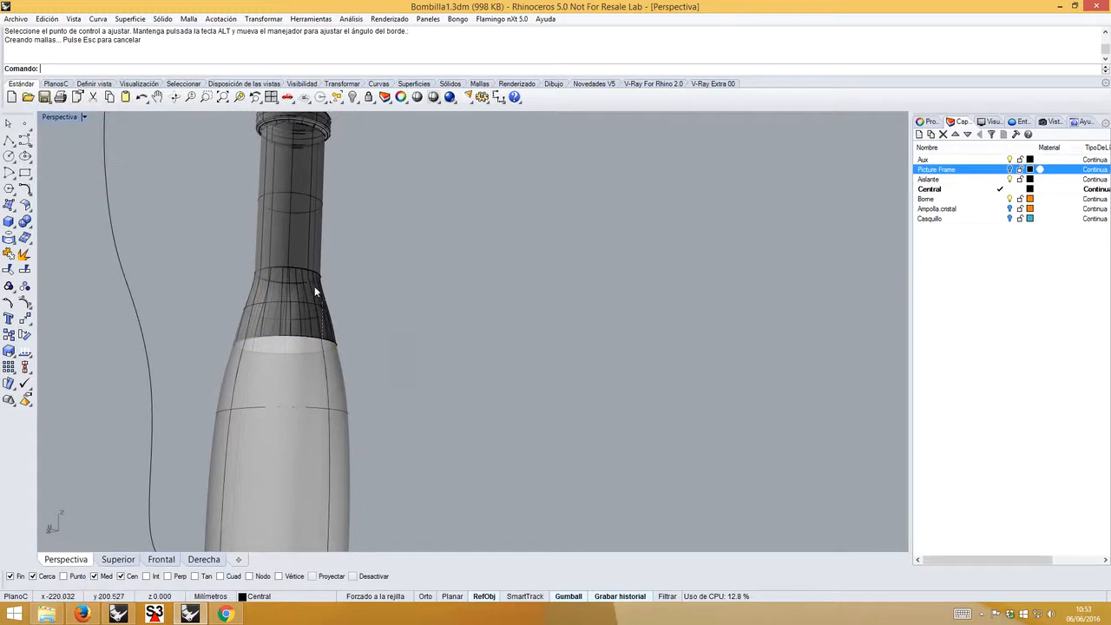
- Join the upper stem, blend and lower stem into one polysurface and flip its surface direction
left_click(310, 258)
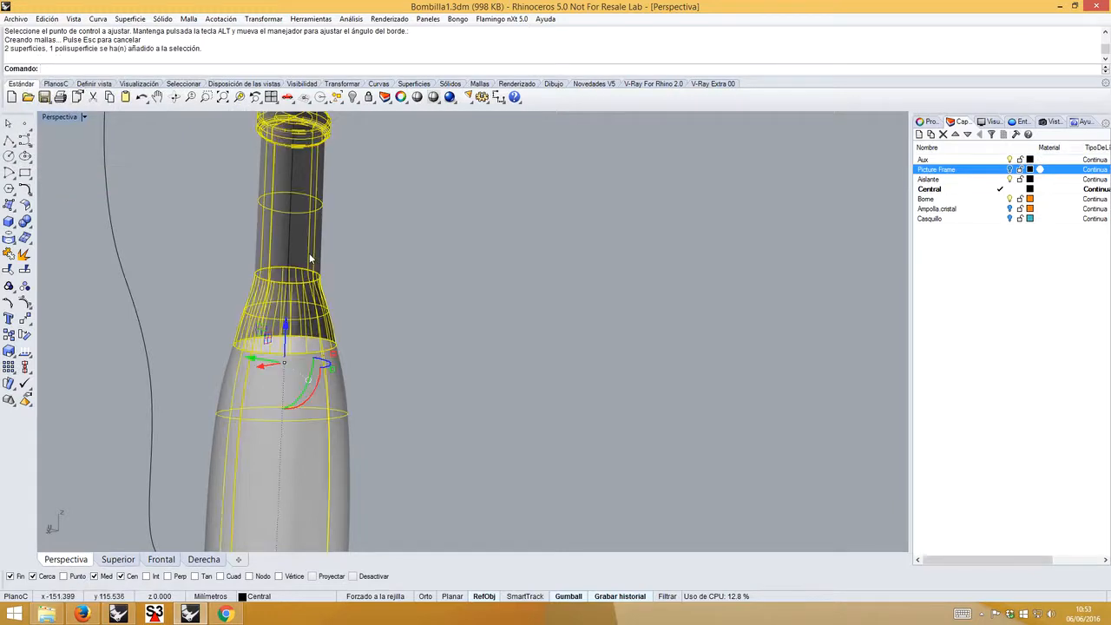
left_click(8, 255)
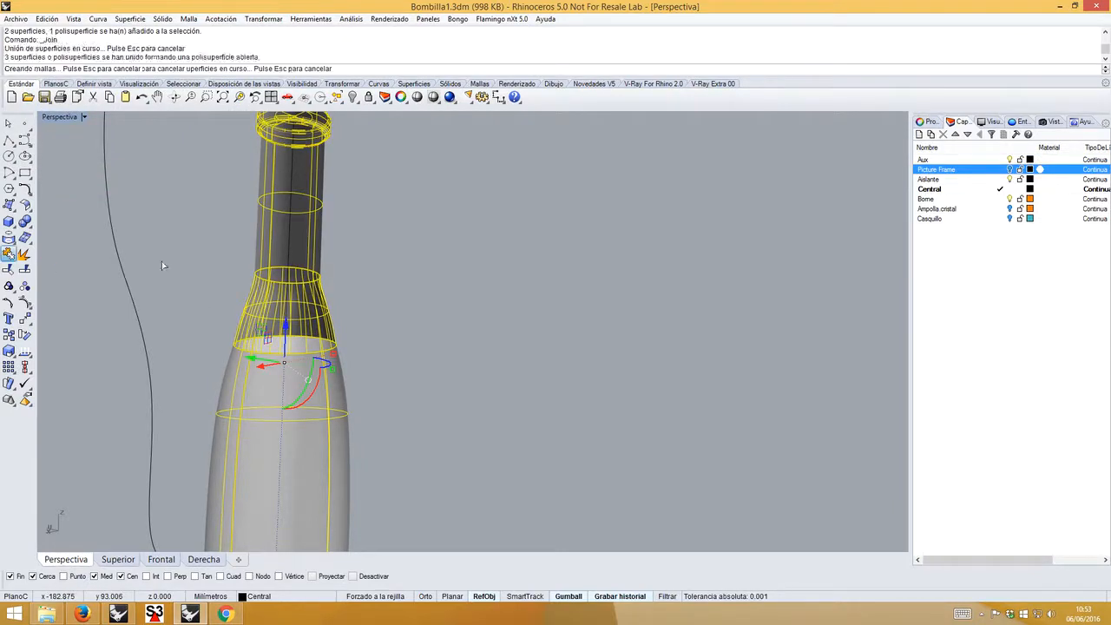
left_click(263, 224)
right_click(25, 351)
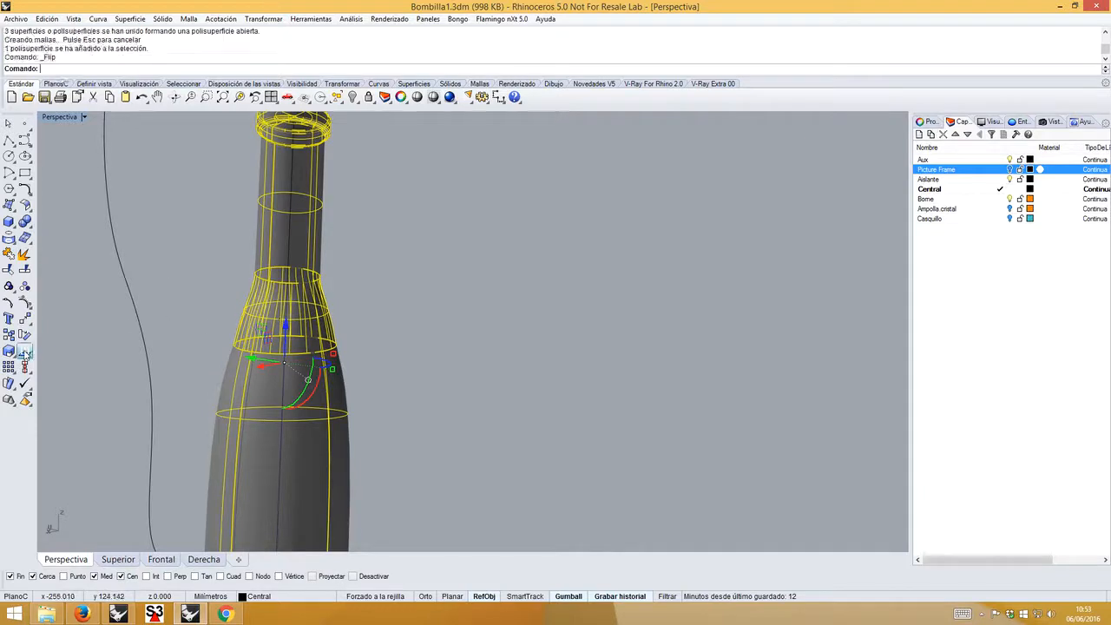
left_click(195, 257)
- Show the Casquillo layer and check how the joined stem sits inside the screw cap
scroll(281, 287, "down", 8)
mouse_move(313, 314)
right_mouse_down("shift")
mouse_move(433, 281)
mouse_move(455, 318)
mouse_move(517, 303)
right_mouse_up("shift")
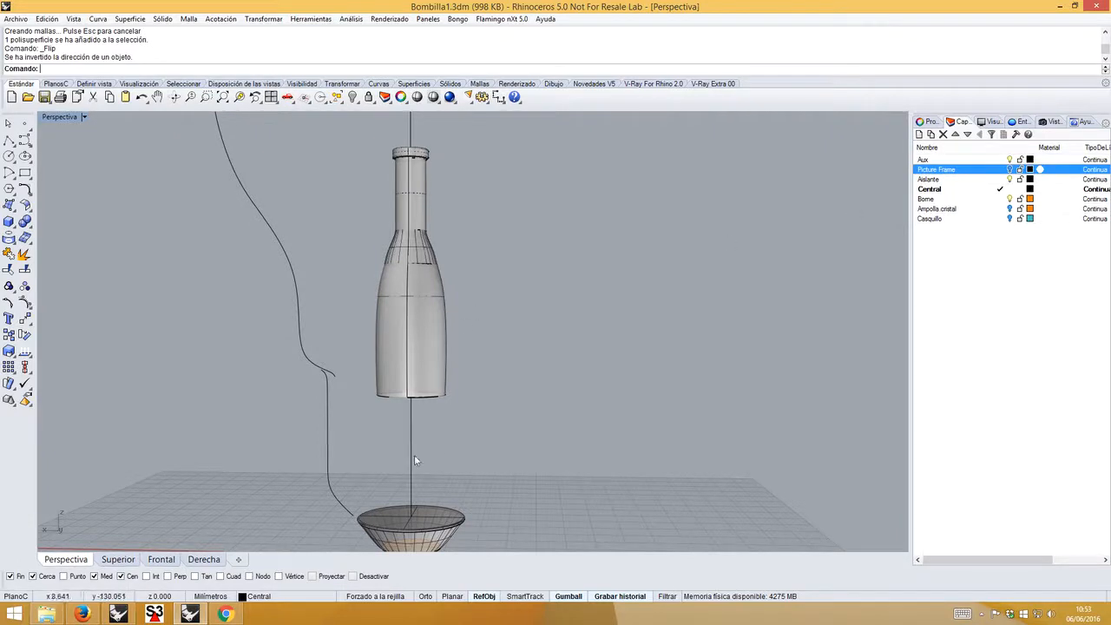
left_click(1010, 219)
right_click_drag(600, 308, 605, 277)
right_click_drag(521, 280, 505, 325, "shift")
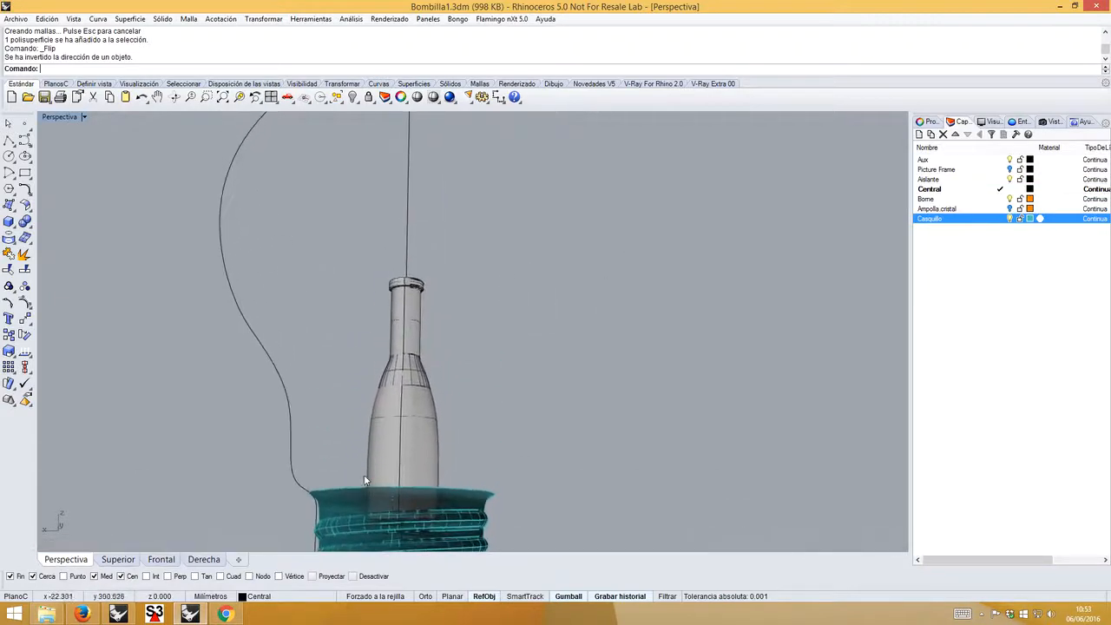
- Switch to the Front view and add a new layer named FILAMENTO
left_click(152, 563)
right_click_drag(372, 246, 385, 331)
scroll(371, 278, "down", 8)
left_click(921, 135)
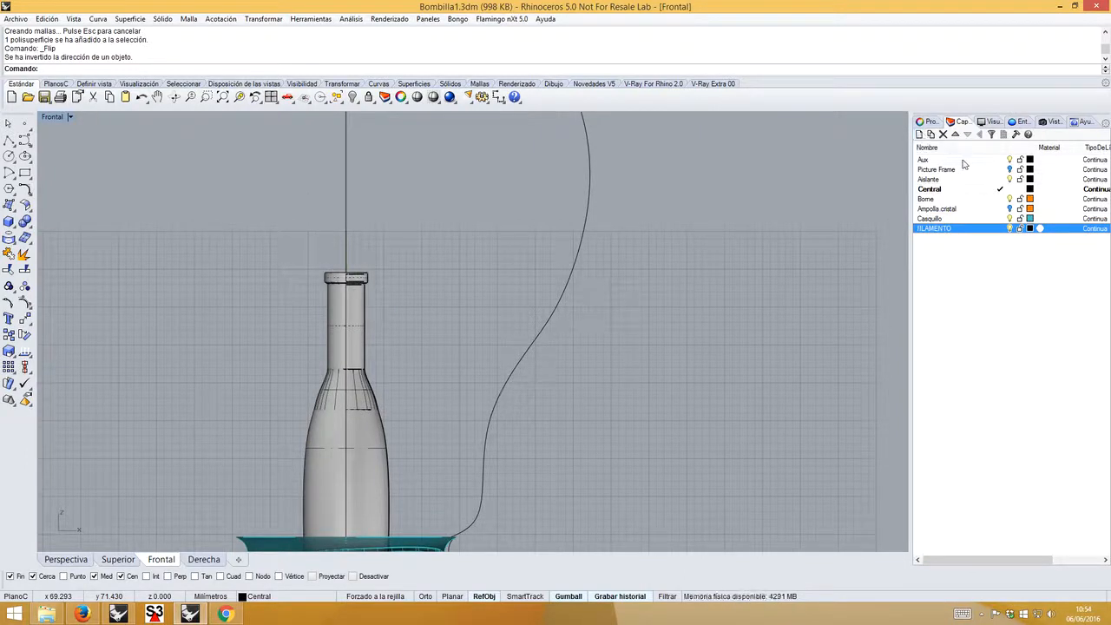
- Rename the new layer as Filamento, make it current, and show the Picture Frame layer
right_click_drag(488, 266, 506, 290)
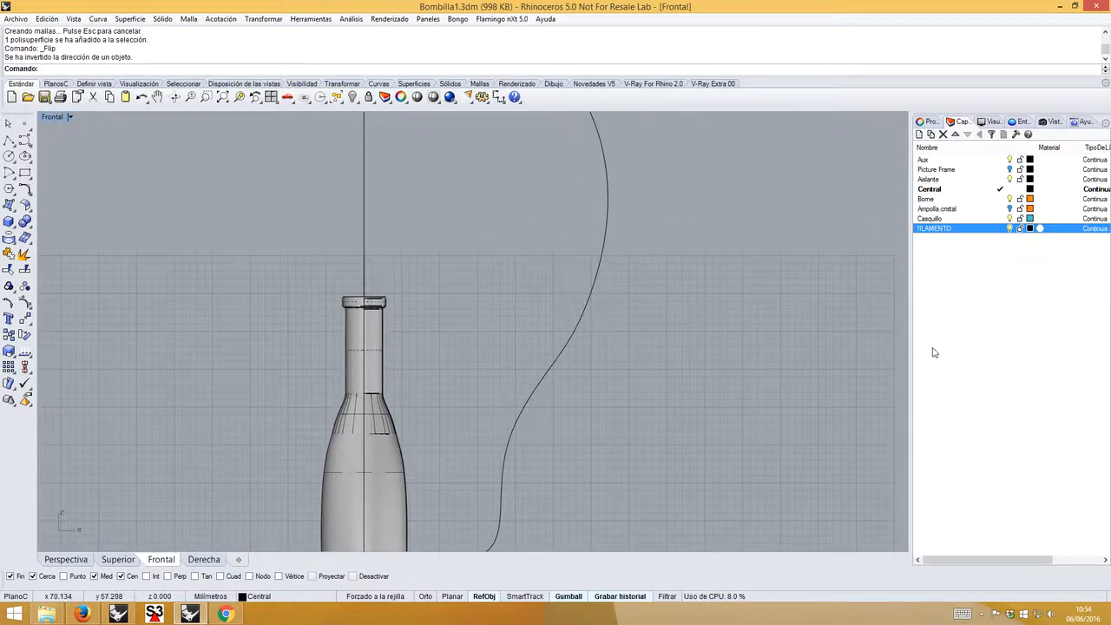
scroll(455, 335, "up", 5)
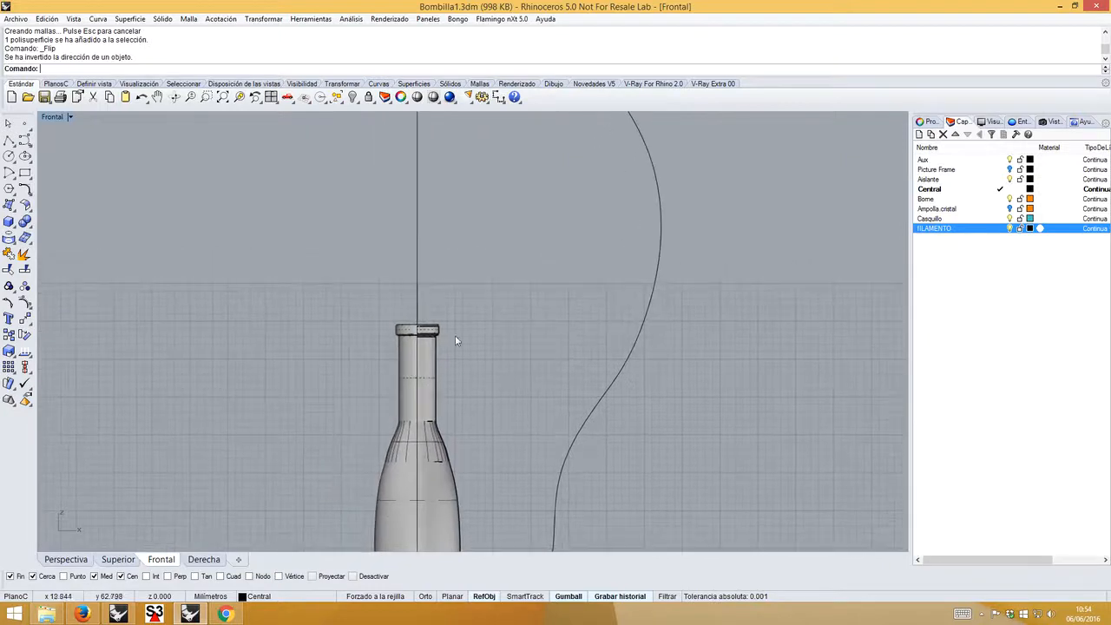
scroll(428, 336, "up", 5)
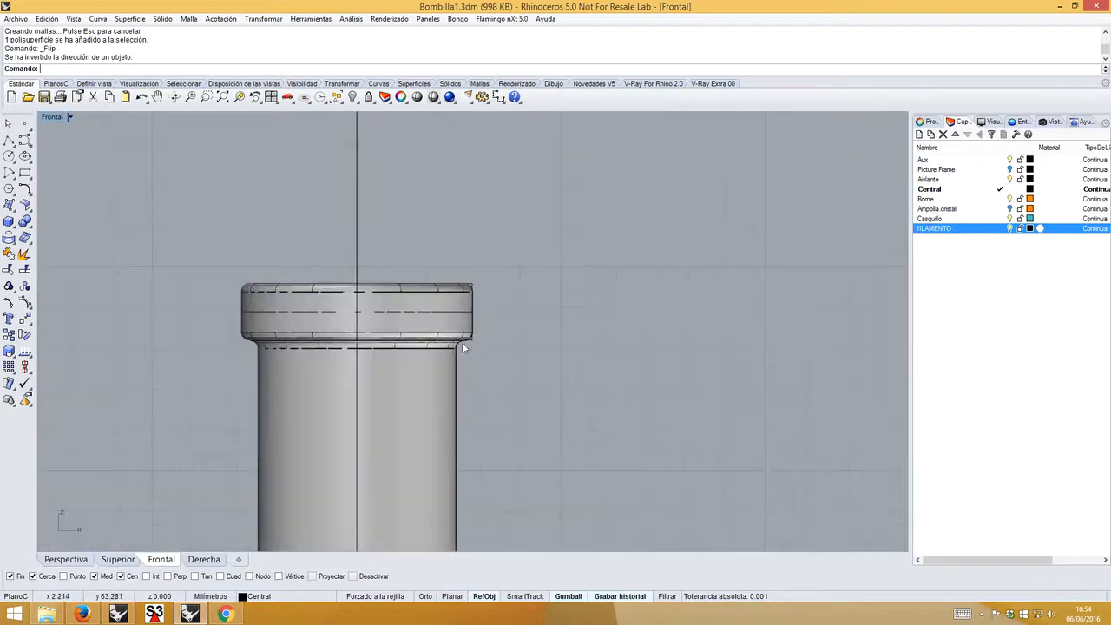
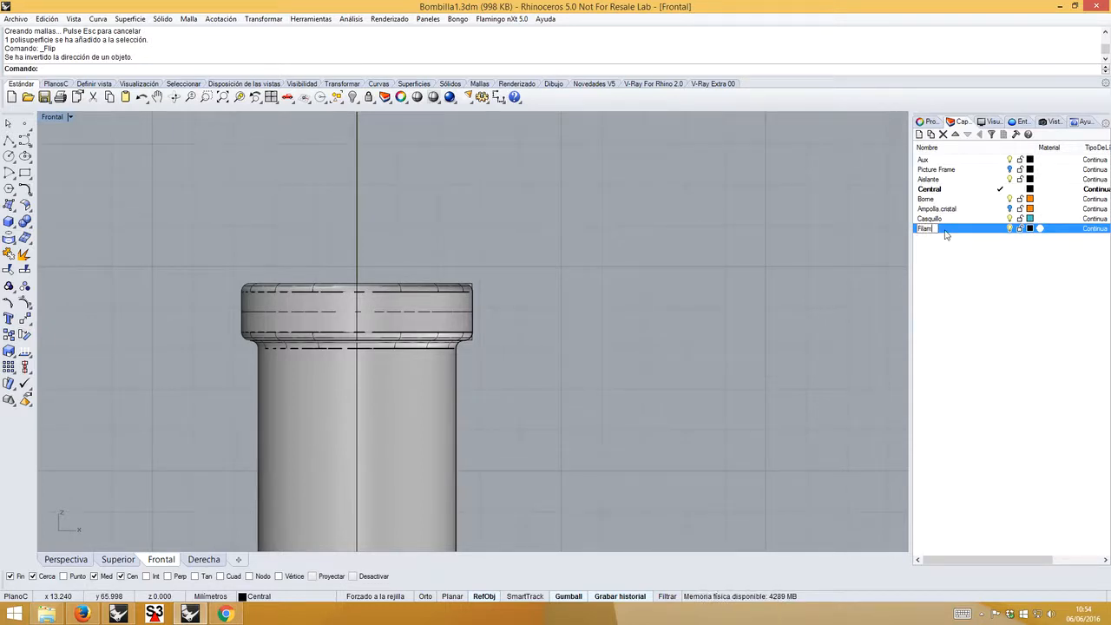
key("Return")
left_click(1010, 169)
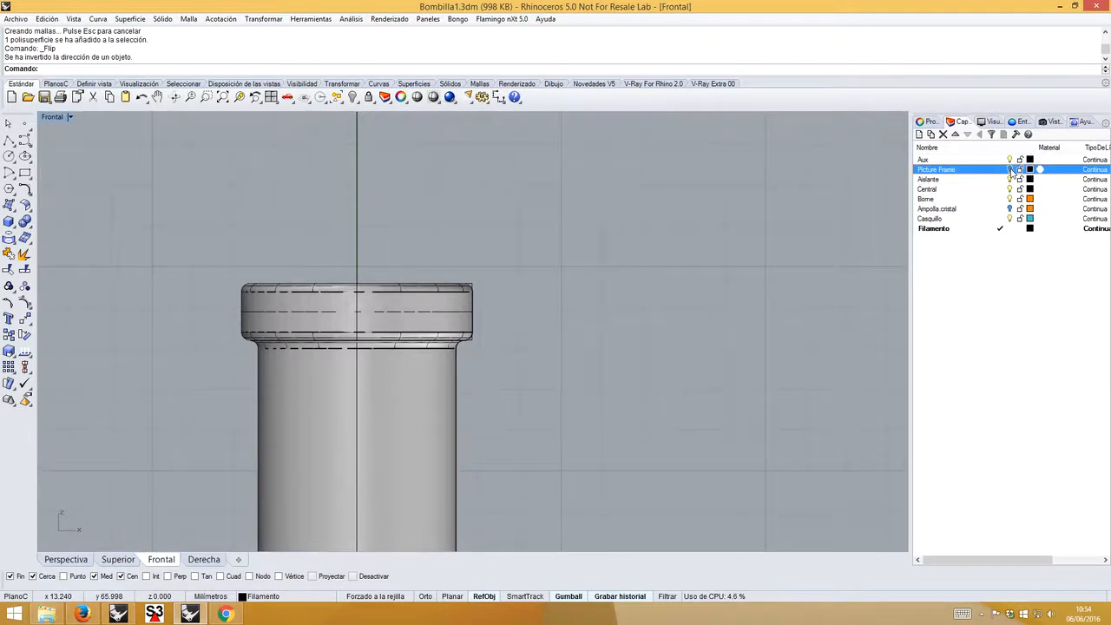
- Start a degree-3 control-point curve for the right support wire with three vertically aligned points running up from inside the lower stem
scroll(638, 233, "down", 10)
right_click_drag(632, 160, 534, 304)
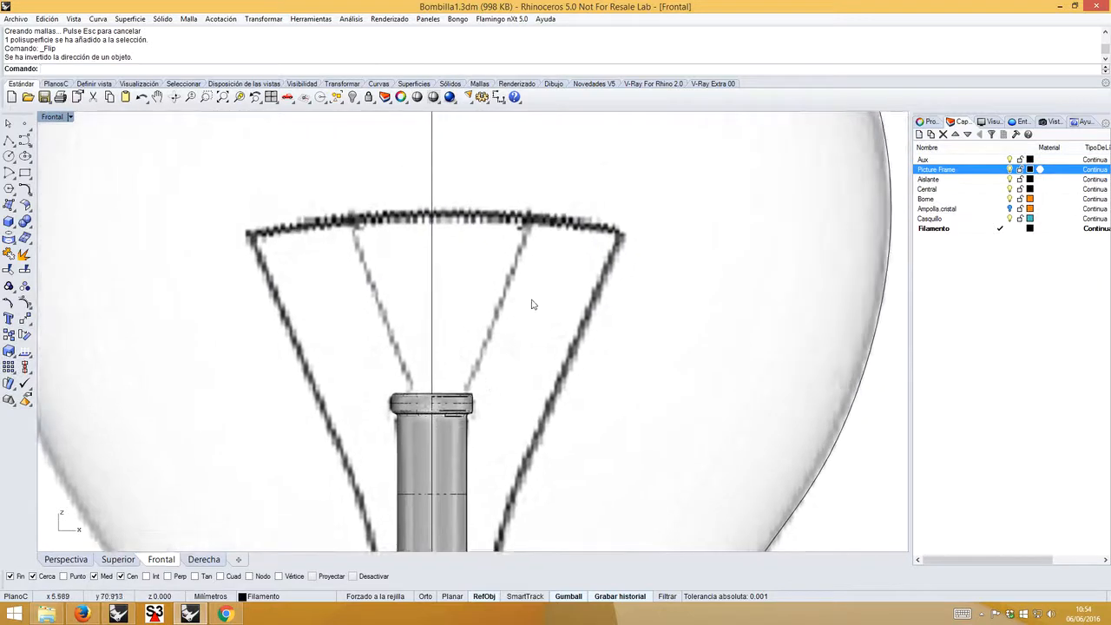
scroll(509, 326, "down", 2)
right_click_drag(479, 330, 379, 288)
left_click(29, 142)
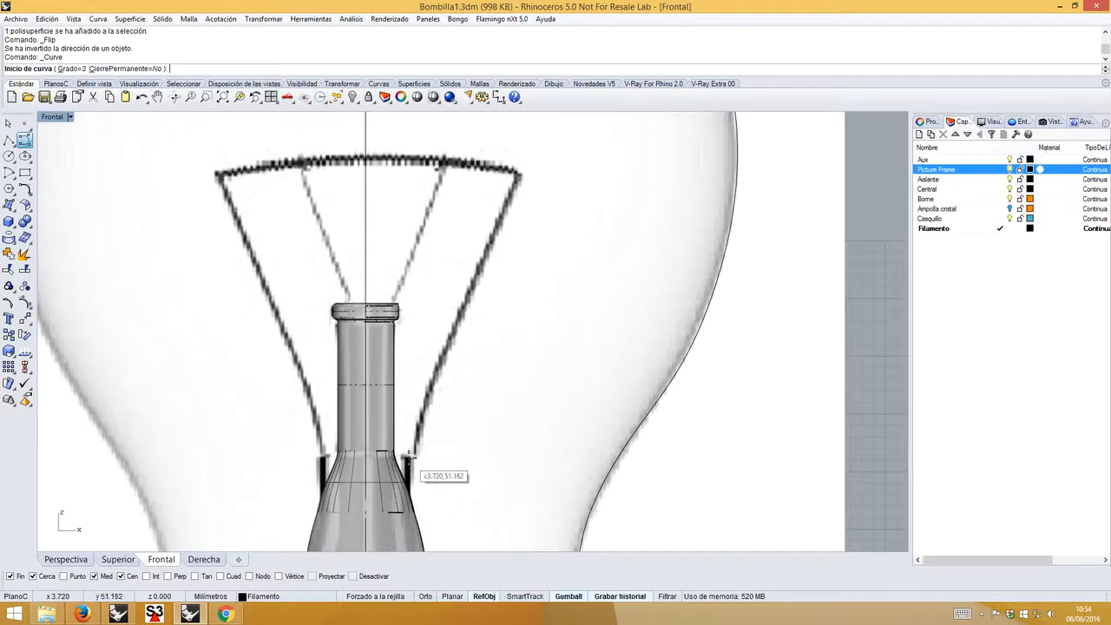
right_click_drag(440, 528, 402, 441)
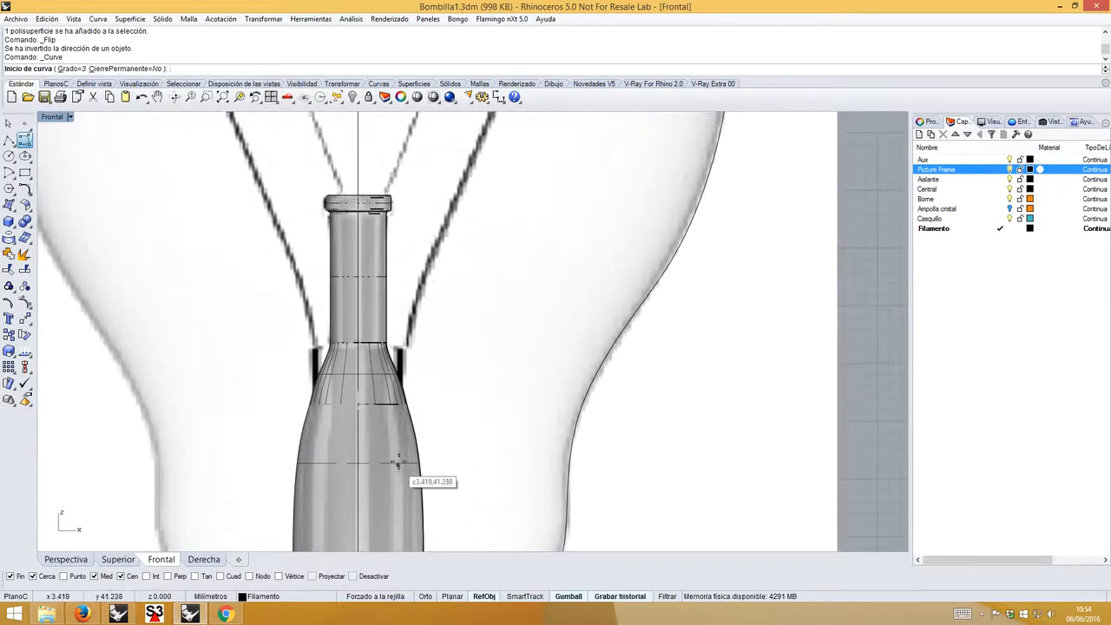
scroll(395, 473, "down", 3)
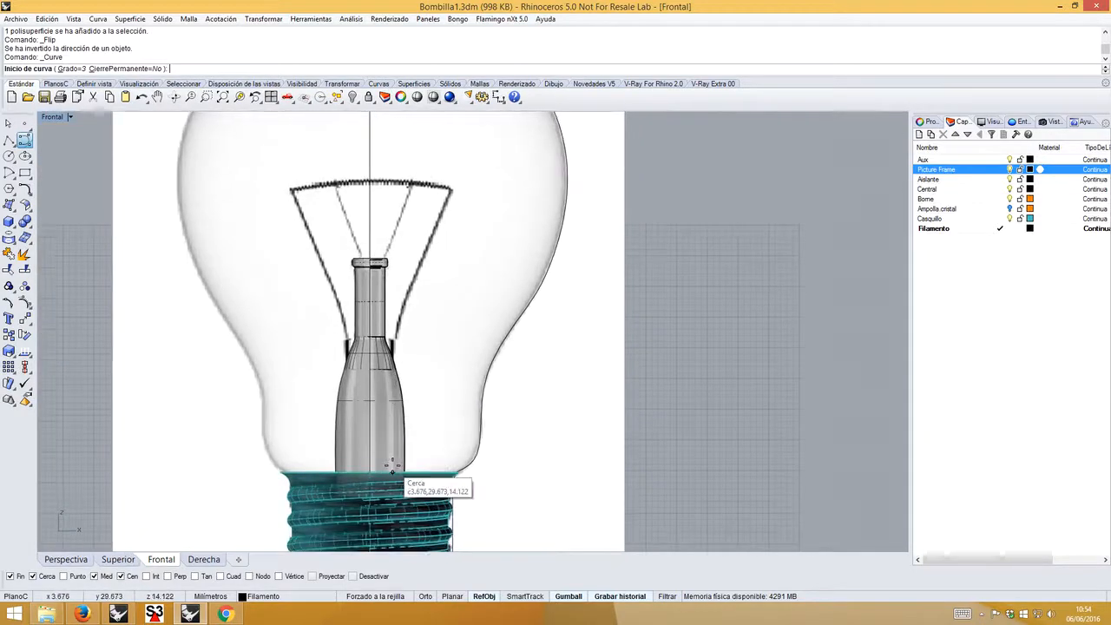
scroll(389, 458, "up", 3)
left_click(393, 461)
key("shift")
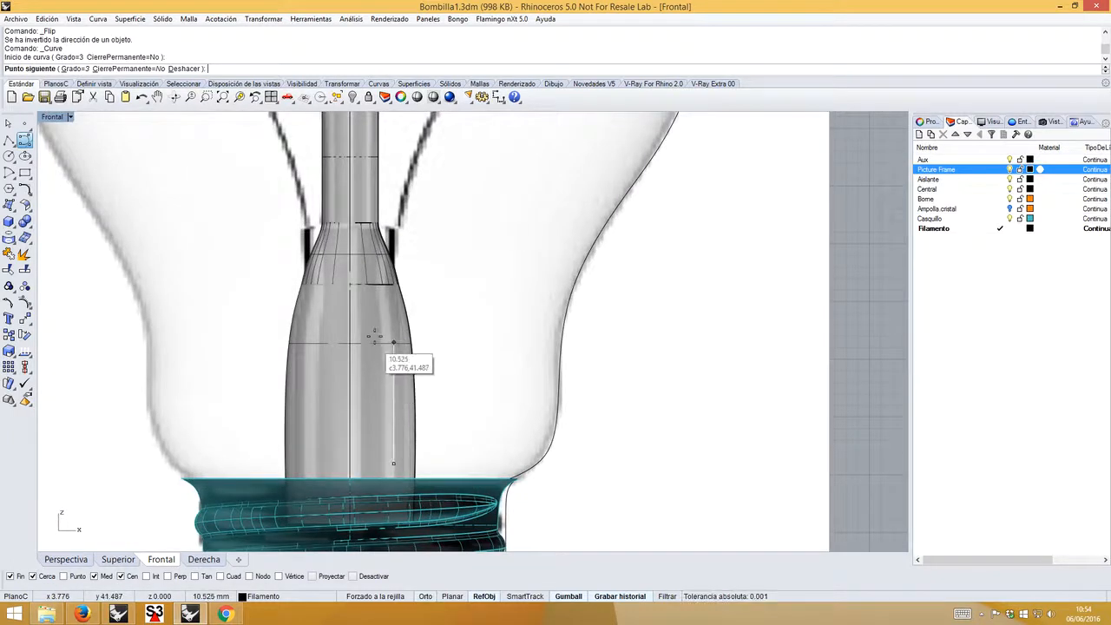
left_click(393, 327)
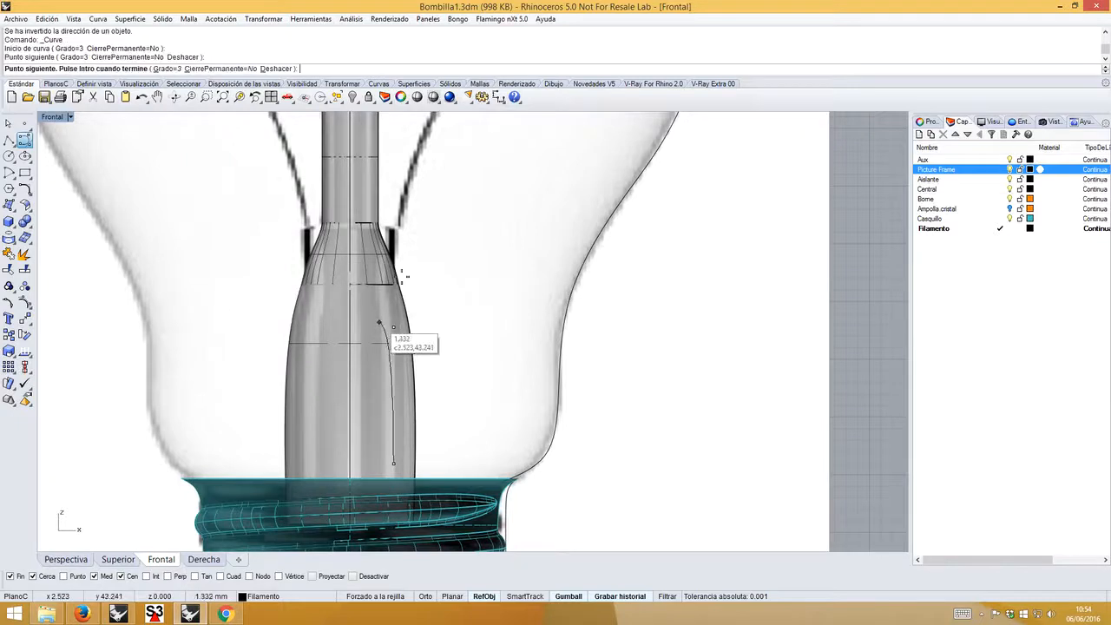
left_click(393, 216, "shift")
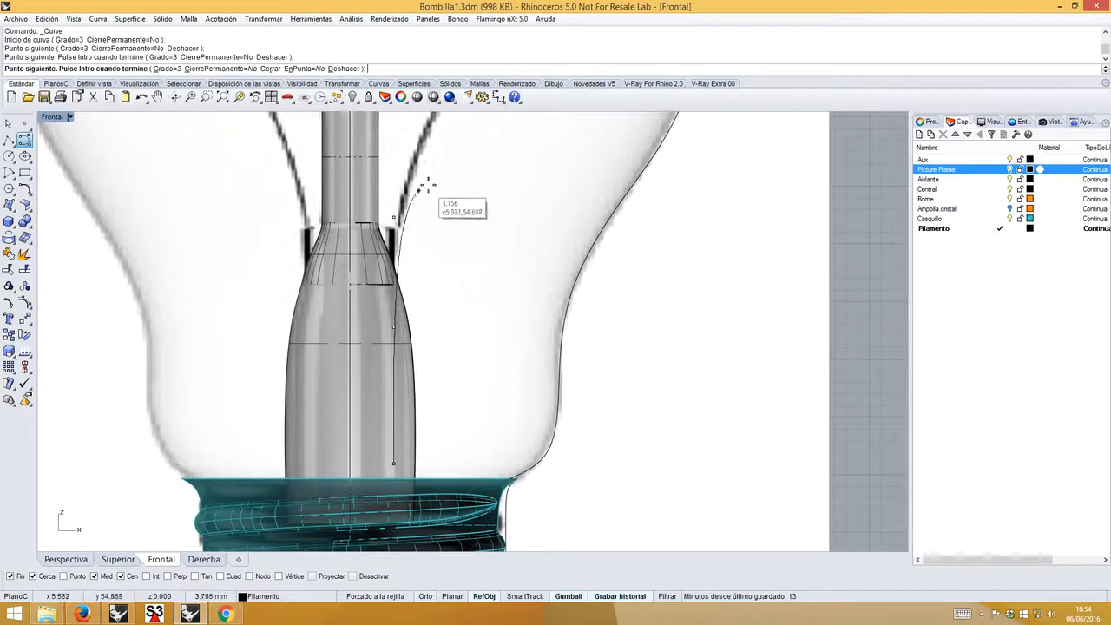
- Continue the curve along the right support wire in the photo and finish it at the filament's right end
right_click_drag(431, 178, 382, 296)
left_click(390, 228)
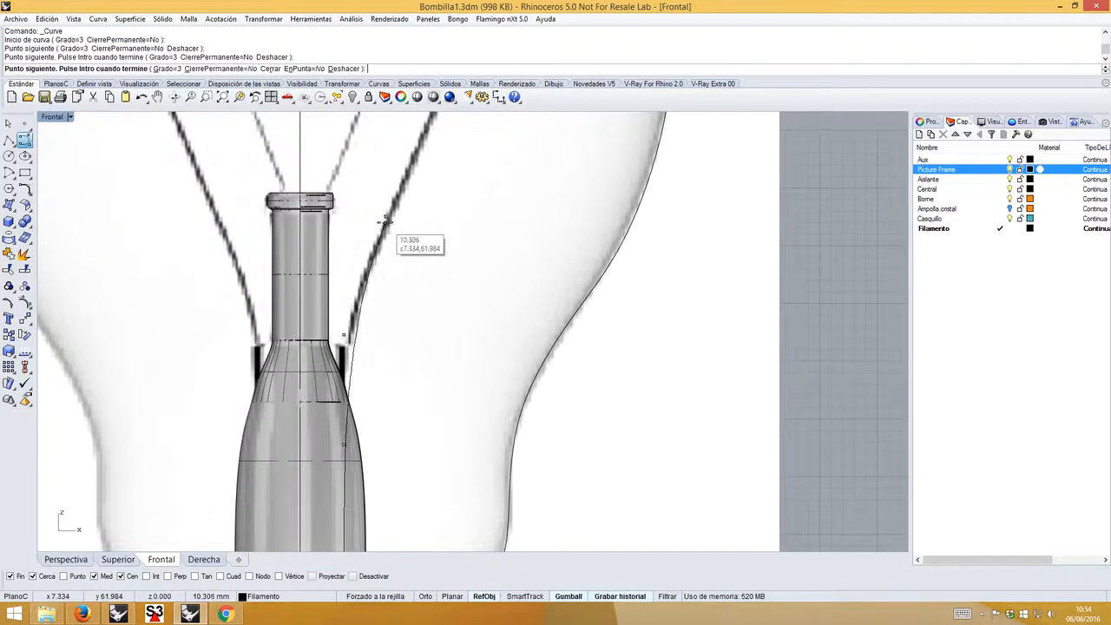
right_click_drag(434, 204, 390, 321)
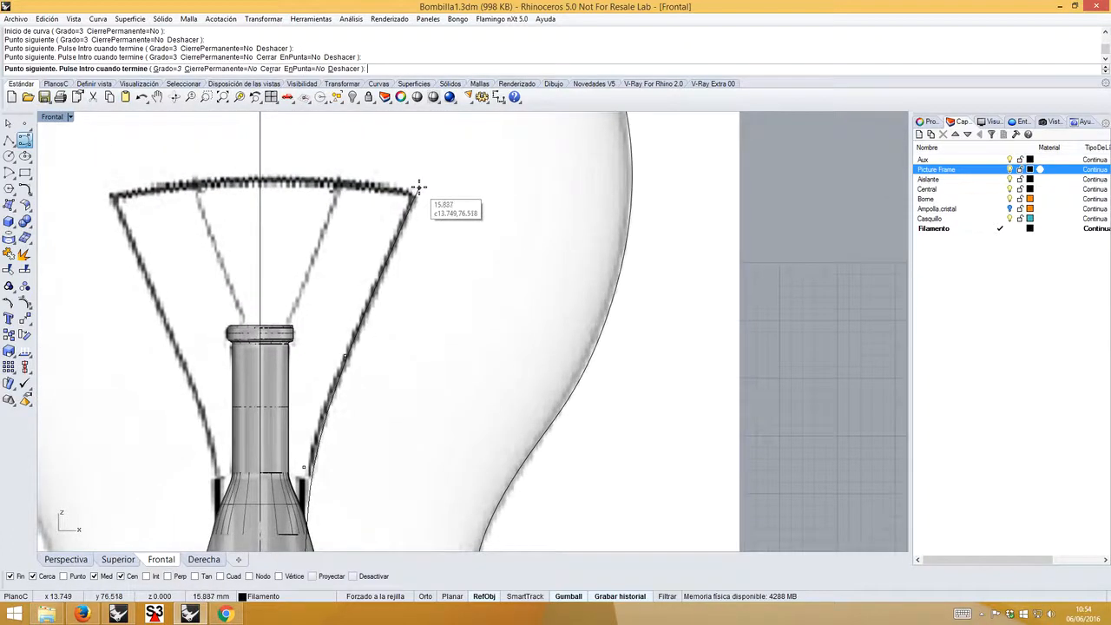
left_click(418, 187)
key("Return")
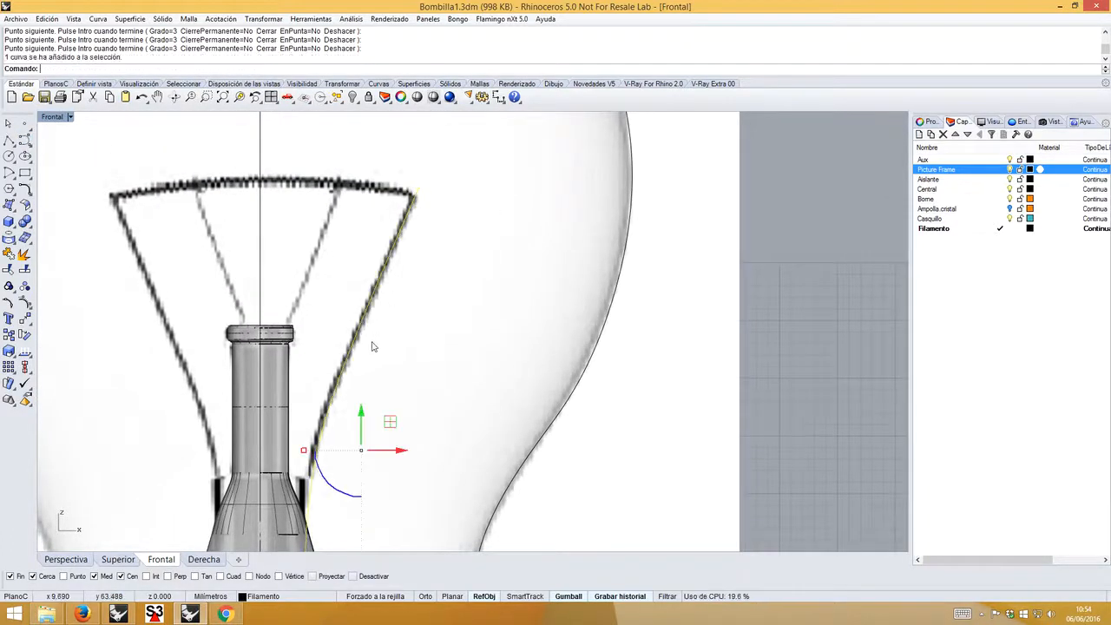
- Edit the wire curve's control points, lowering the bottom point about 6.9 mm and raising the middle one slightly to match the photo
scroll(373, 352, "down", 2)
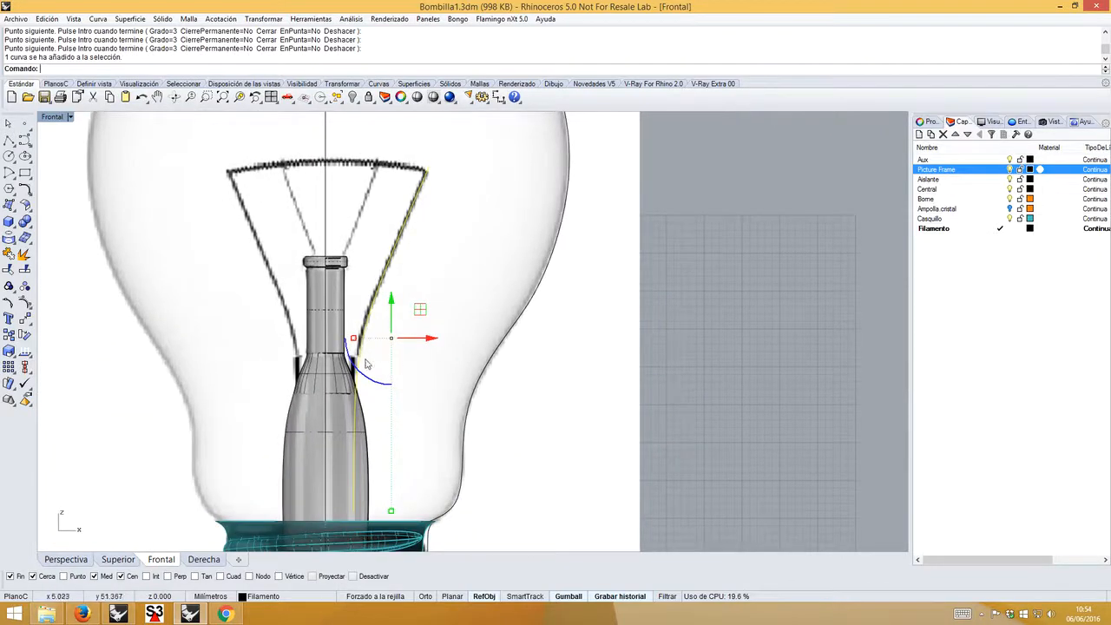
left_click(24, 302)
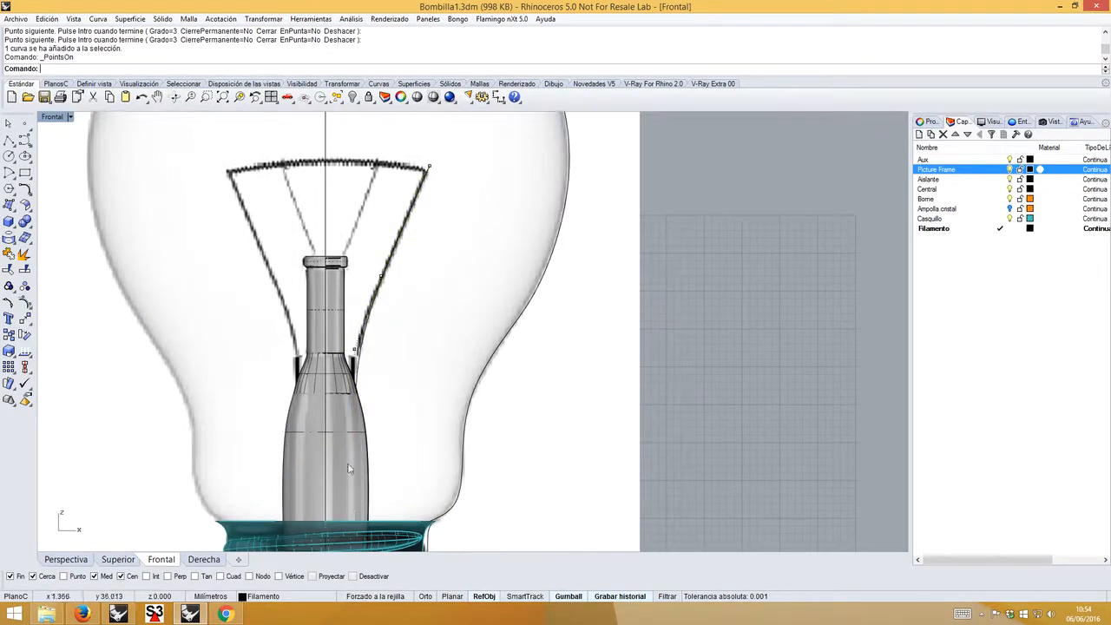
left_click(357, 512)
right_click_drag(390, 501, 411, 436)
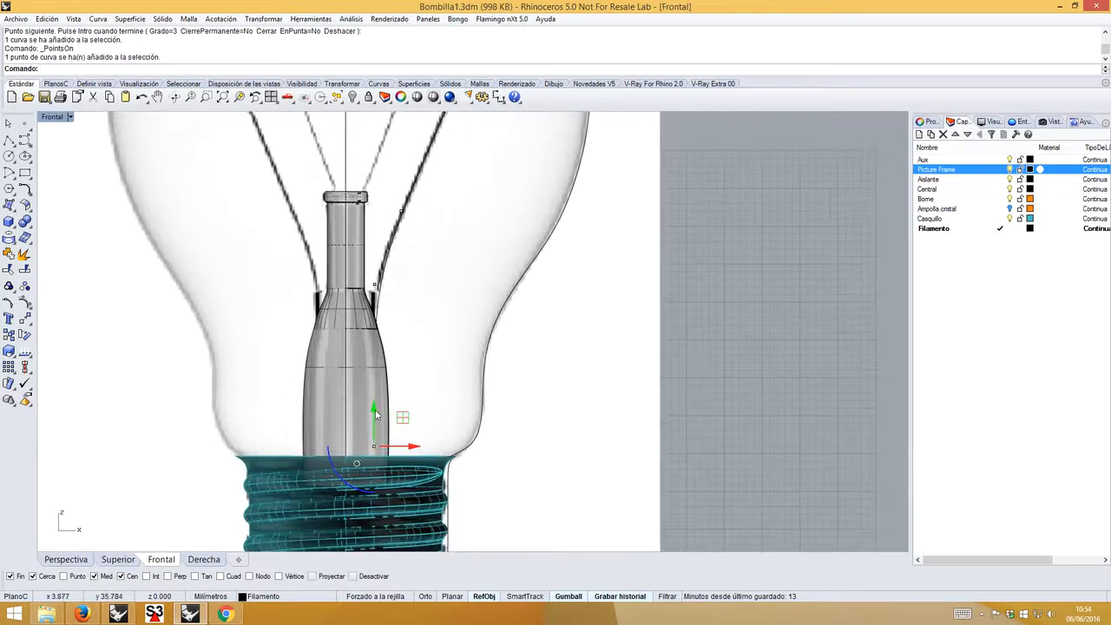
left_click_drag(377, 420, 390, 467)
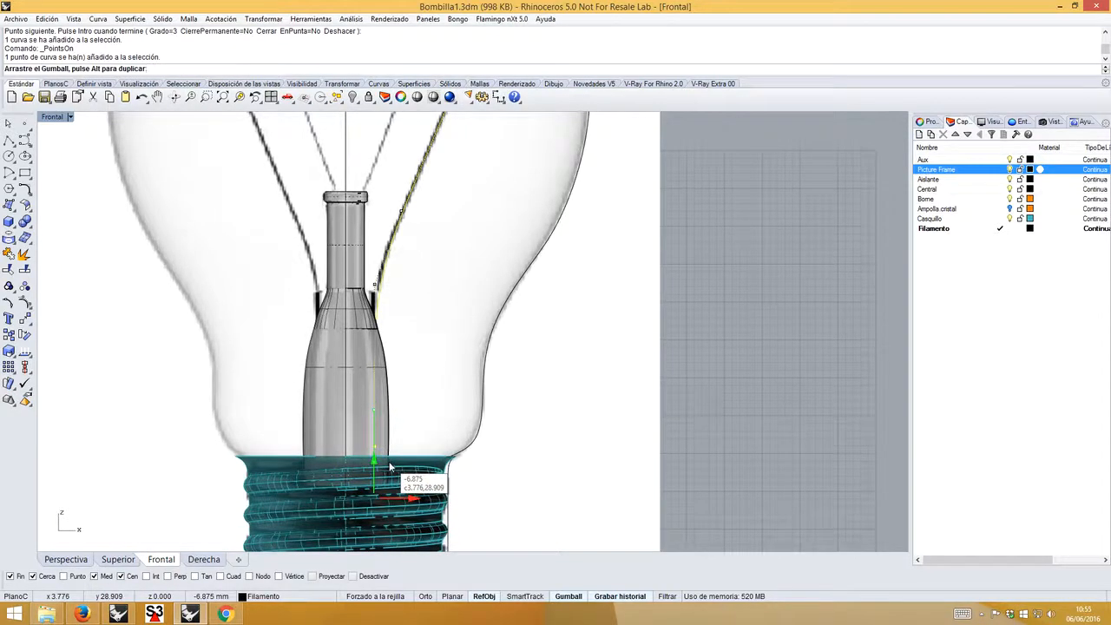
left_click(375, 283)
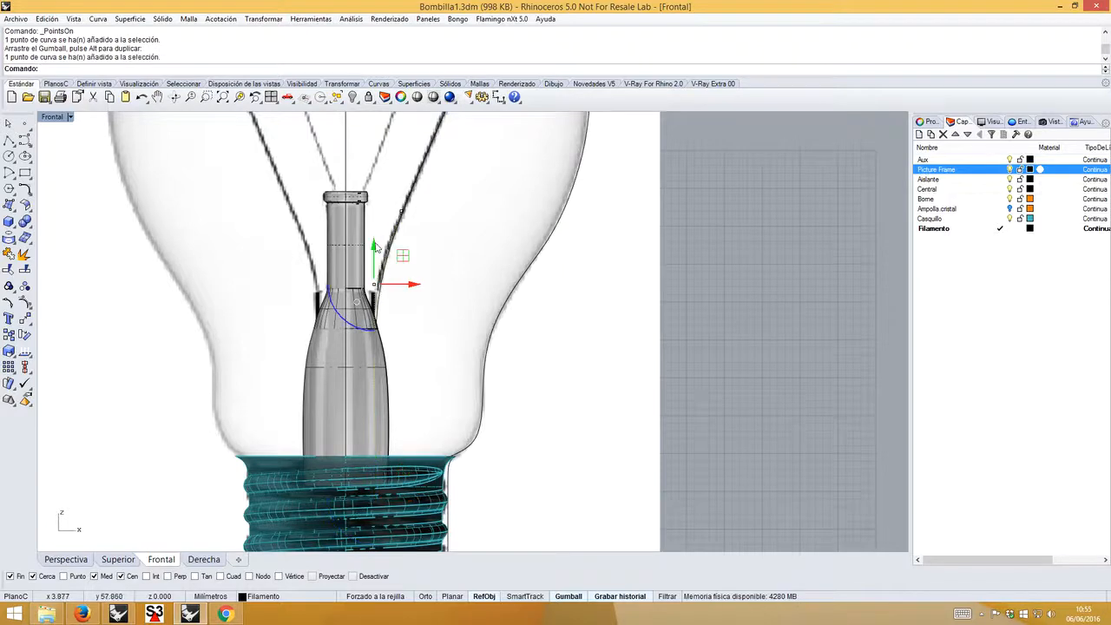
left_click_drag(376, 247, 376, 242)
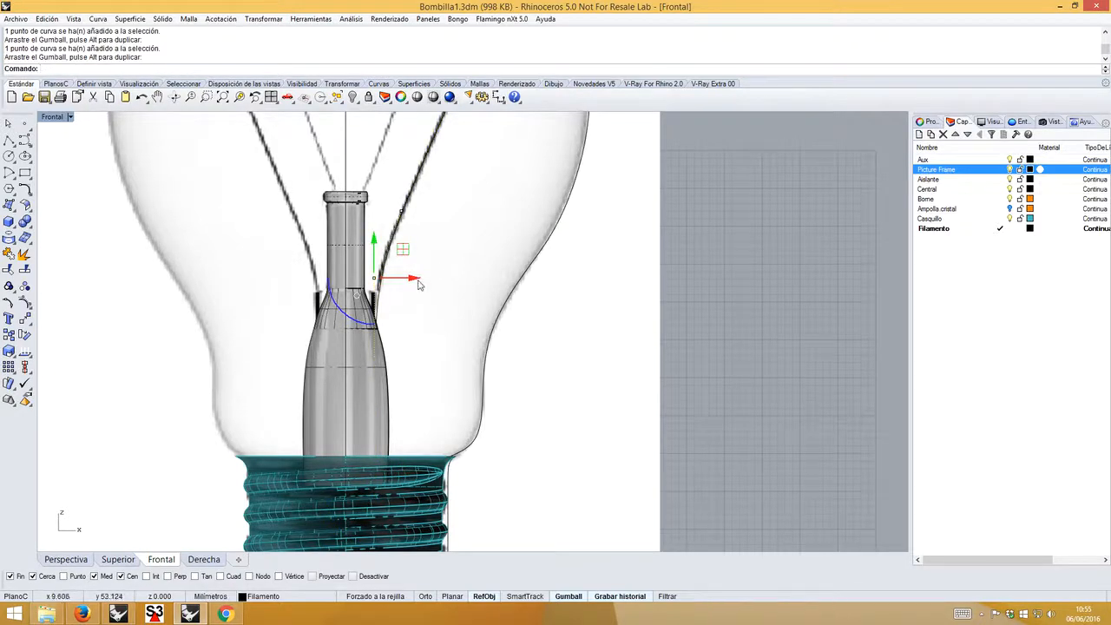
right_click_drag(449, 221, 436, 289)
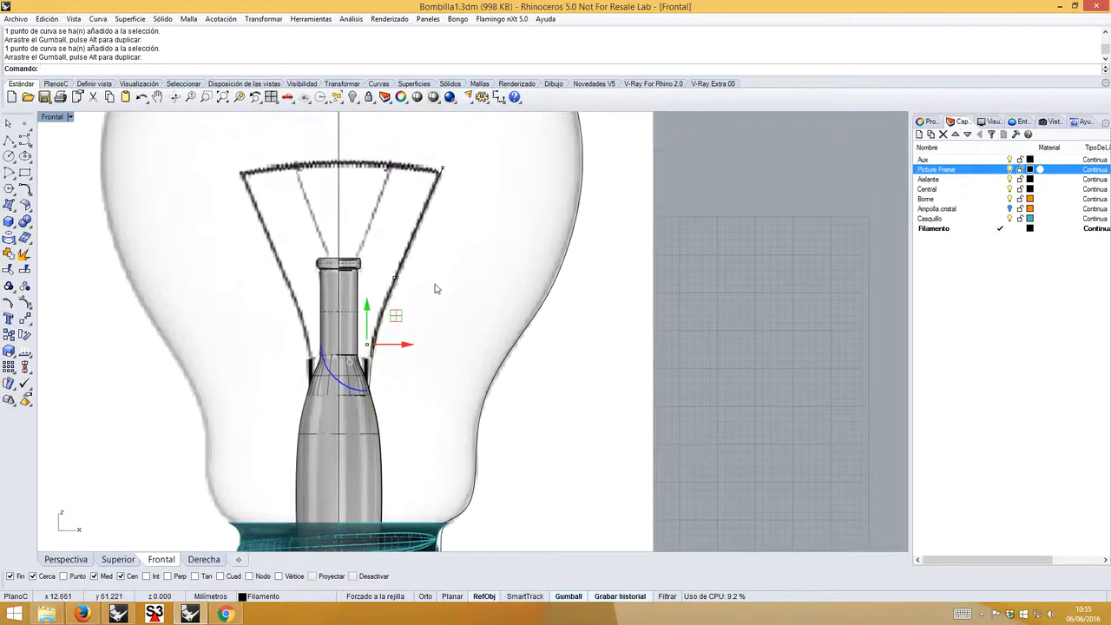
left_click(433, 278)
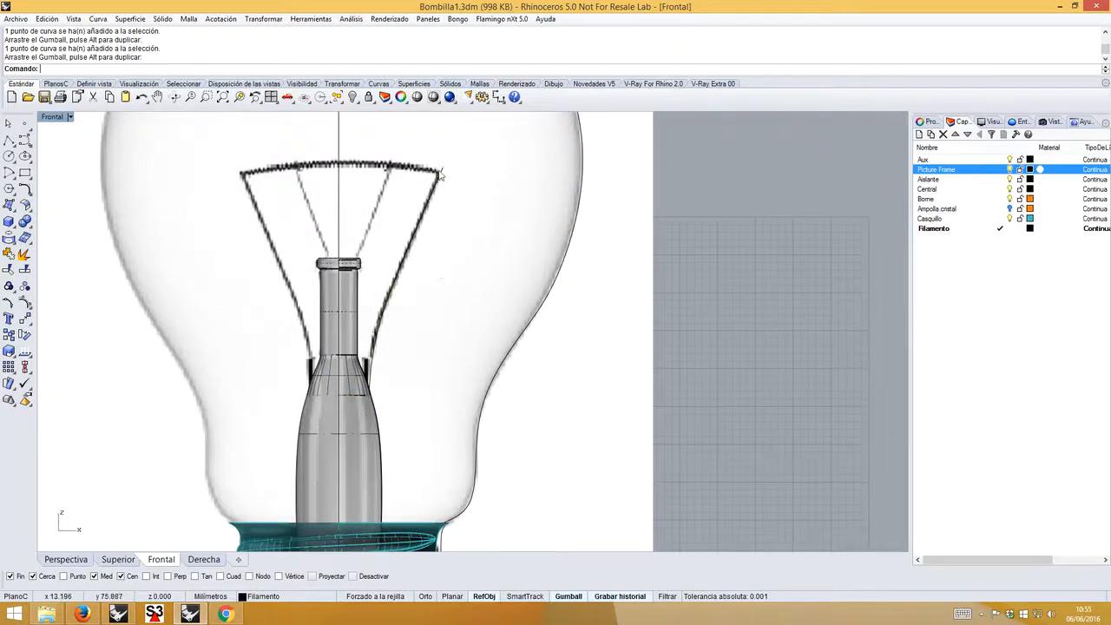
- In the Perspective view, try a flat-capped pipe with a 0.05 mm radius at both ends along the wire curve
left_click(440, 176)
left_click(66, 559)
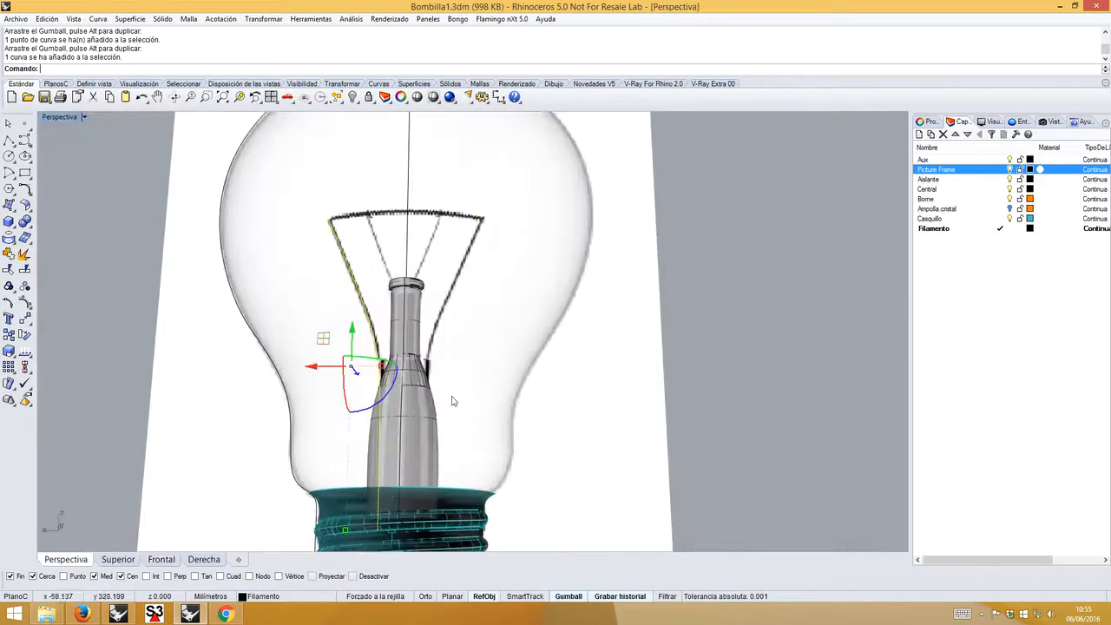
right_click_drag(467, 258, 452, 283)
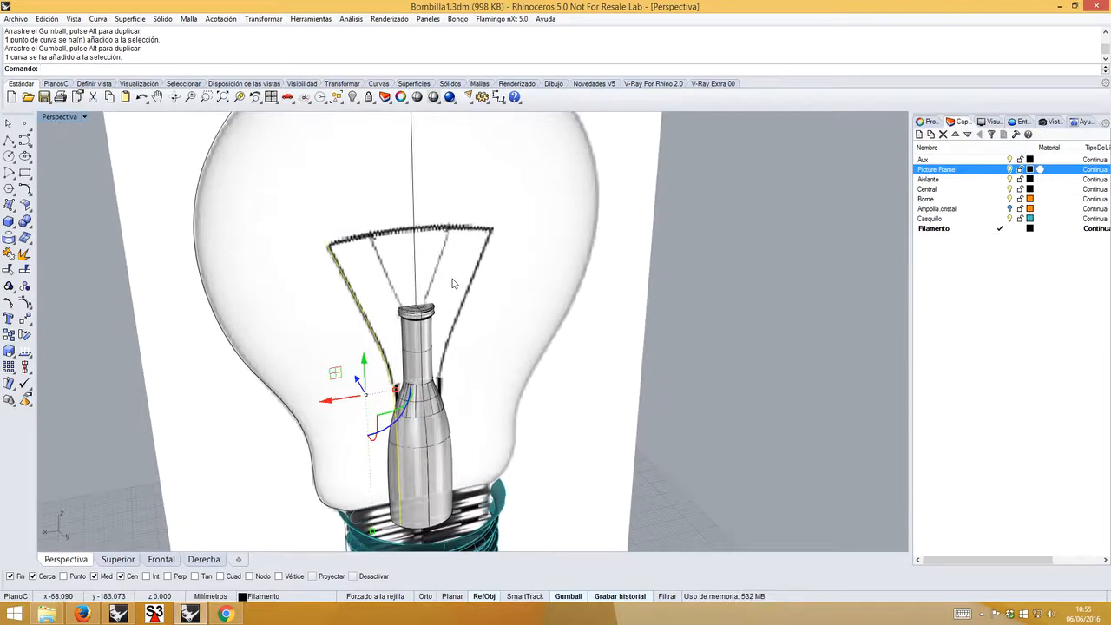
type("Tubería")
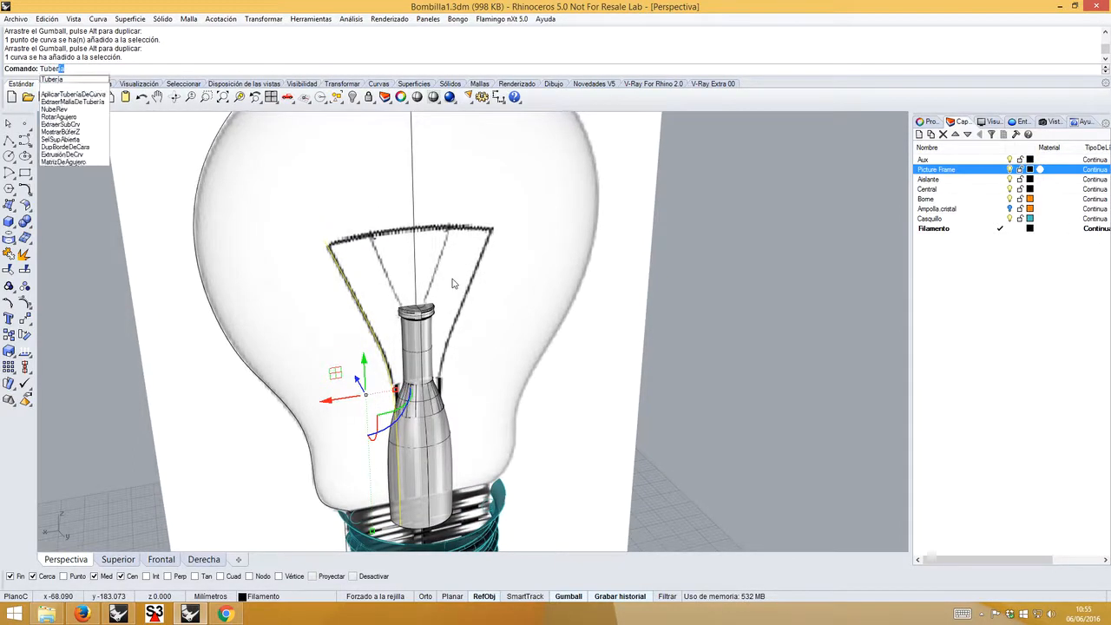
key("Return")
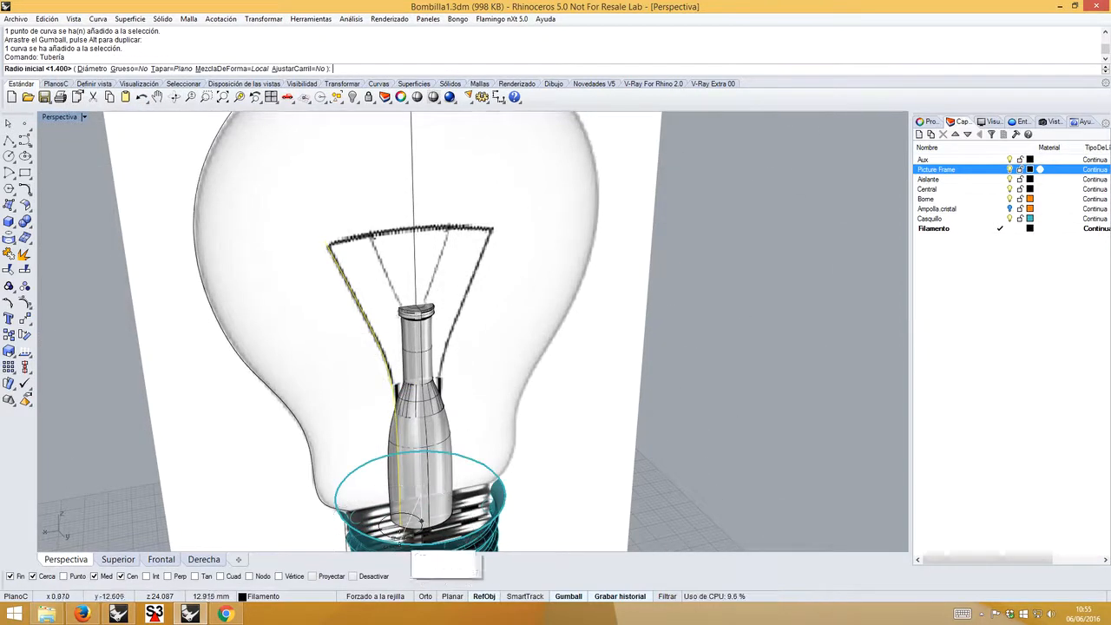
scroll(390, 549, "up", 8)
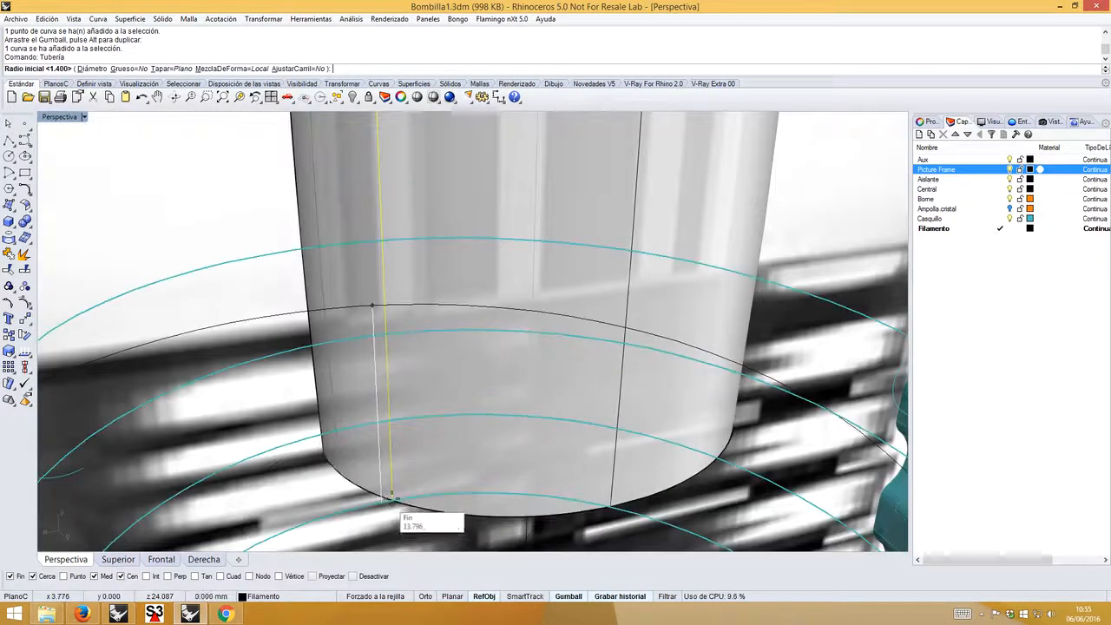
scroll(391, 500, "down", 5)
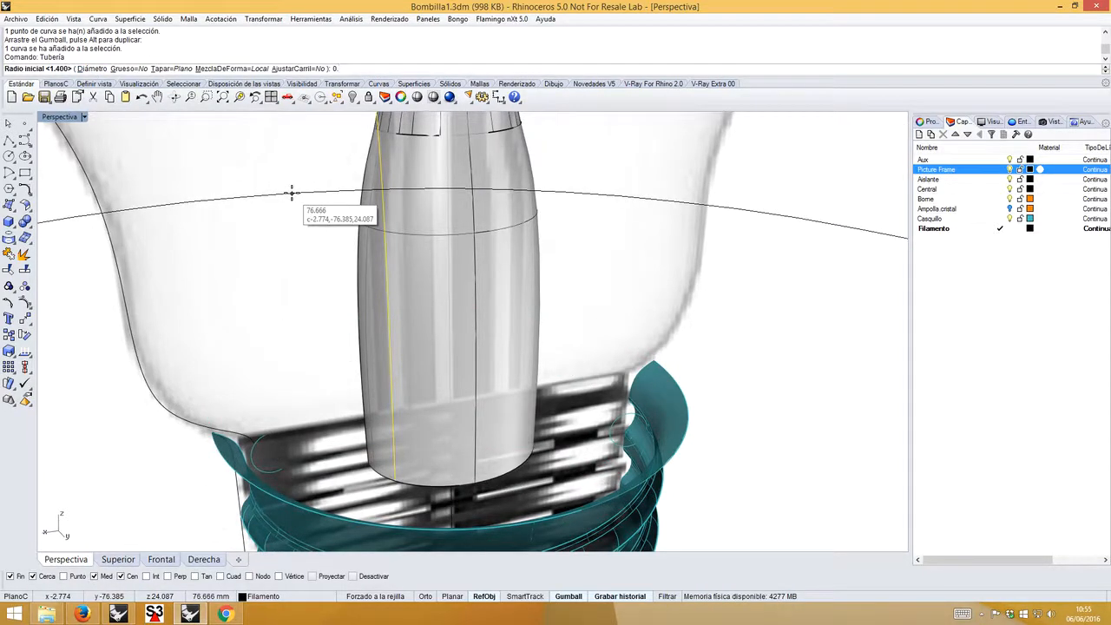
key("Return")
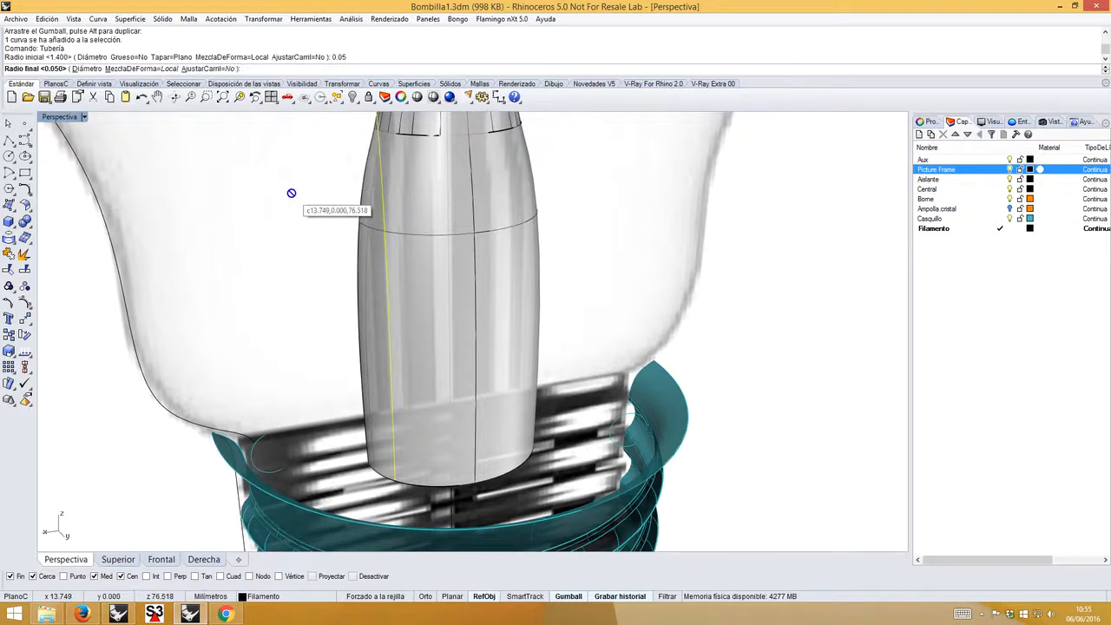
key("Return")
key("Return")
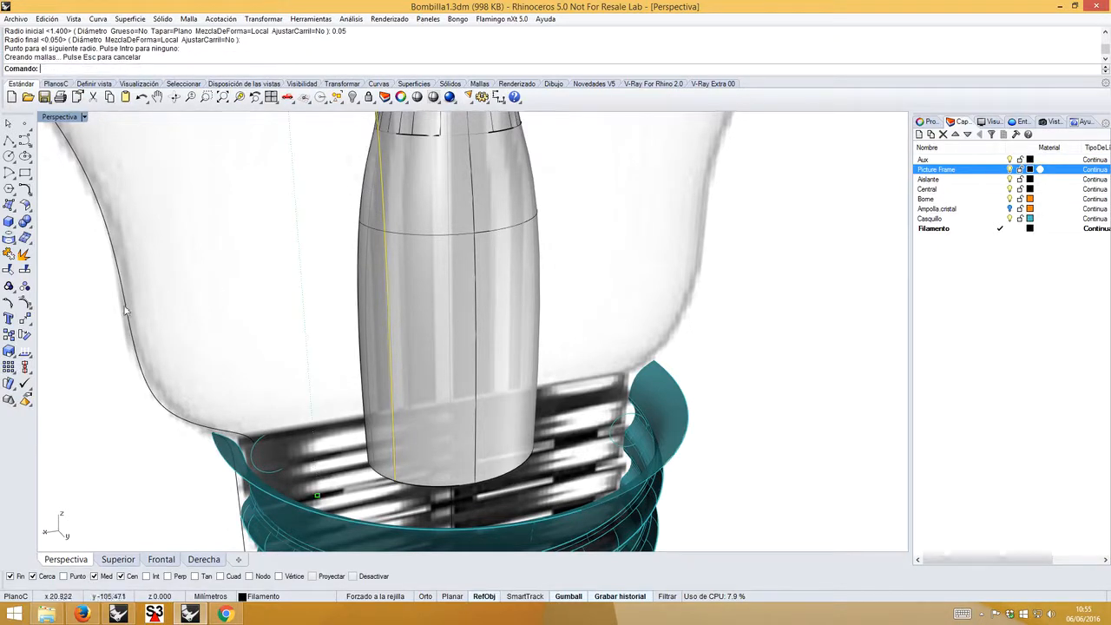
- Compare the pipe's thickness with the support wire in the photo and hide the Picture Frame layer
left_click(1010, 170)
right_click_drag(288, 181, 283, 414, "shift")
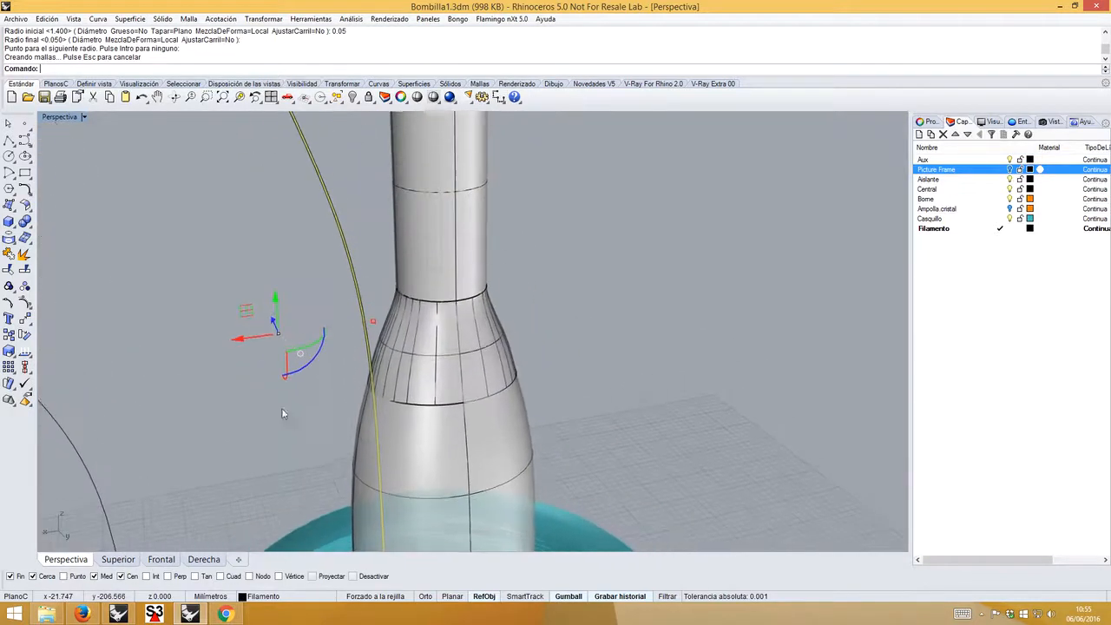
left_click(294, 192)
right_click_drag(296, 198, 306, 296, "shift")
right_click_drag(224, 165, 260, 264)
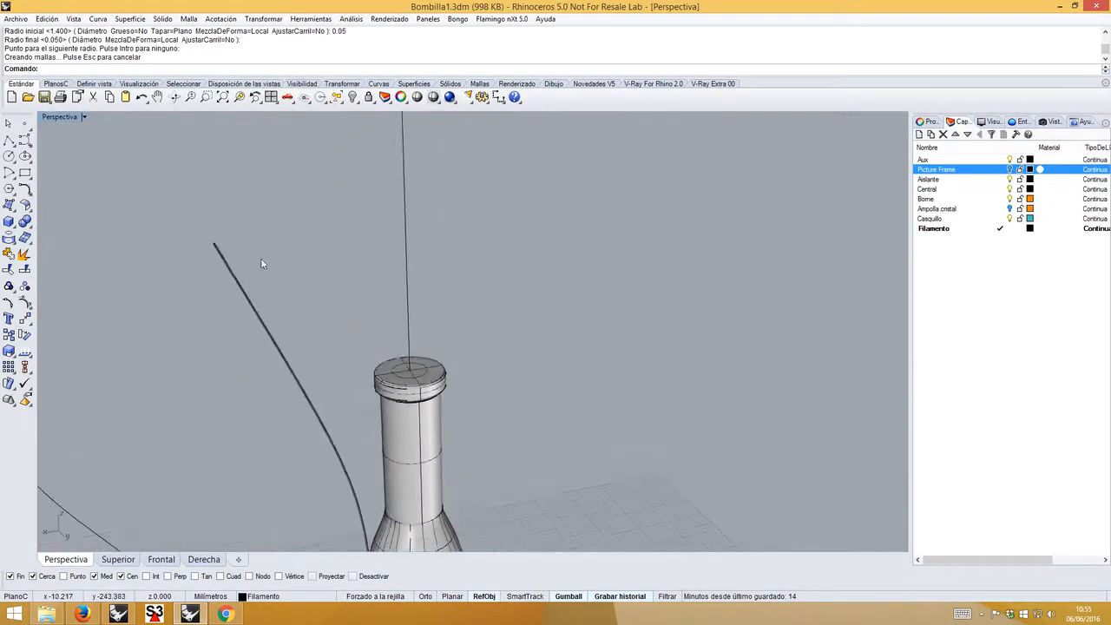
left_click(1010, 169)
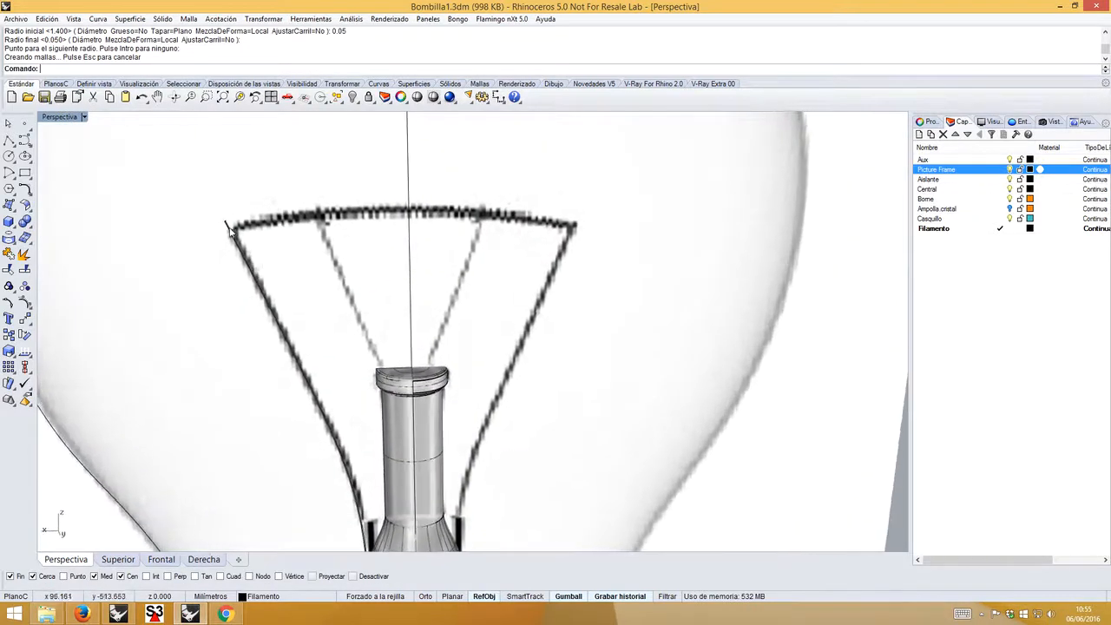
scroll(225, 224, "up", 3)
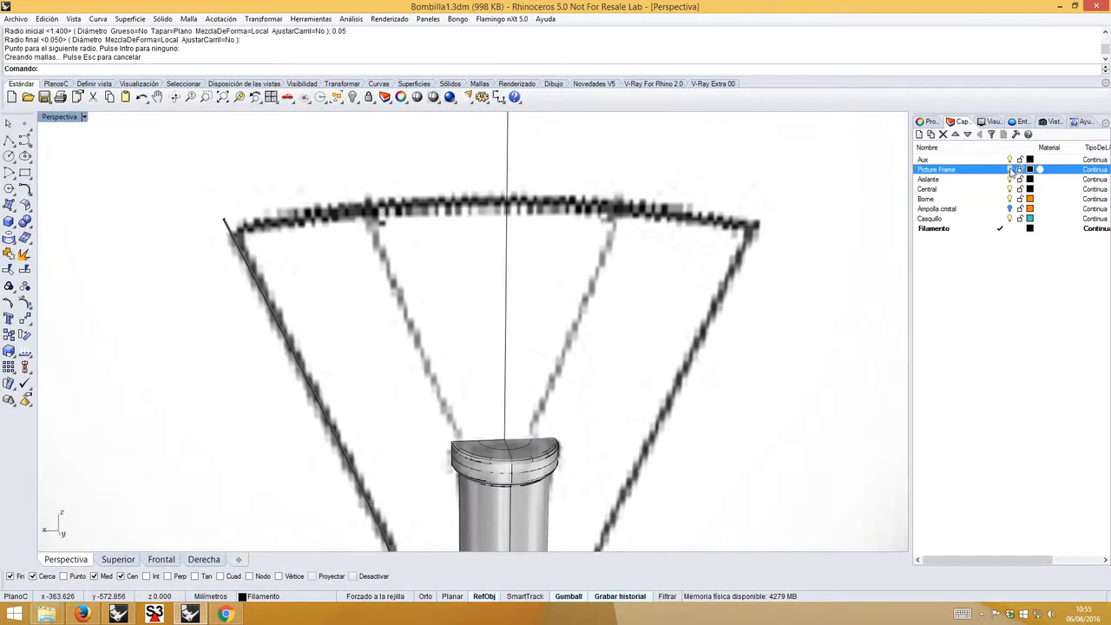
left_click(1010, 169)
scroll(221, 229, "up", 2)
- Delete the thin pipe and pipe the wire curve again with a 0.1 mm radius at both ends
left_click(221, 229)
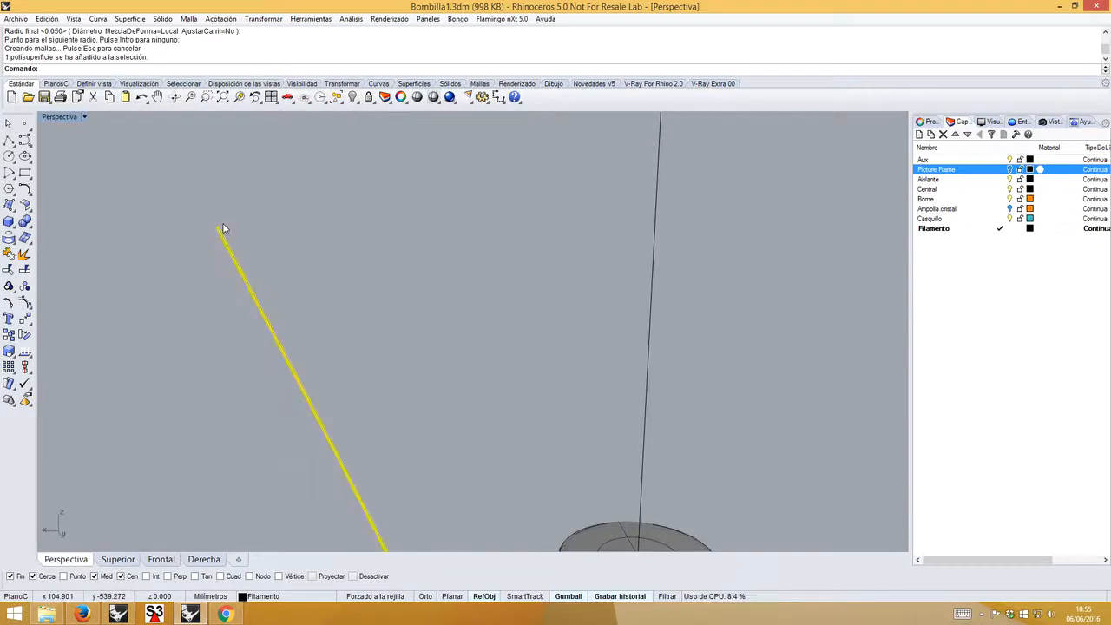
key("Delete")
right_click(177, 70)
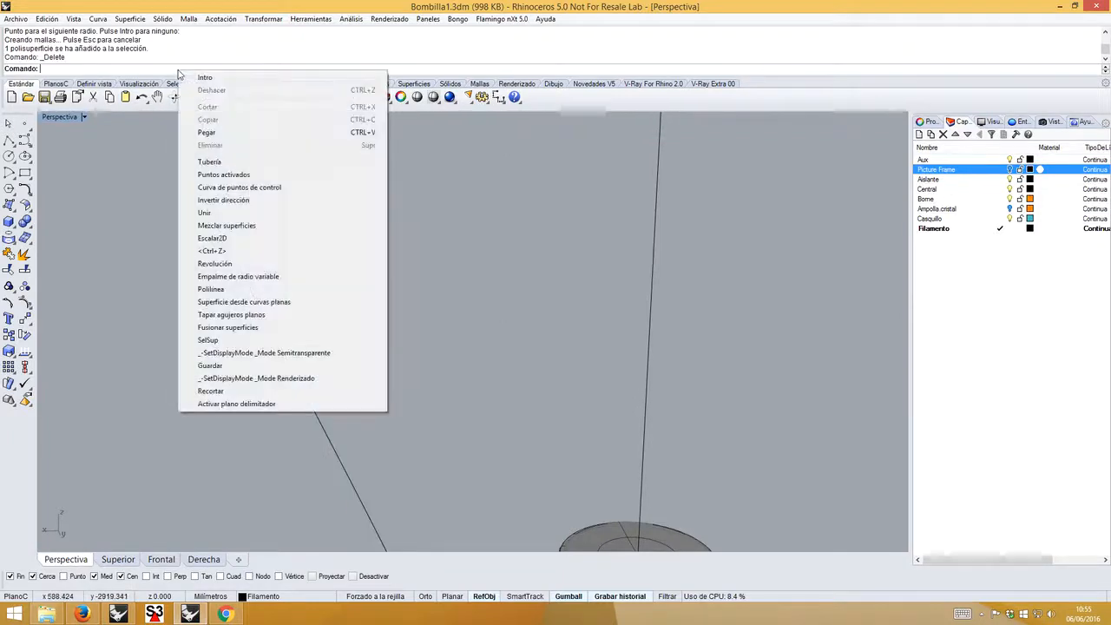
left_click(209, 160)
left_click(223, 237)
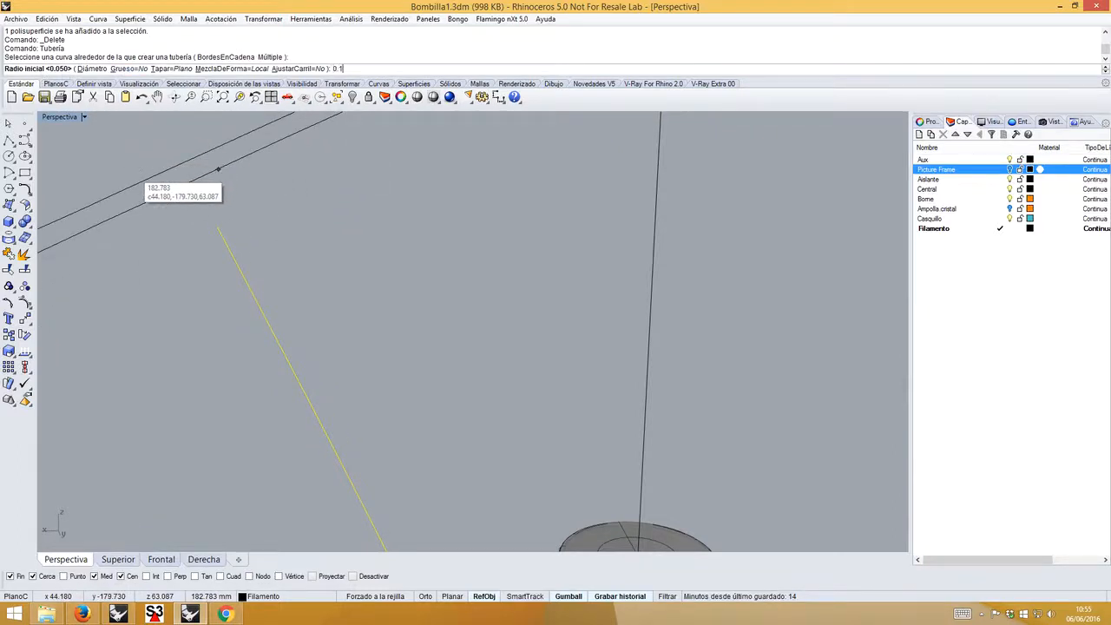
type("0.1")
key("Return")
key("Return")
key("Return")
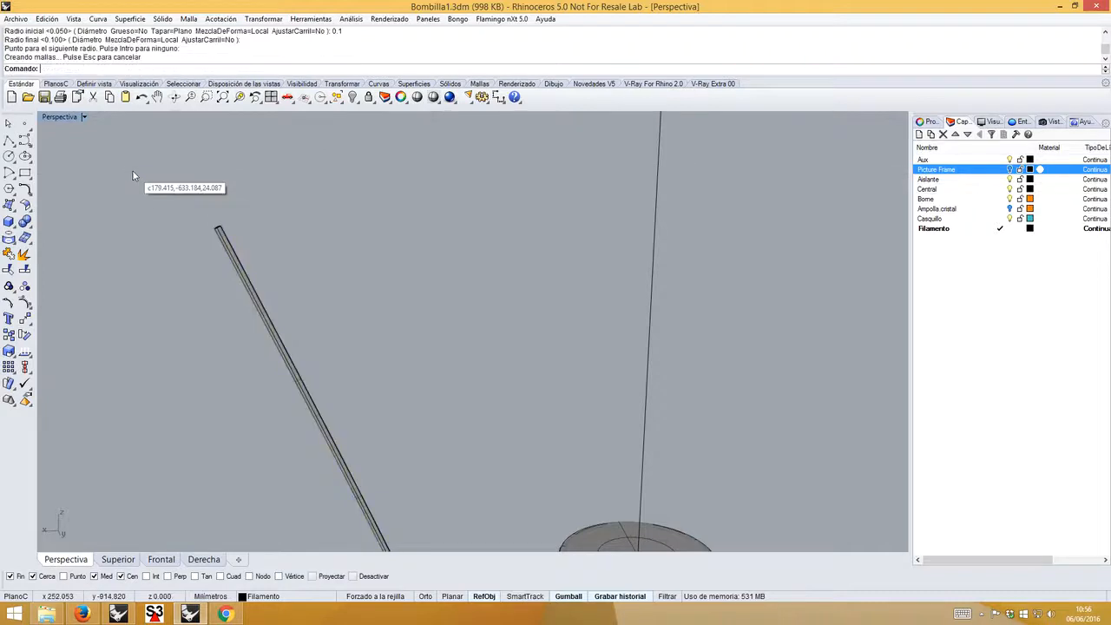
right_click_drag(211, 298, 404, 397)
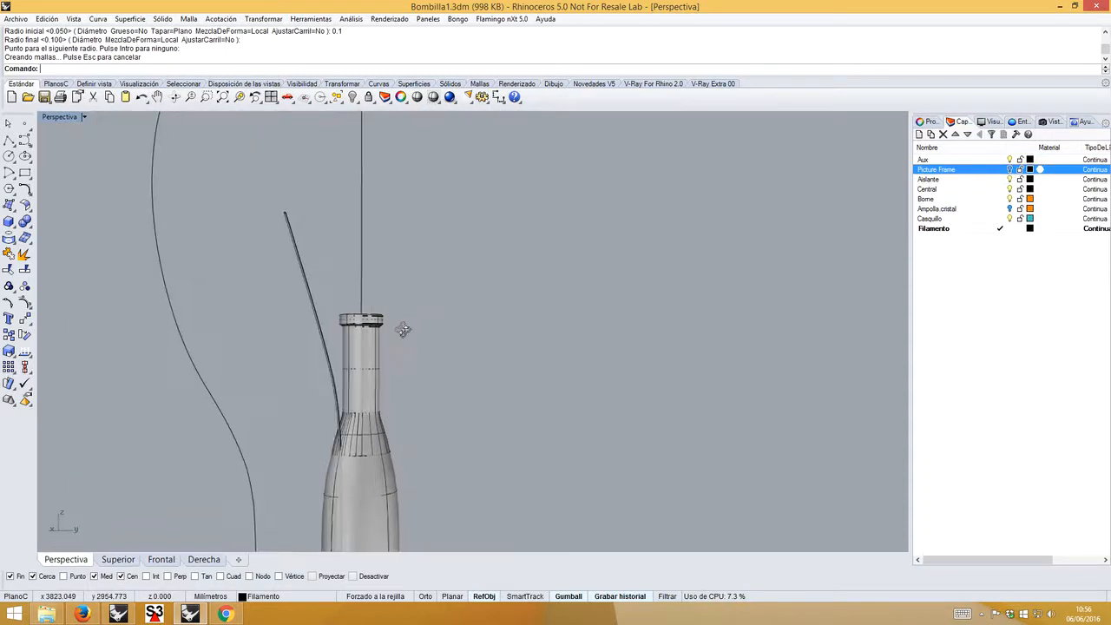
- In the Frontal view, mirror the piped wire across the vertical centre axis through the origin, keeping the original
right_click_drag(404, 328, 280, 293)
left_click(264, 276)
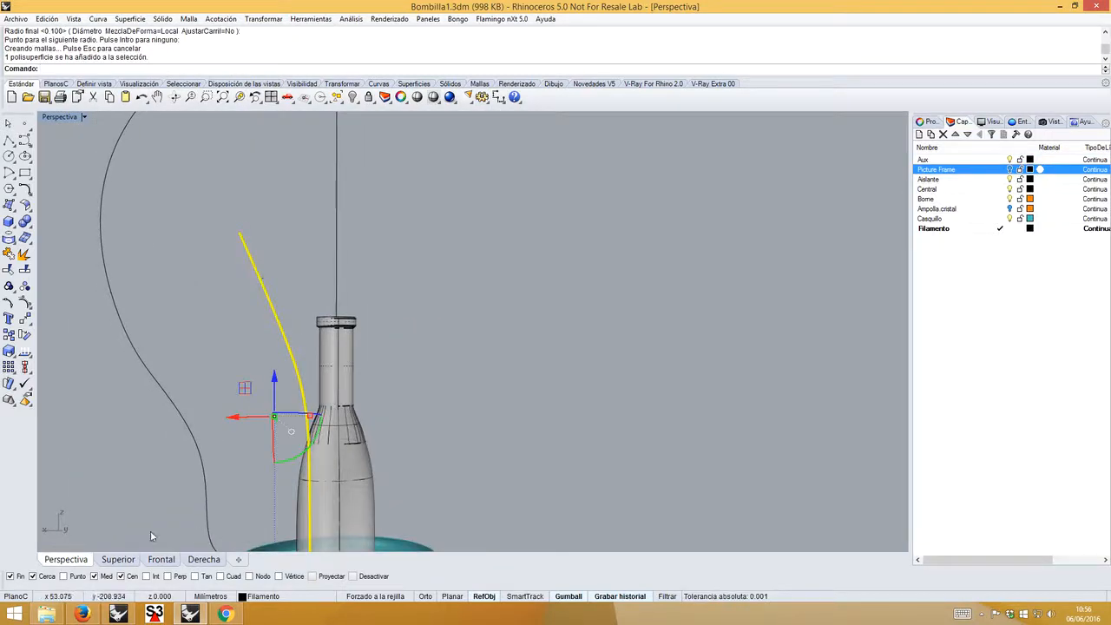
left_click(159, 560)
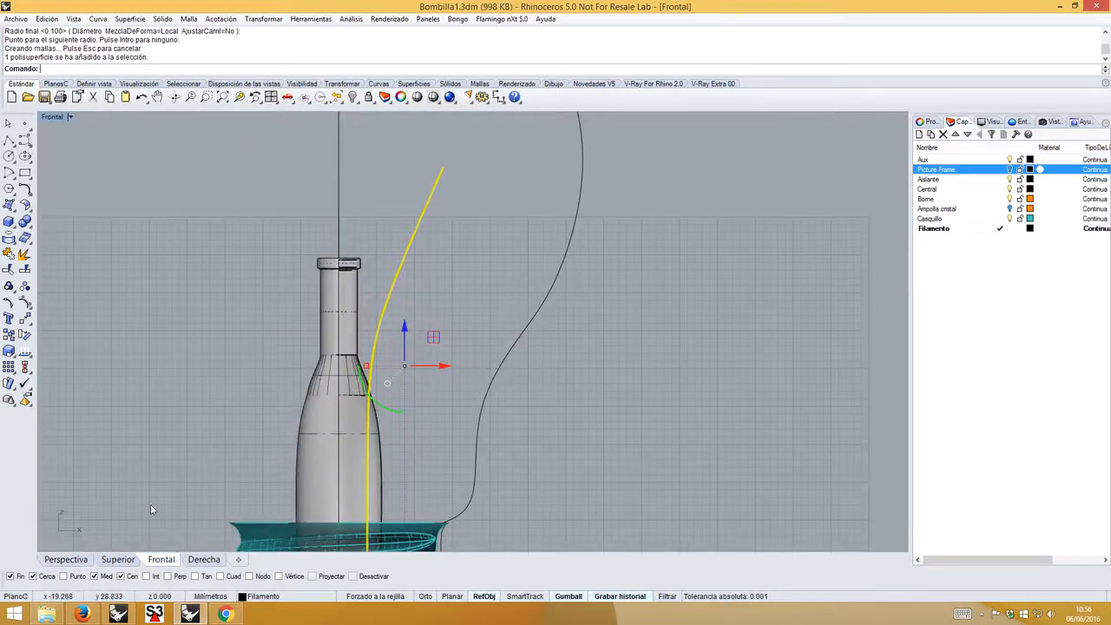
left_click(32, 320)
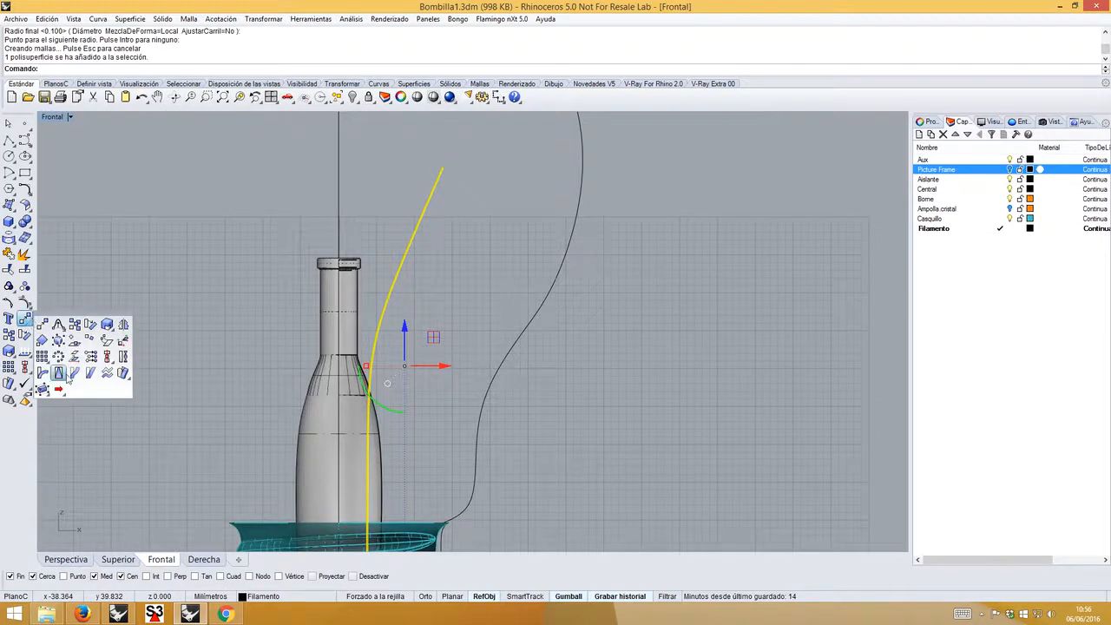
left_click(124, 326)
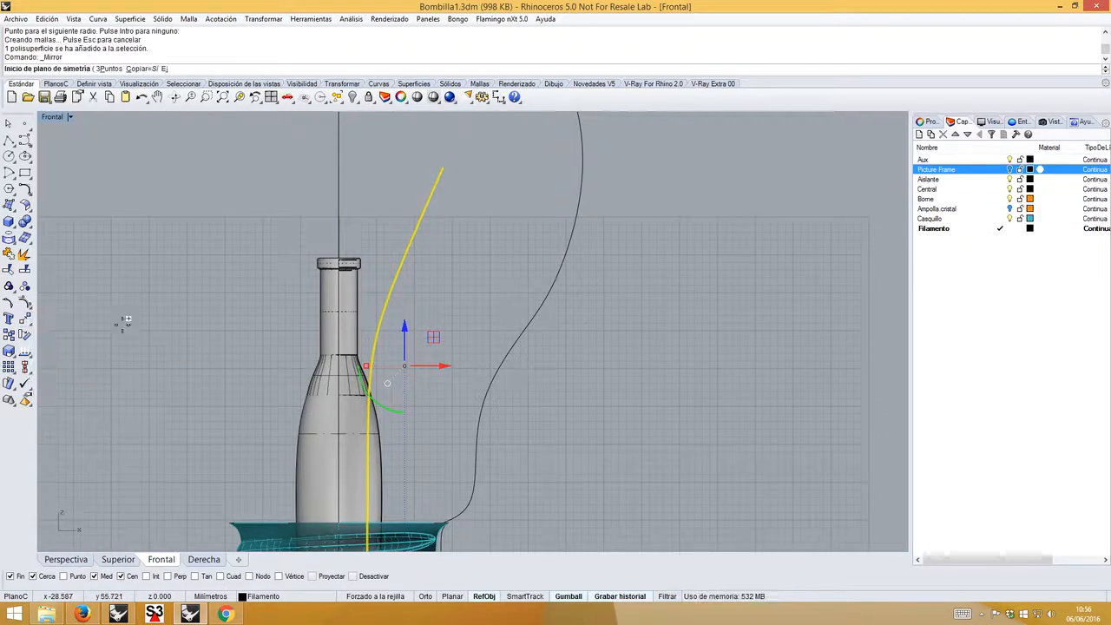
key("Return")
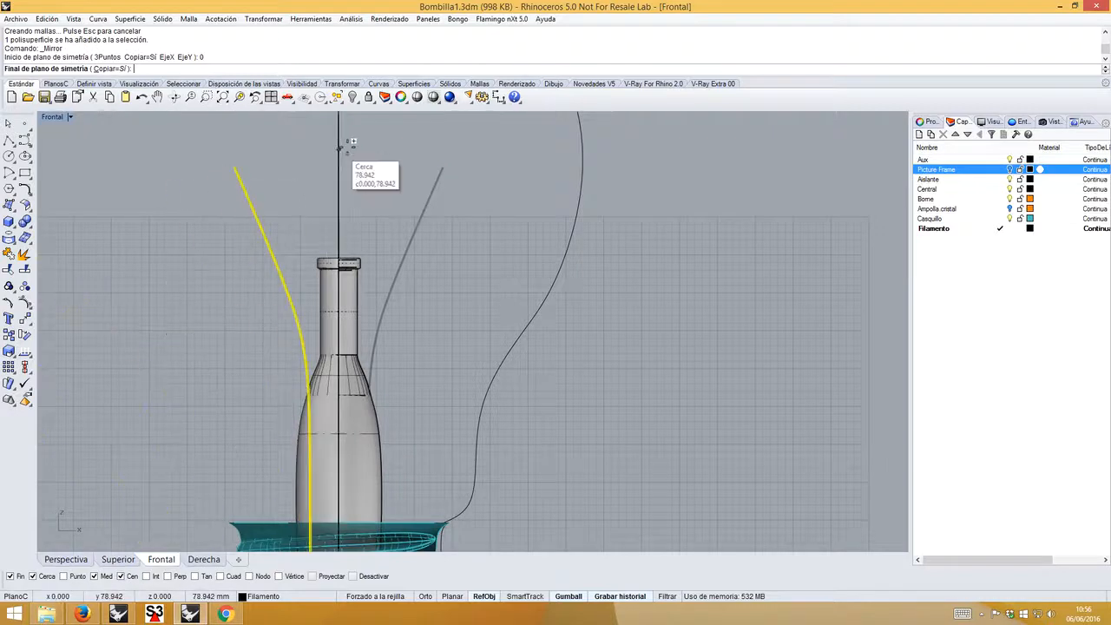
left_click(349, 148)
key("Escape")
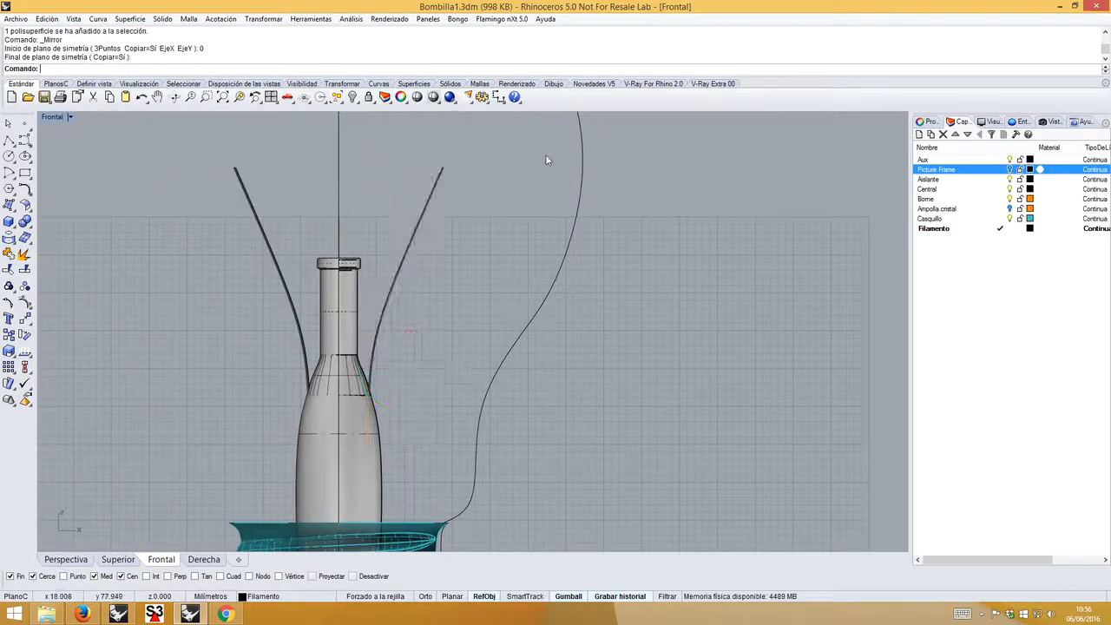
- Show the Picture Frame layer and trace the photo's left inner support with a straight polyline from above the stem to about (-6.2, 77.6)
left_click(1010, 170)
right_click_drag(450, 288, 484, 331)
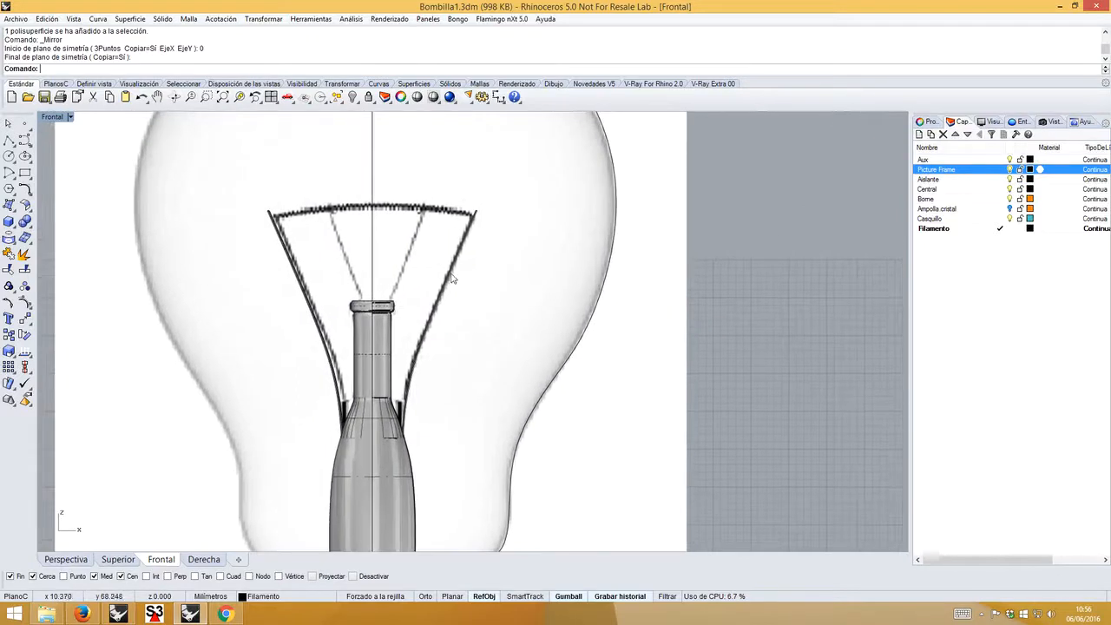
right_click_drag(451, 277, 423, 285)
scroll(303, 205, "up", 4)
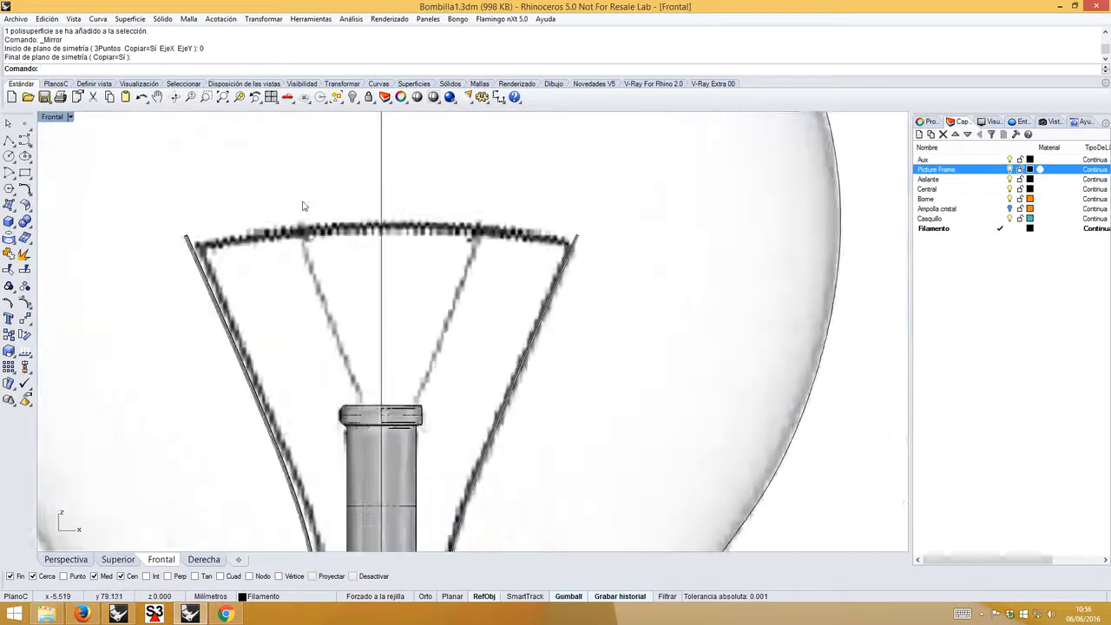
left_click(8, 140)
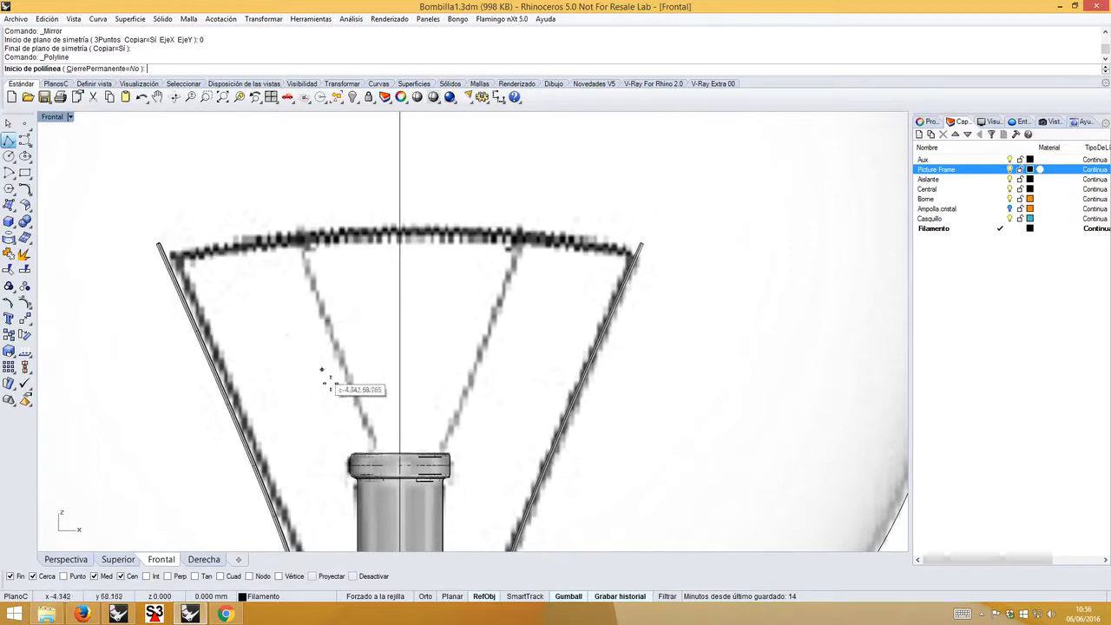
left_click(374, 443)
left_click(291, 224)
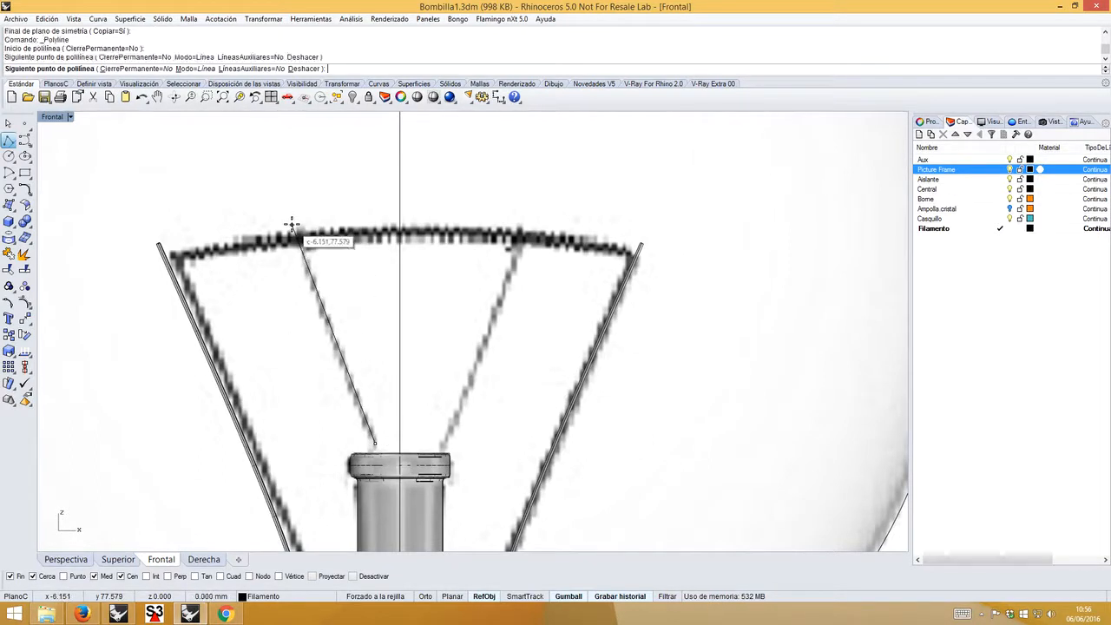
key("Return")
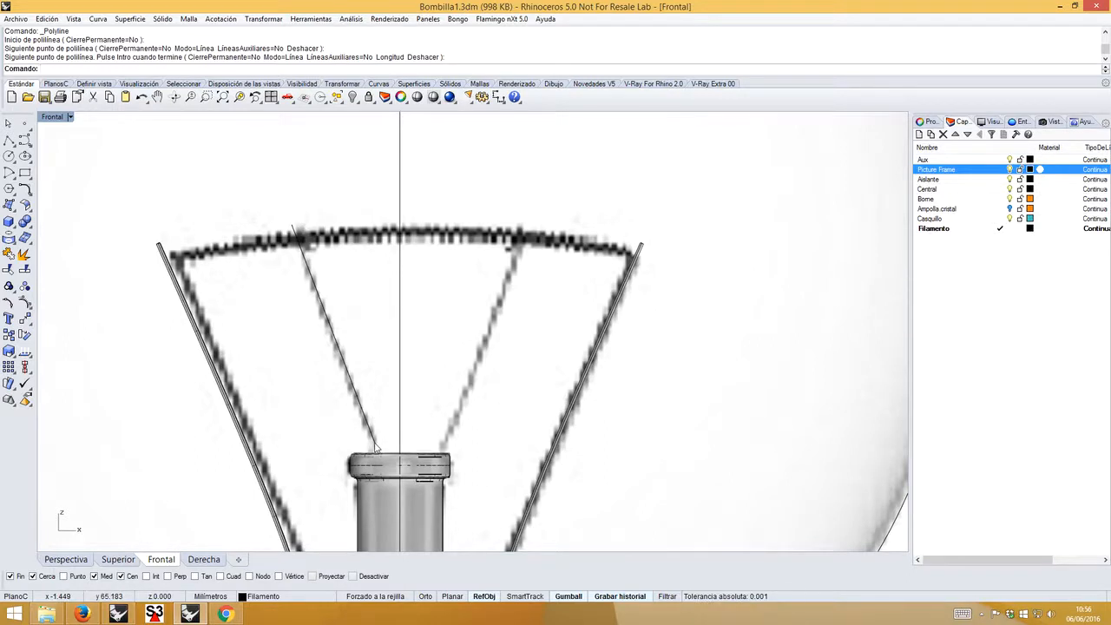
- Draw a vertical polyline from the inner support line's lower end down into the stem and join the two curves
left_click(8, 140)
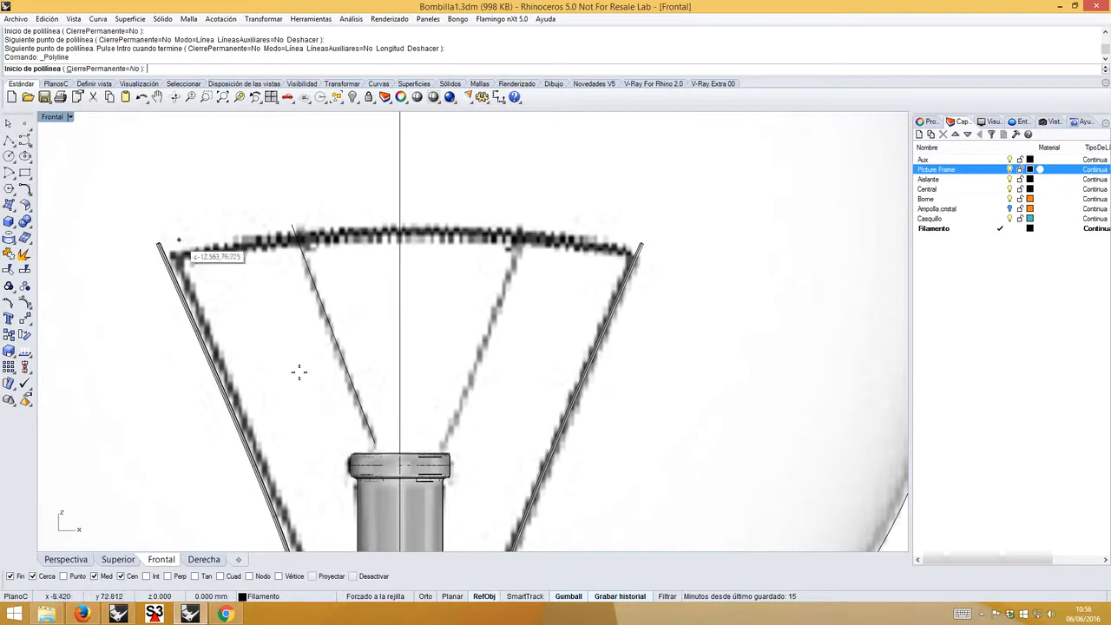
left_click(375, 444)
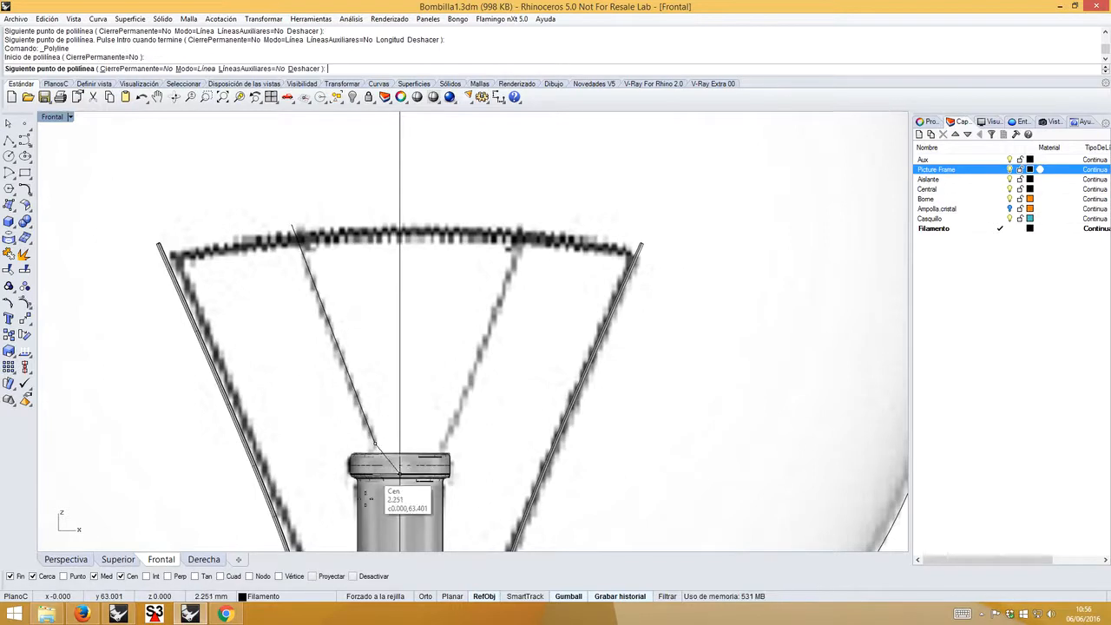
left_click(378, 524)
key("Return")
scroll(379, 447, "up", 3)
left_click(375, 458)
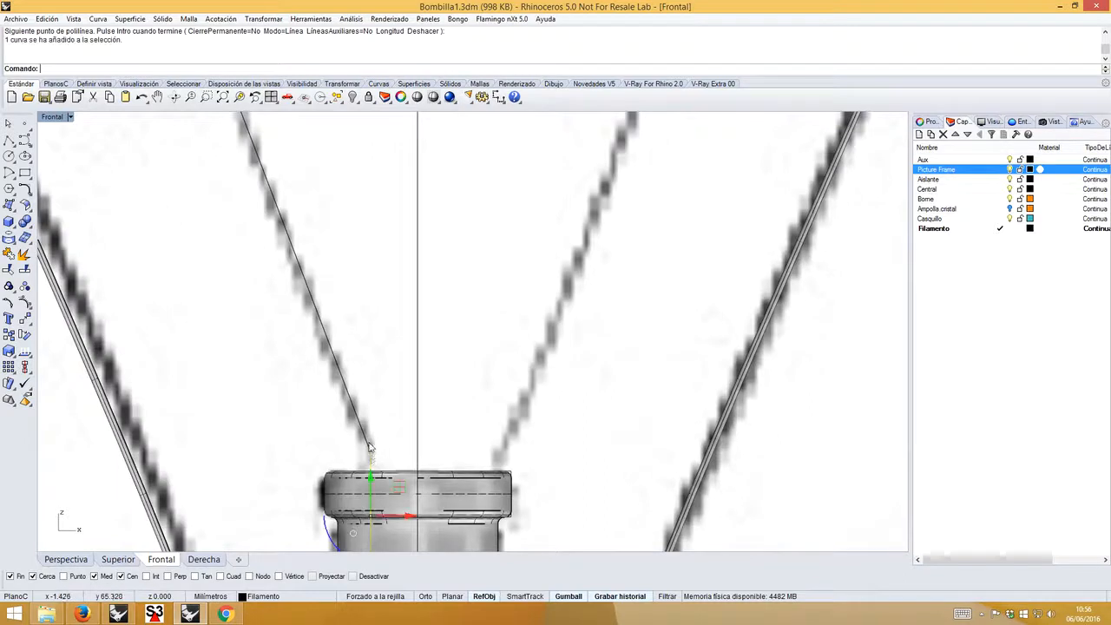
left_click(368, 446)
left_click(14, 253)
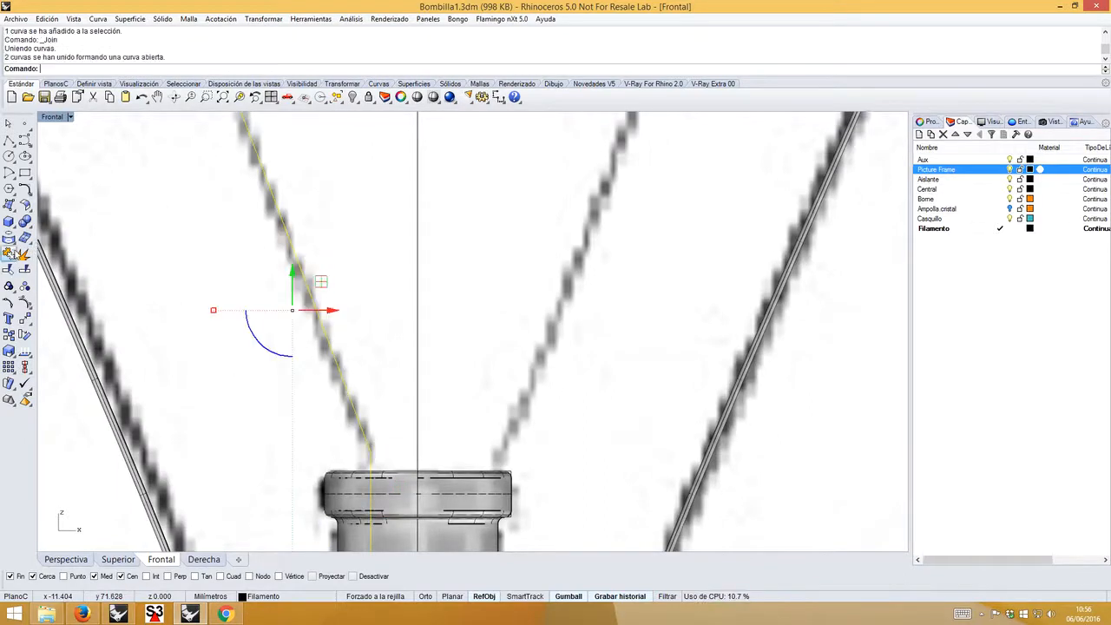
- Fillet the corner between the joined curve's slanted and vertical segments with a radius of 1
left_click(25, 188)
left_click(372, 464)
left_click(370, 450)
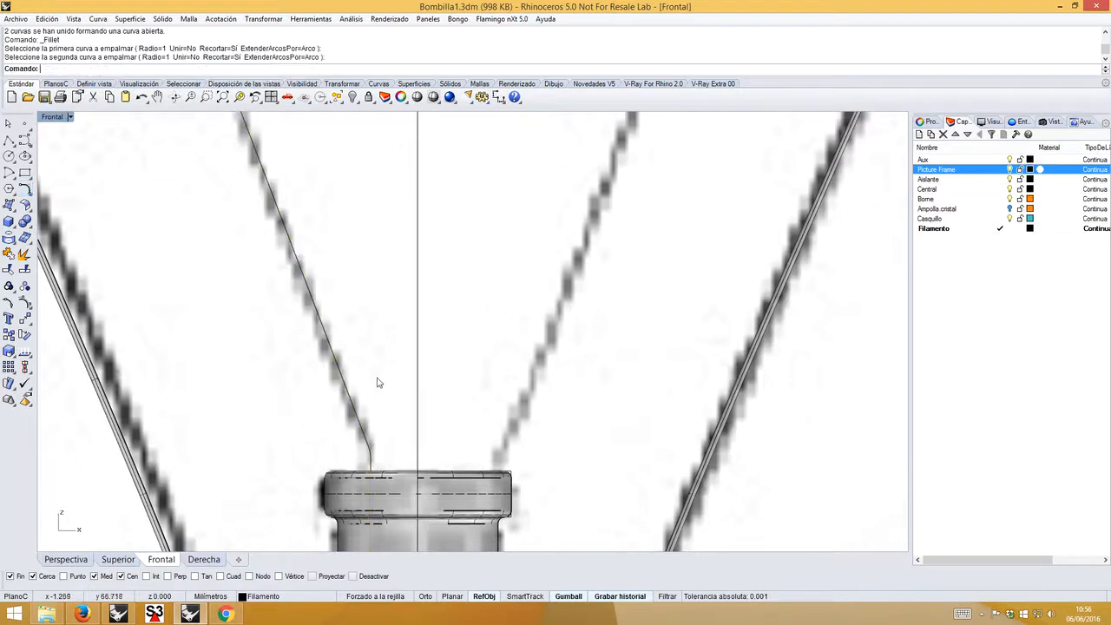
scroll(373, 348, "down", 5)
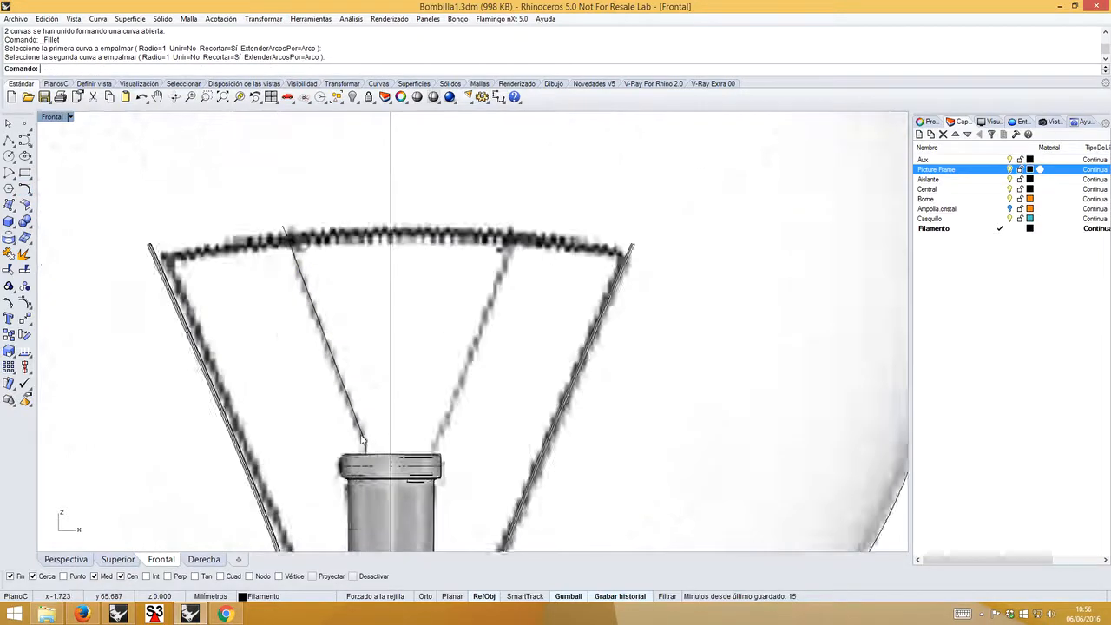
- Select the filleted support curve and try to rotate it about the origin in the Superior view, with ortho mode on
left_click(323, 318)
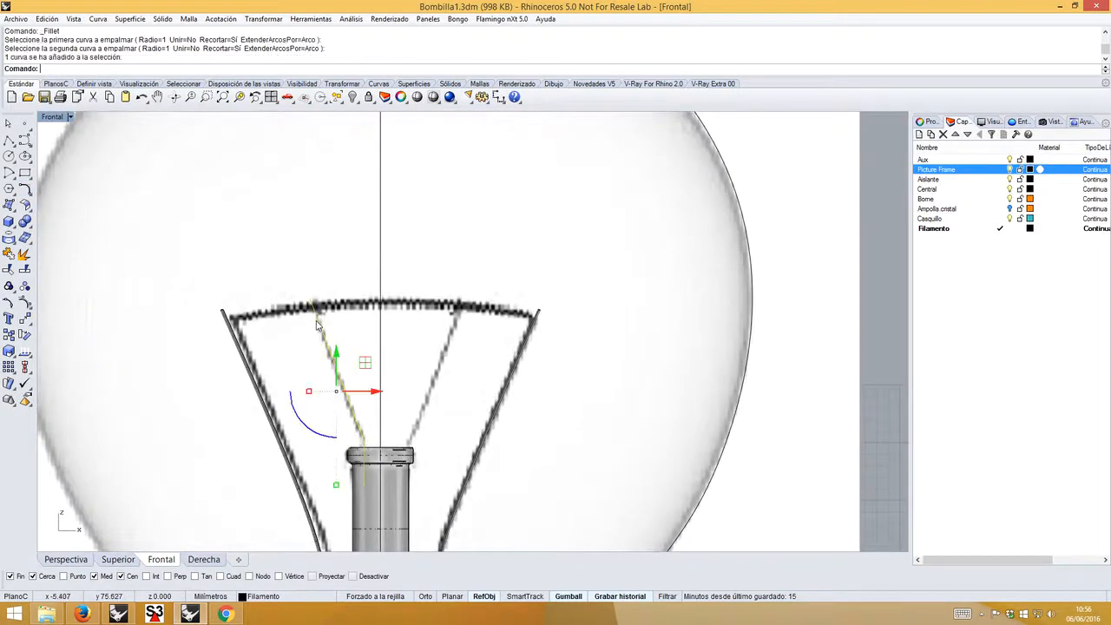
left_click(66, 559)
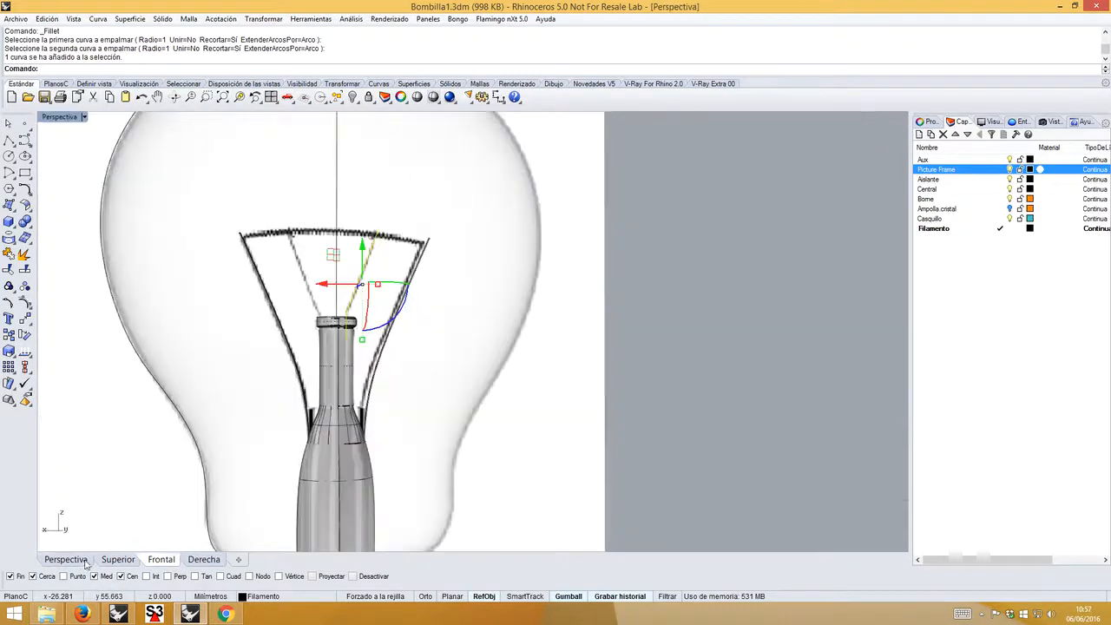
right_click_drag(335, 319, 414, 363)
right_click_drag(400, 278, 411, 298)
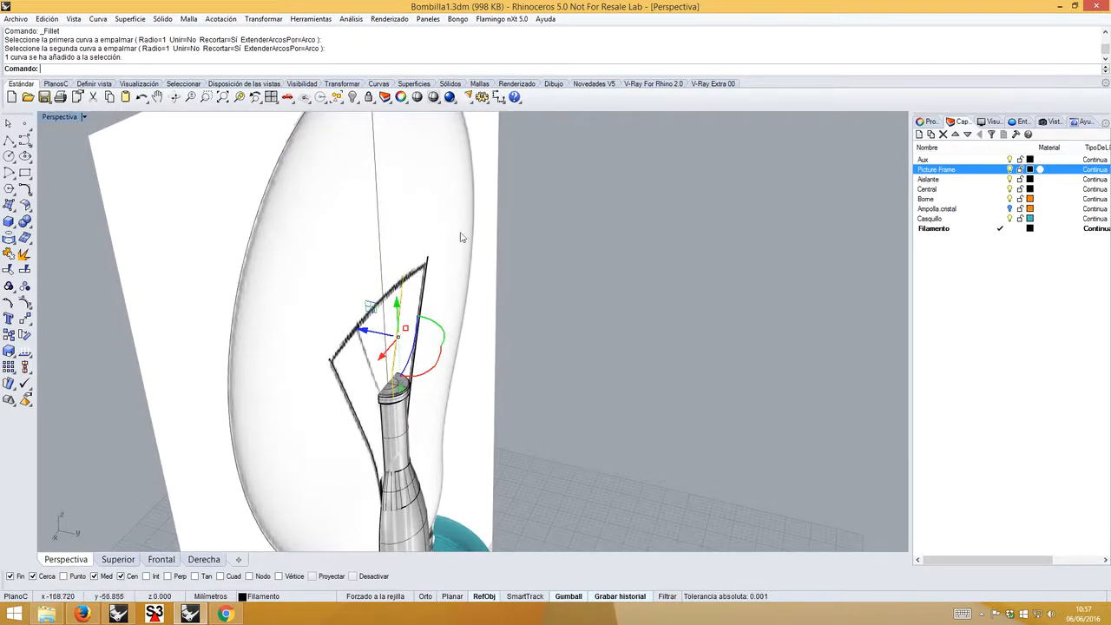
left_click(130, 560)
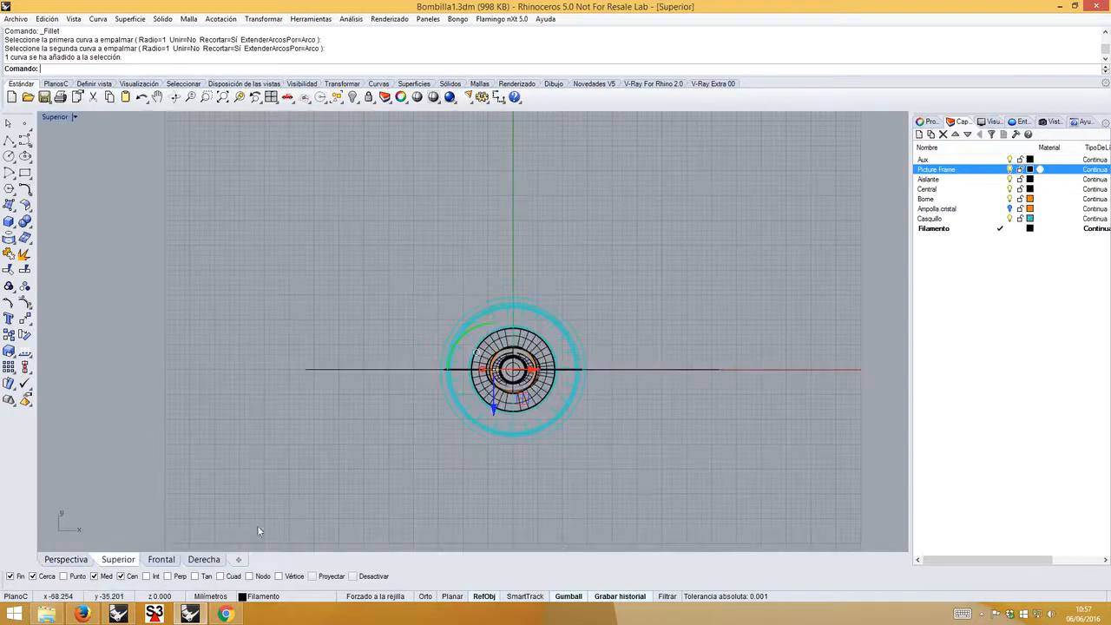
scroll(529, 374, "up", 5)
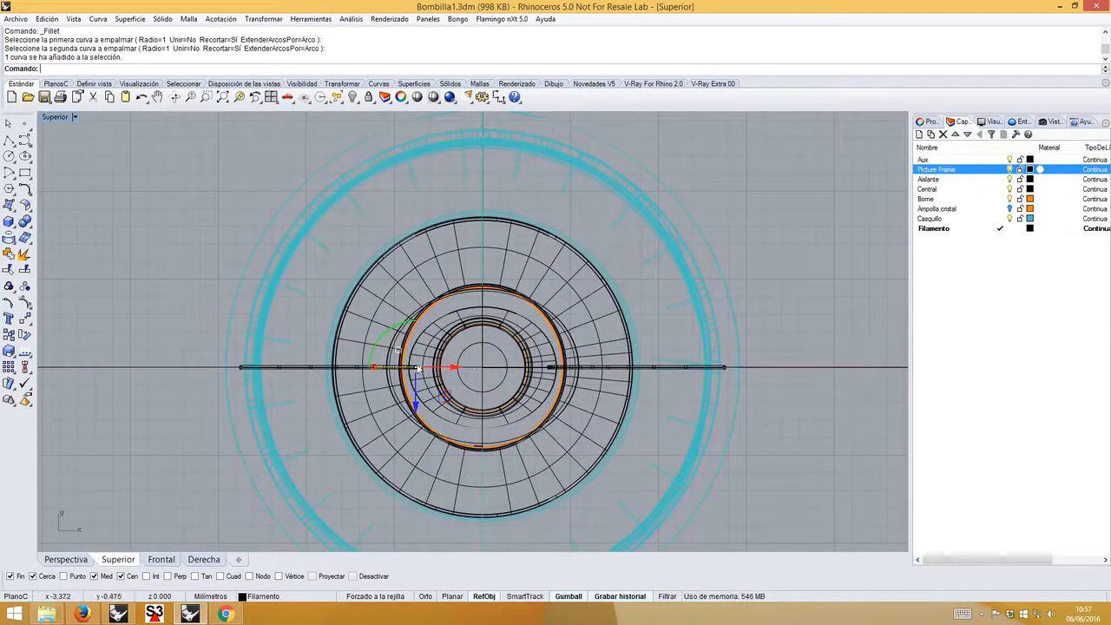
type("Ro")
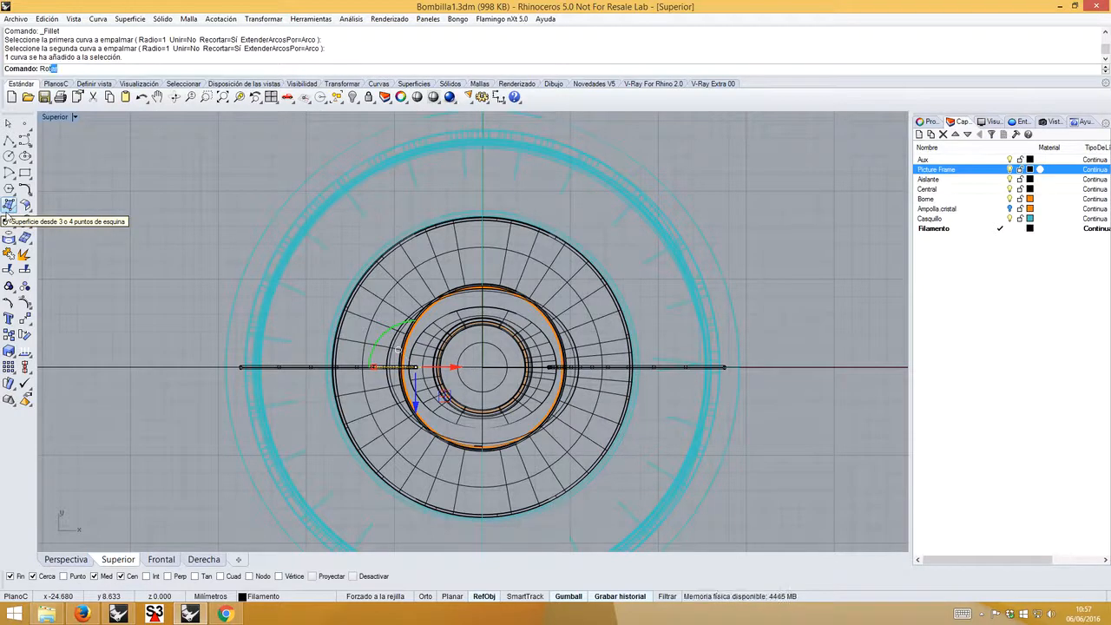
key("Return")
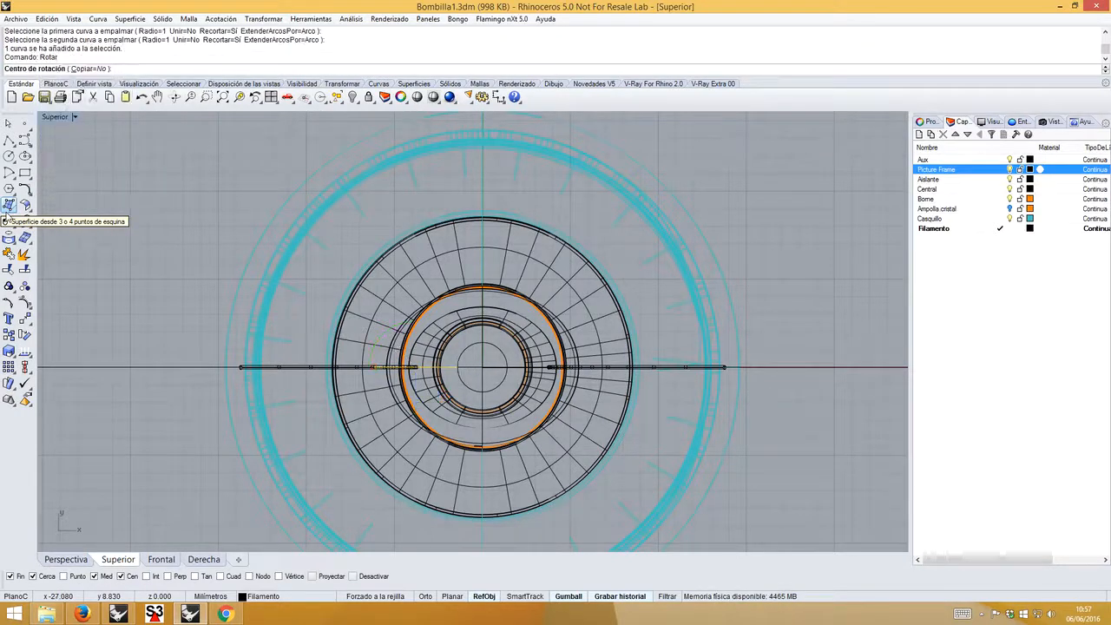
type("o")
key("Return")
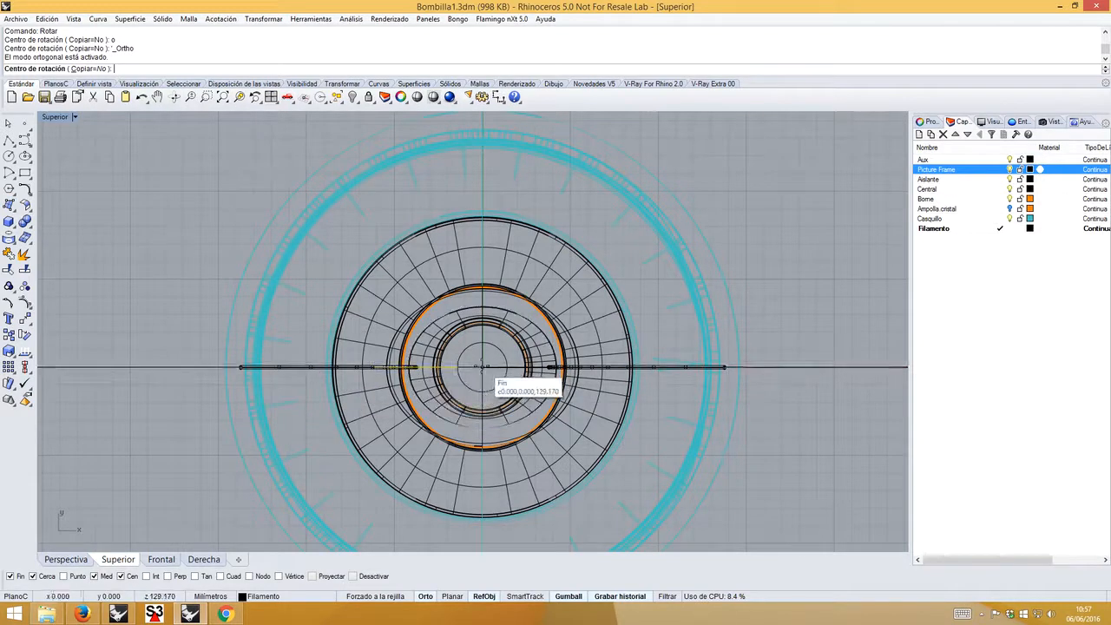
type("0")
key("Return")
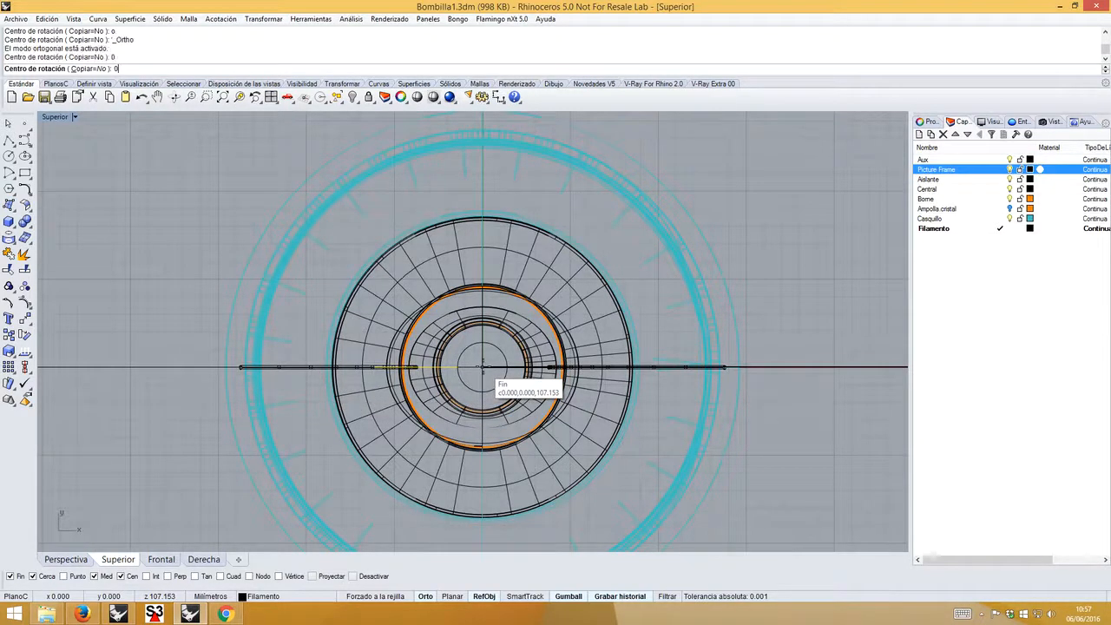
key("F8")
left_click(112, 460)
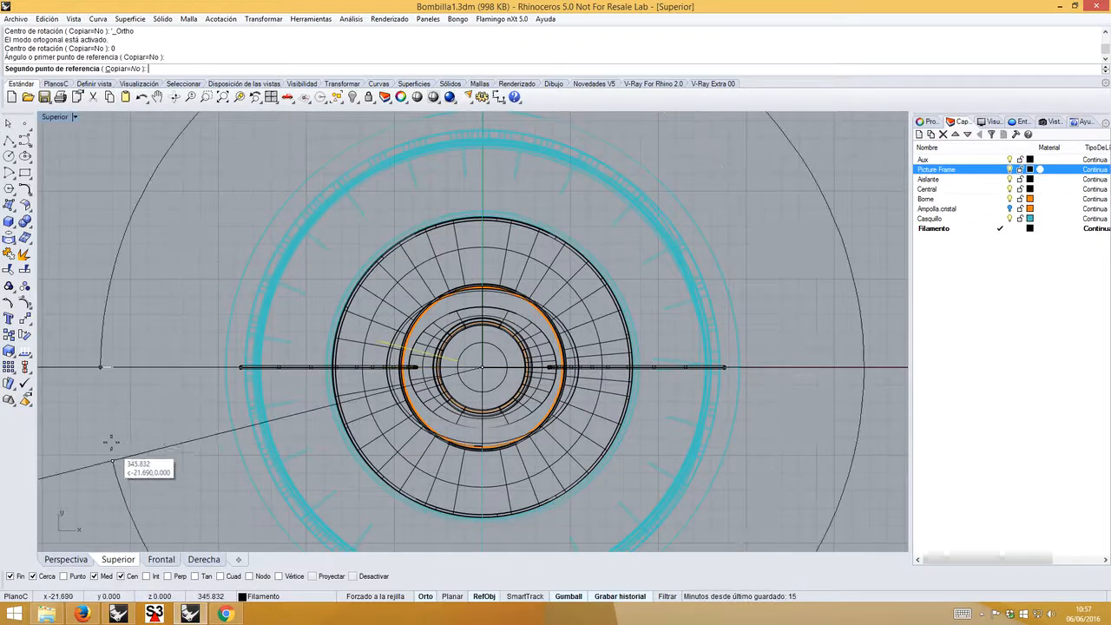
key("F8")
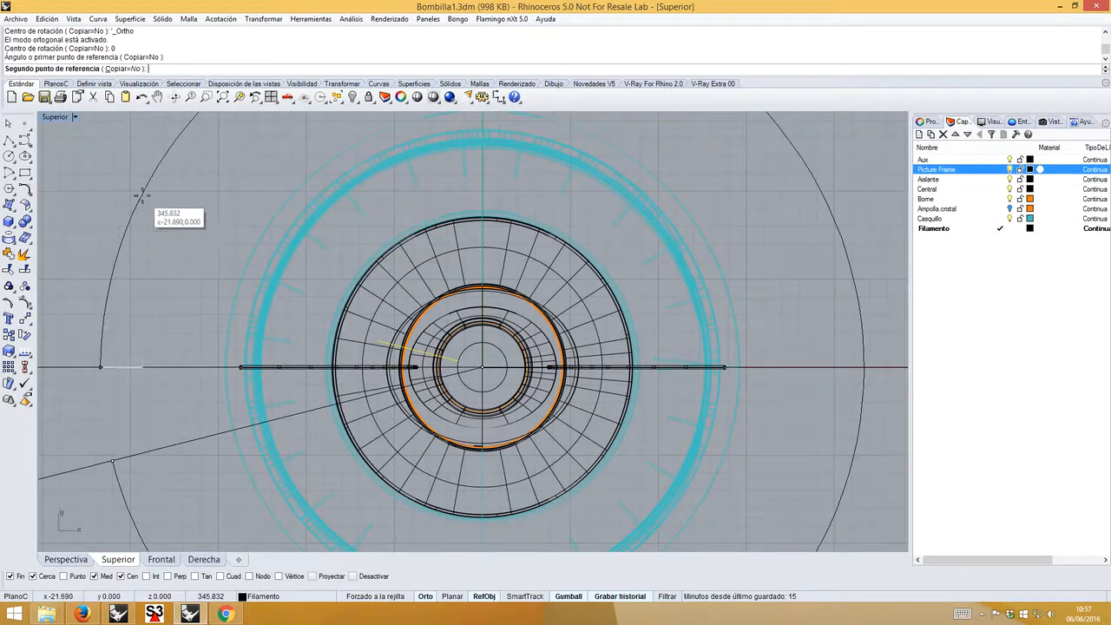
left_click(181, 429)
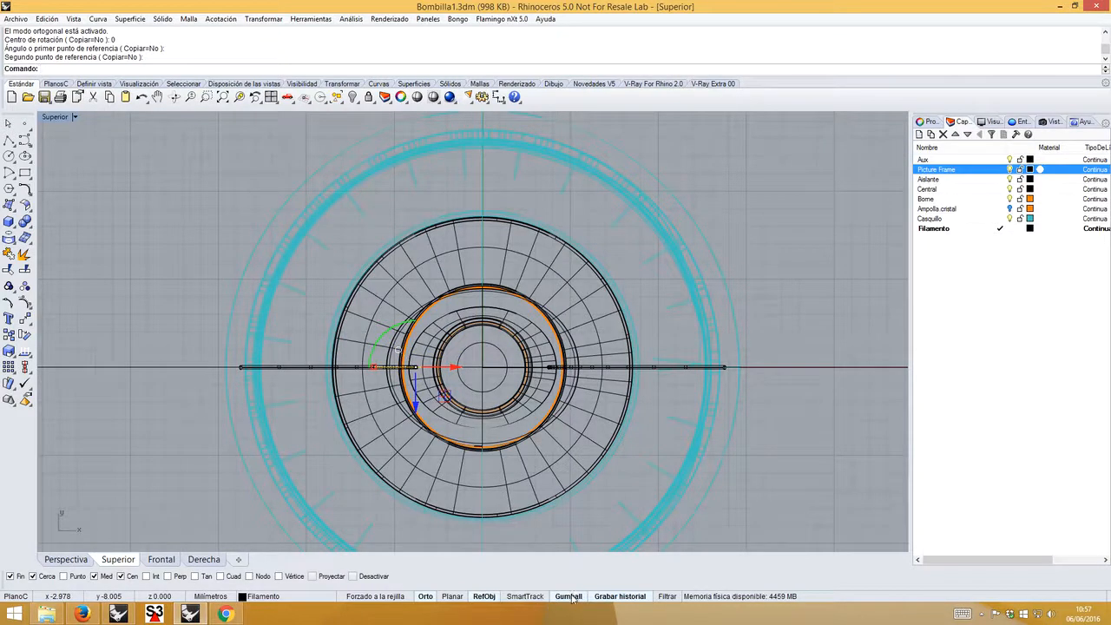
- Turn off the gumball and set the Superior view's display mode to Semitransparente
left_click(59, 116)
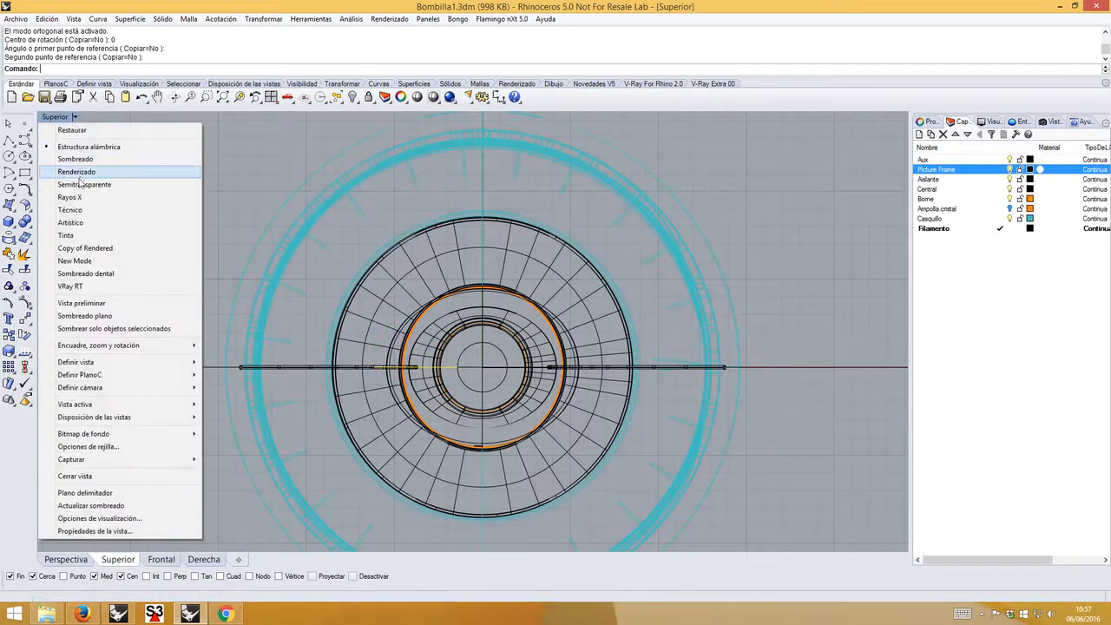
left_click(86, 185)
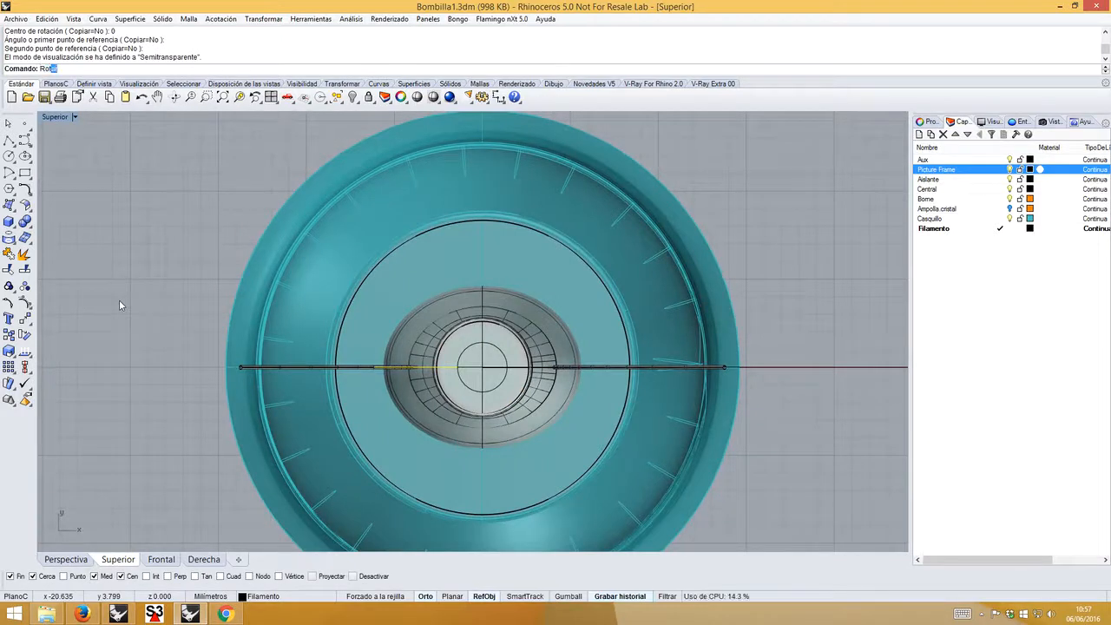
- Try again to rotate the selected support curve about the origin using two reference points
type("t")
key("Return")
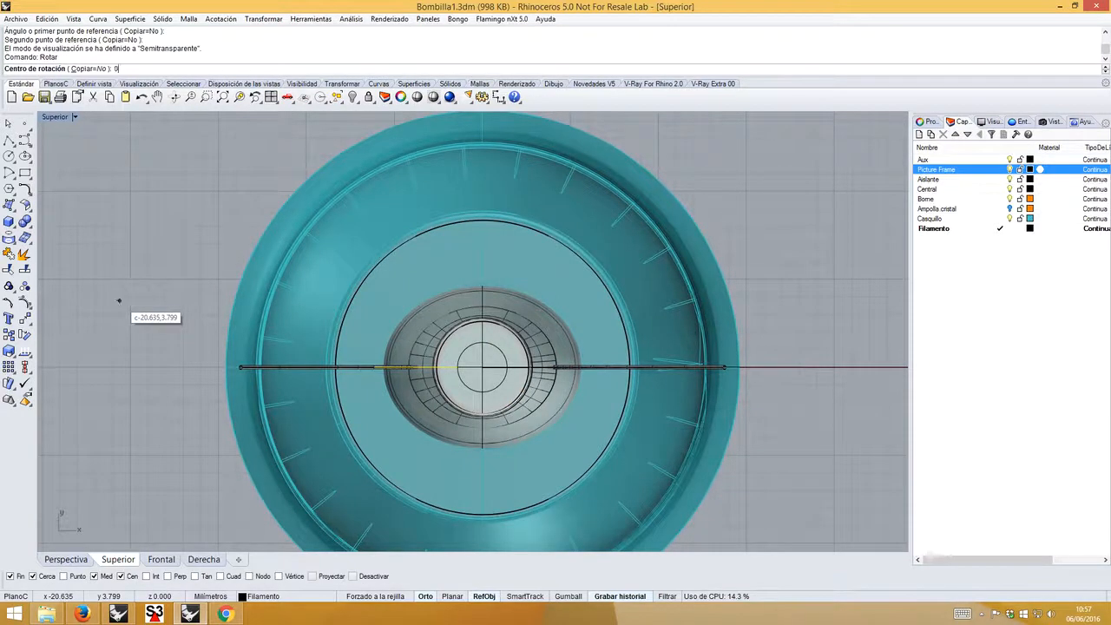
type("0")
key("Return")
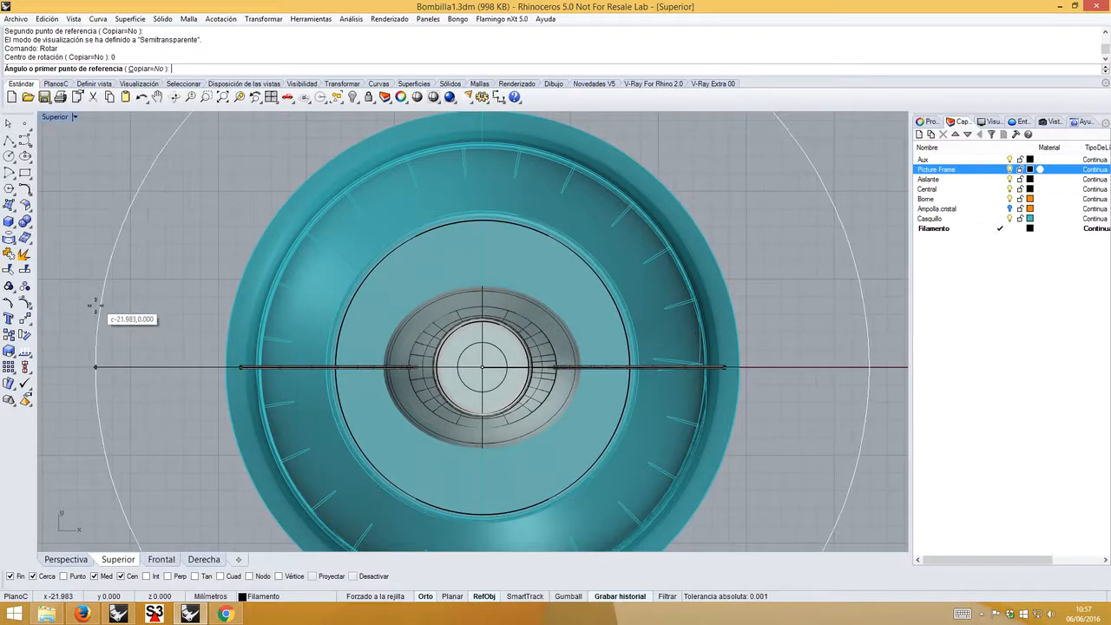
left_click(95, 305)
left_click(169, 184)
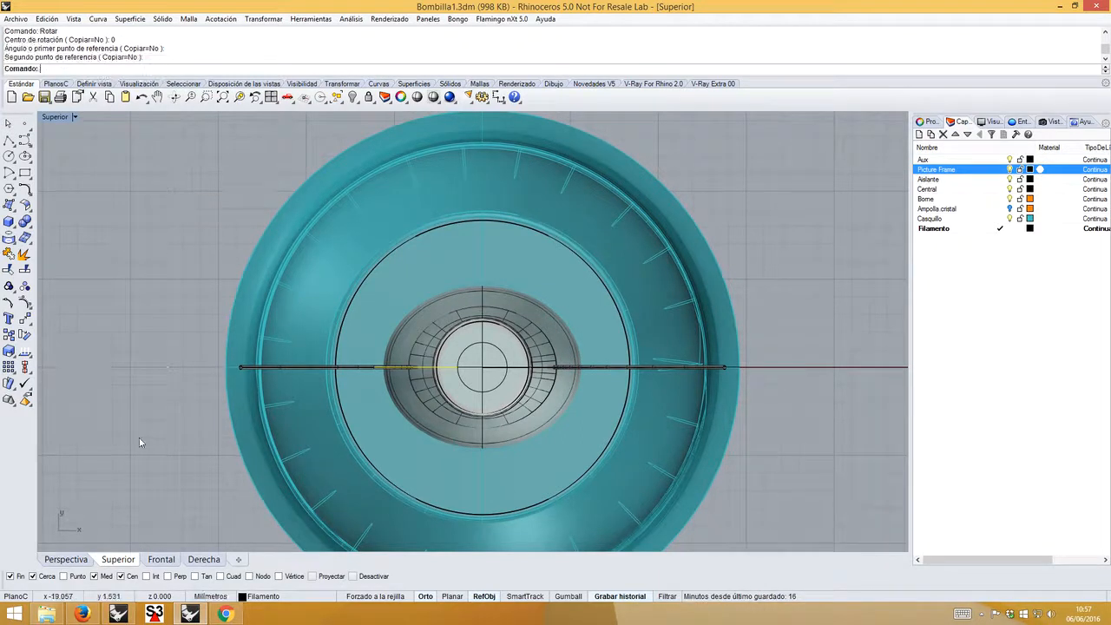
right_click_drag(133, 331, 127, 344)
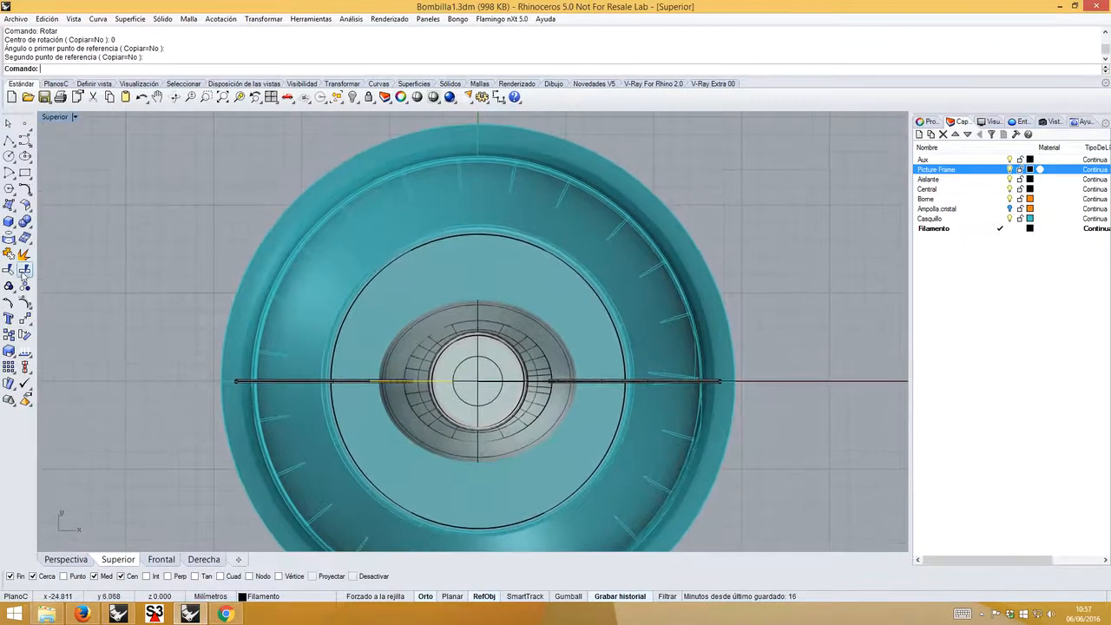
- Rotate the selected inner support curve about the origin in the Perspectiva view by about 310 degrees, turning it out of the front plane
type("Rot")
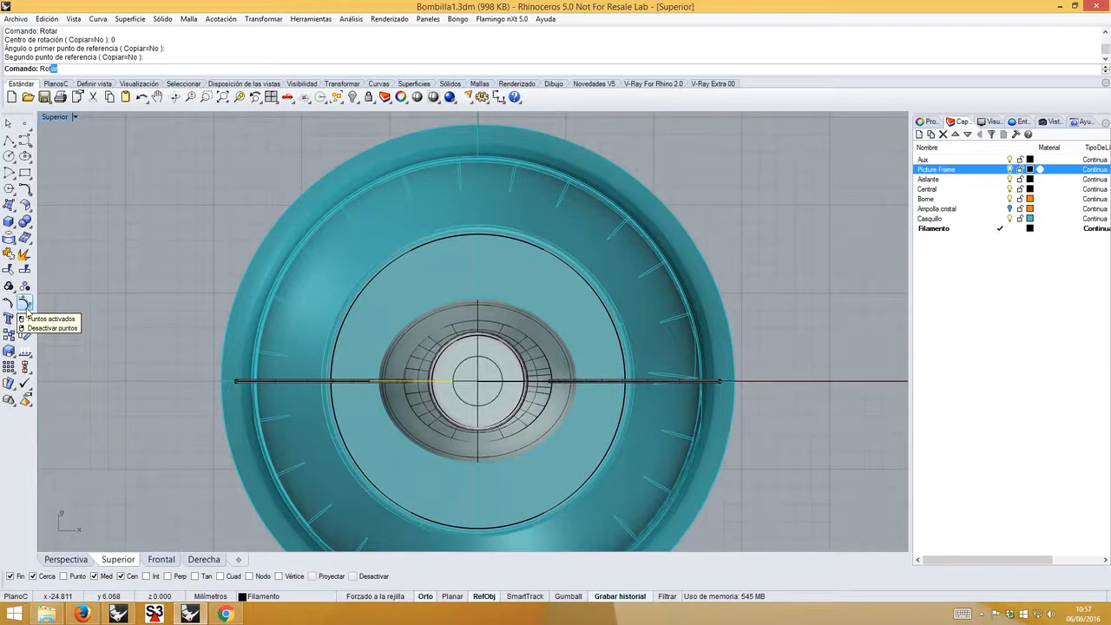
key("Return")
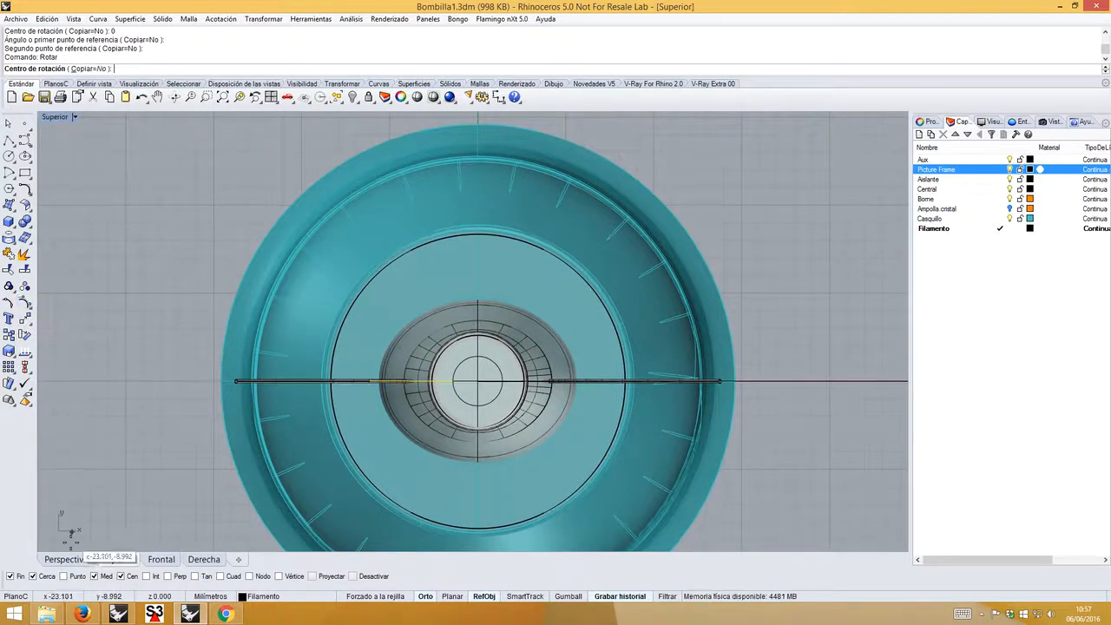
left_click(66, 560)
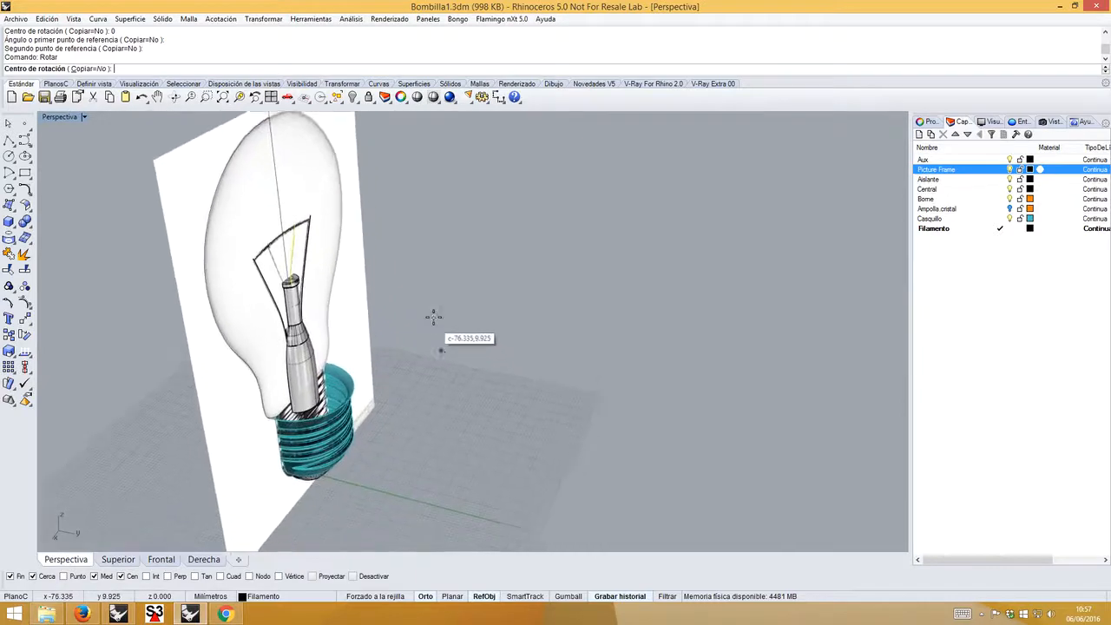
type("0")
key("Return")
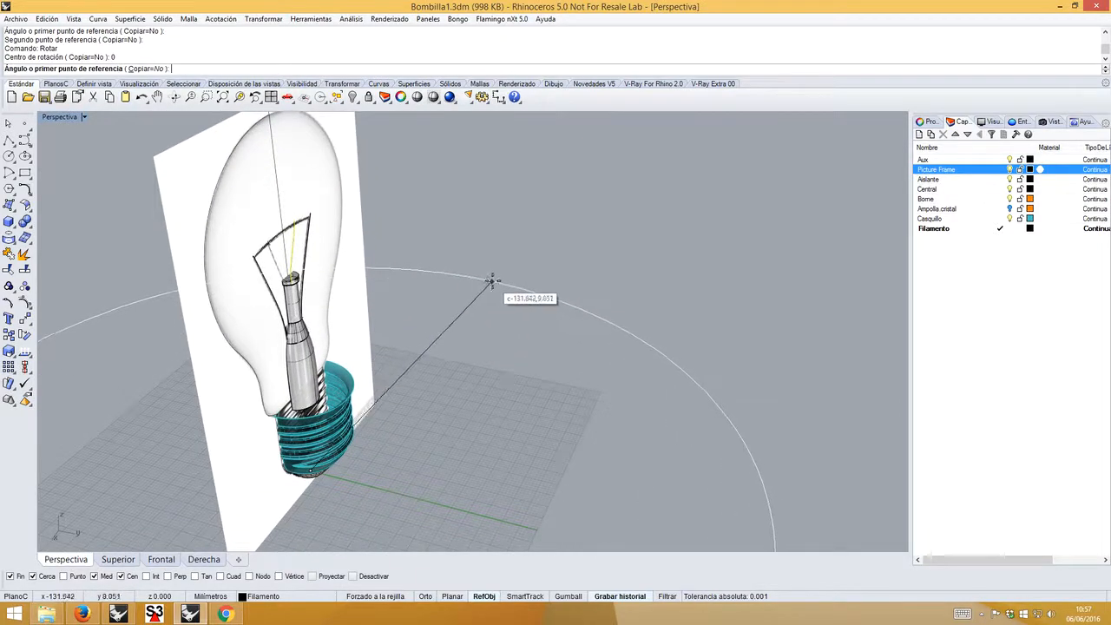
key("F8")
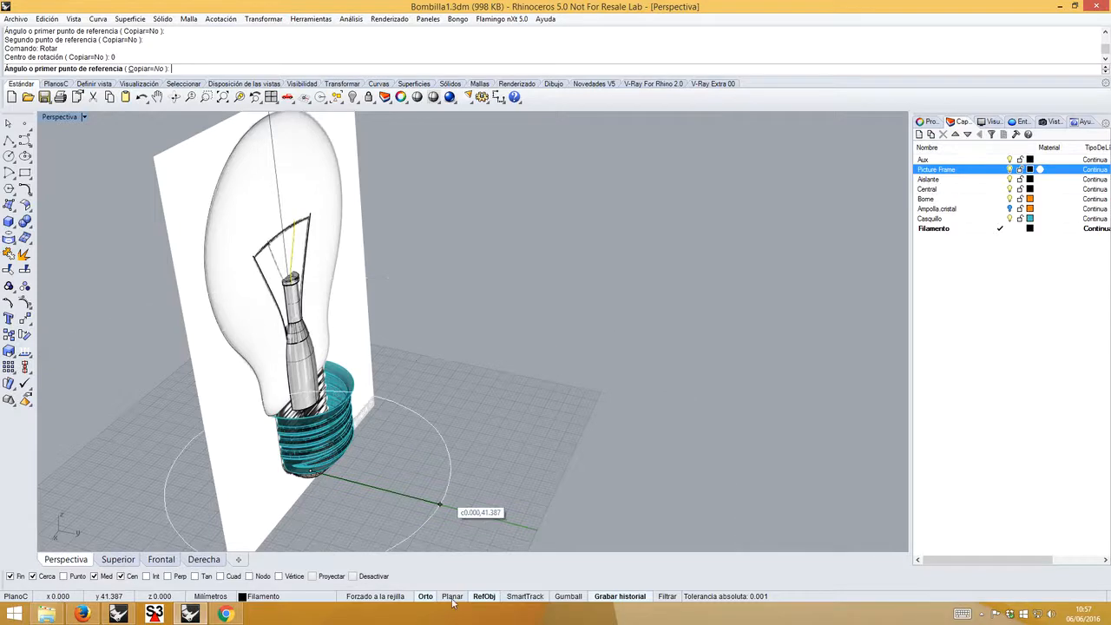
left_click(442, 311)
right_click_drag(505, 403, 575, 455)
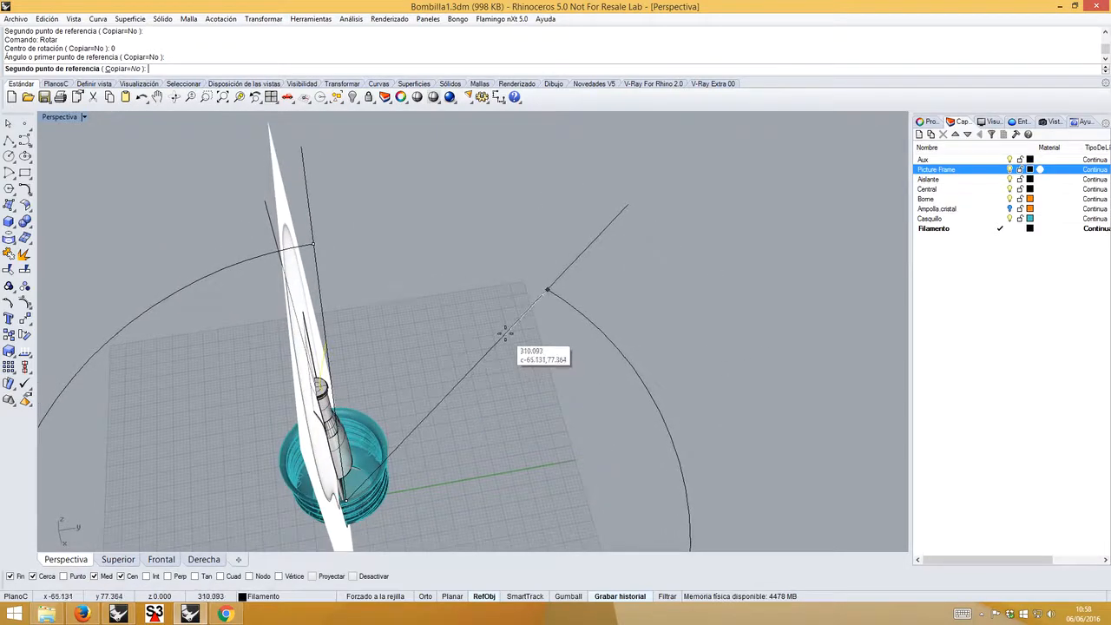
key("Escape")
right_click_drag(335, 338, 233, 424)
- Mirror the selected inner support curve in the Frontal view across the vertical axis through the origin, keeping the original
left_click(160, 560)
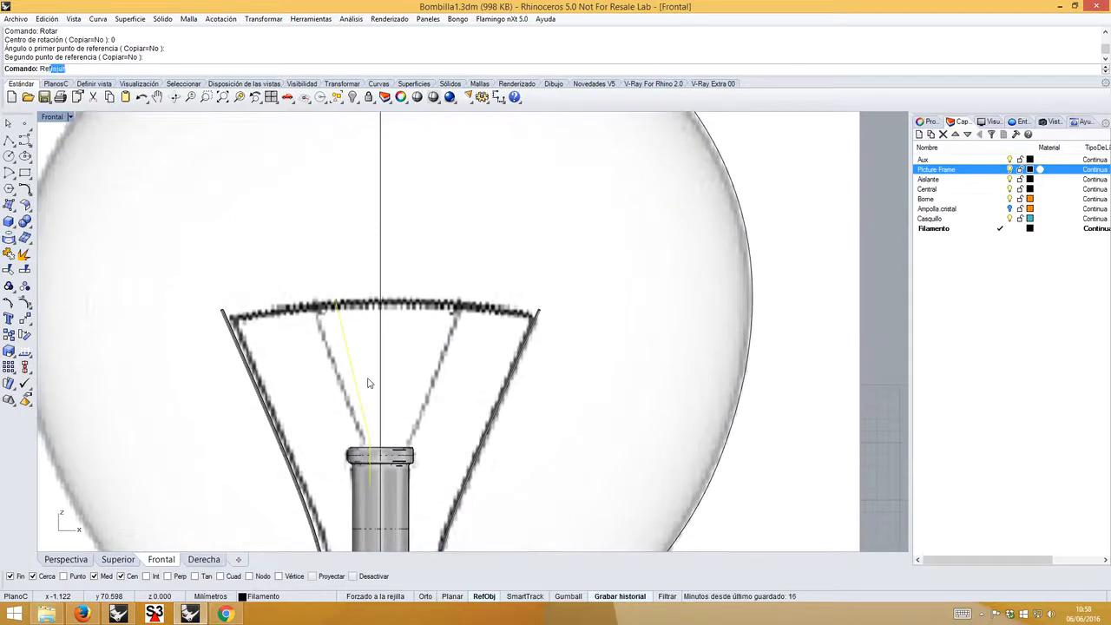
key("Return")
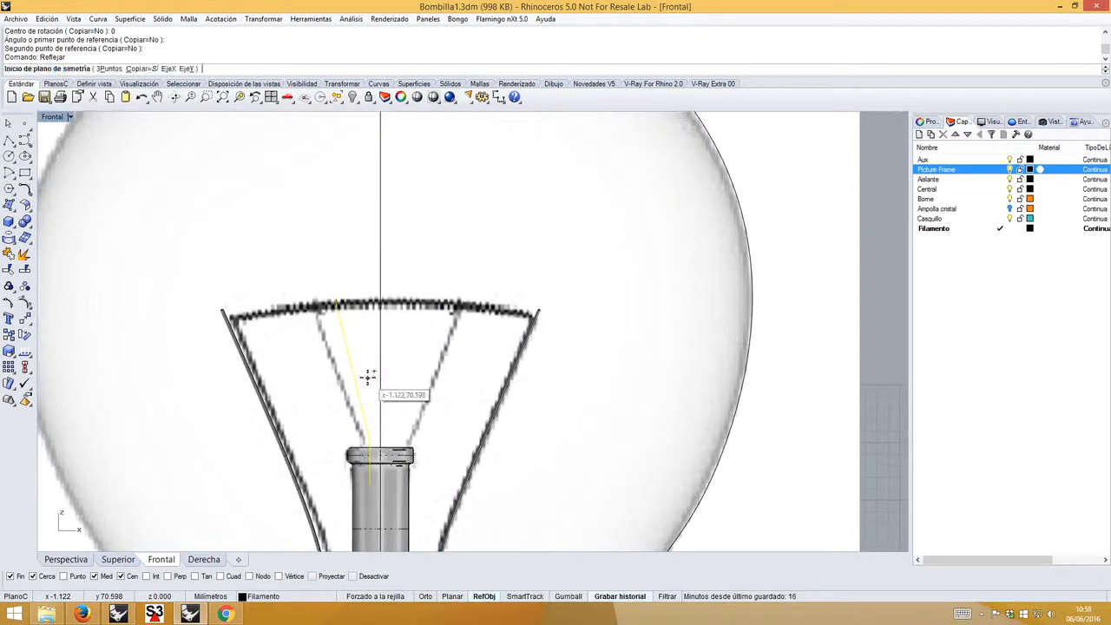
type("0")
key("Return")
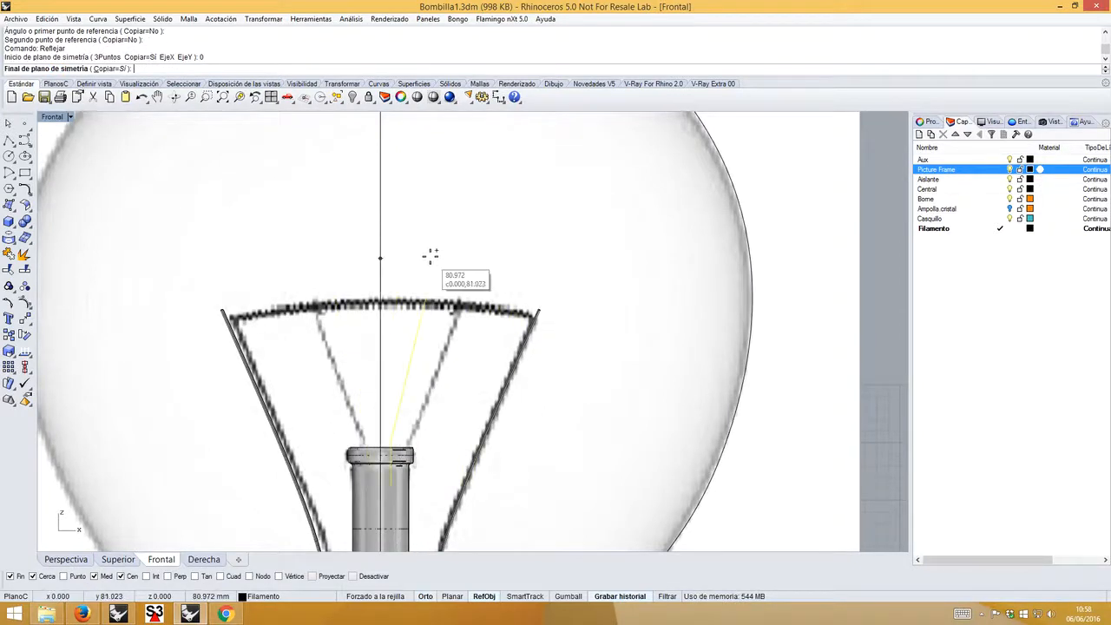
left_click(429, 260)
- Hide the Picture Frame layer and show the support curves in the Perspectiva view
key("ctrl+F3")
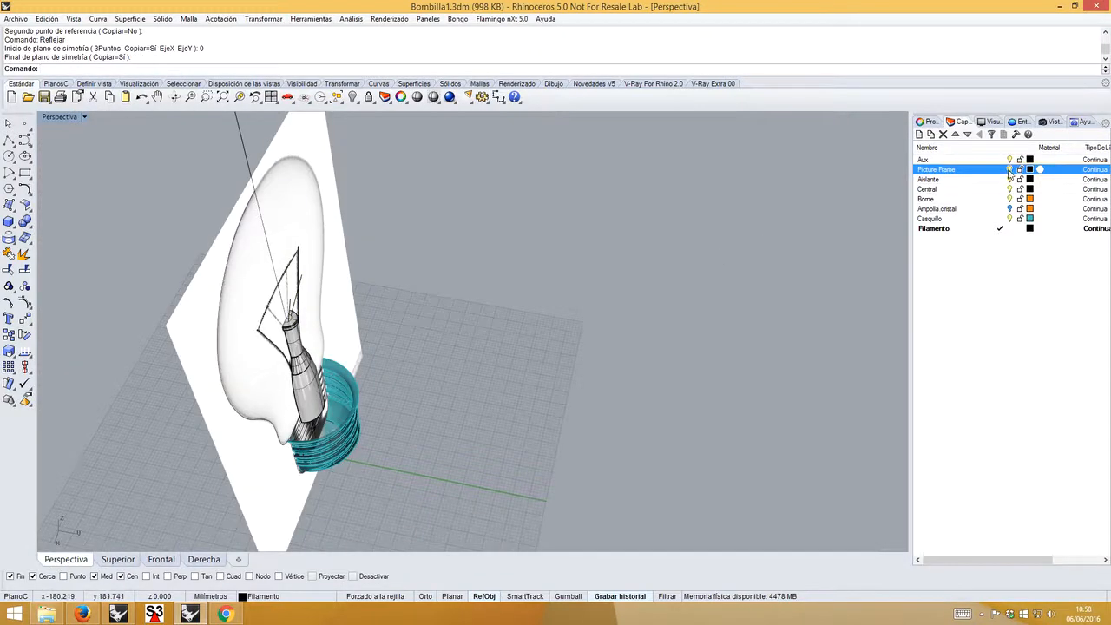
left_click(1010, 169)
right_click_drag(530, 351, 629, 335)
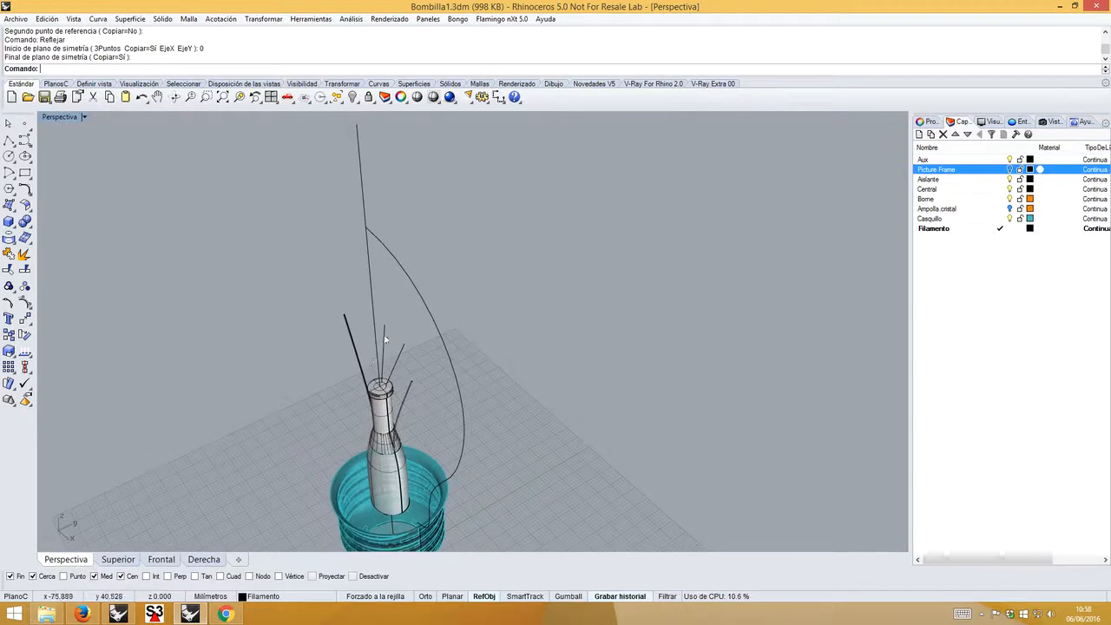
scroll(385, 338, "up", 2)
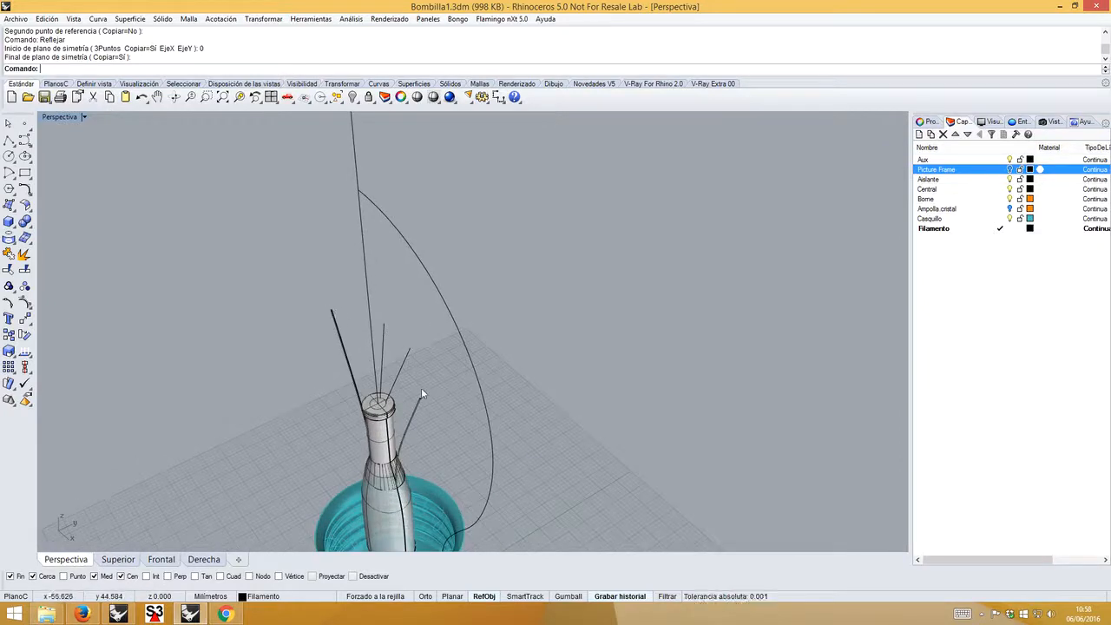
scroll(422, 400, "up", 2)
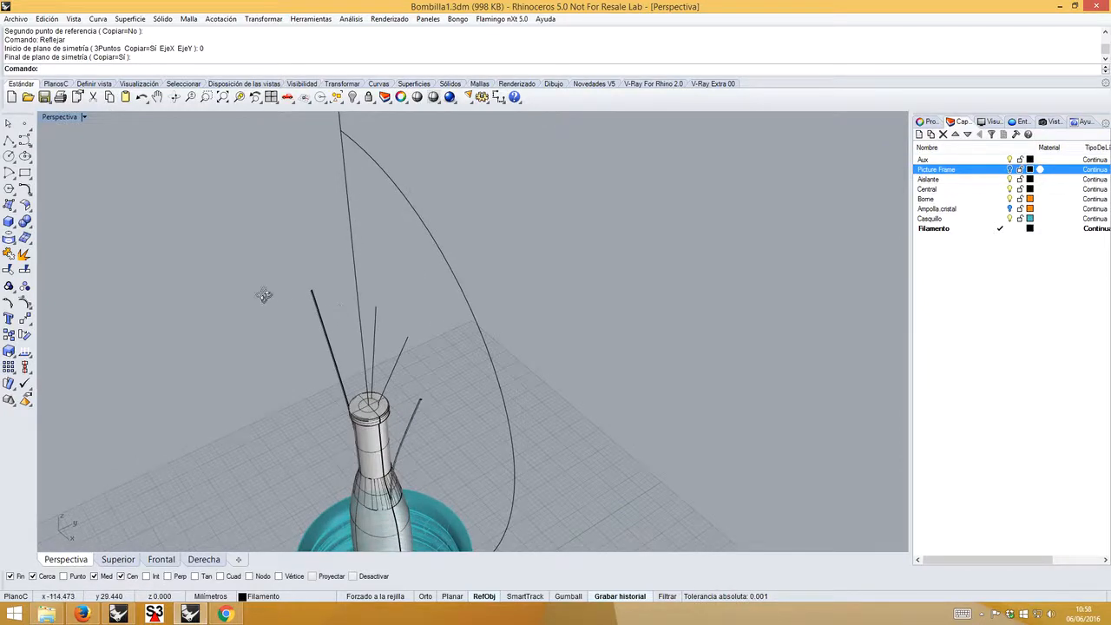
right_click_drag(264, 295, 278, 287)
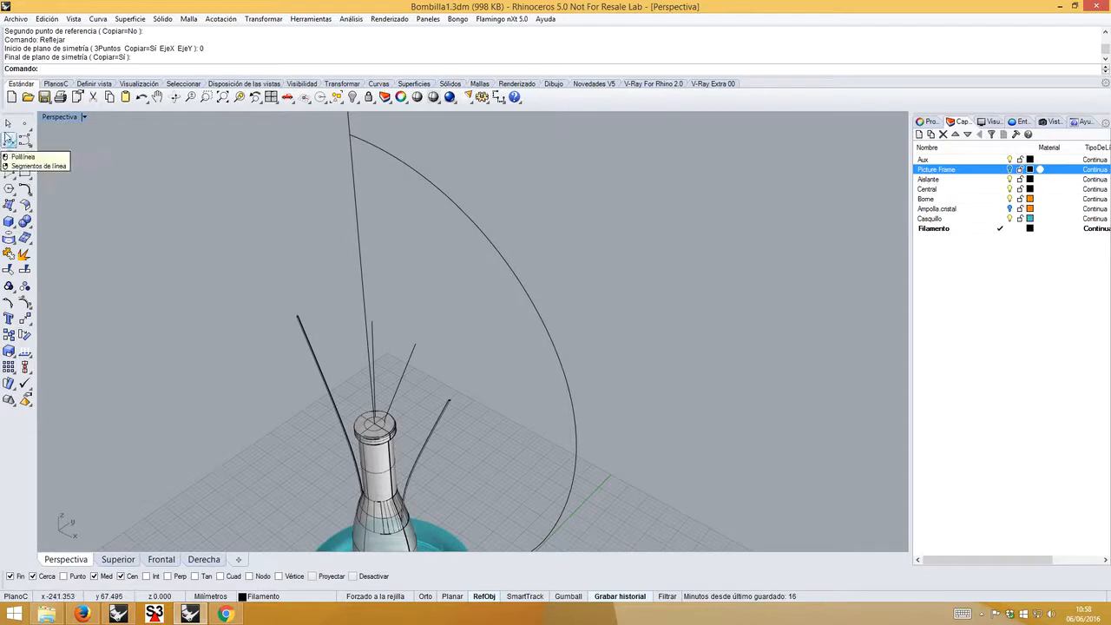
- Draw a straight polyline from the tip of the left outer support to the tip of the left inner support
right_click_drag(234, 346, 367, 310)
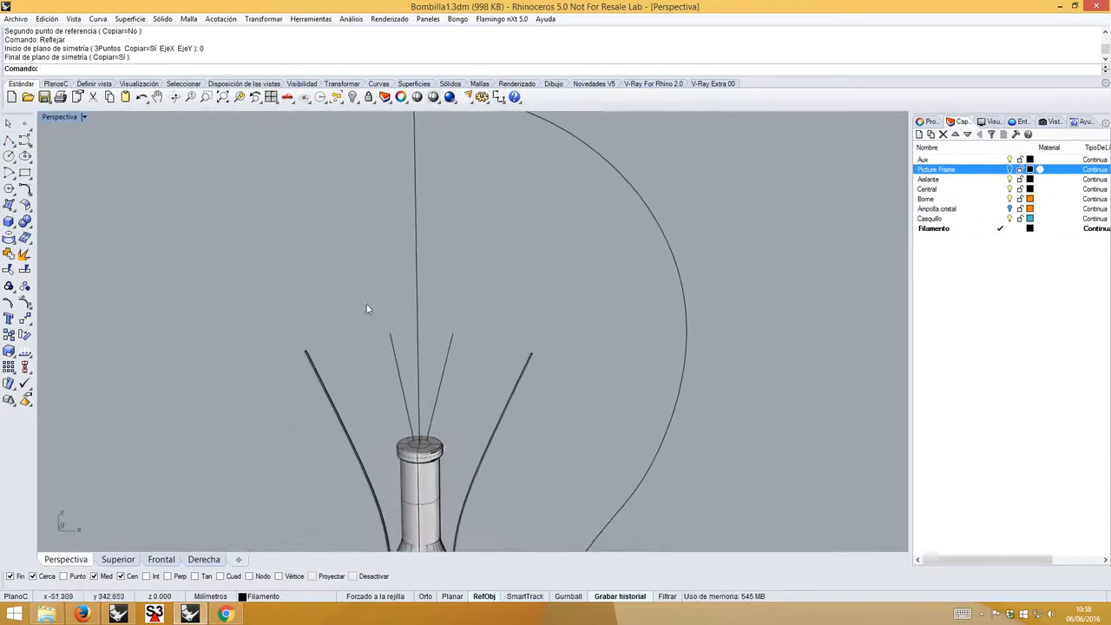
left_click(9, 140)
right_click_drag(313, 322, 325, 339)
scroll(323, 343, "up", 3)
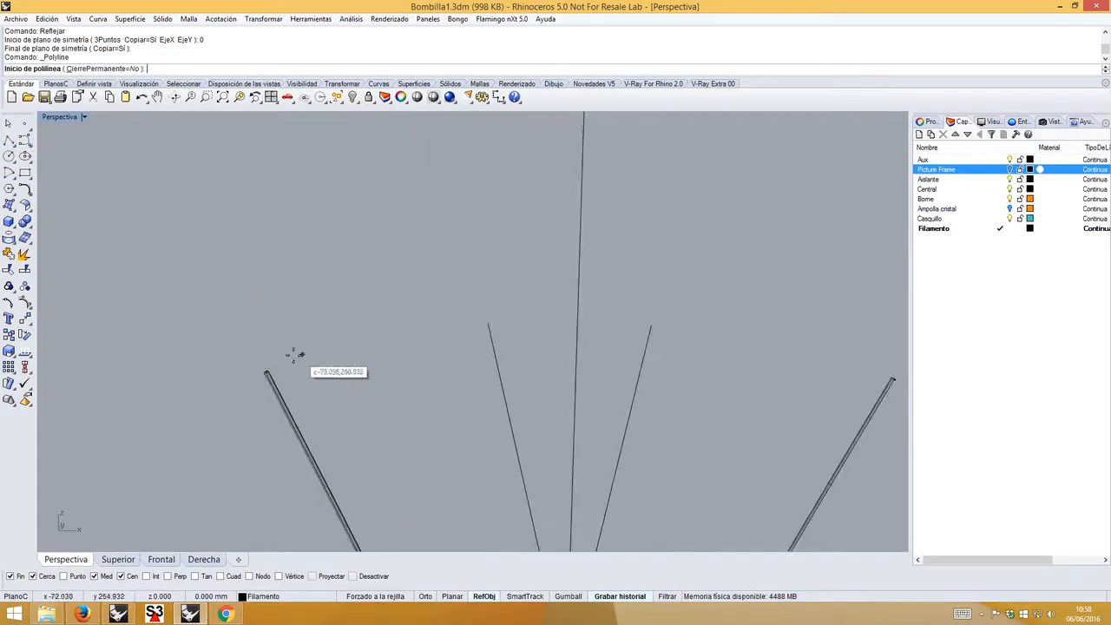
left_click(265, 372)
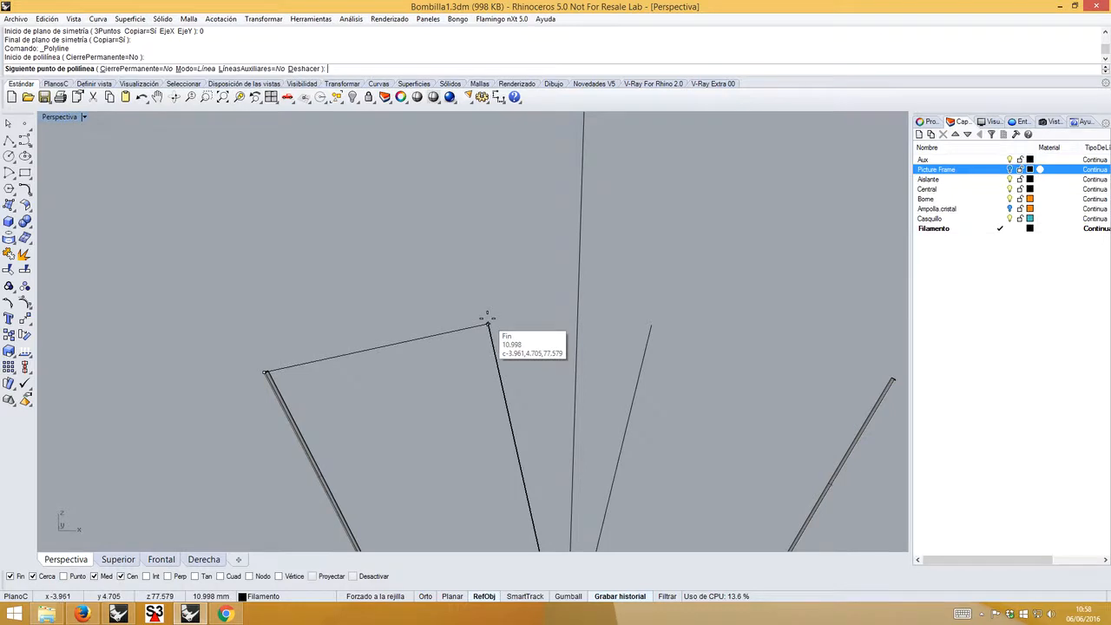
left_click(488, 323)
key("Return")
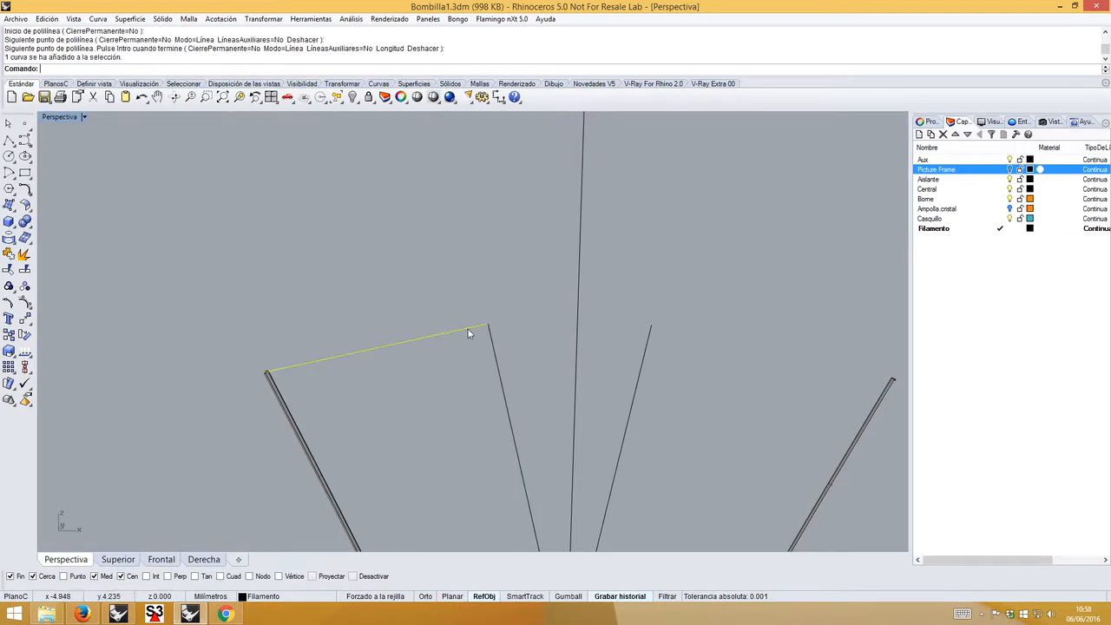
- Mirror the new line through the origin across the bulb's left-right symmetry plane so a copy links the tips of the right supports
type("M")
key("BackSpace")
type("Reflejar")
key("Return")
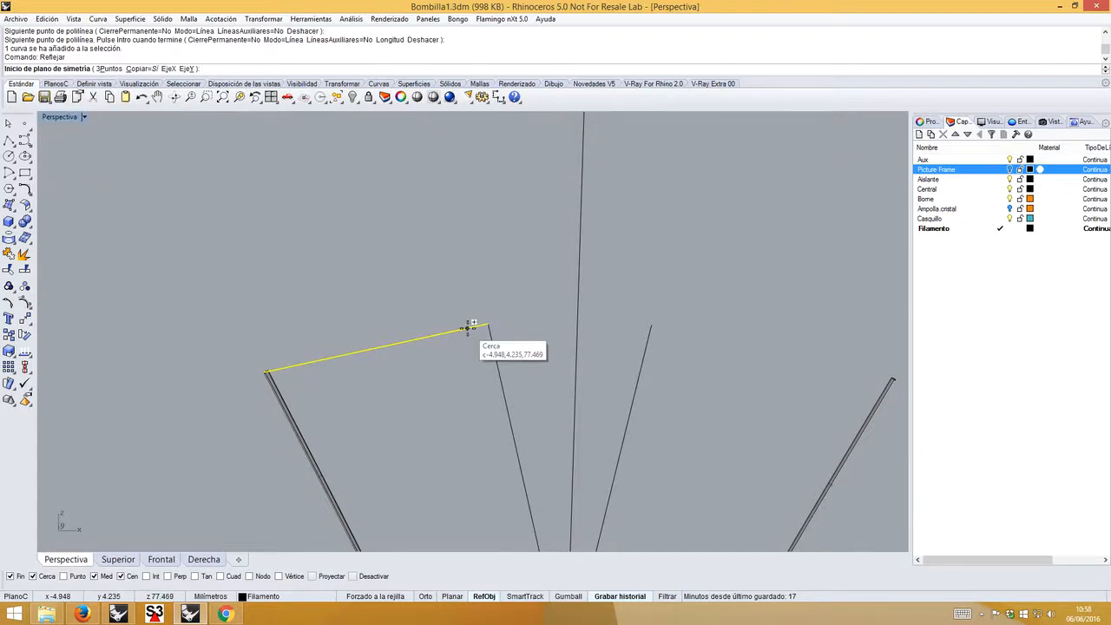
scroll(470, 326, "down", 5)
type("0")
key("Return")
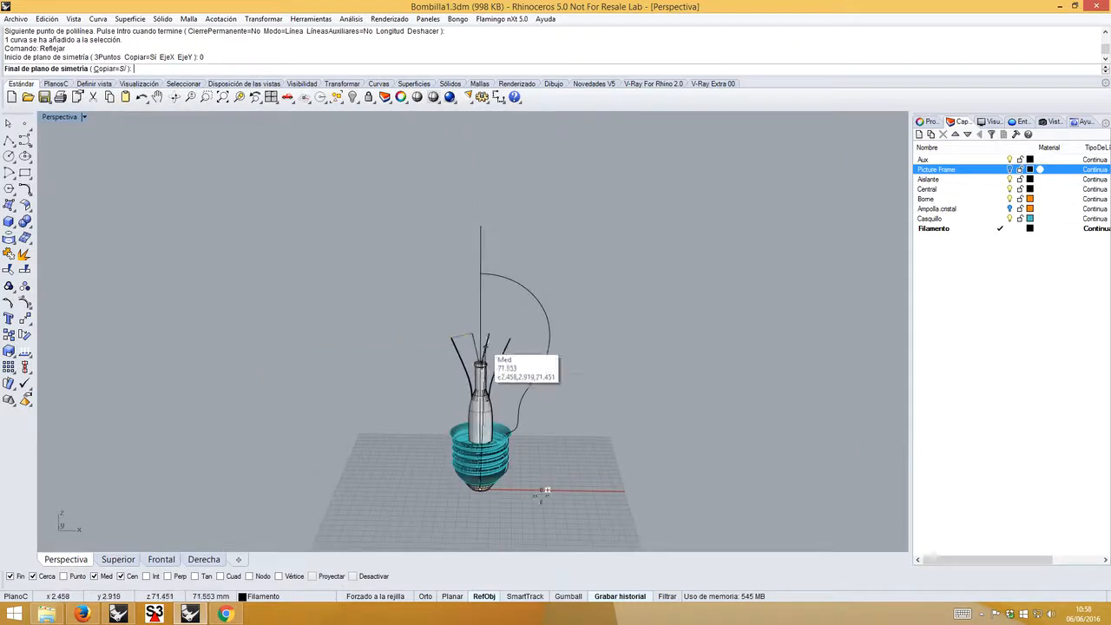
left_click(505, 482)
scroll(502, 329, "up", 5)
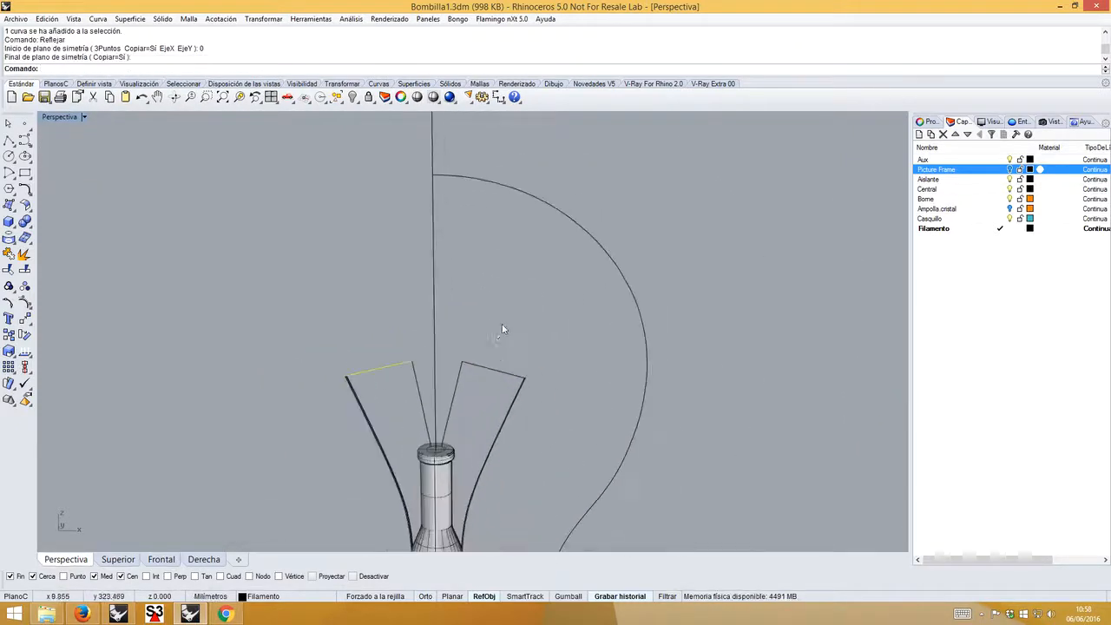
scroll(502, 330, "up", 2)
left_click(470, 356)
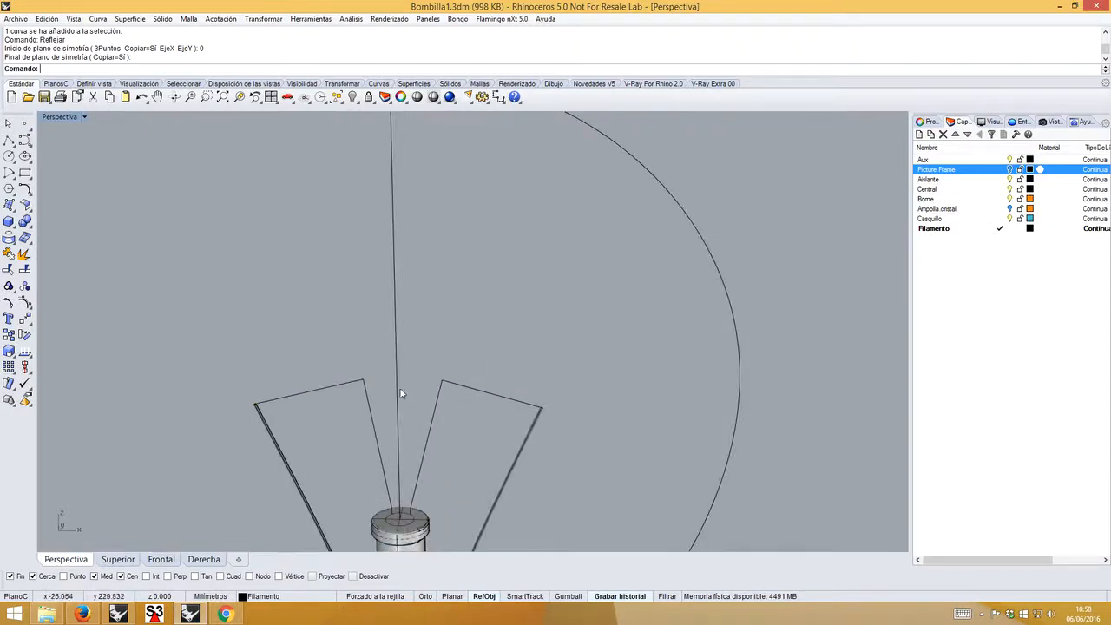
- Draw a straight polyline connecting the tips of the two inner supports
scroll(390, 398, "up", 2)
right_click_drag(402, 391, 360, 377)
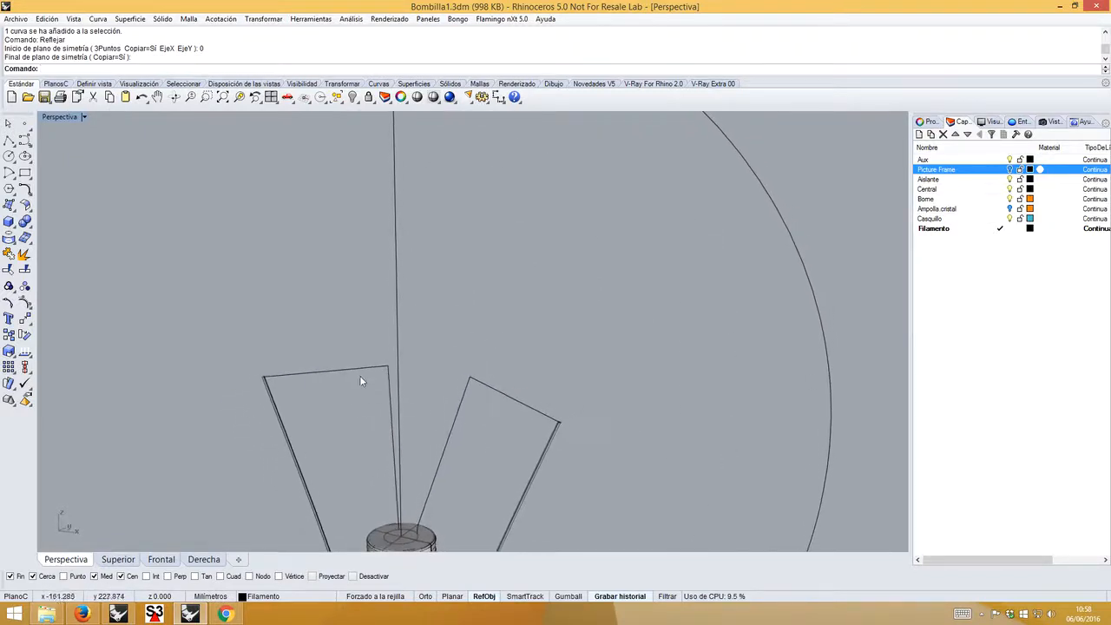
right_click_drag(429, 370, 399, 365)
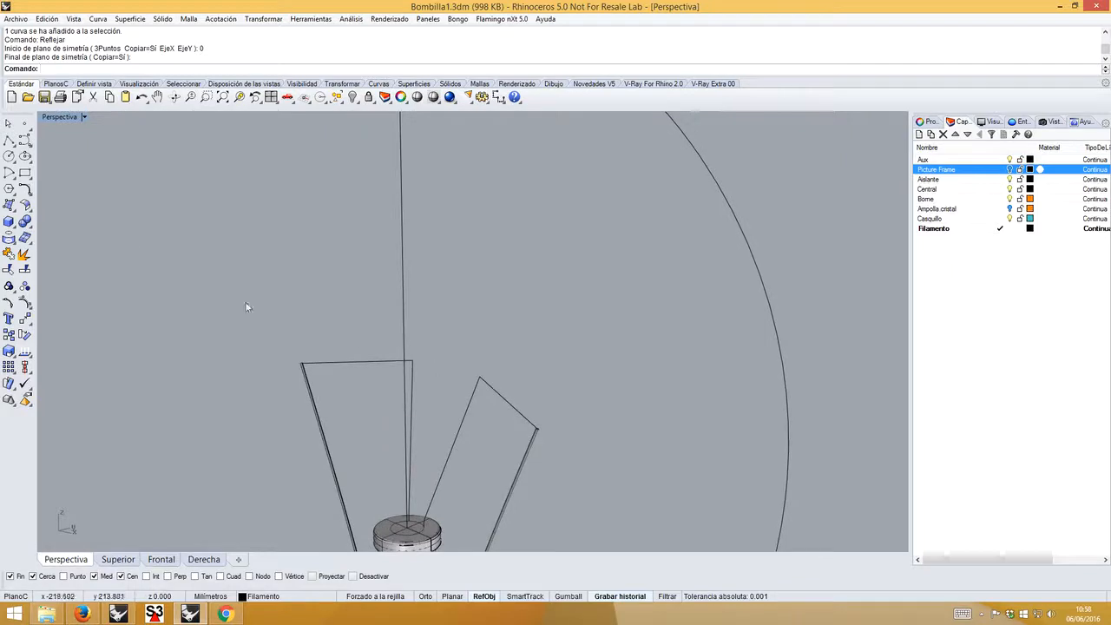
left_click(9, 142)
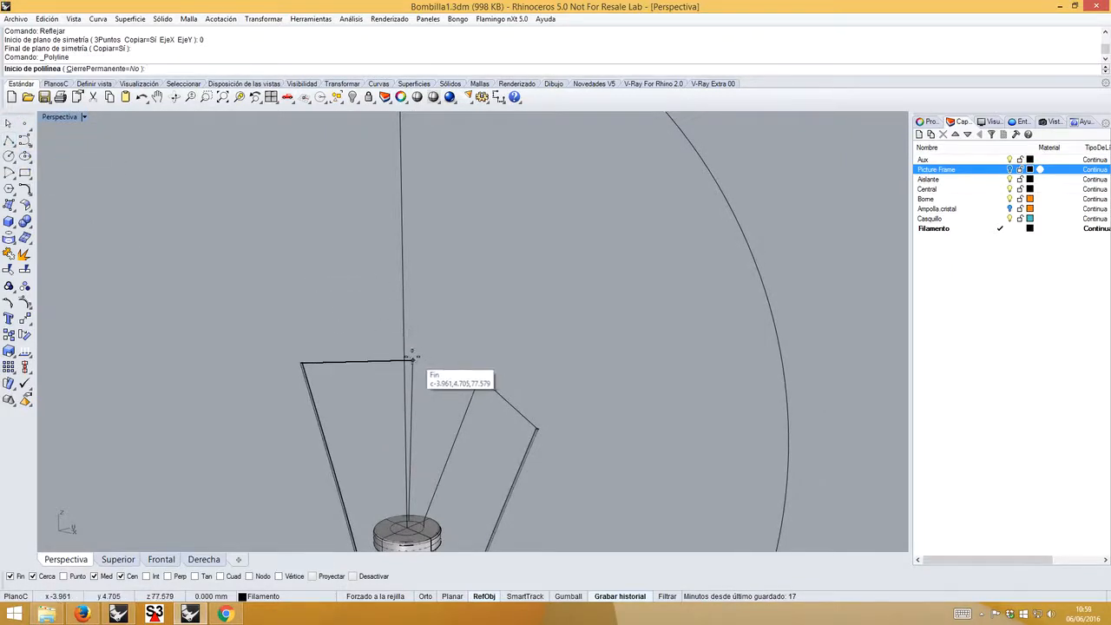
left_click(412, 360)
left_click(480, 377)
key("Return")
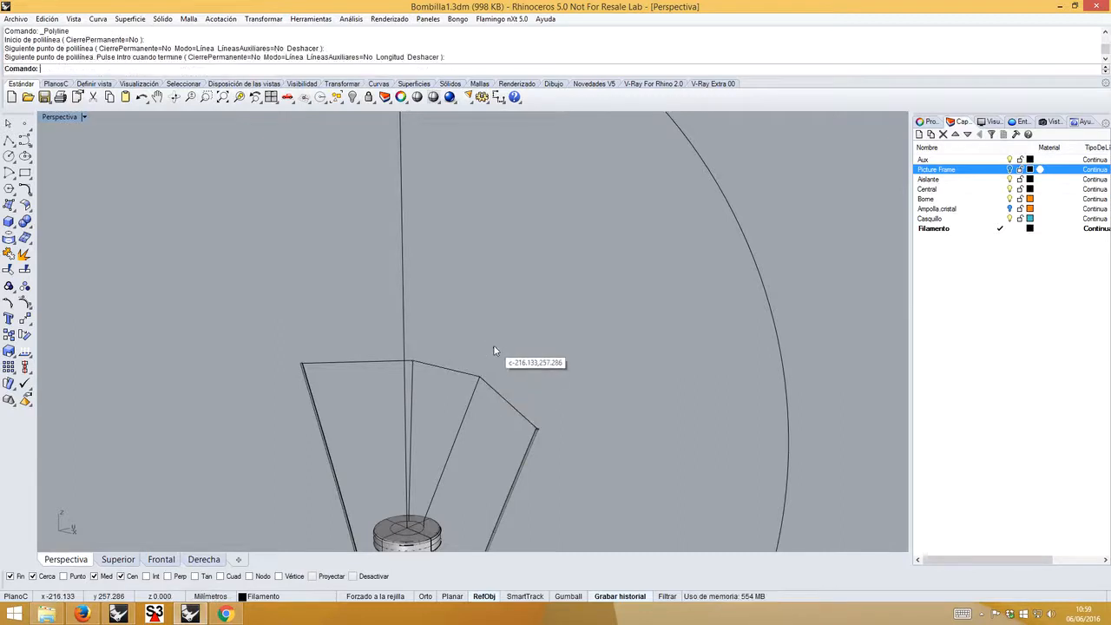
- Join the three line segments spanning the support tips into one open filament curve
left_click(488, 383)
left_click(466, 373, "shift")
left_click(388, 360, "shift")
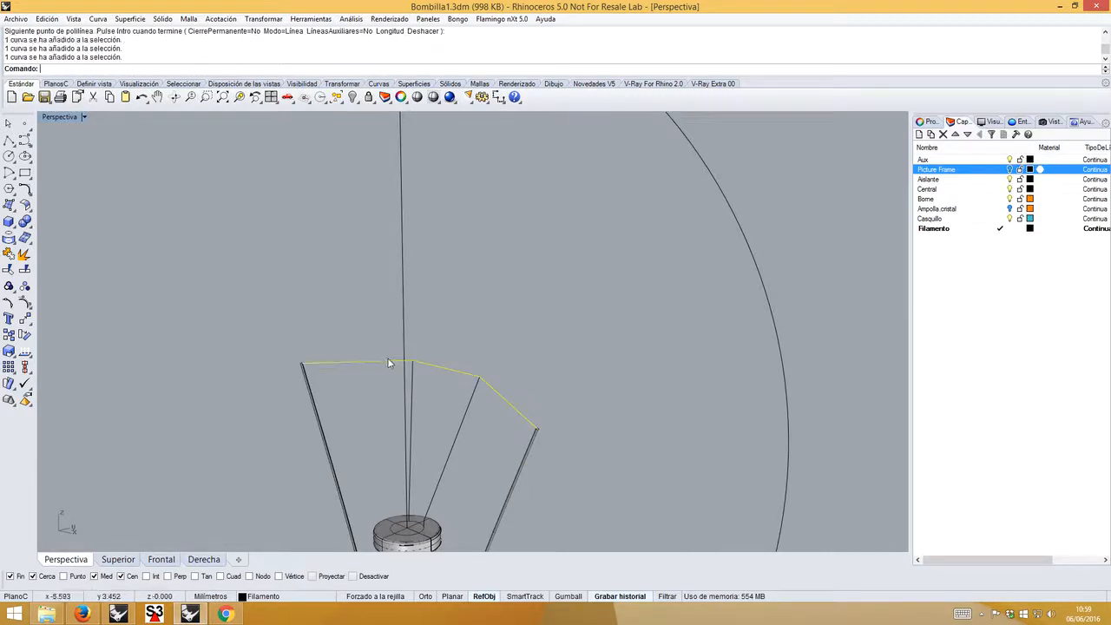
left_click(8, 253)
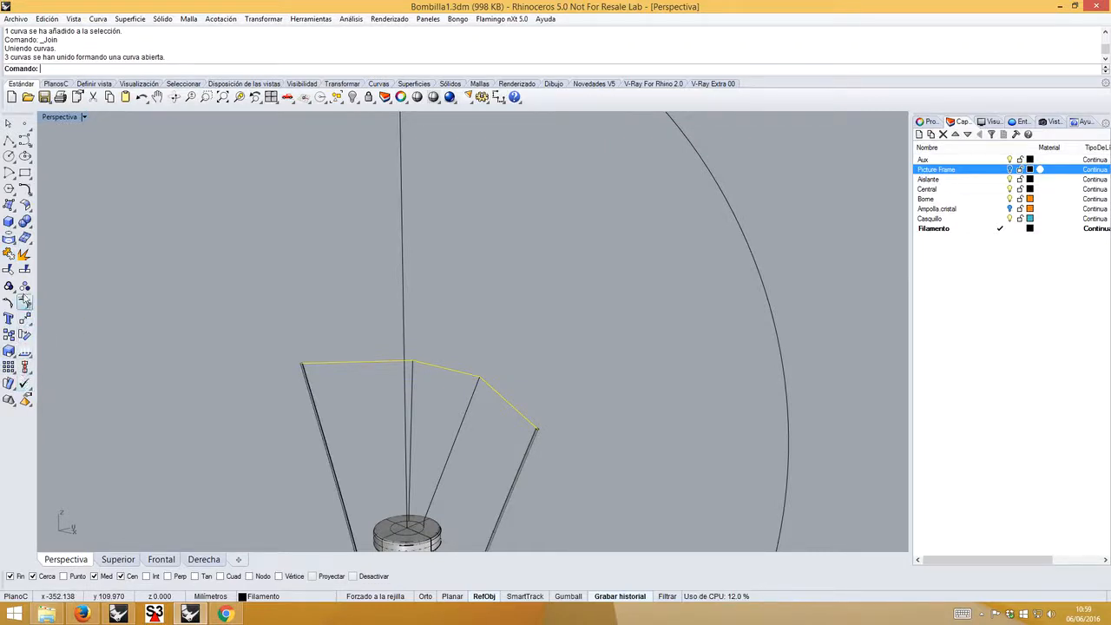
- Fillet both corners of the joined filament curve, at the tips of the two inner supports, with a radius of 1
left_click(25, 190)
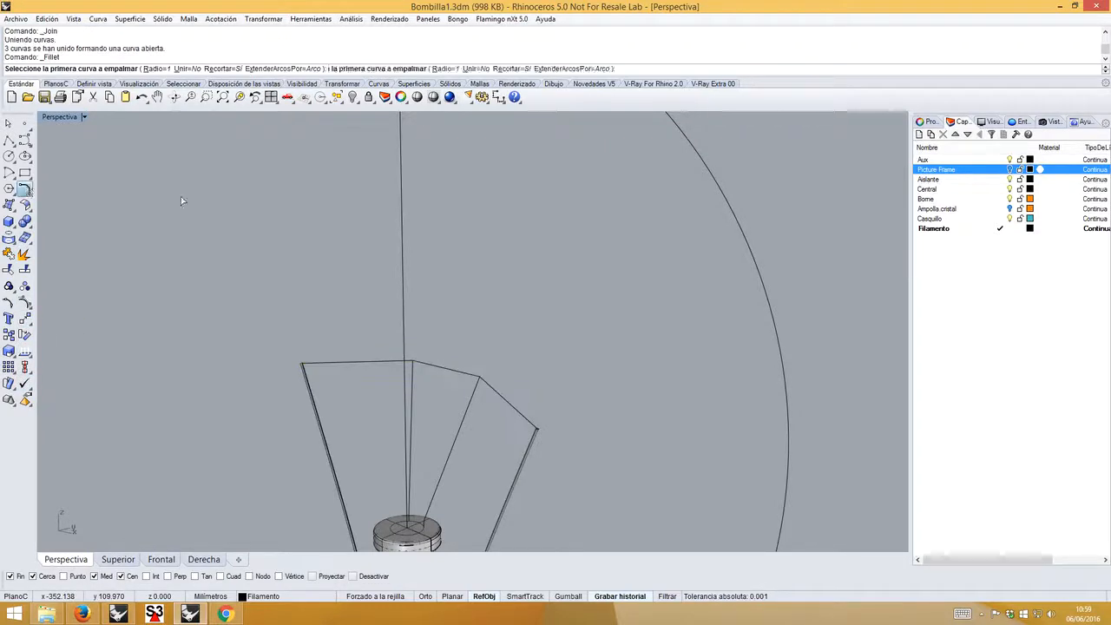
left_click(400, 364)
left_click(422, 367)
right_click_drag(460, 339, 423, 323)
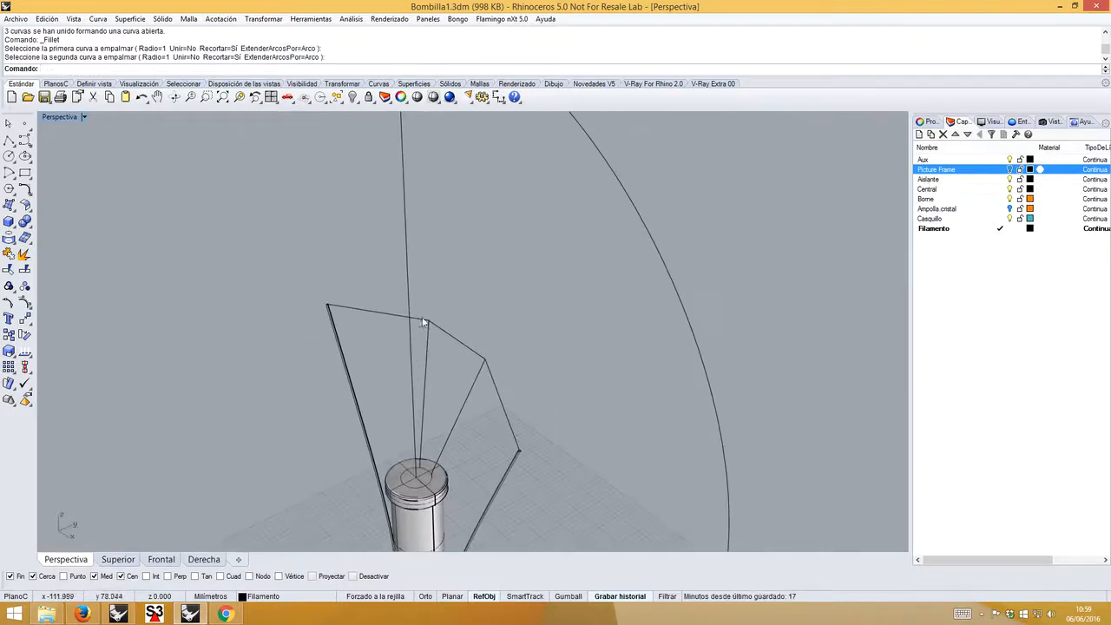
scroll(423, 319, "up", 7)
right_click(606, 371)
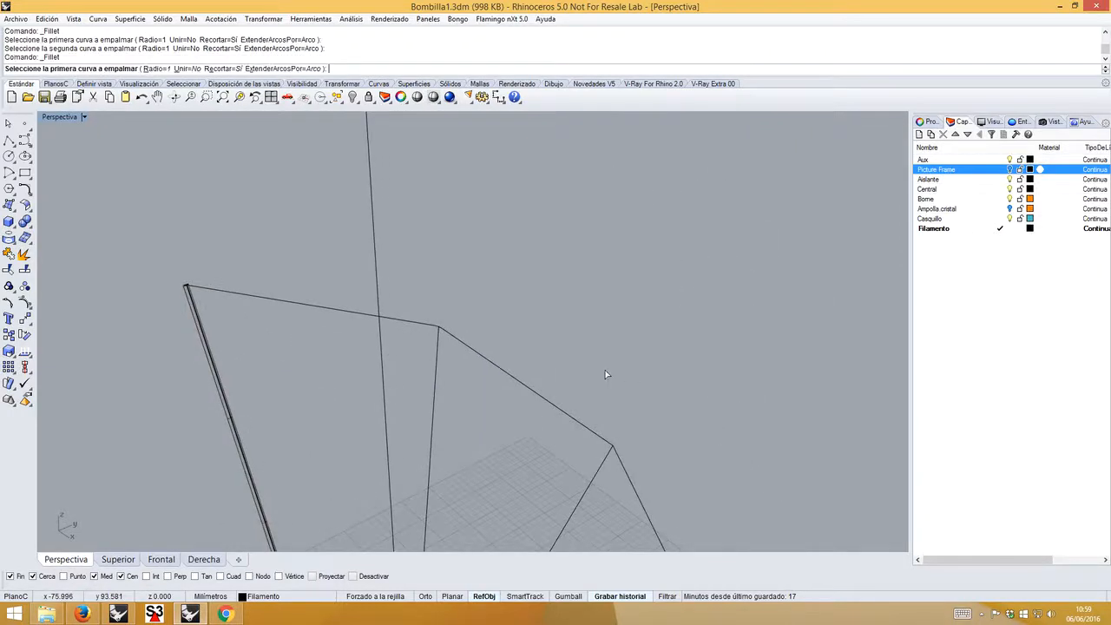
left_click(607, 442)
left_click(622, 465)
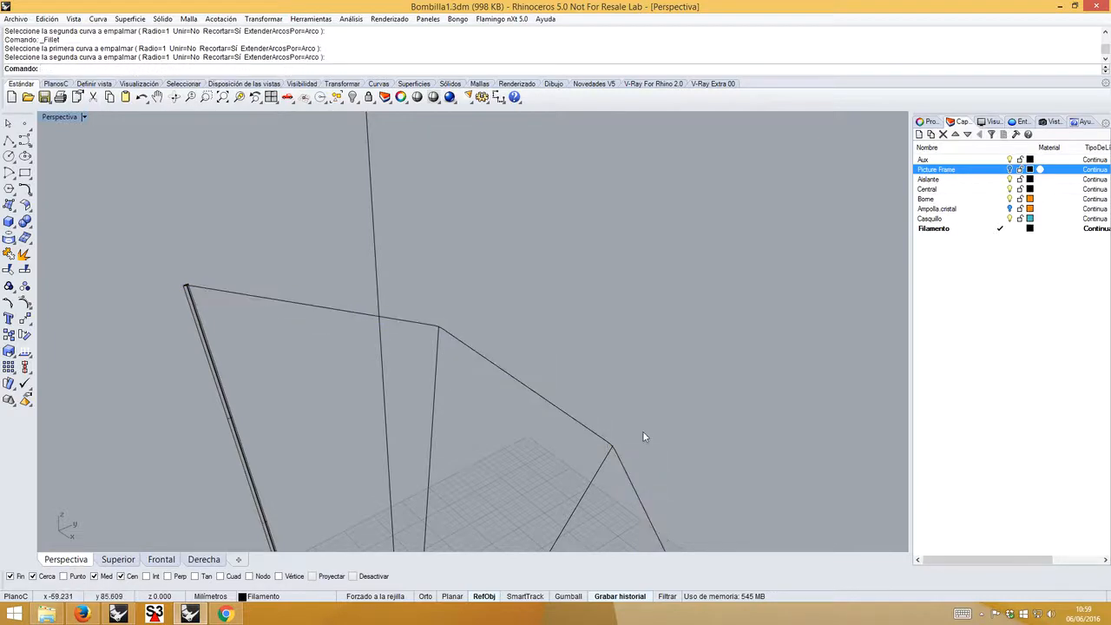
scroll(643, 430, "down", 5)
scroll(650, 450, "up", 8)
scroll(645, 379, "down", 5)
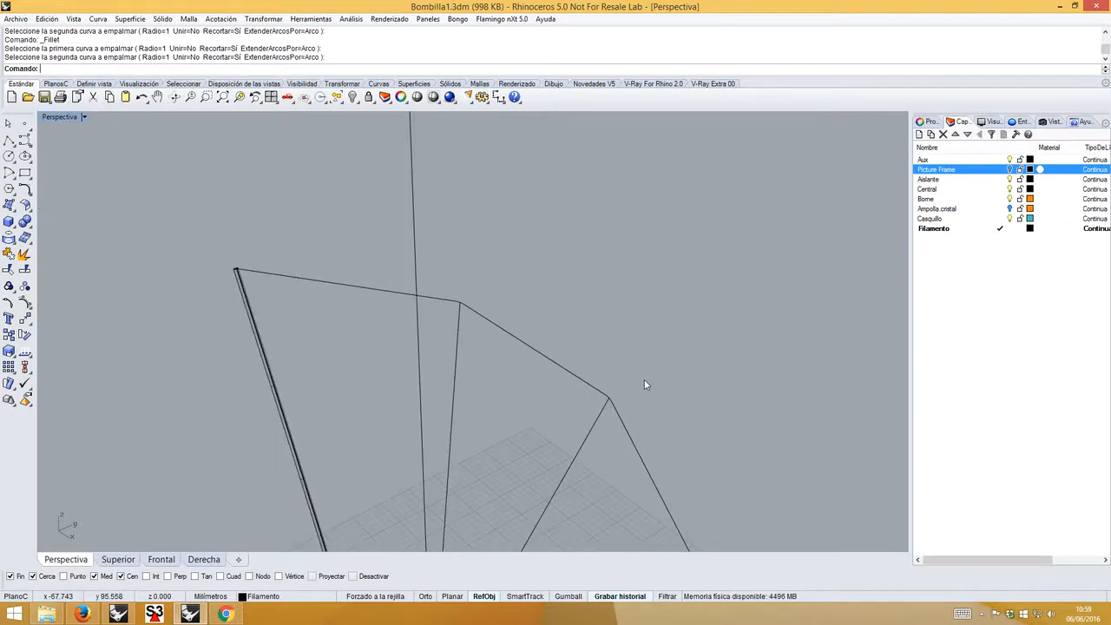
scroll(645, 379, "down", 3)
- Try piping the two inner support curves with a tube radius of 0.75, and undo the pipes
right_click_drag(655, 379, 551, 317, "shift")
left_click(543, 309)
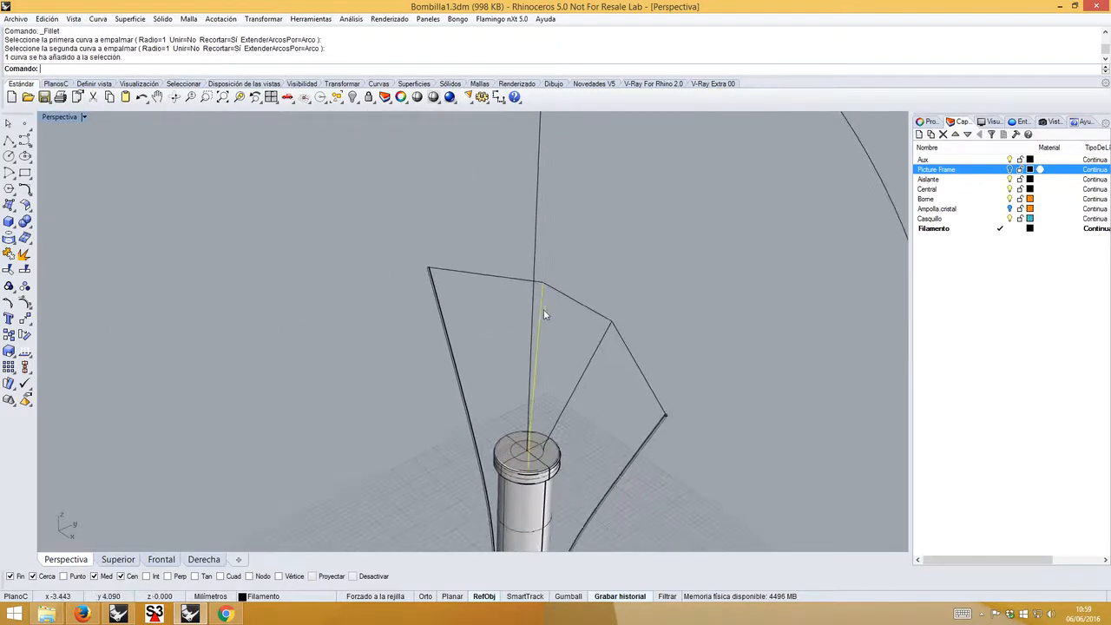
left_click(599, 345)
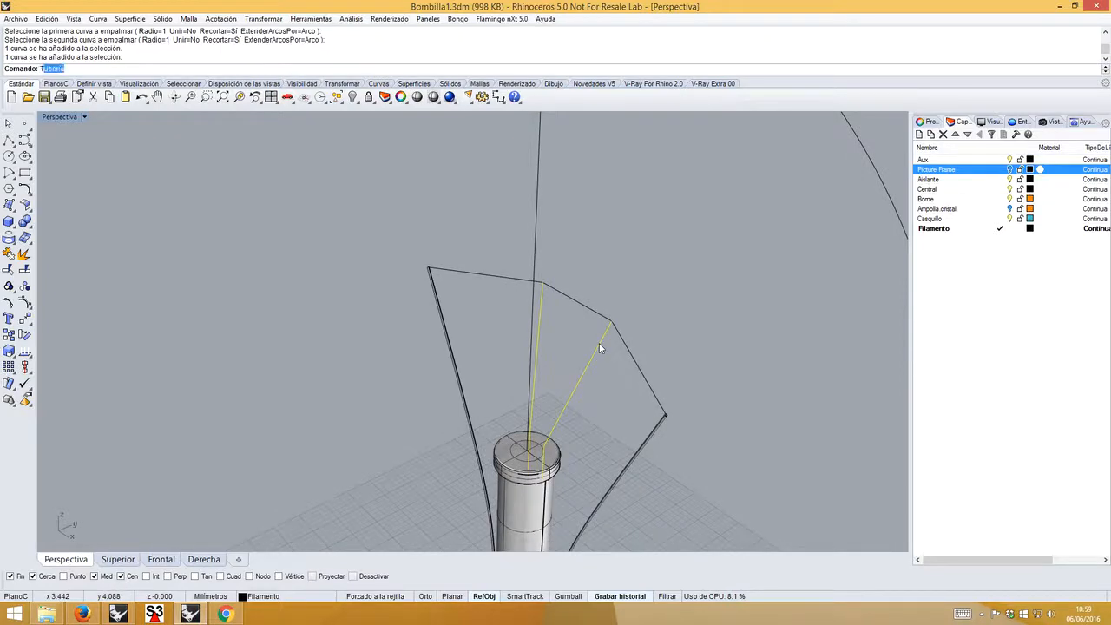
key("Return")
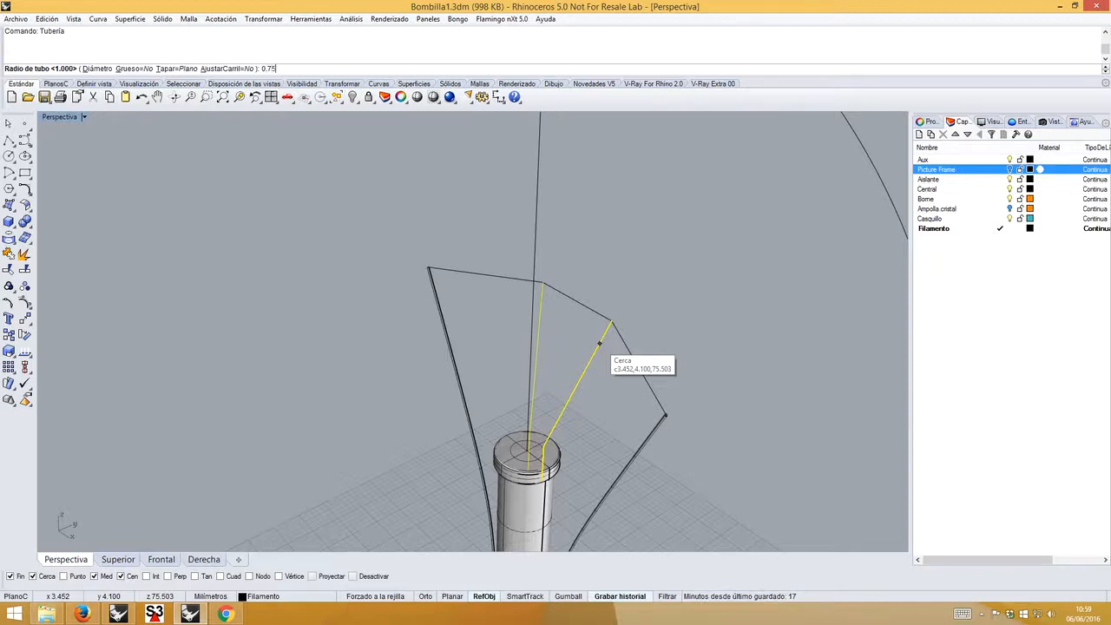
type("0.75")
key("Return")
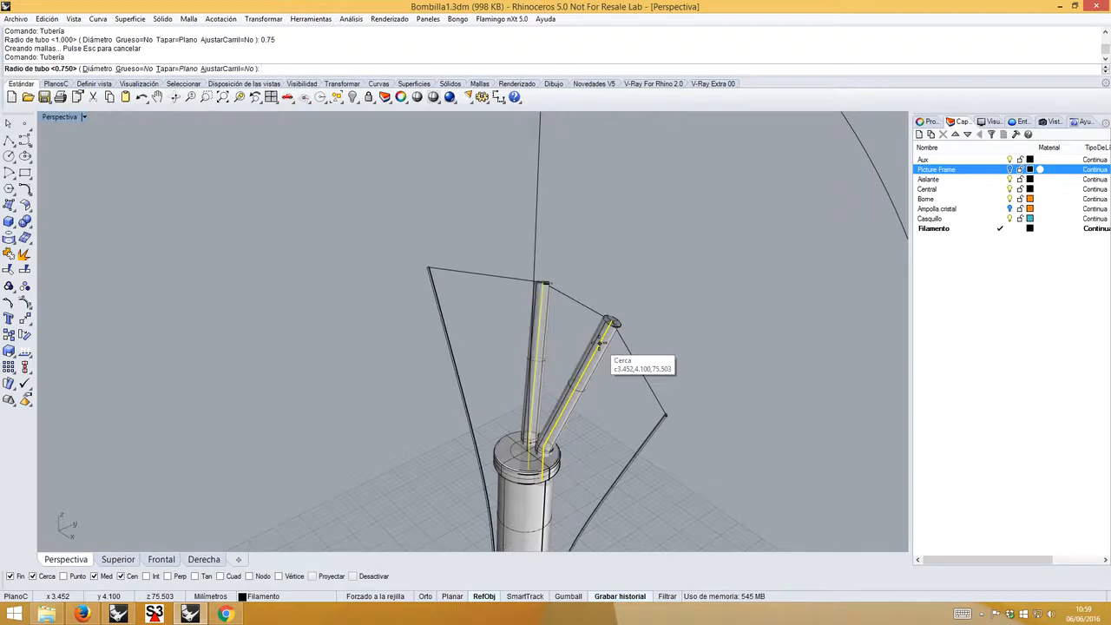
key("ctrl+z")
key("Return")
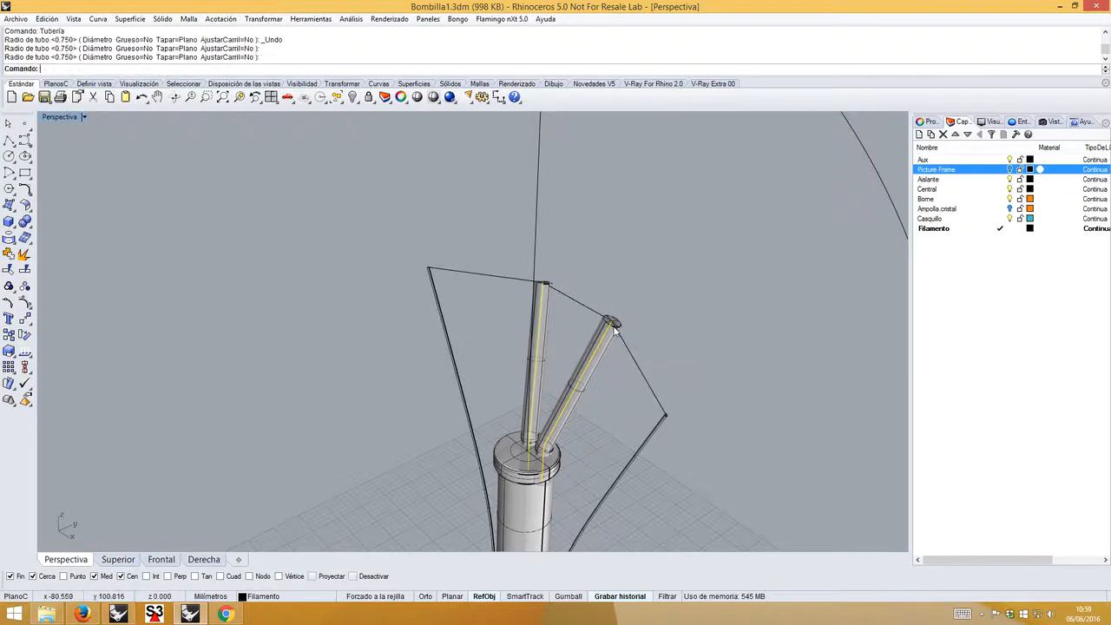
key("ctrl+z")
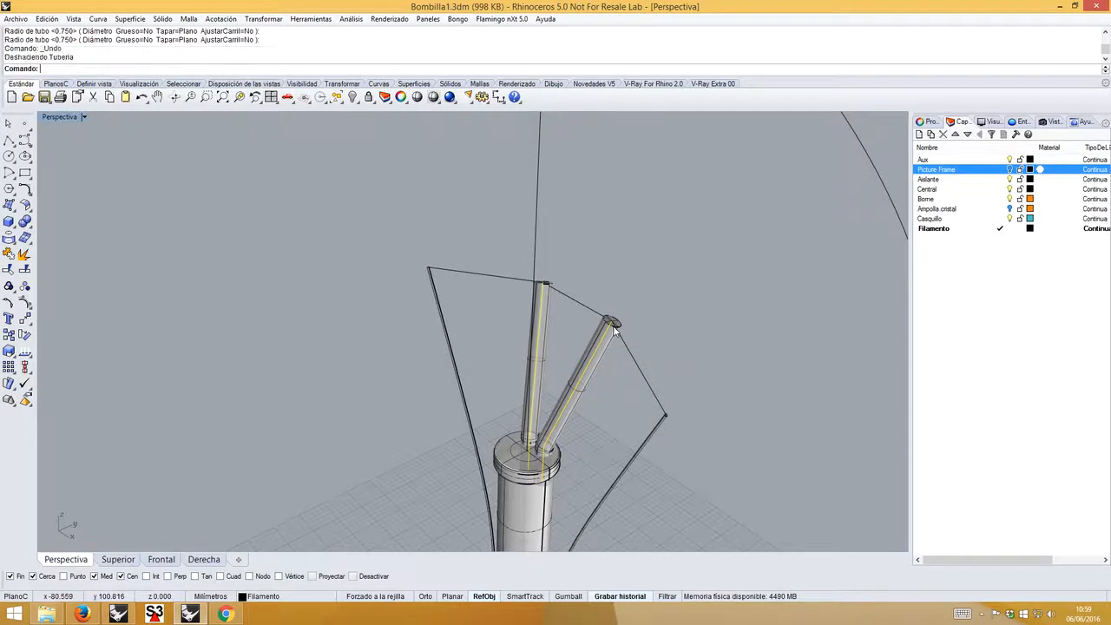
right_click_drag(489, 315, 474, 295)
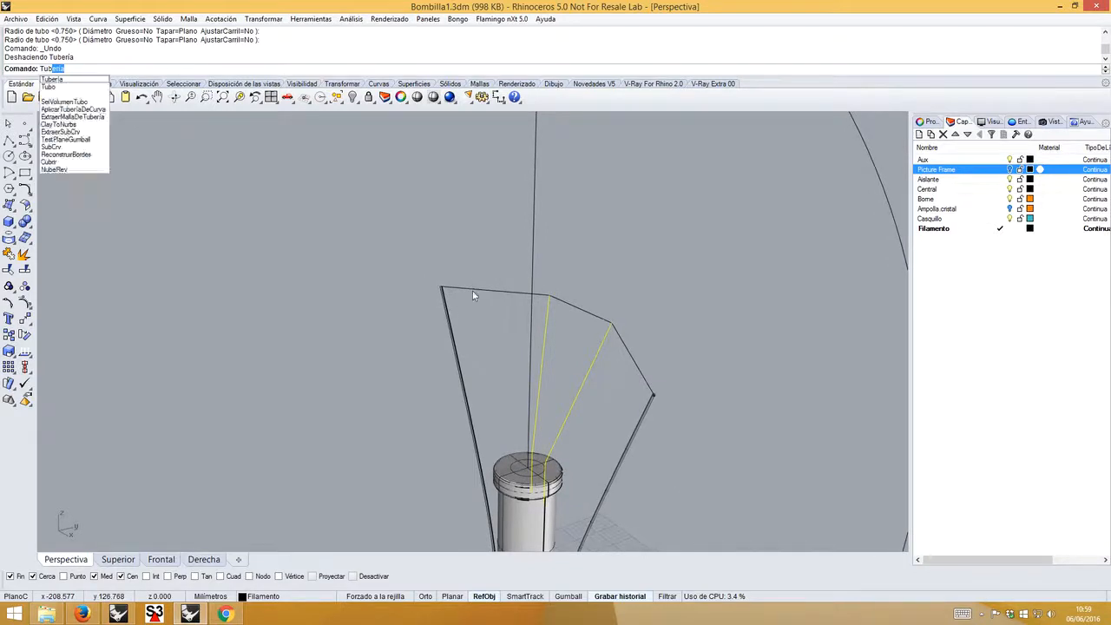
- Turn the two selected inner support lines into pipes with a 0.01 mm radius
key("Return")
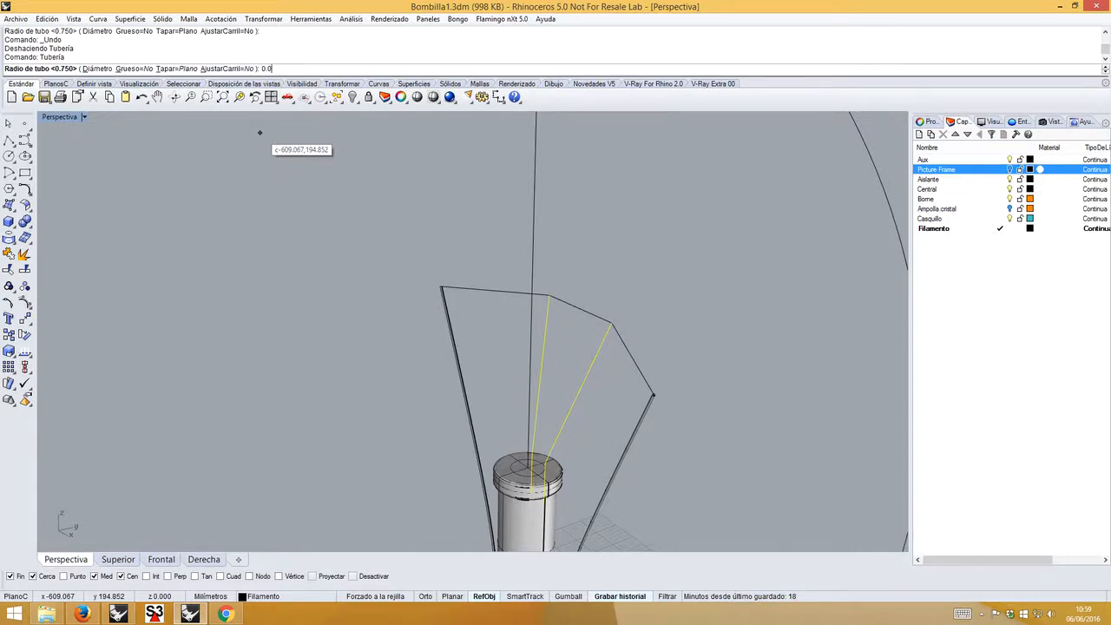
key("Return")
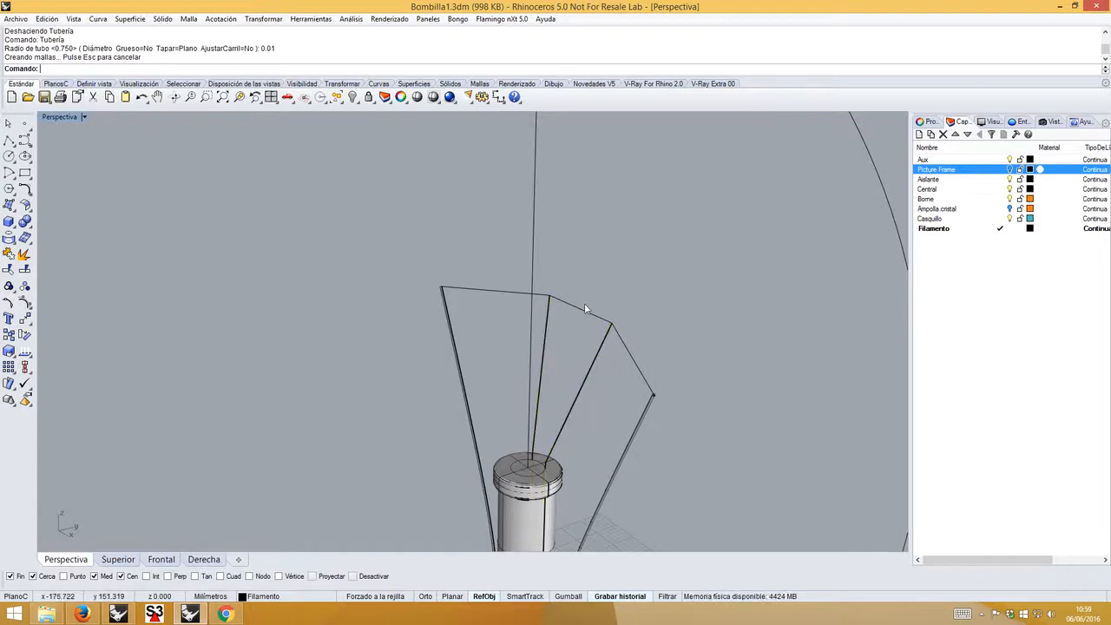
scroll(560, 318, "up", 5)
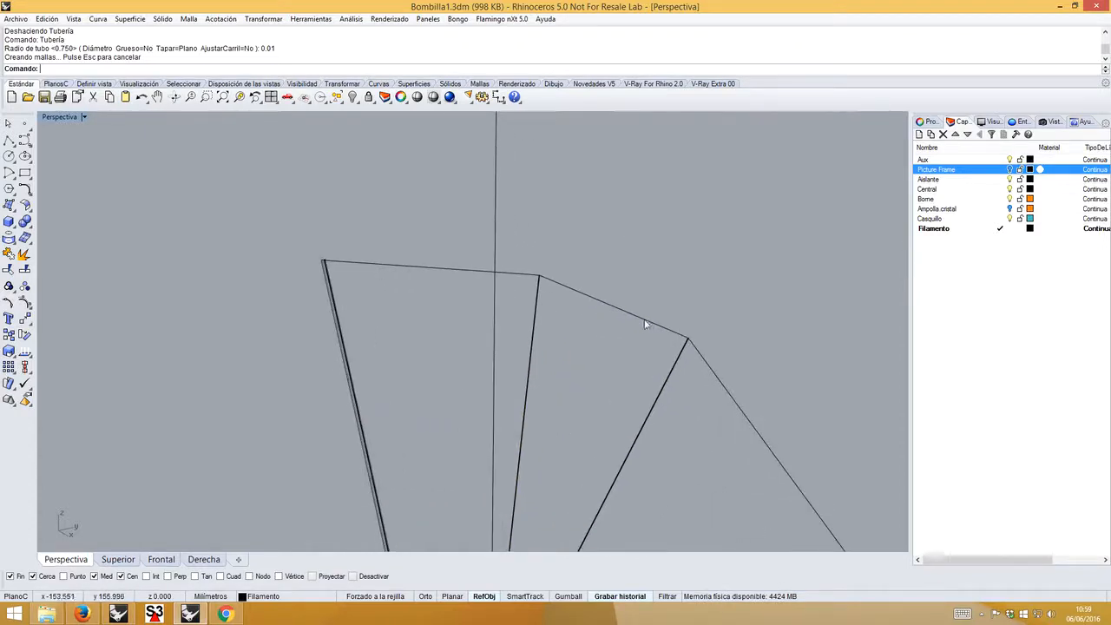
- Create a helix around the polyline joining the support tips, with 50 turns and a radius of about 0.26 mm
left_click(391, 269)
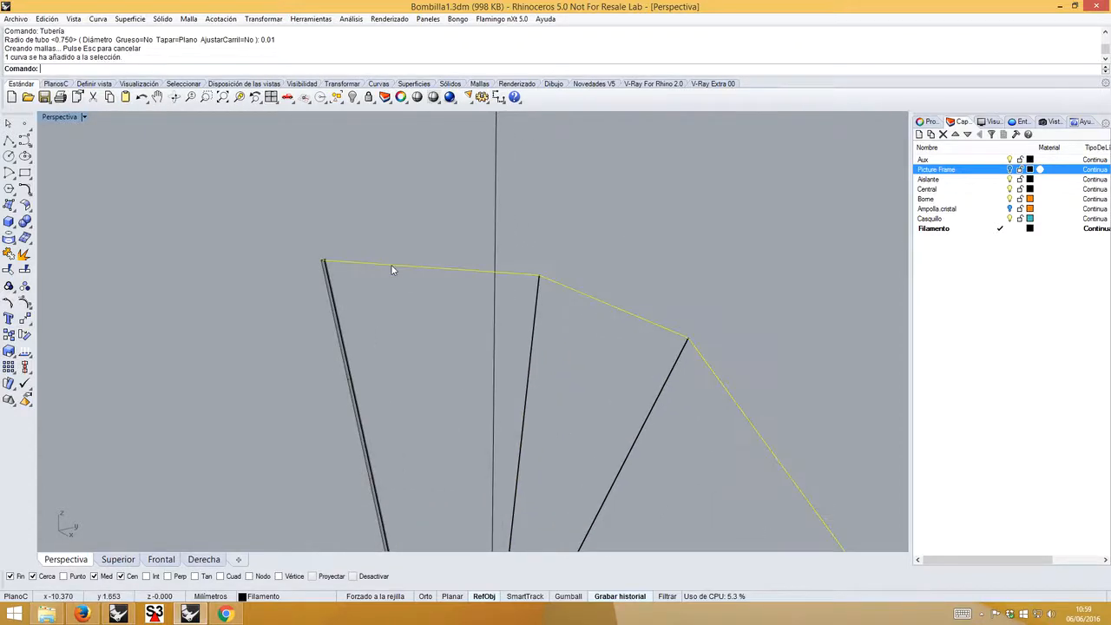
scroll(385, 306, "down", 5)
right_click_drag(465, 346, 489, 305)
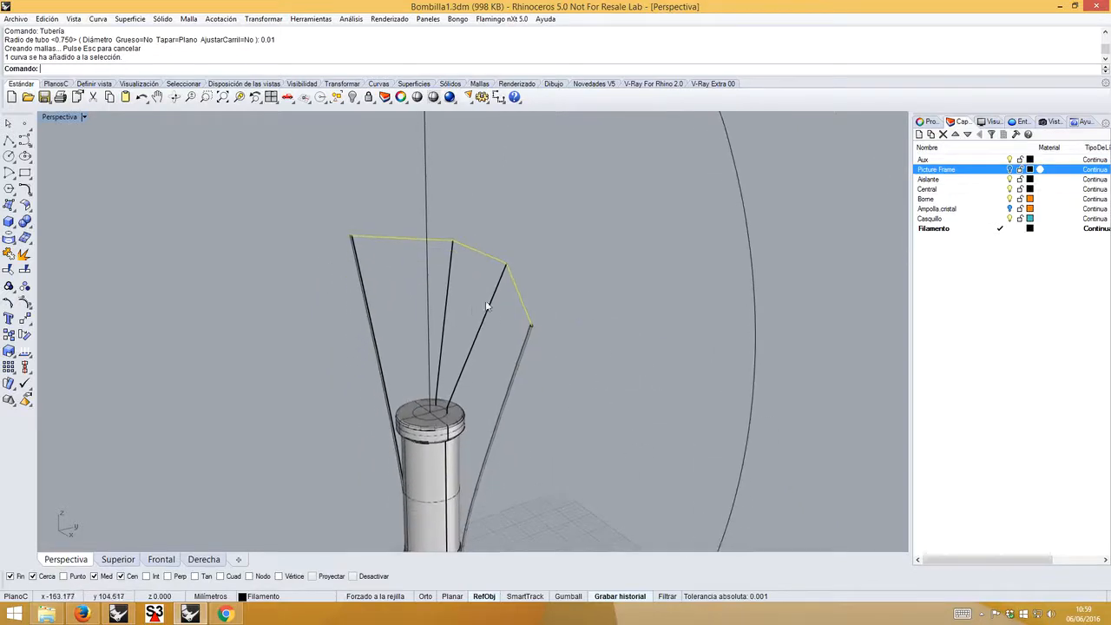
right_click_drag(515, 387, 340, 330)
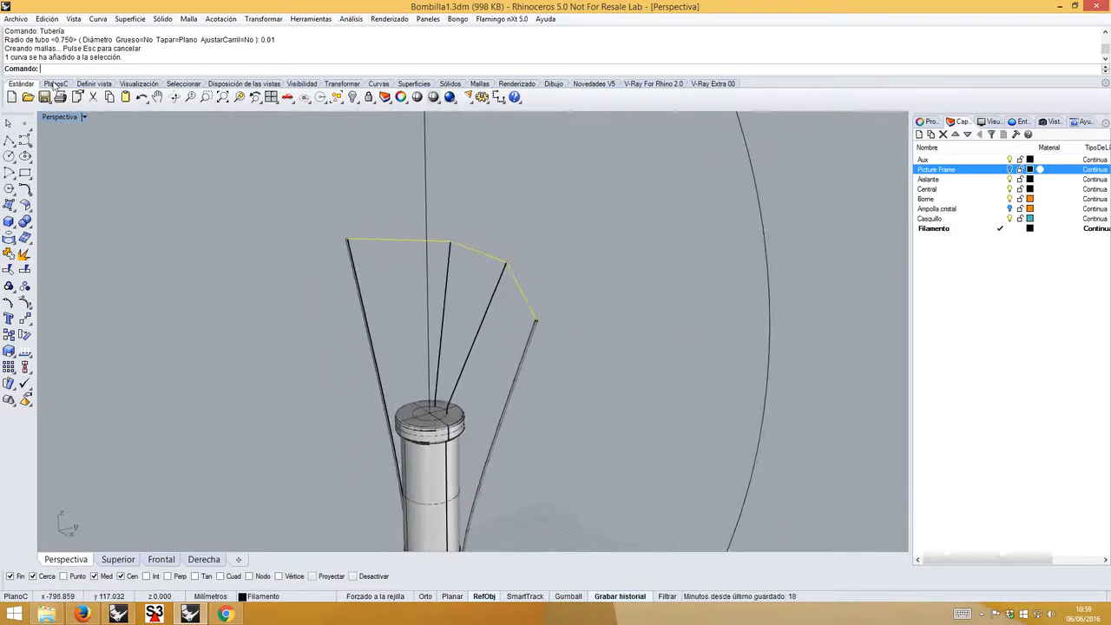
type("Hl")
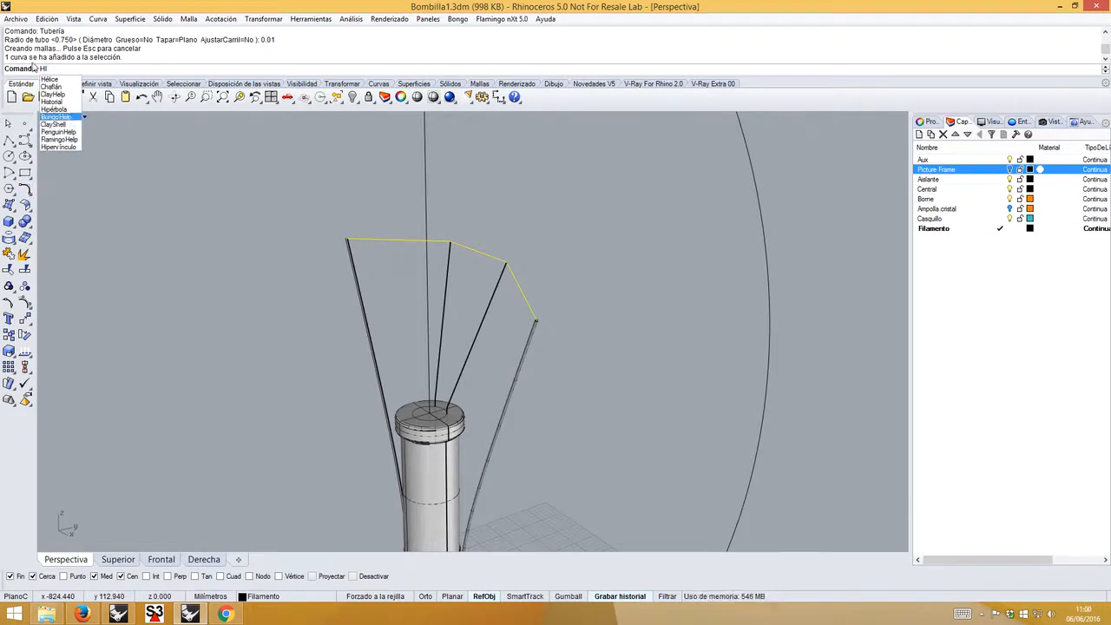
left_click(50, 80)
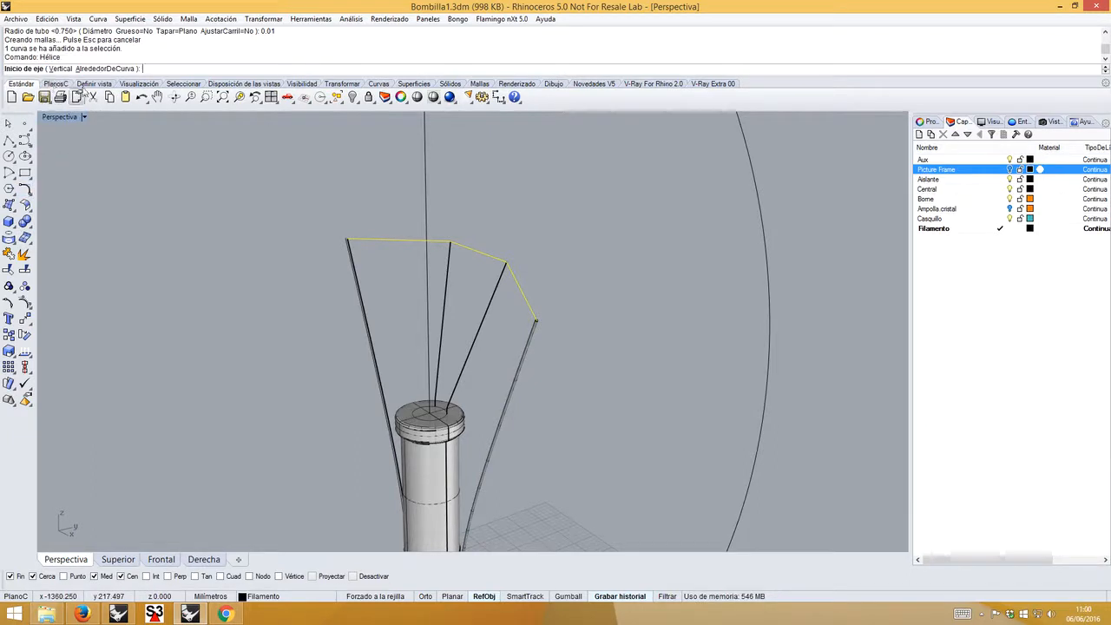
left_click(92, 69)
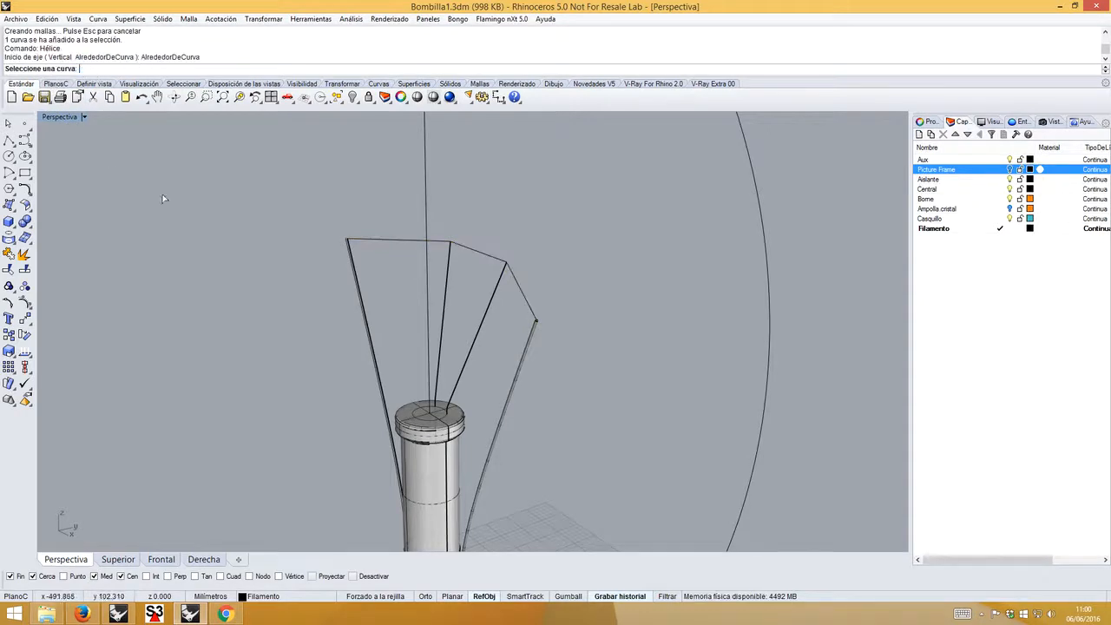
left_click(350, 240)
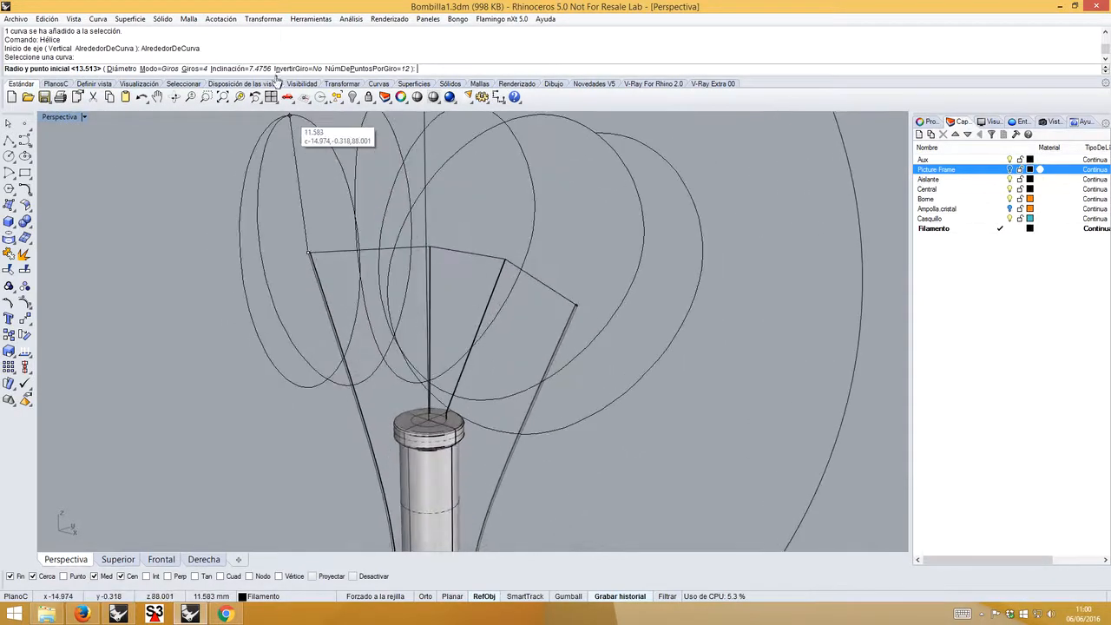
left_click(190, 68)
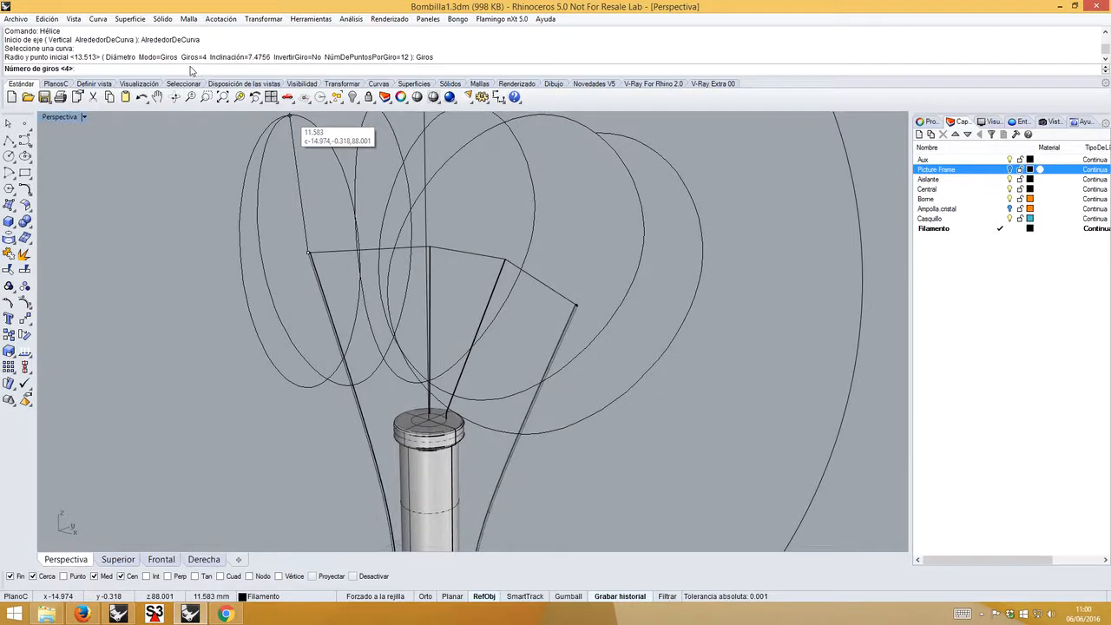
type("50")
key("Return")
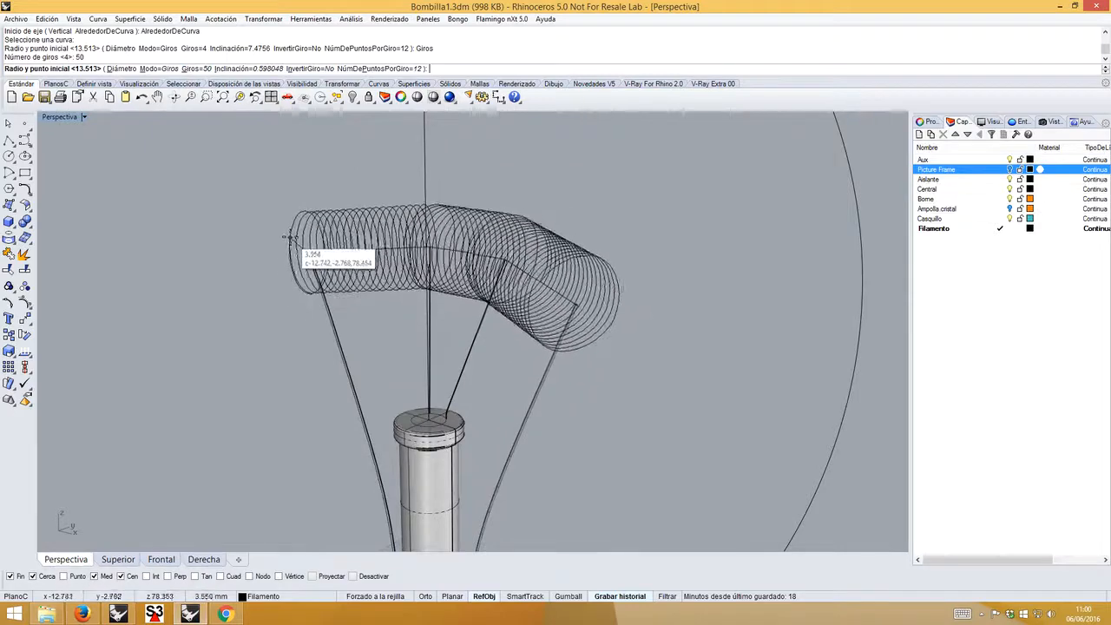
scroll(330, 260, "up", 6)
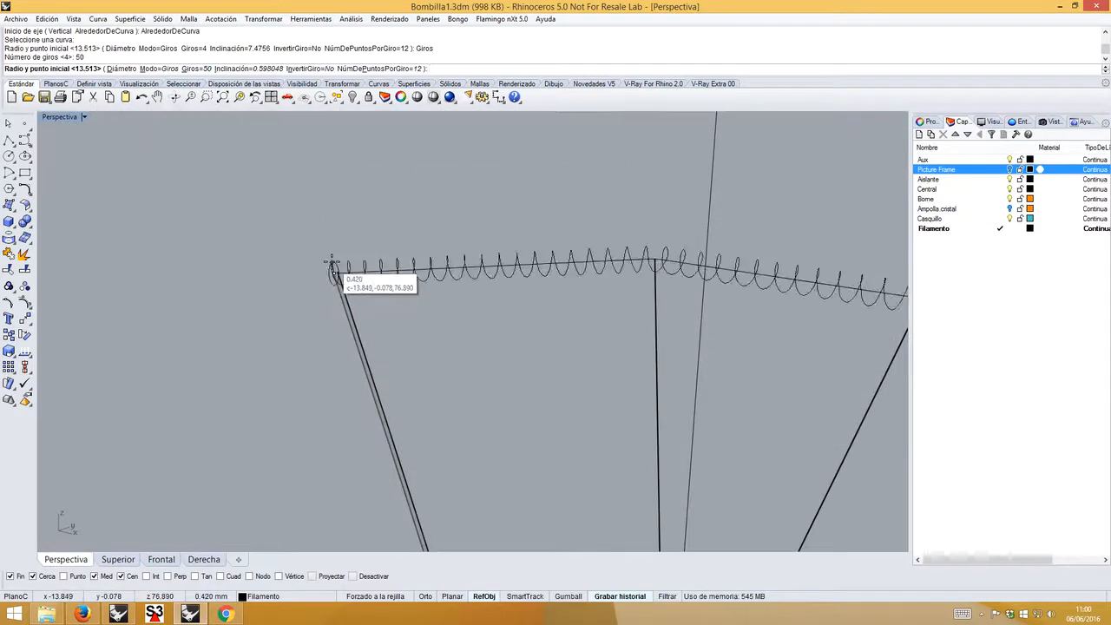
scroll(330, 263, "up", 3)
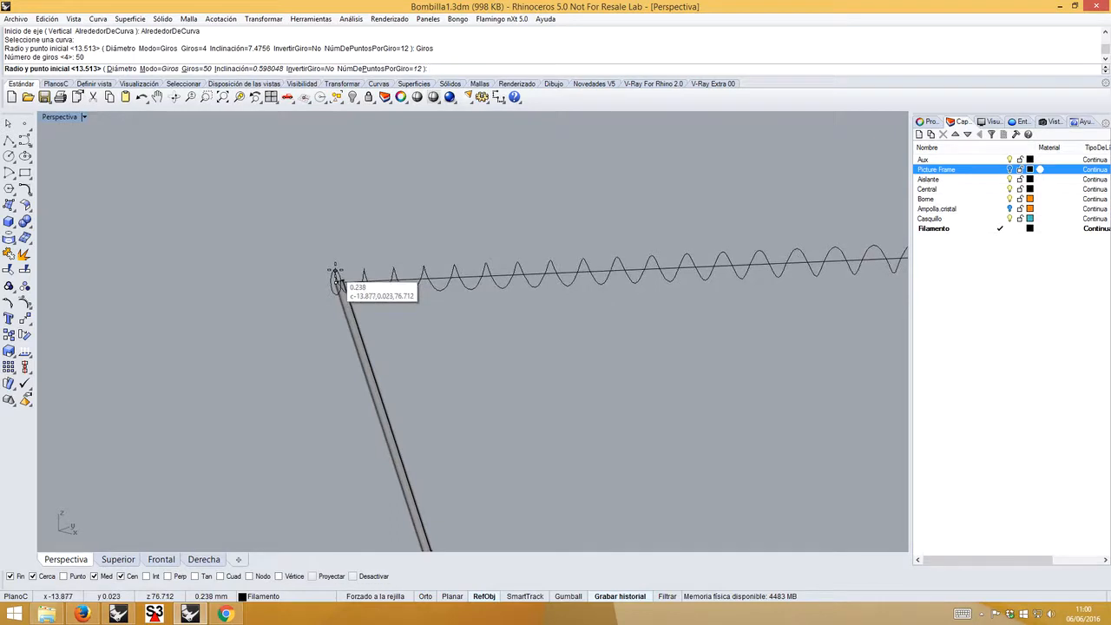
left_click(335, 272)
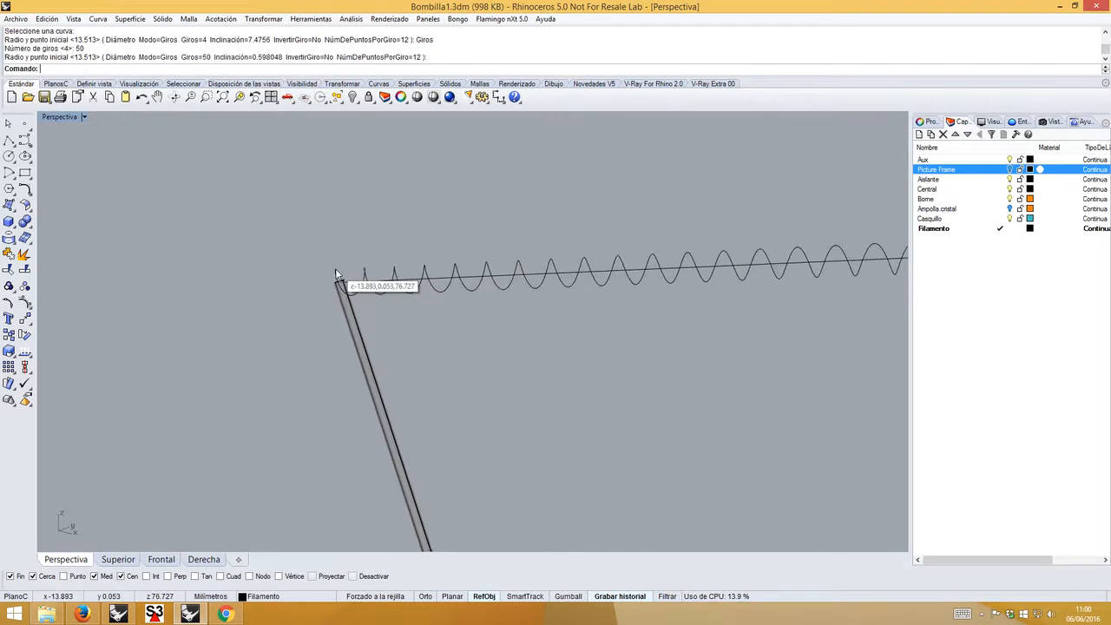
- Delete the 50-turn helix around the polyline
scroll(463, 333, "down", 6)
right_click_drag(464, 334, 558, 298)
scroll(558, 297, "down", 5)
right_click_drag(666, 355, 374, 348)
scroll(401, 337, "down", 14)
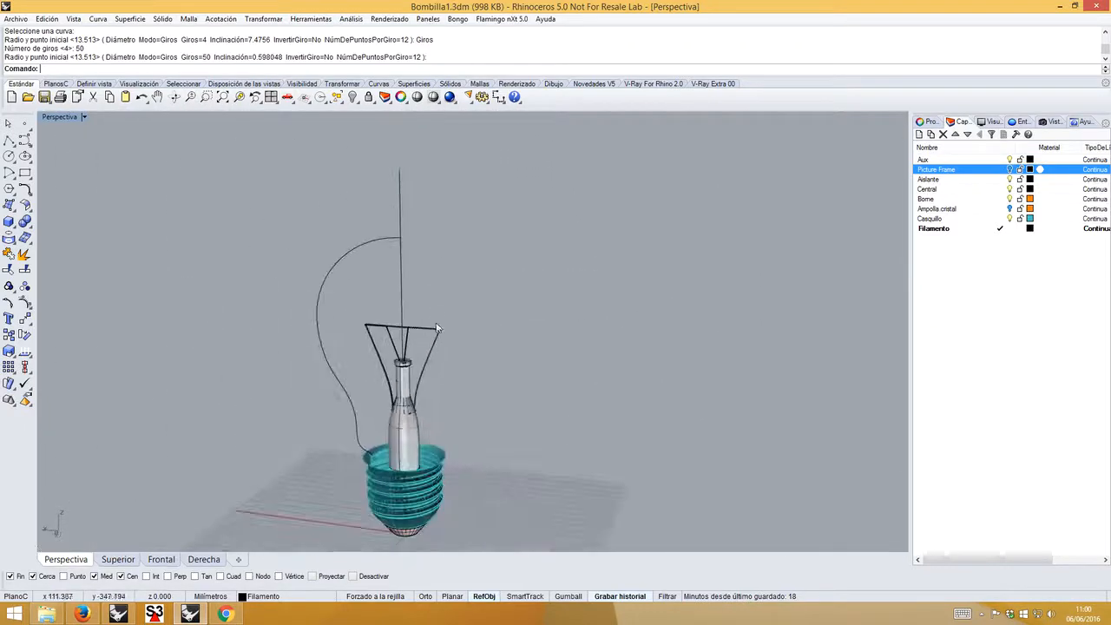
right_click_drag(437, 326, 424, 326)
scroll(426, 326, "up", 9)
scroll(427, 328, "up", 3)
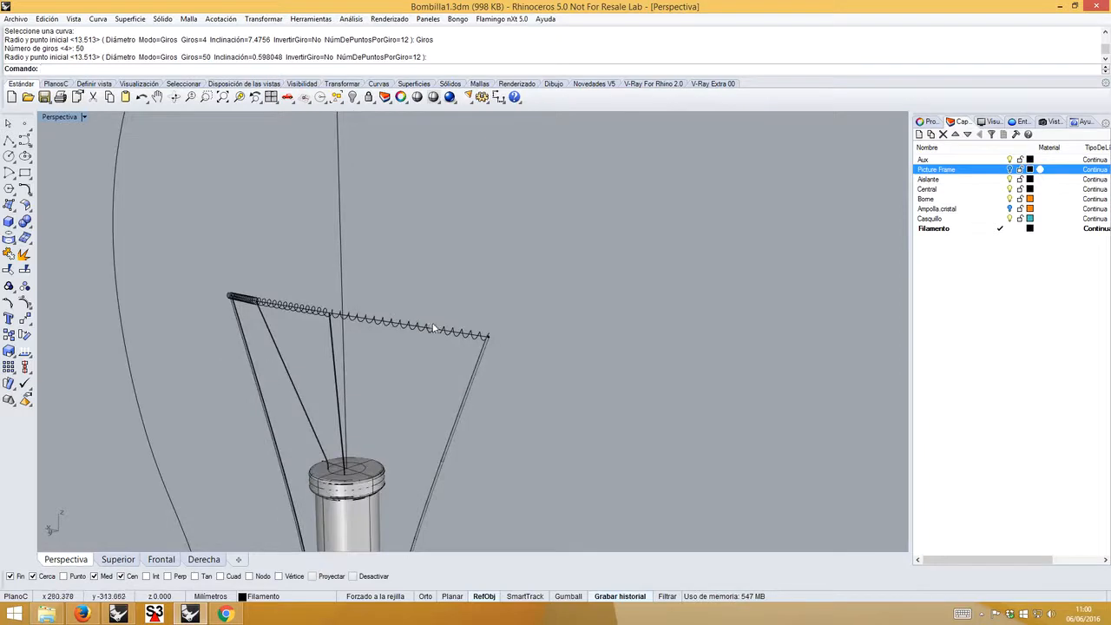
scroll(434, 330, "up", 5)
right_click_drag(458, 338, 219, 323)
scroll(430, 333, "up", 5)
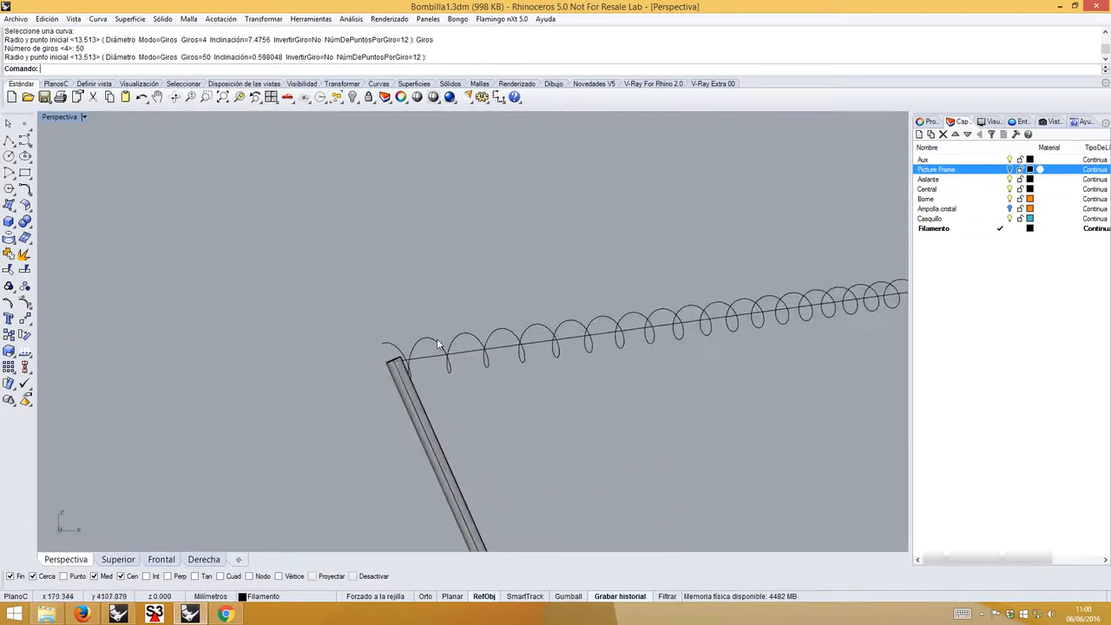
left_click(437, 339)
key("Delete")
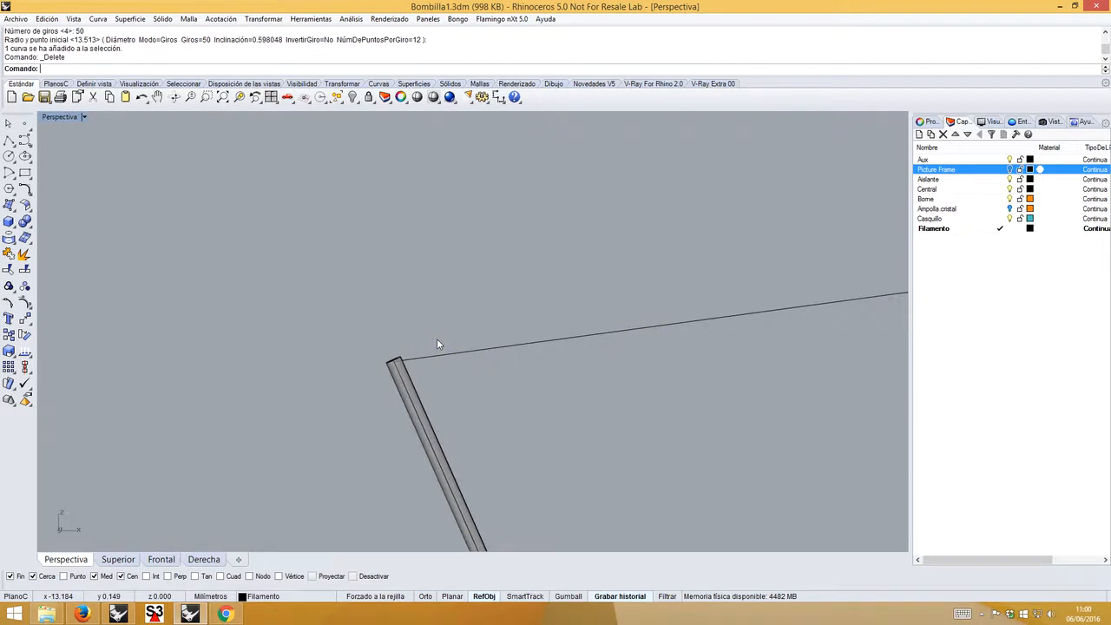
- Create a helix around the same polyline with 60 turns, placing its start point just above the outer support's tip
right_click(201, 69)
left_click(241, 160)
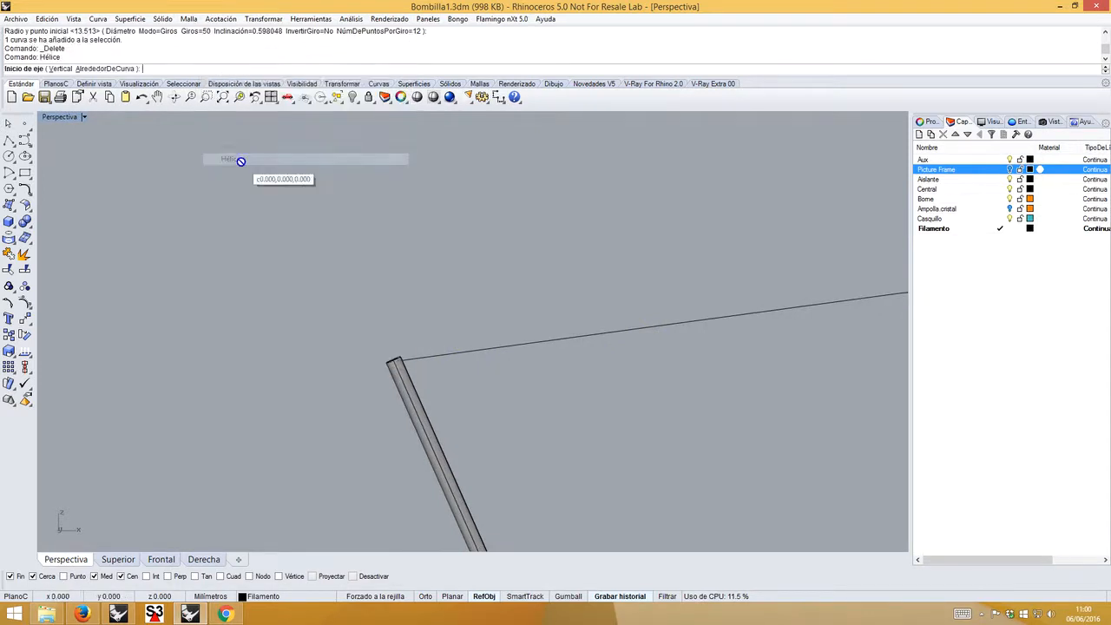
left_click(107, 68)
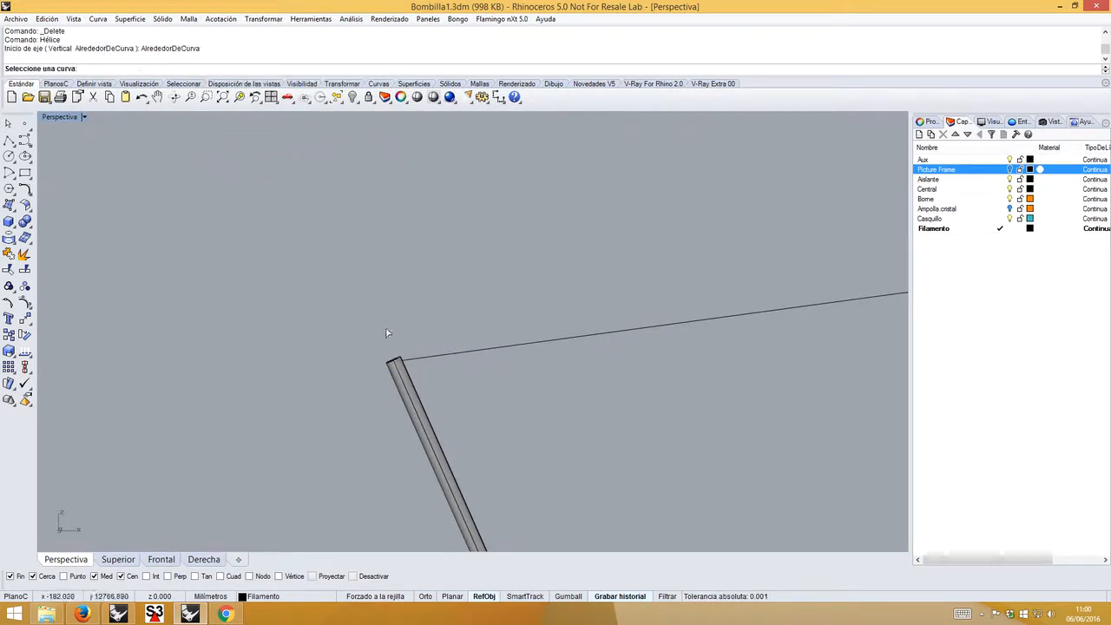
left_click(435, 355)
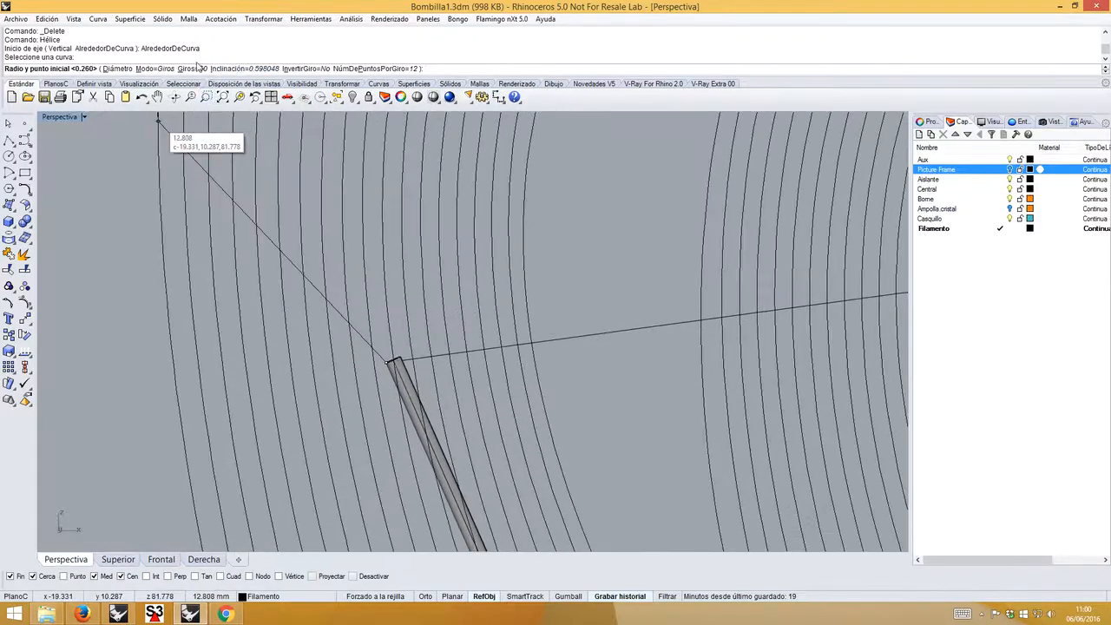
left_click(195, 68)
type("60")
key("Return")
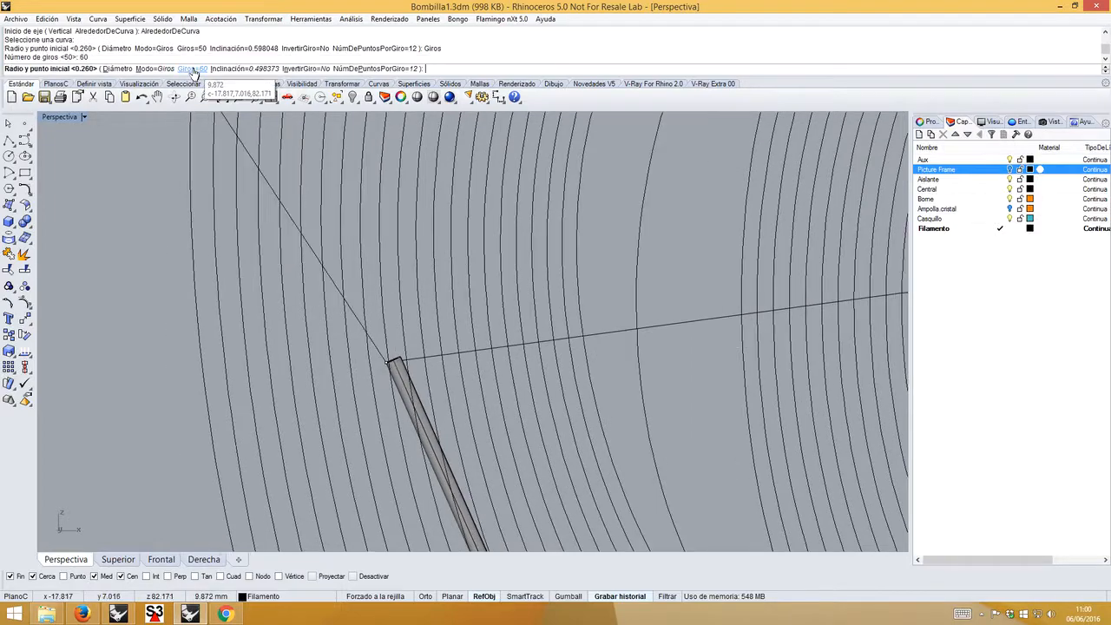
left_click(389, 348)
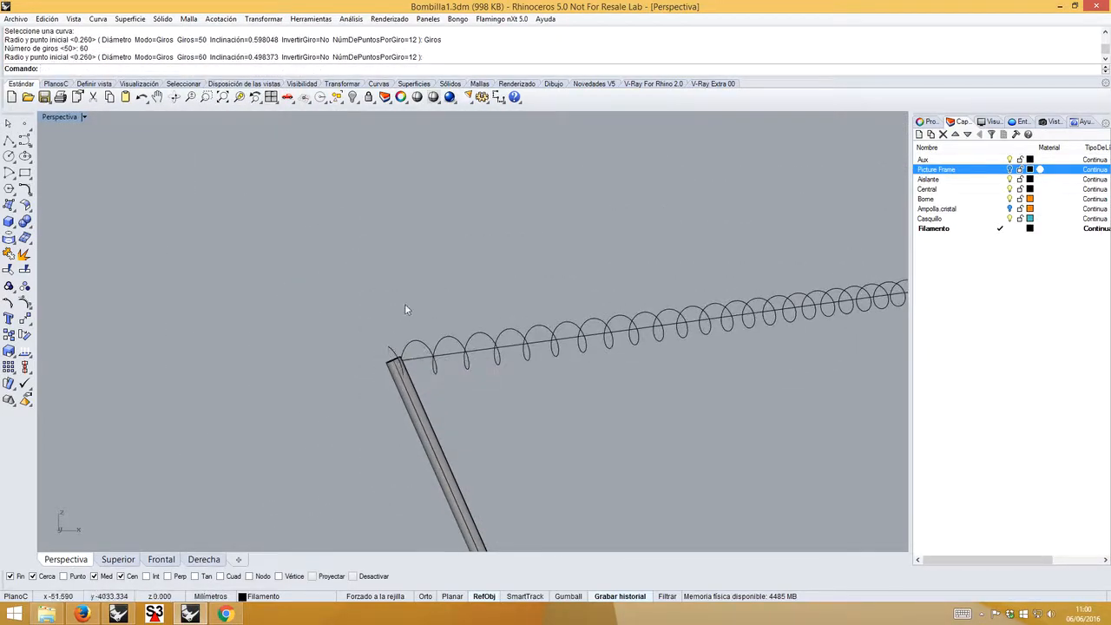
- Delete the polyline running through the centre of the helix
left_click(419, 357)
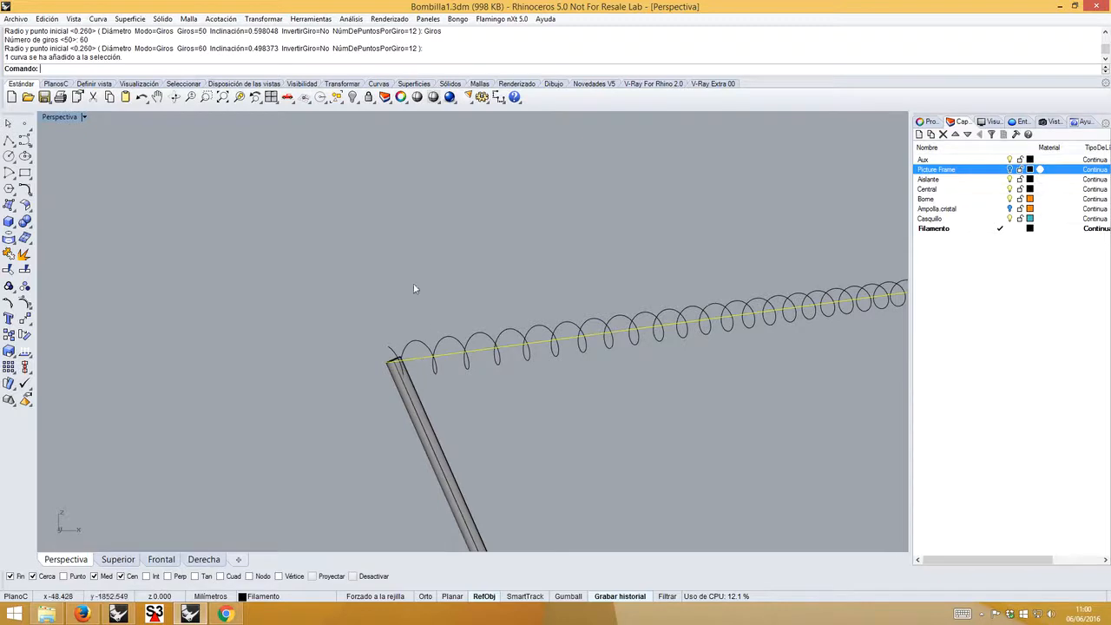
key("Delete")
scroll(413, 288, "down", 4)
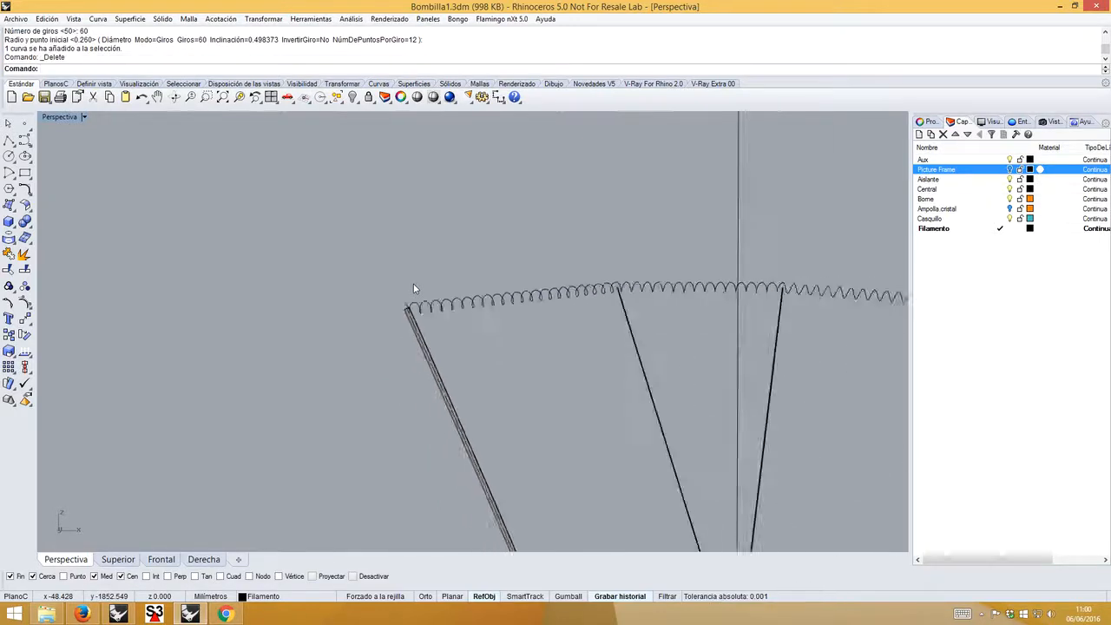
- Split the helix at a point inside the first outer support's tip and delete the short protruding end piece
right_click_drag(552, 300, 374, 309)
scroll(424, 288, "up", 6)
left_click(373, 309)
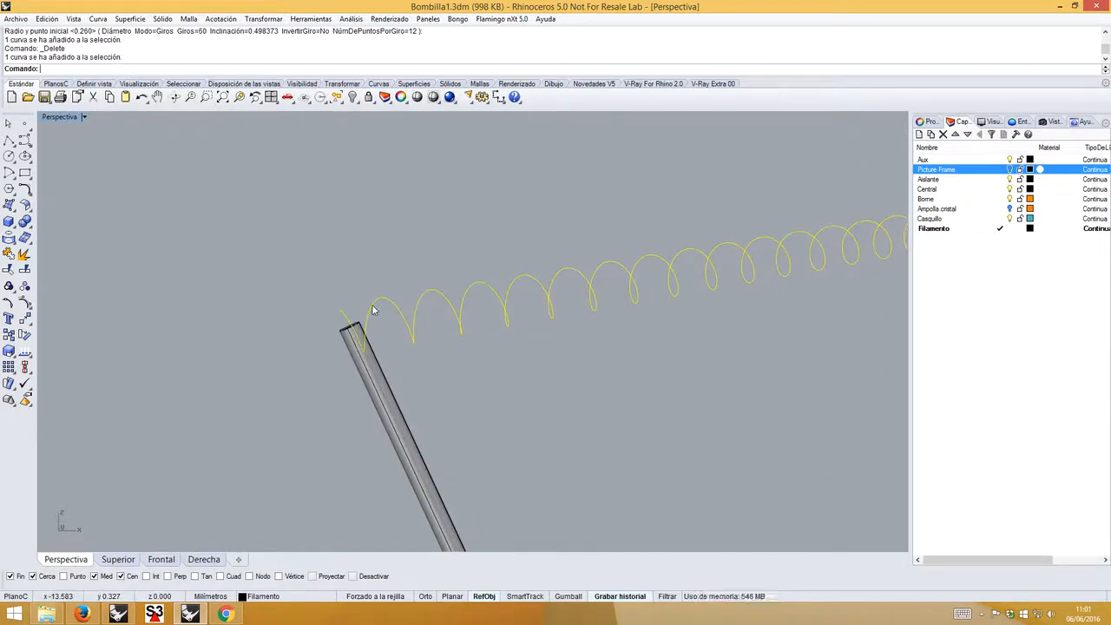
right_click_drag(368, 311, 333, 336)
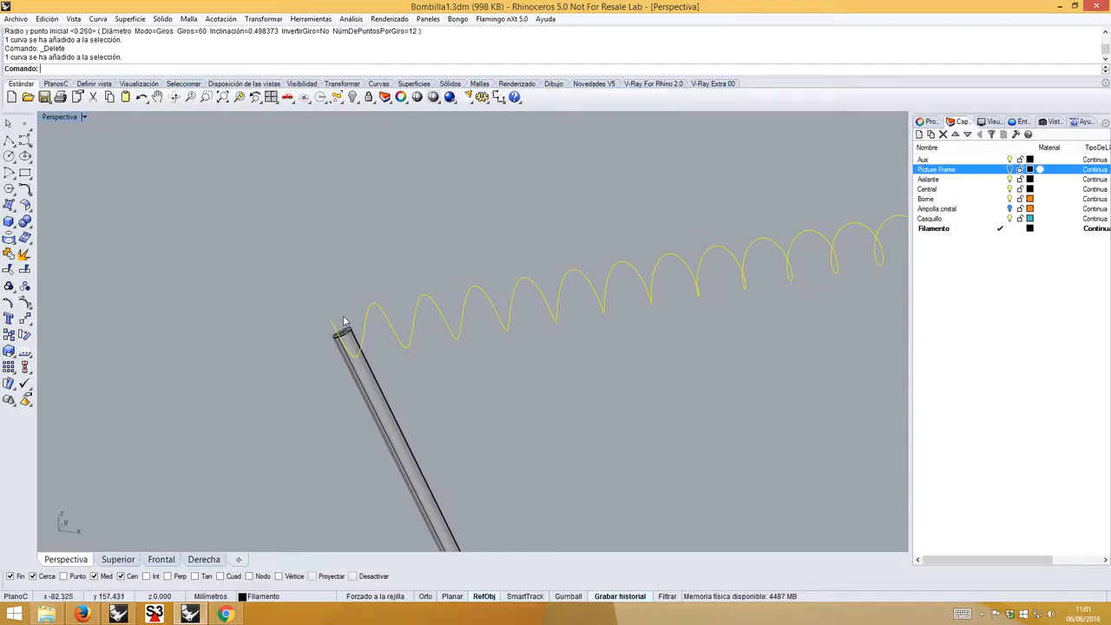
right_click_drag(343, 321, 324, 310)
right_click_drag(168, 300, 169, 277)
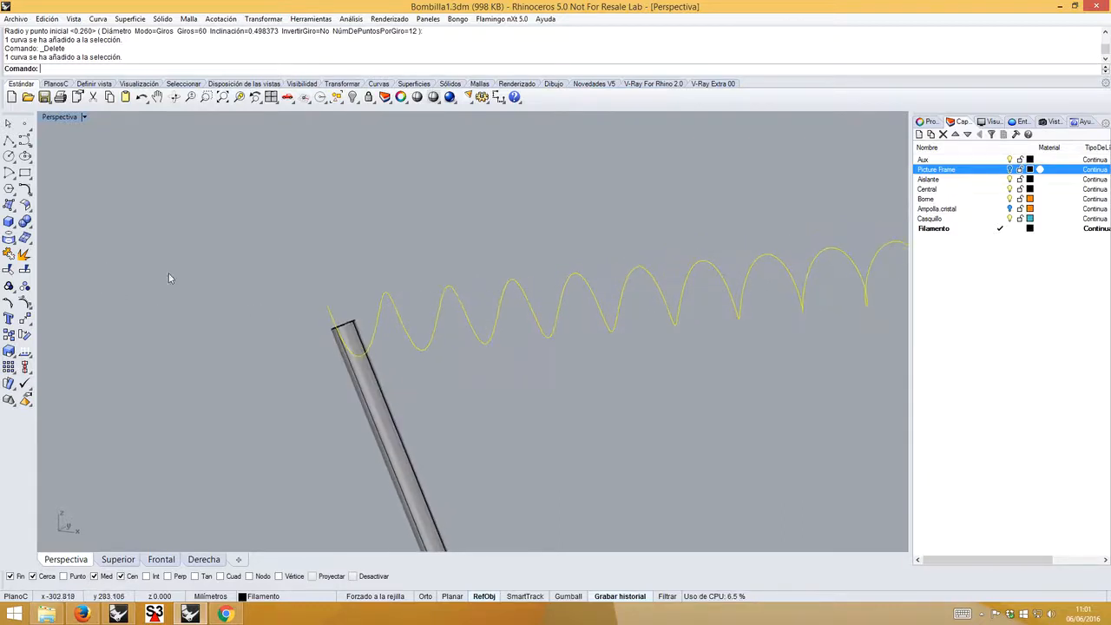
left_click(26, 287)
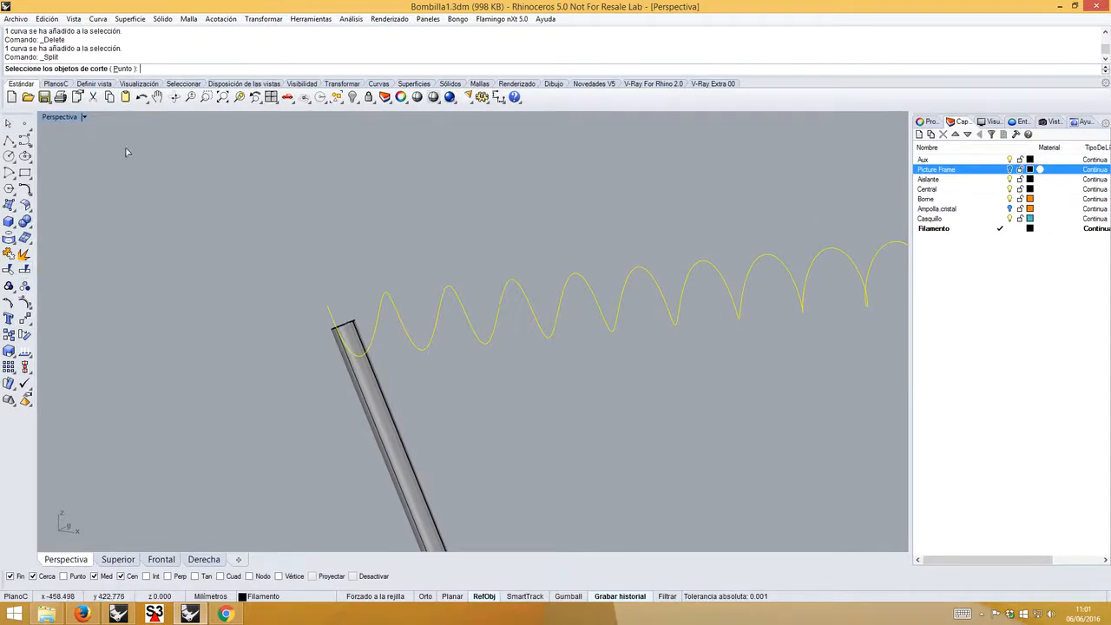
left_click(123, 68)
scroll(348, 343, "up", 2)
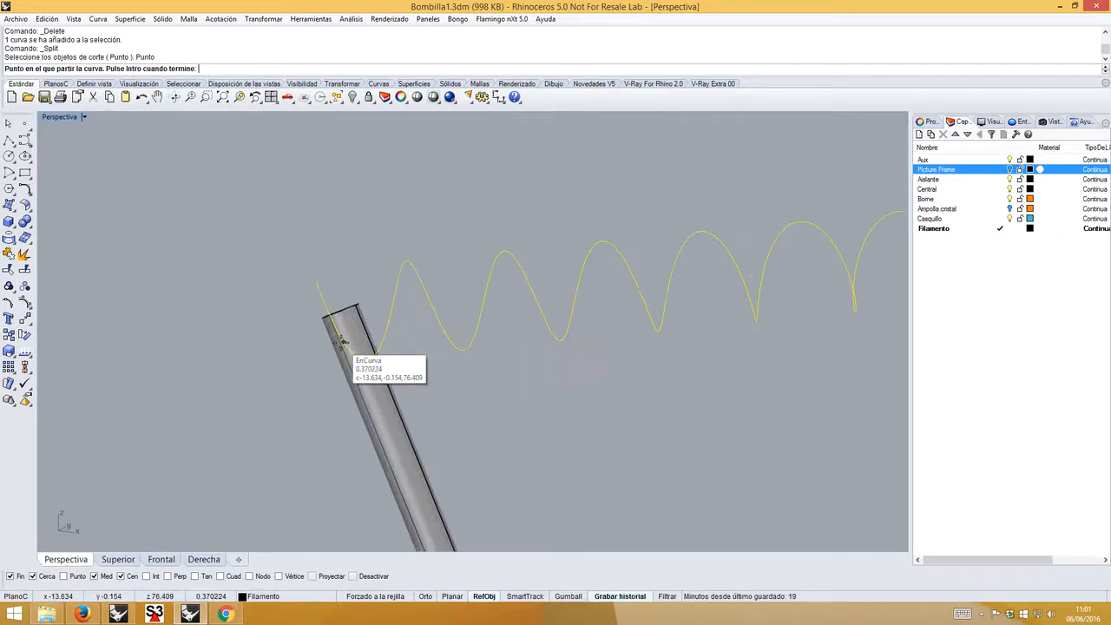
left_click(343, 339)
key("Return")
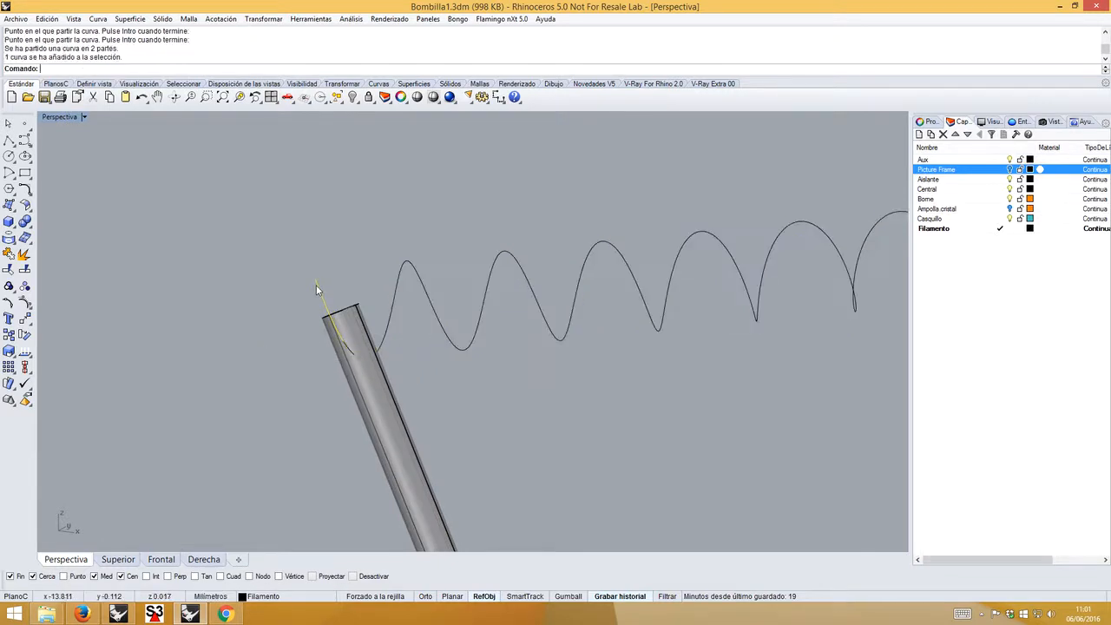
key("Delete")
- Split the helix at a point inside the opposite outer support's tip and delete the short protruding end piece
scroll(342, 293, "down", 4)
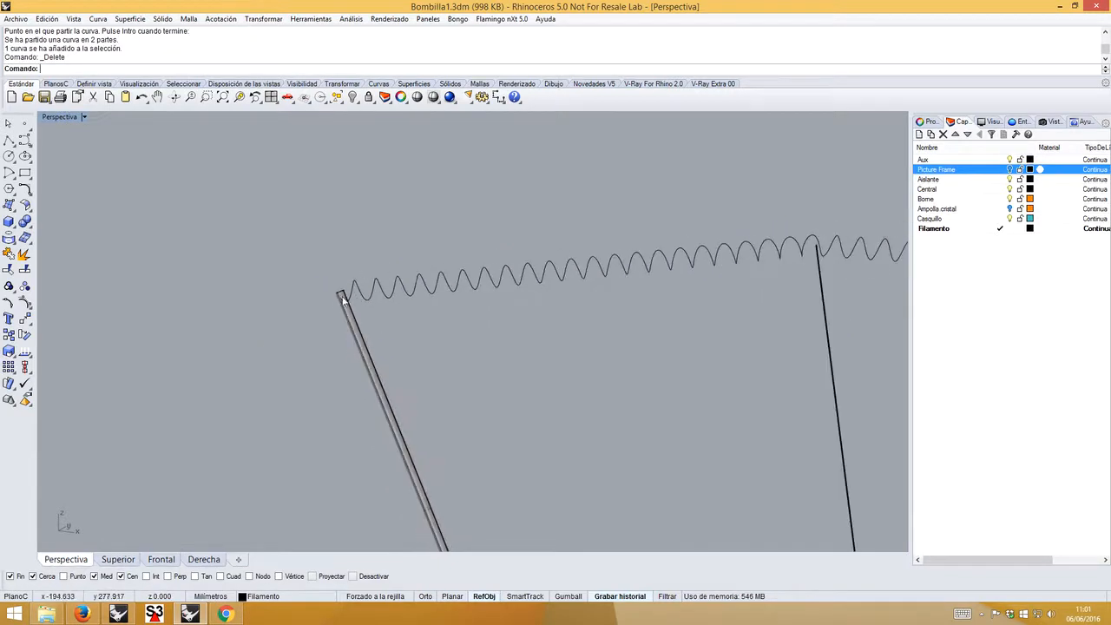
scroll(391, 312, "down", 3)
right_click_drag(474, 328, 603, 318)
scroll(500, 345, "up", 5)
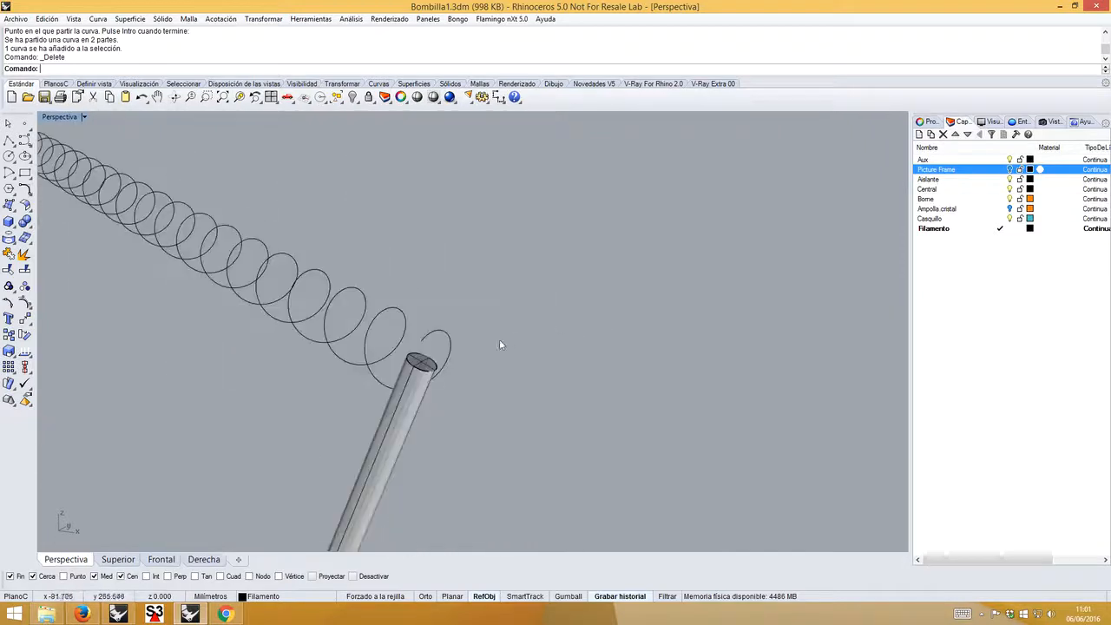
right_click(453, 337)
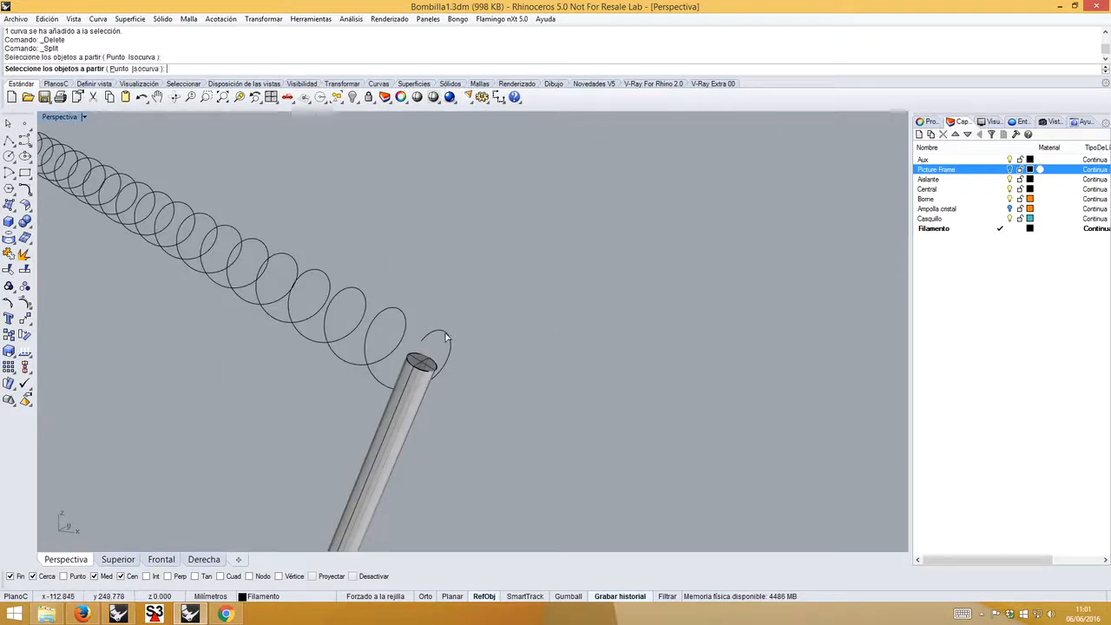
left_click(446, 339)
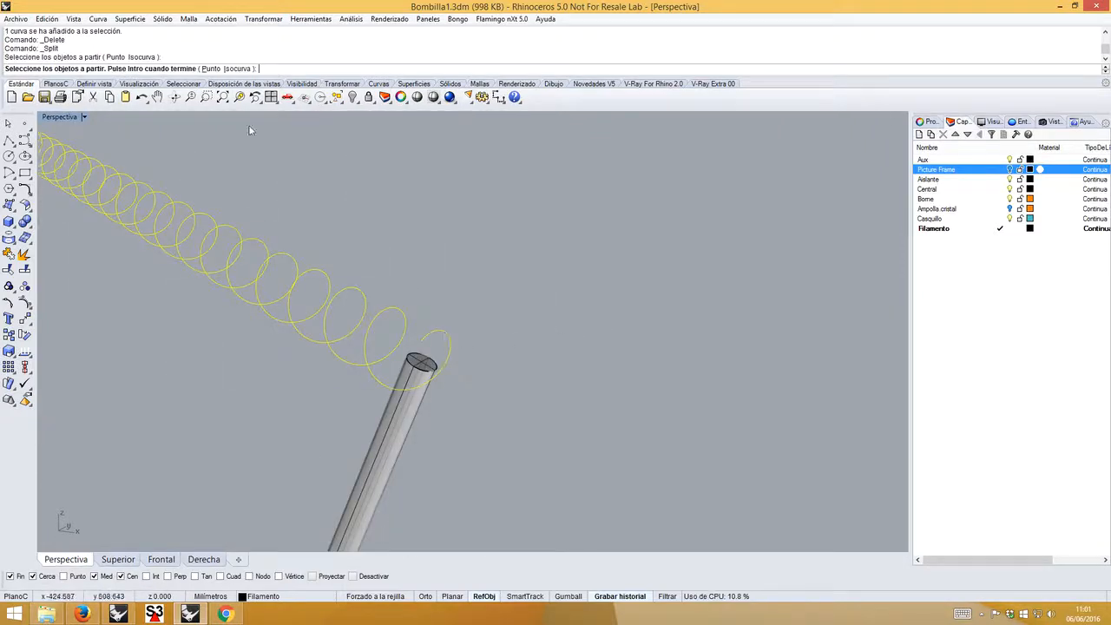
left_click(209, 68)
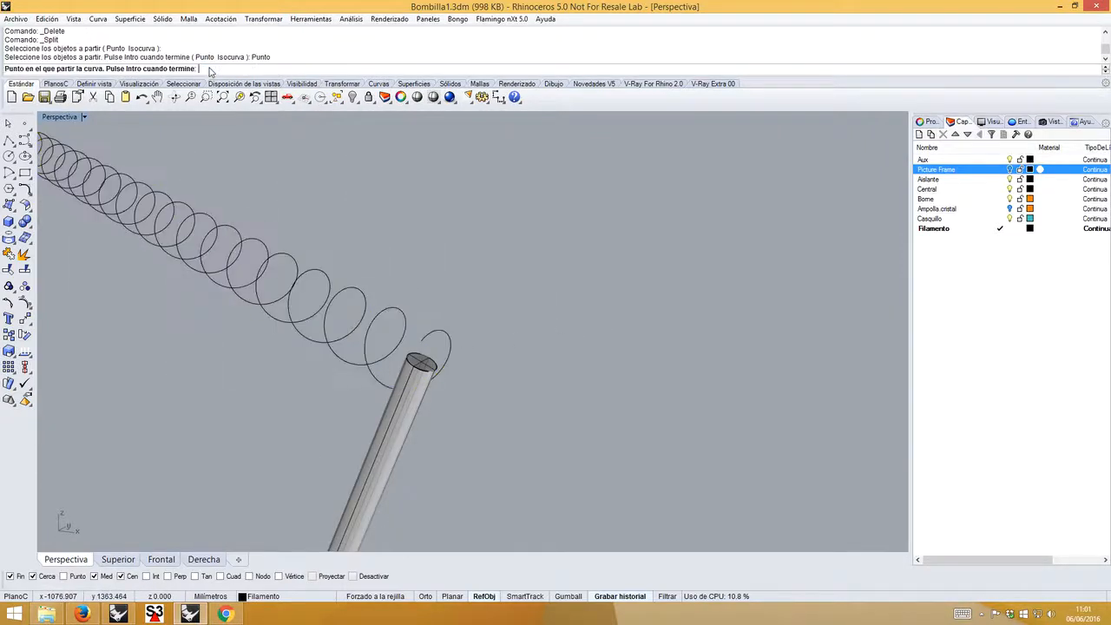
left_click(416, 386)
key("Return")
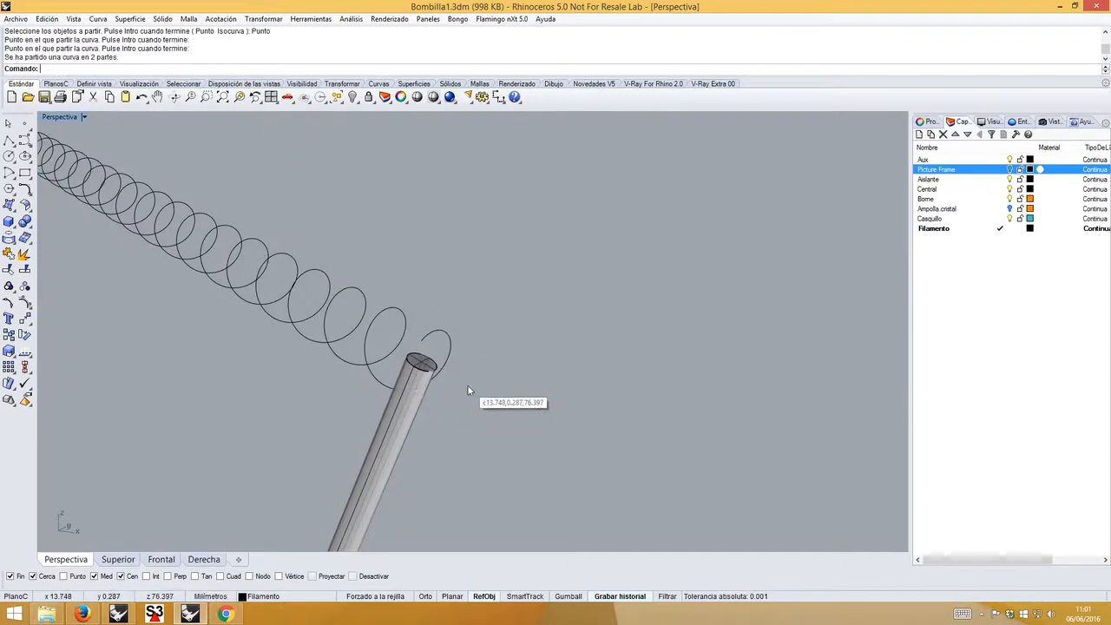
left_click(447, 342)
key("Delete")
- Try a pipe with a 0.1 mm start and end diameter along the trimmed helix and undo it
left_click(408, 327)
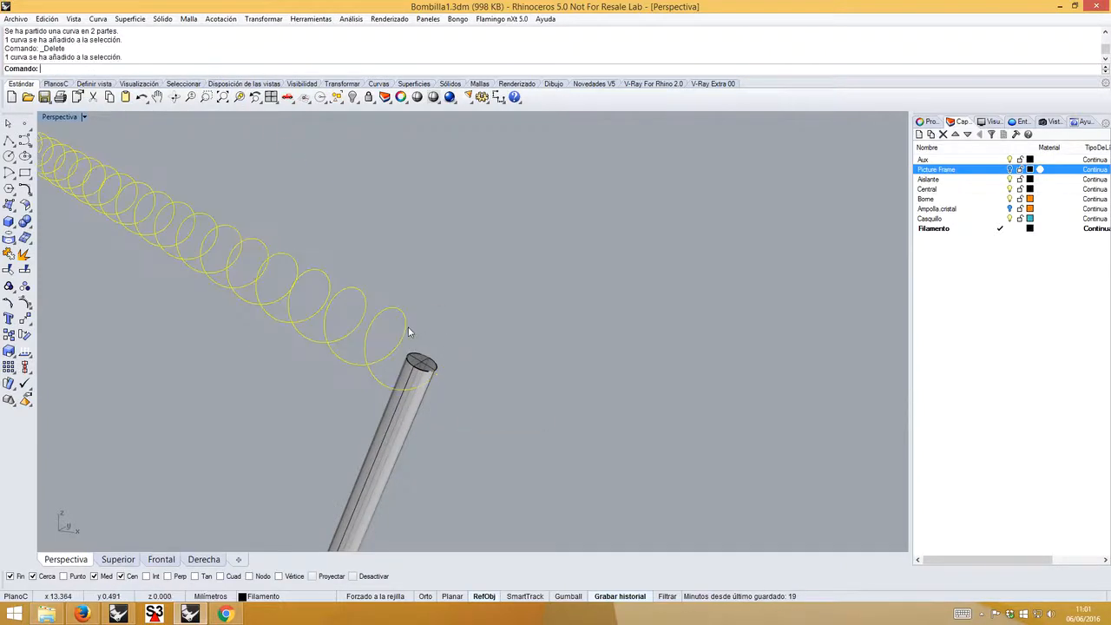
scroll(407, 328, "down", 5)
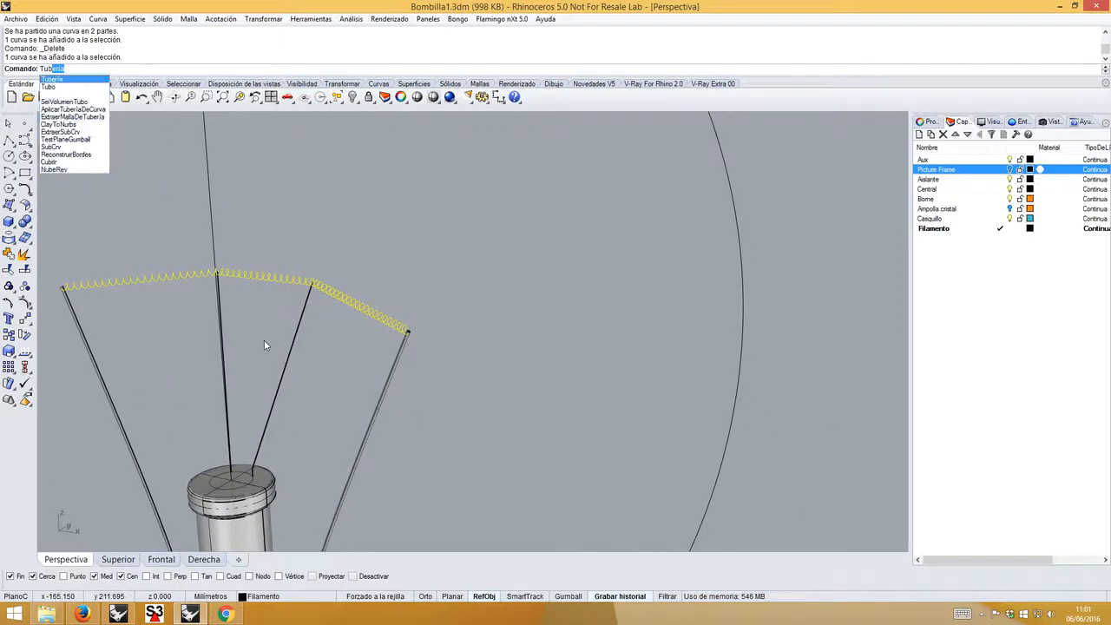
key("Return")
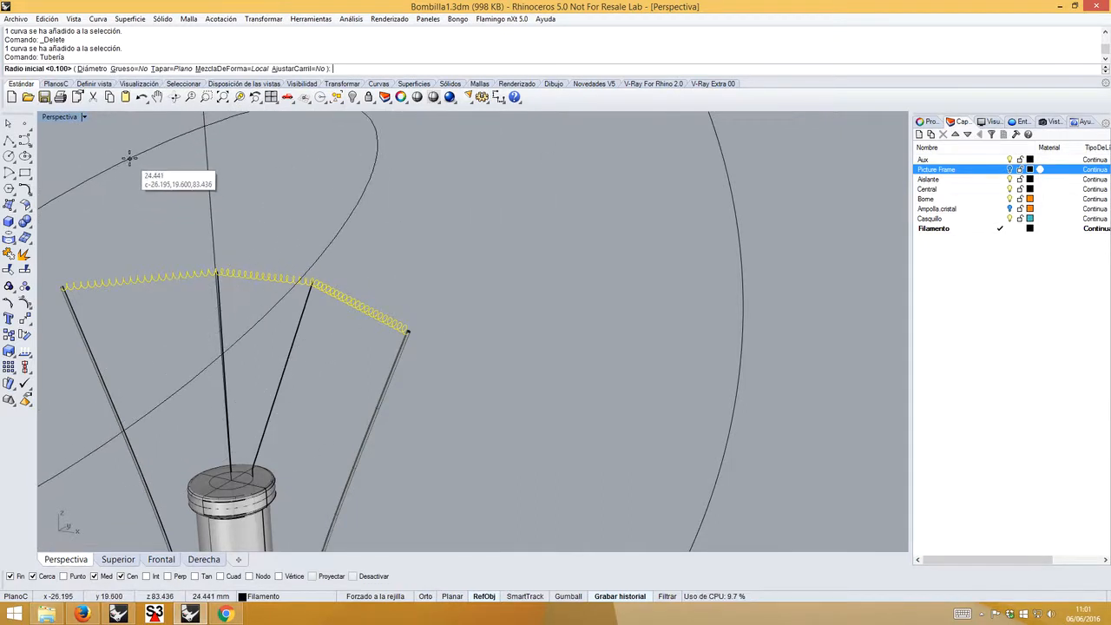
left_click(94, 69)
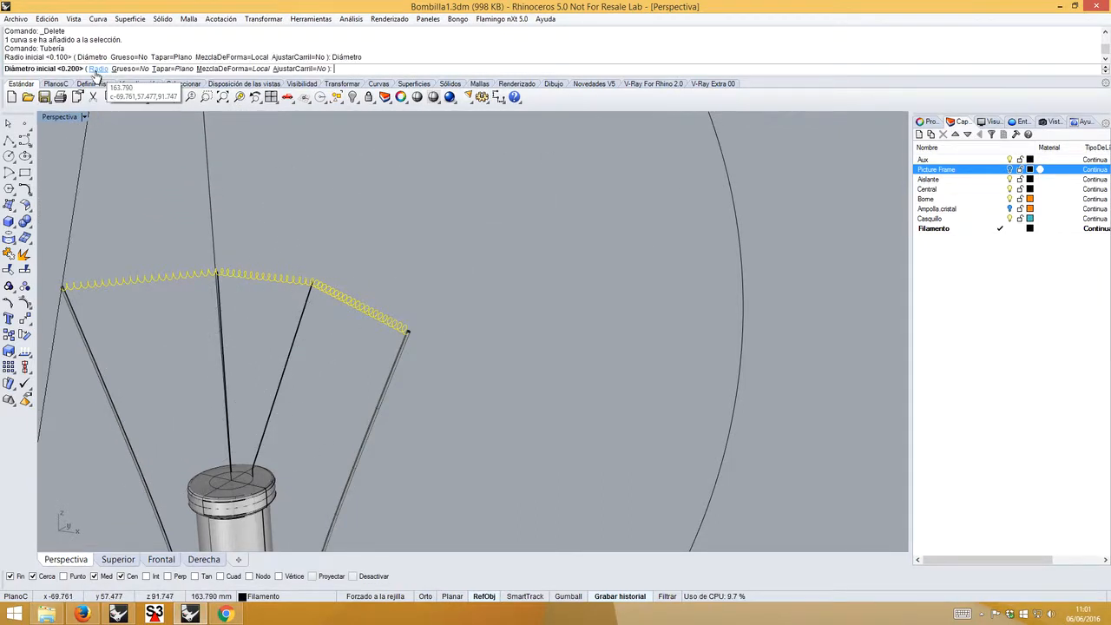
type("0.")
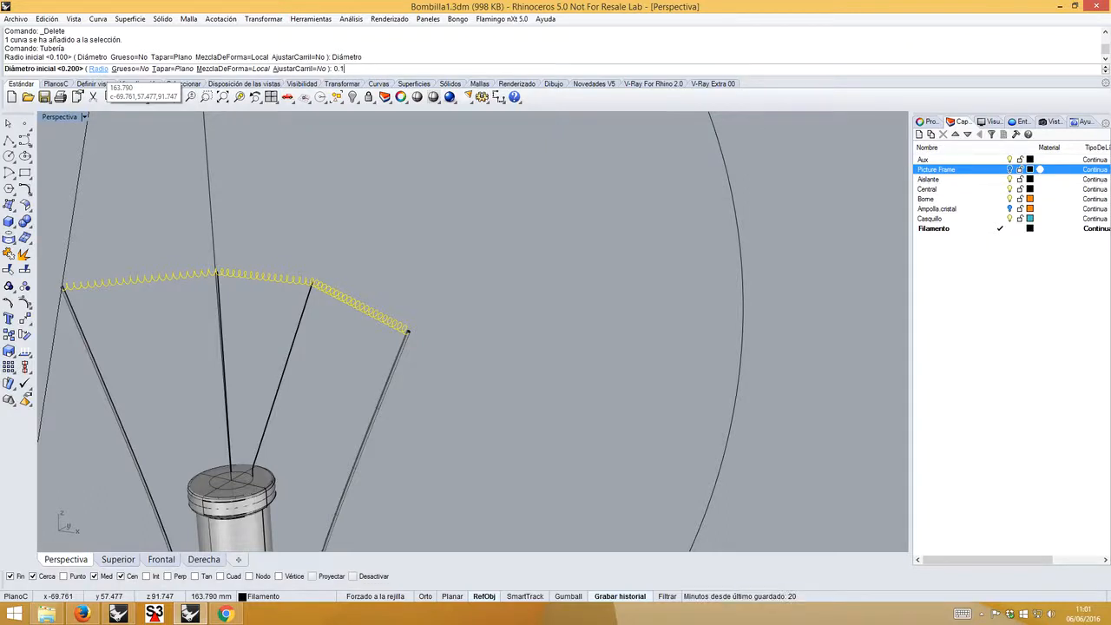
type("1")
key("Return")
key("Return")
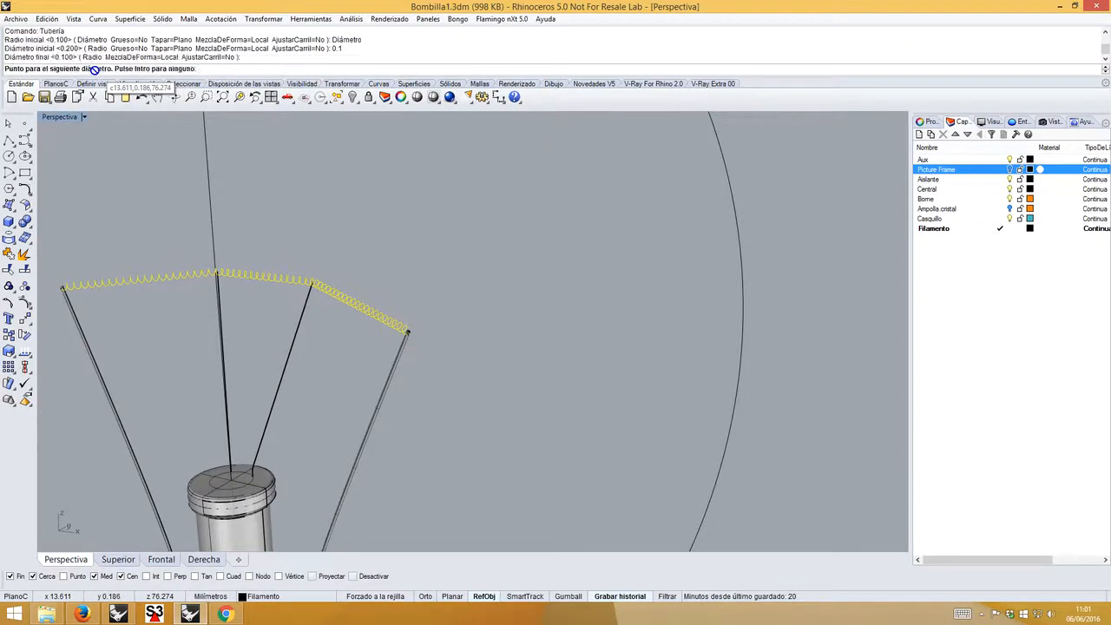
key("Return")
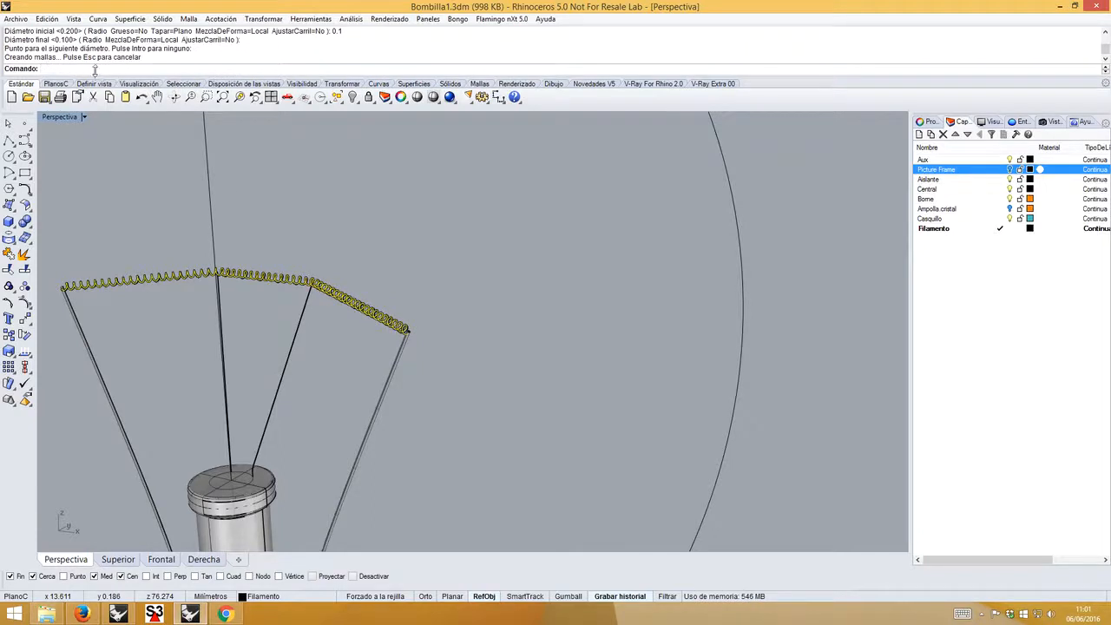
key("Escape")
key("ctrl+z")
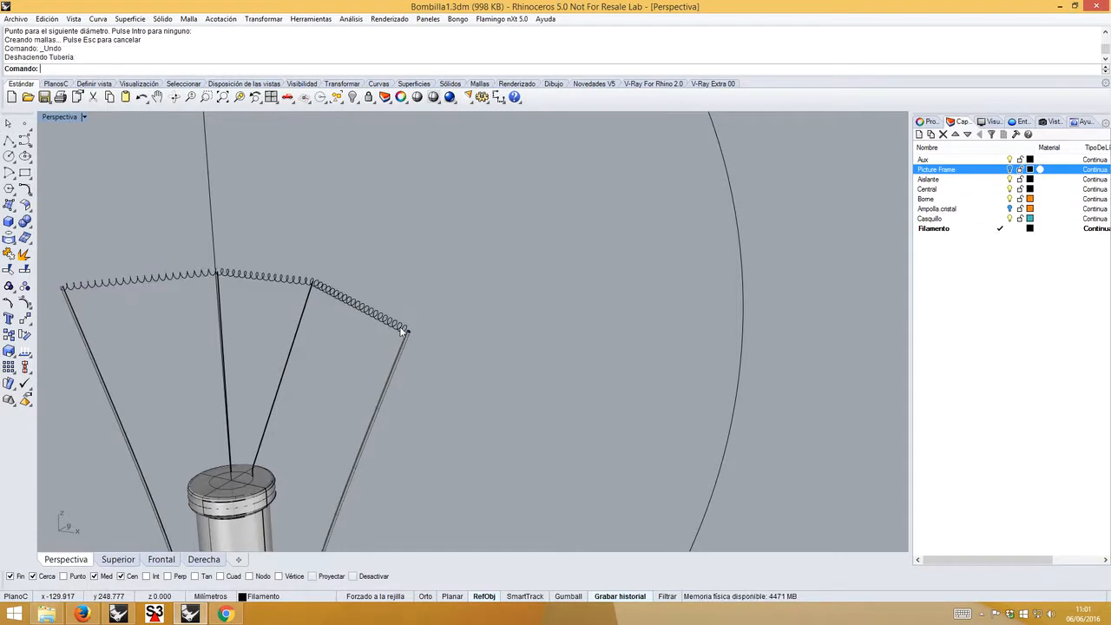
- Create a pipe along the trimmed helix with a start and end diameter of 0.05 mm and no intermediate diameters
left_click(405, 324)
key("Return")
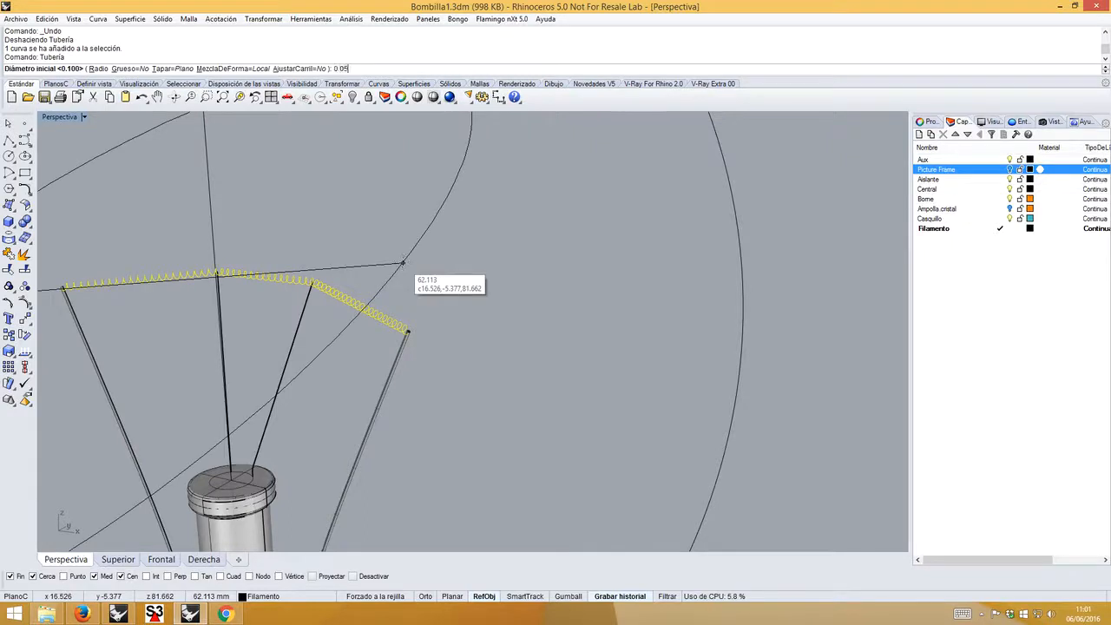
type("0.05")
key("Return")
key("Return")
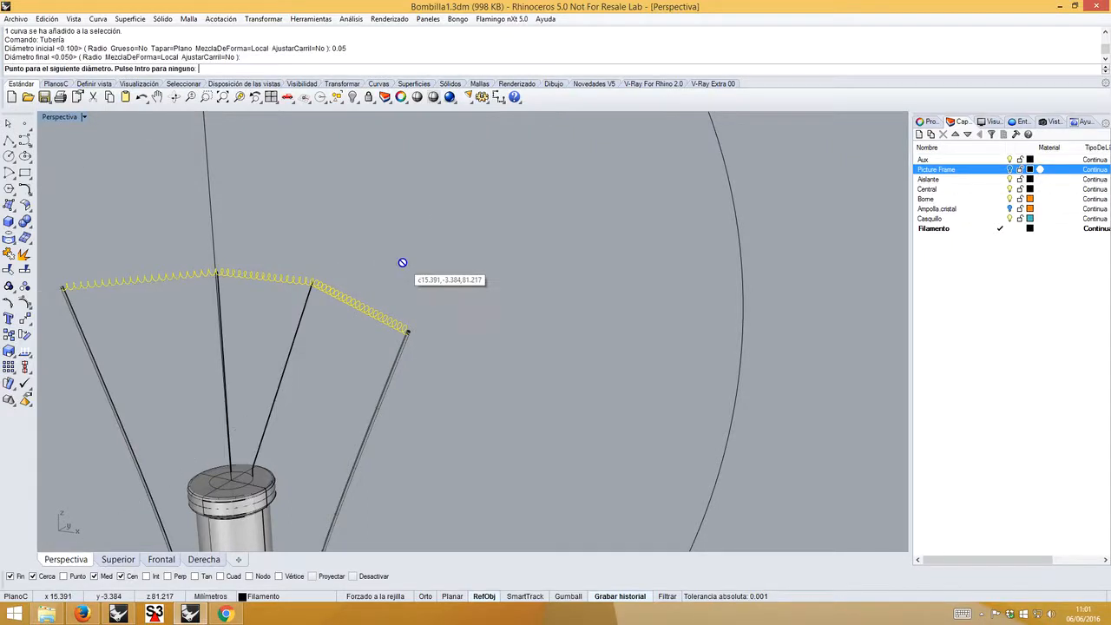
key("Return")
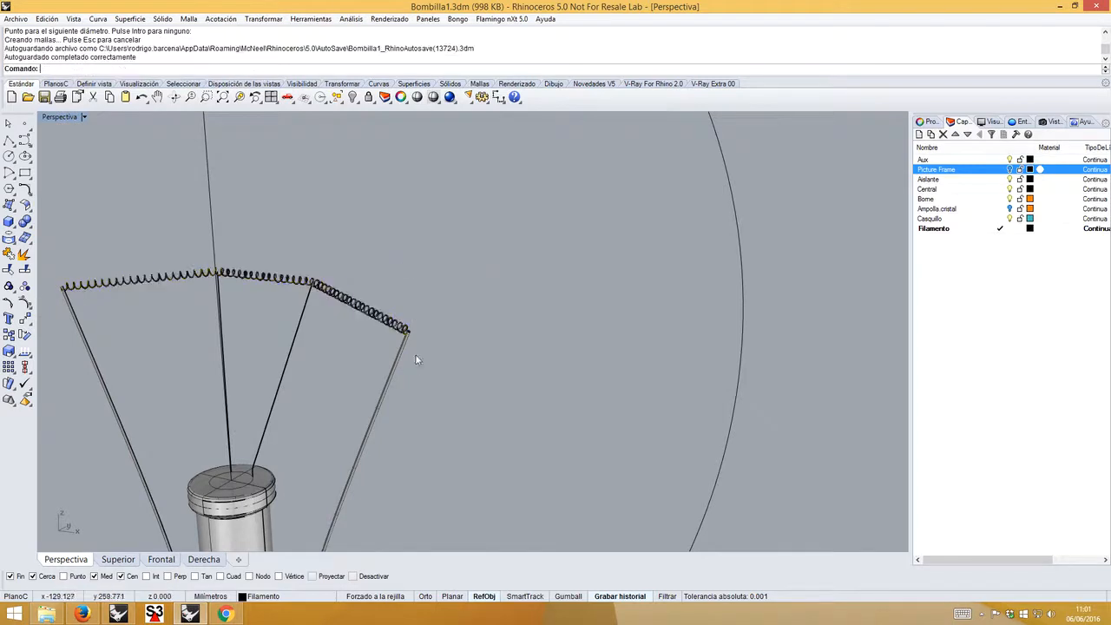
right_click_drag(417, 359, 401, 338)
scroll(417, 321, "down", 3)
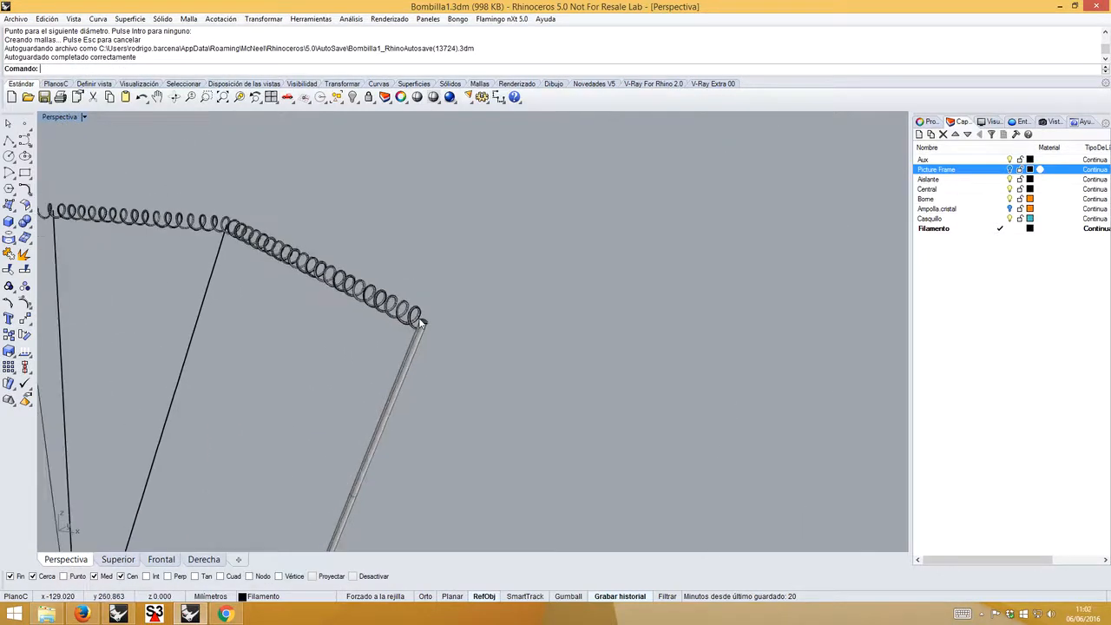
scroll(418, 323, "down", 4)
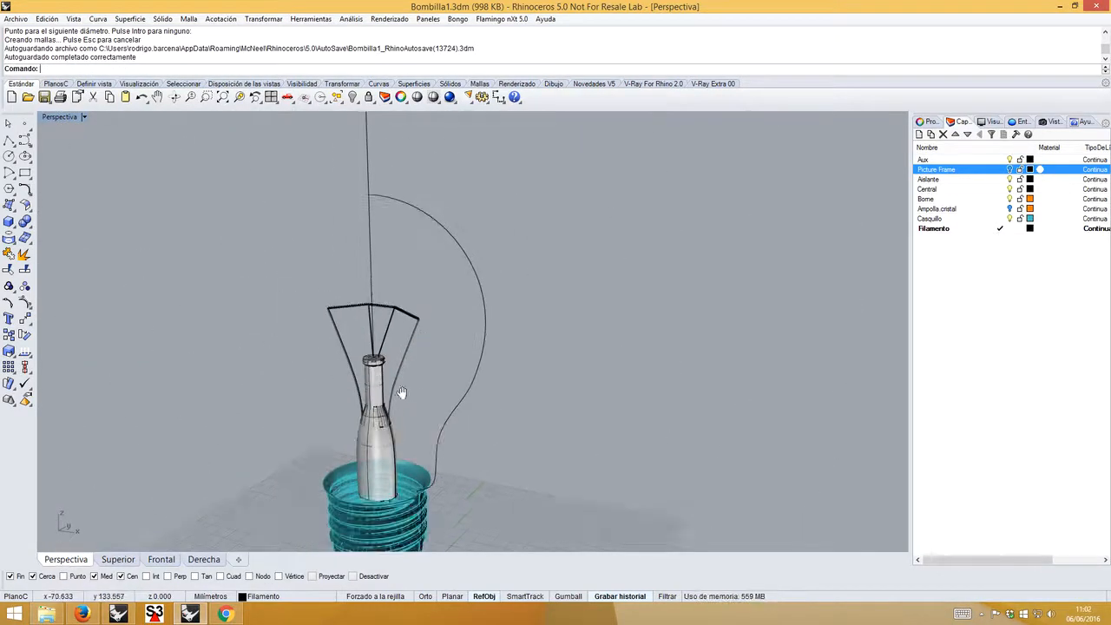
right_click_drag(444, 388, 466, 346)
left_click_drag(912, 252, 852, 252)
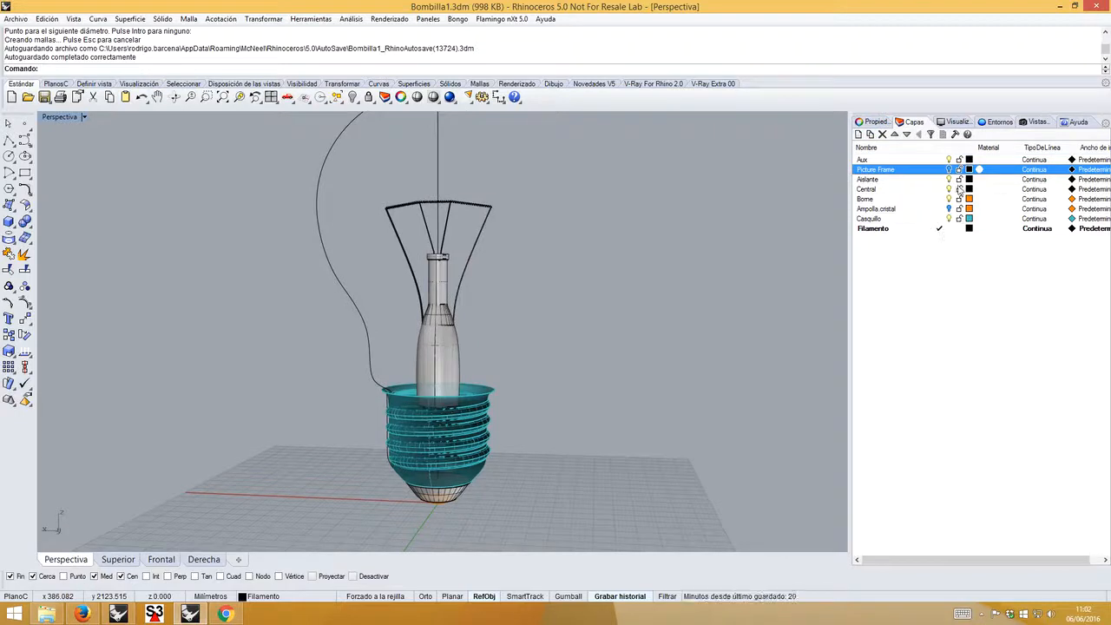
left_click(969, 179)
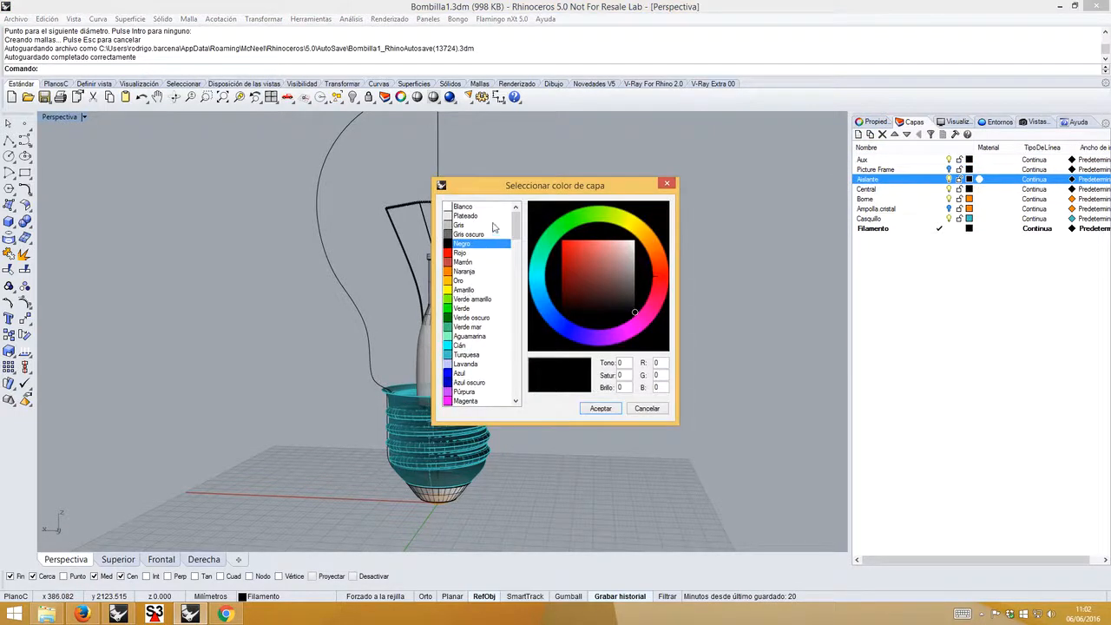
left_click_drag(491, 186, 637, 183)
left_click(813, 180)
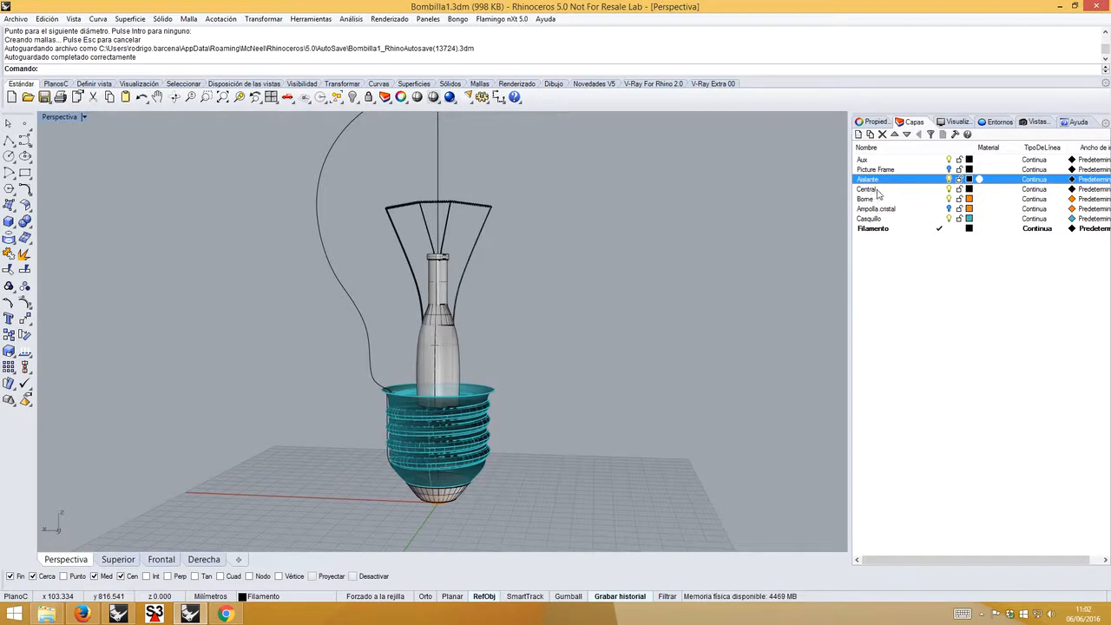
- Set the colour of the Central layer to Cián
left_click(970, 189)
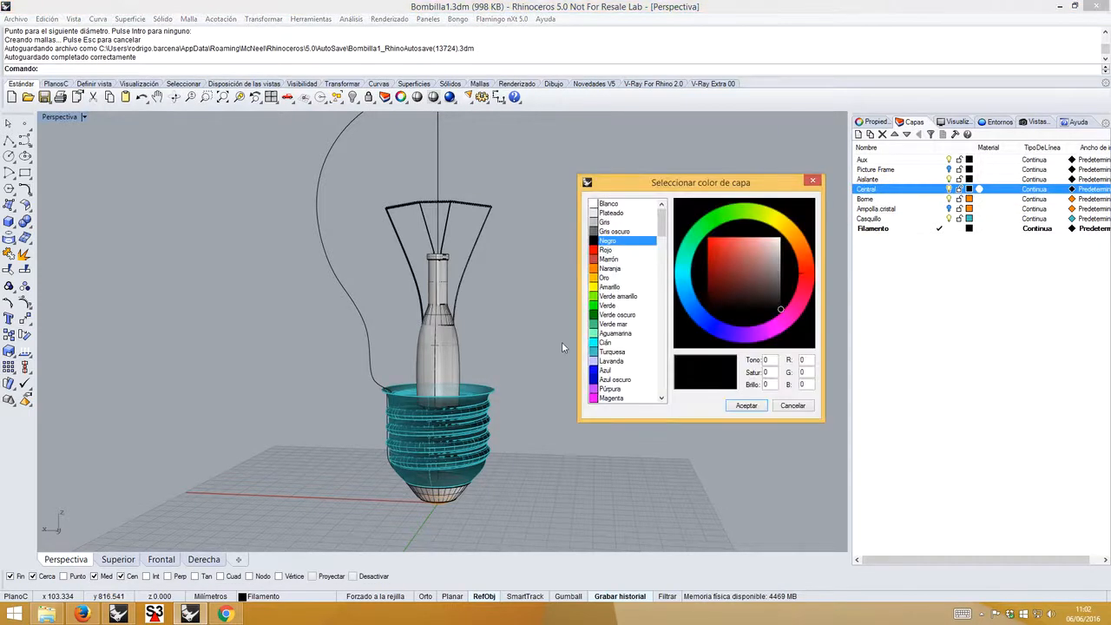
left_click(608, 343)
left_click(747, 406)
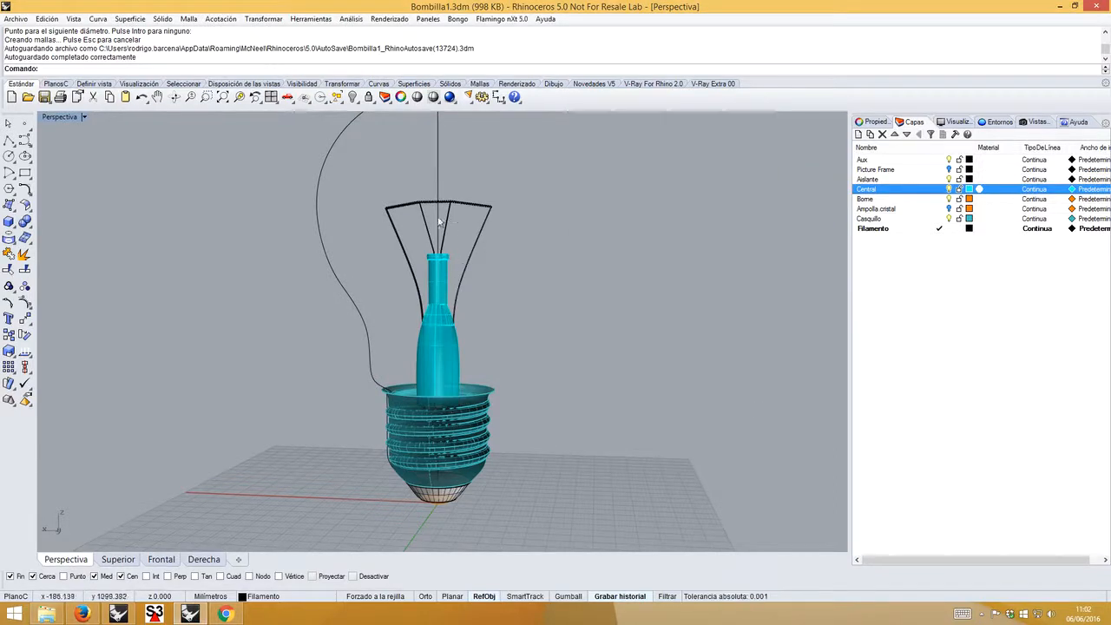
- Set the colour of the Filamento layer to Verde amarillo
scroll(397, 213, "up", 5)
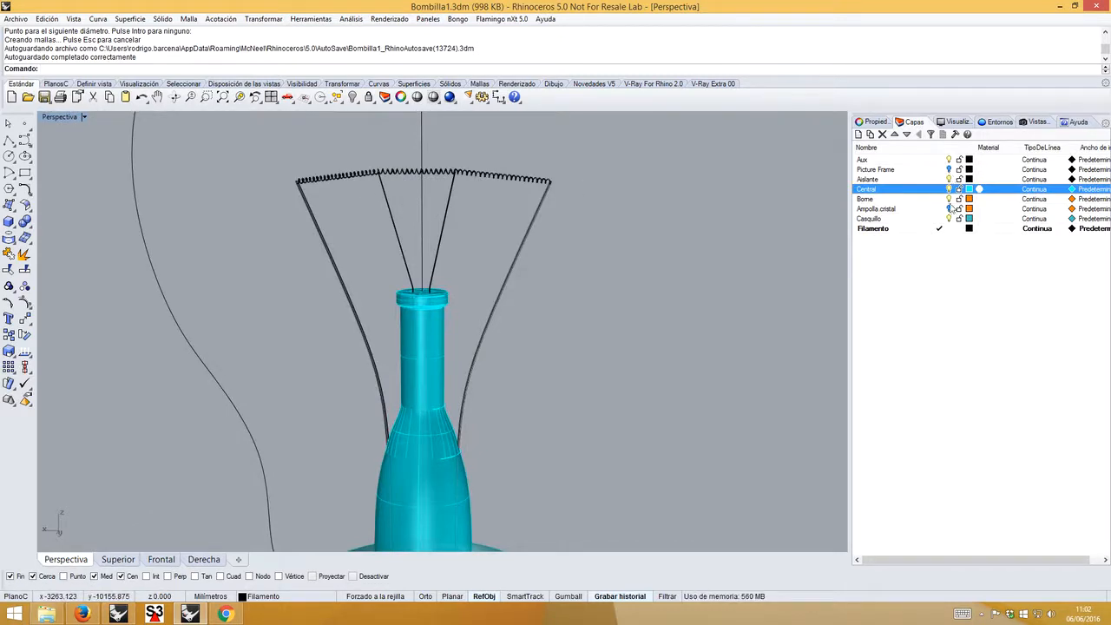
left_click(969, 229)
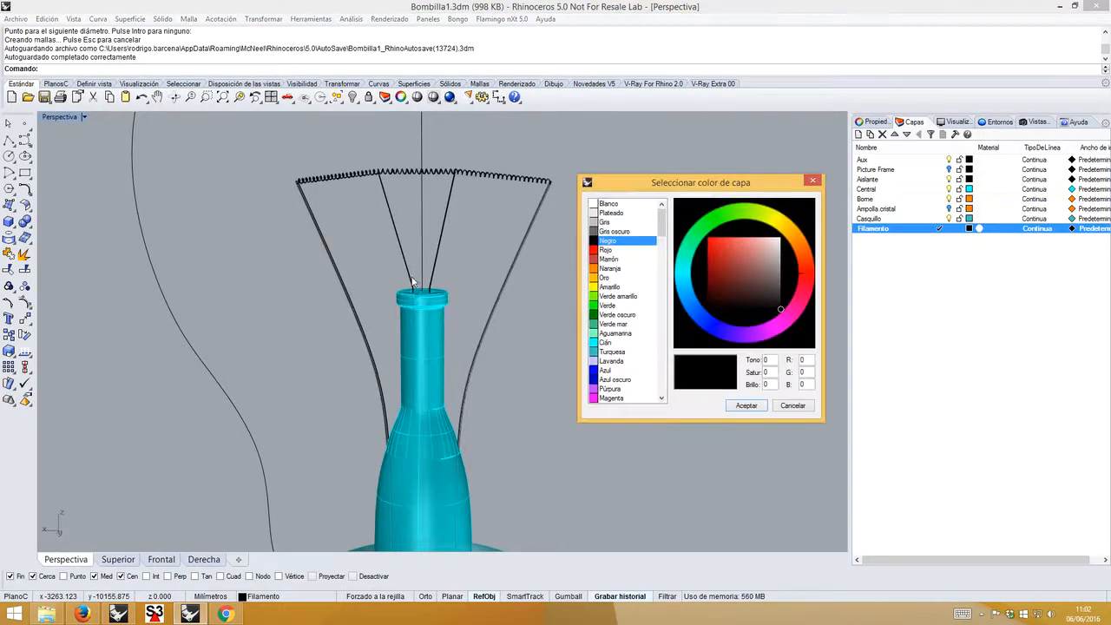
left_click(612, 296)
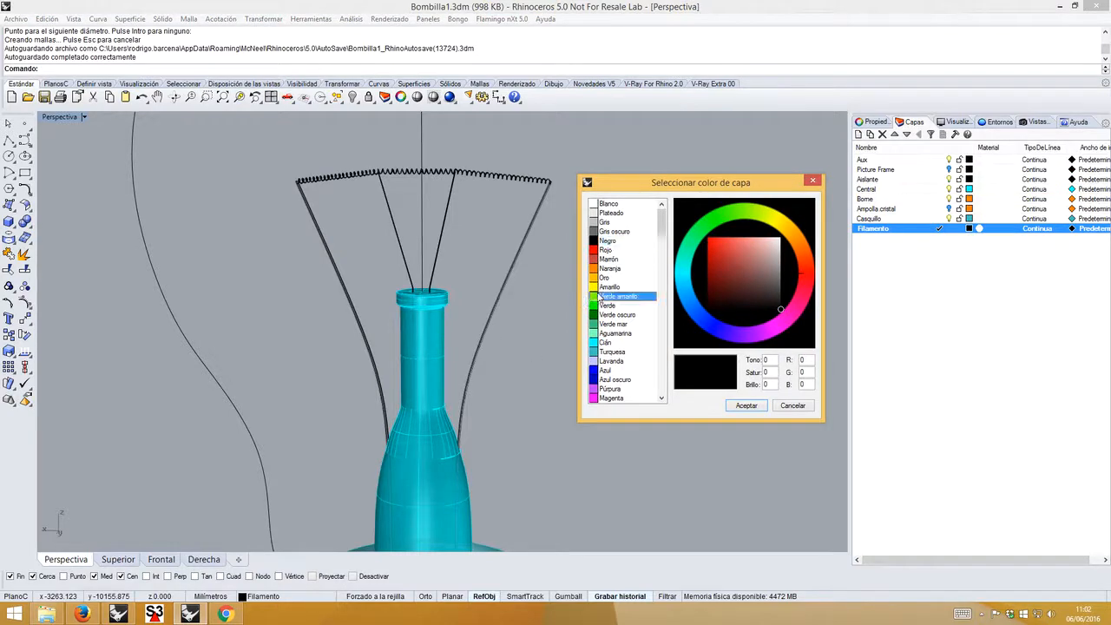
left_click(747, 405)
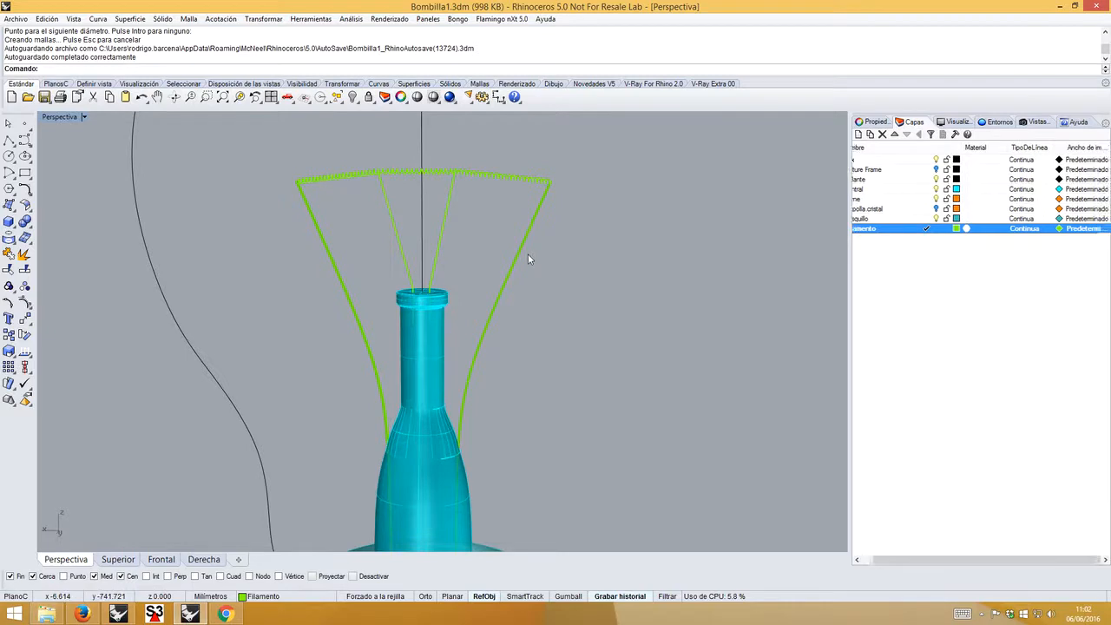
- Save the light bulb model under its existing file name, Bombilla1.3dm
scroll(528, 254, "down", 5)
scroll(492, 298, "down", 5)
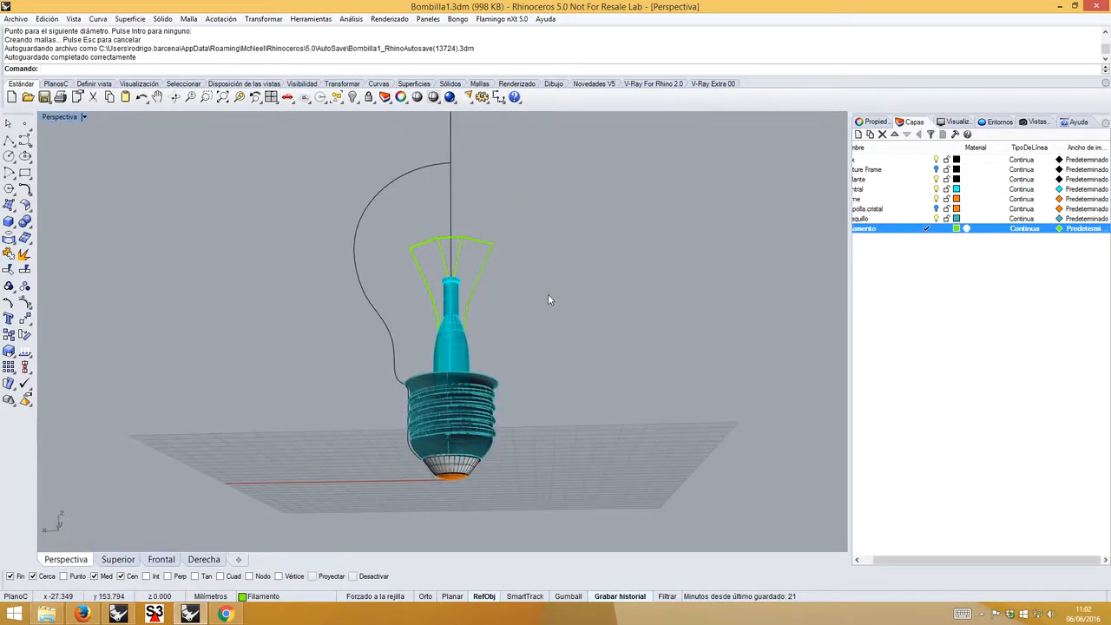
left_click(13, 19)
left_click(35, 55)
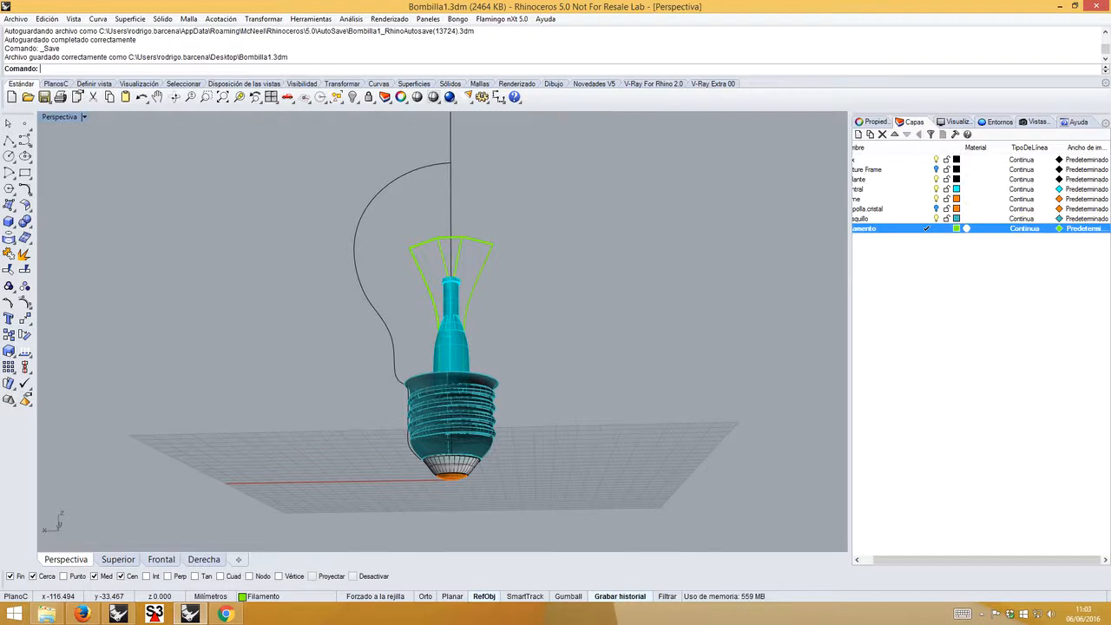
- Turn on the Ampolla cristal layer to show the glass bulb around the filament
left_click_drag(906, 560, 875, 560)
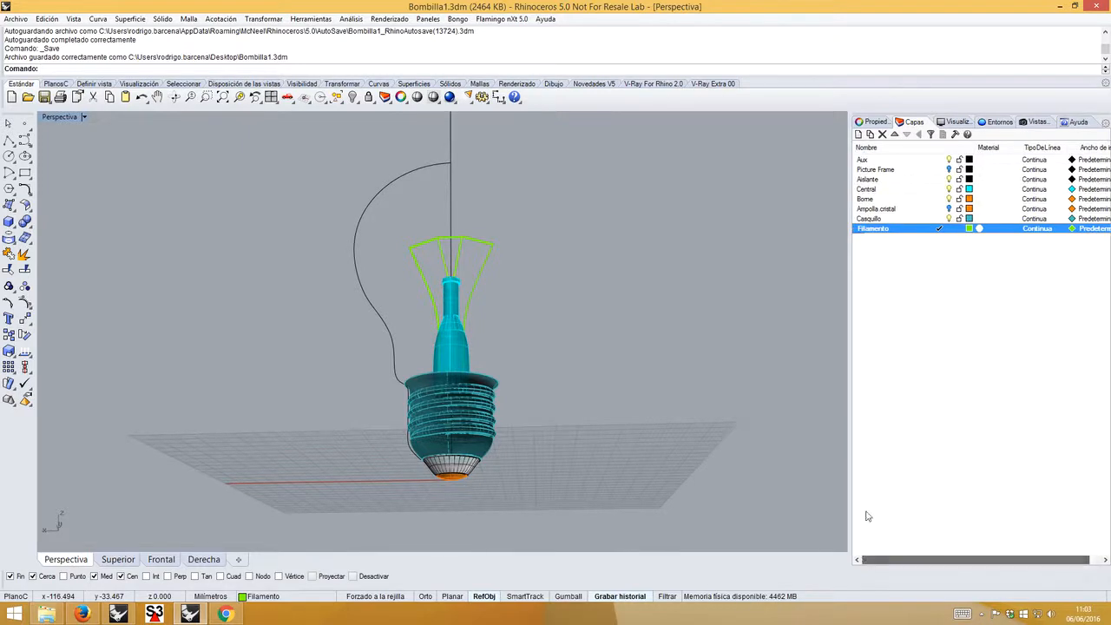
left_click(949, 209)
right_click_drag(624, 283, 418, 177)
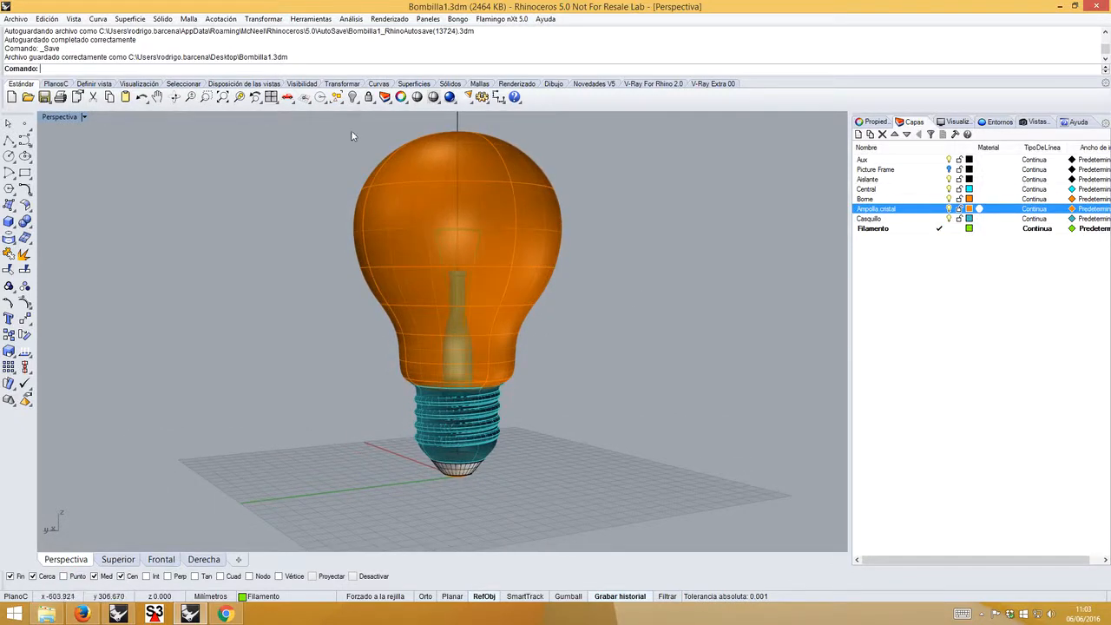
- Select all the curves in the model with the SelCrv command
type("Sel")
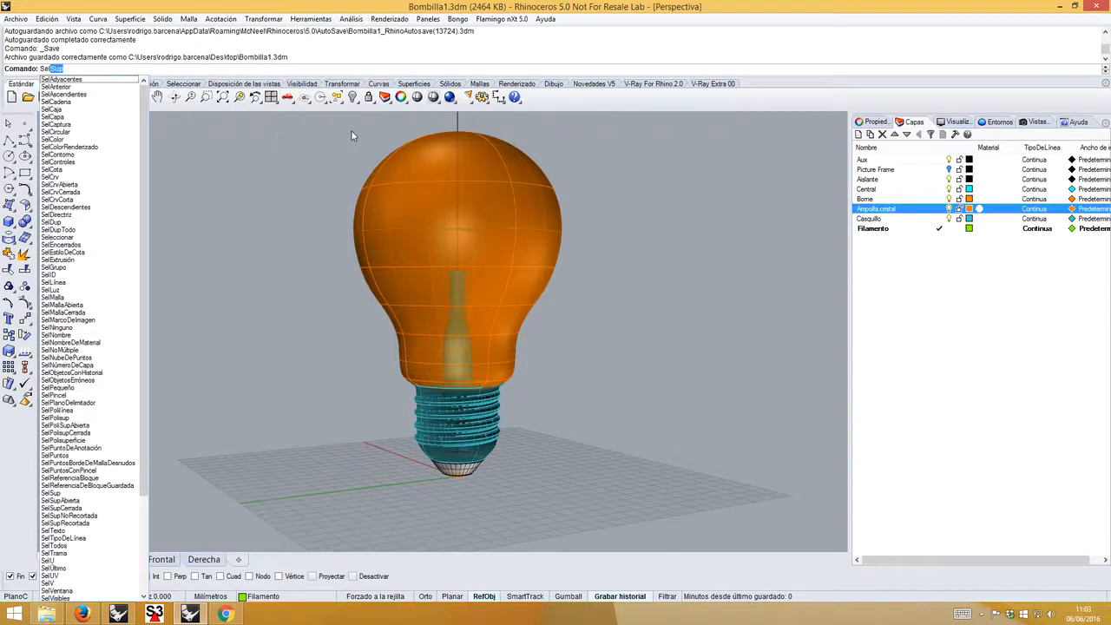
type("C")
key("Down")
key("Down")
key("Down")
key("Down")
key("Down")
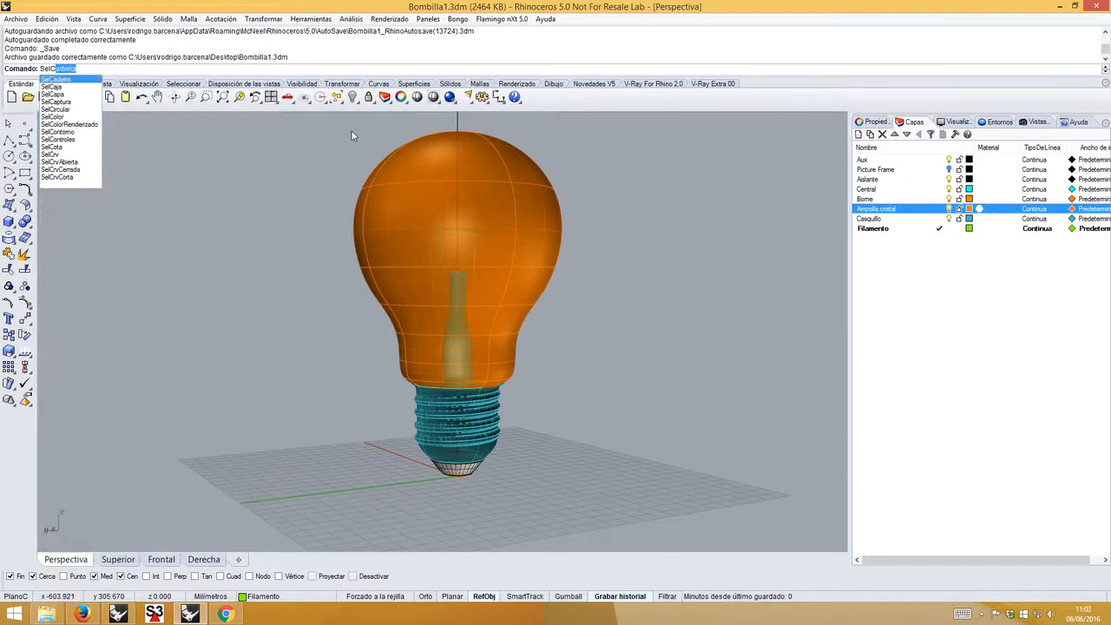
key("Down")
key("Down")
key("Down")
key("Down")
key("Down")
key("Down")
key("Return")
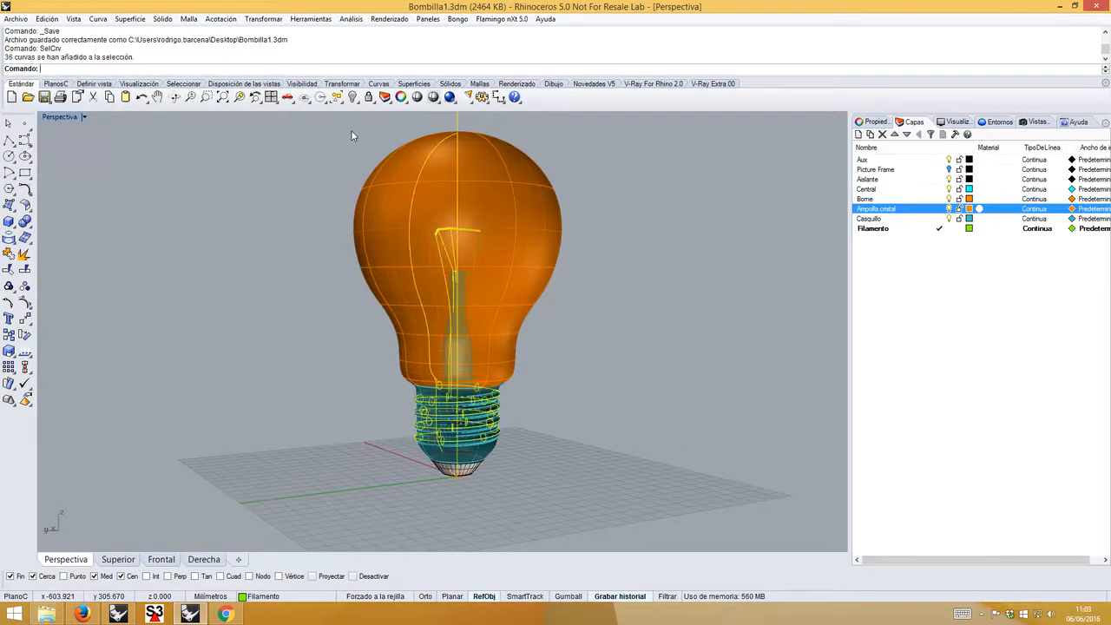
- Move the selected construction curves to the hidden Aux layer
right_click(898, 161)
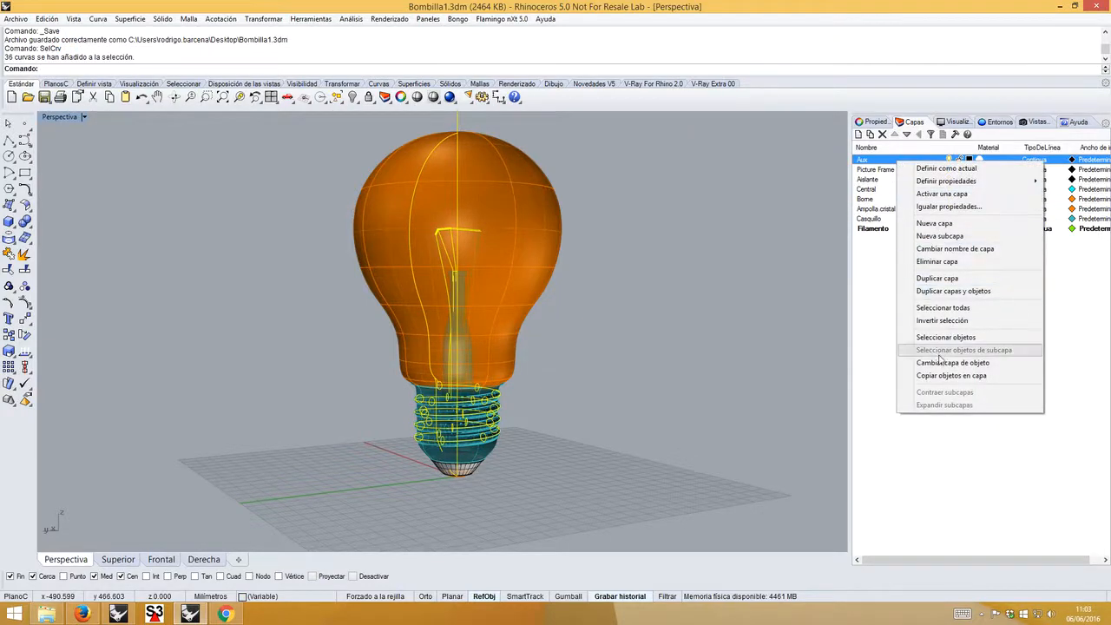
left_click(940, 363)
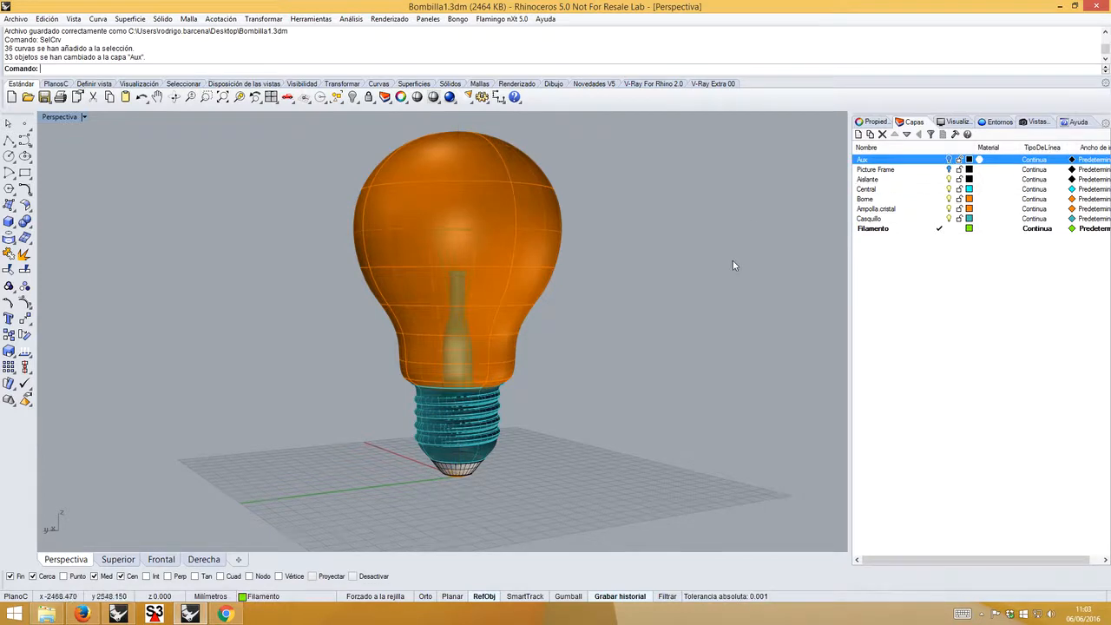
right_click_drag(410, 312, 496, 320)
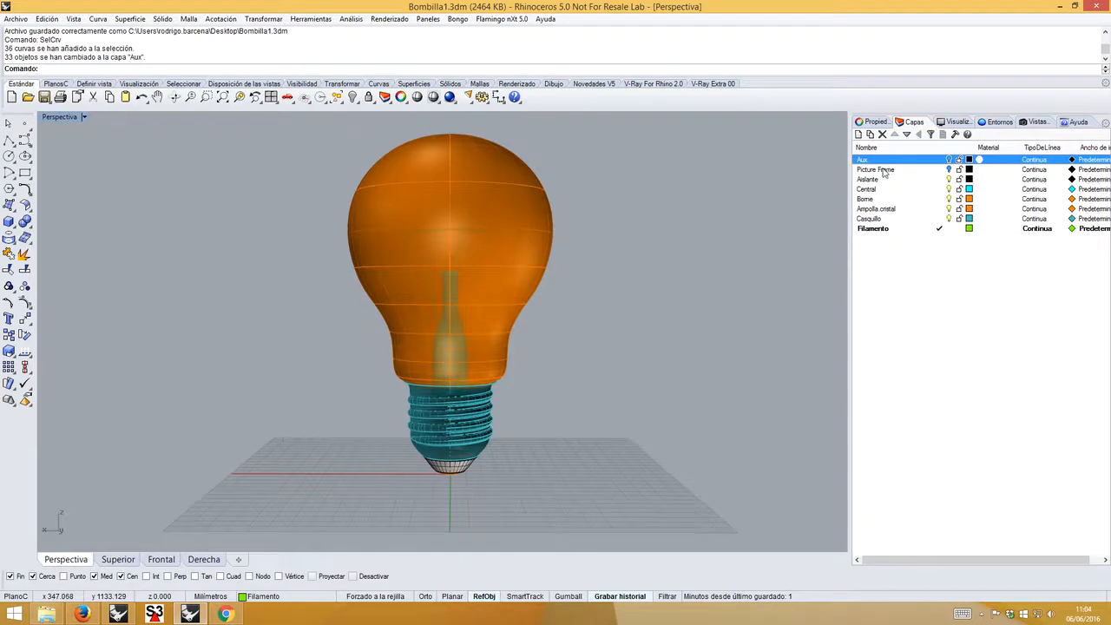
- Select all the visible parts of the light bulb and group them into one object
left_click_drag(312, 122, 583, 506)
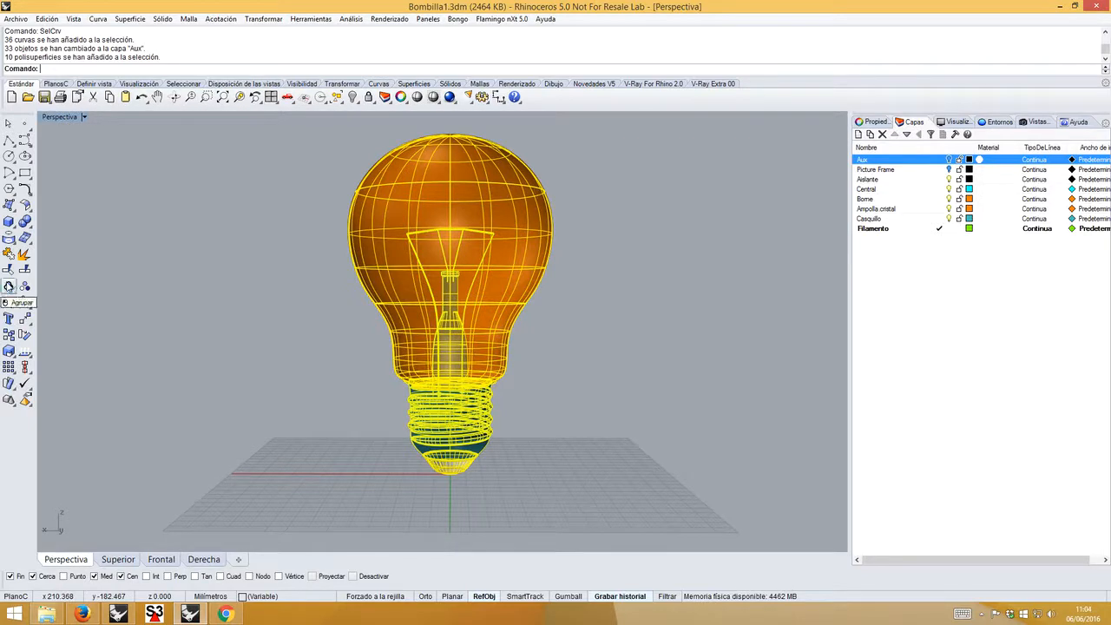
left_click(9, 287)
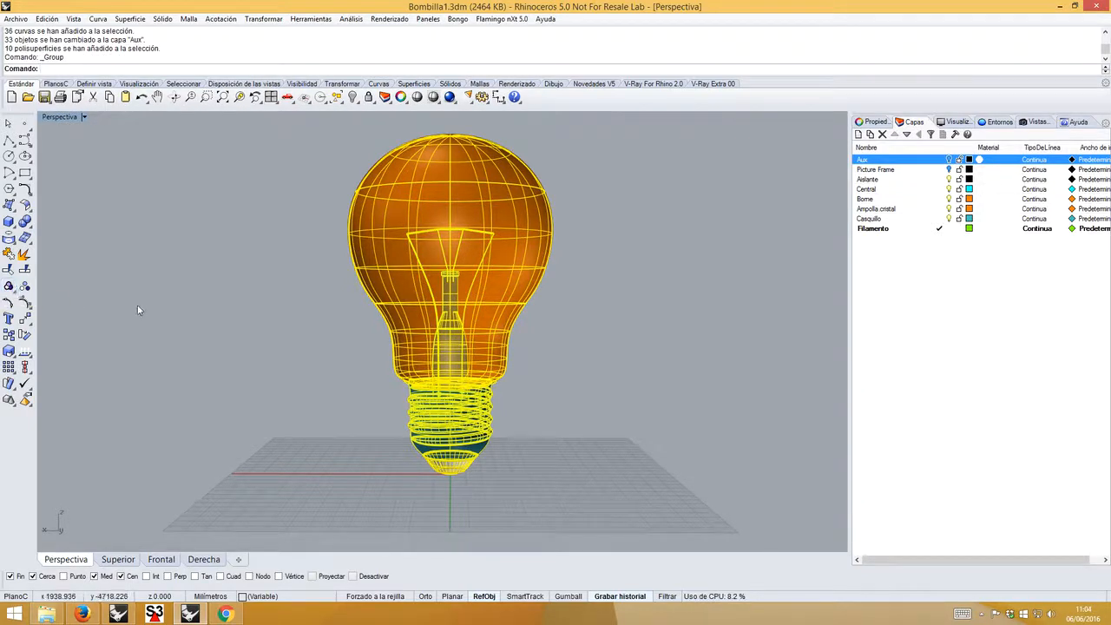
left_click(232, 337)
scroll(234, 338, "down", 5)
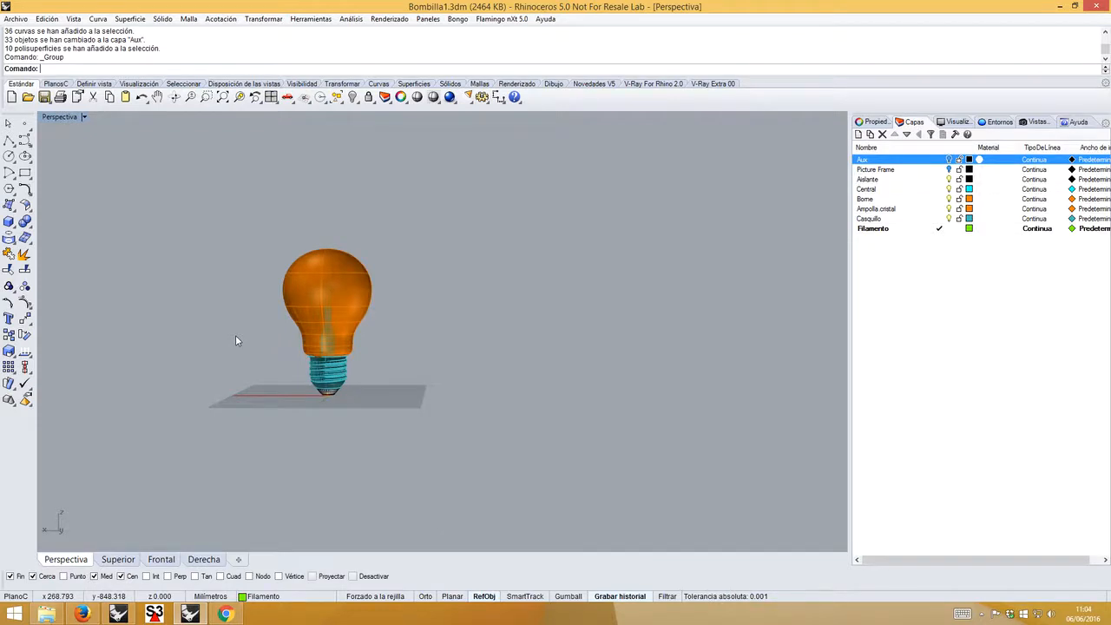
right_click_drag(509, 347, 448, 405)
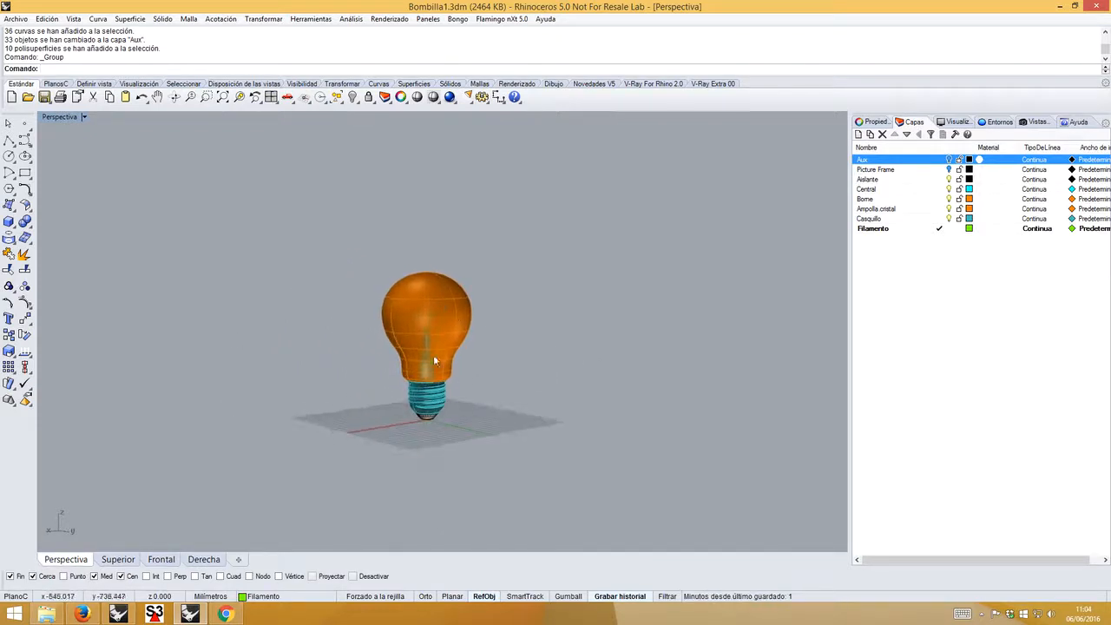
scroll(436, 360, "up", 5)
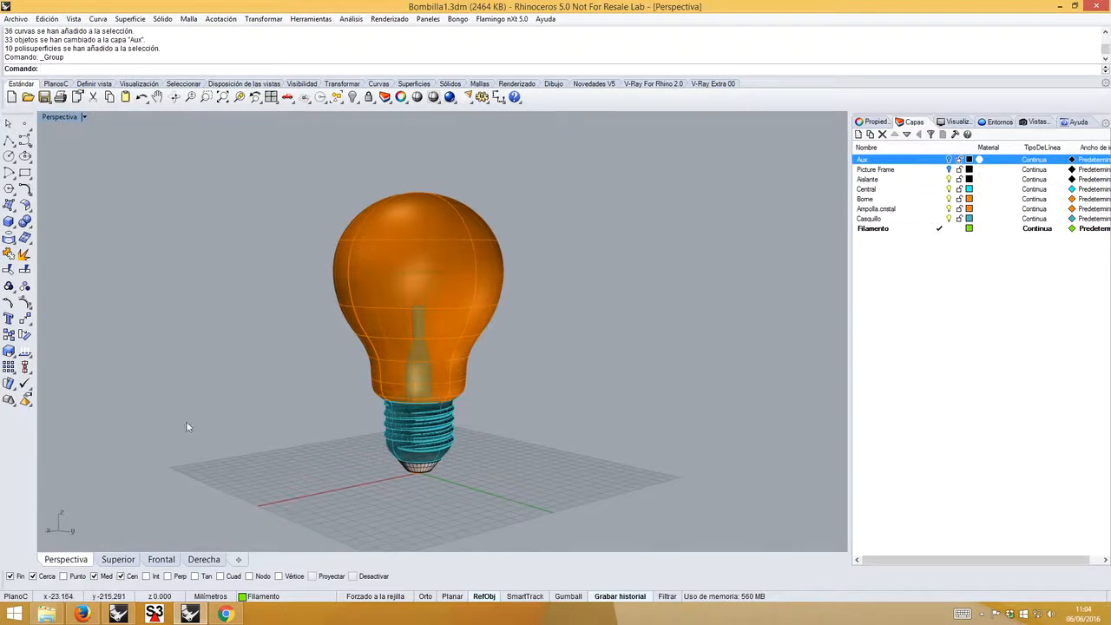
left_click(162, 560)
scroll(339, 464, "down", 6)
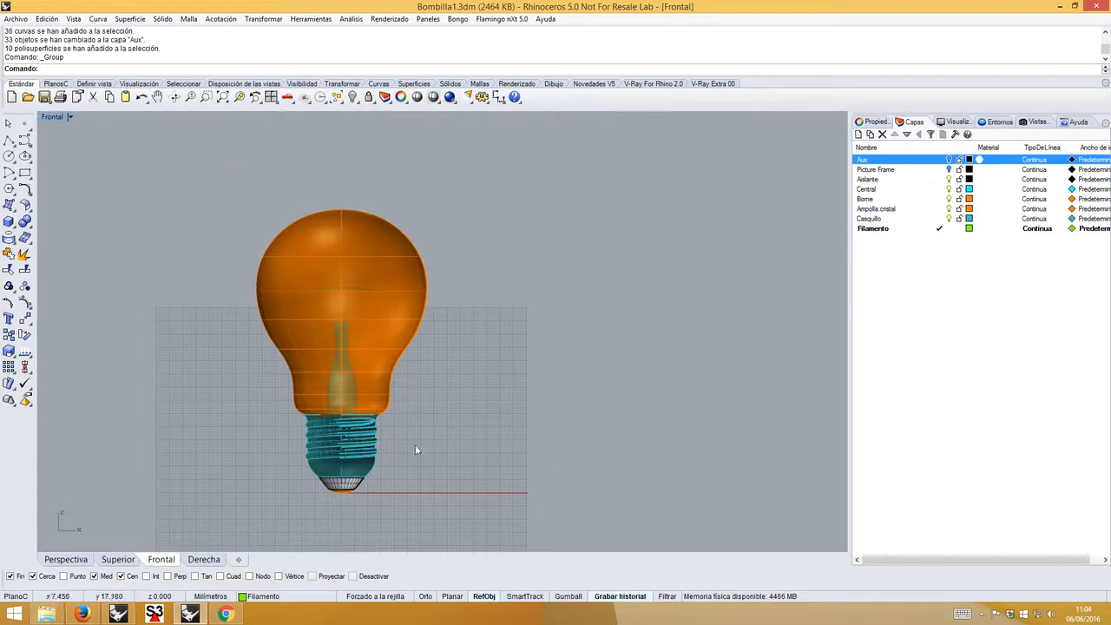
left_click(124, 562)
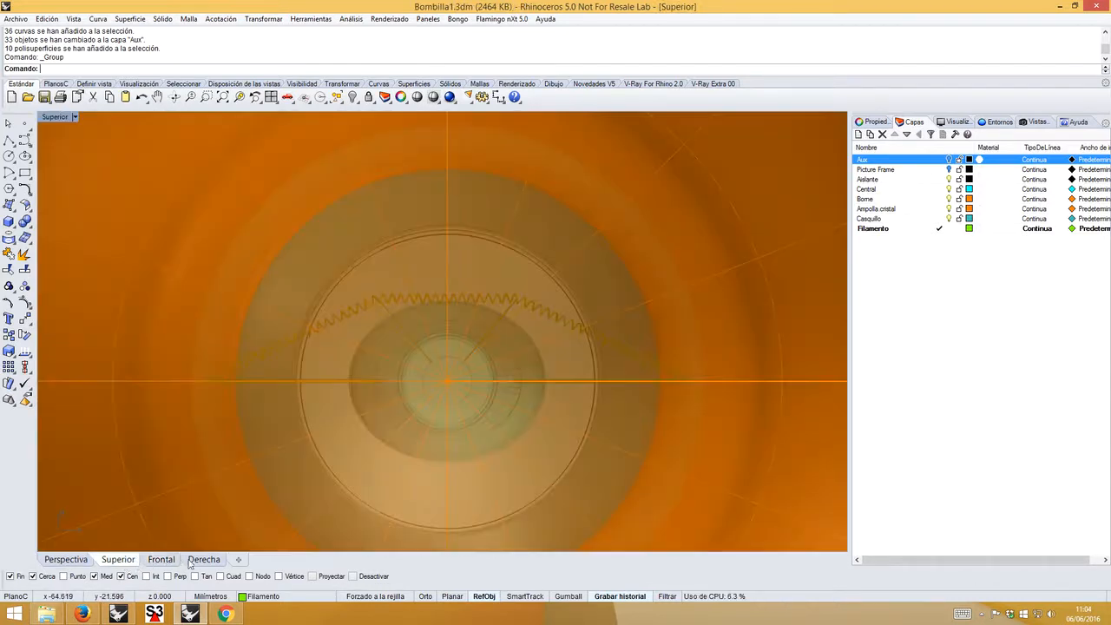
left_click(53, 563)
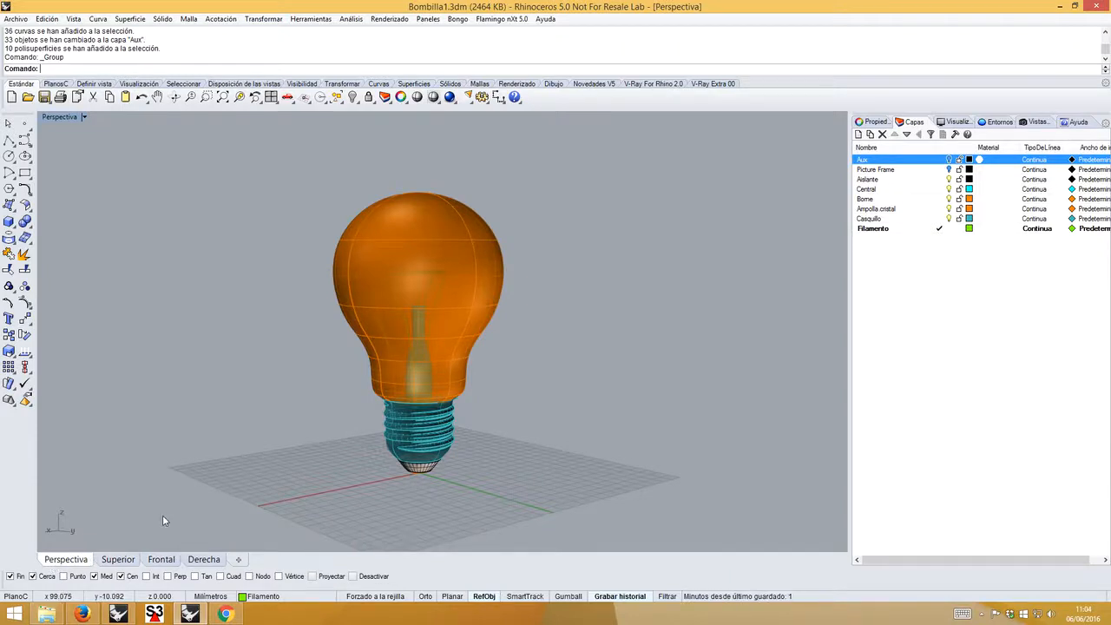
- Copy the grouped bulb about 78 mm to one side of the original, and hide the original bulb
left_click(370, 337)
right_click_drag(370, 361, 328, 390, "shift")
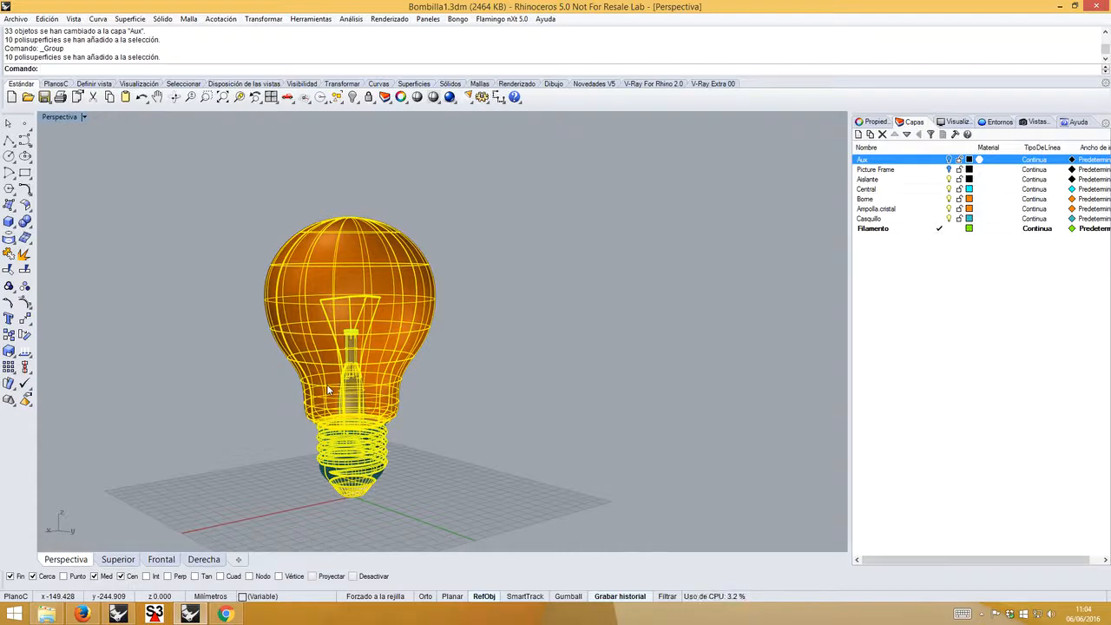
right_click_drag(243, 380, 278, 349, "shift")
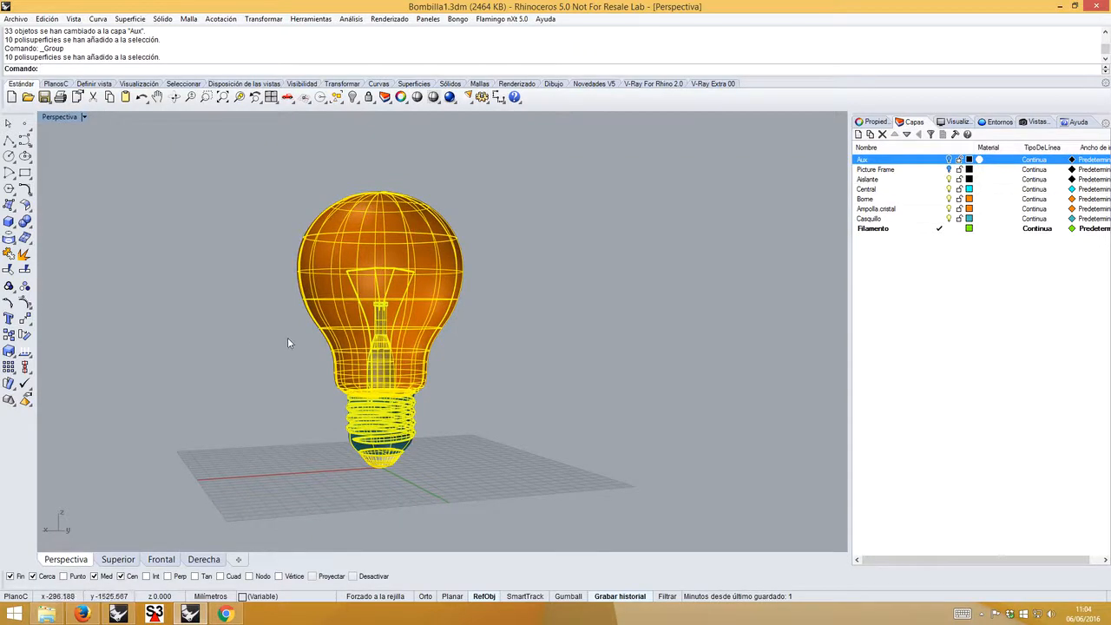
right_click_drag(287, 342, 283, 366)
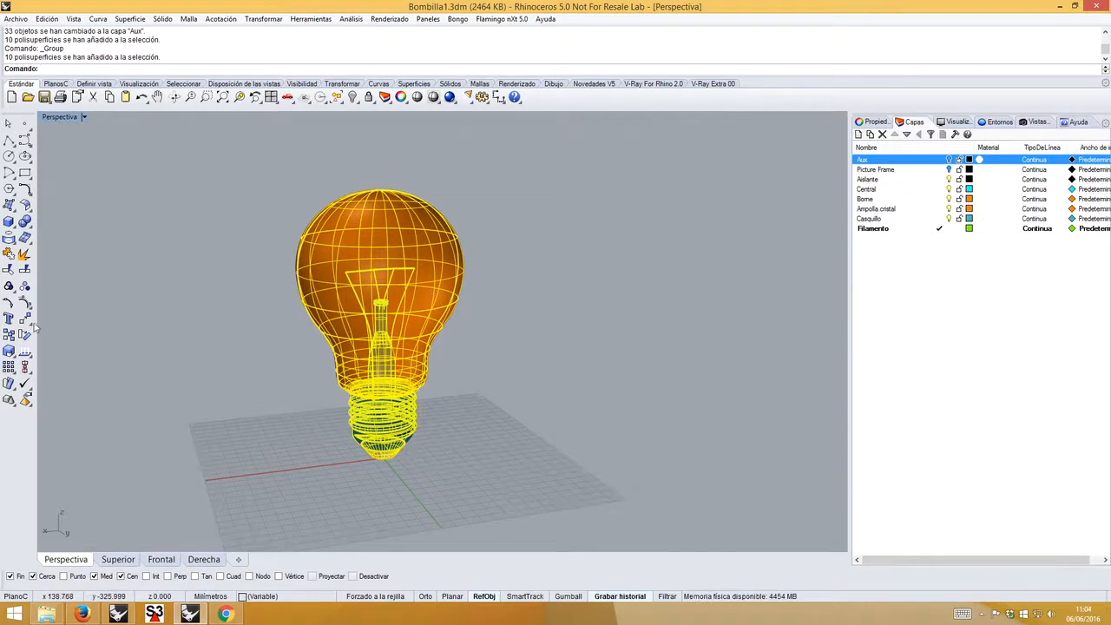
left_click(8, 336)
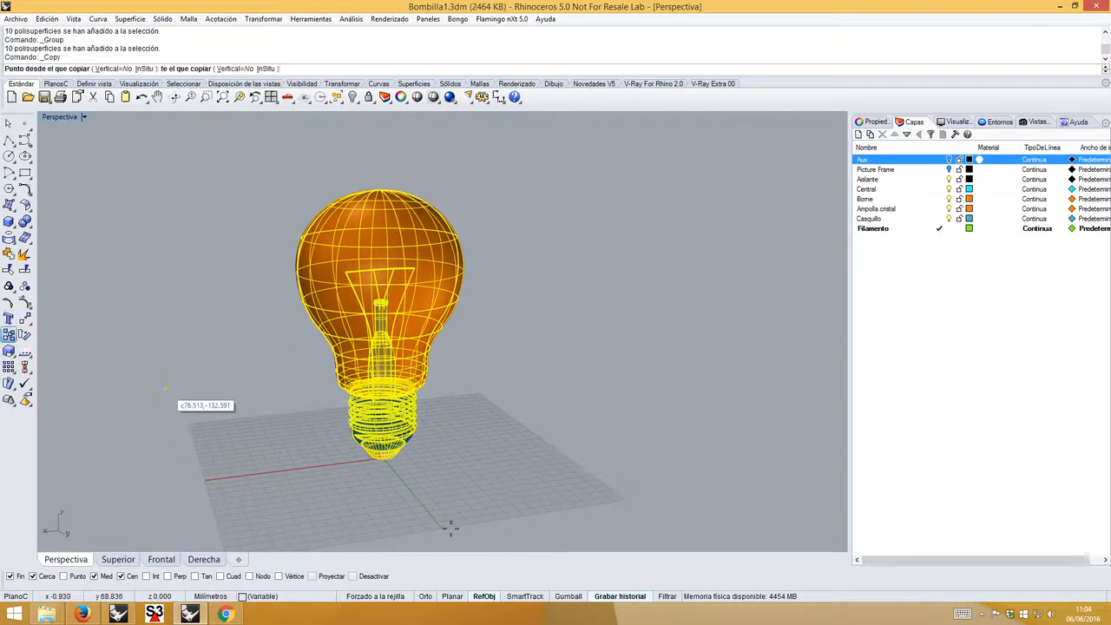
left_click(335, 486)
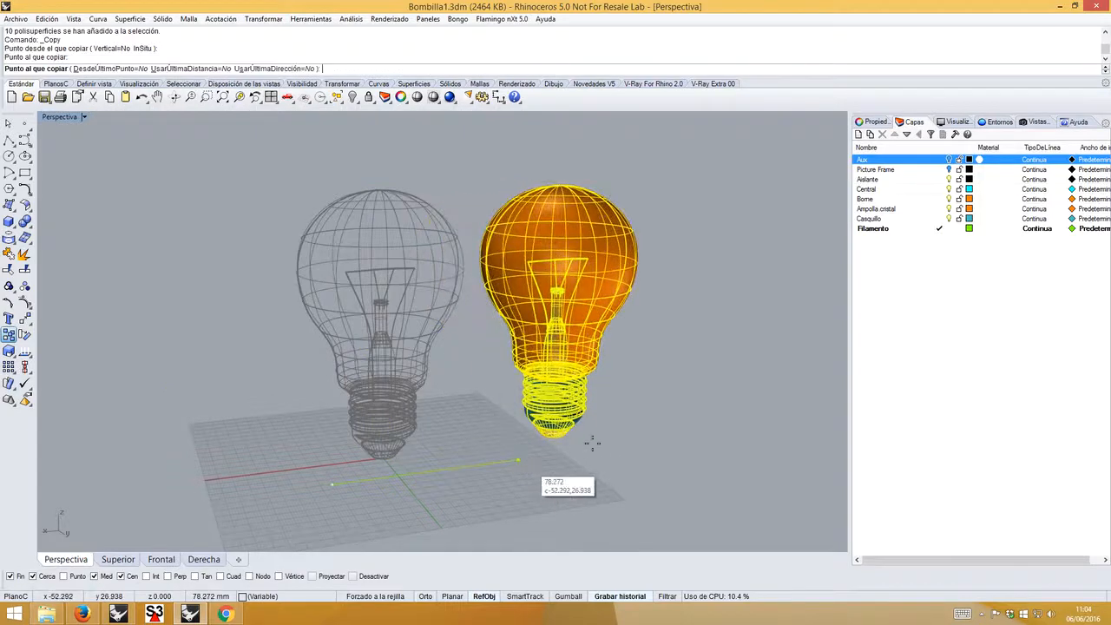
left_click(621, 441)
key("Return")
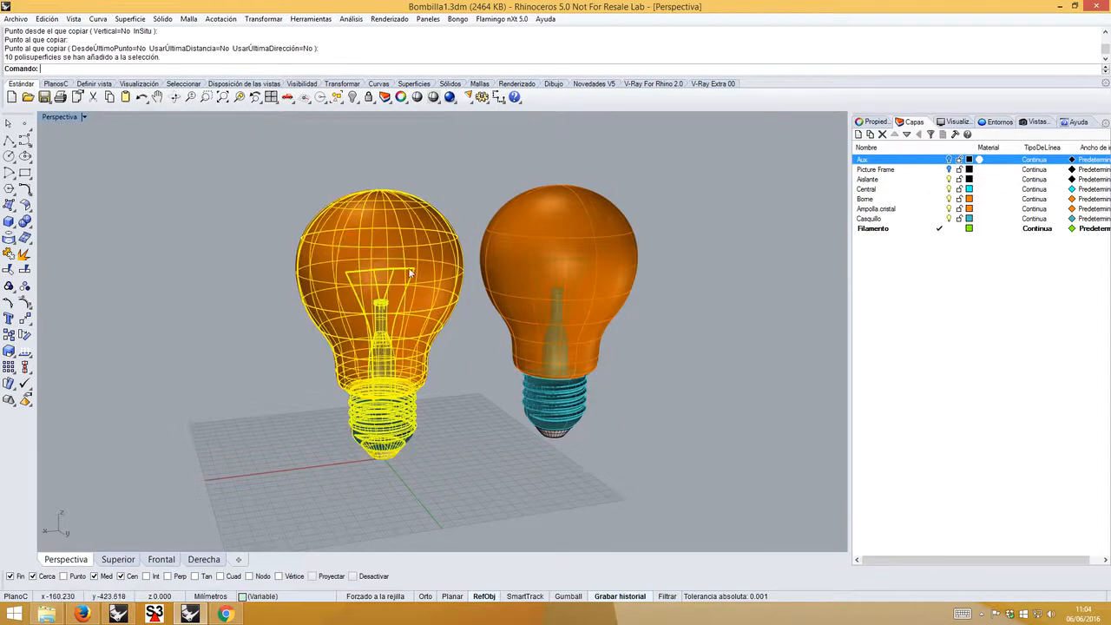
left_click(353, 98)
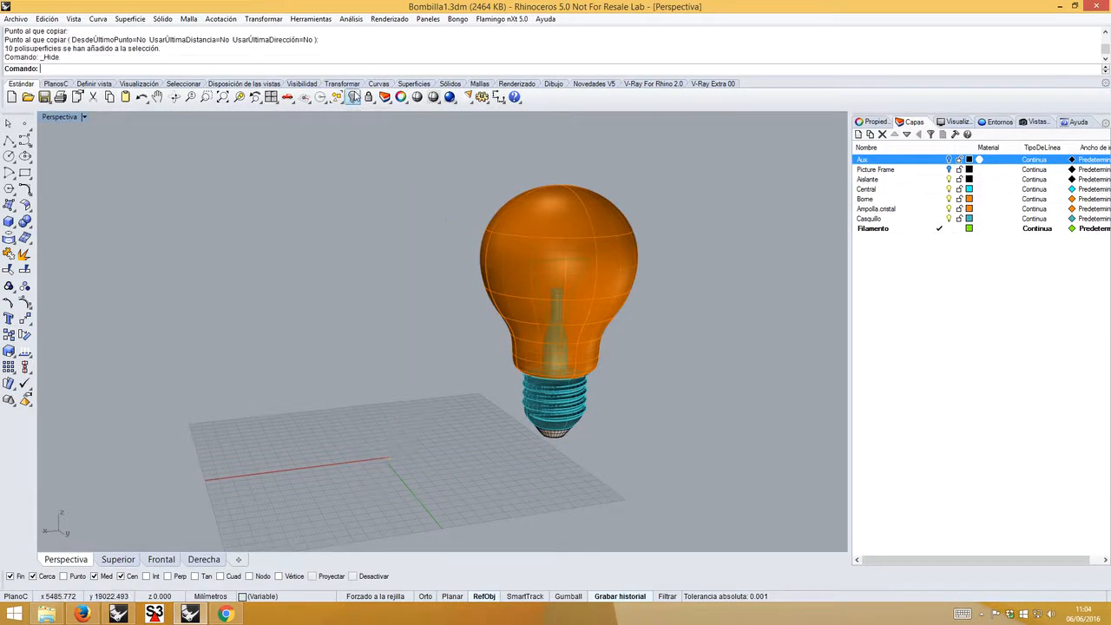
- Rotate the copied bulb about 28° clockwise in the top view, around a point on the far side of the origin
left_click(537, 257)
left_click(161, 559)
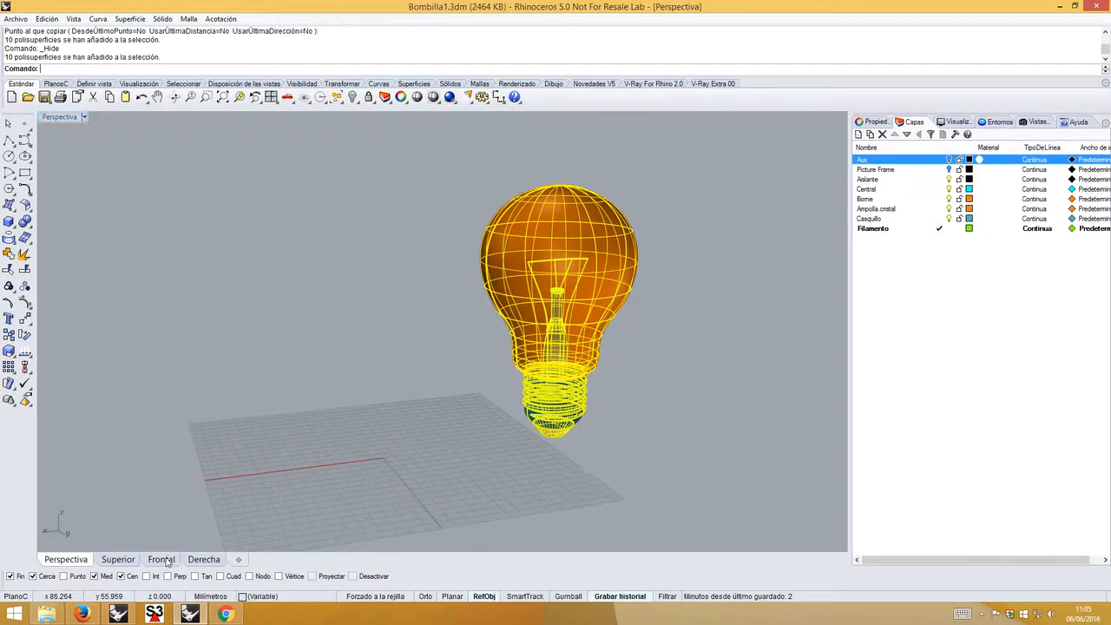
right_click_drag(247, 489, 302, 439)
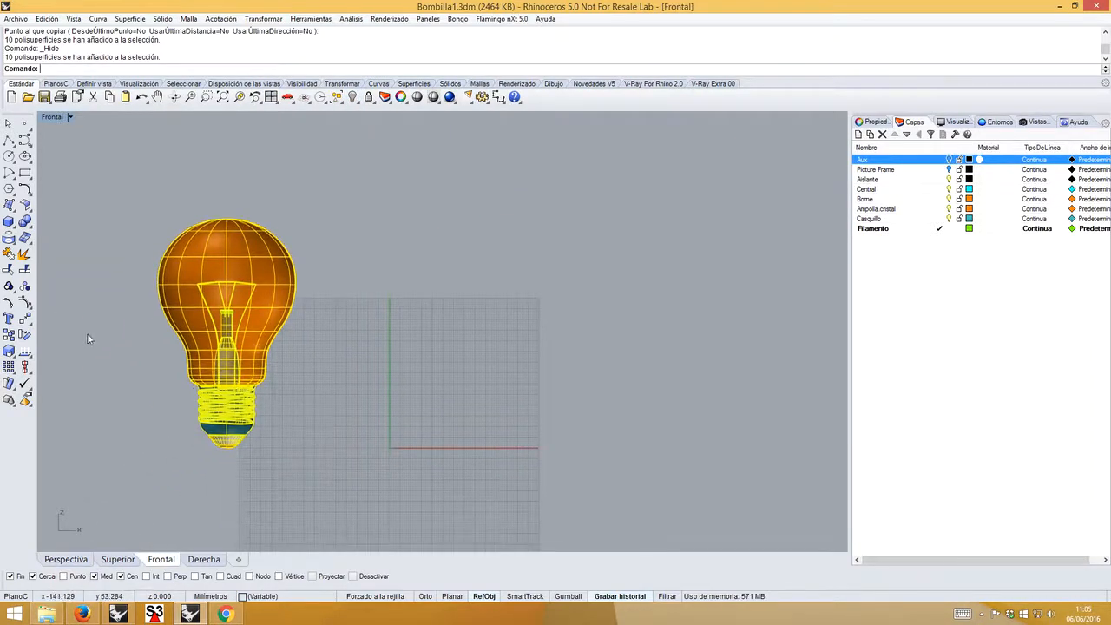
left_click(118, 559)
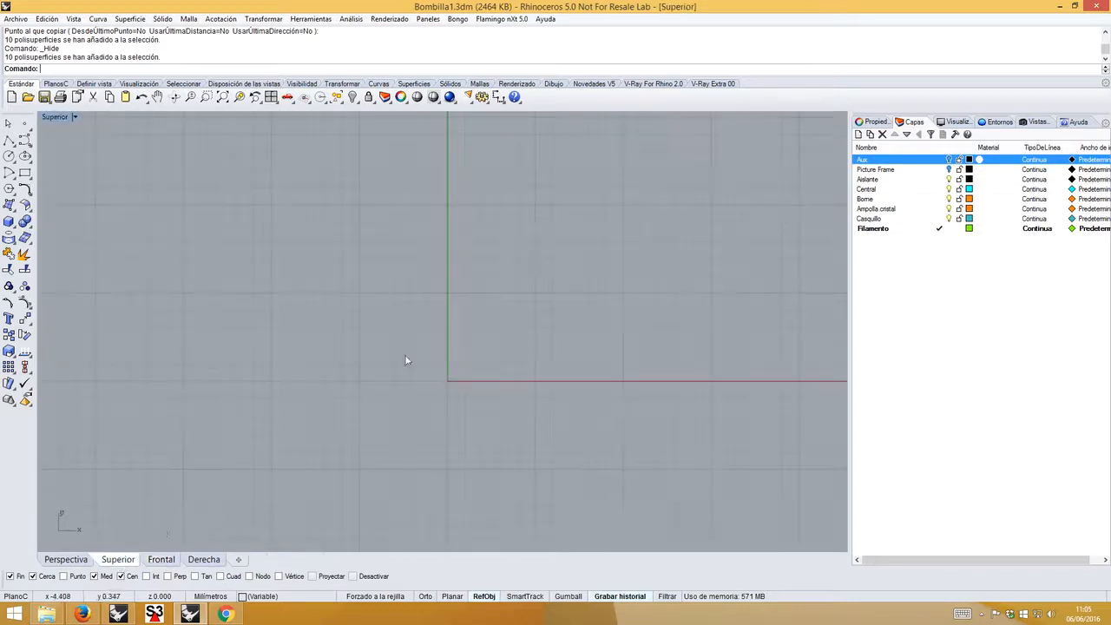
scroll(427, 343, "down", 5)
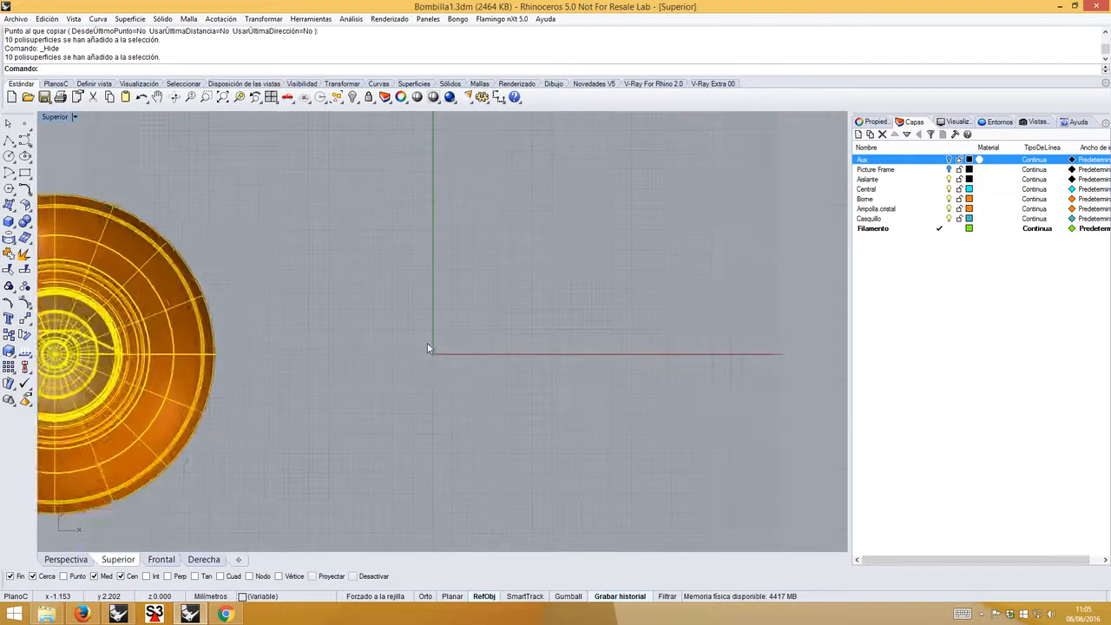
left_click(26, 336)
left_click(547, 391)
left_click(413, 392)
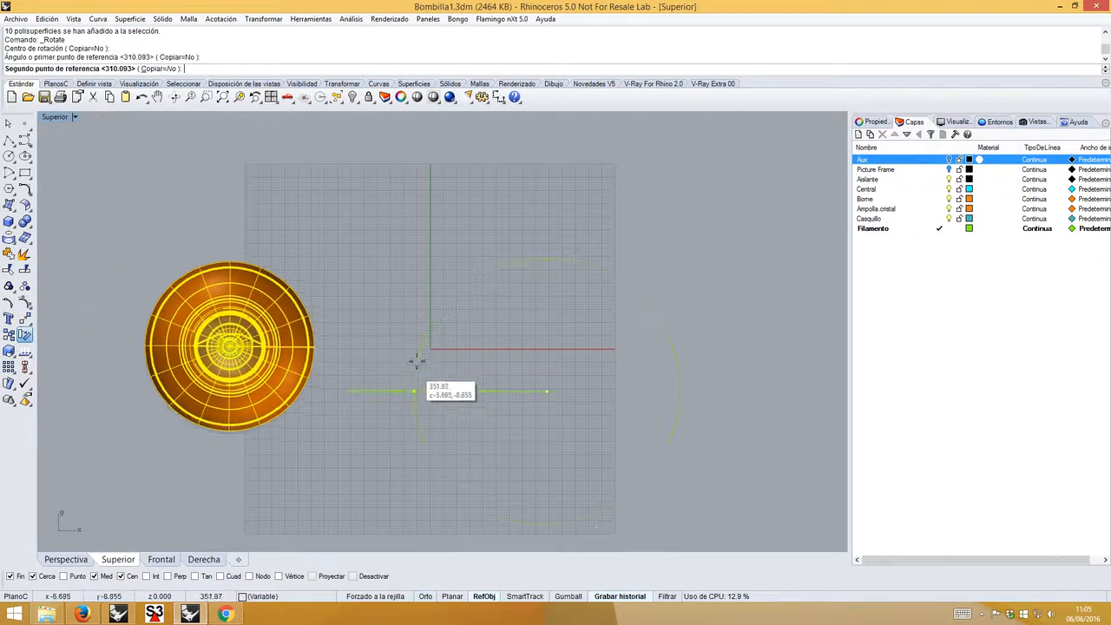
left_click(432, 331)
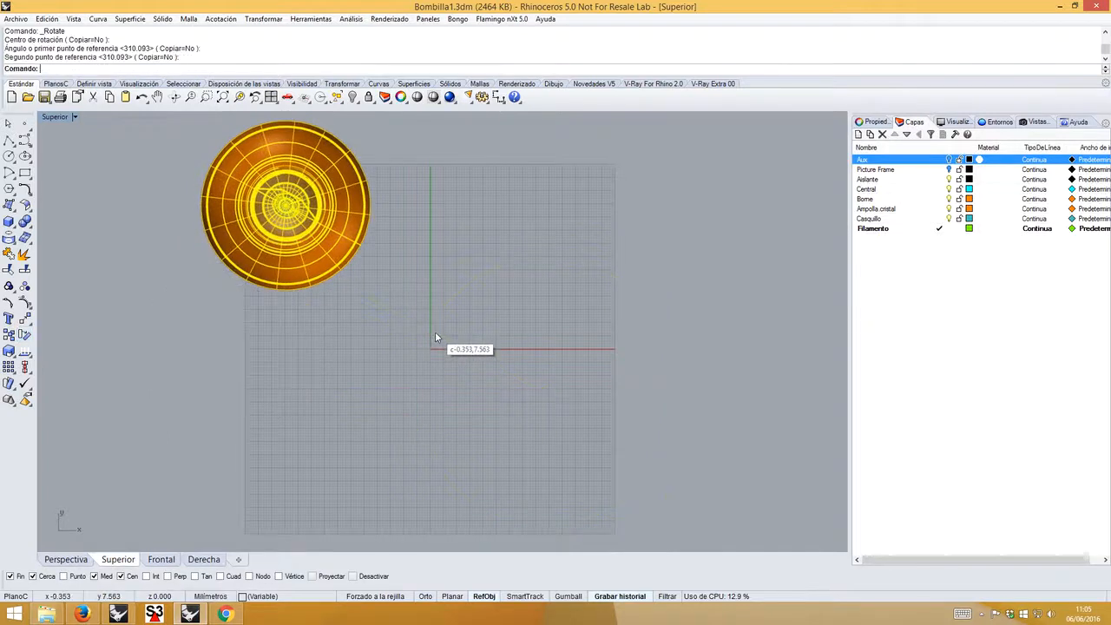
left_click(373, 425)
left_click(77, 560)
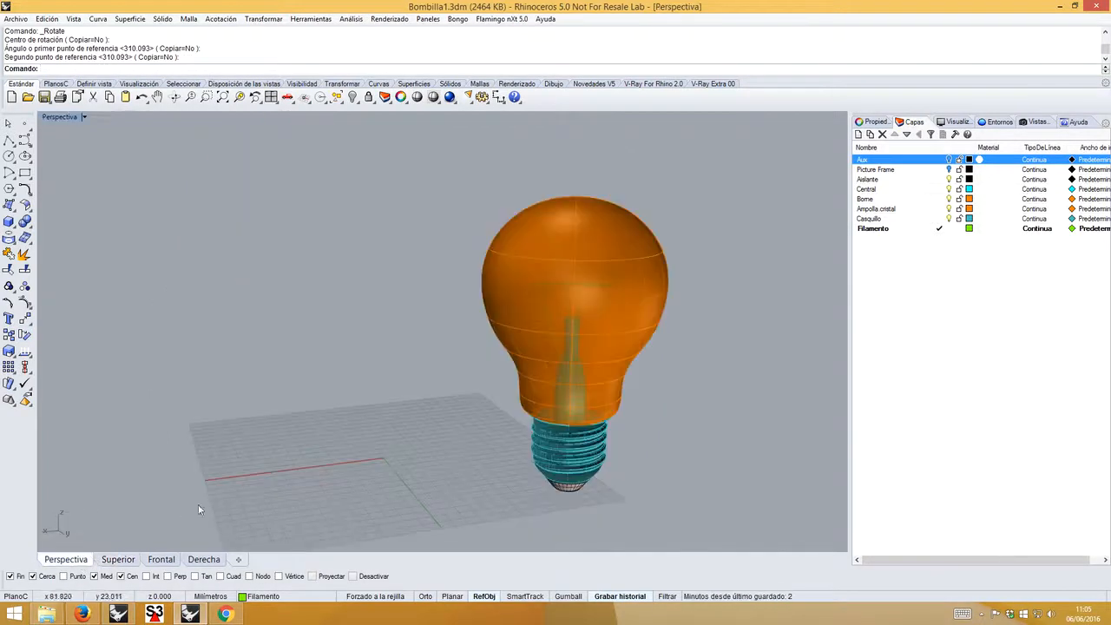
- Rotate the copied bulb about 75° clockwise in the front view, around a ground-line point beside its base, to lay it down
left_click(161, 560)
left_click(260, 336)
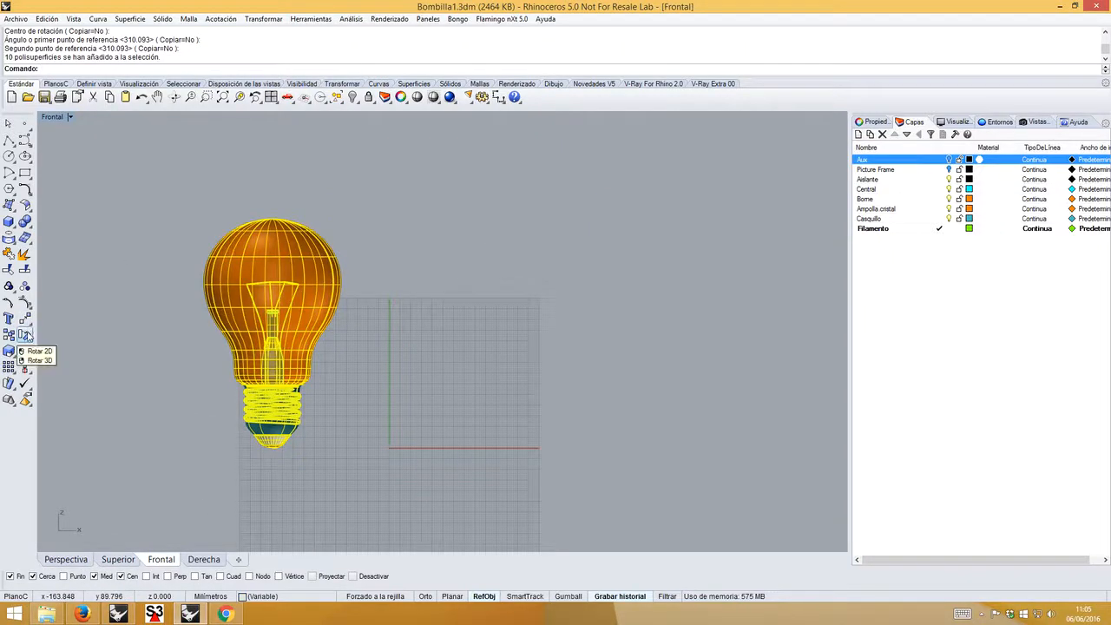
left_click(25, 335)
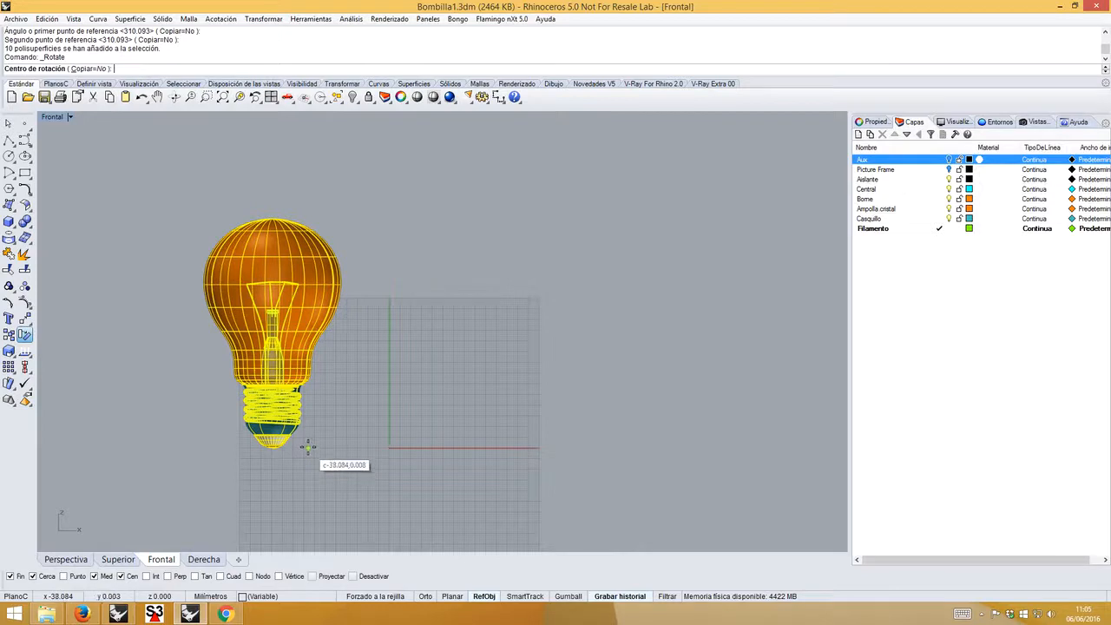
left_click(309, 449)
left_click(369, 227)
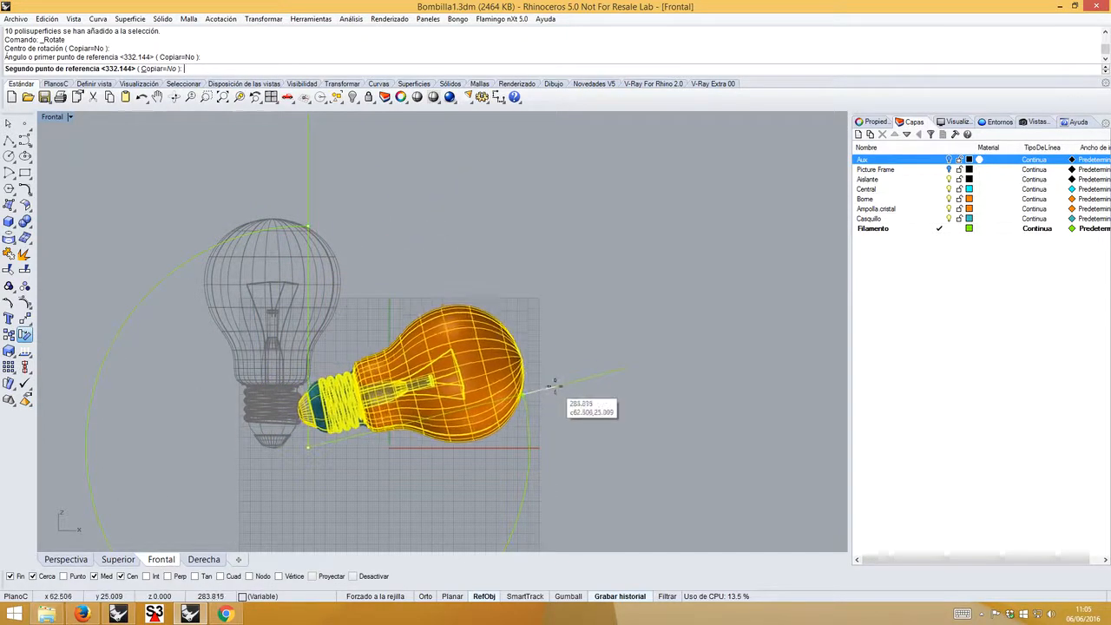
left_click(521, 435)
- Move the tilted bulb in the front view so the lowest point of its glass meets the ground line
scroll(465, 446, "up", 3)
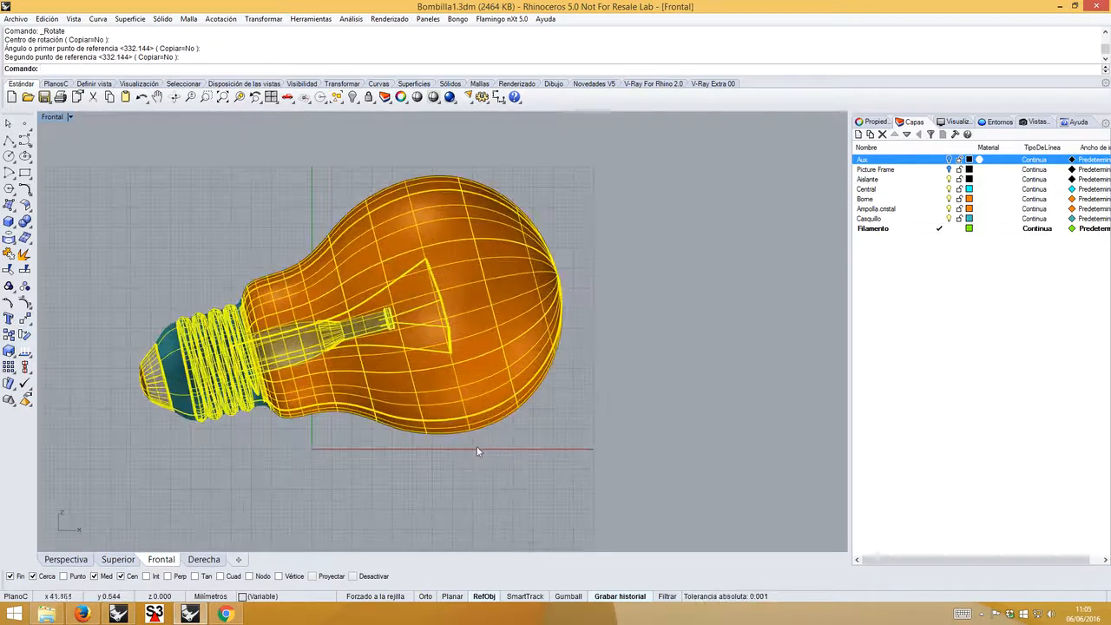
left_click(452, 357)
left_click_drag(451, 356, 468, 373)
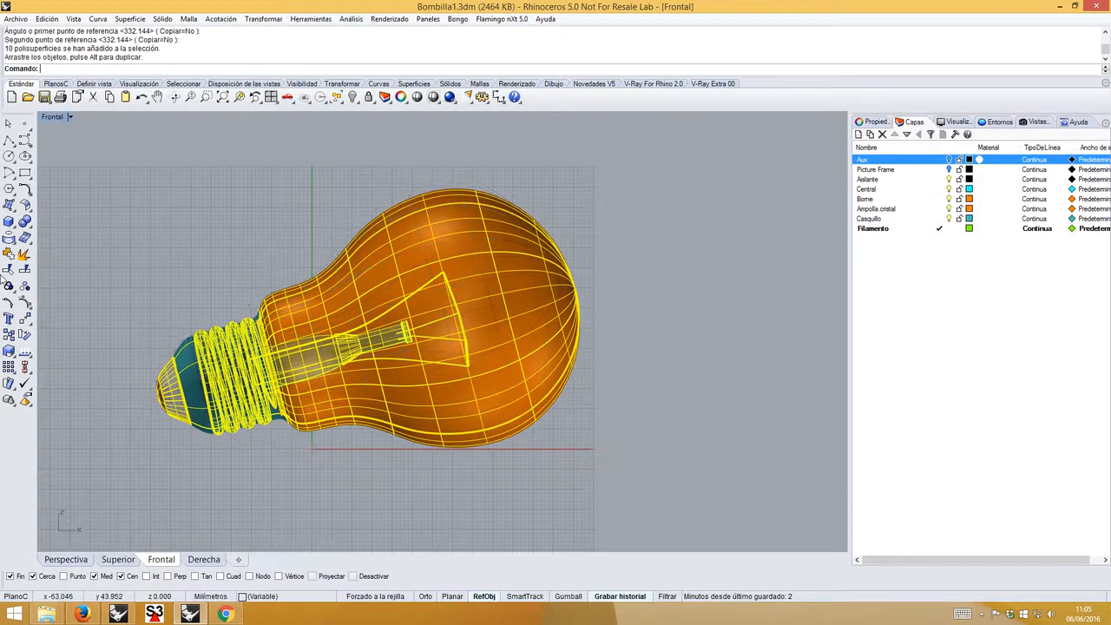
- Rotate the bulb about 3° counter-clockwise around the glass's contact point in the front view, lowering the screw base to the ground line
left_click(24, 335)
scroll(460, 452, "up", 2)
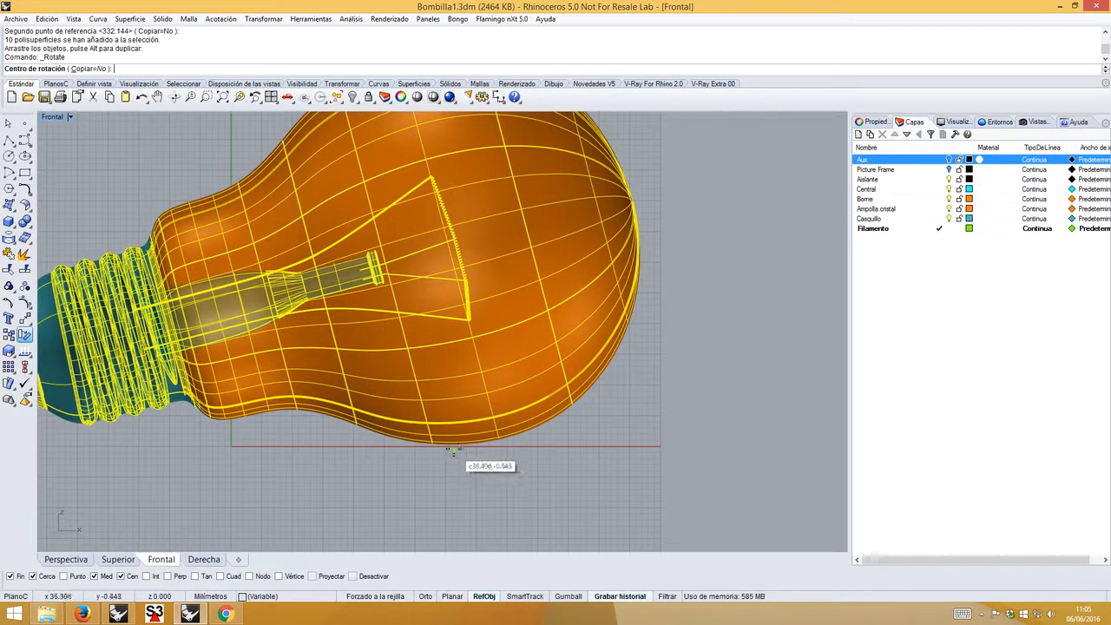
left_click(453, 449)
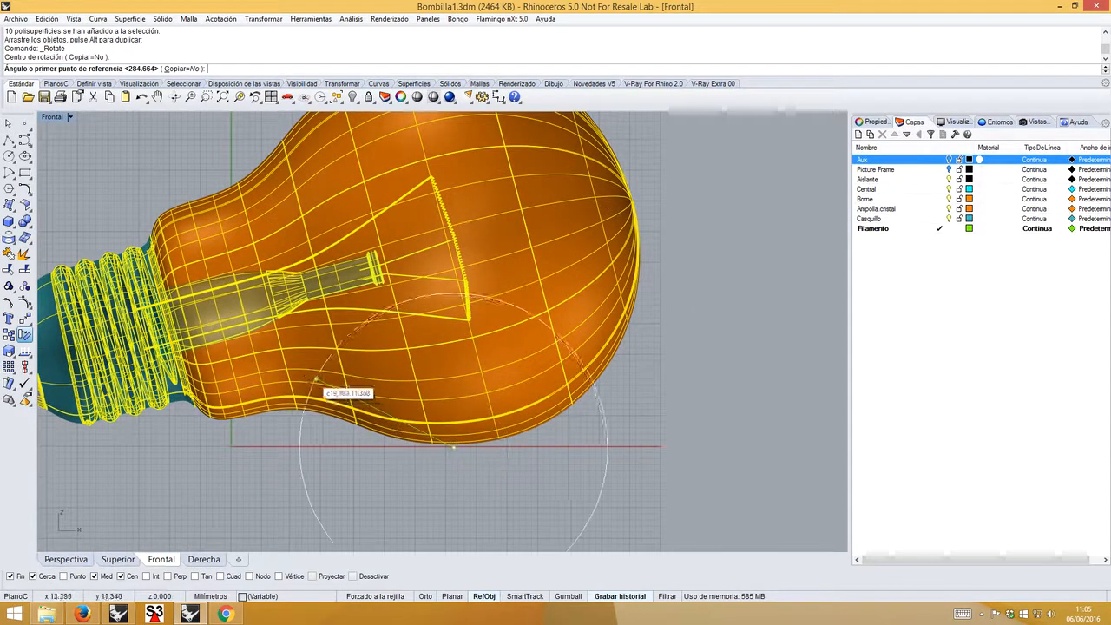
scroll(323, 383, "down", 3)
scroll(111, 384, "up", 4)
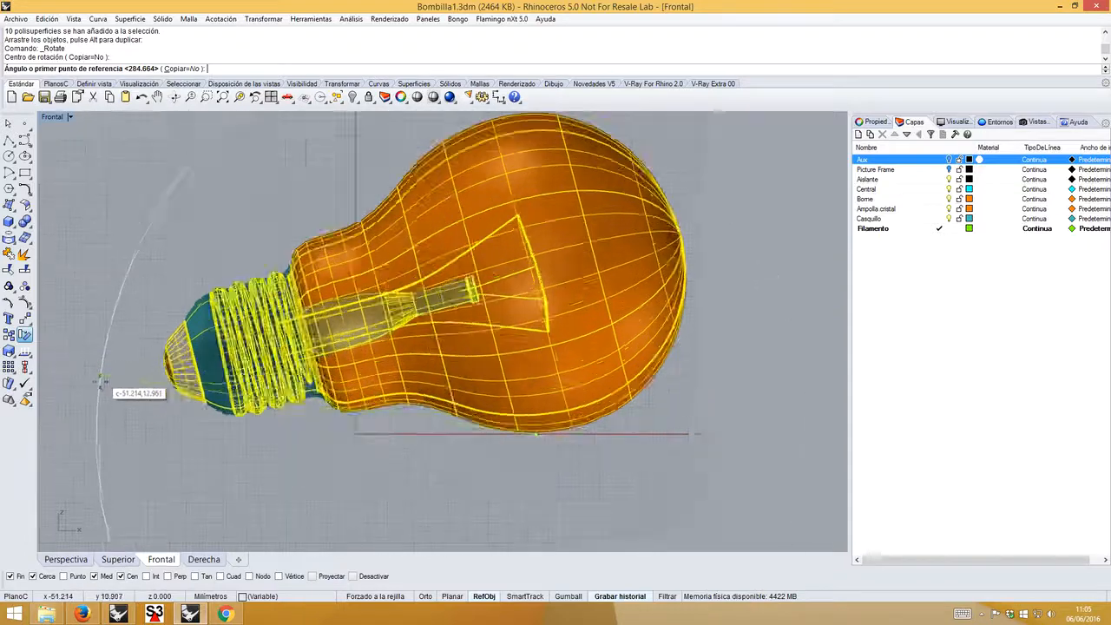
left_click(110, 424)
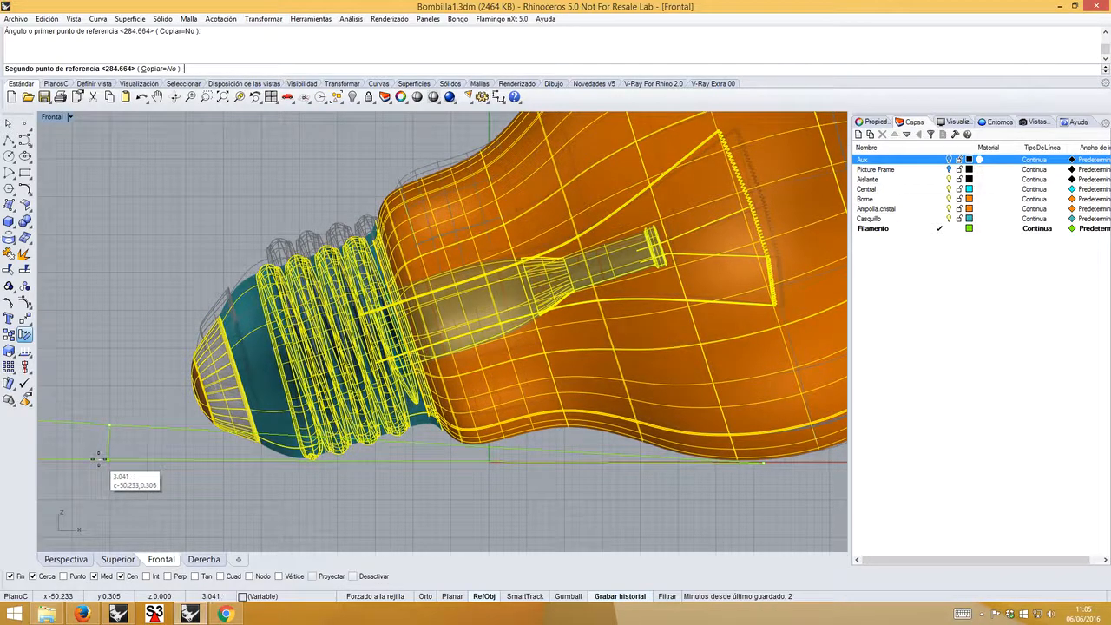
left_click(98, 459)
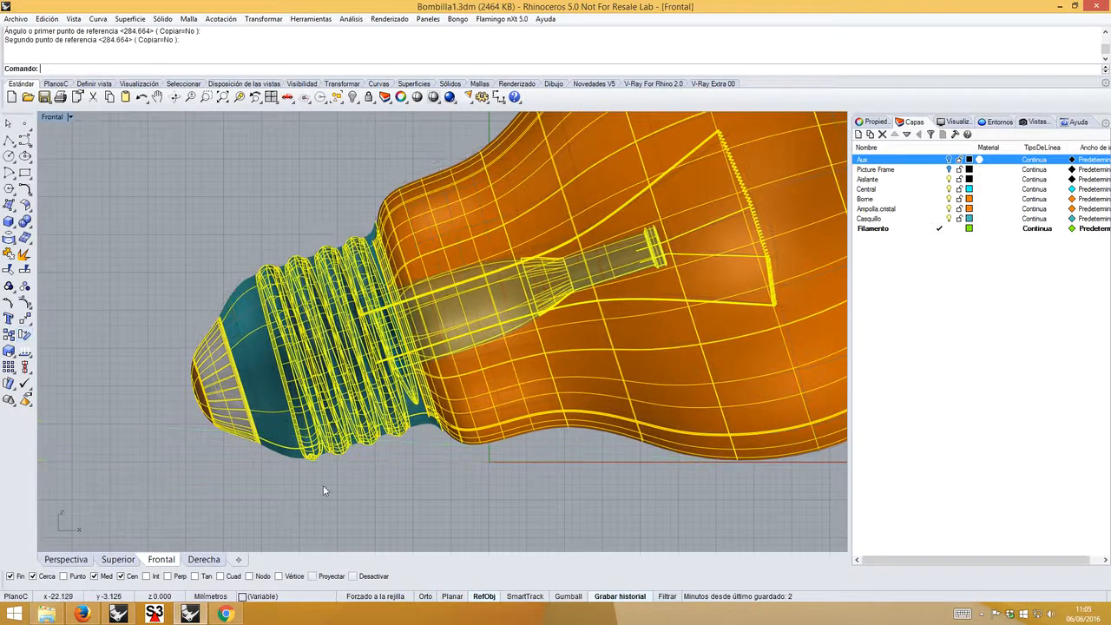
- Nudge the laid-down bulb slightly downward in the front view so its glass meets the ground line, and deselect it
scroll(666, 499, "up", 2)
scroll(629, 457, "up", 2)
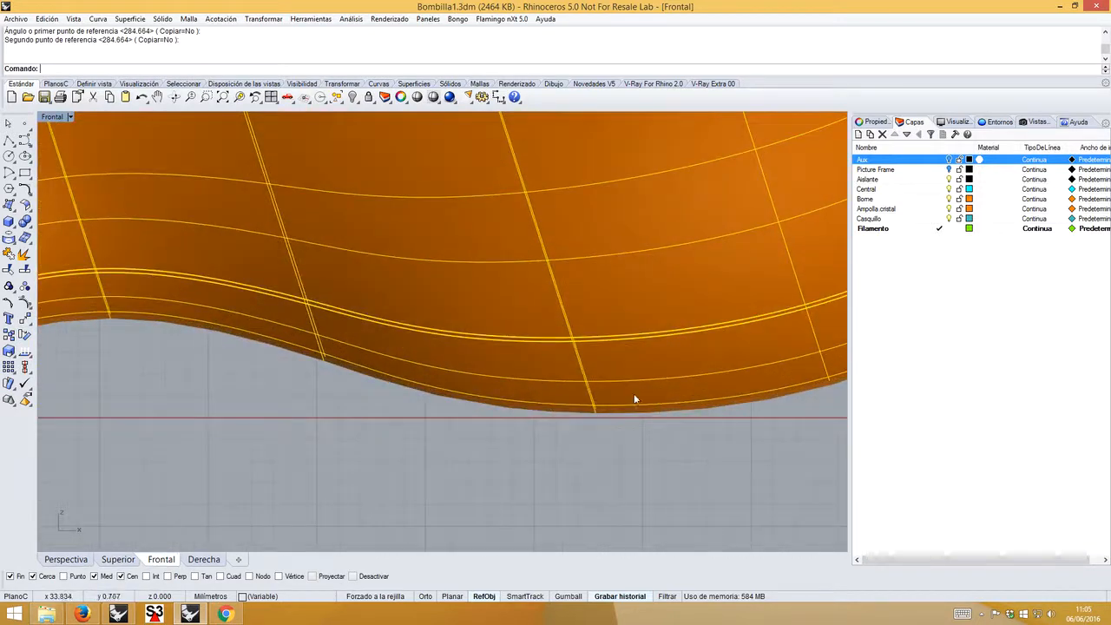
scroll(649, 386, "up", 2)
left_click_drag(669, 376, 671, 382)
left_click(572, 450)
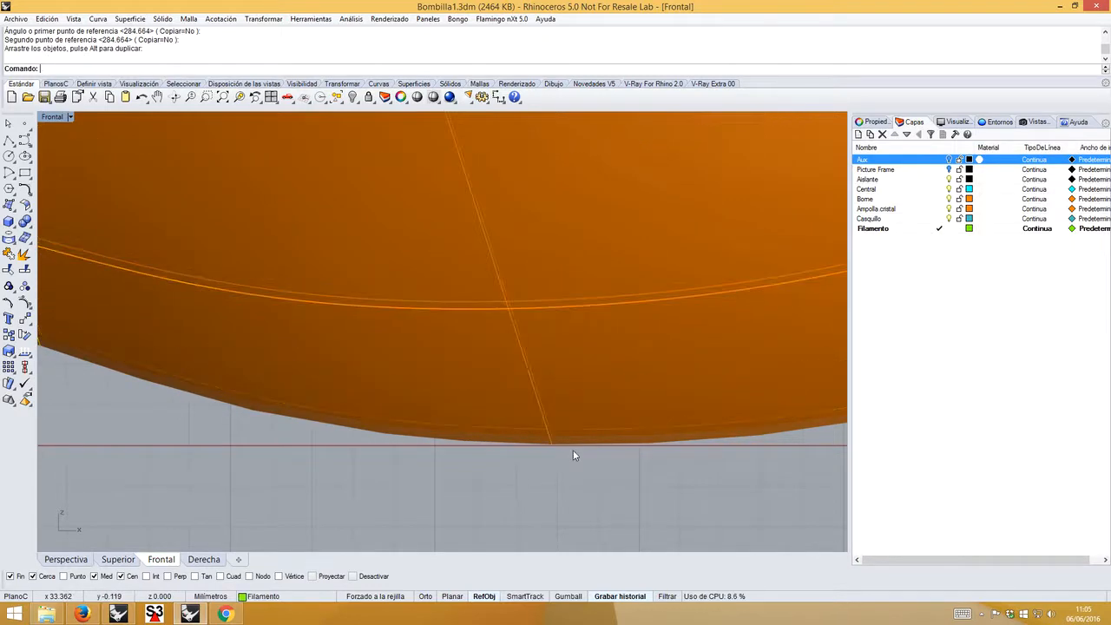
- Examine in the front view how the screw base and the glass of the bulb rest on the ground line
scroll(576, 448, "down", 5)
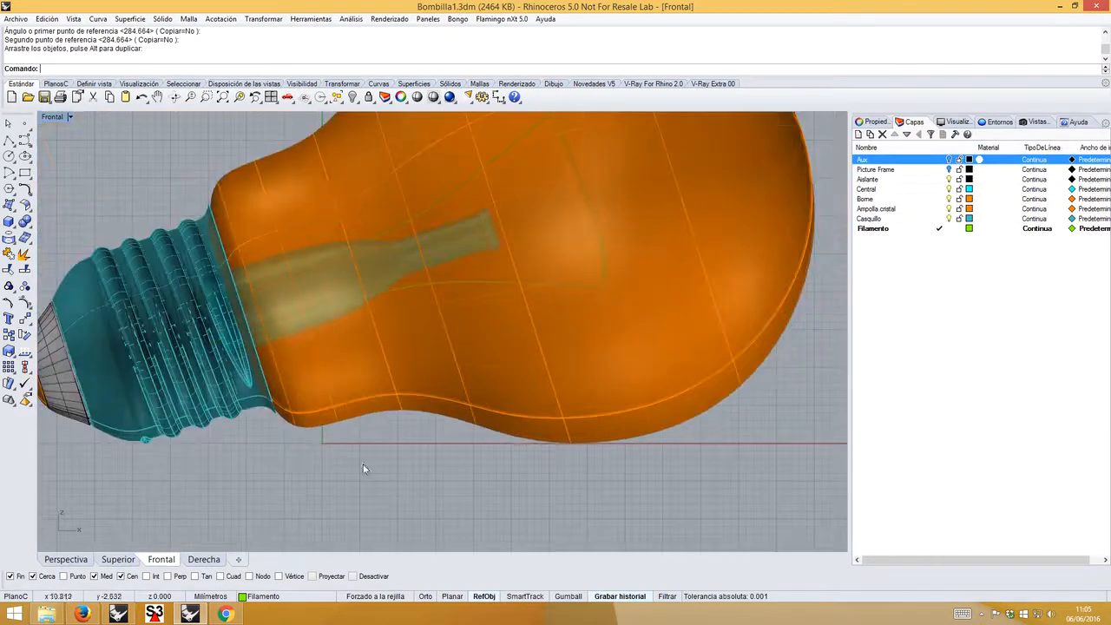
scroll(140, 454, "down", 2)
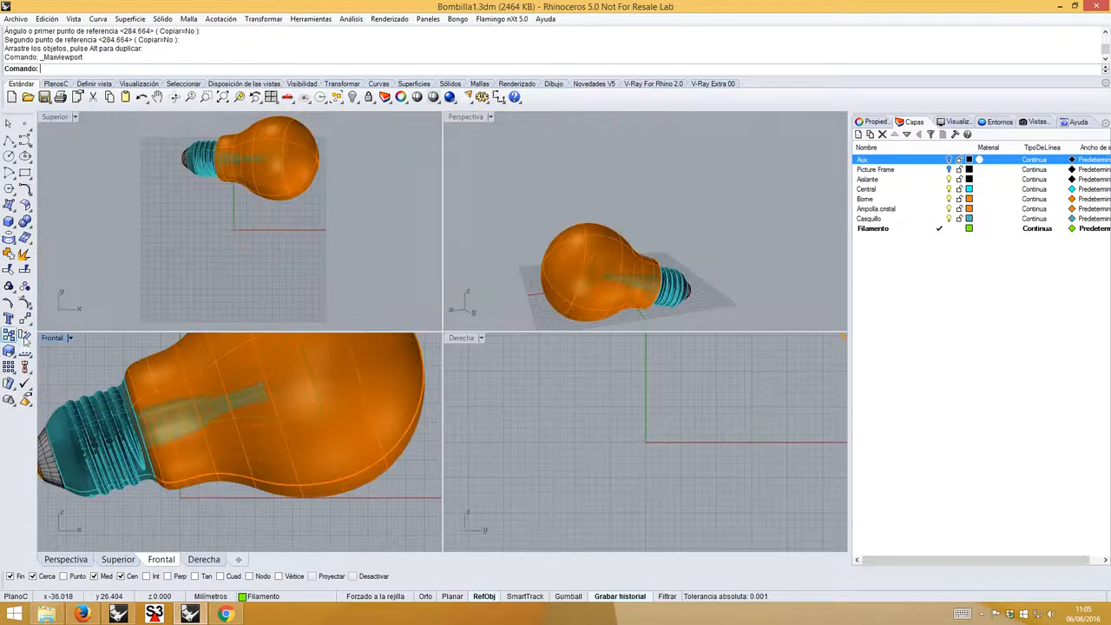
key("ctrl+m")
scroll(233, 418, "up", 5)
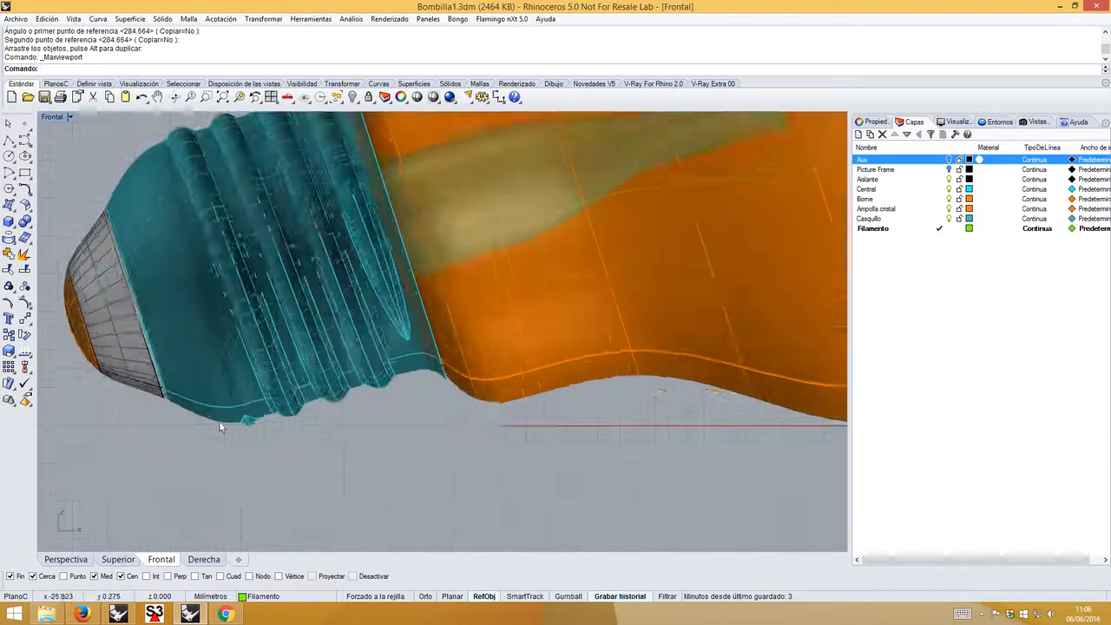
scroll(289, 437, "down", 2)
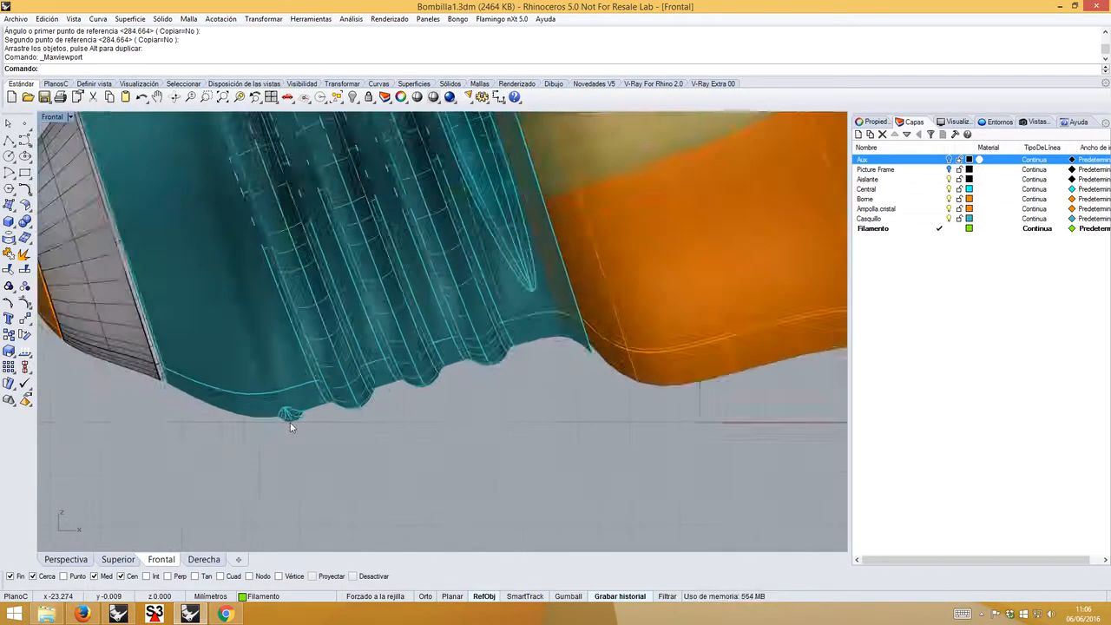
scroll(343, 460, "down", 4)
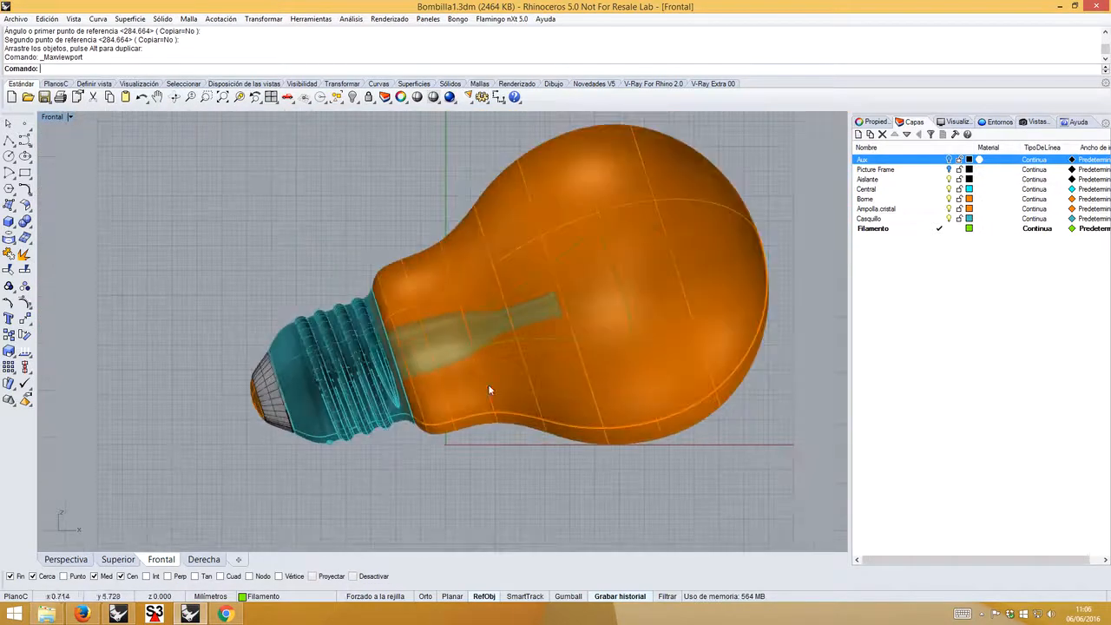
right_click_drag(632, 344, 559, 335)
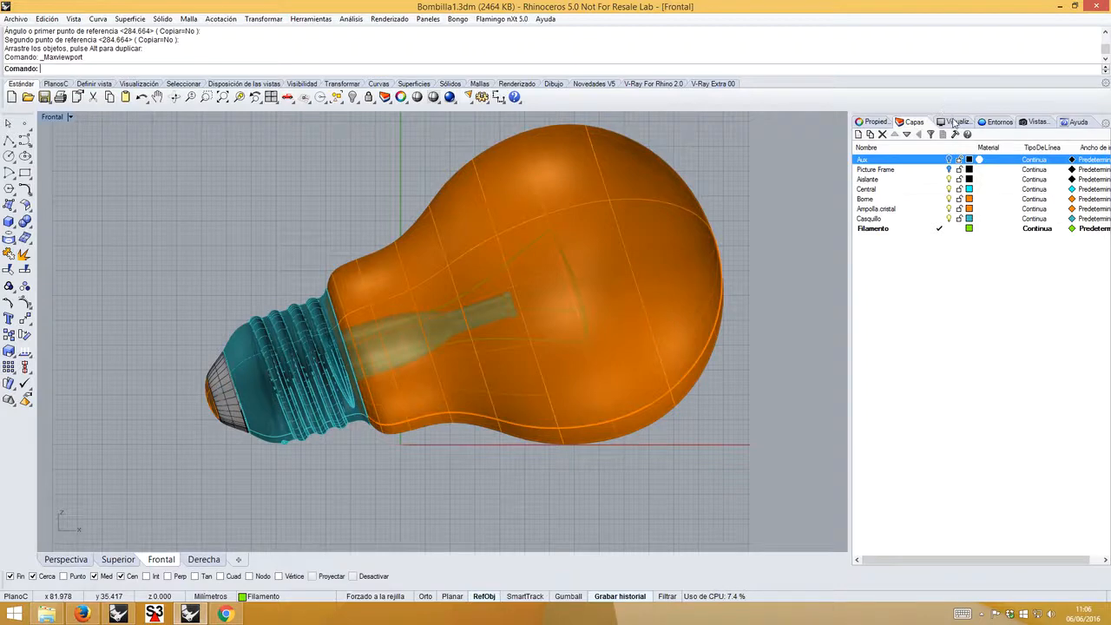
- Show the ground plane options and activate the ground plane
right_click(956, 124)
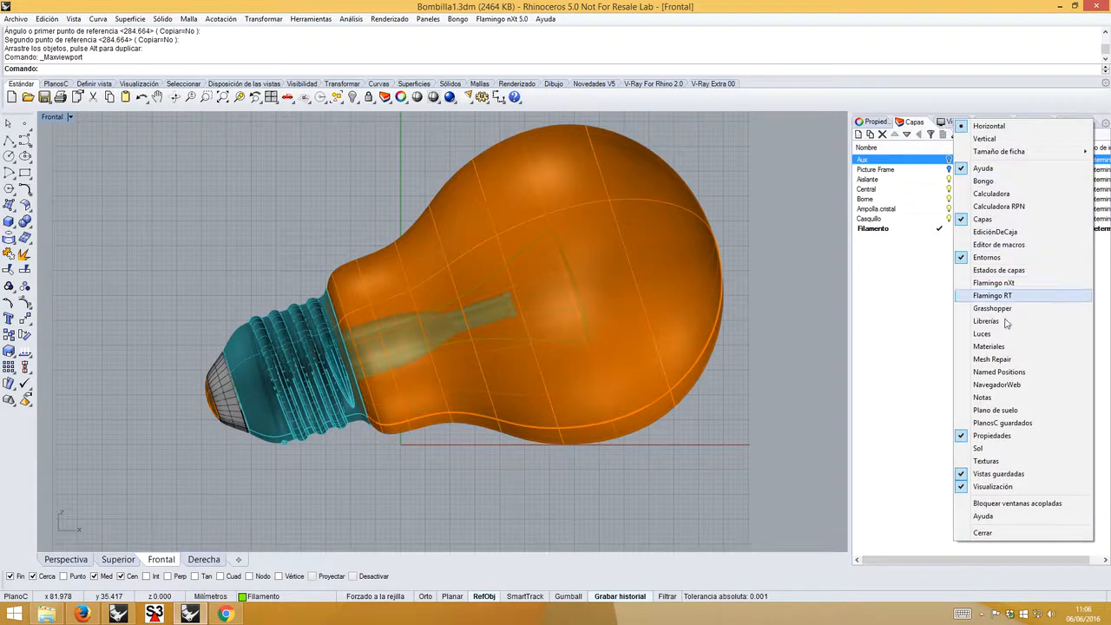
left_click(994, 411)
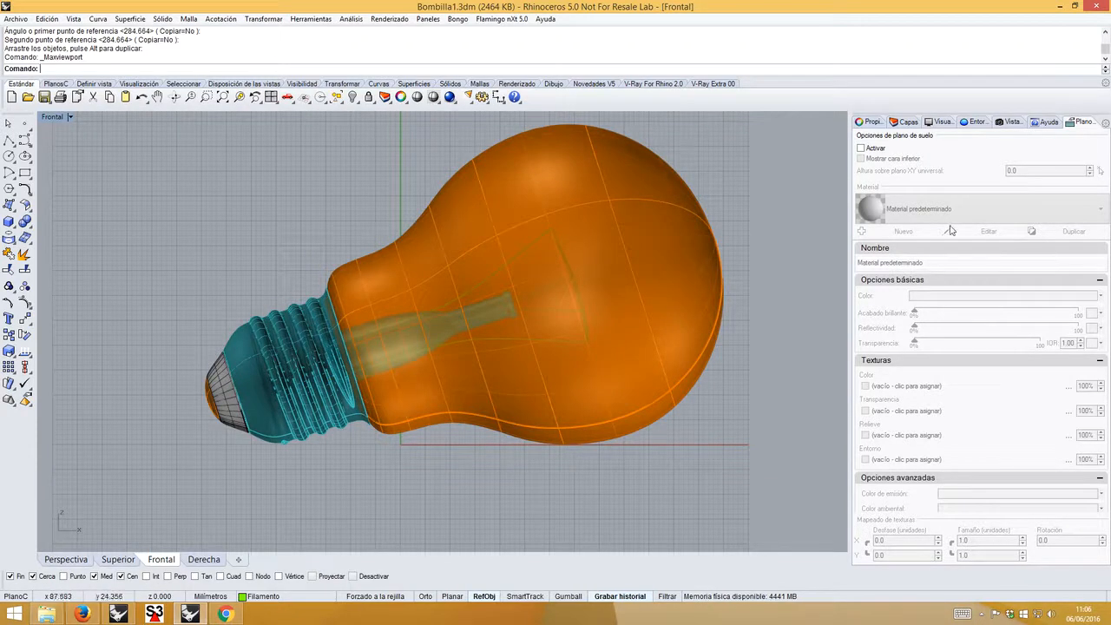
left_click(862, 148)
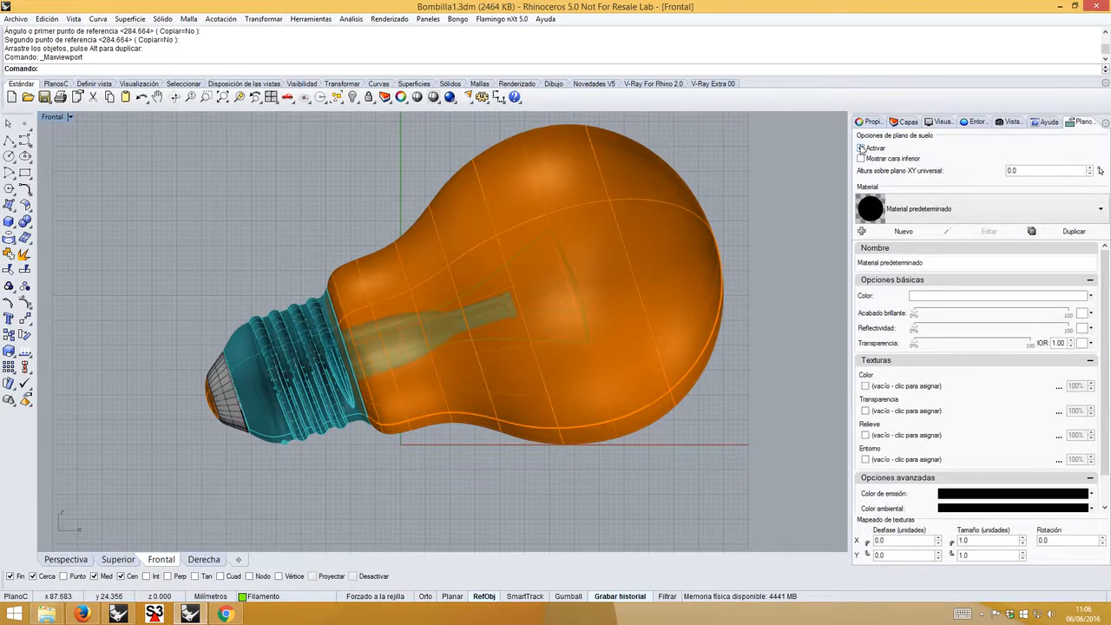
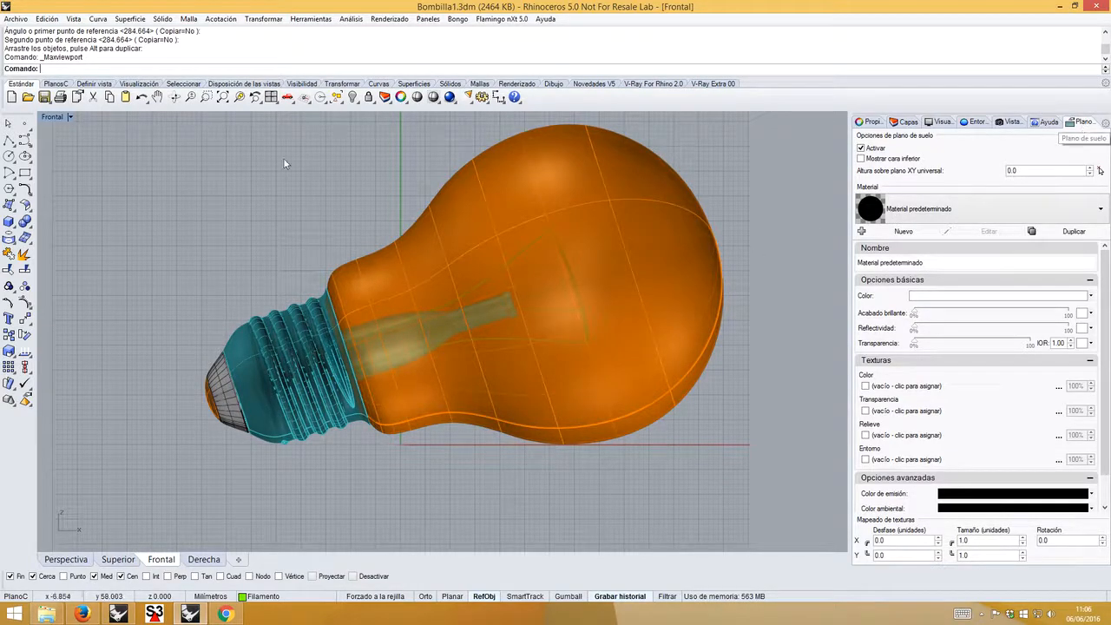
- Frame the lying bulb close up in the perspective view, with its screw base facing the camera
left_click(73, 561)
right_click_drag(277, 460, 505, 369)
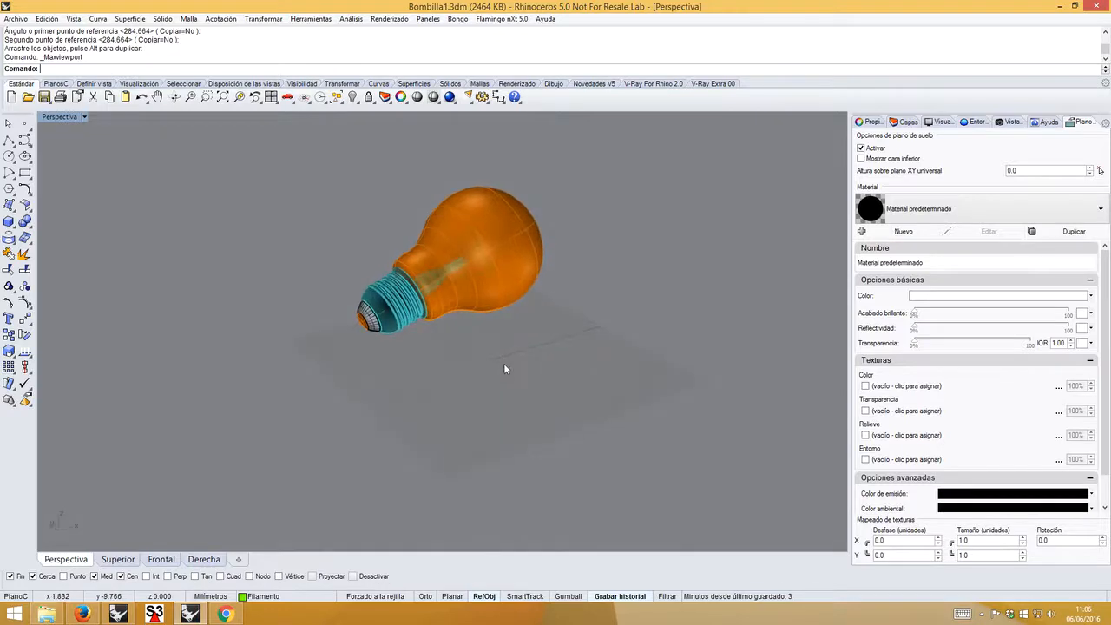
scroll(459, 342, "up", 1)
scroll(451, 321, "up", 1)
scroll(451, 320, "up", 1)
scroll(434, 296, "up", 1)
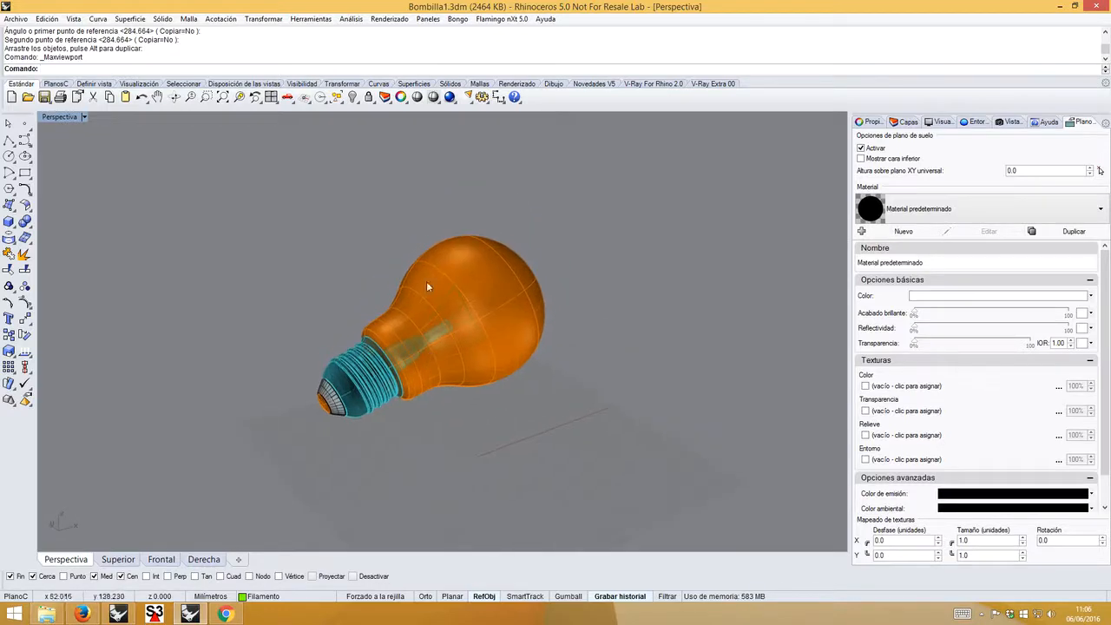
right_click_drag(410, 386, 408, 385)
scroll(411, 386, "up", 3)
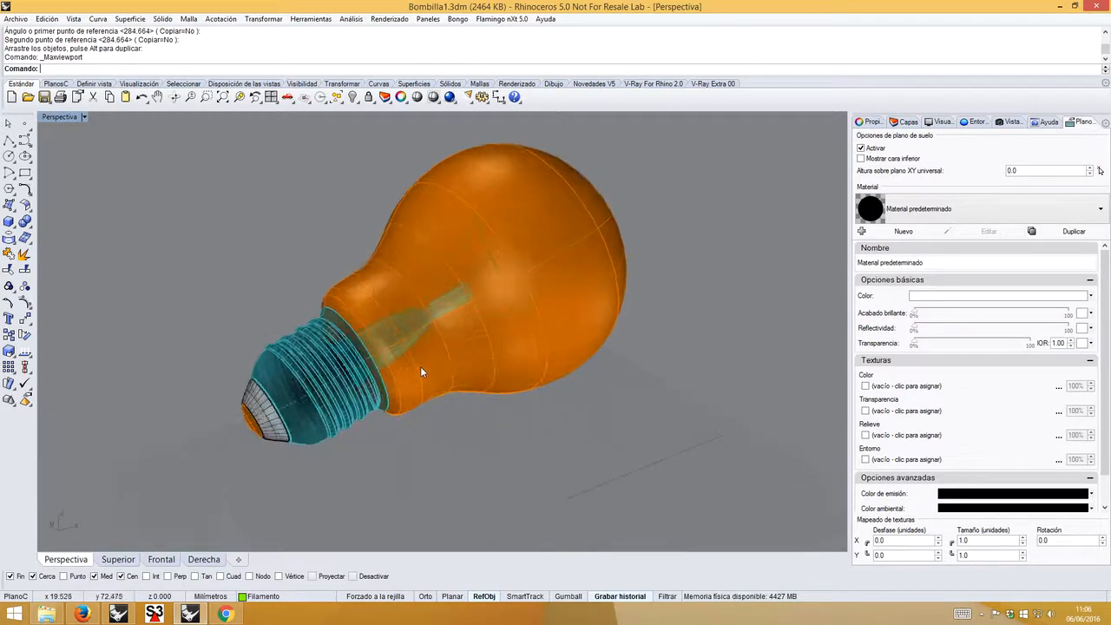
- Save the current perspective view as a named view called Render1
left_click(1013, 121)
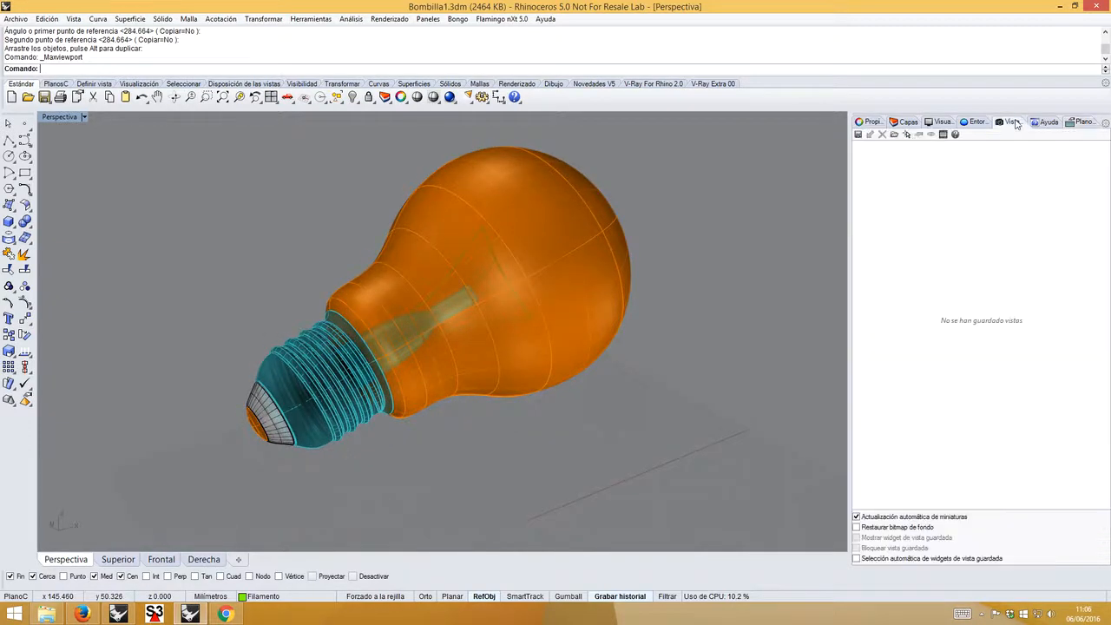
left_click(858, 136)
type("Ren")
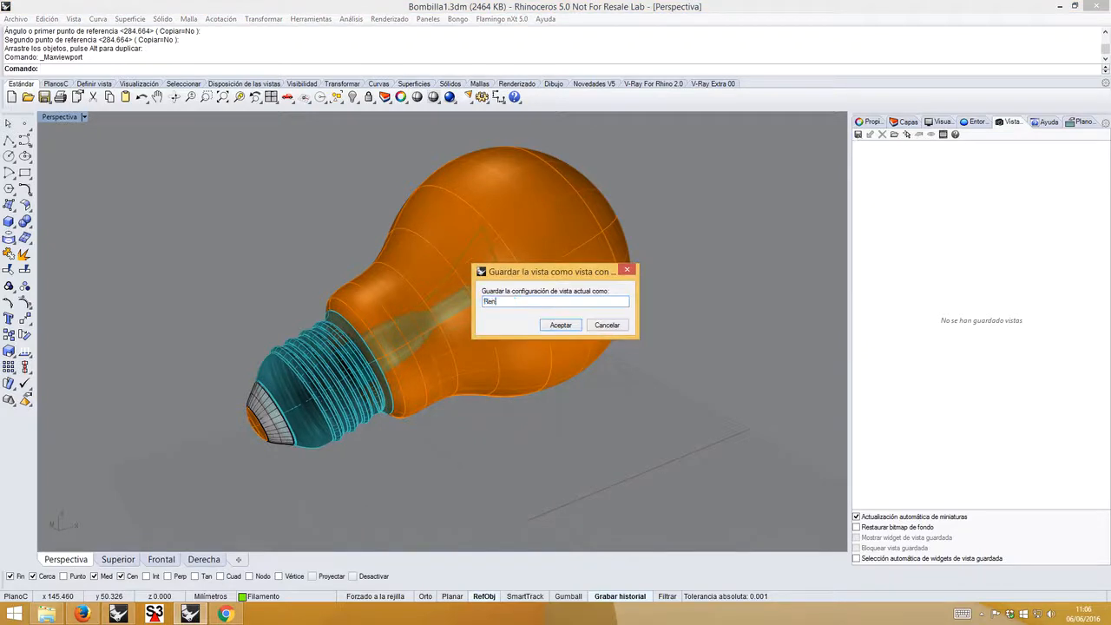
type("der1")
left_click(562, 325)
- Test the saved view by orbiting away from the bulb and restoring Render1
right_click_drag(672, 238, 663, 259, "shift")
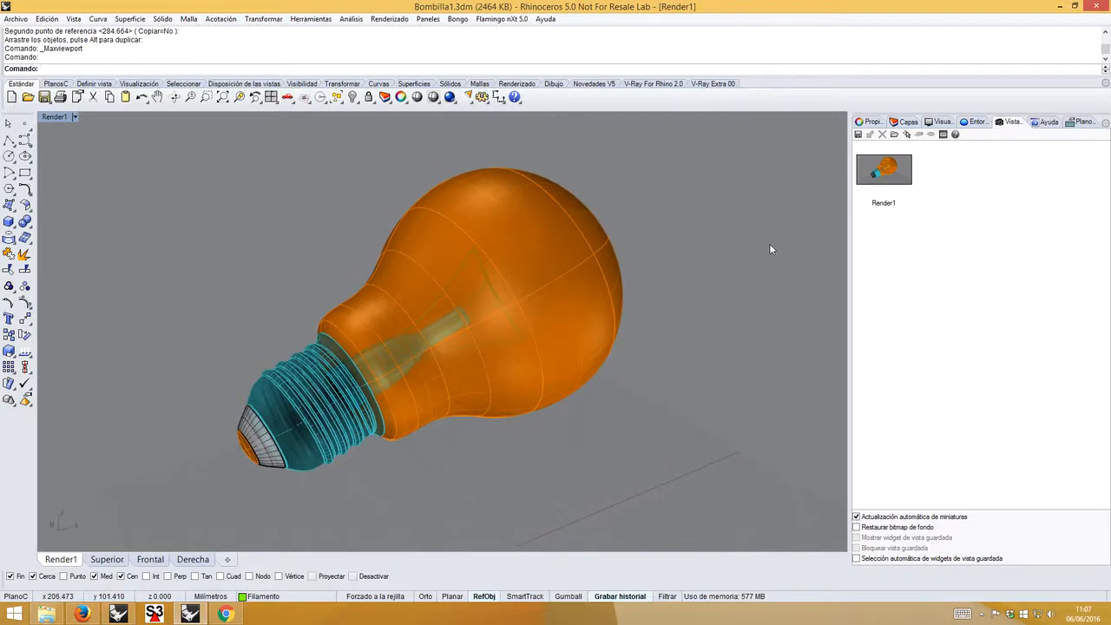
right_click_drag(700, 266, 572, 276)
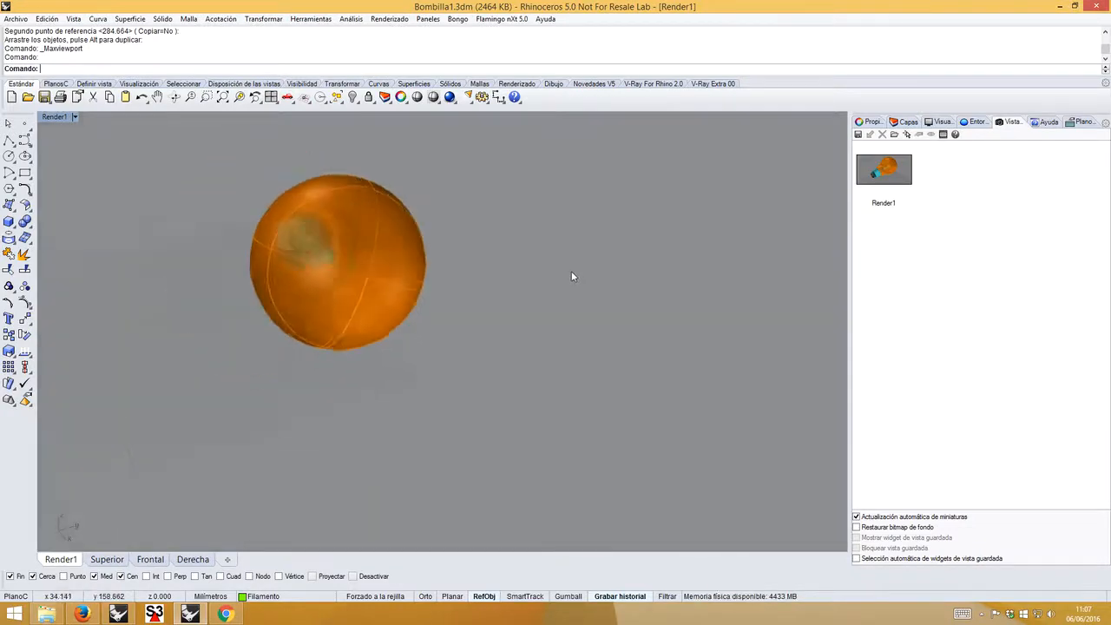
scroll(571, 273, "down", 5)
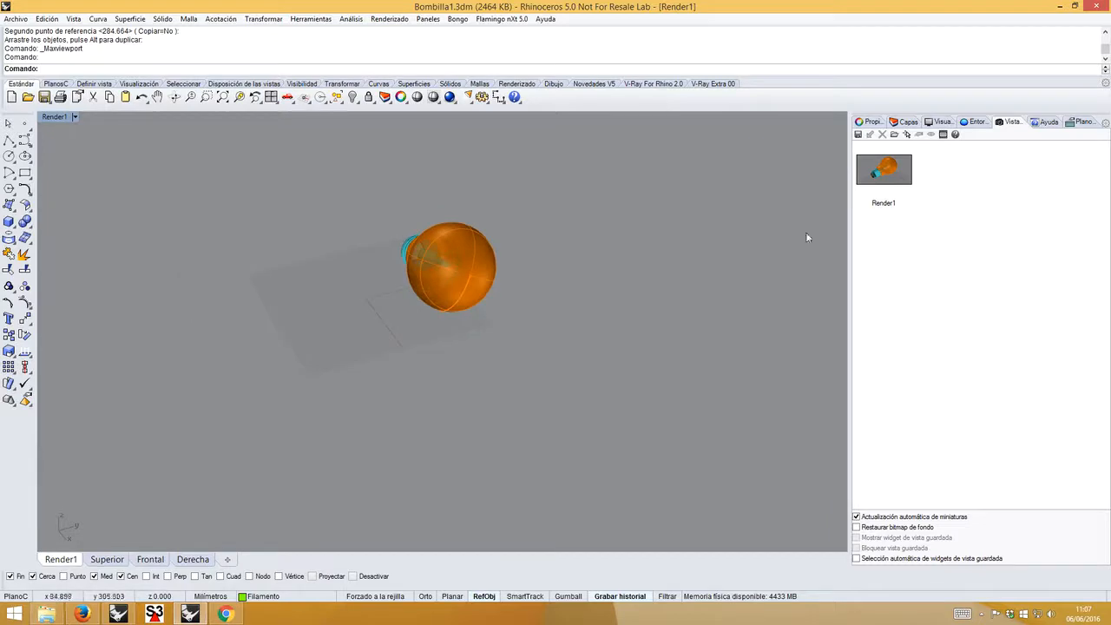
double_click(886, 176)
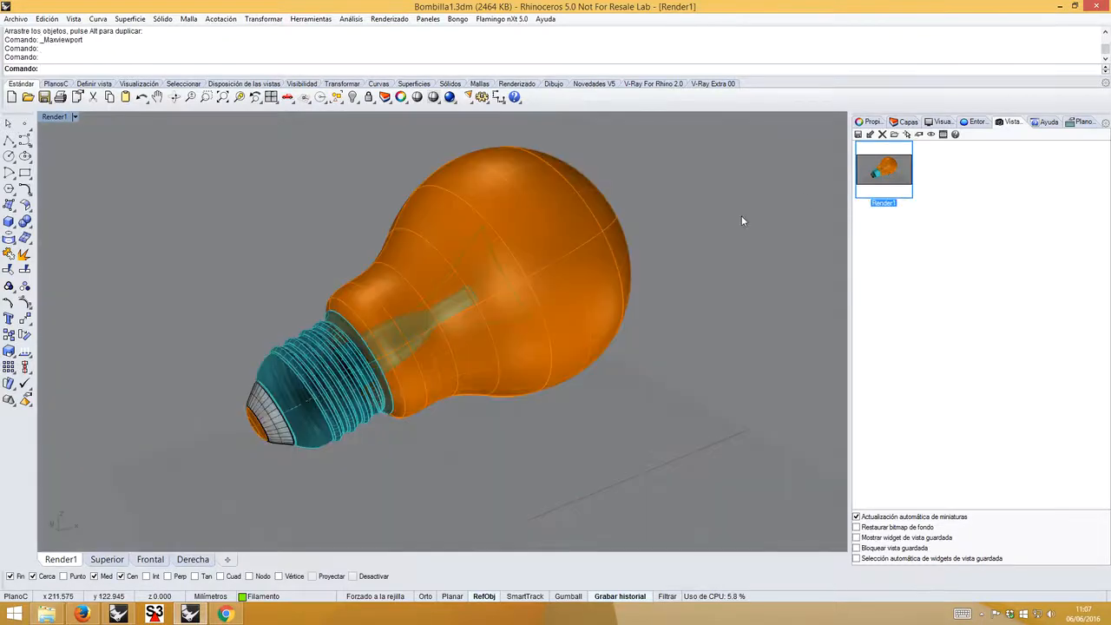
- Show the render materials and add the Plata material from the Metal folder of the Render Content library
right_click(971, 126)
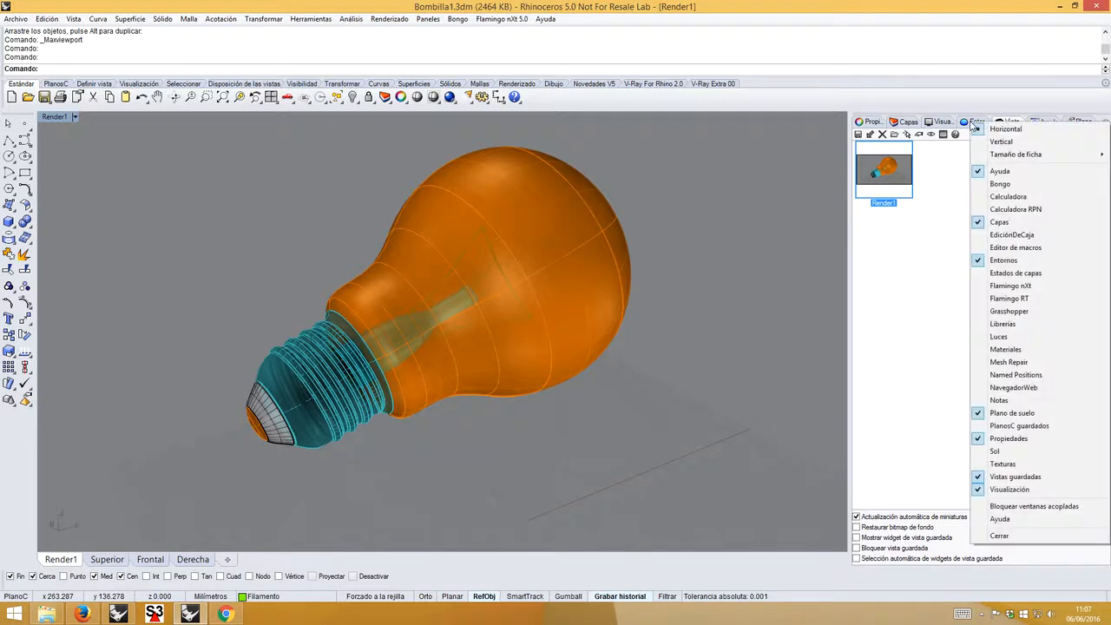
left_click(1001, 350)
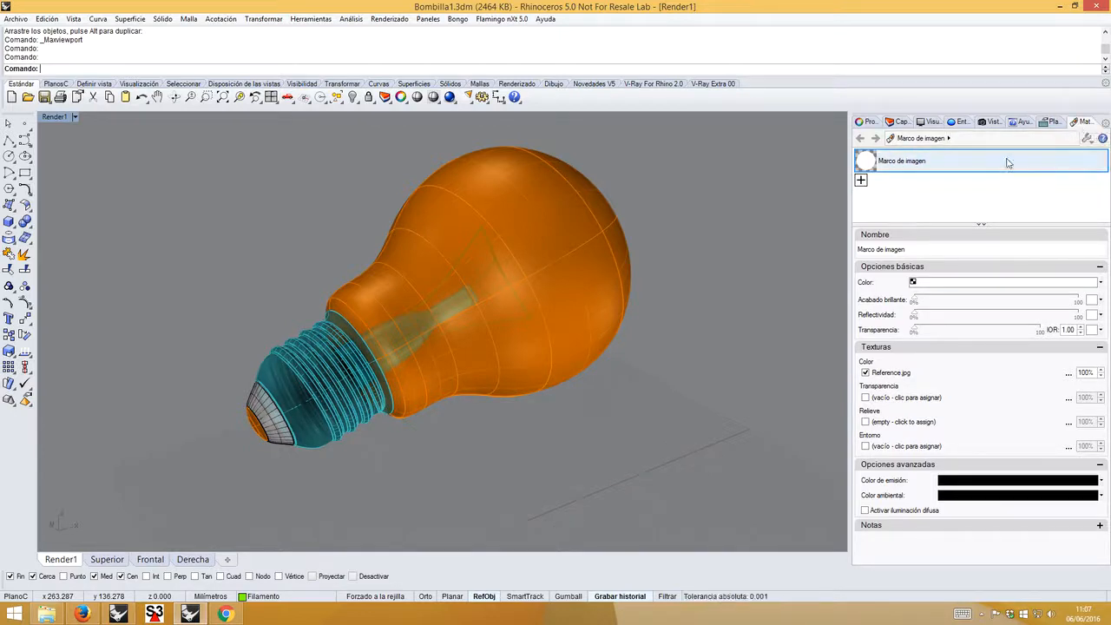
left_click(862, 180)
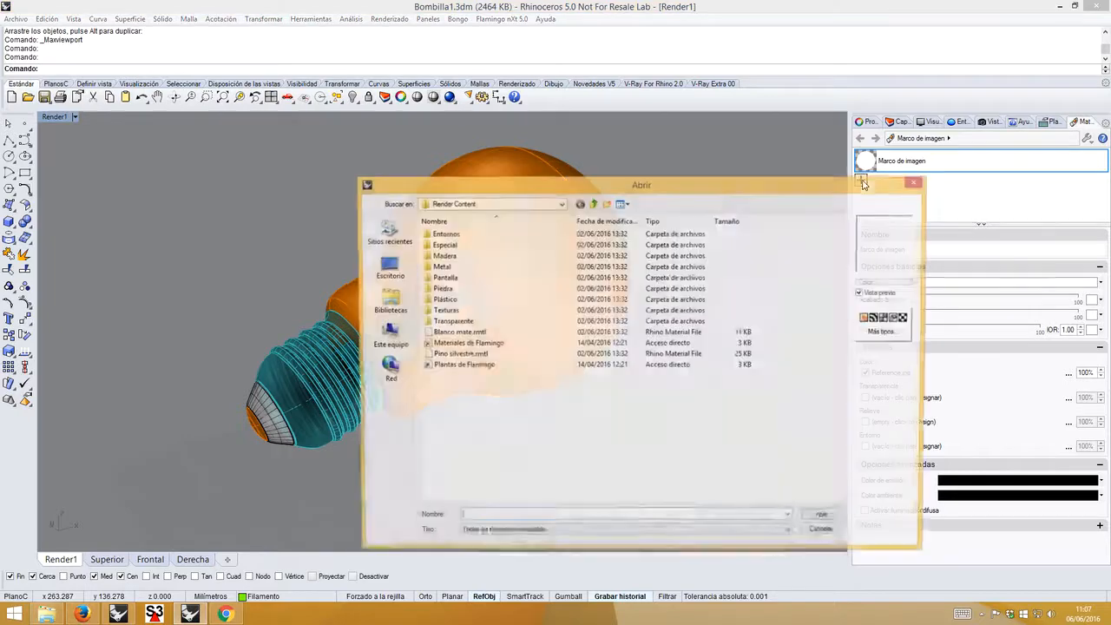
left_click_drag(685, 186, 609, 130)
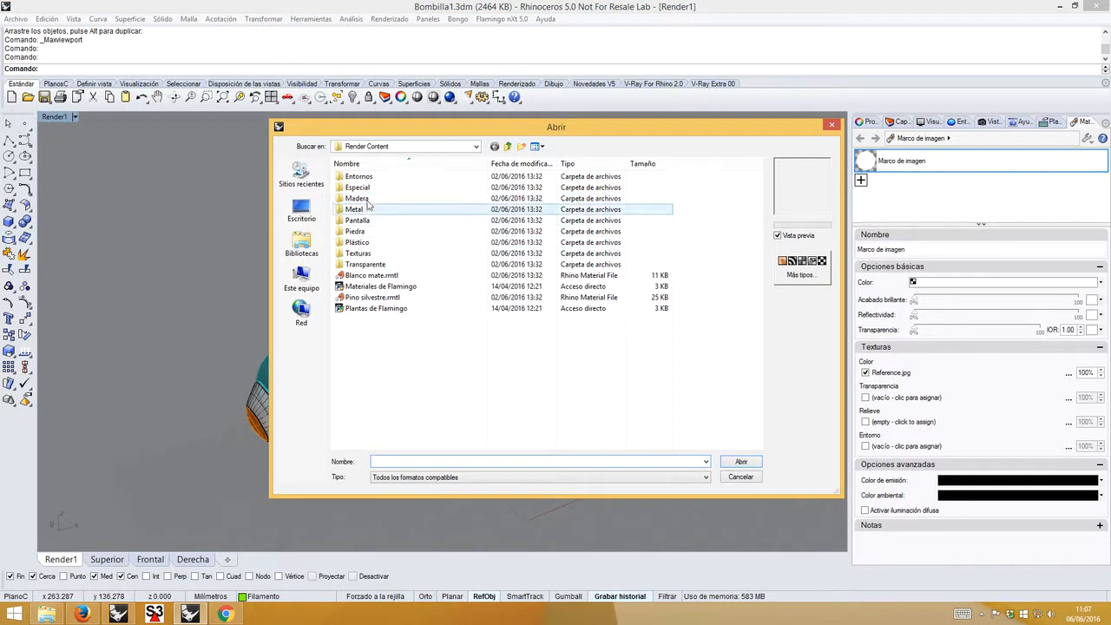
left_click_drag(358, 221, 359, 225)
left_click(345, 212)
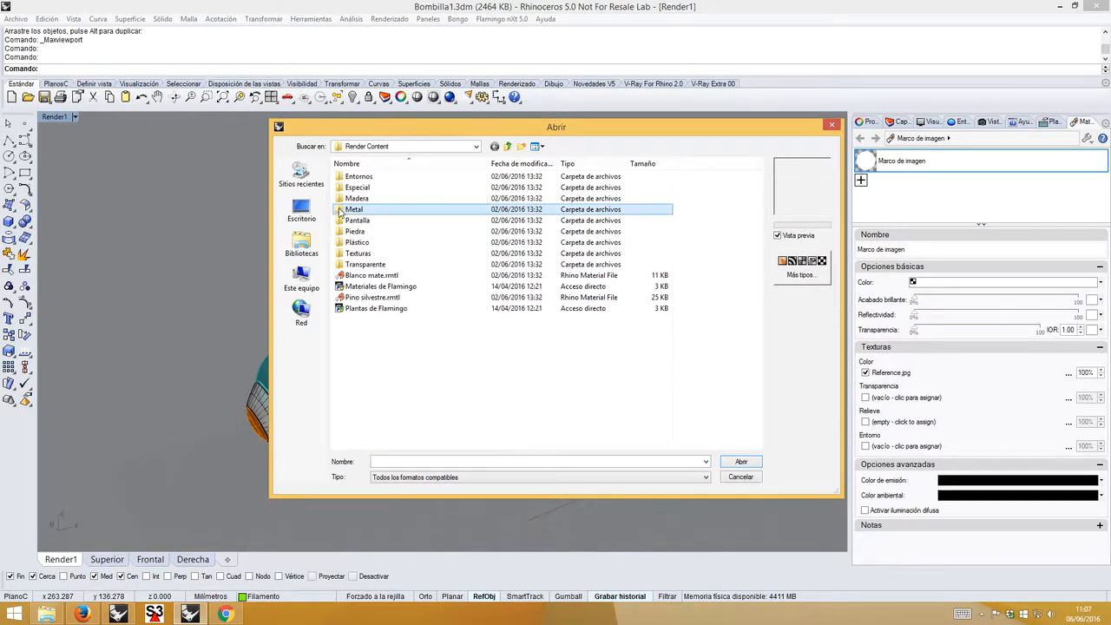
double_click(343, 212)
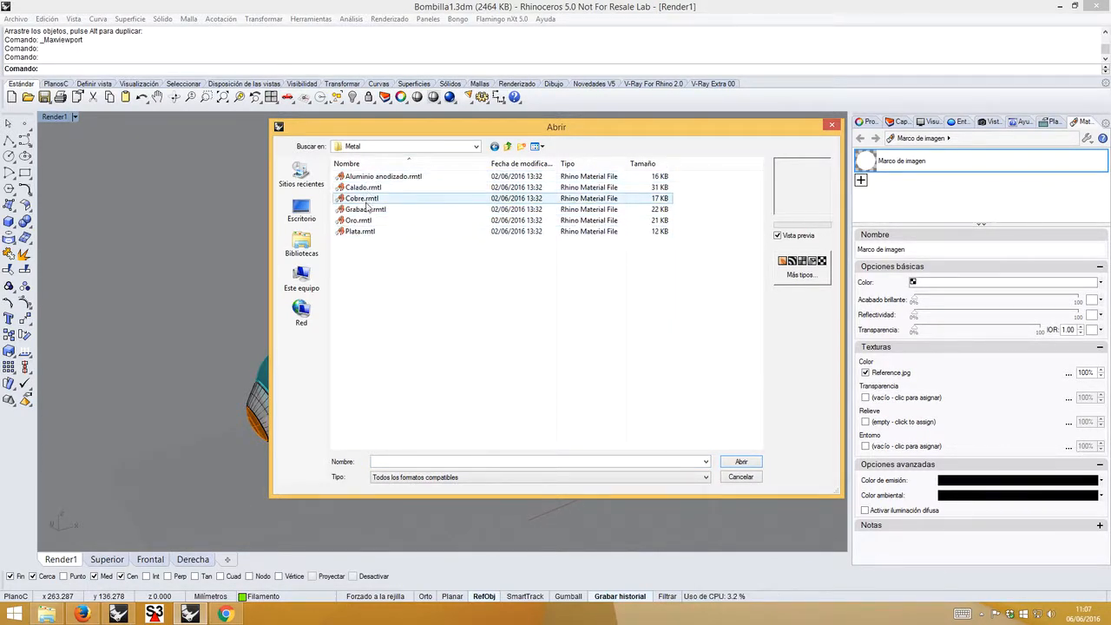
left_click(360, 233)
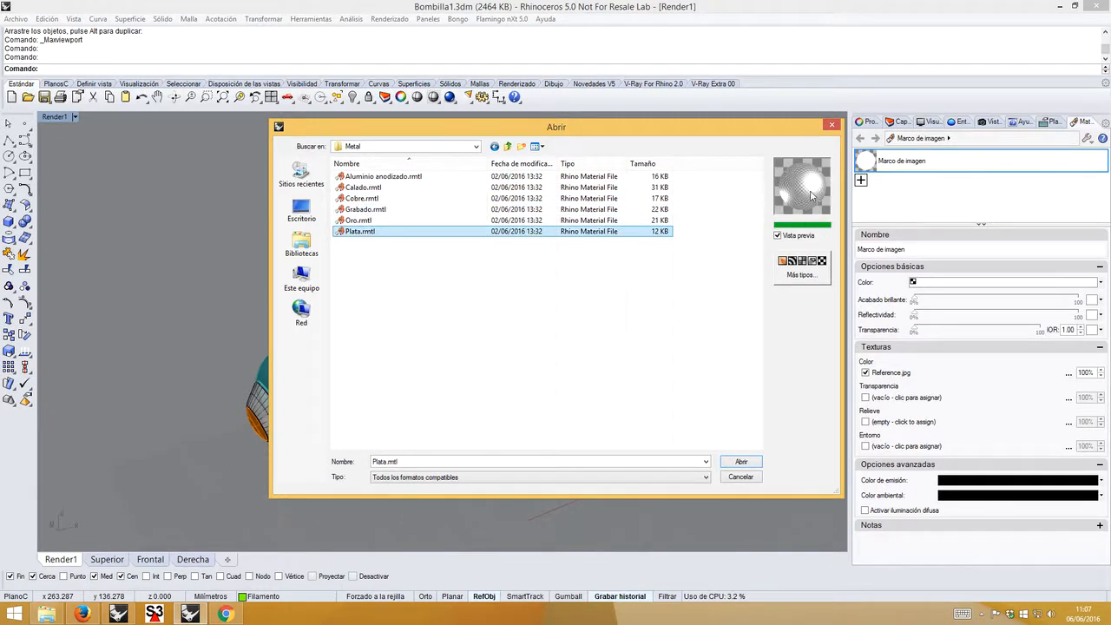
left_click(741, 462)
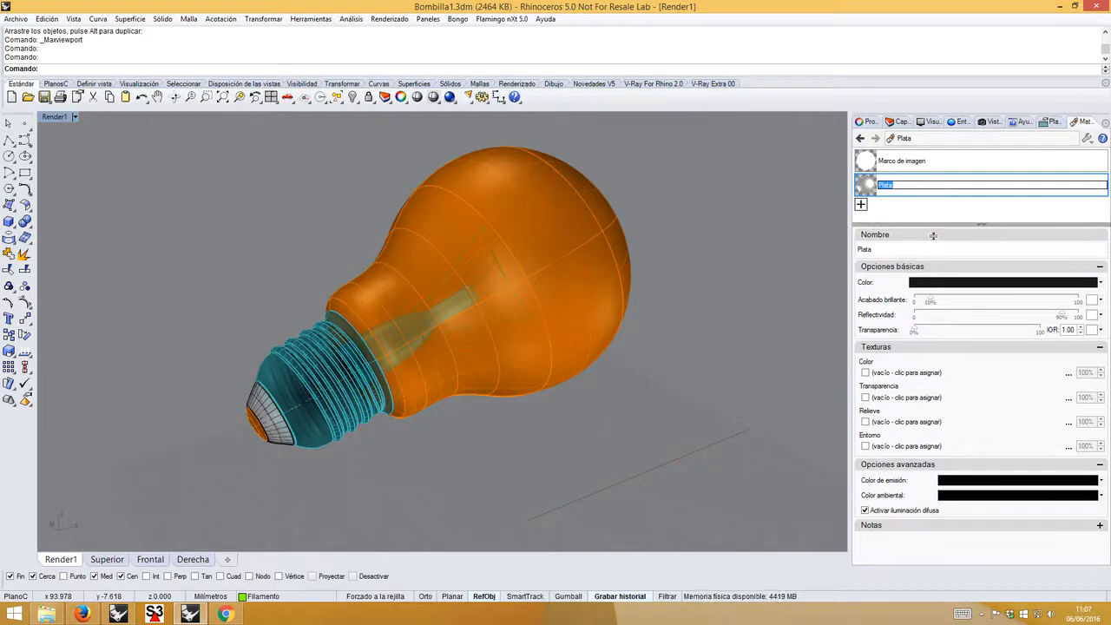
- Enlarge the material list and add the Negro reflectante material from the Plástico folder
left_click_drag(933, 234, 933, 308)
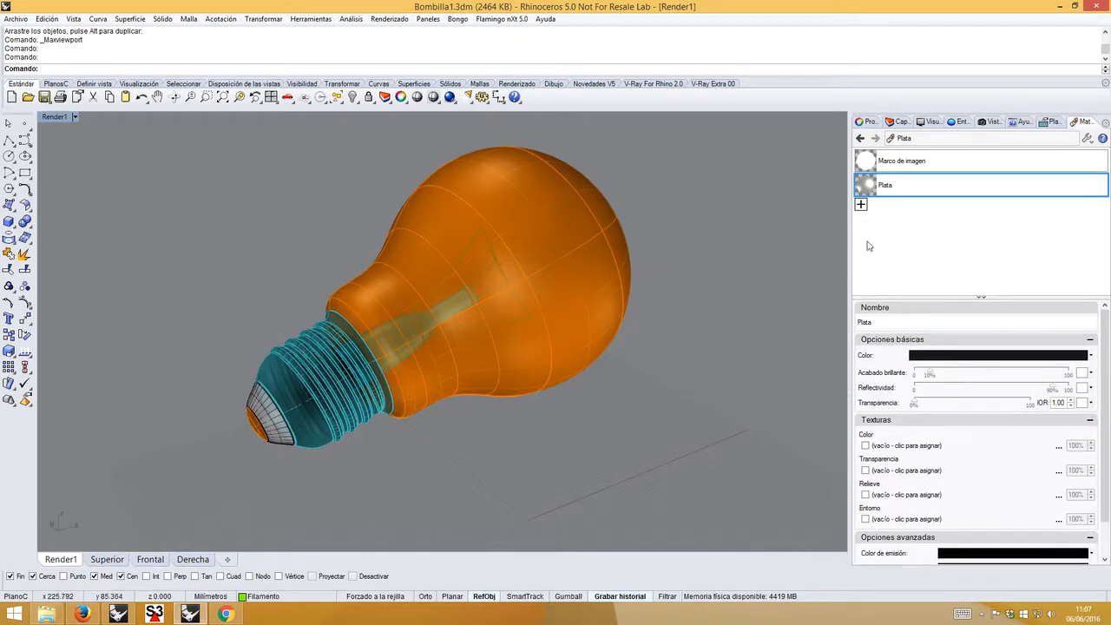
left_click(862, 205)
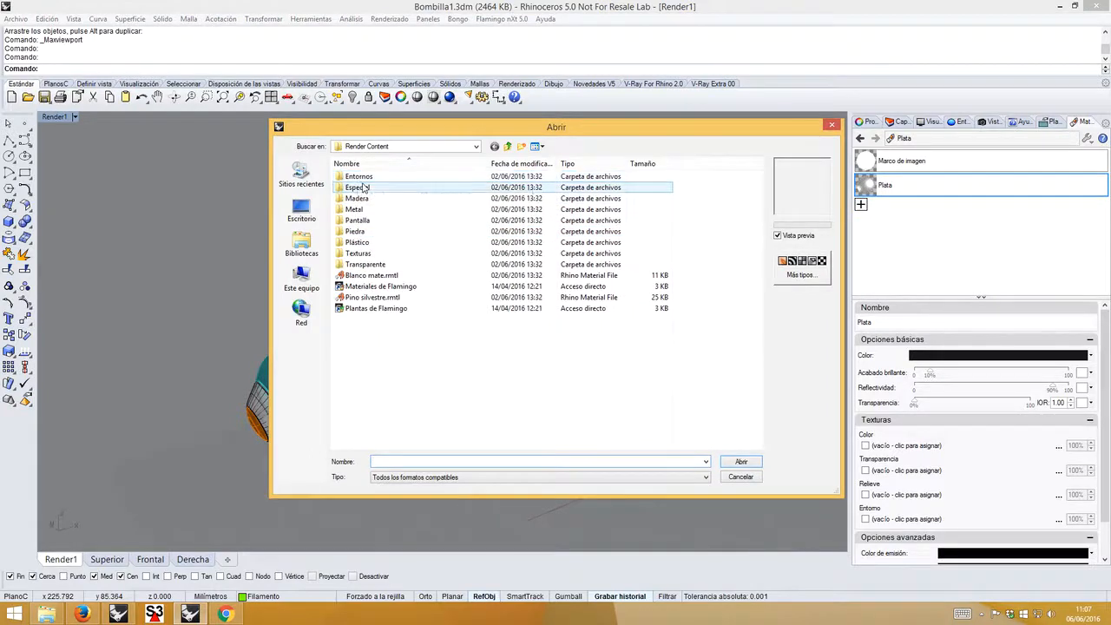
left_click(361, 248)
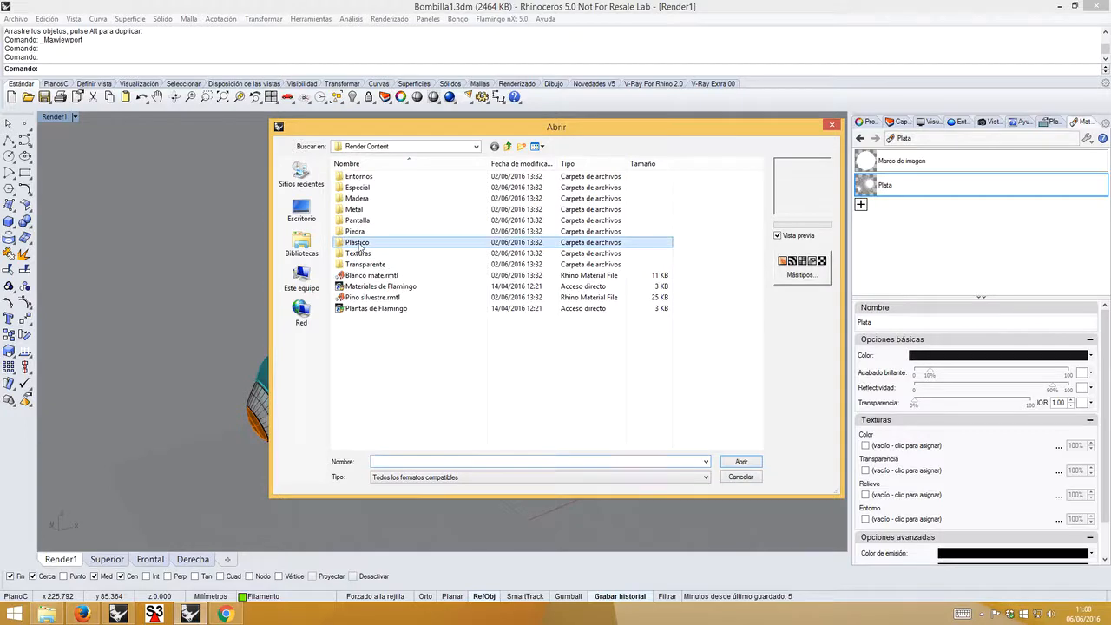
double_click(359, 248)
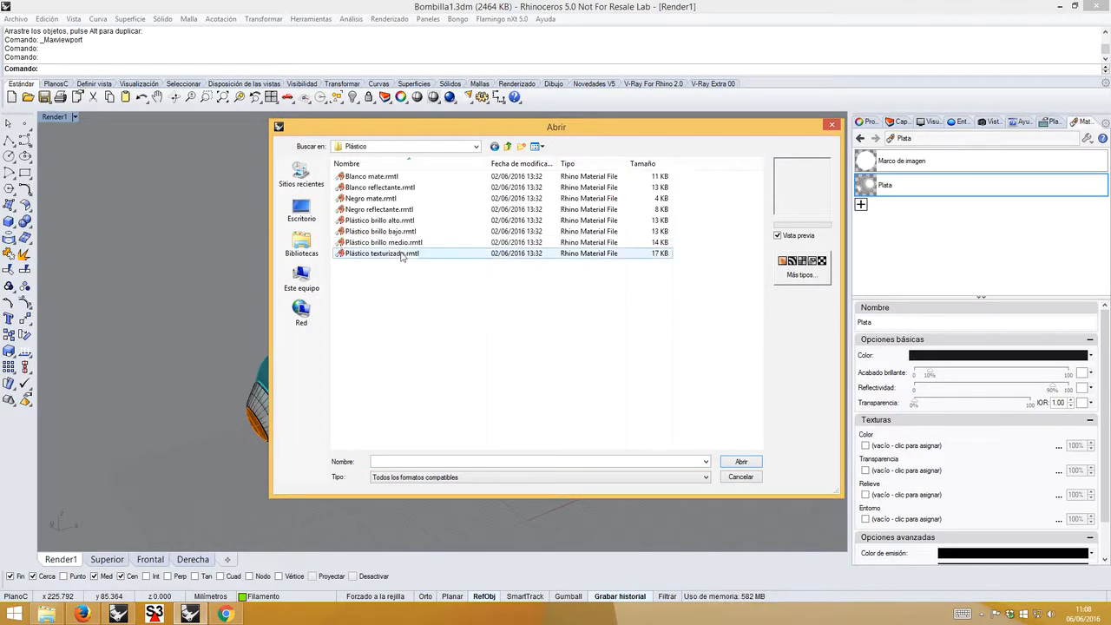
left_click(382, 213)
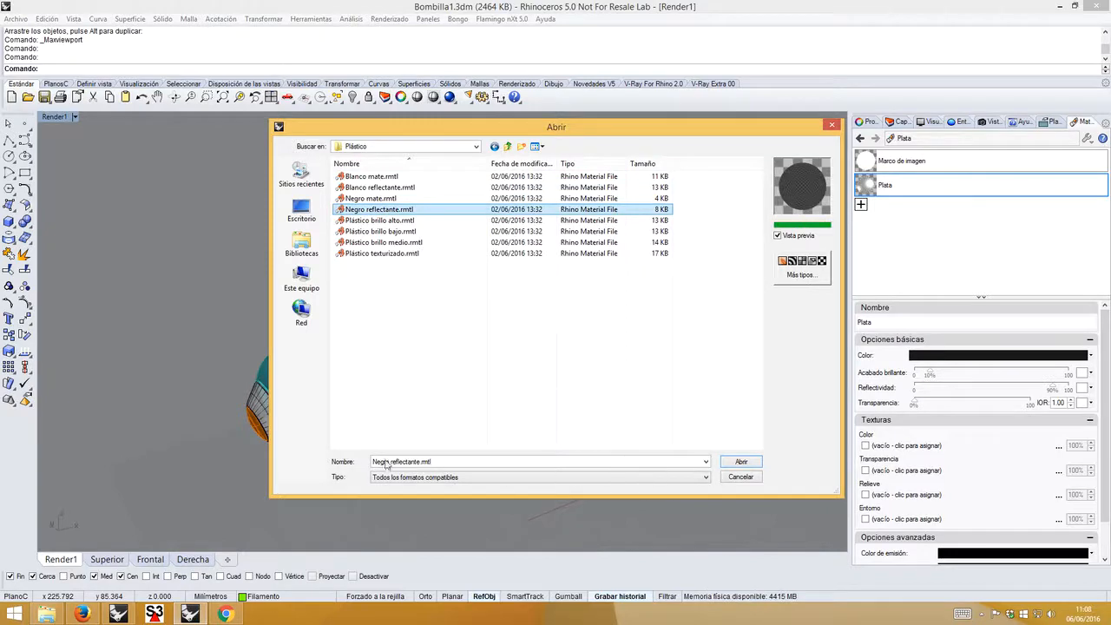
left_click(722, 465)
- Add the Vidrio material from the Transparente folder of the Render Content library
left_click(862, 229)
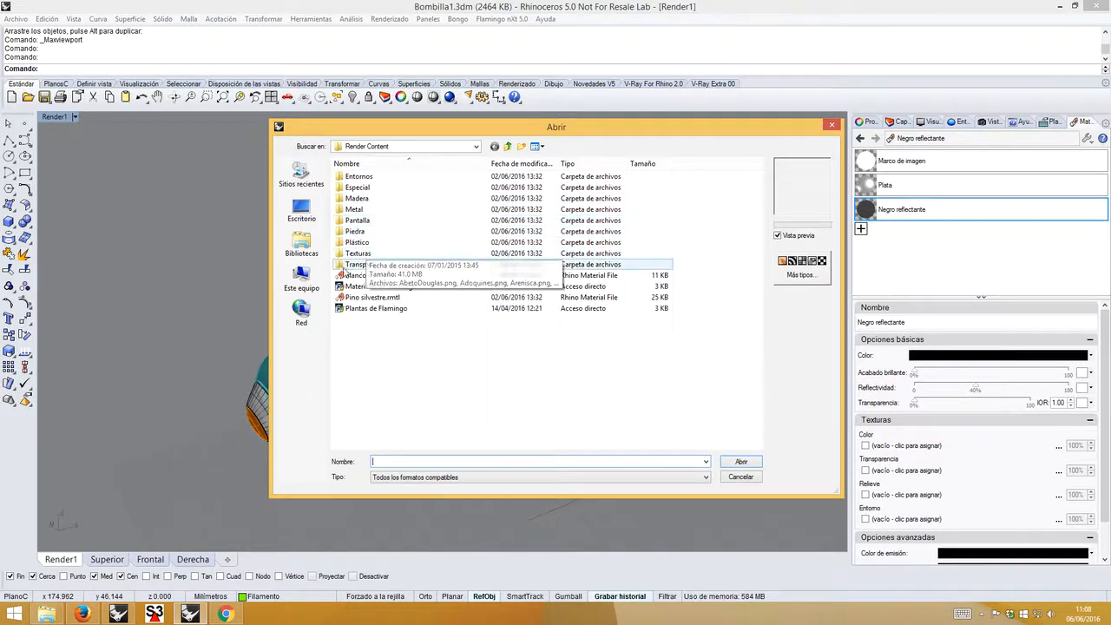
double_click(340, 265)
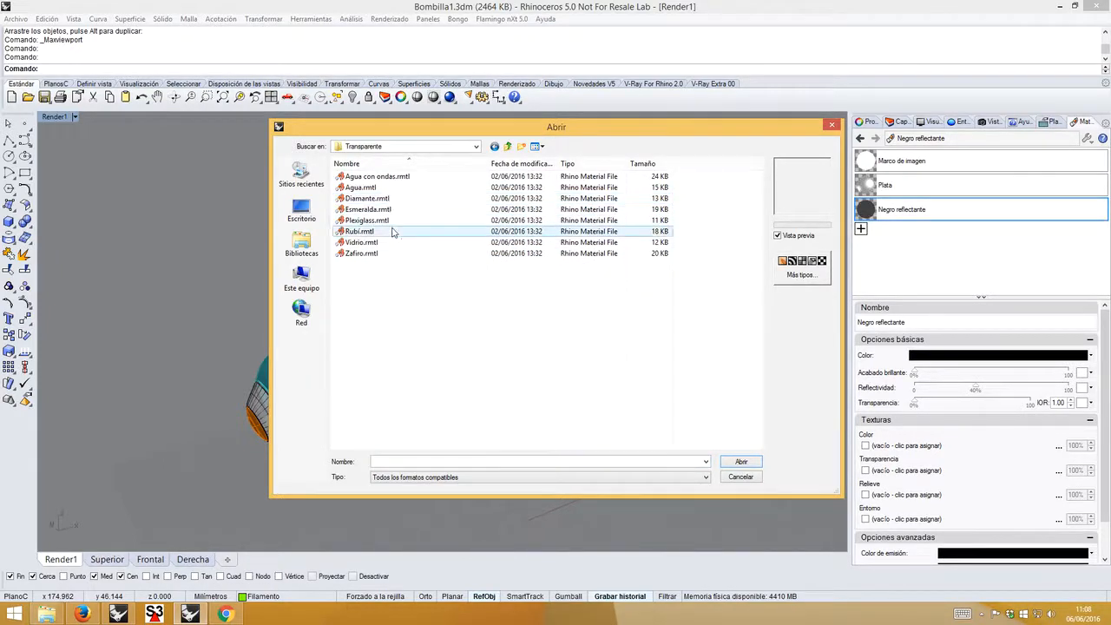
left_click(356, 243)
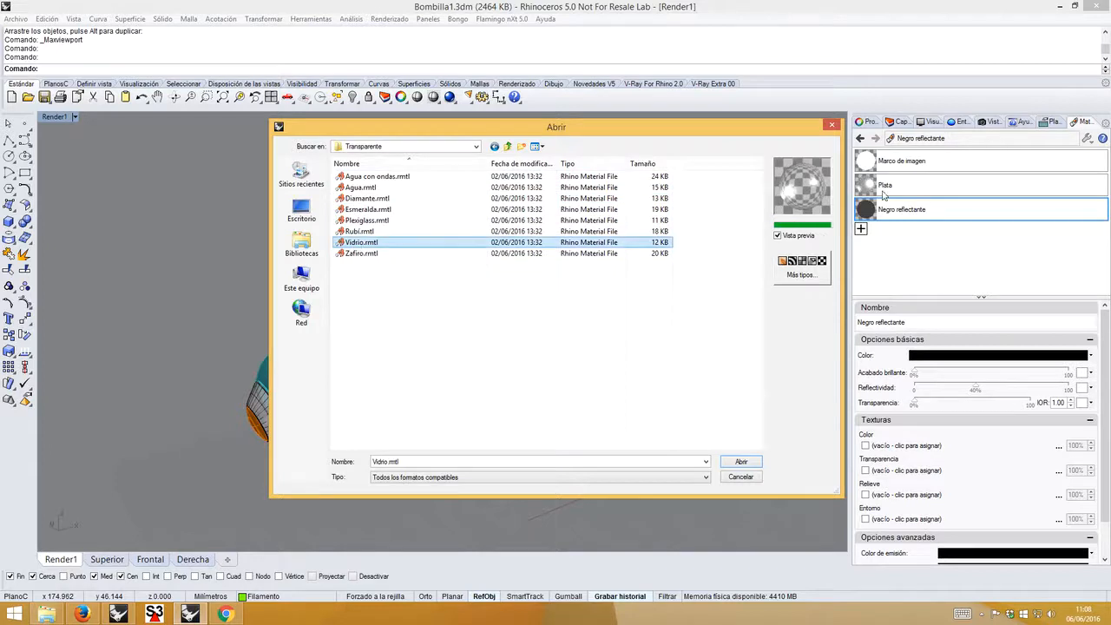
left_click(741, 463)
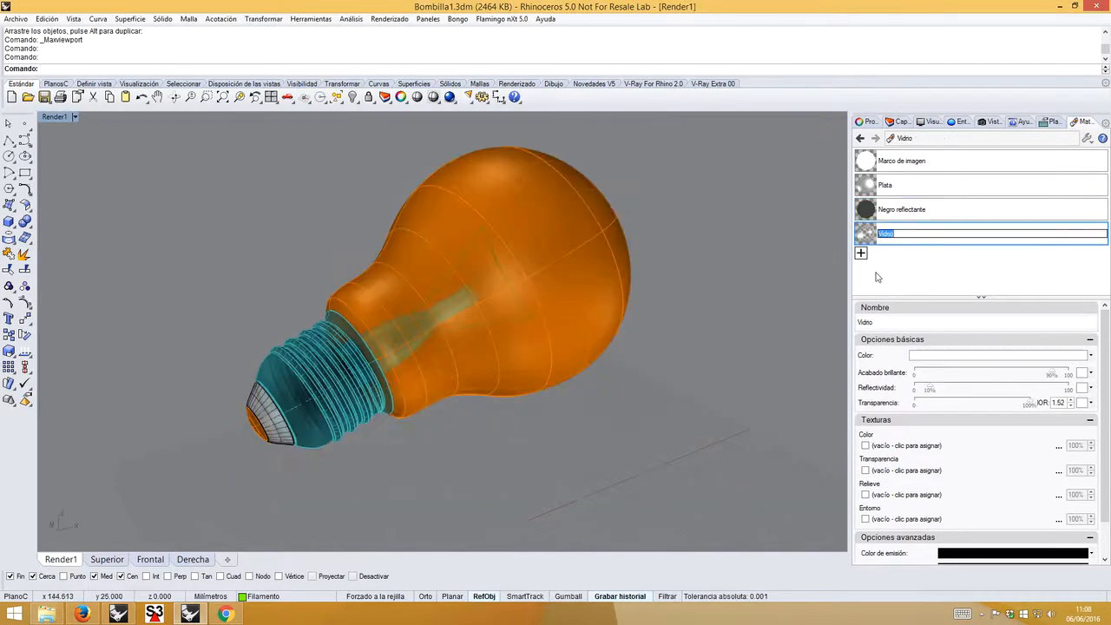
- Add the Blanco mate material from the Plástico folder of the Render Content library
left_click(860, 252)
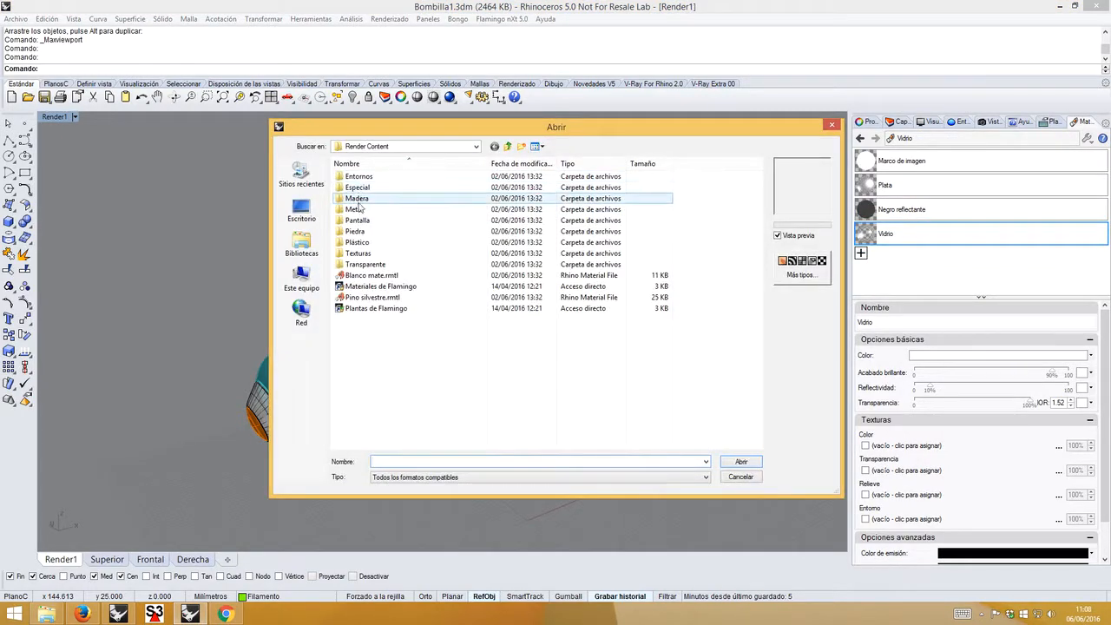
double_click(342, 247)
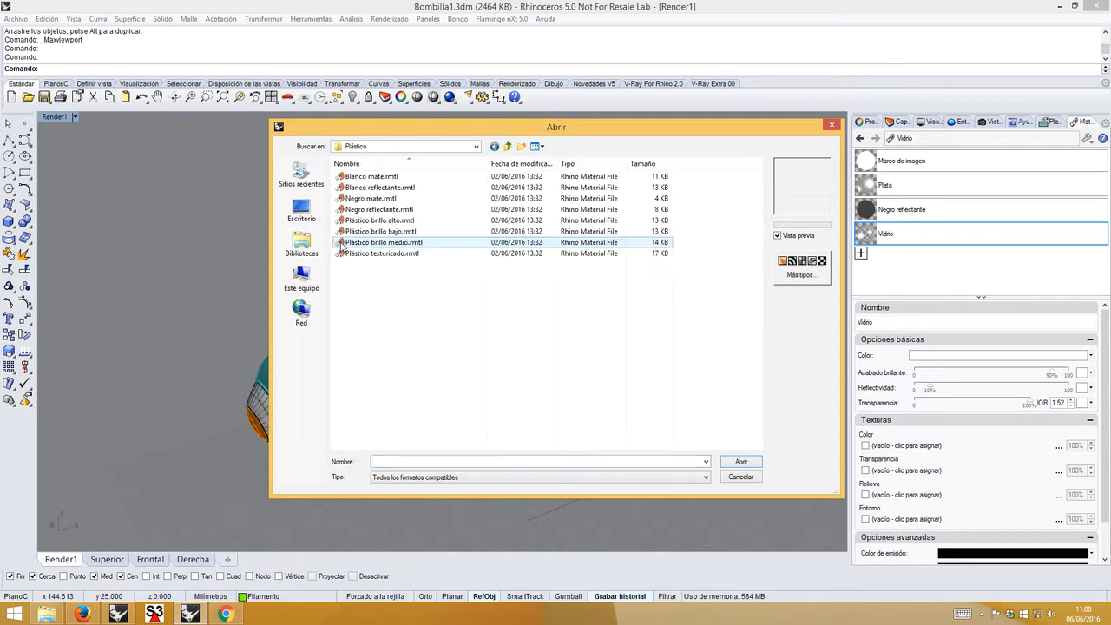
left_click(380, 178)
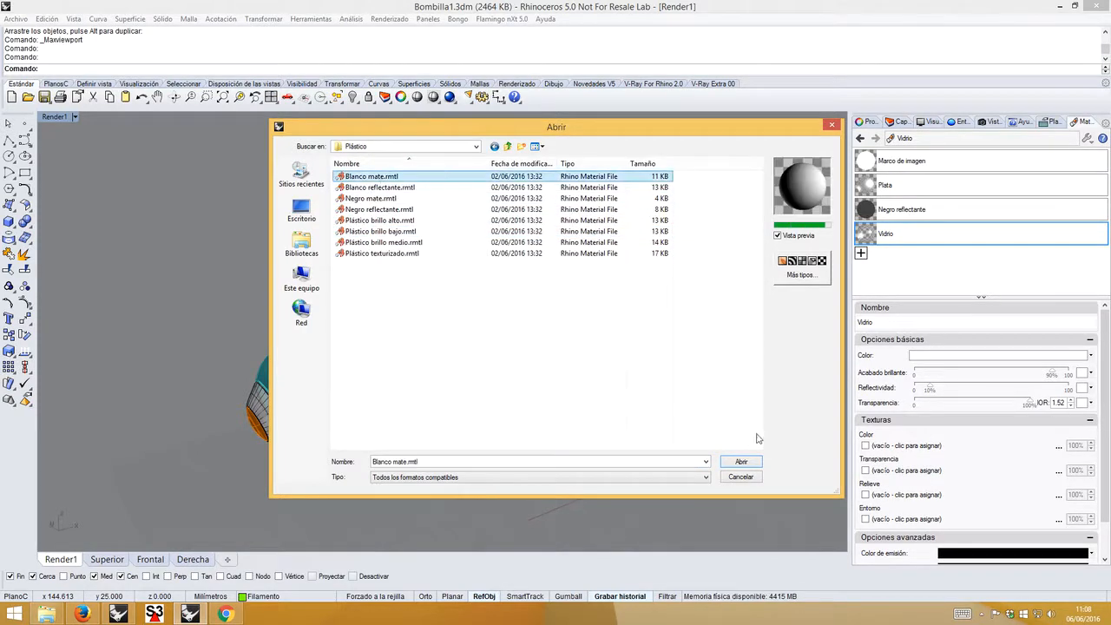
left_click(742, 461)
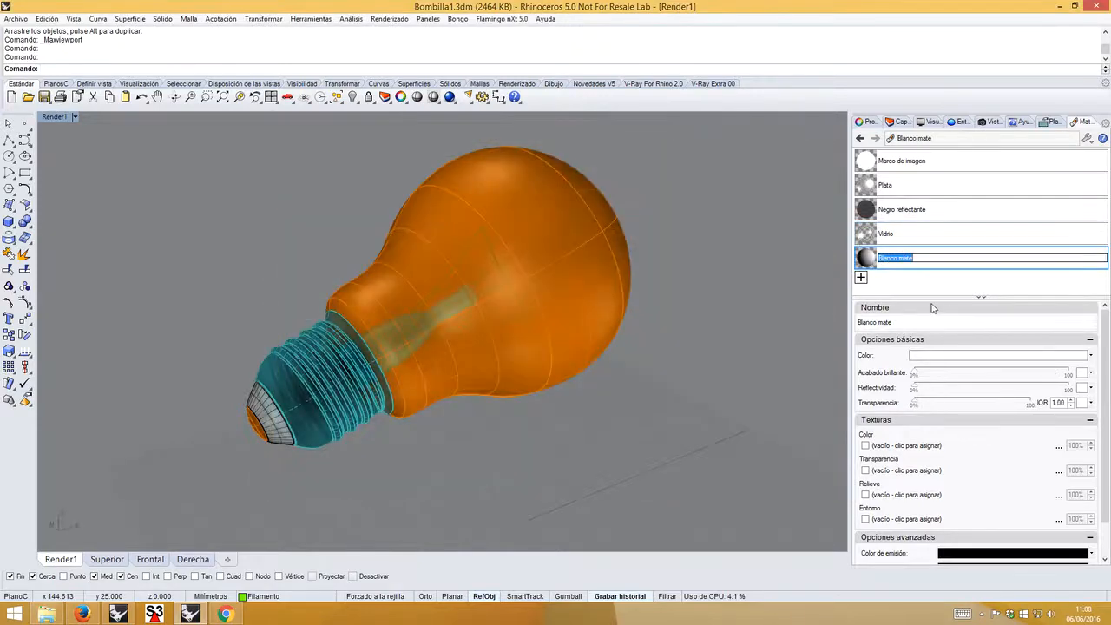
- Assign the Blanco mate material to the ground plane and switch the Render1 viewport to the Renderizado display mode
left_click(1057, 126)
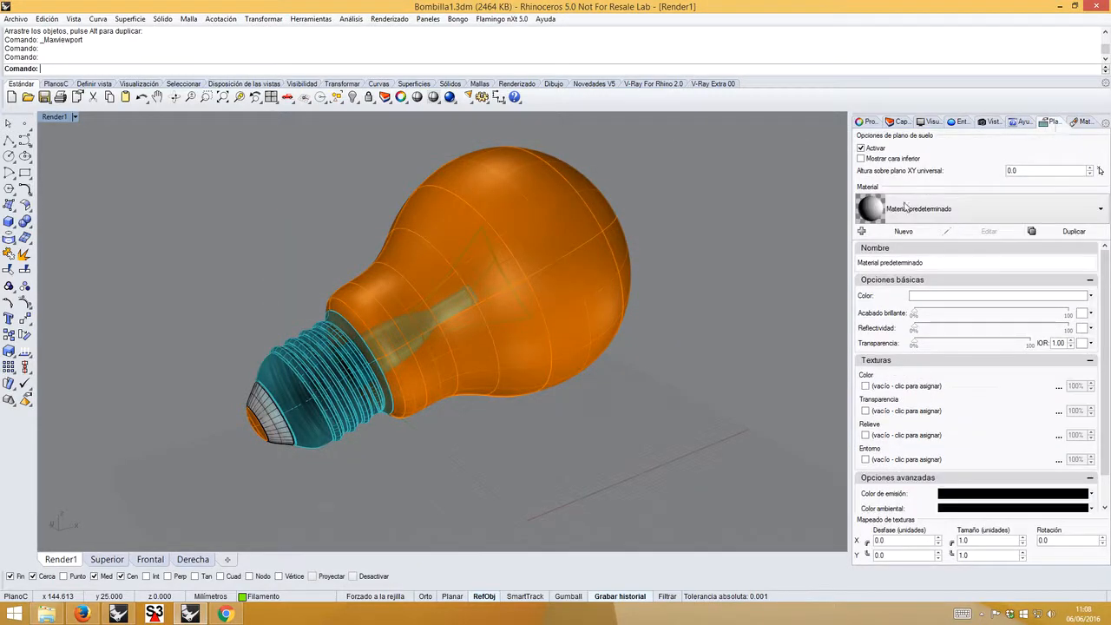
left_click(884, 209)
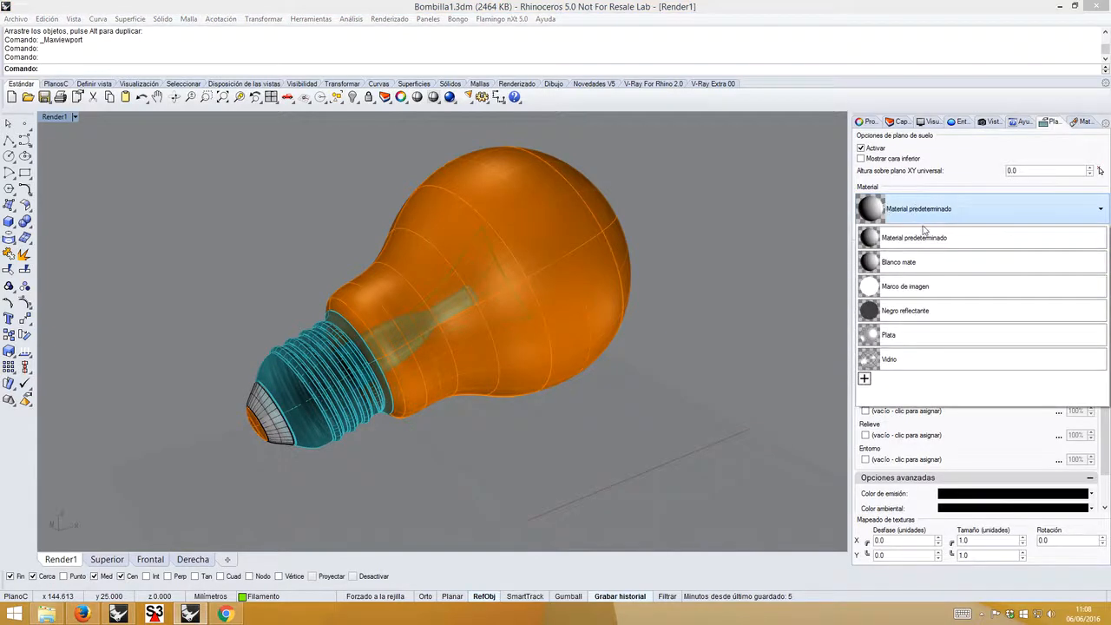
left_click(878, 273)
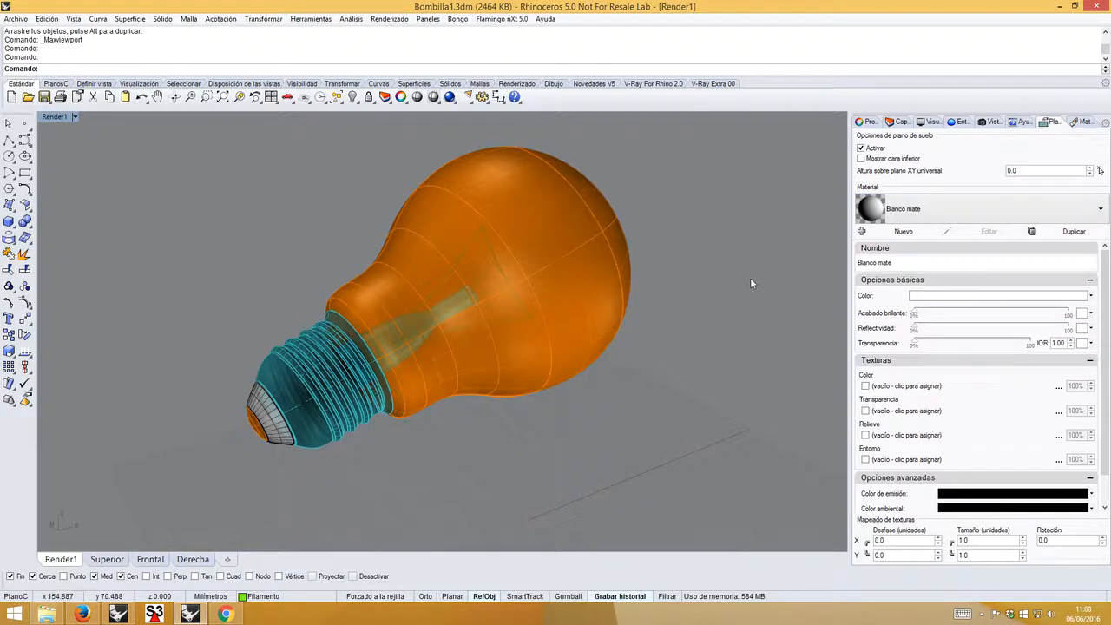
left_click(75, 117)
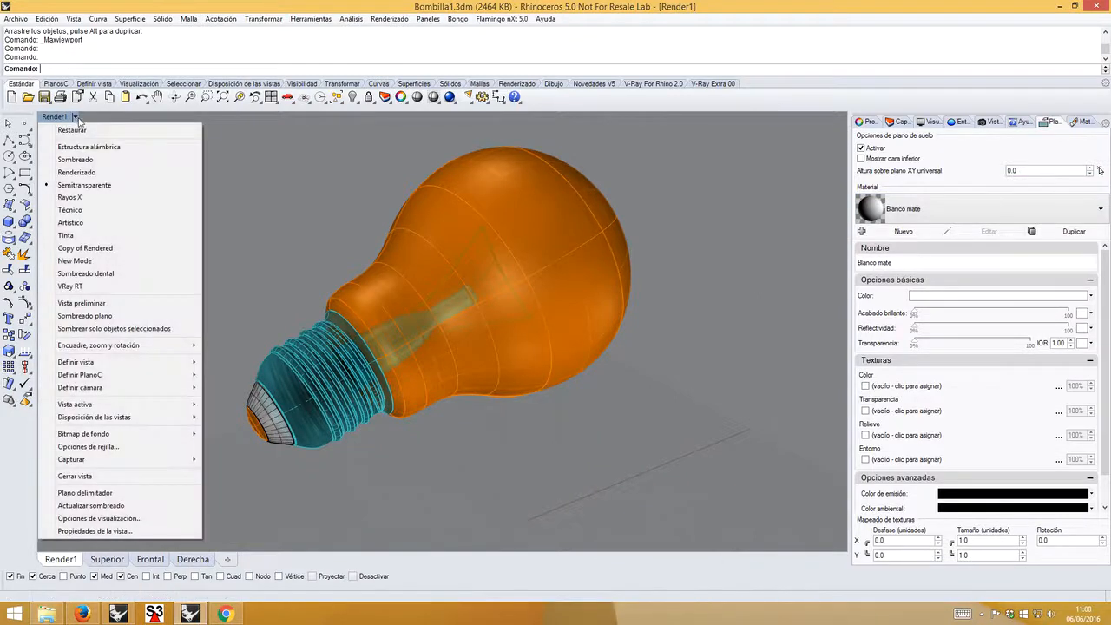
left_click(87, 173)
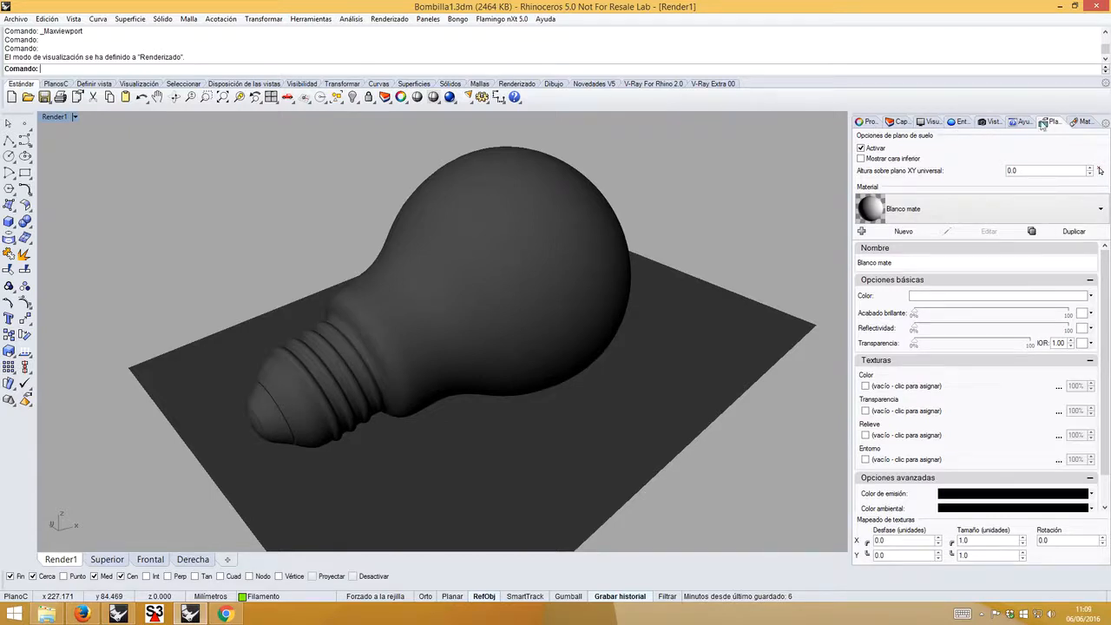
- Show the layers and assign the Vidrio material to the Ampolla cristal layer
left_click(903, 124)
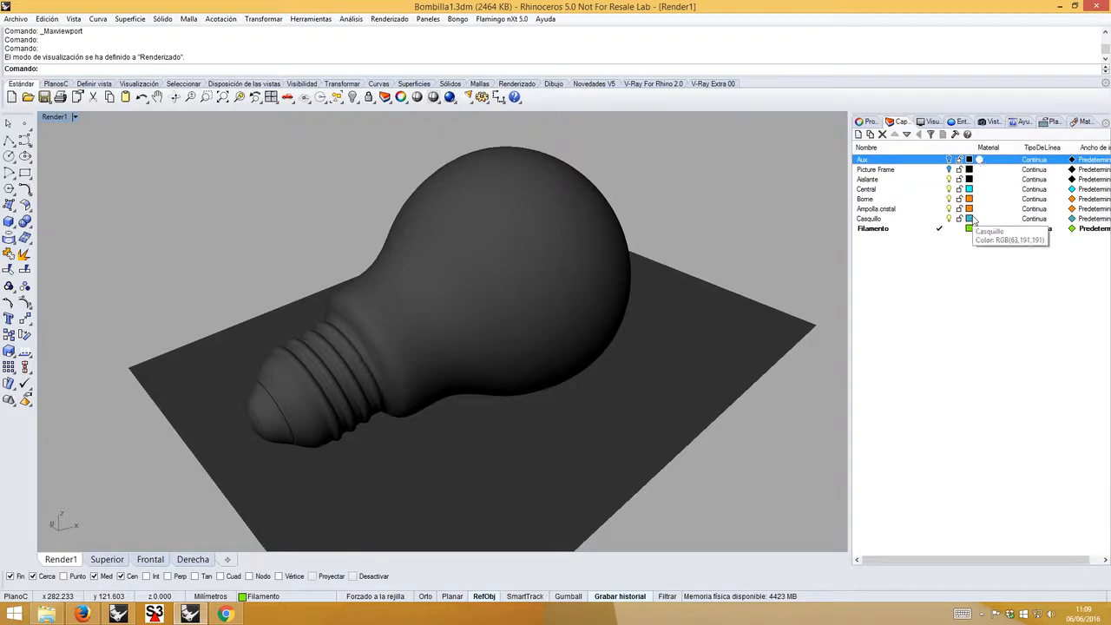
left_click(977, 210)
left_click(977, 209)
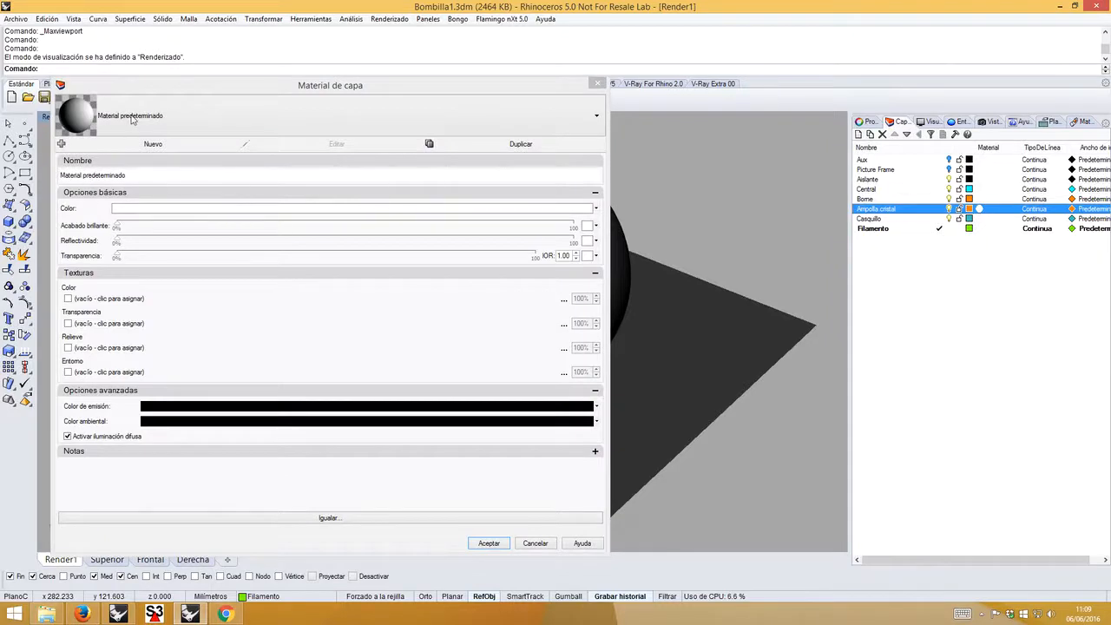
left_click(596, 118)
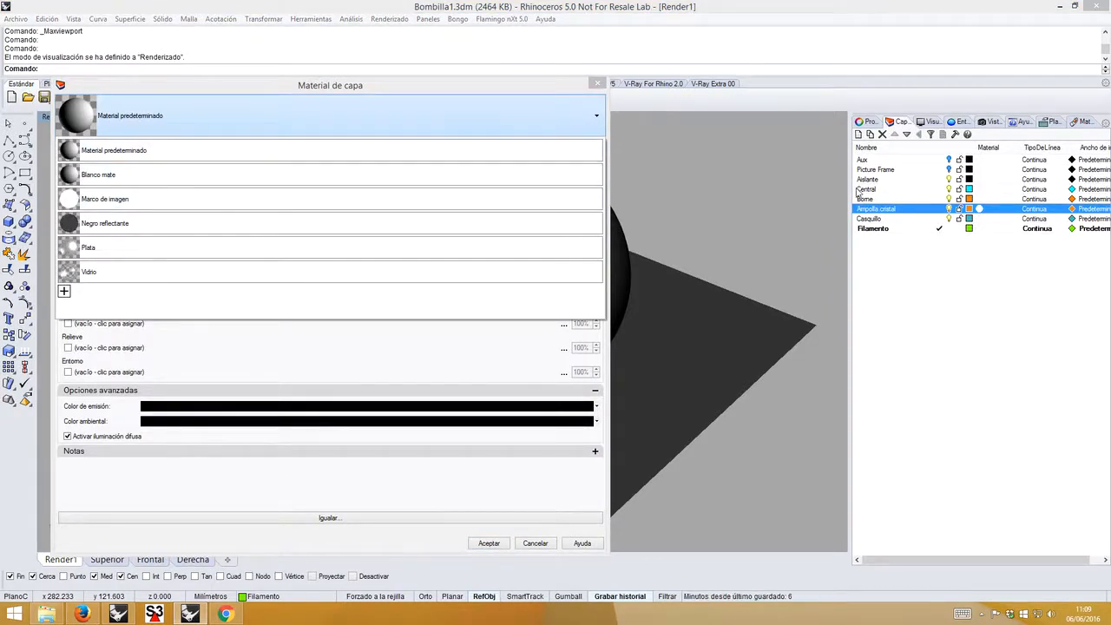
left_click(121, 272)
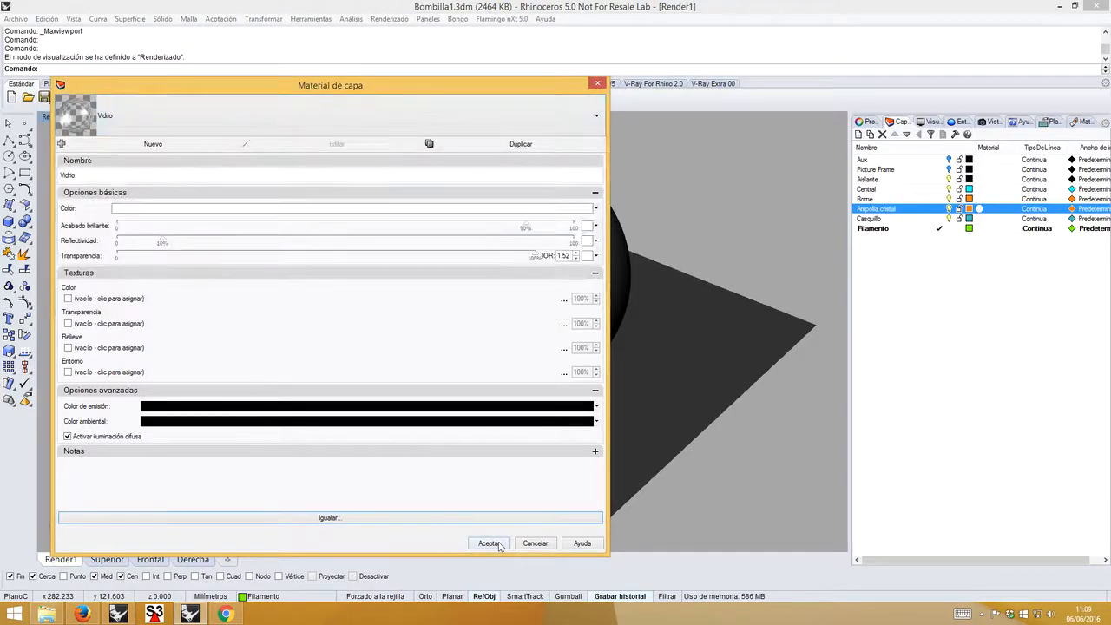
left_click(489, 544)
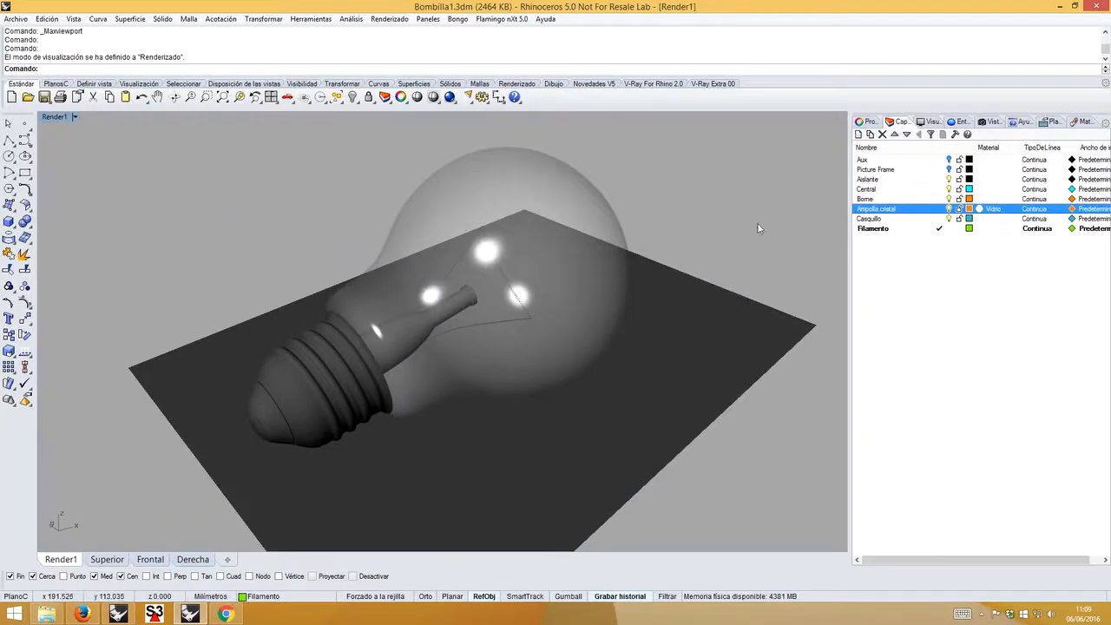
- Assign the Vidrio material to the Central layer
left_click(979, 190)
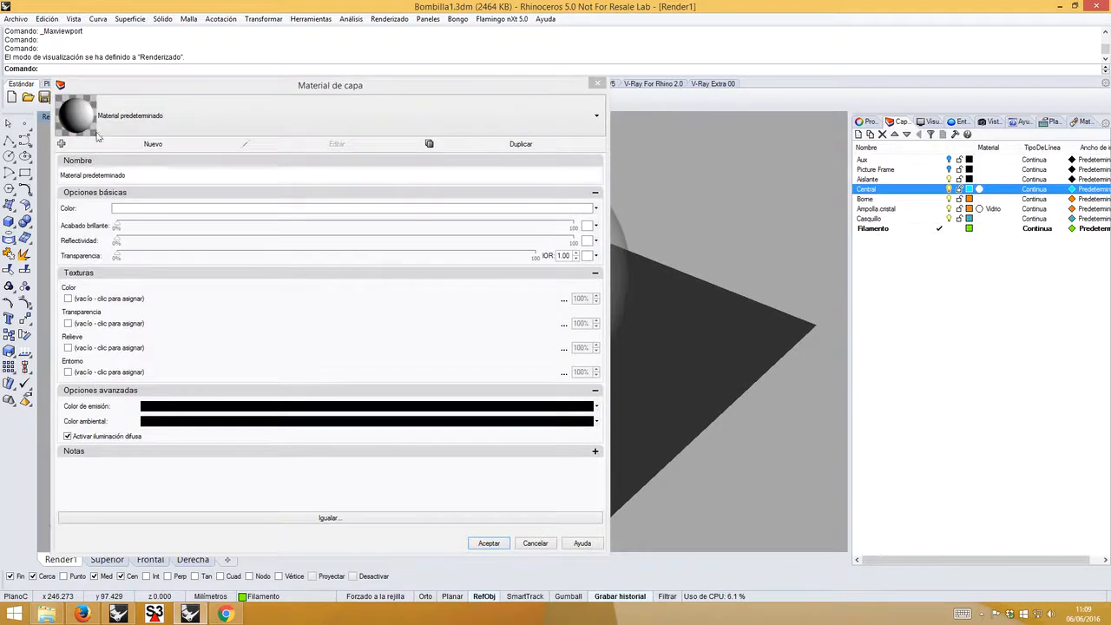
left_click(98, 136)
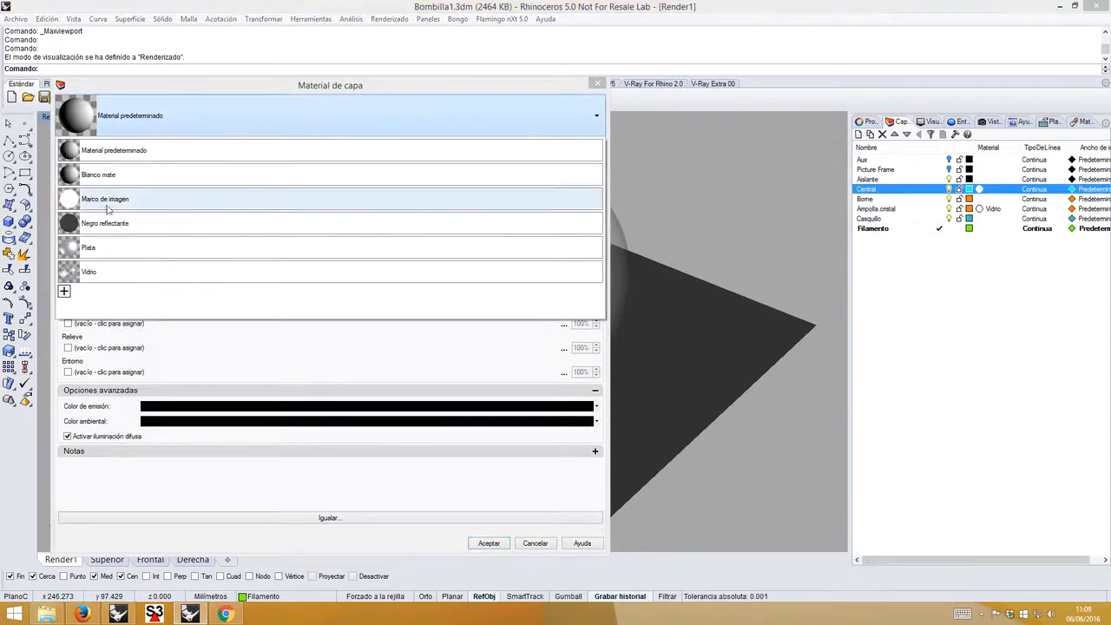
left_click(116, 271)
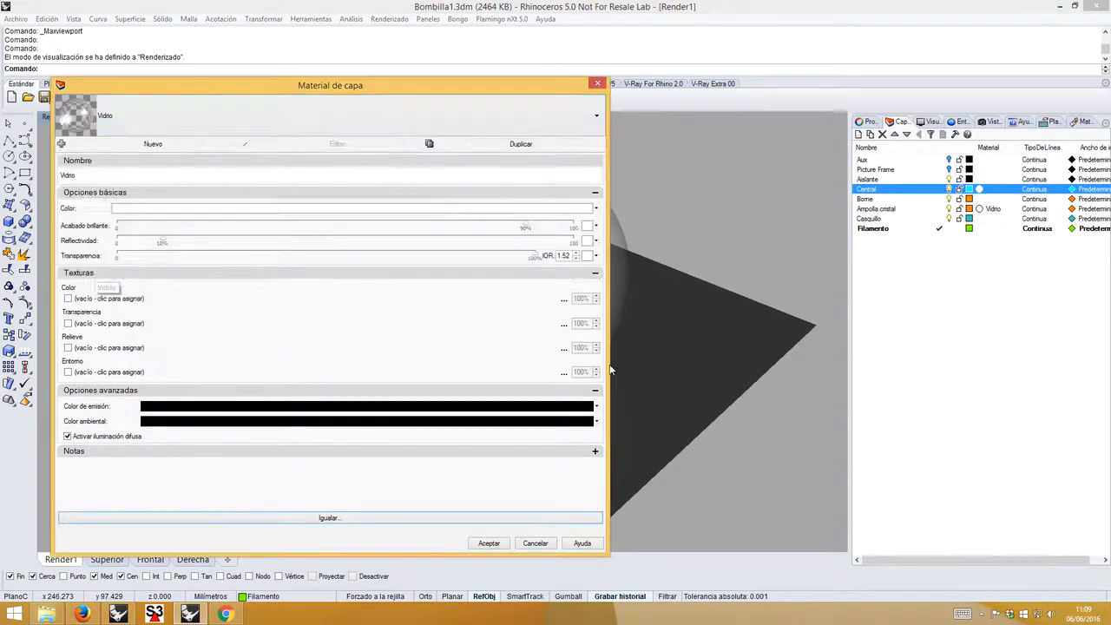
left_click(489, 544)
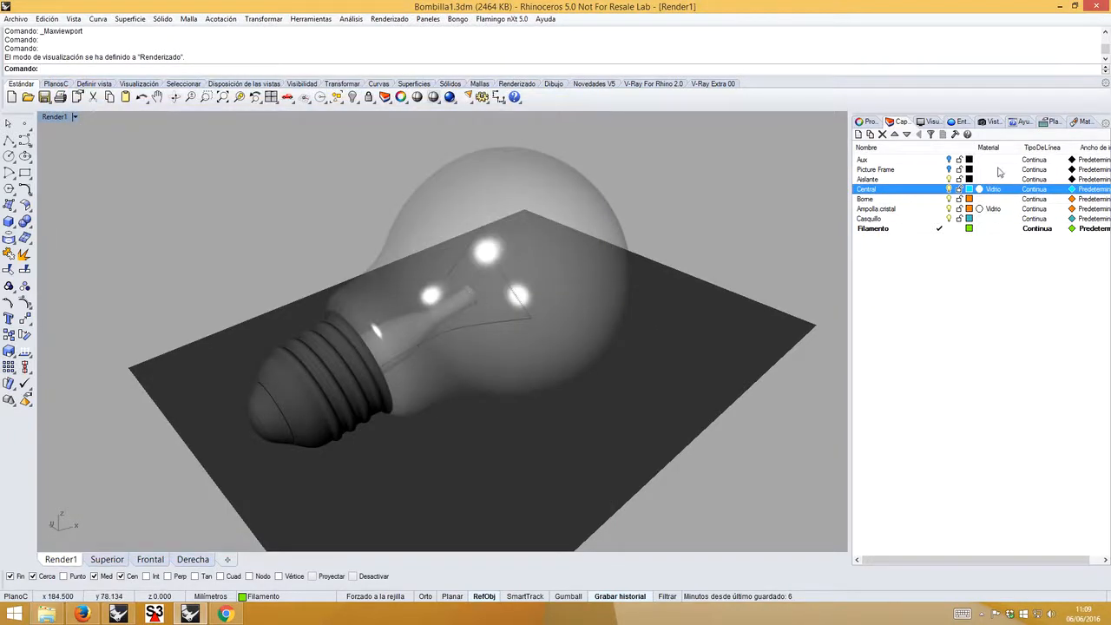
- Assign the Negro reflectante material to the Aislante layer
left_click(980, 179)
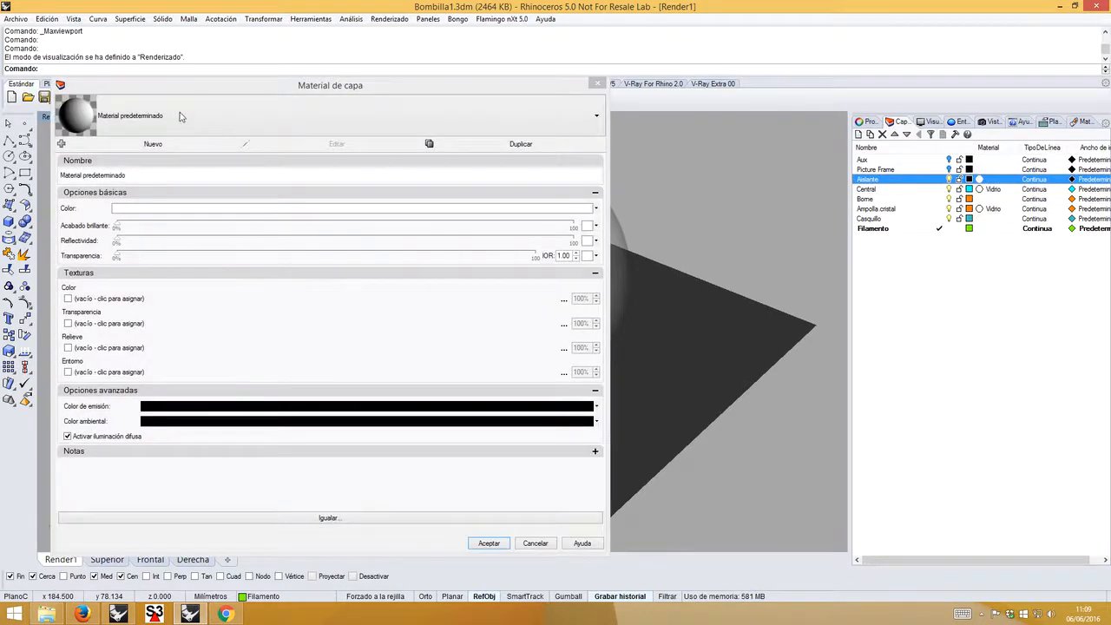
left_click(181, 116)
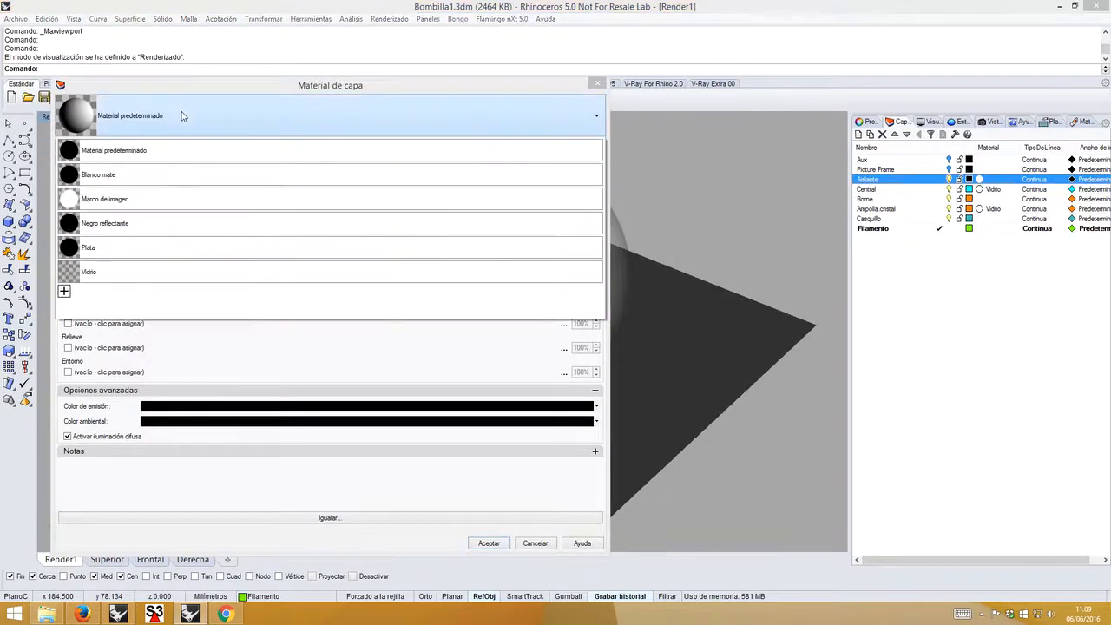
left_click(99, 225)
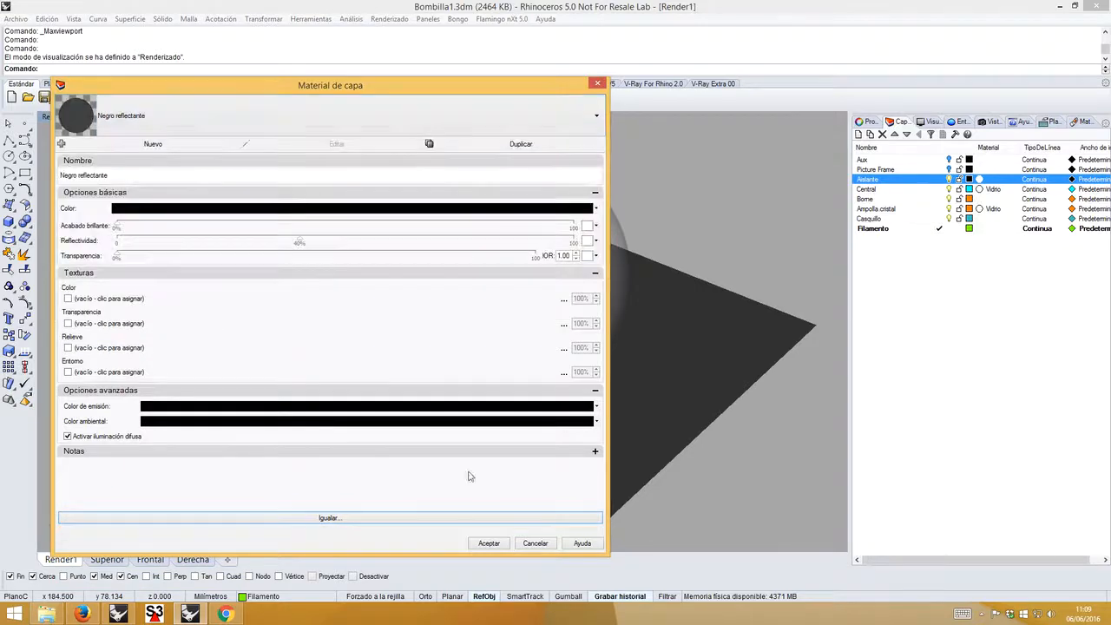
left_click(495, 546)
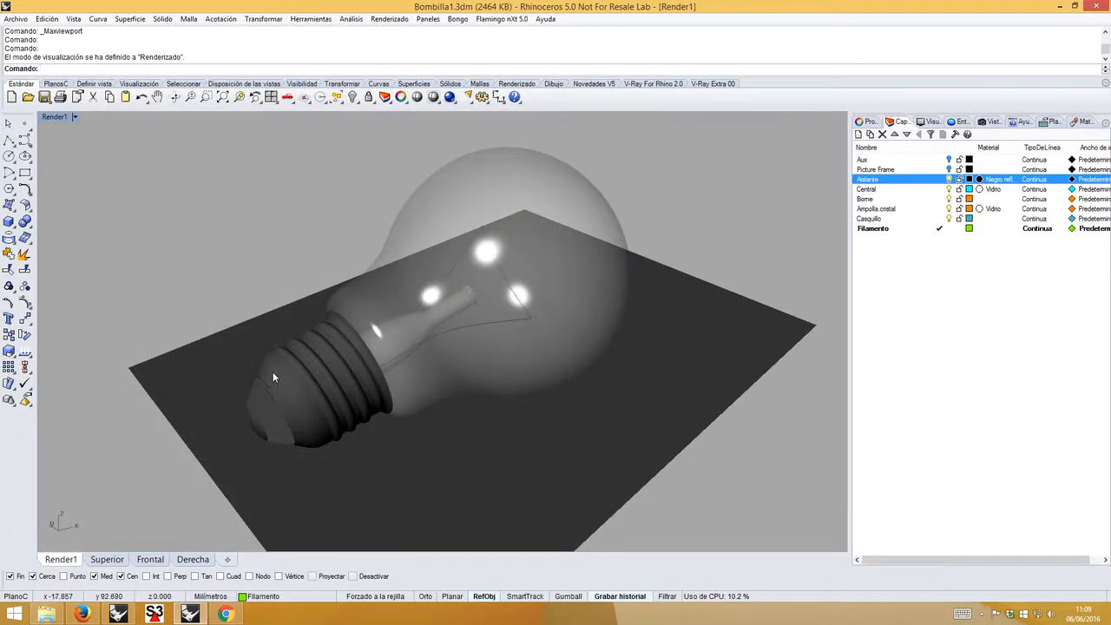
- Ungroup the light bulb and select its threaded cap on its own to check the separation
left_click(273, 372)
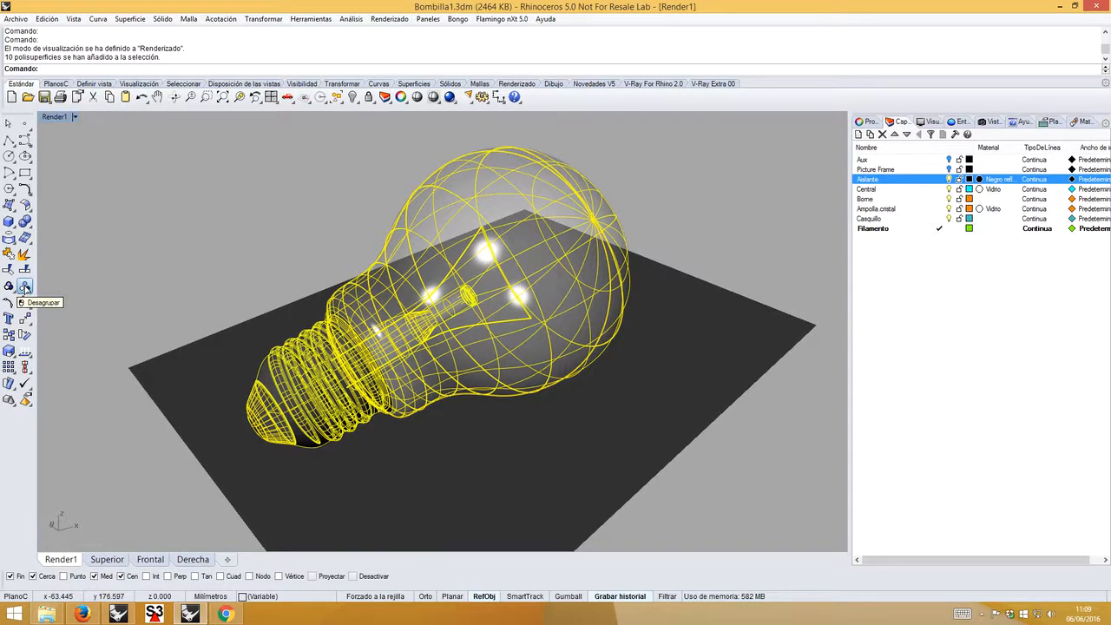
left_click(25, 288)
left_click(257, 361)
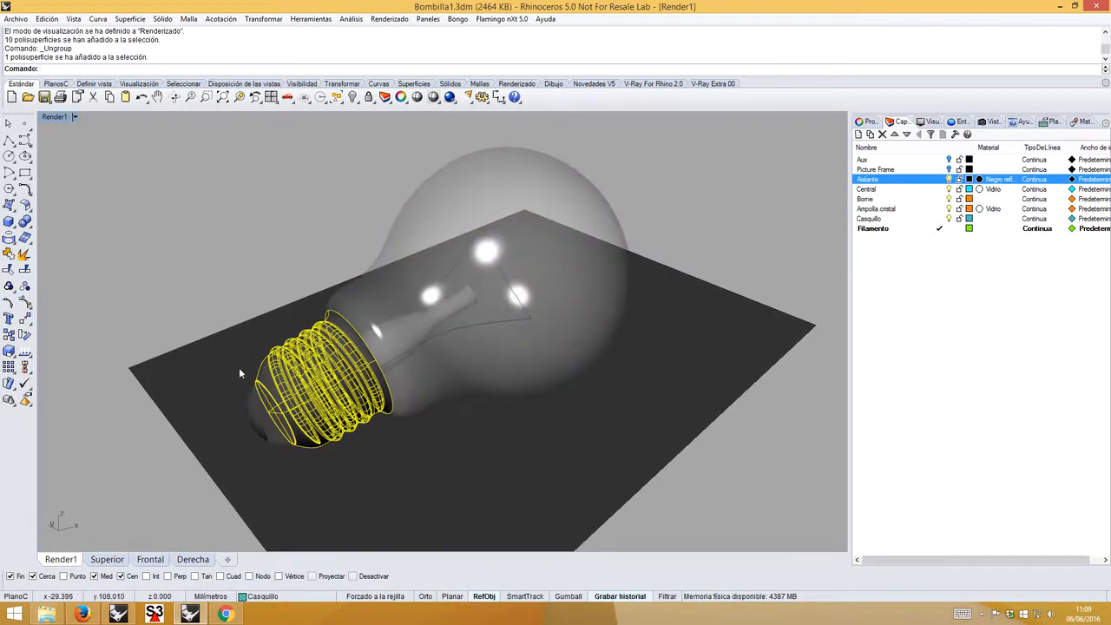
- Try to flip the normals of the conical insulator at the base of the bulb
left_click(255, 397)
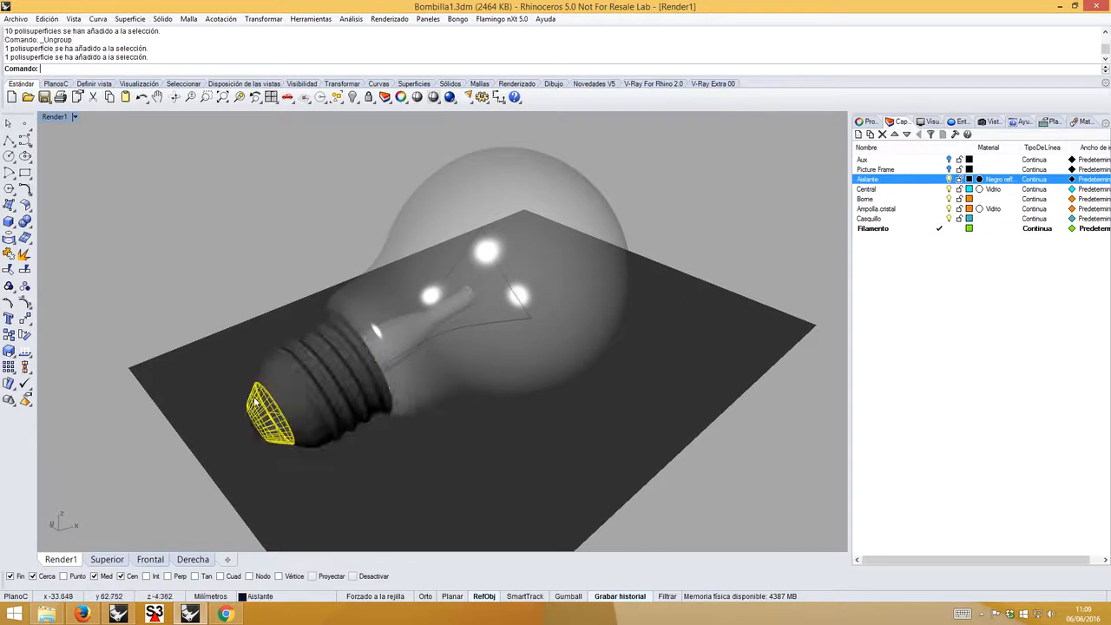
left_click(25, 352)
left_click(135, 265)
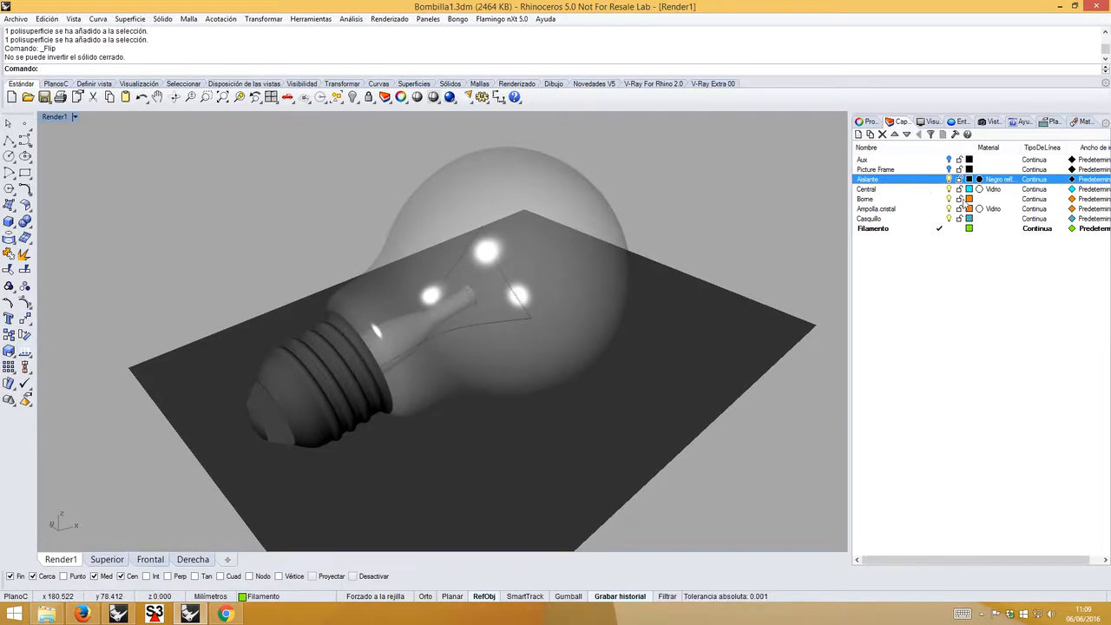
- Assign the Plata material to the Borne layer
left_click(982, 199)
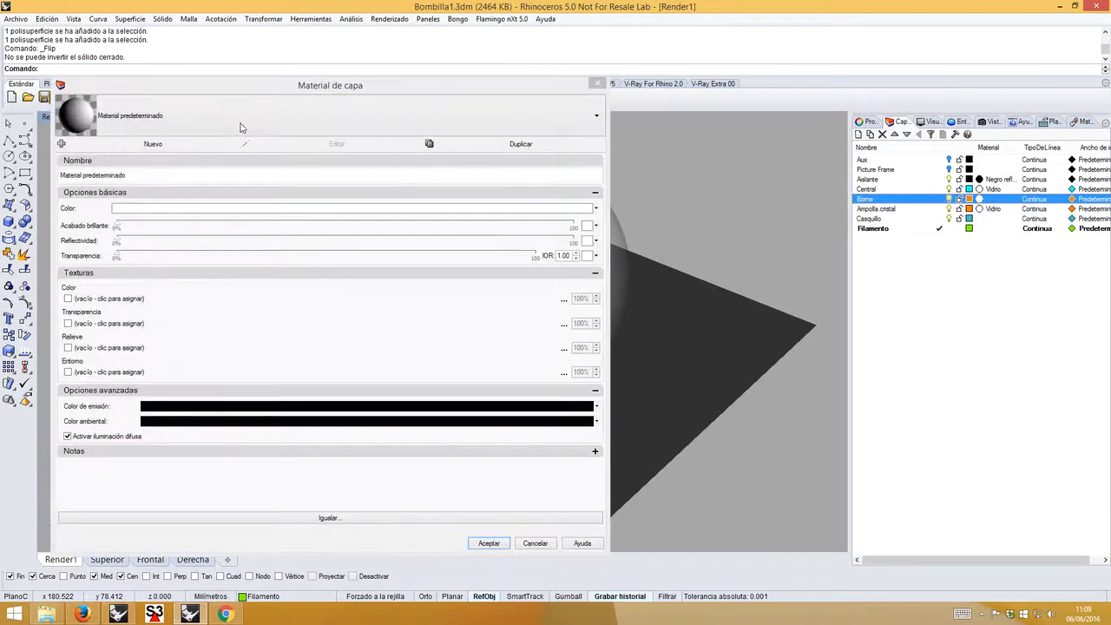
left_click(241, 121)
left_click(90, 250)
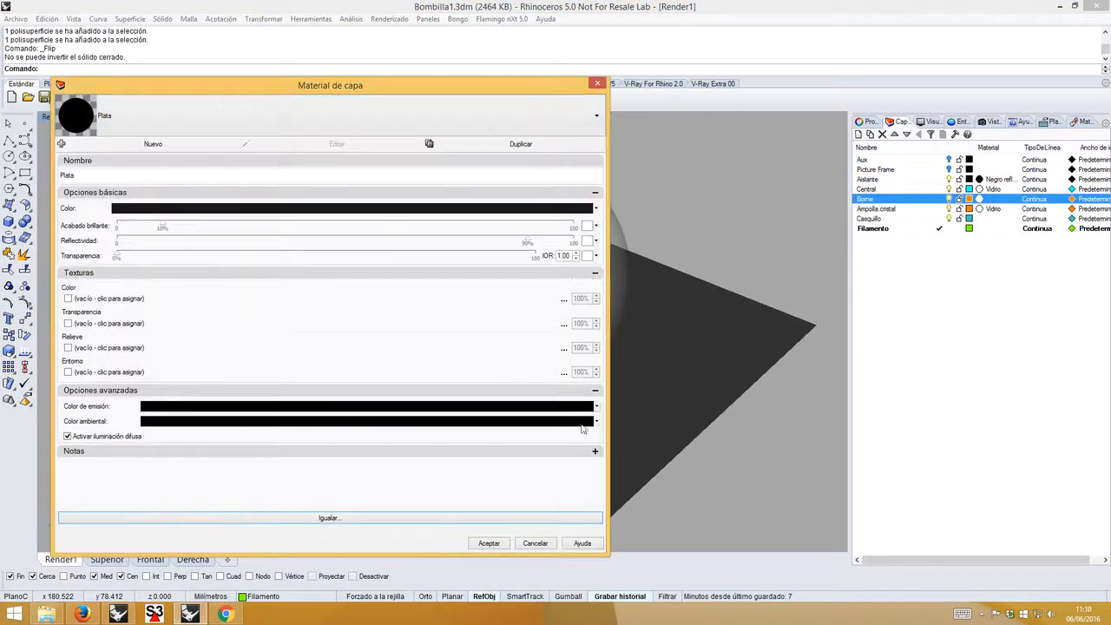
left_click(489, 544)
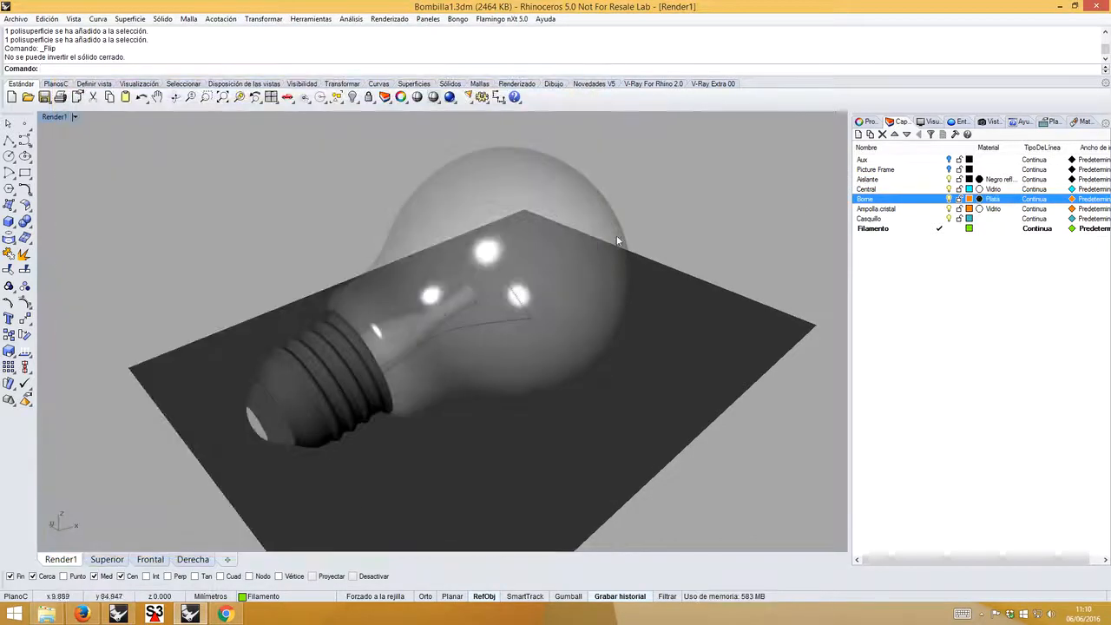
- Assign the Plata material to the Casquillo layer
left_click(980, 218)
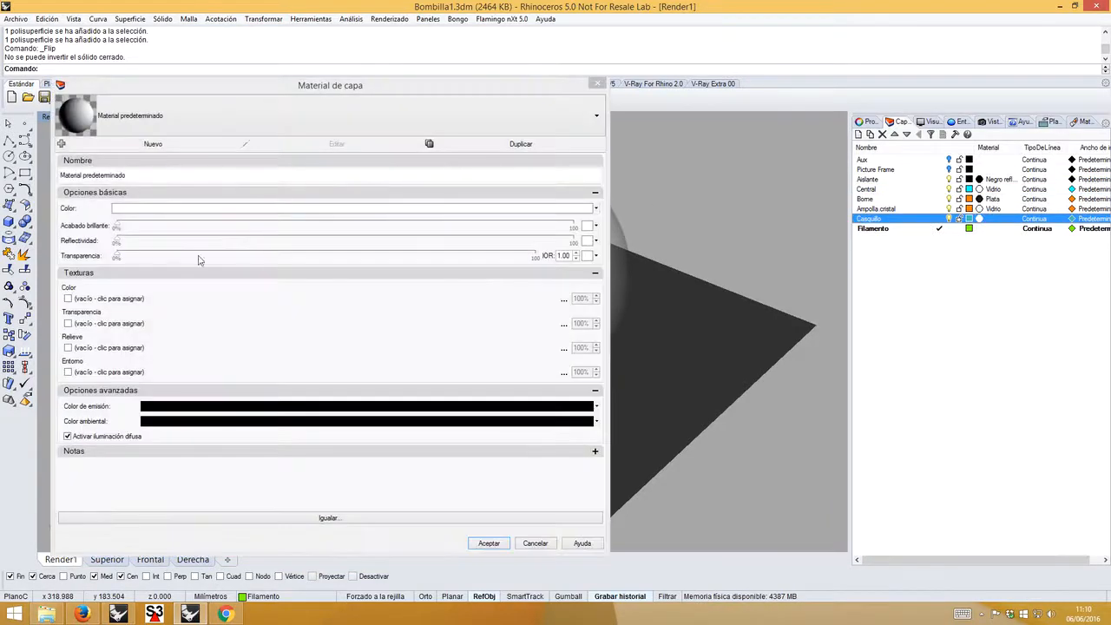
left_click(126, 121)
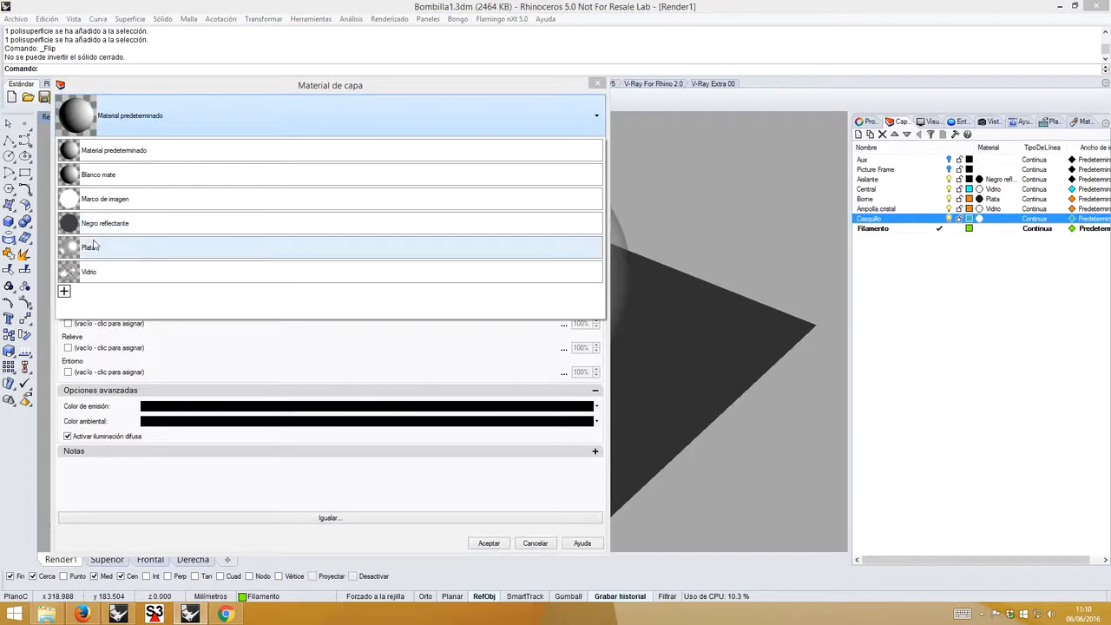
left_click(96, 248)
left_click(489, 542)
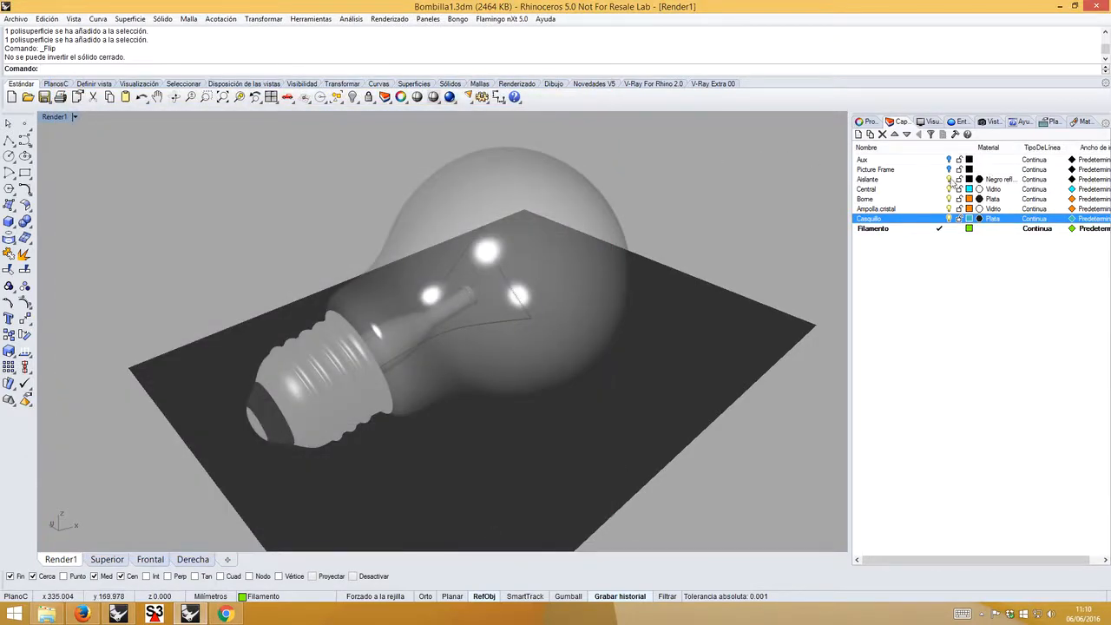
- Assign the Plata material to the Filamento layer and save the model
left_click(978, 228)
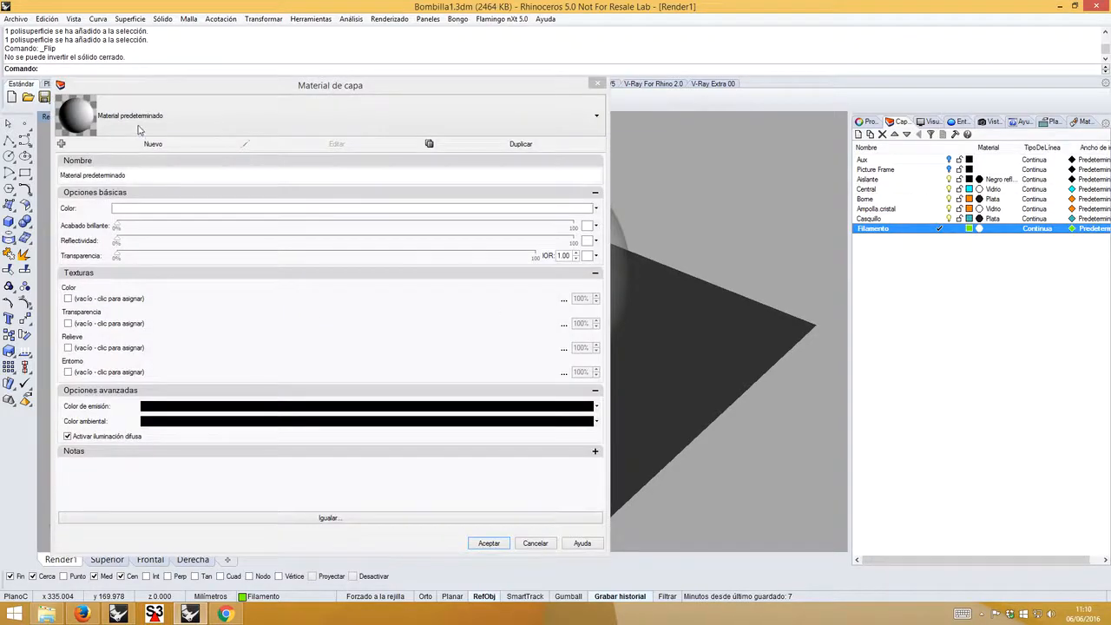
left_click(137, 129)
left_click(97, 250)
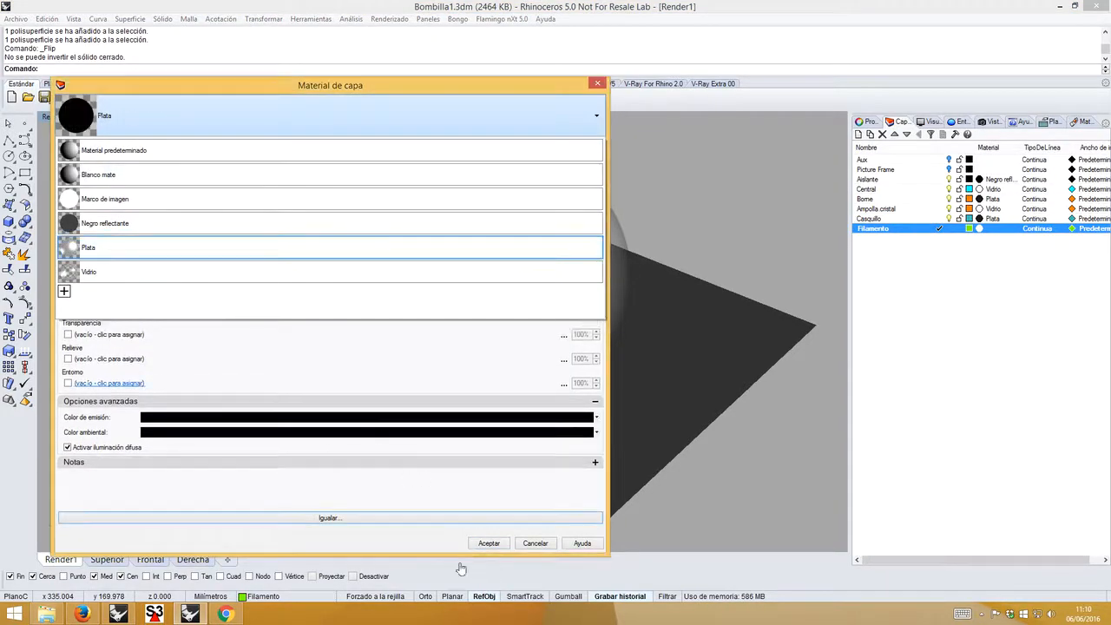
left_click(489, 544)
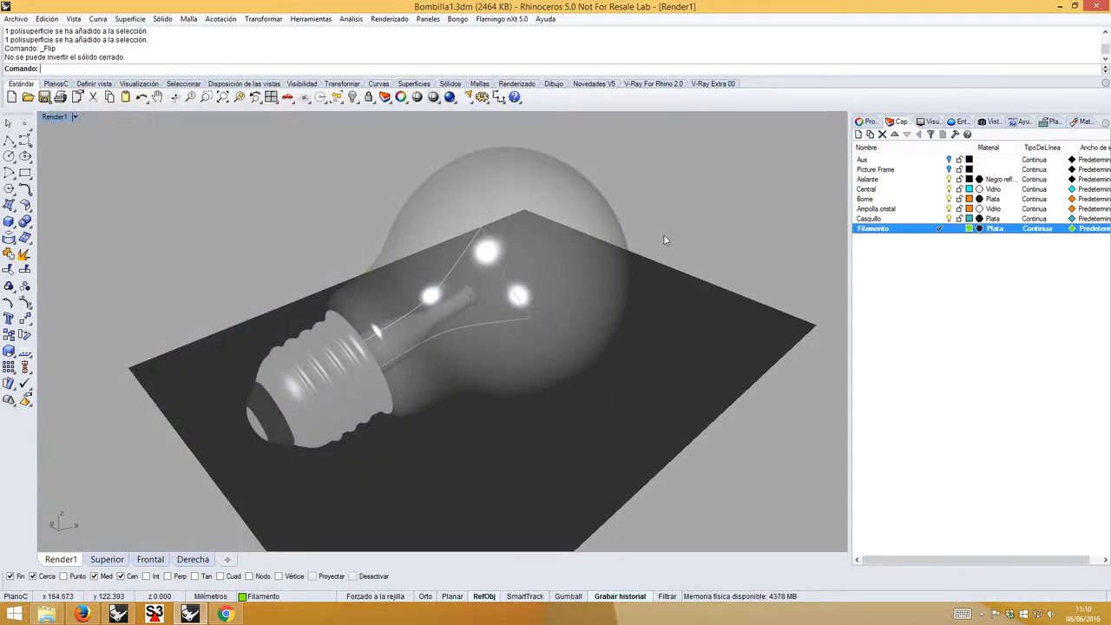
left_click(16, 18)
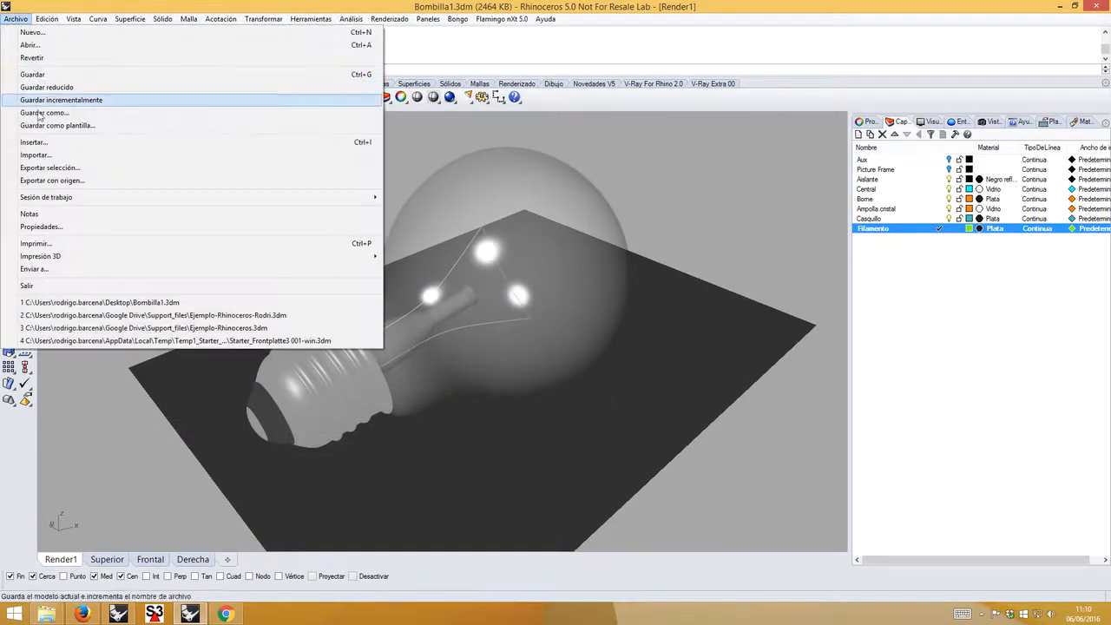
left_click(33, 74)
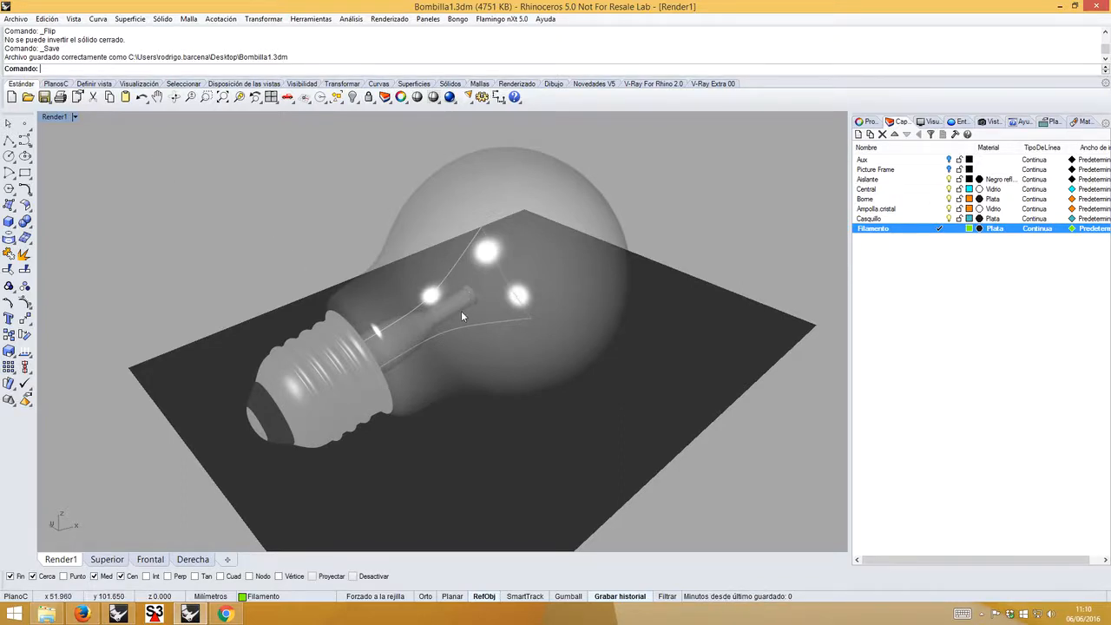
- Check the available renderers, start a test render of the light bulb at viewport resolution and close the render window
right_click_drag(461, 311, 458, 313)
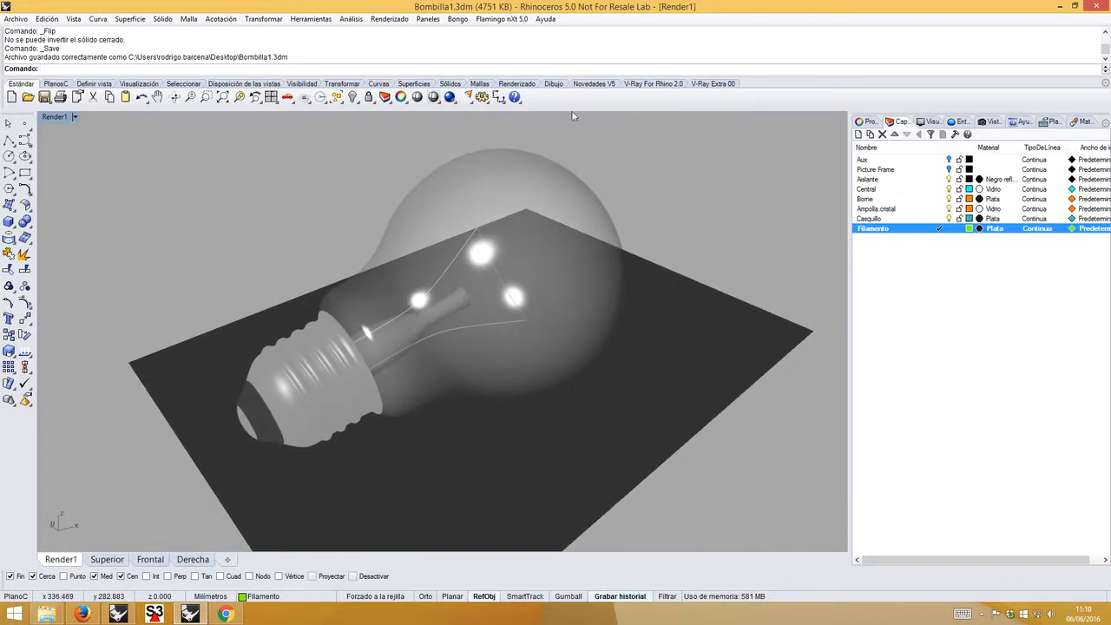
left_click(370, 18)
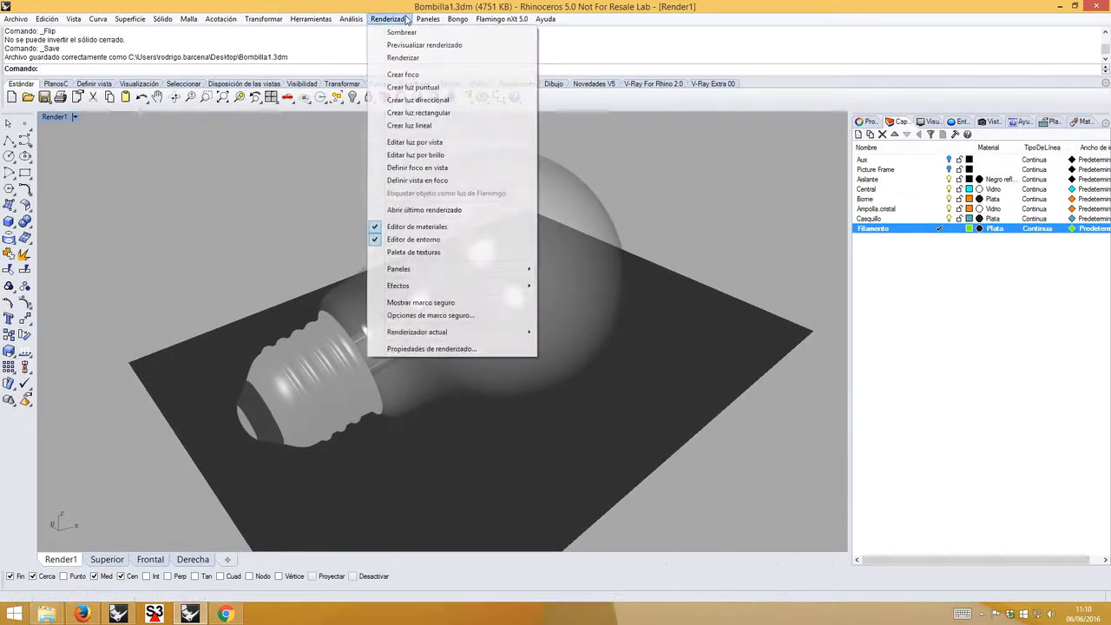
mouse_move(415, 337)
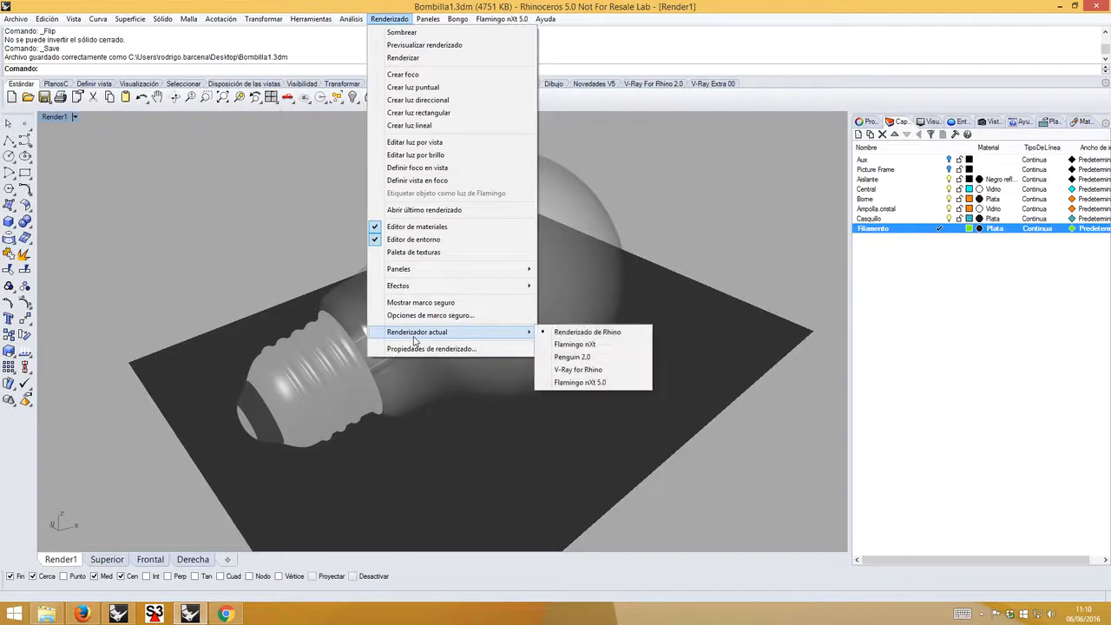
left_click(699, 240)
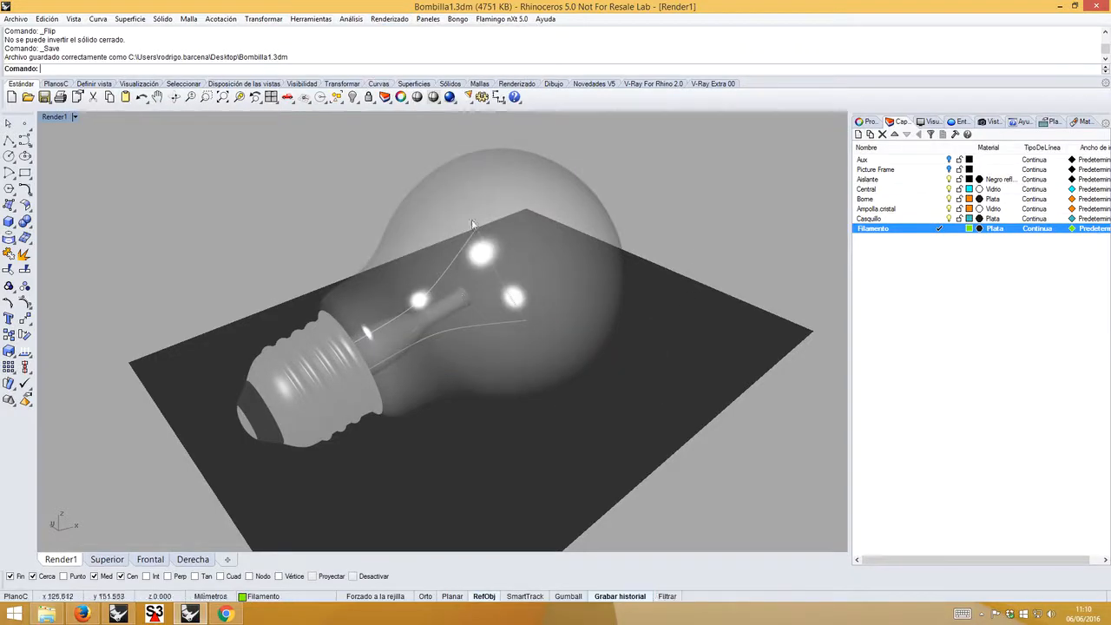
left_click(450, 97)
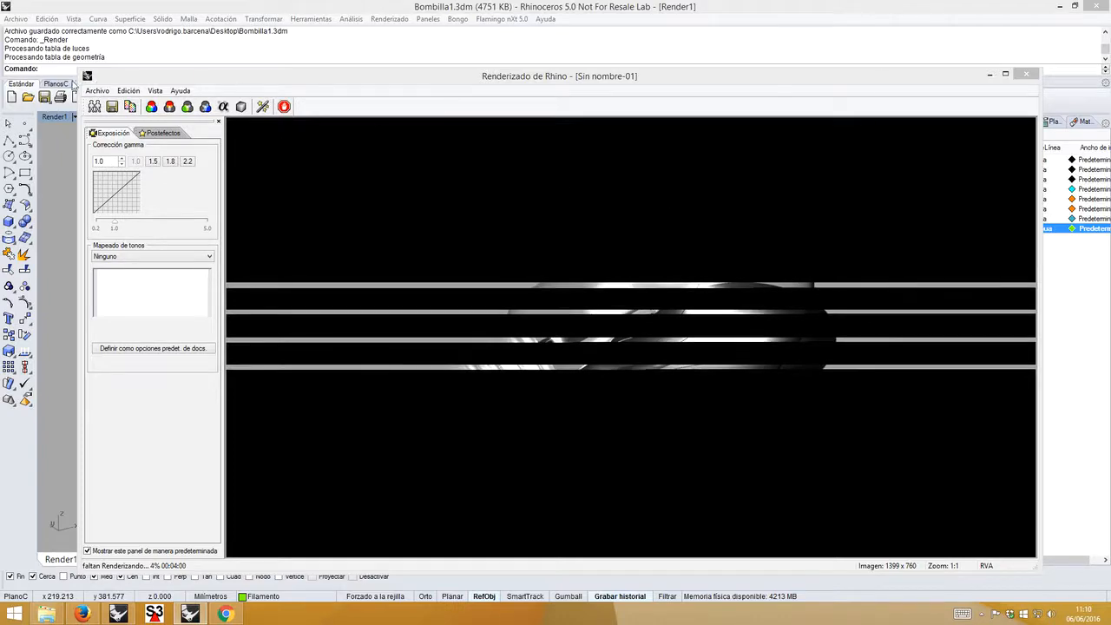
left_click(1027, 75)
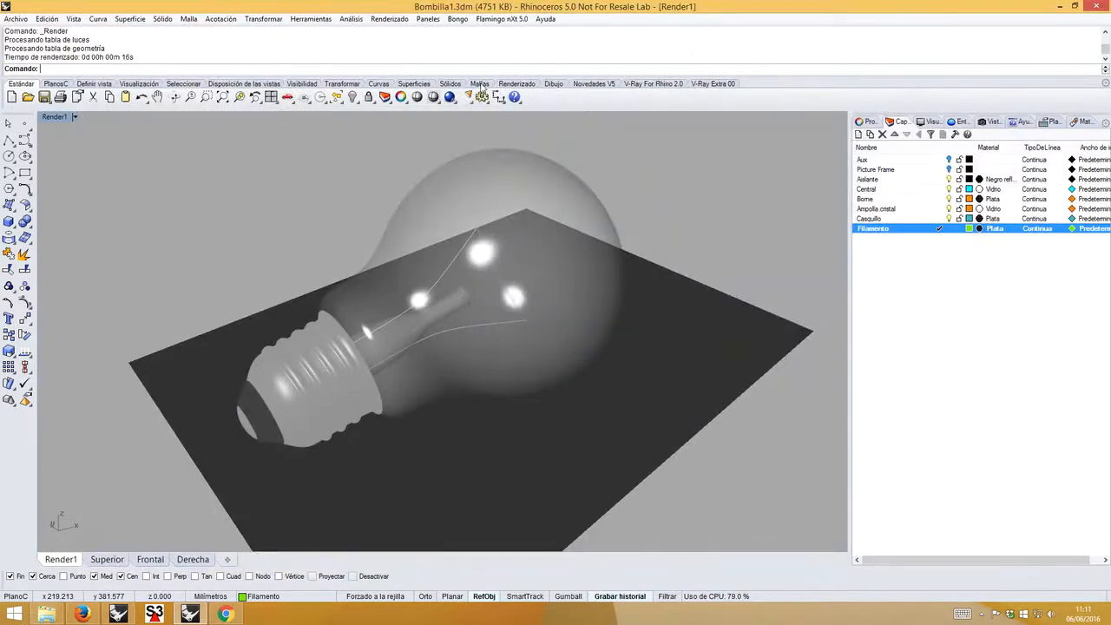
- Set the render resolution to 640 x 480 and run a quick test render of the light bulb
right_click(451, 98)
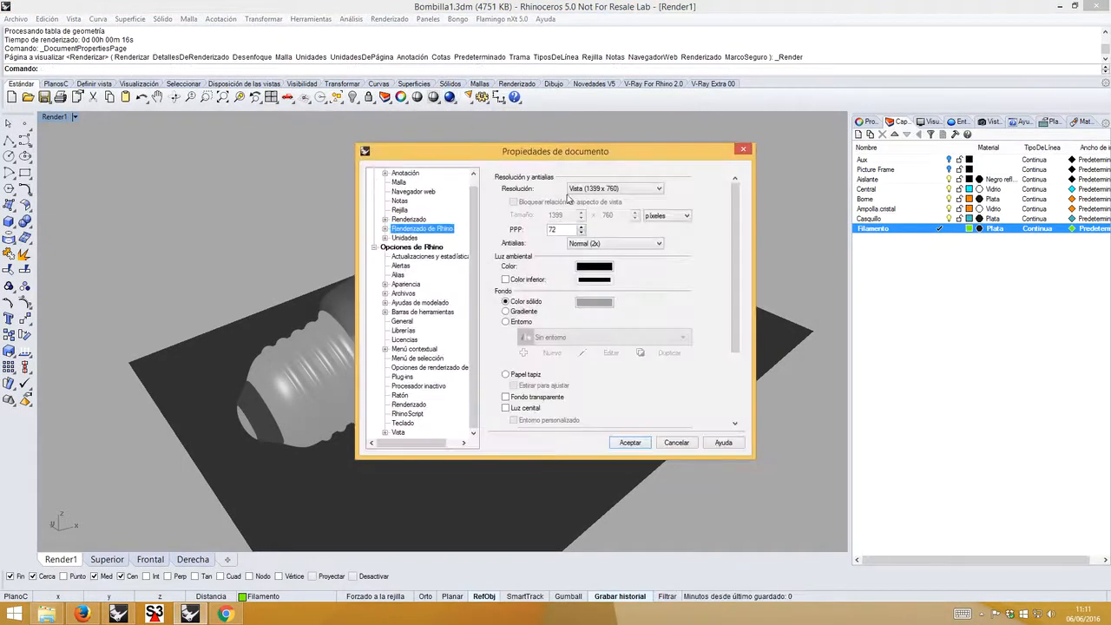
left_click(661, 189)
left_click(587, 214)
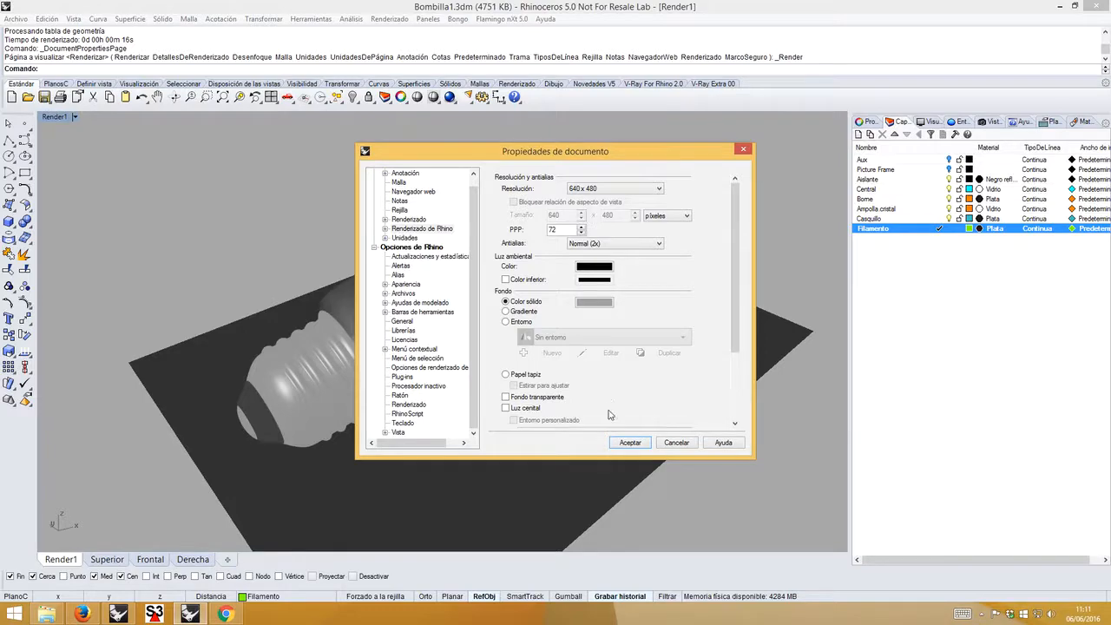
left_click(623, 445)
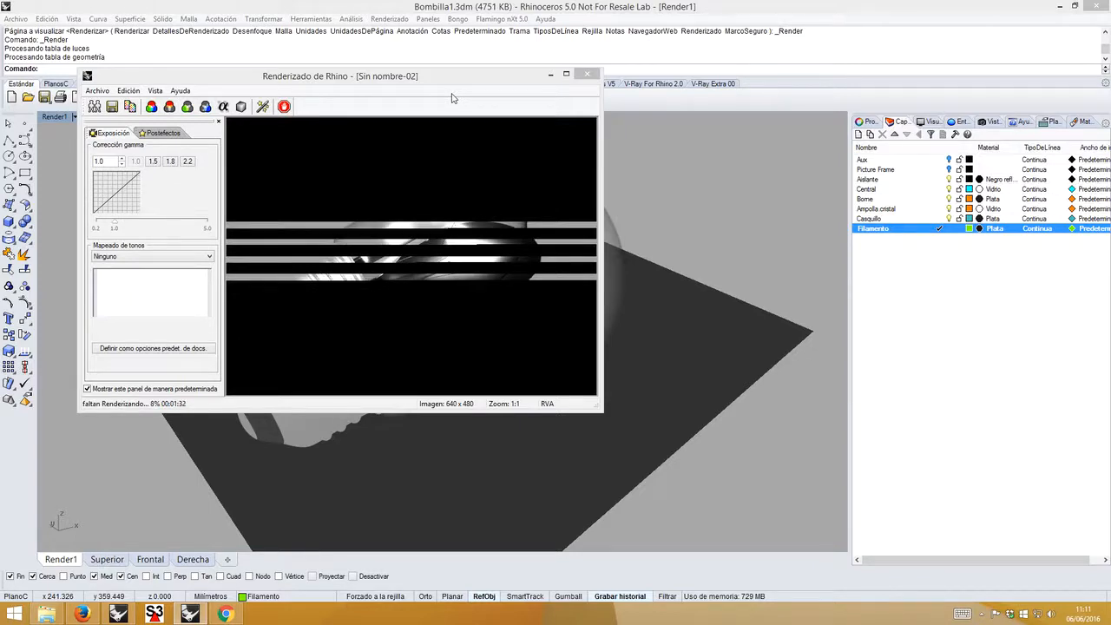
left_click_drag(522, 76, 713, 112)
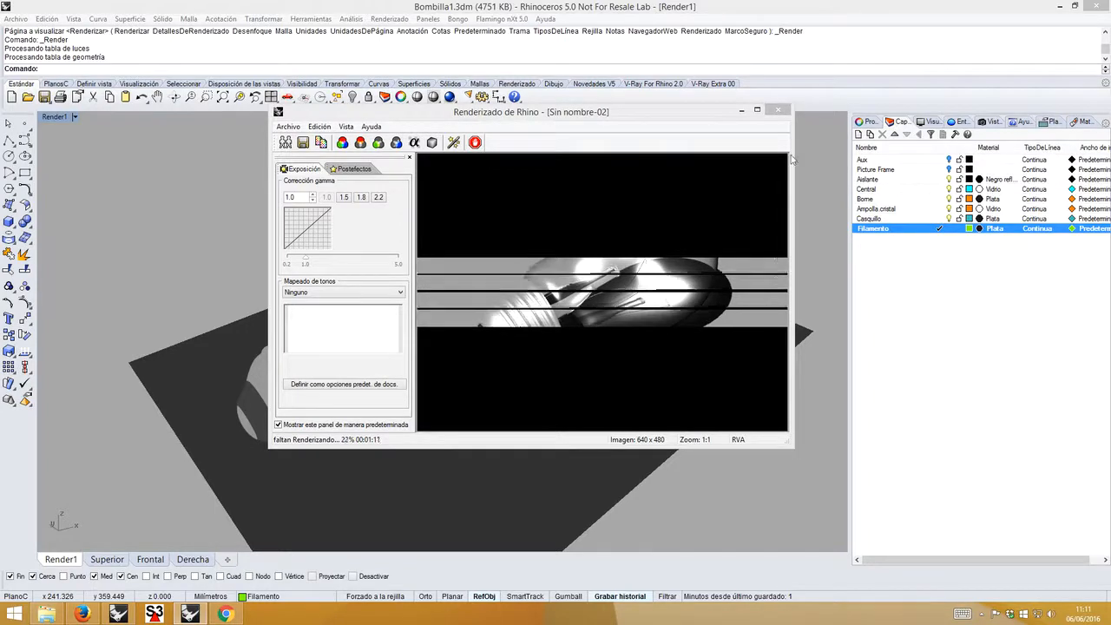
left_click(779, 111)
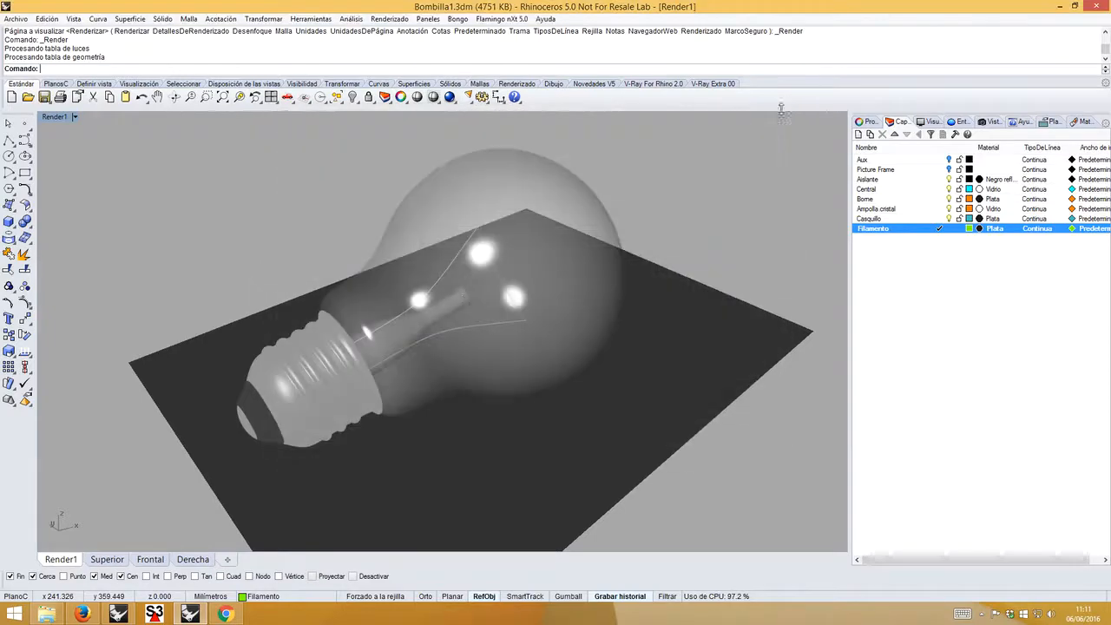
- Cap the planar hole of the central glass support inside the bulb to make it a closed solid
left_click(418, 317)
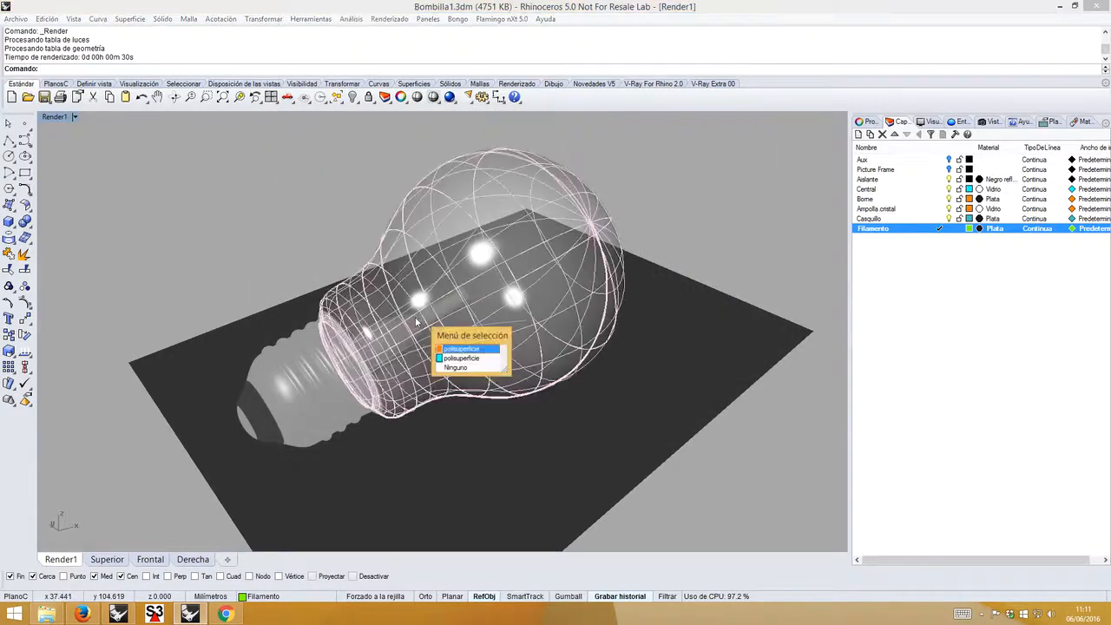
left_click(462, 348)
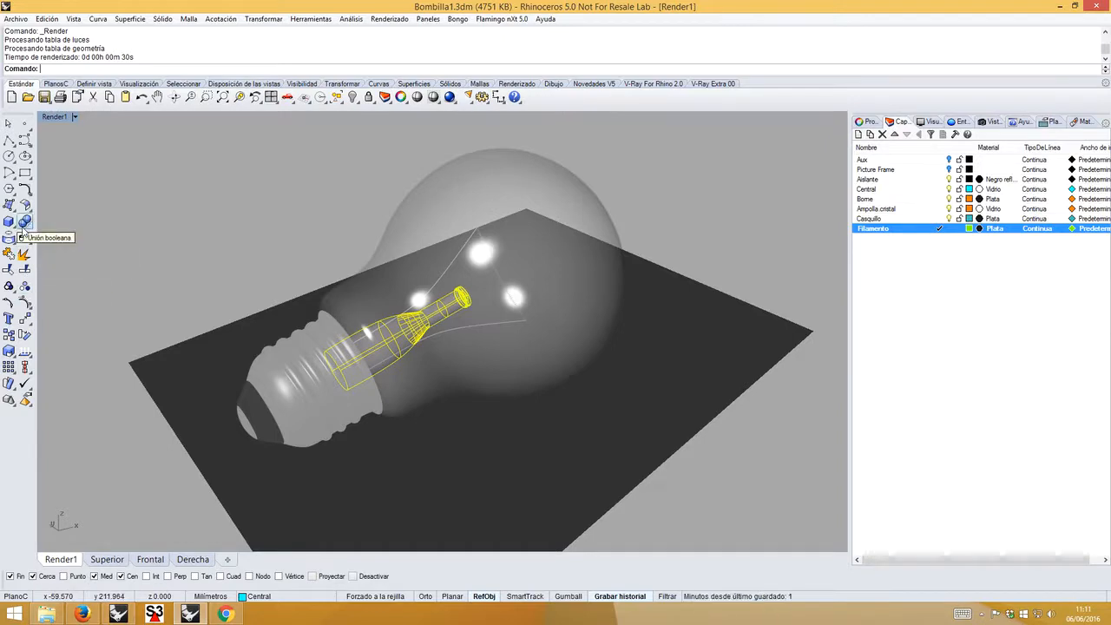
left_click(26, 206)
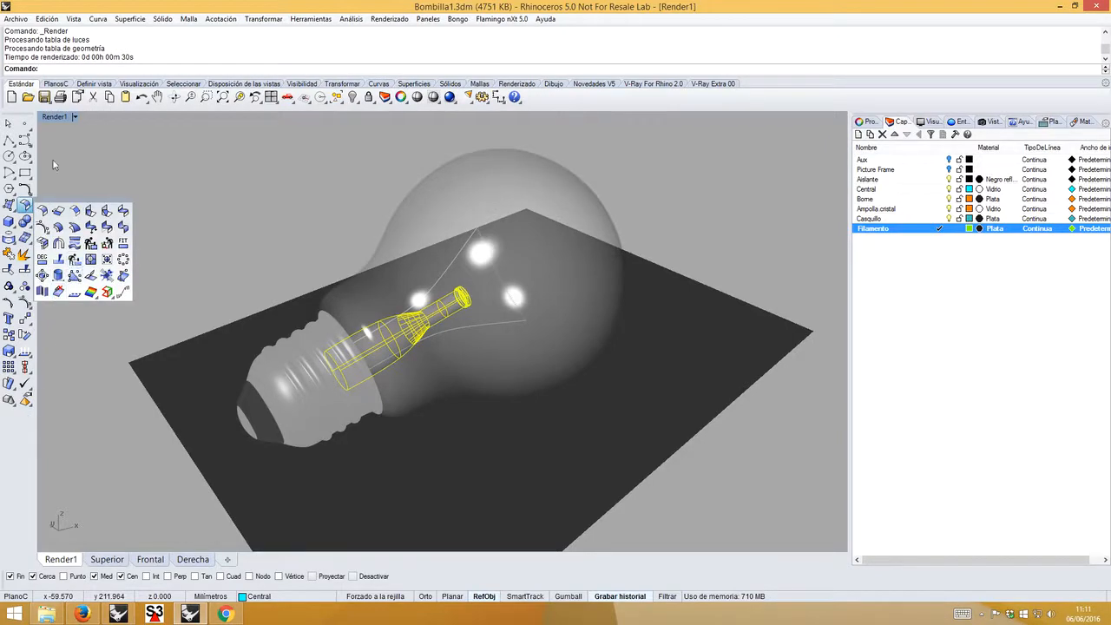
left_click(27, 222)
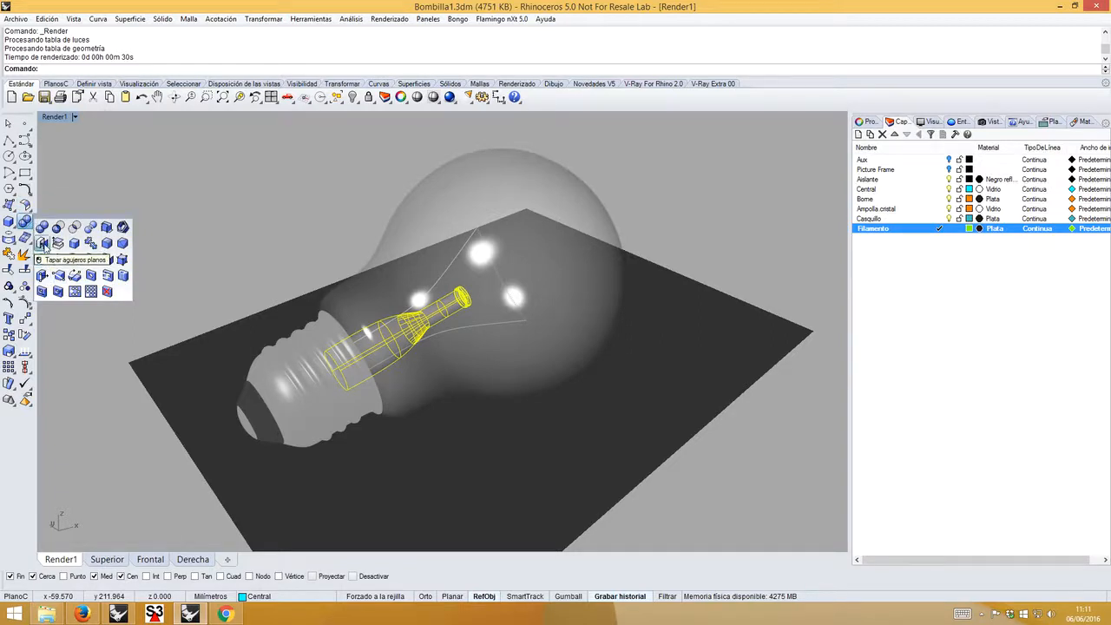
left_click(41, 244)
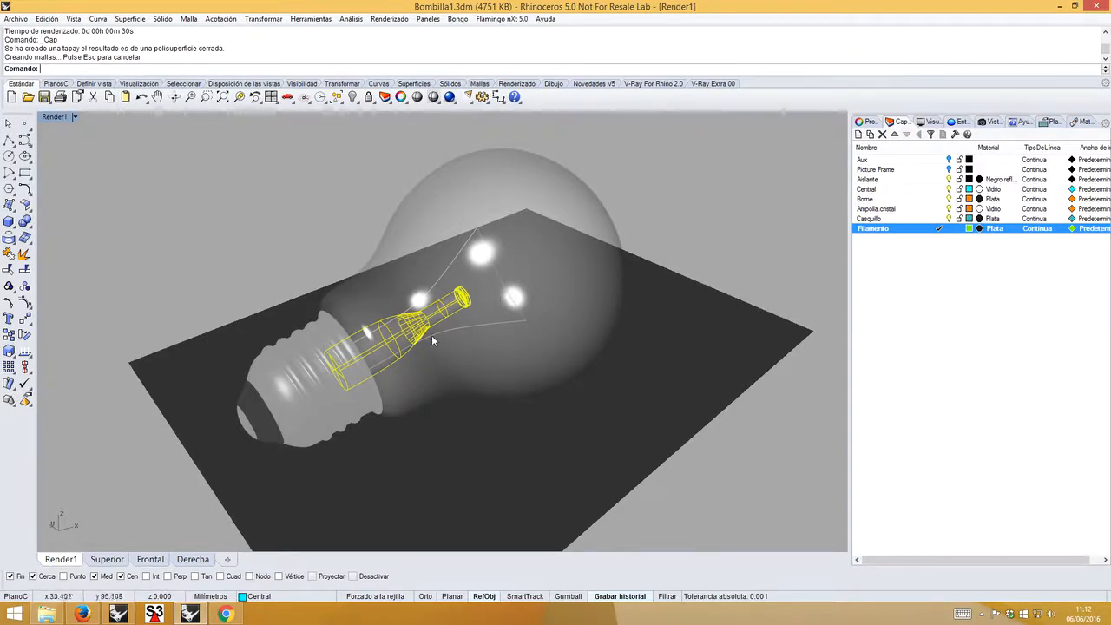
left_click(683, 185)
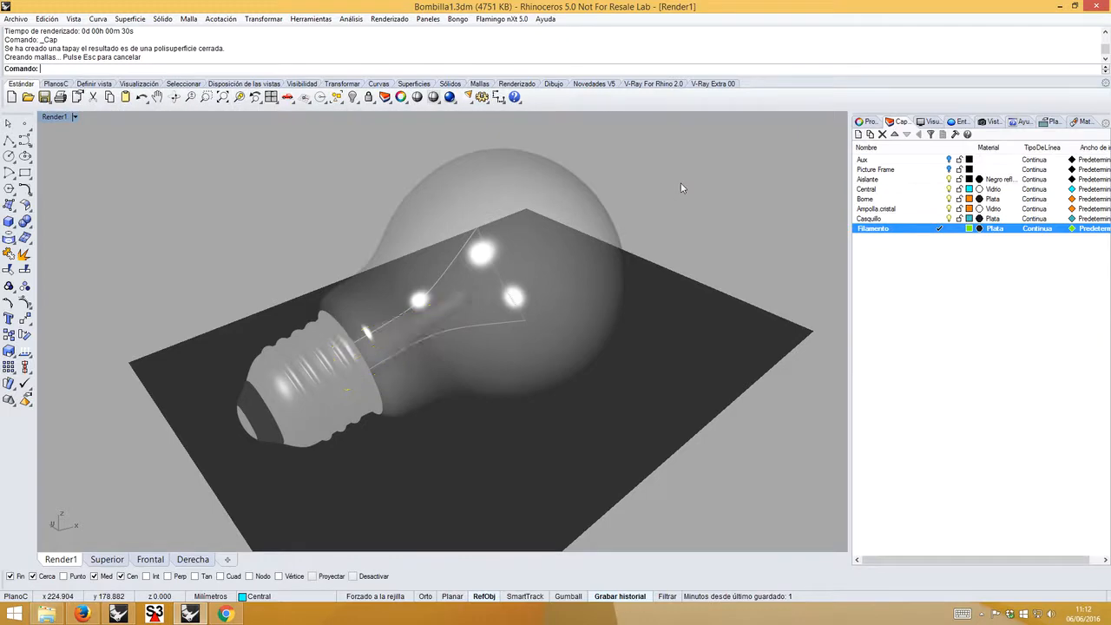
- Set the render antialiasing to Medio (5x) in the document's Rhino render properties
left_click(455, 98)
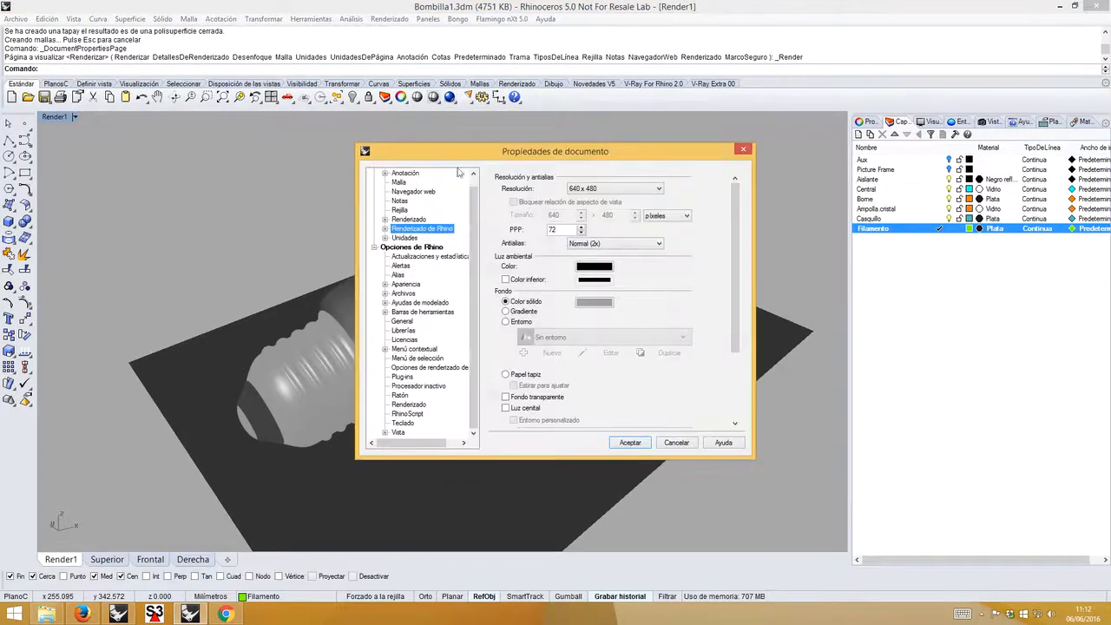
left_click(385, 230)
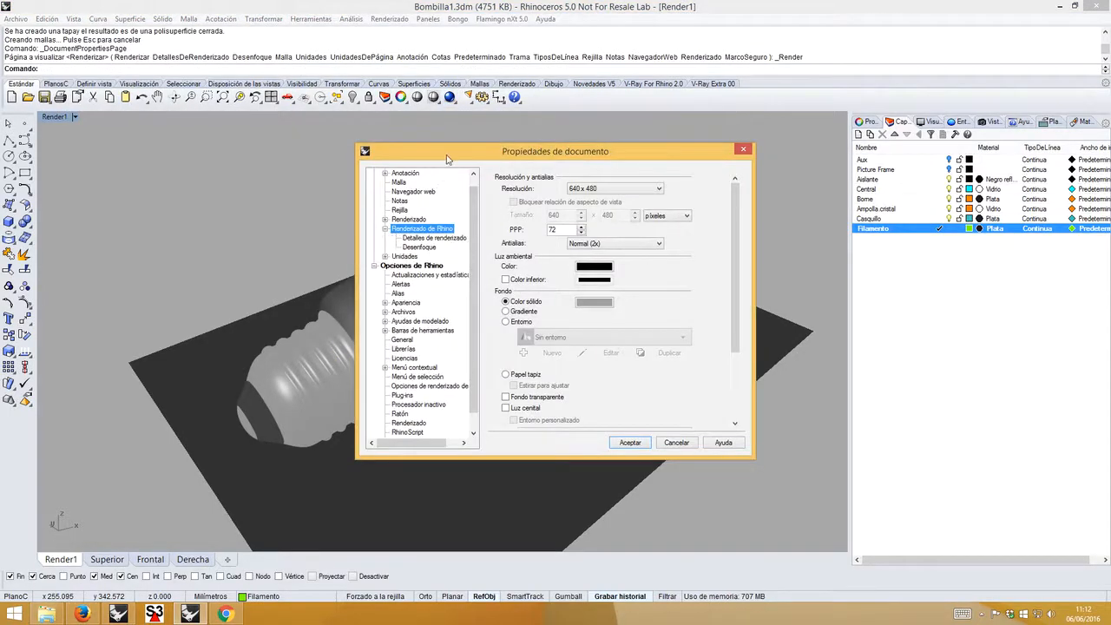
left_click(586, 235)
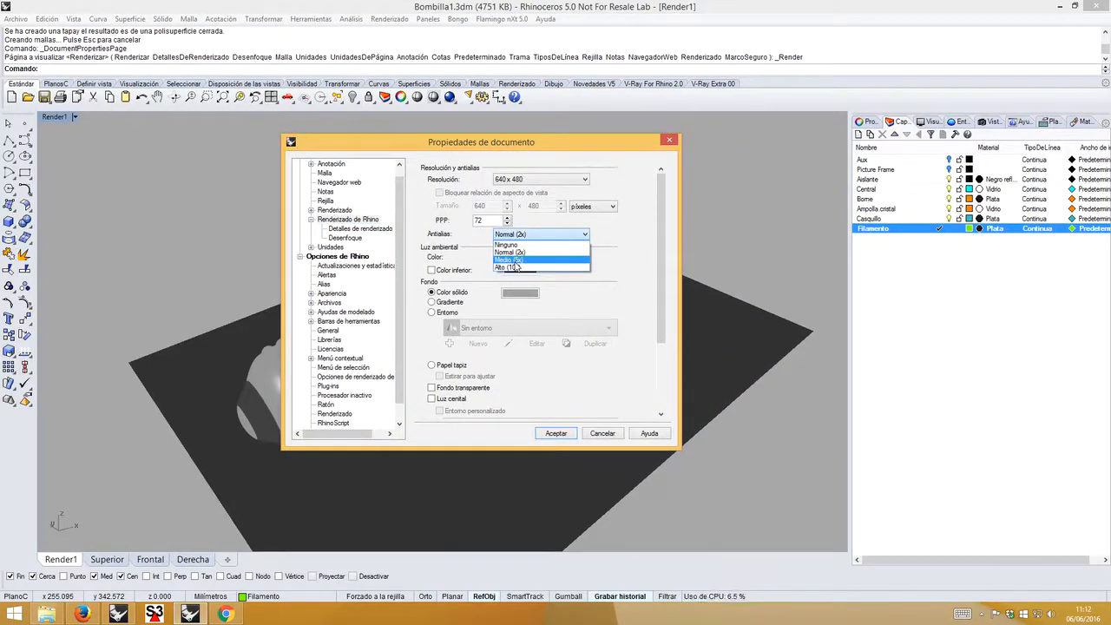
left_click(512, 259)
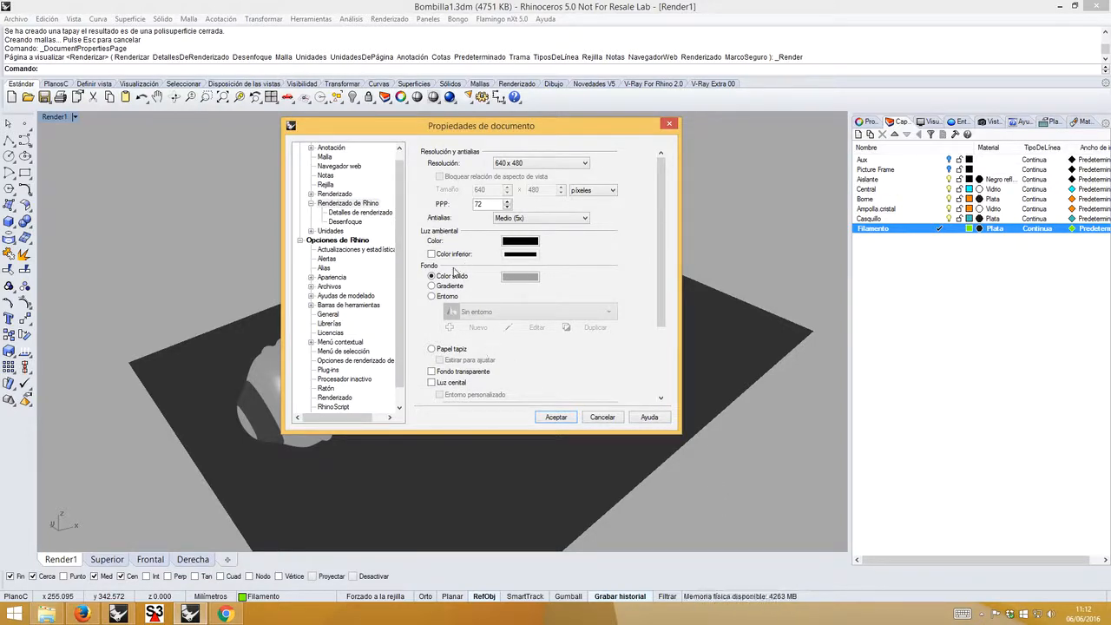
- Set the render background to an environment and load Estudio de Rhino.renv from the Entornos library folder with its default settings
left_click(432, 297)
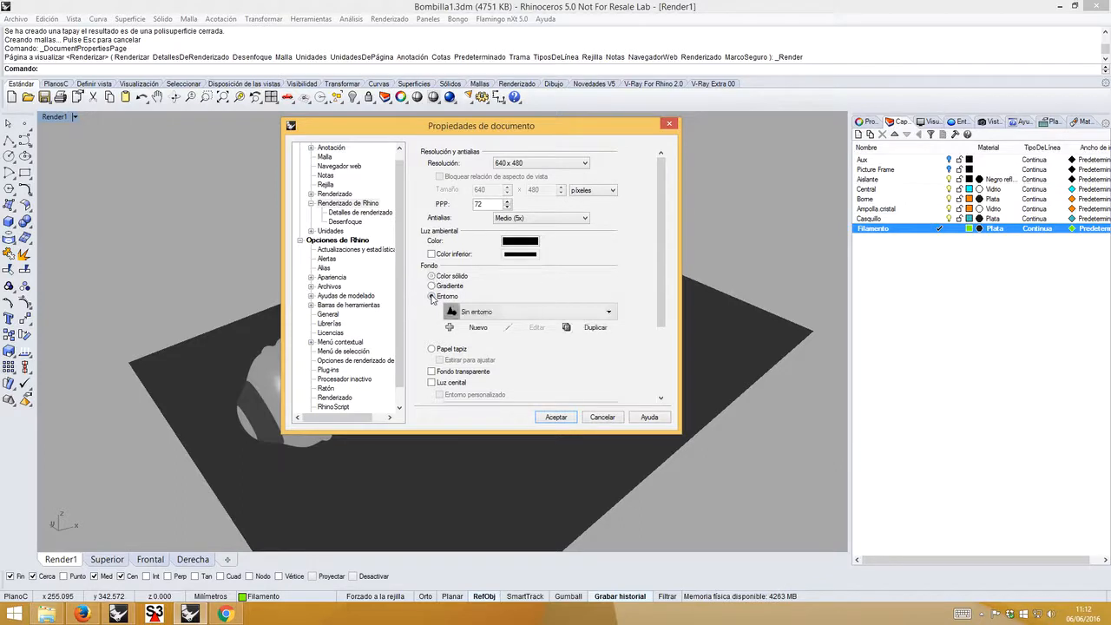
left_click(485, 313)
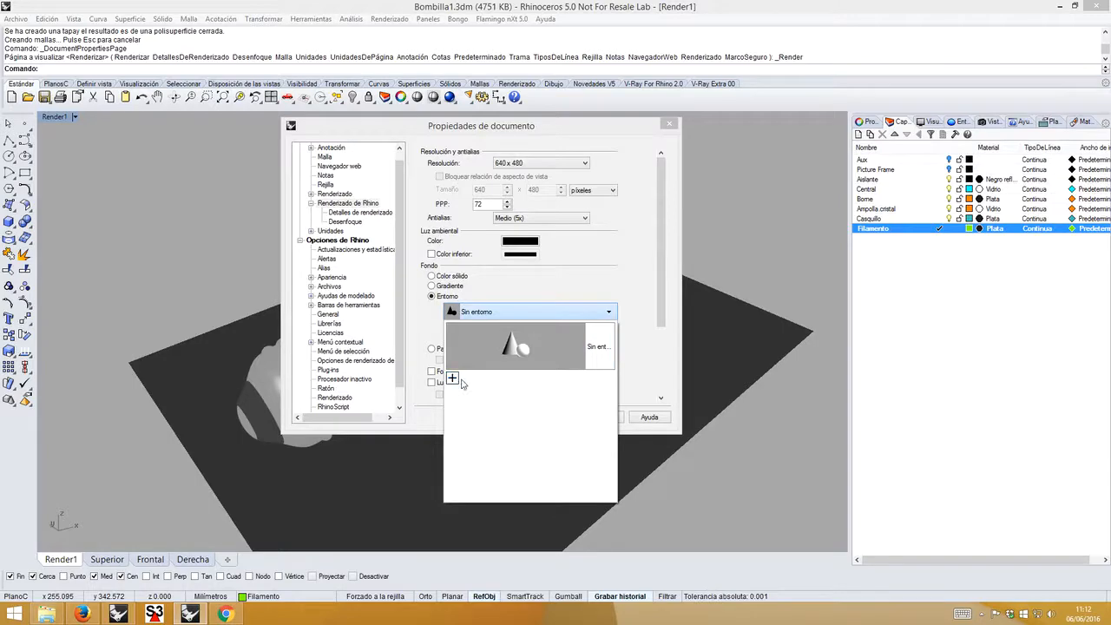
left_click(452, 380)
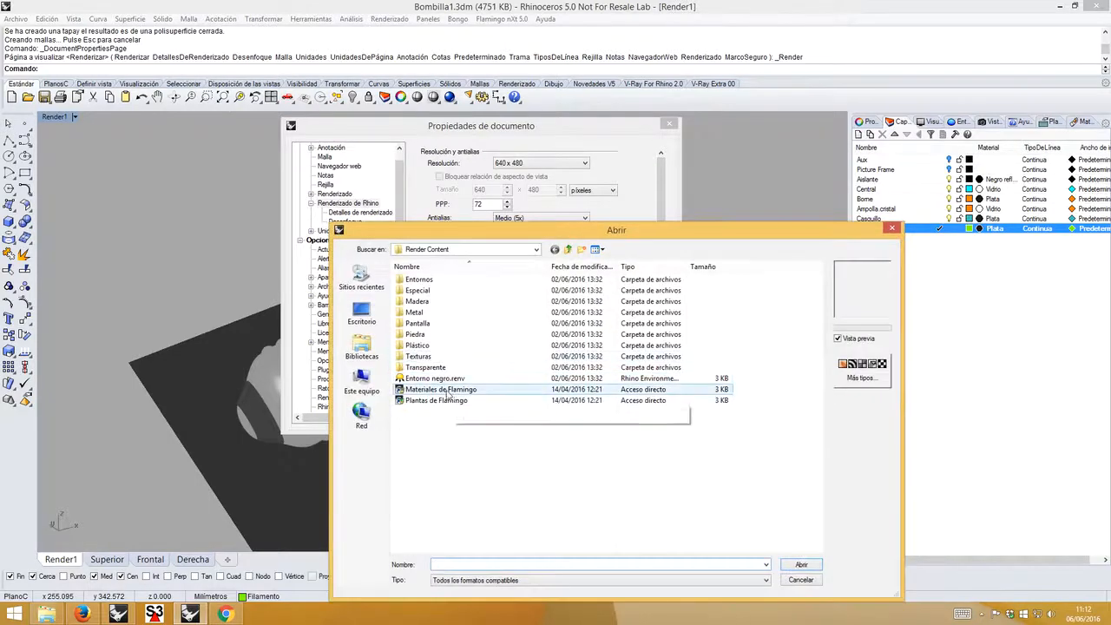
double_click(418, 280)
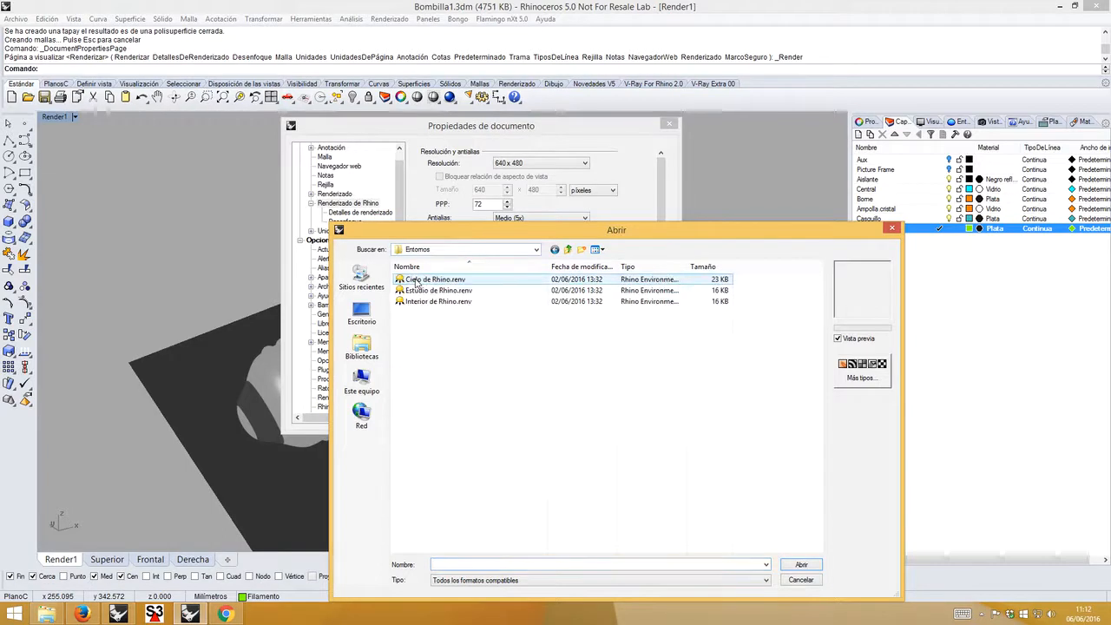
left_click(425, 296)
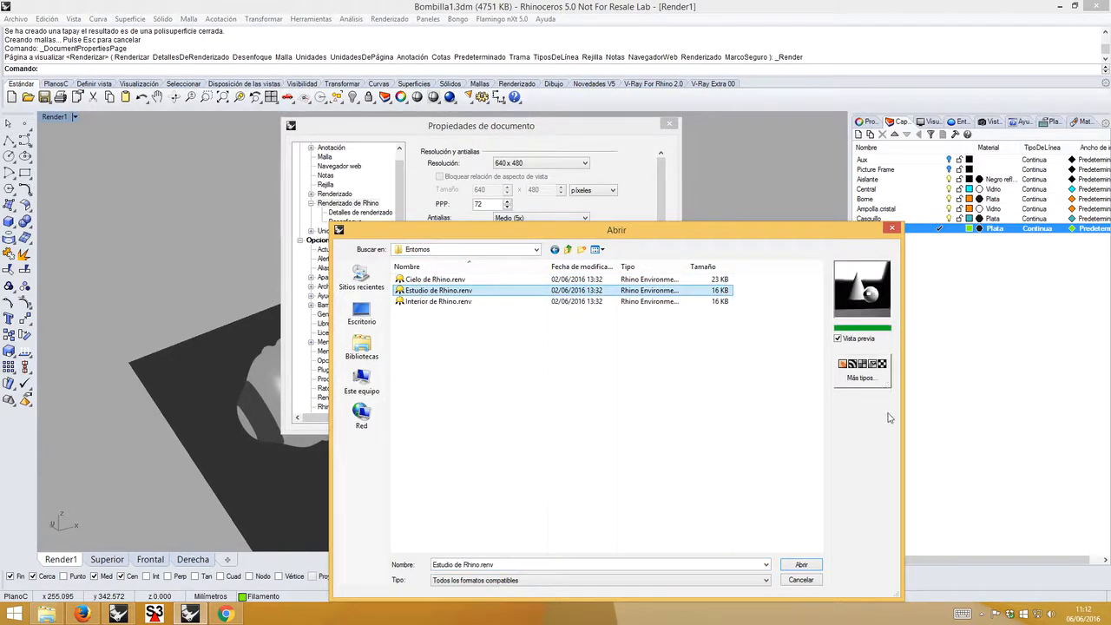
left_click(801, 565)
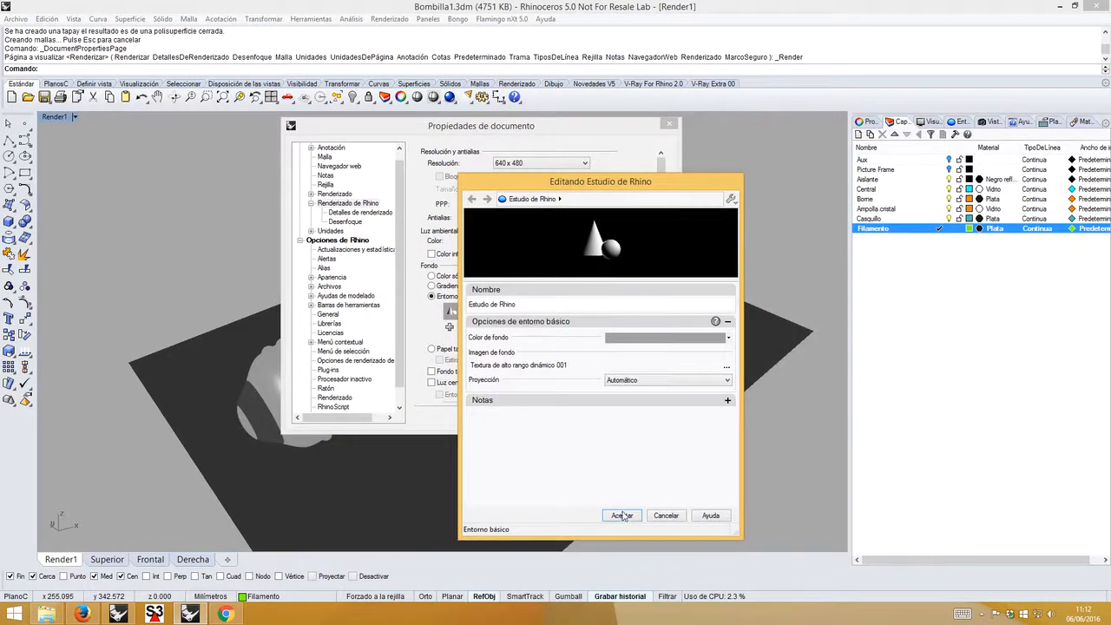
left_click(622, 515)
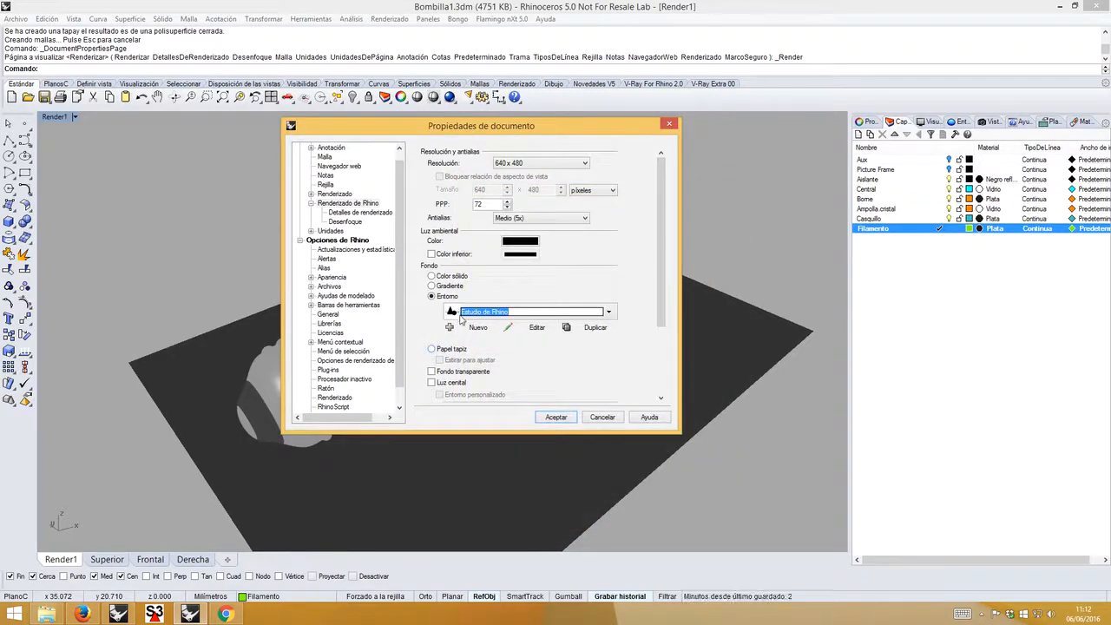
- Enable Luz cenital for the render without a custom environment, check the Miscelánea options and accept the document properties
left_click_drag(547, 135, 790, 96)
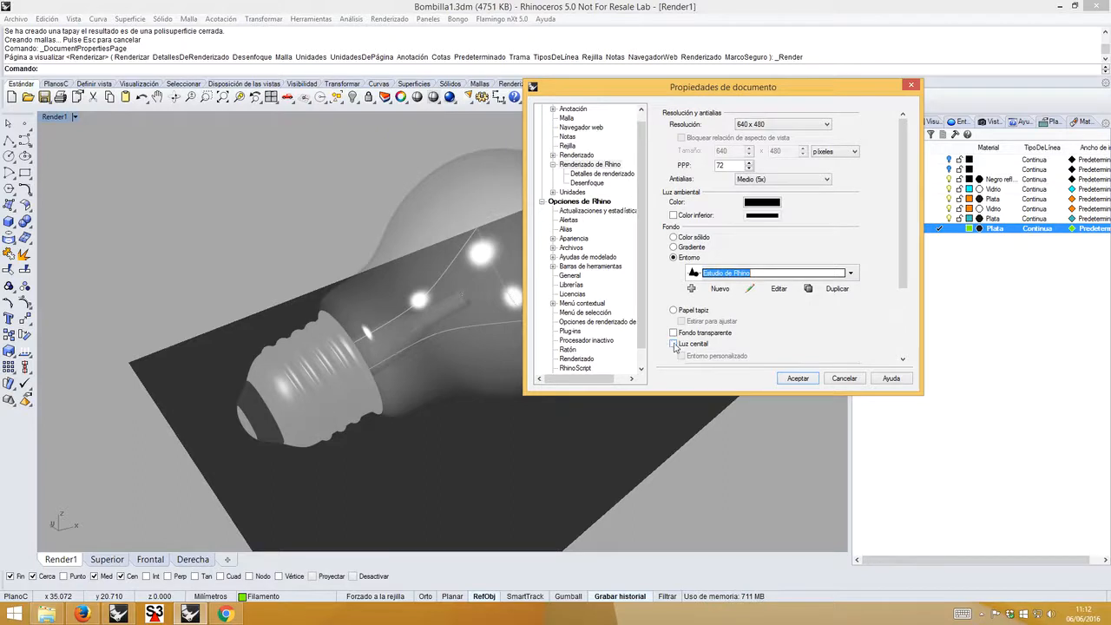
left_click(673, 344)
left_click_drag(902, 216, 904, 235)
left_click(843, 315)
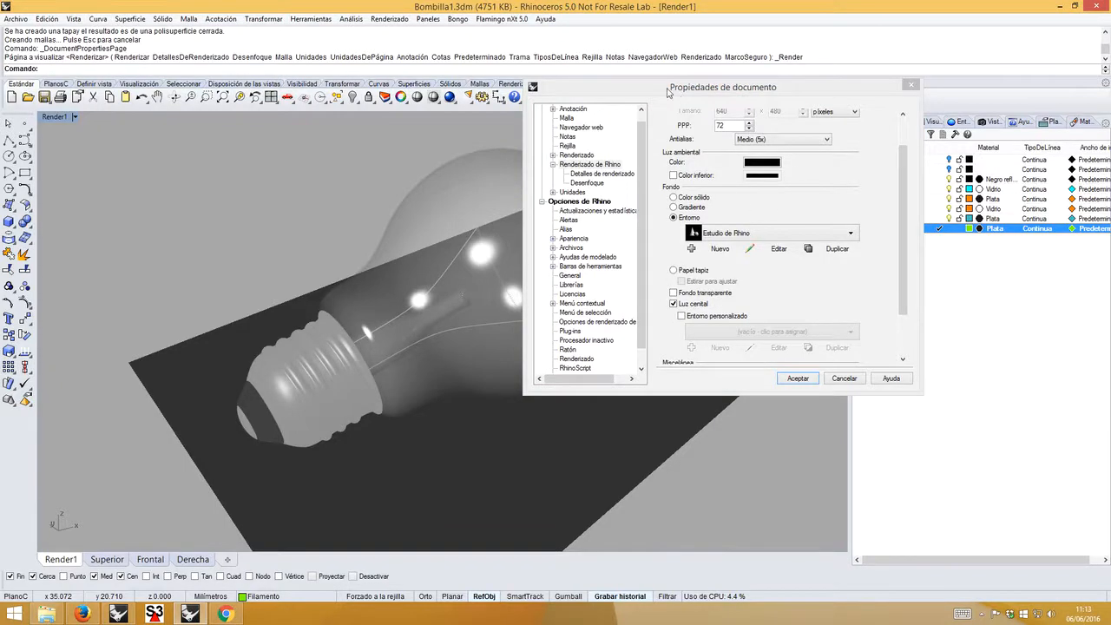
left_click_drag(669, 92, 823, 116)
left_click(1089, 316)
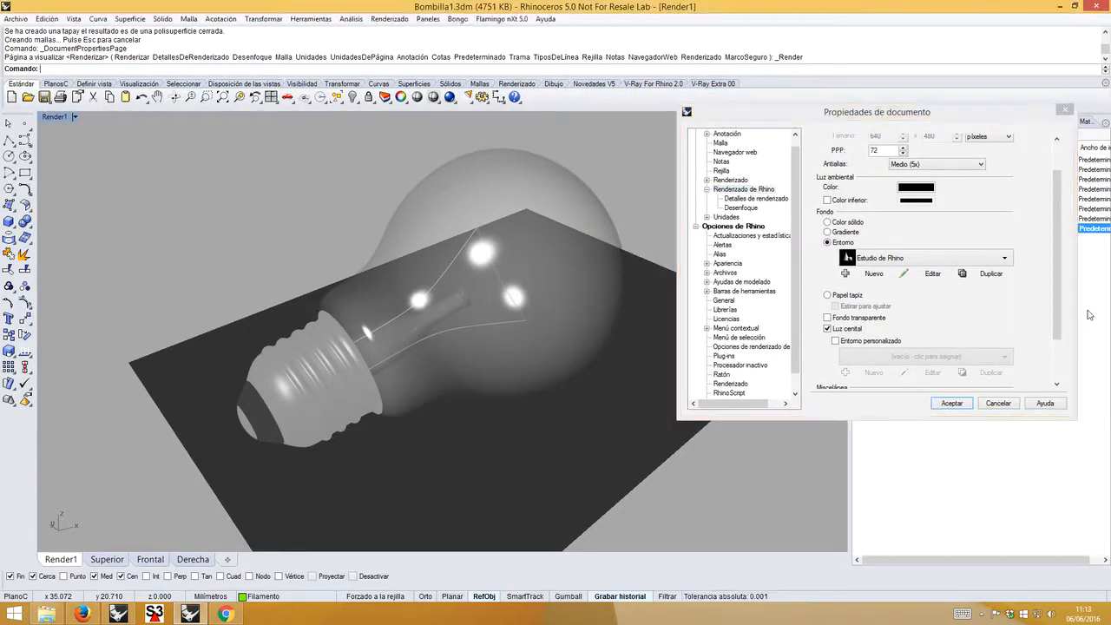
left_click_drag(1059, 312, 1060, 358)
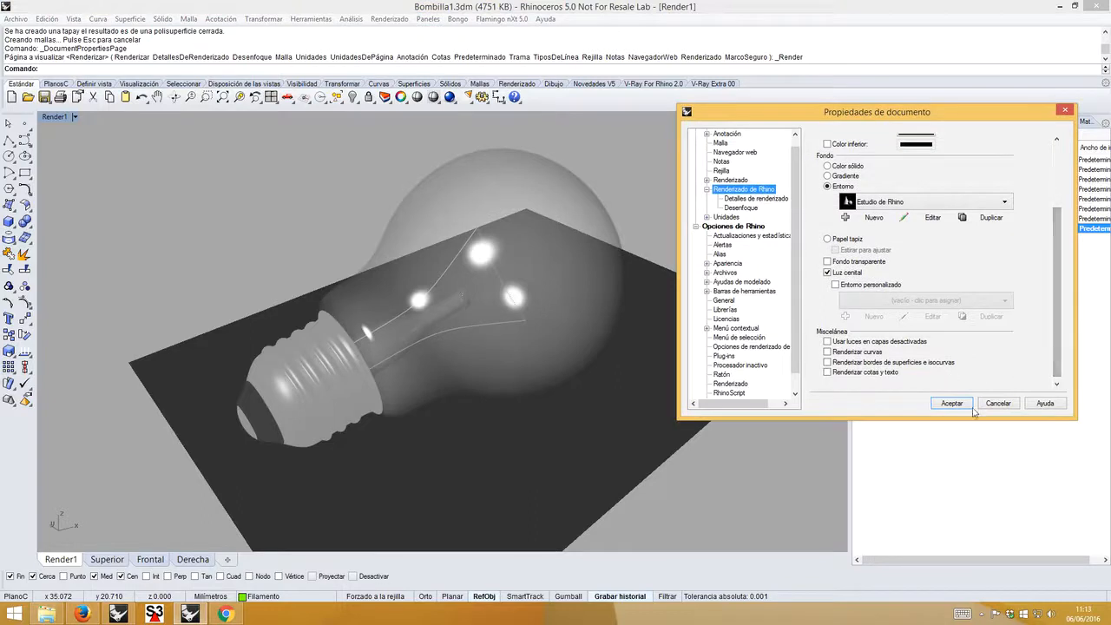
left_click(954, 405)
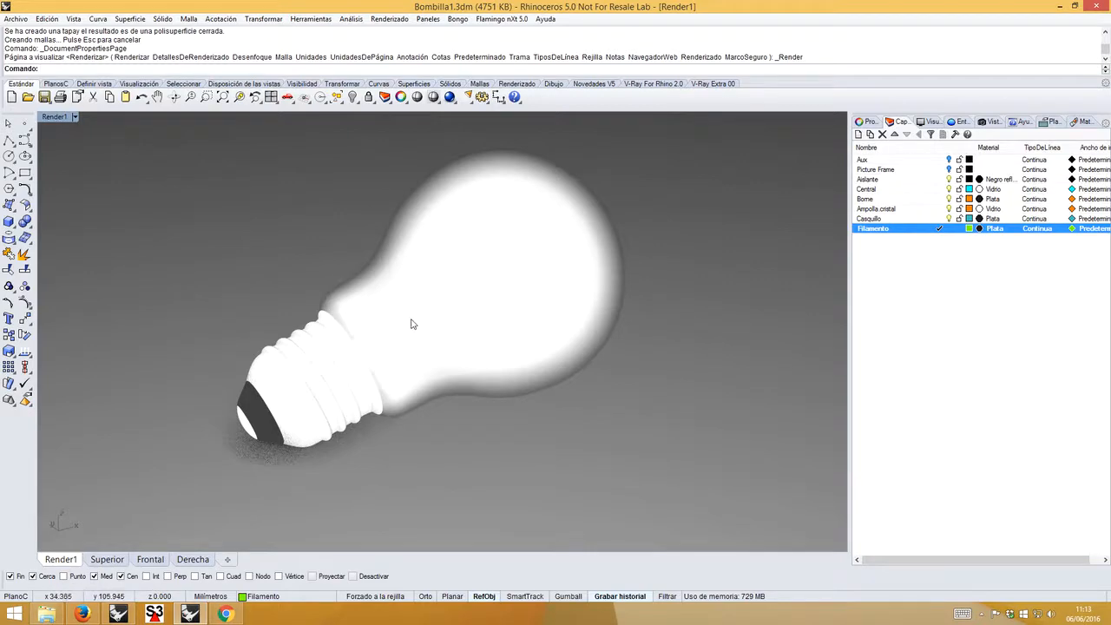
- Recheck the Rhino render properties, start rendering the light bulb and move the render window clear of the panels
left_click(452, 97)
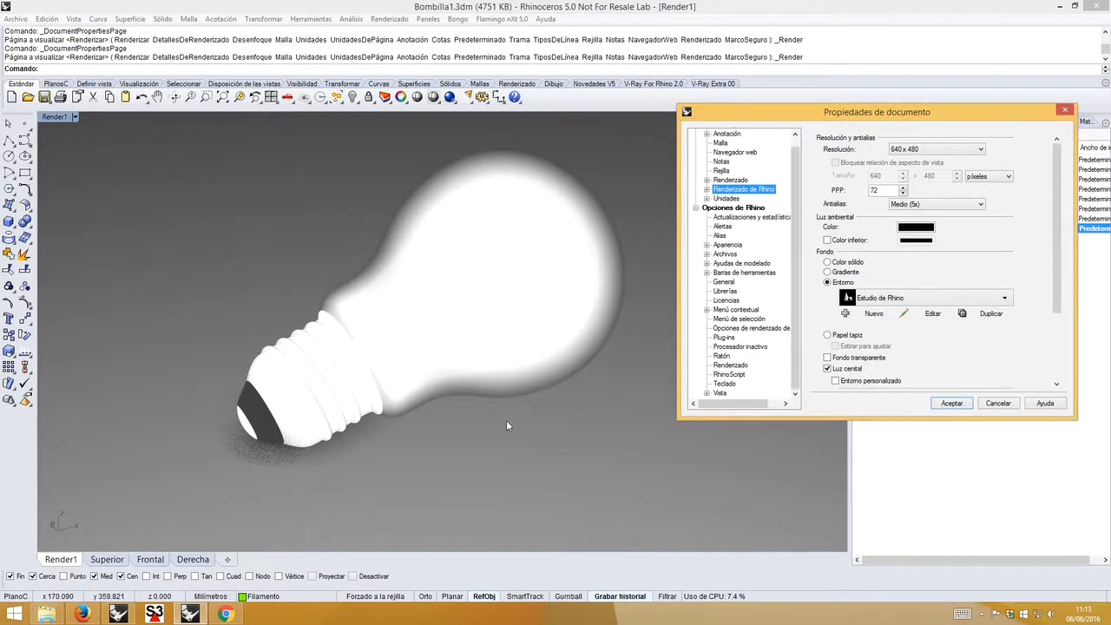
left_click(952, 404)
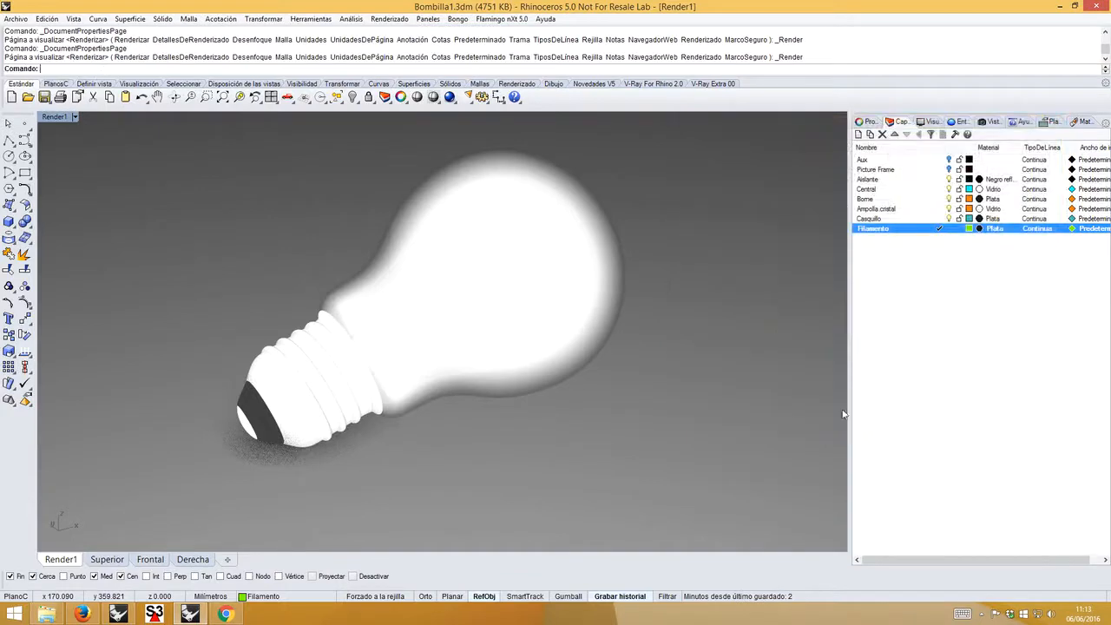
left_click(449, 96)
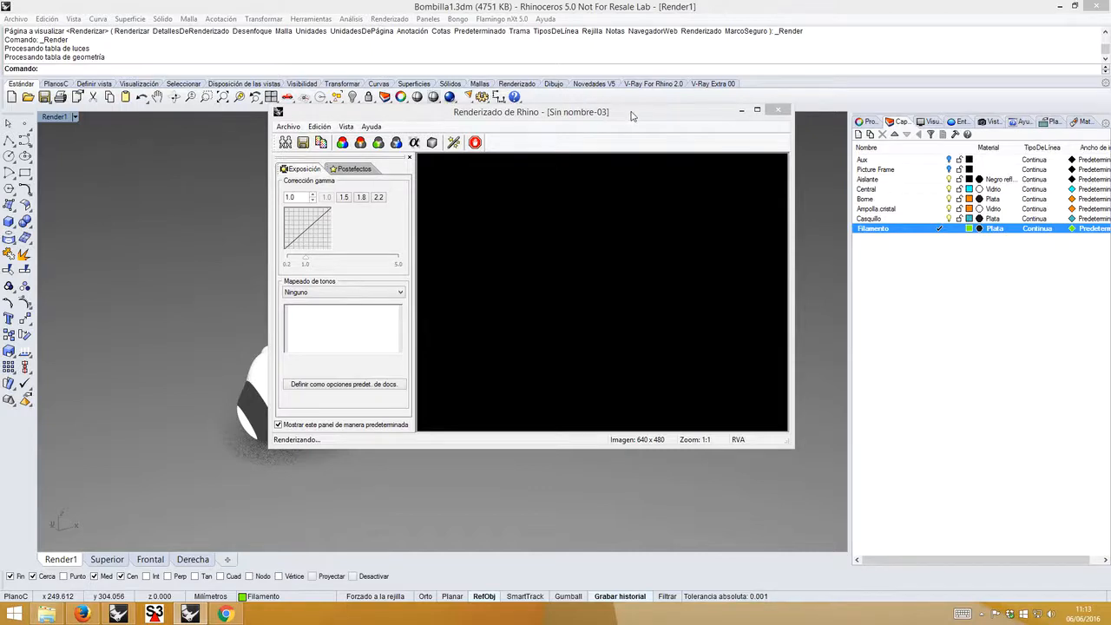
left_click_drag(632, 115, 613, 133)
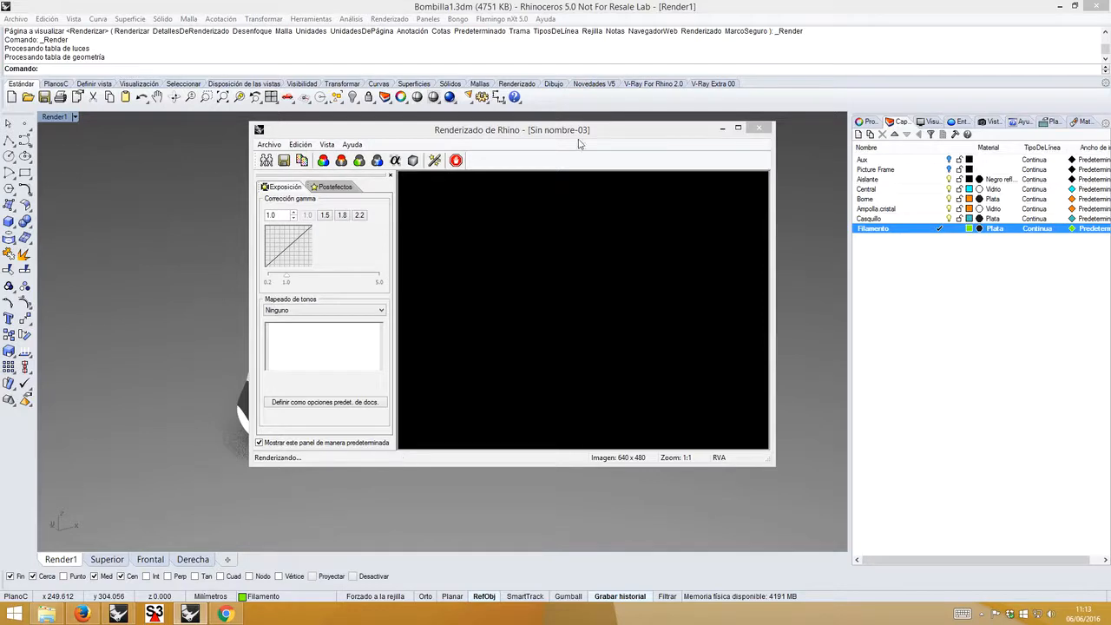
left_click_drag(624, 132, 536, 139)
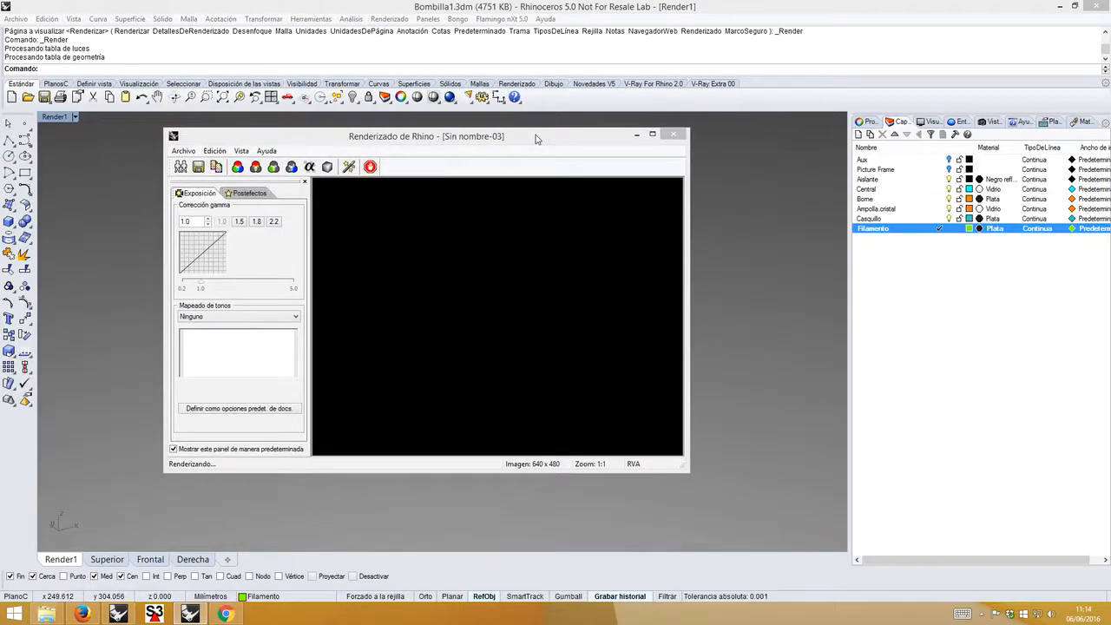
- Switch to the Webinars June 2016 folder in File Explorer, preview R1.png and open R2.png in the photo viewer
left_click(46, 614)
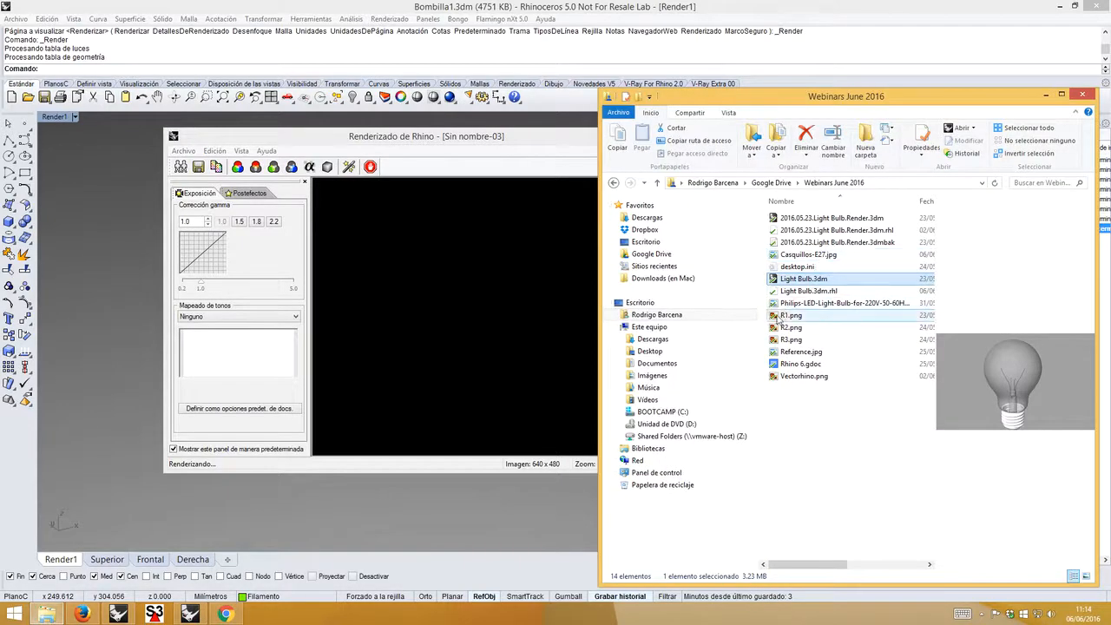
left_click(792, 315)
left_click_drag(897, 105, 600, 75)
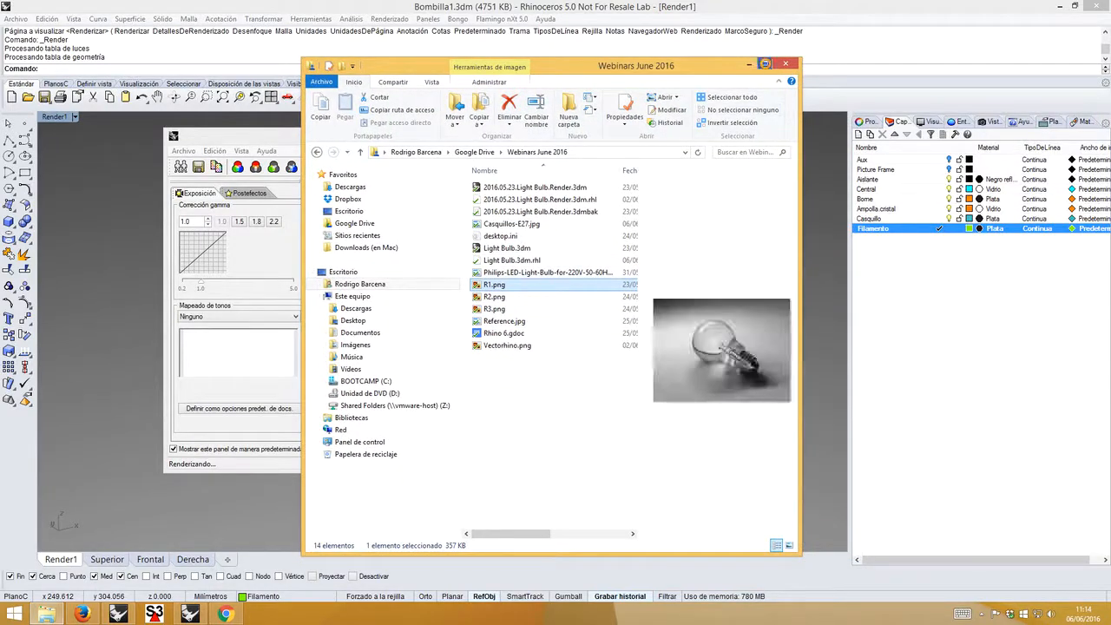
left_click(764, 65)
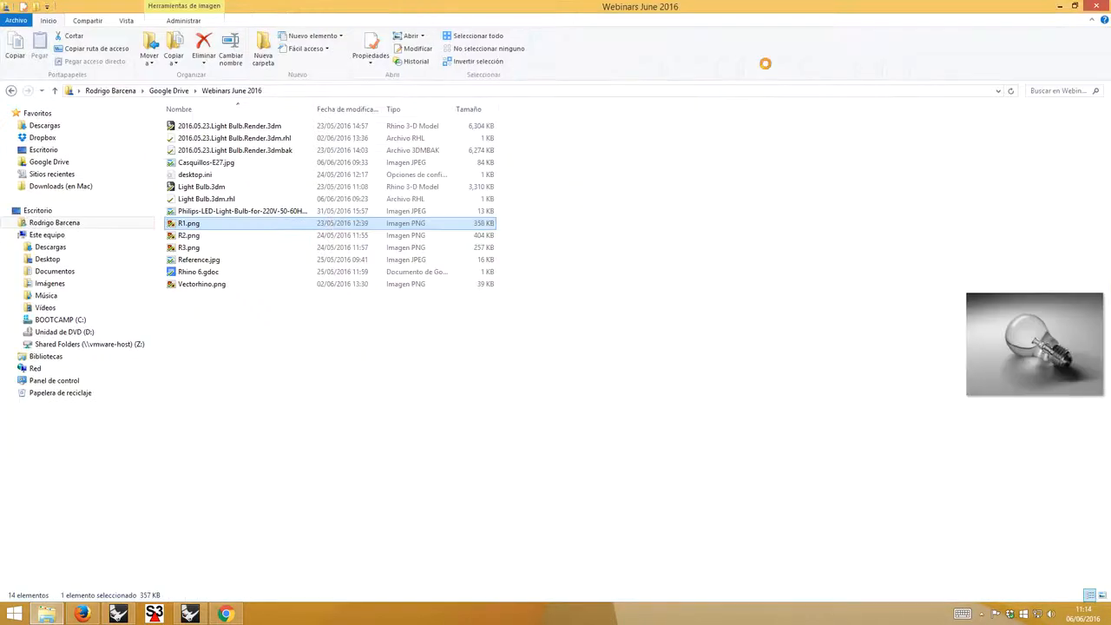
left_click(174, 235)
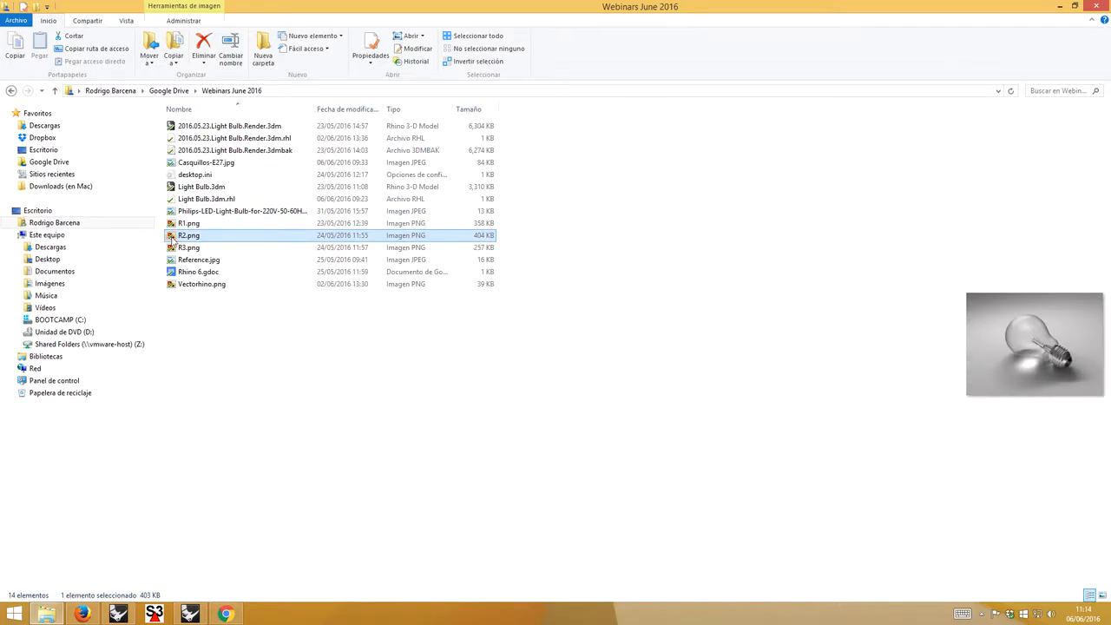
double_click(172, 236)
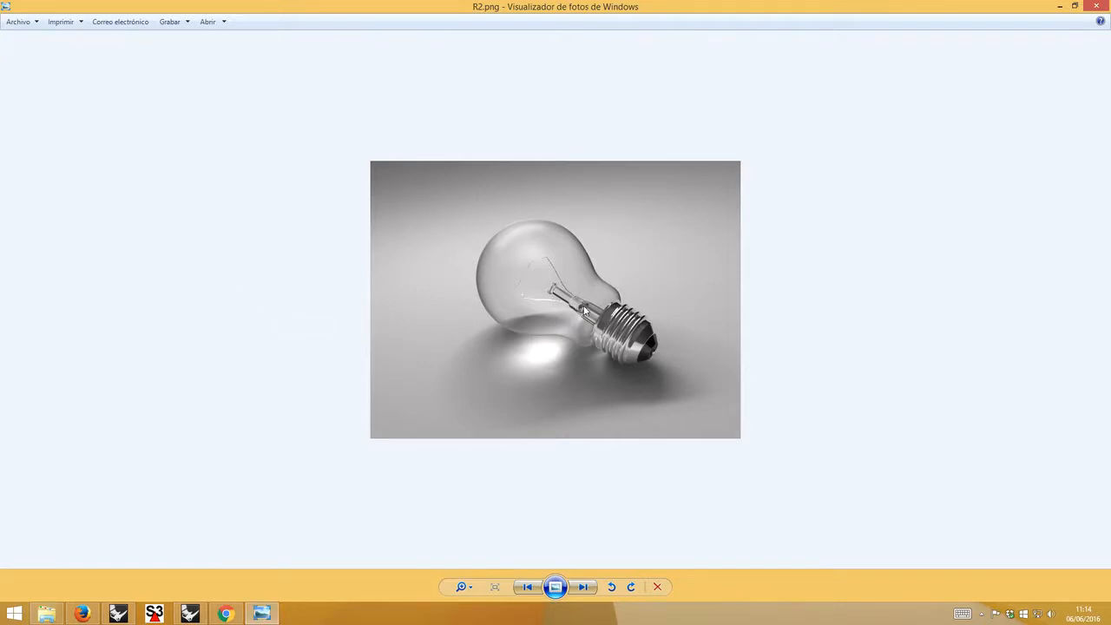
- Switch to the Light Bulb.3dm model, hide its Glass layer and examine the hole through the central glass support
left_click(204, 611)
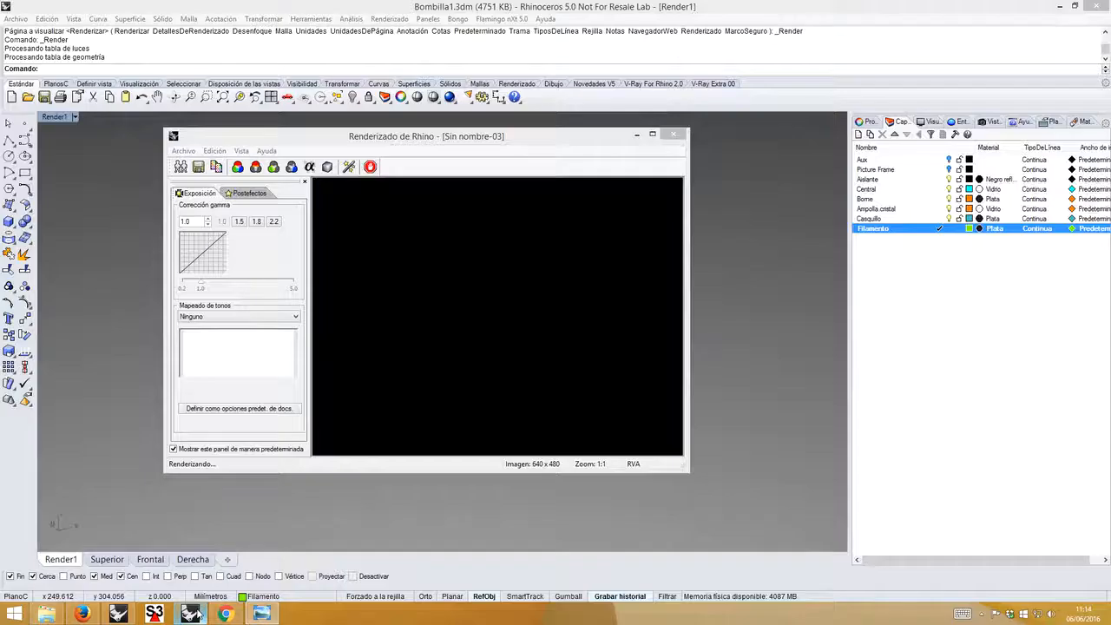
left_click(127, 620)
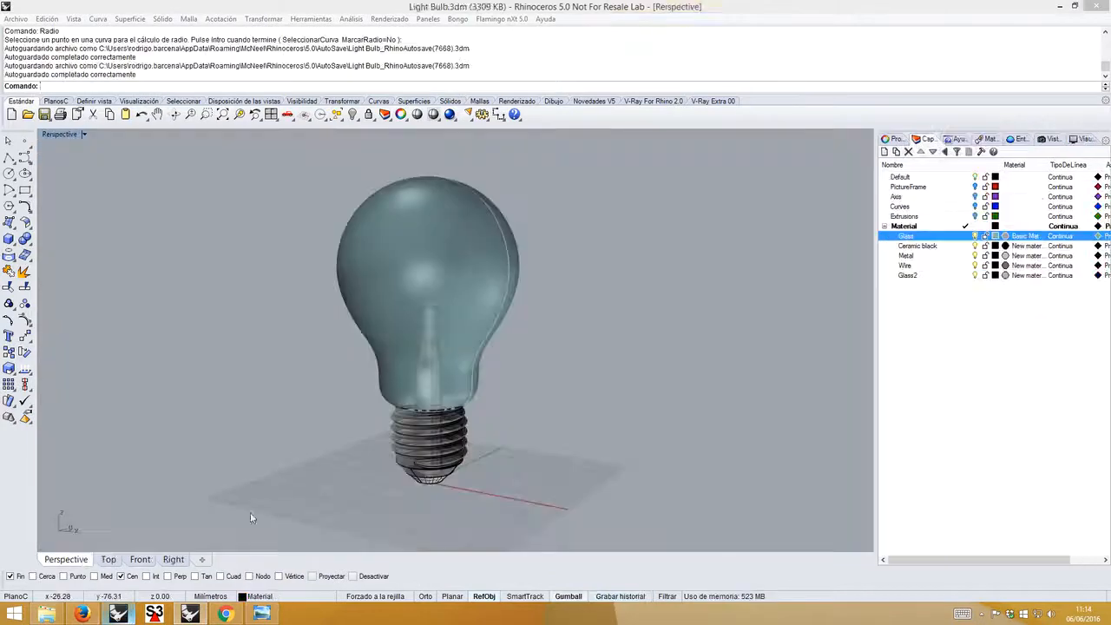
left_click(975, 238)
right_click_drag(434, 350, 429, 365)
scroll(429, 365, "up", 8)
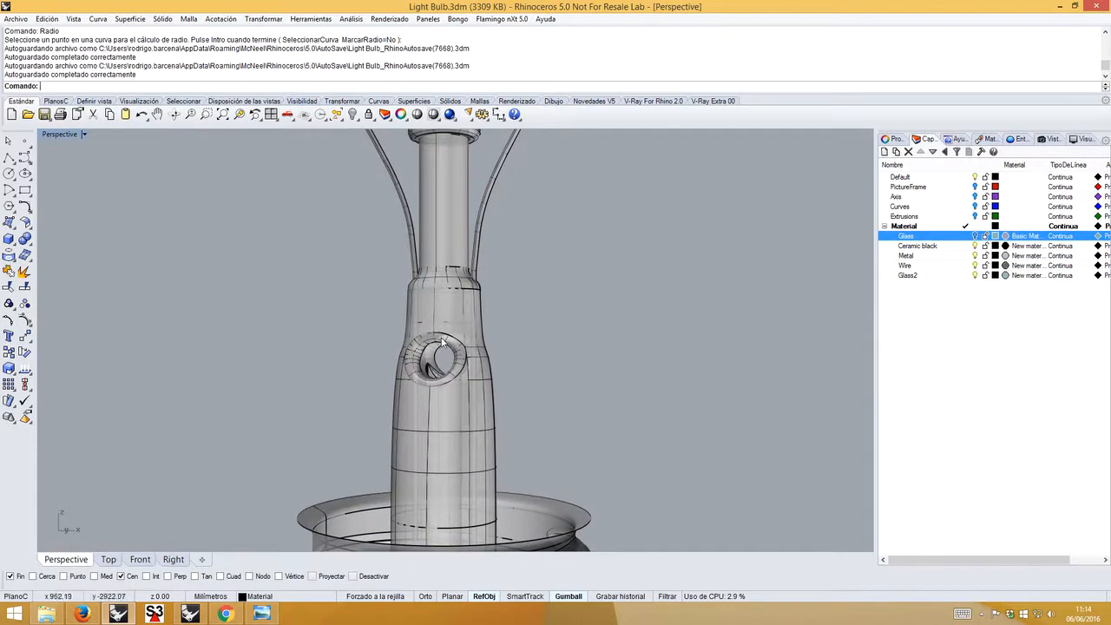
right_click_drag(438, 358, 489, 349)
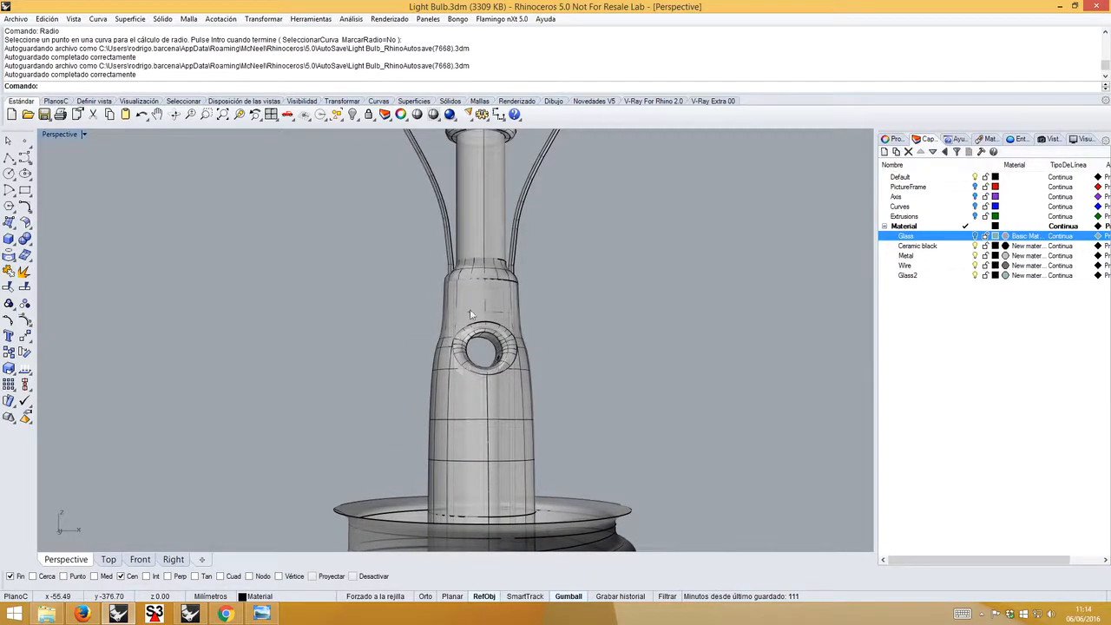
right_click_drag(445, 242, 465, 269)
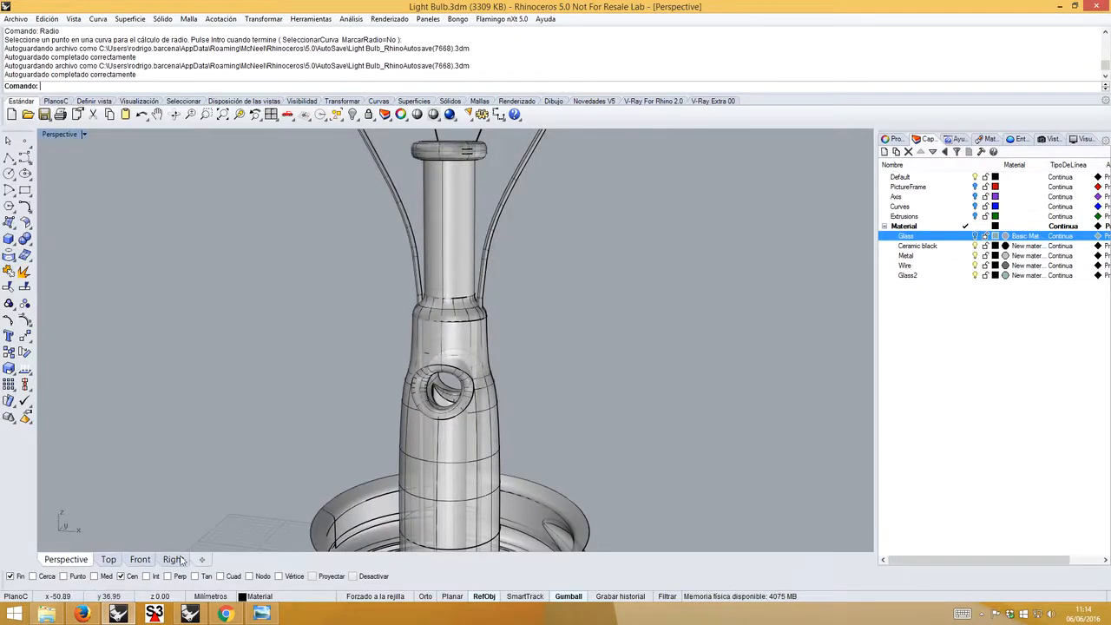
- Compare the reference renders R2.png and R3.png in the photo viewer, then return to the filament assembly in Light Bulb.3dm
left_click(259, 615)
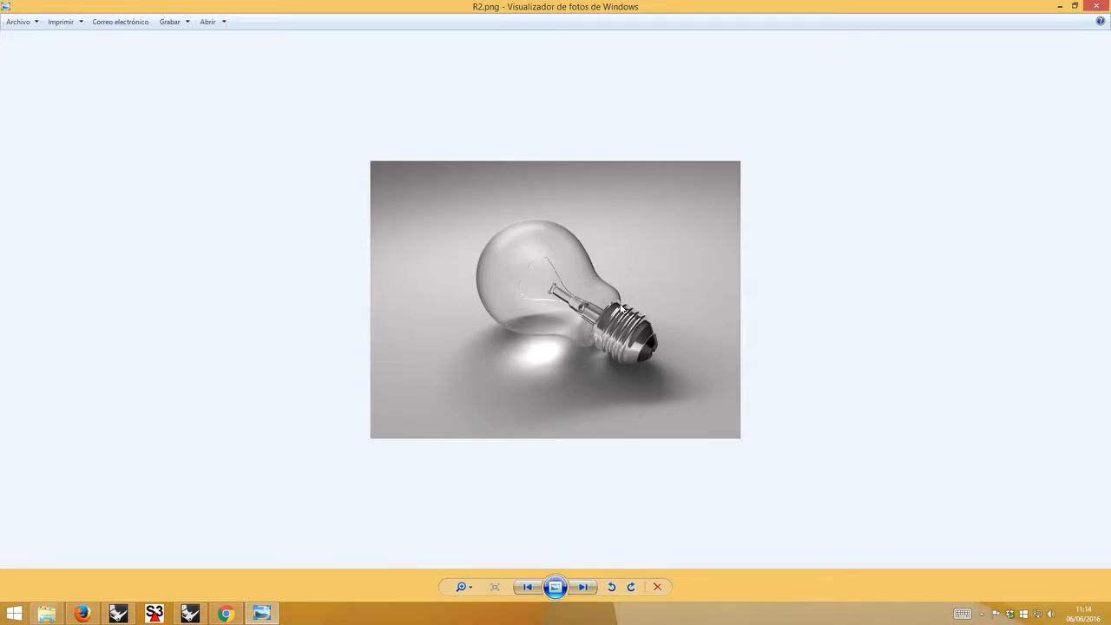
scroll(605, 310, "up", 2)
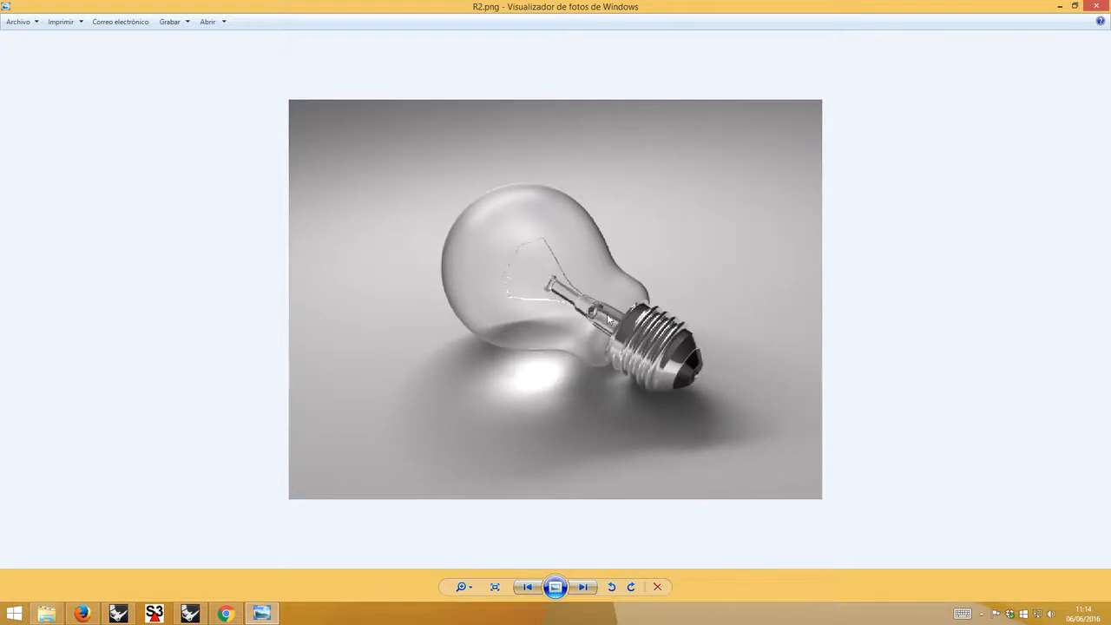
key("Right")
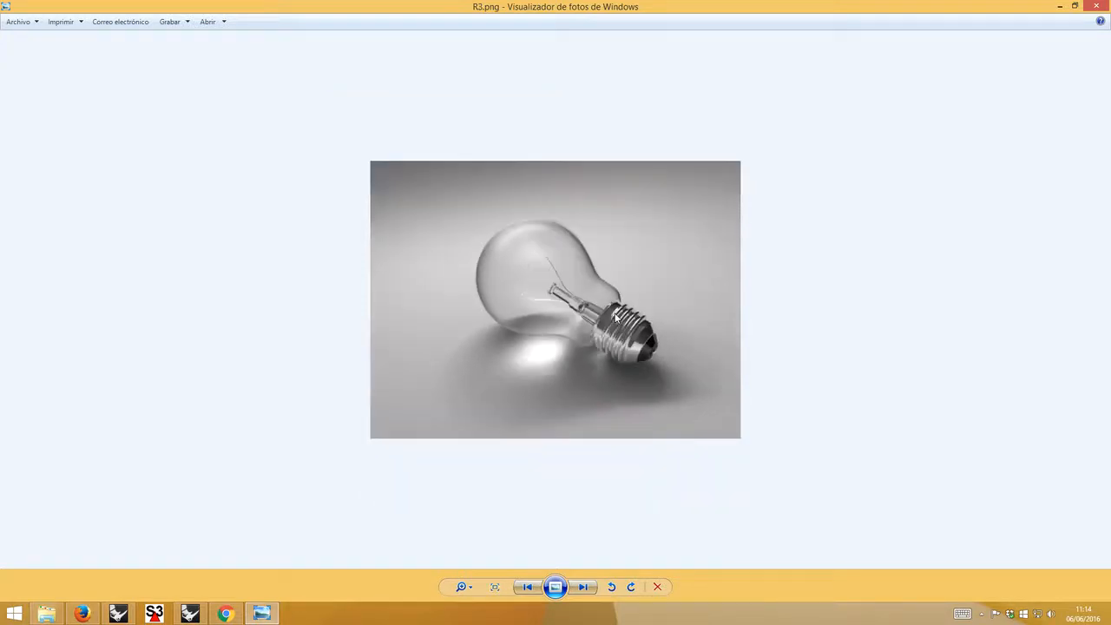
left_click(119, 614)
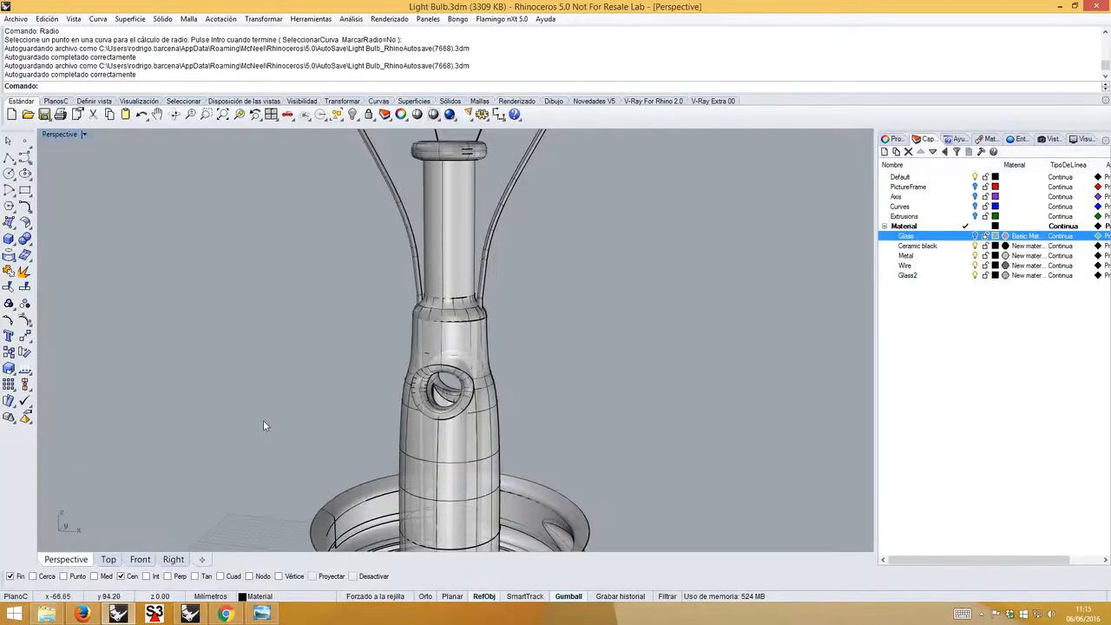
scroll(268, 420, "down", 5)
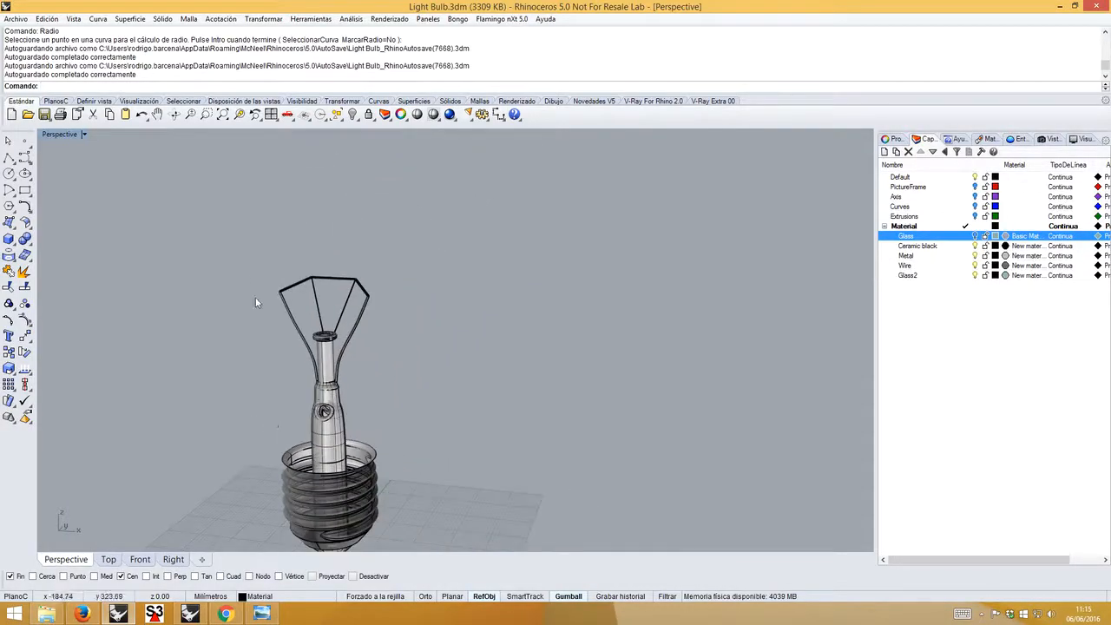
- Open 2016.05.23.Light Bulb.Render.3dm from the Webinars June 2016 folder in File Explorer
left_click(44, 618)
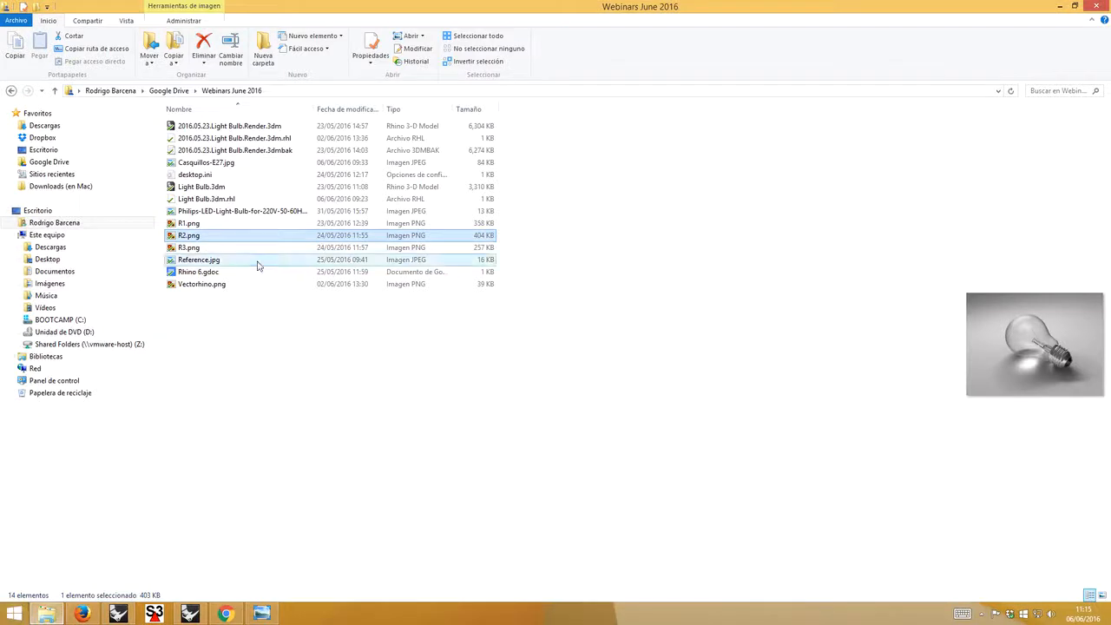
left_click(222, 128)
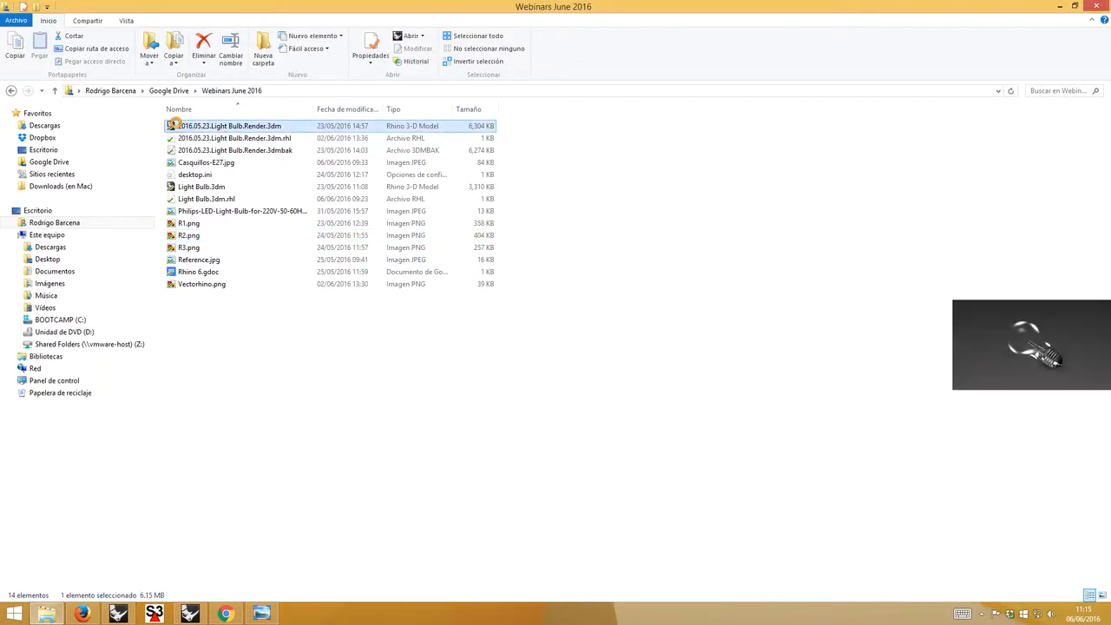
left_click(175, 125)
left_click_drag(175, 124, 174, 124)
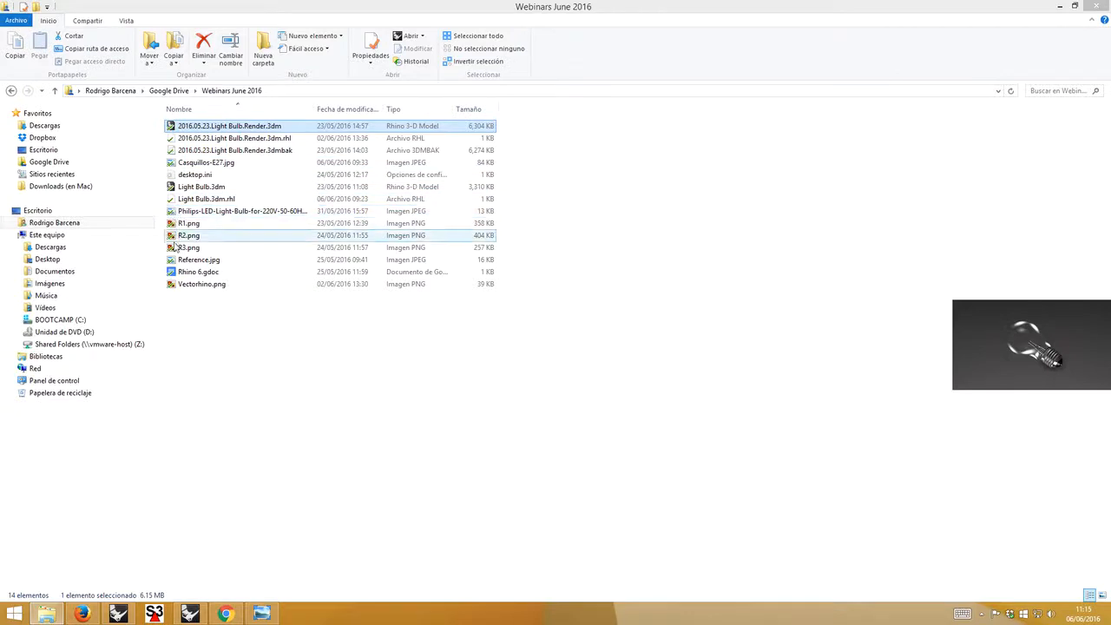
- Preview Reference.jpg in File Explorer, switch to Bombilla1.3dm in Rhino and close its render window
left_click(198, 260)
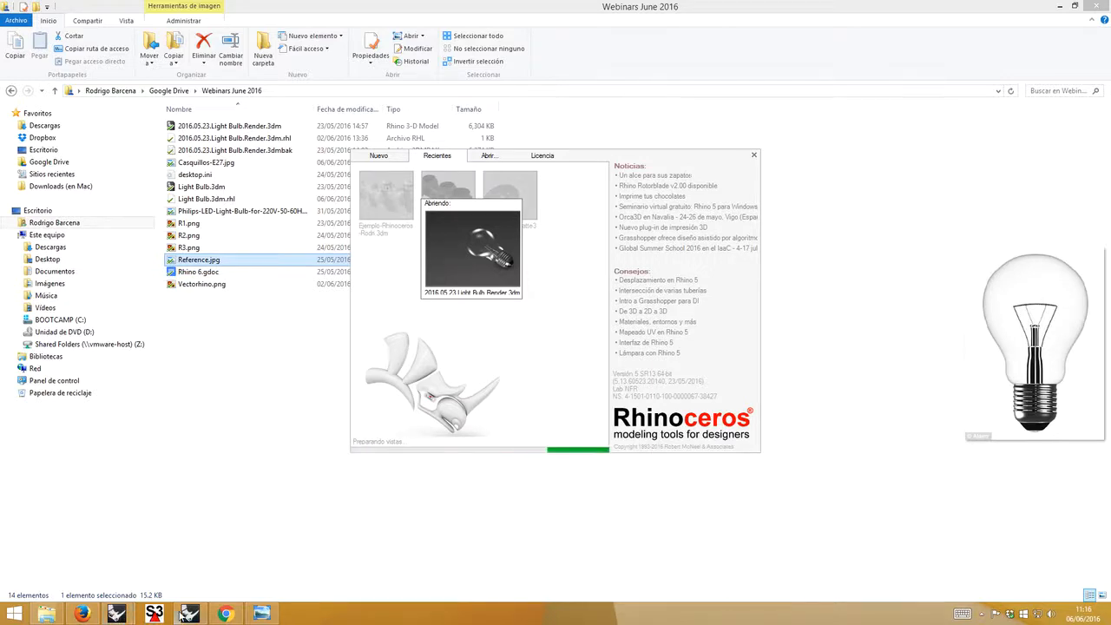
left_click(188, 614)
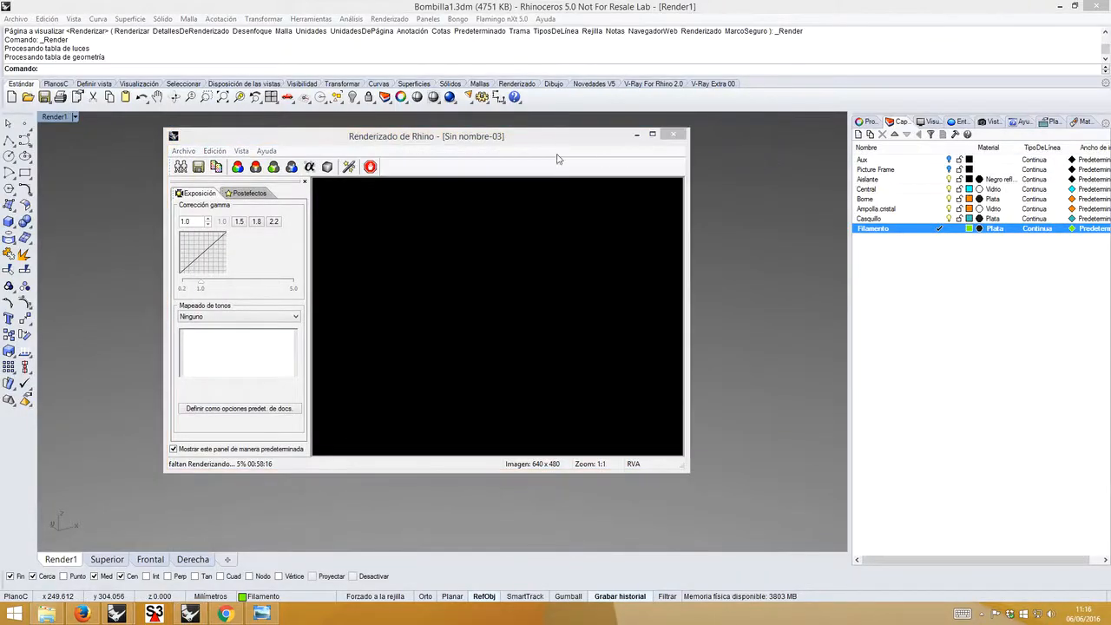
left_click_drag(535, 135, 528, 139)
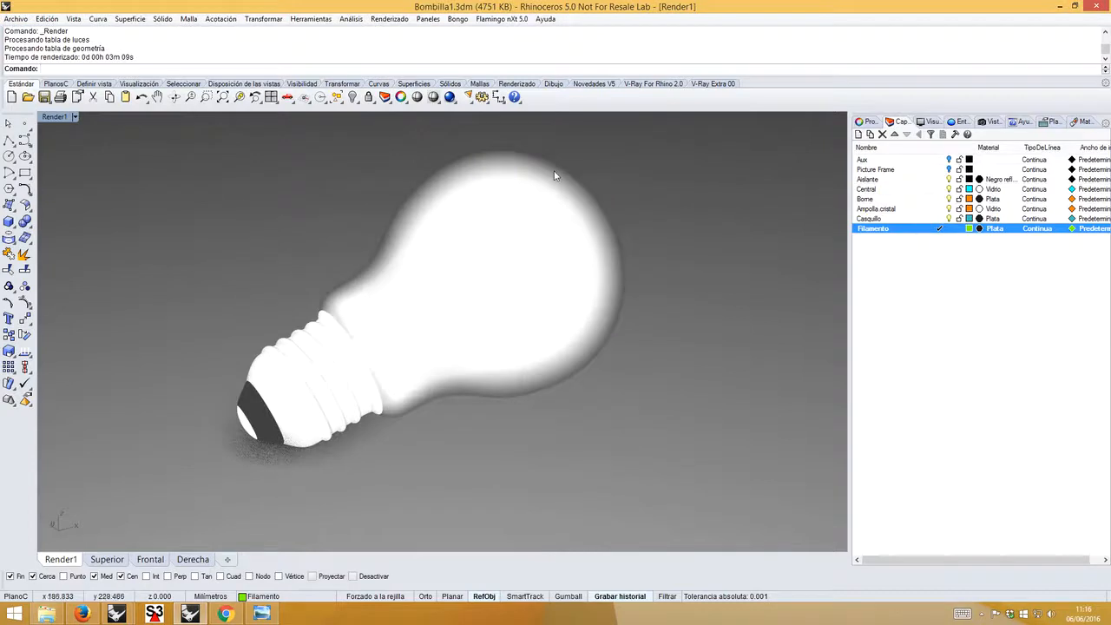
- Display the Render1 viewport in Semitransparente mode
left_click(74, 116)
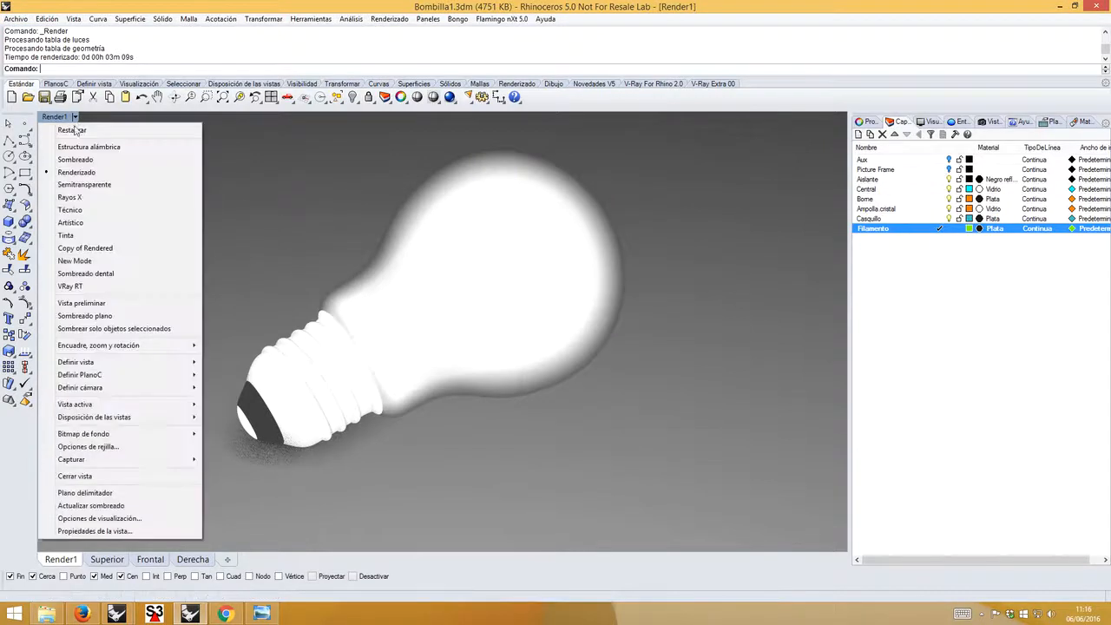
left_click(80, 185)
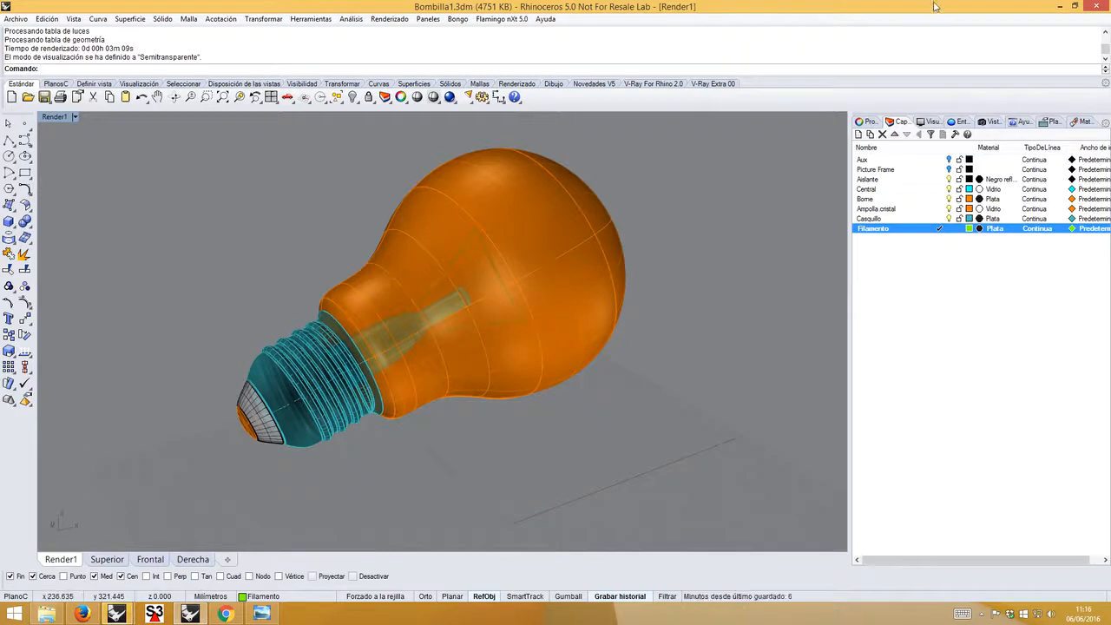
- Add a second copy of the Plata material from the Metal folder of the render content library
left_click(1081, 122)
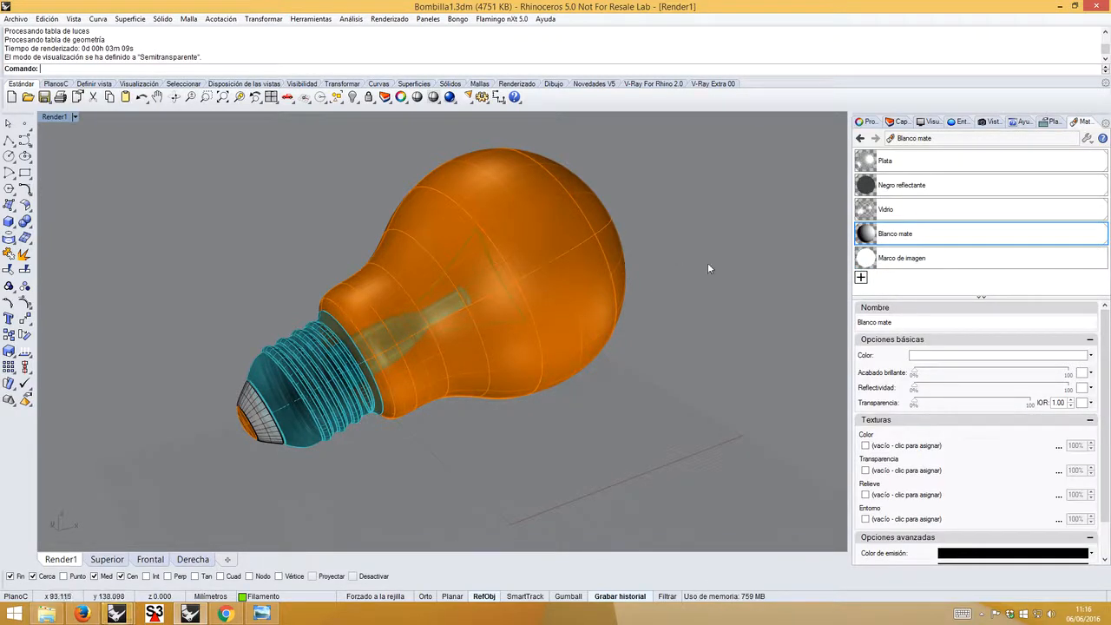
left_click(863, 278)
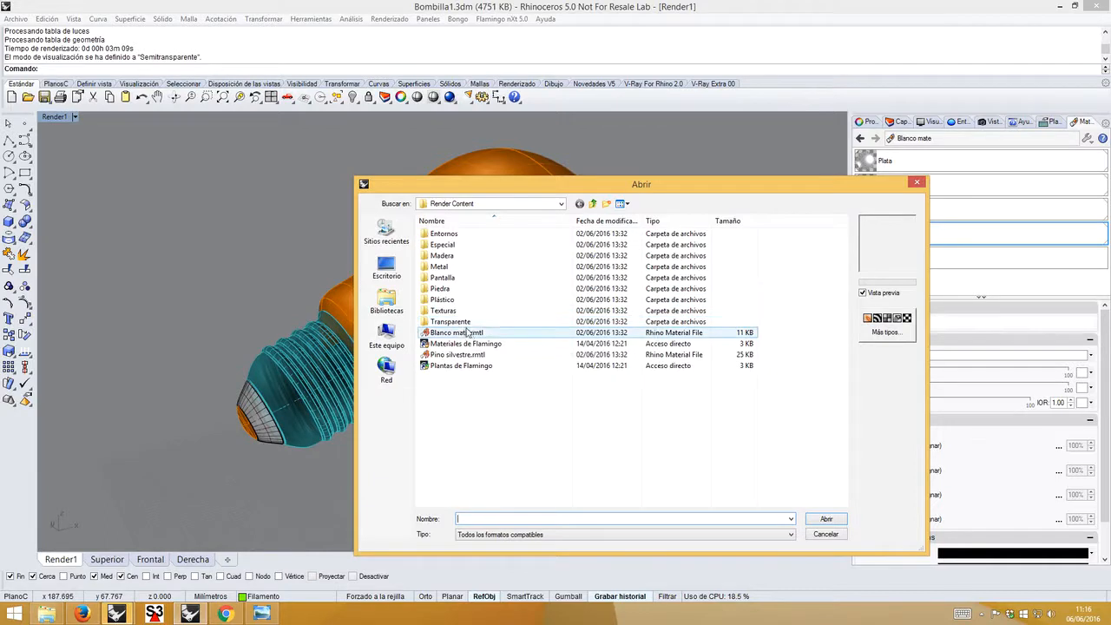
double_click(443, 245)
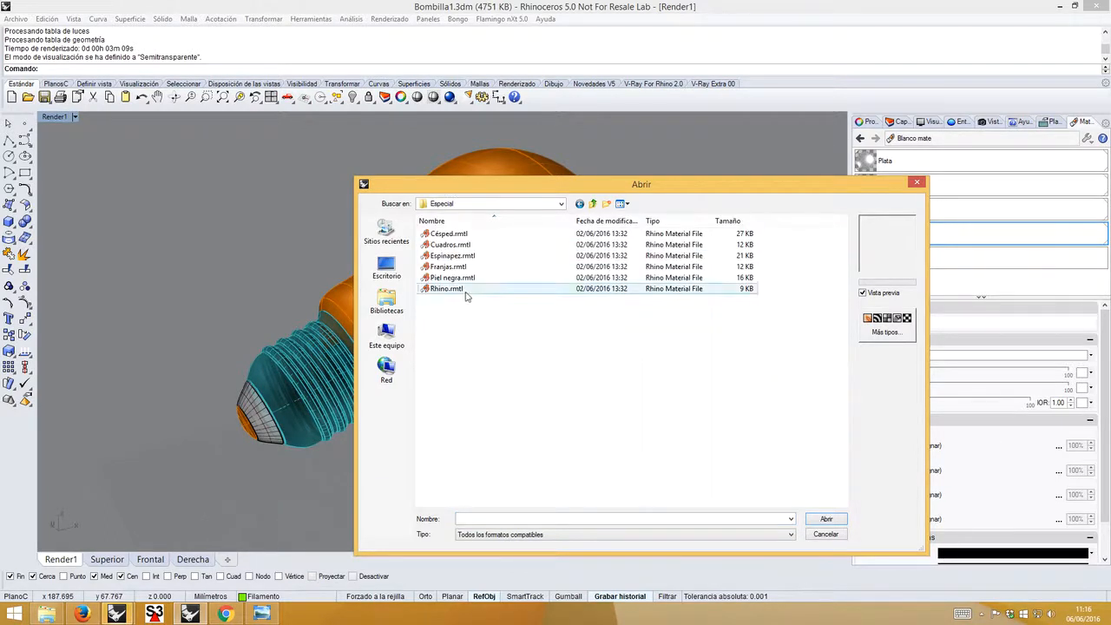
left_click(593, 203)
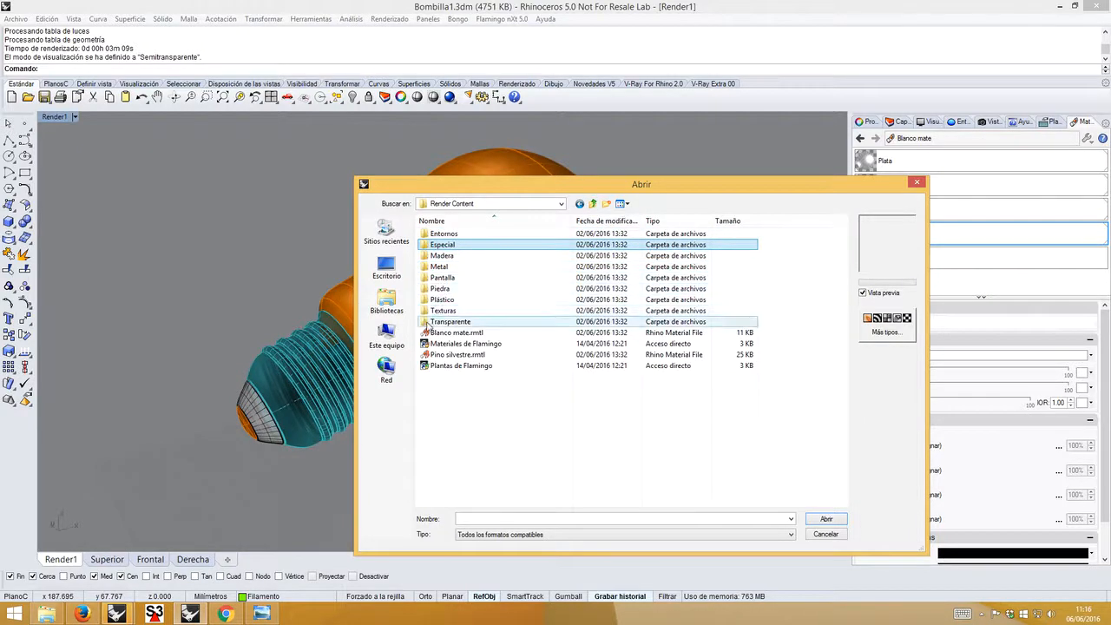
double_click(434, 266)
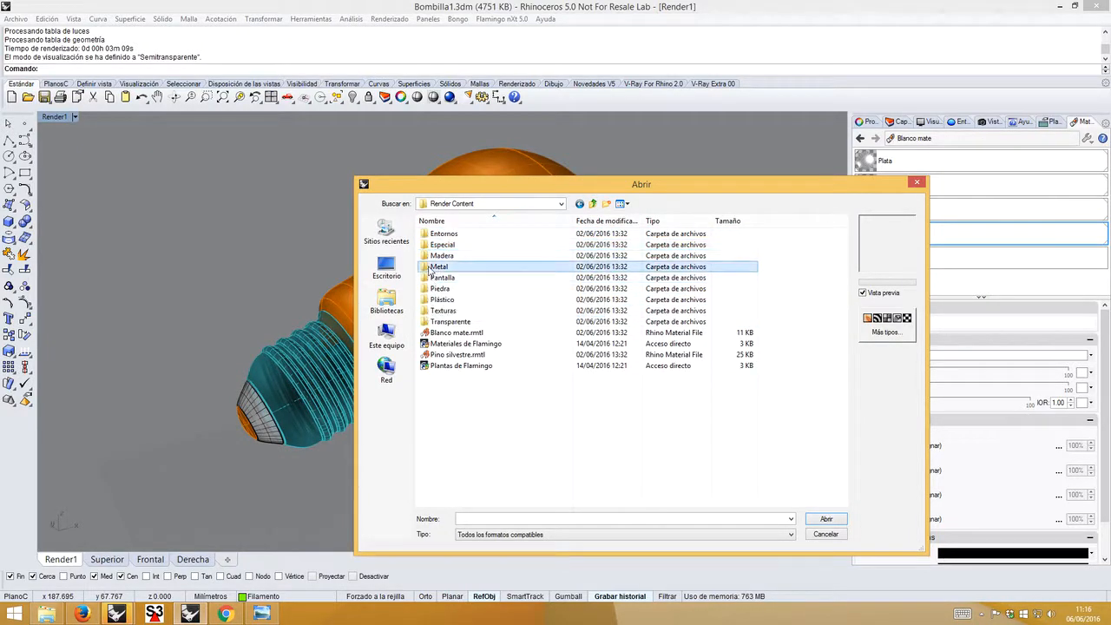
left_click(442, 289)
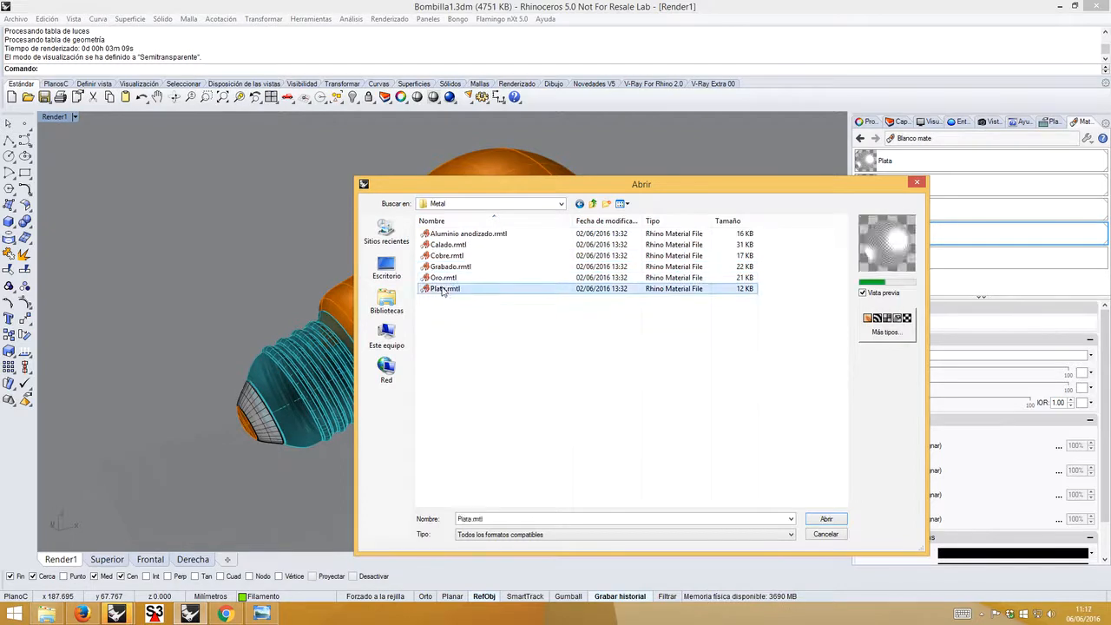
left_click(821, 519)
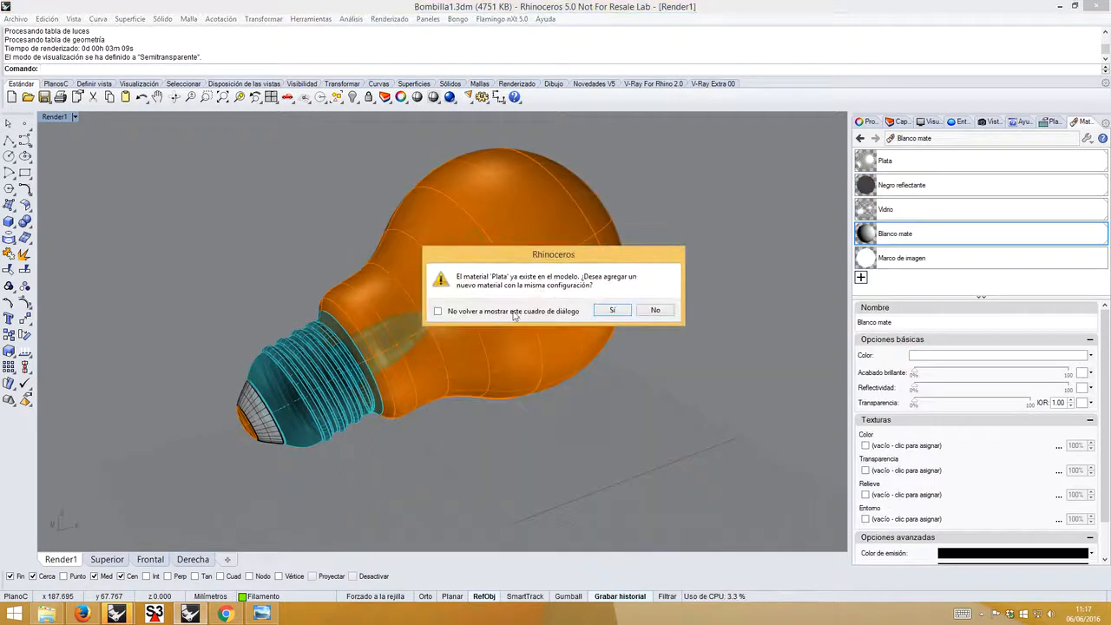
left_click(616, 312)
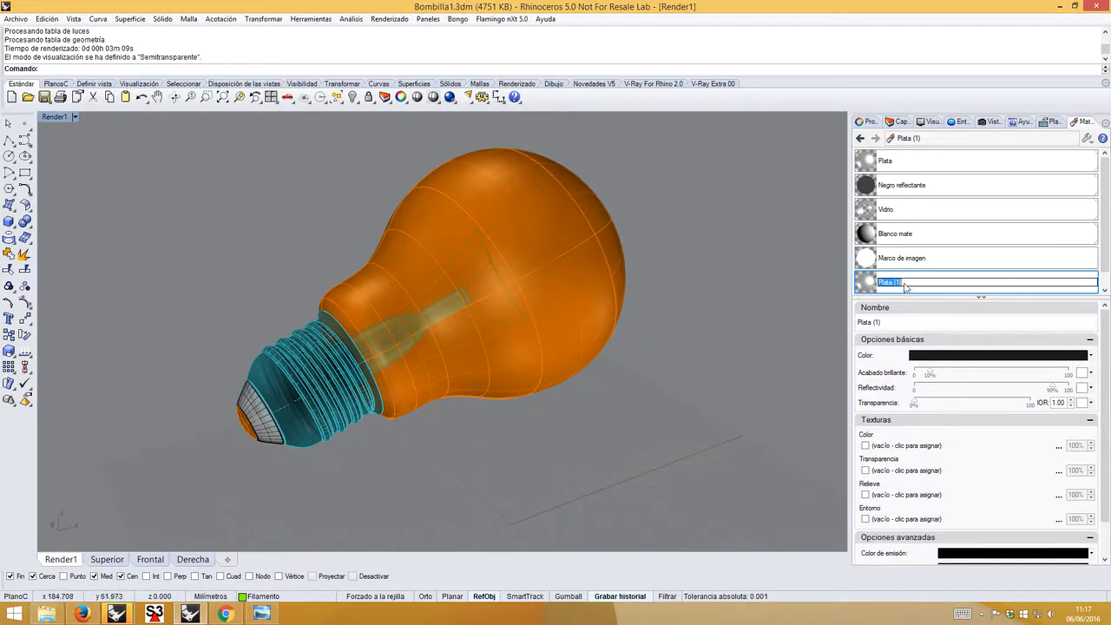
- Examine the settings of the Plata (1) material, including the emission colour in its advanced options
left_click(904, 286)
left_click_drag(962, 298, 962, 322)
left_click(906, 283)
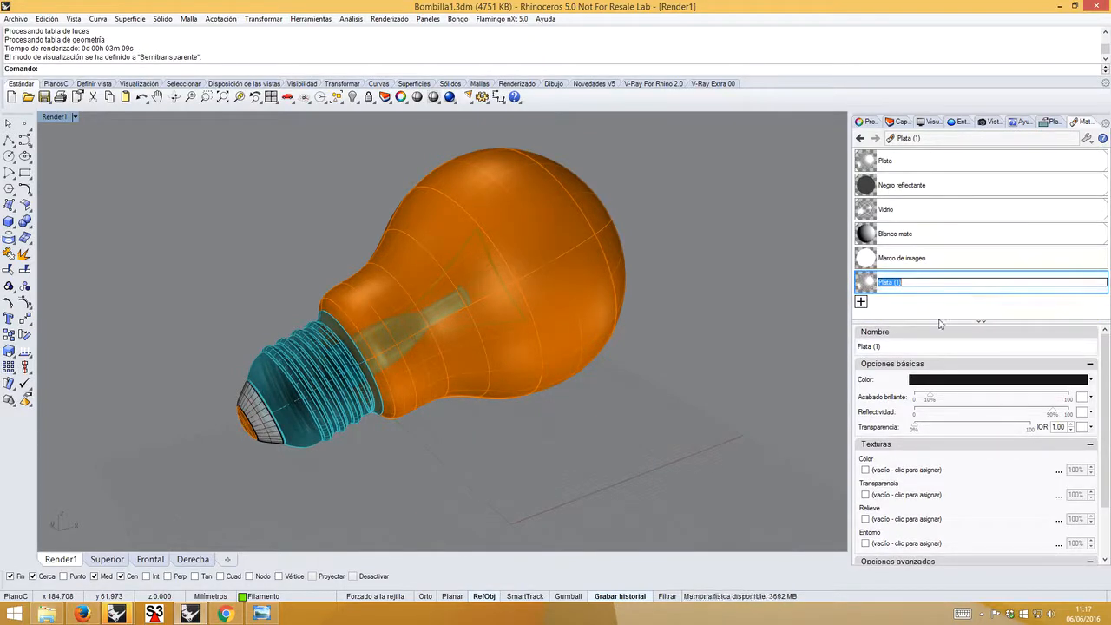
left_click(981, 322)
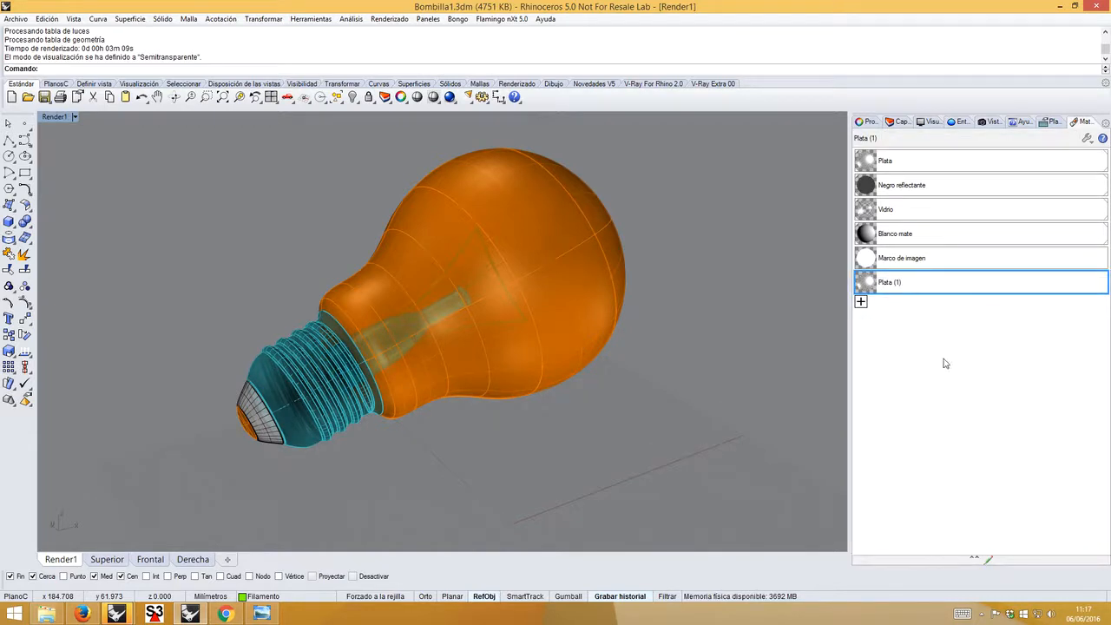
left_click(864, 283)
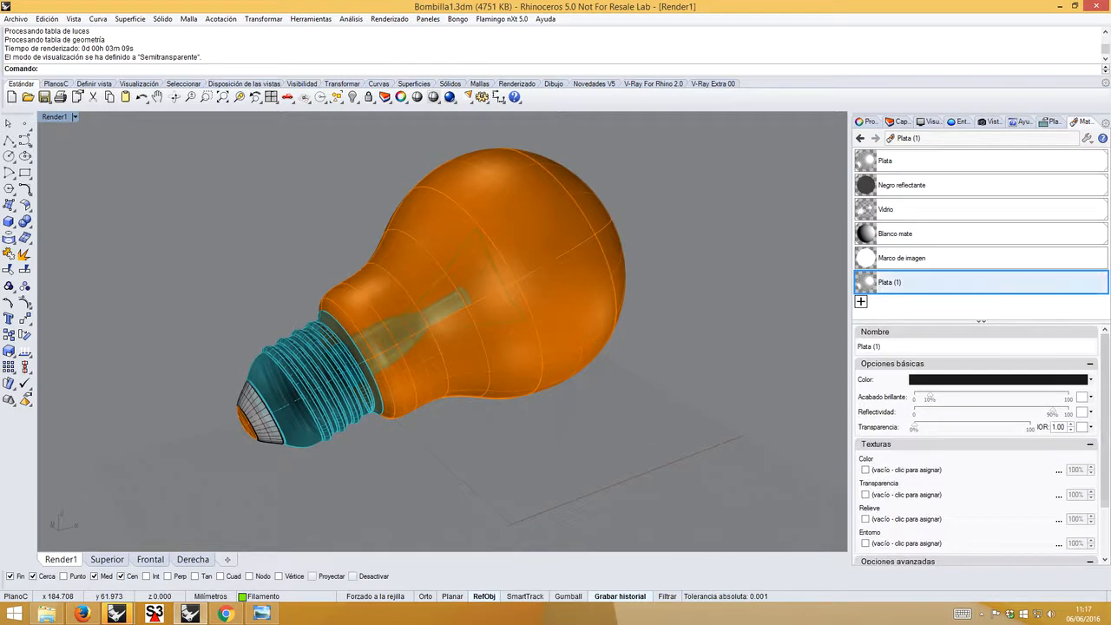
scroll(1101, 415, "down", 2)
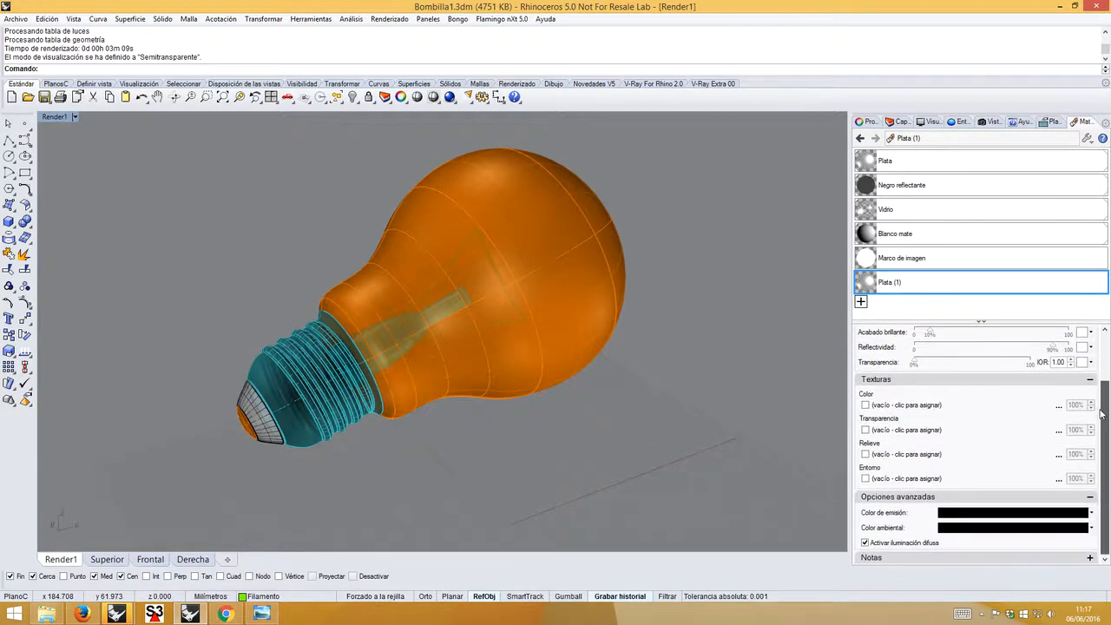
left_click(964, 519)
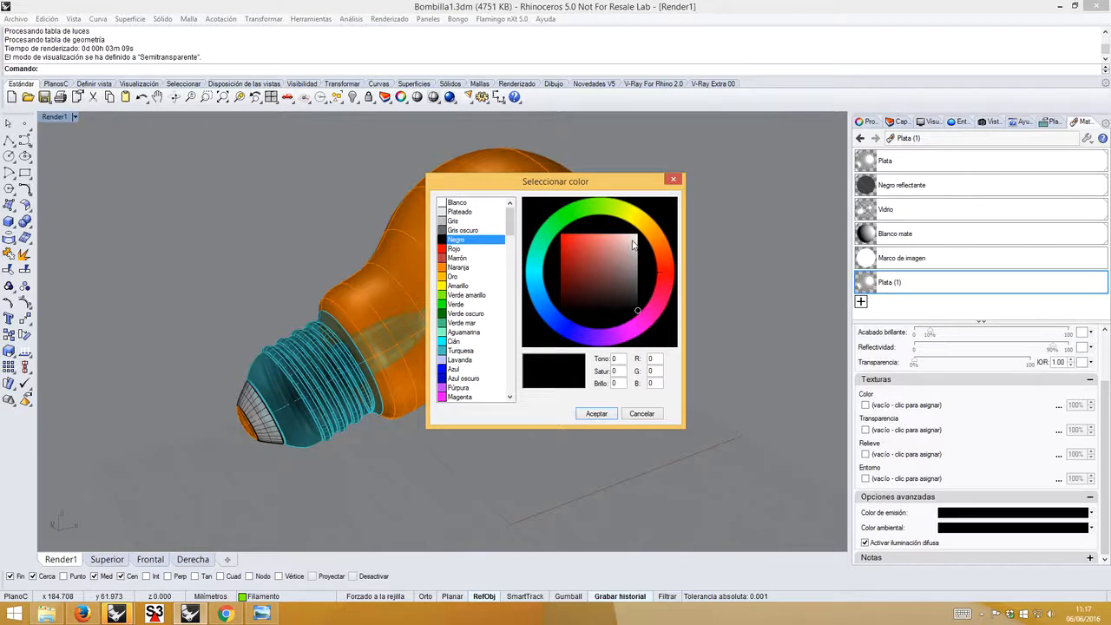
left_click(675, 180)
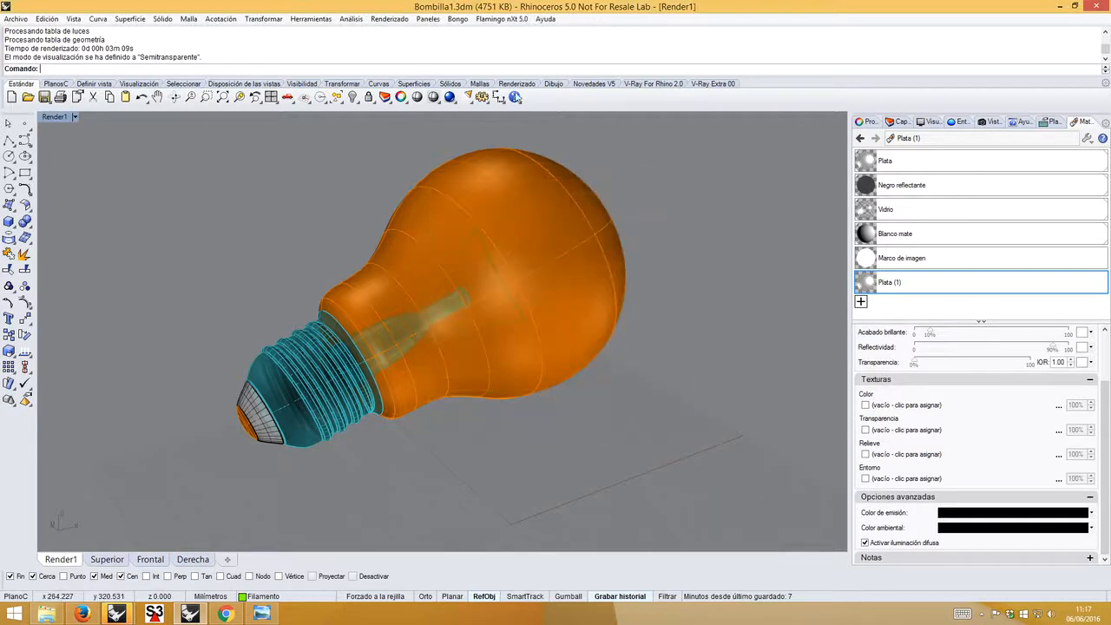
- Detach the Luces light-creation tools and float them over the viewport beside the bulb
left_click(470, 99)
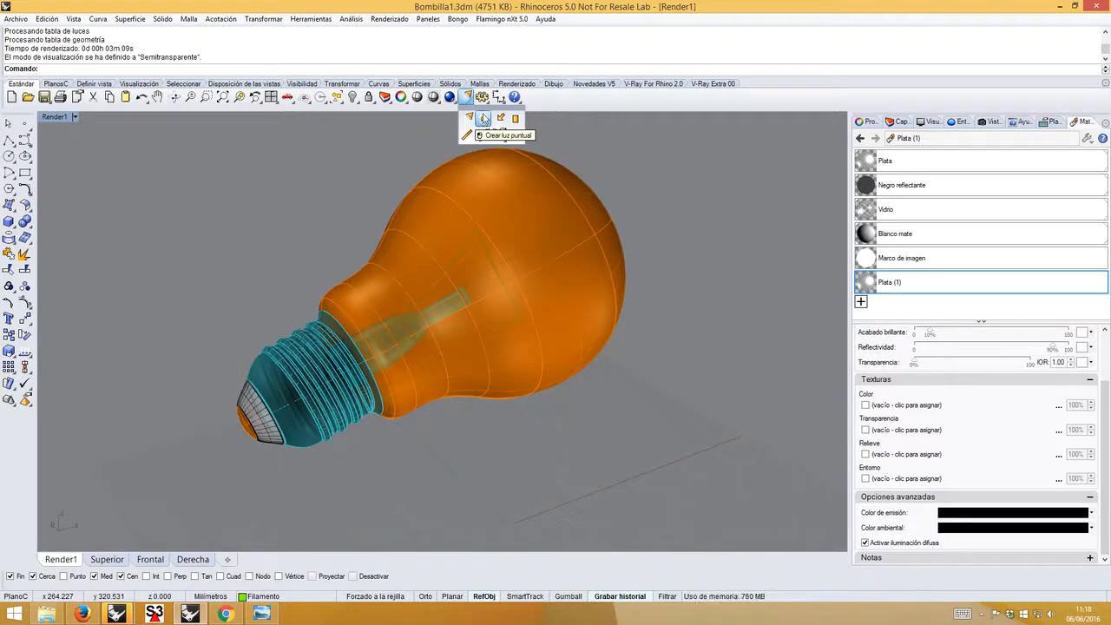
left_click_drag(473, 112, 686, 146)
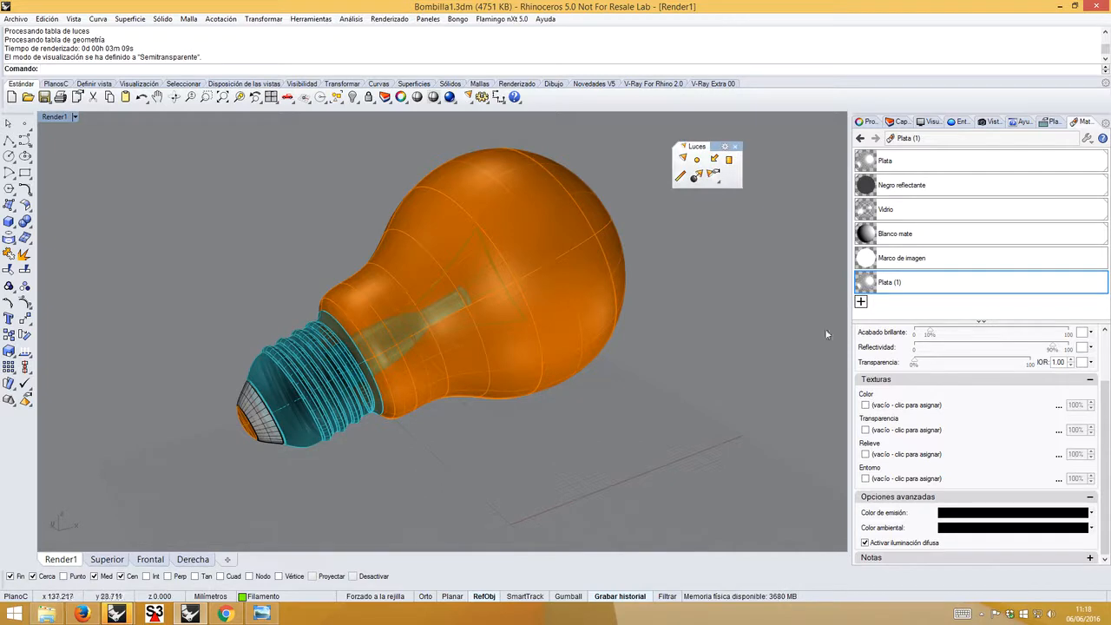
- Open the document's Rhino render settings and the Estudio de Rhino background environment for editing
right_click(449, 97)
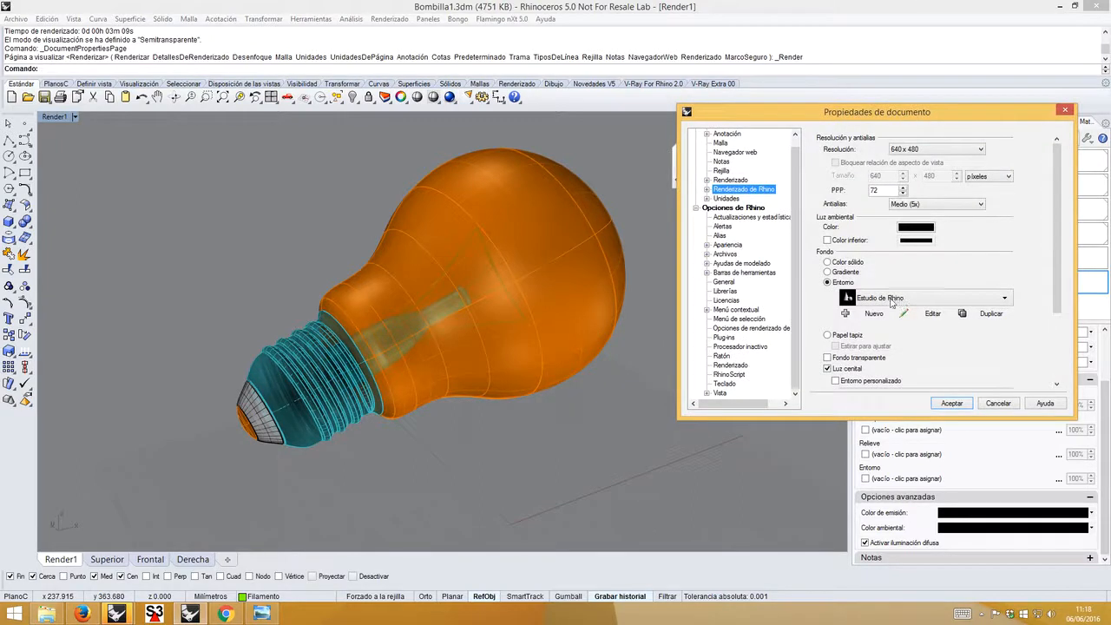
left_click_drag(792, 120, 868, 124)
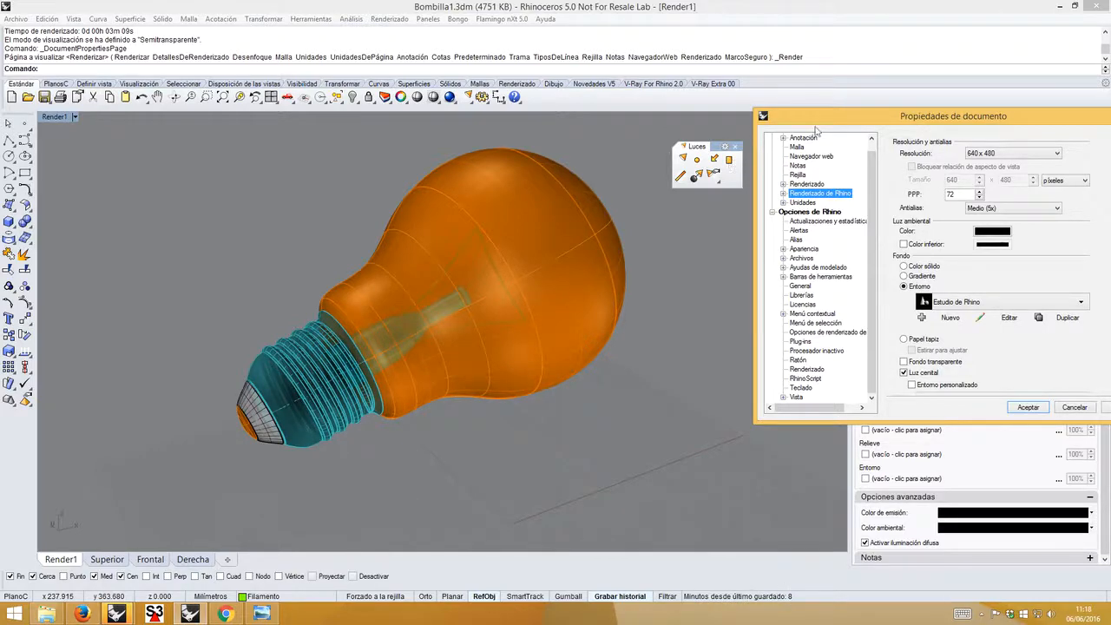
left_click_drag(847, 115, 303, 118)
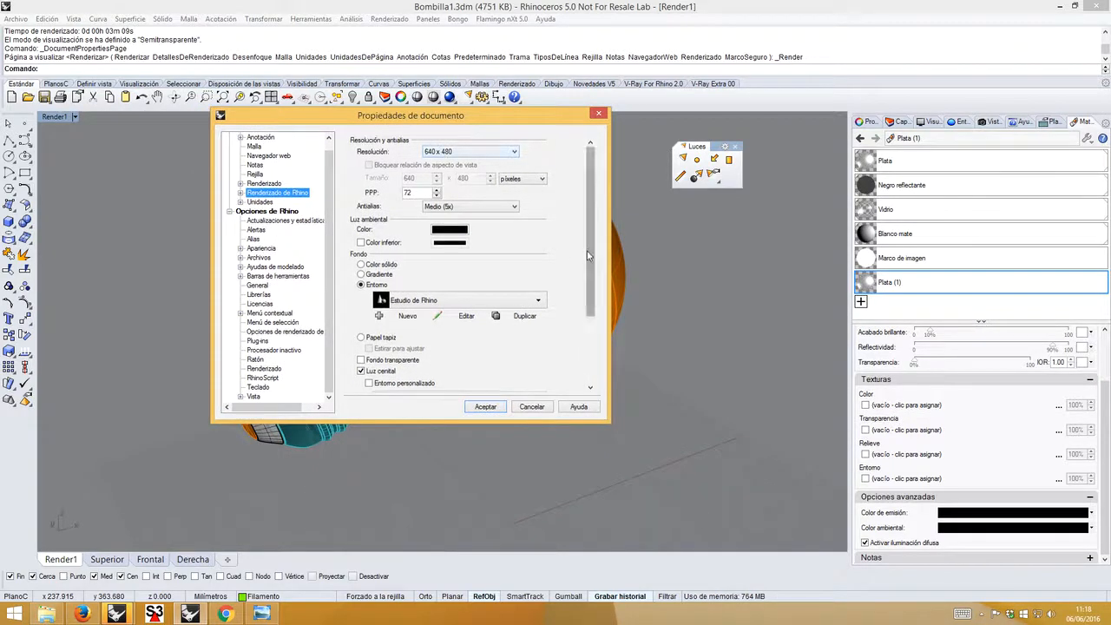
scroll(587, 251, "down", 2)
left_click(463, 257)
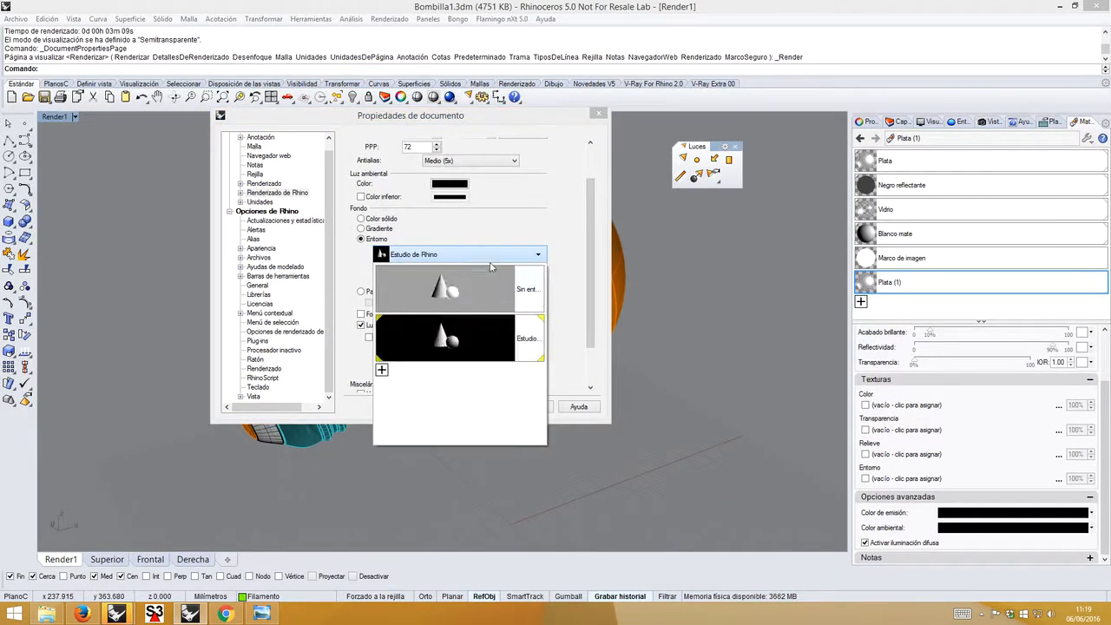
left_click(465, 269)
left_click(466, 270)
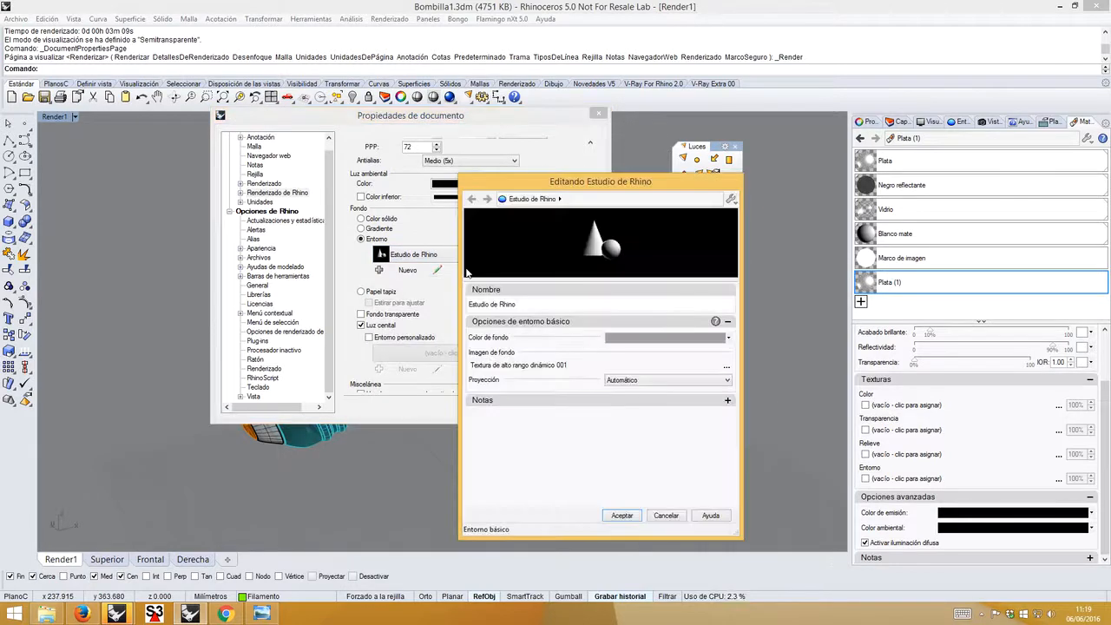
- Examine the logarithmic tone-mapping exposure of the environment's high dynamic range texture and accept both editors
left_click(549, 368)
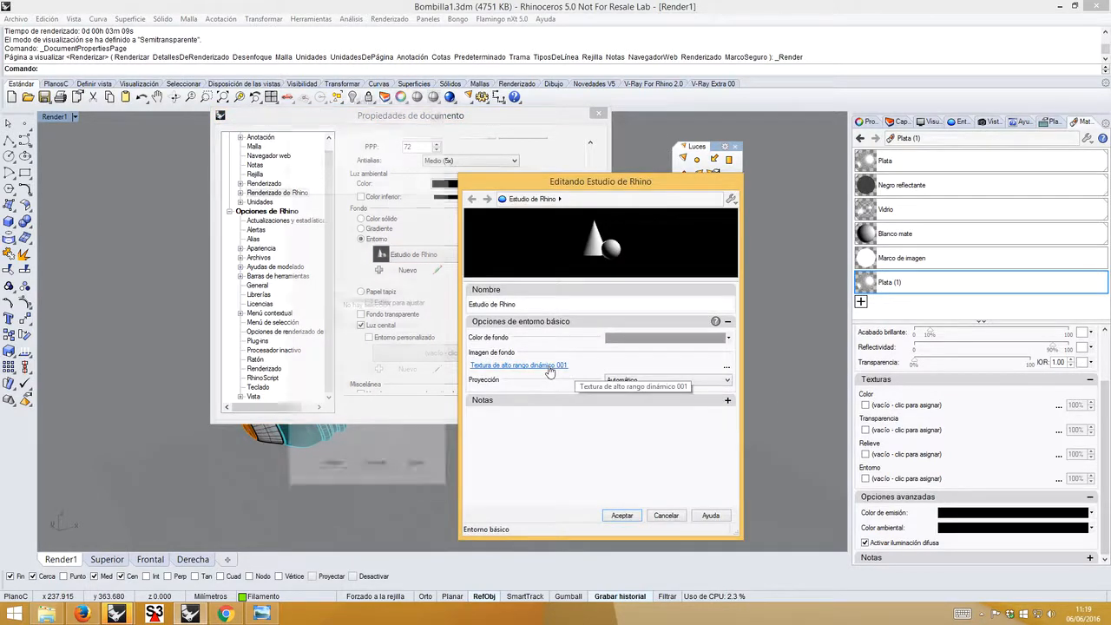
scroll(439, 278, "down", 3)
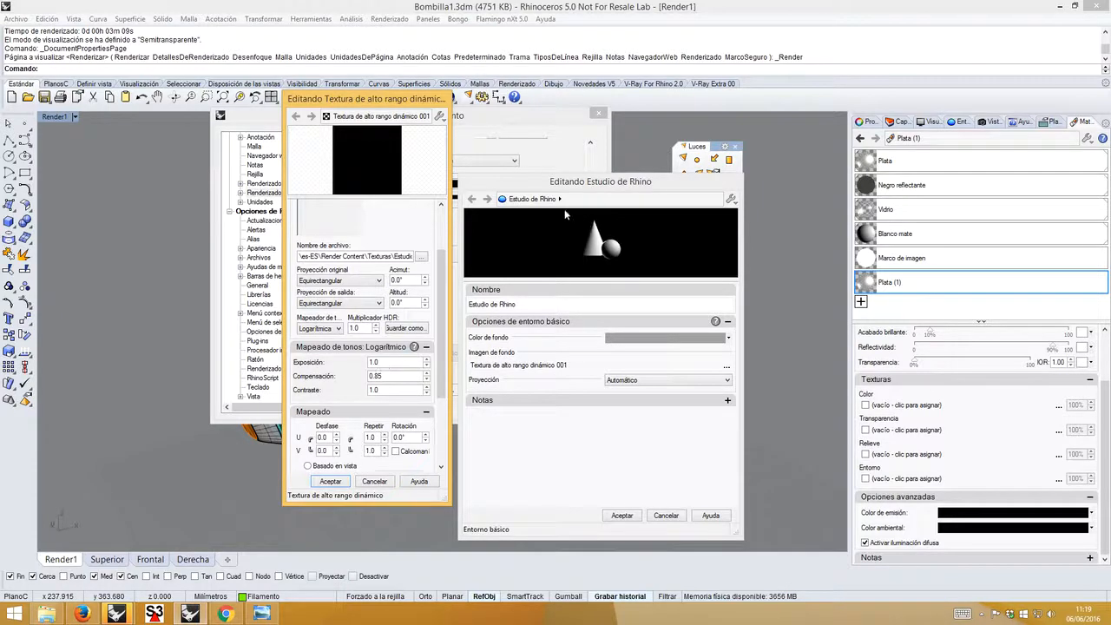
double_click(391, 363)
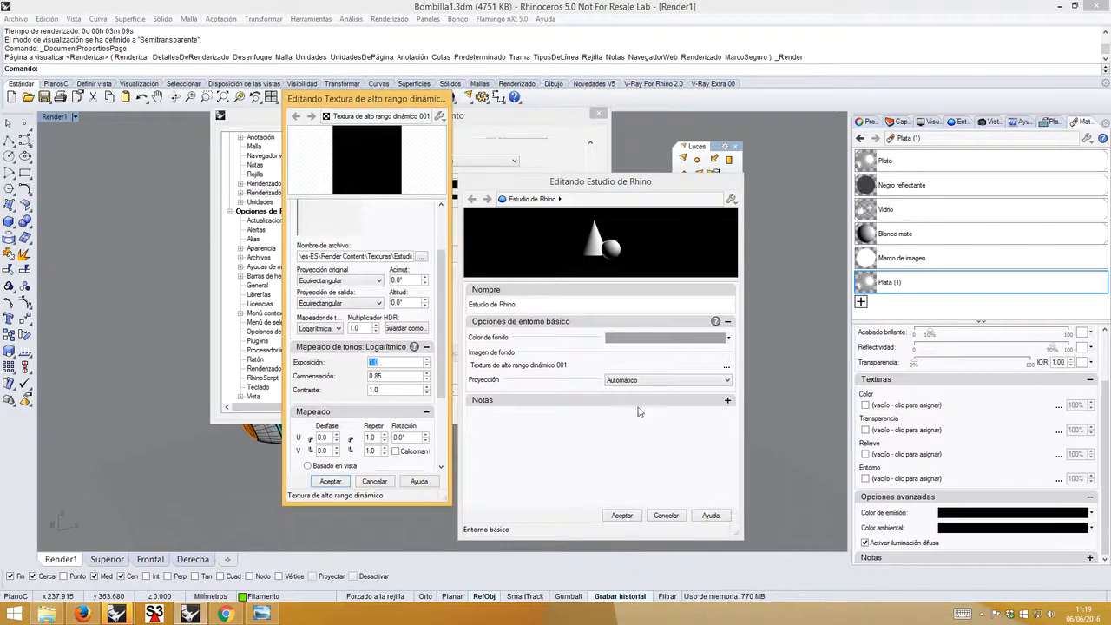
left_click(338, 483)
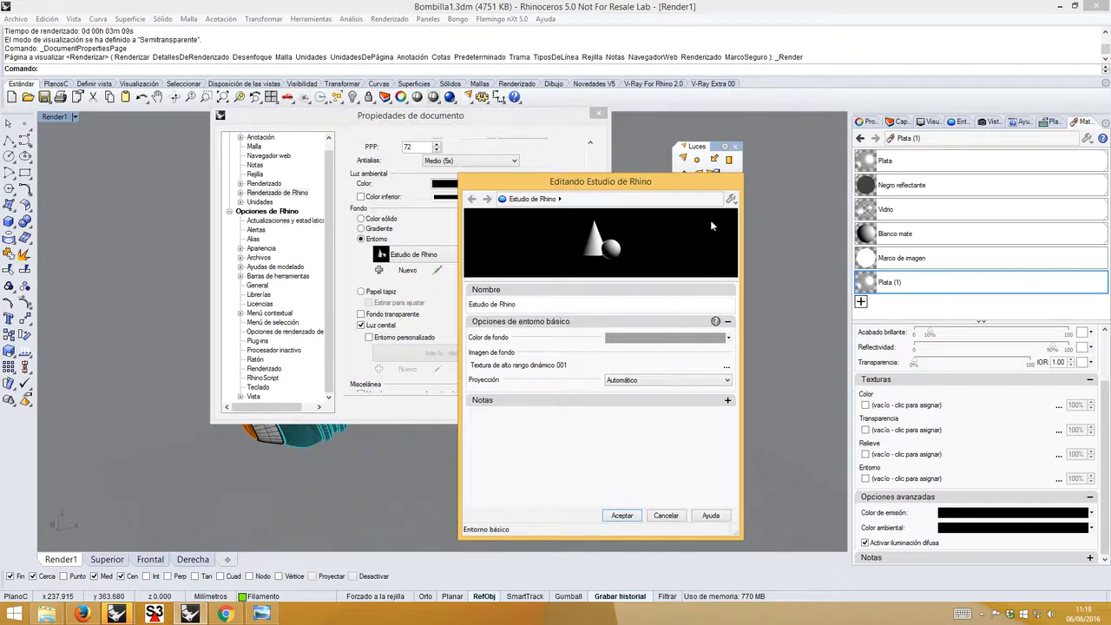
left_click(622, 516)
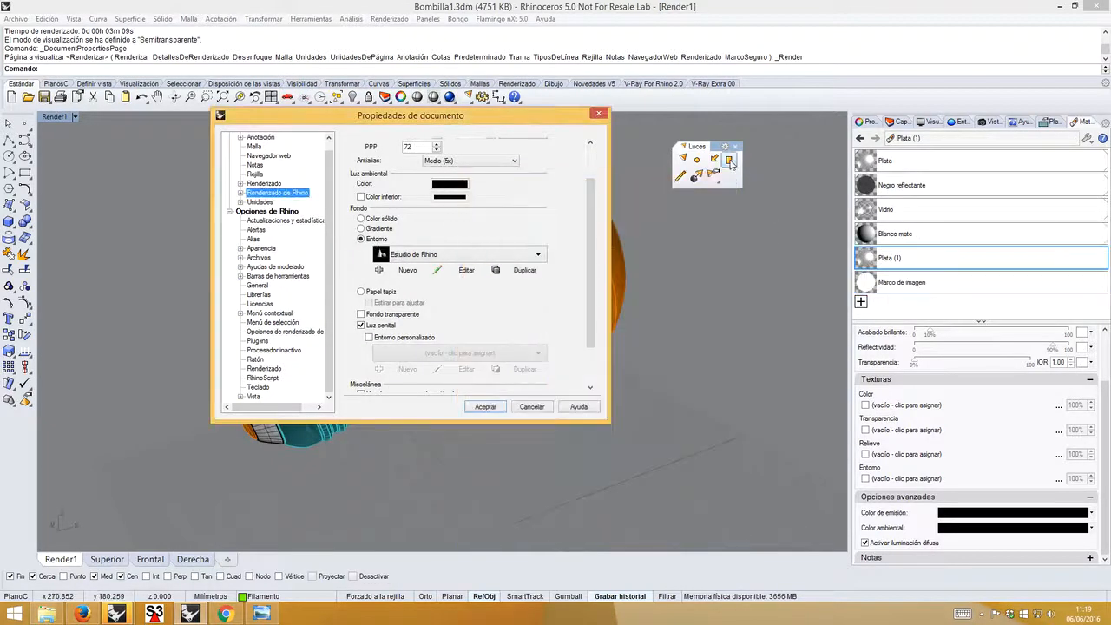
- Draw a rectangular light about 119 mm long on the ground across the bulb's socket and return to the four-viewport layout
left_click(731, 163)
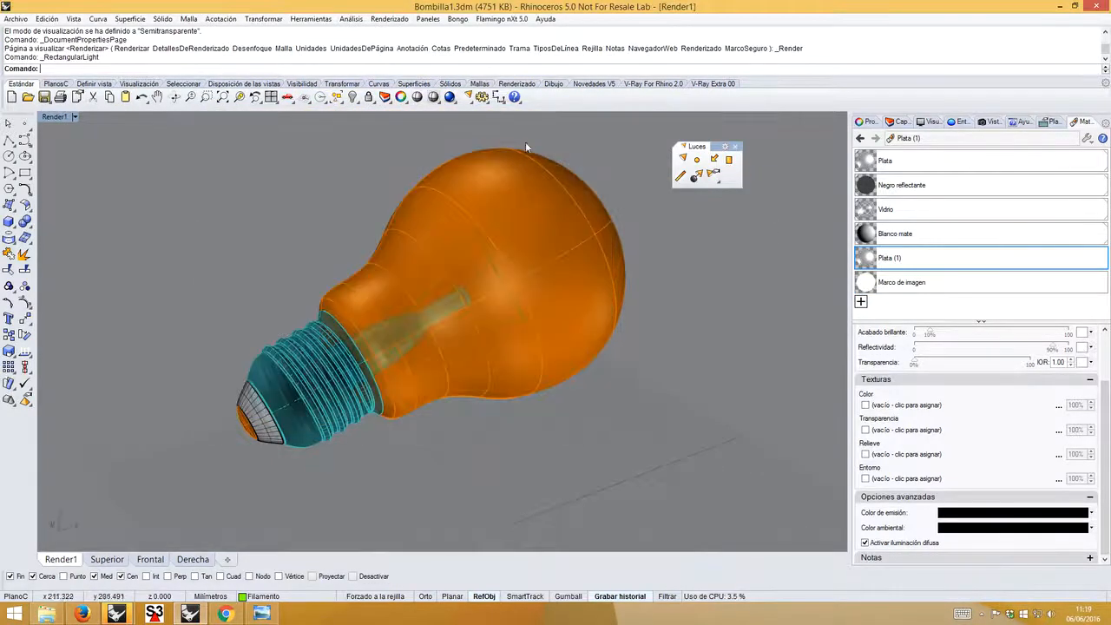
left_click(730, 159)
left_click(188, 324)
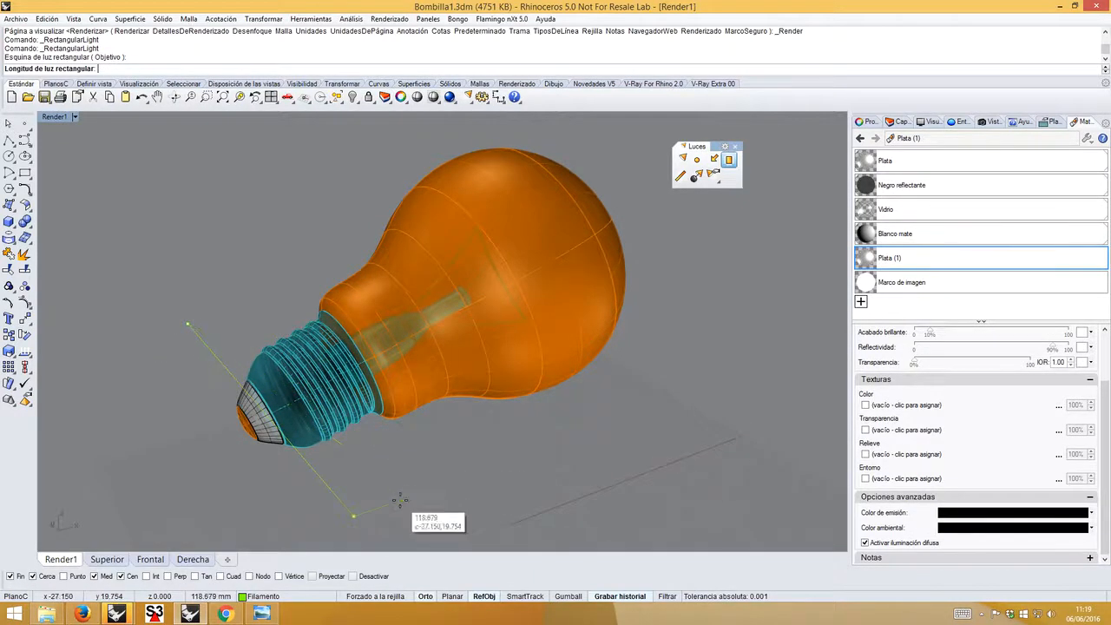
left_click(353, 517)
left_click(464, 480)
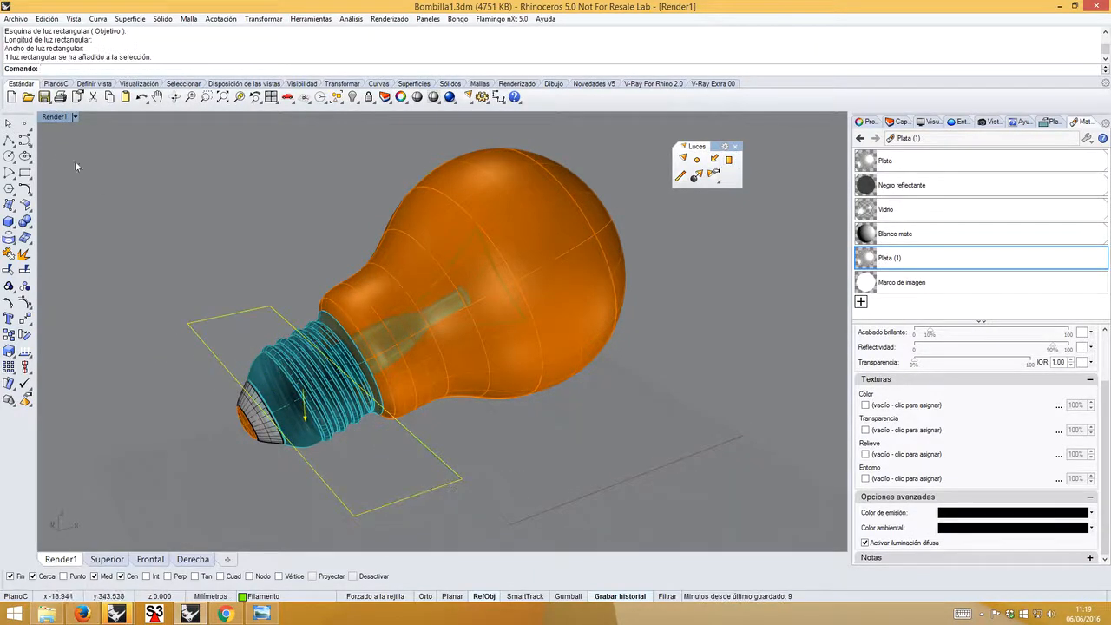
double_click(54, 118)
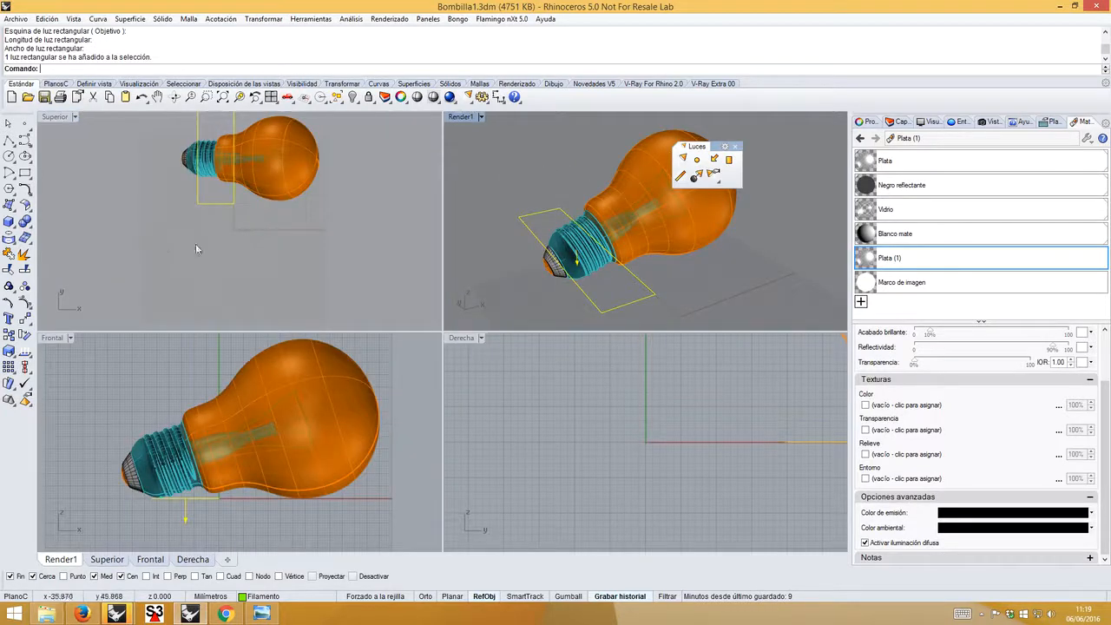
- Raise the rectangular light high above the bulb and shift it out past the socket end in the Frontal view
scroll(183, 501, "down", 5)
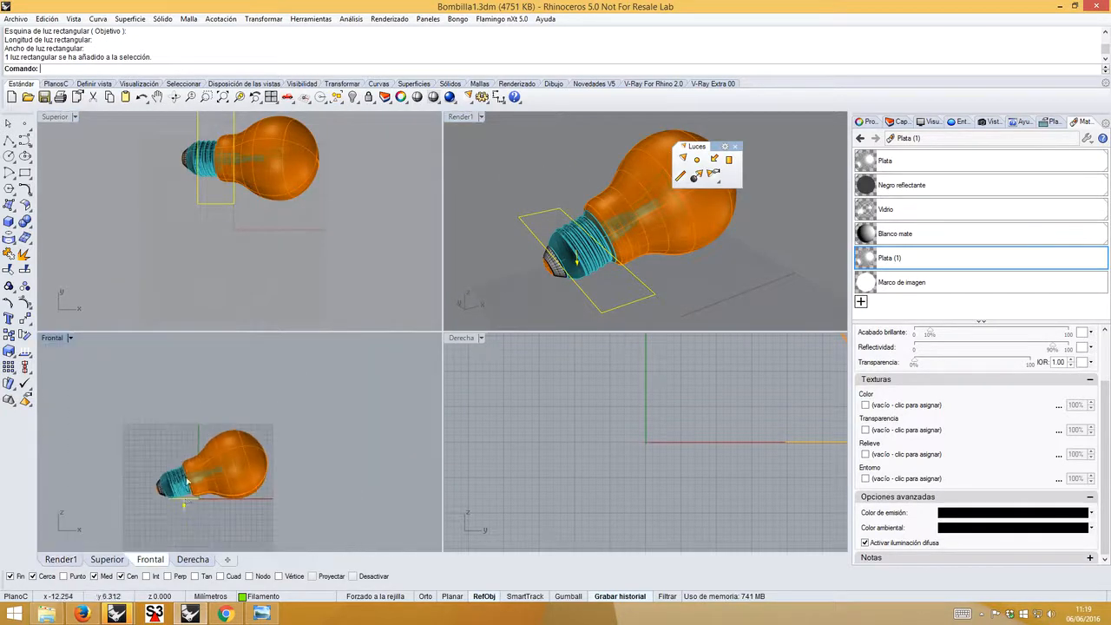
left_click_drag(186, 469, 188, 363)
scroll(228, 417, "down", 3)
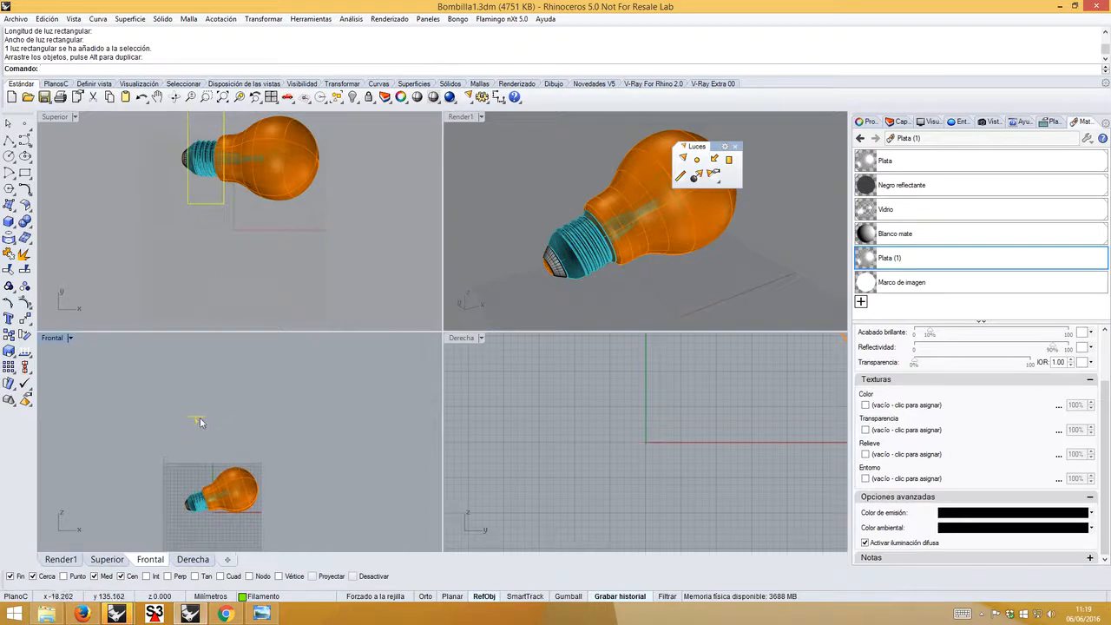
left_click_drag(200, 423, 159, 373)
- Rotate the rectangular light about 27° in the Frontal view so it tilts toward the bulb
left_click(24, 336)
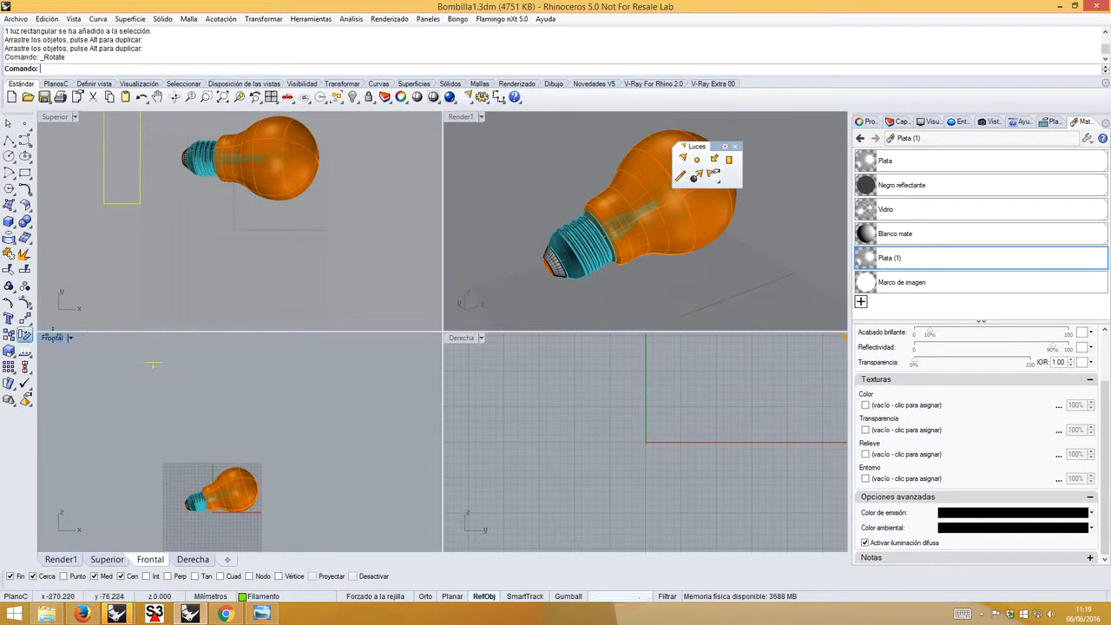
left_click(125, 352)
left_click(129, 427)
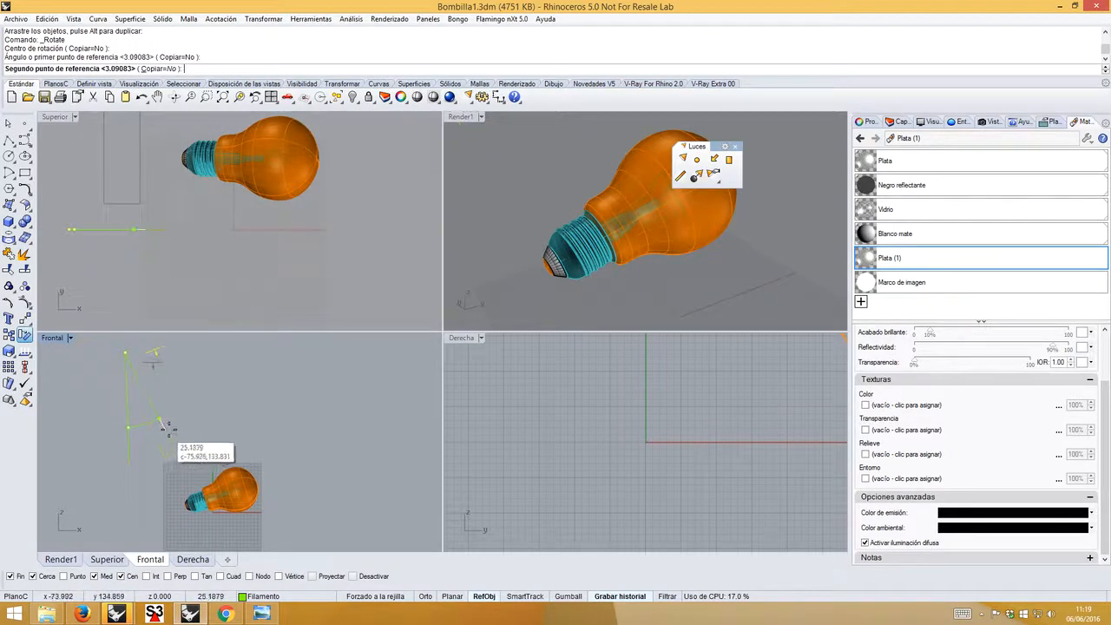
left_click(168, 428)
- Rotate the light diagonally in the Superior view and move it in front of the bulb's socket end
scroll(121, 209, "down", 2)
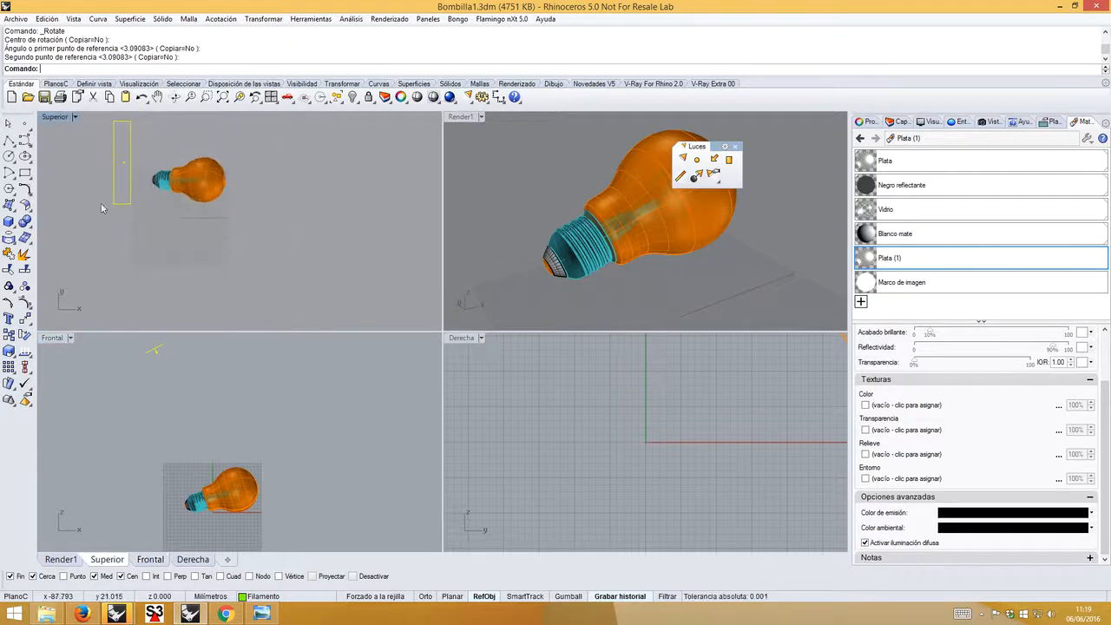
left_click(25, 336)
left_click(153, 164)
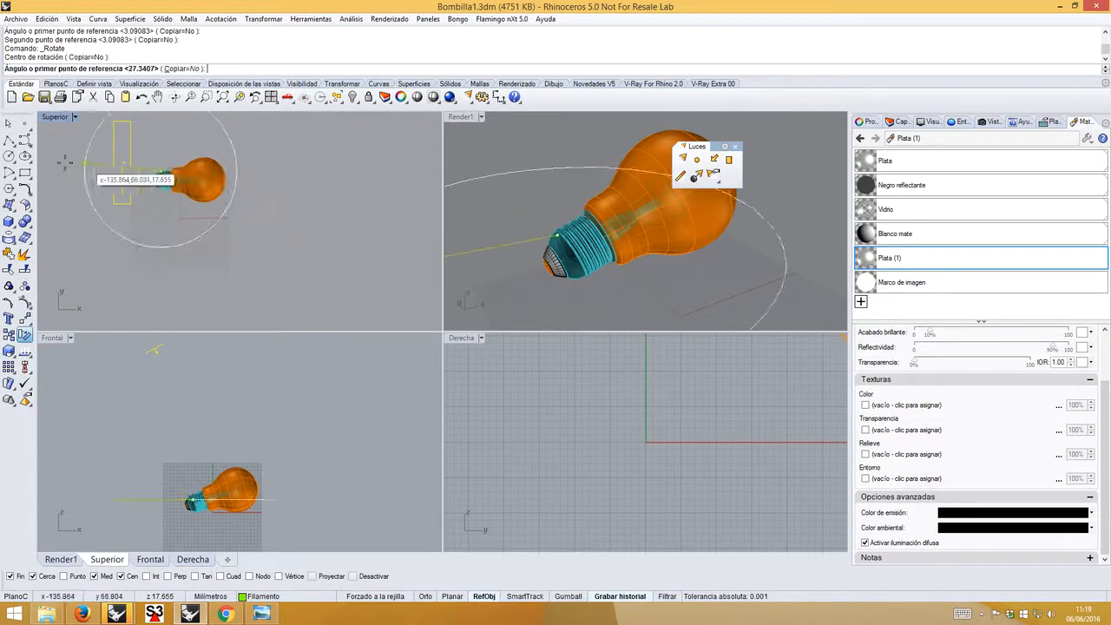
left_click(65, 171)
left_click(93, 225)
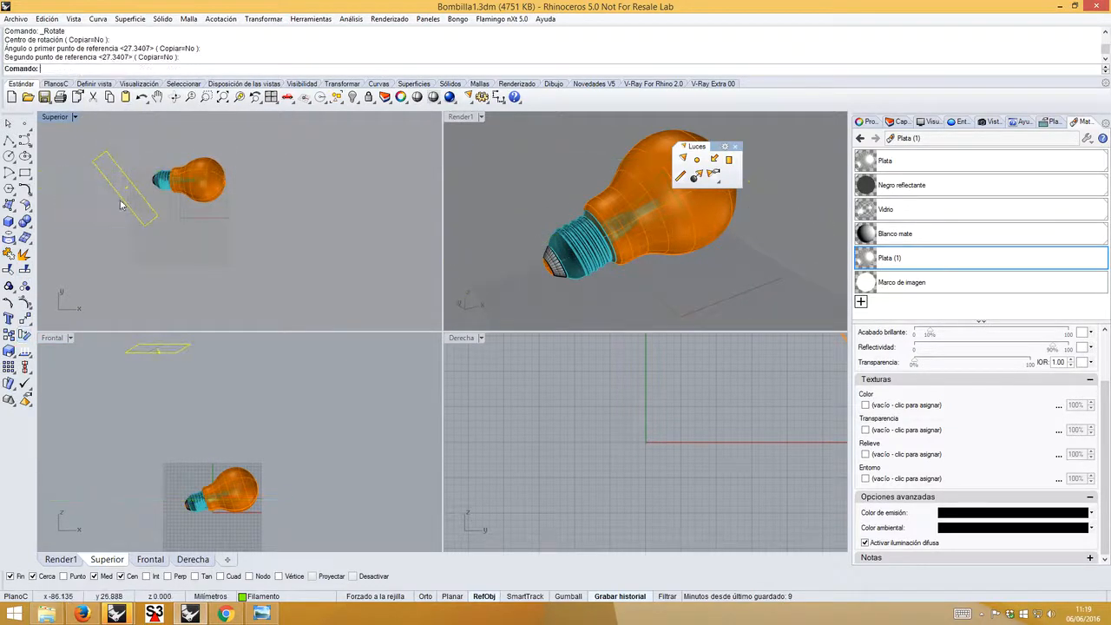
left_click_drag(126, 196, 130, 254)
scroll(248, 315, "down", 2)
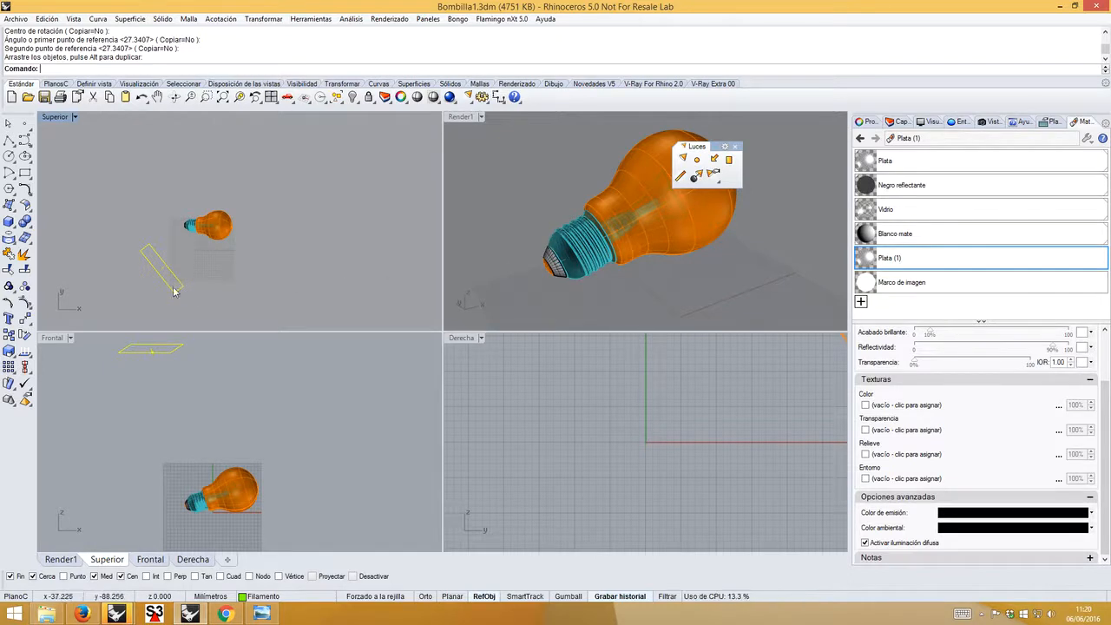
- Open the rectangular light's properties and set its intensity to 78
left_click(869, 121)
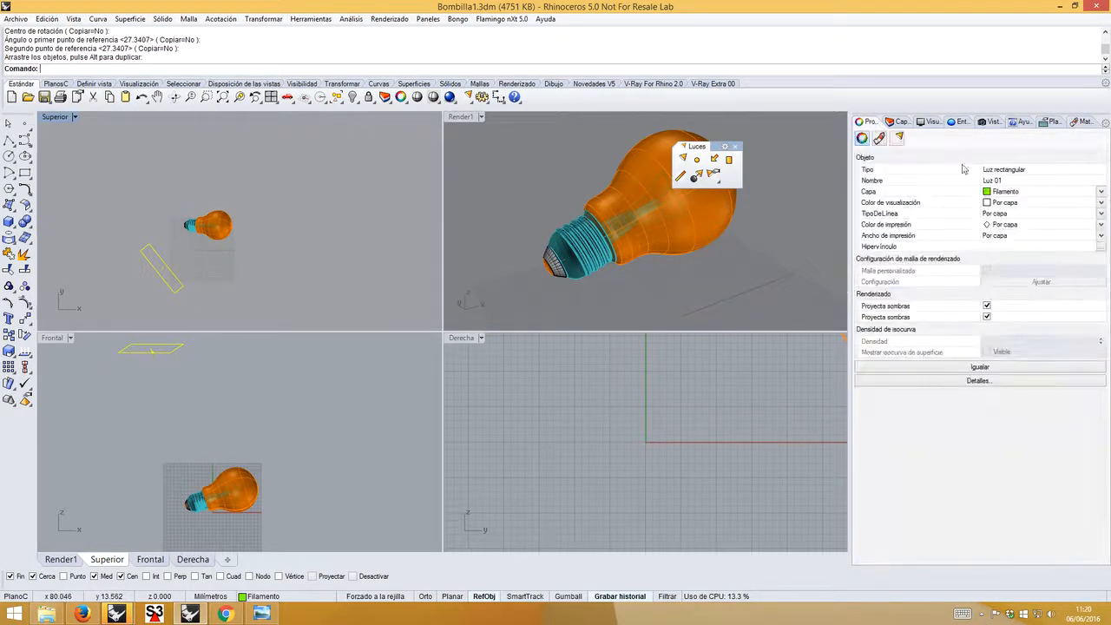
left_click(897, 139)
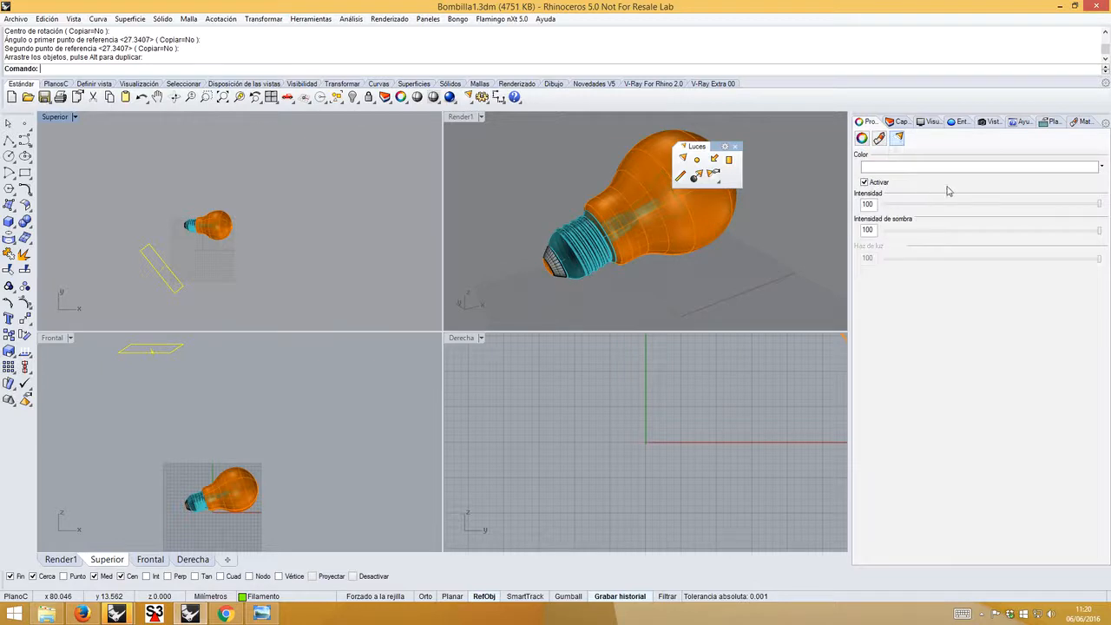
left_click_drag(1099, 205, 1052, 207)
- Switch to Firefox, open vimeo.com in a new tab and search the site for rhino
left_click(83, 616)
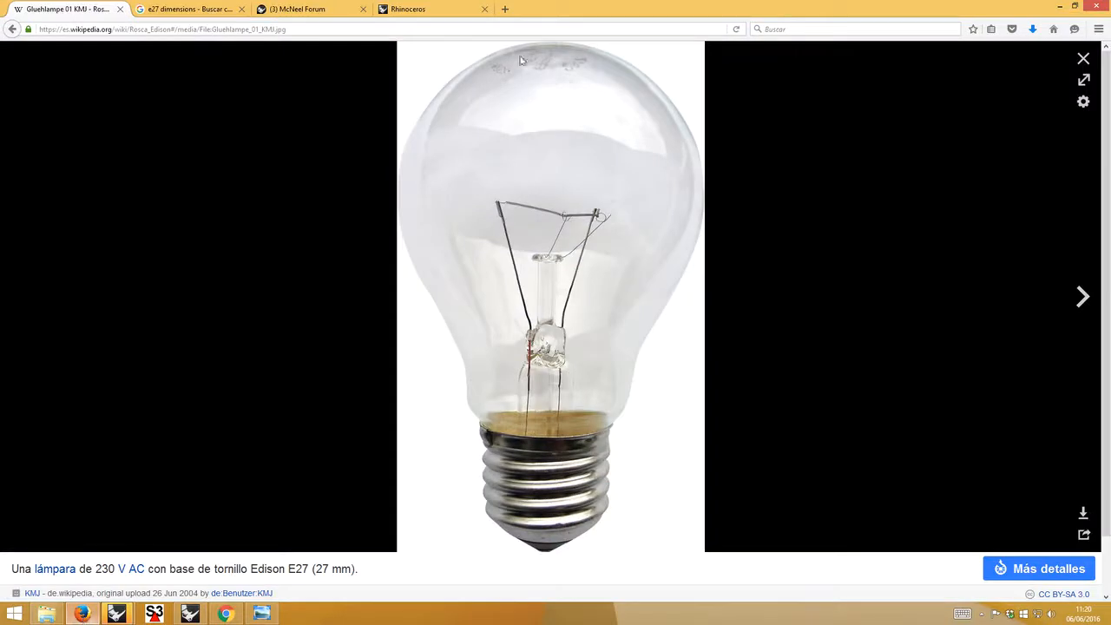
left_click(504, 9)
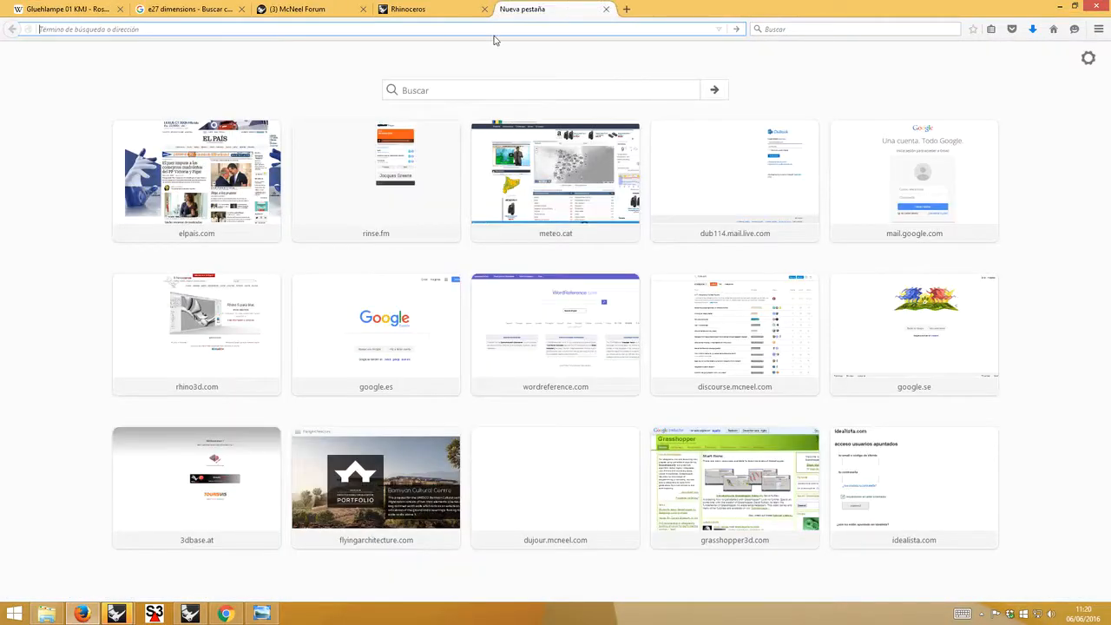
type("vimeo.com")
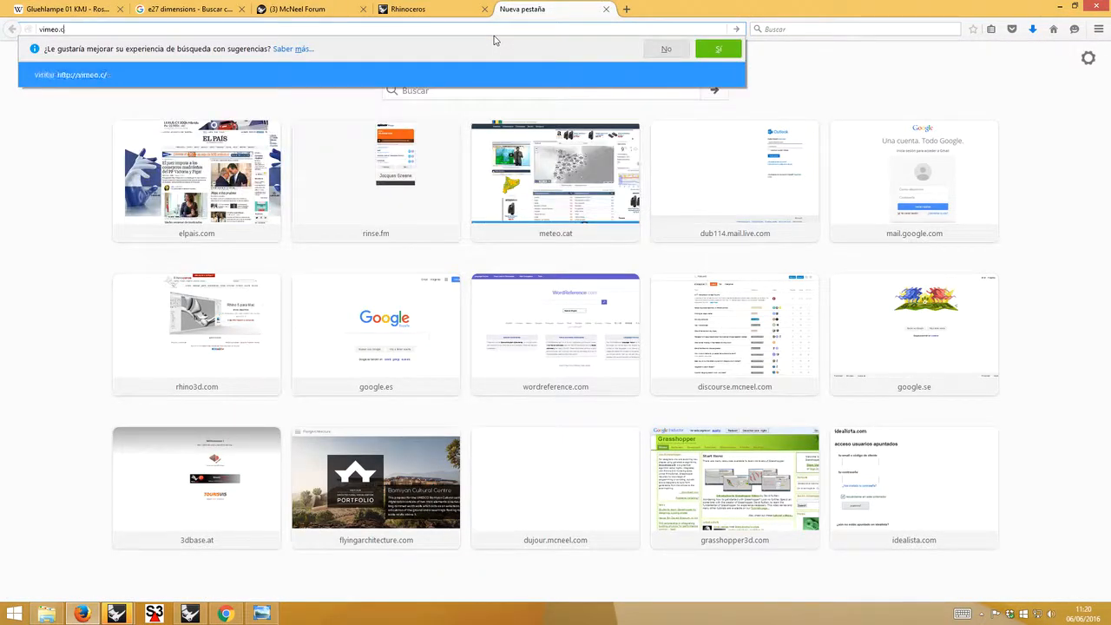
key("Return")
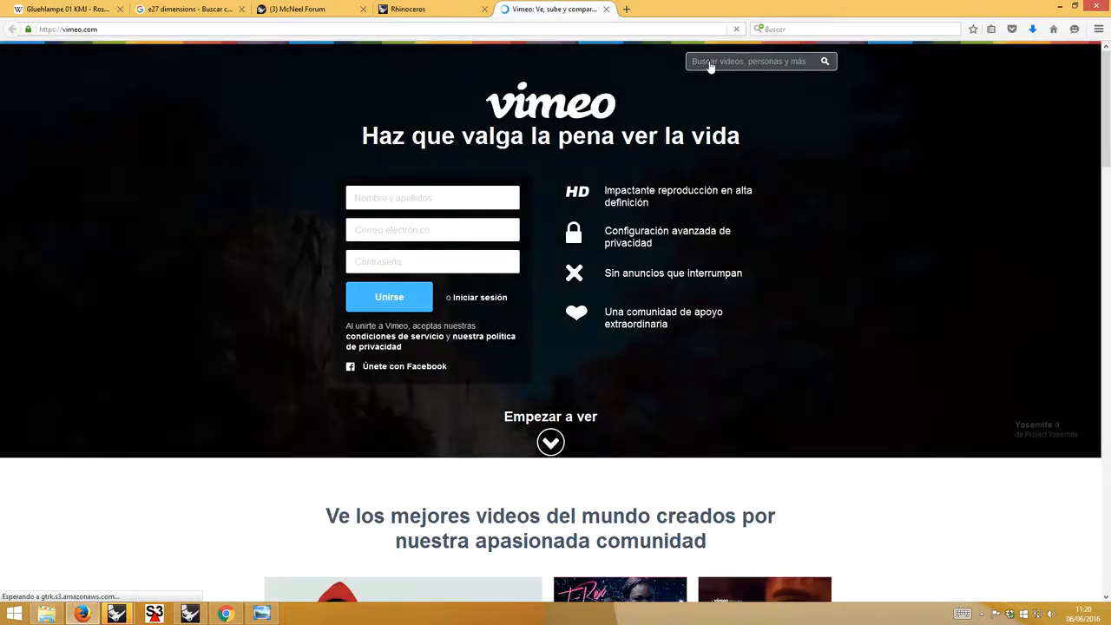
left_click(715, 61)
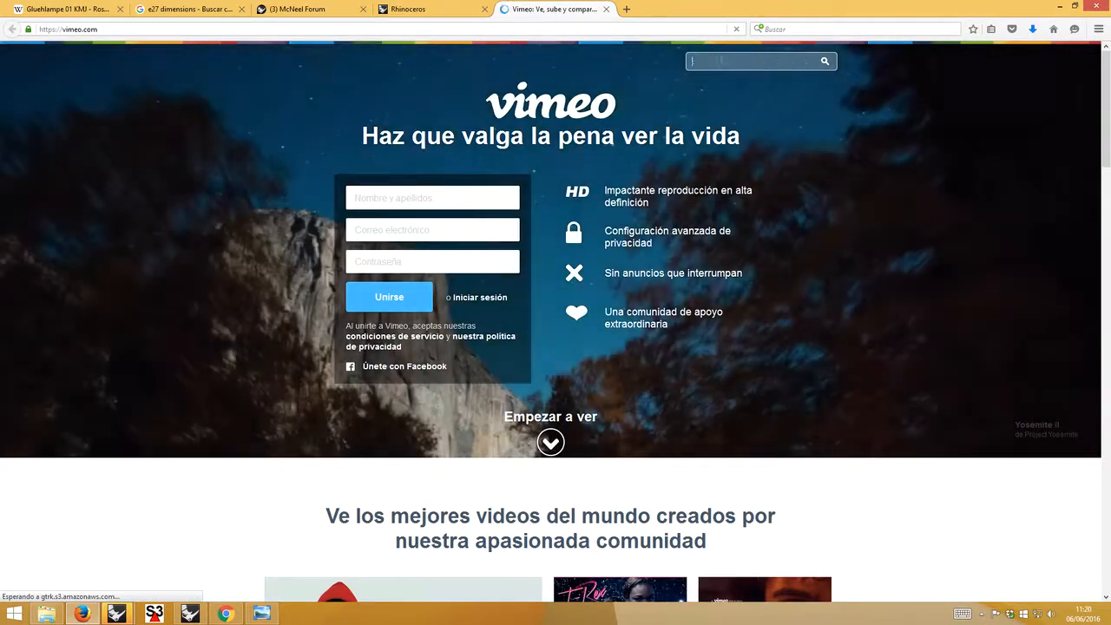
type("rhino")
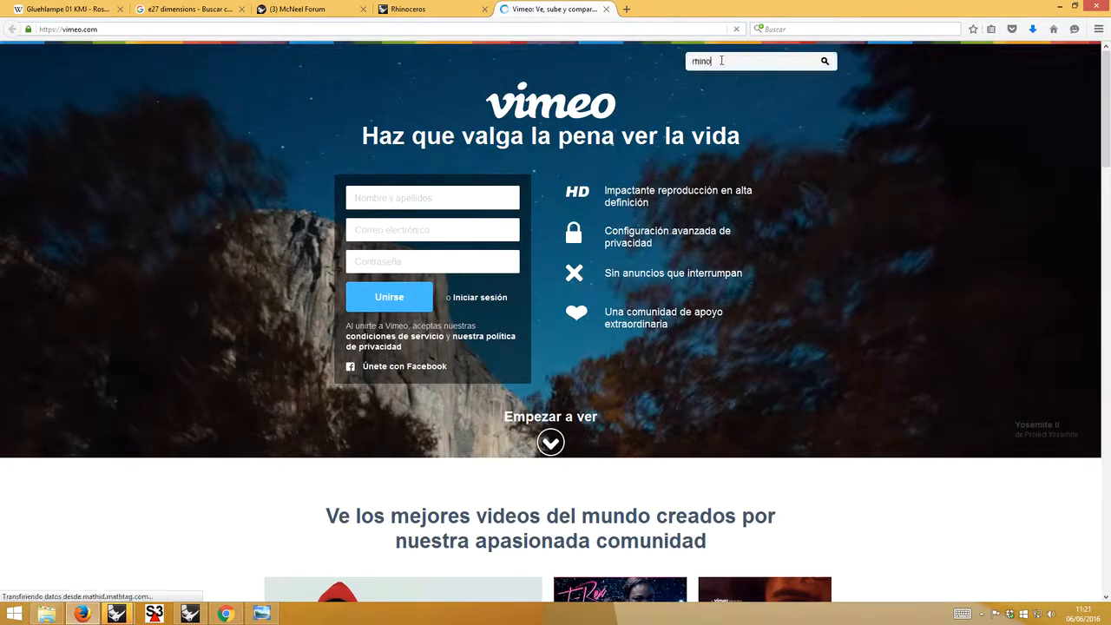
key("Return")
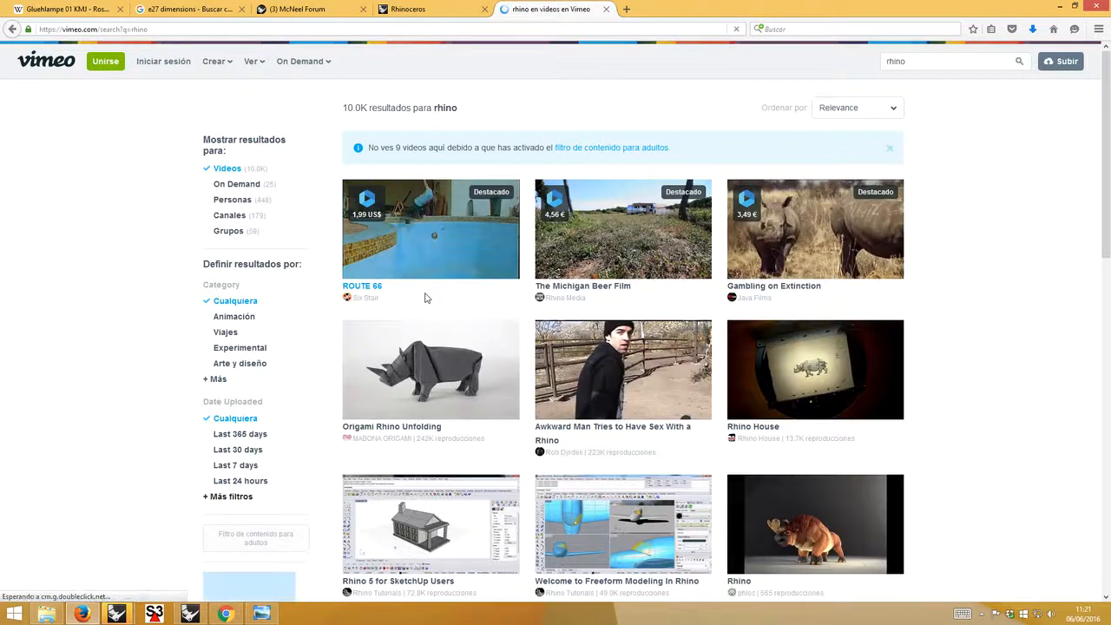
- Open the Rhino Tutorials profile from the video results and view its Seminarios virtuales en español channel
scroll(427, 300, "down", 1)
scroll(426, 299, "down", 1)
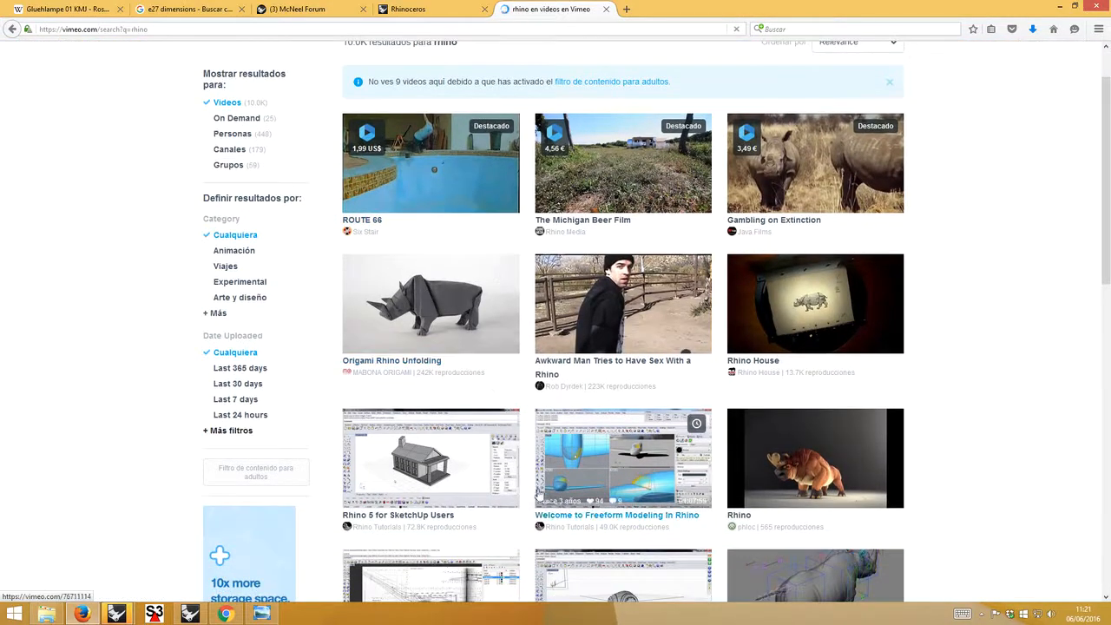
left_click(565, 532)
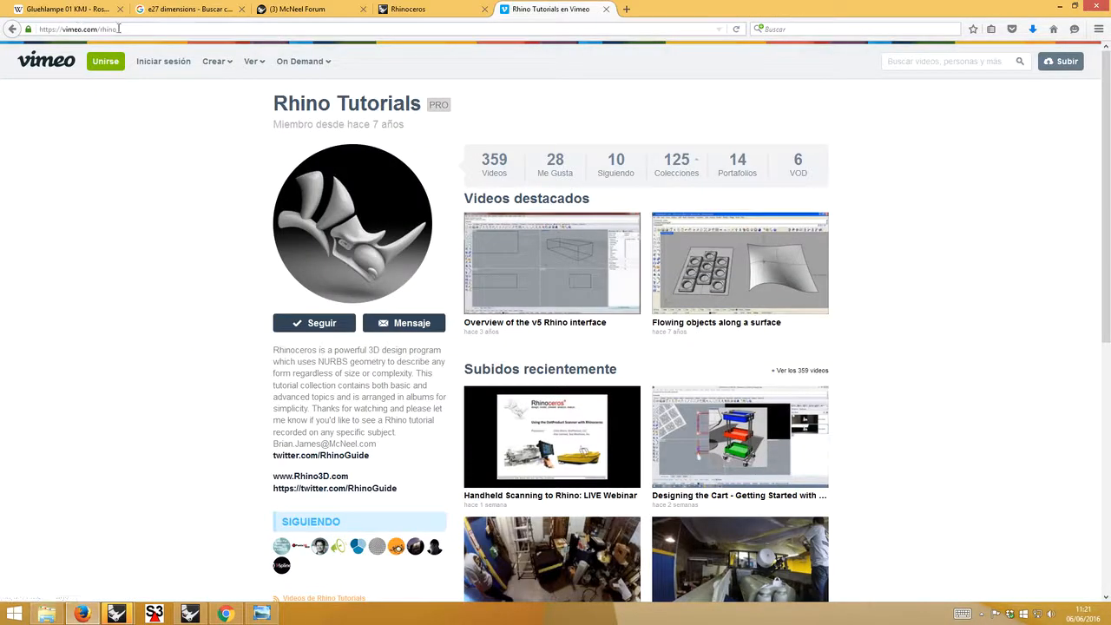
mouse_move(681, 156)
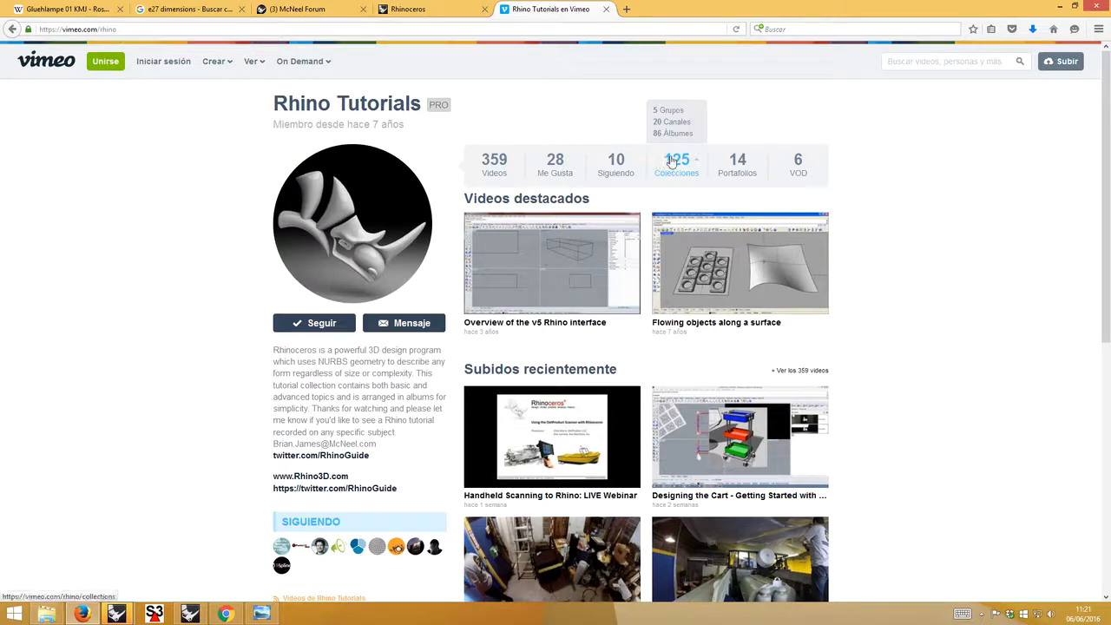
left_click(674, 129)
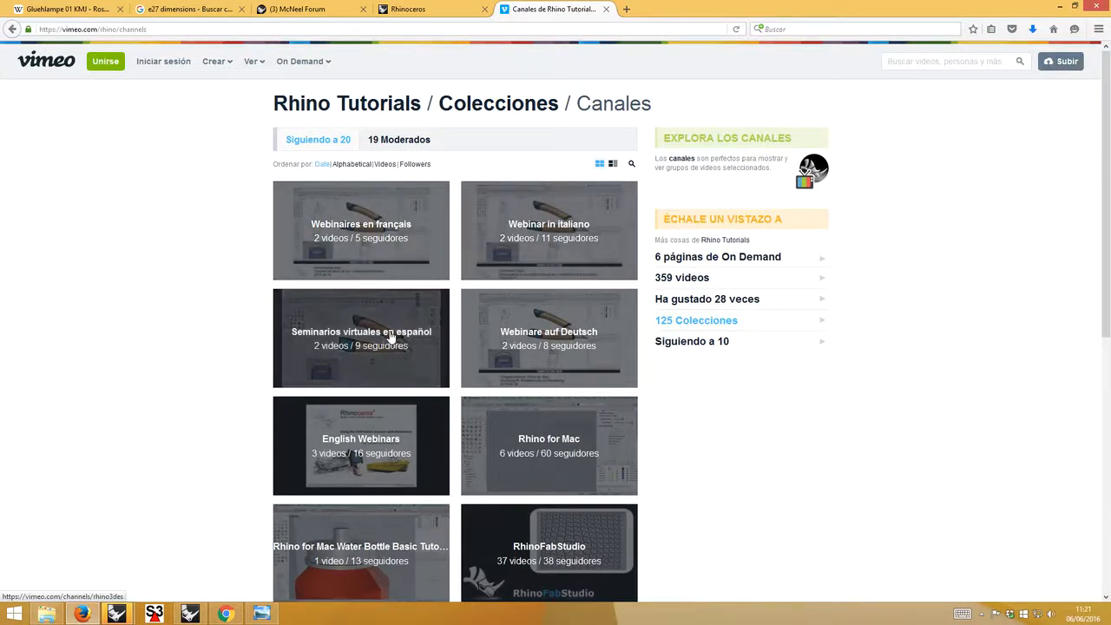
left_click(350, 318)
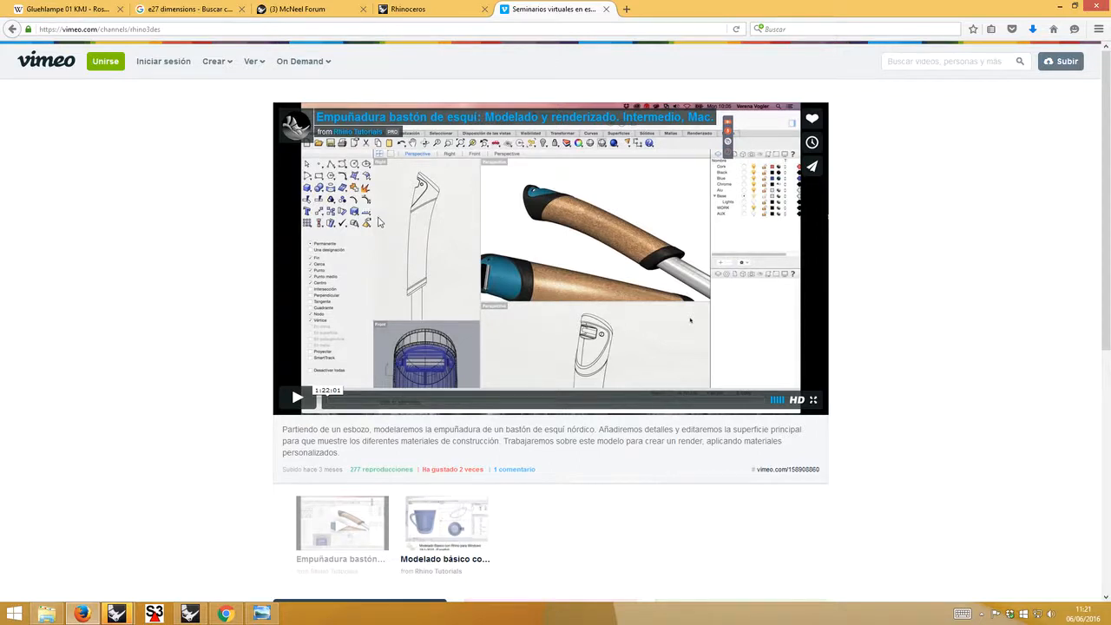
scroll(219, 352, "down", 2)
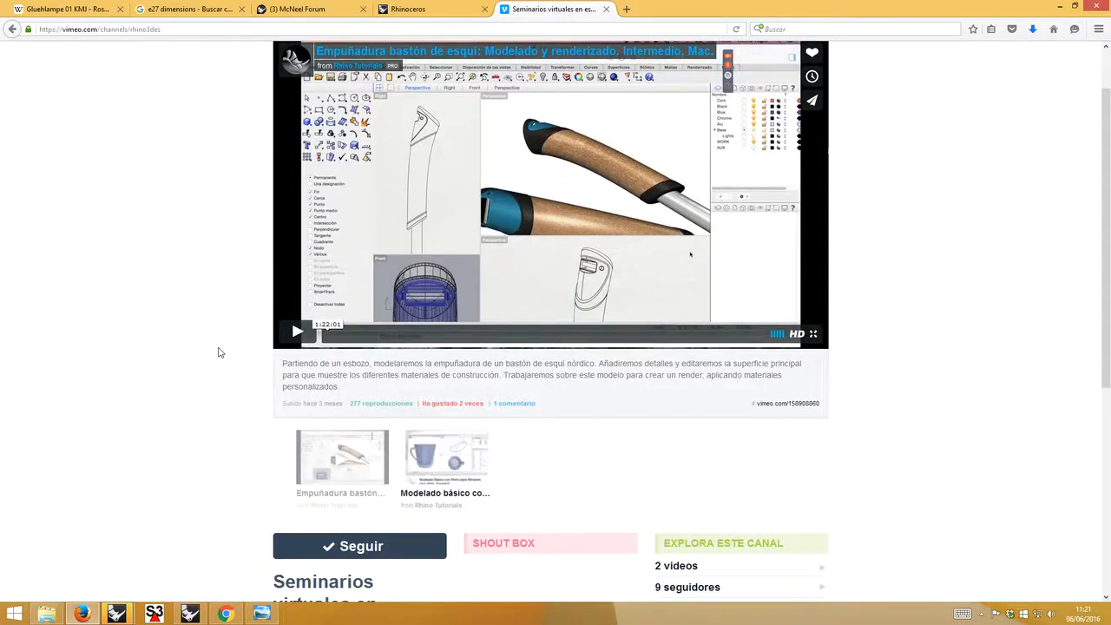
- Return to Rhinoceros, examine the document's Rhino render resolution, background and skylight settings, and close them
left_click(190, 614)
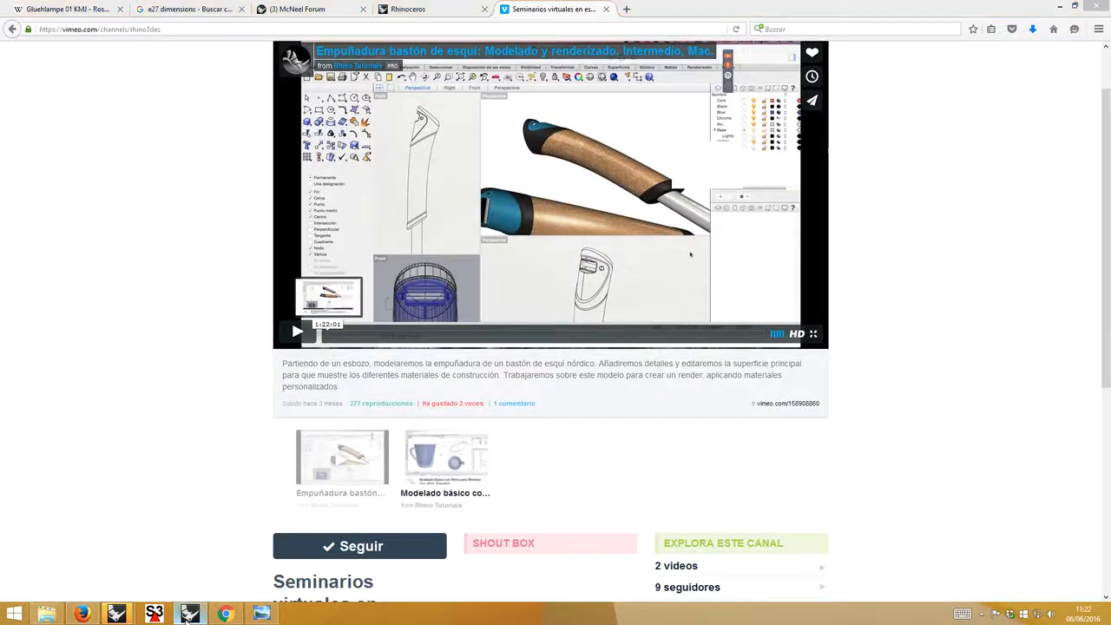
left_click(189, 614)
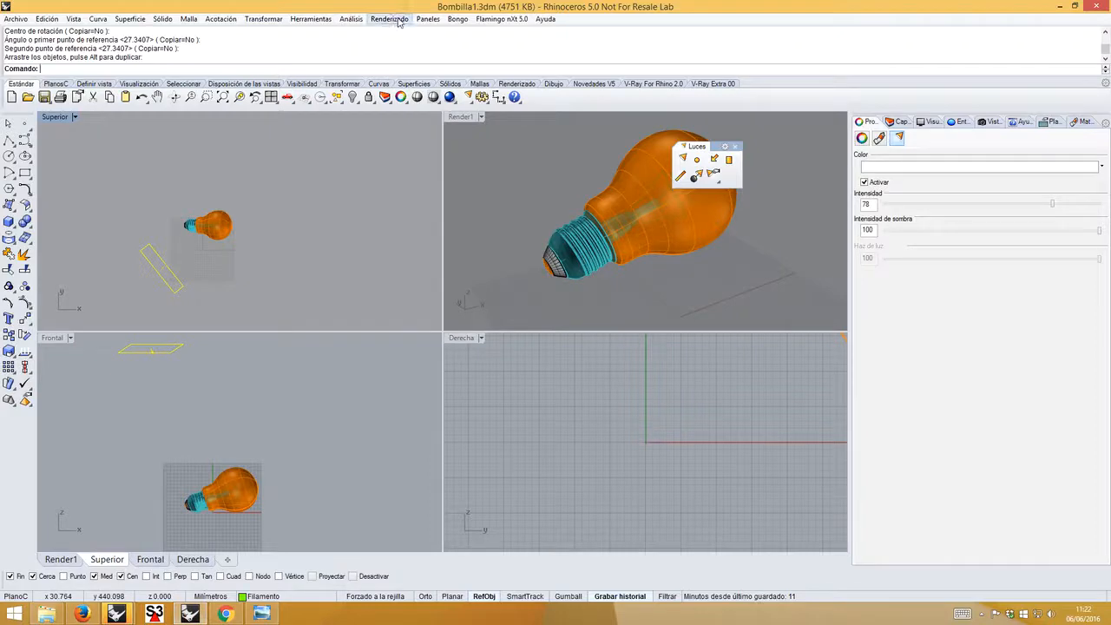
left_click(450, 97)
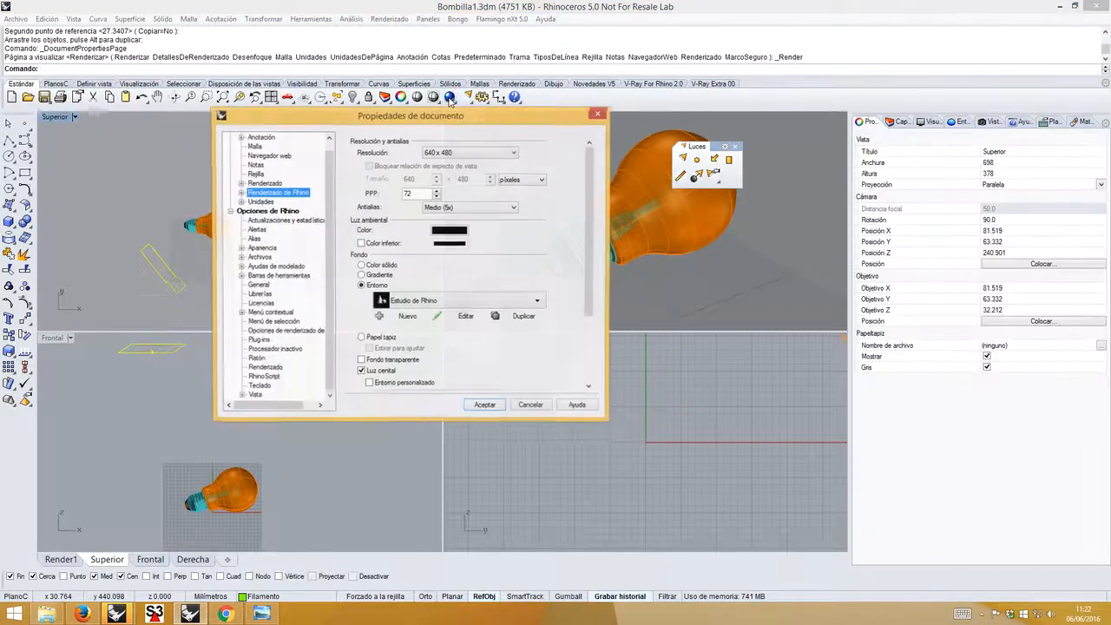
left_click_drag(588, 241, 585, 270)
left_click(240, 193)
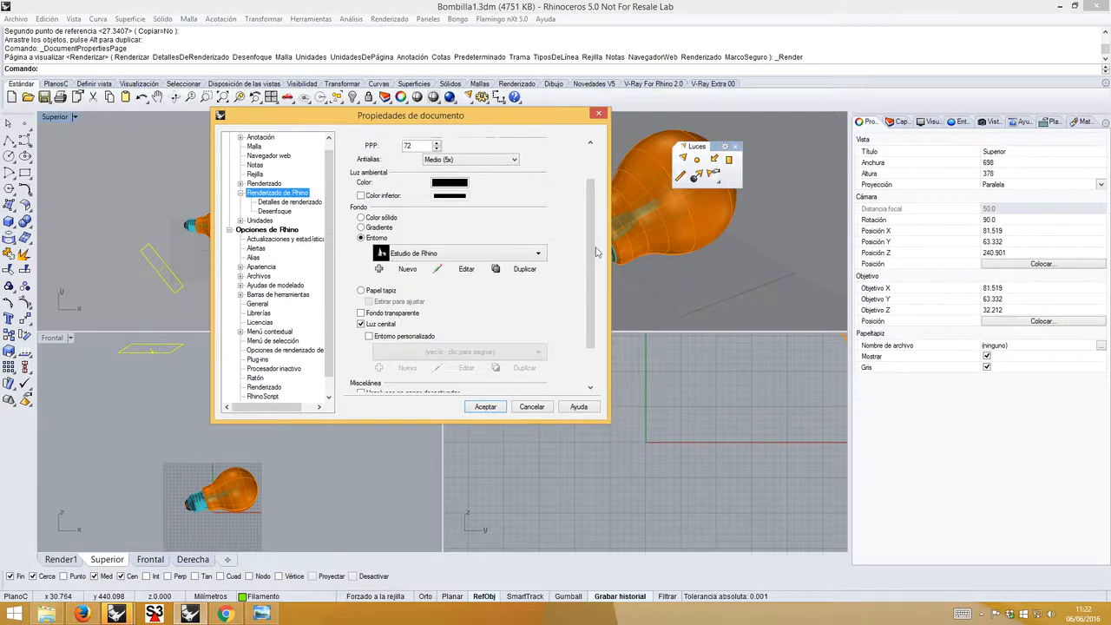
left_click_drag(594, 256, 584, 225)
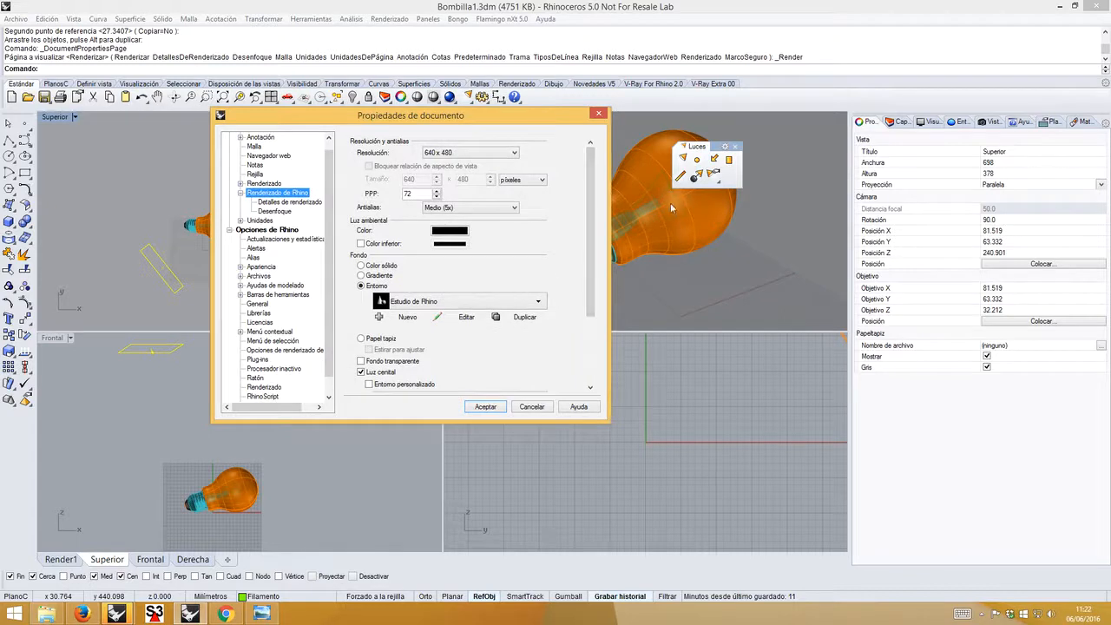
left_click(598, 113)
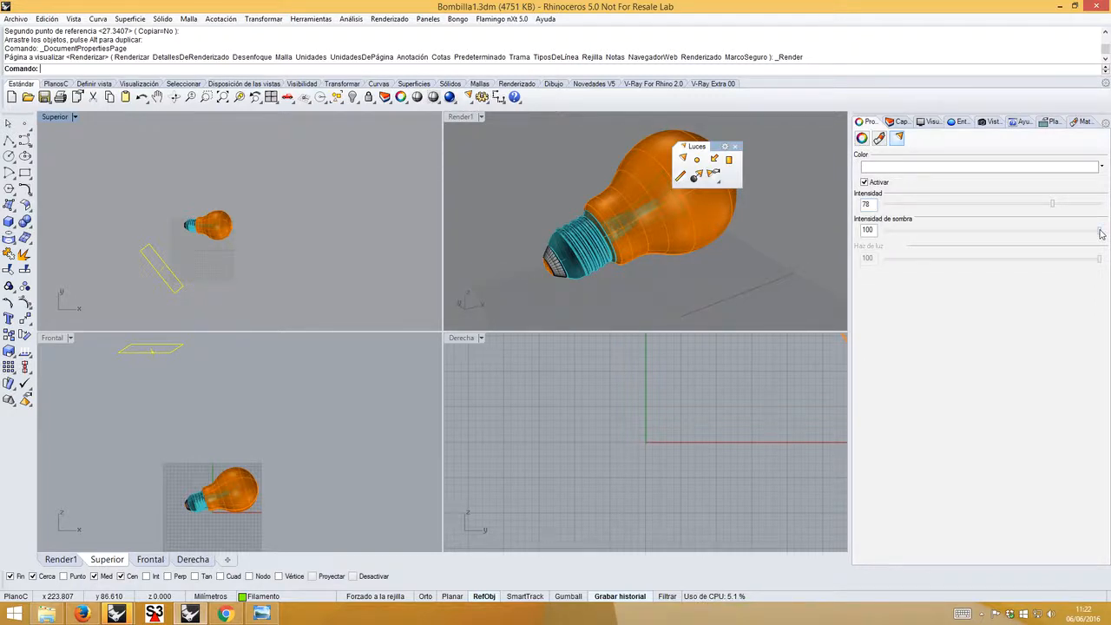
- Set the rectangular light's shadow intensity to 23
left_click_drag(1101, 233, 938, 236)
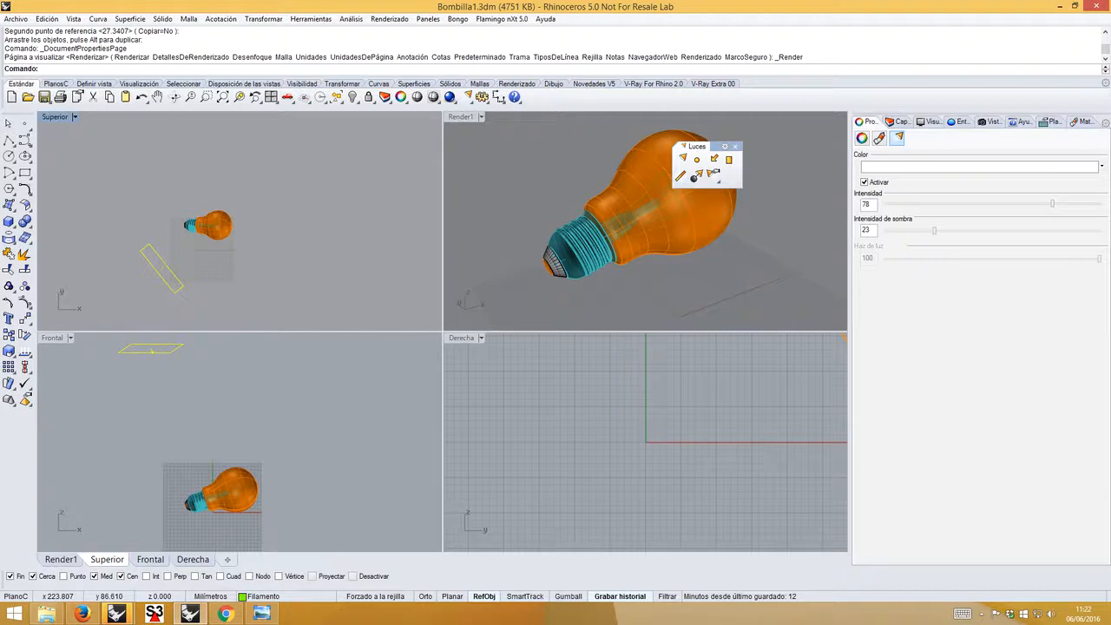
- Open the Estudio de Rhino environment's high dynamic range texture and examine its tone-mapping and mapping settings
left_click(960, 123)
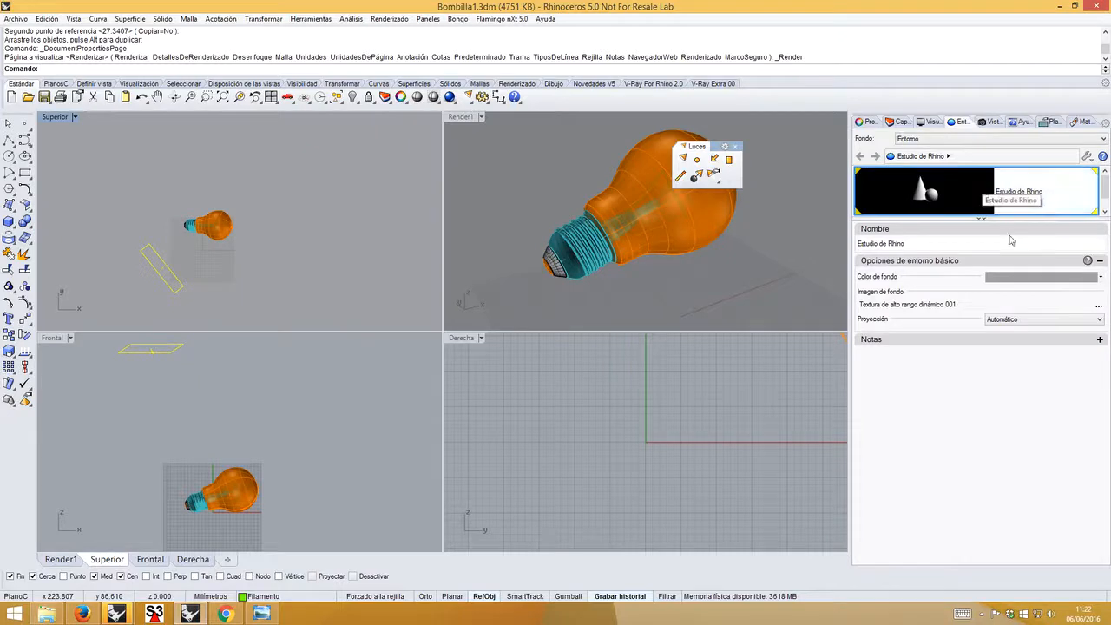
left_click(955, 304)
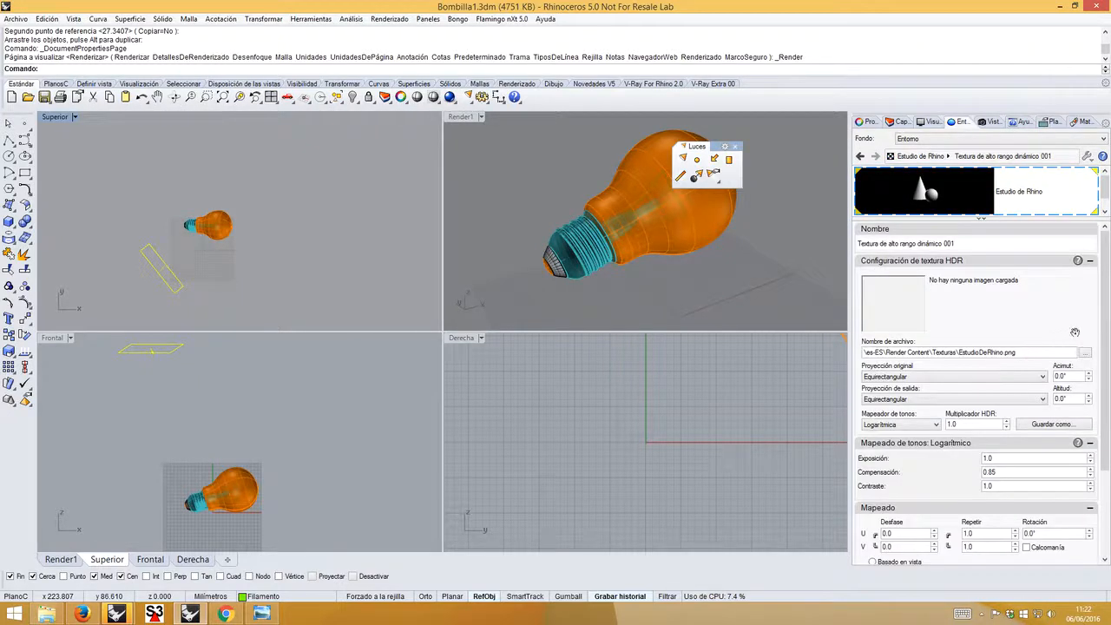
scroll(1068, 343, "down", 1)
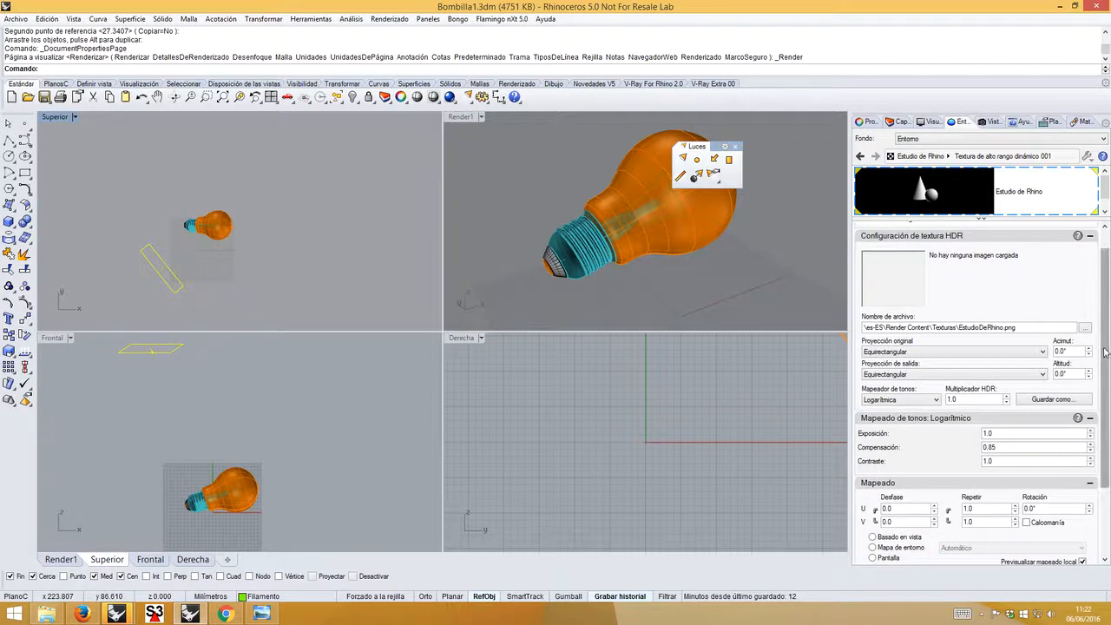
scroll(1096, 437, "down", 4)
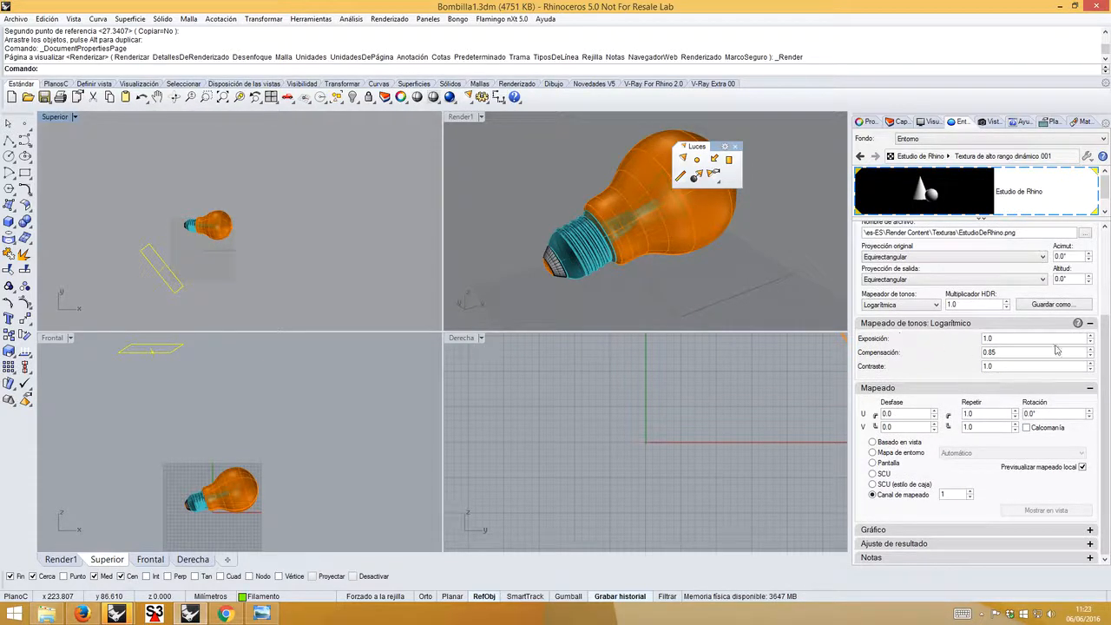
left_click_drag(1103, 354, 1106, 344)
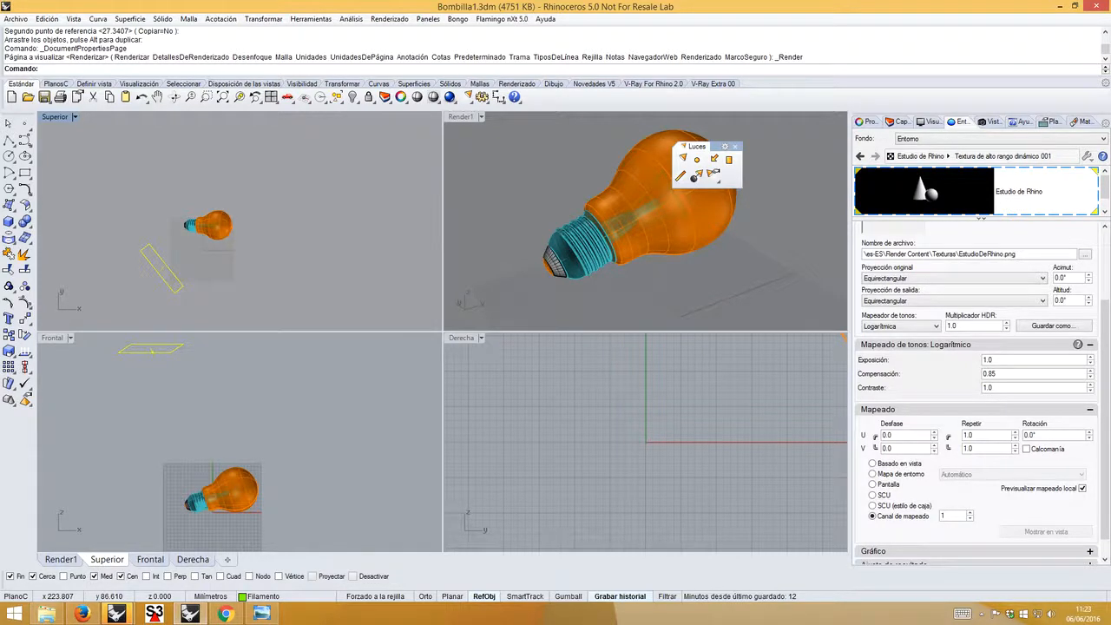
- Switch to the Webinar Slides - ES presentation in Chrome and show the closing slides and the presenter's contact slide
left_click(224, 614)
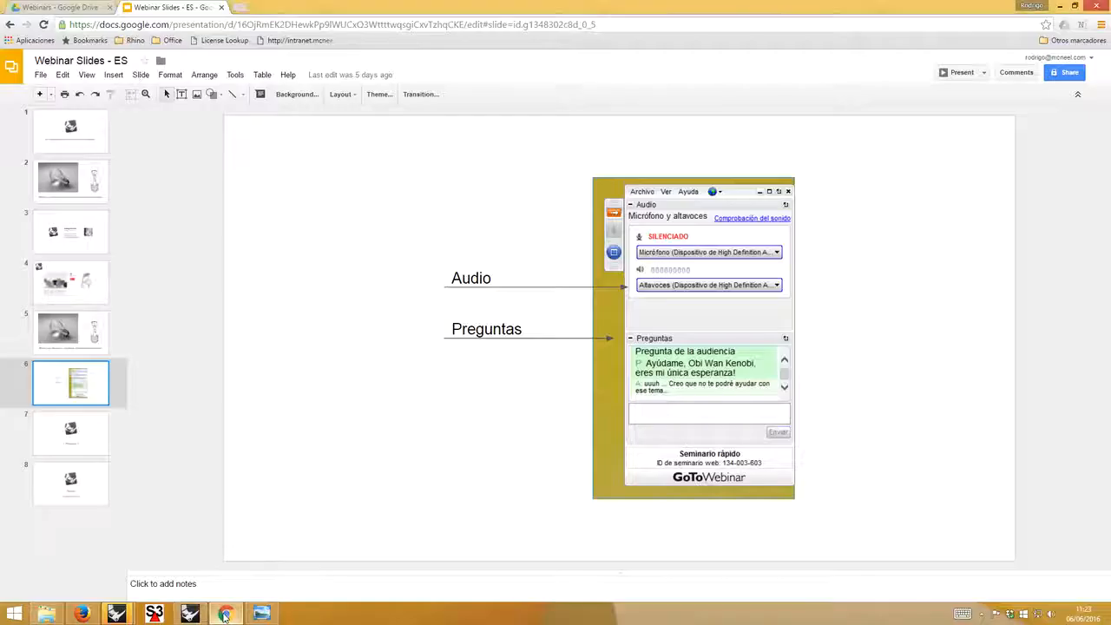
left_click(96, 432)
left_click(98, 486)
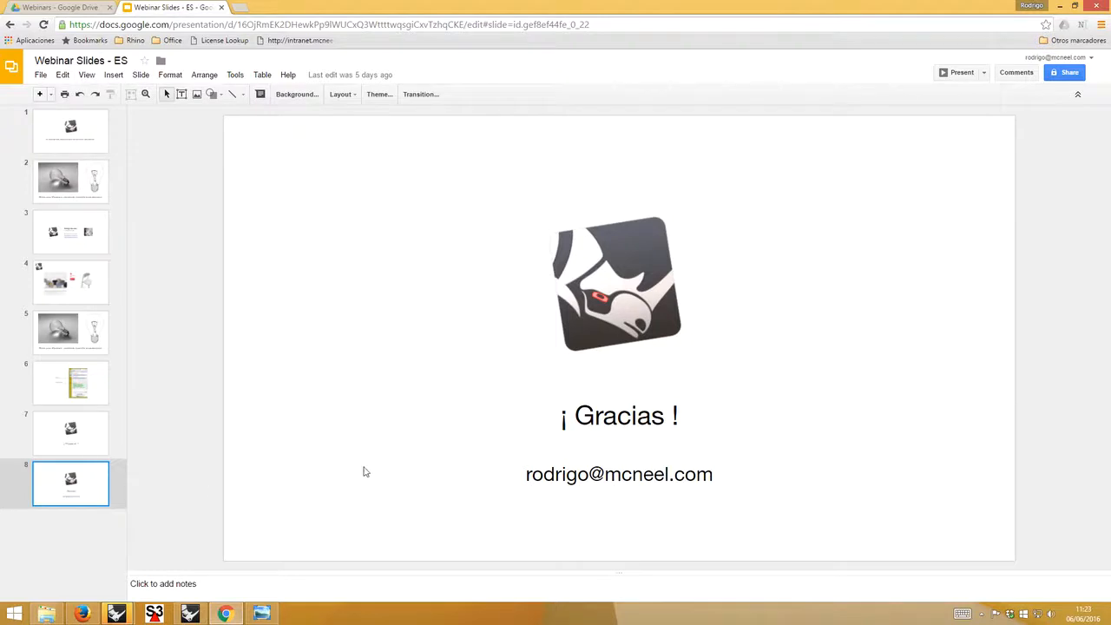
left_click(82, 226)
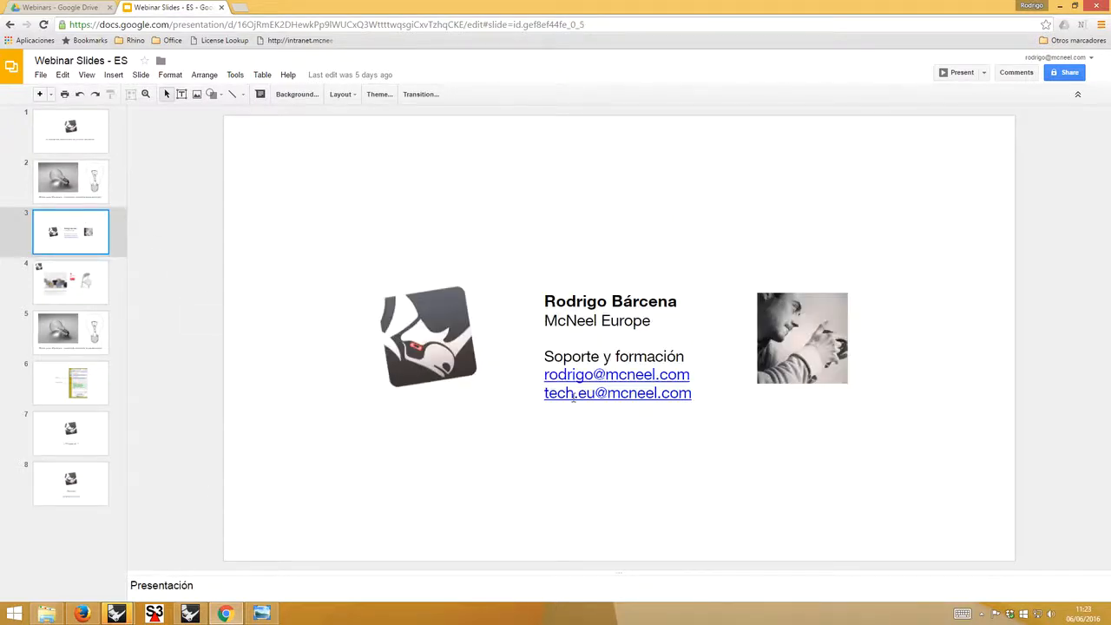